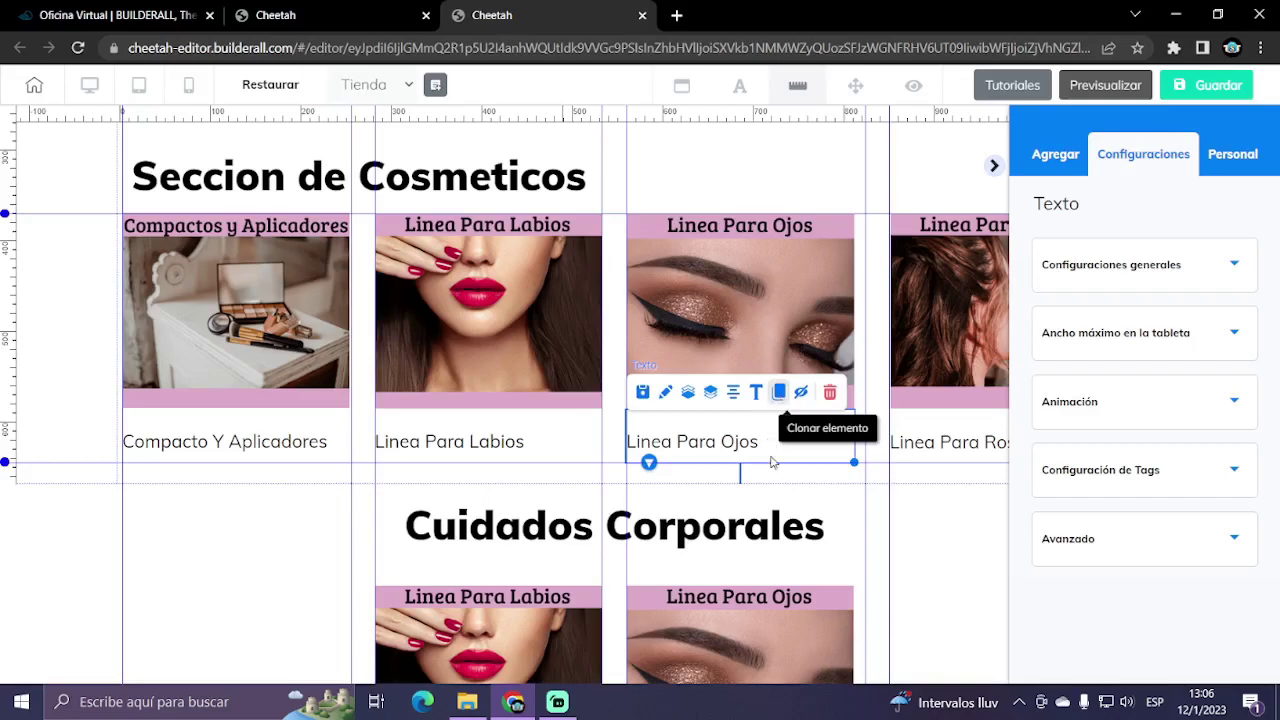
- Place the cloned "Linea Para Ojos" caption beneath the eye image in the Cuidados Corporales section
{"action": "left_click_drag", "start_coordinate": [771, 462], "coordinate": [768, 615]}
{"action": "scroll", "coordinate": [760, 604], "scroll_direction": "down", "scroll_amount": 2}
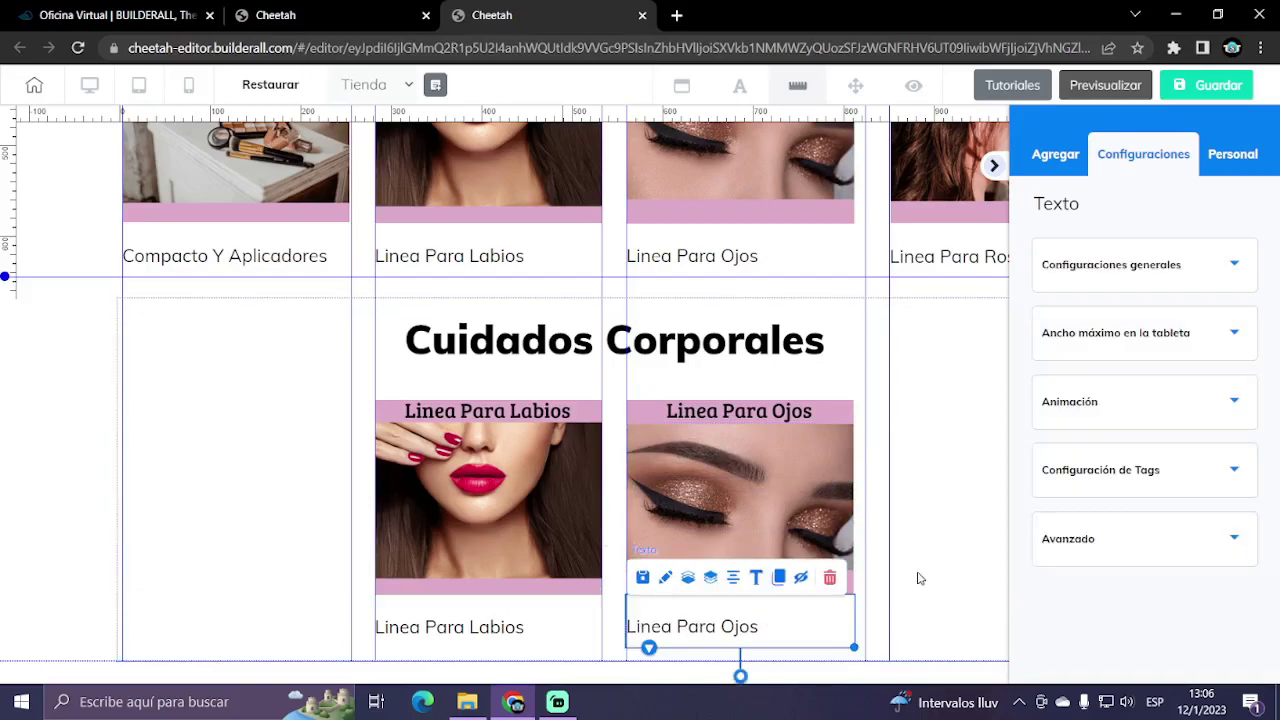
{"action": "left_click", "coordinate": [516, 542]}
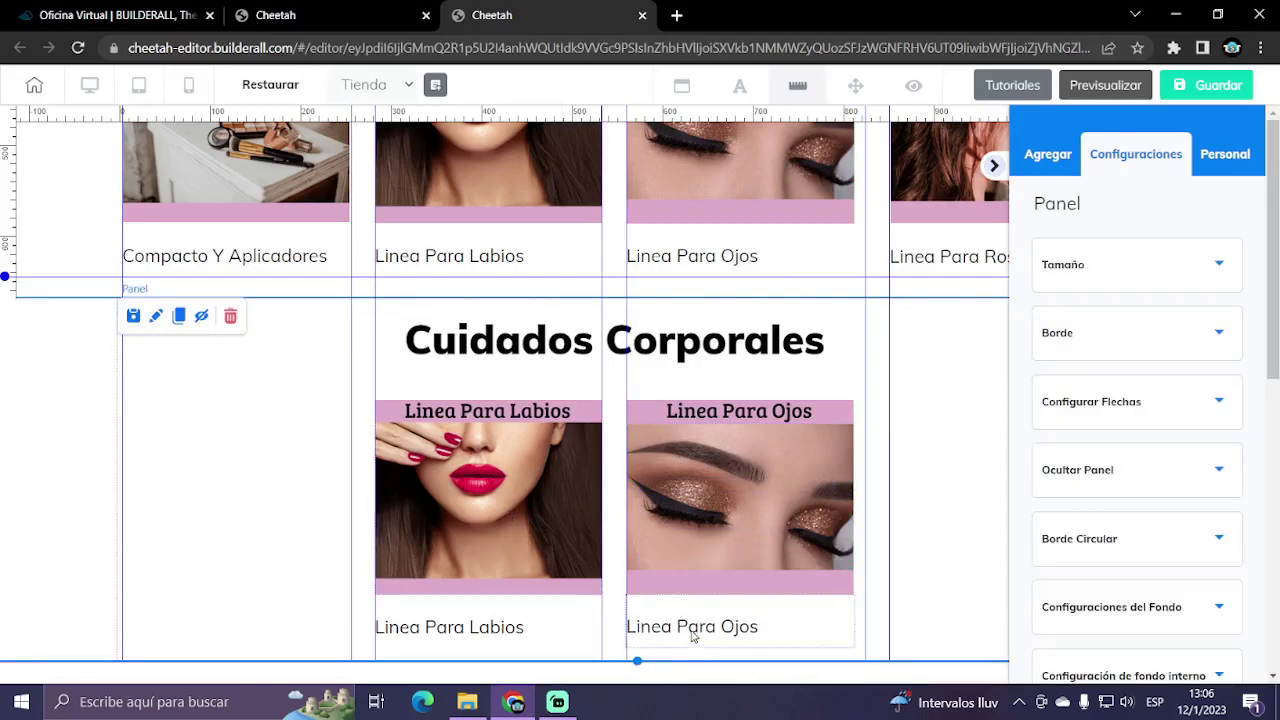
- Replace the Linea Para Labios image in the Cuidados Corporales section with the uploaded "Cuidados Especiales" image
{"action": "left_click", "coordinate": [488, 507]}
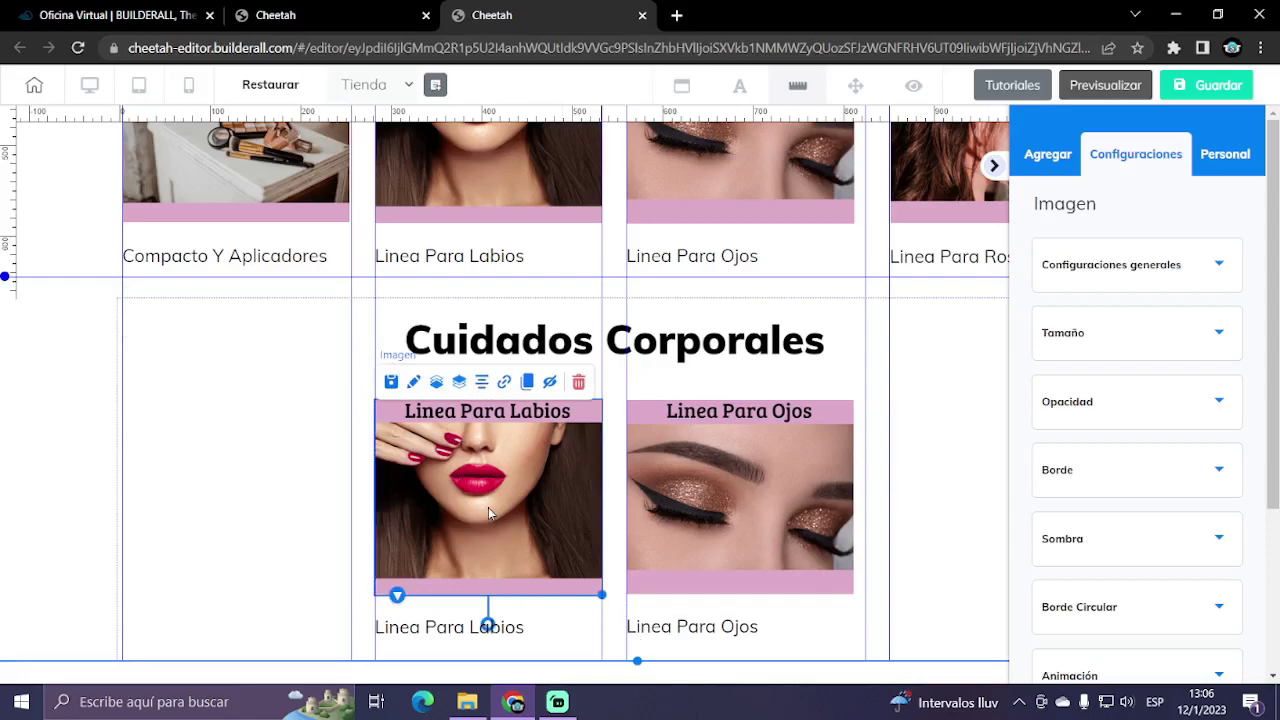
{"action": "left_click", "coordinate": [478, 705]}
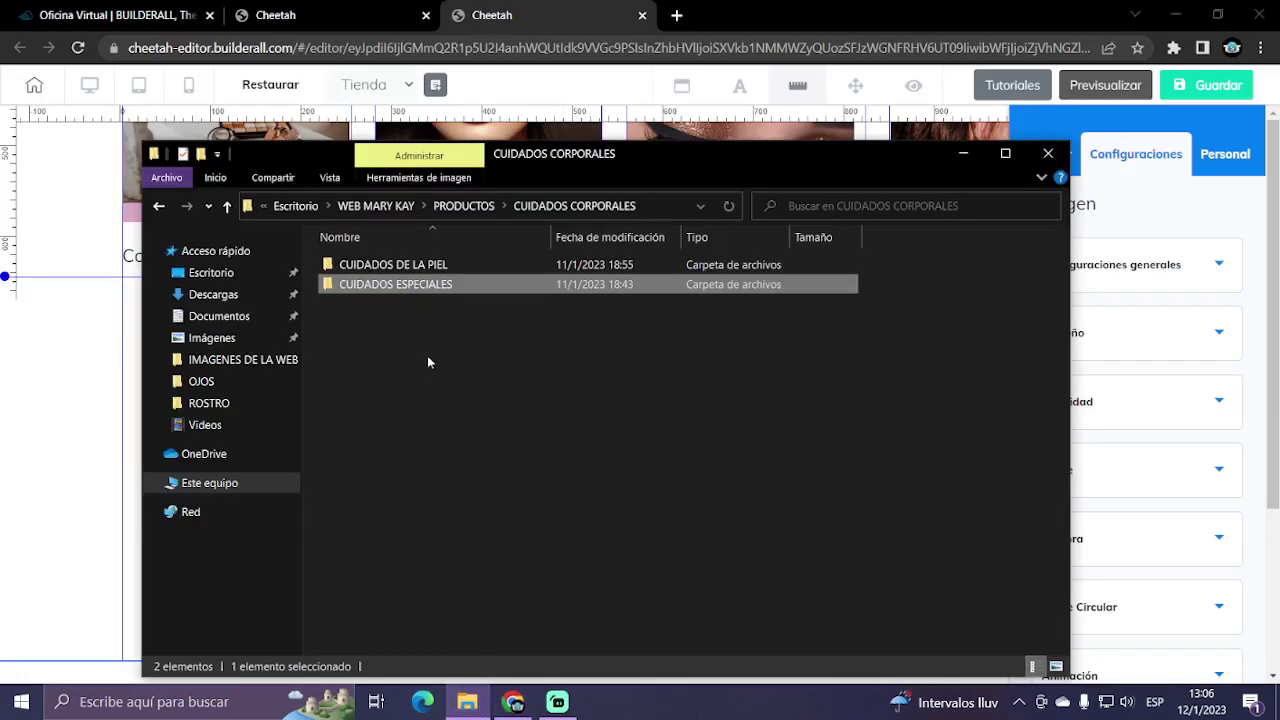
{"action": "left_click", "coordinate": [529, 15]}
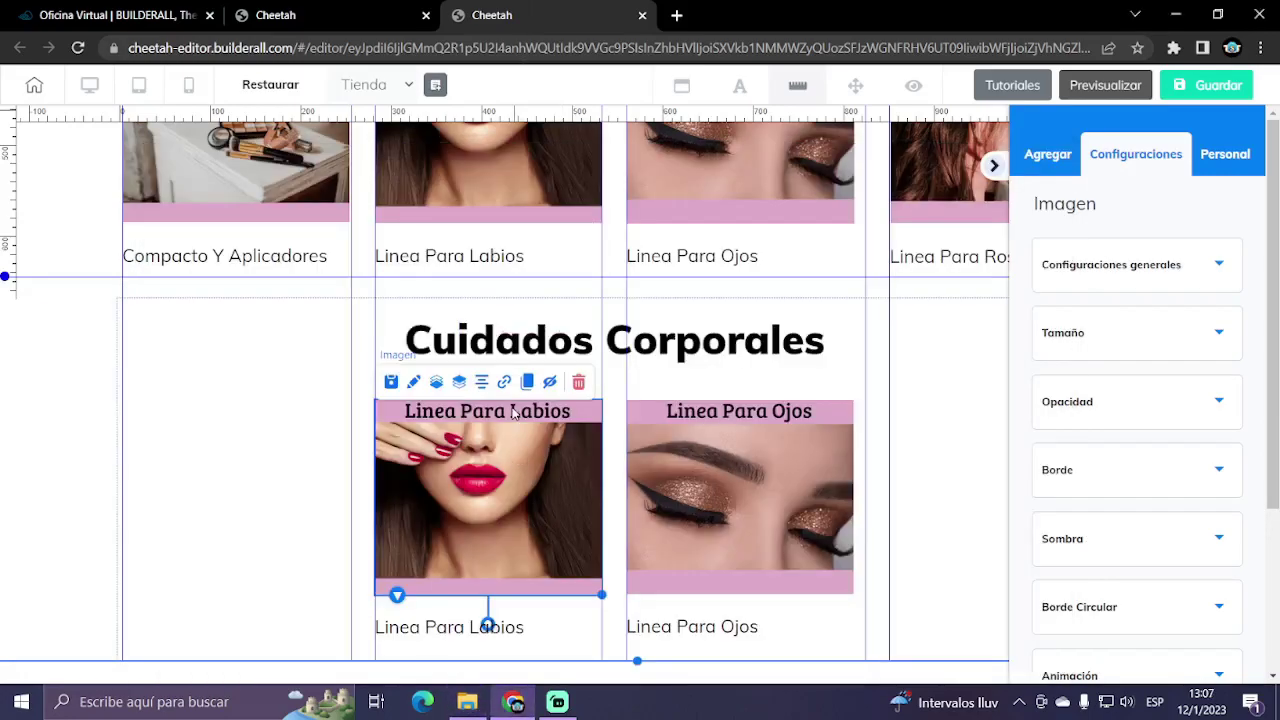
{"action": "left_click", "coordinate": [1150, 268]}
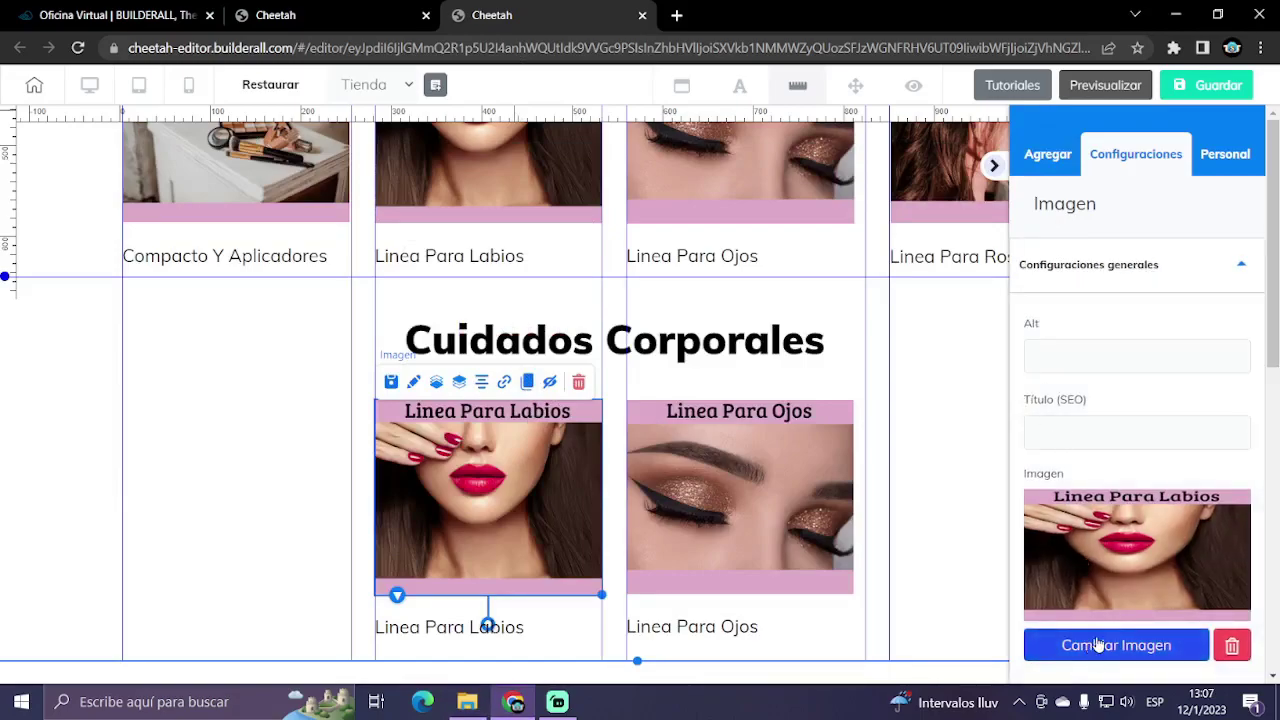
{"action": "left_click", "coordinate": [1102, 646]}
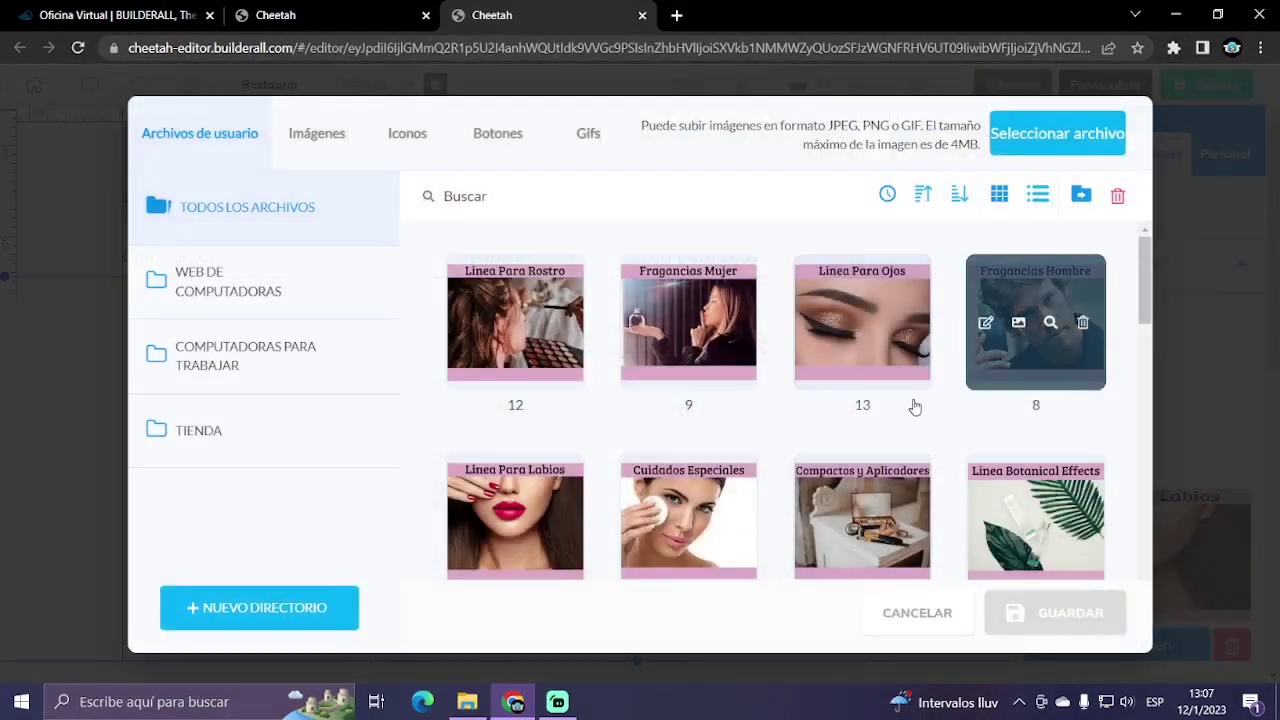
{"action": "left_click", "coordinate": [700, 505]}
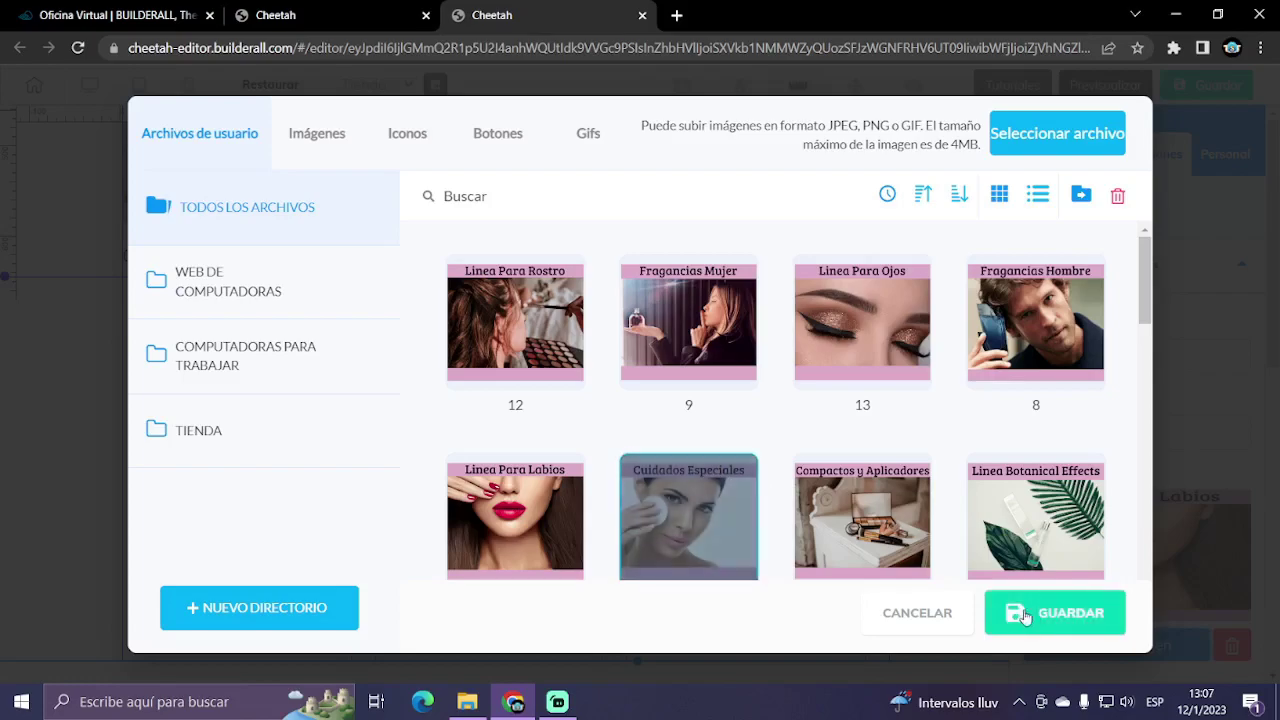
{"action": "left_click", "coordinate": [1046, 613]}
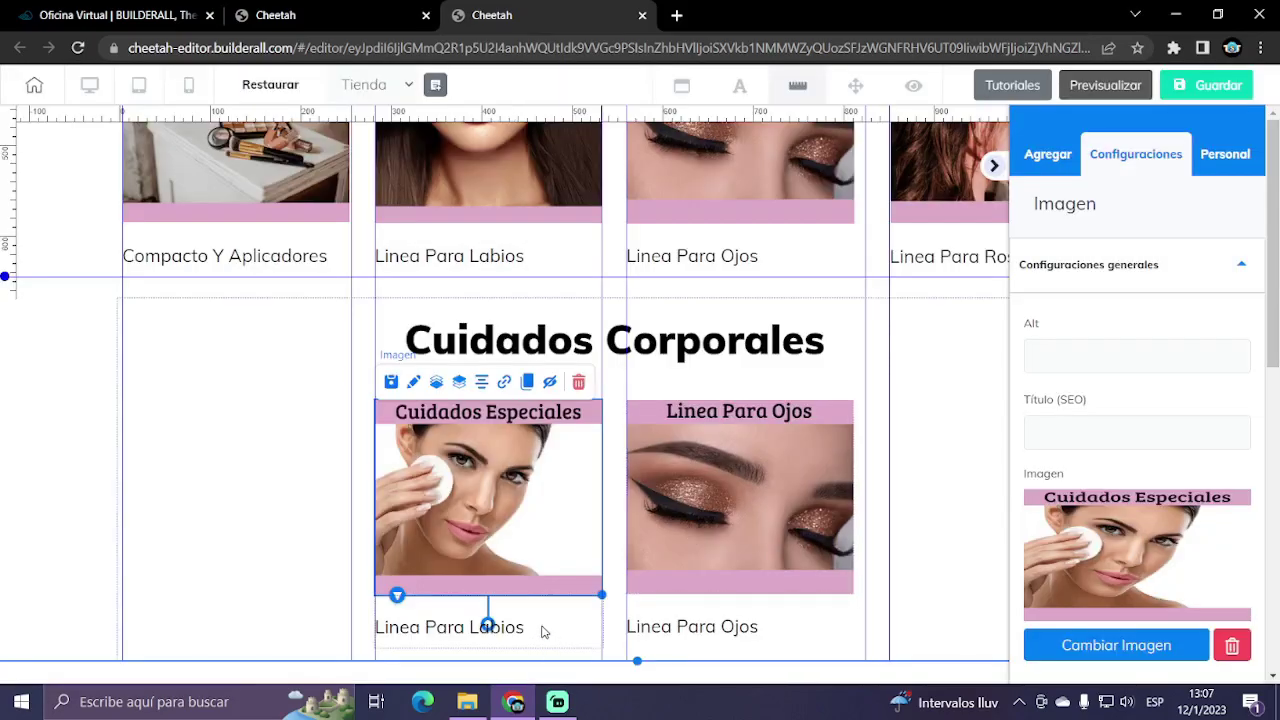
- Change the caption under the Cuidados Especiales image to "Cuidados de la Piel"
{"action": "left_click", "coordinate": [546, 628]}
{"action": "left_click_drag", "start_coordinate": [542, 627], "coordinate": [379, 628]}
{"action": "type", "text": "Cuidados de la Piel"}
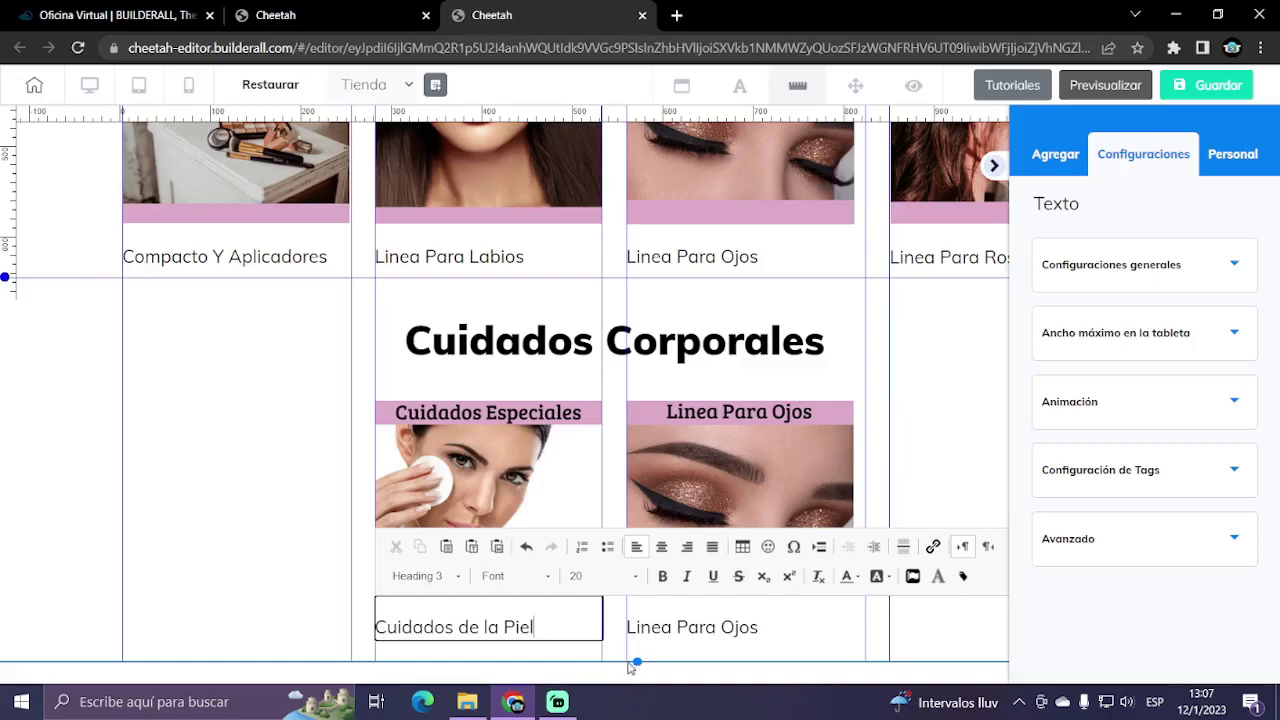
{"action": "left_click", "coordinate": [744, 625]}
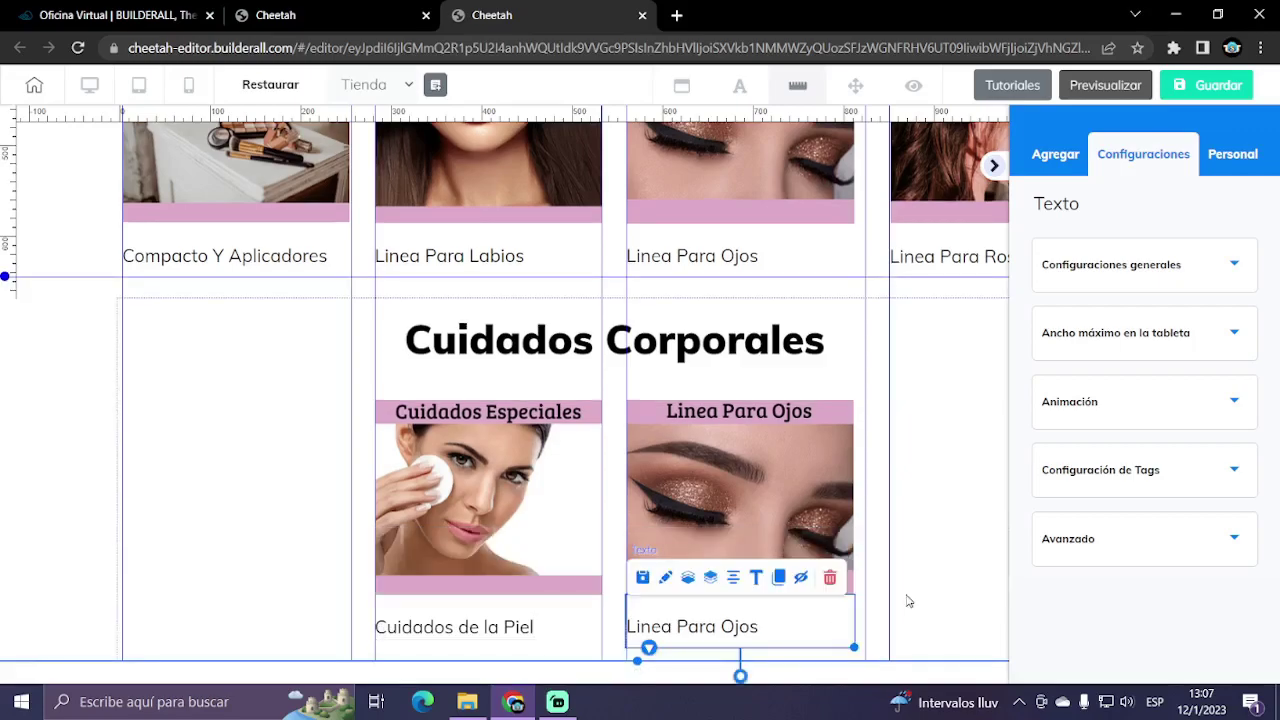
- Replace the Linea Para Ojos image in the Cuidados Corporales section with the uploaded "Cuidados de la Piel" image
{"action": "left_click", "coordinate": [747, 455]}
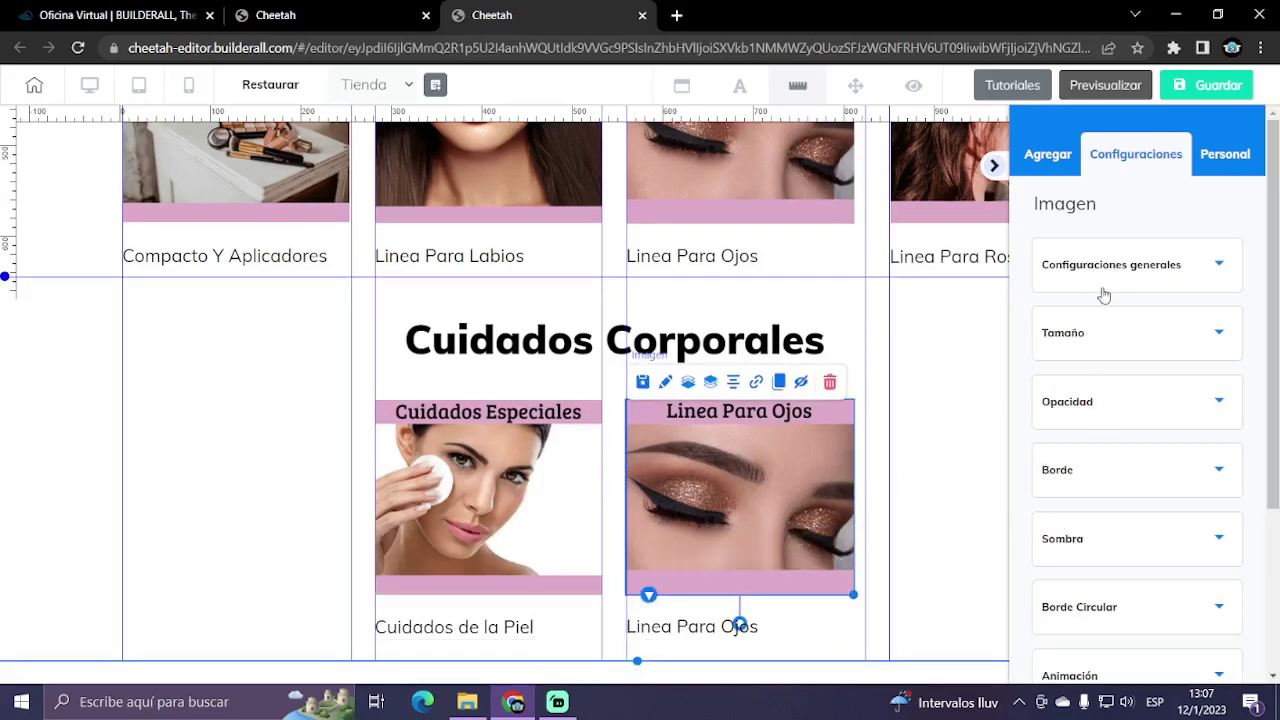
{"action": "left_click", "coordinate": [1080, 265]}
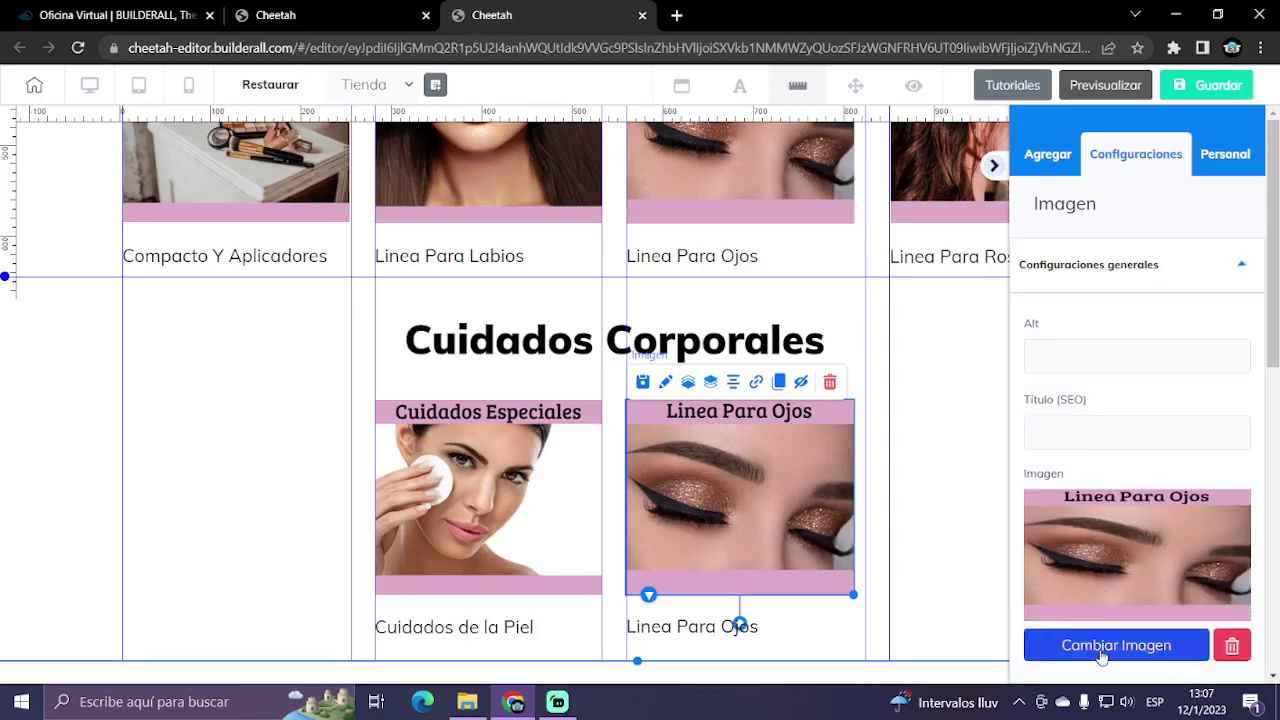
{"action": "left_click", "coordinate": [1024, 645]}
{"action": "scroll", "coordinate": [860, 330], "scroll_direction": "down", "scroll_amount": 1}
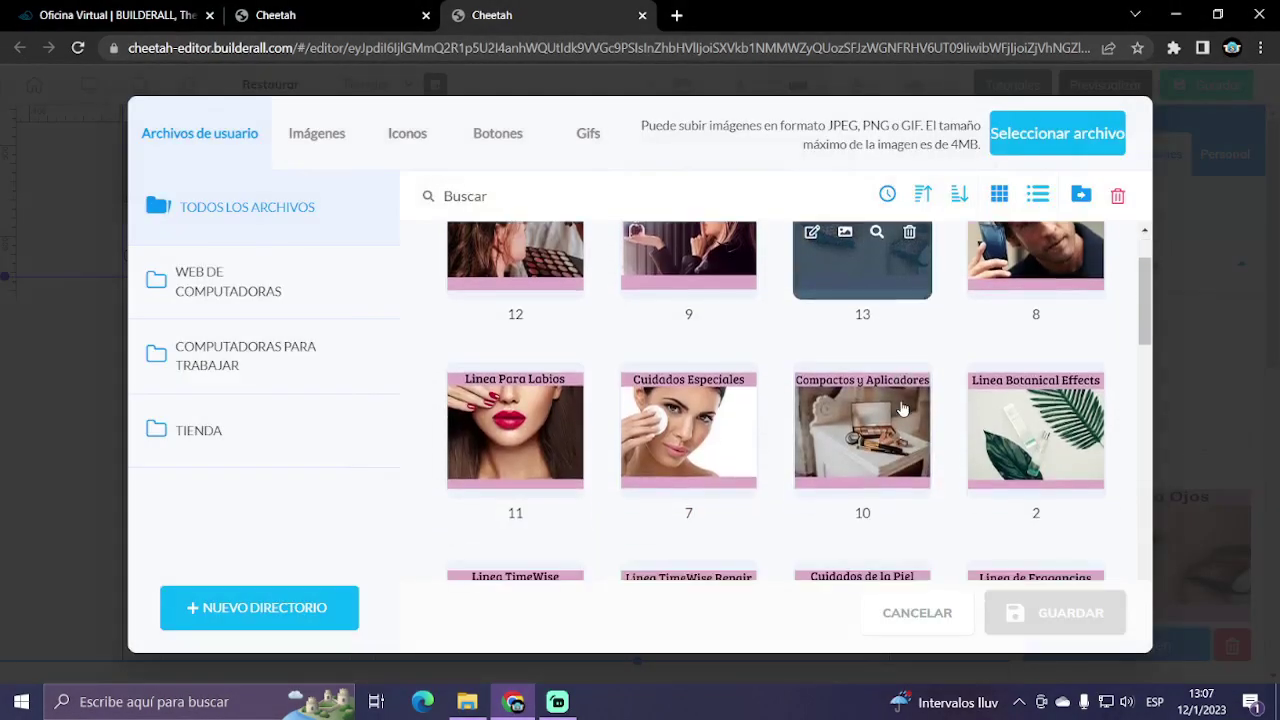
{"action": "scroll", "coordinate": [902, 408], "scroll_direction": "down", "scroll_amount": 1}
{"action": "scroll", "coordinate": [946, 423], "scroll_direction": "down", "scroll_amount": 2}
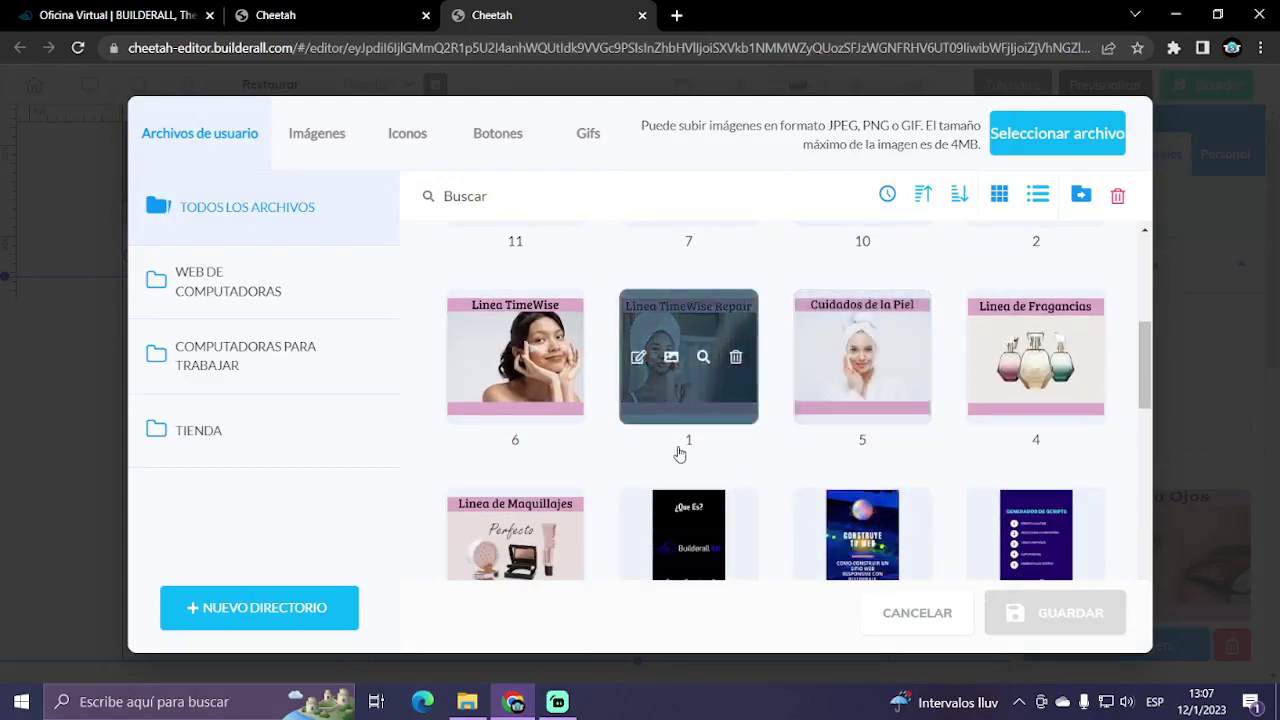
{"action": "scroll", "coordinate": [592, 466], "scroll_direction": "up", "scroll_amount": 2}
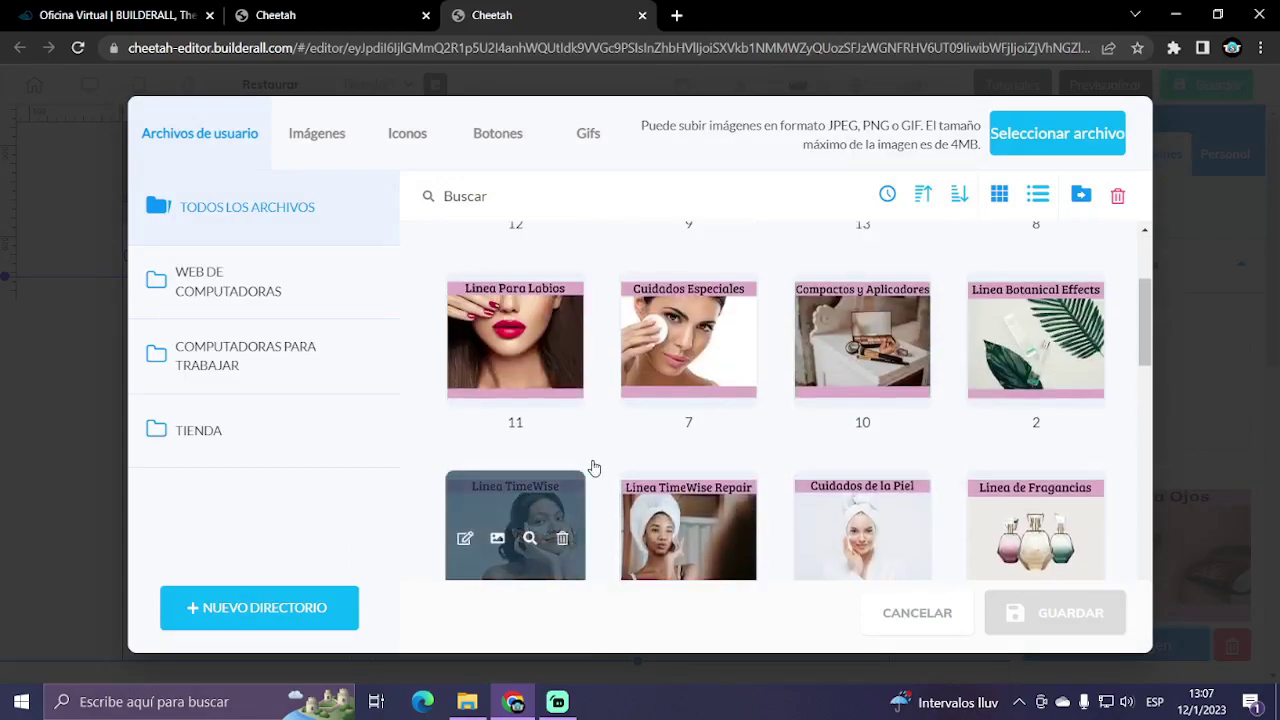
{"action": "left_click", "coordinate": [852, 495]}
{"action": "left_click", "coordinate": [1020, 610]}
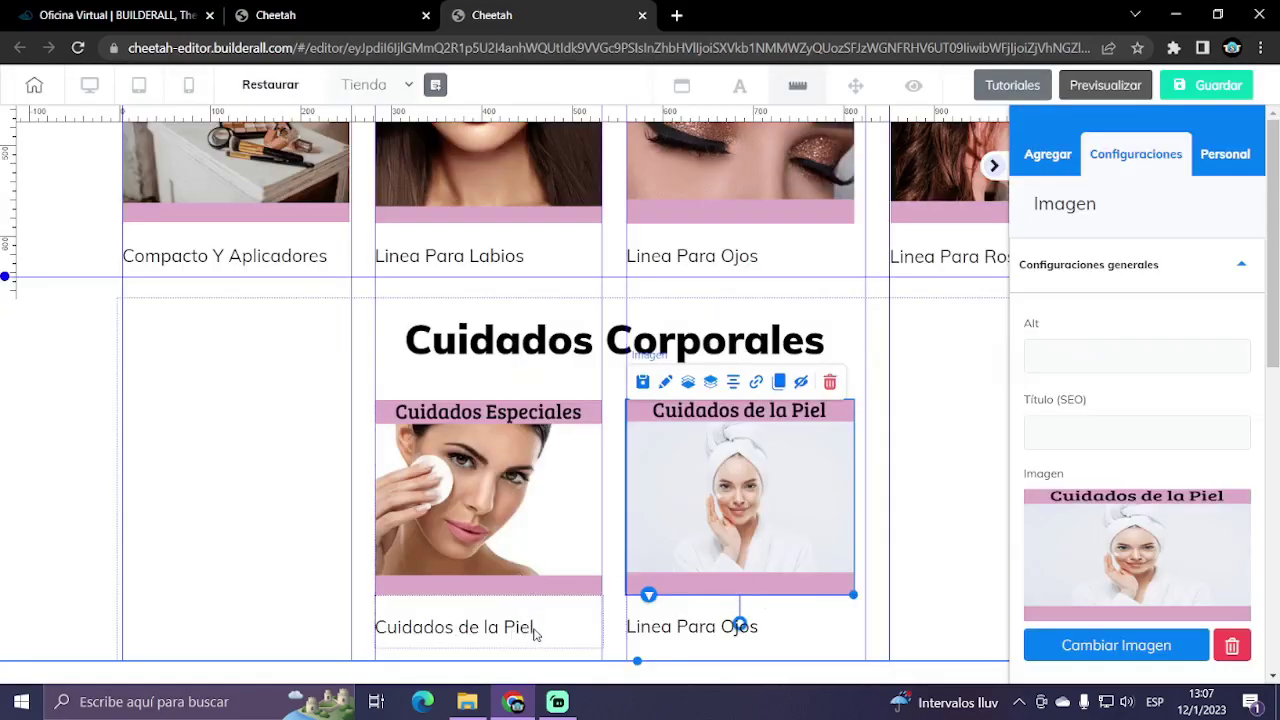
- Correct the caption under the Cuidados Especiales image to read "Cuidados Especiales"
{"action": "left_click", "coordinate": [491, 627]}
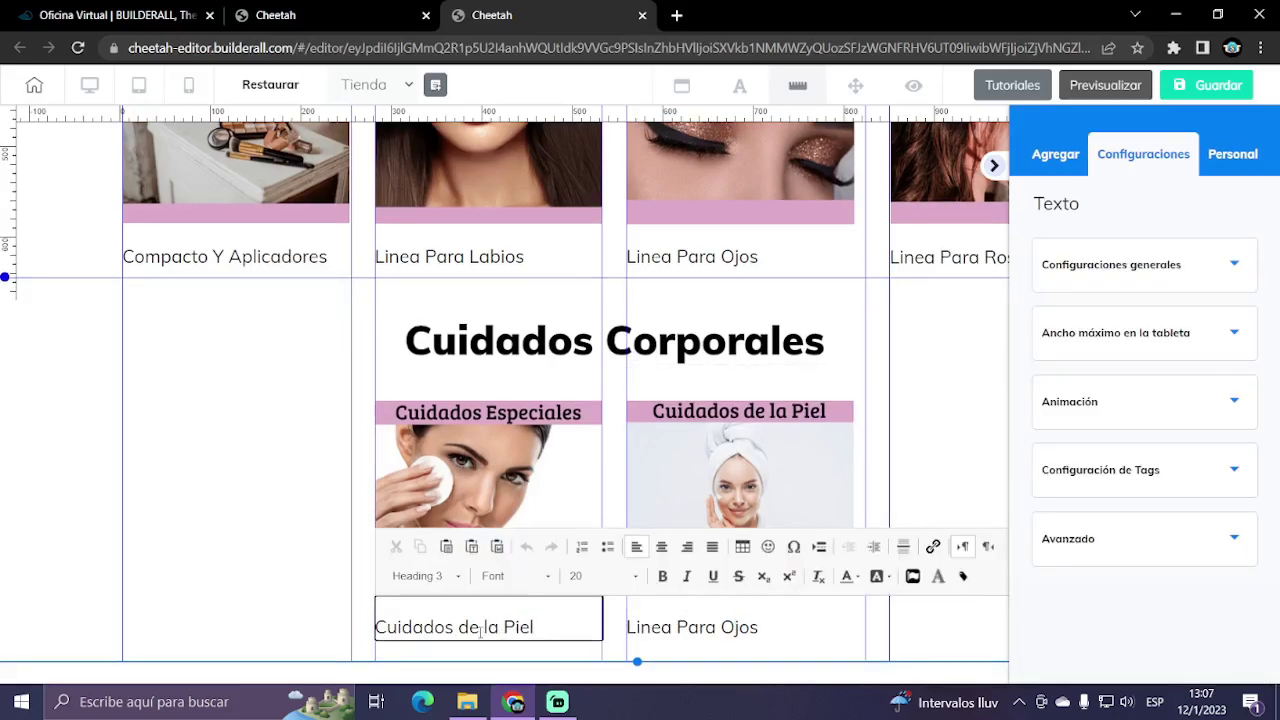
{"action": "left_click_drag", "start_coordinate": [459, 627], "coordinate": [546, 628]}
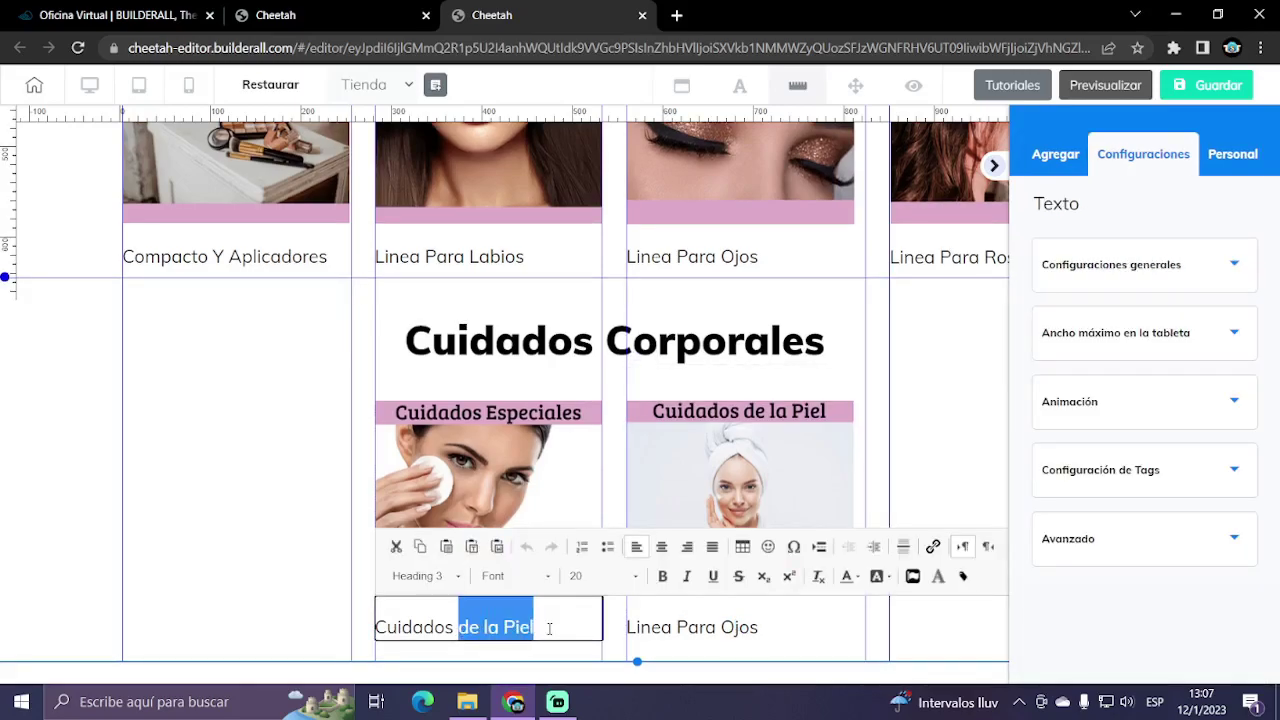
{"action": "type", "text": "Especiales"}
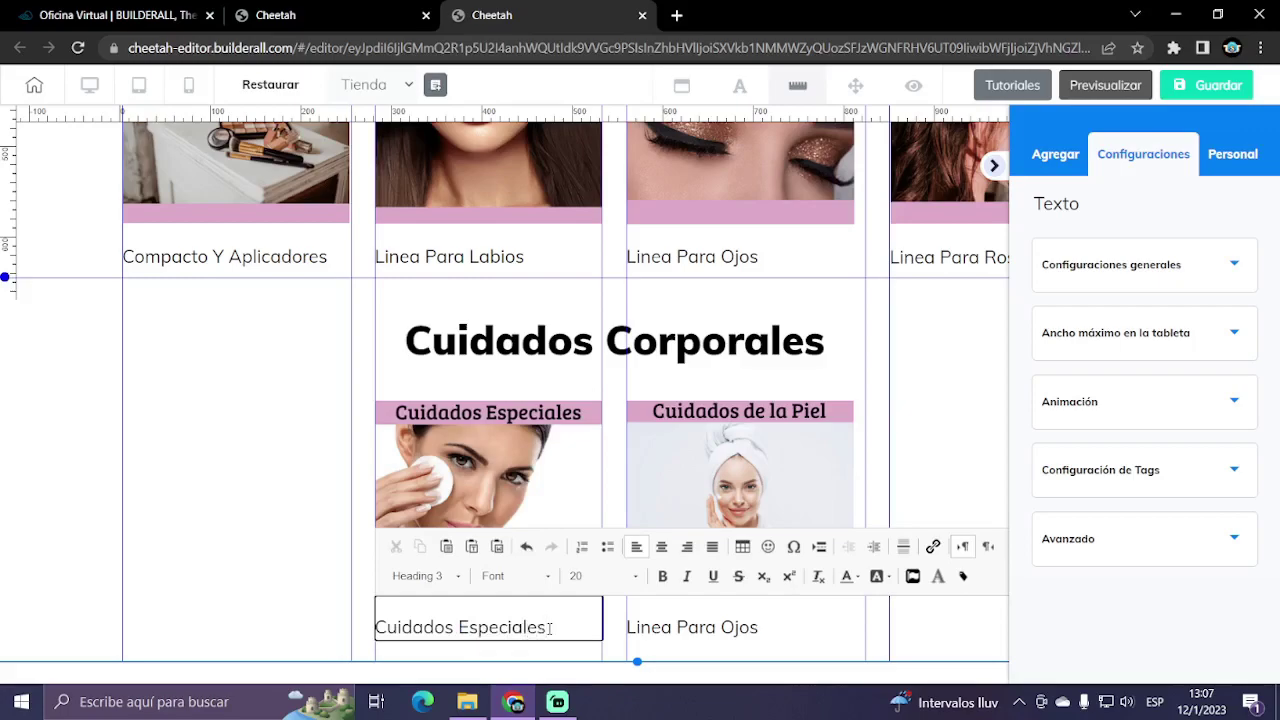
- Change the caption under the Cuidados de la Piel image to "Cuidados de la Piel"
{"action": "left_click", "coordinate": [766, 636]}
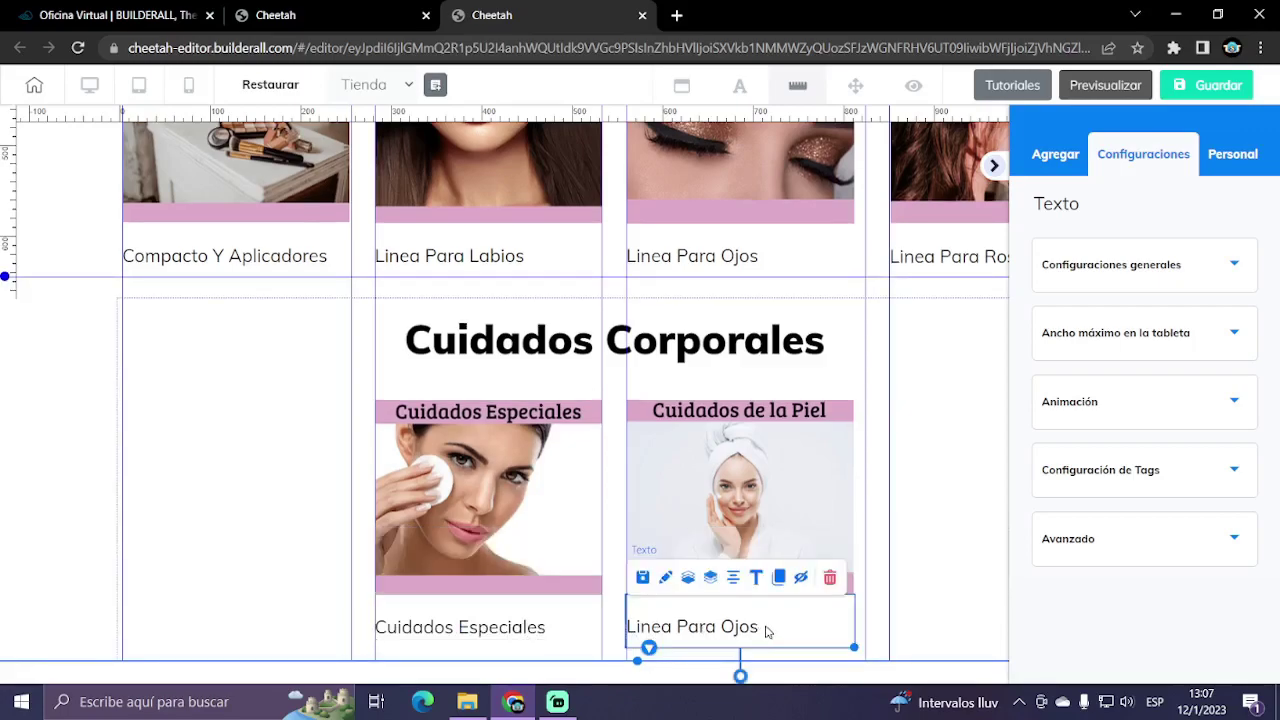
{"action": "left_click", "coordinate": [768, 631]}
{"action": "left_click_drag", "start_coordinate": [768, 631], "coordinate": [626, 627]}
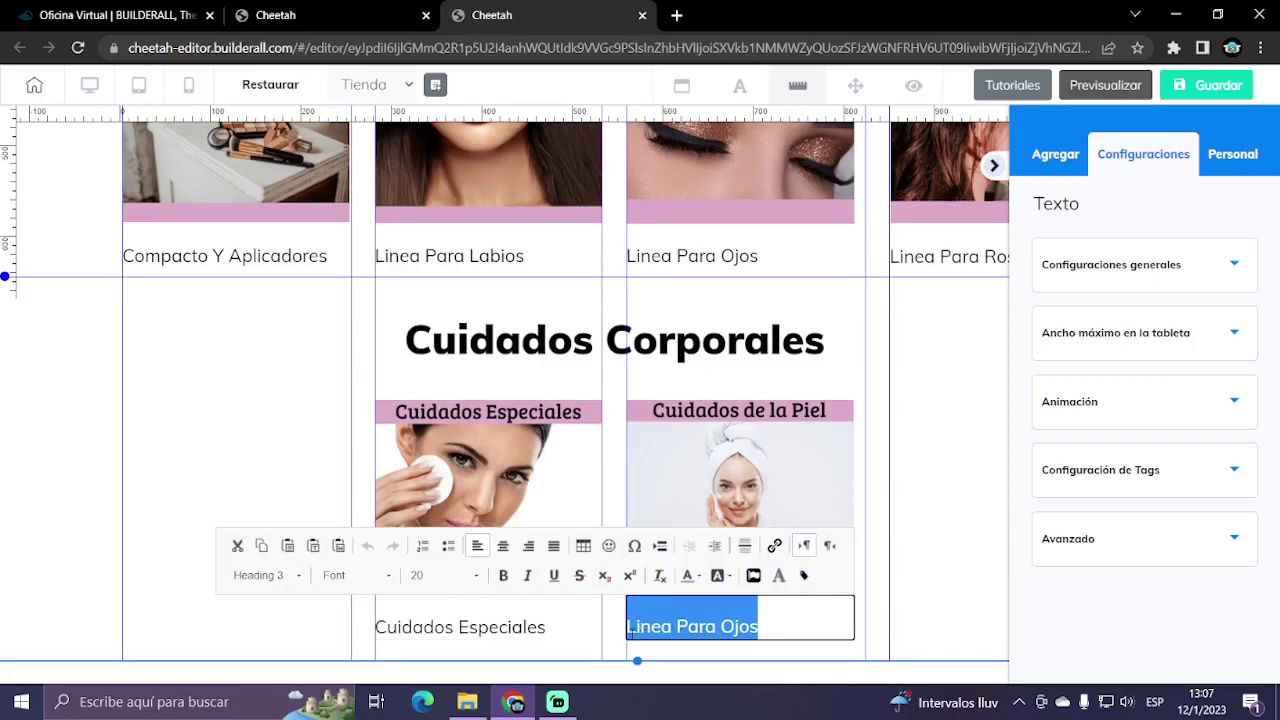
{"action": "type", "text": "Cuidados de la Piel"}
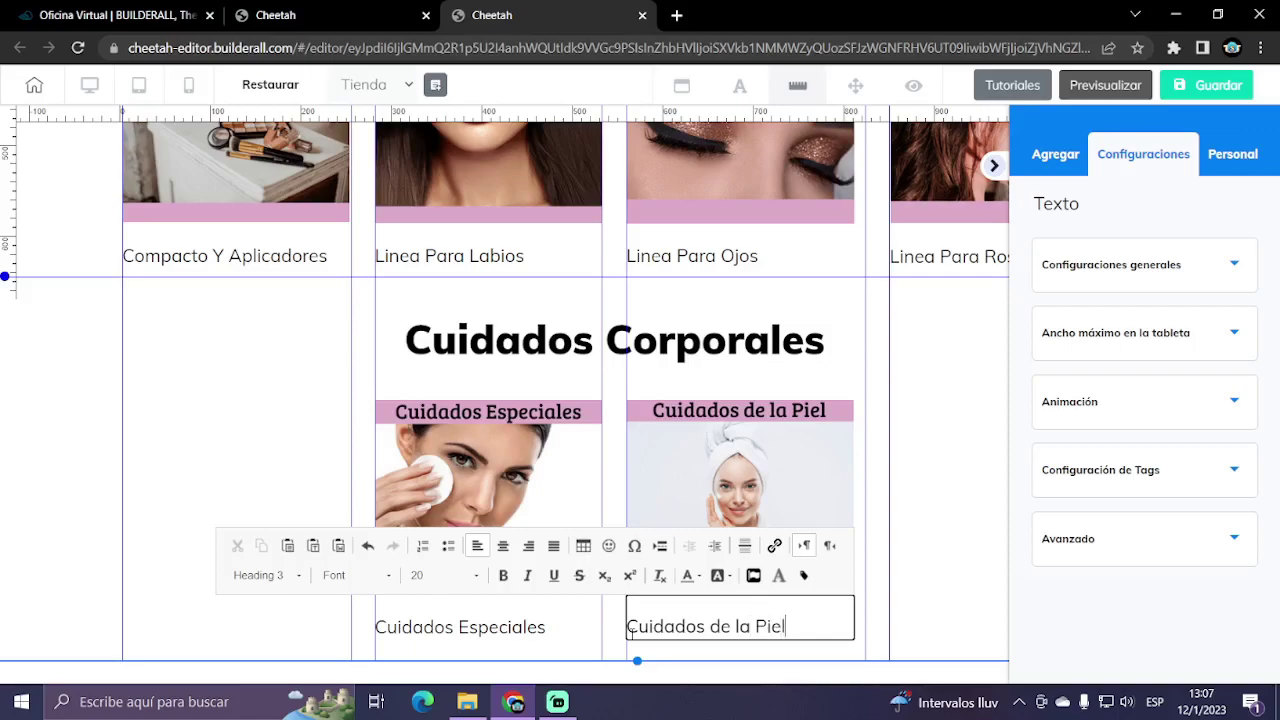
{"action": "left_click", "coordinate": [351, 446]}
- Add a blank panel to the store page
{"action": "left_click", "coordinate": [1050, 160]}
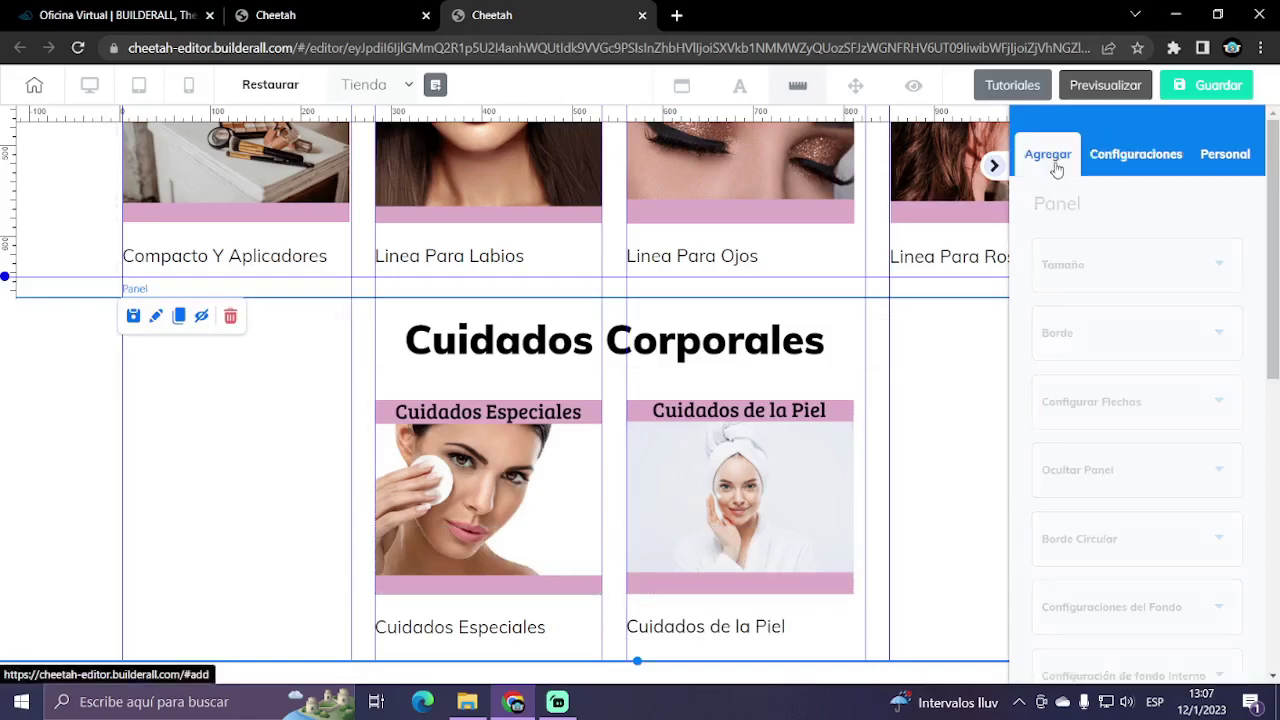
{"action": "left_click", "coordinate": [1092, 208]}
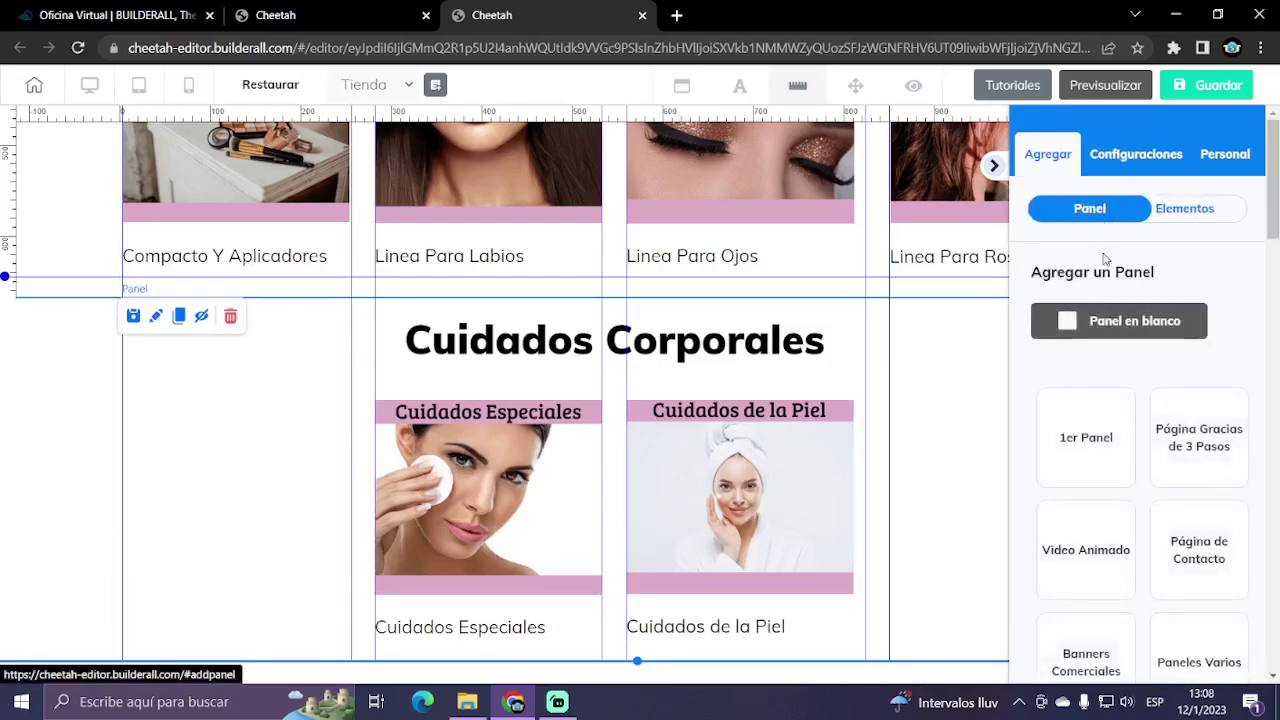
{"action": "left_click", "coordinate": [1110, 322]}
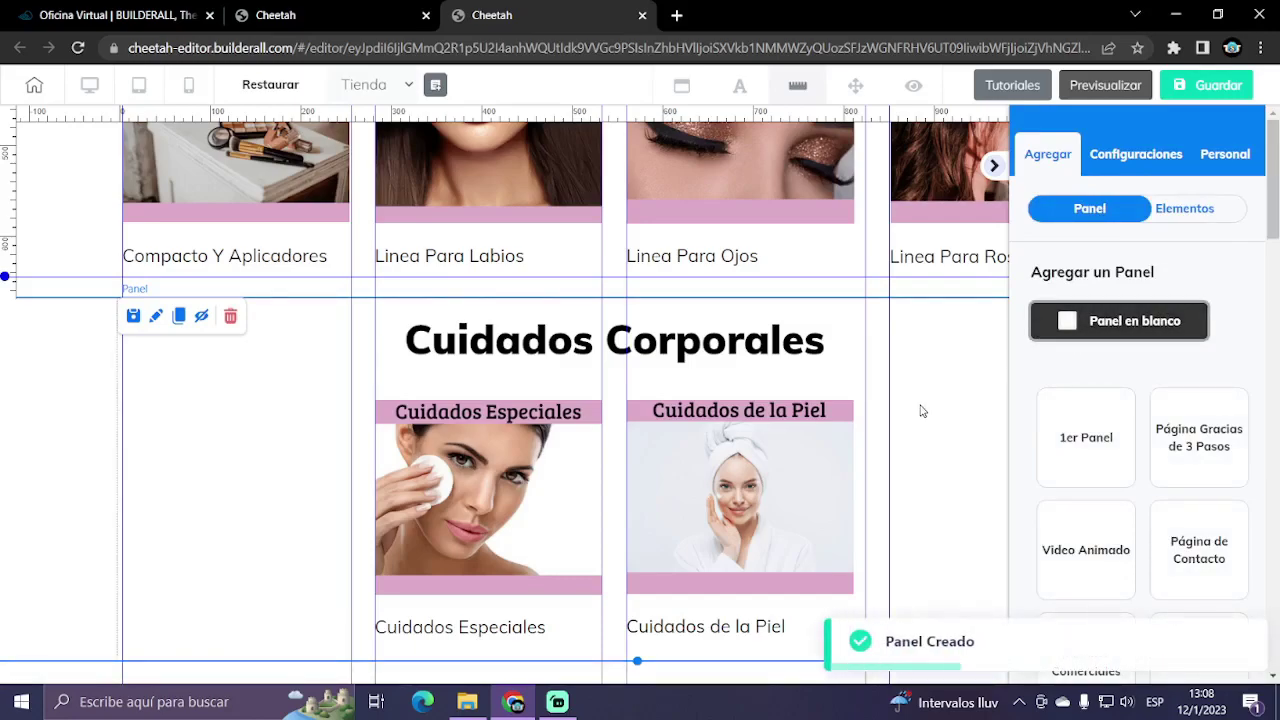
- Check the product subcategories in the FRAGANCIAS folder under PRODUCTOS in File Explorer, and return to the page editor
{"action": "left_click", "coordinate": [467, 702]}
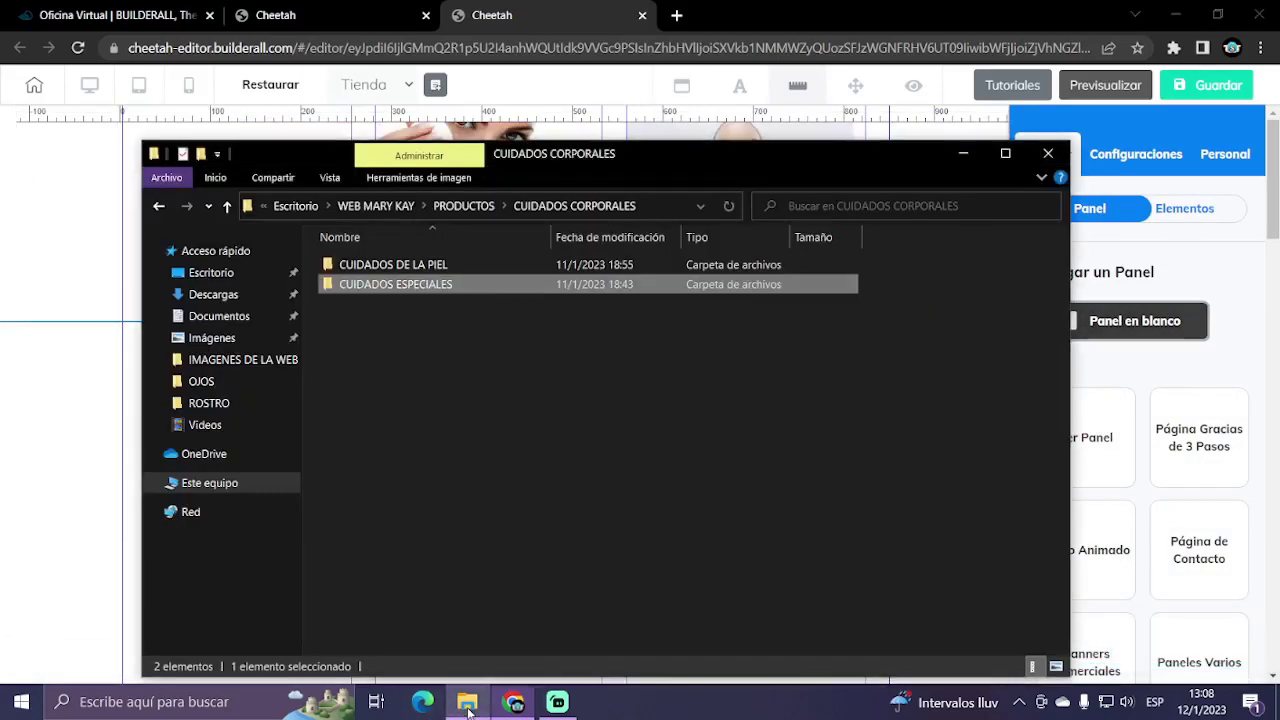
{"action": "left_click", "coordinate": [472, 206]}
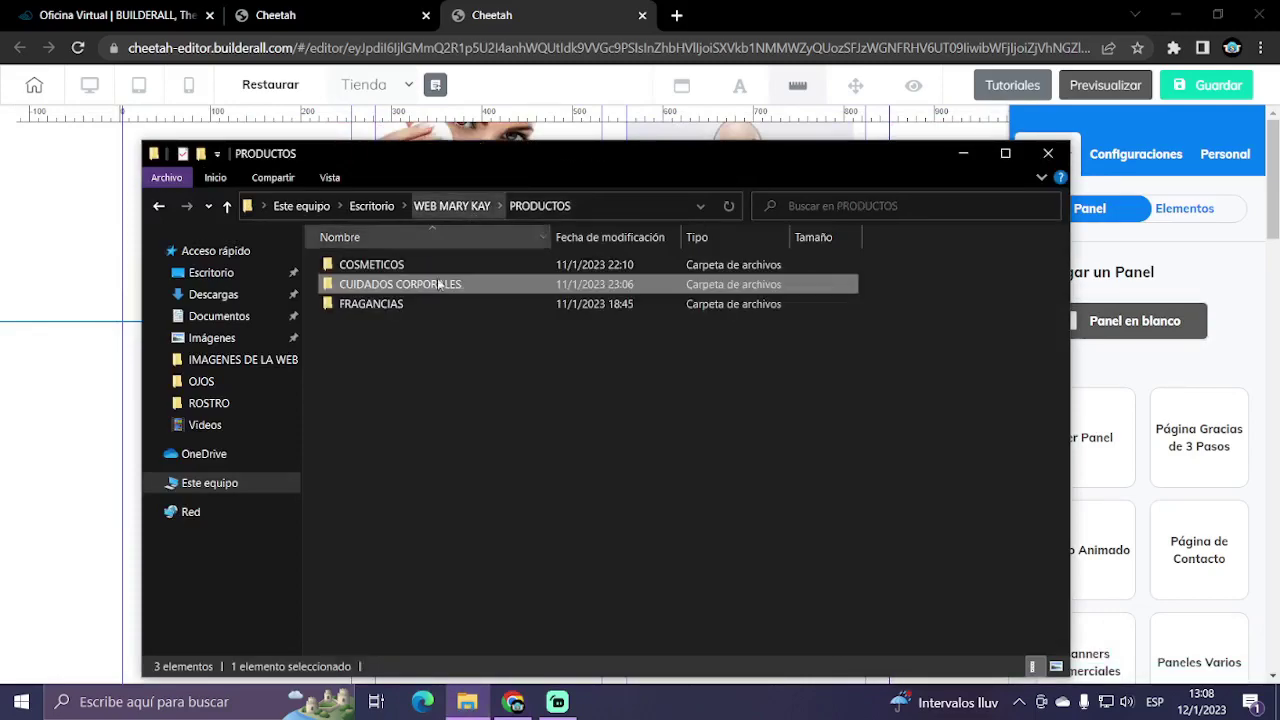
{"action": "double_click", "coordinate": [395, 306]}
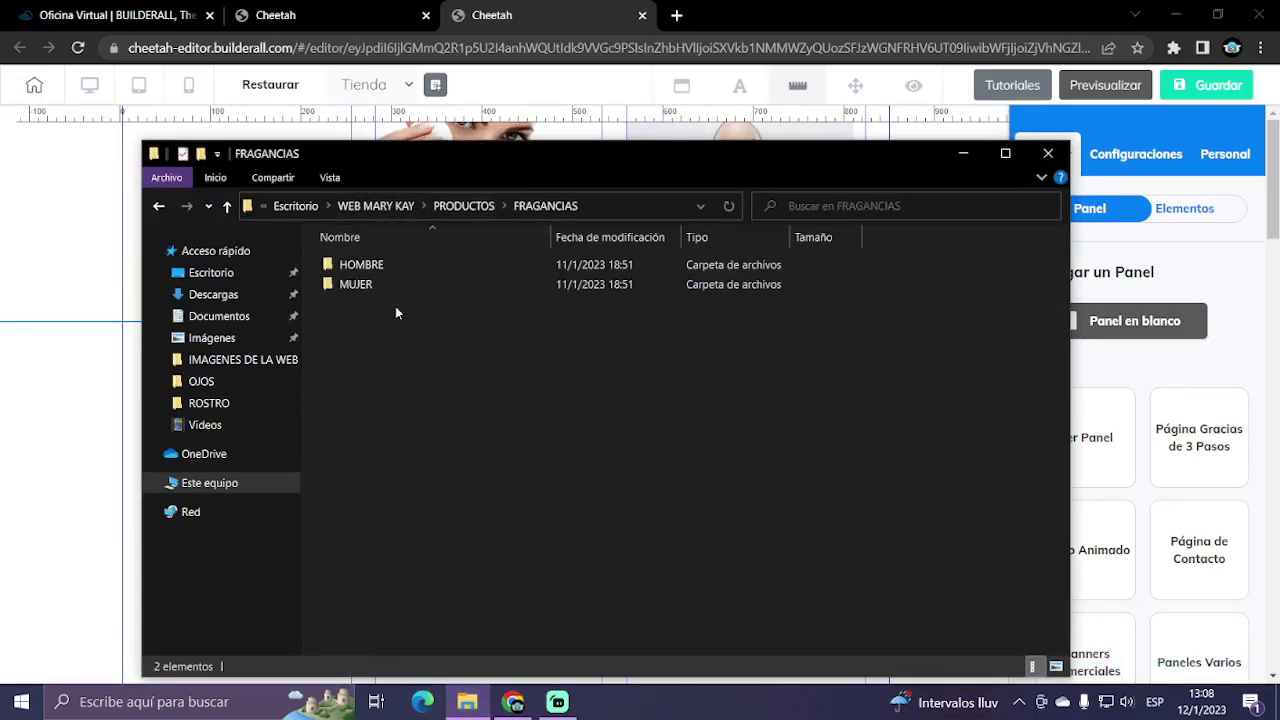
{"action": "left_click", "coordinate": [854, 13]}
- Left-align the text of the "Cuidados Corporales" heading
{"action": "scroll", "coordinate": [779, 447], "scroll_direction": "up", "scroll_amount": 1}
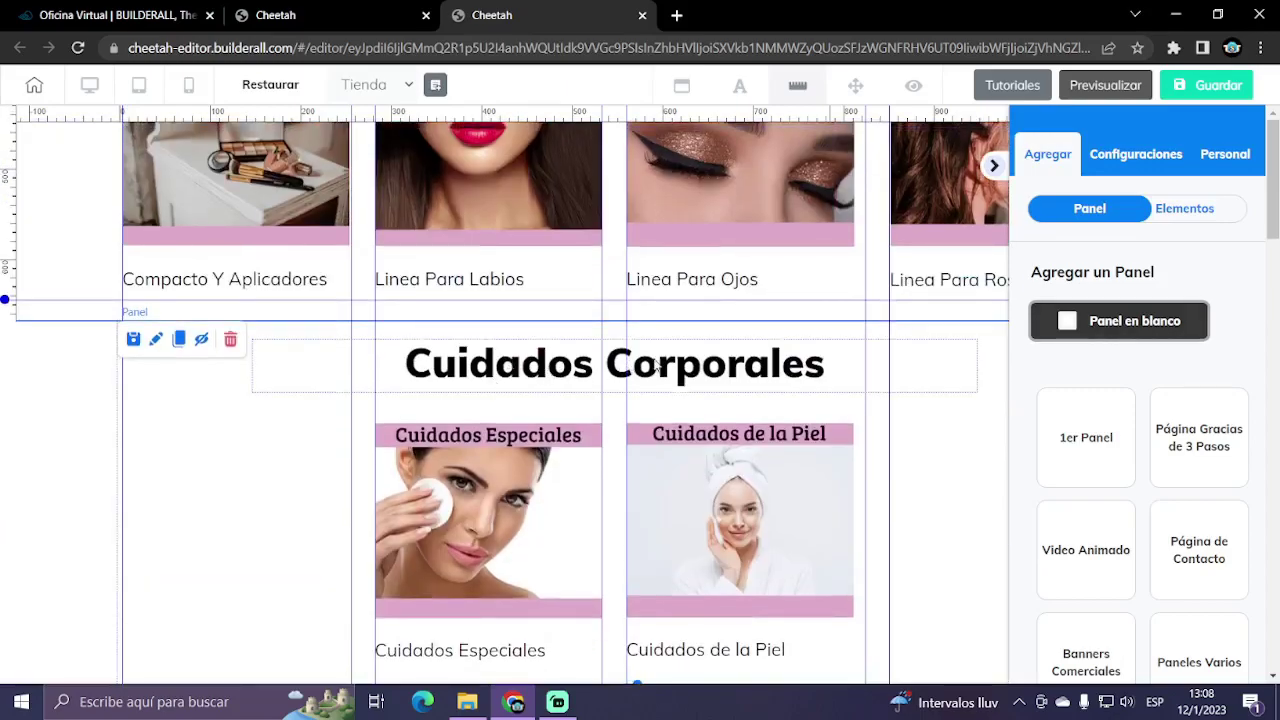
{"action": "double_click", "coordinate": [455, 368]}
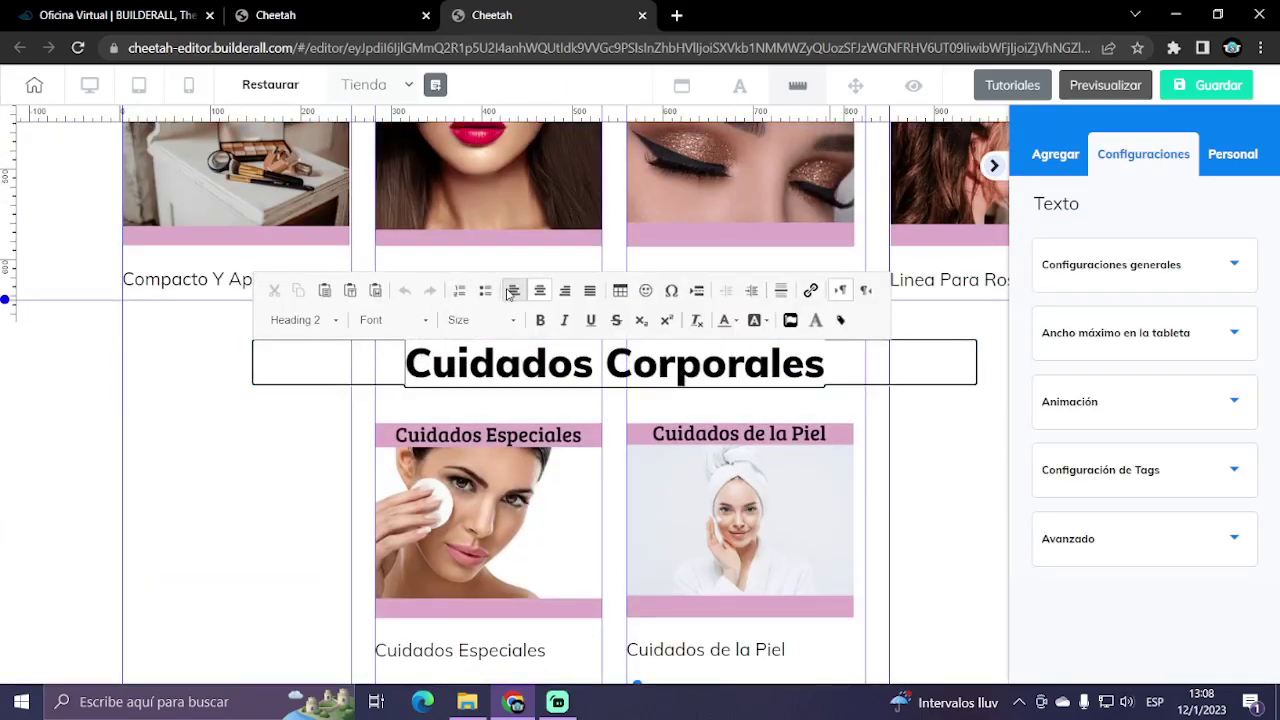
{"action": "left_click", "coordinate": [511, 290]}
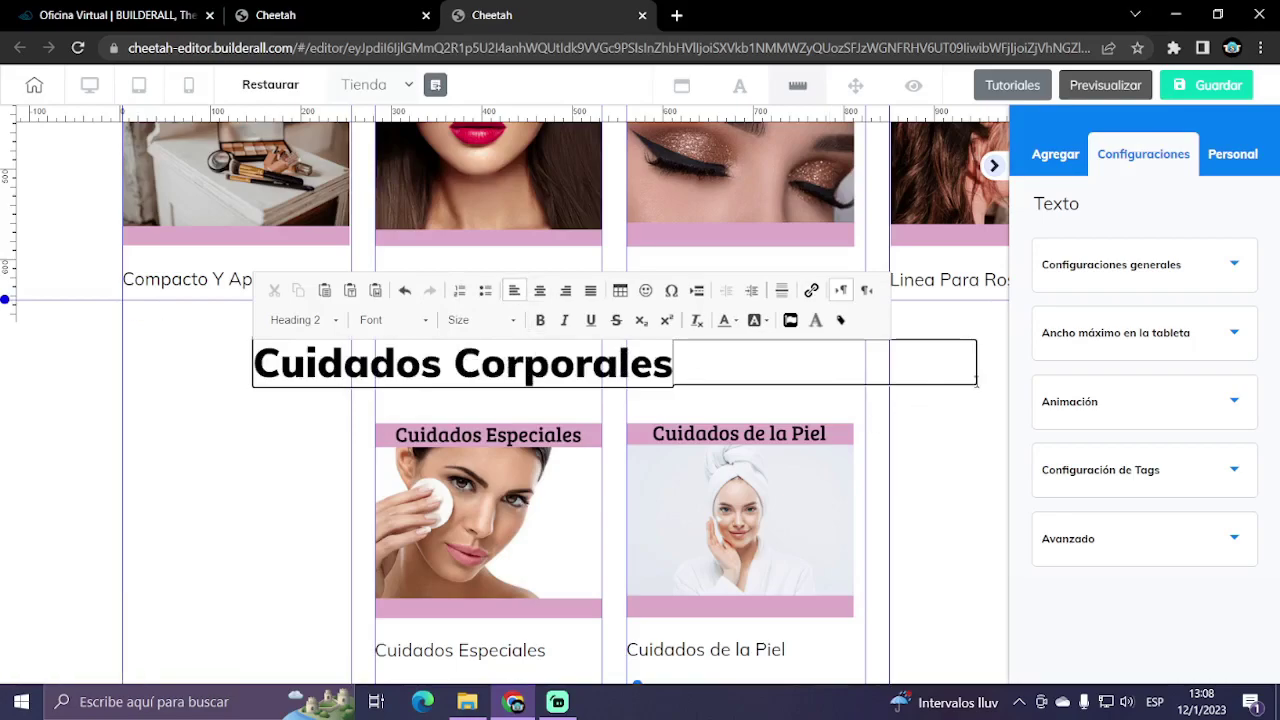
{"action": "left_click", "coordinate": [668, 378]}
- Narrow the Cuidados Corporales heading box to fit its text and move it flush with the page's left content guide
{"action": "left_click", "coordinate": [713, 370]}
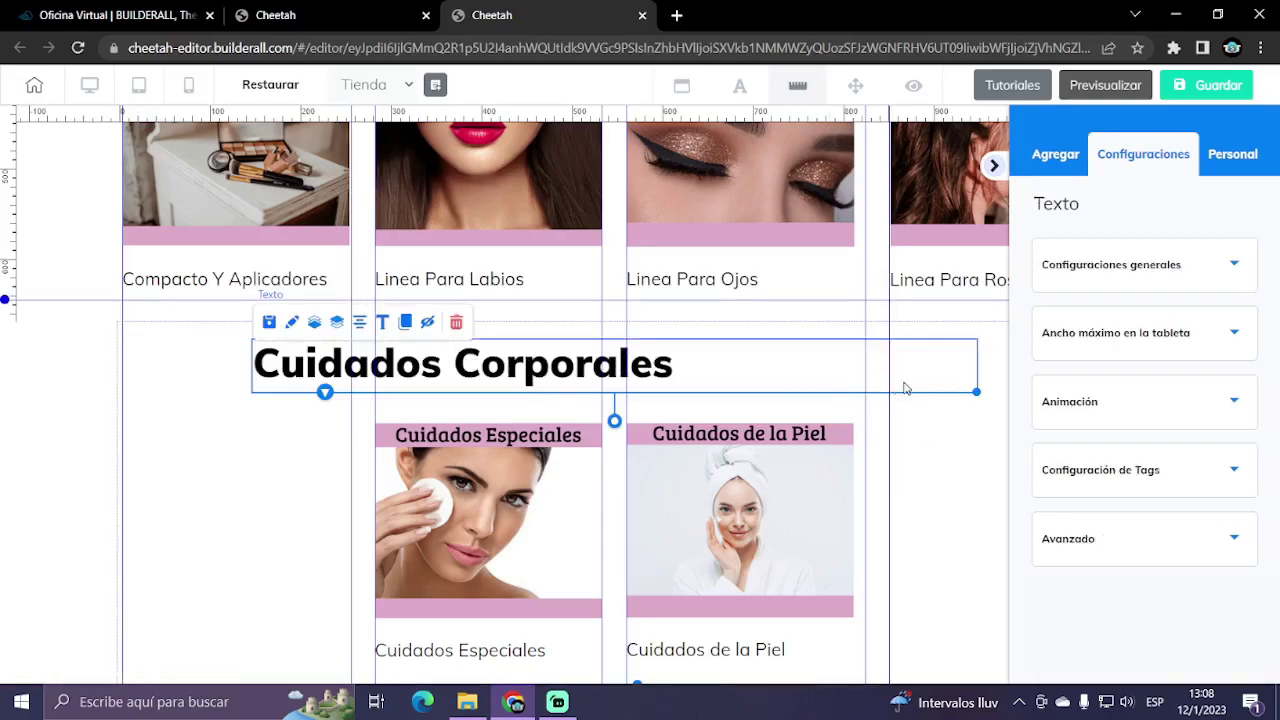
{"action": "left_click_drag", "start_coordinate": [972, 392], "coordinate": [683, 381]}
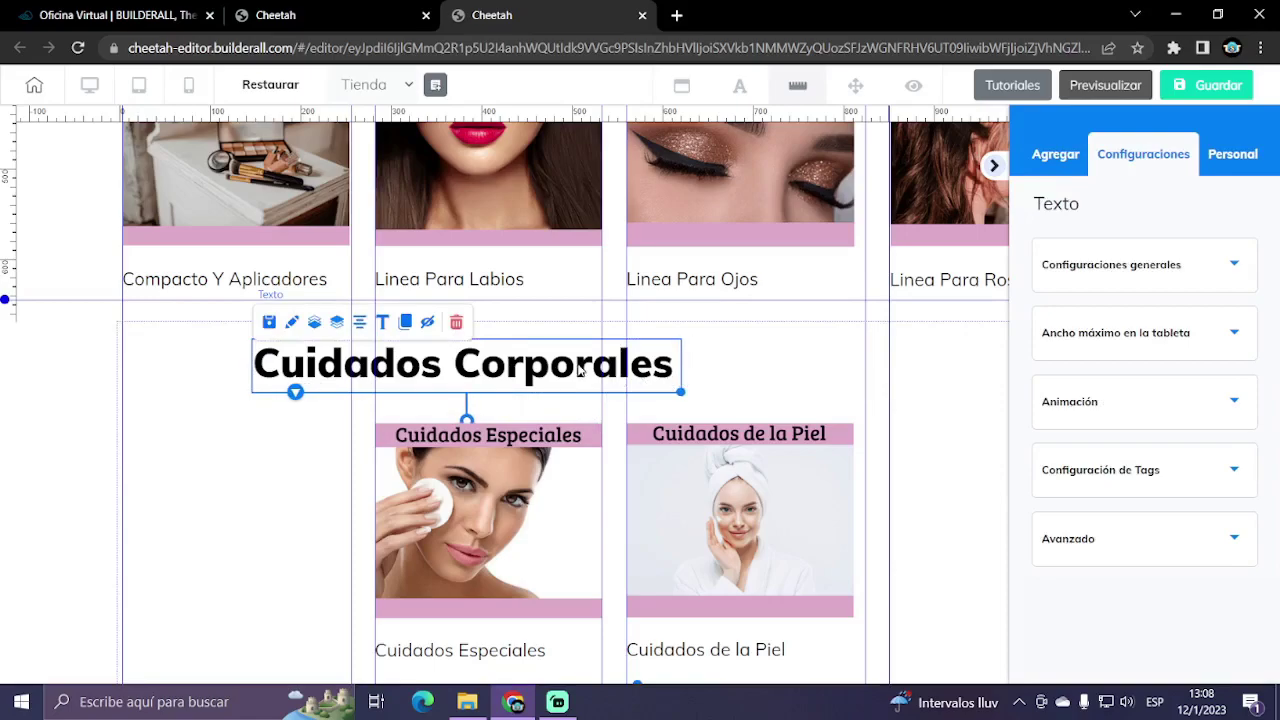
{"action": "left_click_drag", "start_coordinate": [578, 370], "coordinate": [497, 394]}
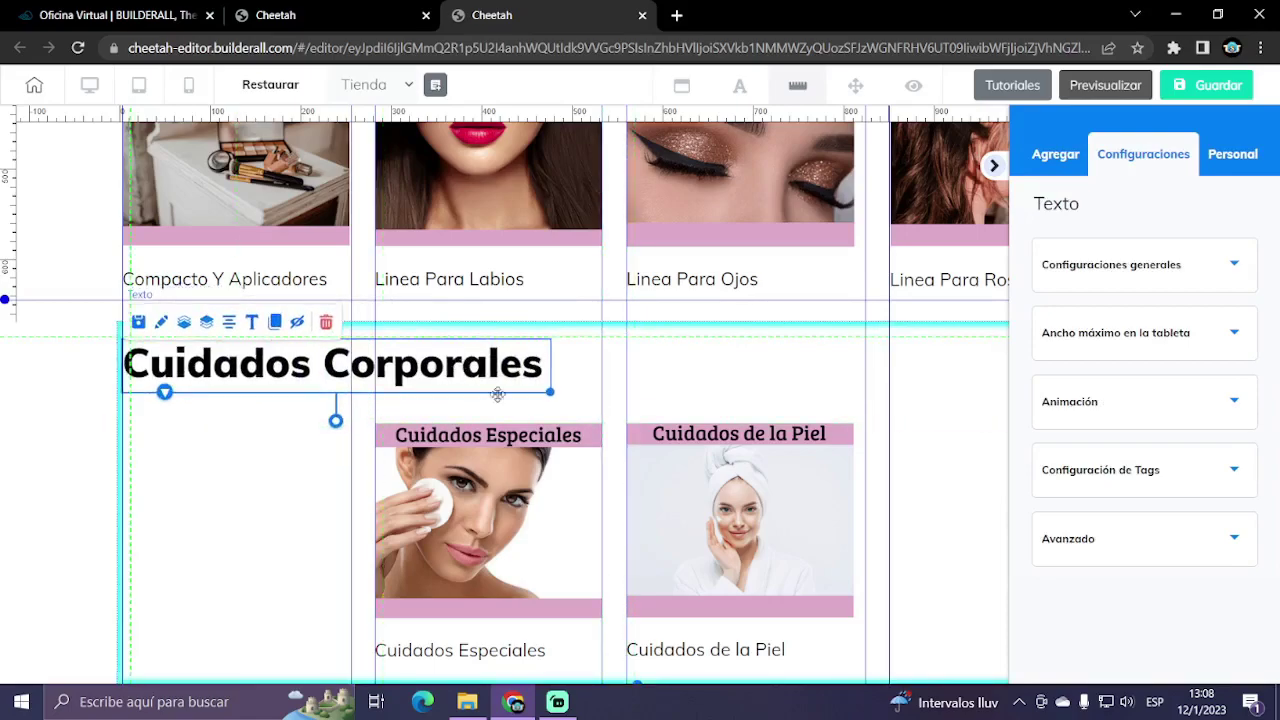
- Move the Cuidados Especiales and Cuidados de la Piel images with their captions into the first and second columns under the Cuidados Corporales heading
{"action": "scroll", "coordinate": [571, 471], "scroll_direction": "down", "scroll_amount": 3}
{"action": "left_click", "coordinate": [421, 346]}
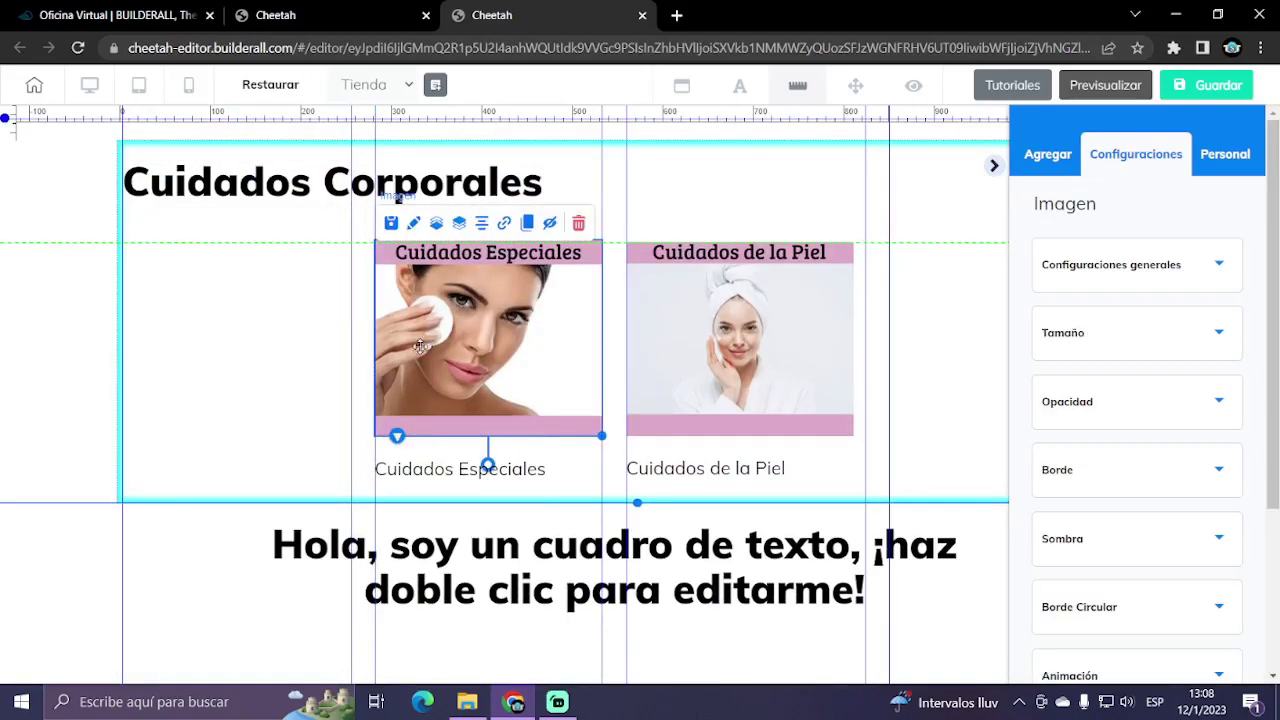
{"action": "left_click_drag", "start_coordinate": [421, 346], "coordinate": [289, 349]}
{"action": "left_click_drag", "start_coordinate": [703, 346], "coordinate": [461, 337]}
{"action": "left_click_drag", "start_coordinate": [532, 468], "coordinate": [271, 465]}
{"action": "left_click_drag", "start_coordinate": [668, 470], "coordinate": [459, 468]}
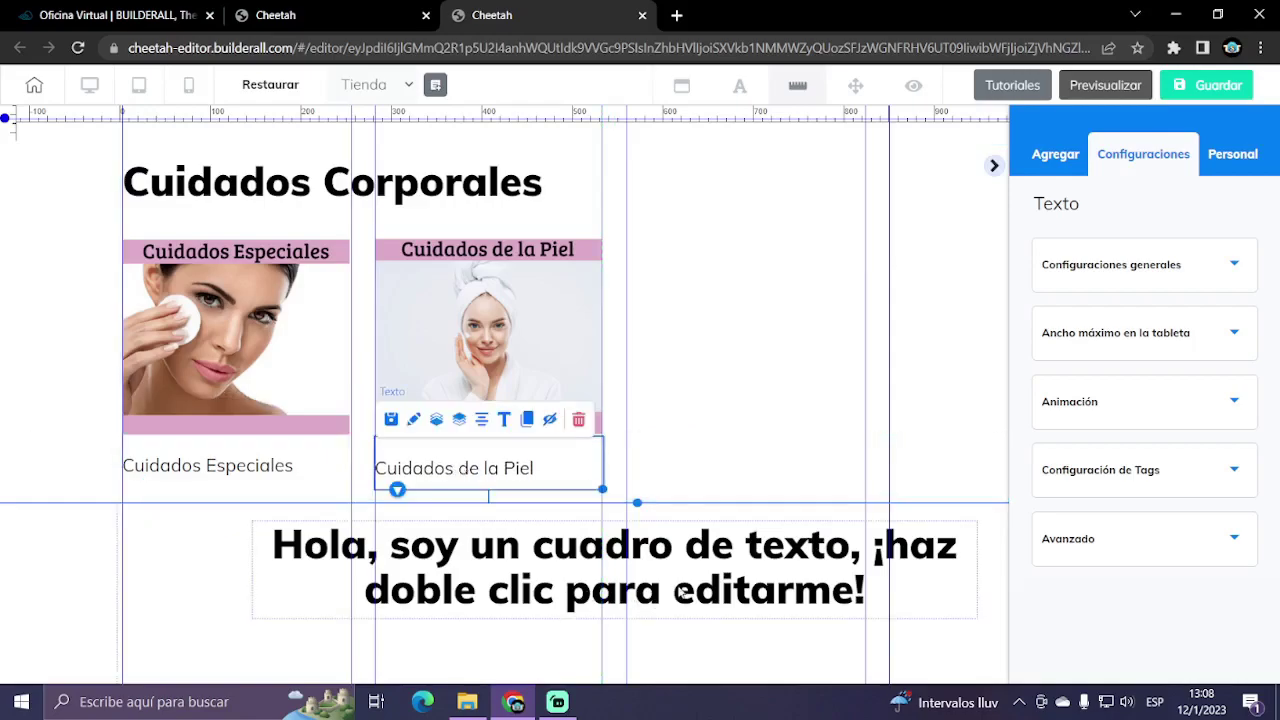
- Delete the placeholder text box below the Cuidados Corporales section
{"action": "left_click", "coordinate": [716, 560]}
{"action": "key", "text": "Delete"}
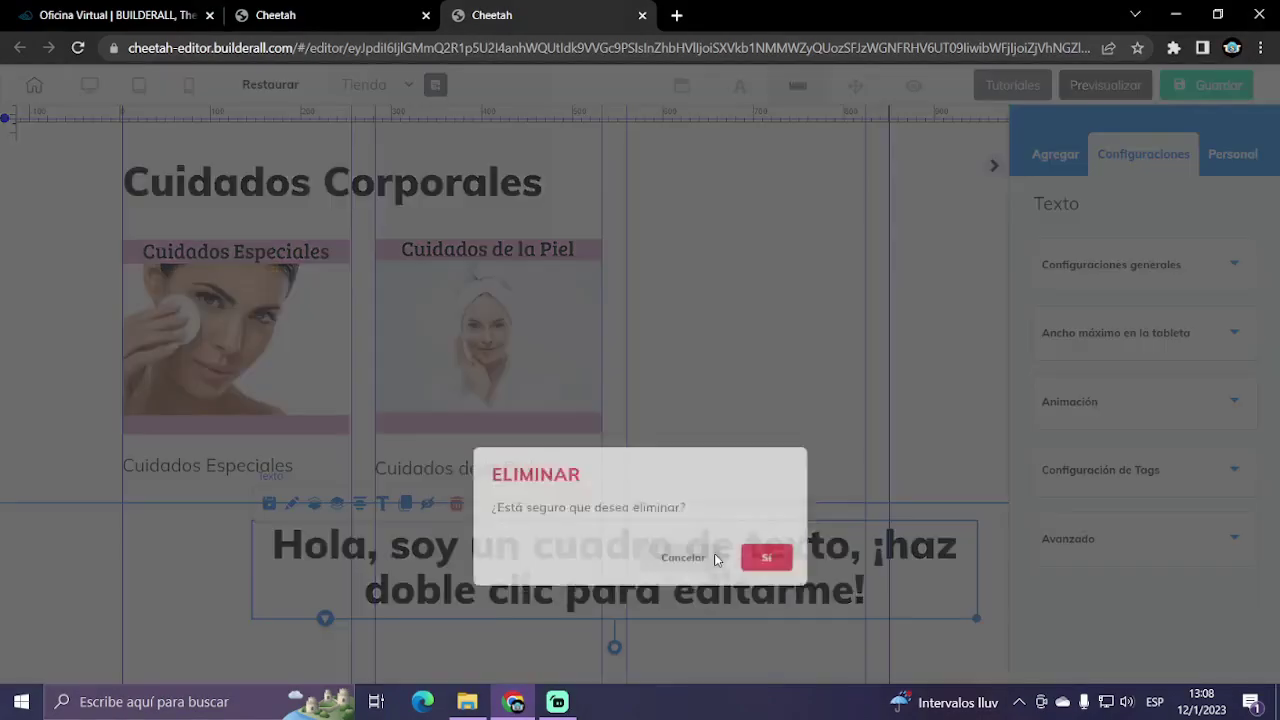
{"action": "left_click", "coordinate": [786, 442]}
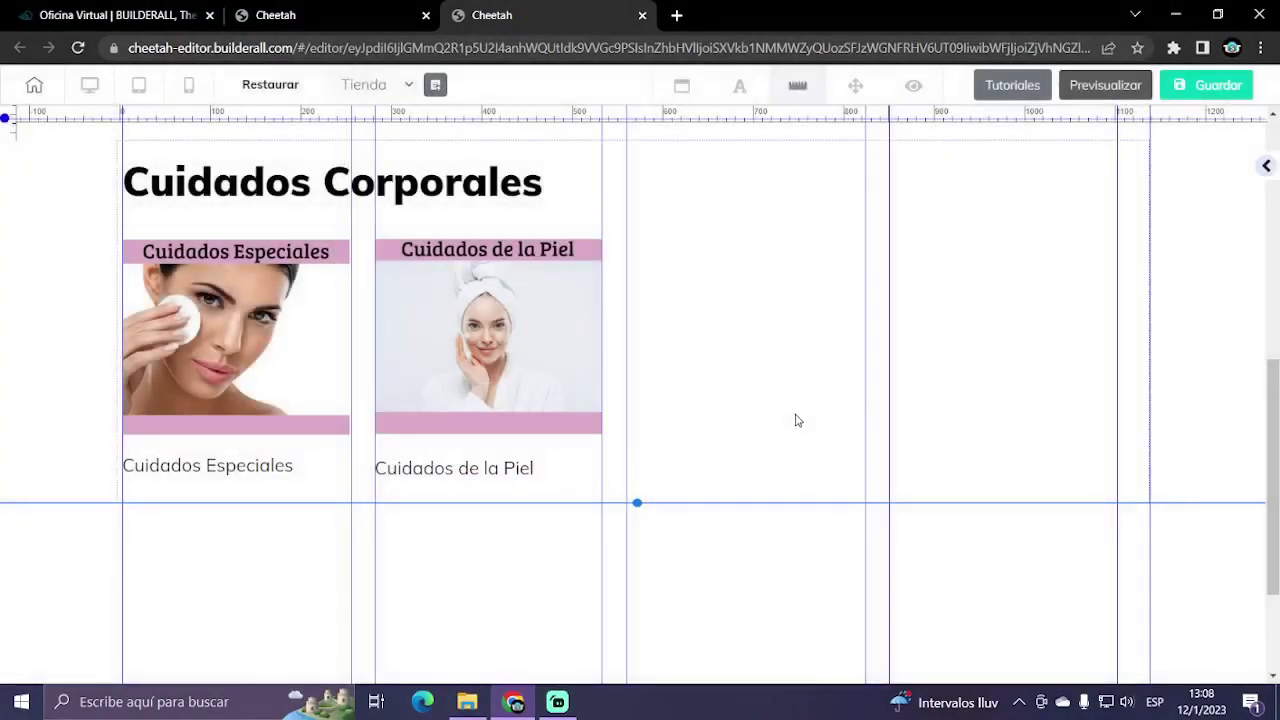
- Clone the Cuidados Corporales heading and place the copy on the same row above the third and fourth columns
{"action": "scroll", "coordinate": [631, 462], "scroll_direction": "up", "scroll_amount": 5}
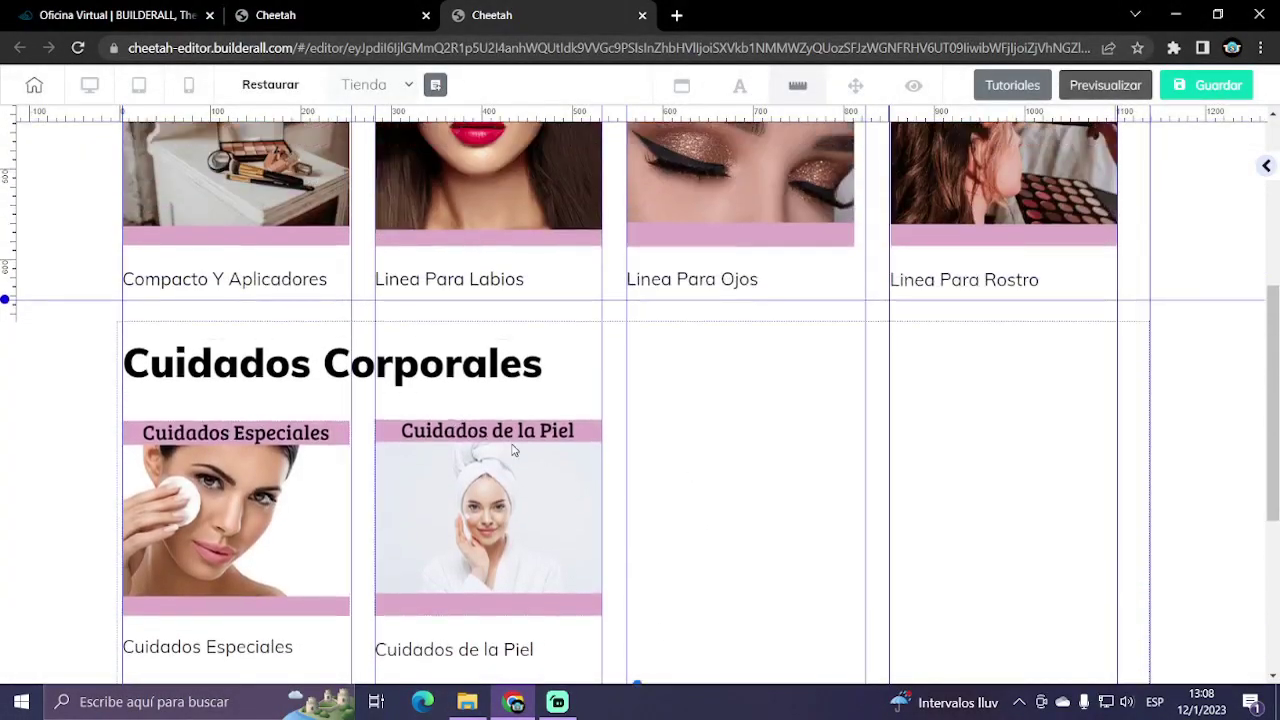
{"action": "scroll", "coordinate": [609, 469], "scroll_direction": "up", "scroll_amount": 2}
{"action": "scroll", "coordinate": [665, 486], "scroll_direction": "down", "scroll_amount": 4}
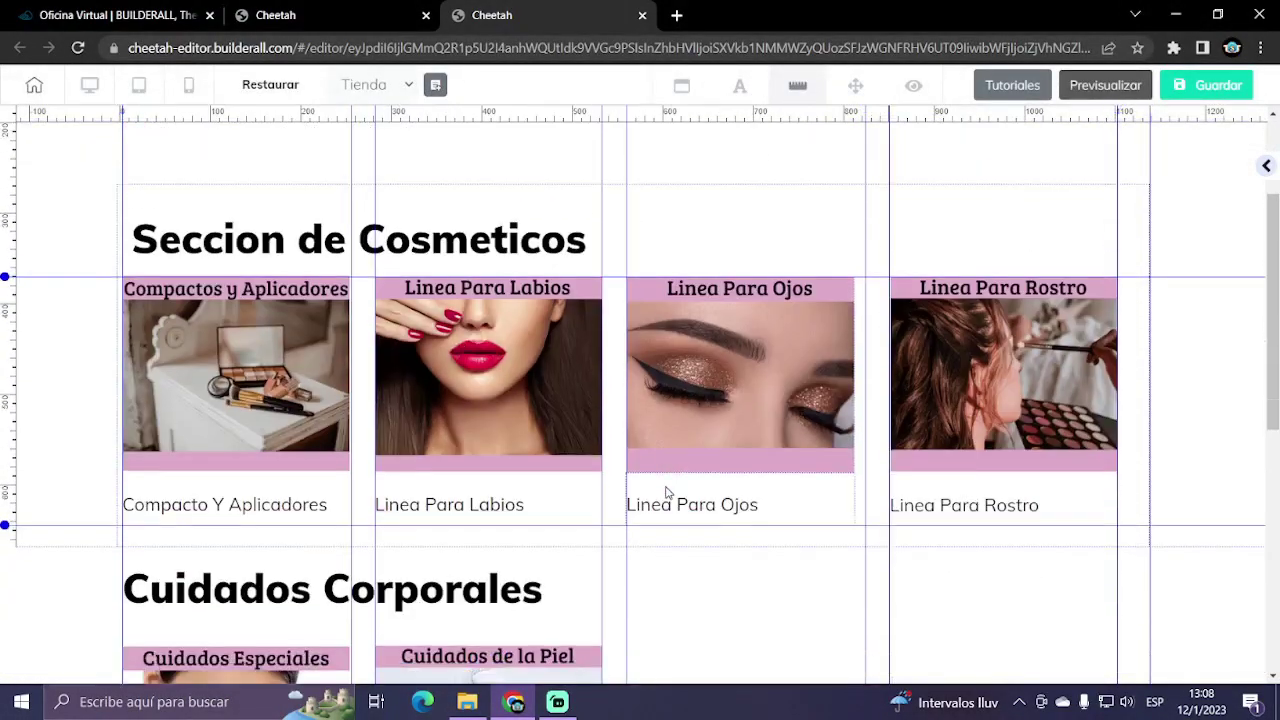
{"action": "scroll", "coordinate": [710, 520], "scroll_direction": "down", "scroll_amount": 2}
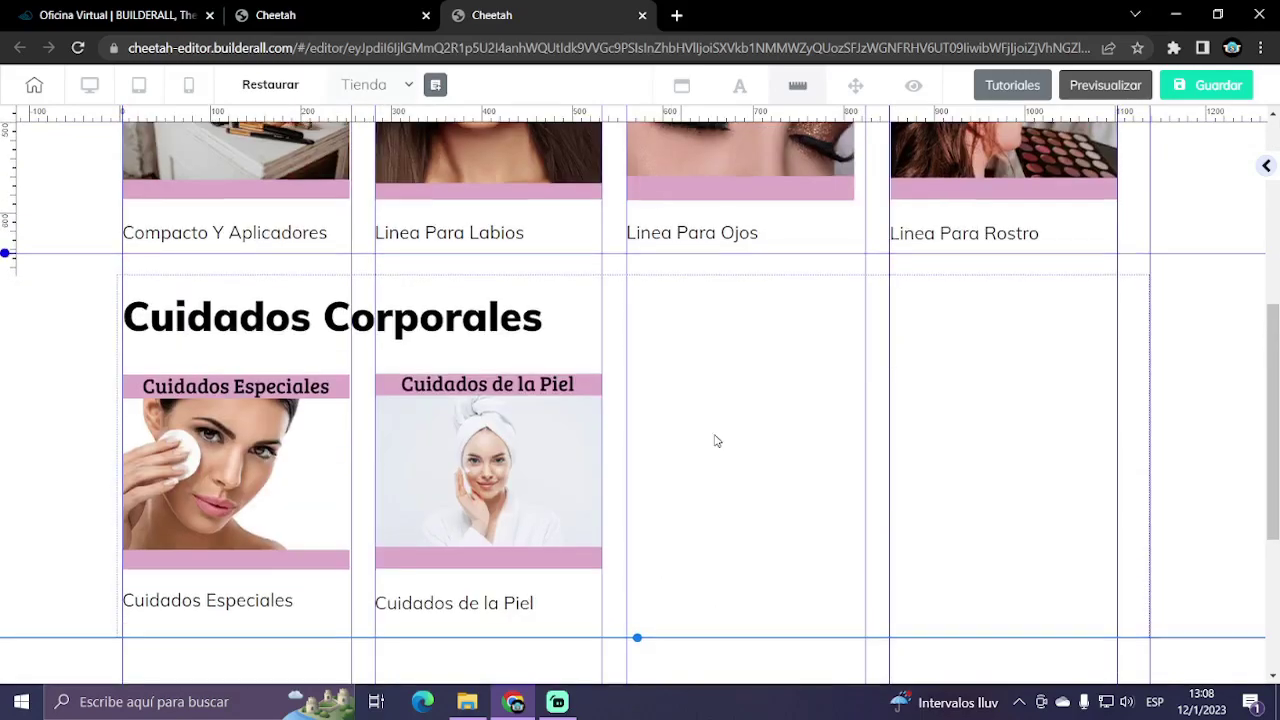
{"action": "left_click", "coordinate": [458, 338]}
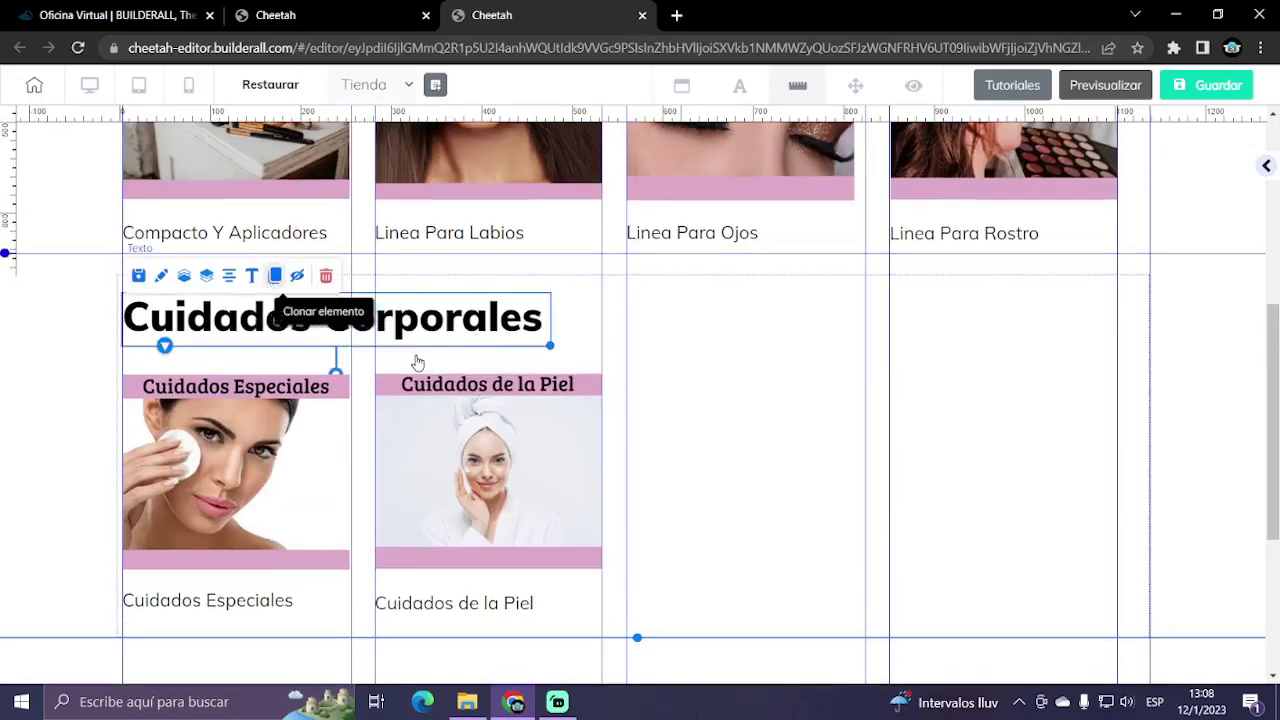
{"action": "mouse_move", "coordinate": [500, 345]}
{"action": "left_mouse_down"}
{"action": "mouse_move", "coordinate": [882, 336]}
{"action": "mouse_move", "coordinate": [1071, 315]}
{"action": "left_mouse_up"}
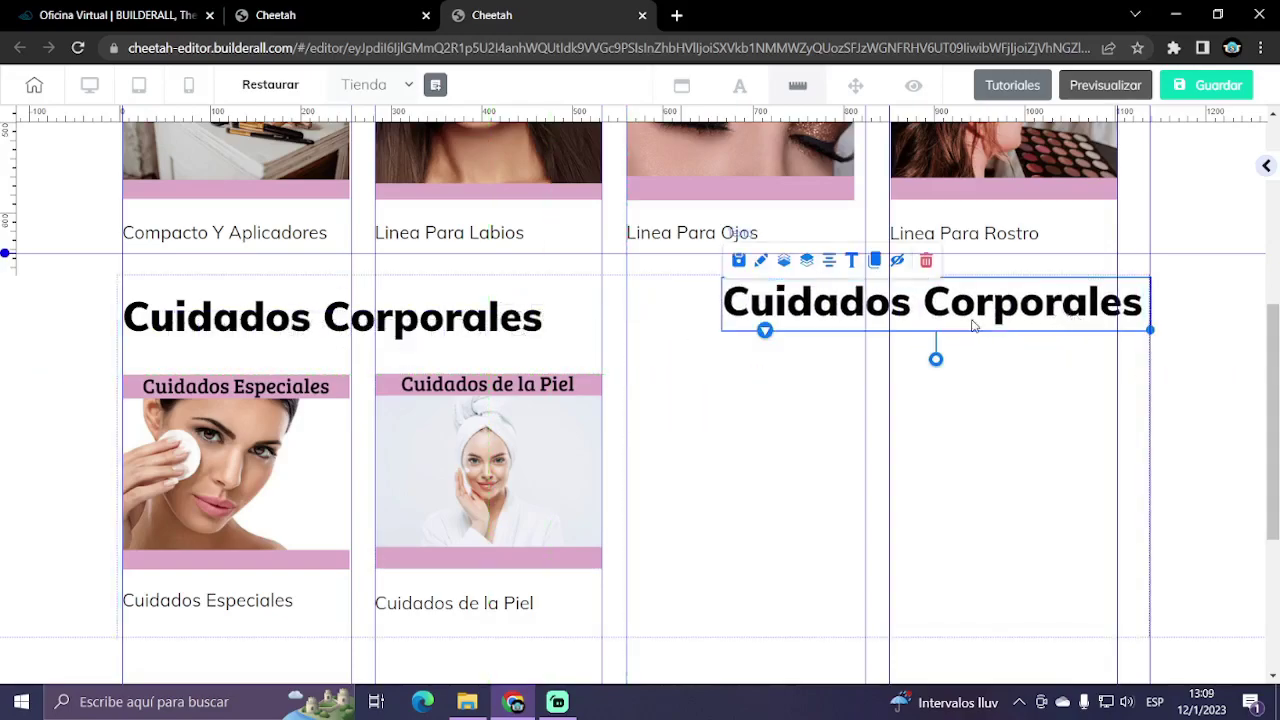
{"action": "left_click_drag", "start_coordinate": [973, 325], "coordinate": [980, 332]}
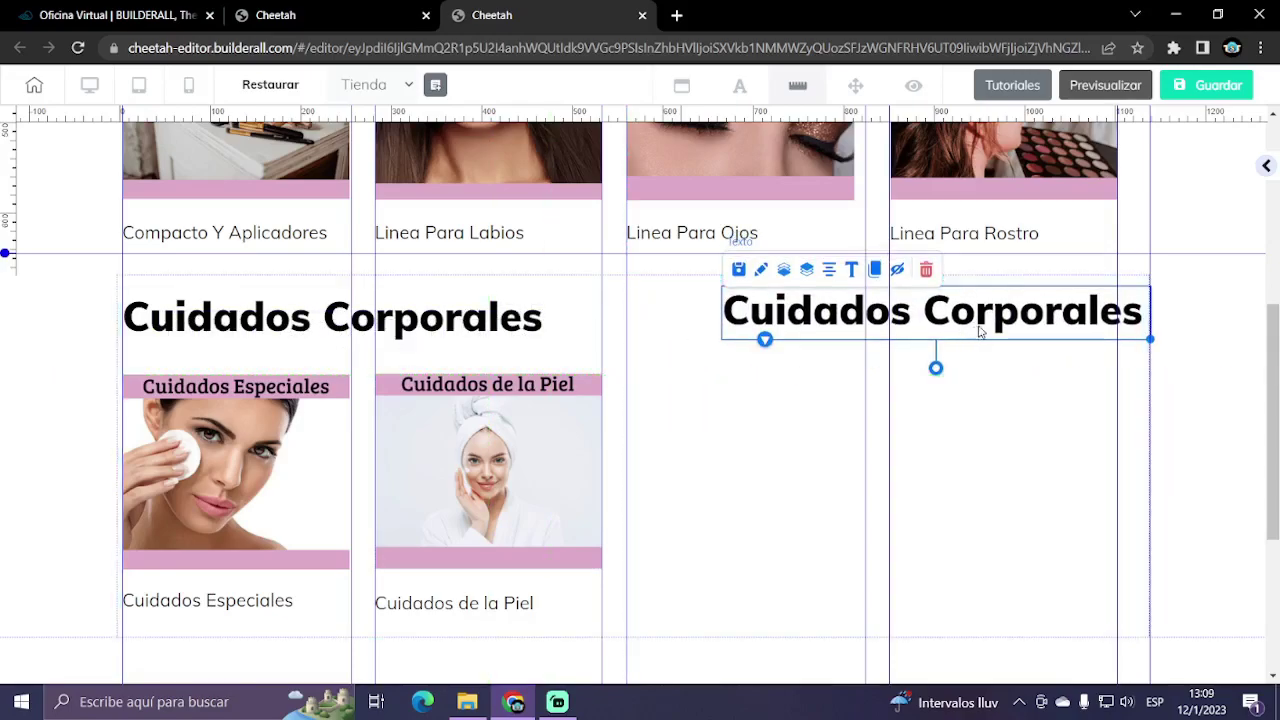
- Change the text of the cloned heading to "Fragancias"
{"action": "double_click", "coordinate": [985, 329]}
{"action": "left_click_drag", "start_coordinate": [755, 312], "coordinate": [1124, 312]}
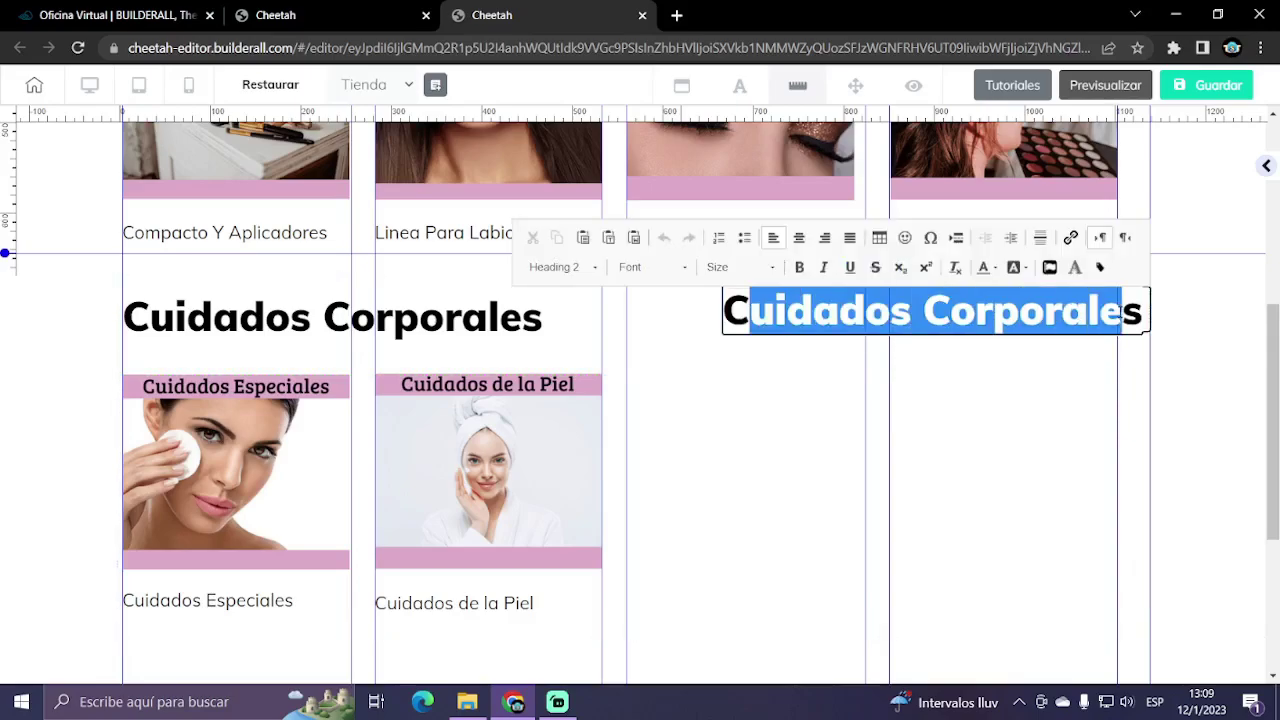
{"action": "key", "text": "BackSpace"}
{"action": "key", "text": "BackSpace"}
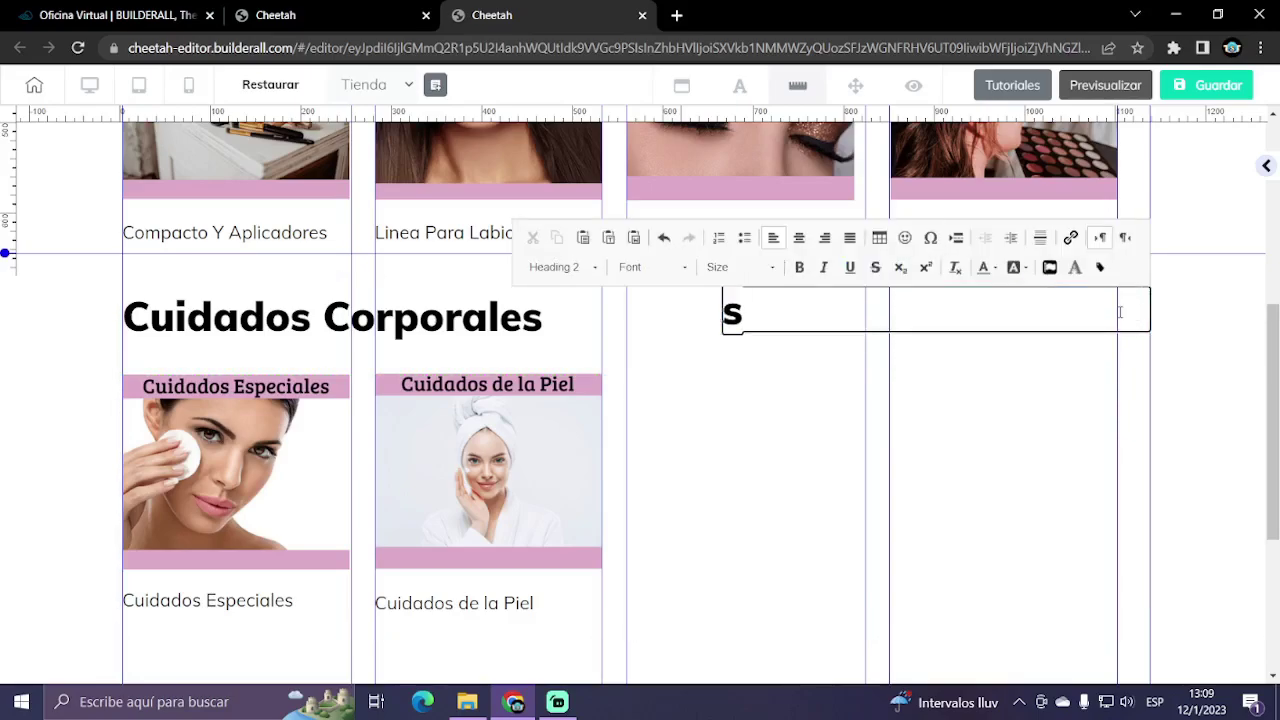
{"action": "key", "text": "Delete"}
{"action": "type", "text": "Fraga"}
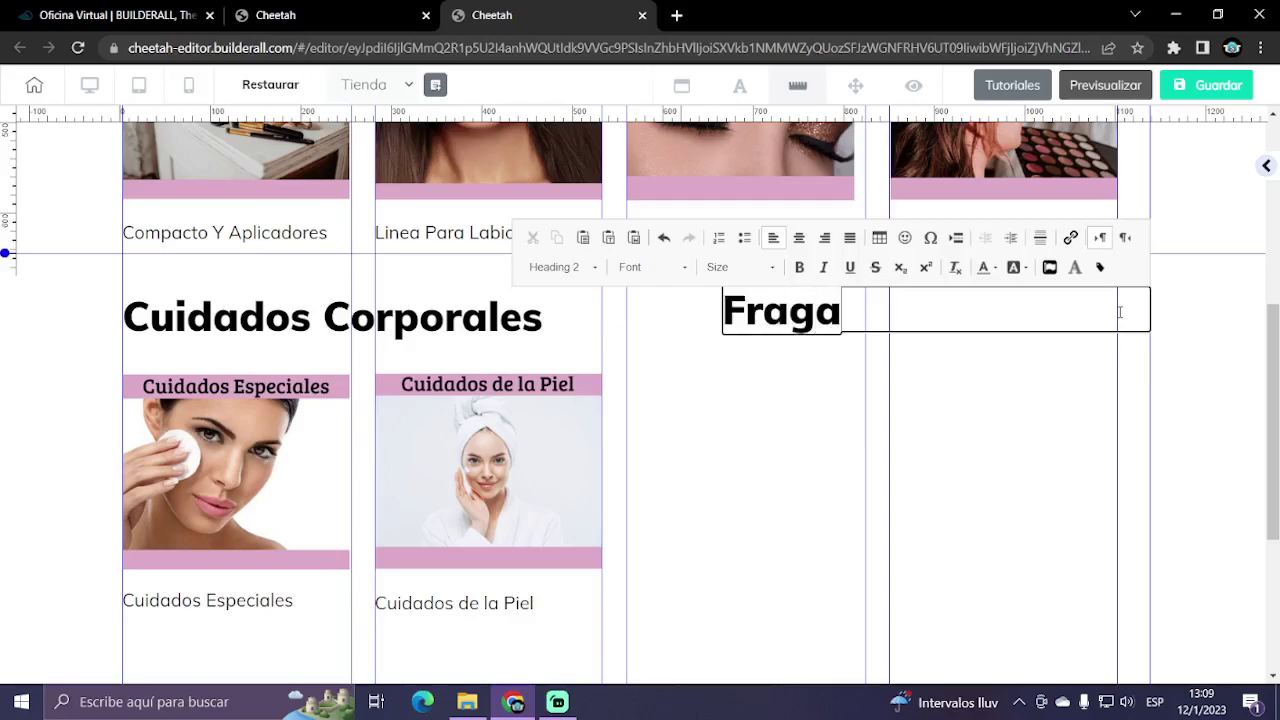
{"action": "type", "text": "ncias"}
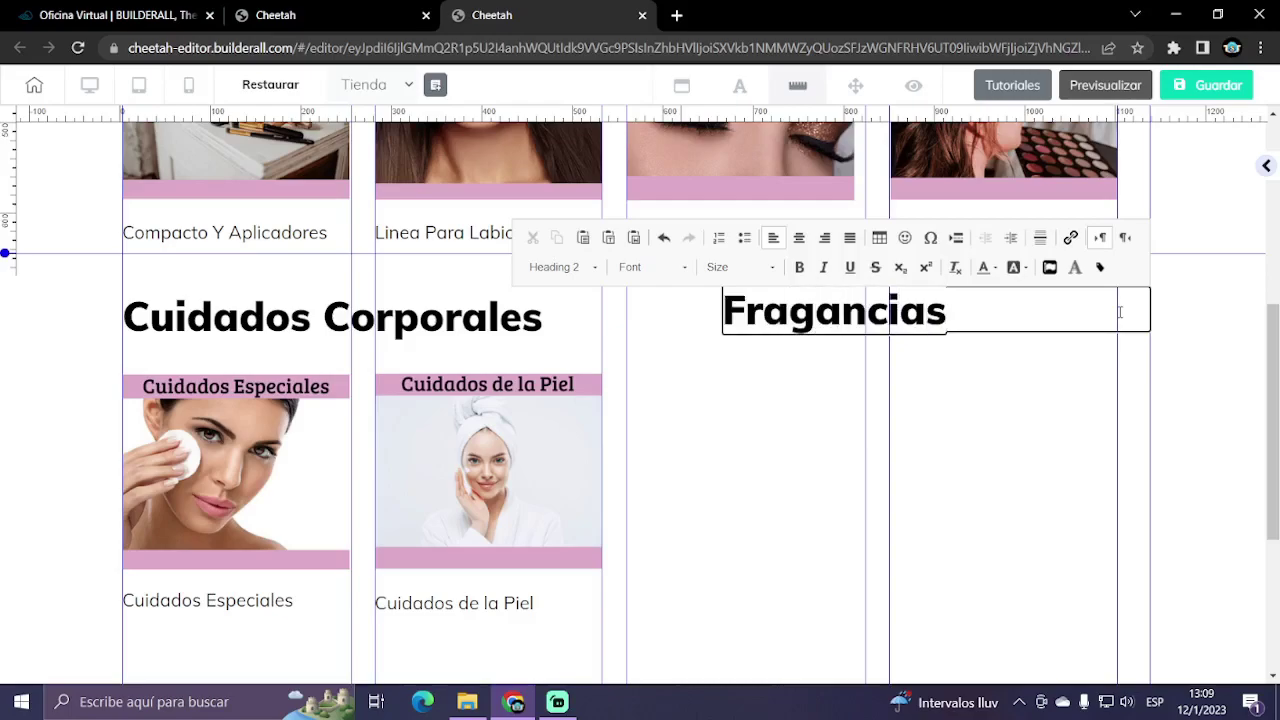
{"action": "left_click", "coordinate": [1046, 446]}
- Clone the Cuidados de la Piel image and its caption, and align the copies in the third column under Fragancias
{"action": "left_click", "coordinate": [597, 436]}
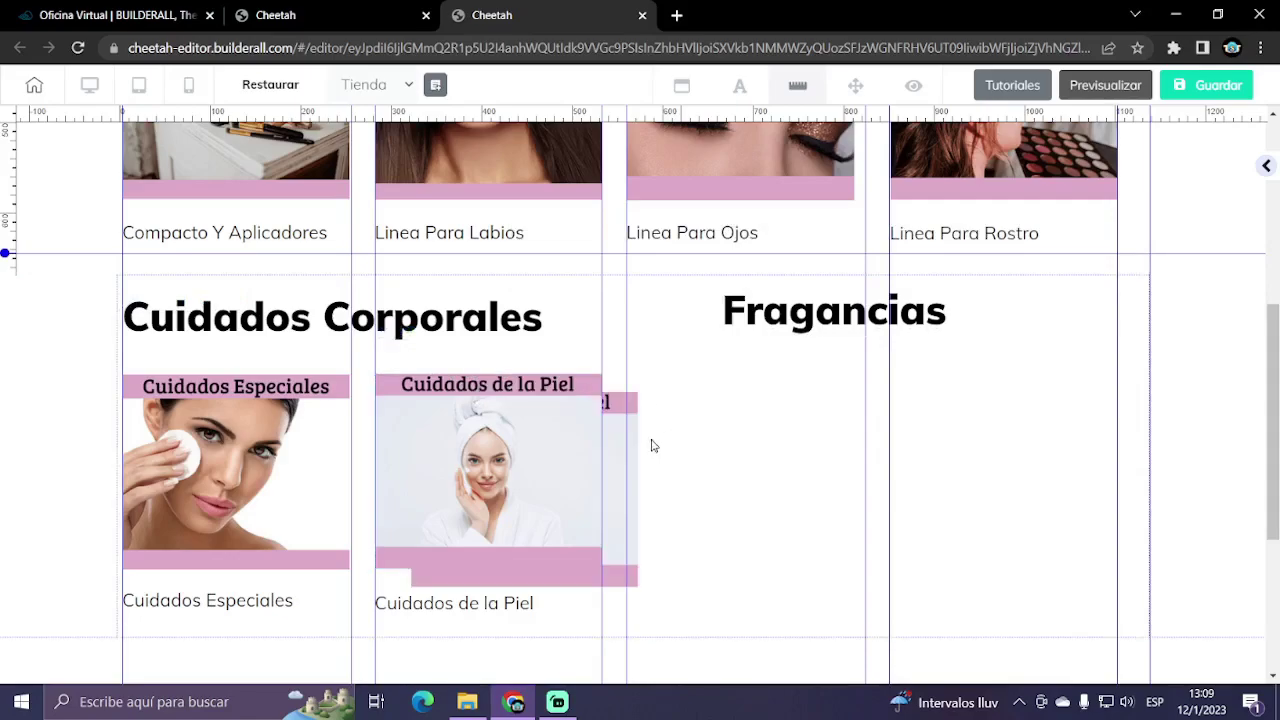
{"action": "mouse_move", "coordinate": [617, 466]}
{"action": "left_mouse_down"}
{"action": "mouse_move", "coordinate": [843, 427]}
{"action": "mouse_move", "coordinate": [837, 443]}
{"action": "left_mouse_up"}
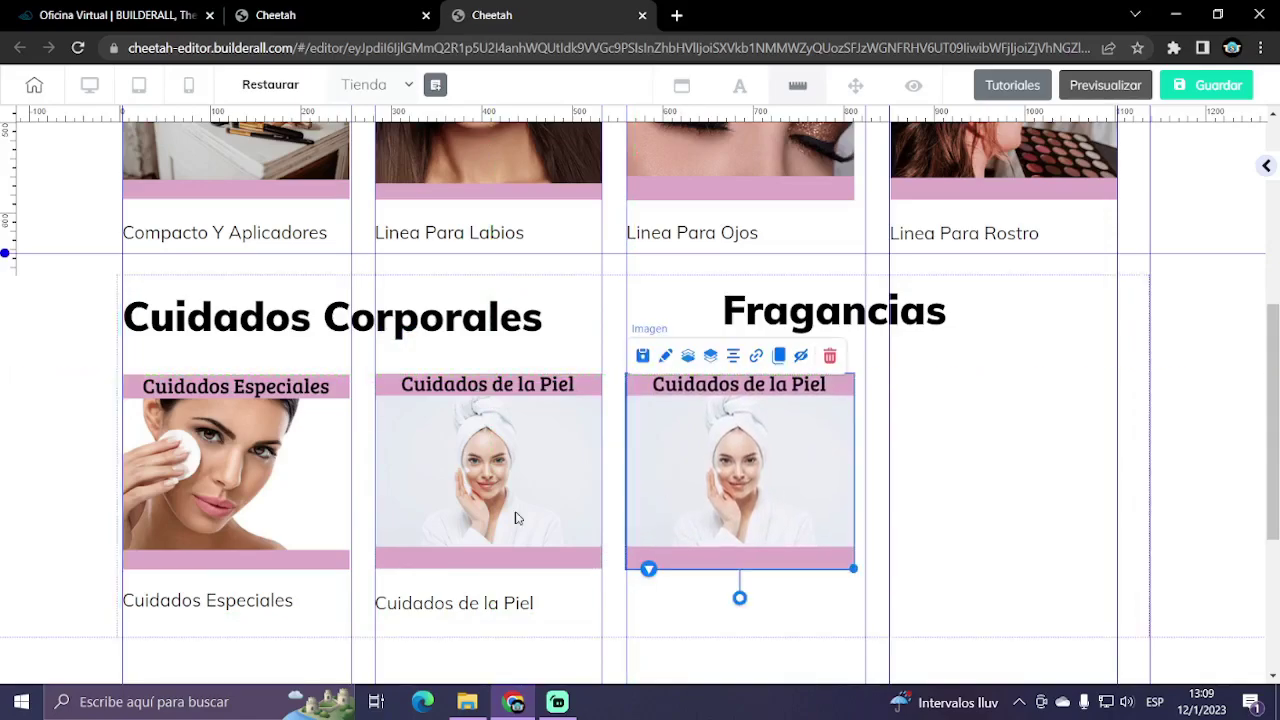
{"action": "left_click", "coordinate": [444, 616]}
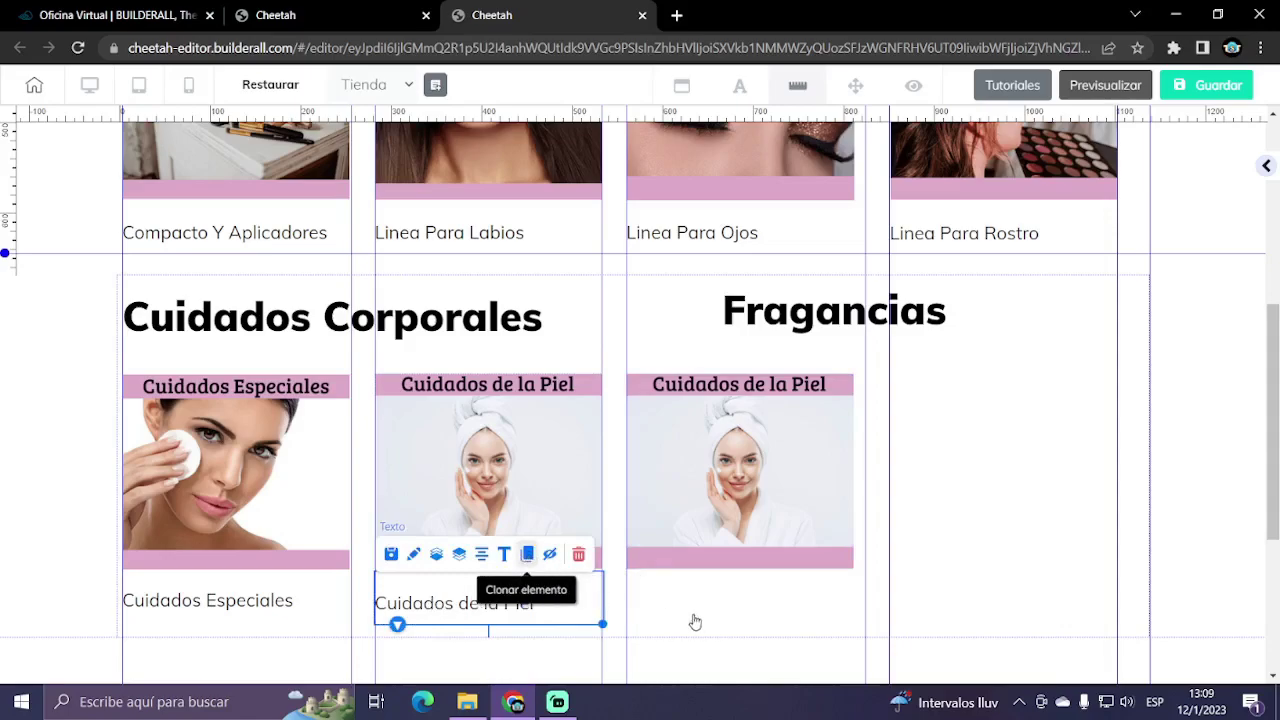
{"action": "left_click_drag", "start_coordinate": [588, 625], "coordinate": [806, 614]}
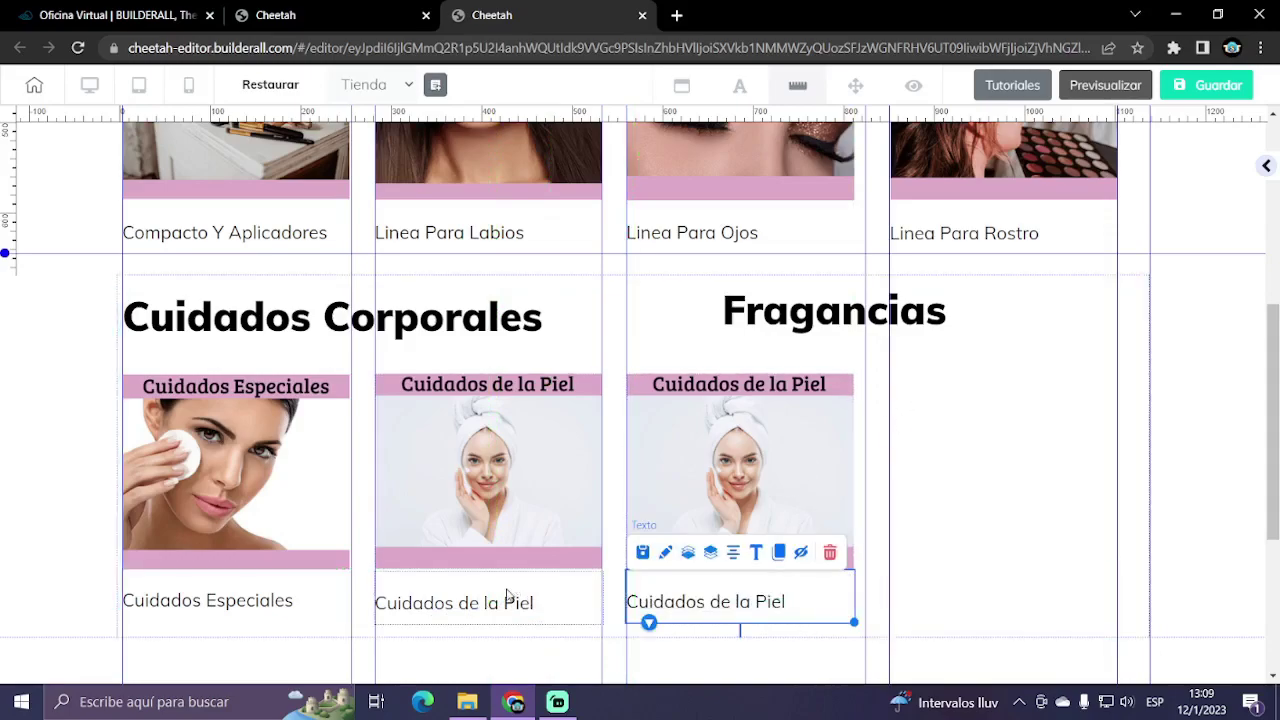
- Clone the third-column image and its caption, and align the copies in the fourth column
{"action": "left_click", "coordinate": [736, 425]}
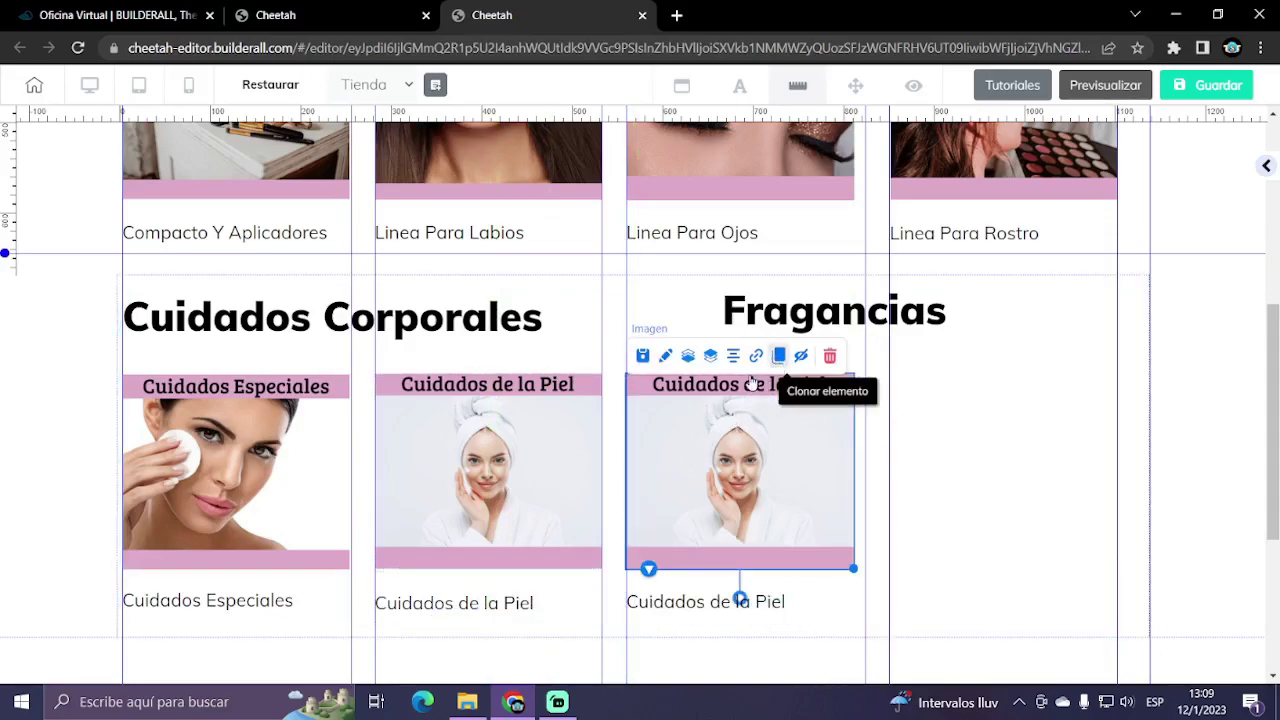
{"action": "left_click_drag", "start_coordinate": [823, 486], "coordinate": [1050, 465]}
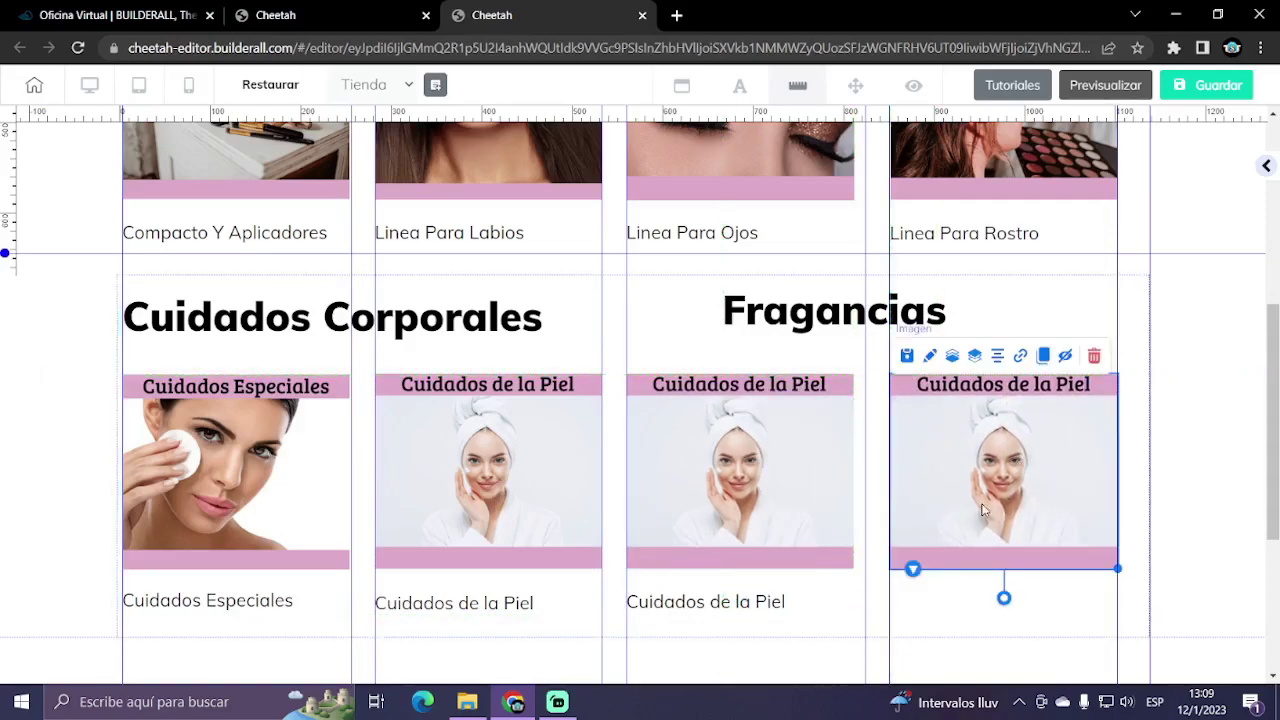
{"action": "left_click", "coordinate": [784, 601]}
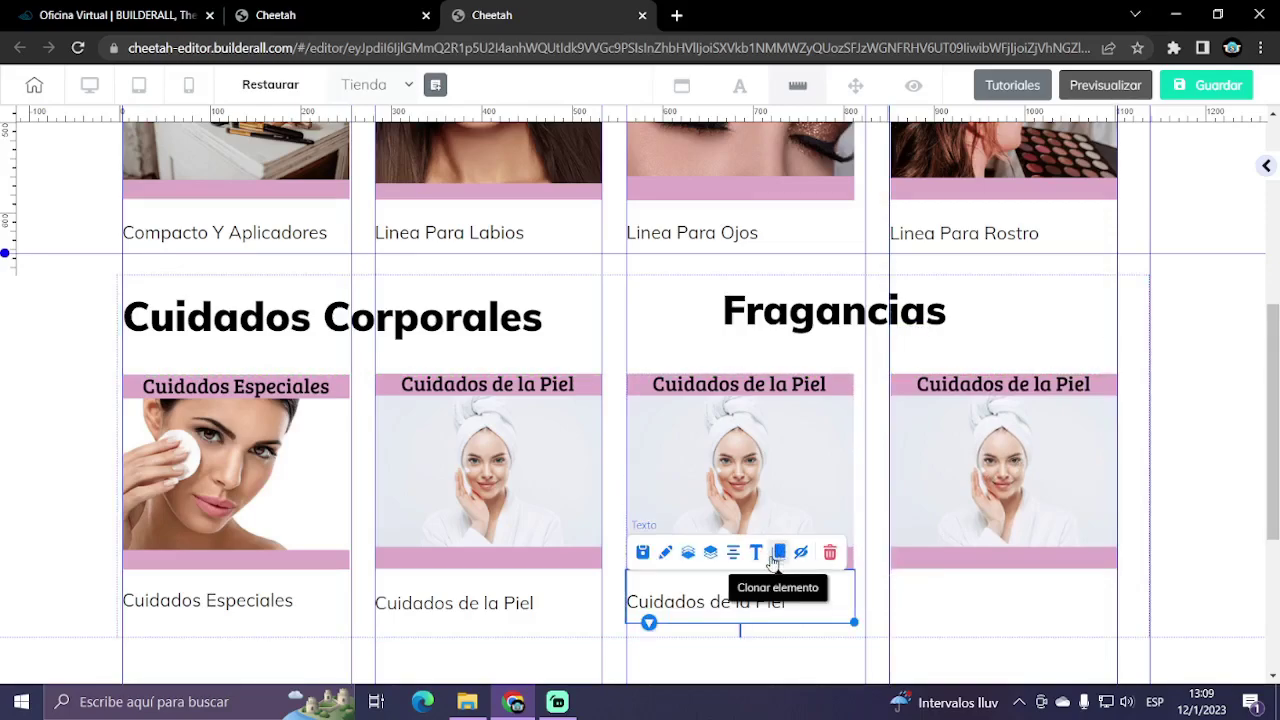
{"action": "left_click", "coordinate": [777, 556]}
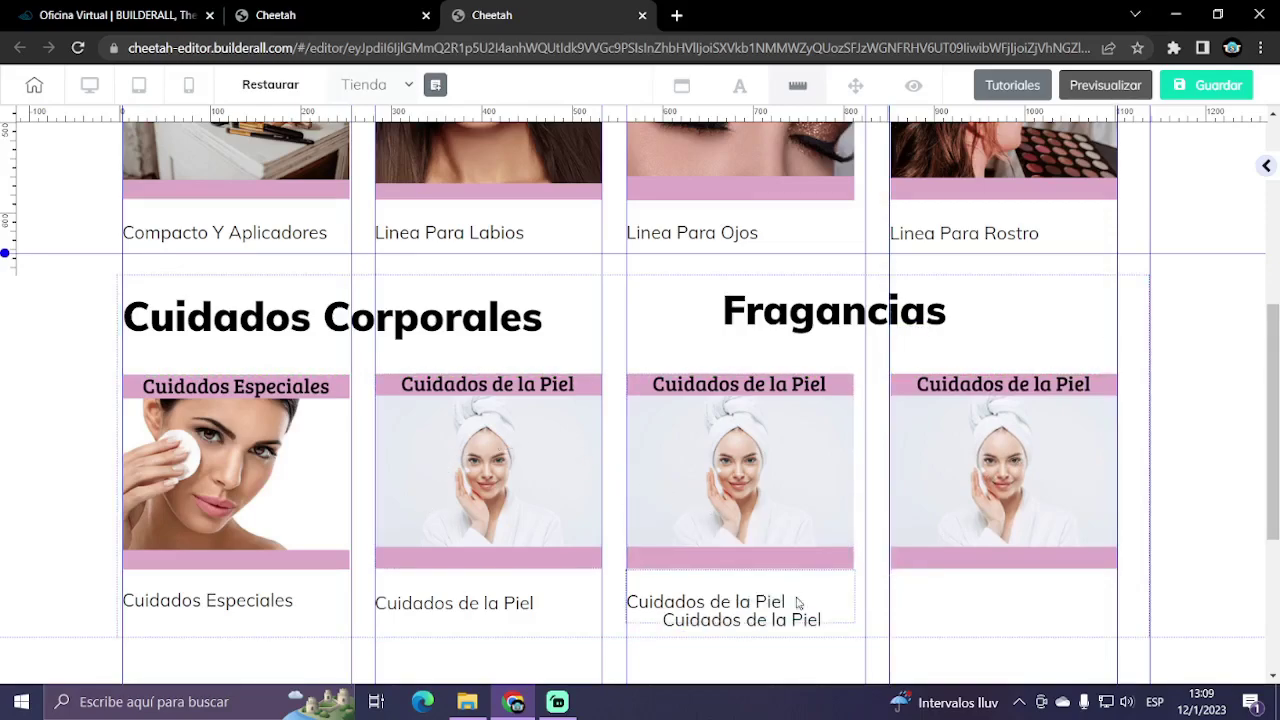
{"action": "mouse_move", "coordinate": [814, 625]}
{"action": "left_mouse_down"}
{"action": "mouse_move", "coordinate": [886, 606]}
{"action": "mouse_move", "coordinate": [1040, 610]}
{"action": "left_mouse_up"}
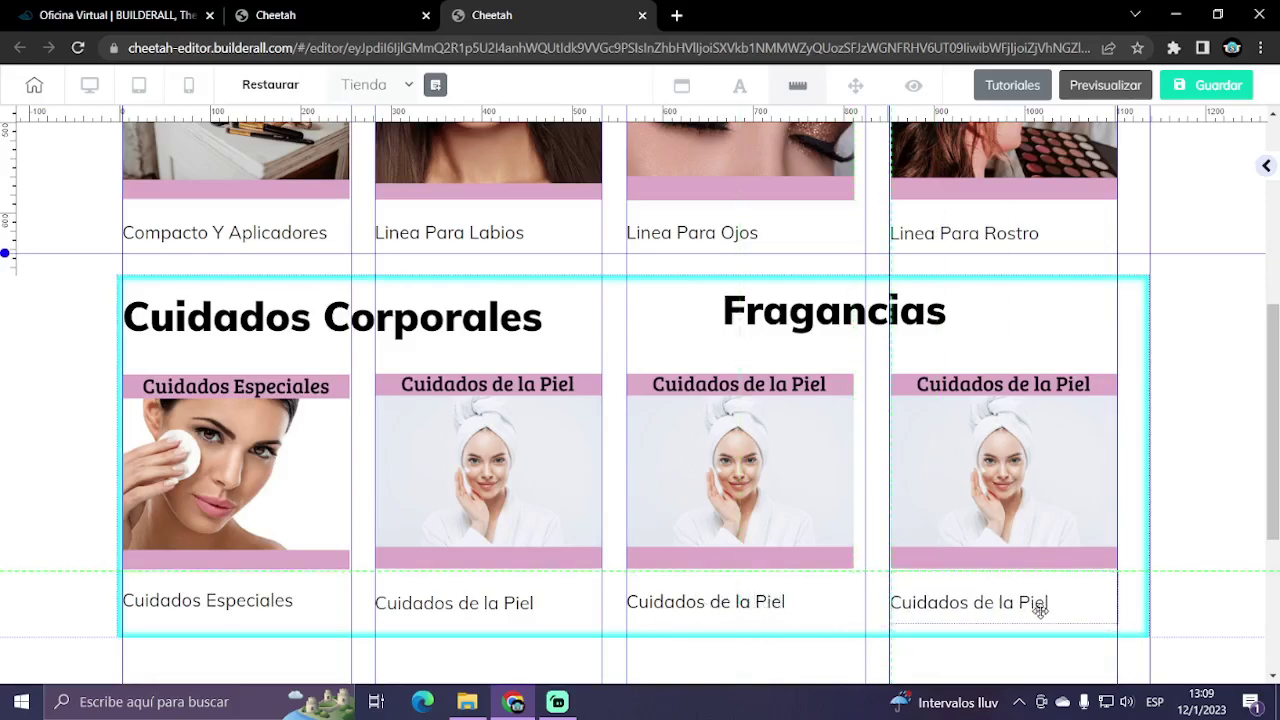
- Replace the third-column image under Fragancias with the Fragancias Hombre picture from the user files
{"action": "left_click", "coordinate": [757, 482]}
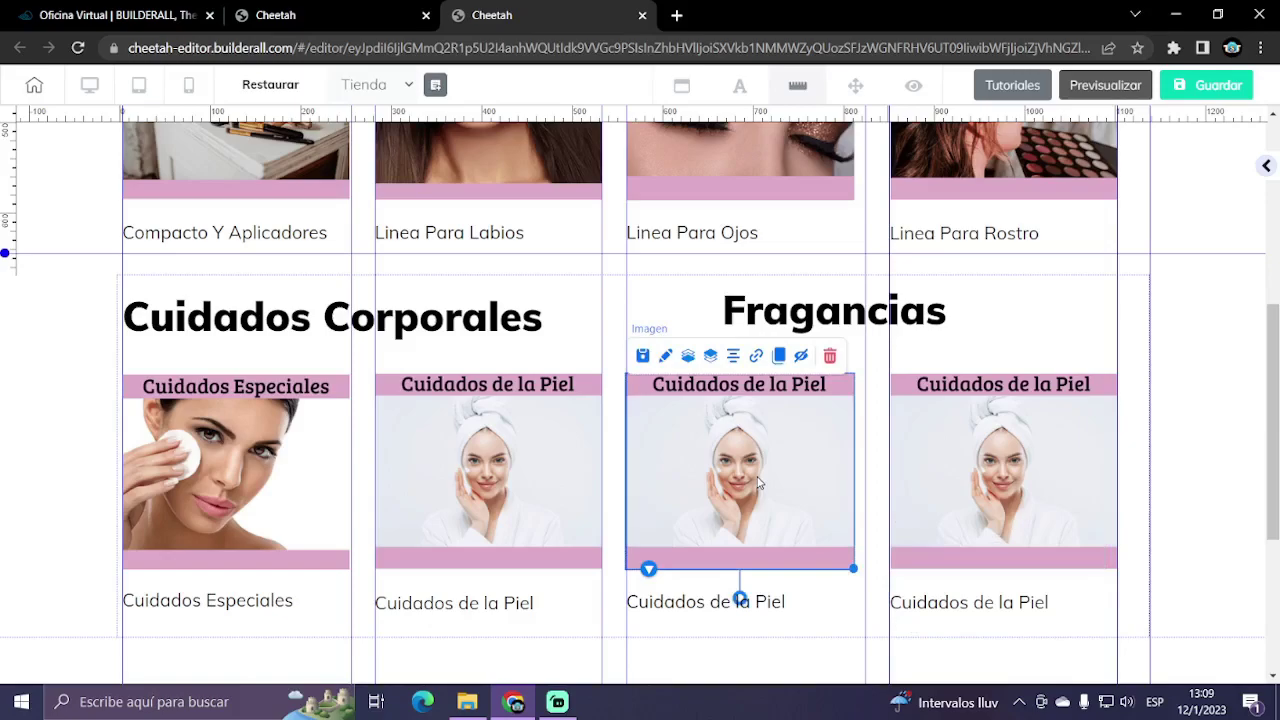
{"action": "double_click", "coordinate": [757, 484]}
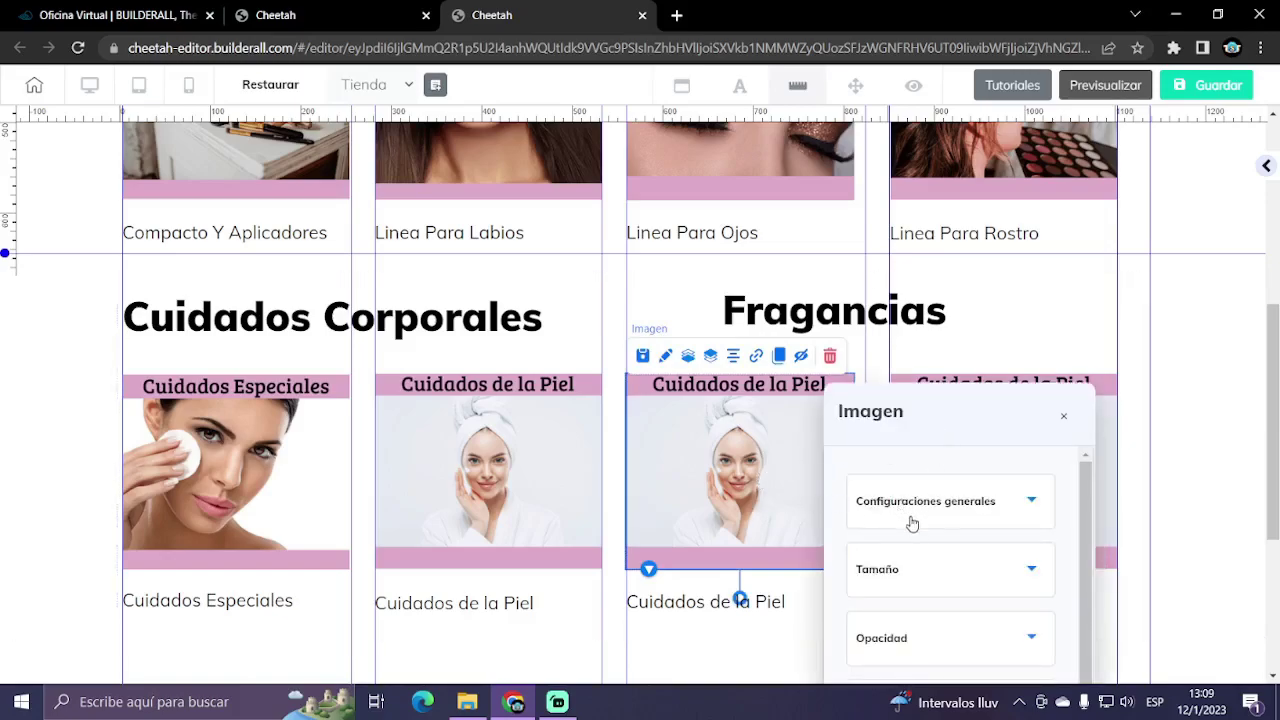
{"action": "left_click", "coordinate": [972, 513]}
{"action": "scroll", "coordinate": [960, 552], "scroll_direction": "down", "scroll_amount": 3}
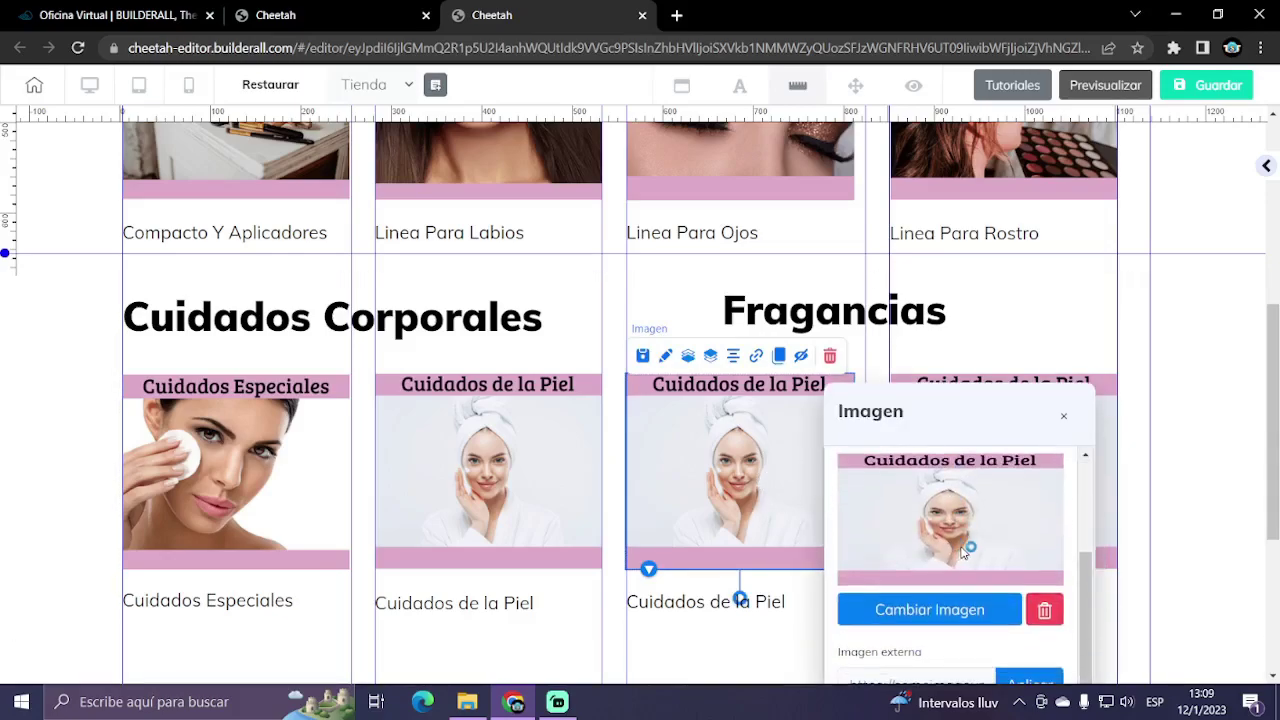
{"action": "left_click", "coordinate": [948, 608]}
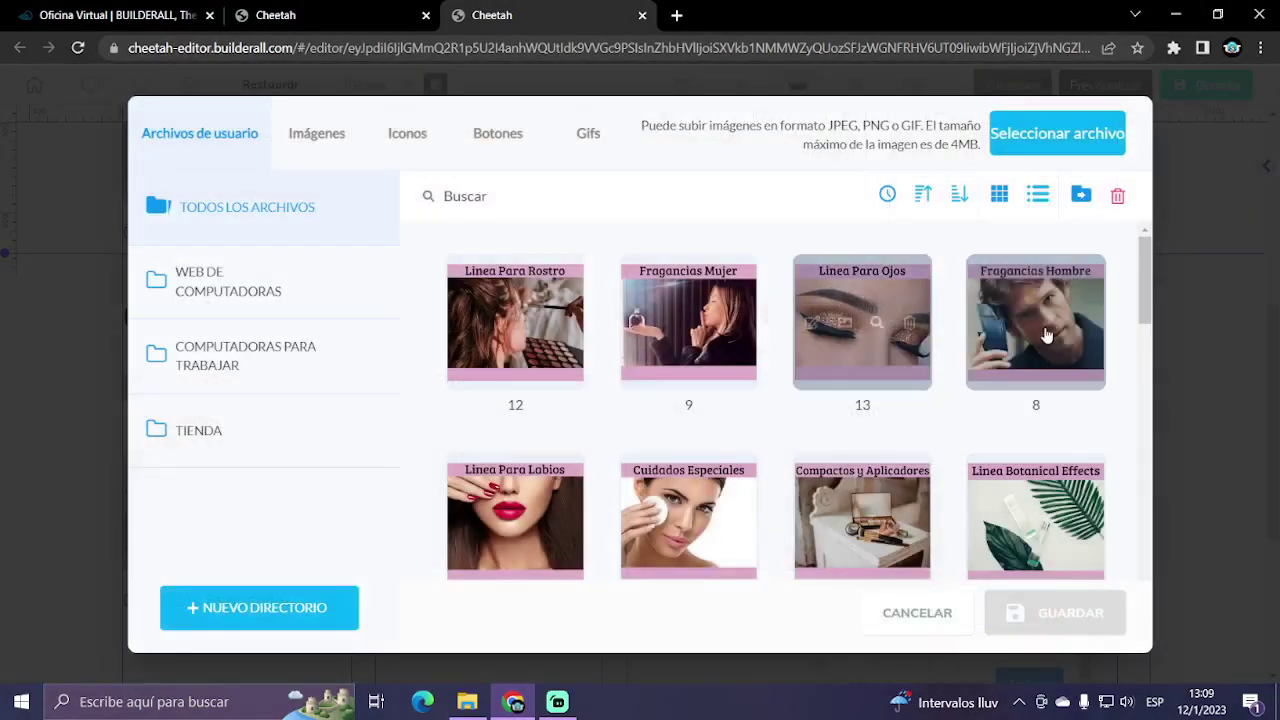
{"action": "left_click", "coordinate": [1055, 285]}
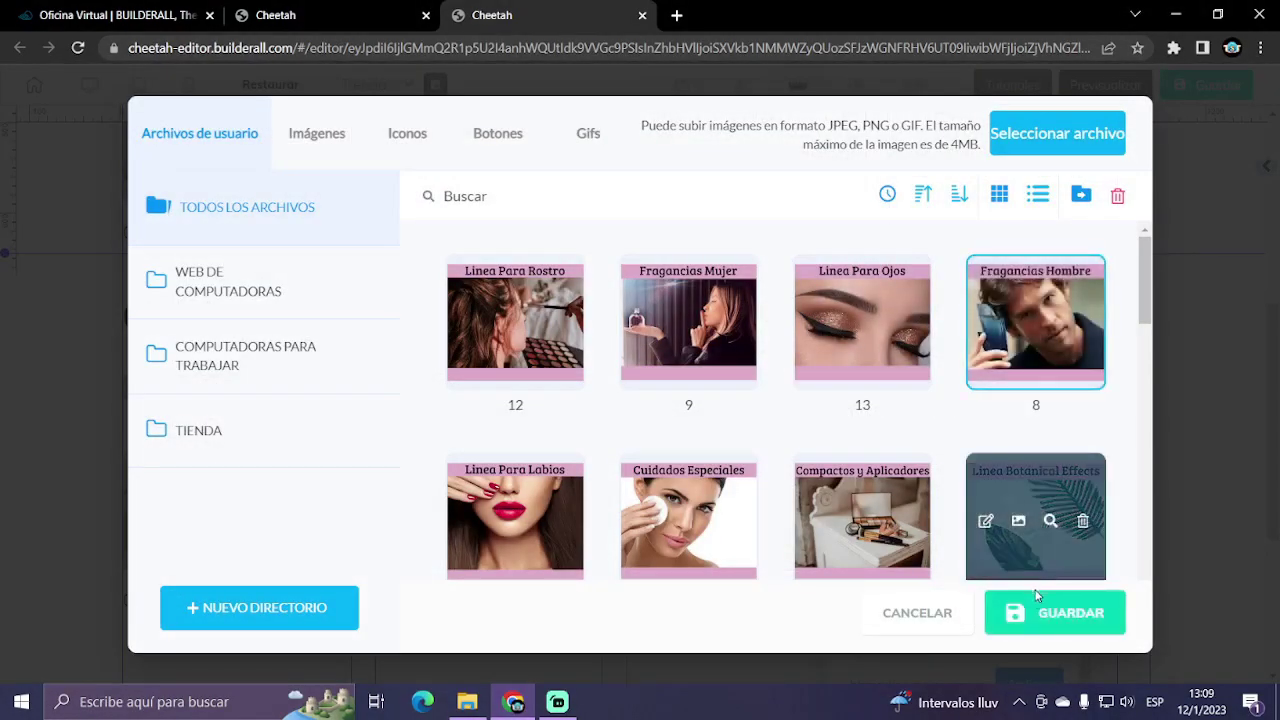
{"action": "left_click", "coordinate": [1055, 612]}
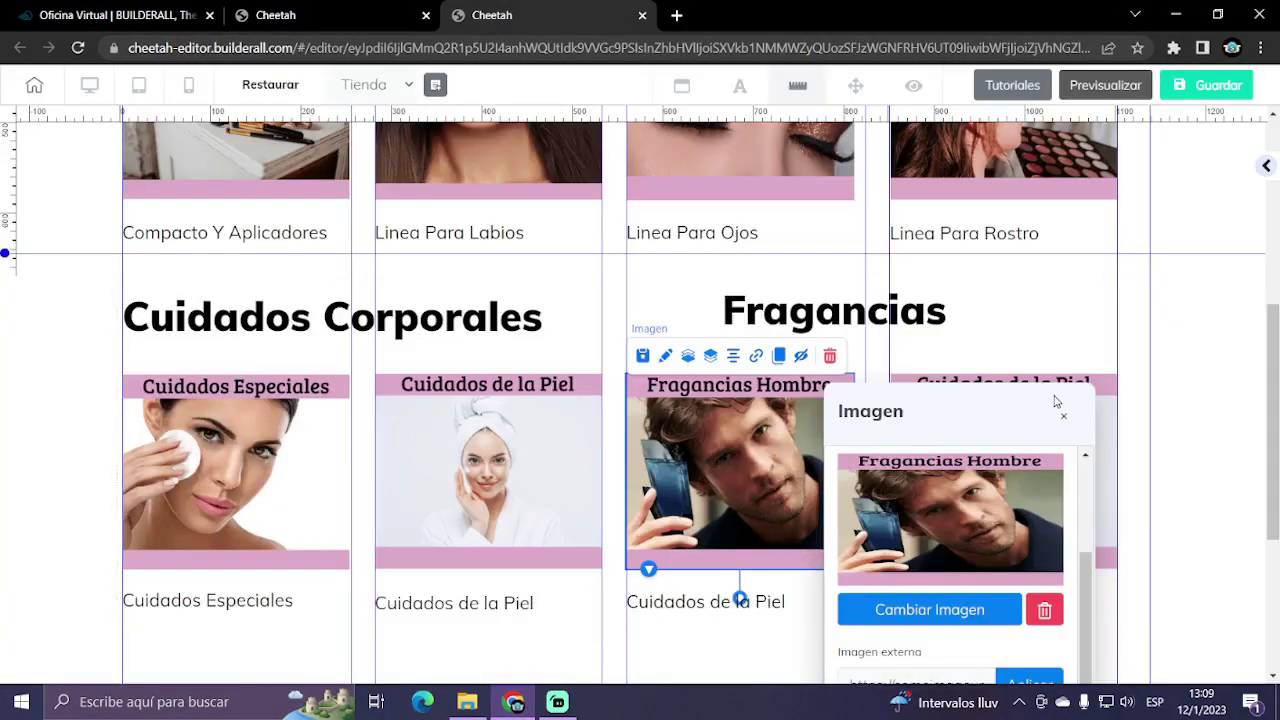
{"action": "left_click", "coordinate": [770, 638]}
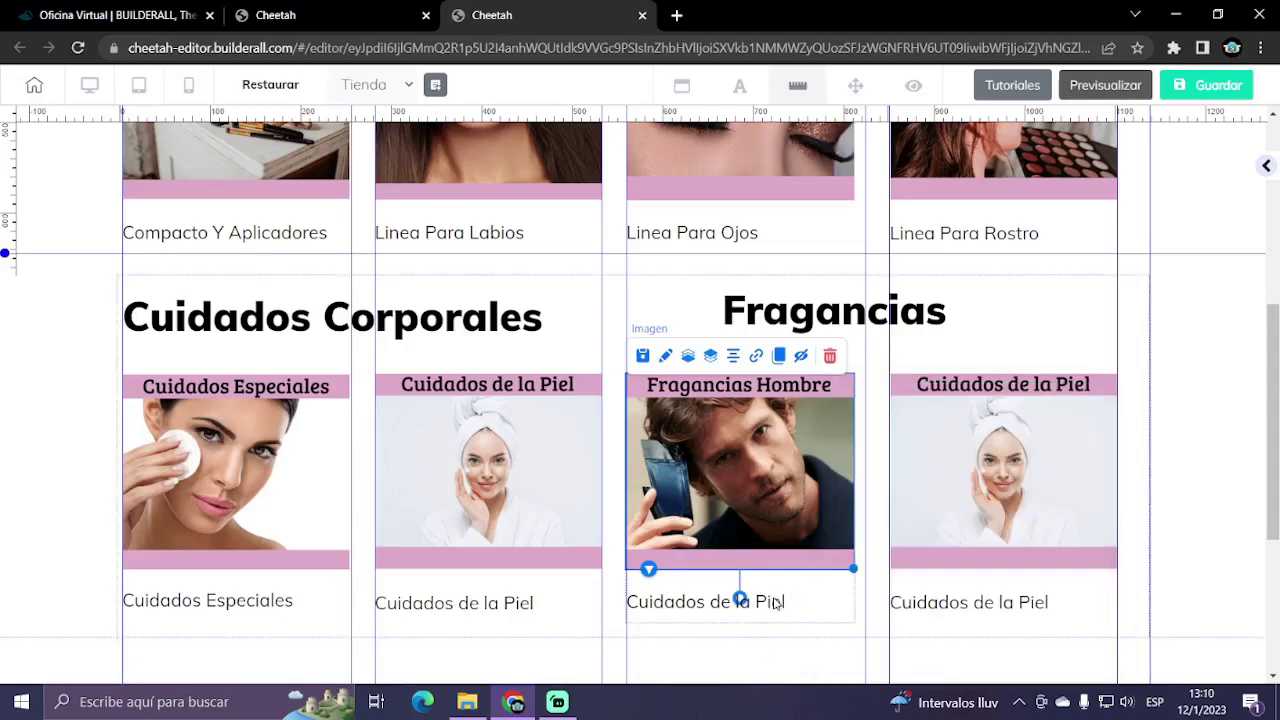
- Change the caption below the Fragancias Hombre image to "Hombres"
{"action": "double_click", "coordinate": [776, 601]}
{"action": "left_click_drag", "start_coordinate": [814, 603], "coordinate": [628, 612]}
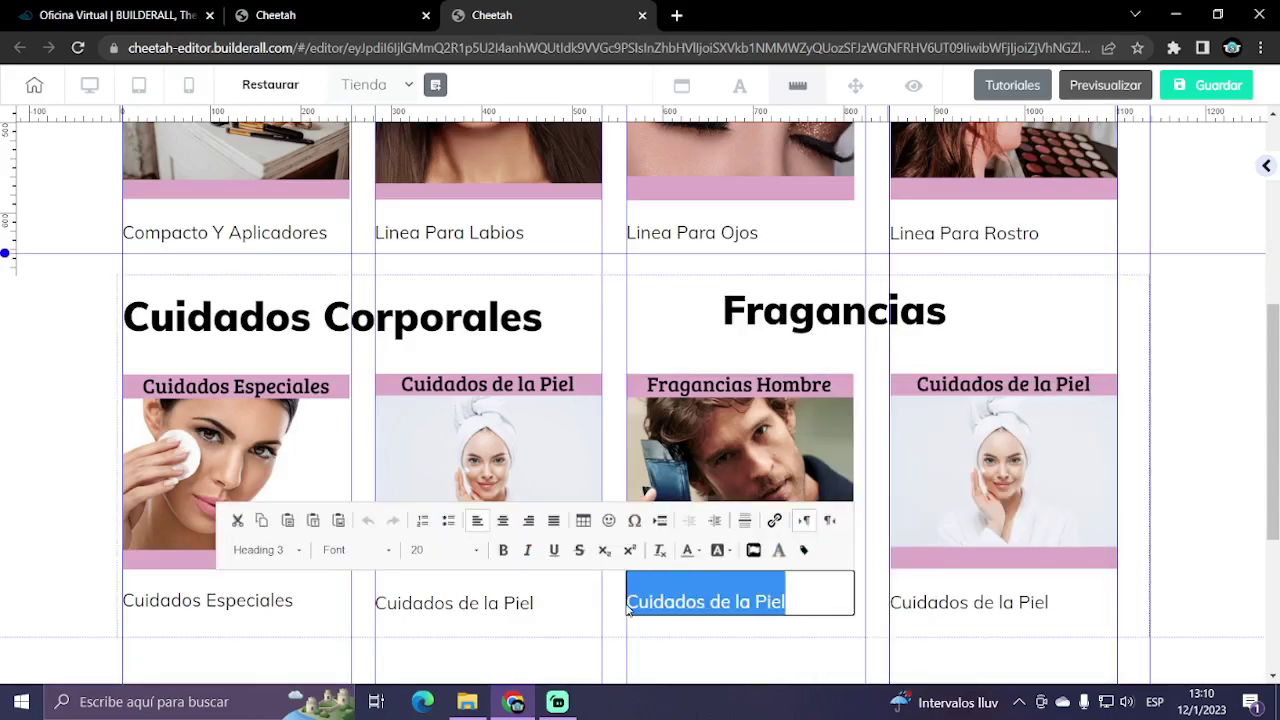
{"action": "type", "text": "Homabre"}
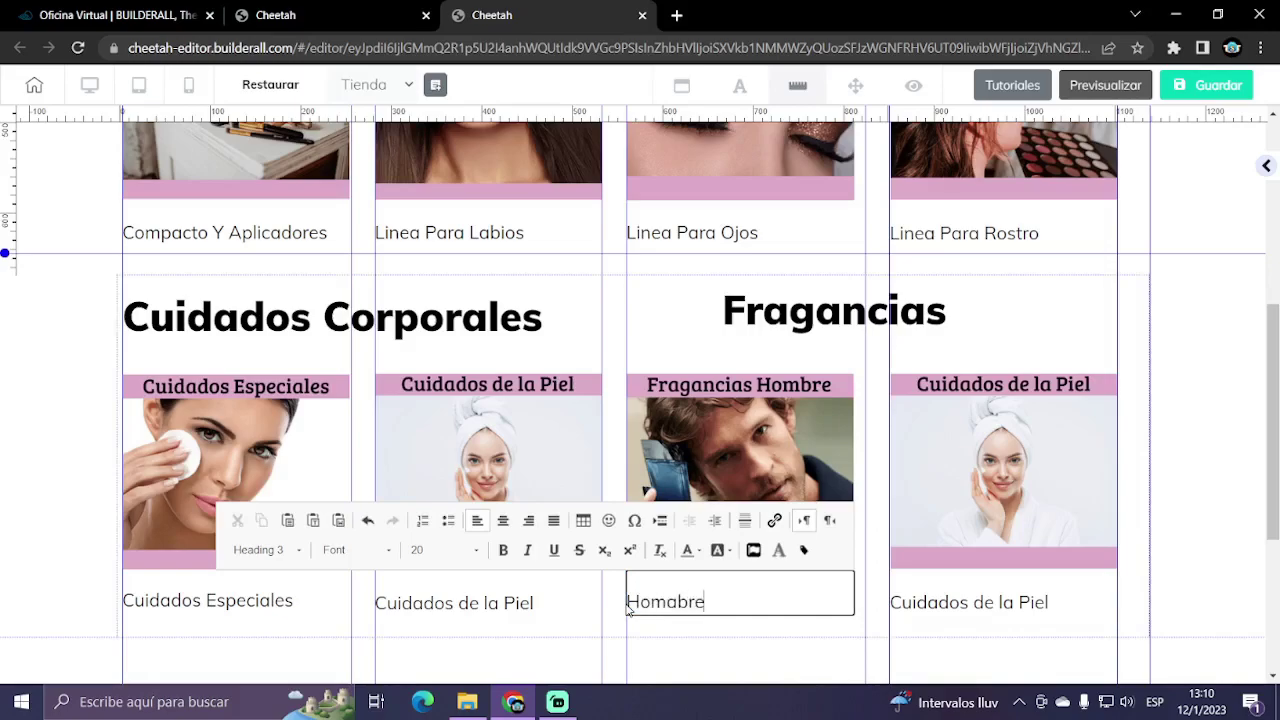
{"action": "key", "text": "BackSpace"}
{"action": "key", "text": "BackSpace"}
{"action": "key", "text": "BackSpace"}
{"action": "type", "text": "bre"}
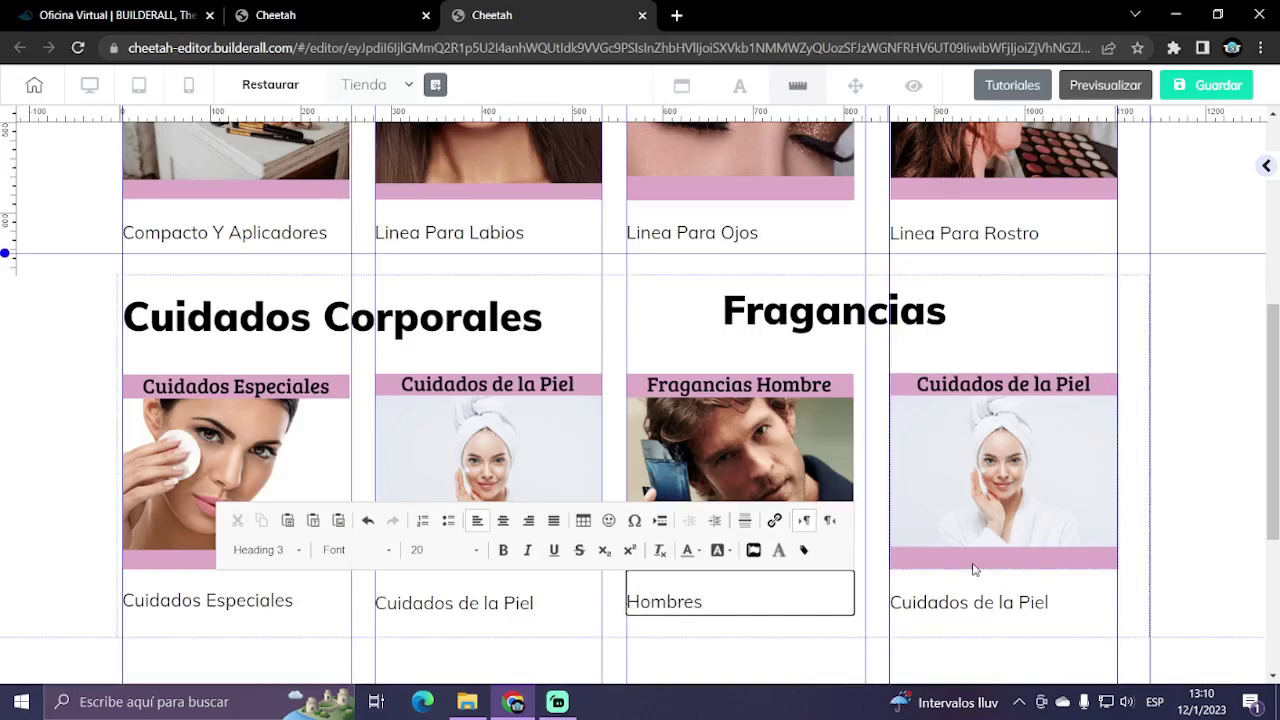
- Replace the fourth-column image under Fragancias with the Fragancias Mujer picture from the user files
{"action": "double_click", "coordinate": [996, 508]}
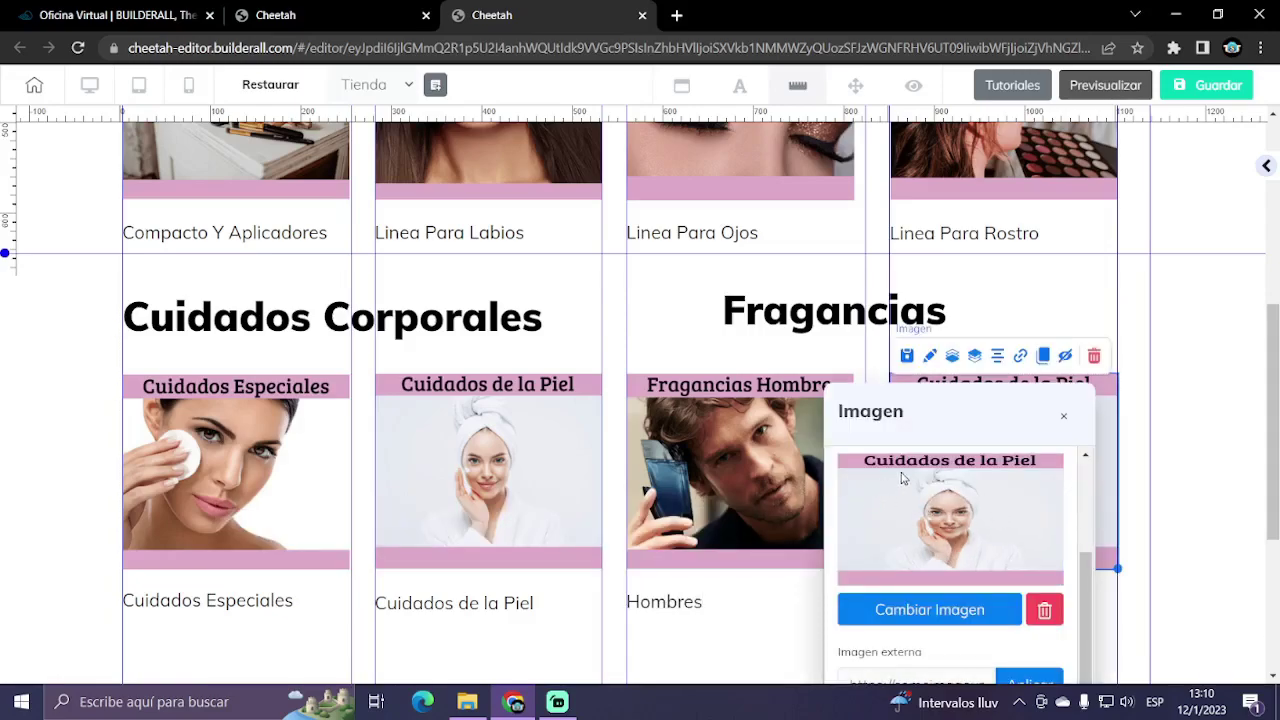
{"action": "left_click", "coordinate": [1062, 420]}
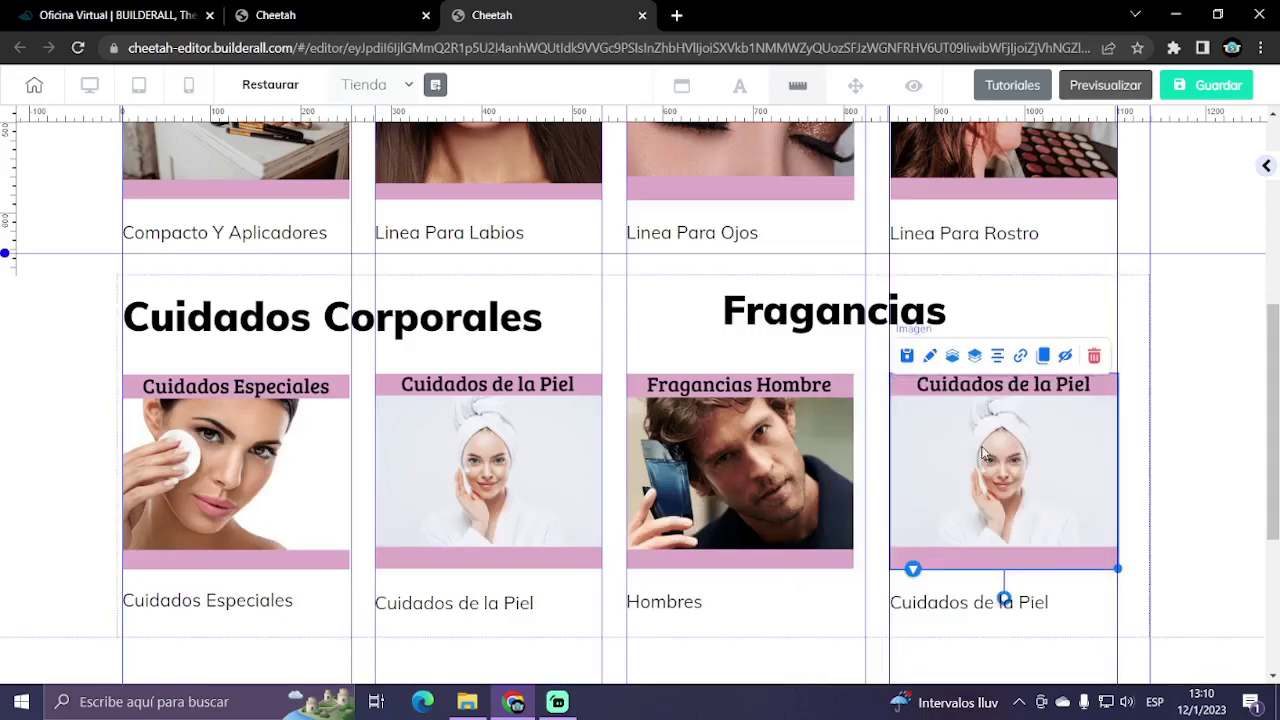
{"action": "double_click", "coordinate": [981, 455]}
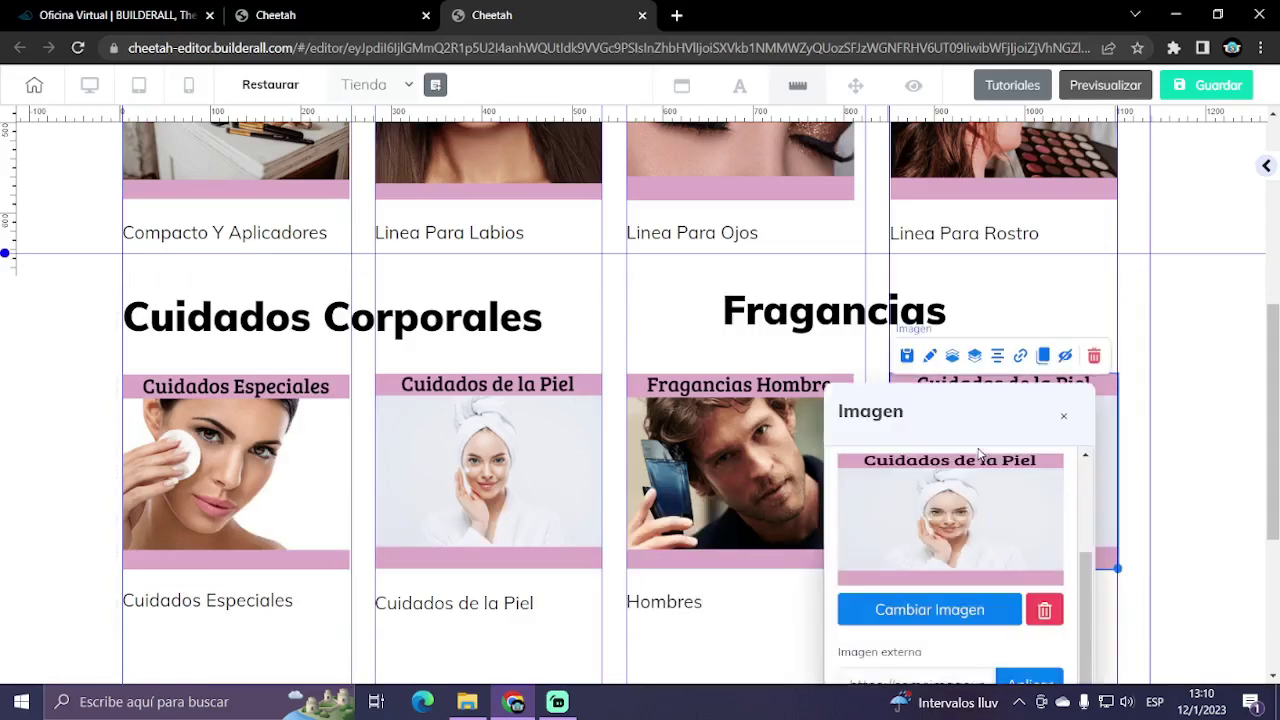
{"action": "left_click", "coordinate": [940, 612]}
{"action": "scroll", "coordinate": [875, 380], "scroll_direction": "down", "scroll_amount": 2}
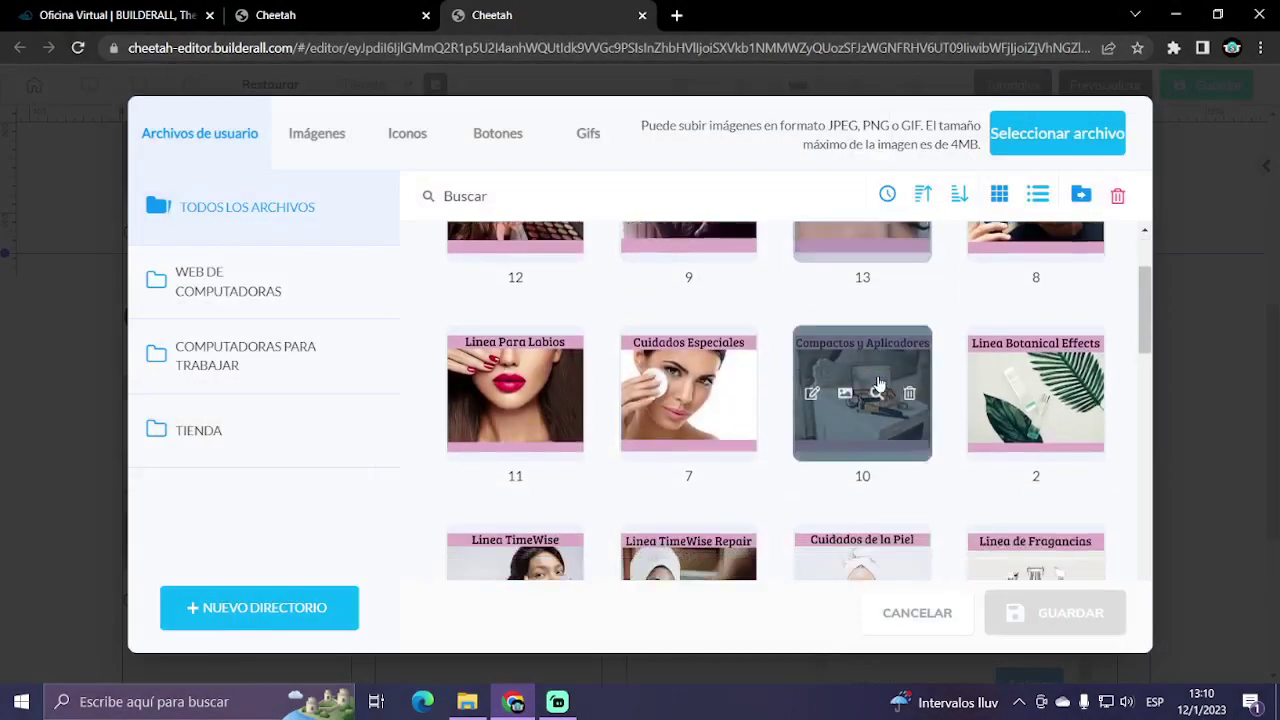
{"action": "scroll", "coordinate": [877, 380], "scroll_direction": "down", "scroll_amount": 2}
{"action": "scroll", "coordinate": [720, 450], "scroll_direction": "up", "scroll_amount": 5}
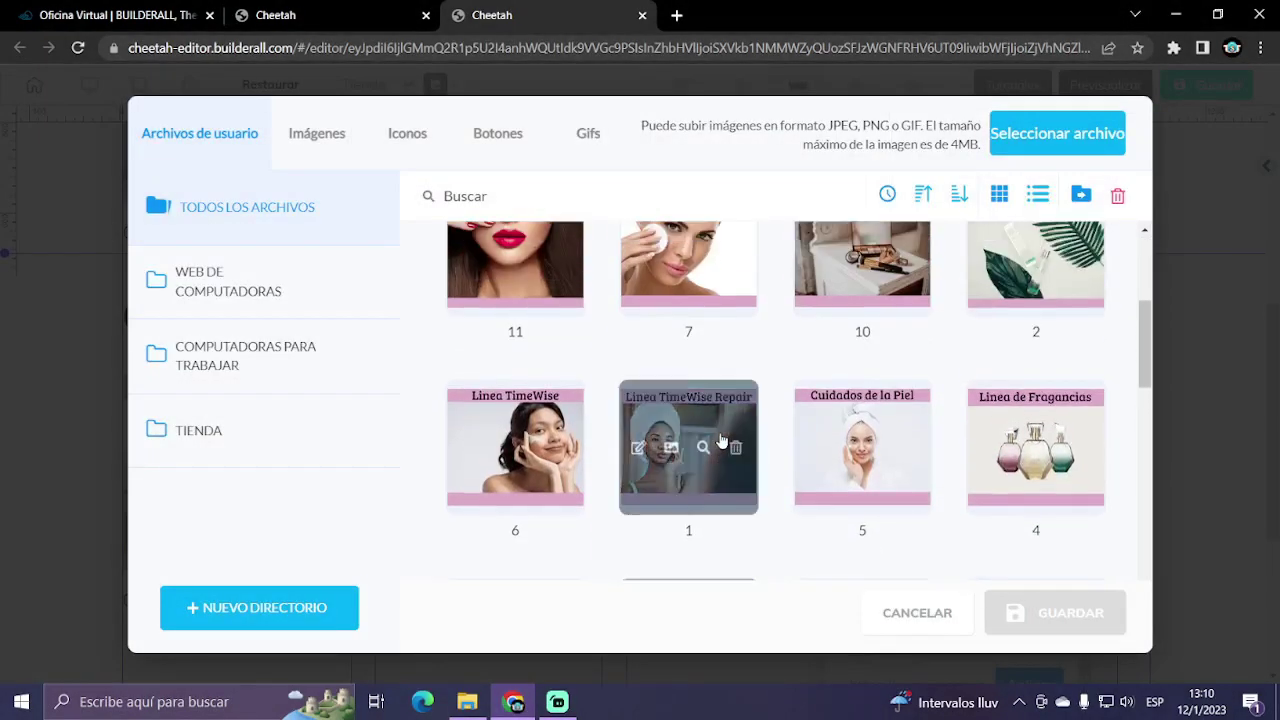
{"action": "left_click", "coordinate": [722, 296]}
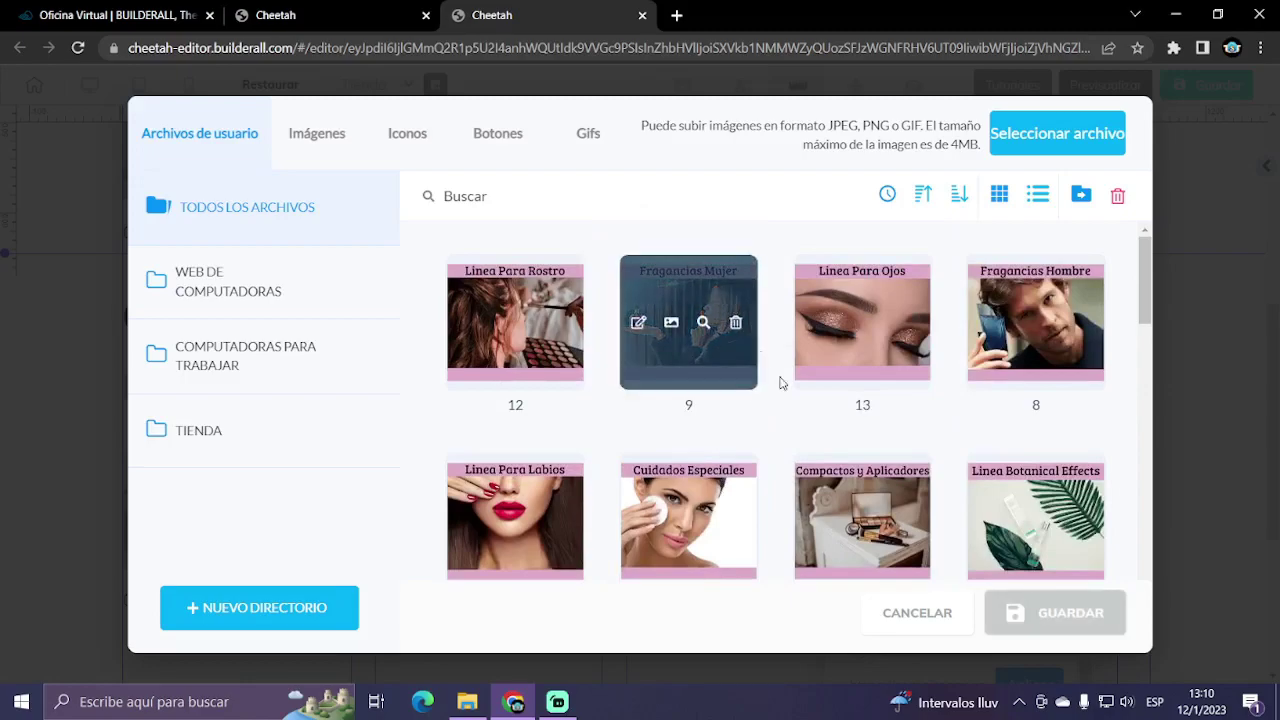
{"action": "left_click", "coordinate": [1054, 629]}
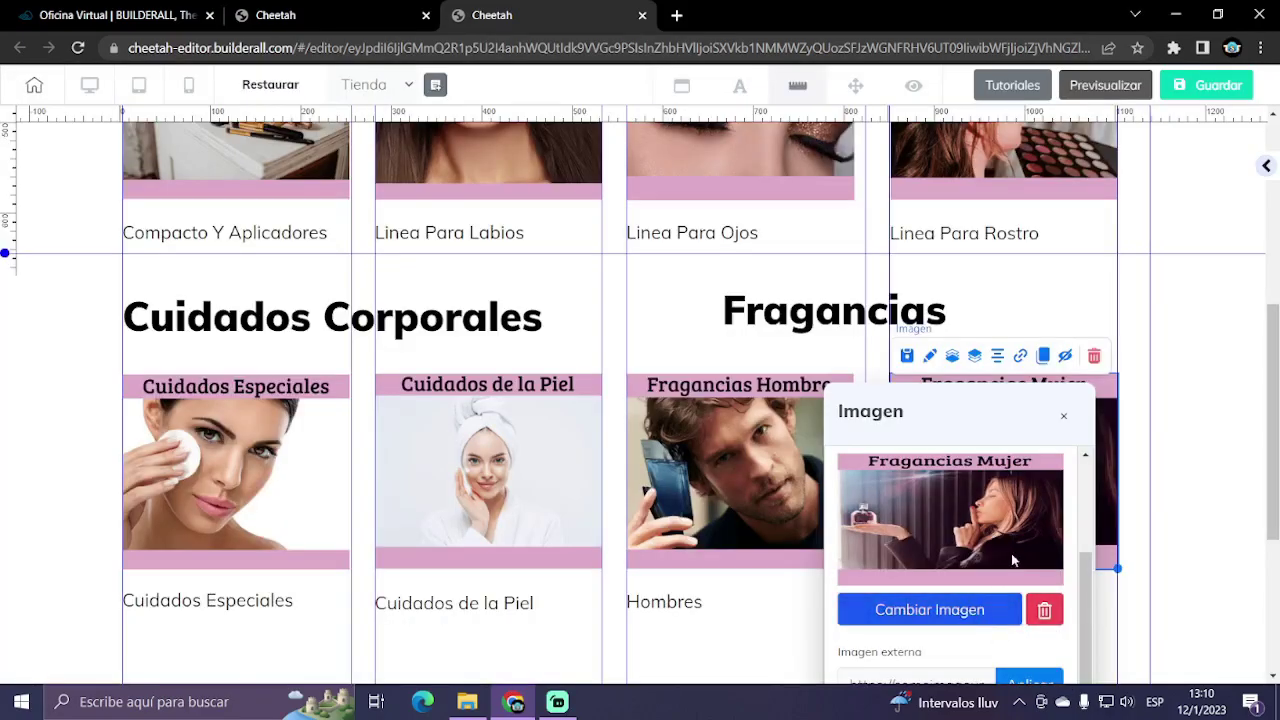
{"action": "left_click", "coordinate": [1063, 416]}
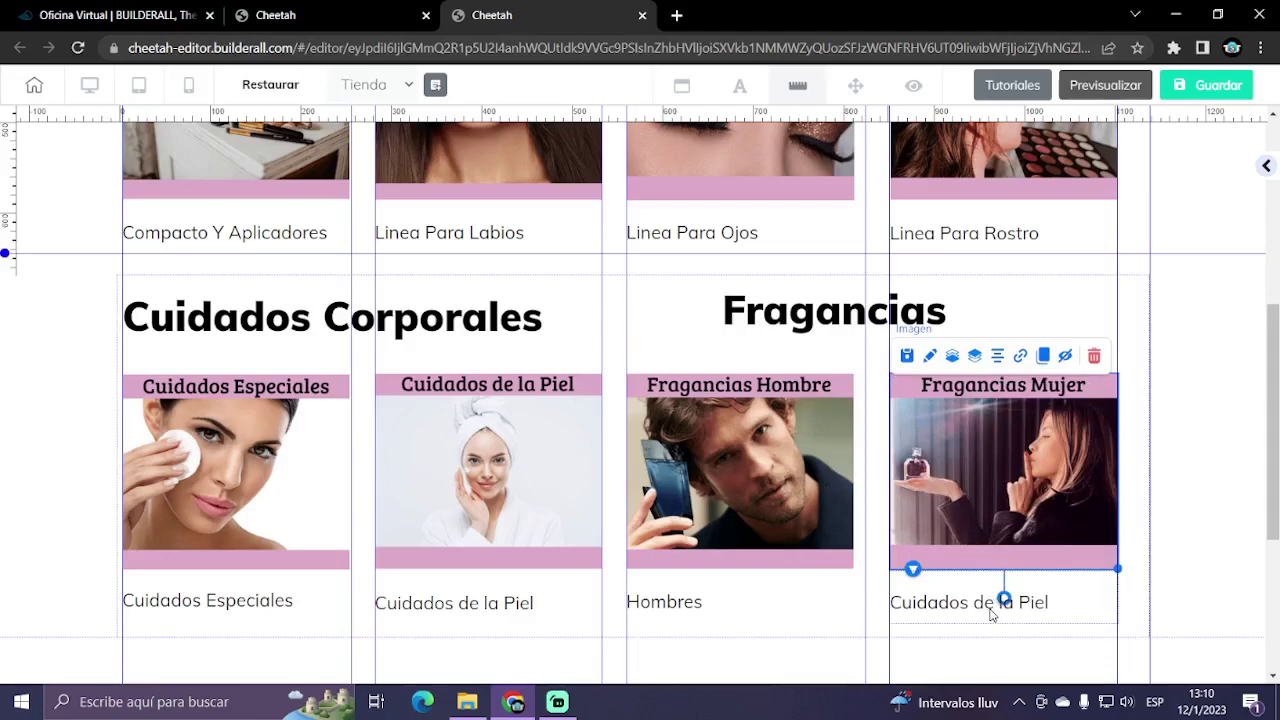
- Change the caption below the Fragancias Mujer image to "Mujeres"
{"action": "left_click", "coordinate": [990, 613]}
{"action": "left_click", "coordinate": [990, 613]}
{"action": "left_click_drag", "start_coordinate": [1090, 605], "coordinate": [887, 610]}
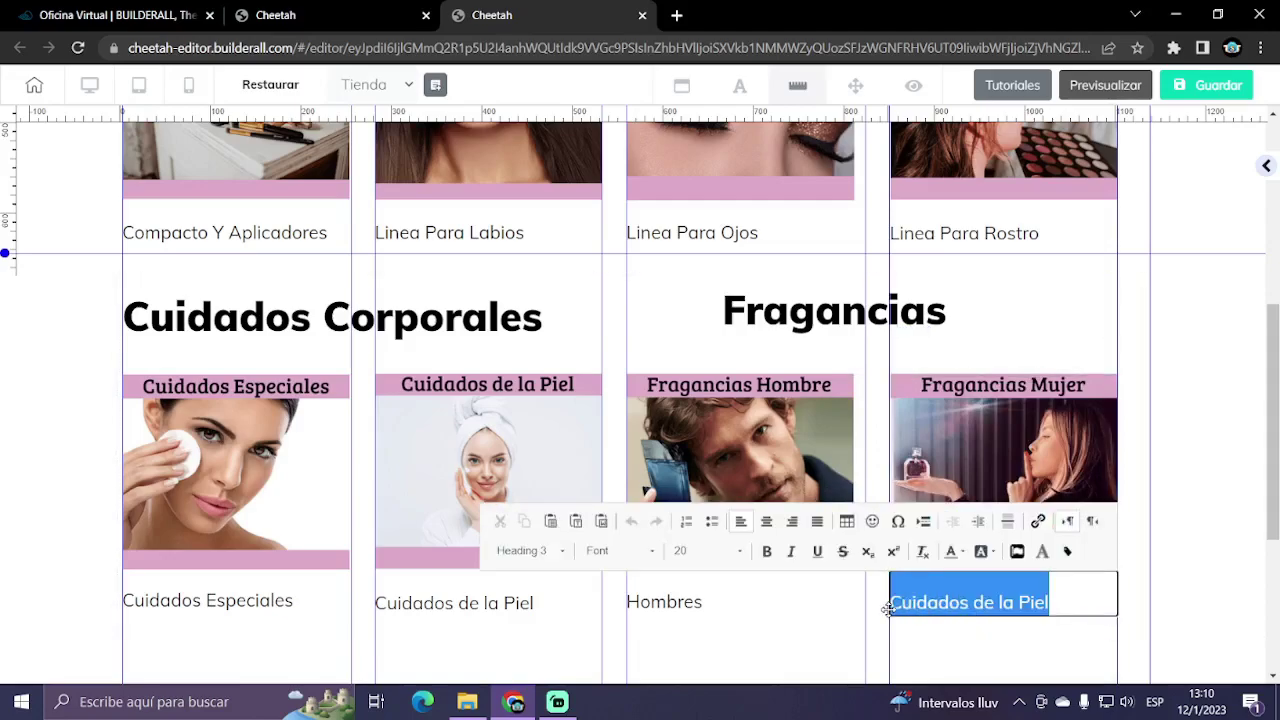
{"action": "type", "text": "Mujeres"}
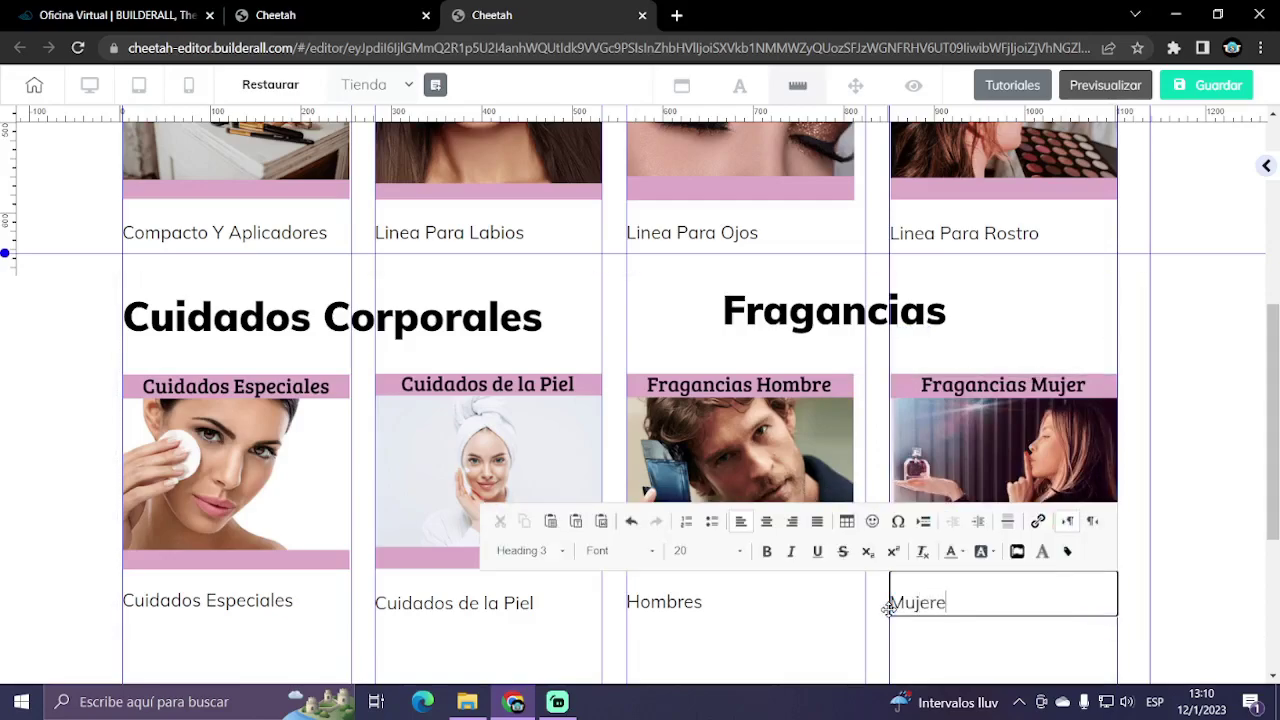
{"action": "left_click", "coordinate": [1210, 540]}
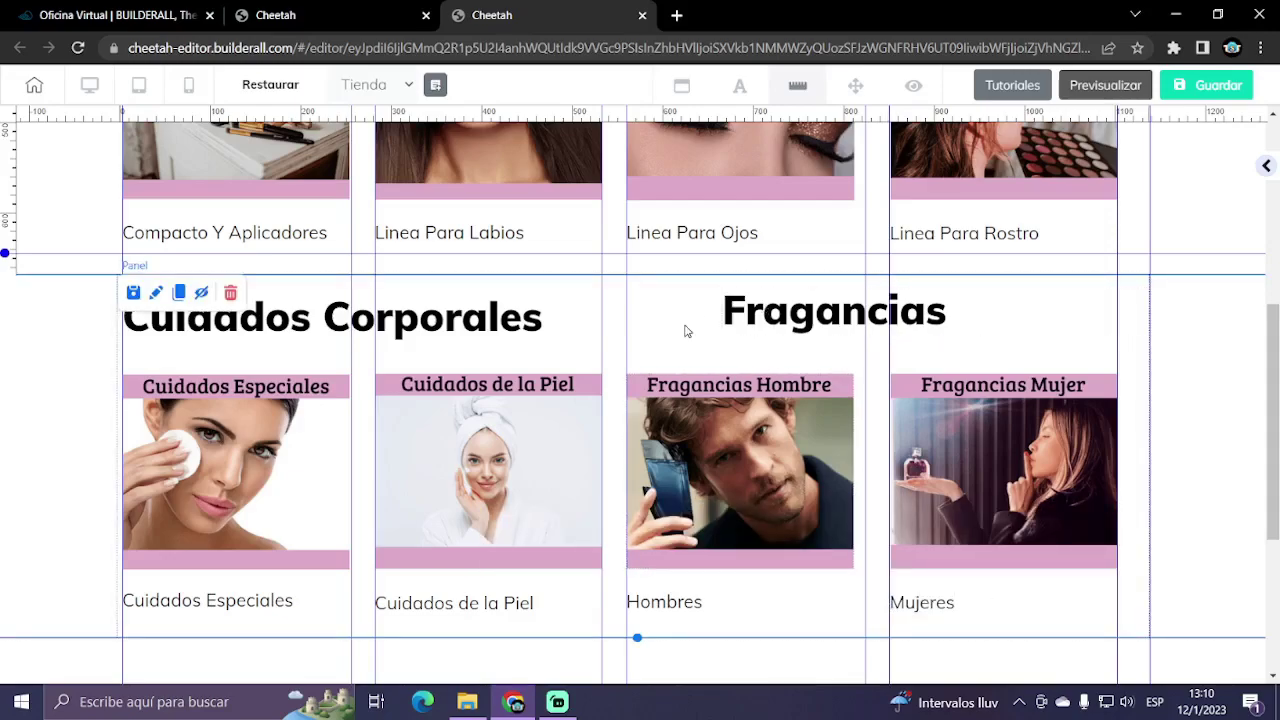
- Move the Fragancias heading so it aligns with the left edge of the Fragancias Hombre image
{"action": "left_click_drag", "start_coordinate": [915, 304], "coordinate": [840, 303]}
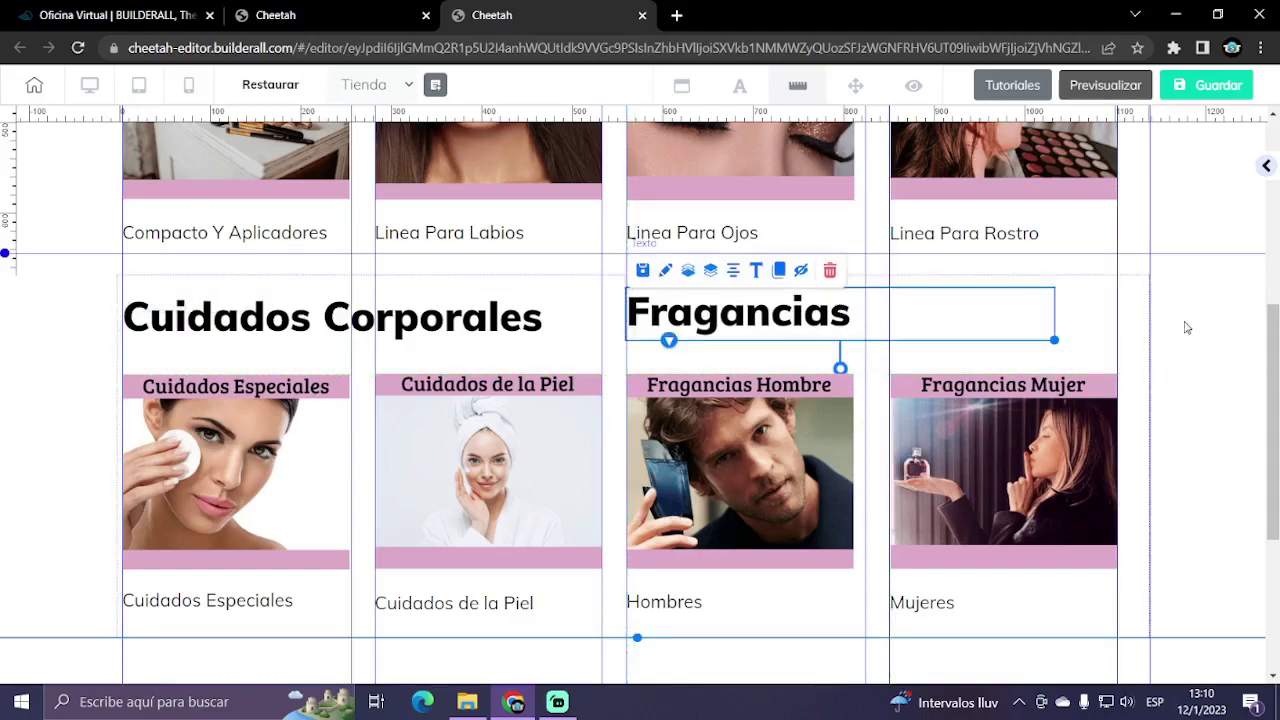
{"action": "left_click", "coordinate": [1184, 328]}
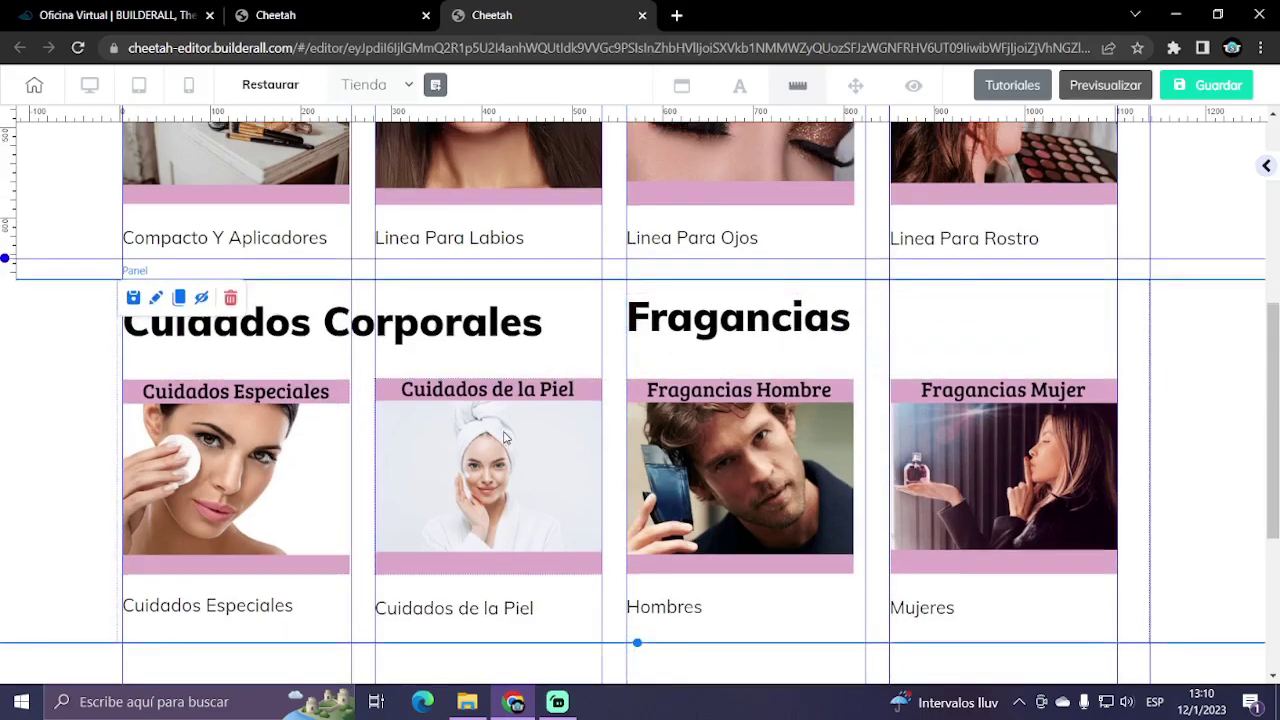
{"action": "scroll", "coordinate": [452, 198], "scroll_direction": "up", "scroll_amount": 2}
{"action": "scroll", "coordinate": [484, 270], "scroll_direction": "down", "scroll_amount": 3}
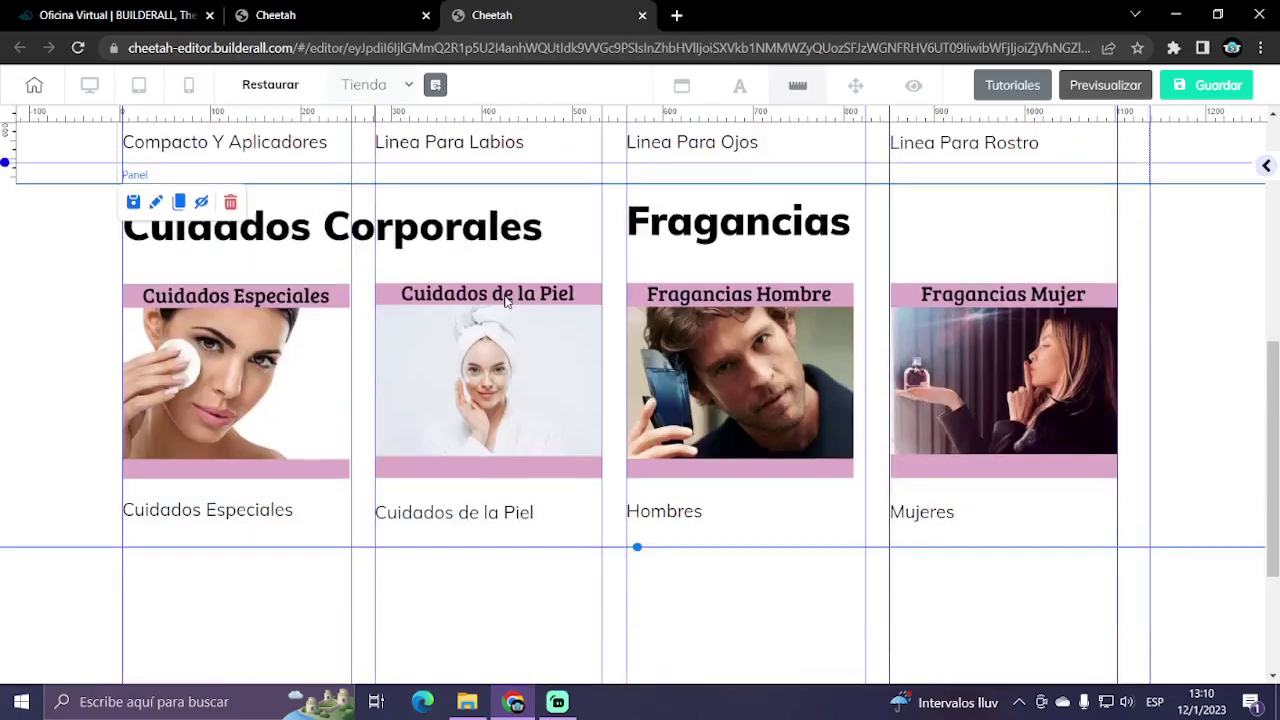
- Delete the empty panel below the Cuidados Corporales and Fragancias section
{"action": "scroll", "coordinate": [586, 400], "scroll_direction": "up", "scroll_amount": 3}
{"action": "scroll", "coordinate": [586, 400], "scroll_direction": "down", "scroll_amount": 4}
{"action": "scroll", "coordinate": [586, 400], "scroll_direction": "down", "scroll_amount": 2}
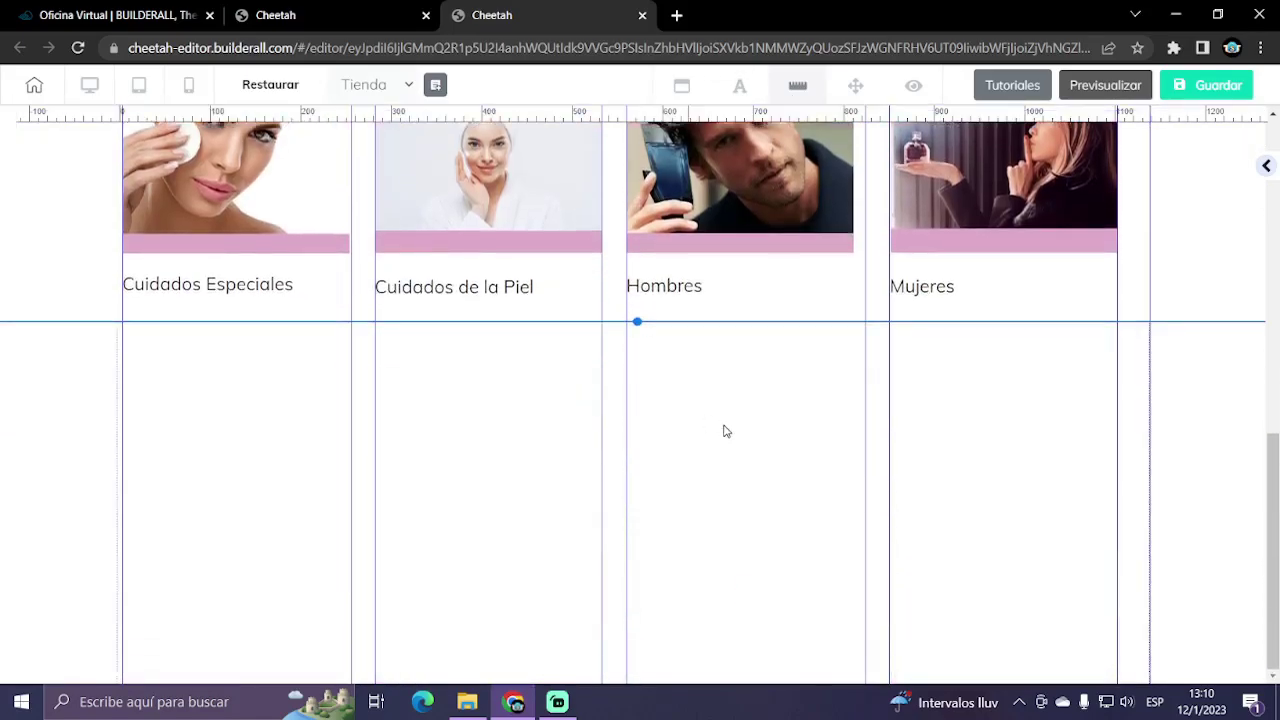
{"action": "mouse_move", "coordinate": [483, 451]}
{"action": "left_click", "coordinate": [231, 341]}
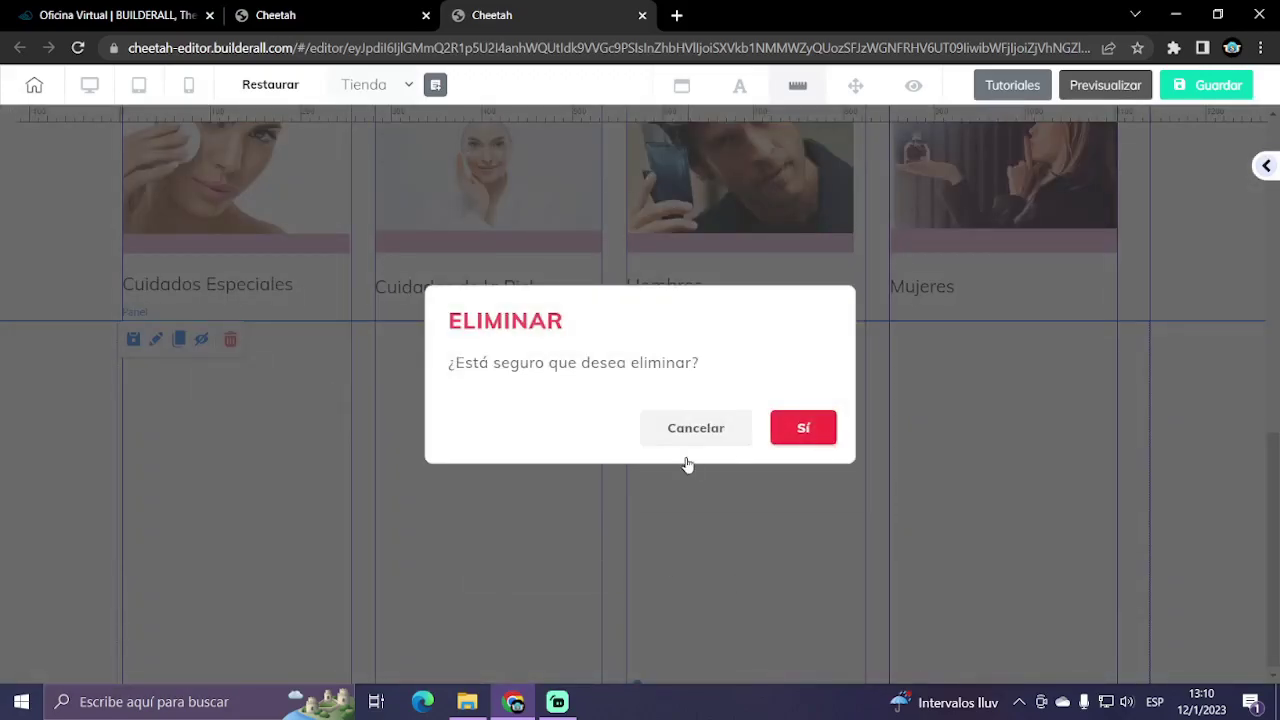
{"action": "left_click", "coordinate": [800, 436]}
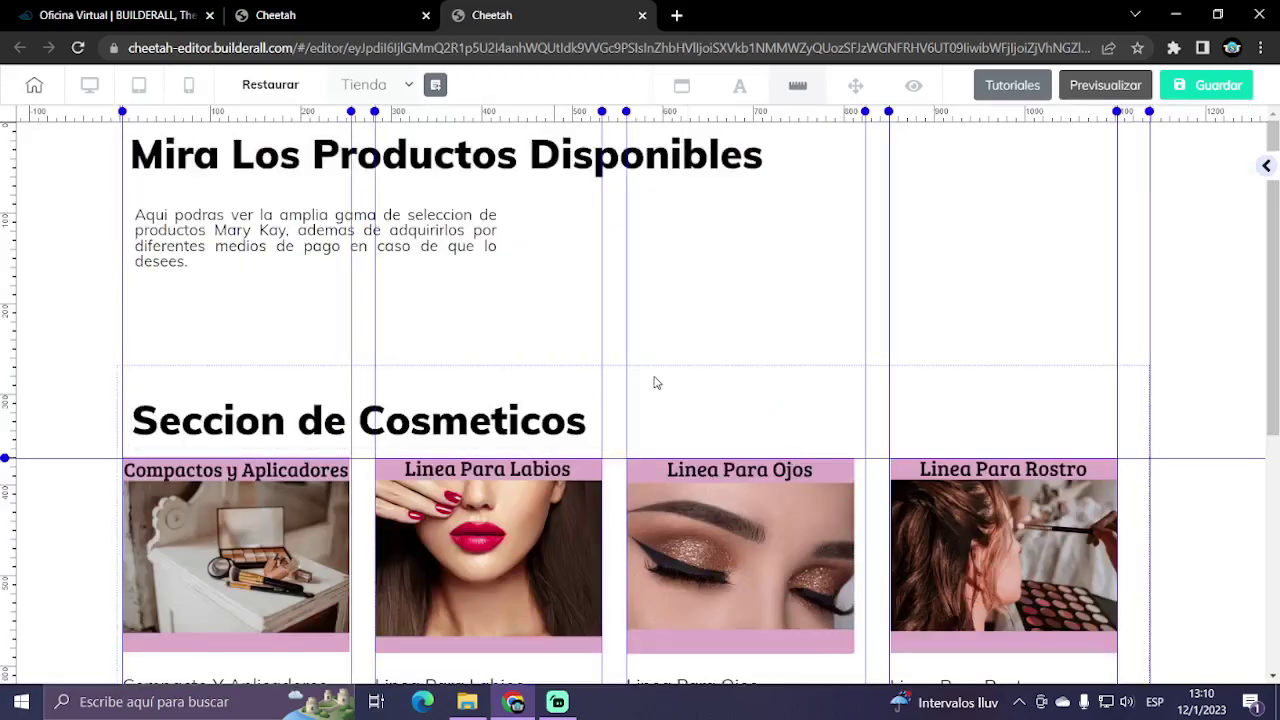
- Extend the Seccion de Cosmeticos panel downward to leave free space below its image captions
{"action": "mouse_move", "coordinate": [840, 401]}
{"action": "scroll", "coordinate": [840, 401], "scroll_direction": "down", "scroll_amount": 3}
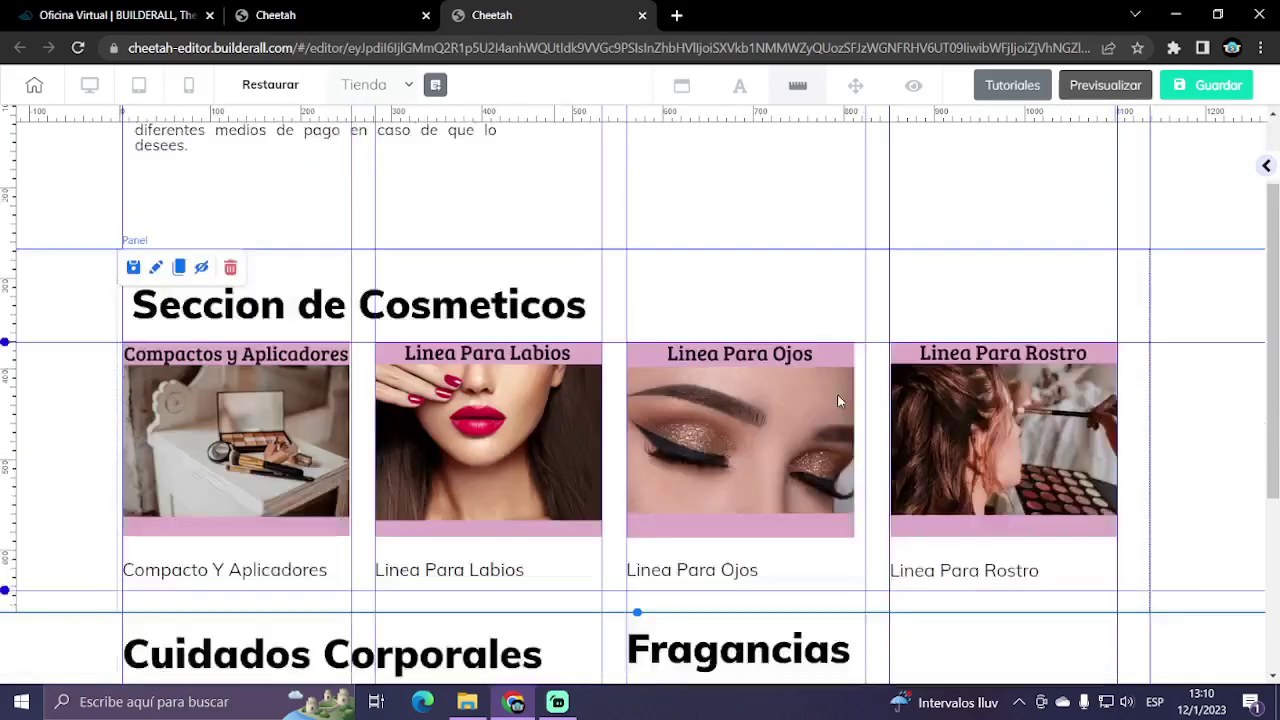
{"action": "left_click_drag", "start_coordinate": [637, 455], "coordinate": [637, 618]}
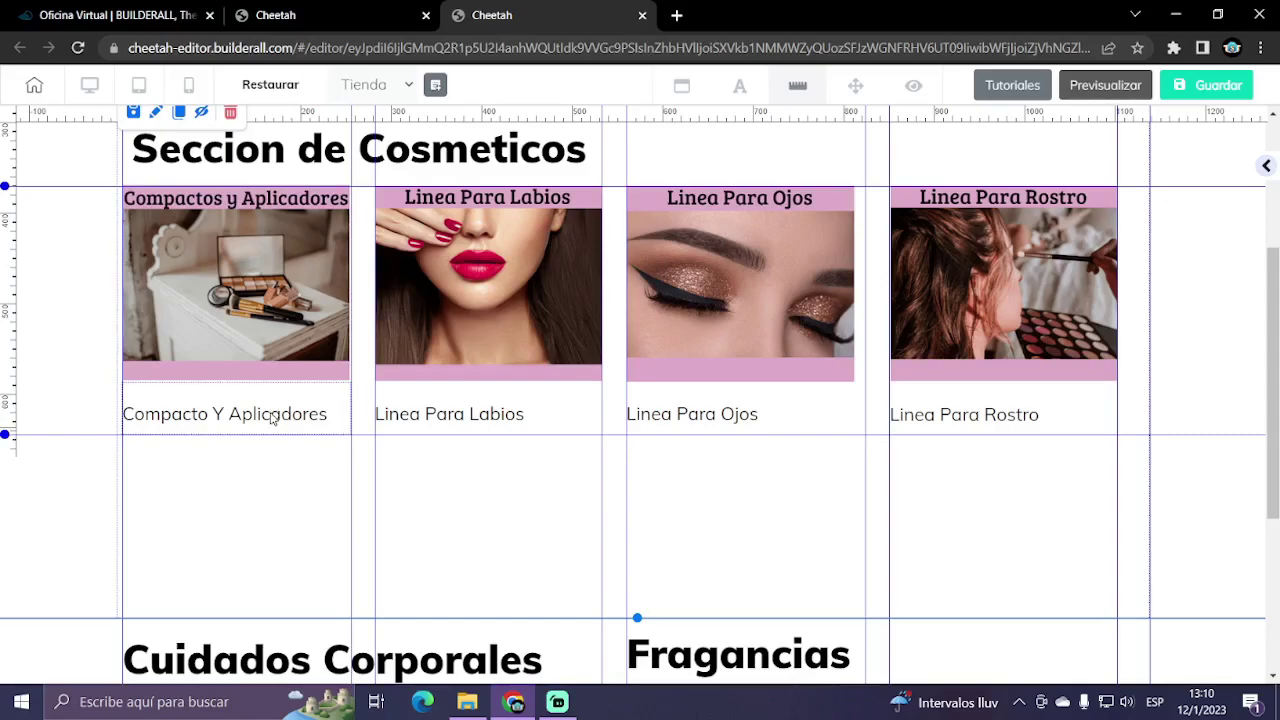
- Move the Compactos y Aplicadores and Linea Para Labios images and their captions down toward the panel's lower edge
{"action": "left_click_drag", "start_coordinate": [272, 418], "coordinate": [267, 572]}
{"action": "left_click_drag", "start_coordinate": [297, 294], "coordinate": [292, 446]}
{"action": "left_click_drag", "start_coordinate": [455, 418], "coordinate": [455, 535]}
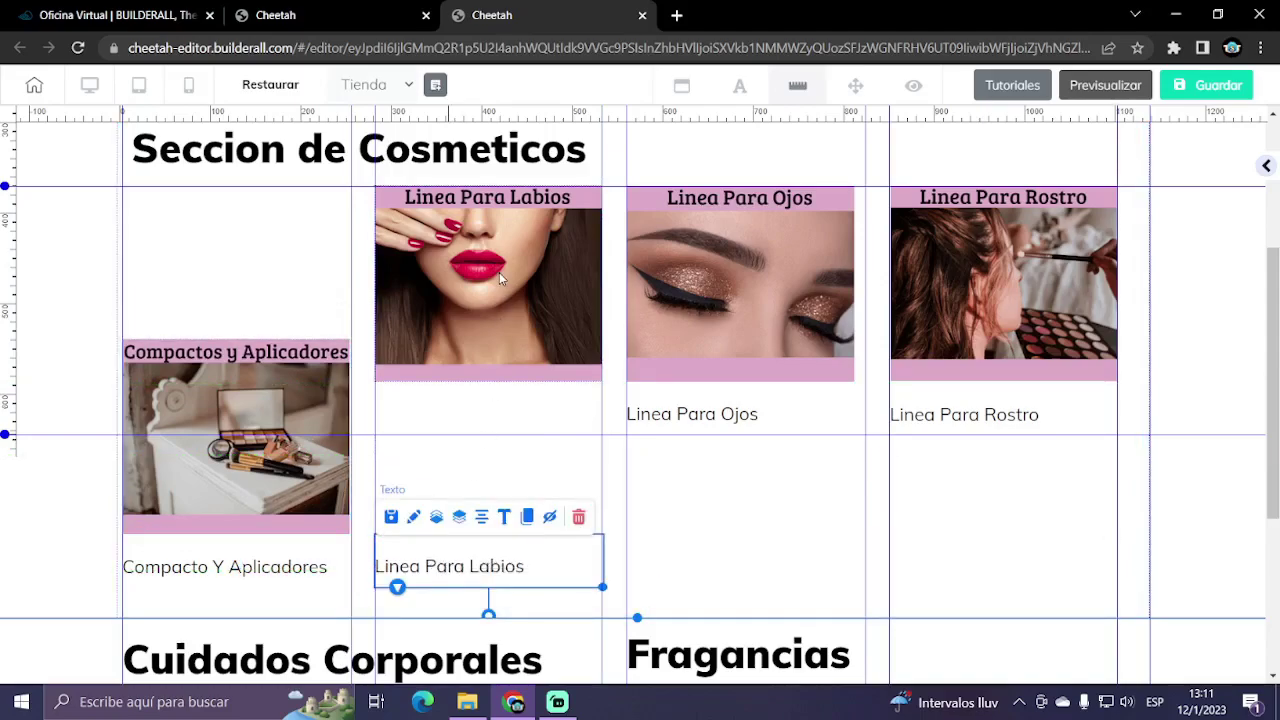
{"action": "left_click_drag", "start_coordinate": [498, 275], "coordinate": [495, 424]}
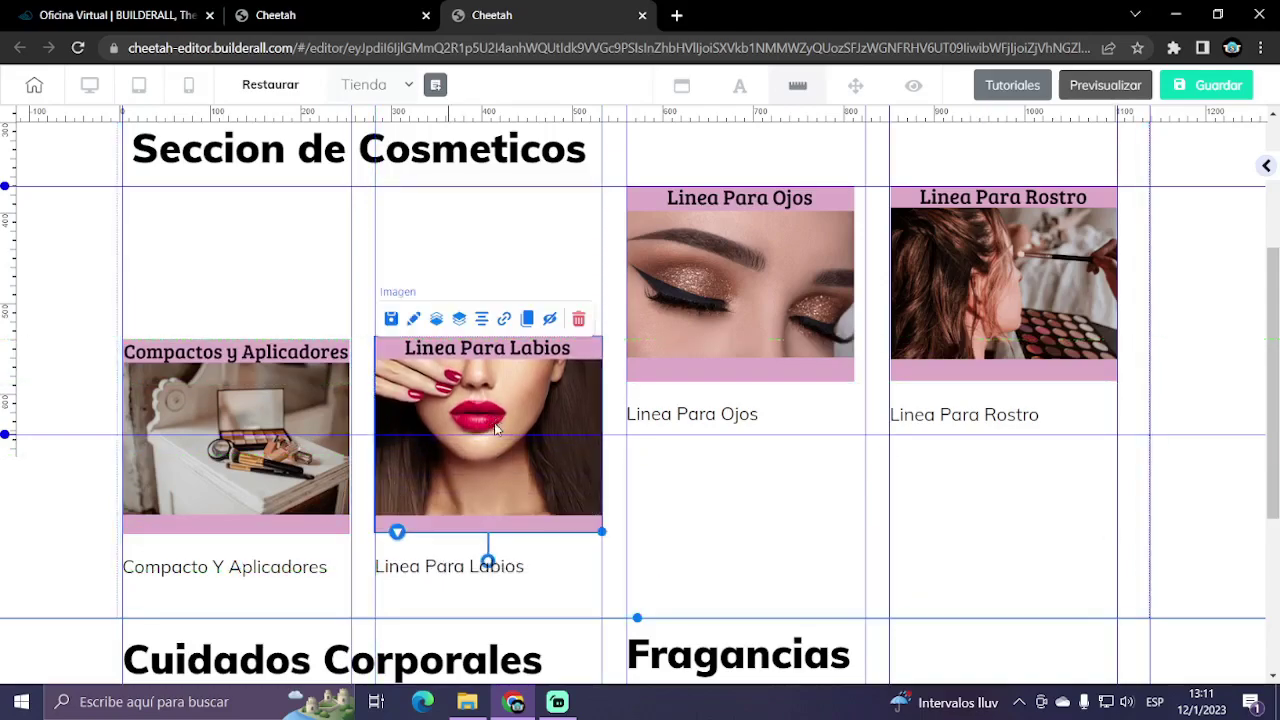
- Move the Linea Para Ojos and Linea Para Rostro images and captions down, level with the first two columns
{"action": "left_click_drag", "start_coordinate": [724, 440], "coordinate": [729, 565]}
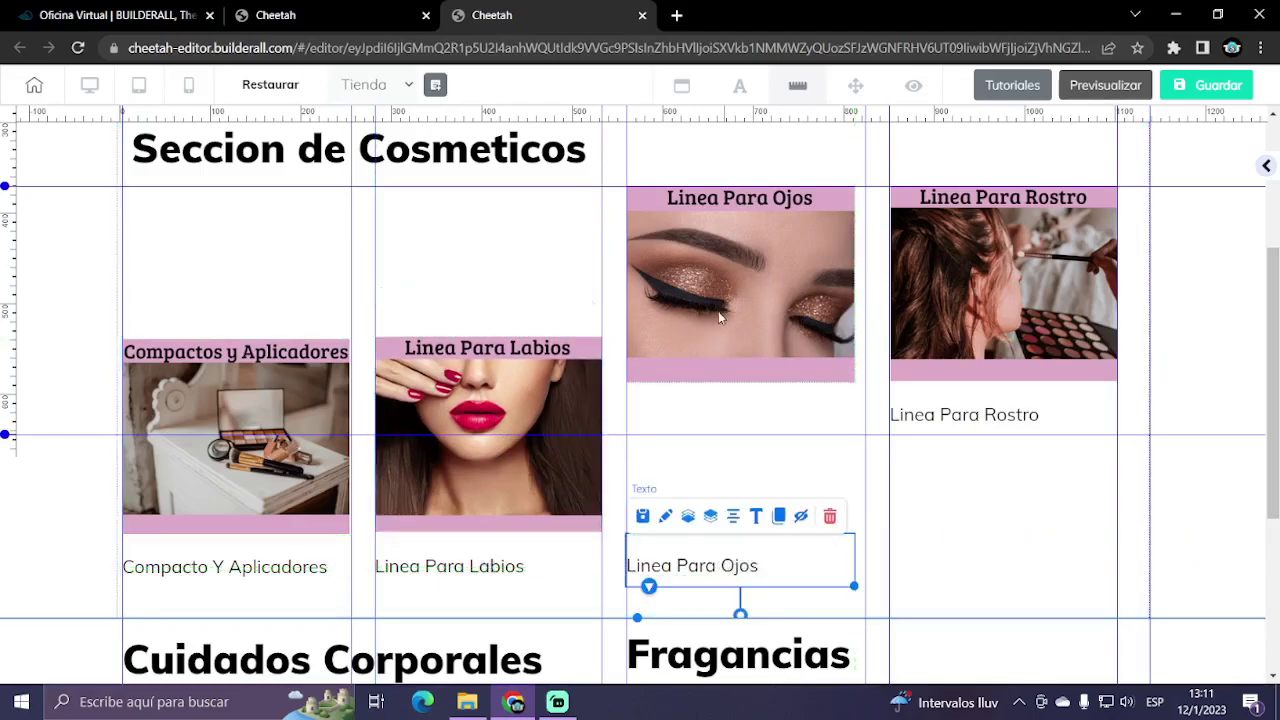
{"action": "left_click_drag", "start_coordinate": [720, 312], "coordinate": [715, 456]}
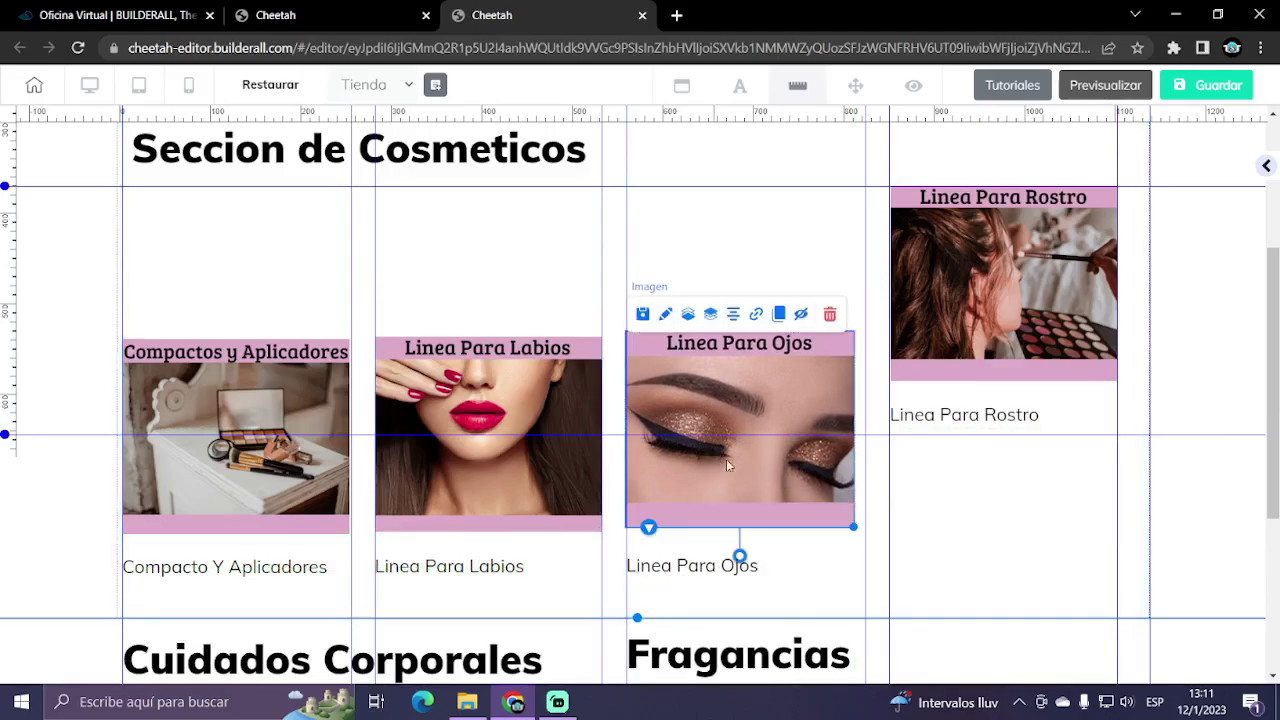
{"action": "left_click_drag", "start_coordinate": [700, 390], "coordinate": [726, 396]}
{"action": "left_click", "coordinate": [950, 432]}
{"action": "left_click_drag", "start_coordinate": [952, 423], "coordinate": [952, 575]}
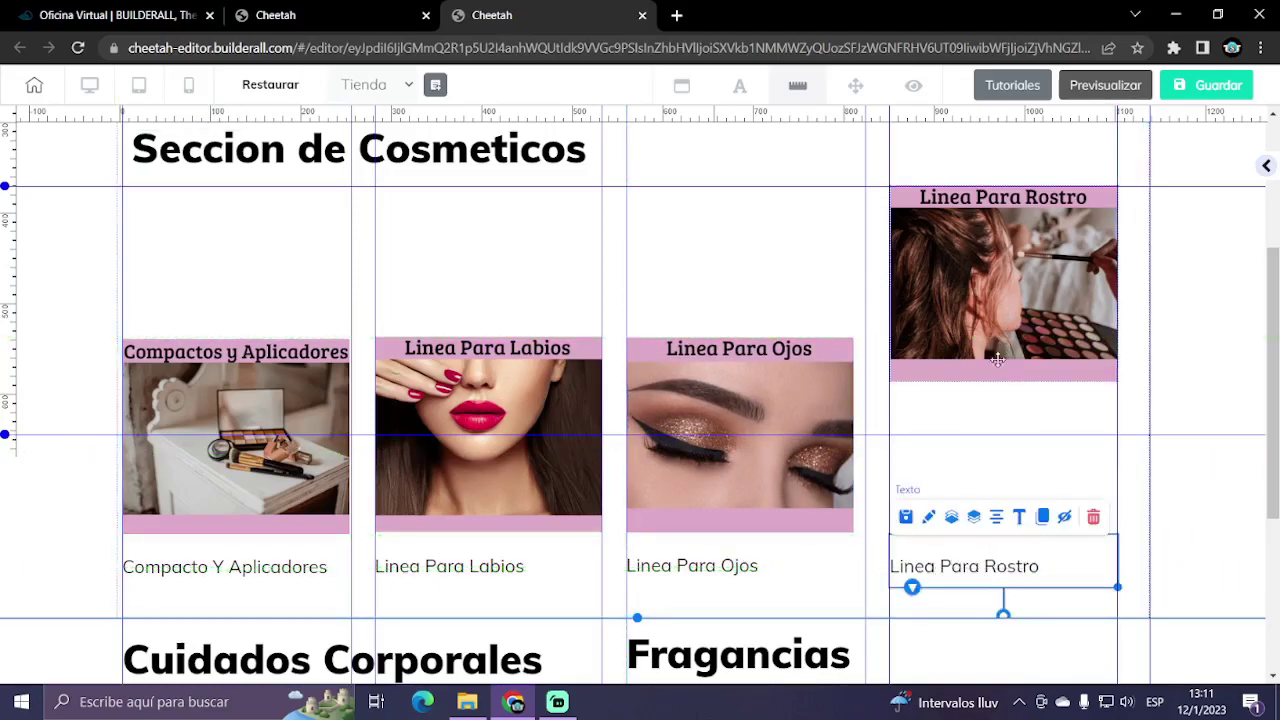
{"action": "left_click_drag", "start_coordinate": [998, 362], "coordinate": [992, 455]}
{"action": "left_click", "coordinate": [1184, 501]}
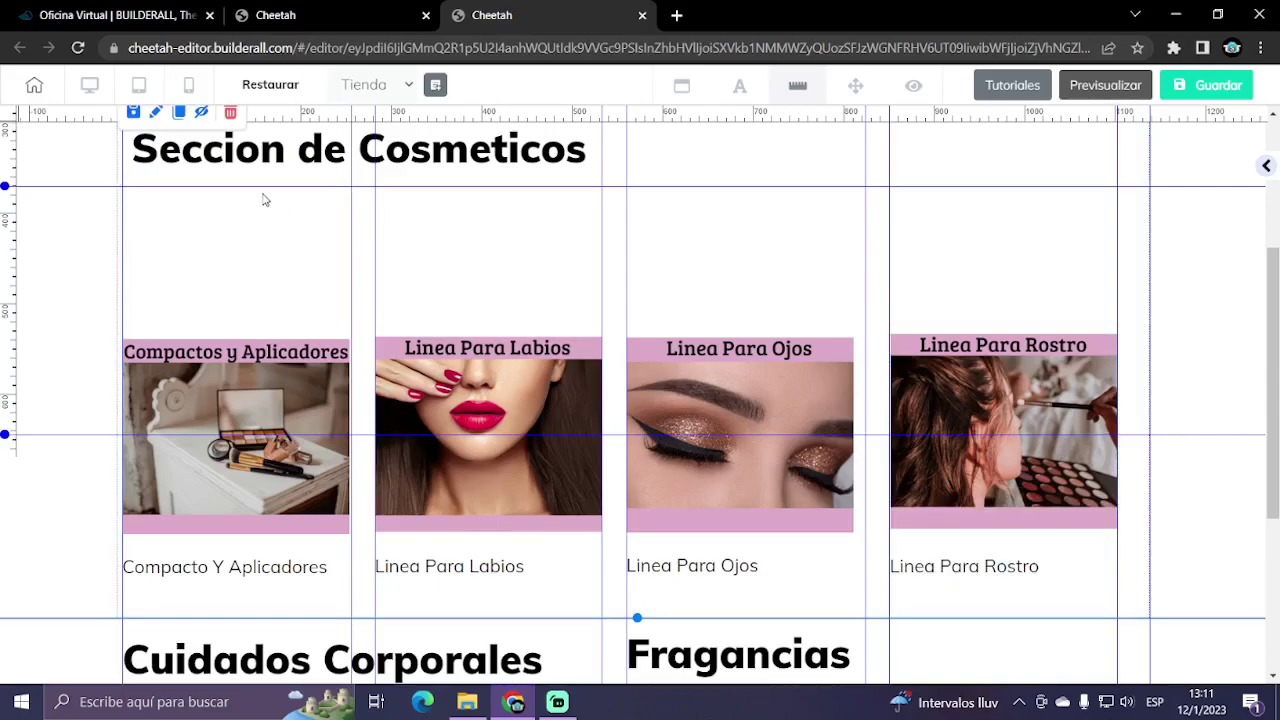
- Add a paragraph text element below the Seccion de Cosmeticos heading and widen it to span the first three columns
{"action": "left_click", "coordinate": [1266, 167]}
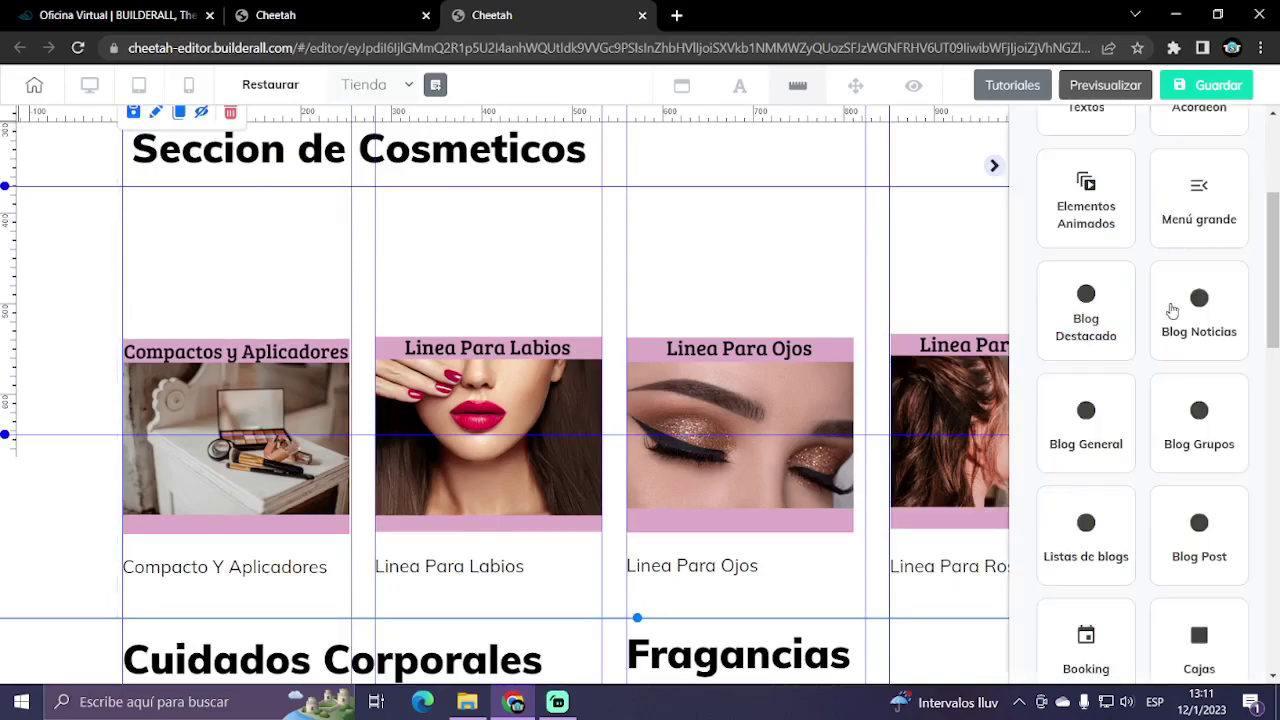
{"action": "scroll", "coordinate": [1190, 230], "scroll_direction": "up", "scroll_amount": 3}
{"action": "left_click", "coordinate": [1070, 345]}
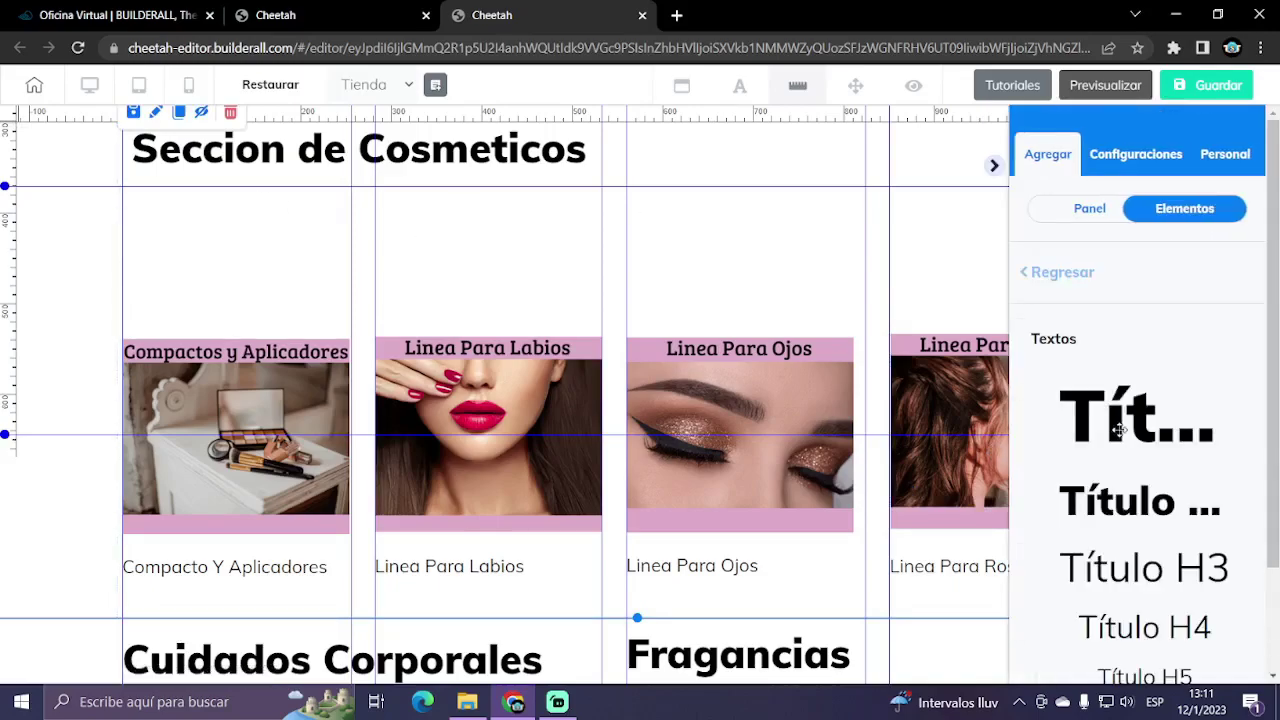
{"action": "scroll", "coordinate": [1120, 430], "scroll_direction": "down", "scroll_amount": 2}
{"action": "left_click_drag", "start_coordinate": [1129, 622], "coordinate": [248, 222]}
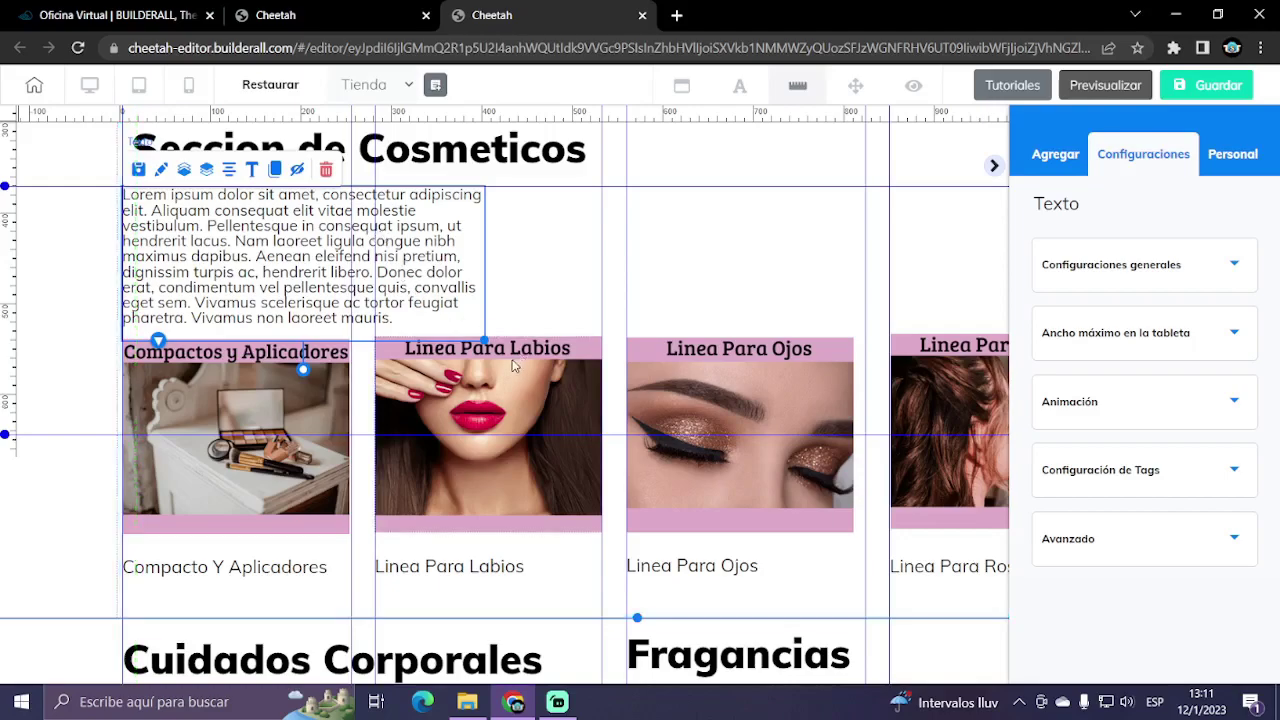
{"action": "left_click_drag", "start_coordinate": [485, 338], "coordinate": [865, 325]}
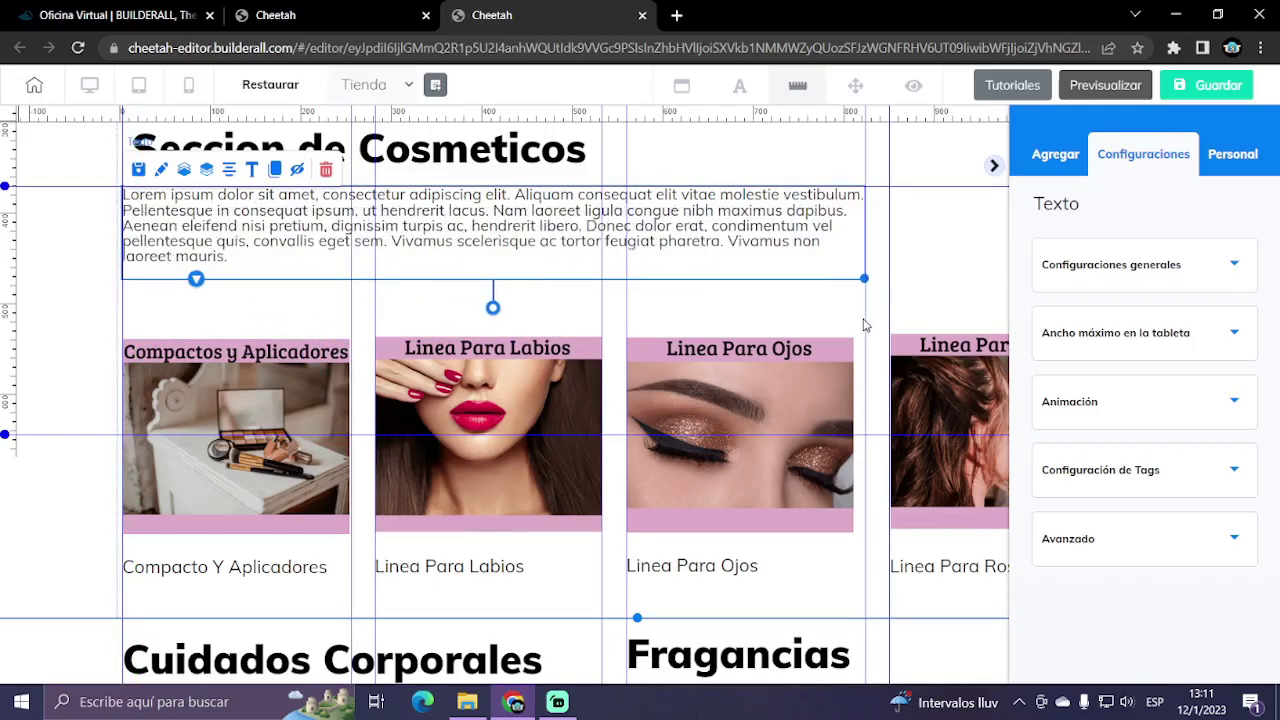
{"action": "left_click", "coordinate": [675, 265]}
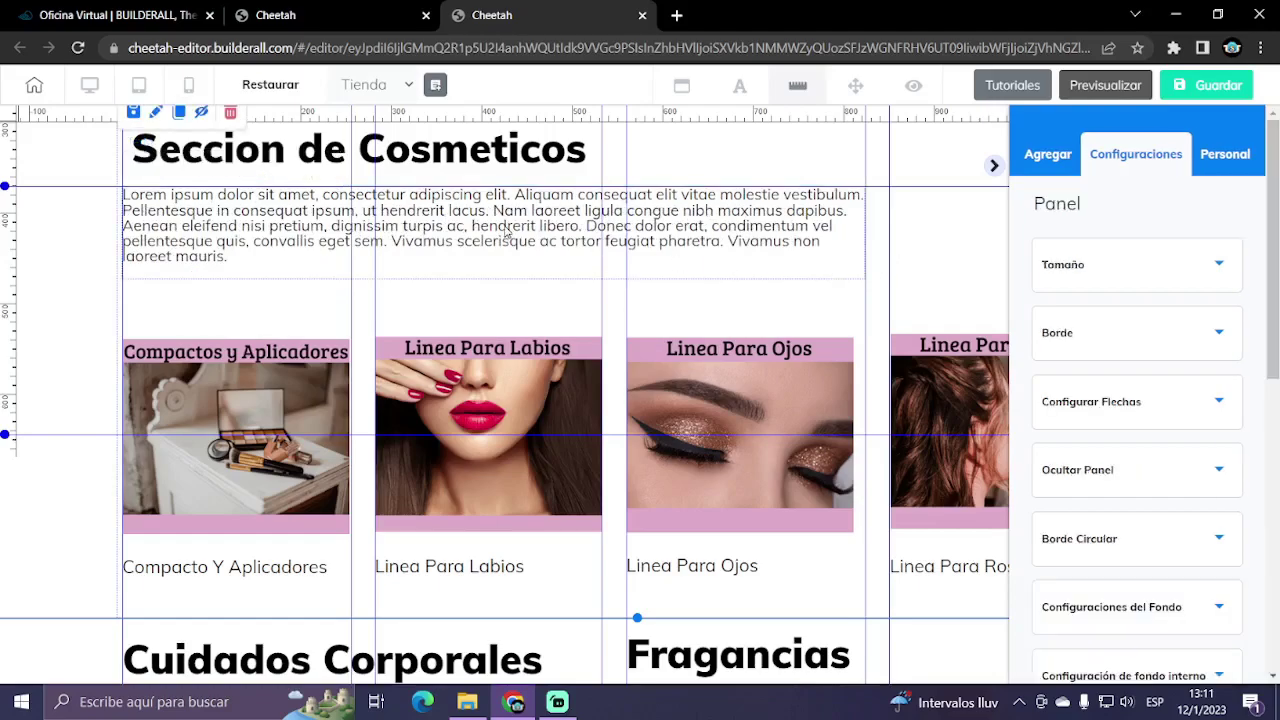
- Replace the placeholder paragraph with "Nuestra amplia gama de cosmeticos Mary Kay estan diseñados para resaltar la belleza natural de la mujer"
{"action": "left_click", "coordinate": [350, 244]}
{"action": "left_click_drag", "start_coordinate": [227, 257], "coordinate": [124, 195]}
{"action": "type", "text": "Nuestra amplia"}
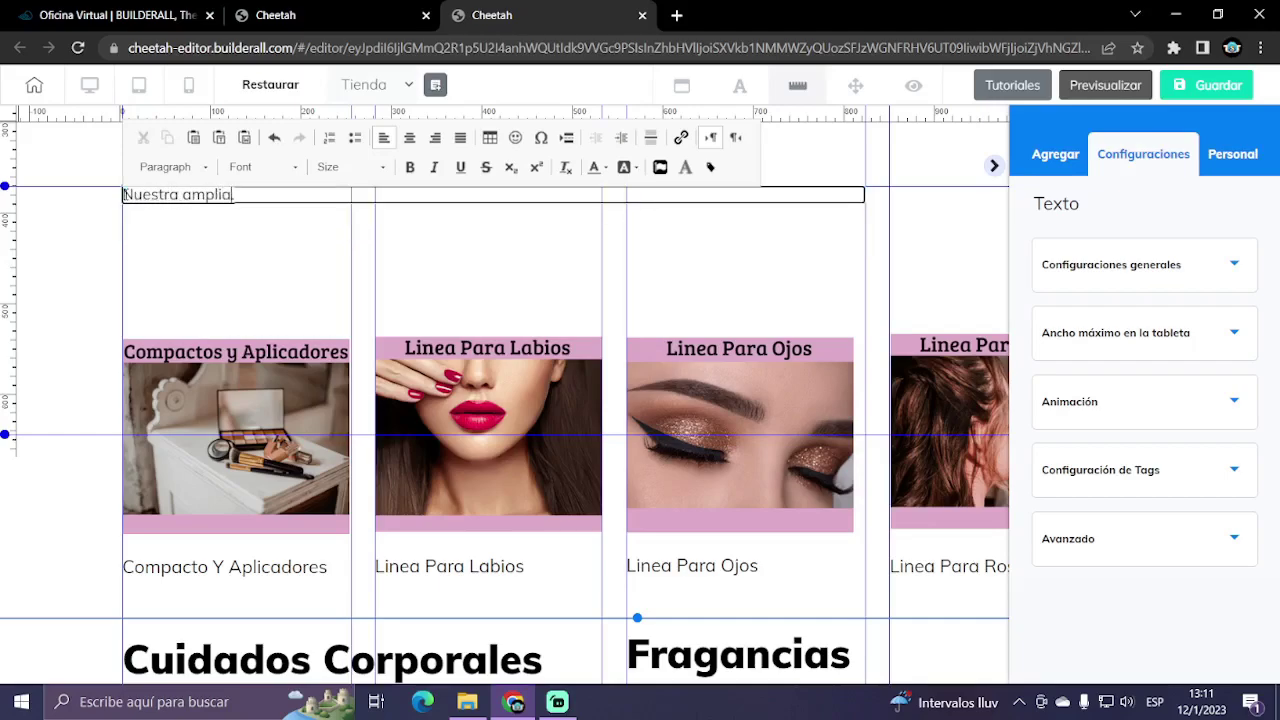
{"action": "type", "text": " gama de co"}
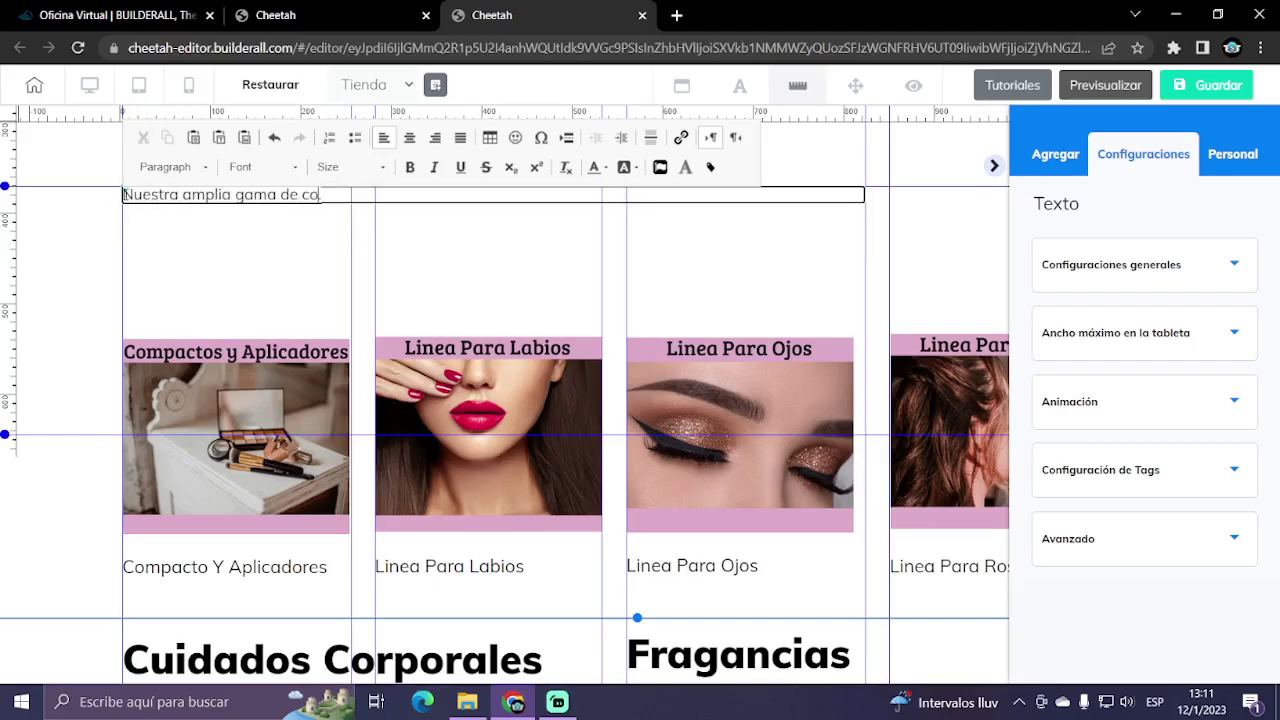
{"action": "type", "text": "smeticos Mary Ka"}
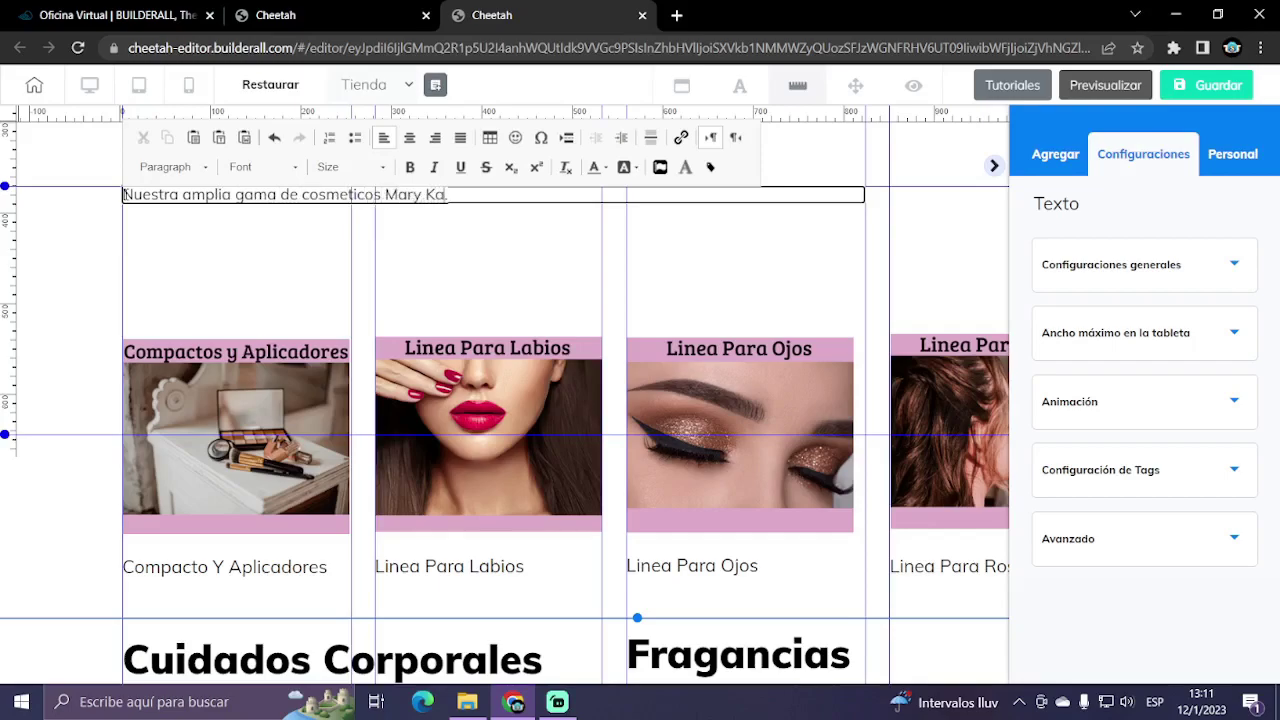
{"action": "type", "text": "y estan dise"}
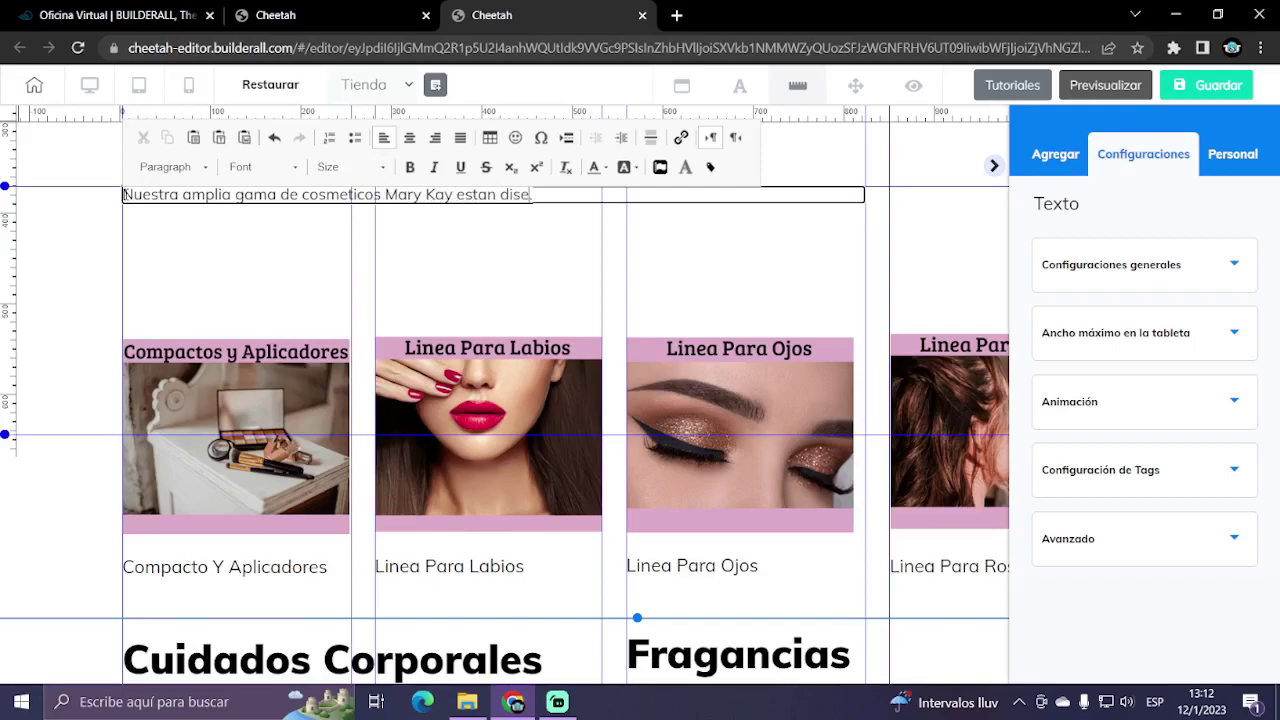
{"action": "type", "text": "ñados para resaltar la "}
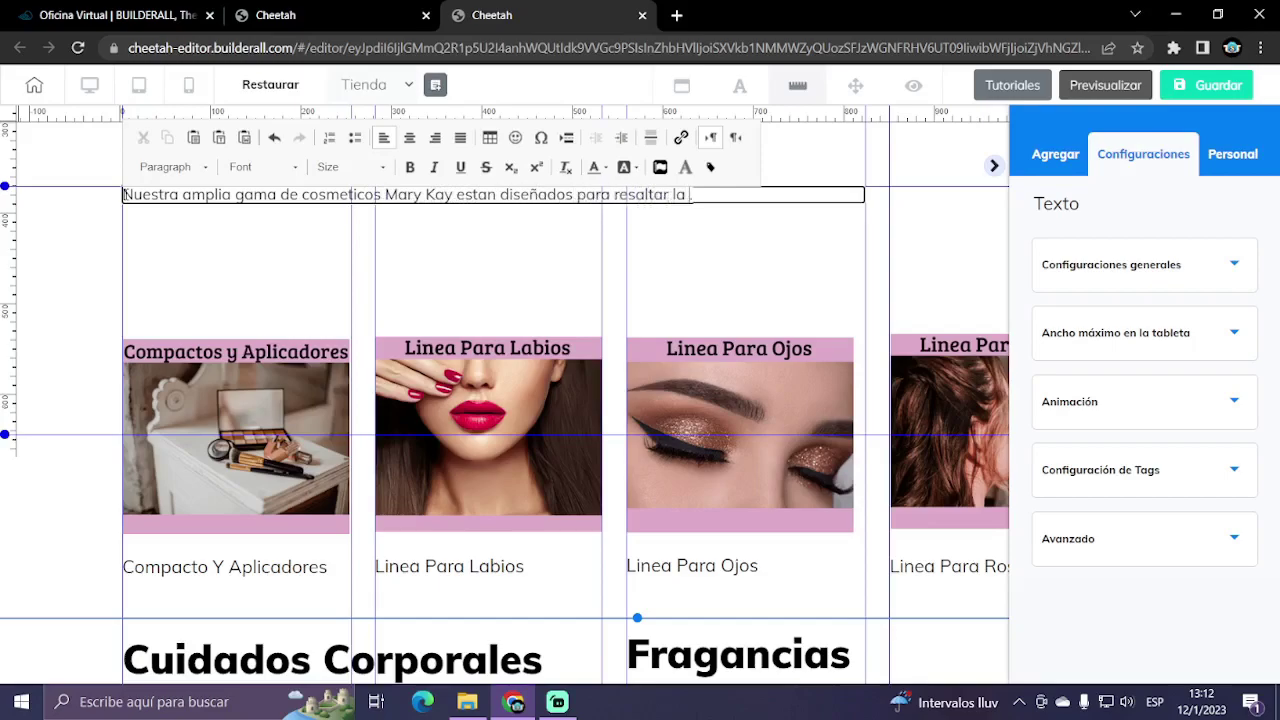
{"action": "type", "text": "belleza nat"}
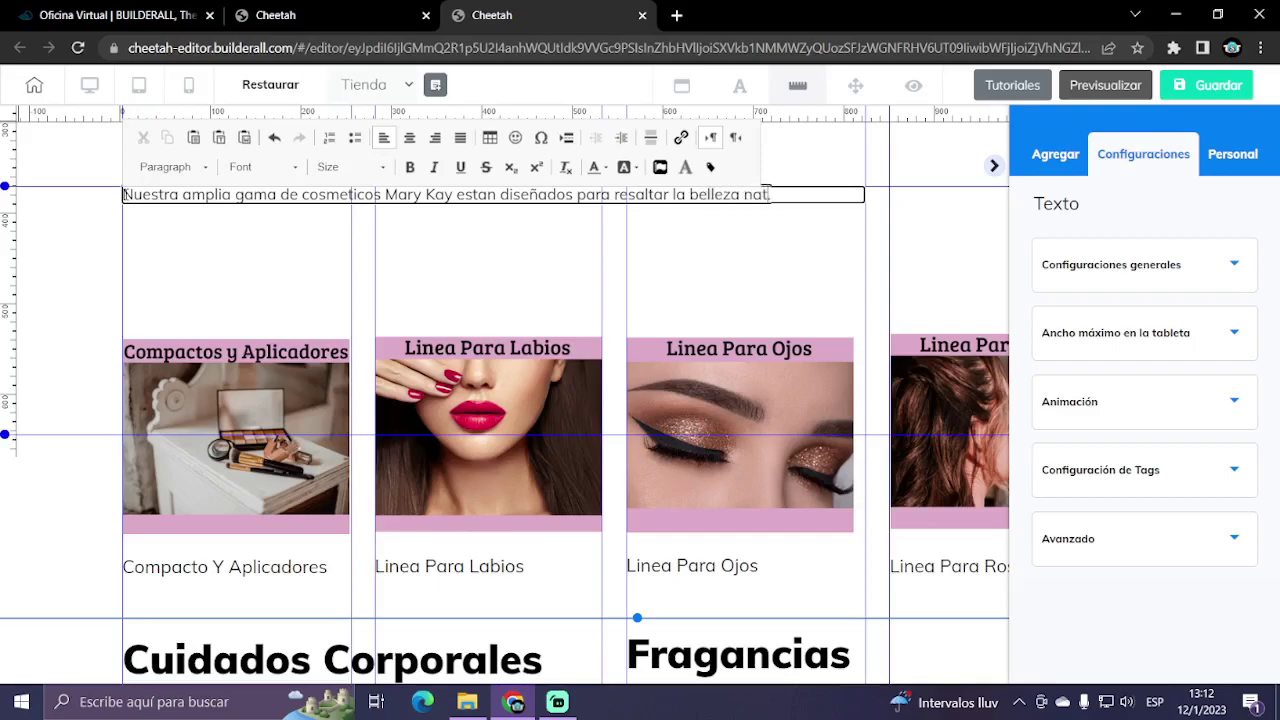
{"action": "type", "text": "ural de"}
{"action": "type", "text": "la mujer"}
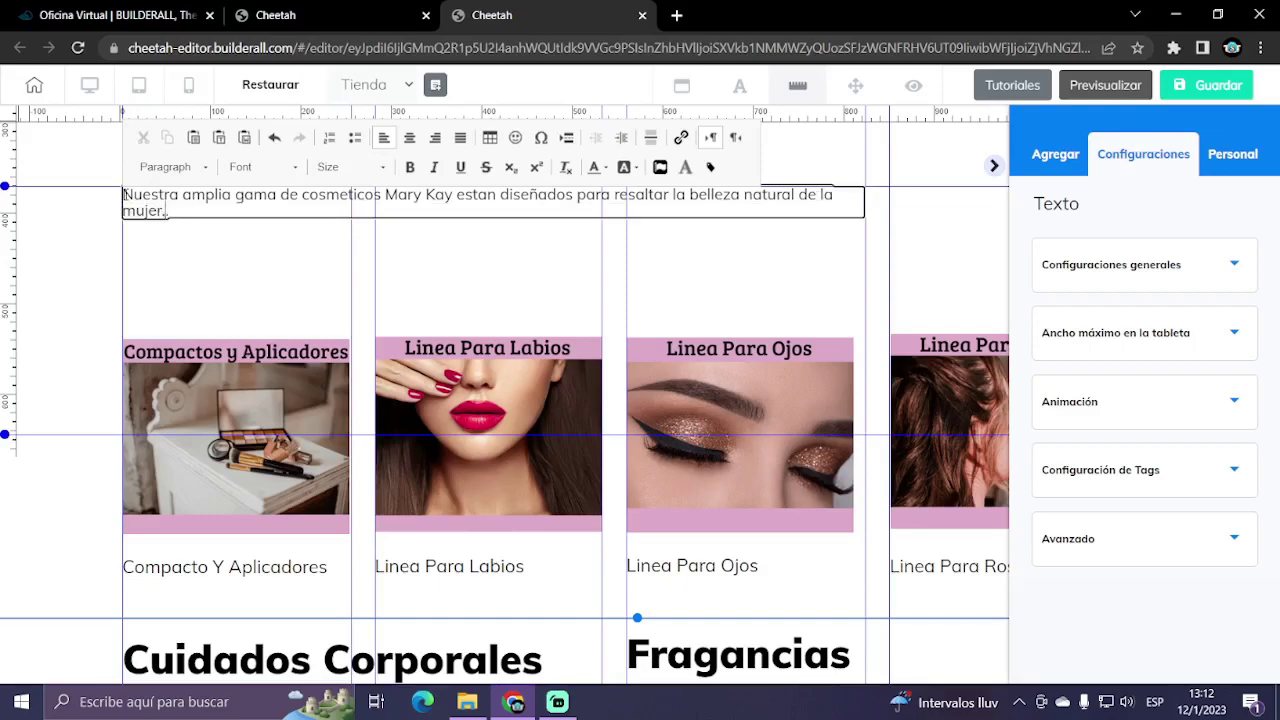
- Continue the paragraph with a second sentence beginning "Orientados en utilizar productos que no solamente ponderen tu belleza"
{"action": "type", "text": ". orientadas"}
{"action": "key", "text": "BackSpace"}
{"action": "key", "text": "BackSpace"}
{"action": "key", "text": "BackSpace"}
{"action": "key", "text": "BackSpace"}
{"action": "key", "text": "BackSpace"}
{"action": "key", "text": "BackSpace"}
{"action": "key", "text": "BackSpace"}
{"action": "key", "text": "BackSpace"}
{"action": "key", "text": "BackSpace"}
{"action": "key", "text": "BackSpace"}
{"action": "key", "text": "BackSpace"}
{"action": "type", "text": "Orientados"}
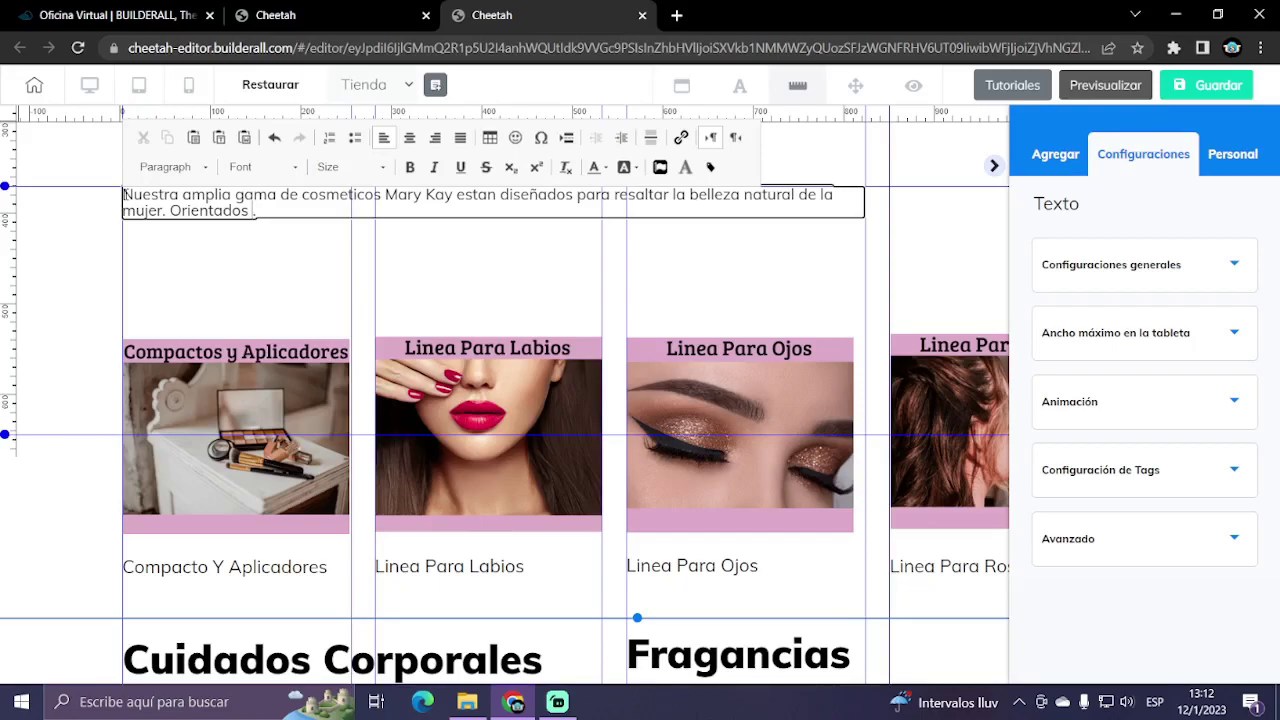
{"action": "type", "text": " en utilizar productos"}
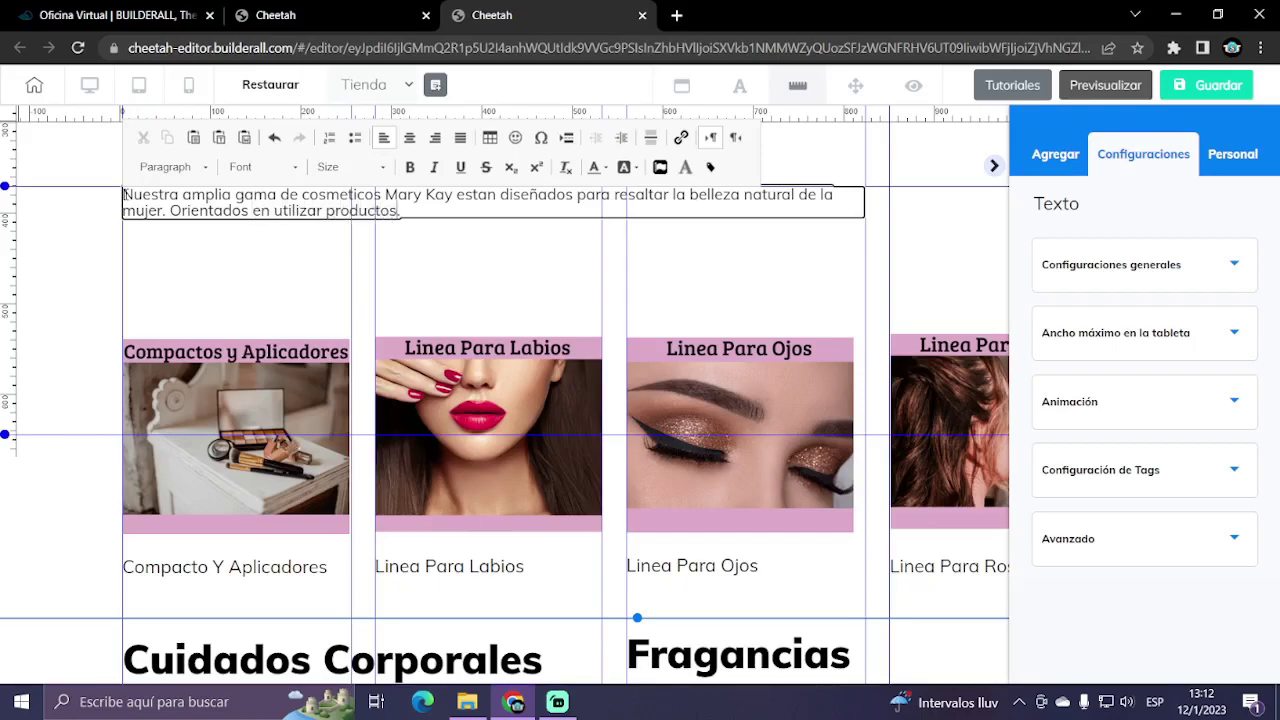
{"action": "type", "text": " que no sol"}
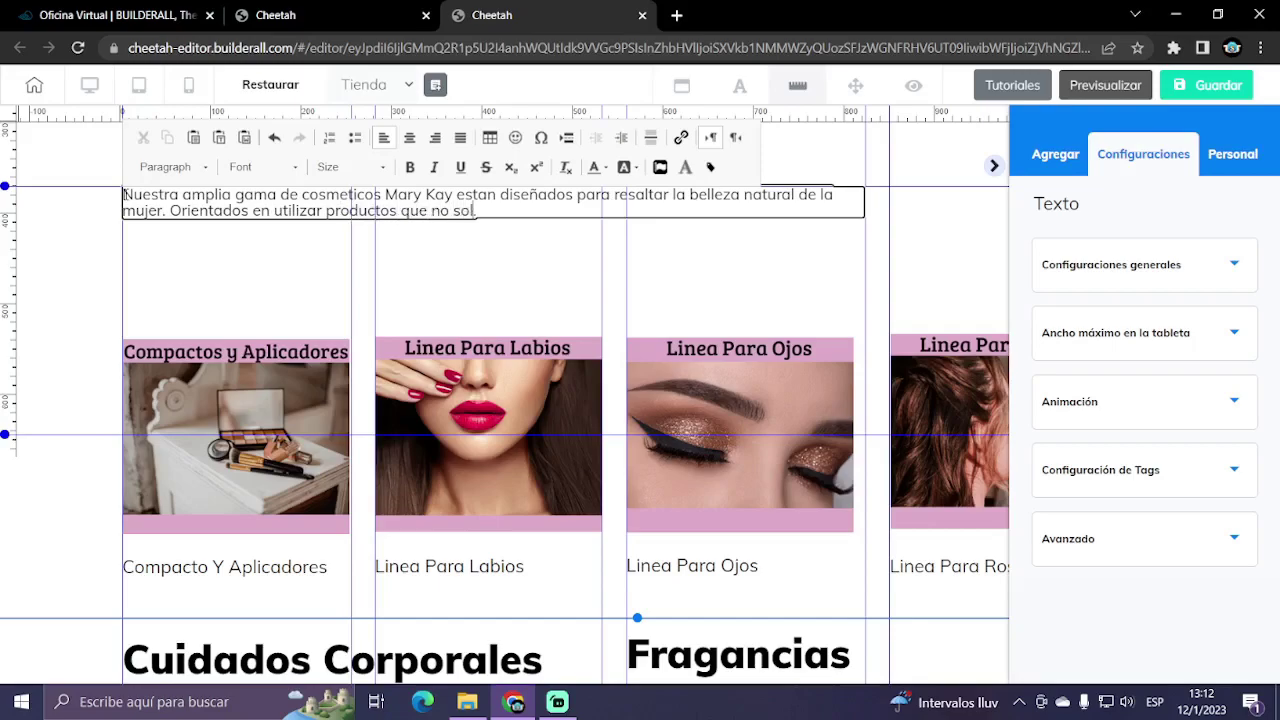
{"action": "type", "text": "amente pondere"}
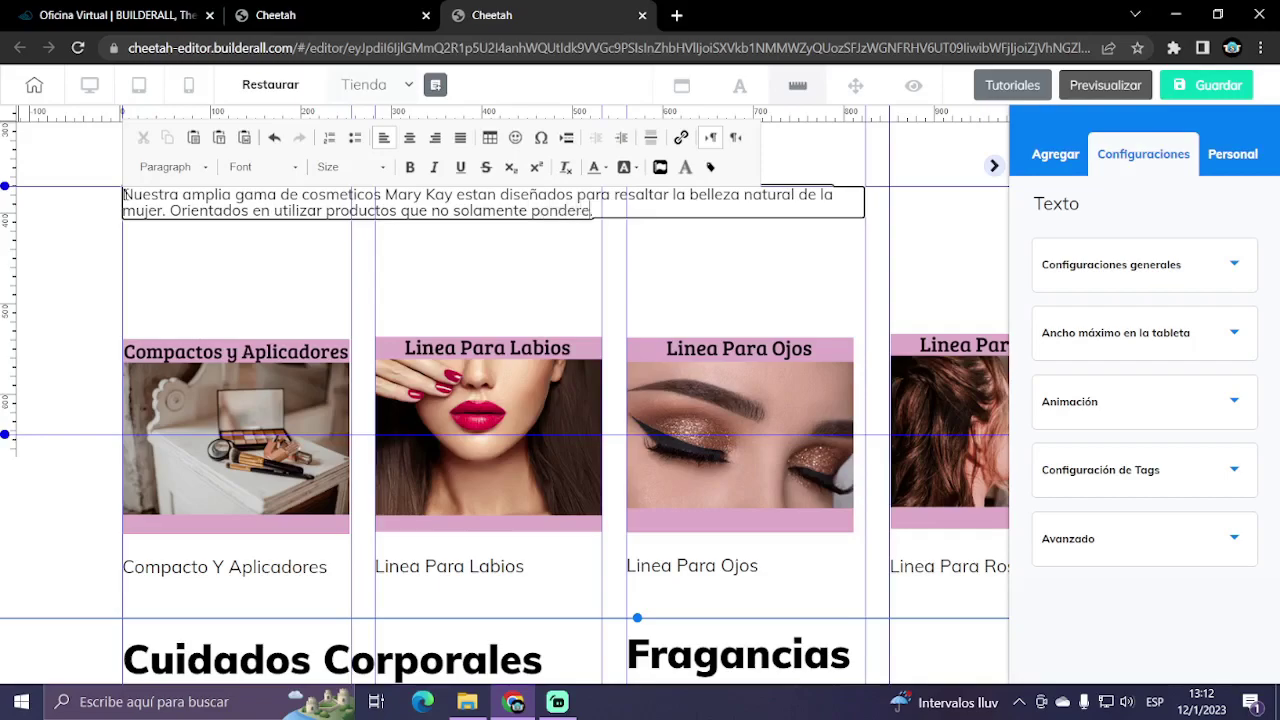
{"action": "type", "text": "n tu belleza"}
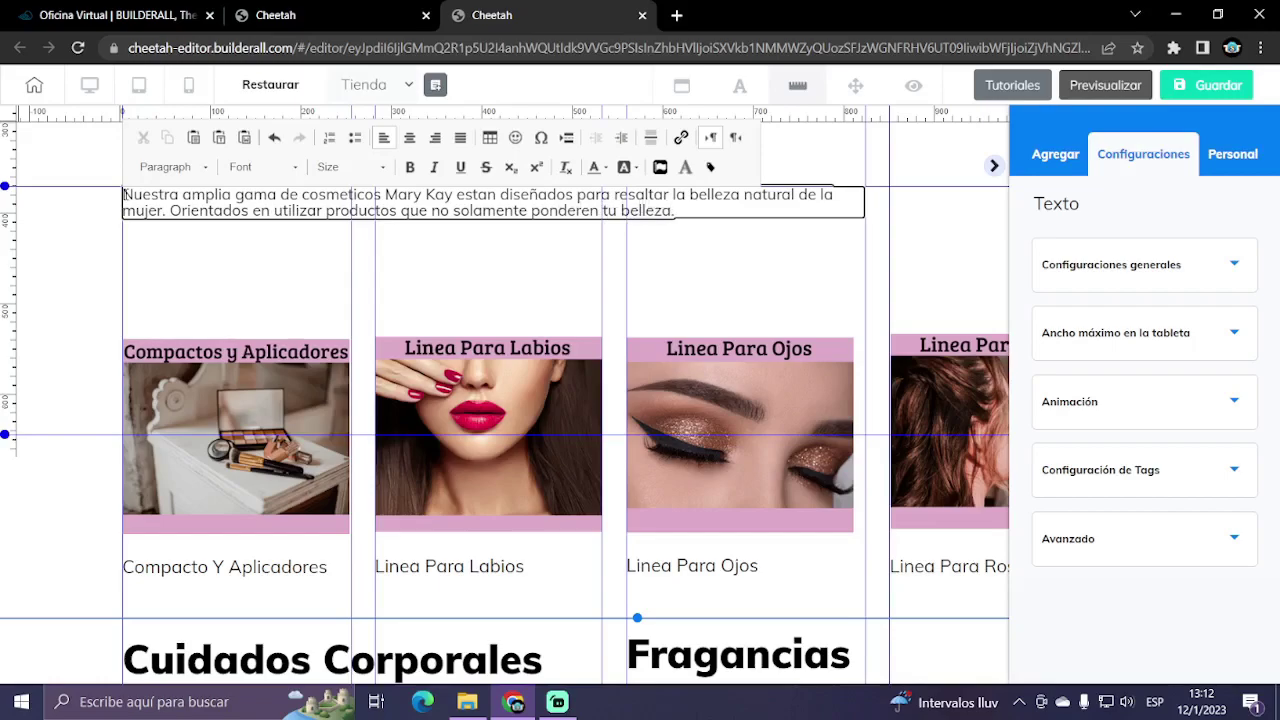
- Extend the second sentence with ", sino que ademas no sean perjudiciales para tu salud"
{"action": "type", "text": ", sino que ademas "}
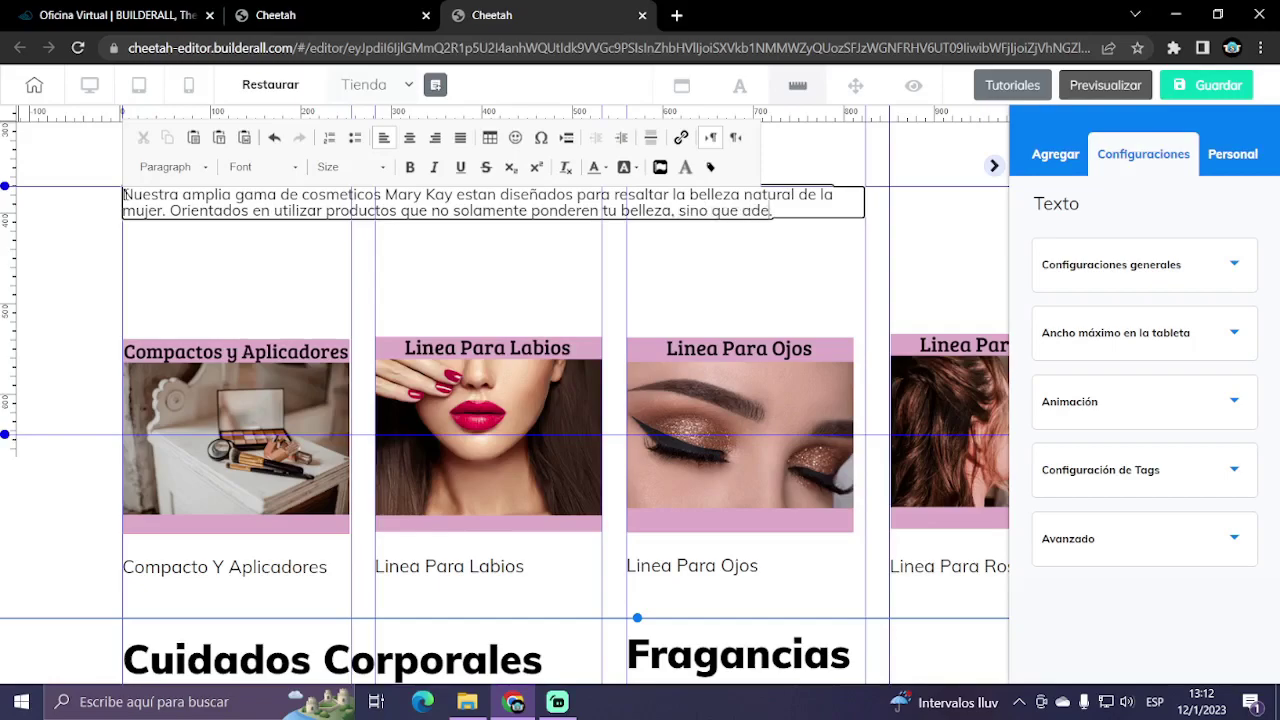
{"action": "type", "text": "no se"}
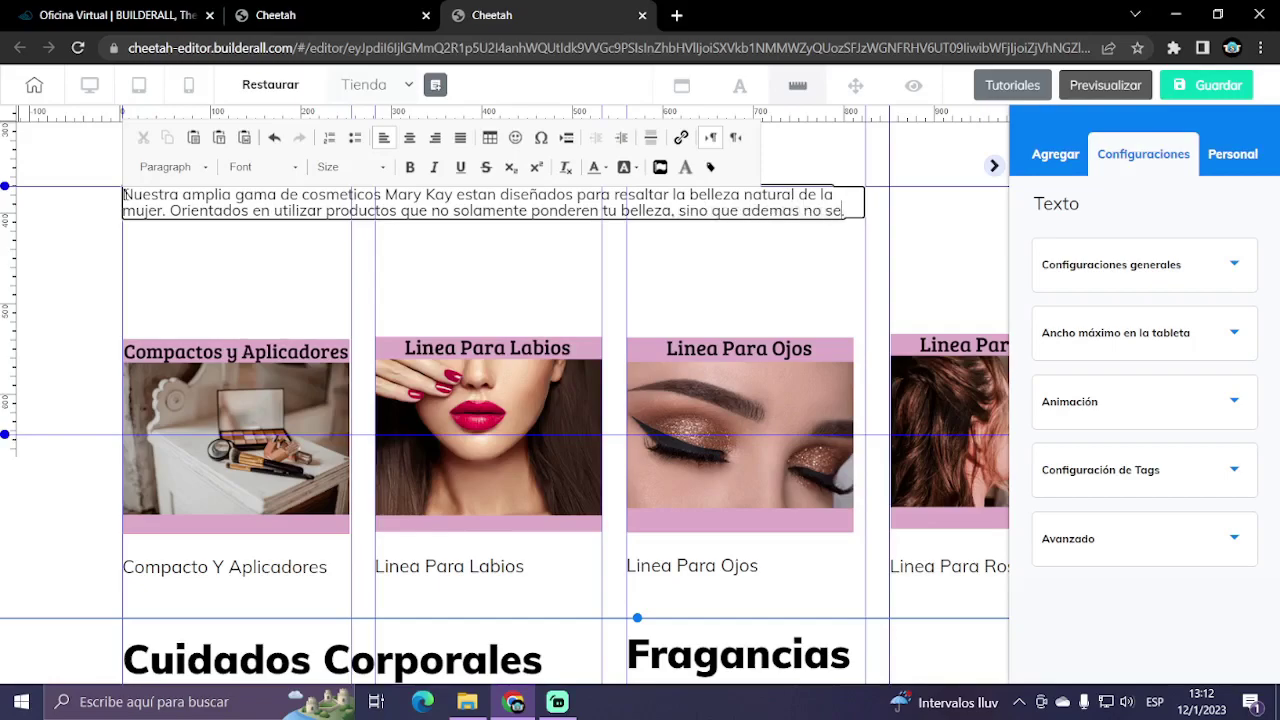
{"action": "type", "text": "an"}
{"action": "key", "text": "Delete"}
{"action": "type", "text": "pe"}
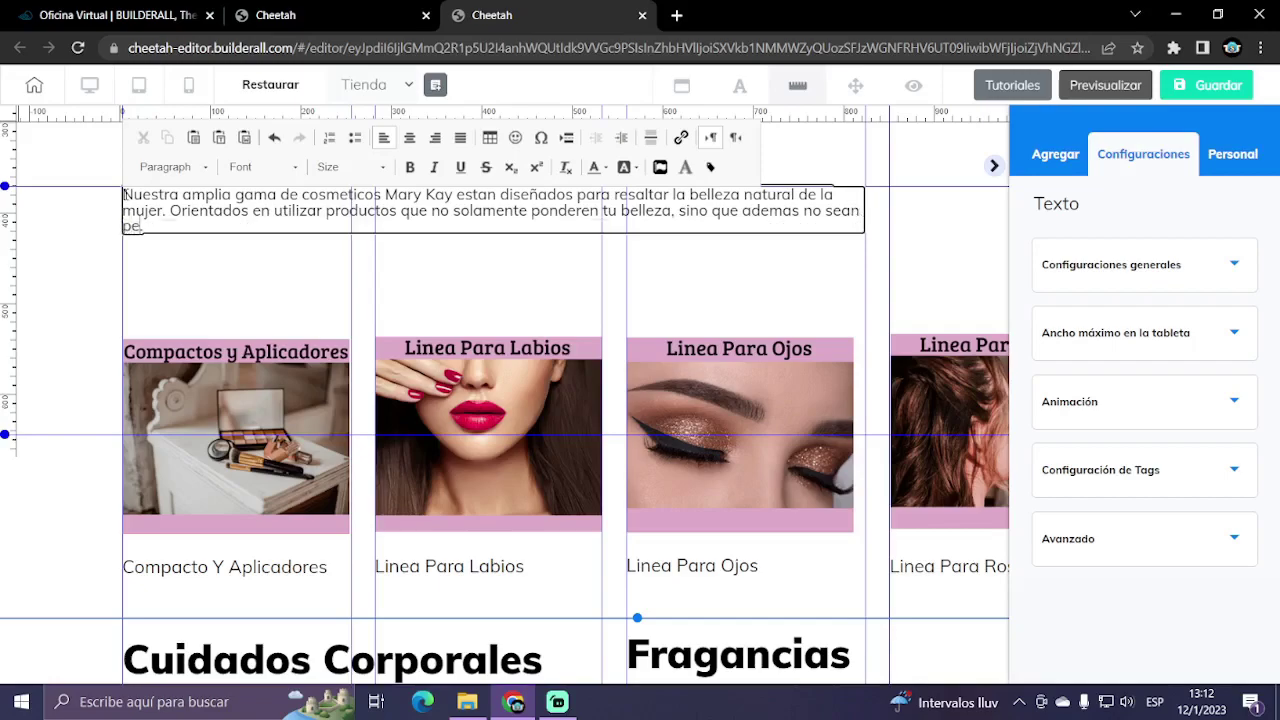
{"action": "type", "text": "rjudiciales para tu sal"}
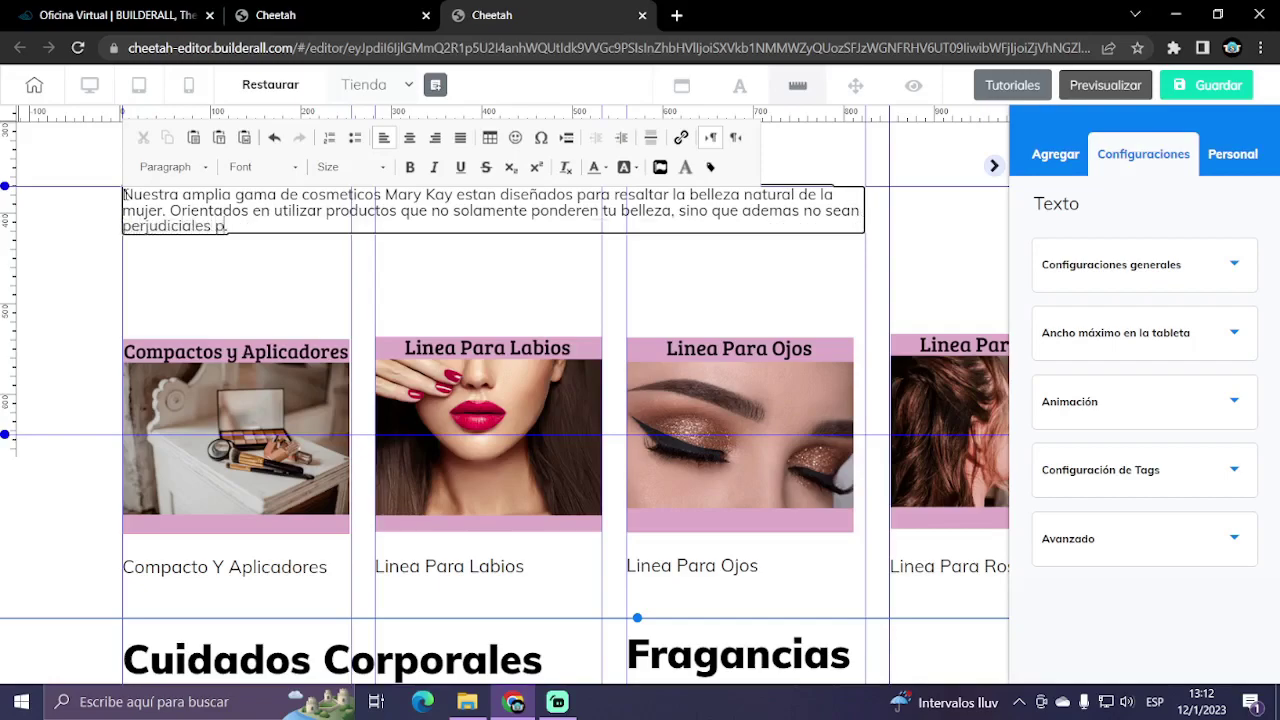
{"action": "type", "text": "ud"}
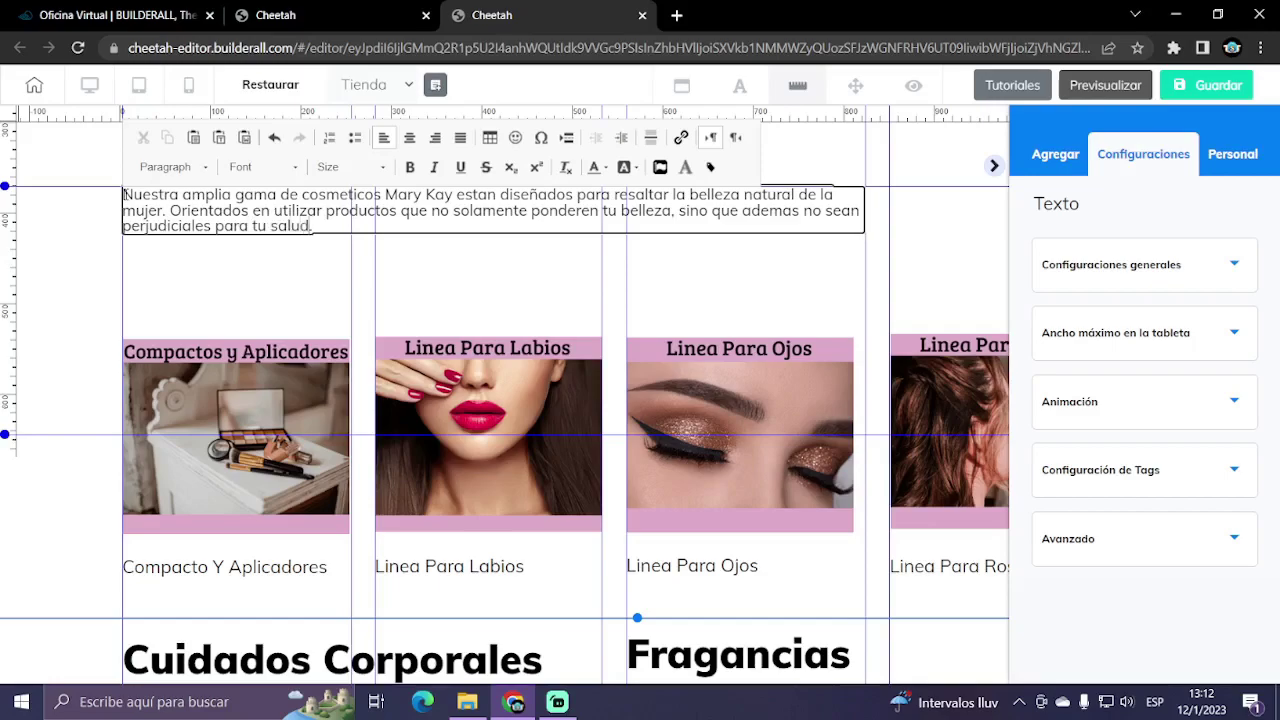
- Complete the paragraph with ", hemos creado una linea especial dedicada a cada sector del rostro"
{"action": "type", "text": ", hemos creado "}
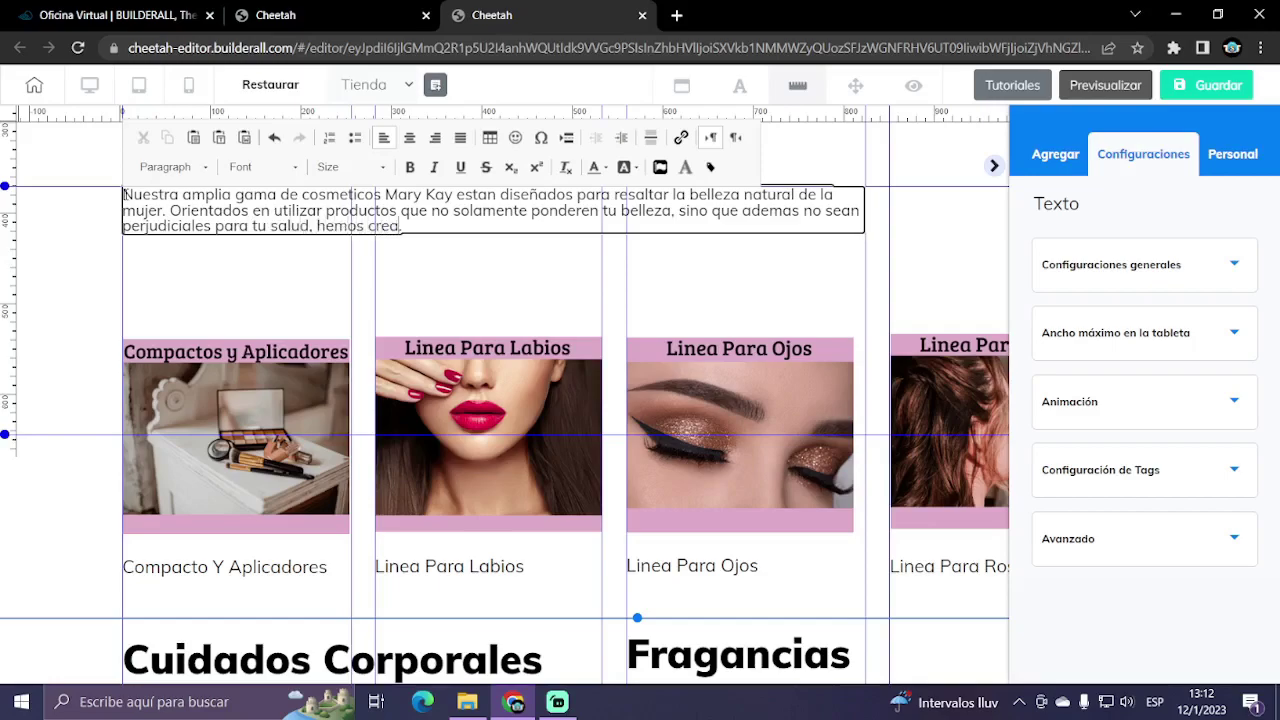
{"action": "type", "text": "una "}
{"action": "type", "text": "linea especial"}
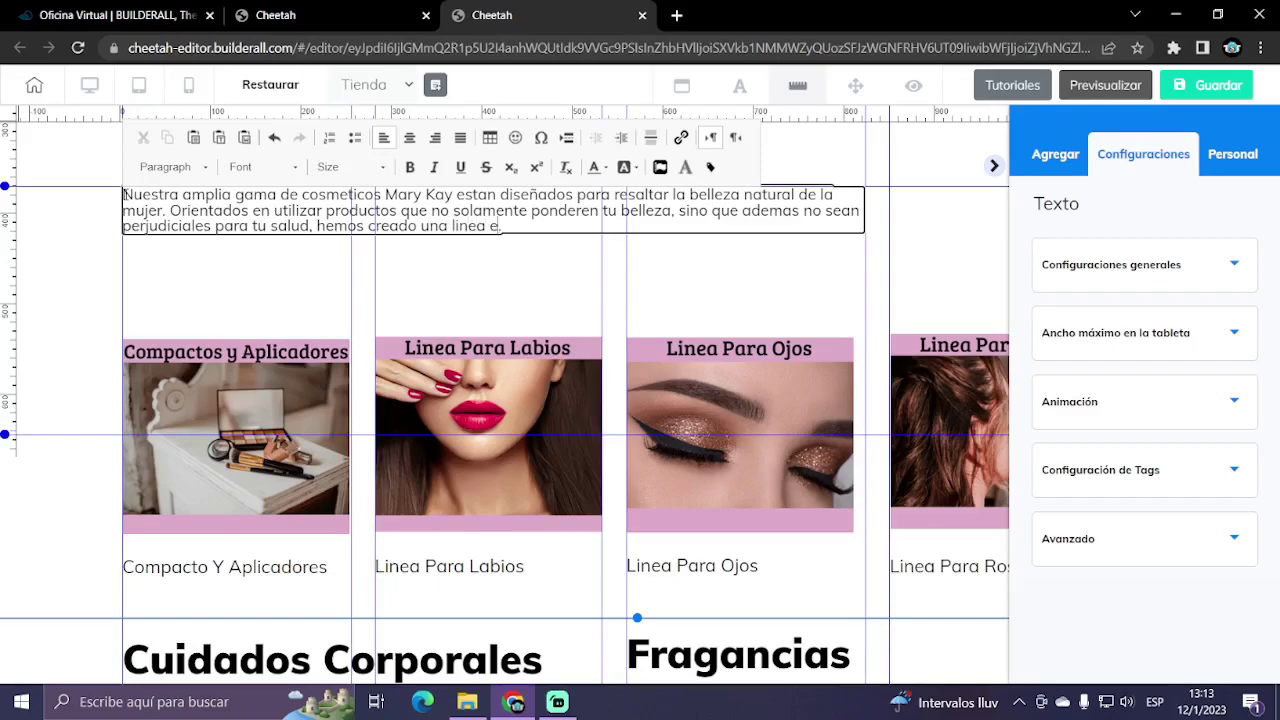
{"action": "type", "text": " dedicada a"}
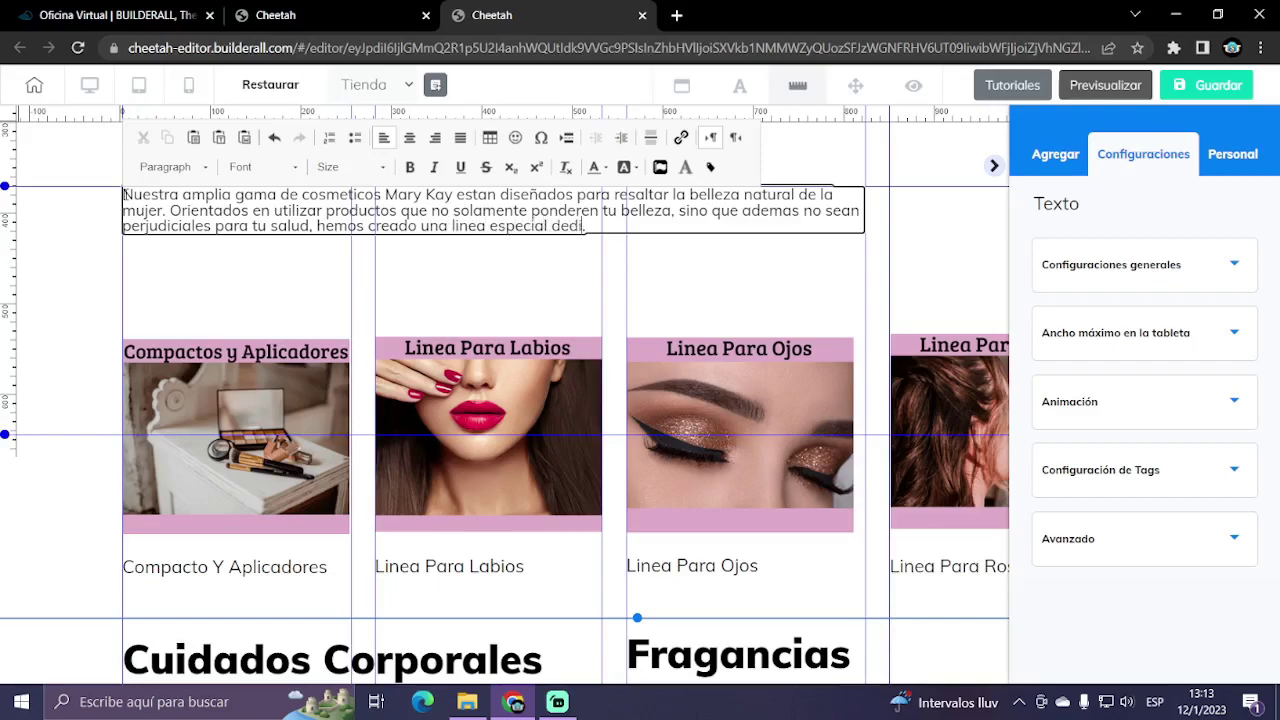
{"action": "type", "text": " cada sector"}
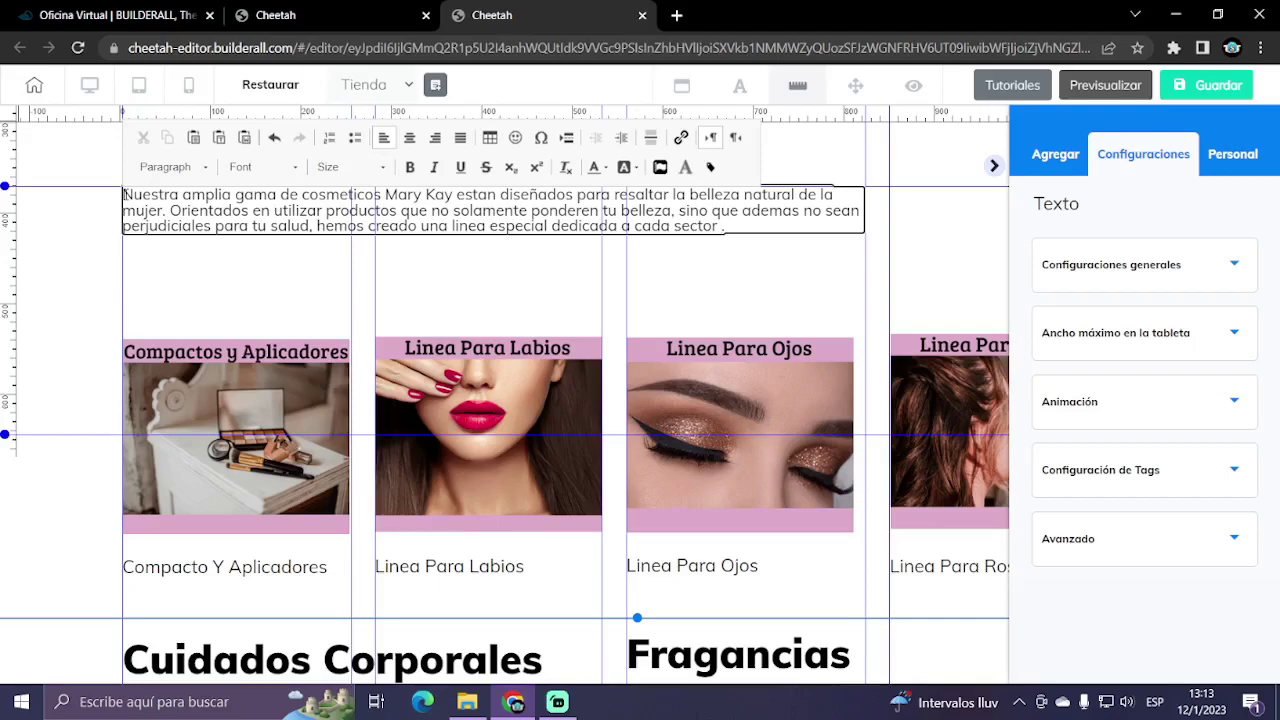
{"action": "type", "text": "del toostro"}
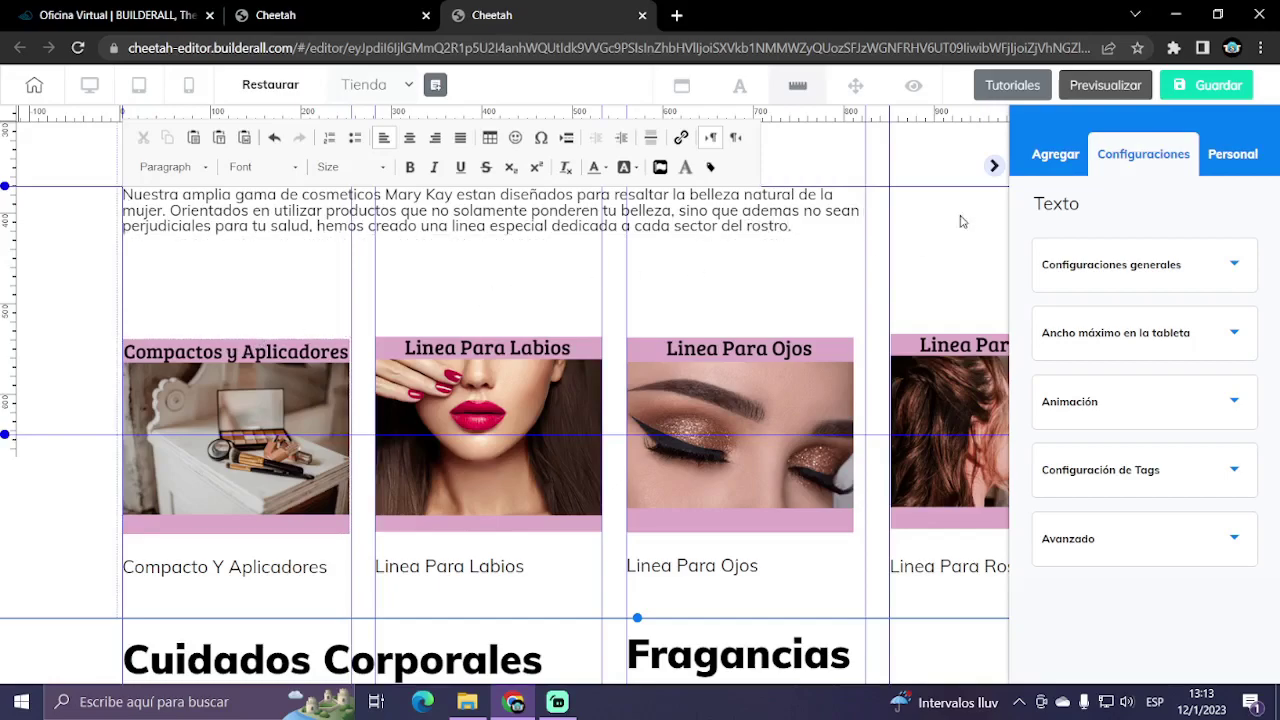
- Collapse the settings sidebar and nudge the Linea Para Rostro image down, level with the Linea Para Ojos image
{"action": "left_click", "coordinate": [995, 168]}
{"action": "left_click", "coordinate": [995, 168]}
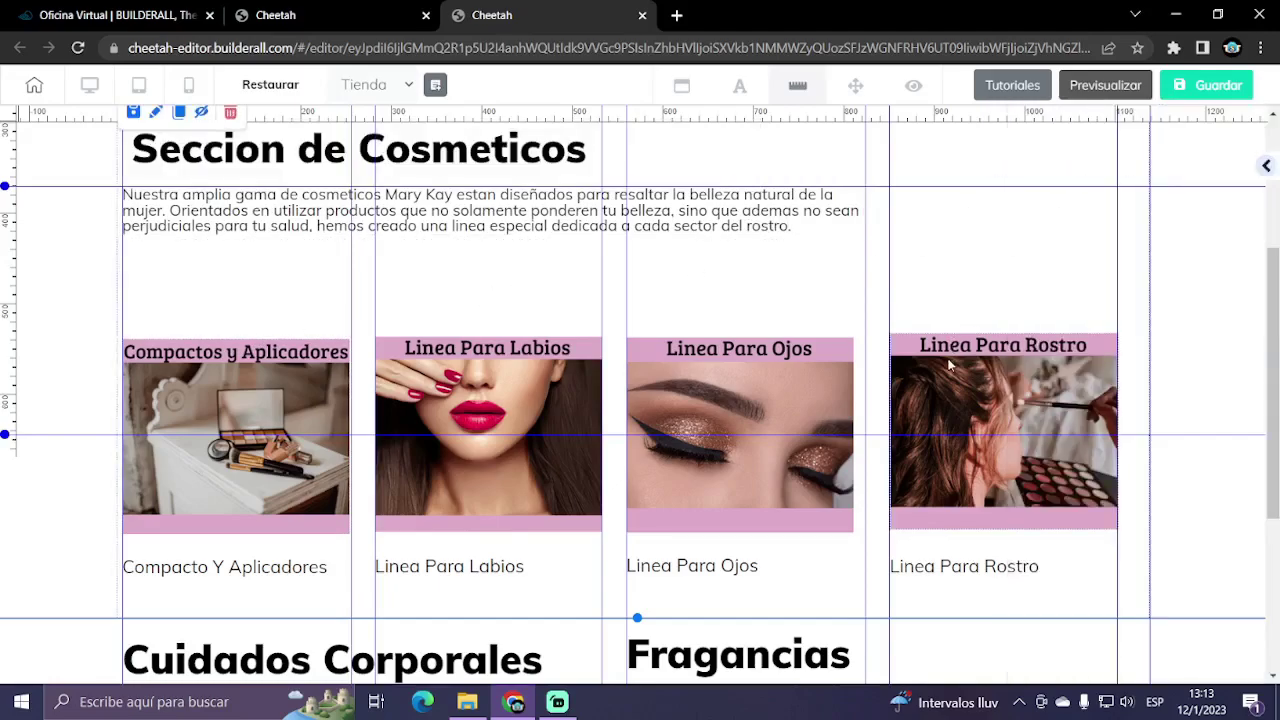
{"action": "left_click_drag", "start_coordinate": [948, 362], "coordinate": [714, 277]}
{"action": "left_click", "coordinate": [714, 228]}
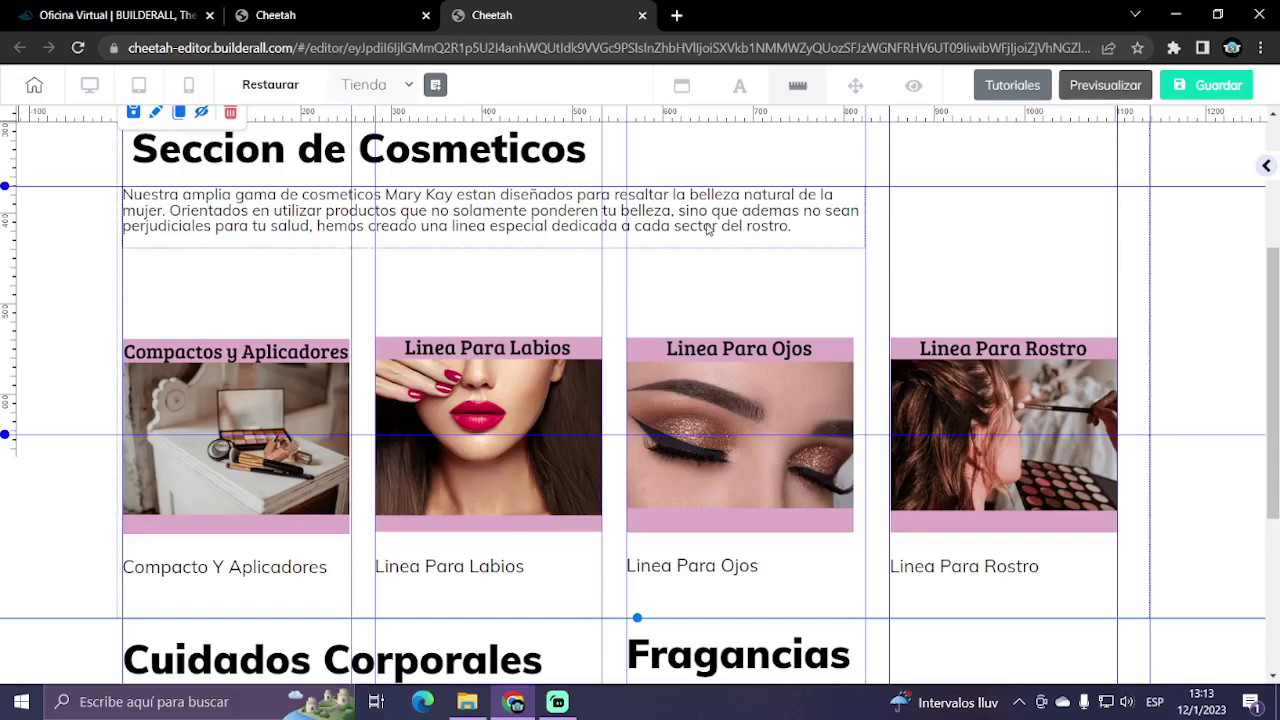
- Justify the whole cosmetics description paragraph and set its font size to 20
{"action": "double_click", "coordinate": [790, 226]}
{"action": "left_click_drag", "start_coordinate": [792, 226], "coordinate": [116, 200]}
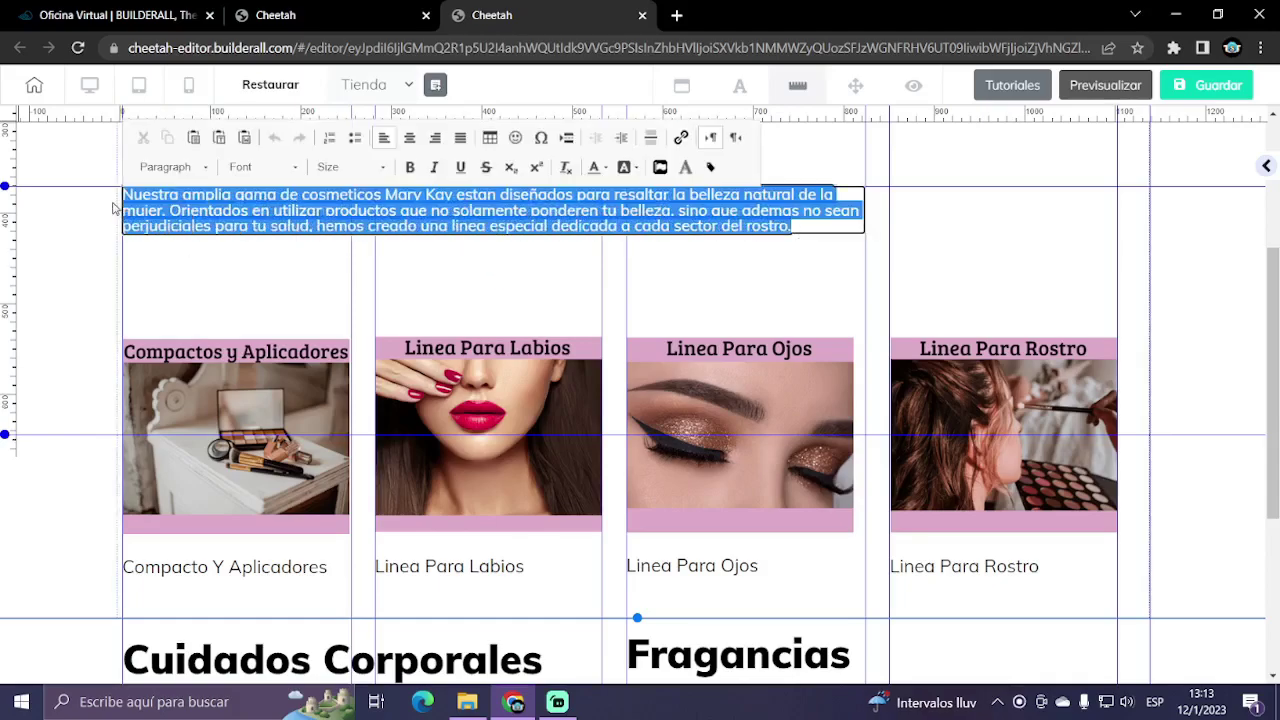
{"action": "left_click", "coordinate": [460, 137]}
{"action": "left_click", "coordinate": [362, 168]}
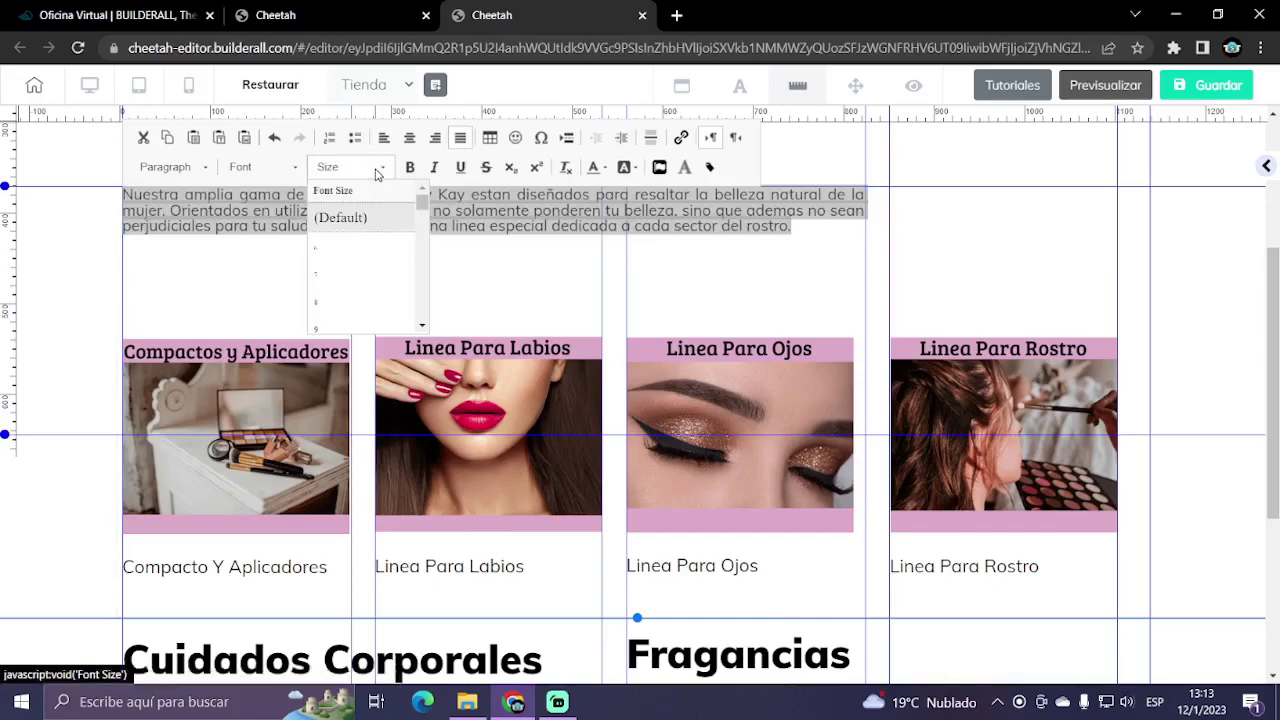
{"action": "scroll", "coordinate": [353, 271], "scroll_direction": "down", "scroll_amount": 3}
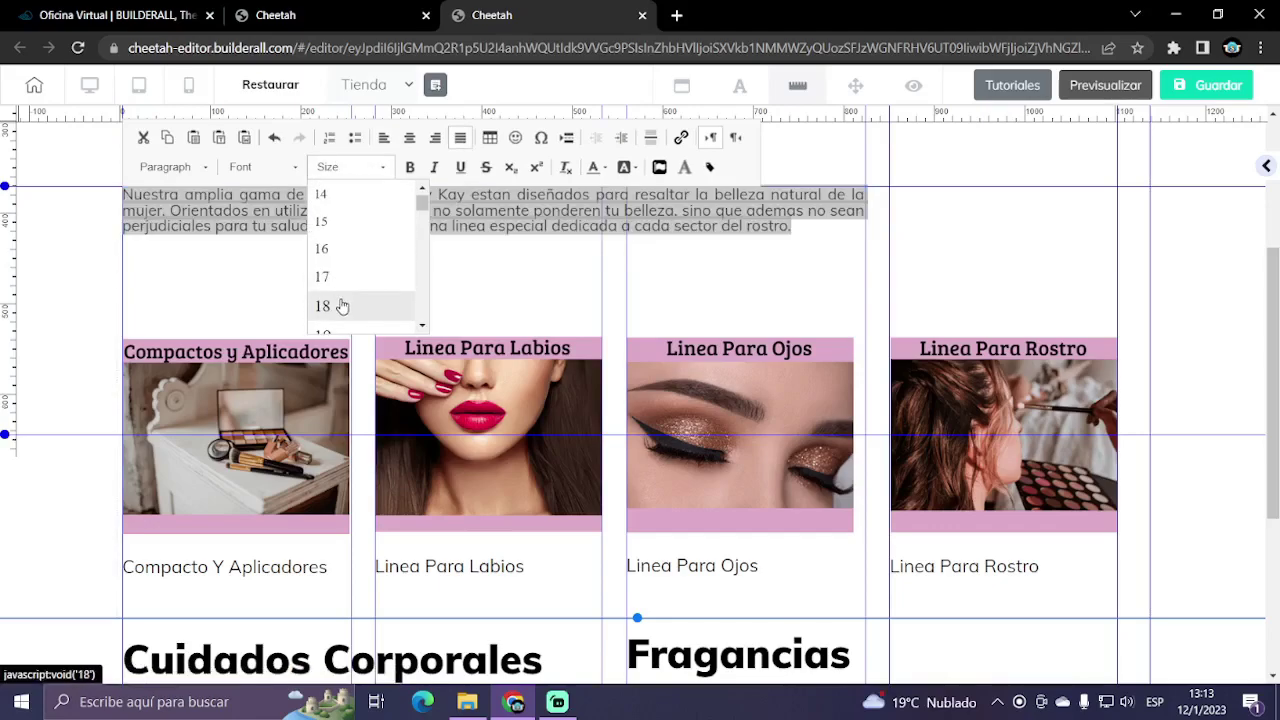
{"action": "left_click", "coordinate": [343, 306]}
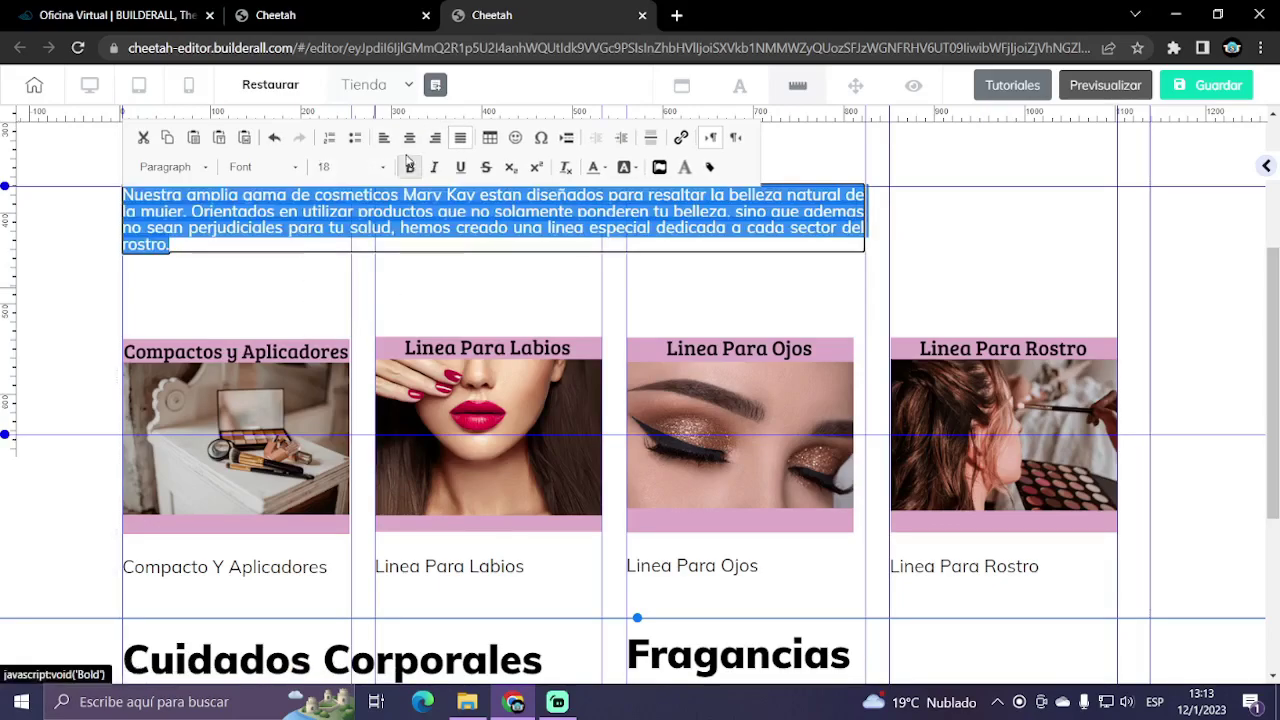
{"action": "left_click", "coordinate": [384, 168]}
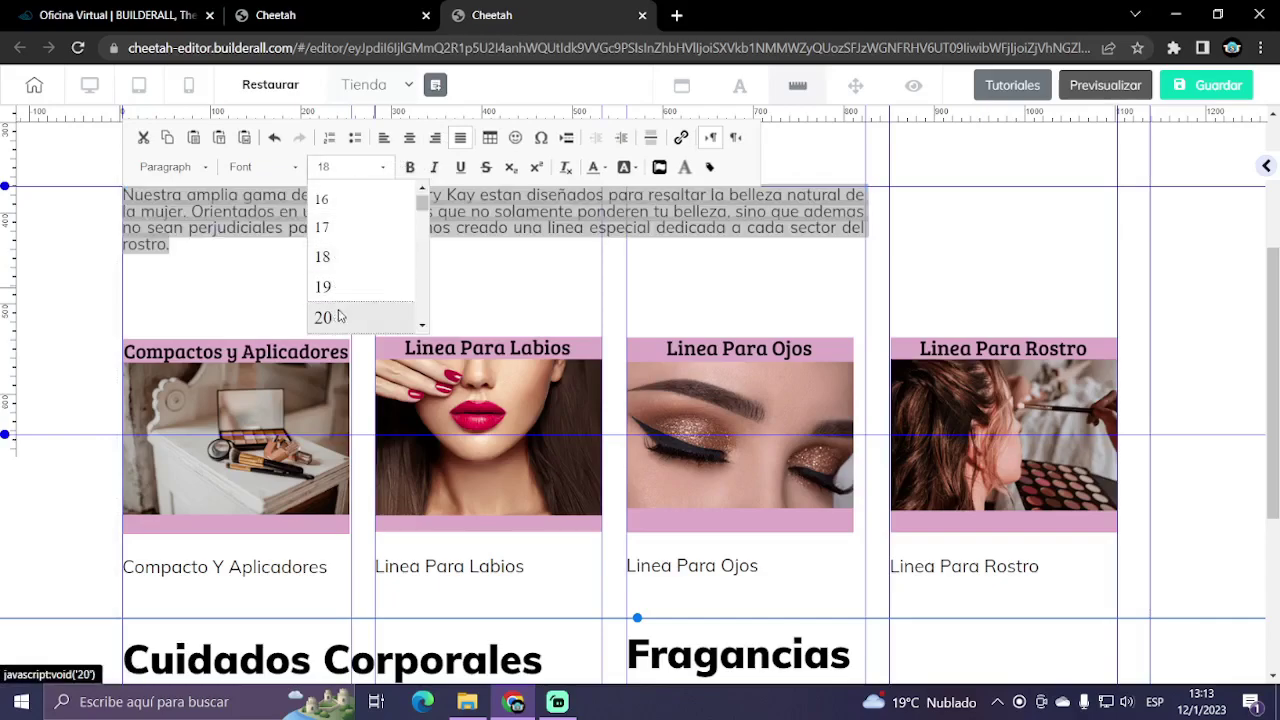
{"action": "left_click", "coordinate": [337, 314]}
{"action": "left_click", "coordinate": [532, 309]}
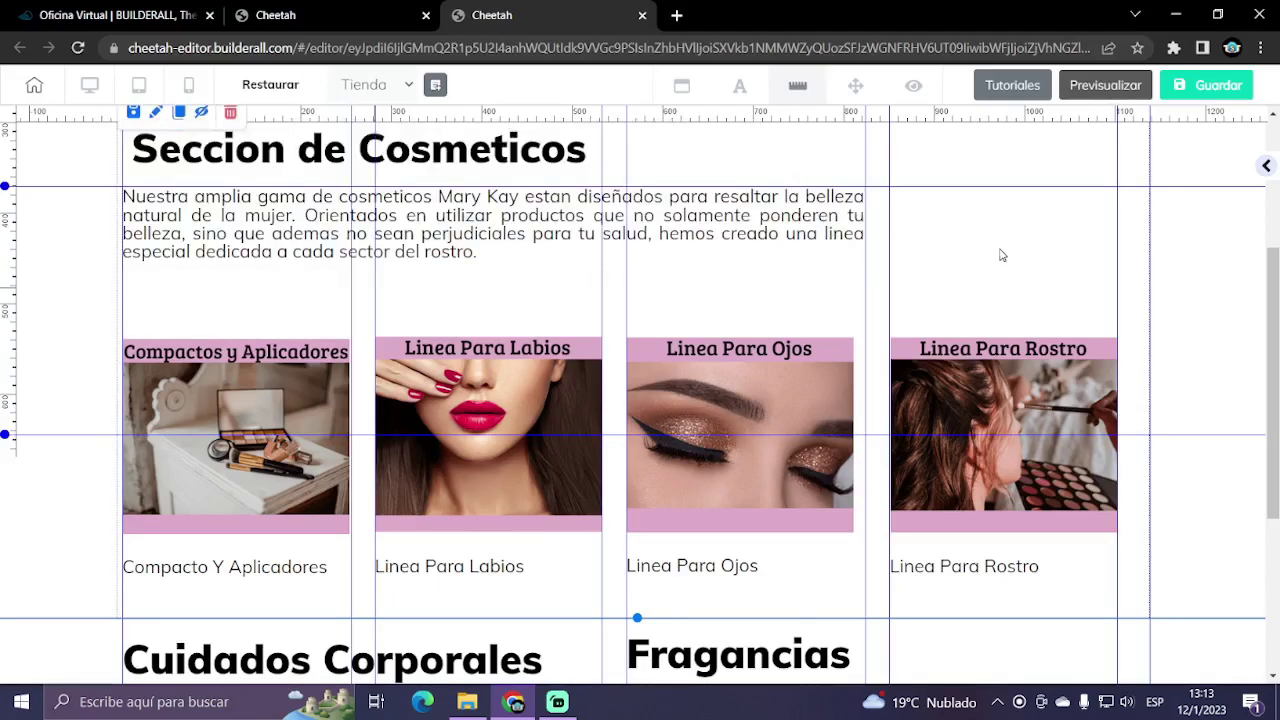
- Move the cosmetics description down so it sits midway between the Seccion de Cosmeticos heading and the images
{"action": "left_click_drag", "start_coordinate": [650, 218], "coordinate": [656, 243]}
{"action": "left_click", "coordinate": [932, 243]}
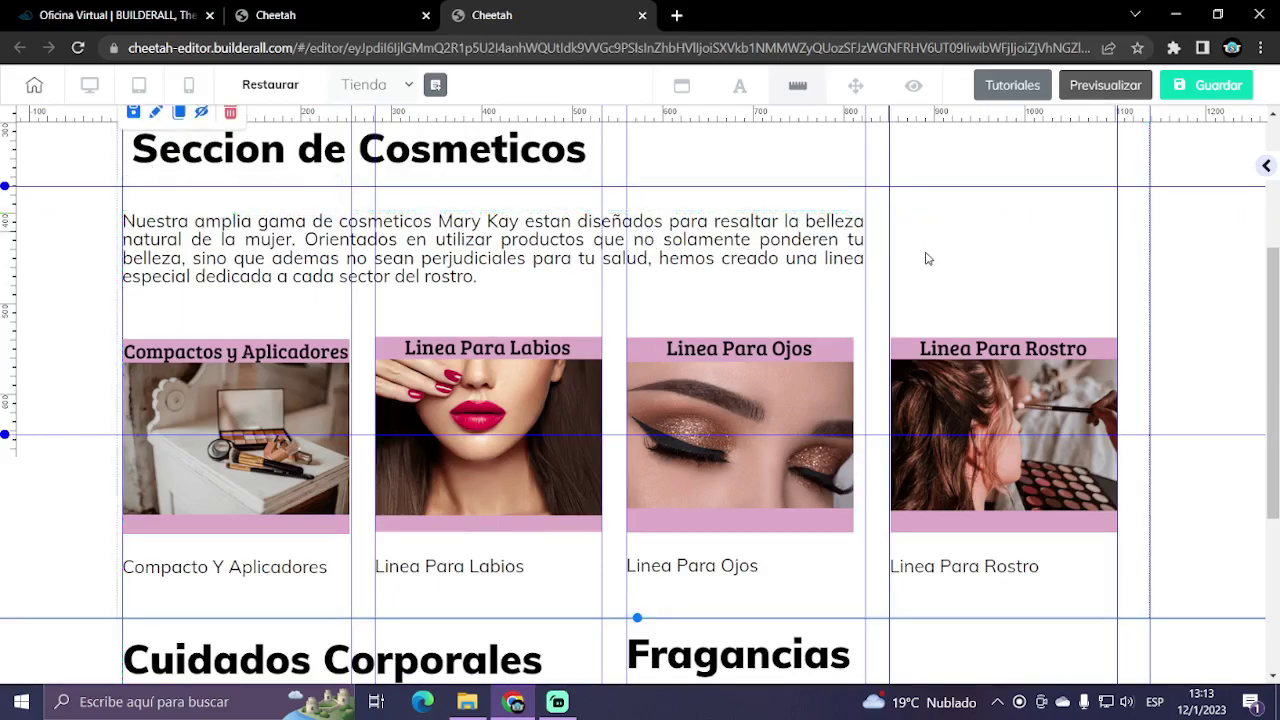
- Nudge the Fragancias heading down so it lines up with the Cuidados Corporales heading
{"action": "scroll", "coordinate": [925, 260], "scroll_direction": "down", "scroll_amount": 3}
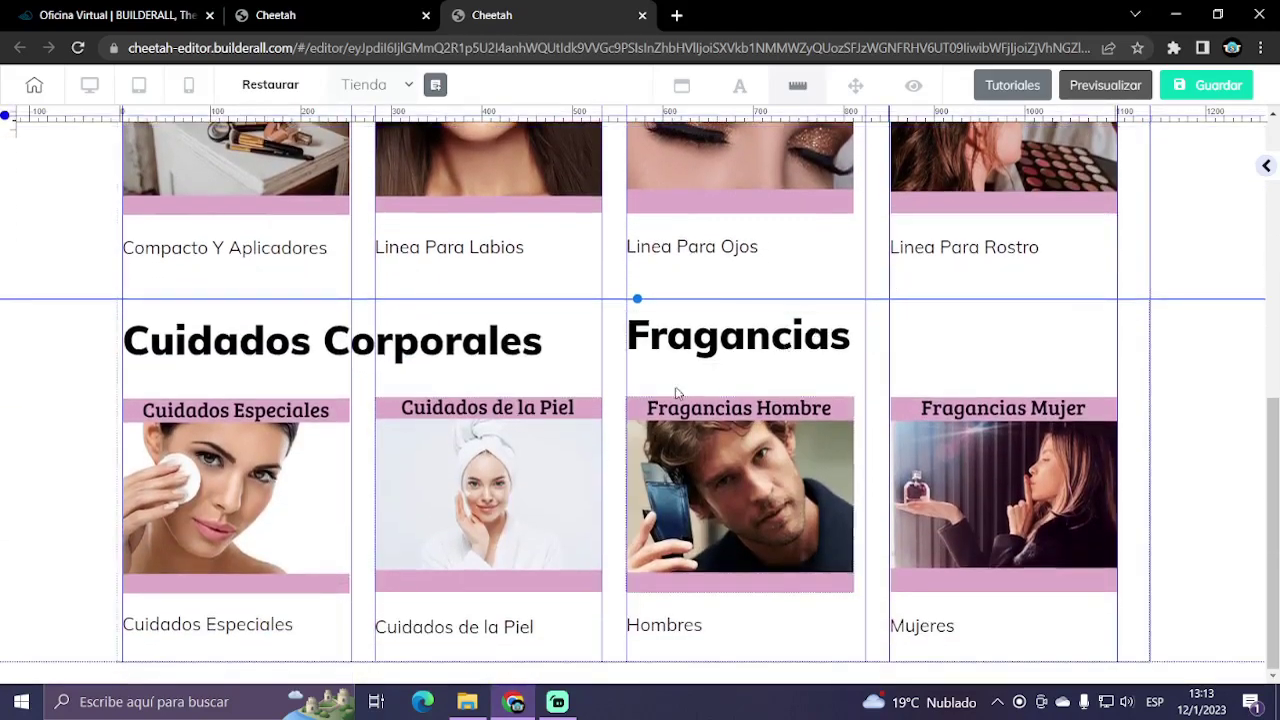
{"action": "left_click_drag", "start_coordinate": [745, 352], "coordinate": [742, 349]}
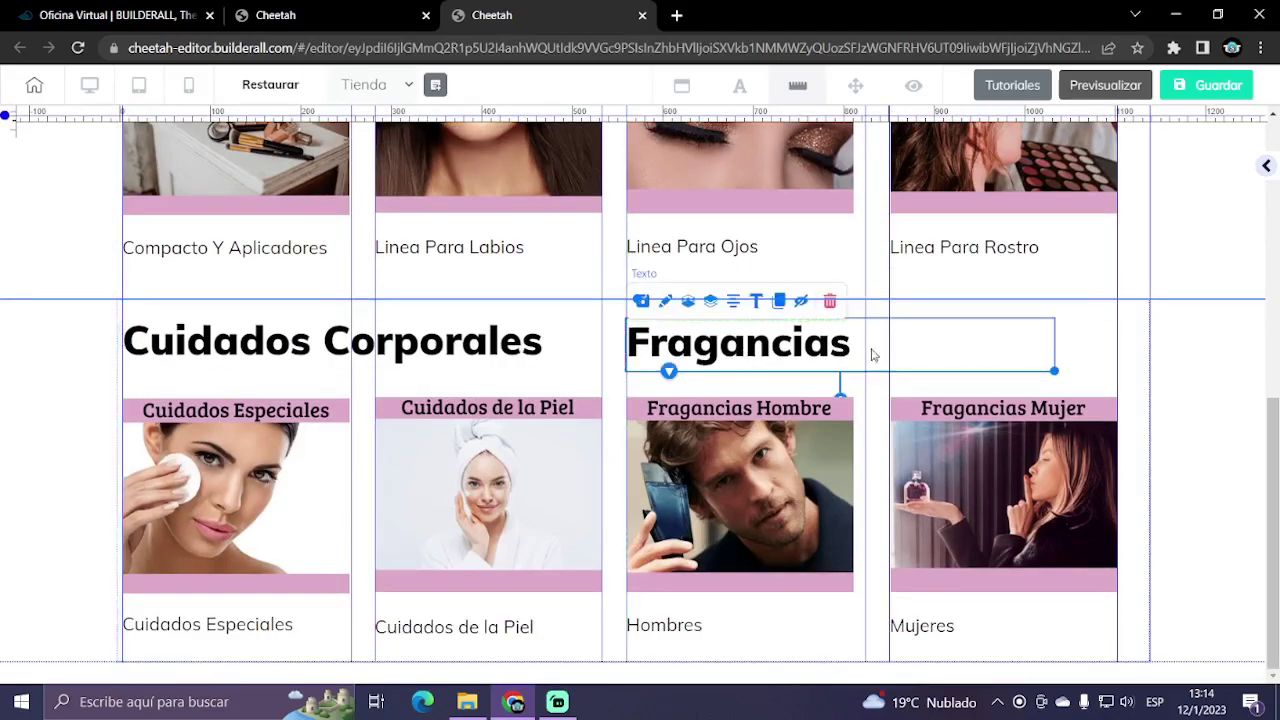
{"action": "left_click", "coordinate": [934, 329]}
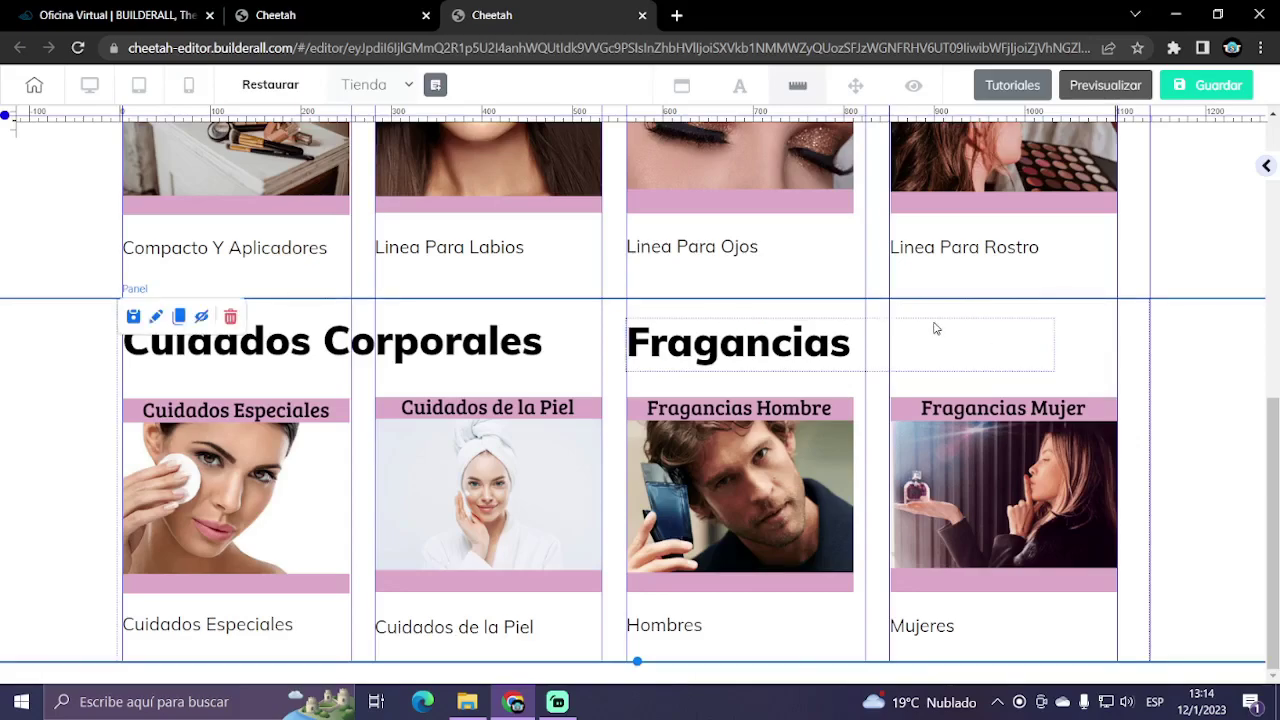
- Add a vertical line element and place it between the Cuidados de la Piel and Fragancias Hombre images
{"action": "left_click", "coordinate": [1266, 168]}
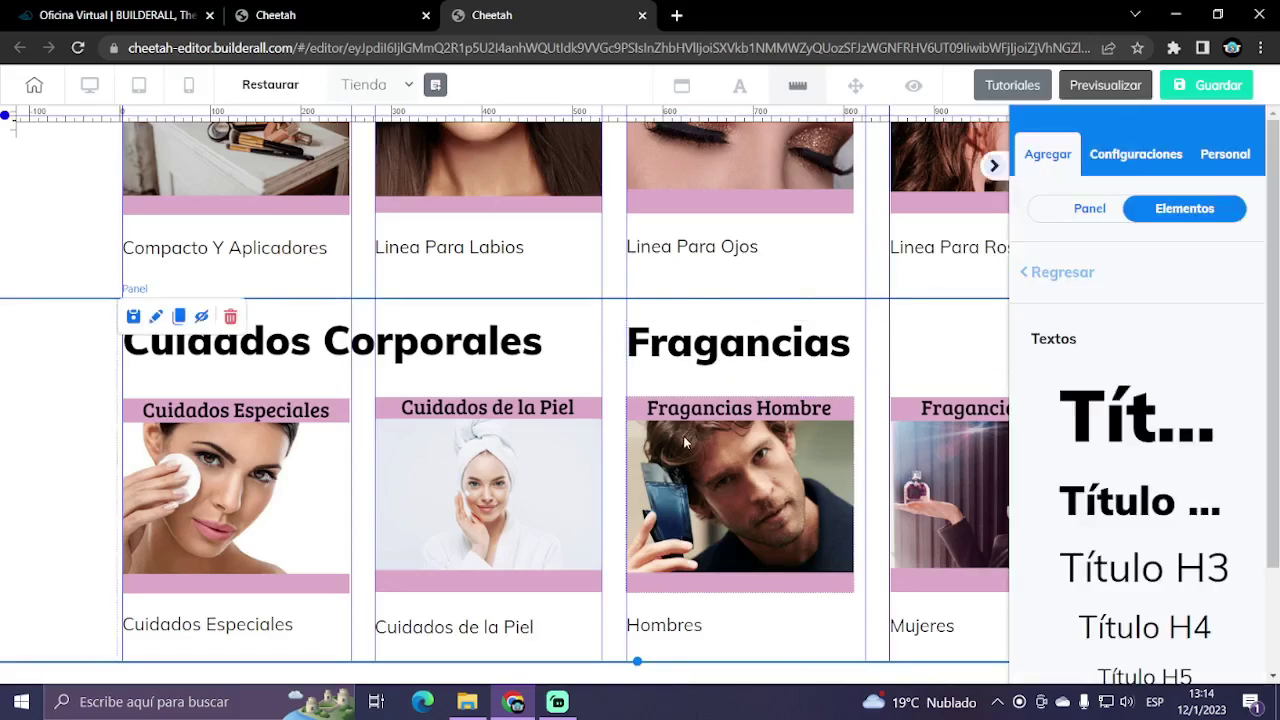
{"action": "left_click", "coordinate": [1063, 274]}
{"action": "scroll", "coordinate": [1146, 426], "scroll_direction": "down", "scroll_amount": 8}
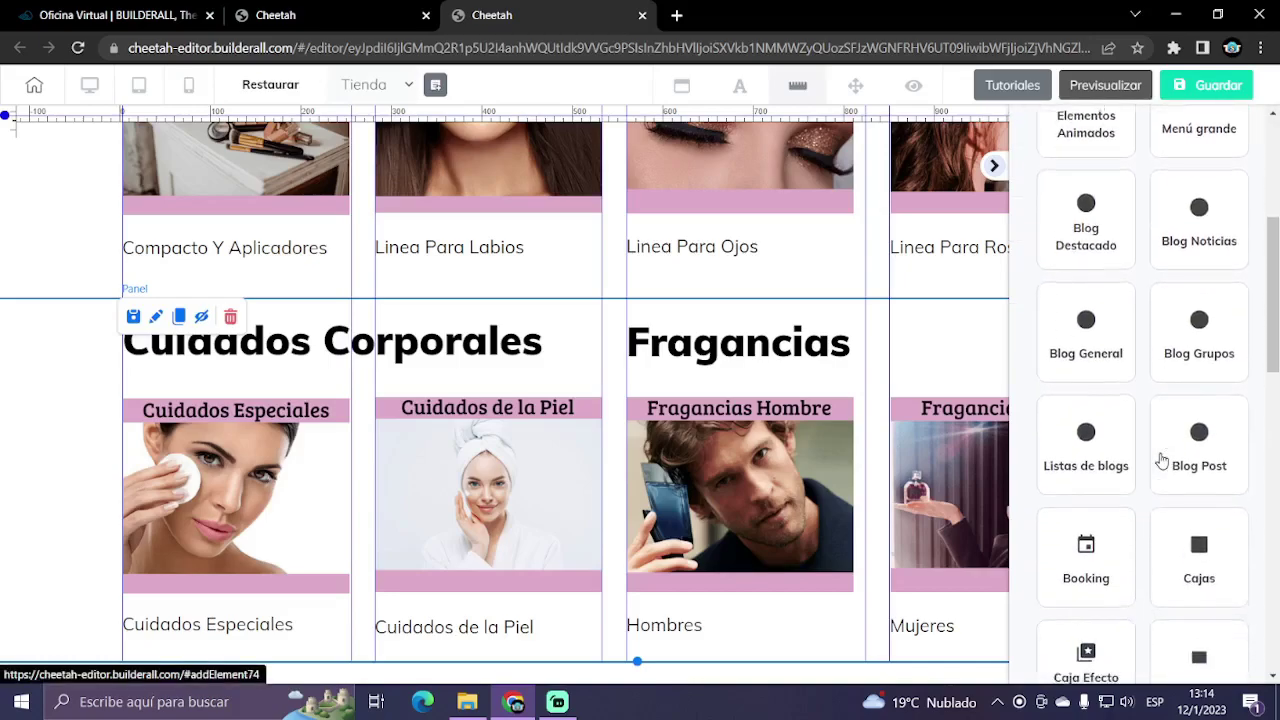
{"action": "scroll", "coordinate": [1162, 460], "scroll_direction": "down", "scroll_amount": 2}
{"action": "left_click", "coordinate": [1204, 568]}
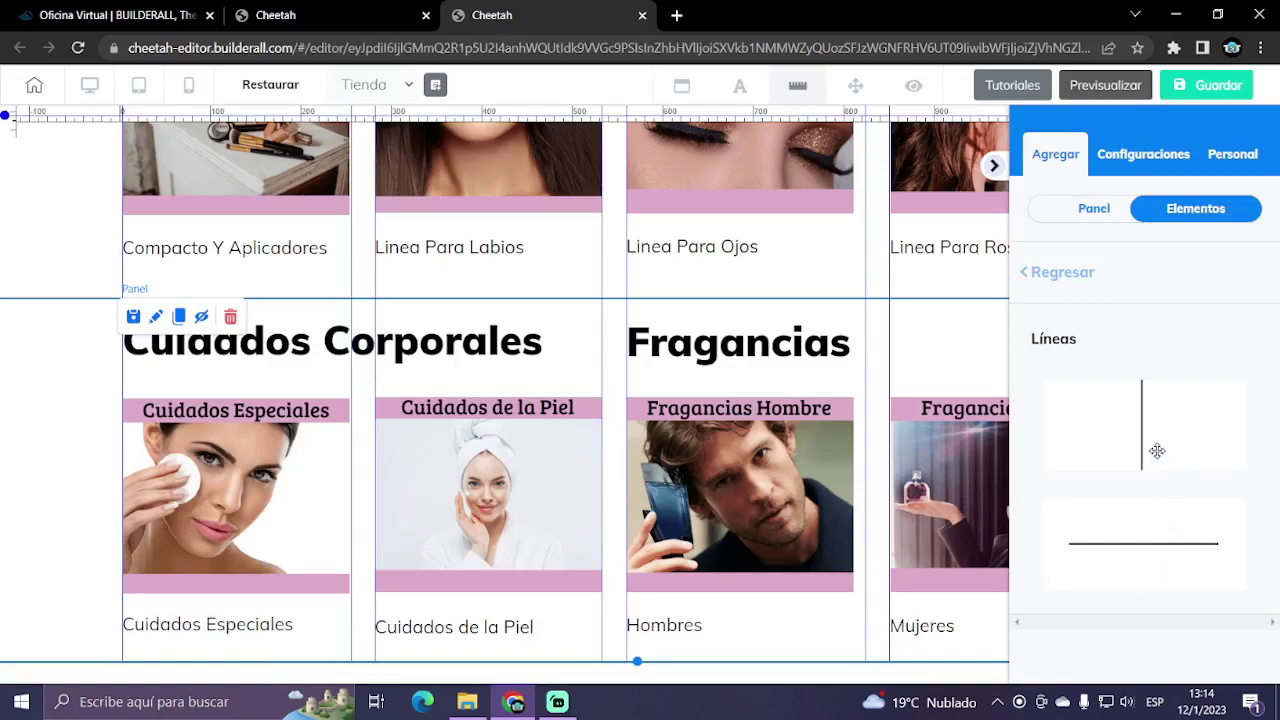
{"action": "left_click_drag", "start_coordinate": [1157, 451], "coordinate": [615, 450]}
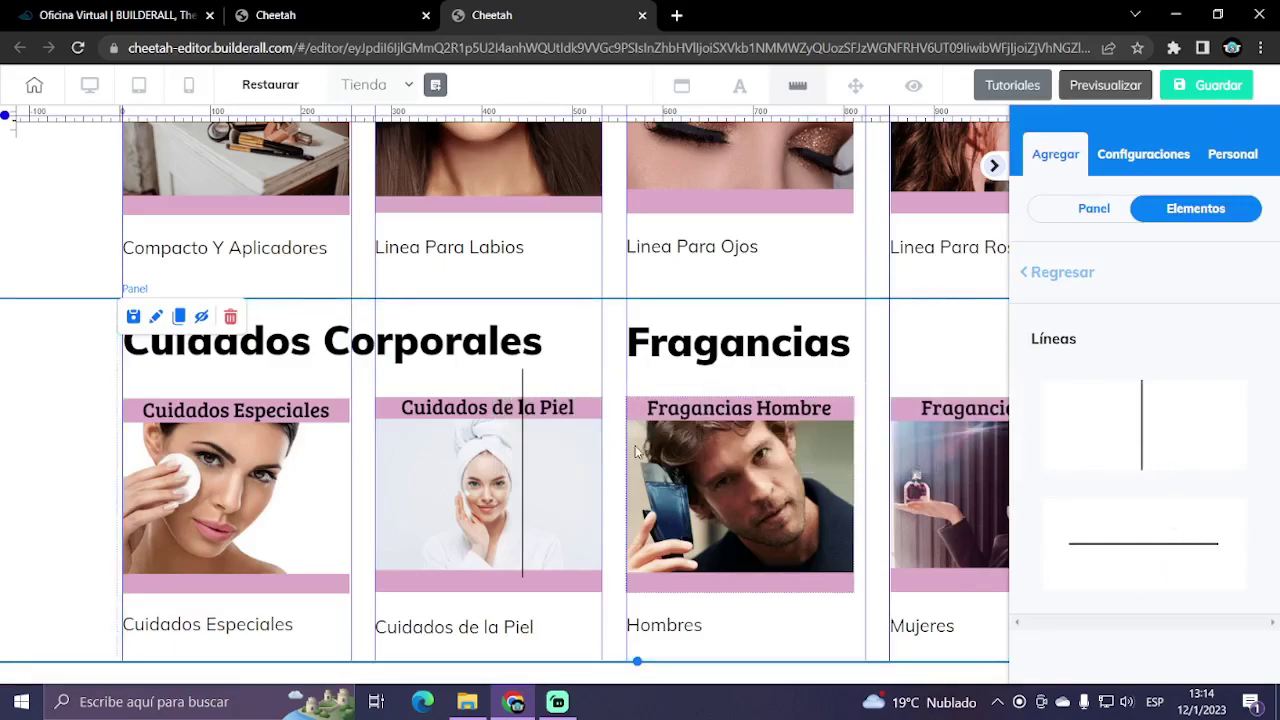
{"action": "left_click_drag", "start_coordinate": [541, 369], "coordinate": [604, 372]}
- Move the vertical line up and lengthen it to run from above the headings down to the panel's lower edge
{"action": "left_click", "coordinate": [626, 560]}
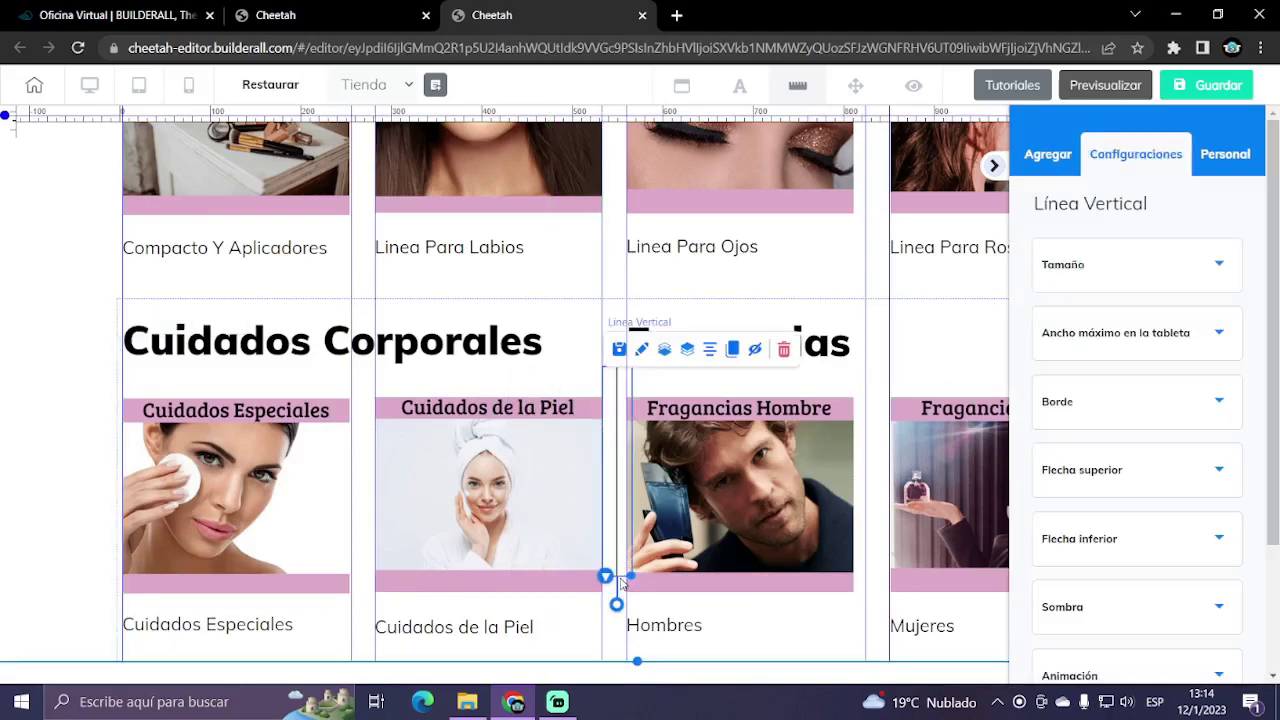
{"action": "left_click_drag", "start_coordinate": [631, 577], "coordinate": [625, 661]}
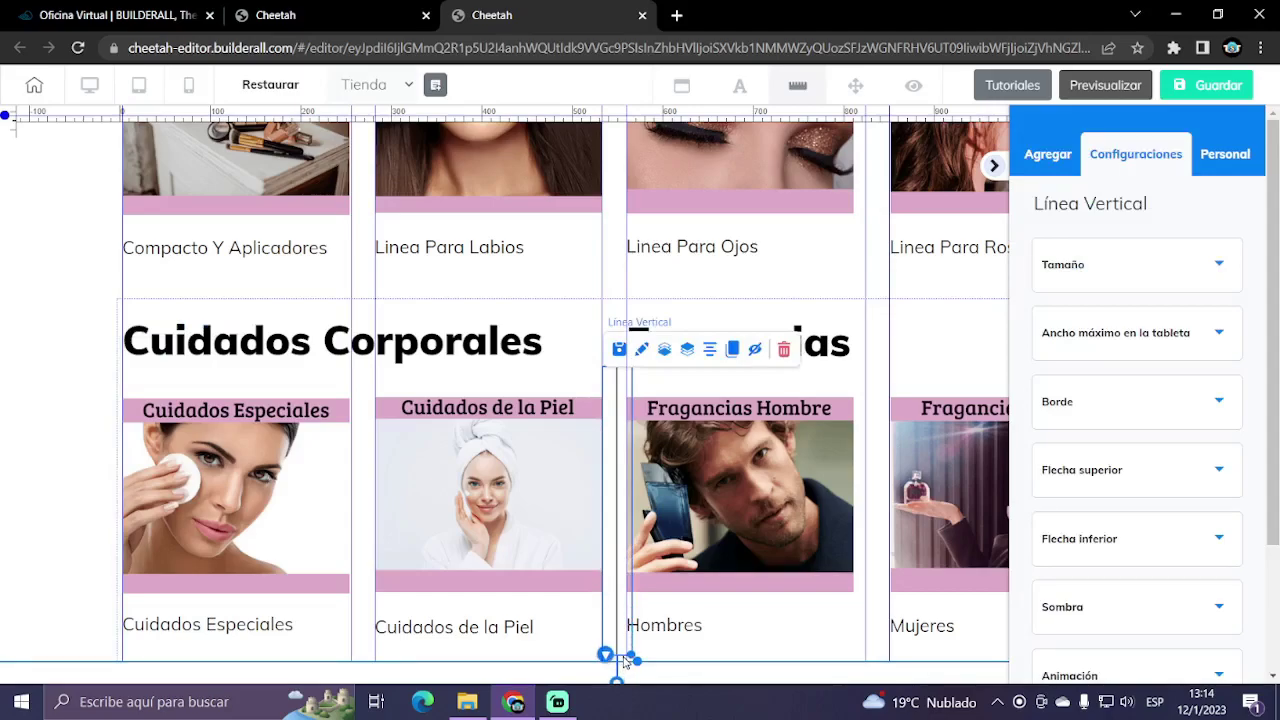
{"action": "left_click_drag", "start_coordinate": [616, 557], "coordinate": [620, 497]}
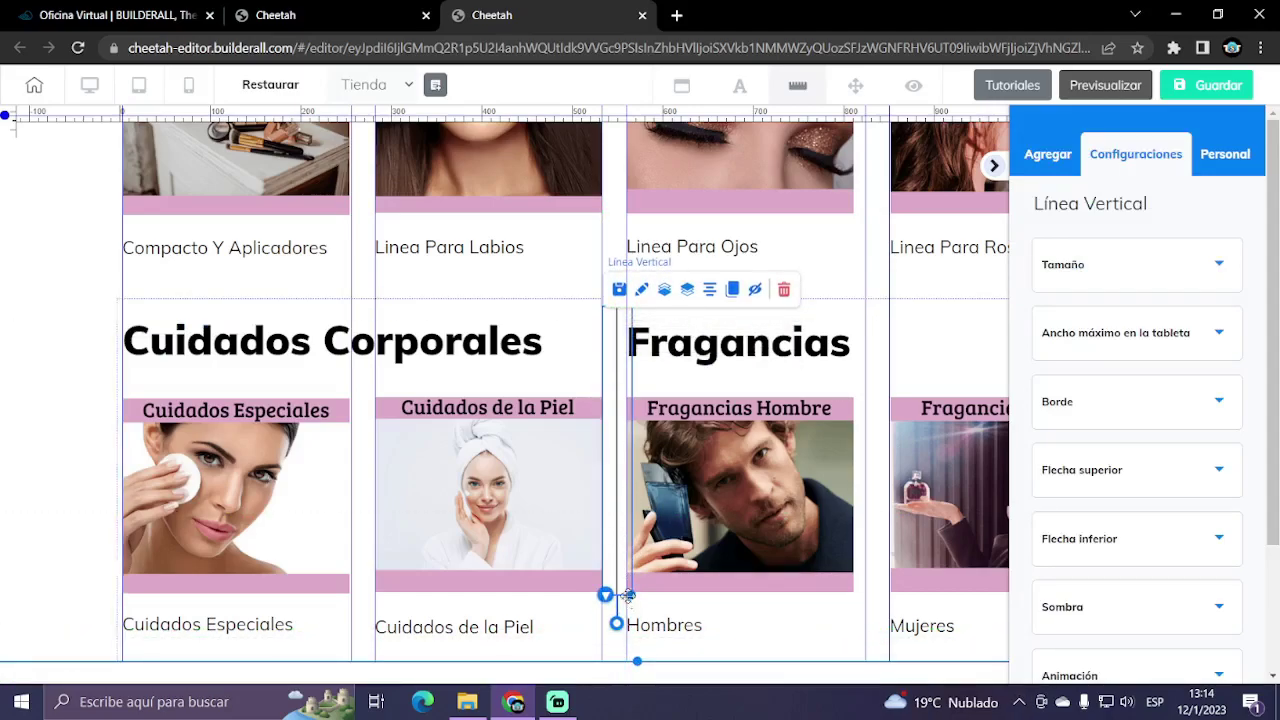
{"action": "left_click_drag", "start_coordinate": [631, 594], "coordinate": [619, 666]}
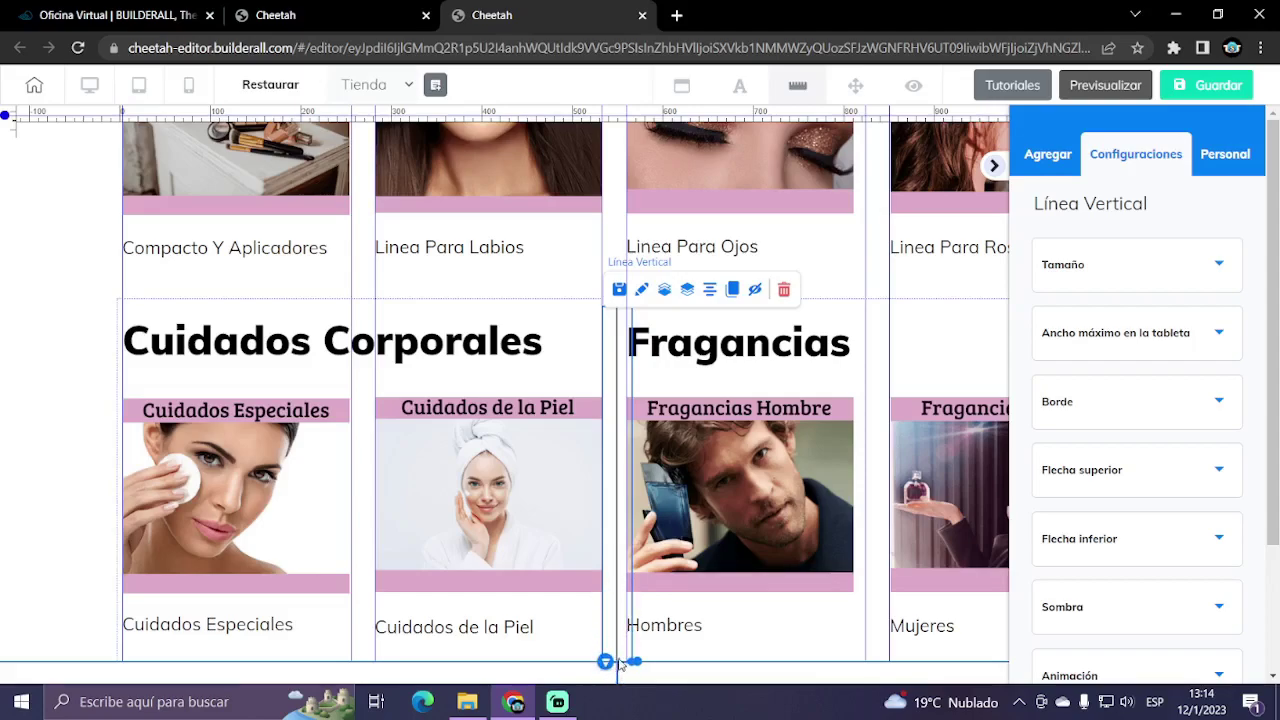
{"action": "left_click", "coordinate": [900, 360]}
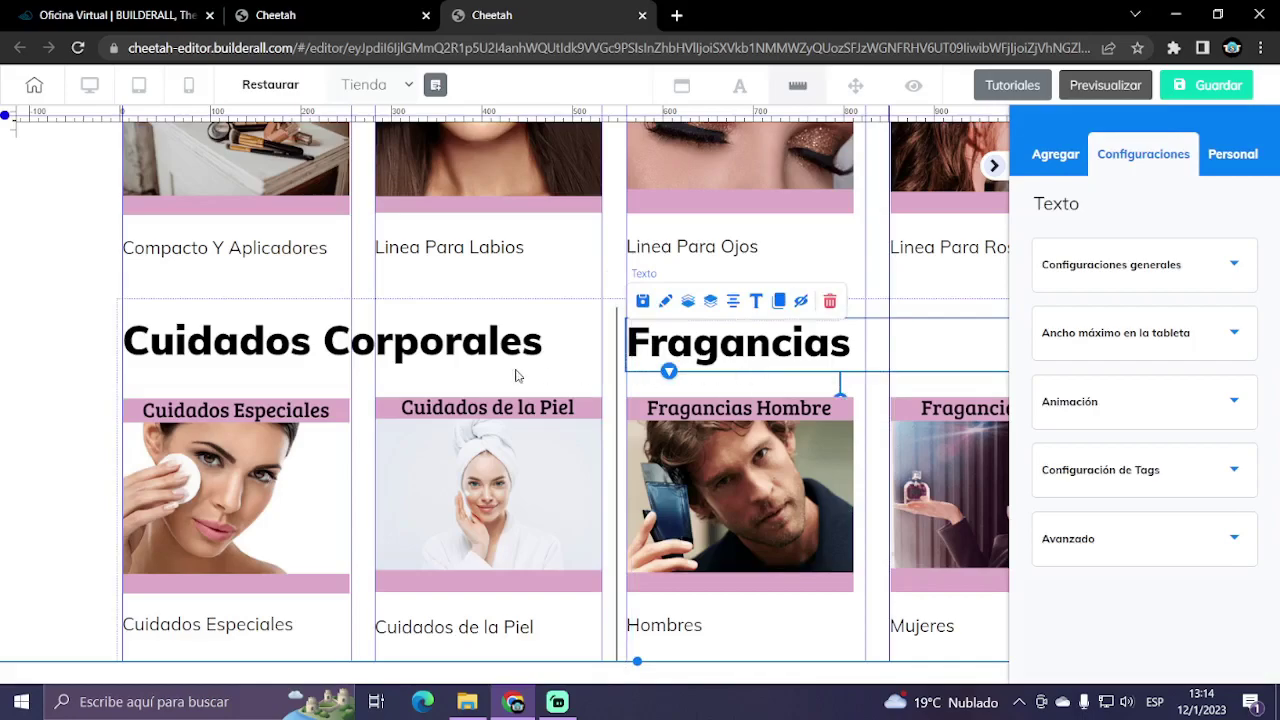
{"action": "left_click", "coordinate": [545, 387]}
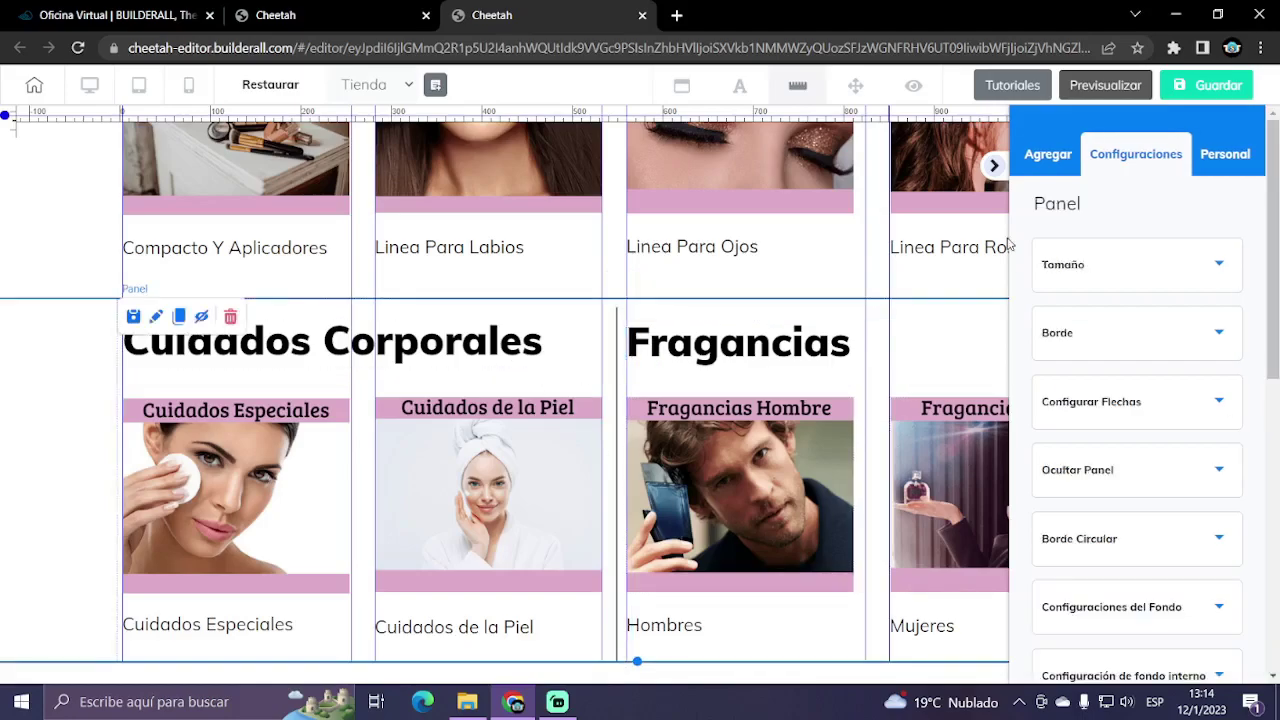
- Collapse the settings sidebar and shift the Fragancias Hombre image and Fragancias heading right, clear of the divider line
{"action": "left_click", "coordinate": [993, 168]}
{"action": "left_click_drag", "start_coordinate": [816, 482], "coordinate": [790, 457]}
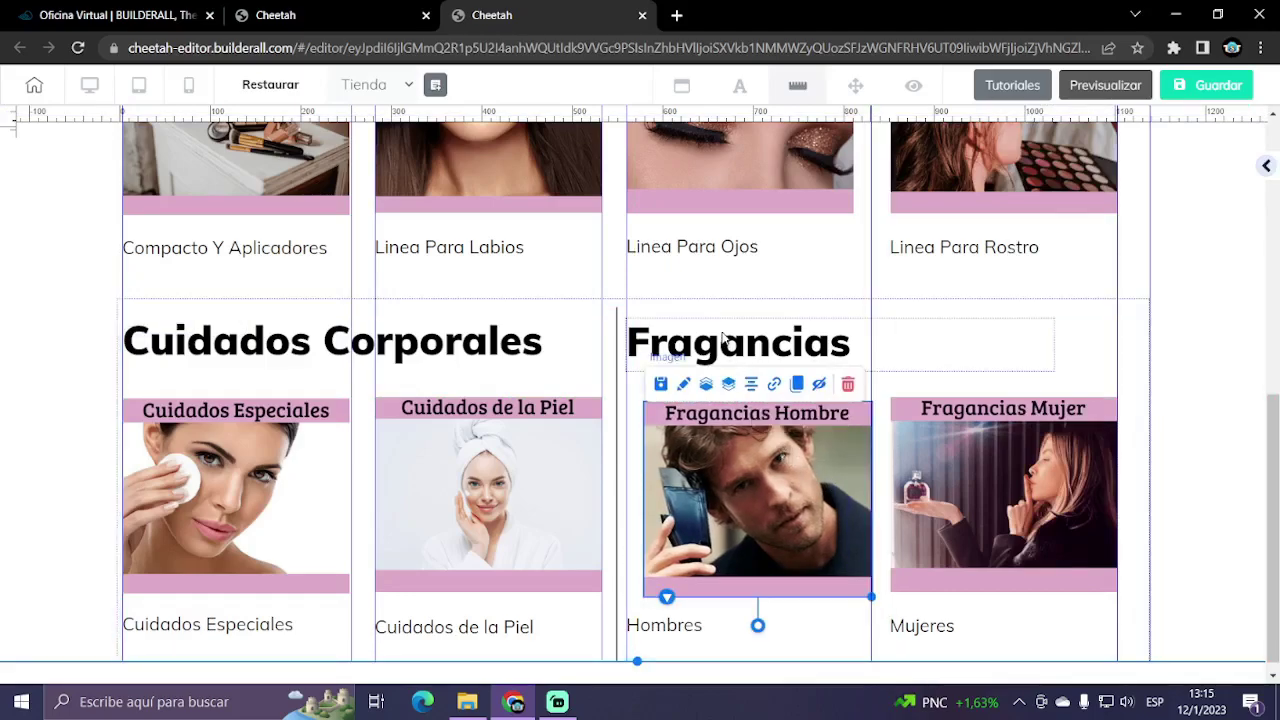
{"action": "left_click_drag", "start_coordinate": [724, 338], "coordinate": [741, 331]}
{"action": "left_click", "coordinate": [1186, 438]}
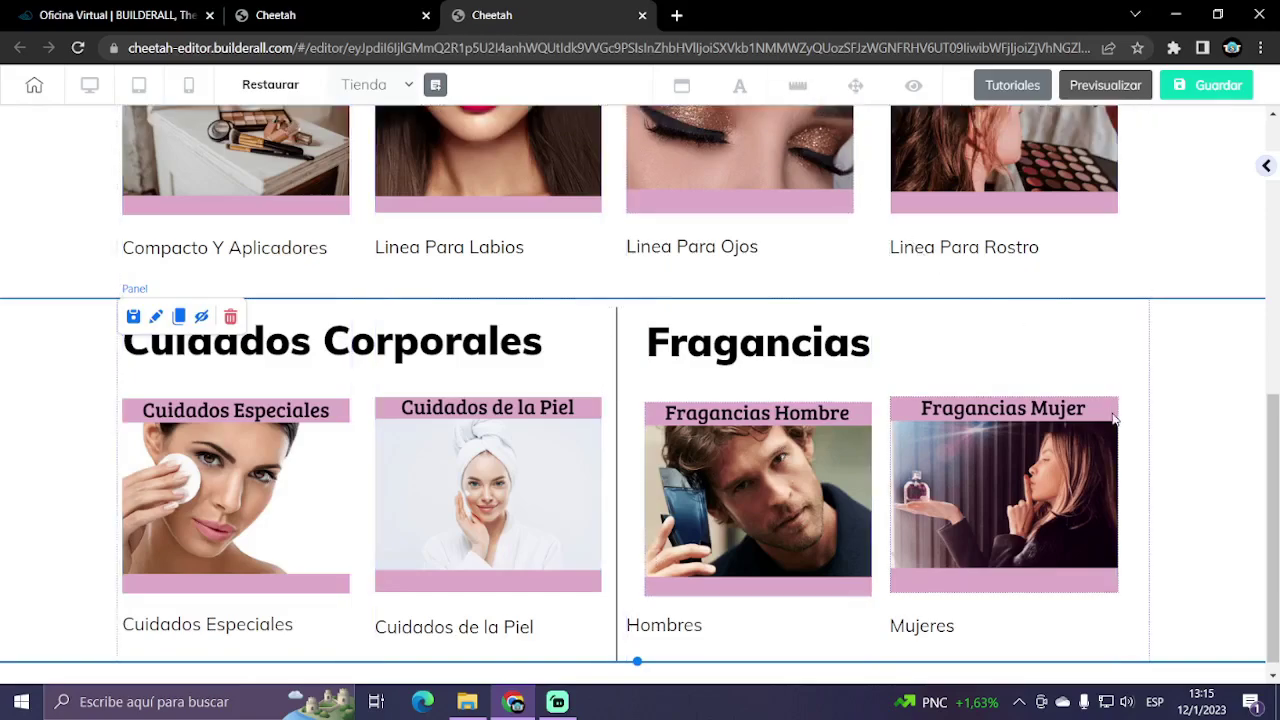
- Level the Fragancias Hombre image with the Fragancias Mujer image and nudge the divider line slightly right between the two sections
{"action": "left_click_drag", "start_coordinate": [814, 477], "coordinate": [813, 472]}
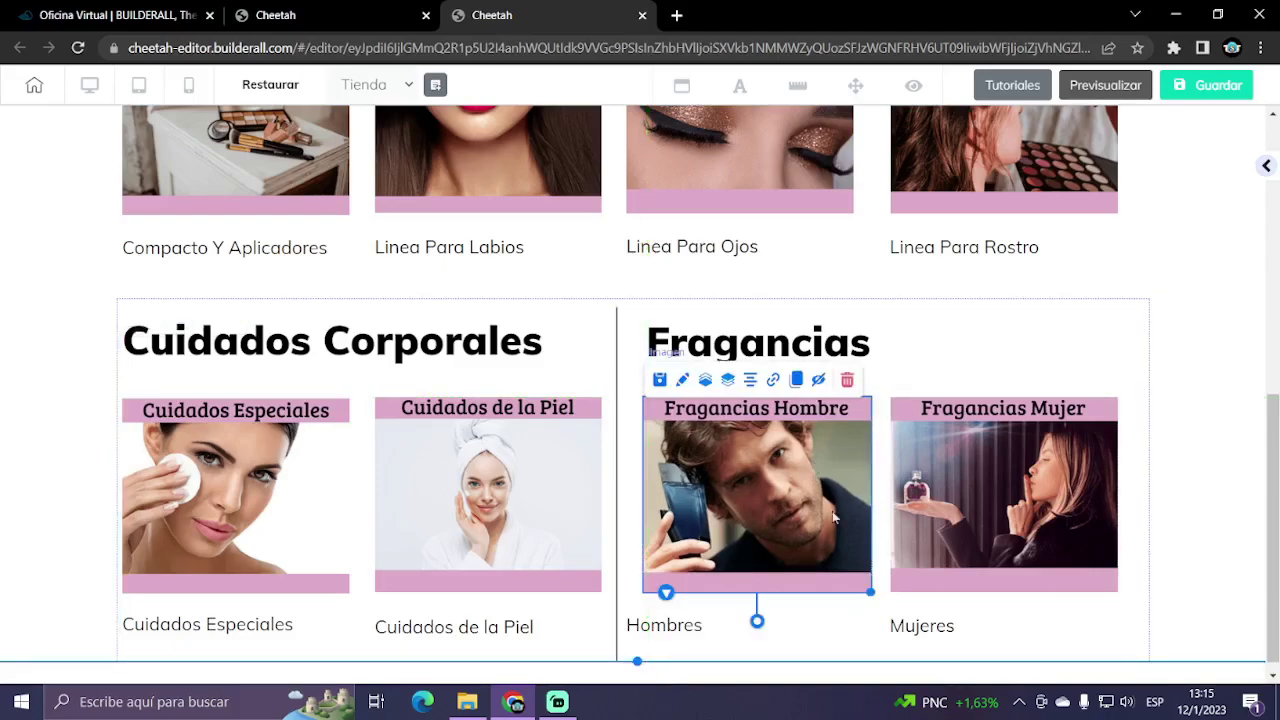
{"action": "left_click_drag", "start_coordinate": [981, 499], "coordinate": [980, 497]}
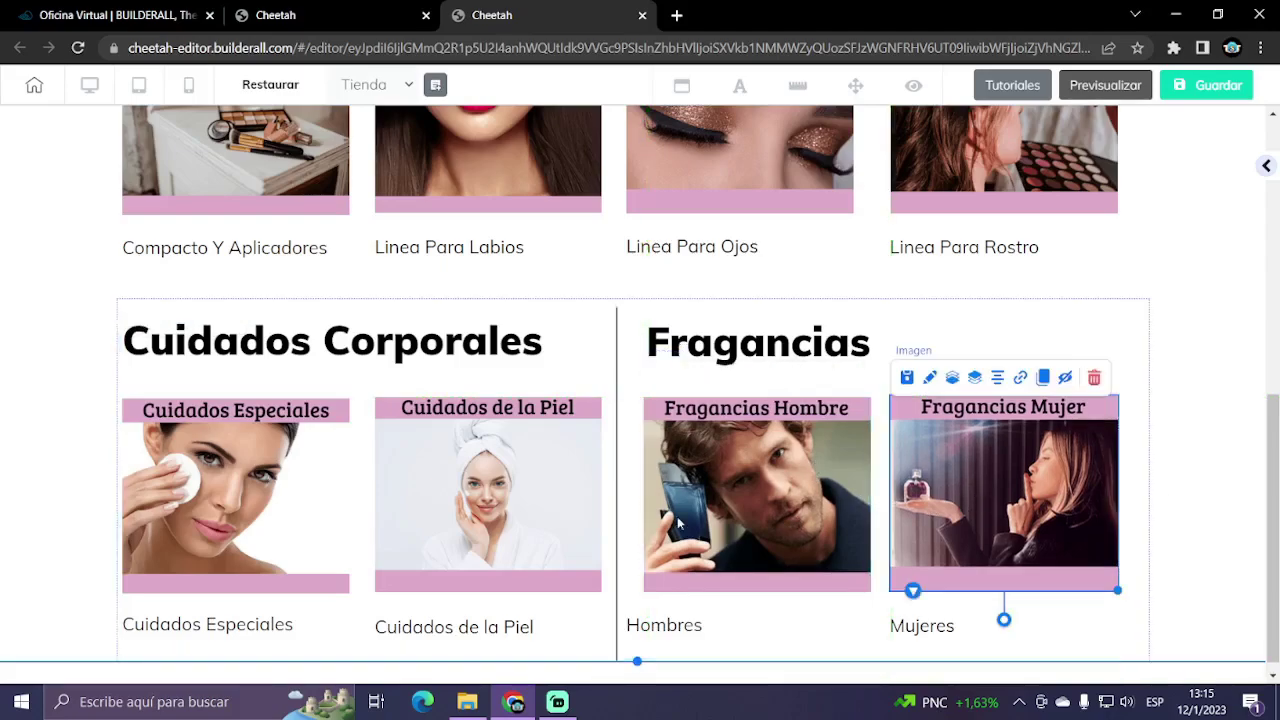
{"action": "left_click_drag", "start_coordinate": [617, 357], "coordinate": [622, 357]}
{"action": "left_click", "coordinate": [1206, 503]}
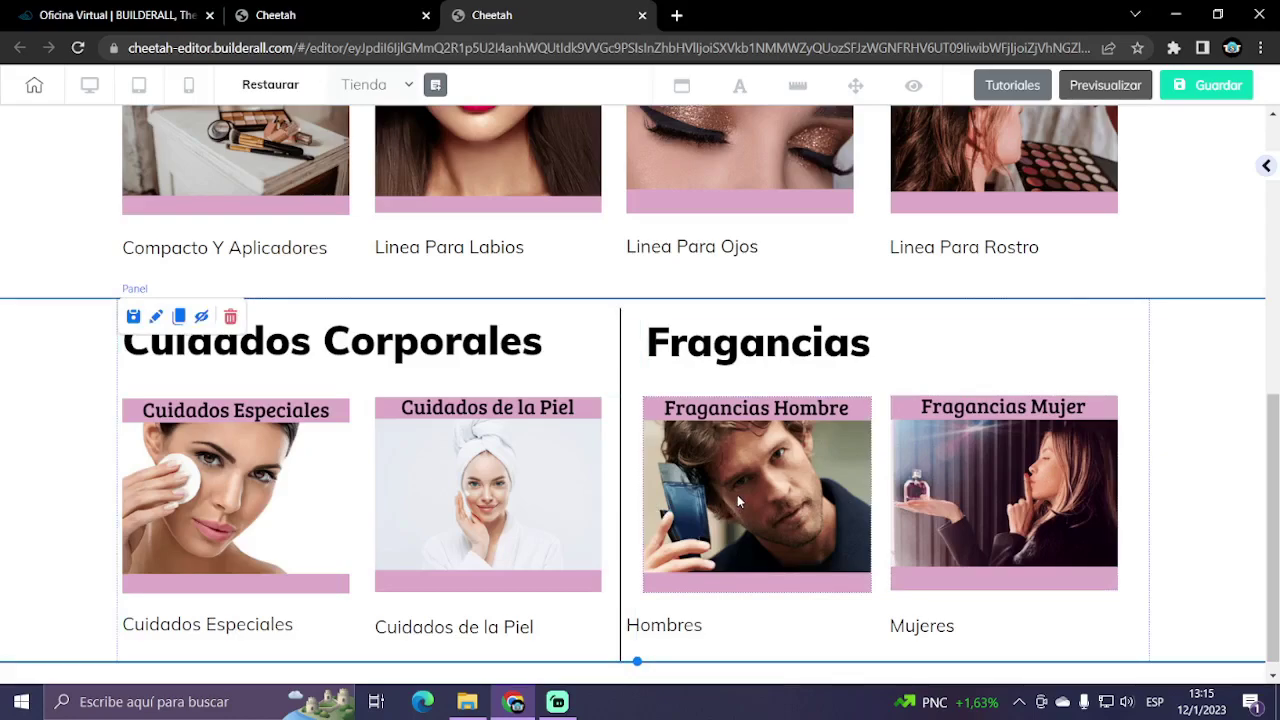
{"action": "left_click_drag", "start_coordinate": [737, 494], "coordinate": [740, 494]}
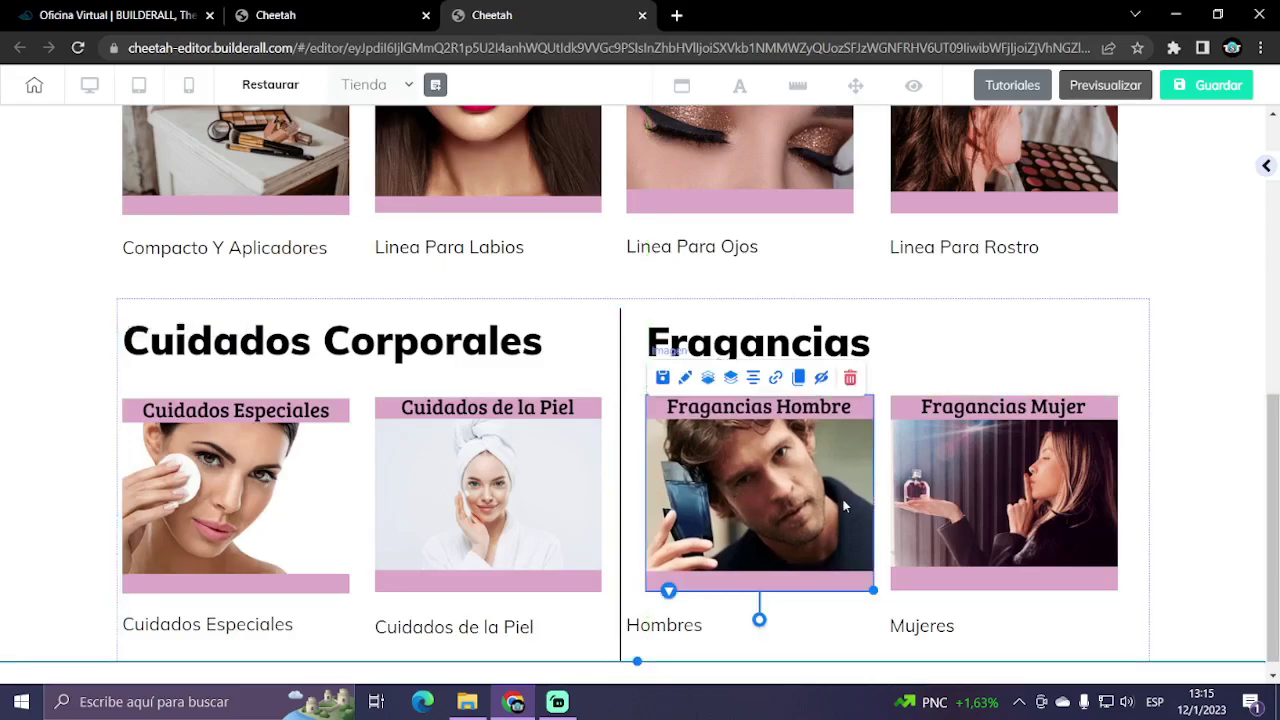
{"action": "left_click", "coordinate": [992, 510]}
{"action": "left_click", "coordinate": [1186, 484]}
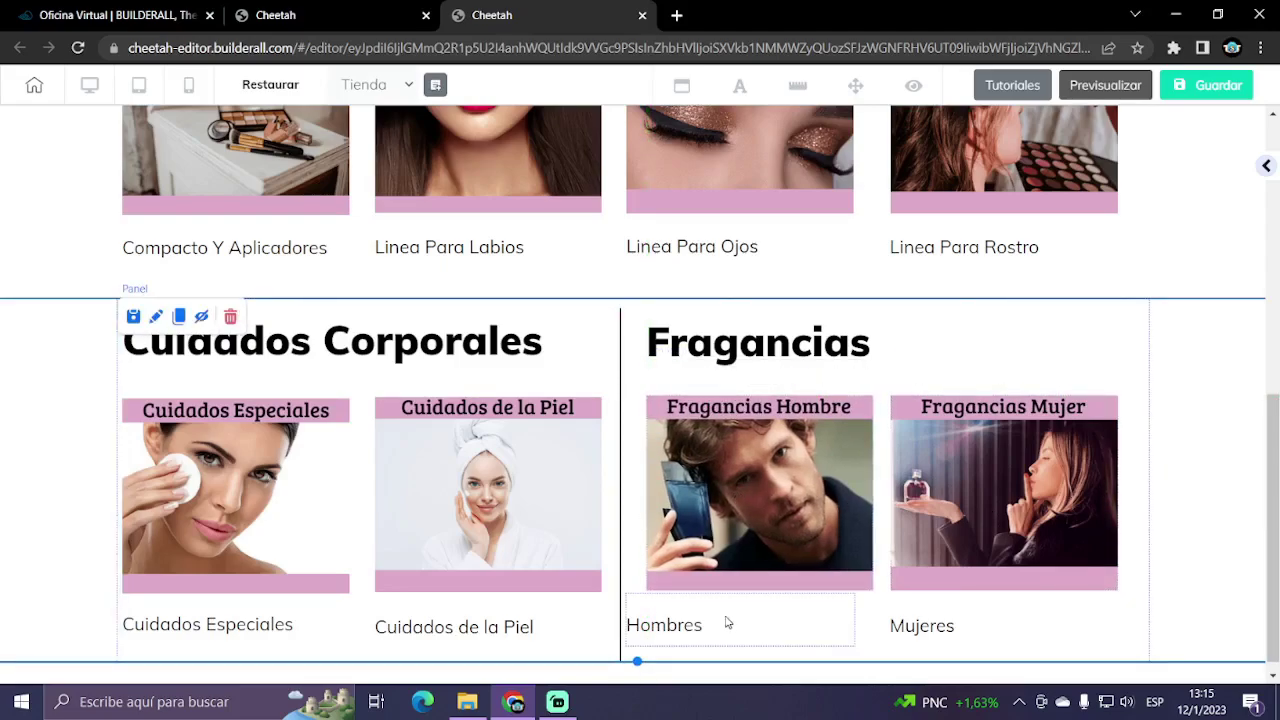
- Move the Hombres caption right so it lines up with the left edge of the Fragancias Hombre image
{"action": "left_click_drag", "start_coordinate": [728, 621], "coordinate": [738, 624]}
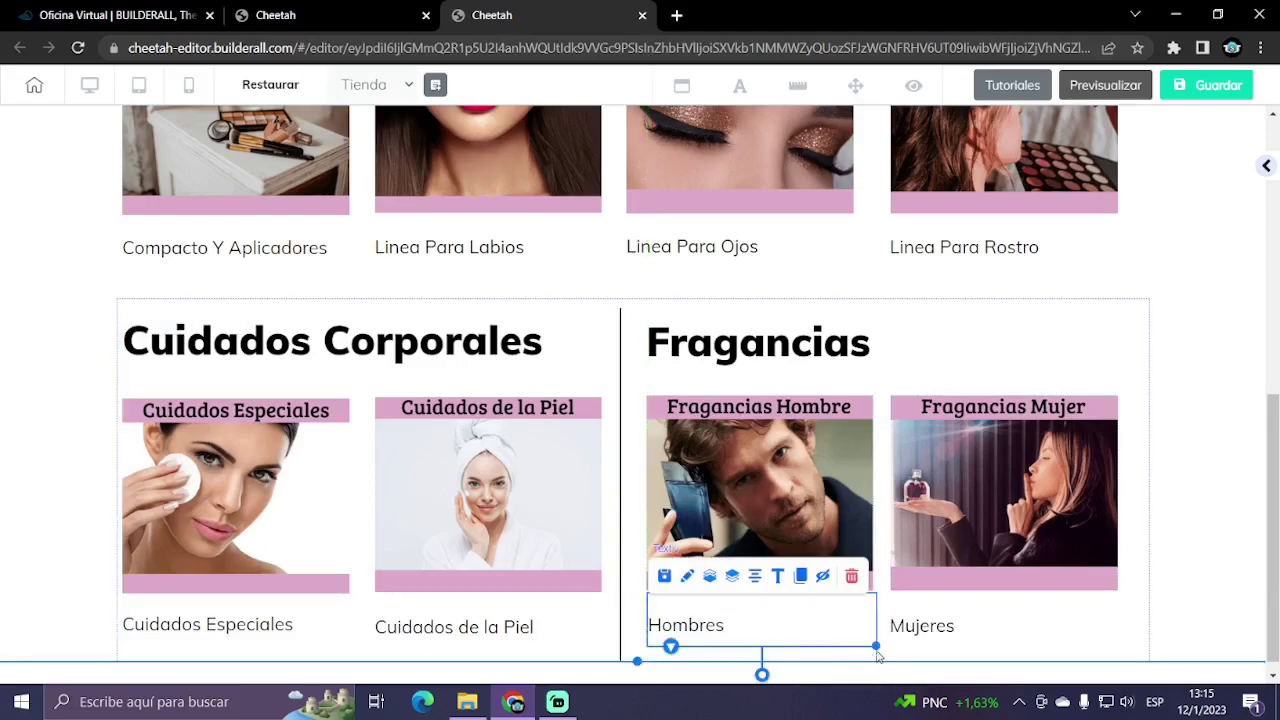
{"action": "left_click", "coordinate": [935, 635]}
{"action": "left_click", "coordinate": [1163, 592]}
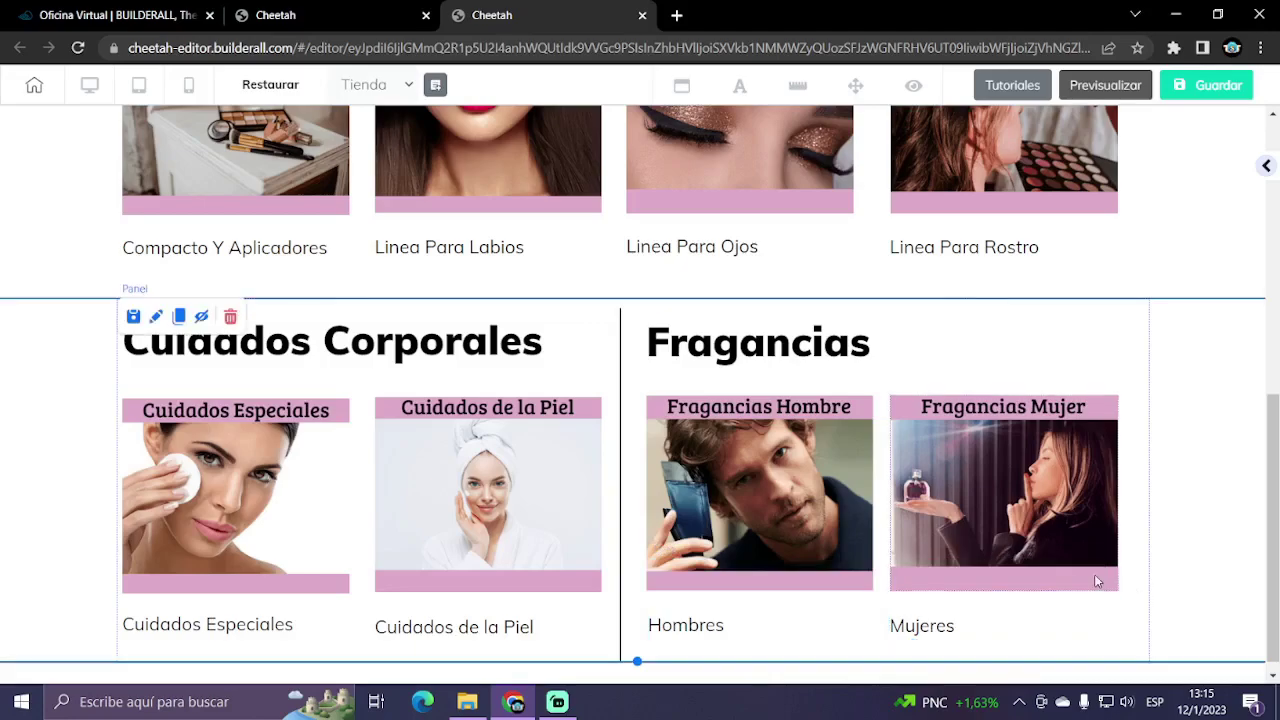
- Shorten the divider line and extend the panel downward, leaving a gap between the line's lower end and the panel edge
{"action": "left_click", "coordinate": [622, 574]}
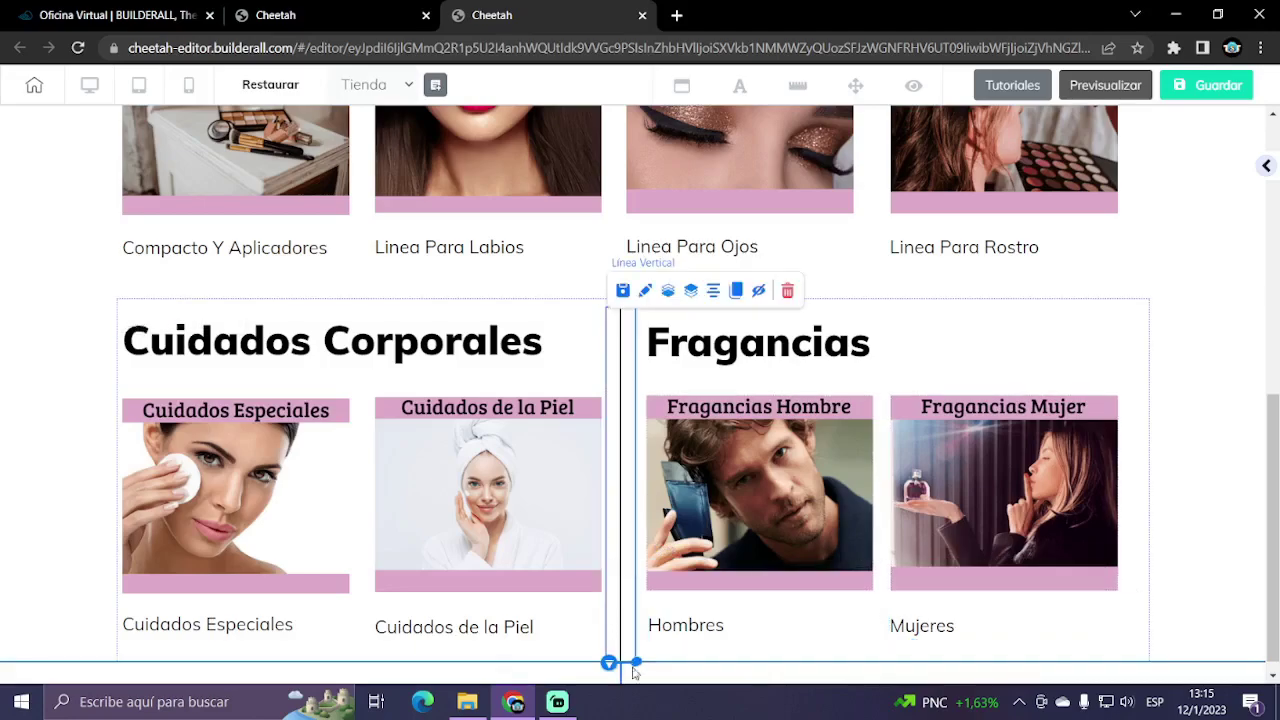
{"action": "mouse_move", "coordinate": [636, 660]}
{"action": "left_mouse_down"}
{"action": "mouse_move", "coordinate": [632, 680]}
{"action": "mouse_move", "coordinate": [640, 647]}
{"action": "left_mouse_up"}
{"action": "left_click", "coordinate": [628, 655]}
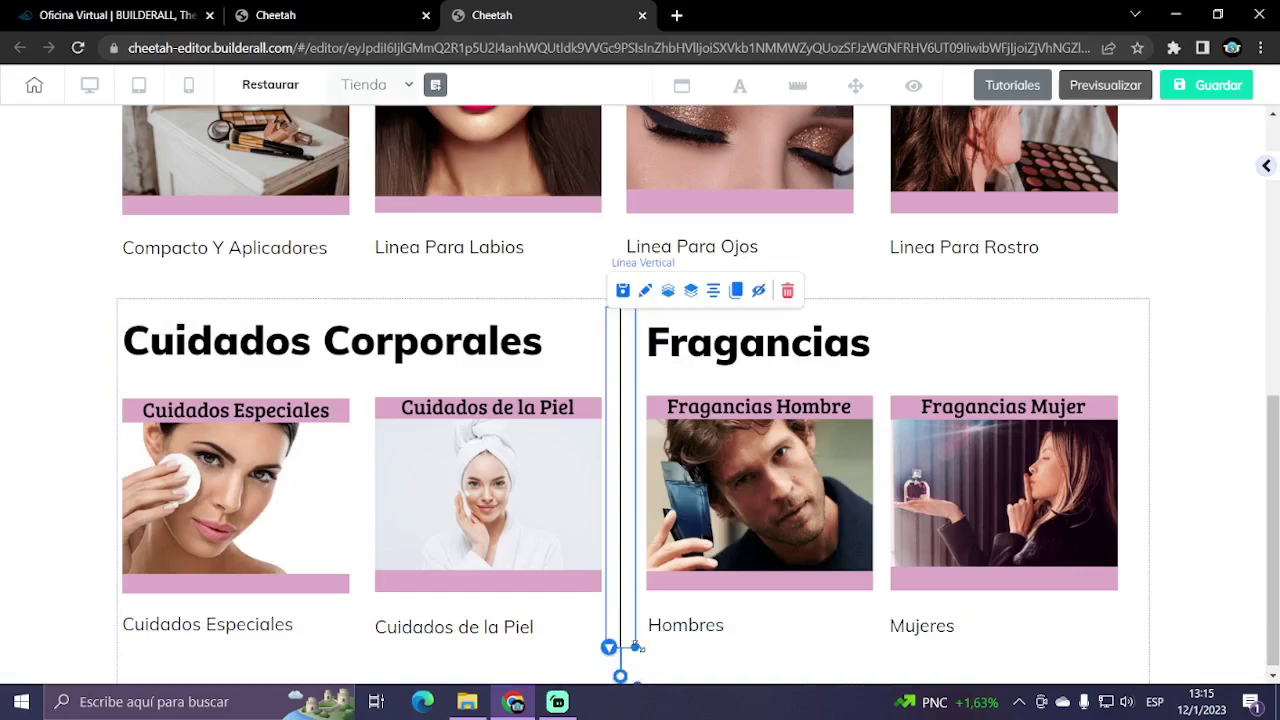
{"action": "left_click", "coordinate": [1172, 402]}
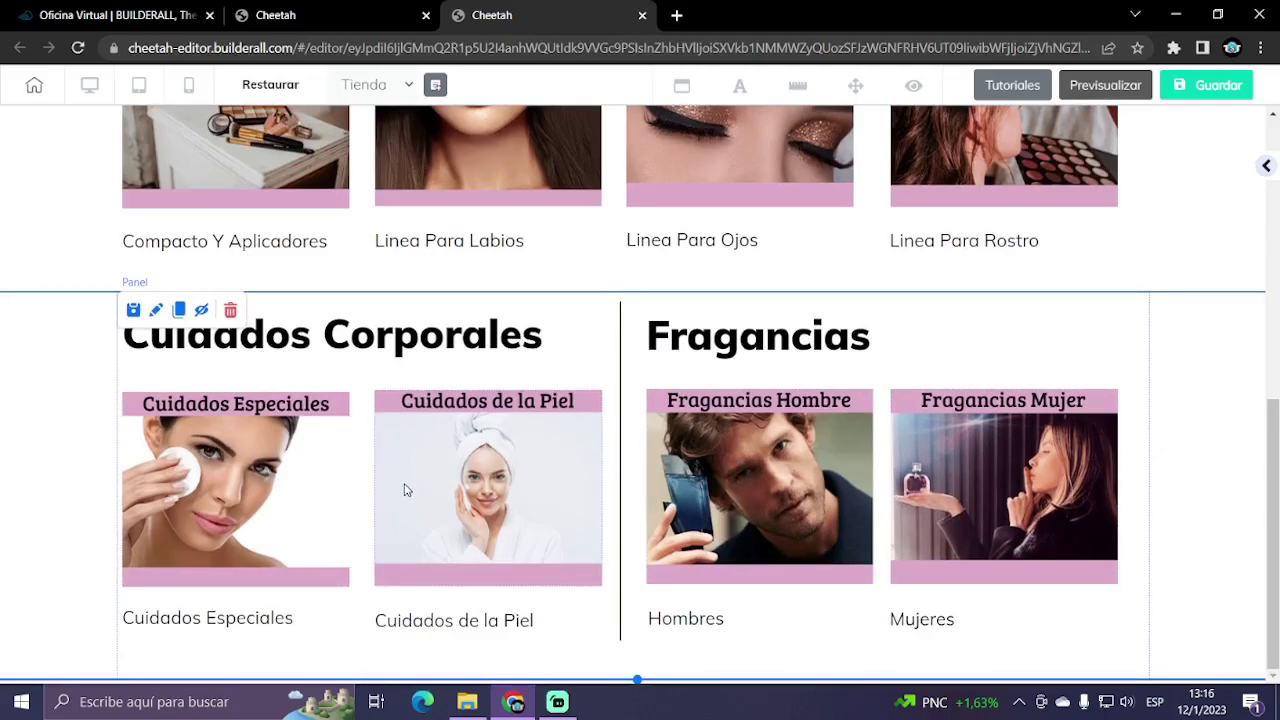
- Review the category sections against the CUIDADOS CORPORALES subfolders of PRODUCTOS in File Explorer, returning to the page editor
{"action": "scroll", "coordinate": [405, 490], "scroll_direction": "up", "scroll_amount": 6}
{"action": "scroll", "coordinate": [617, 449], "scroll_direction": "down", "scroll_amount": 6}
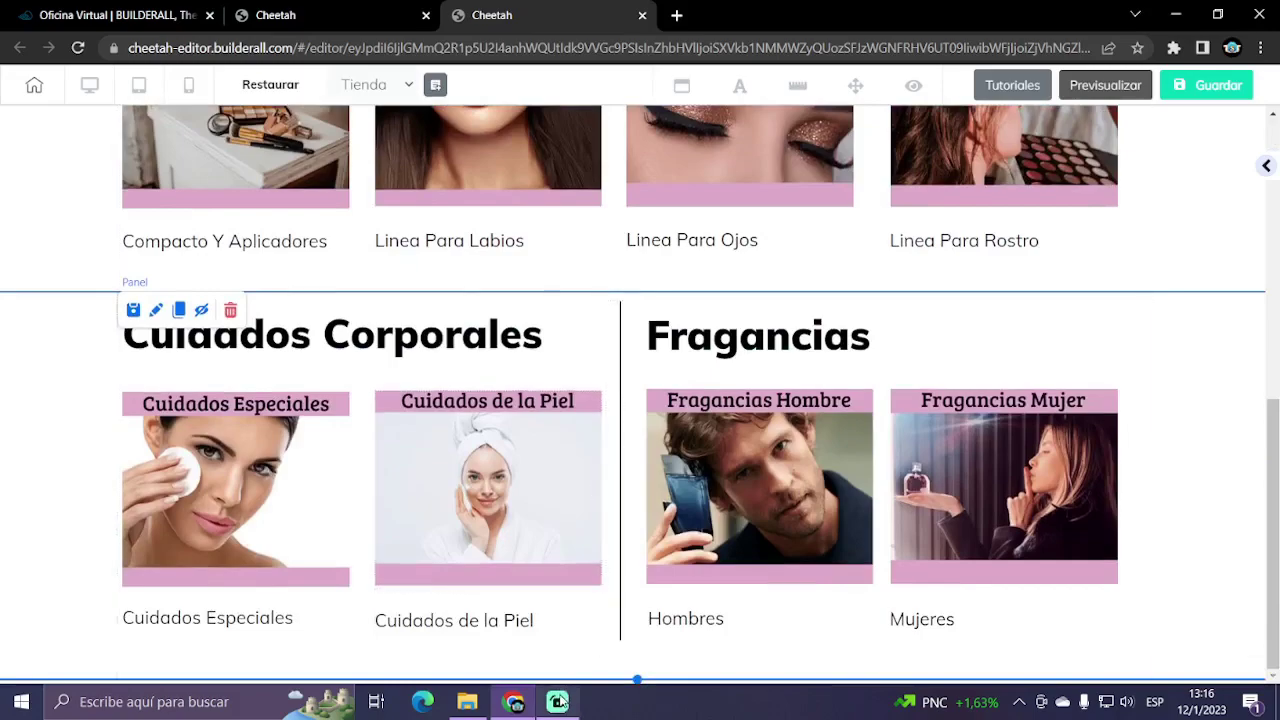
{"action": "left_click", "coordinate": [467, 701]}
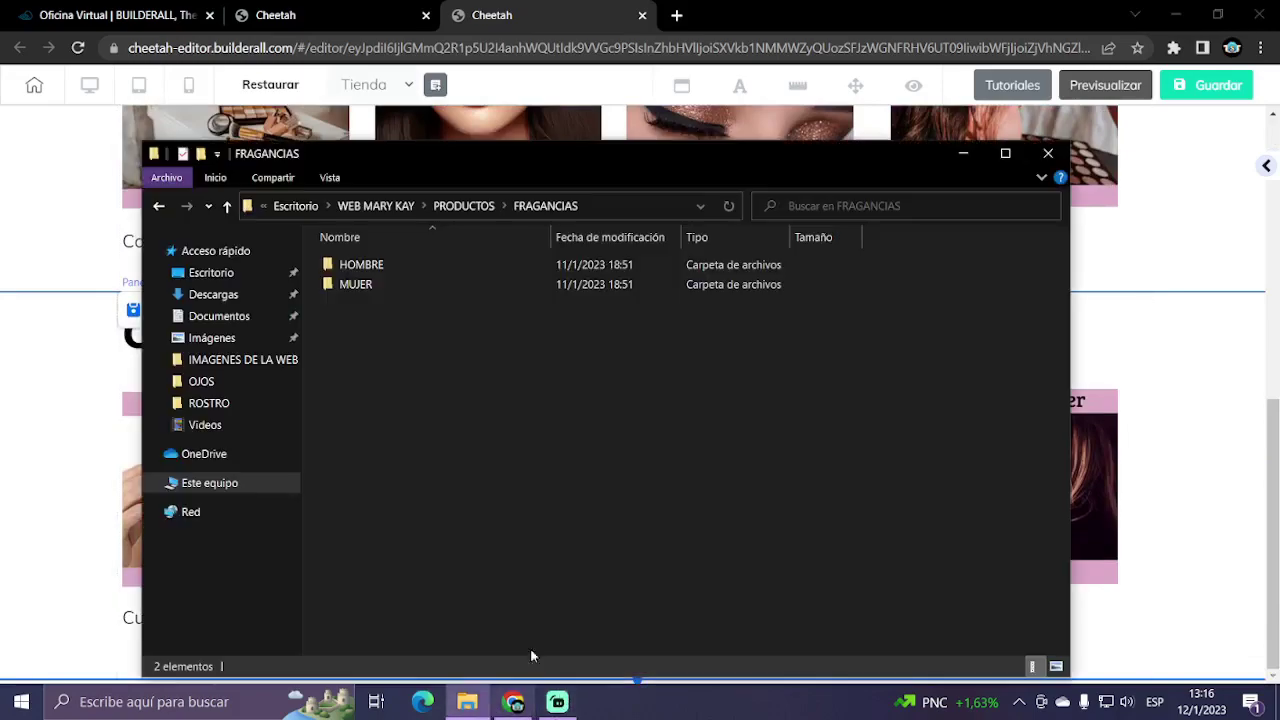
{"action": "left_click", "coordinate": [463, 206]}
{"action": "double_click", "coordinate": [415, 287]}
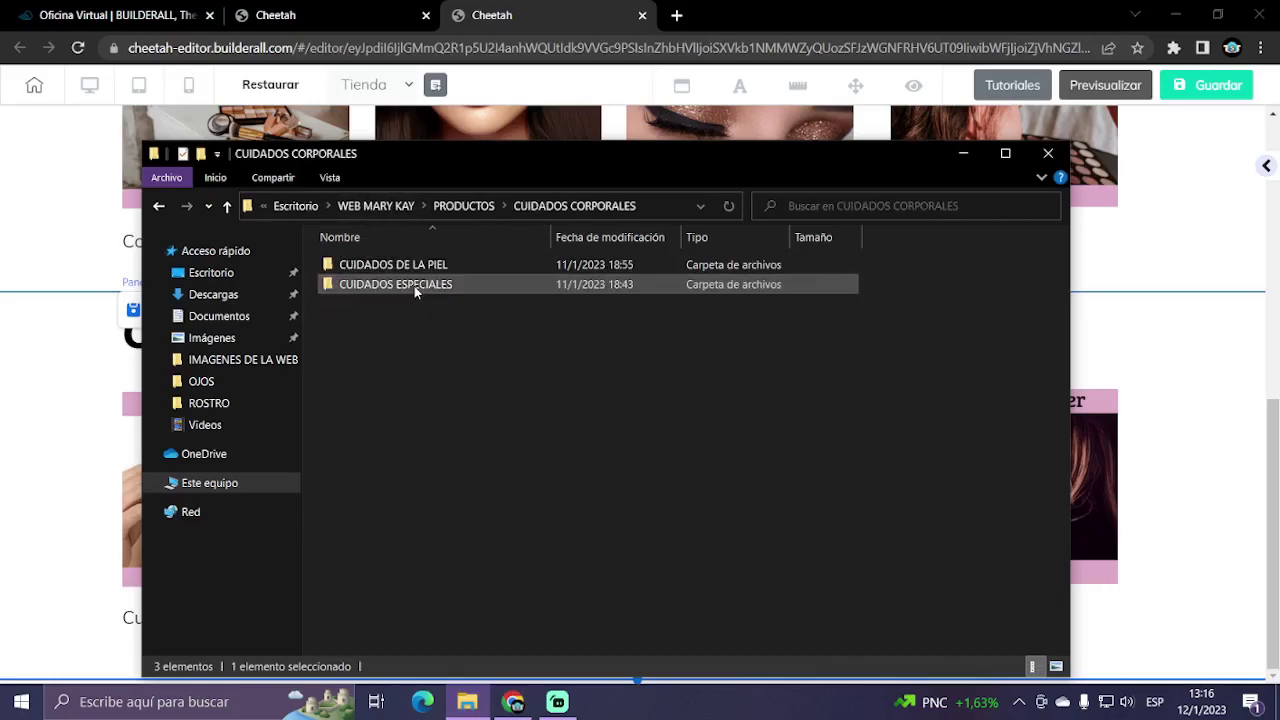
{"action": "left_click", "coordinate": [962, 157]}
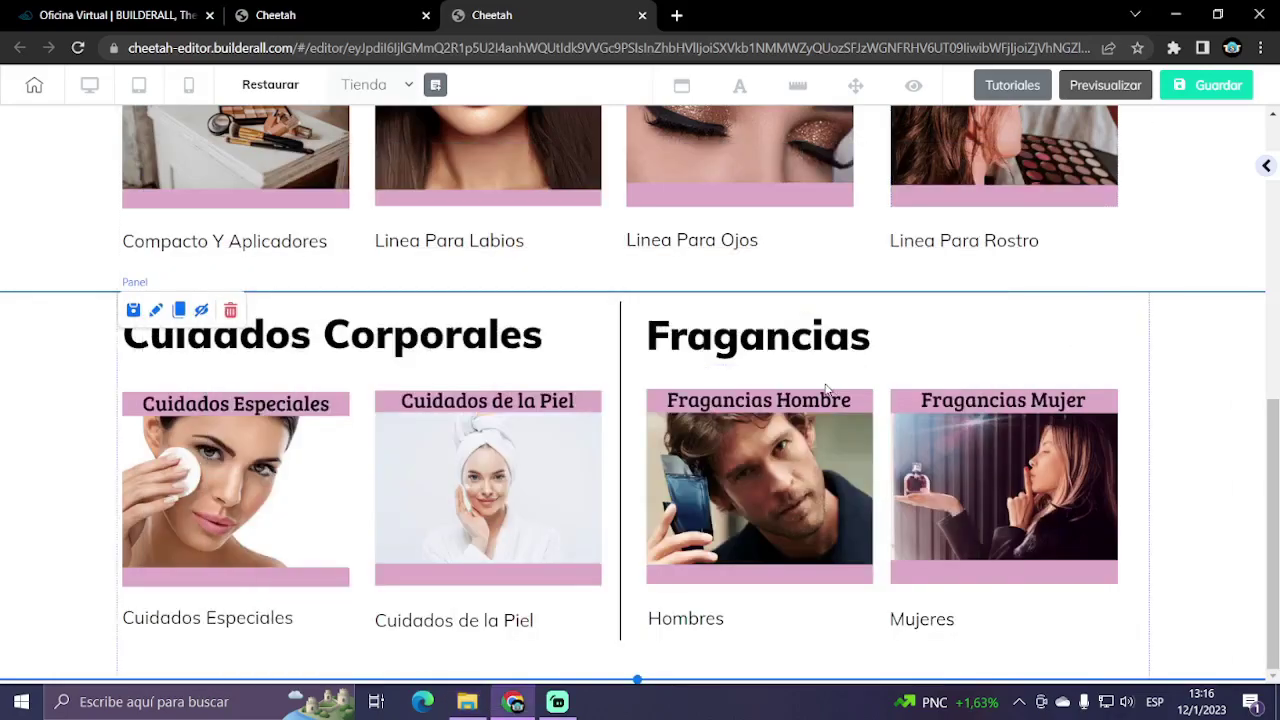
{"action": "scroll", "coordinate": [677, 448], "scroll_direction": "up", "scroll_amount": 5}
{"action": "scroll", "coordinate": [676, 450], "scroll_direction": "down", "scroll_amount": 4}
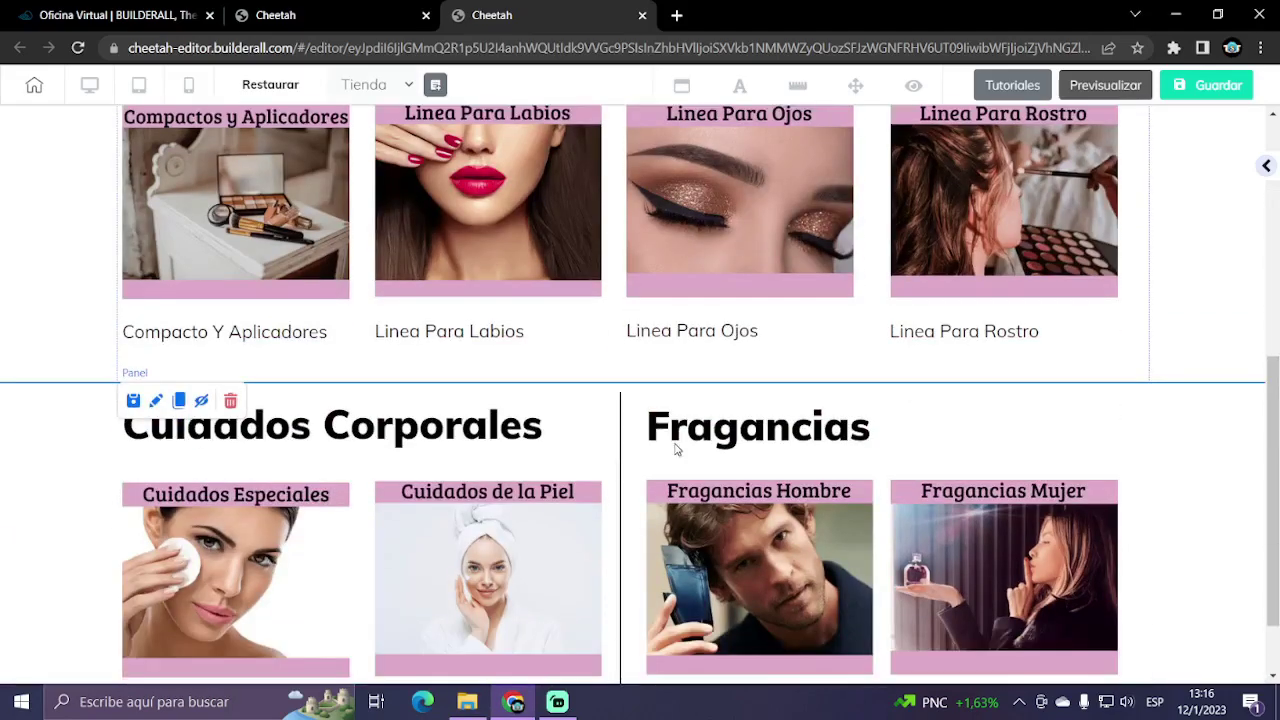
{"action": "scroll", "coordinate": [676, 450], "scroll_direction": "up", "scroll_amount": 4}
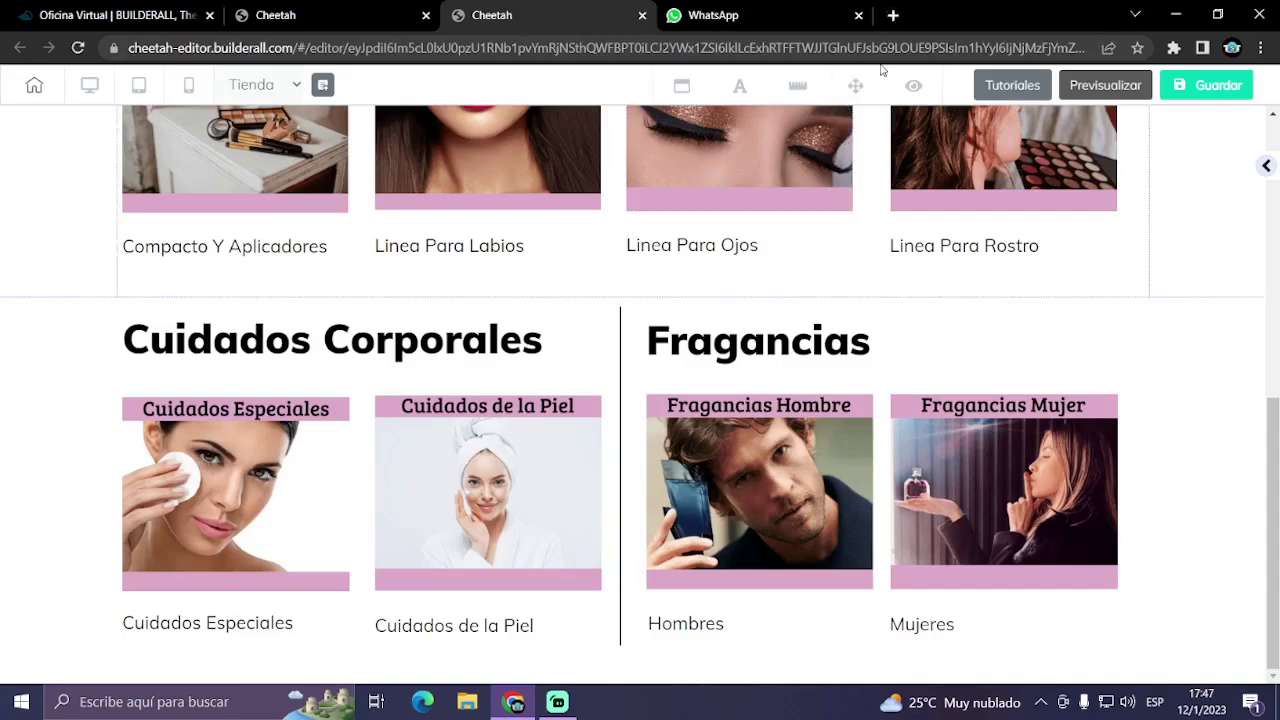
- Switch to Google Sheets in a new browser tab and open the "Hoja de cálculo sin título" spreadsheet
{"action": "left_click", "coordinate": [893, 15]}
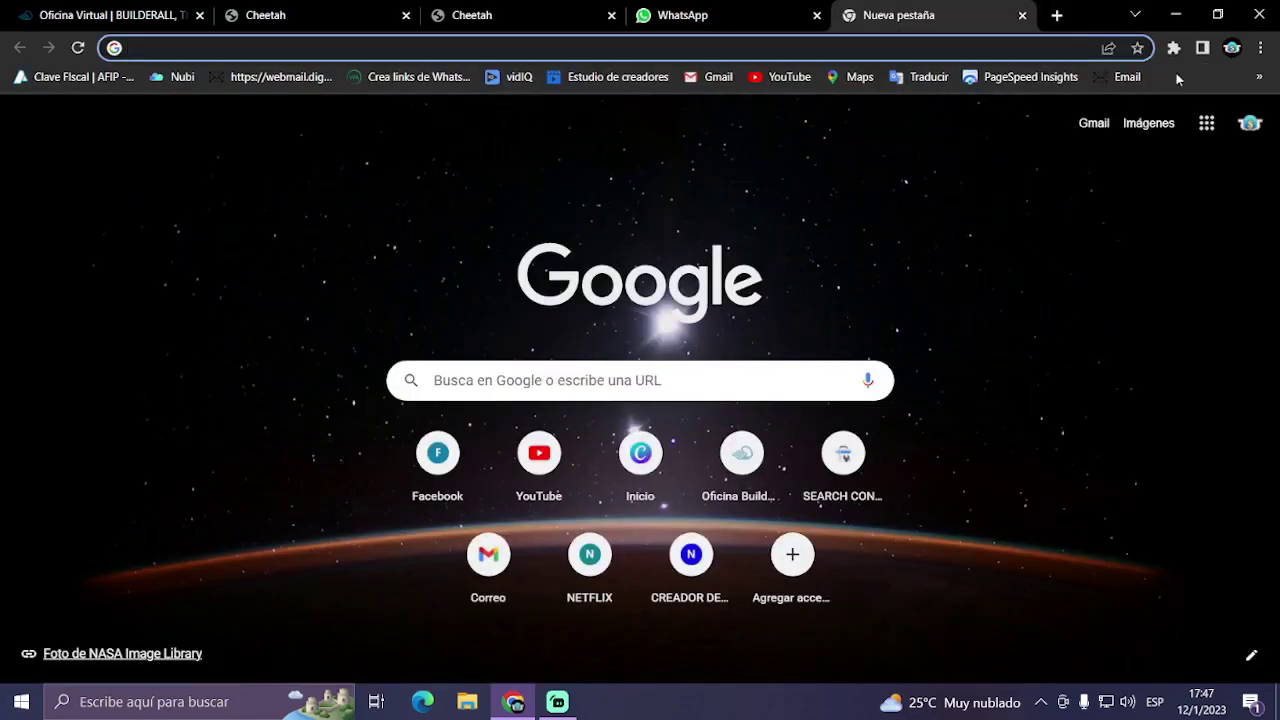
{"action": "left_click", "coordinate": [1207, 124]}
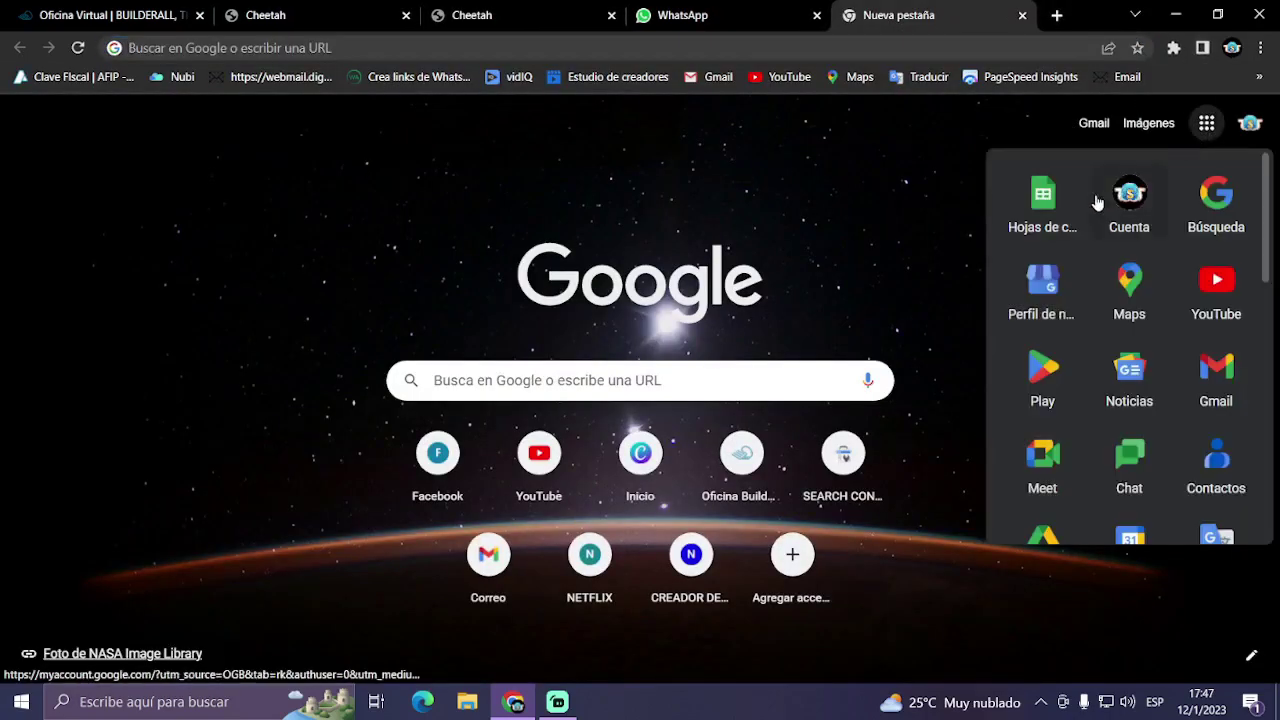
{"action": "left_click", "coordinate": [1043, 228]}
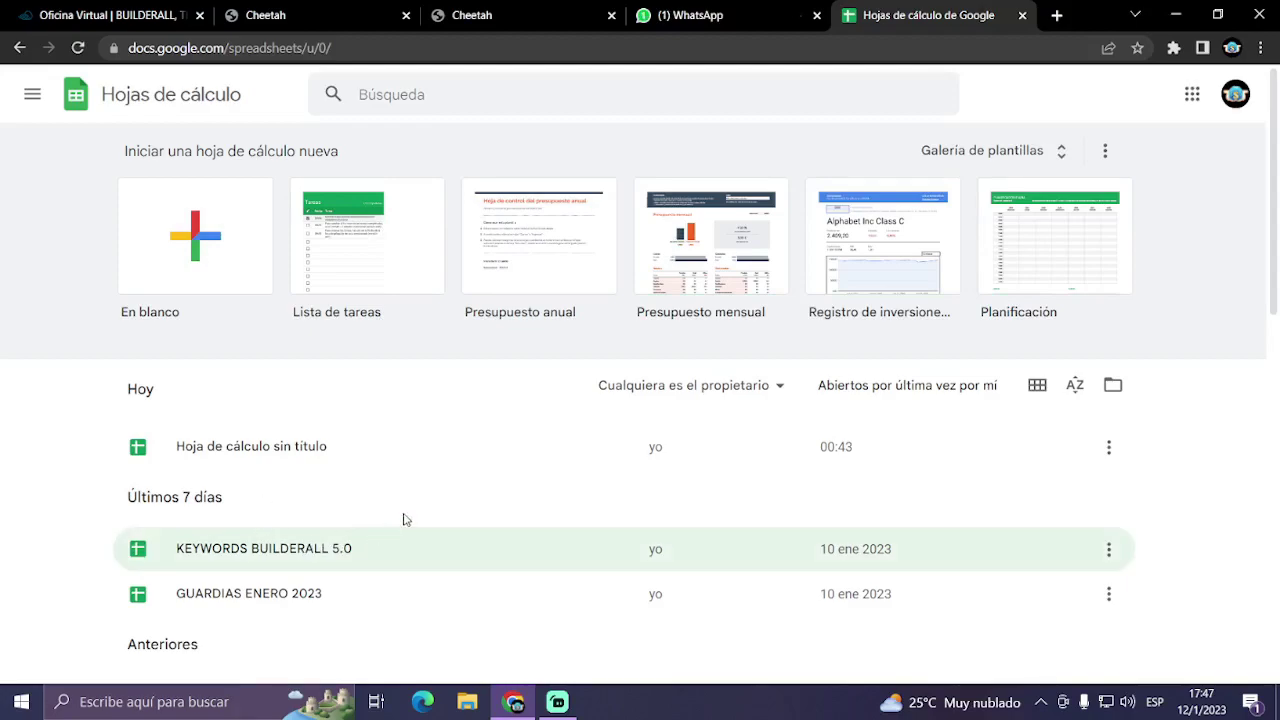
{"action": "left_click", "coordinate": [285, 461]}
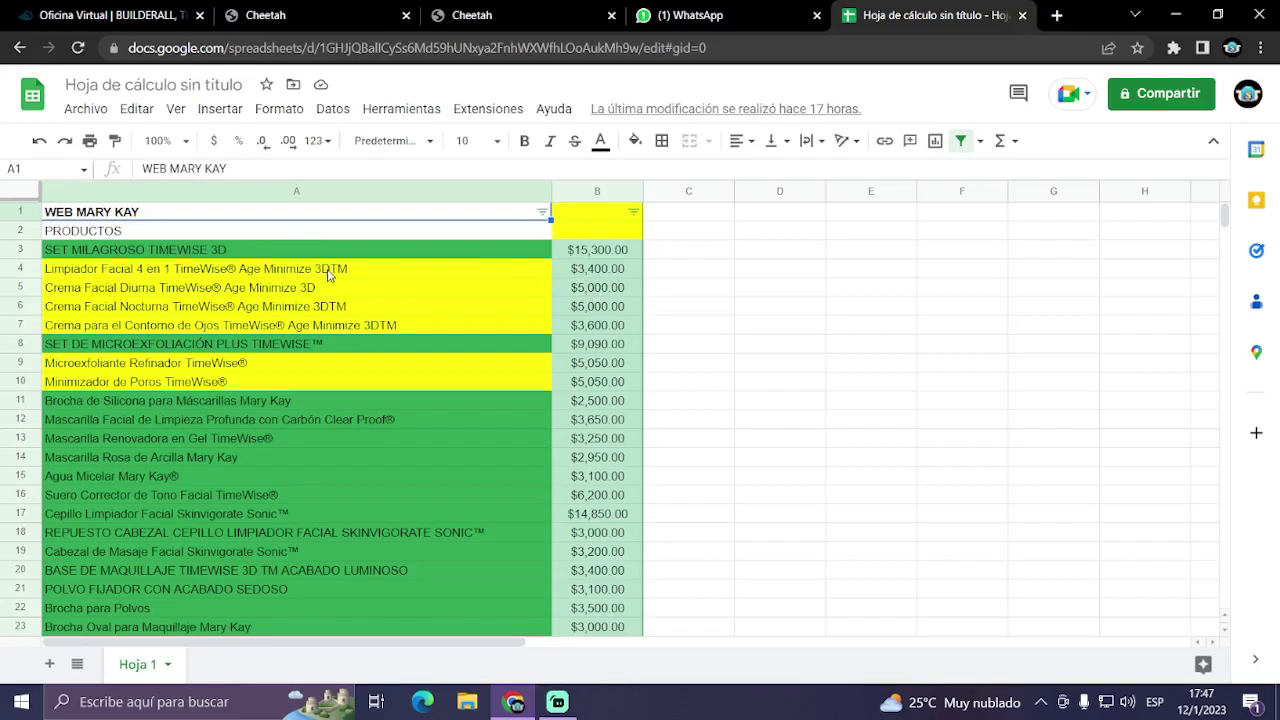
- Look through the WEB MARY KAY product and price list down to its last rows and back up
{"action": "scroll", "coordinate": [327, 272], "scroll_direction": "down", "scroll_amount": 15}
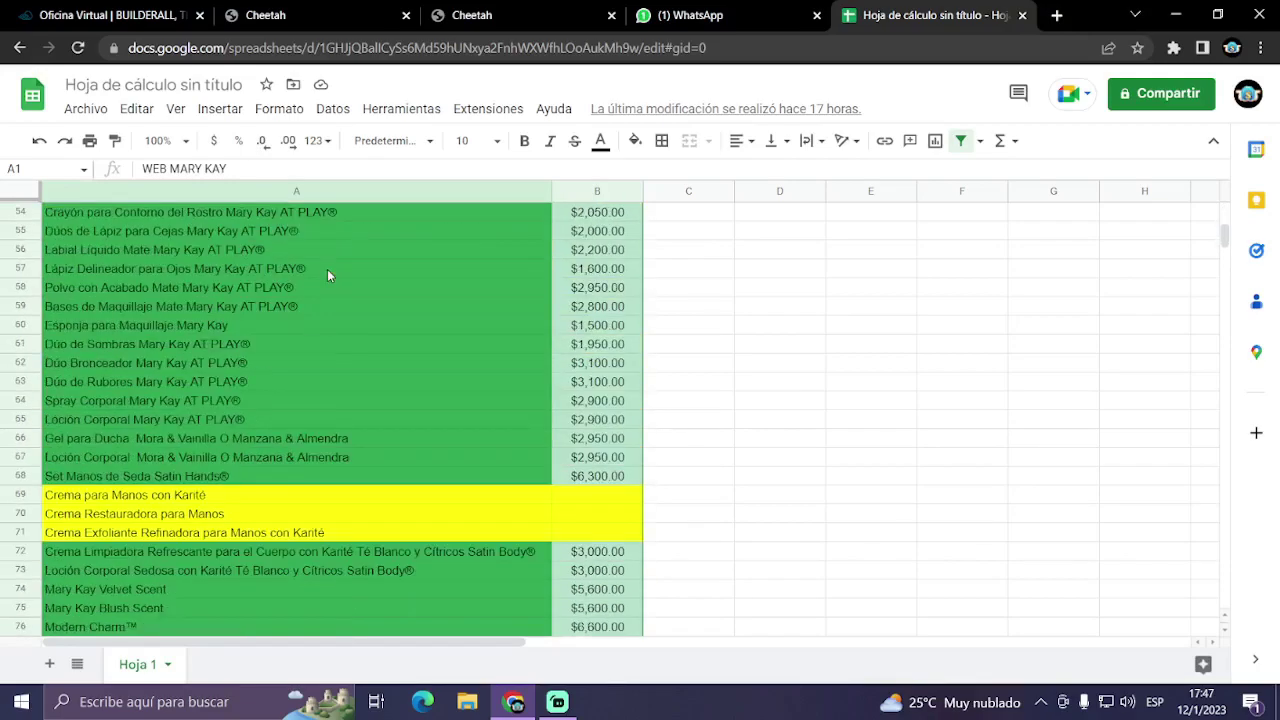
{"action": "scroll", "coordinate": [327, 269], "scroll_direction": "down", "scroll_amount": 20}
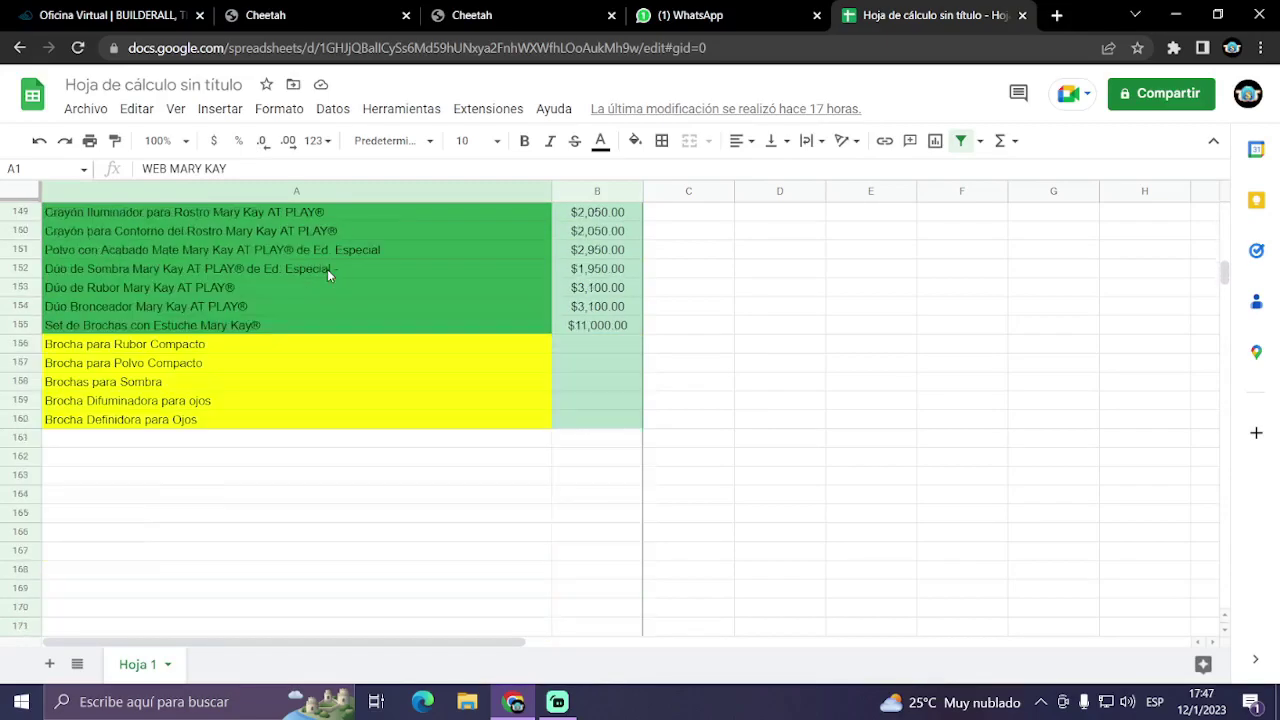
{"action": "scroll", "coordinate": [500, 357], "scroll_direction": "down", "scroll_amount": 5}
{"action": "scroll", "coordinate": [663, 386], "scroll_direction": "up", "scroll_amount": 20}
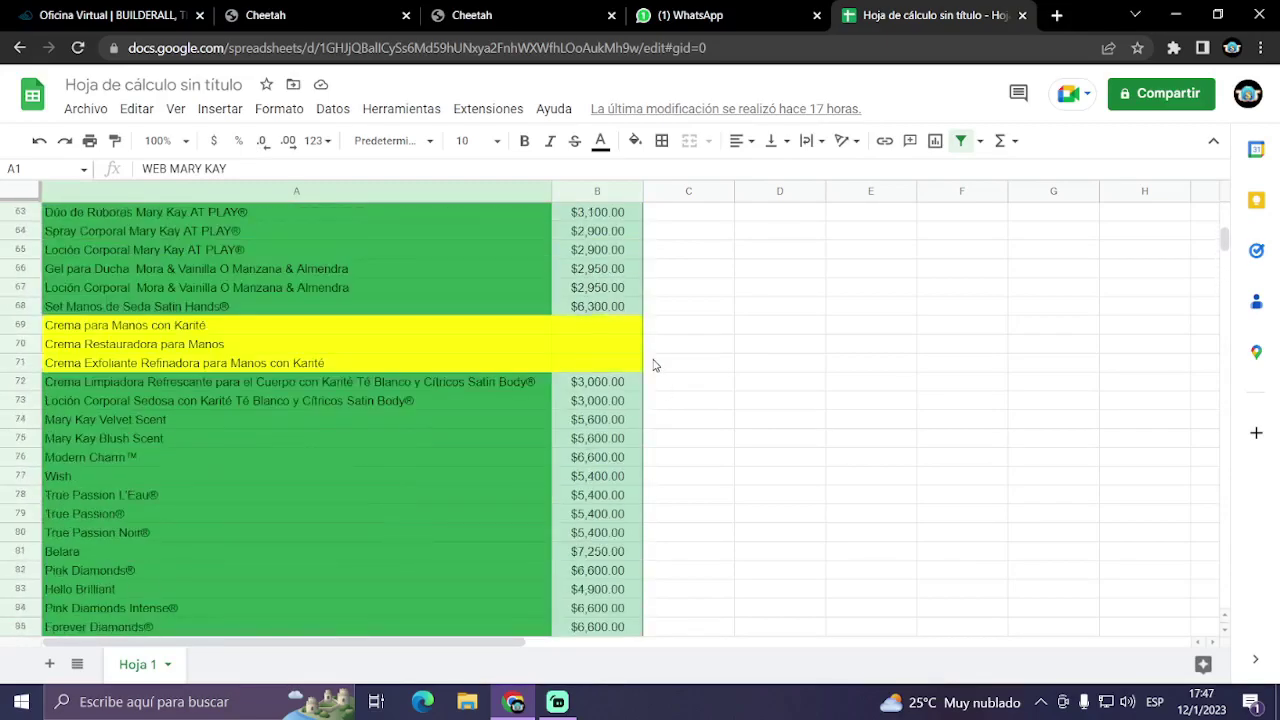
- Switch back to the page editor and open the background settings of the "Mira Los Productos Disponibles" panel
{"action": "scroll", "coordinate": [655, 366], "scroll_direction": "up", "scroll_amount": 20}
{"action": "left_click", "coordinate": [535, 8]}
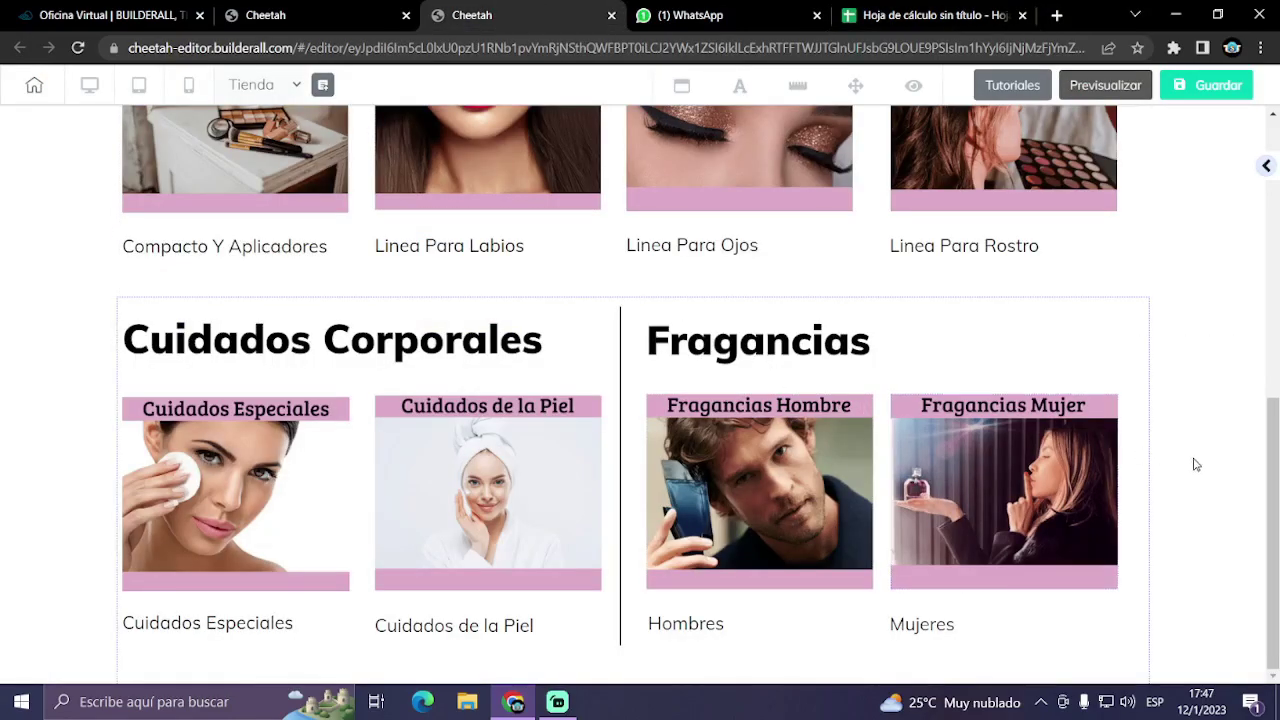
{"action": "scroll", "coordinate": [1197, 464], "scroll_direction": "up", "scroll_amount": 6}
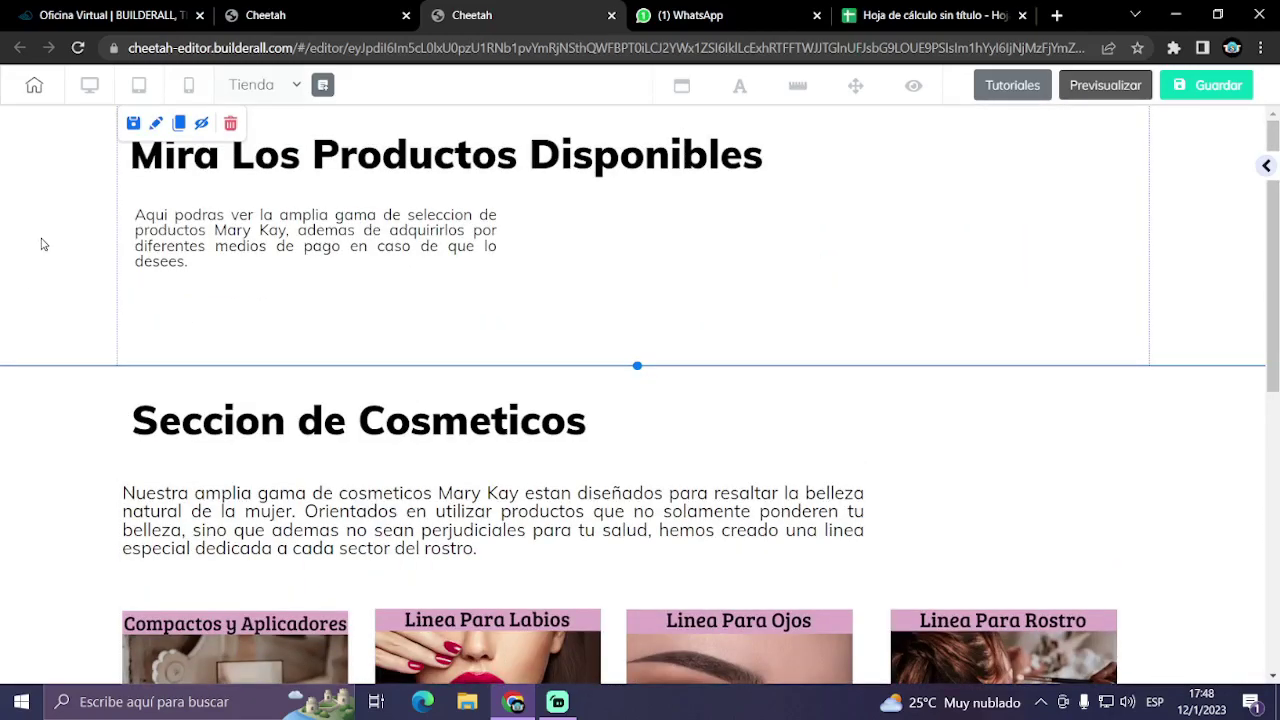
{"action": "left_click", "coordinate": [156, 123]}
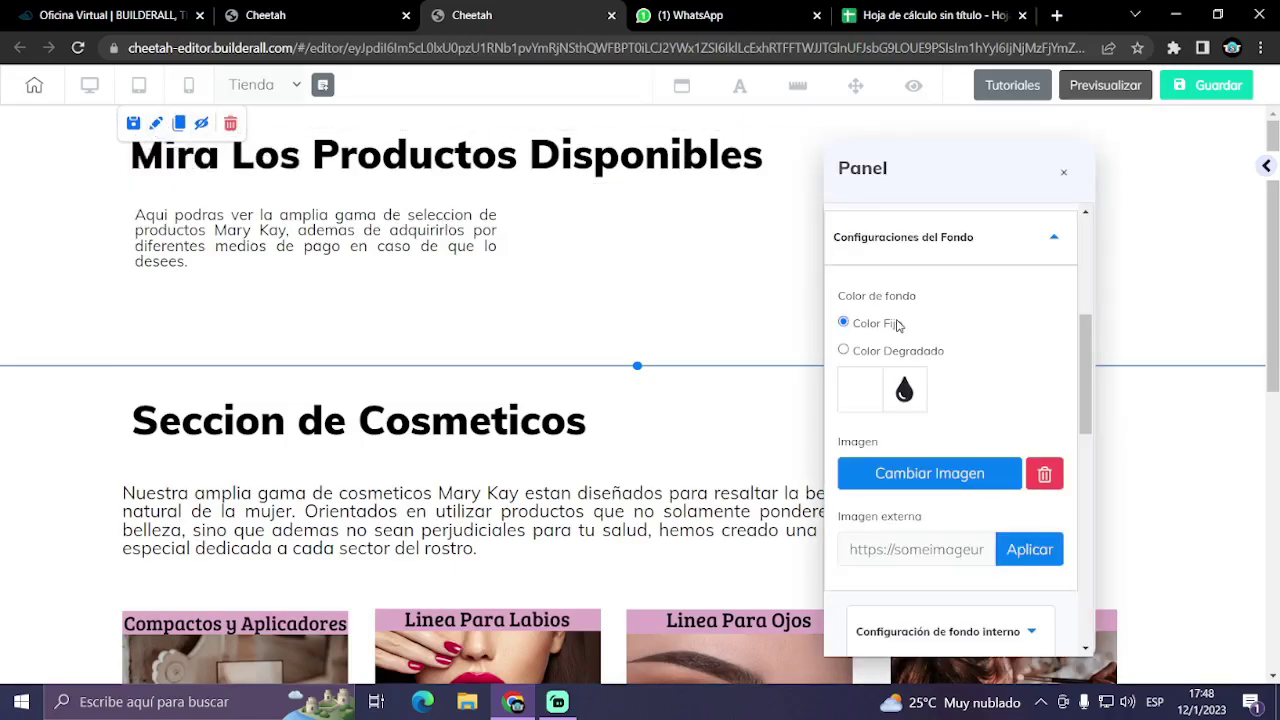
{"action": "scroll", "coordinate": [860, 431], "scroll_direction": "up", "scroll_amount": 2}
{"action": "scroll", "coordinate": [942, 435], "scroll_direction": "down", "scroll_amount": 2}
{"action": "scroll", "coordinate": [942, 435], "scroll_direction": "up", "scroll_amount": 4}
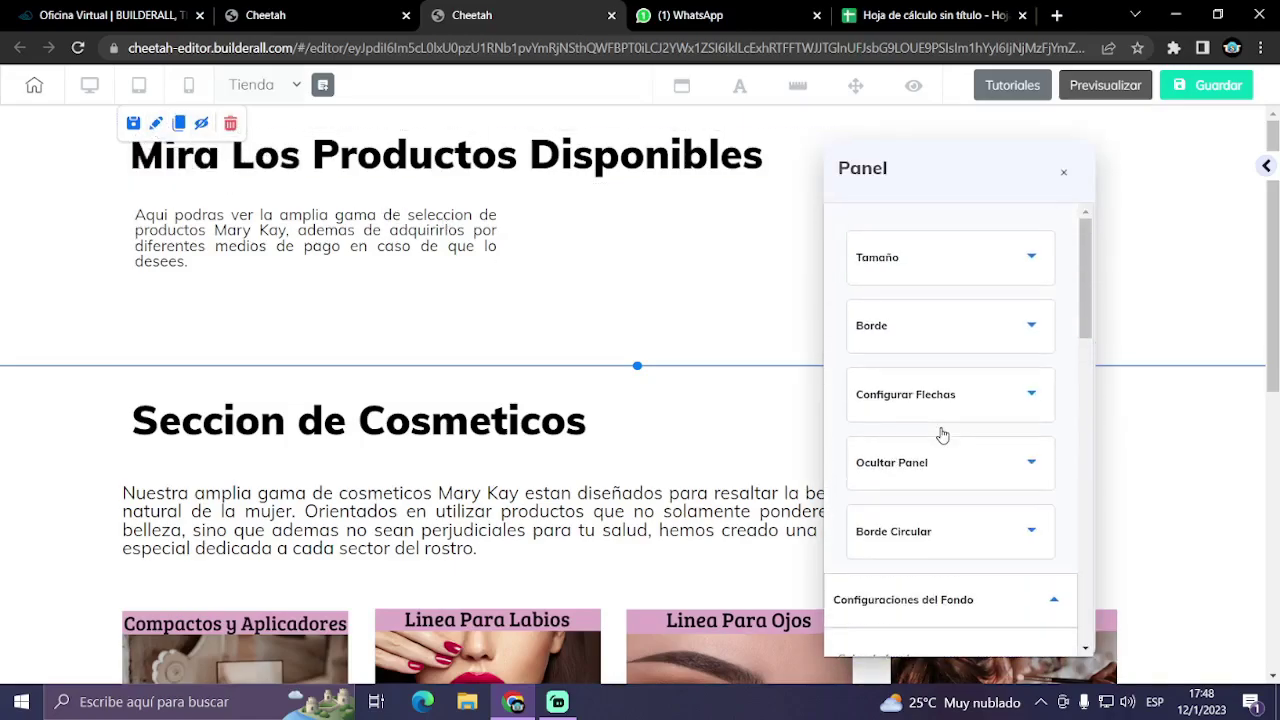
{"action": "scroll", "coordinate": [934, 566], "scroll_direction": "down", "scroll_amount": 5}
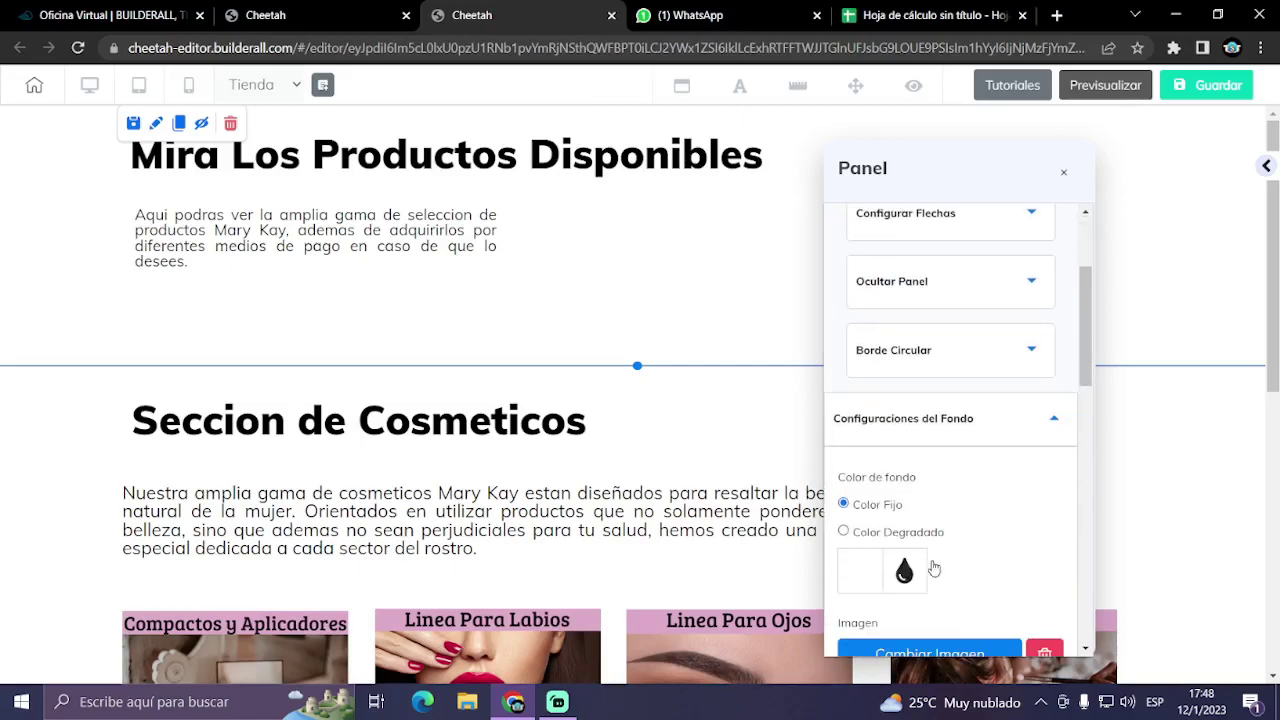
- Upload 2022-09-16-J2008031-LE-Vinyl-Shine-Ad-hero-2-holiday.jpg from the IMAGENES DE LA WEB folder as a new image for the panel background
{"action": "left_click", "coordinate": [930, 474]}
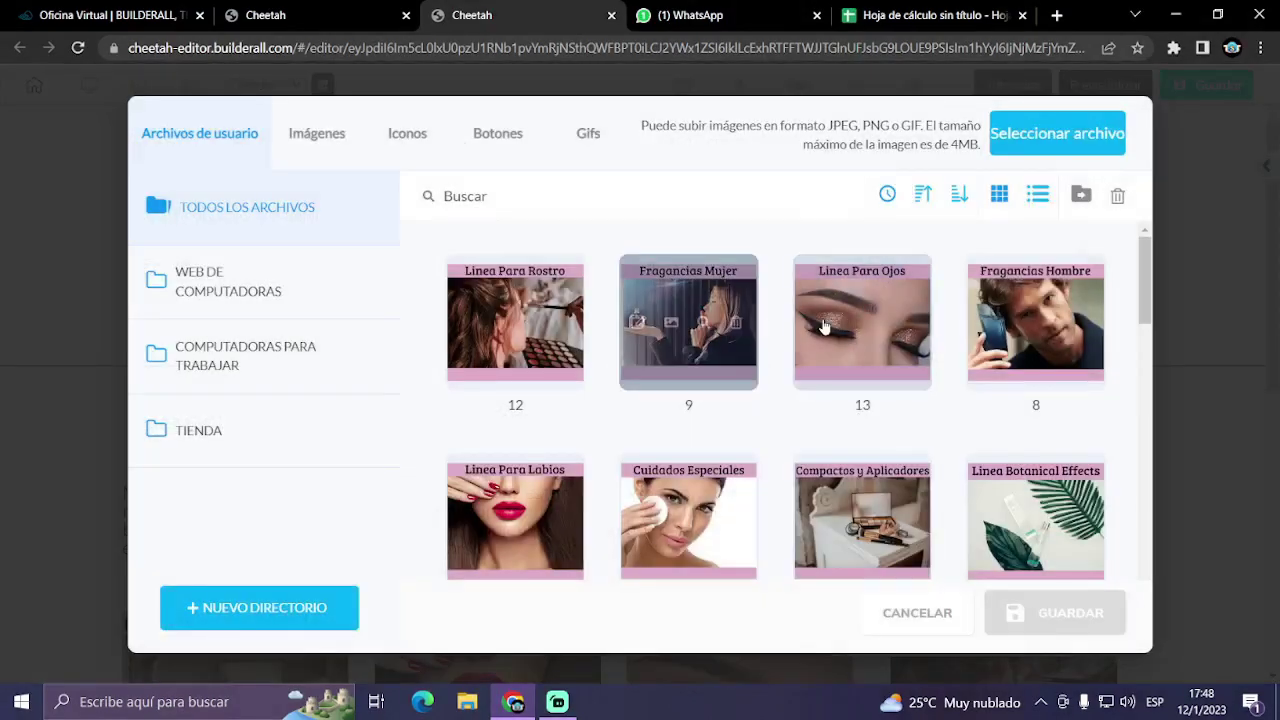
{"action": "left_click", "coordinate": [1020, 141]}
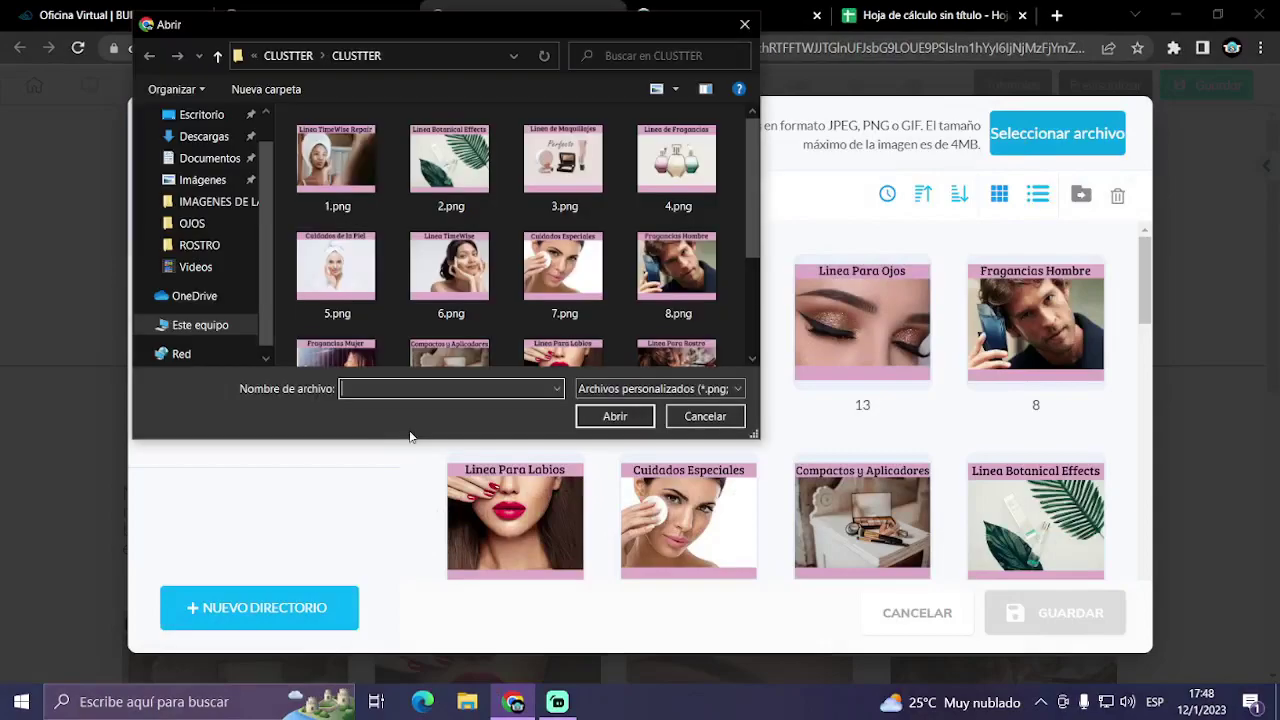
{"action": "left_click", "coordinate": [288, 56]}
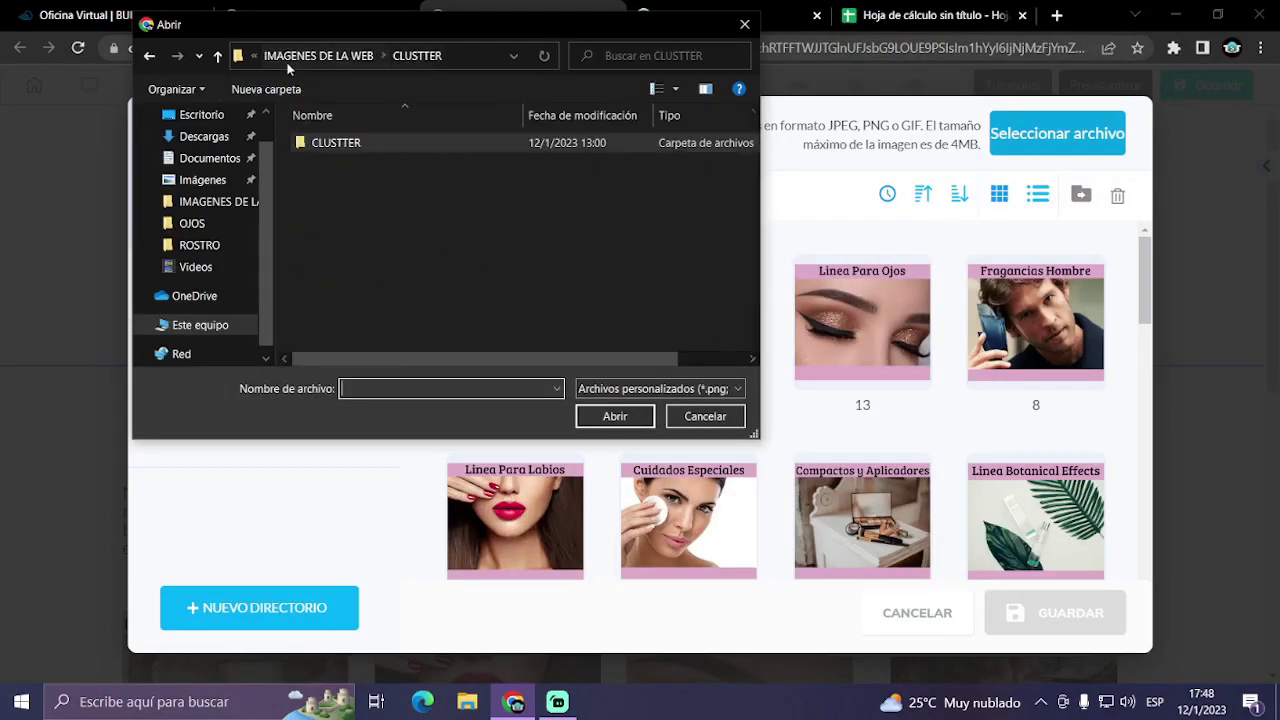
{"action": "left_click", "coordinate": [307, 56]}
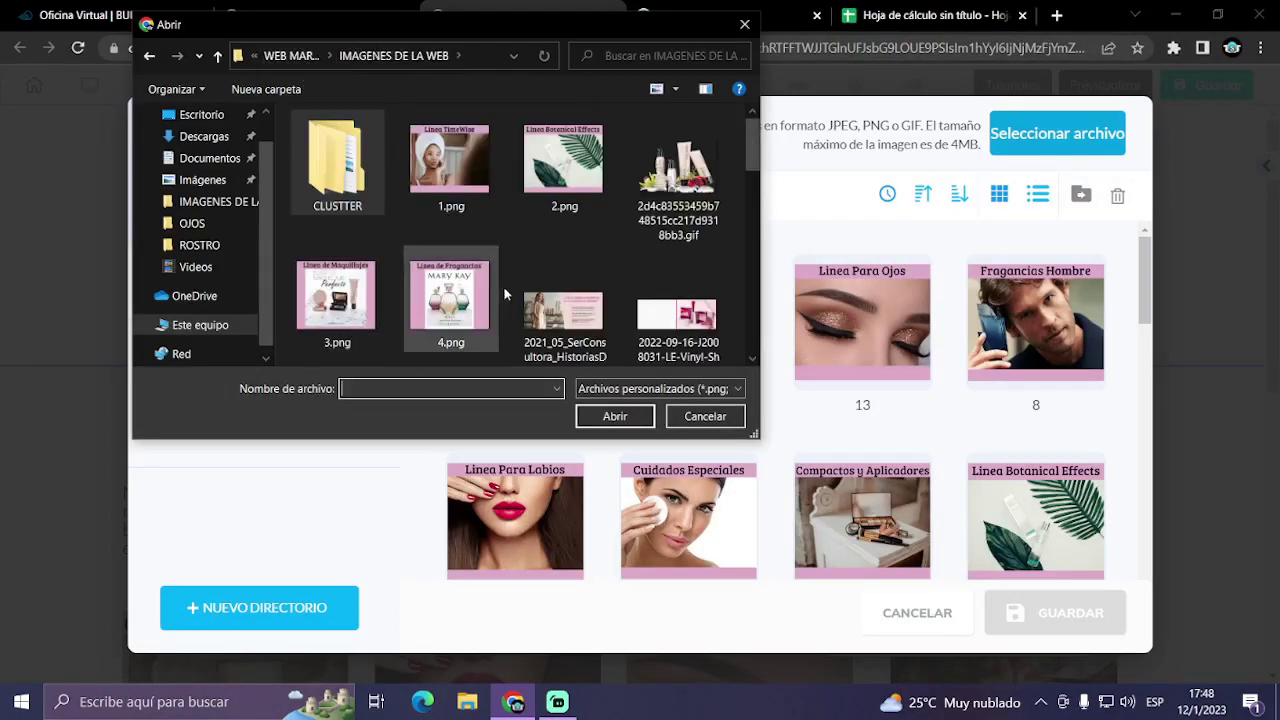
{"action": "scroll", "coordinate": [457, 286], "scroll_direction": "down", "scroll_amount": 1}
{"action": "scroll", "coordinate": [578, 318], "scroll_direction": "down", "scroll_amount": 2}
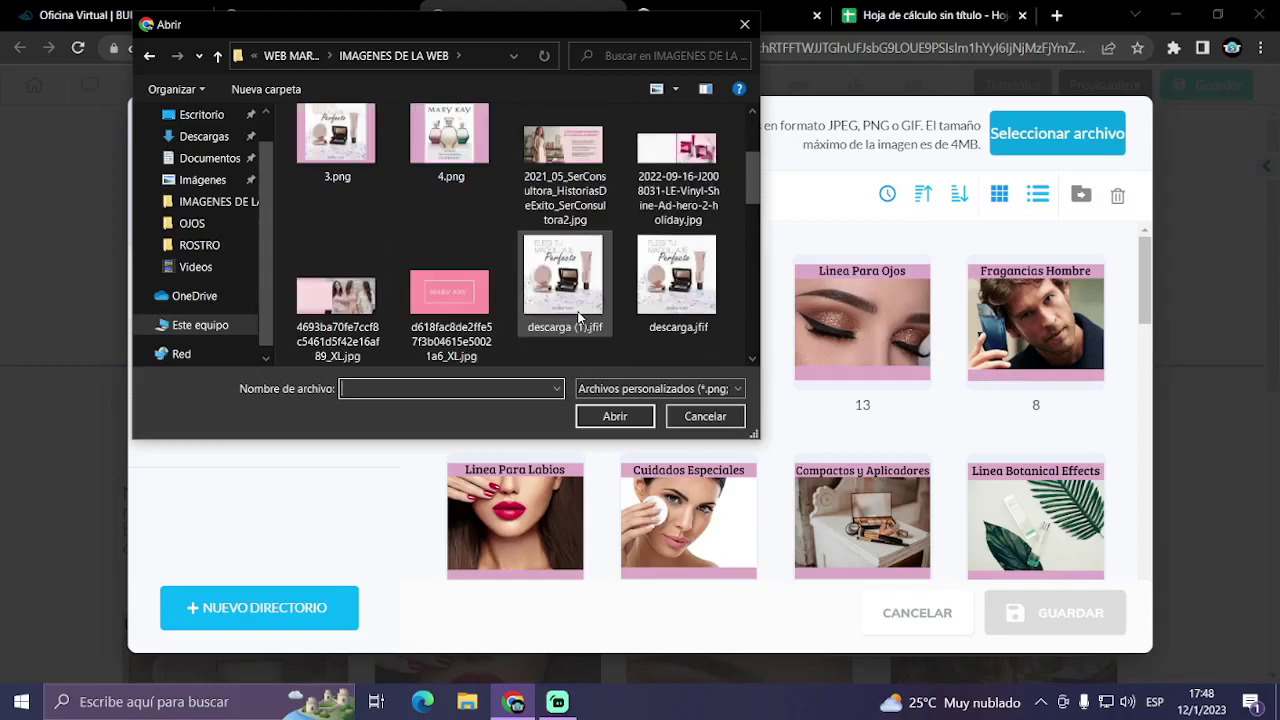
{"action": "left_click", "coordinate": [675, 180]}
{"action": "left_click", "coordinate": [613, 415]}
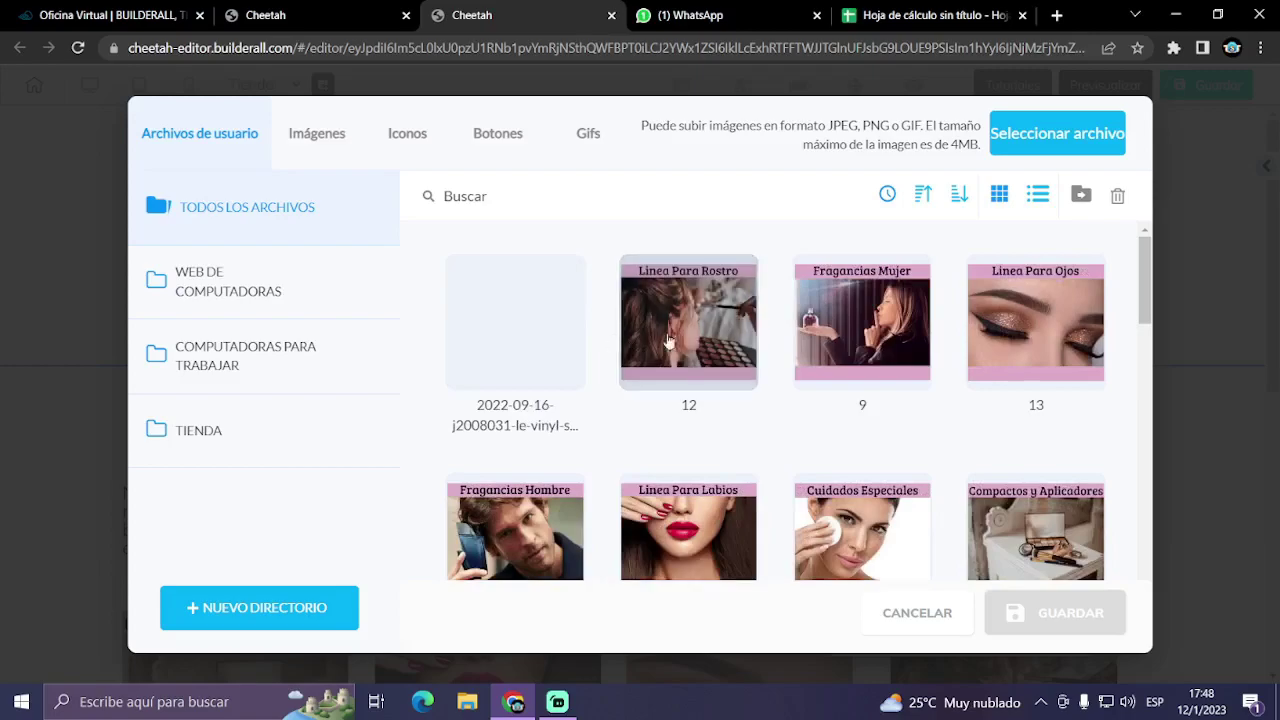
- Apply the uploaded Vinyl Shine image as the header panel's background and close the panel settings
{"action": "left_click", "coordinate": [563, 294]}
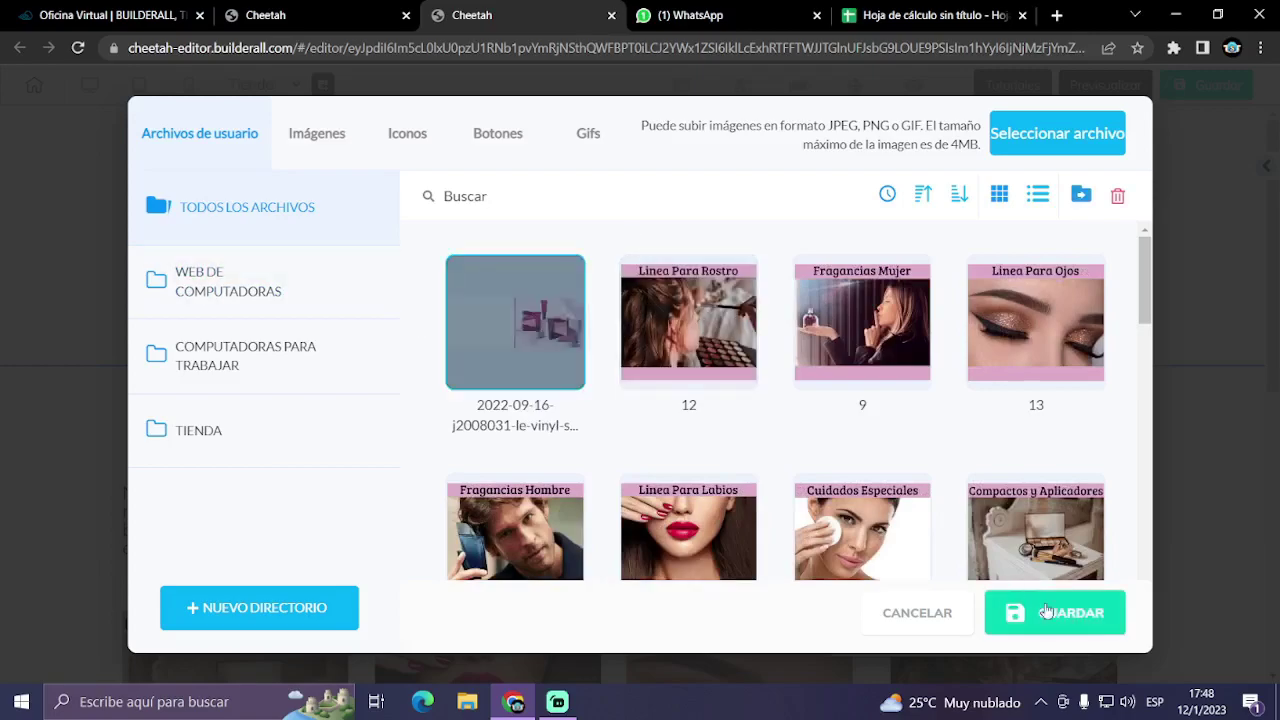
{"action": "left_click", "coordinate": [1085, 624]}
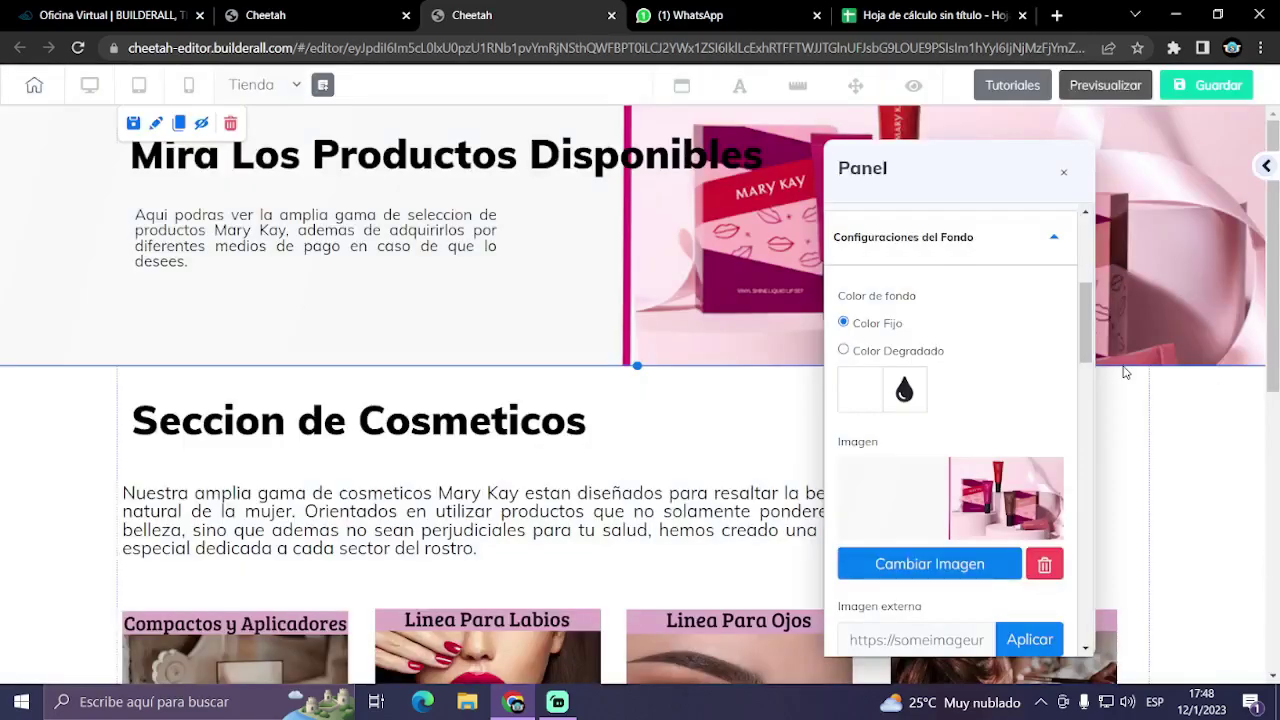
{"action": "left_click", "coordinate": [1058, 174]}
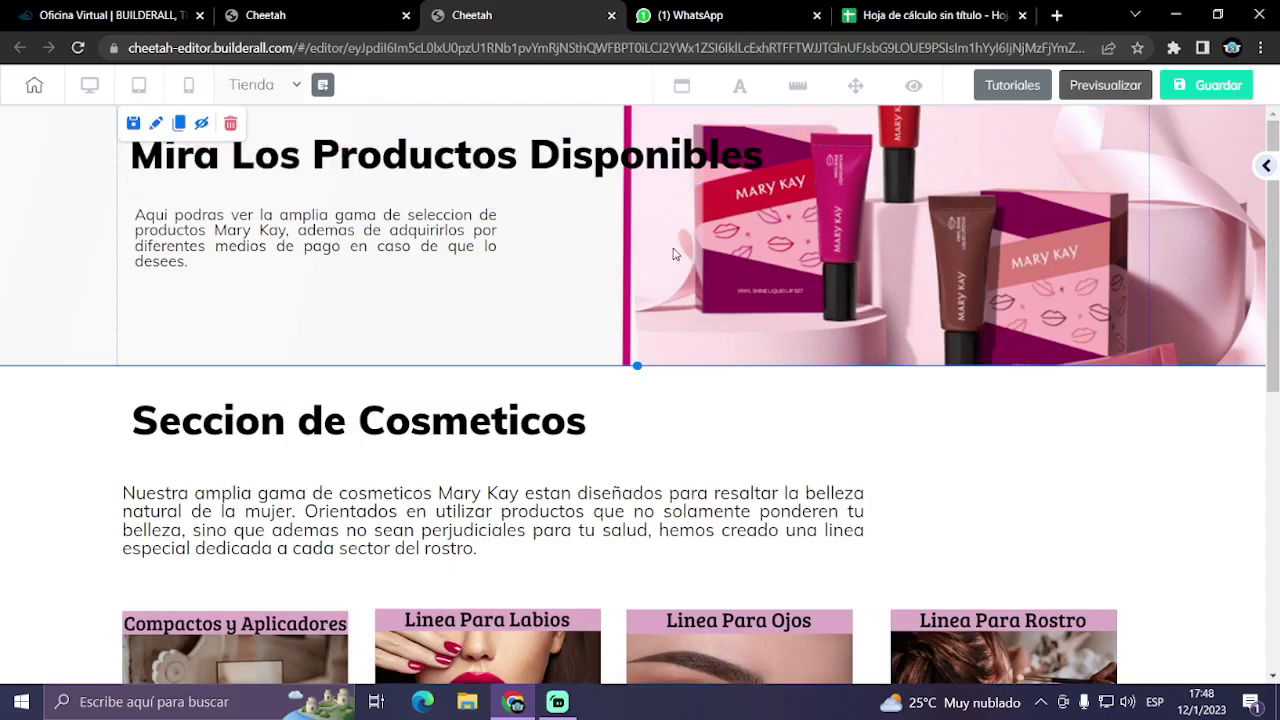
- Narrow the "Mira Los Productos Disponibles" text box so it wraps onto two lines, and move the description paragraph below it
{"action": "left_click", "coordinate": [729, 166]}
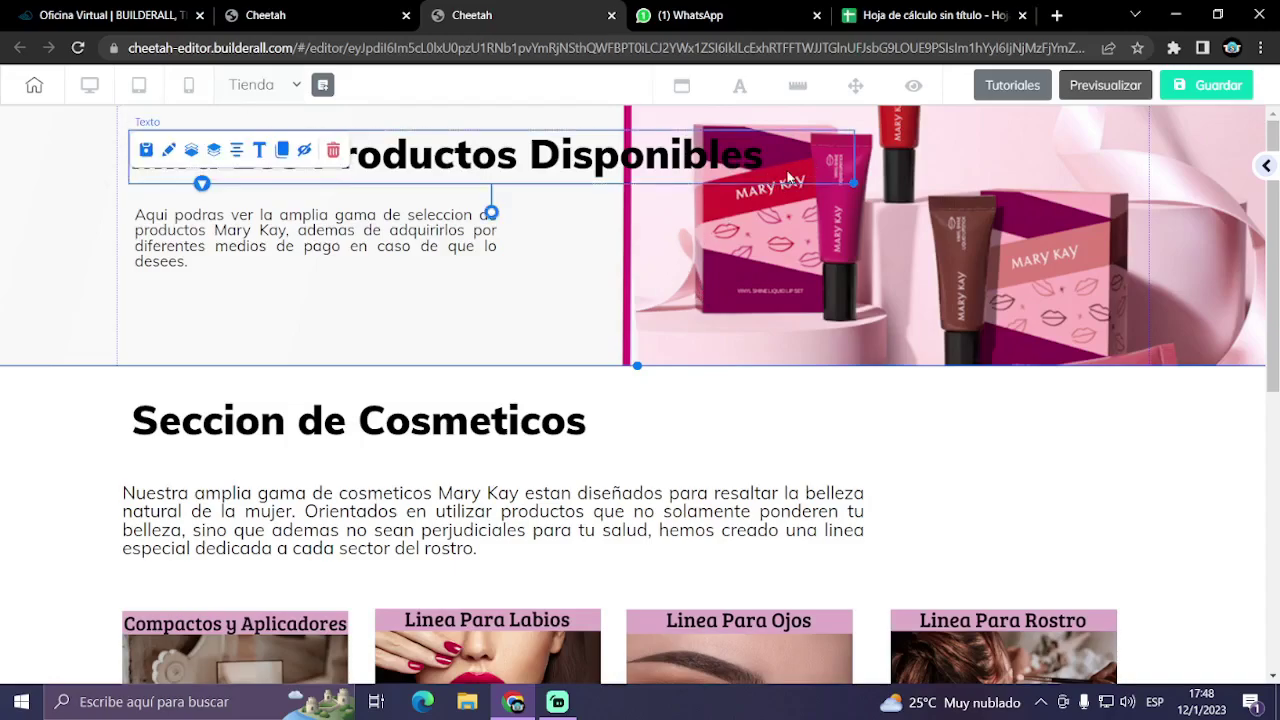
{"action": "left_click_drag", "start_coordinate": [848, 183], "coordinate": [616, 180]}
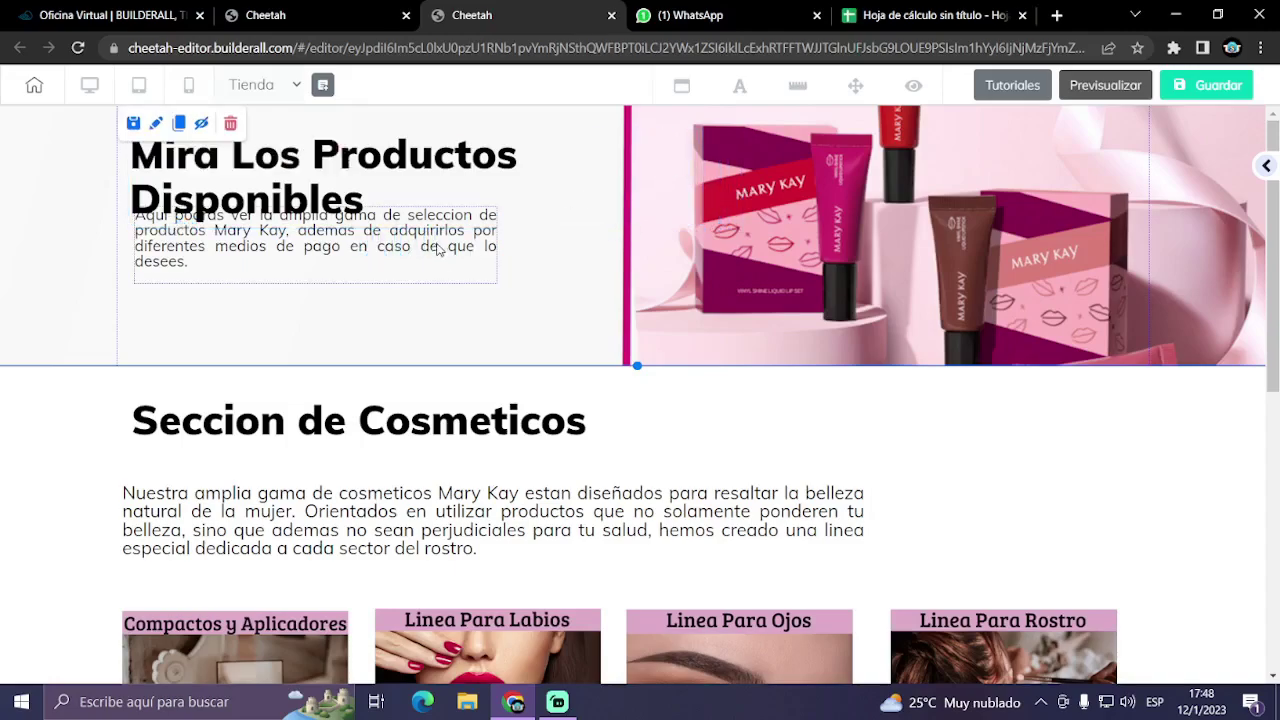
{"action": "left_click_drag", "start_coordinate": [440, 250], "coordinate": [432, 272]}
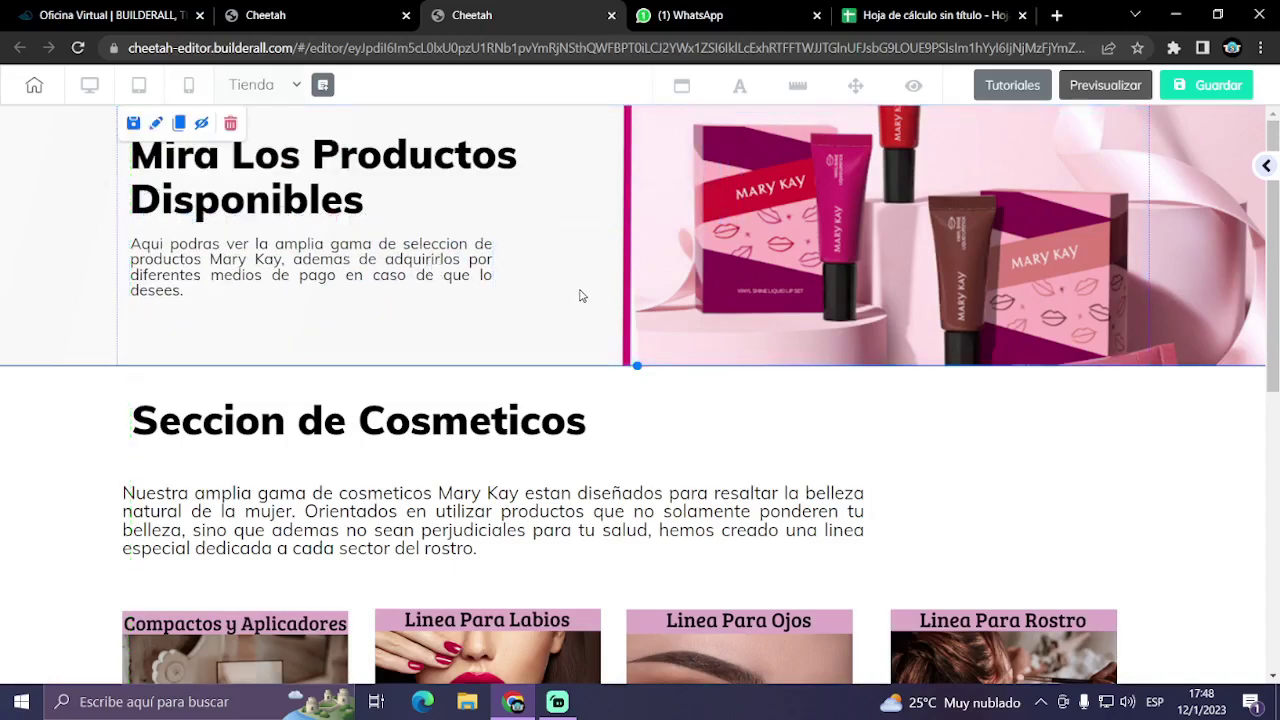
- Try the Heading 1 style on the "Mira Los Productos Disponibles" title and return it to Heading 2
{"action": "double_click", "coordinate": [296, 205]}
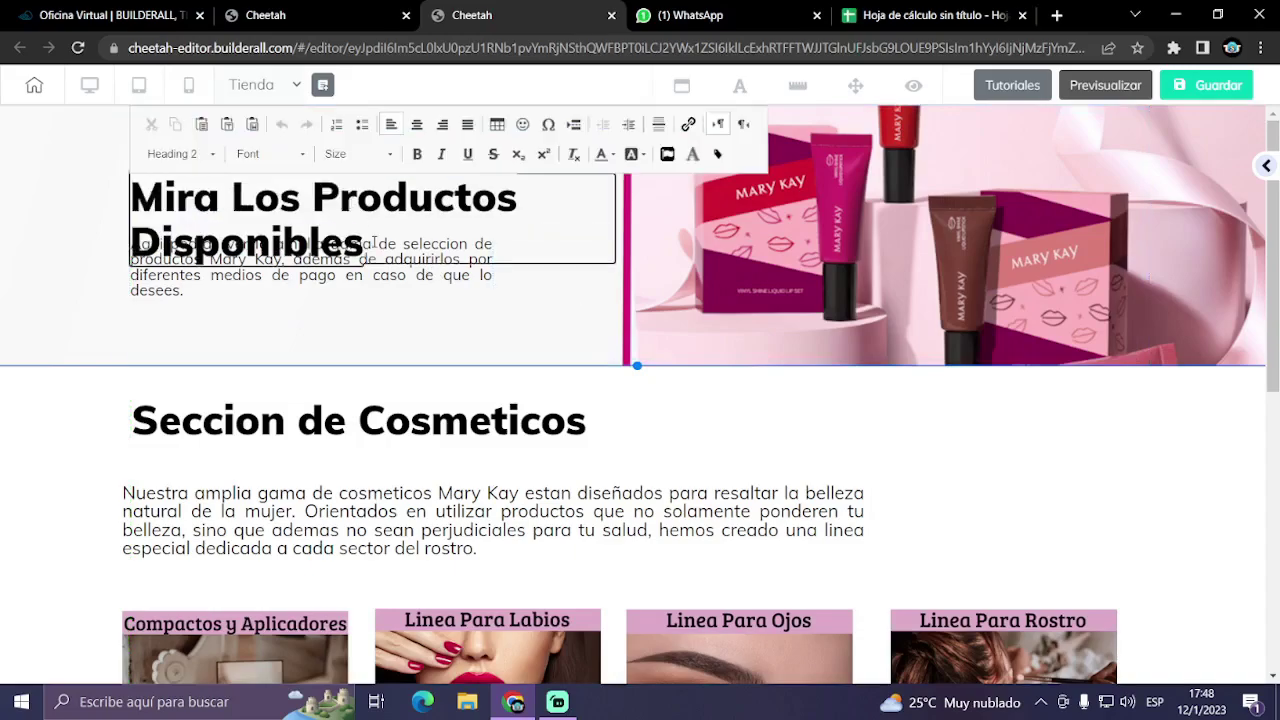
{"action": "left_click_drag", "start_coordinate": [373, 242], "coordinate": [117, 217]}
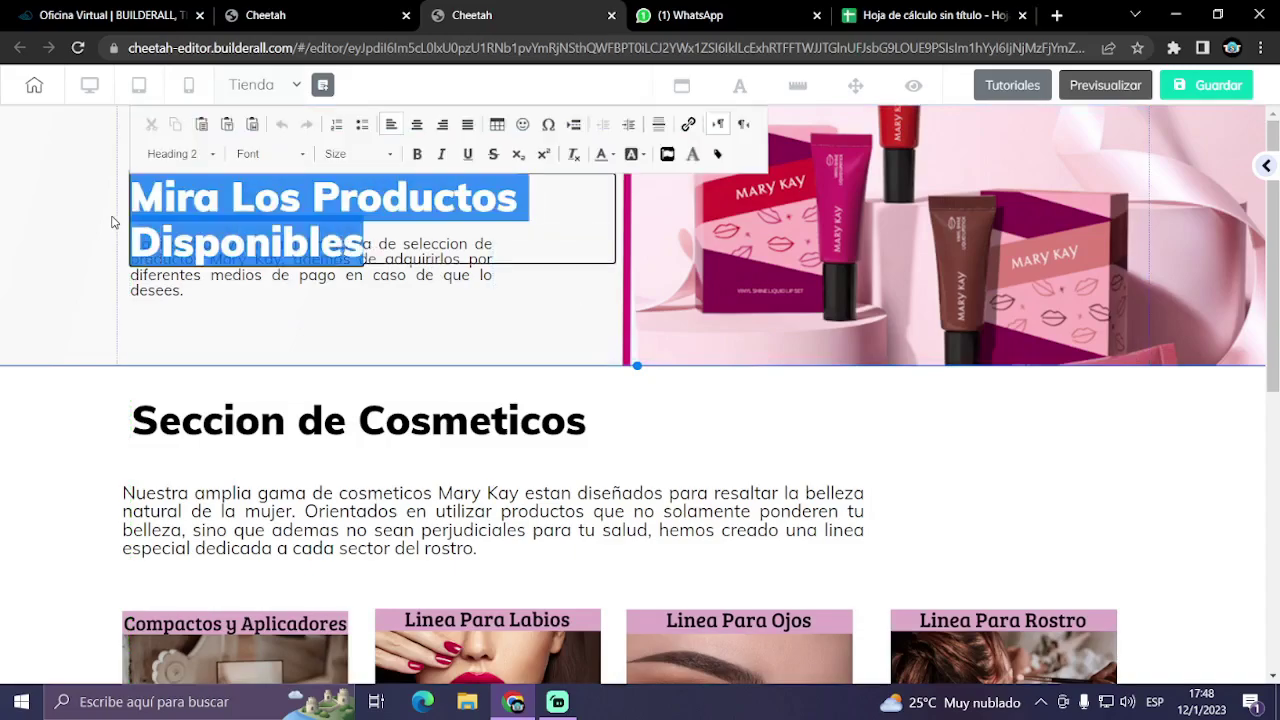
{"action": "left_click", "coordinate": [213, 154]}
{"action": "left_click", "coordinate": [205, 205]}
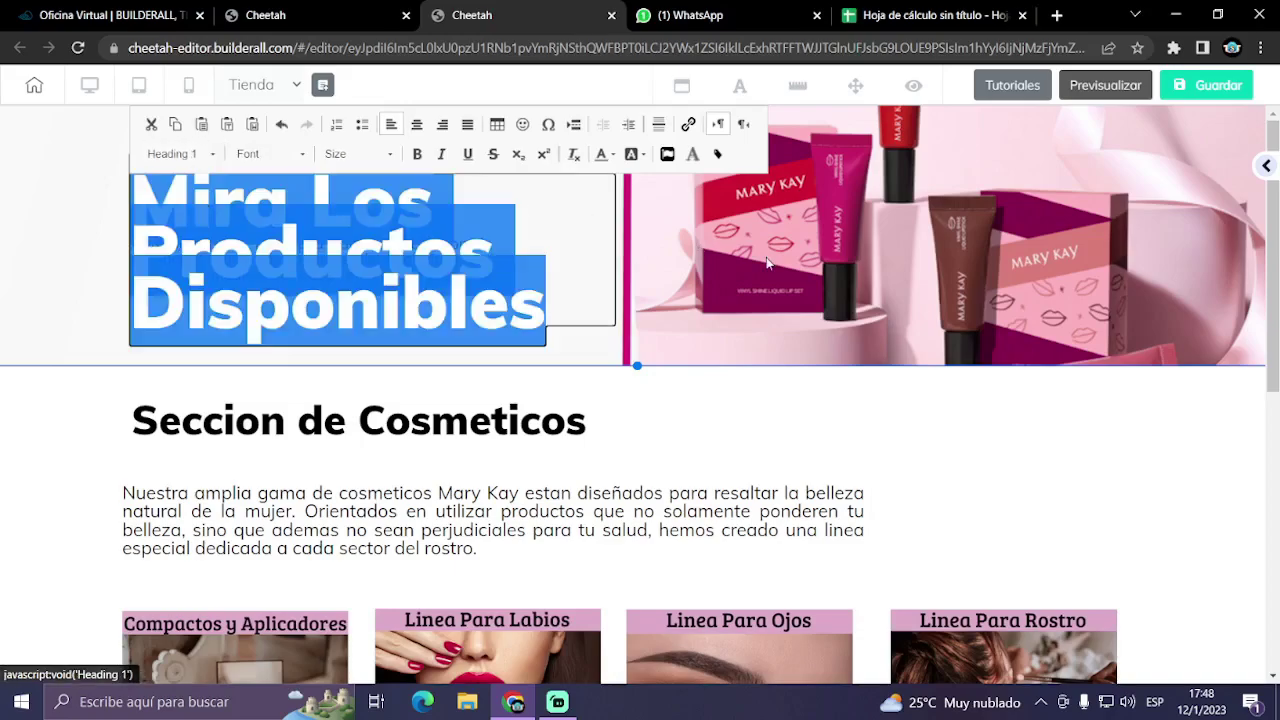
{"action": "left_click", "coordinate": [200, 154]}
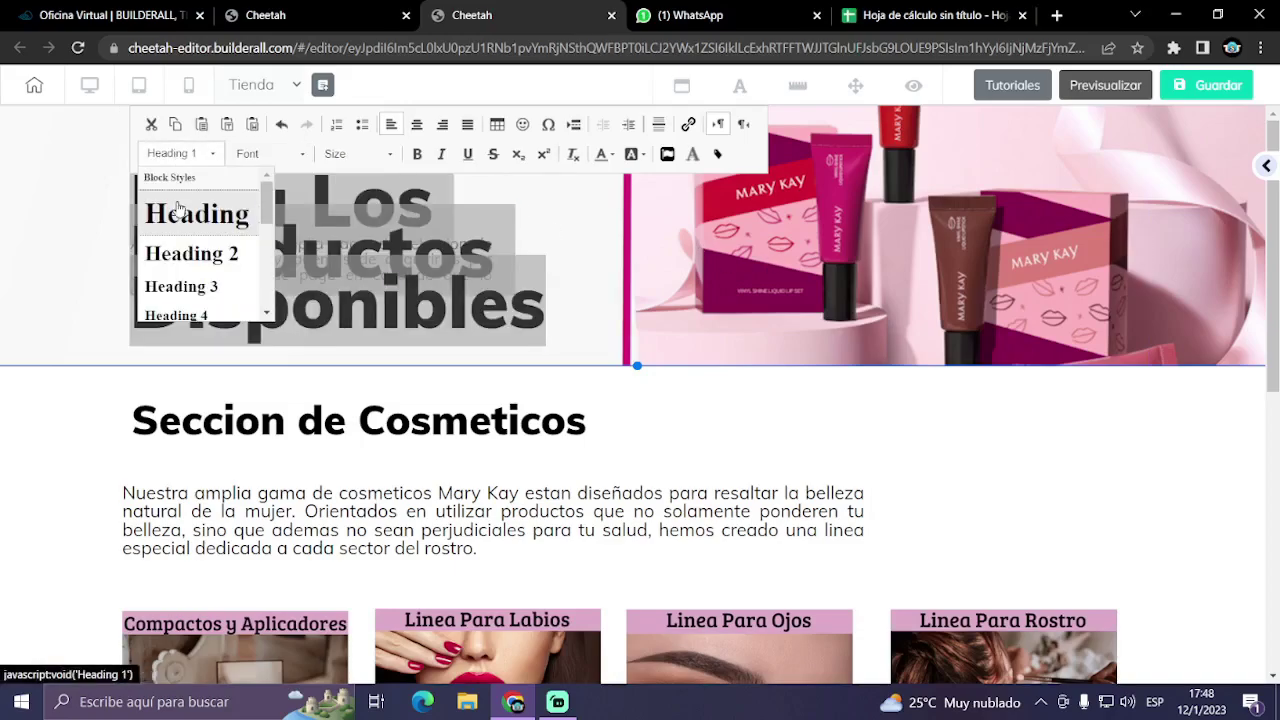
{"action": "left_click", "coordinate": [194, 263]}
{"action": "left_click", "coordinate": [836, 255]}
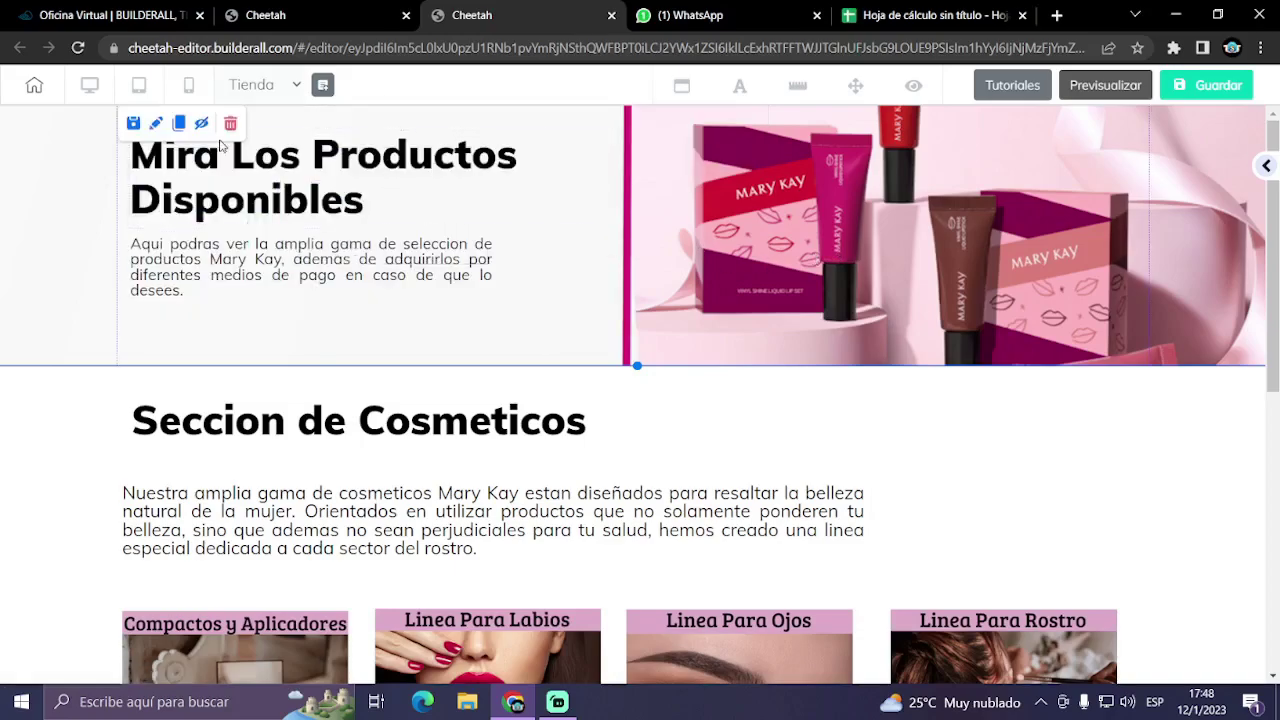
- Format the "Mira Los Productos Disponibles" title as Heading 1 with font size 50
{"action": "double_click", "coordinate": [364, 181]}
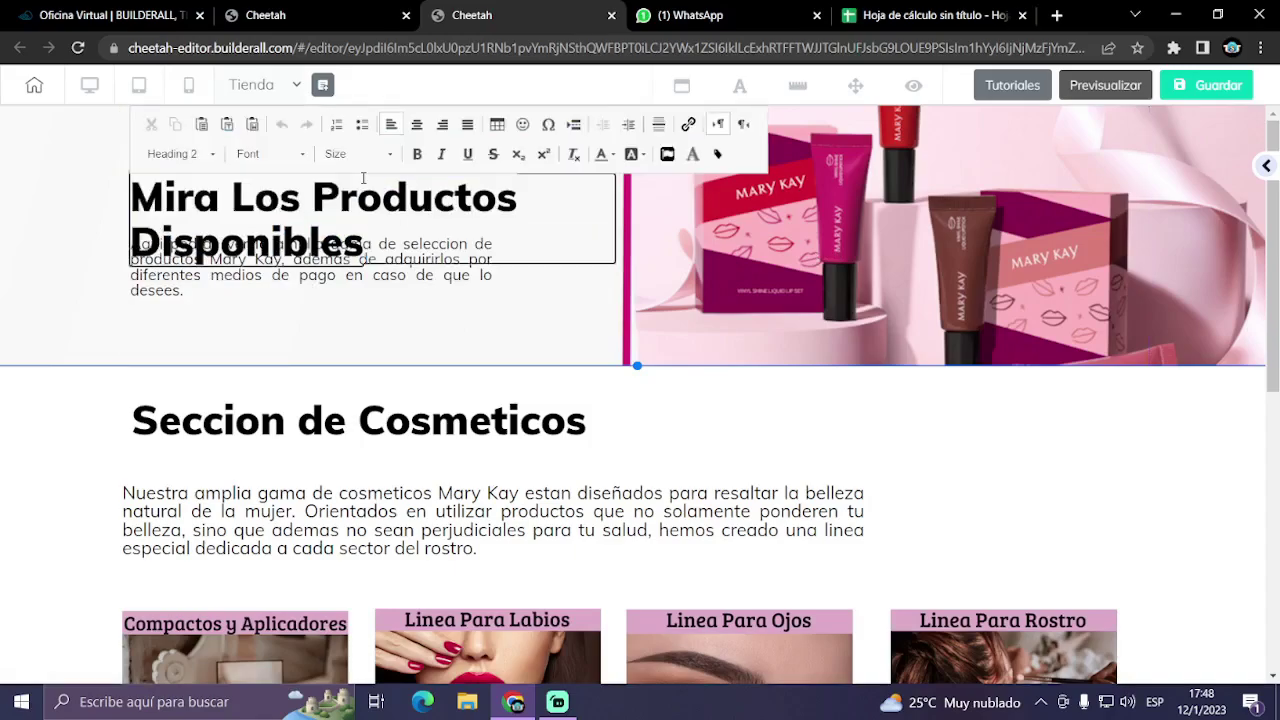
{"action": "left_click_drag", "start_coordinate": [372, 250], "coordinate": [130, 188]}
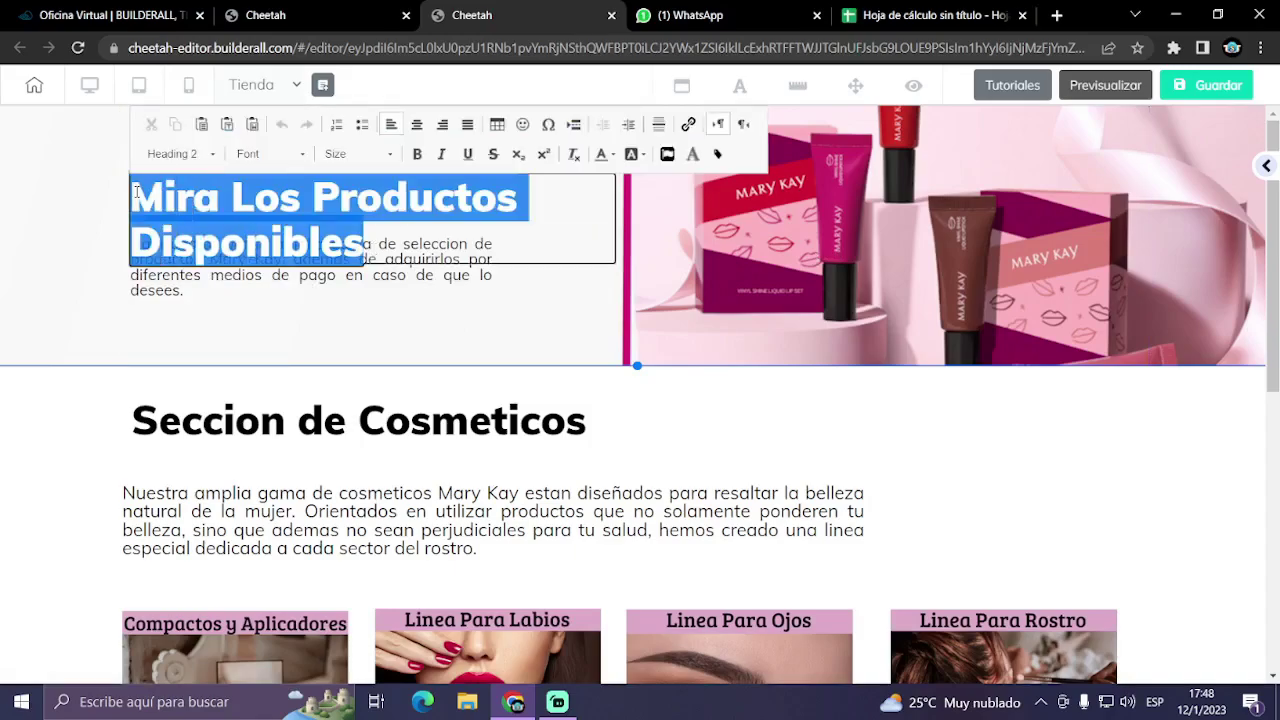
{"action": "left_click", "coordinate": [178, 153]}
{"action": "left_click", "coordinate": [195, 214]}
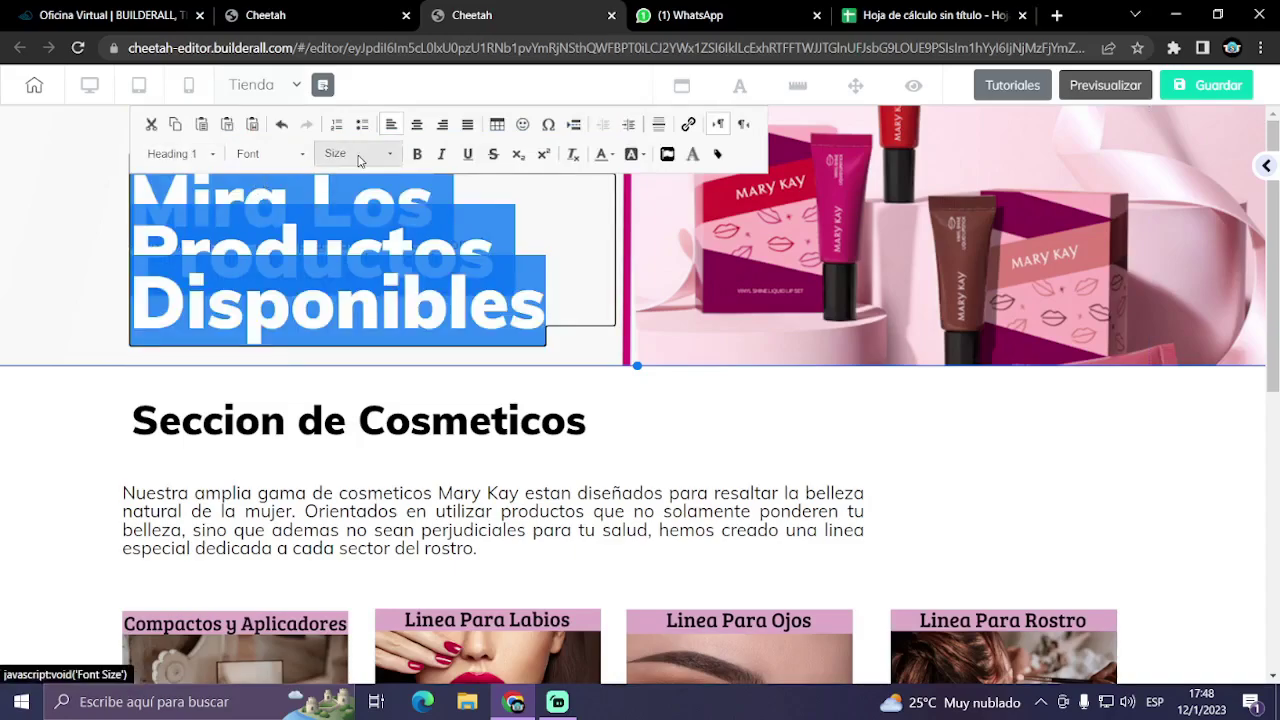
{"action": "left_click", "coordinate": [360, 156]}
{"action": "scroll", "coordinate": [346, 262], "scroll_direction": "down", "scroll_amount": 6}
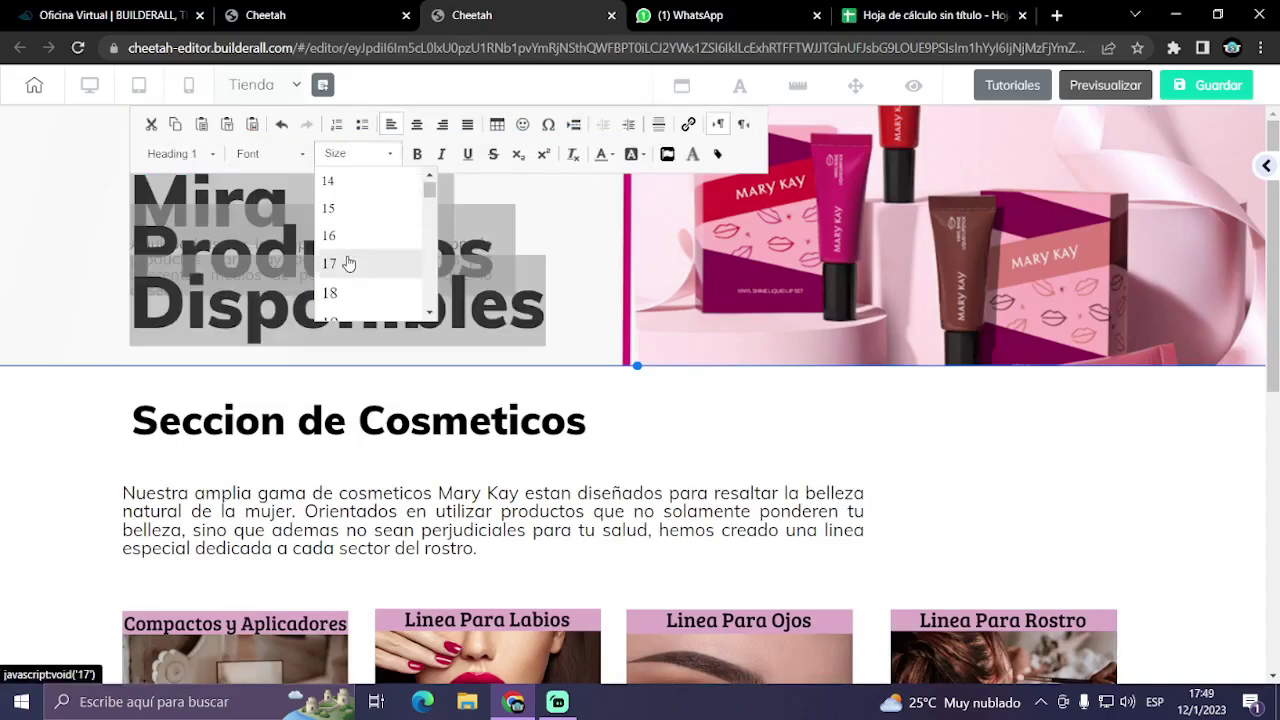
{"action": "scroll", "coordinate": [346, 262], "scroll_direction": "down", "scroll_amount": 10}
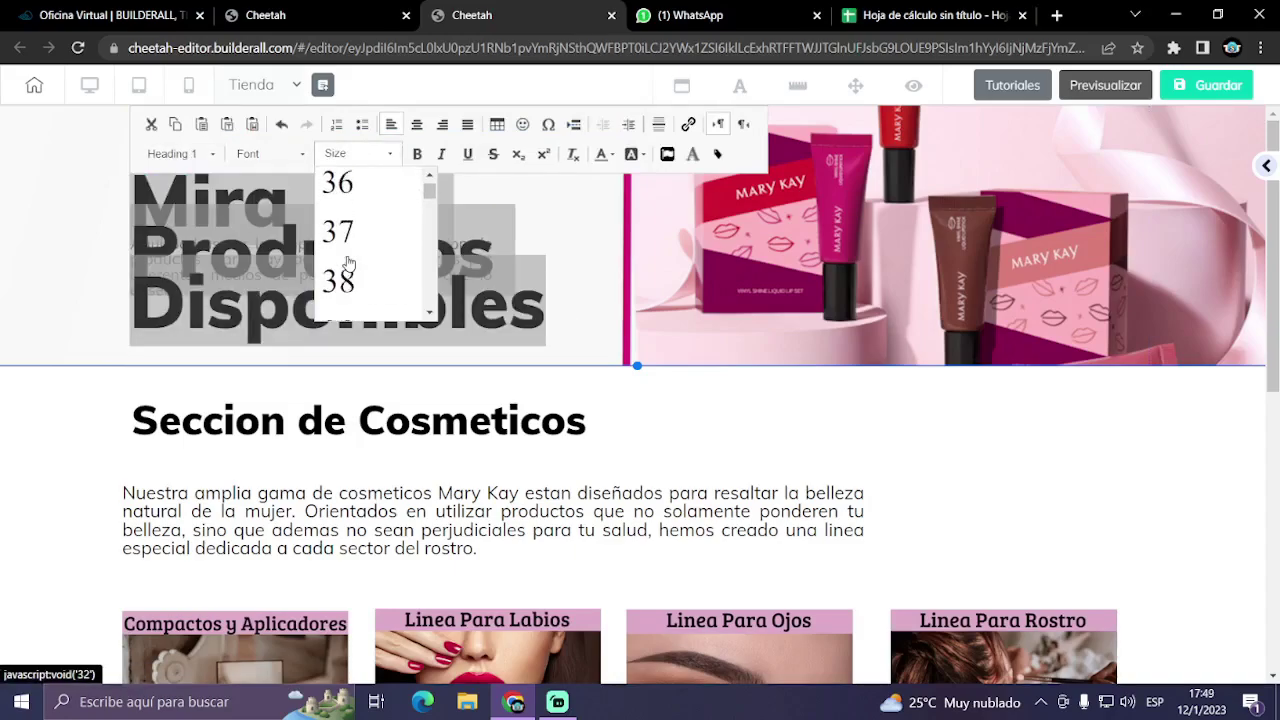
{"action": "left_click", "coordinate": [347, 253]}
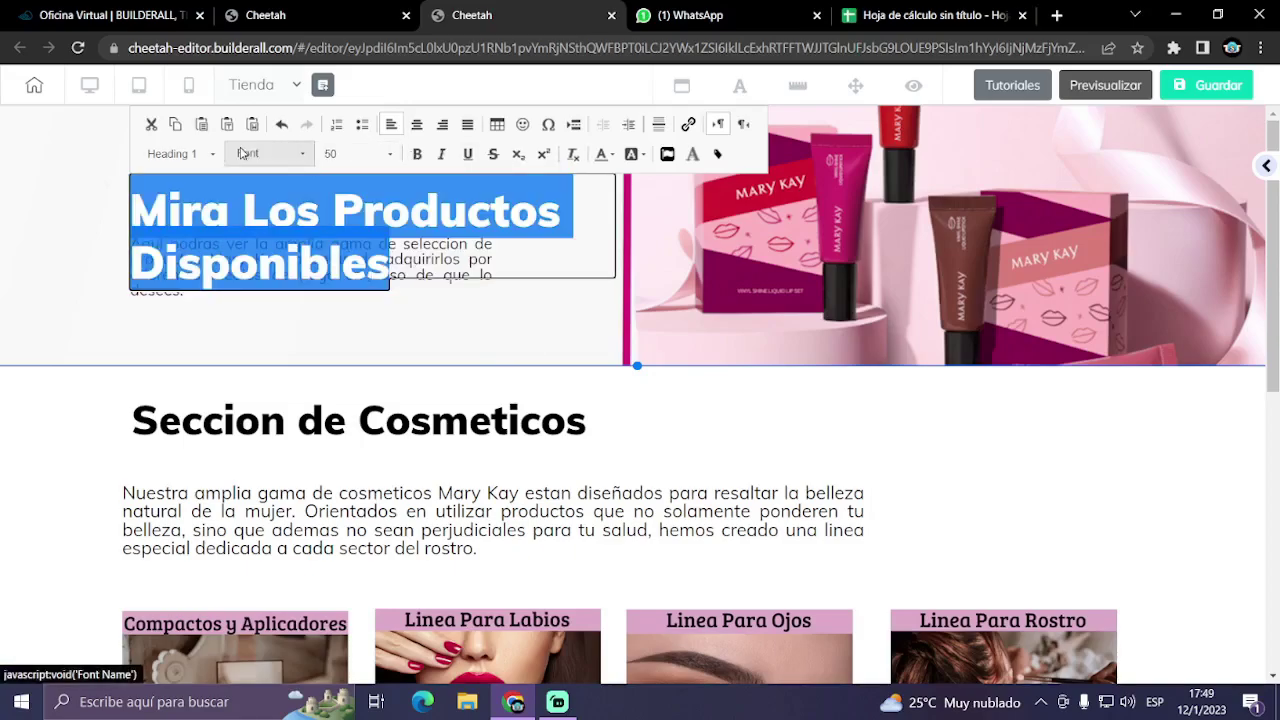
- Change the title's font to Book Antiqua and finish editing the text
{"action": "left_click", "coordinate": [299, 156]}
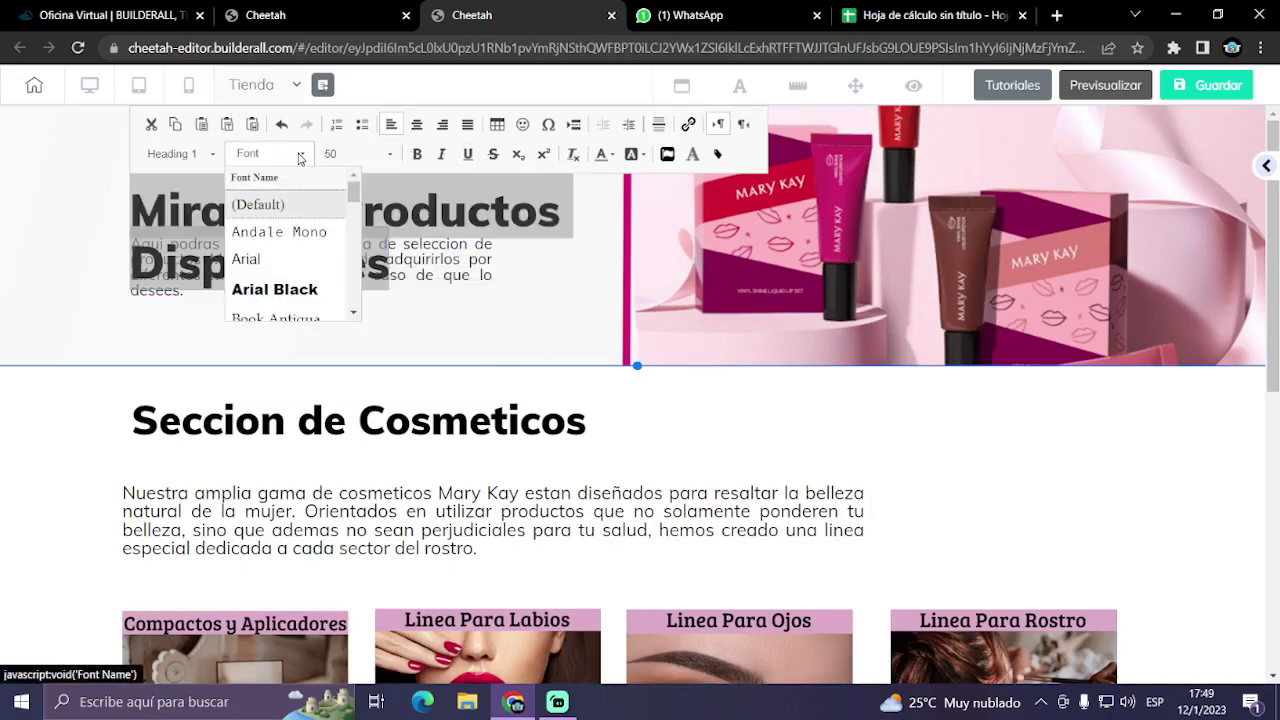
{"action": "scroll", "coordinate": [279, 261], "scroll_direction": "down", "scroll_amount": 1}
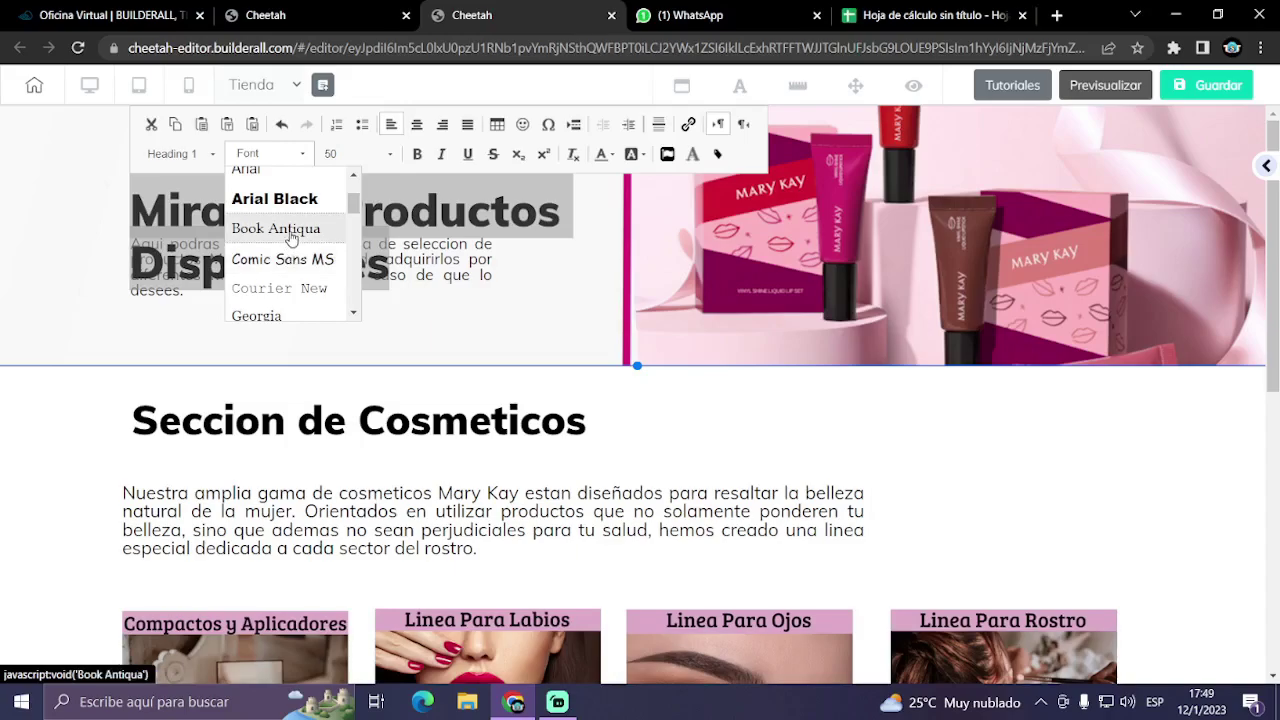
{"action": "left_click", "coordinate": [284, 229]}
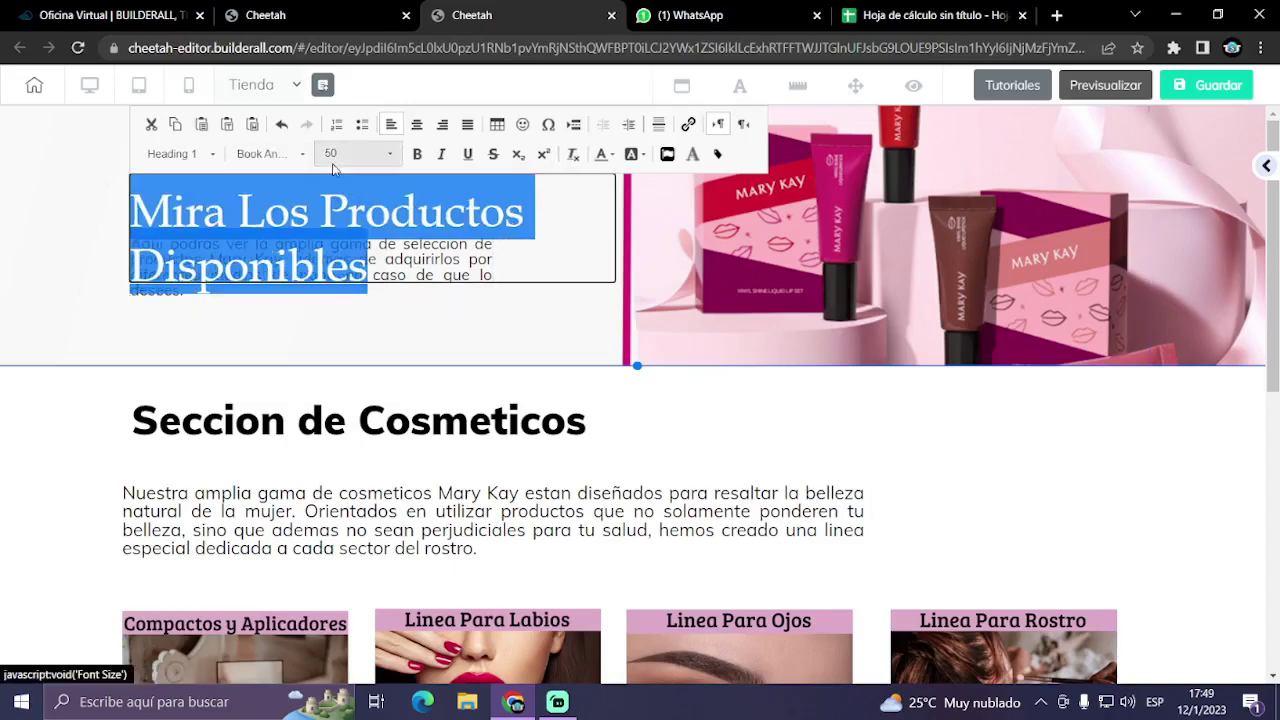
{"action": "left_click", "coordinate": [297, 157]}
{"action": "scroll", "coordinate": [305, 263], "scroll_direction": "down", "scroll_amount": 2}
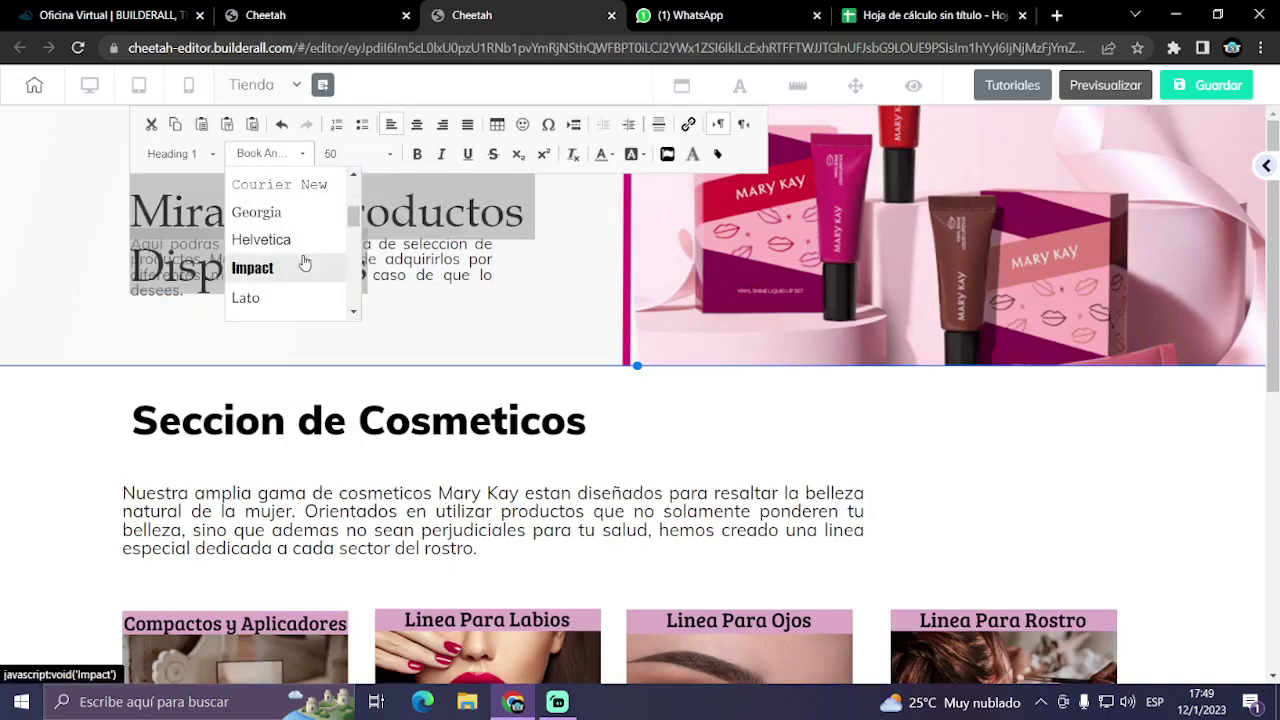
{"action": "left_click", "coordinate": [517, 349]}
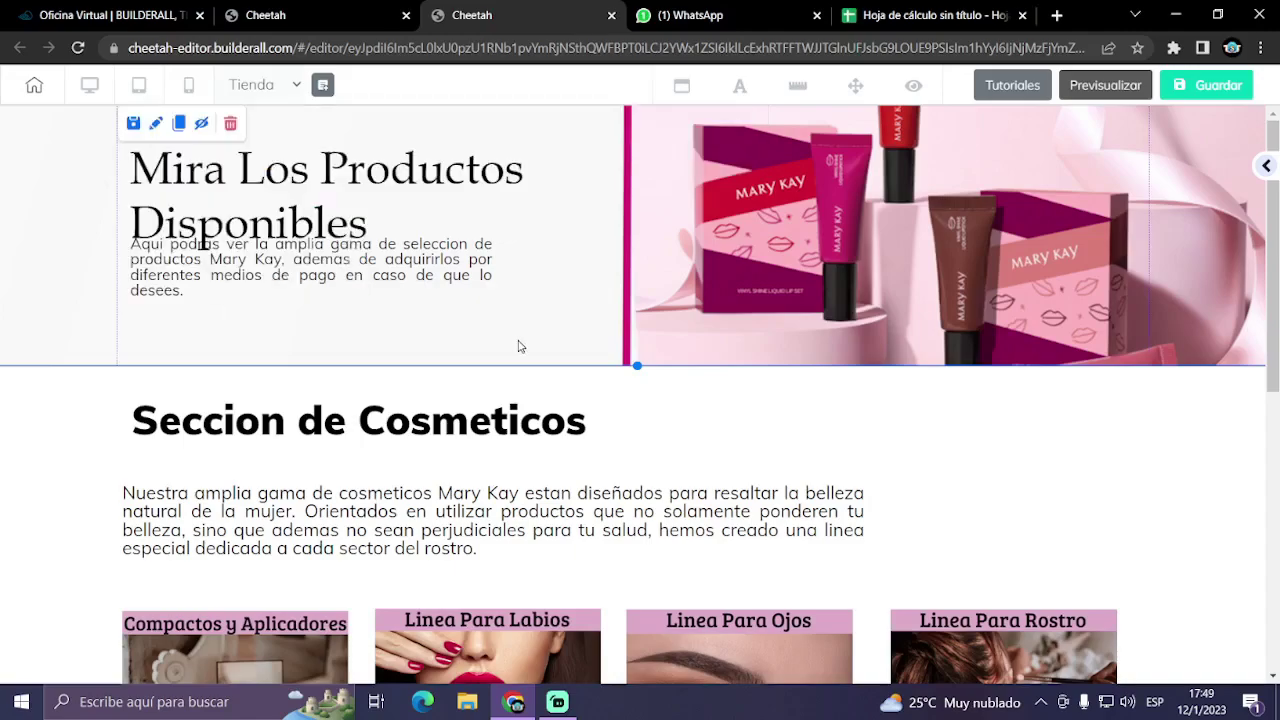
- Move the title slightly up and reposition the description paragraph below it with a clear gap between them
{"action": "left_click_drag", "start_coordinate": [428, 263], "coordinate": [430, 291]}
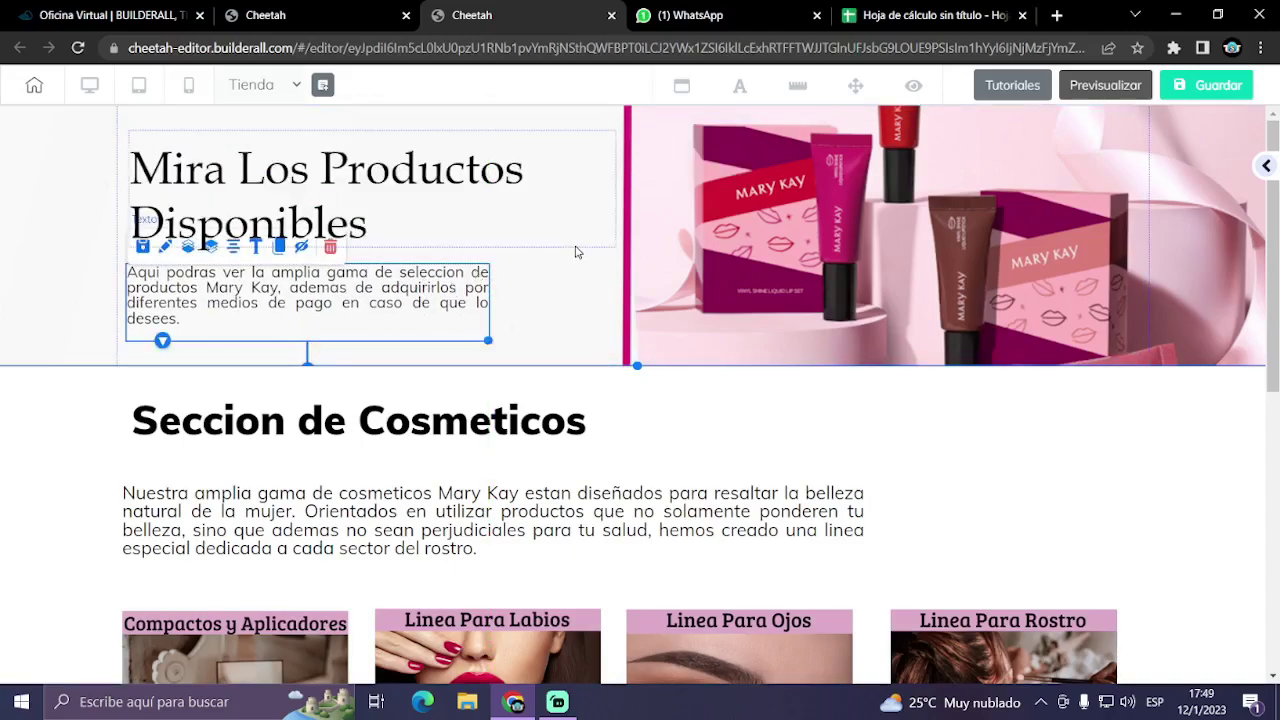
{"action": "left_click", "coordinate": [453, 187]}
{"action": "left_click_drag", "start_coordinate": [453, 187], "coordinate": [450, 160]}
{"action": "left_click_drag", "start_coordinate": [446, 280], "coordinate": [441, 259]}
{"action": "left_click", "coordinate": [571, 297]}
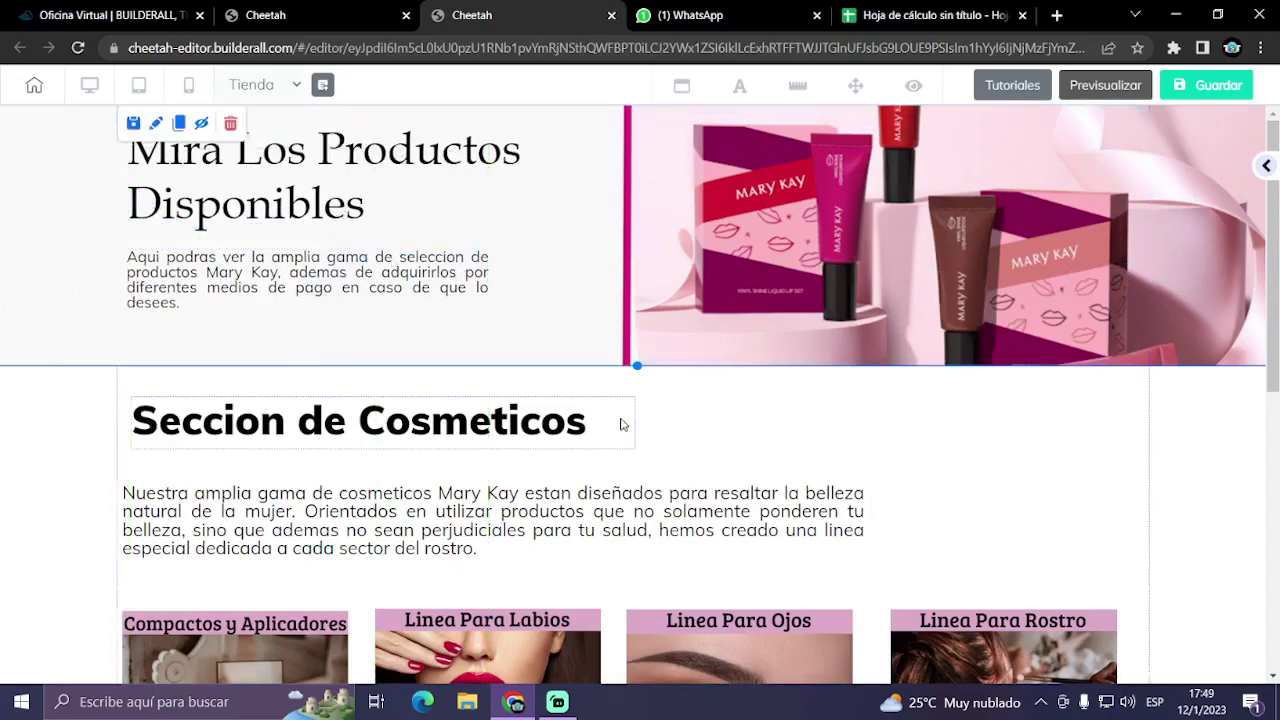
{"action": "left_click", "coordinate": [713, 408]}
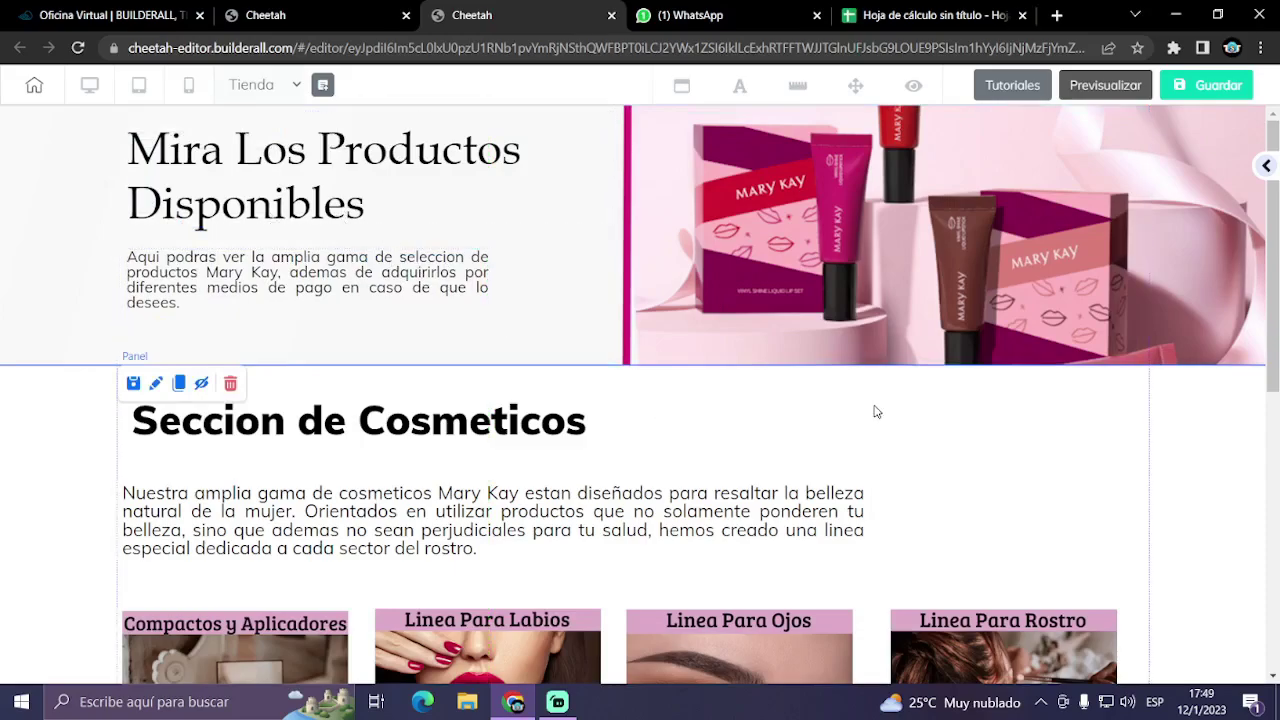
{"action": "double_click", "coordinate": [502, 441]}
{"action": "left_click", "coordinate": [725, 450]}
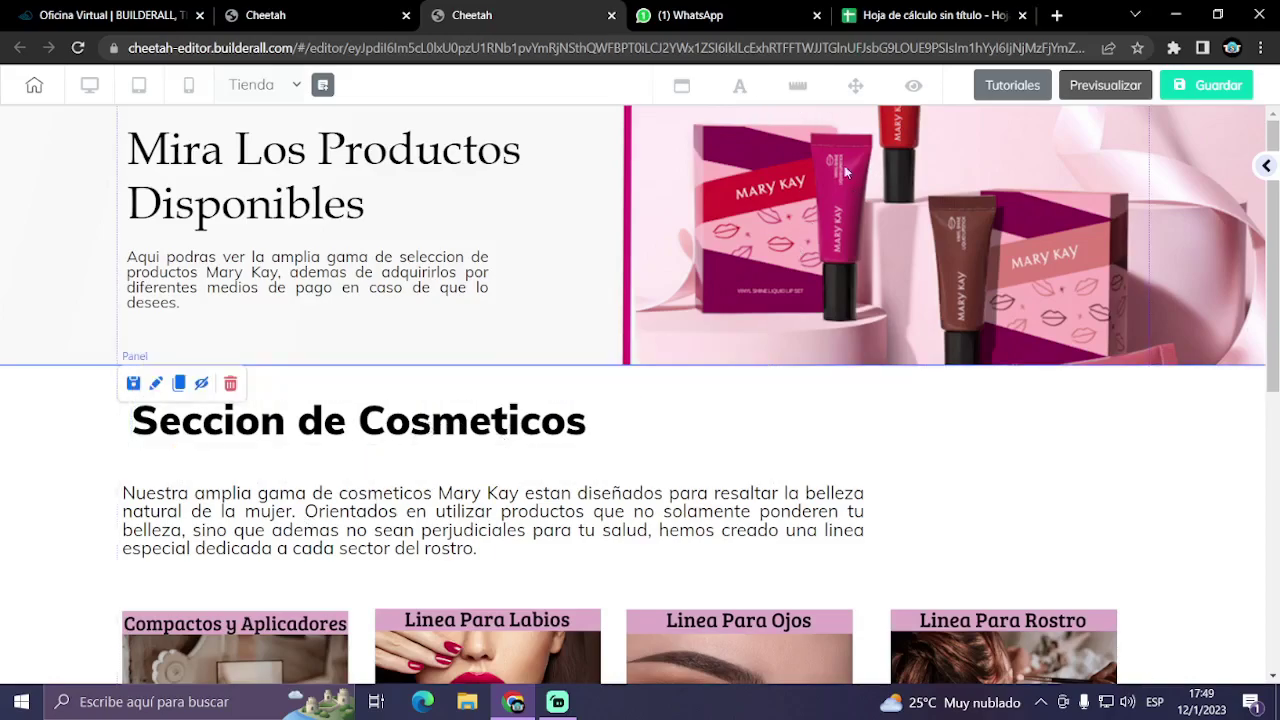
{"action": "left_click", "coordinate": [803, 86]}
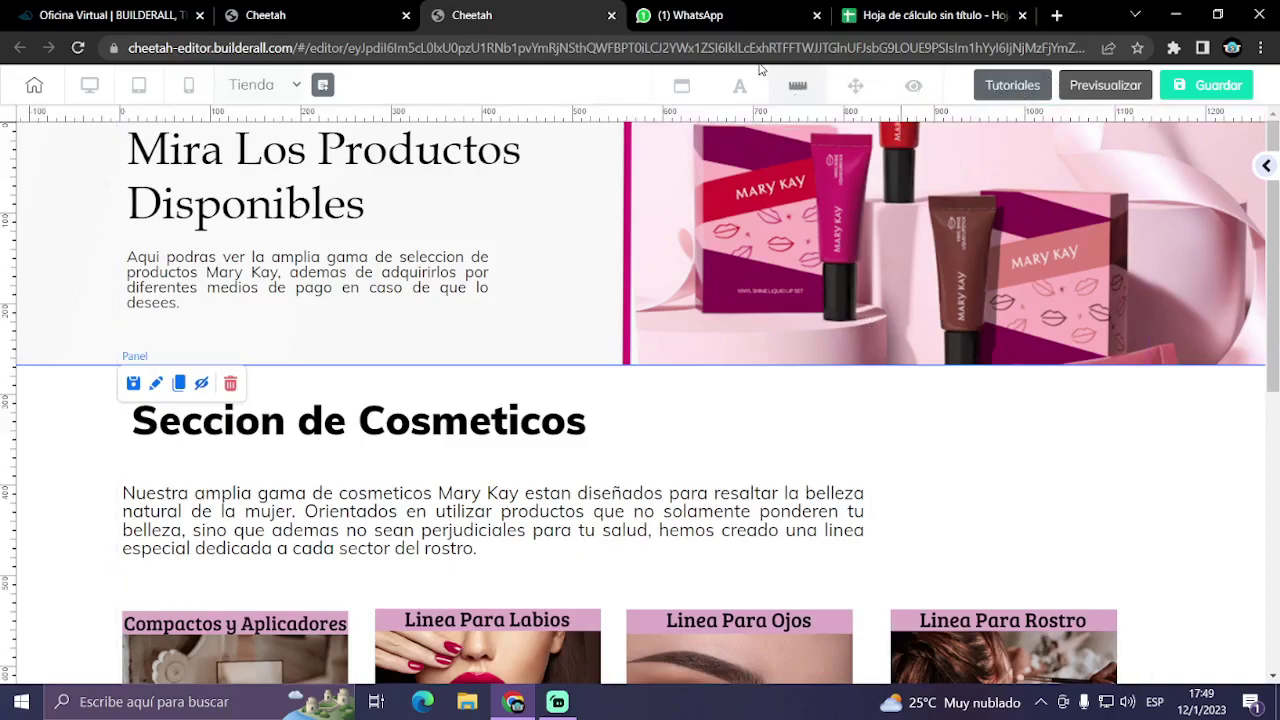
{"action": "left_click", "coordinate": [790, 88]}
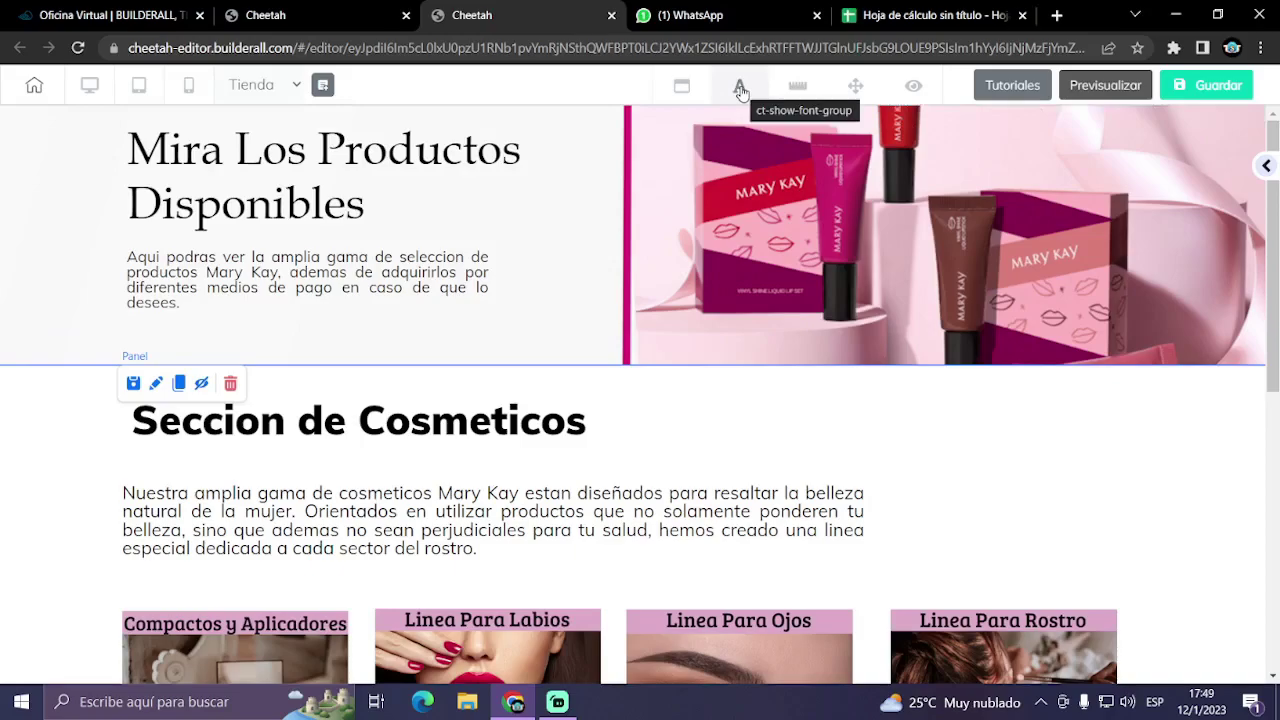
- Set the mobile font size of the site's Título H1 style to 30 px
{"action": "left_click", "coordinate": [739, 92]}
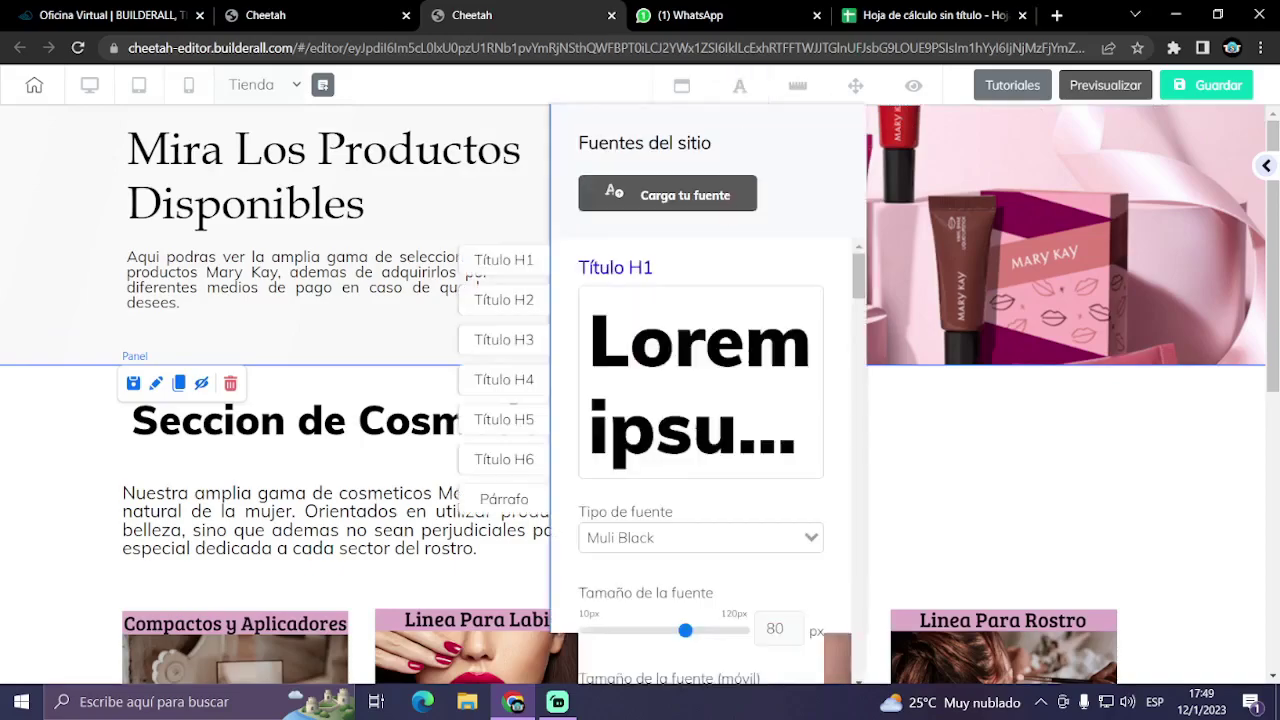
{"action": "scroll", "coordinate": [750, 356], "scroll_direction": "down", "scroll_amount": 3}
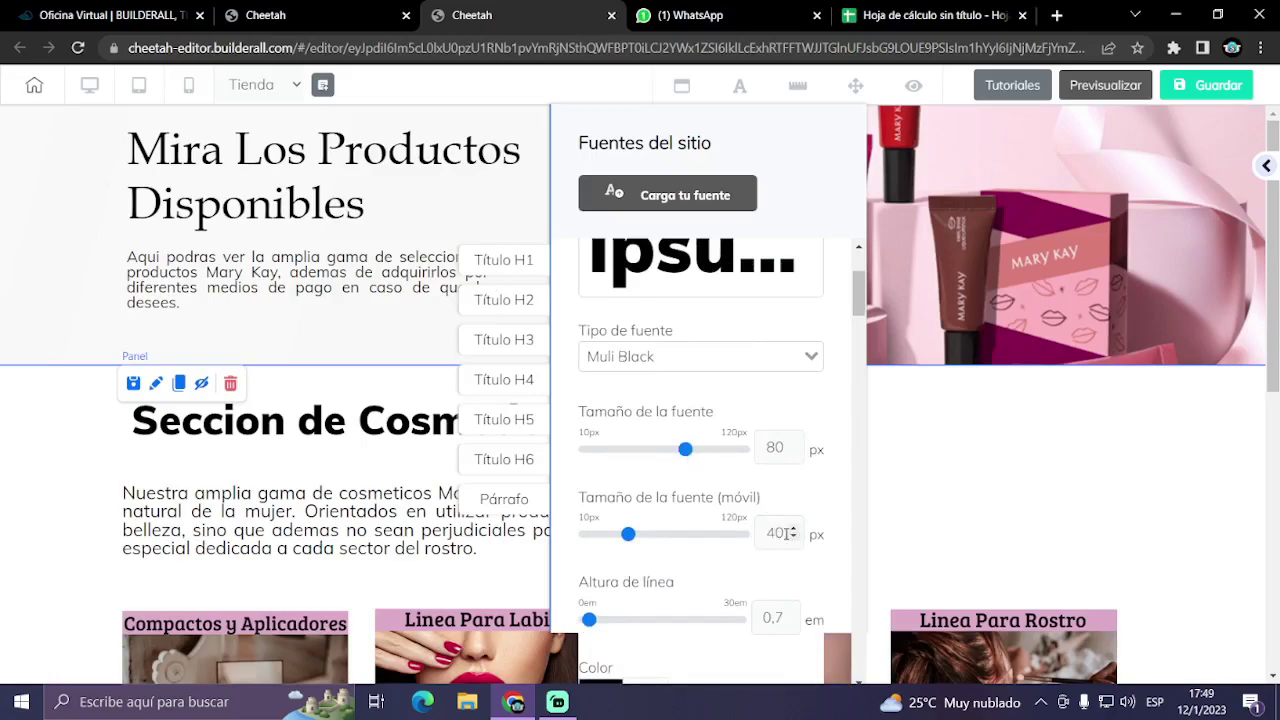
{"action": "left_click_drag", "start_coordinate": [778, 533], "coordinate": [768, 533]}
{"action": "type", "text": "3"}
- Try Playfair Display as the site's Título H2 font and check it on the page's section headings
{"action": "scroll", "coordinate": [697, 513], "scroll_direction": "down", "scroll_amount": 5}
{"action": "scroll", "coordinate": [697, 513], "scroll_direction": "down", "scroll_amount": 4}
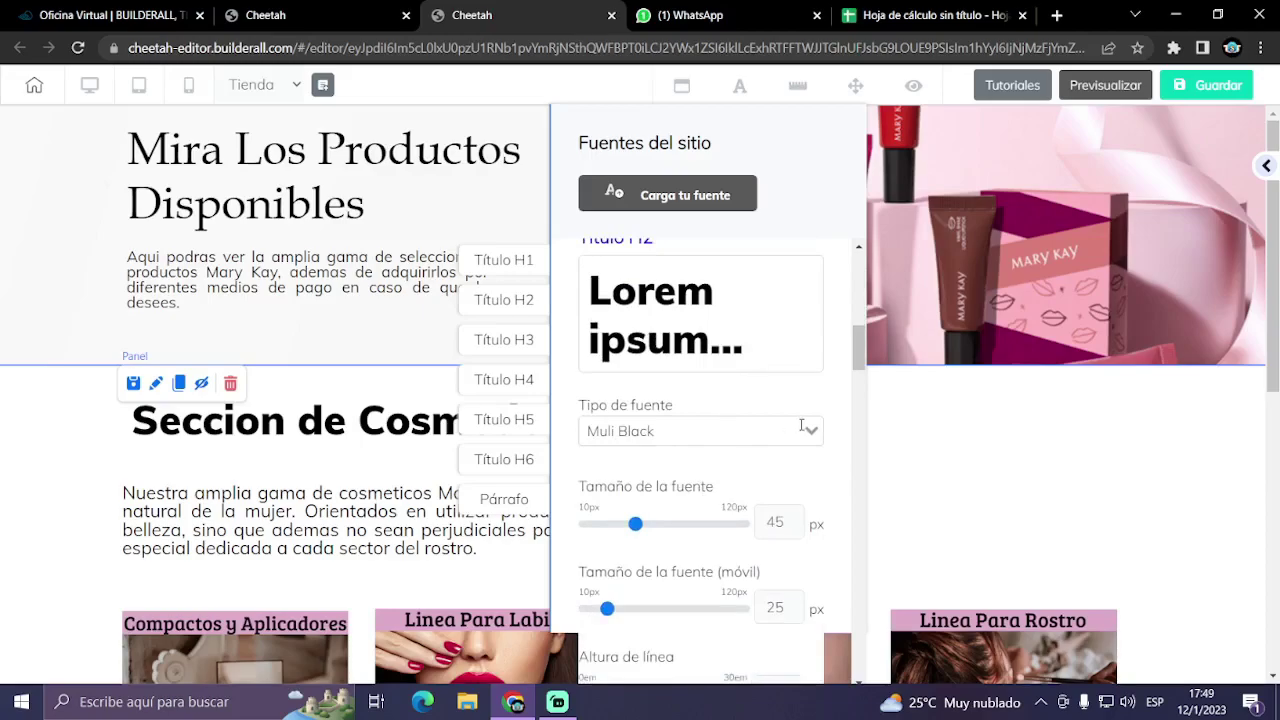
{"action": "left_click", "coordinate": [801, 428]}
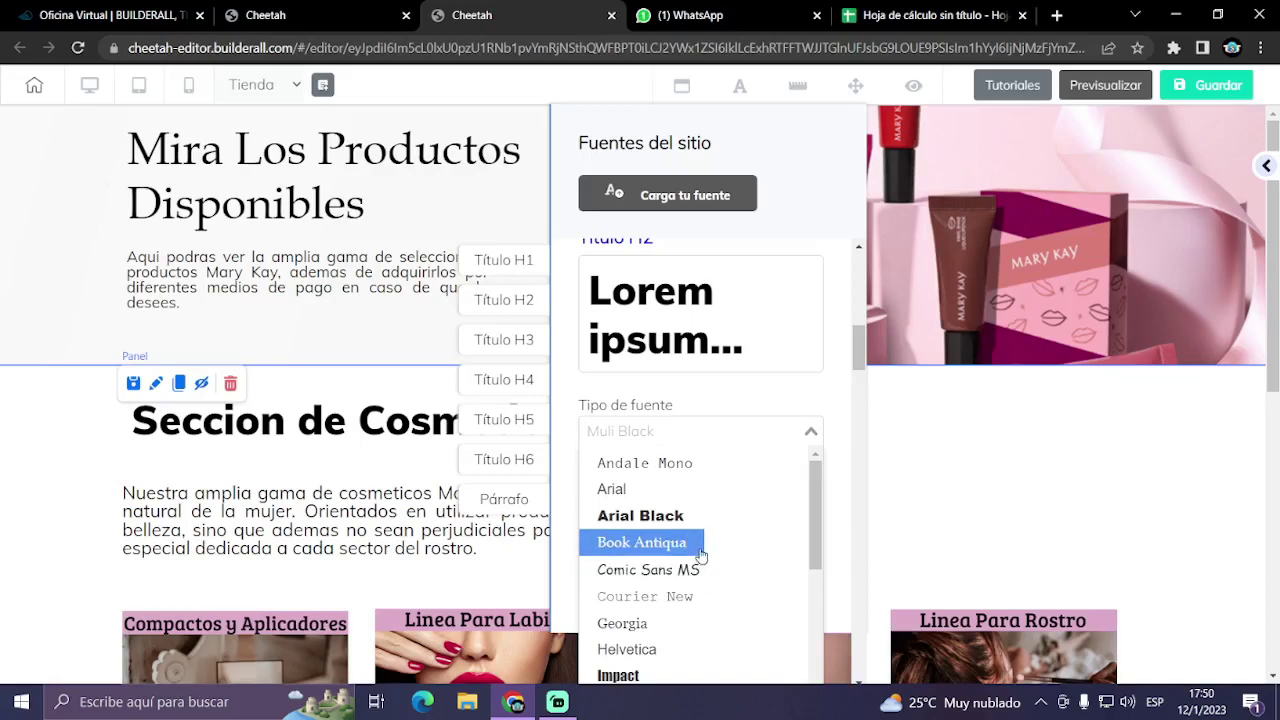
{"action": "scroll", "coordinate": [699, 556], "scroll_direction": "down", "scroll_amount": 3}
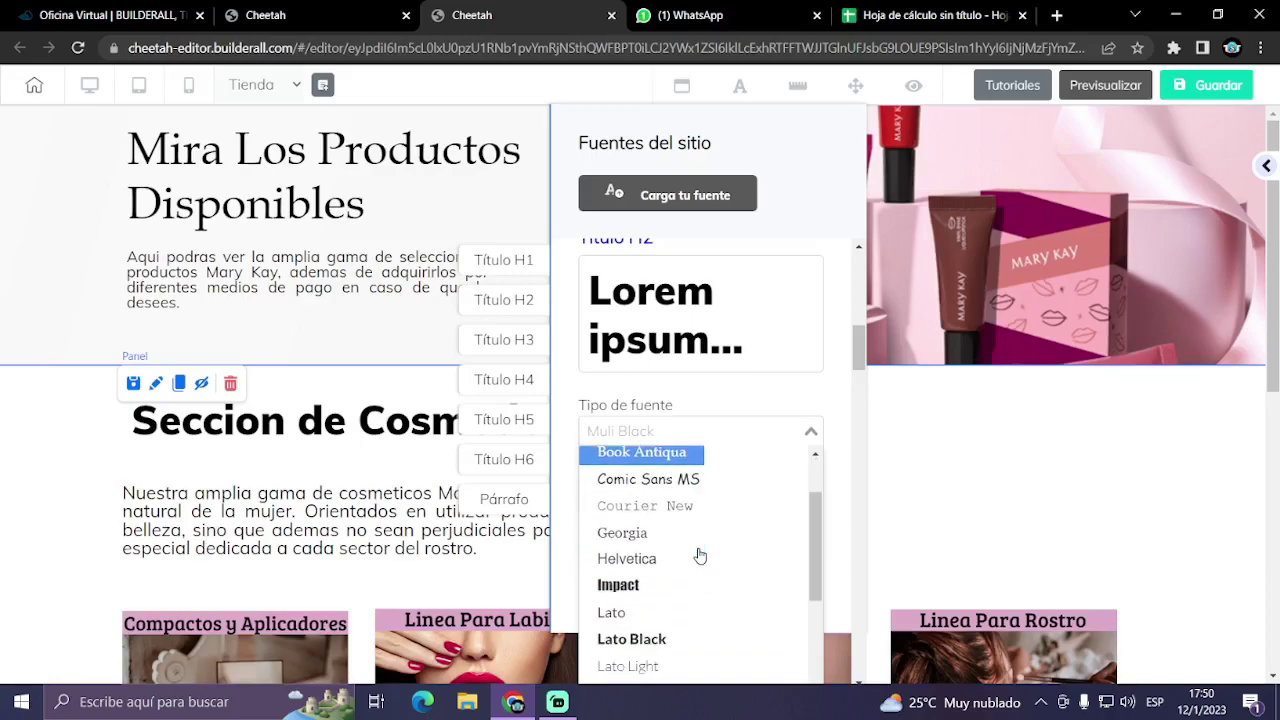
{"action": "scroll", "coordinate": [699, 556], "scroll_direction": "down", "scroll_amount": 3}
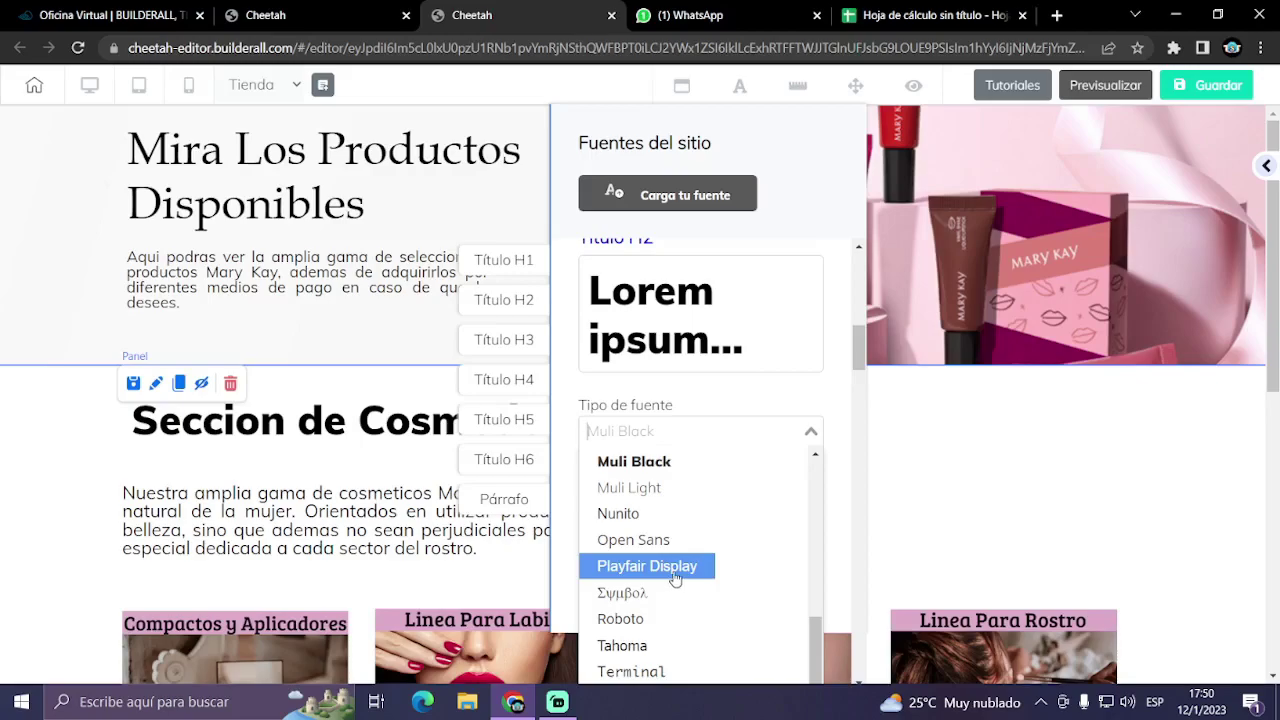
{"action": "left_click", "coordinate": [675, 570]}
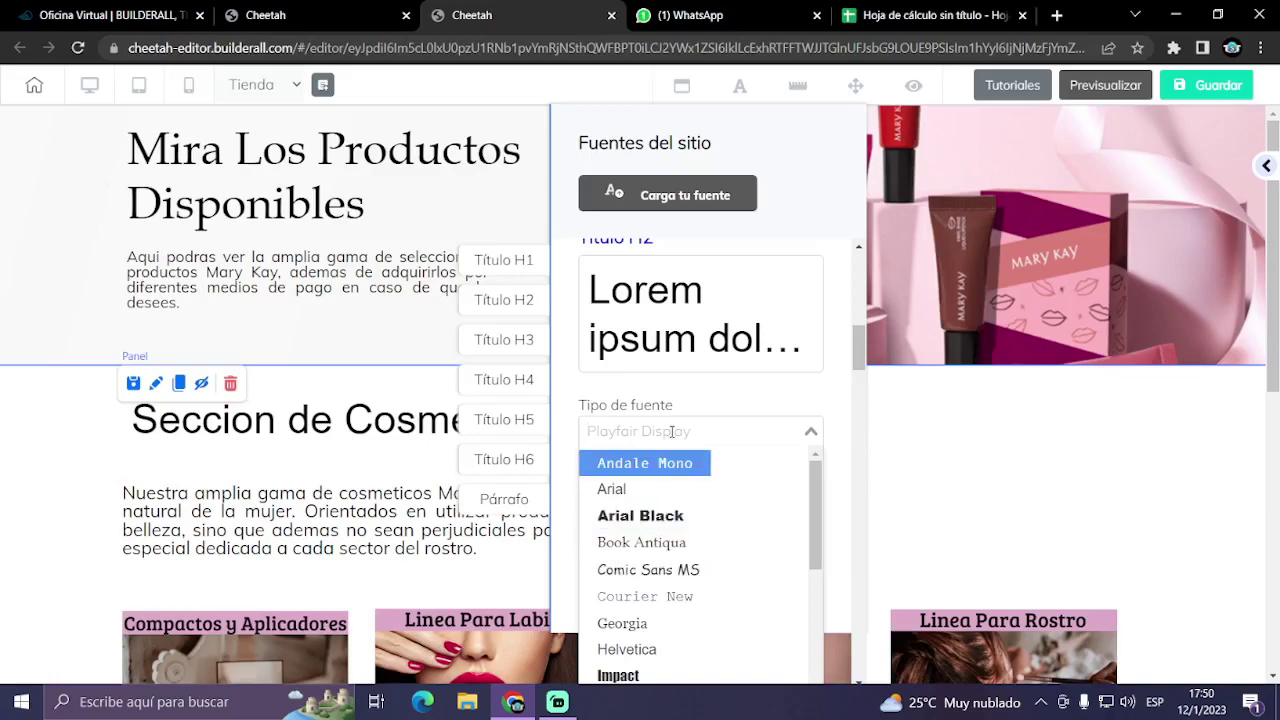
{"action": "left_click", "coordinate": [737, 87]}
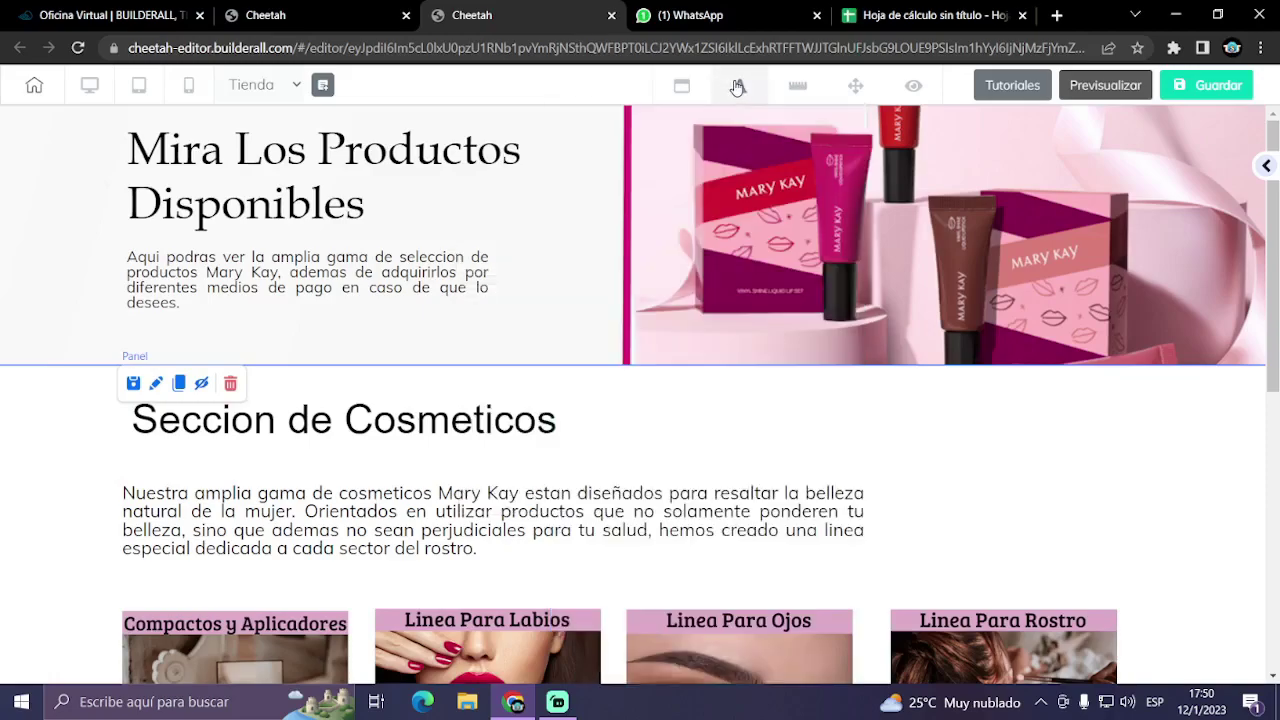
{"action": "scroll", "coordinate": [912, 420], "scroll_direction": "down", "scroll_amount": 5}
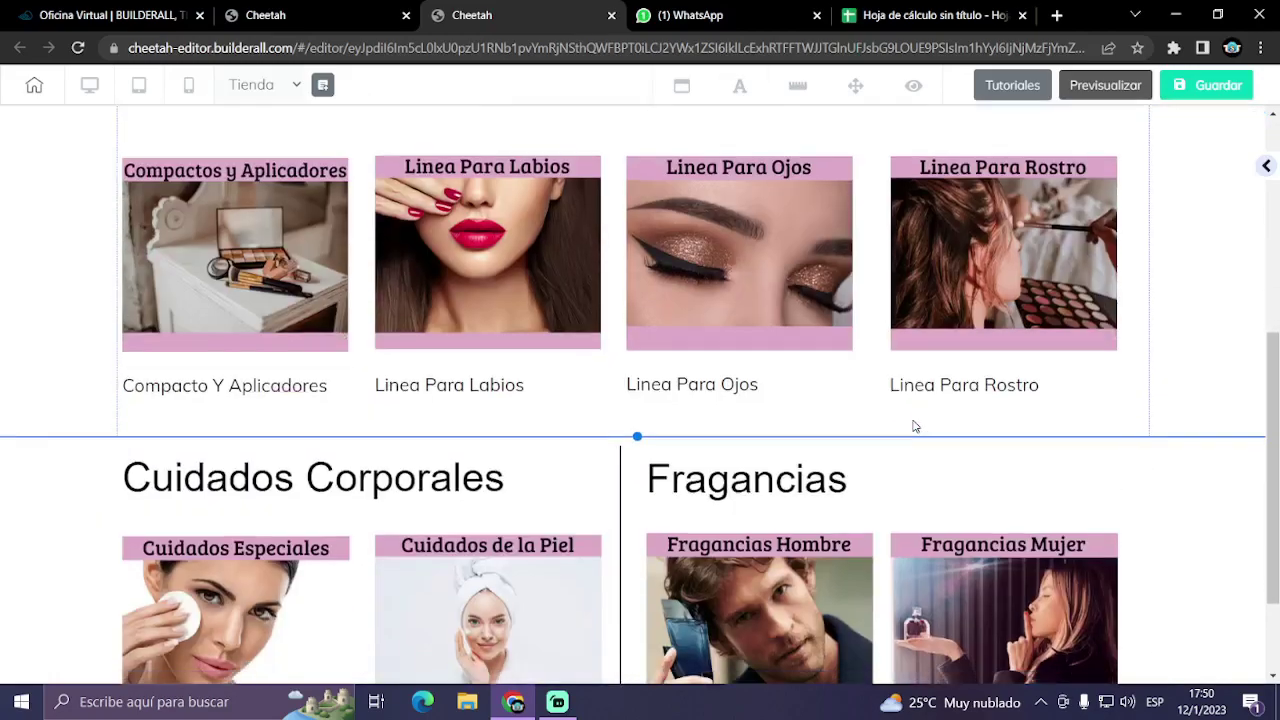
{"action": "scroll", "coordinate": [912, 426], "scroll_direction": "up", "scroll_amount": 5}
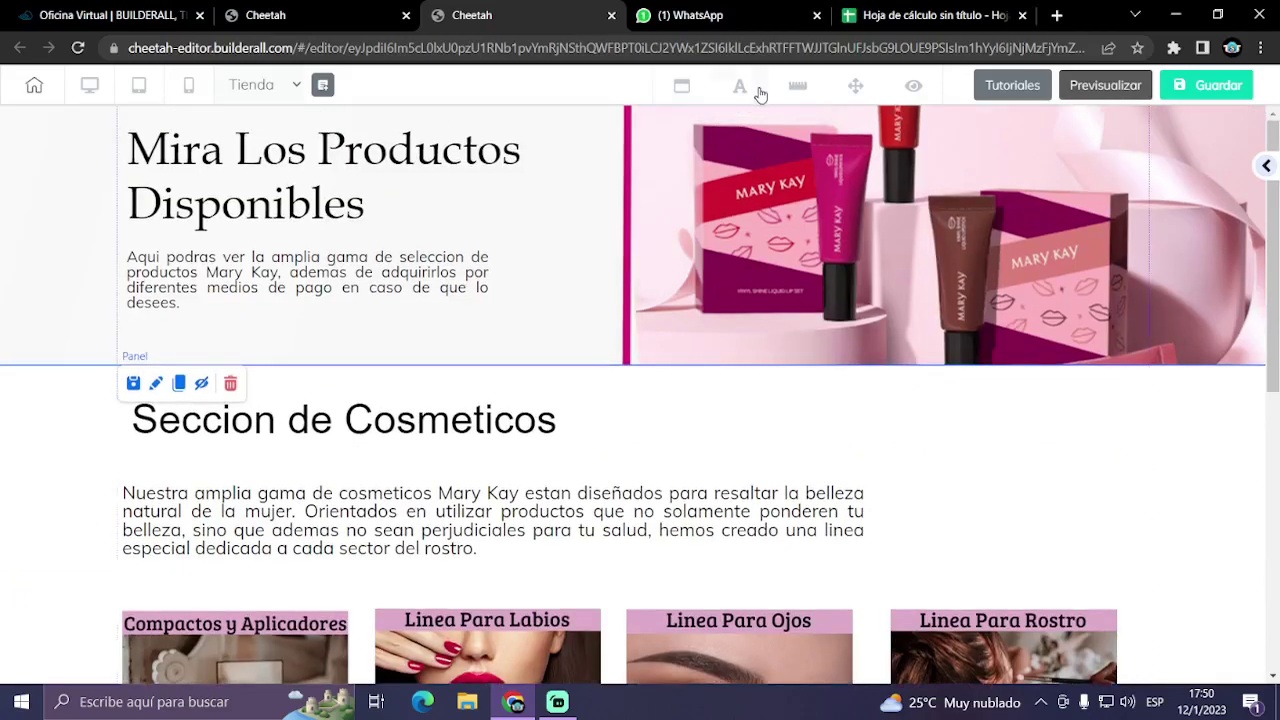
- Change the site's Título H2 font to Times New Roman
{"action": "left_click", "coordinate": [740, 88]}
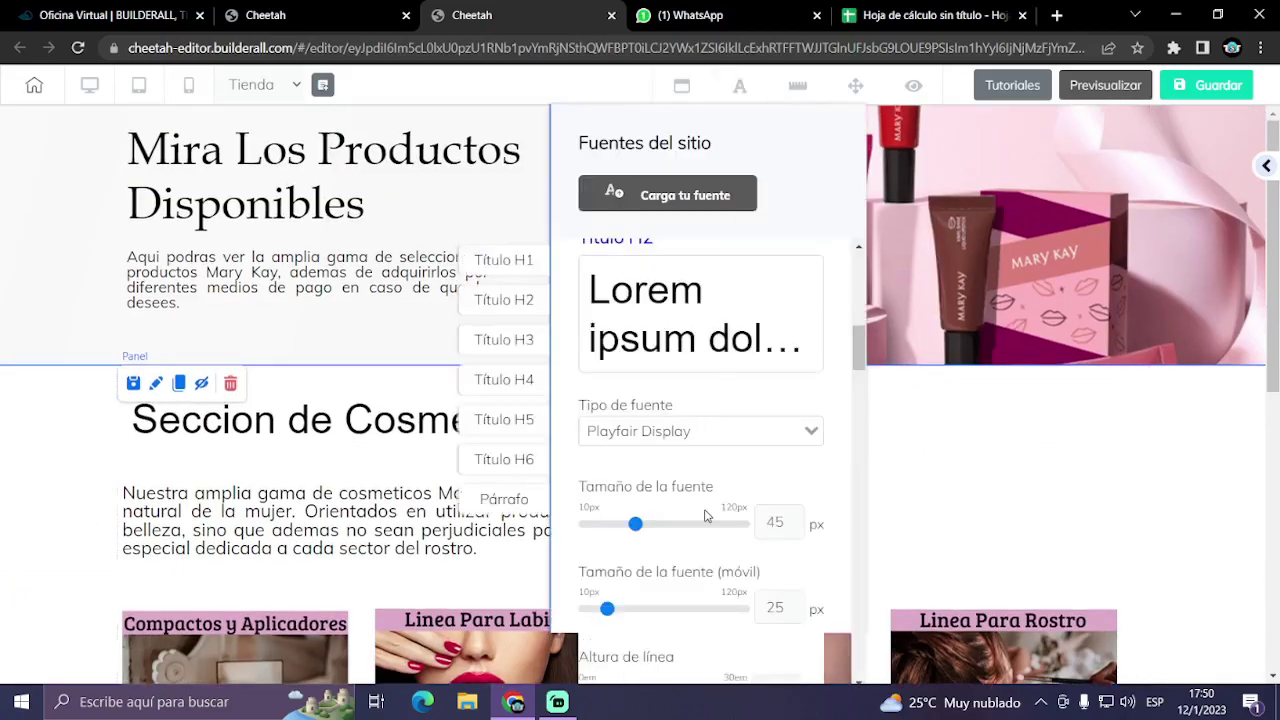
{"action": "scroll", "coordinate": [706, 515], "scroll_direction": "down", "scroll_amount": 2}
{"action": "scroll", "coordinate": [690, 480], "scroll_direction": "up", "scroll_amount": 1}
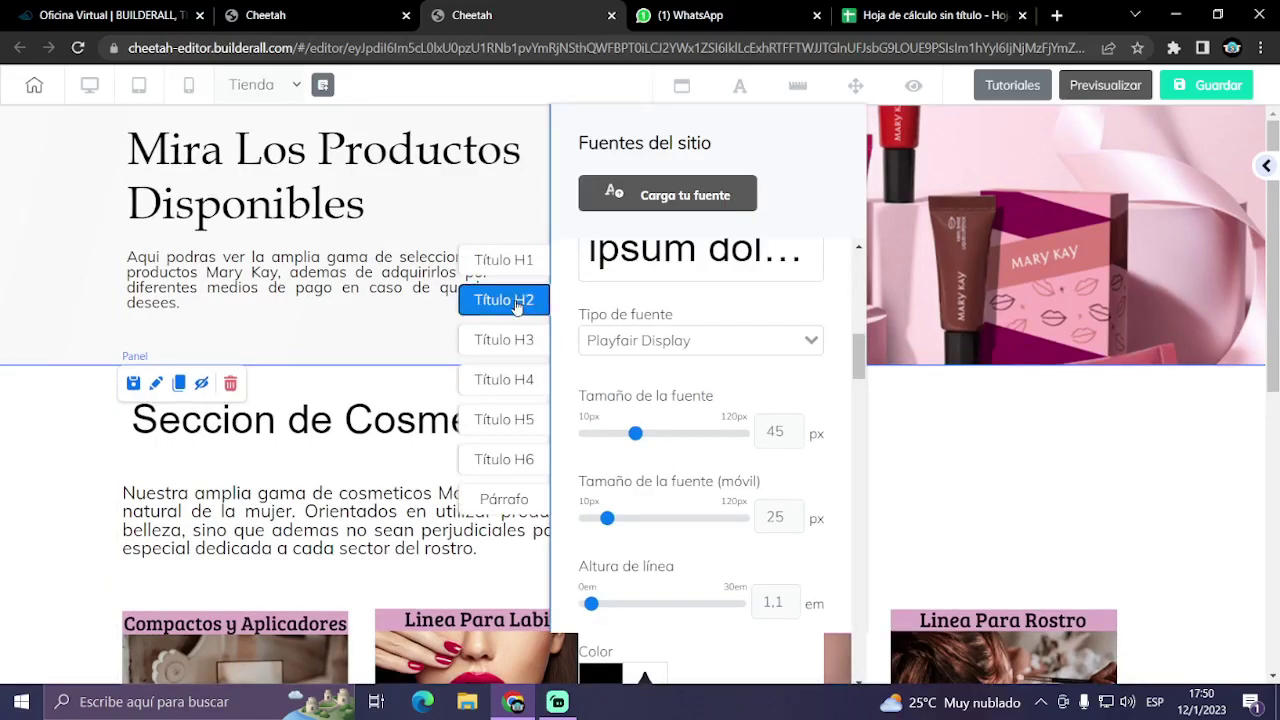
{"action": "left_click", "coordinate": [517, 304]}
{"action": "left_click", "coordinate": [759, 443]}
{"action": "scroll", "coordinate": [737, 517], "scroll_direction": "down", "scroll_amount": 8}
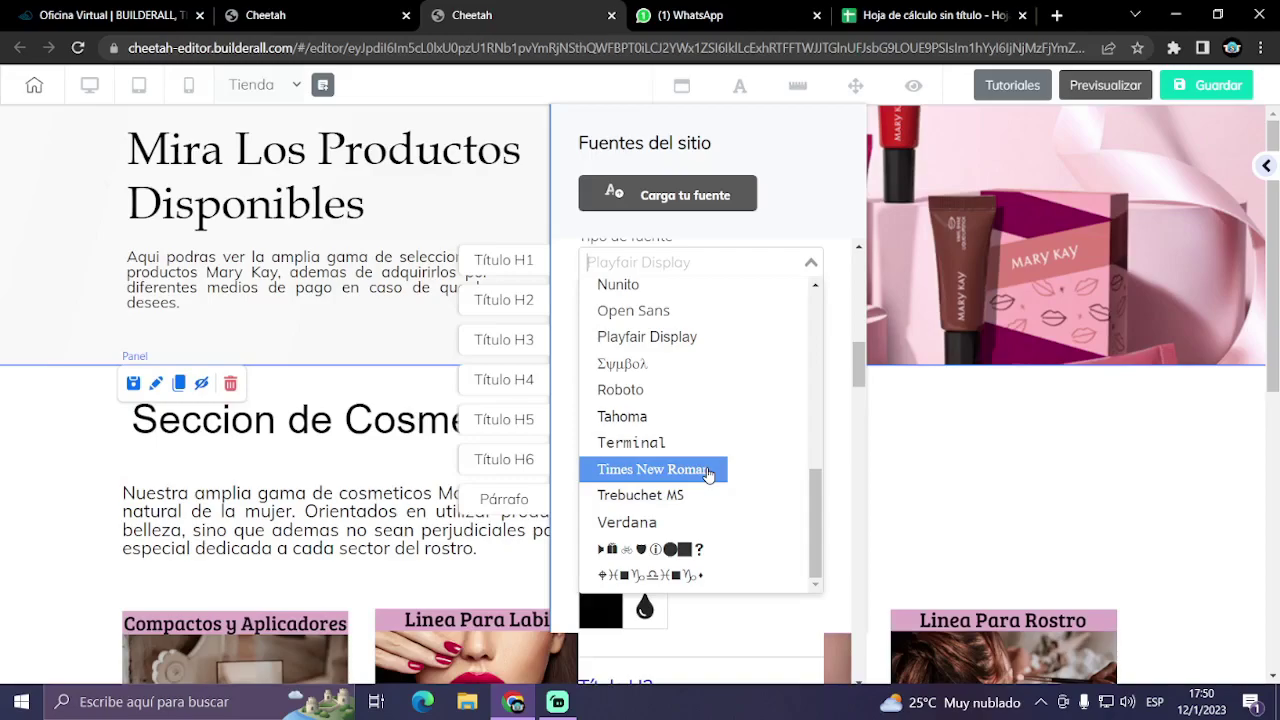
{"action": "left_click", "coordinate": [707, 471]}
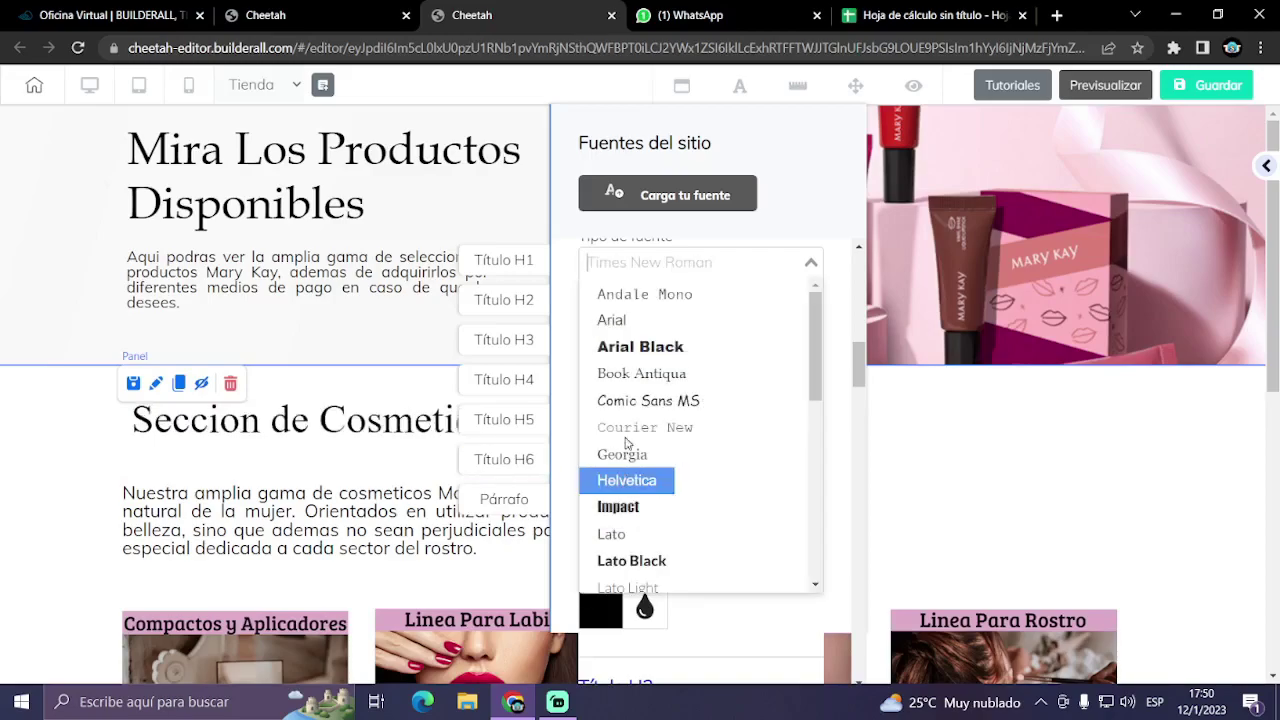
{"action": "left_click", "coordinate": [840, 289]}
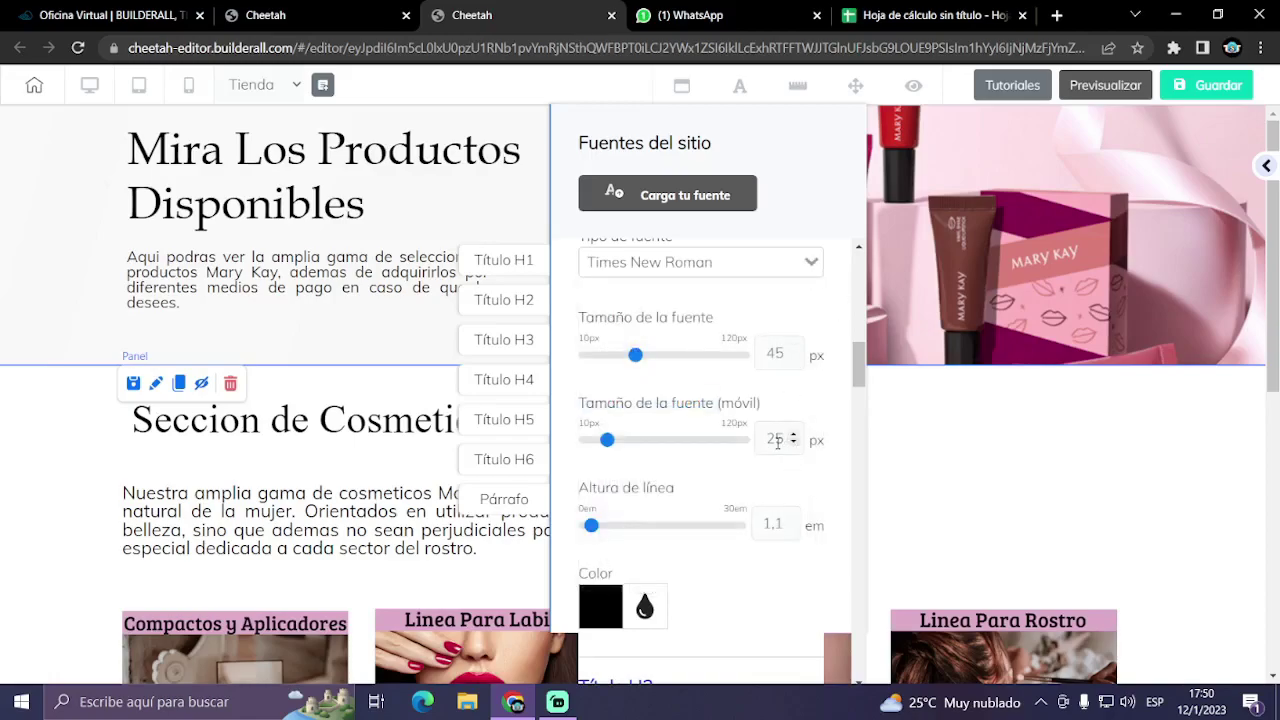
- Set the mobile font size of the Título H2 style to 20 px
{"action": "left_click_drag", "start_coordinate": [776, 438], "coordinate": [784, 438]}
{"action": "type", "text": "0"}
{"action": "left_click", "coordinate": [846, 486]}
- Review the font type, sizes and line height of the Título H3 style and close the site font settings
{"action": "scroll", "coordinate": [817, 488], "scroll_direction": "down", "scroll_amount": 3}
{"action": "scroll", "coordinate": [817, 488], "scroll_direction": "down", "scroll_amount": 4}
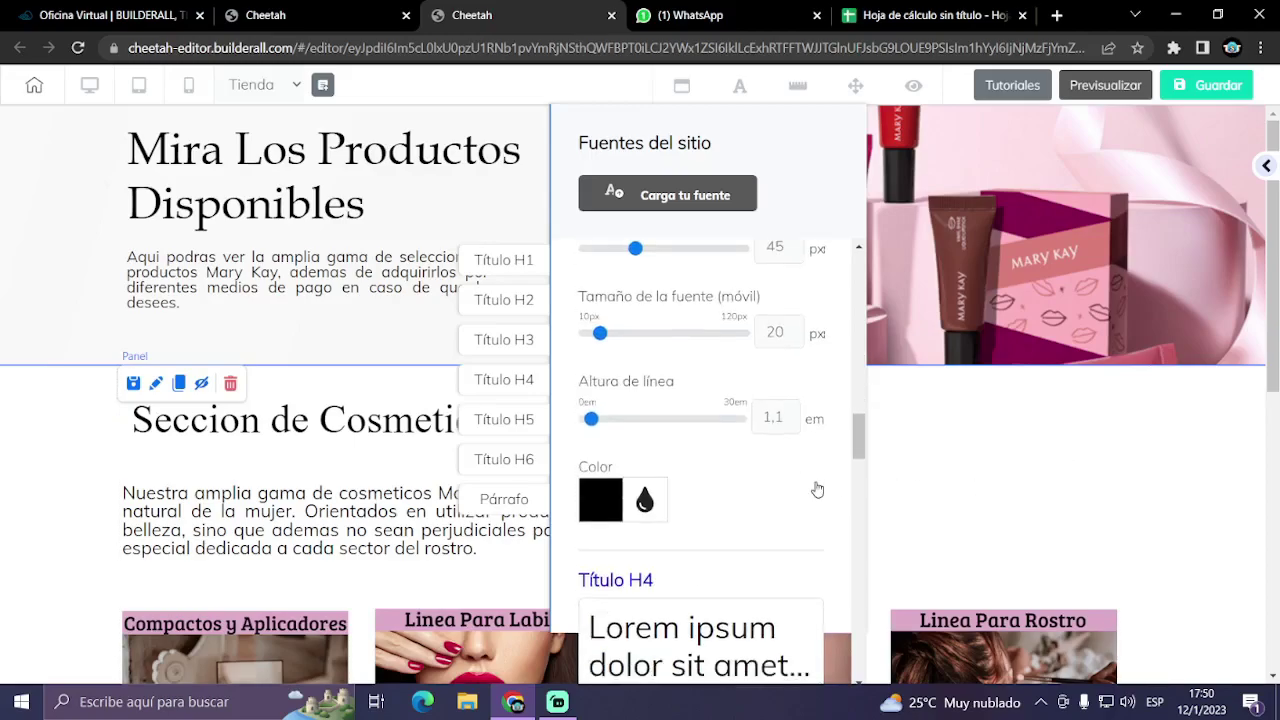
{"action": "left_click", "coordinate": [497, 341]}
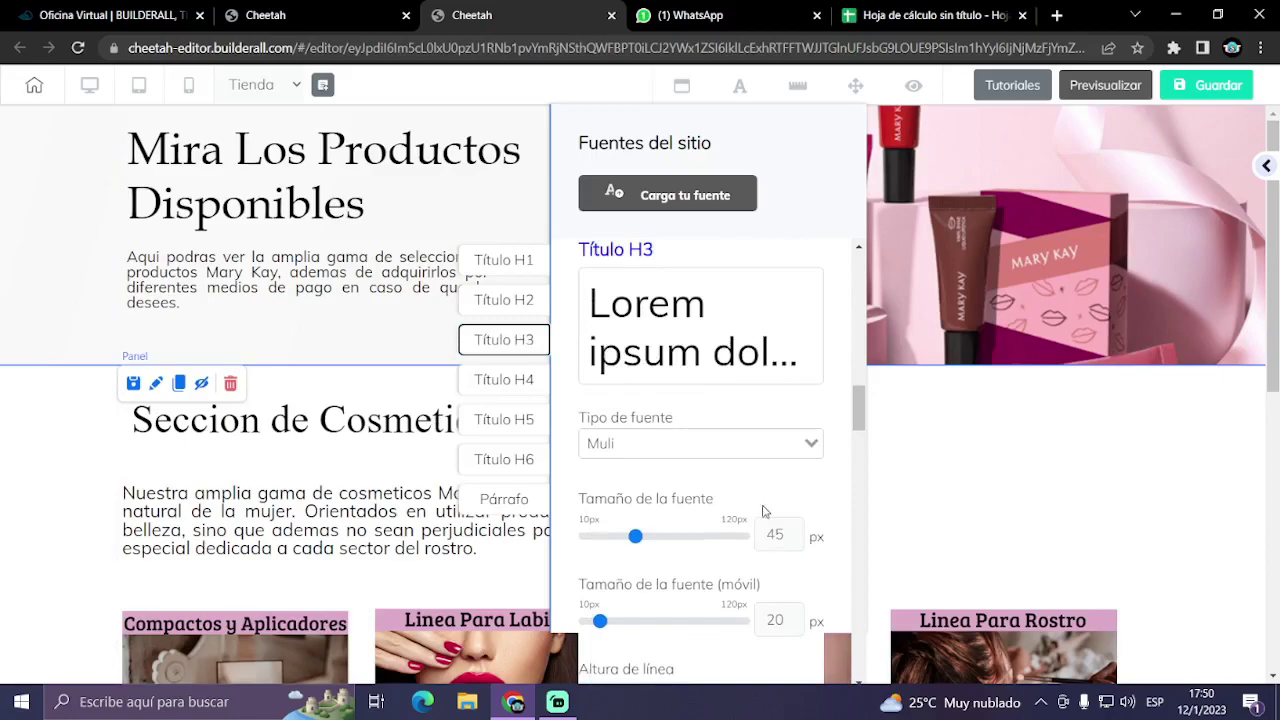
{"action": "scroll", "coordinate": [767, 600], "scroll_direction": "down", "scroll_amount": 1}
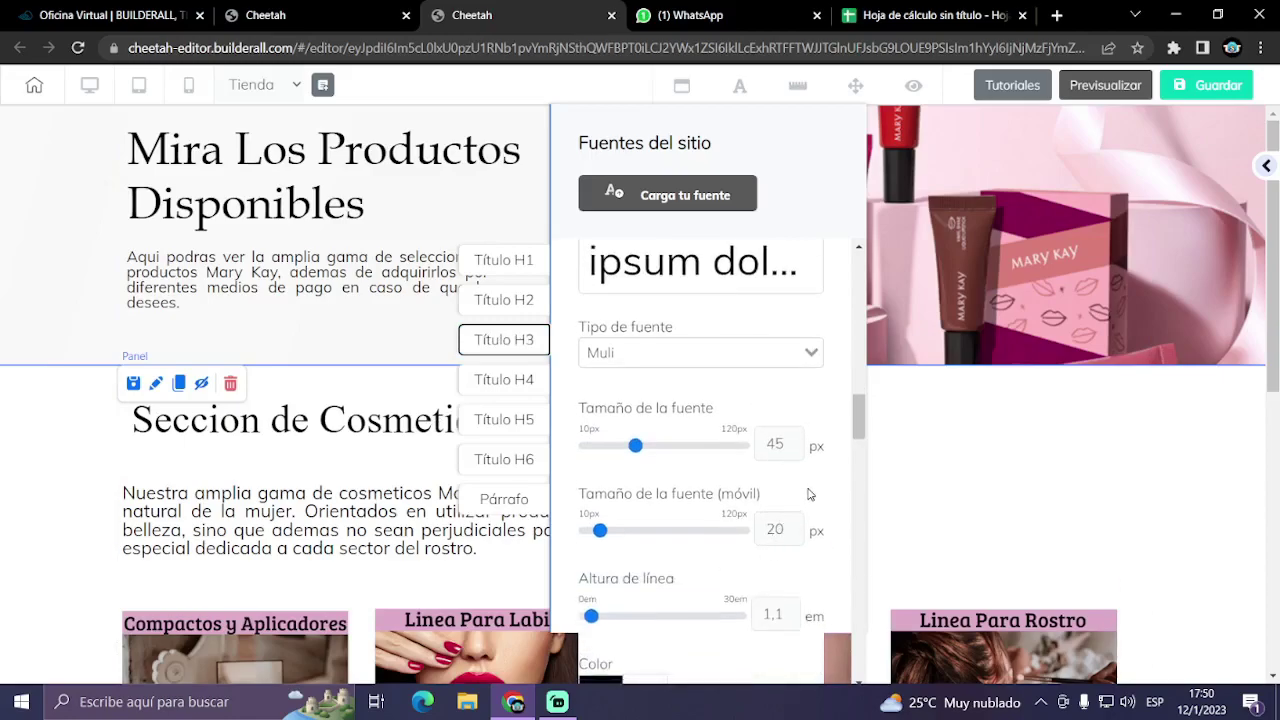
{"action": "scroll", "coordinate": [803, 490], "scroll_direction": "up", "scroll_amount": 2}
{"action": "scroll", "coordinate": [798, 486], "scroll_direction": "down", "scroll_amount": 2}
{"action": "left_click", "coordinate": [740, 88]}
- Look over the store page's headings and category sections, including in preview mode, and return to the editor
{"action": "scroll", "coordinate": [994, 389], "scroll_direction": "down", "scroll_amount": 2}
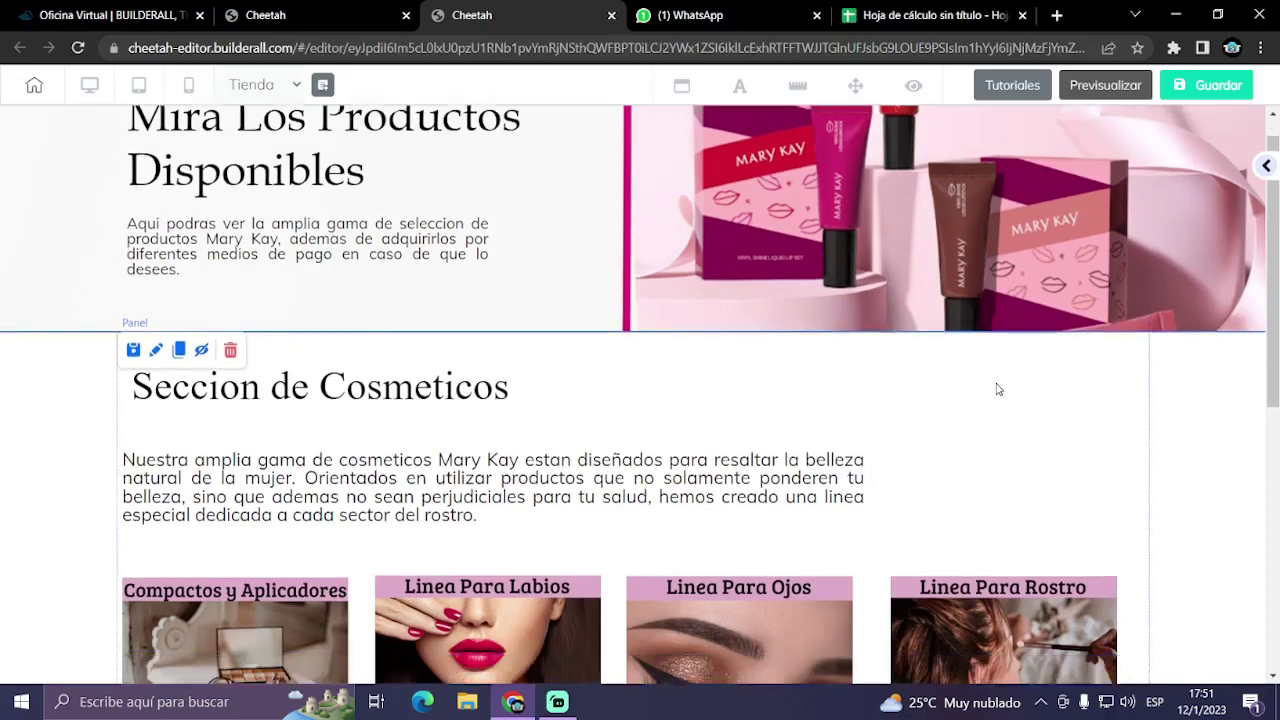
{"action": "scroll", "coordinate": [664, 304], "scroll_direction": "down", "scroll_amount": 4}
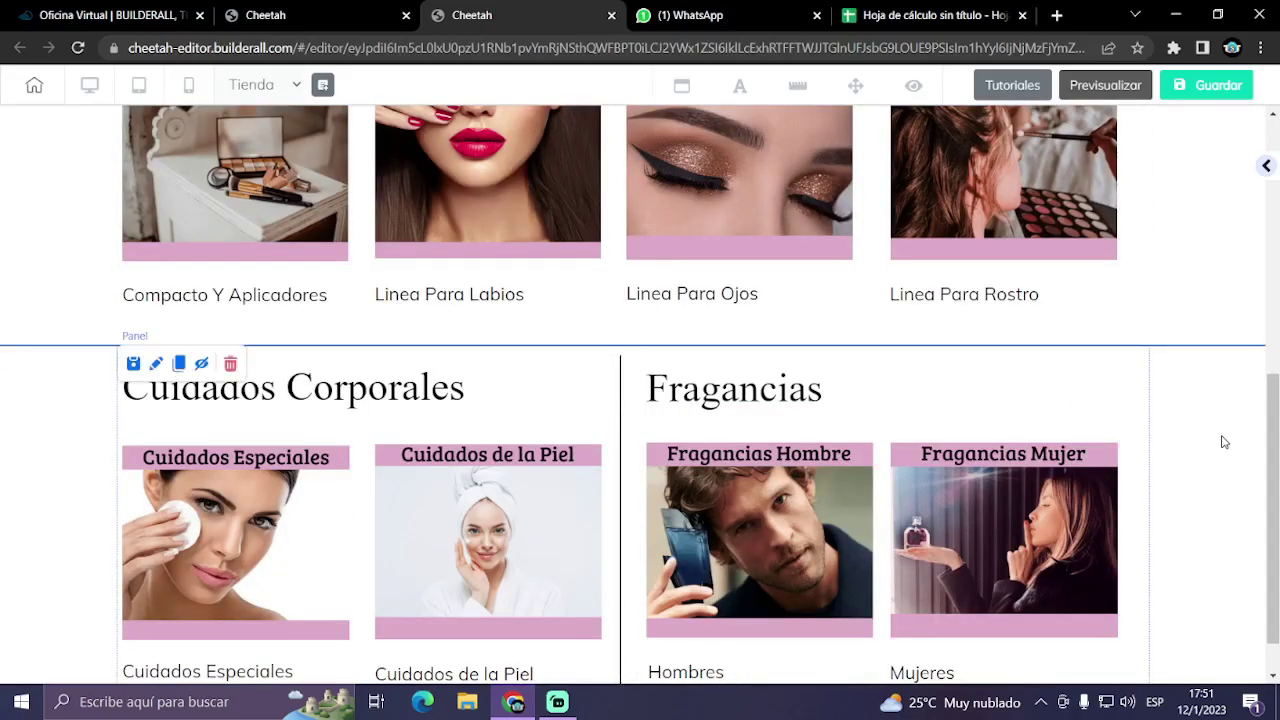
{"action": "scroll", "coordinate": [1224, 442], "scroll_direction": "down", "scroll_amount": 1}
{"action": "scroll", "coordinate": [1151, 437], "scroll_direction": "up", "scroll_amount": 2}
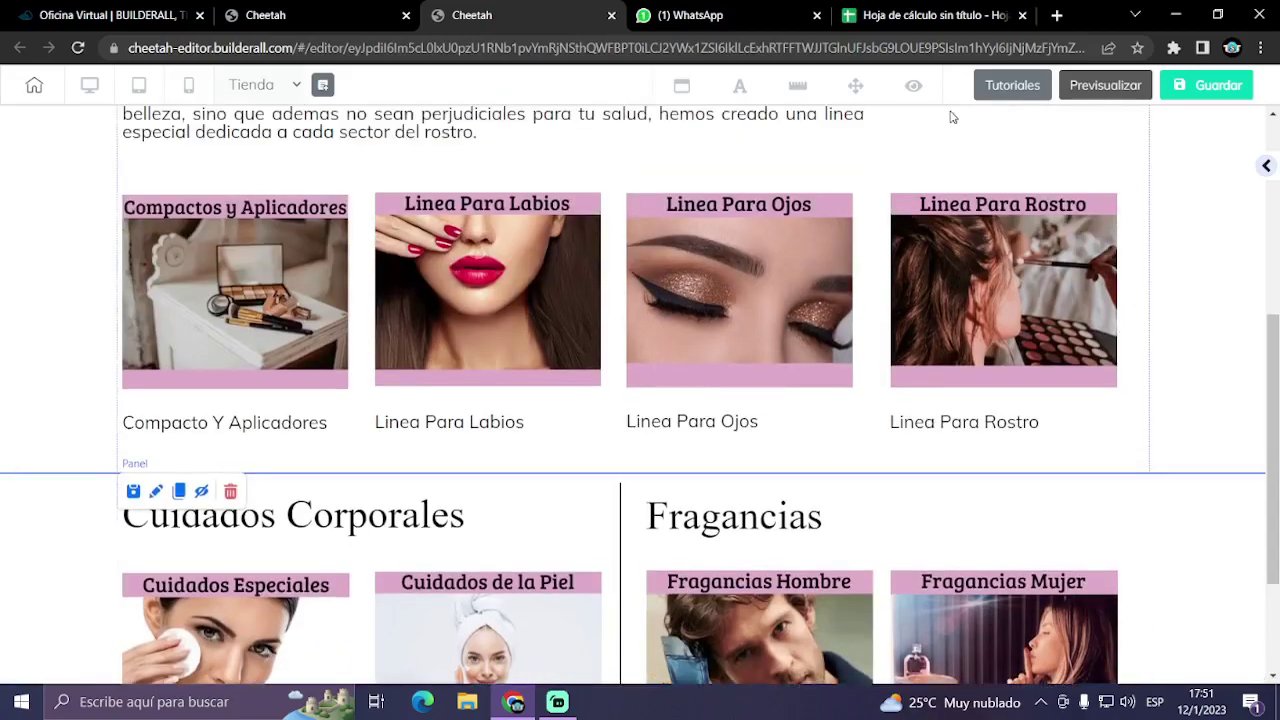
{"action": "left_click", "coordinate": [1097, 86]}
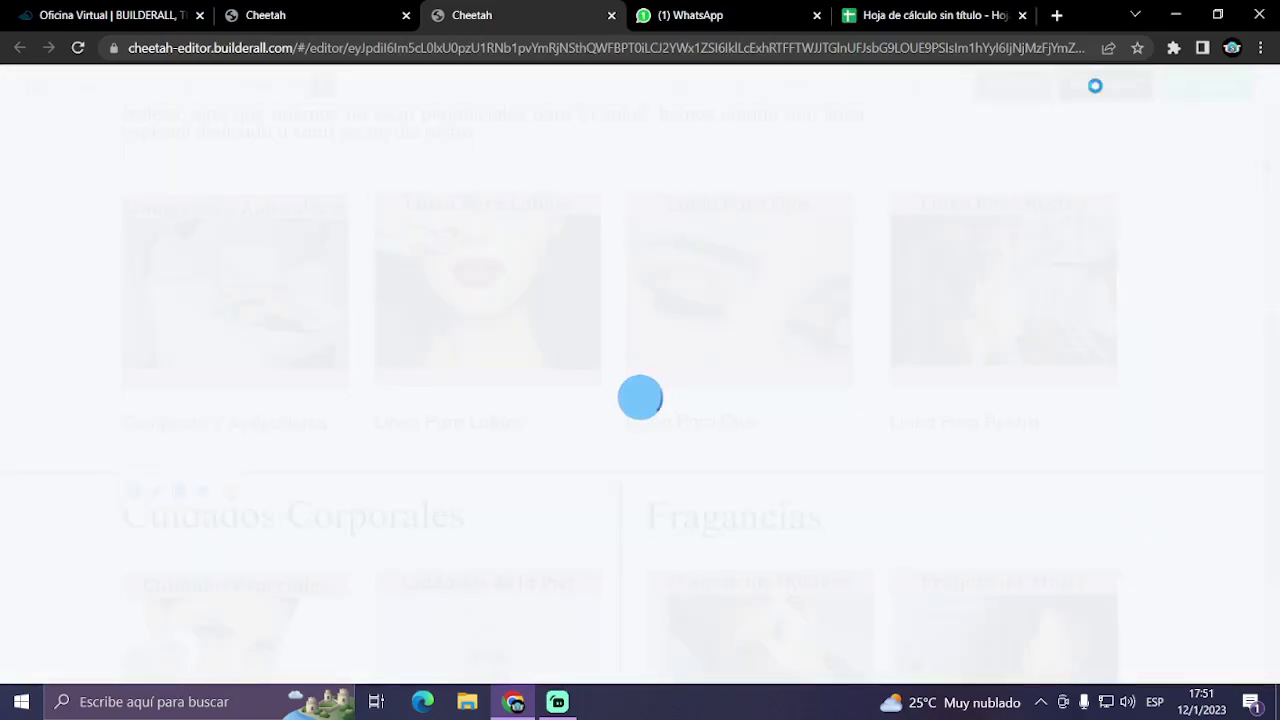
{"action": "scroll", "coordinate": [929, 377], "scroll_direction": "up", "scroll_amount": 6}
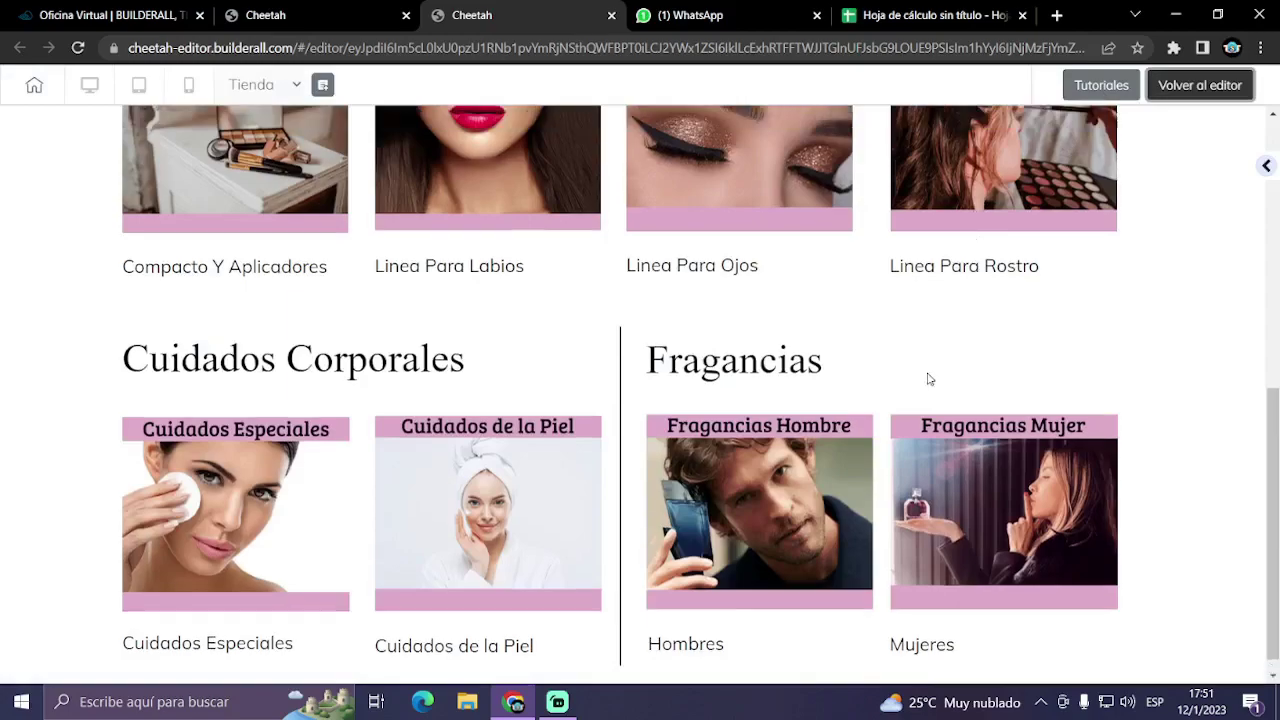
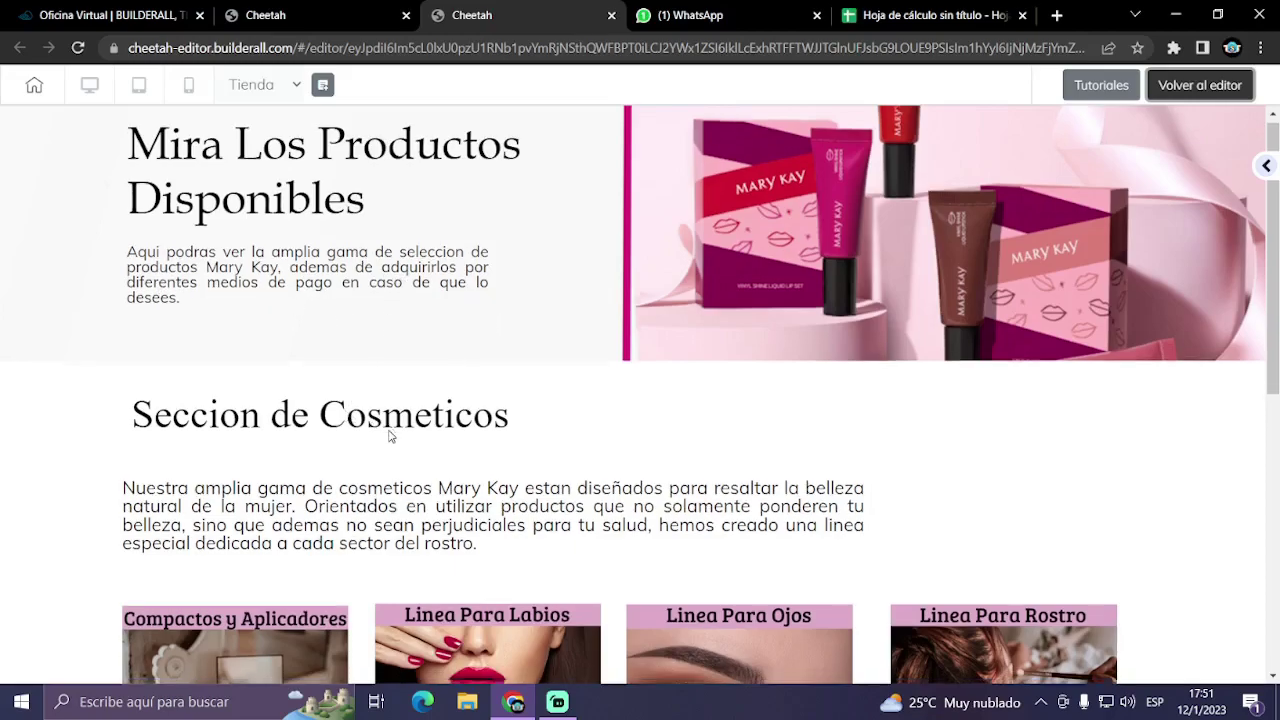
{"action": "scroll", "coordinate": [266, 363], "scroll_direction": "down", "scroll_amount": 1}
{"action": "scroll", "coordinate": [455, 428], "scroll_direction": "down", "scroll_amount": 2}
{"action": "scroll", "coordinate": [609, 446], "scroll_direction": "down", "scroll_amount": 2}
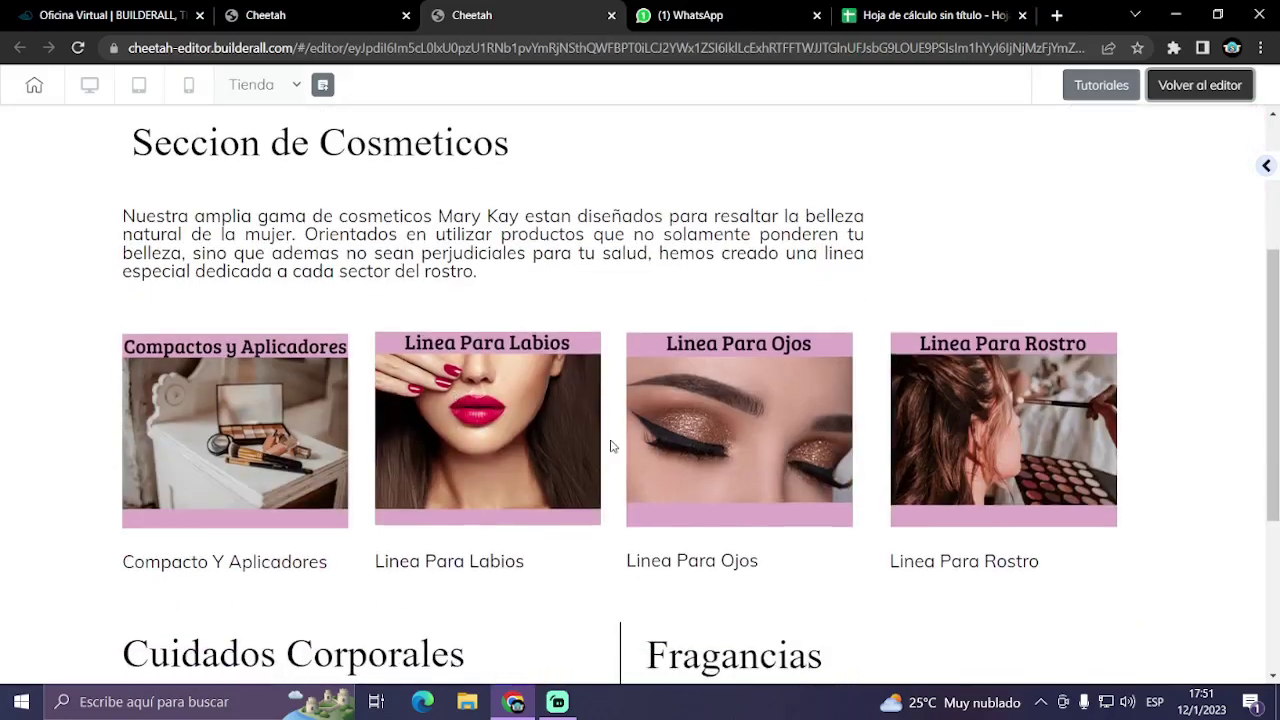
{"action": "scroll", "coordinate": [580, 470], "scroll_direction": "up", "scroll_amount": 2}
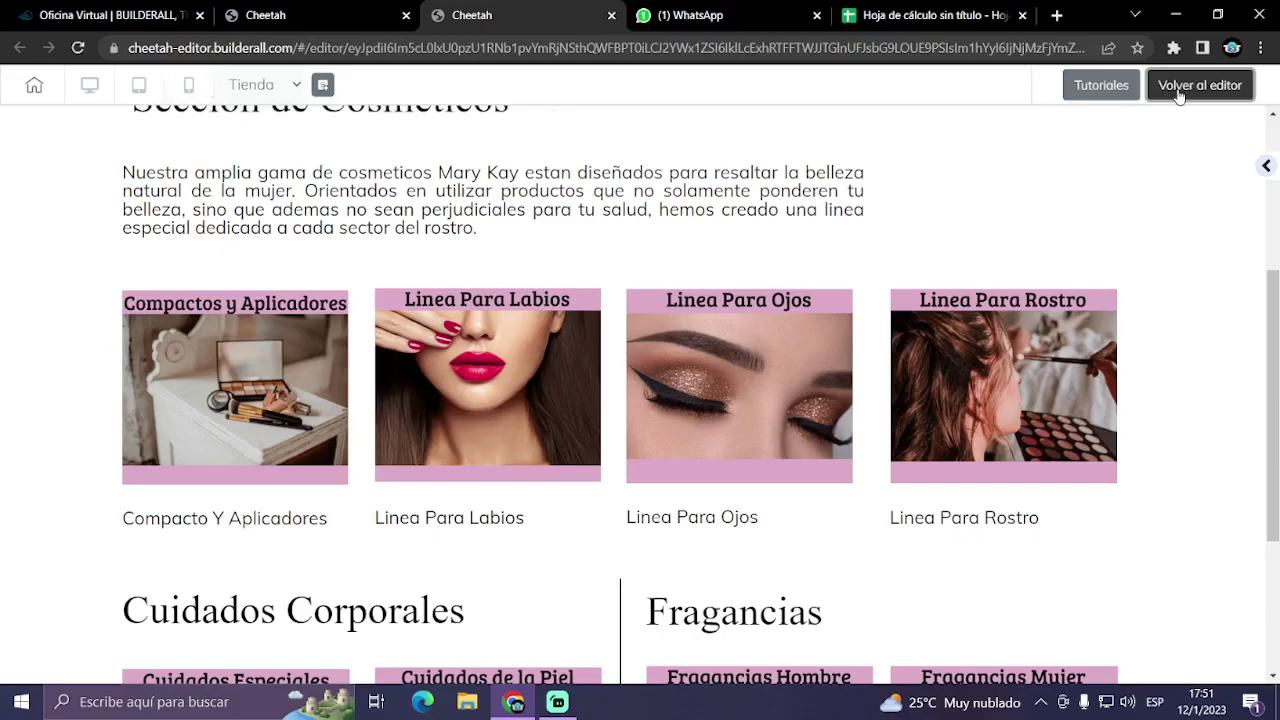
{"action": "left_click", "coordinate": [1216, 91]}
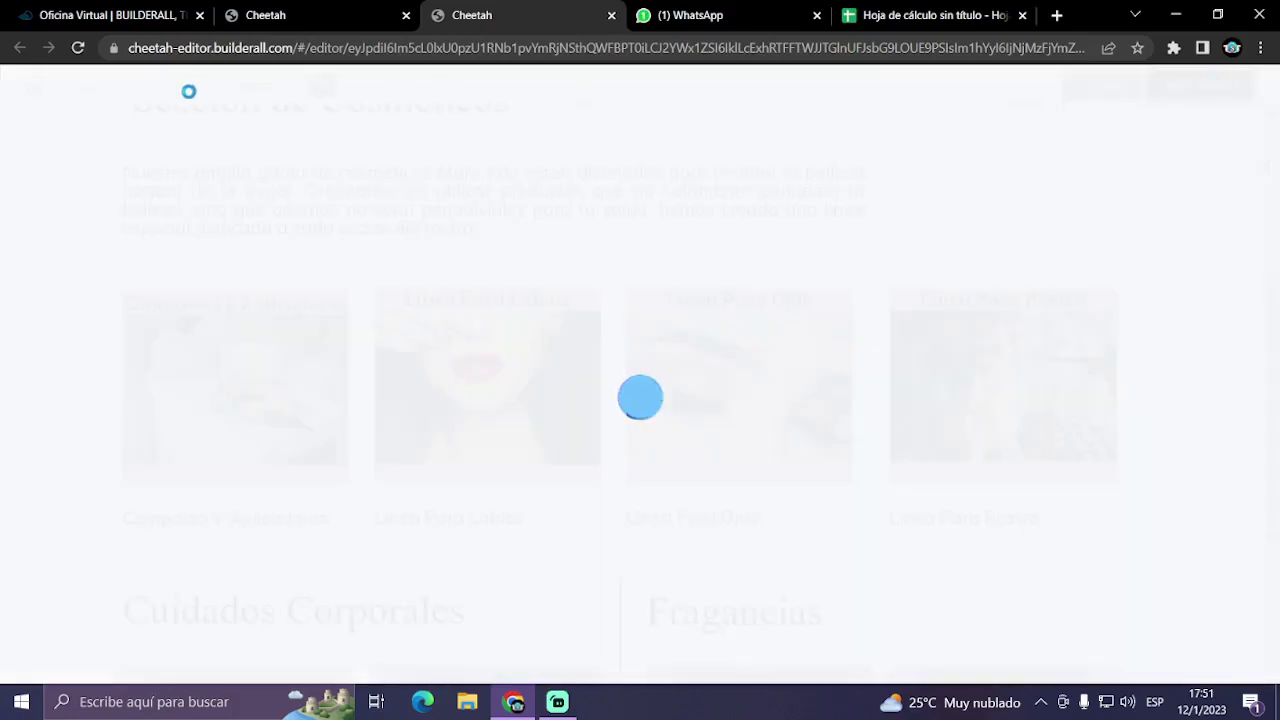
- Check the store page's mobile layout and switch back to the desktop layout
{"action": "left_click", "coordinate": [188, 85]}
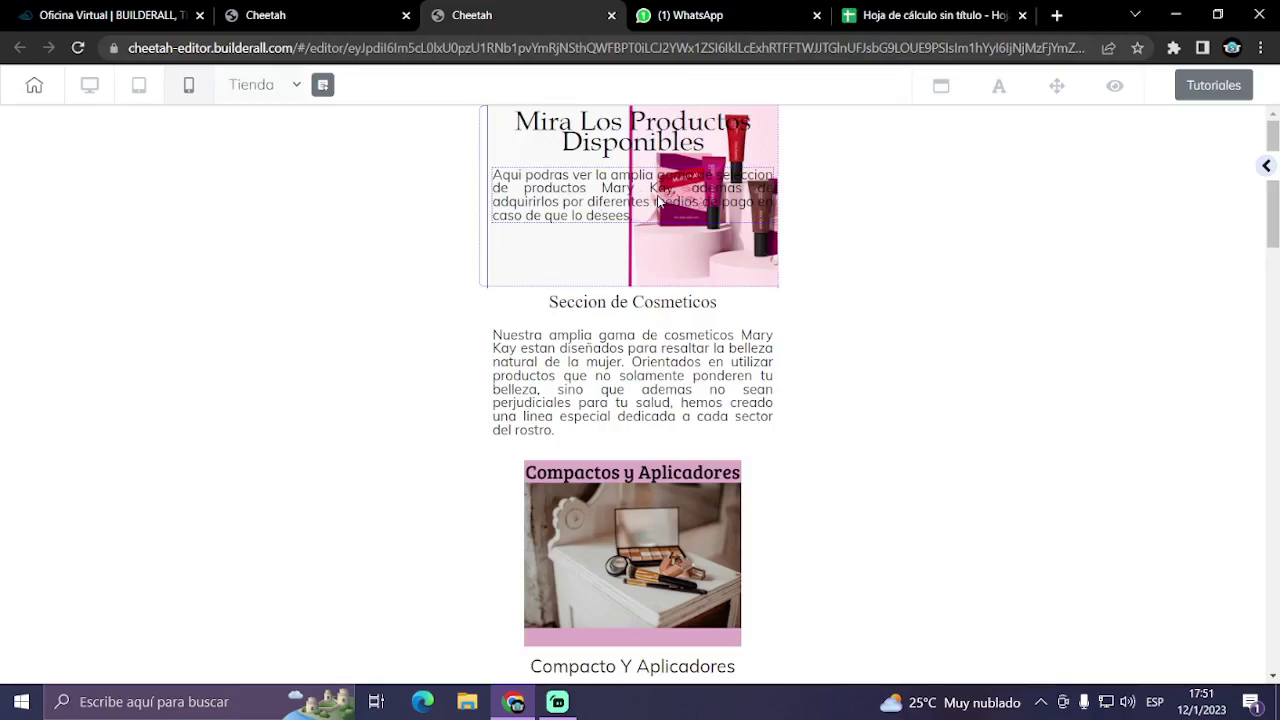
{"action": "left_click", "coordinate": [338, 12]}
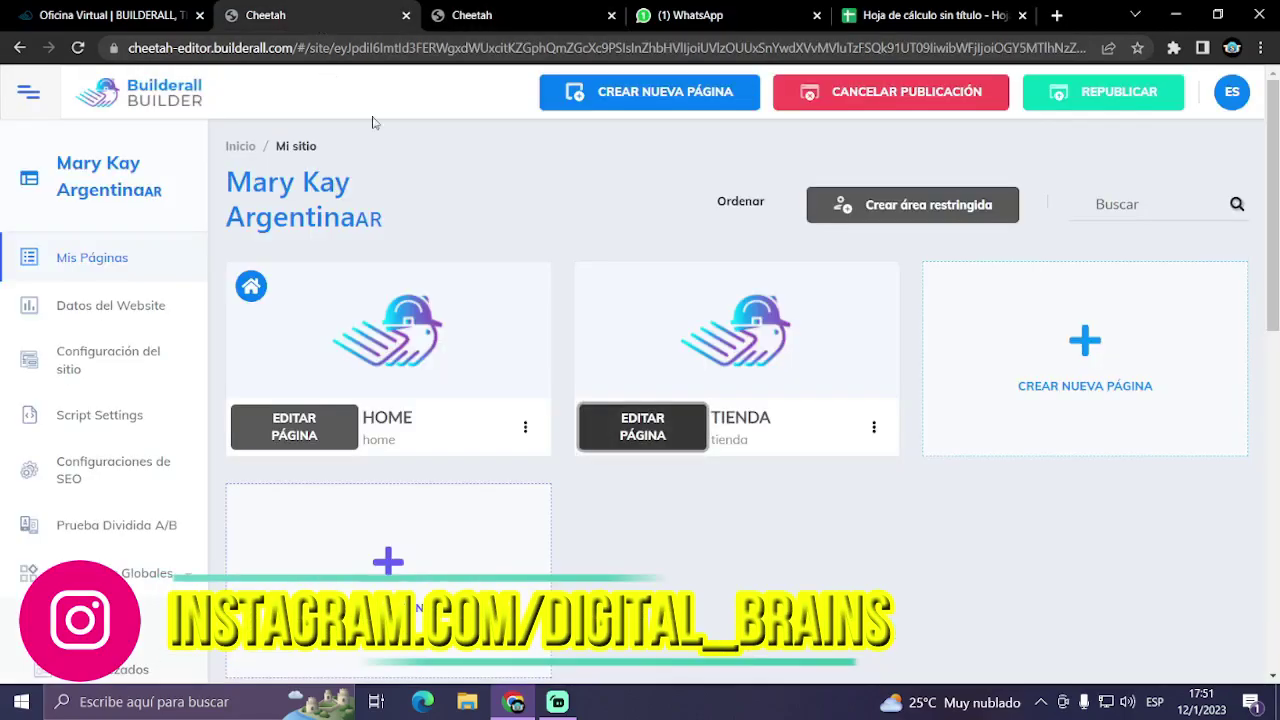
{"action": "left_click", "coordinate": [535, 12]}
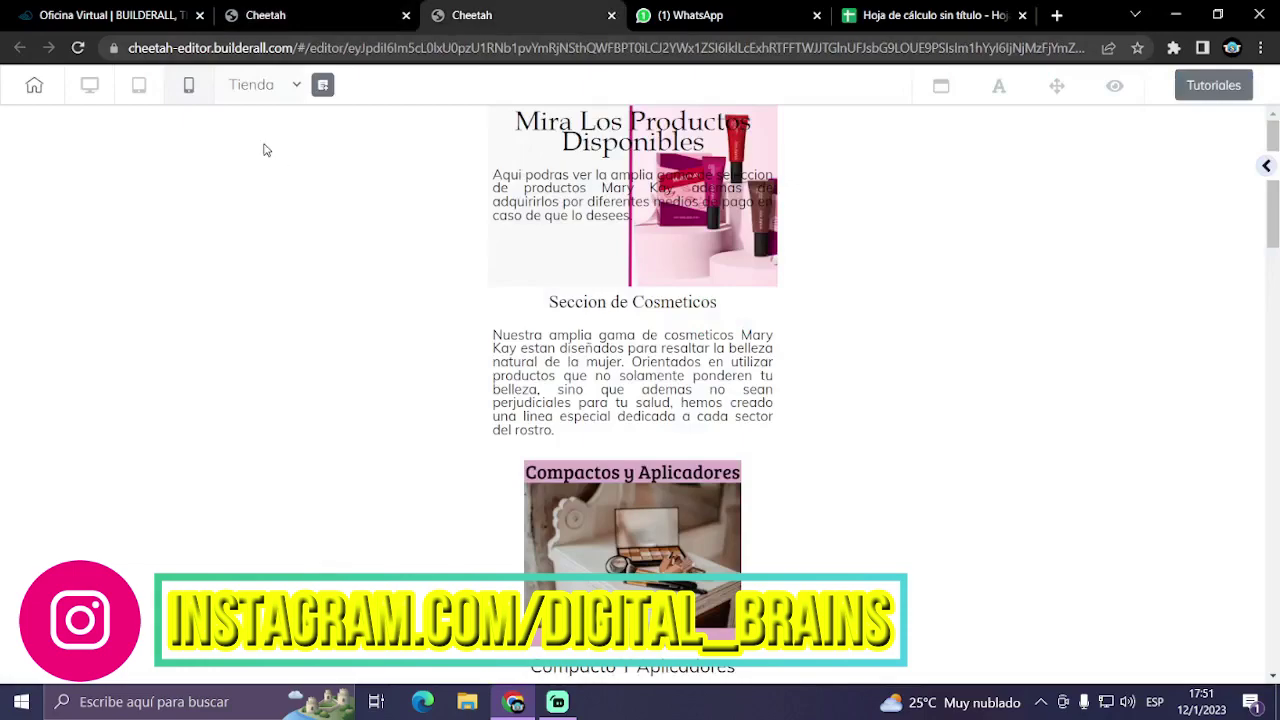
{"action": "left_click", "coordinate": [90, 90]}
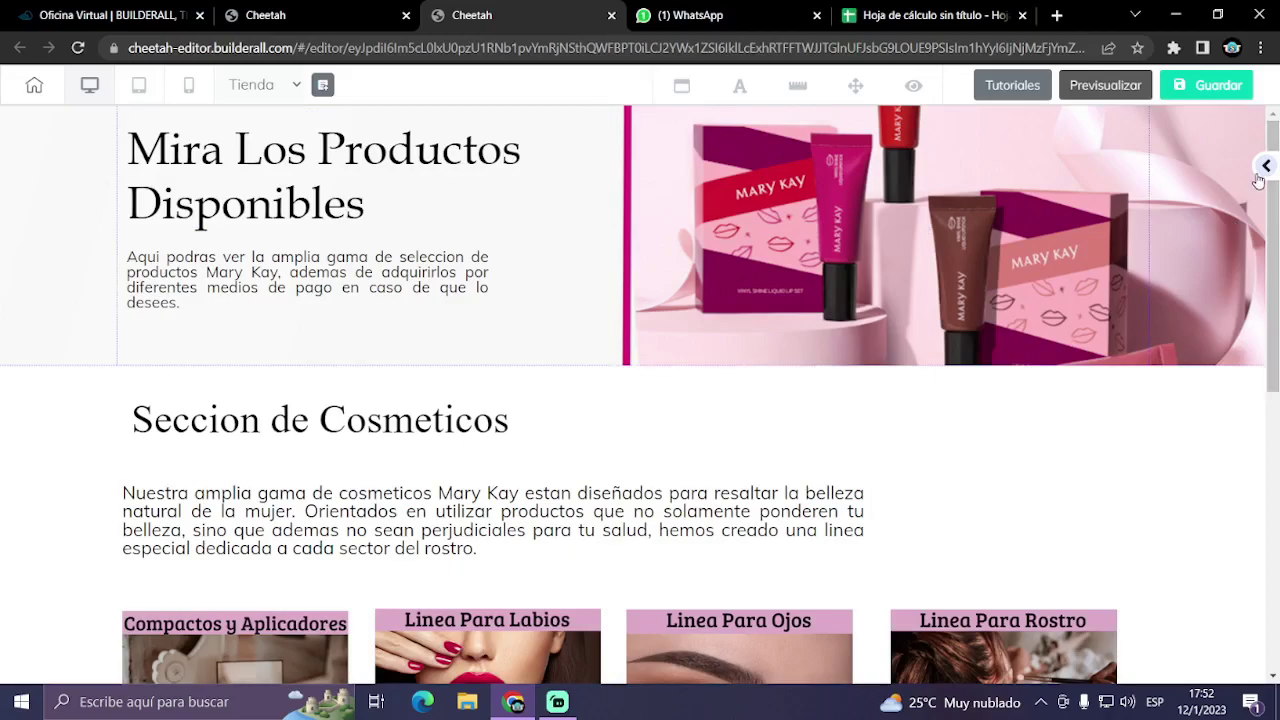
- Add a white box with rounded corners and a soft shadow behind the header's title and paragraph
{"action": "left_click", "coordinate": [1260, 172]}
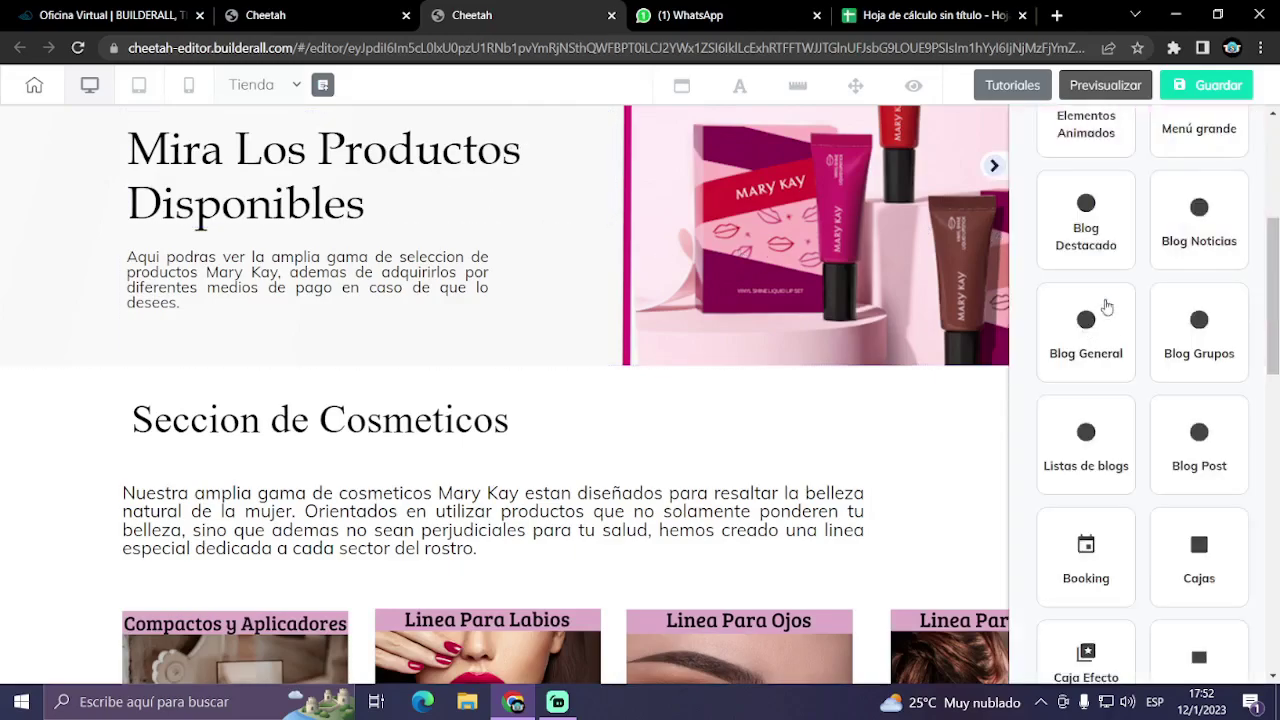
{"action": "scroll", "coordinate": [1107, 307], "scroll_direction": "up", "scroll_amount": 4}
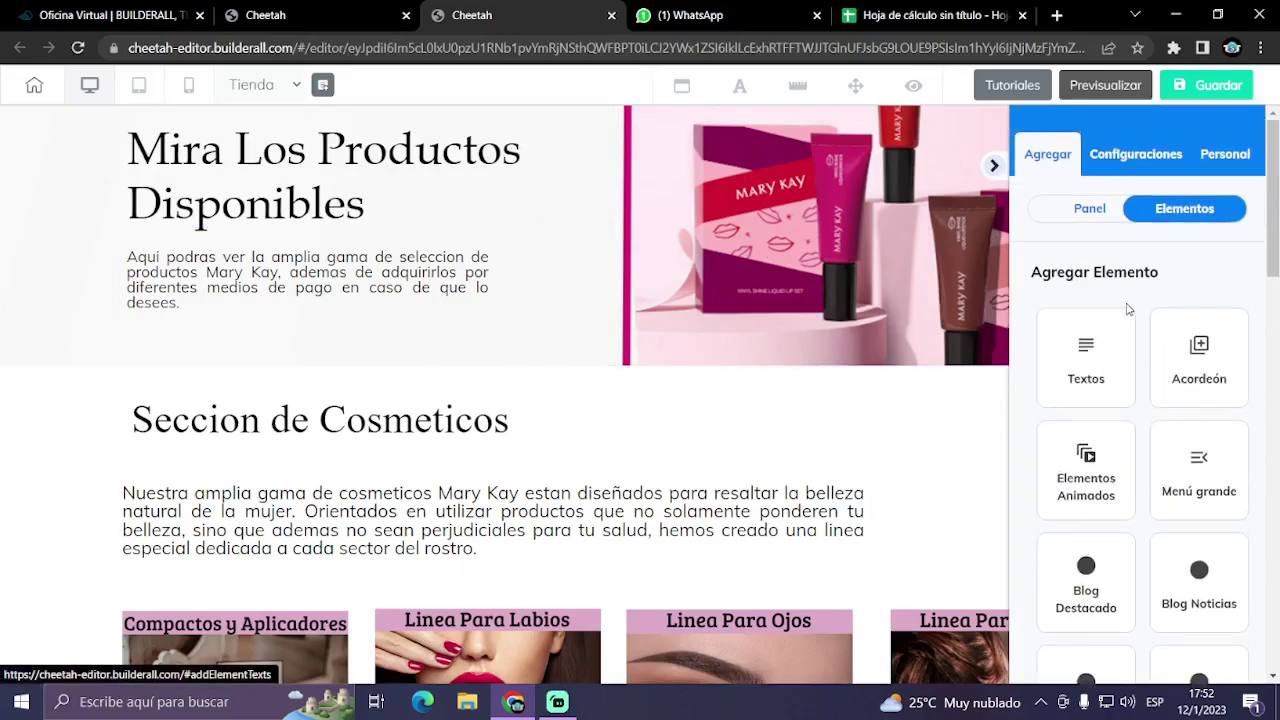
{"action": "scroll", "coordinate": [1133, 397], "scroll_direction": "down", "scroll_amount": 1}
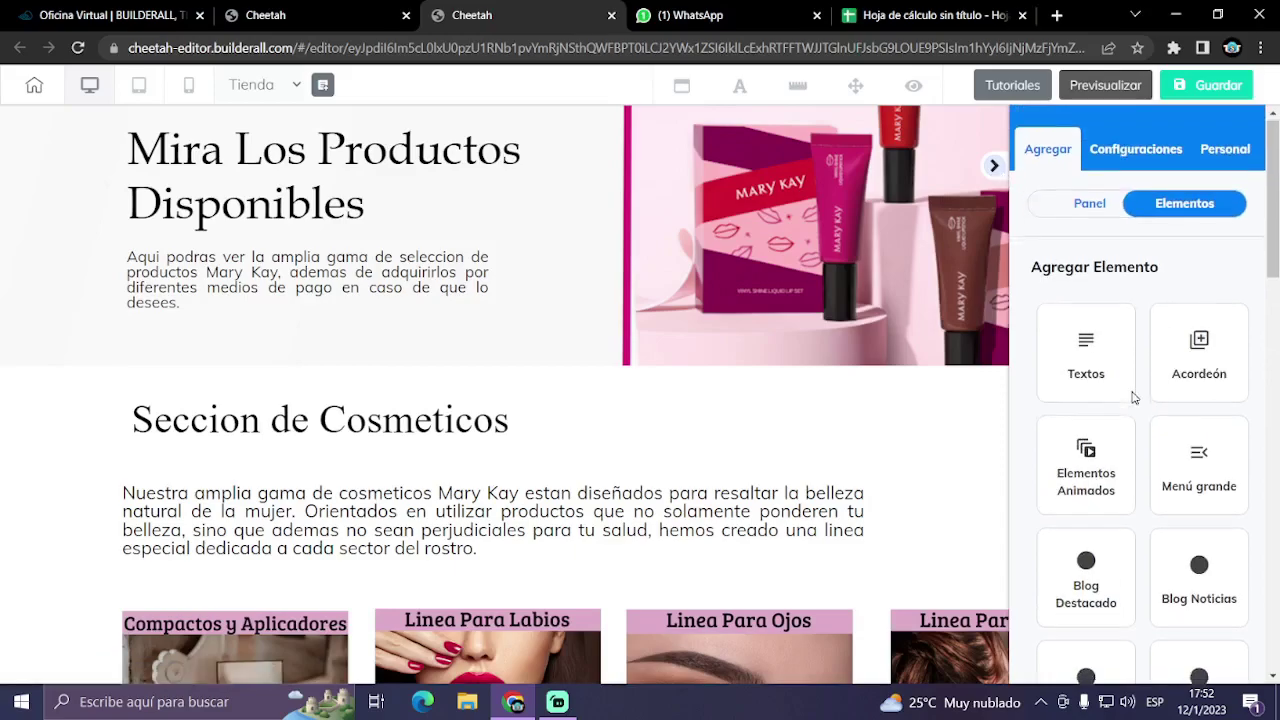
{"action": "scroll", "coordinate": [1134, 400], "scroll_direction": "down", "scroll_amount": 5}
{"action": "left_click", "coordinate": [1208, 460]}
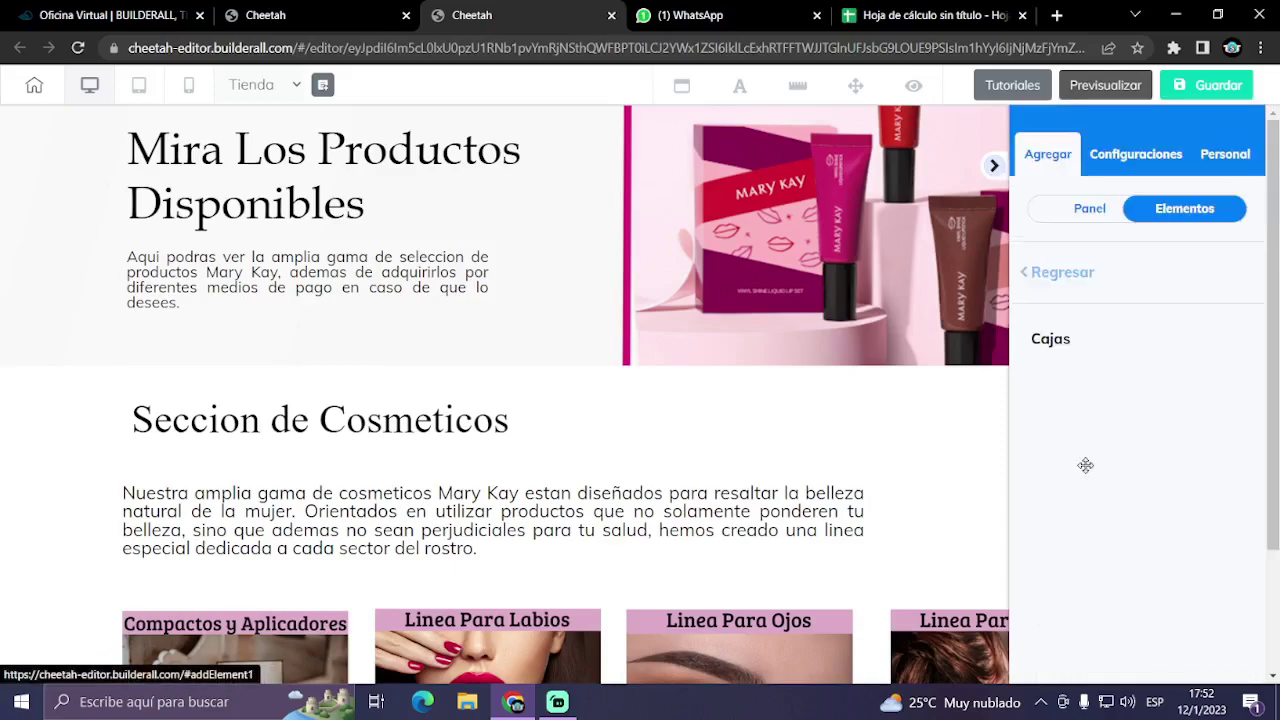
{"action": "scroll", "coordinate": [1148, 556], "scroll_direction": "down", "scroll_amount": 1}
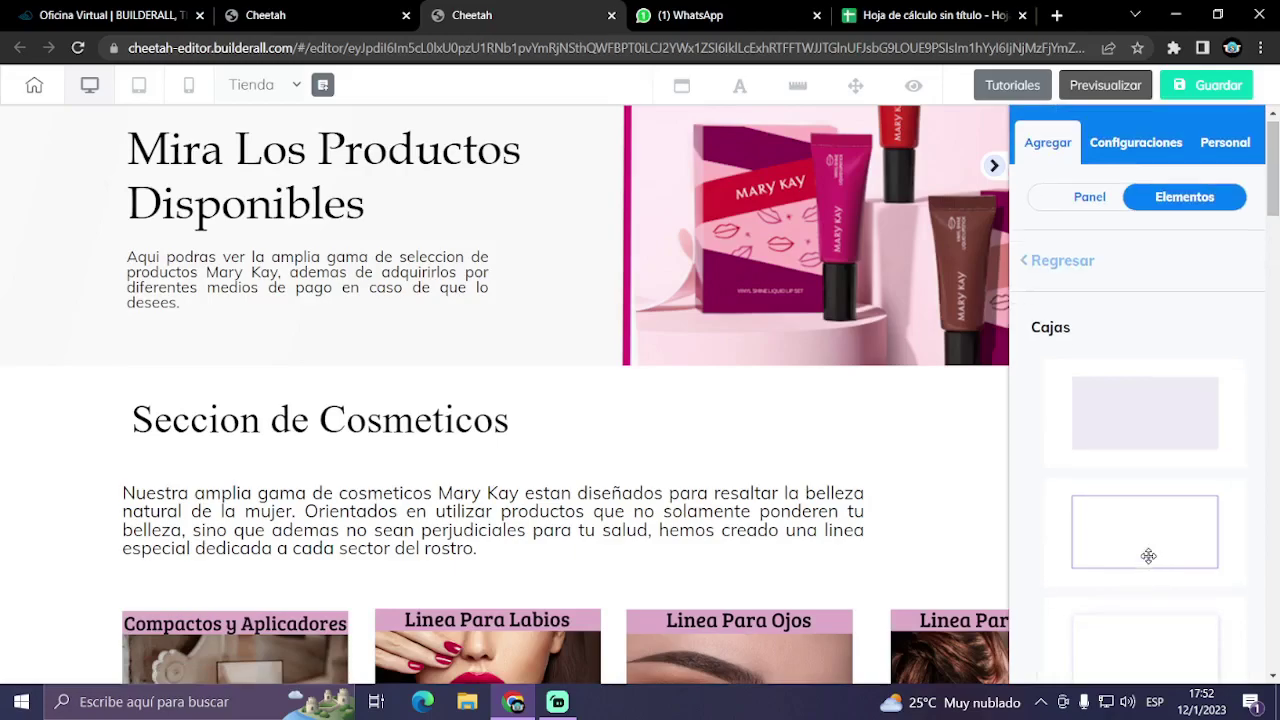
{"action": "scroll", "coordinate": [1148, 556], "scroll_direction": "down", "scroll_amount": 3}
{"action": "left_click_drag", "start_coordinate": [1173, 488], "coordinate": [292, 247]}
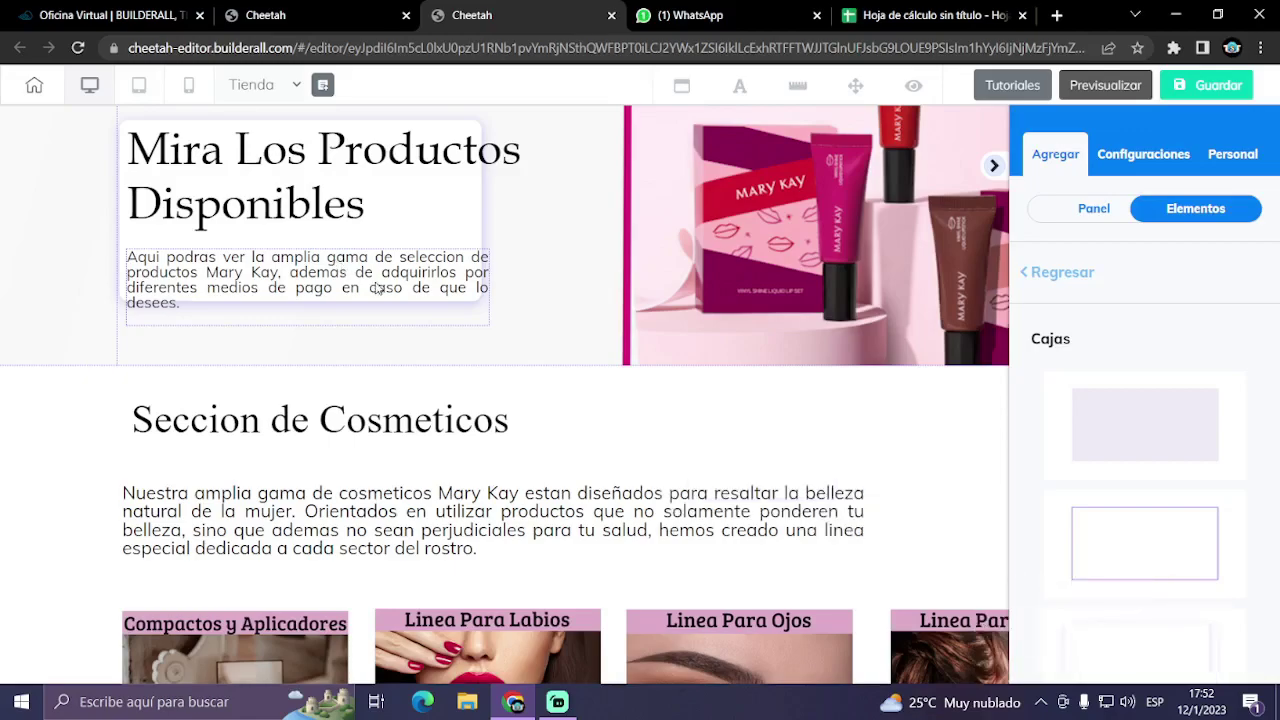
- Enlarge the box to enclose the header title and paragraph, and shift both texts slightly down inside it
{"action": "left_click", "coordinate": [471, 225]}
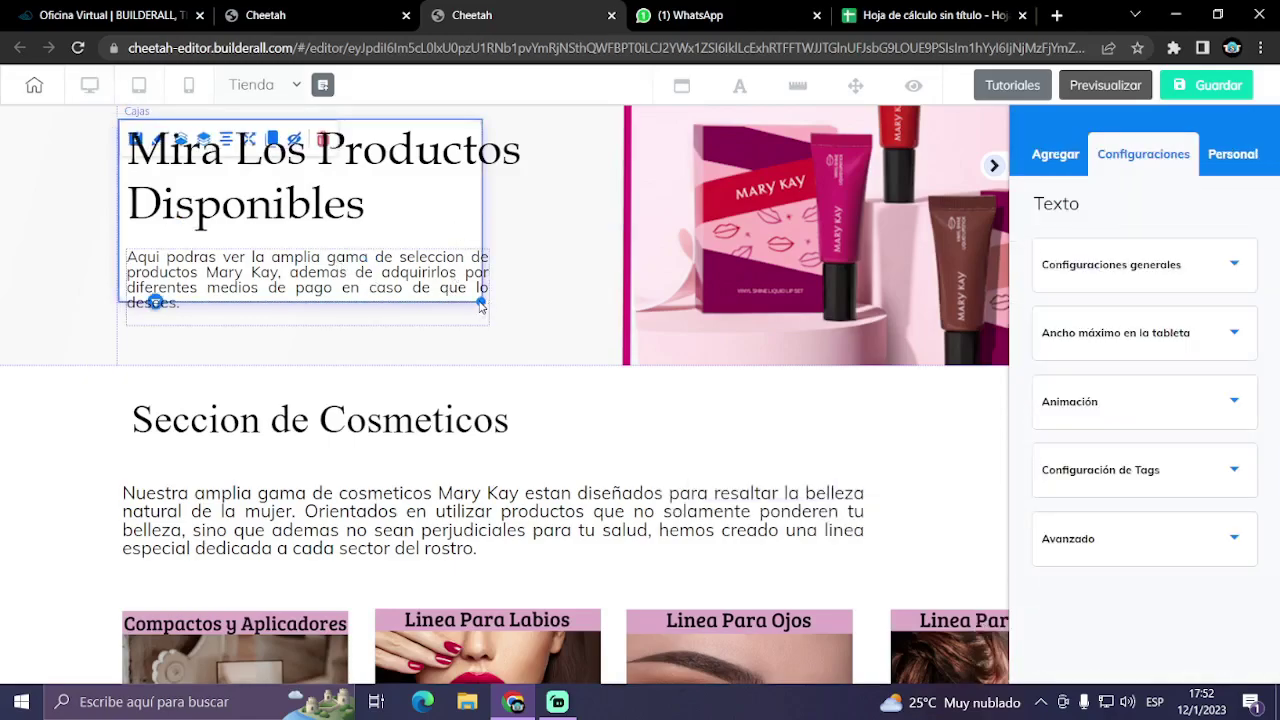
{"action": "left_click_drag", "start_coordinate": [466, 233], "coordinate": [480, 240]}
{"action": "left_click_drag", "start_coordinate": [496, 302], "coordinate": [542, 316]}
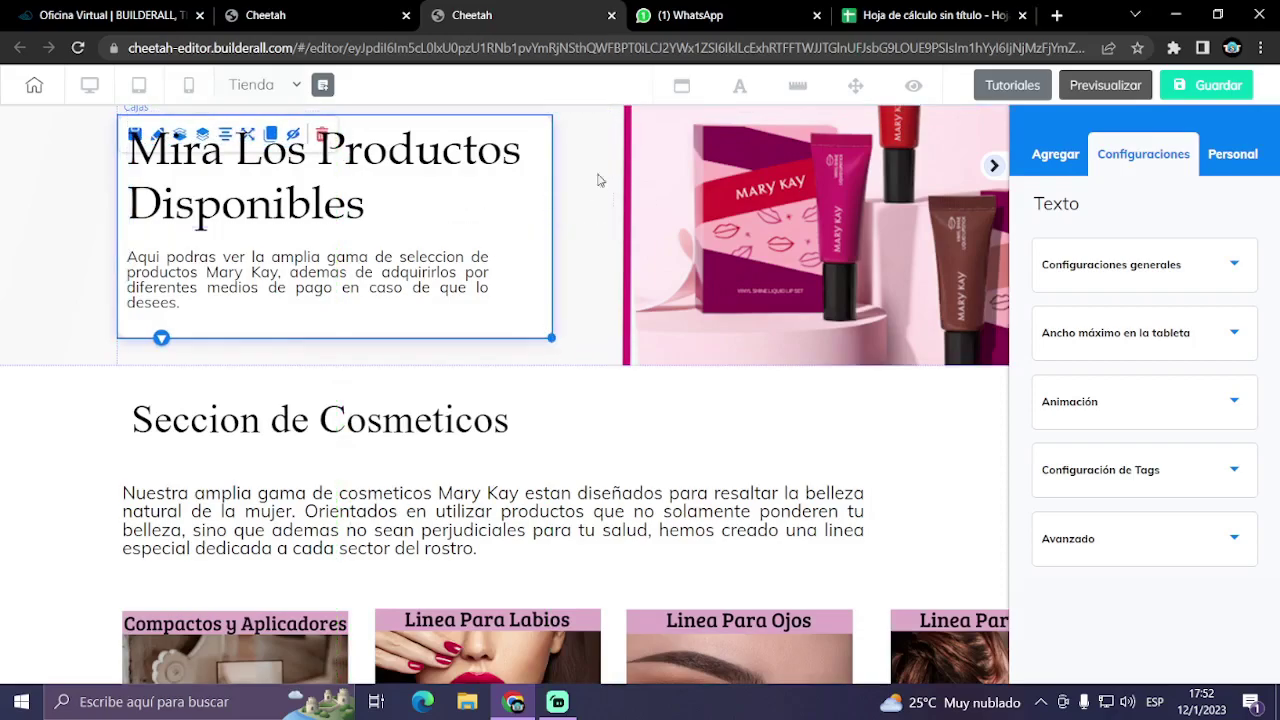
{"action": "left_click", "coordinate": [608, 222]}
{"action": "left_click_drag", "start_coordinate": [612, 227], "coordinate": [542, 216]}
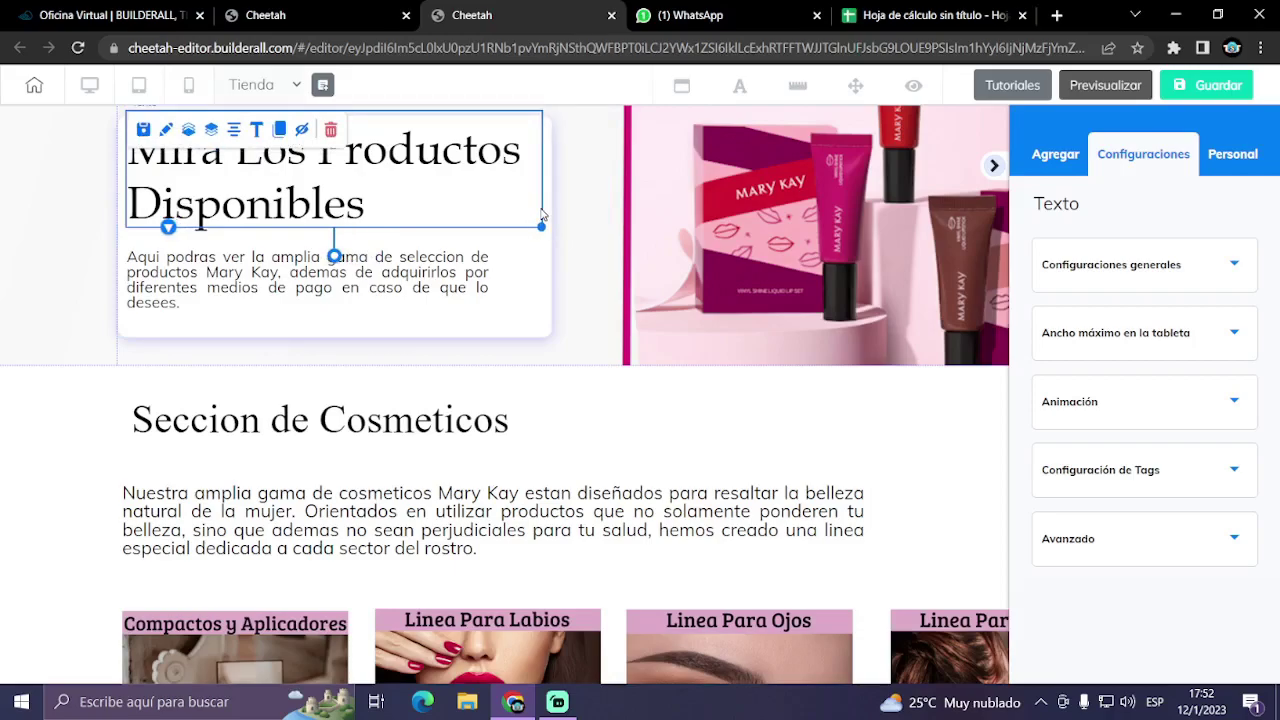
{"action": "left_click", "coordinate": [543, 303]}
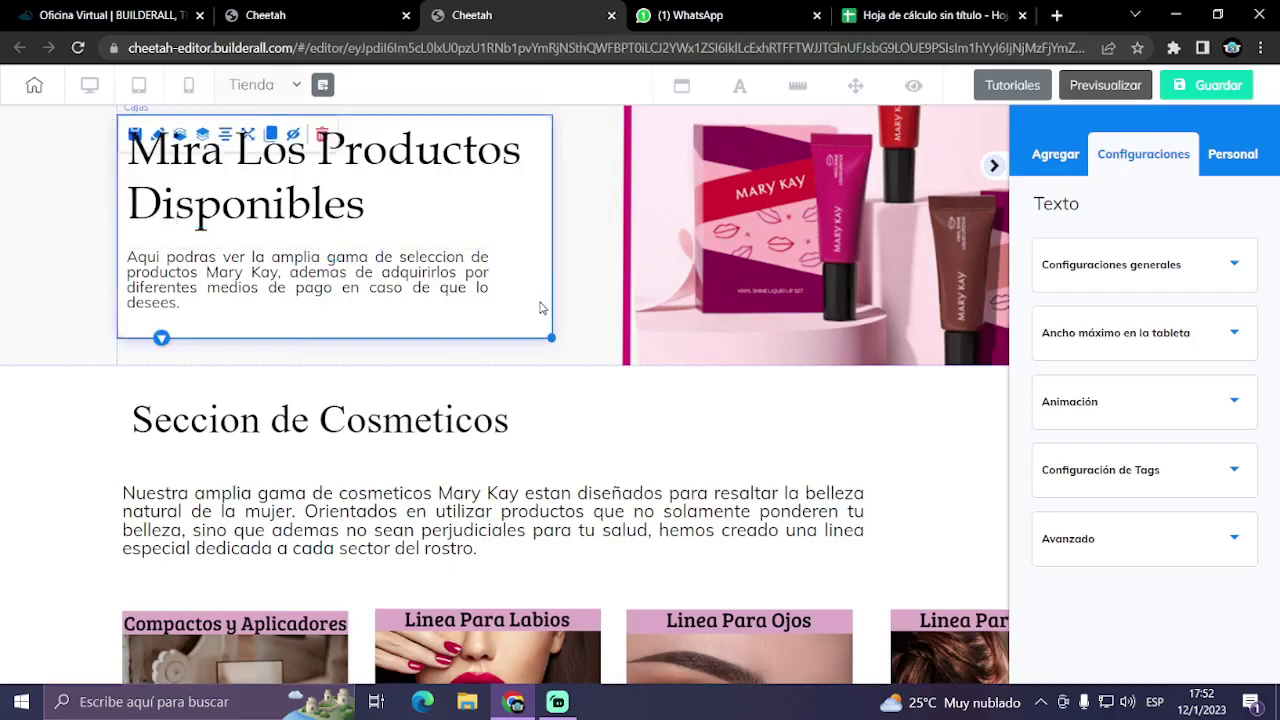
{"action": "left_click_drag", "start_coordinate": [556, 343], "coordinate": [562, 354]}
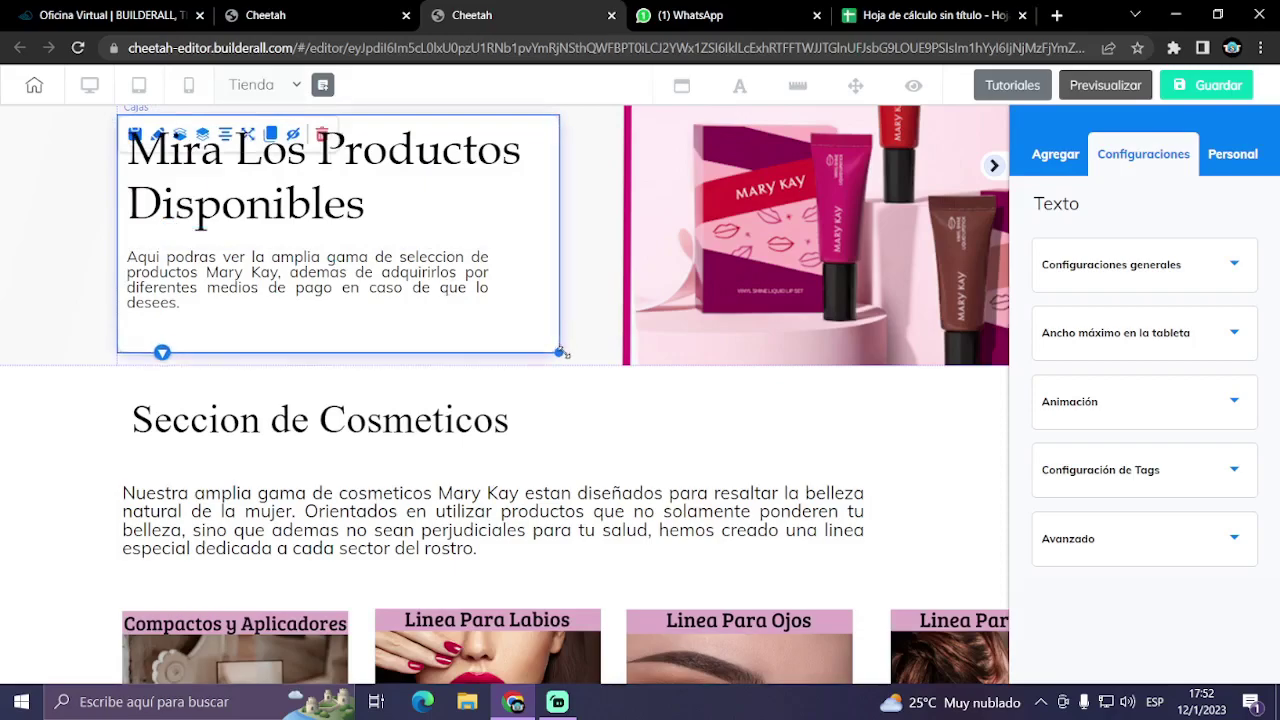
{"action": "left_click_drag", "start_coordinate": [478, 291], "coordinate": [476, 300]}
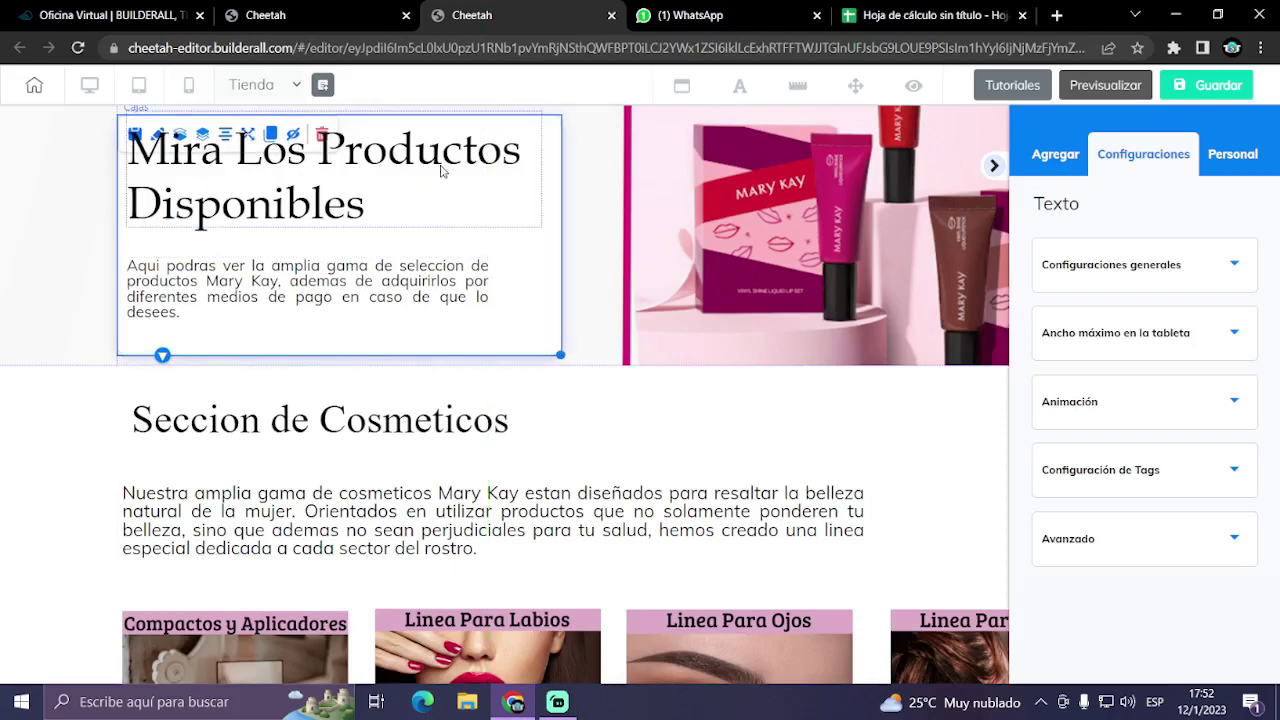
{"action": "left_click_drag", "start_coordinate": [441, 171], "coordinate": [437, 178]}
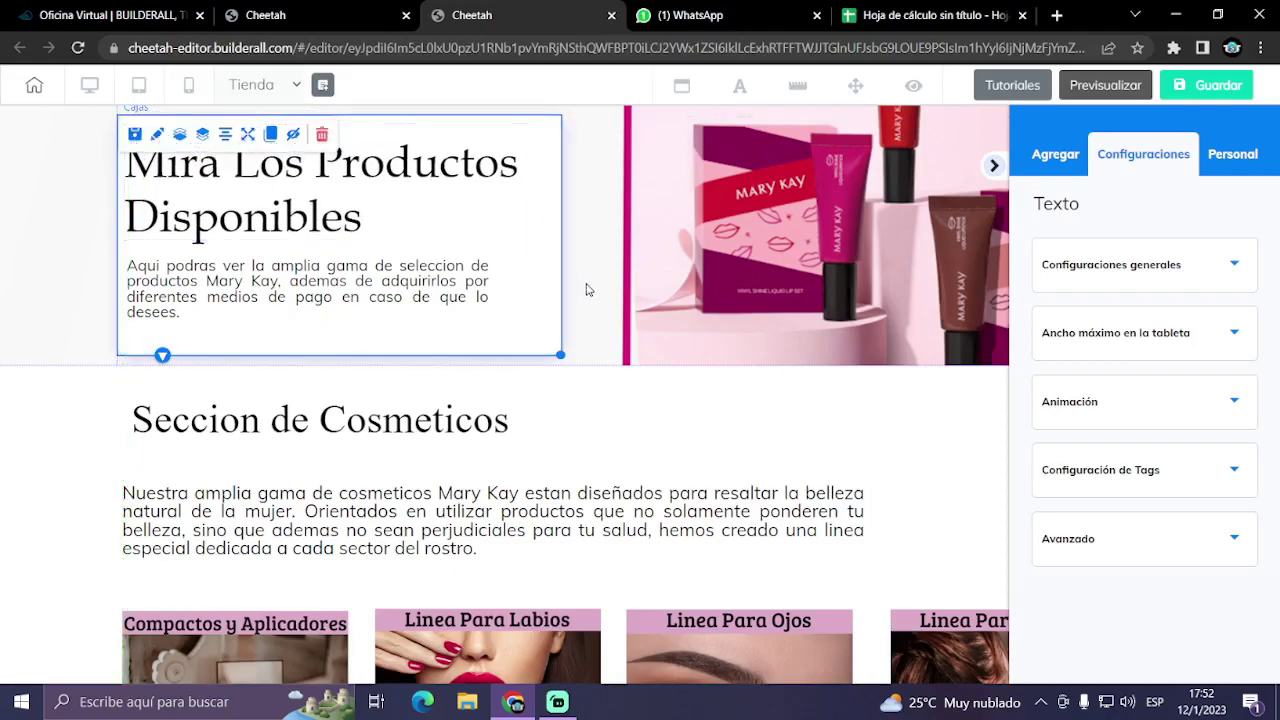
- Make the header box's solid white background semi-transparent
{"action": "left_click", "coordinate": [529, 322]}
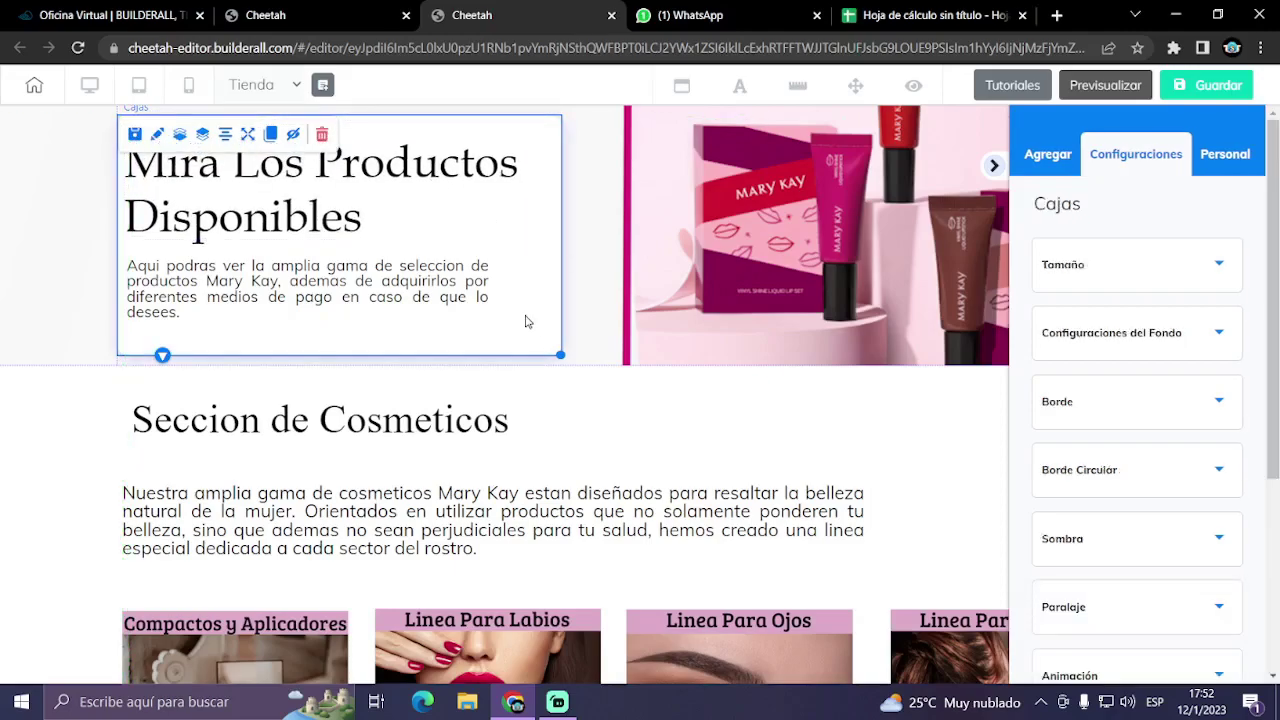
{"action": "left_click", "coordinate": [1131, 336]}
{"action": "scroll", "coordinate": [1100, 380], "scroll_direction": "down", "scroll_amount": 1}
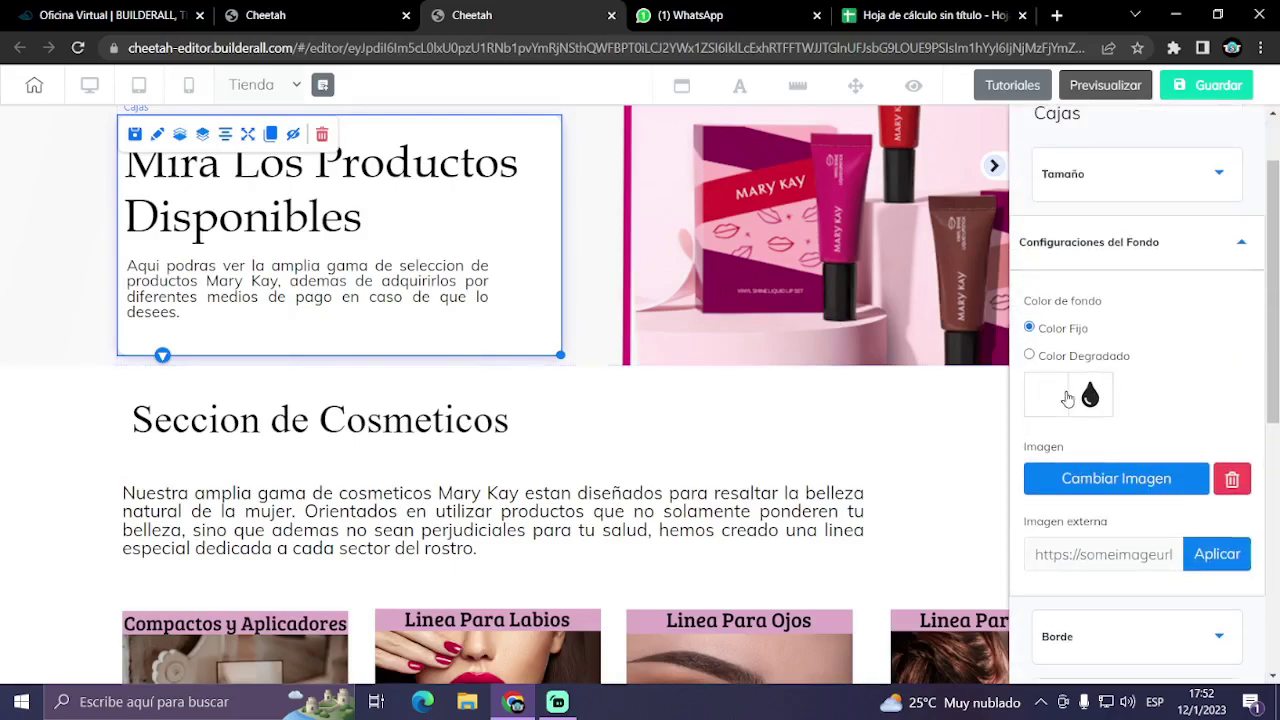
{"action": "scroll", "coordinate": [1134, 438], "scroll_direction": "down", "scroll_amount": 1}
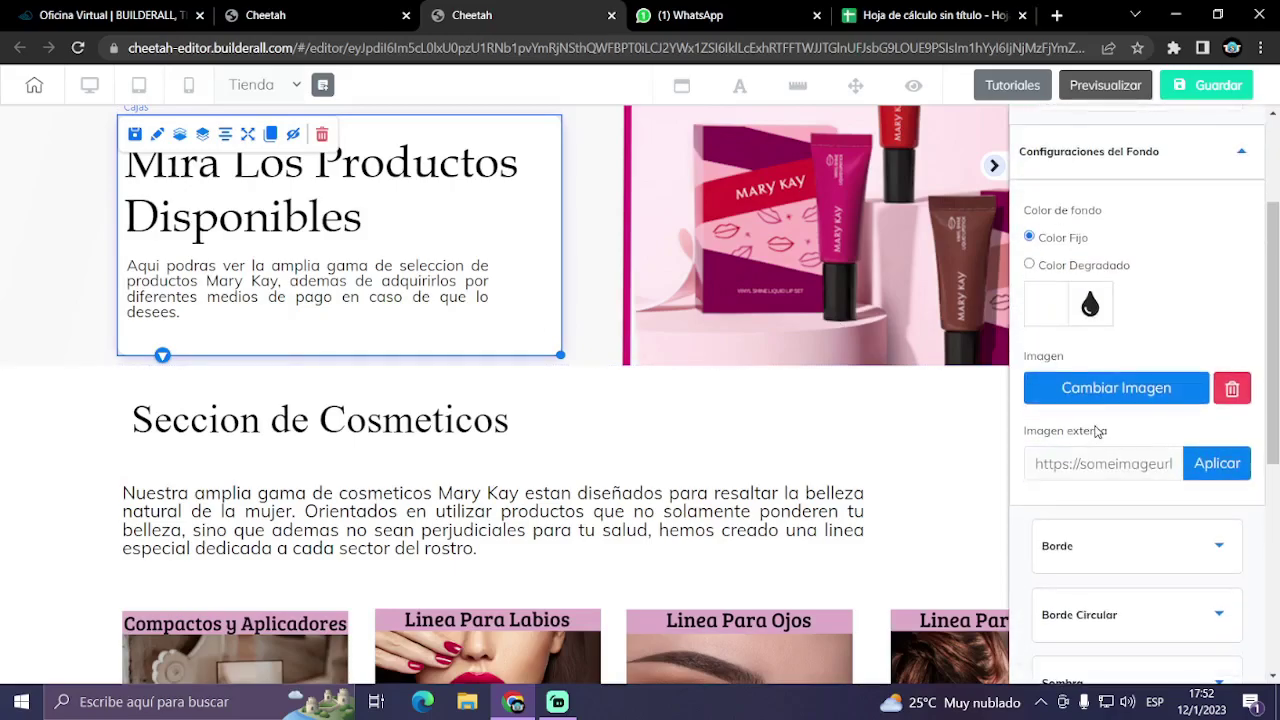
{"action": "scroll", "coordinate": [1100, 431], "scroll_direction": "down", "scroll_amount": 1}
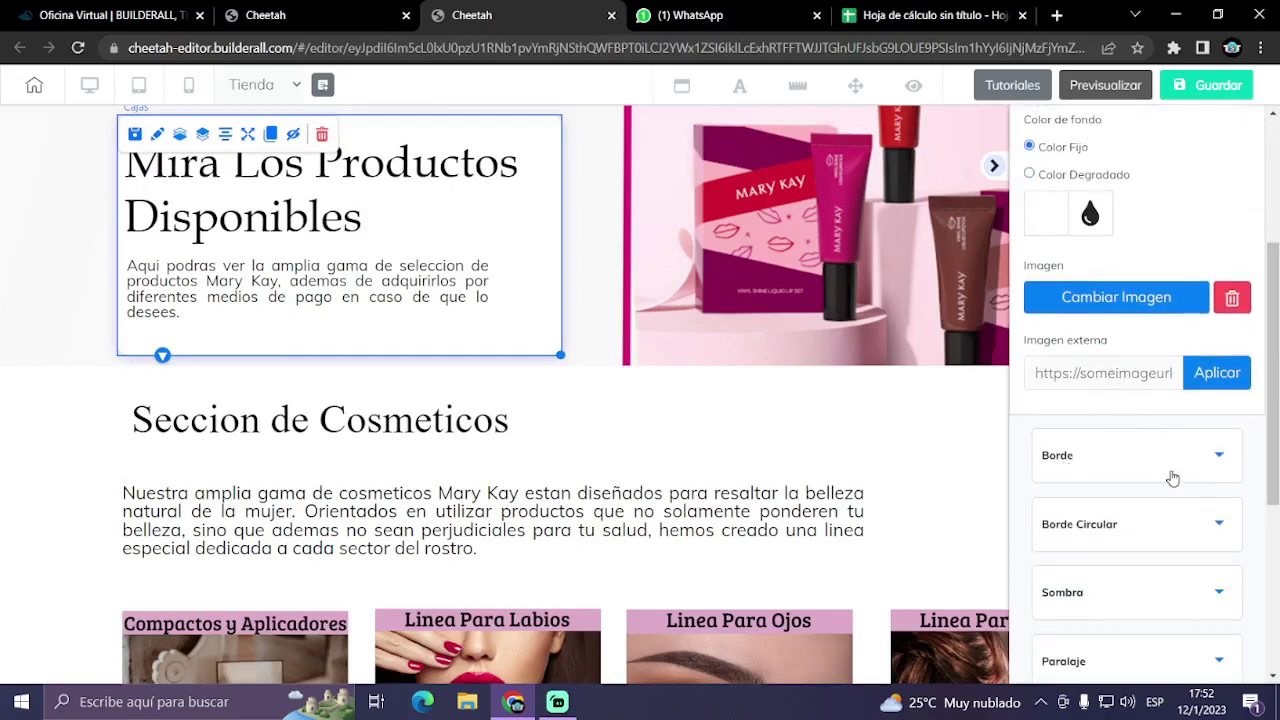
{"action": "scroll", "coordinate": [1110, 400], "scroll_direction": "up", "scroll_amount": 2}
{"action": "left_click", "coordinate": [1058, 397]}
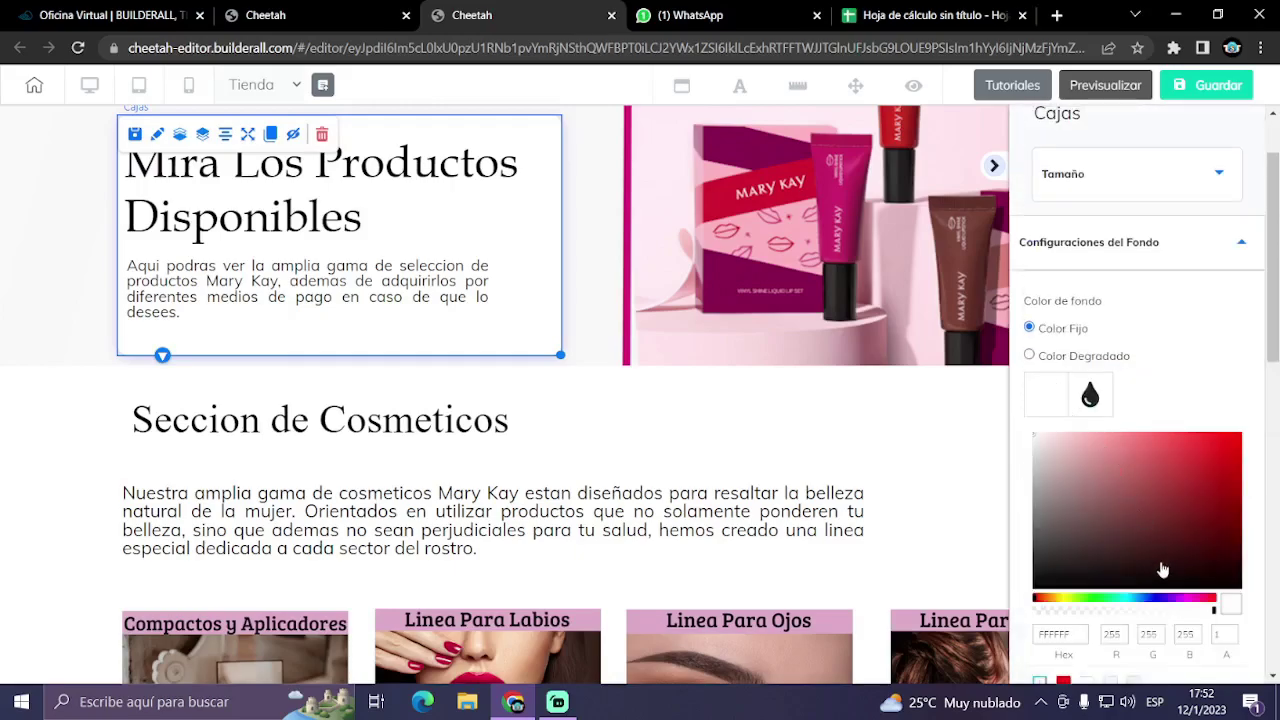
{"action": "left_click", "coordinate": [1131, 610]}
{"action": "left_click", "coordinate": [1033, 398]}
{"action": "scroll", "coordinate": [1140, 388], "scroll_direction": "down", "scroll_amount": 3}
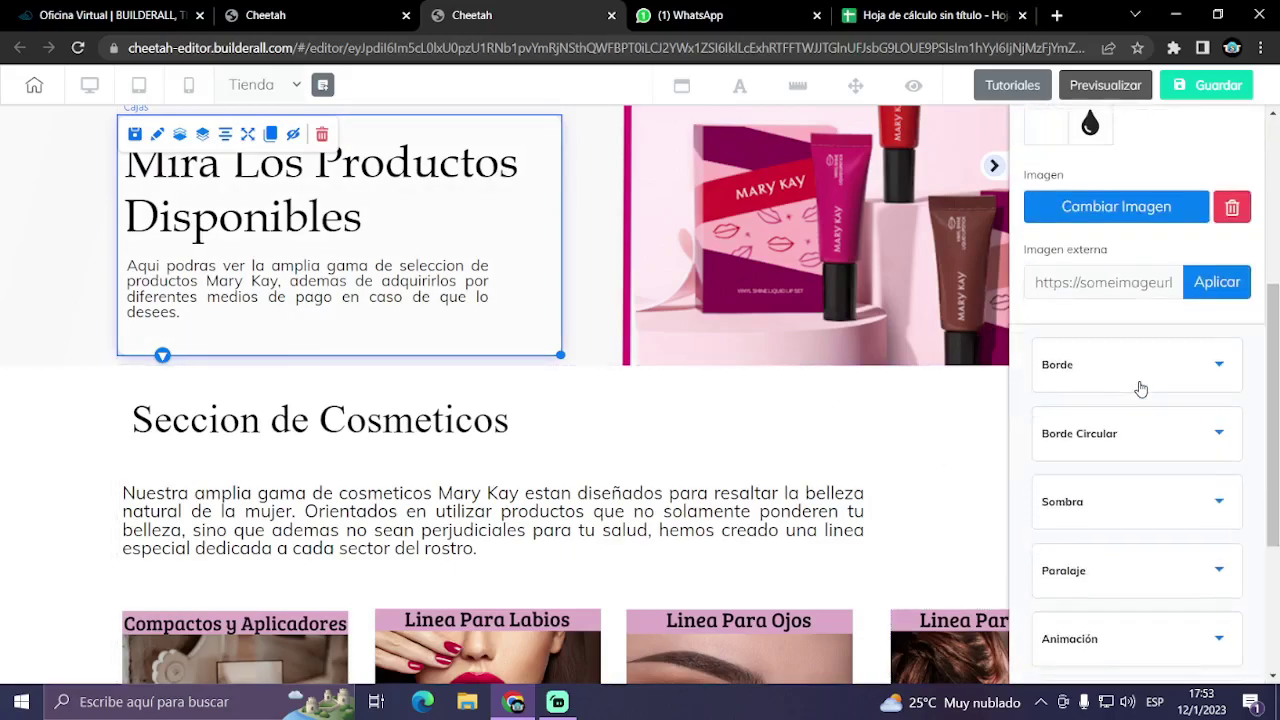
- Change the header box's shadow colour to magenta, RGB 210, 13, 227, with an opacity of 0.92
{"action": "left_click", "coordinate": [1191, 525]}
{"action": "left_click", "coordinate": [1221, 486]}
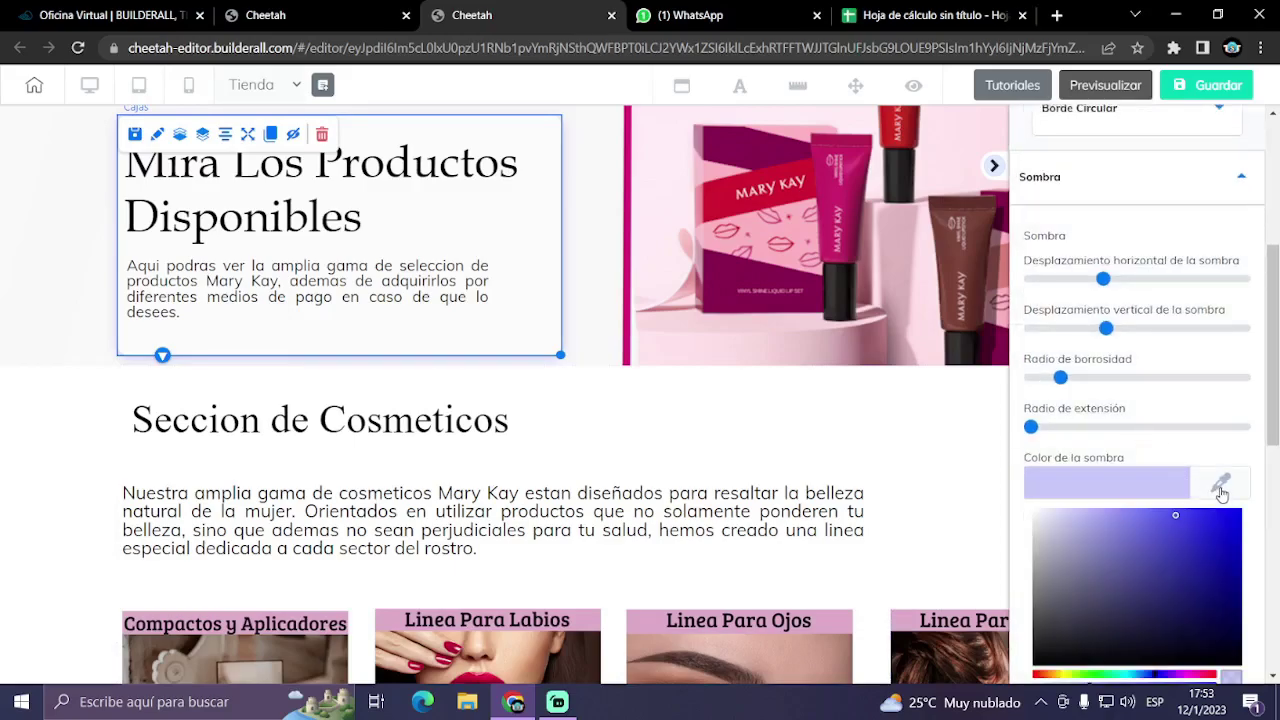
{"action": "scroll", "coordinate": [1174, 531], "scroll_direction": "down", "scroll_amount": 2}
{"action": "left_click", "coordinate": [1185, 590]}
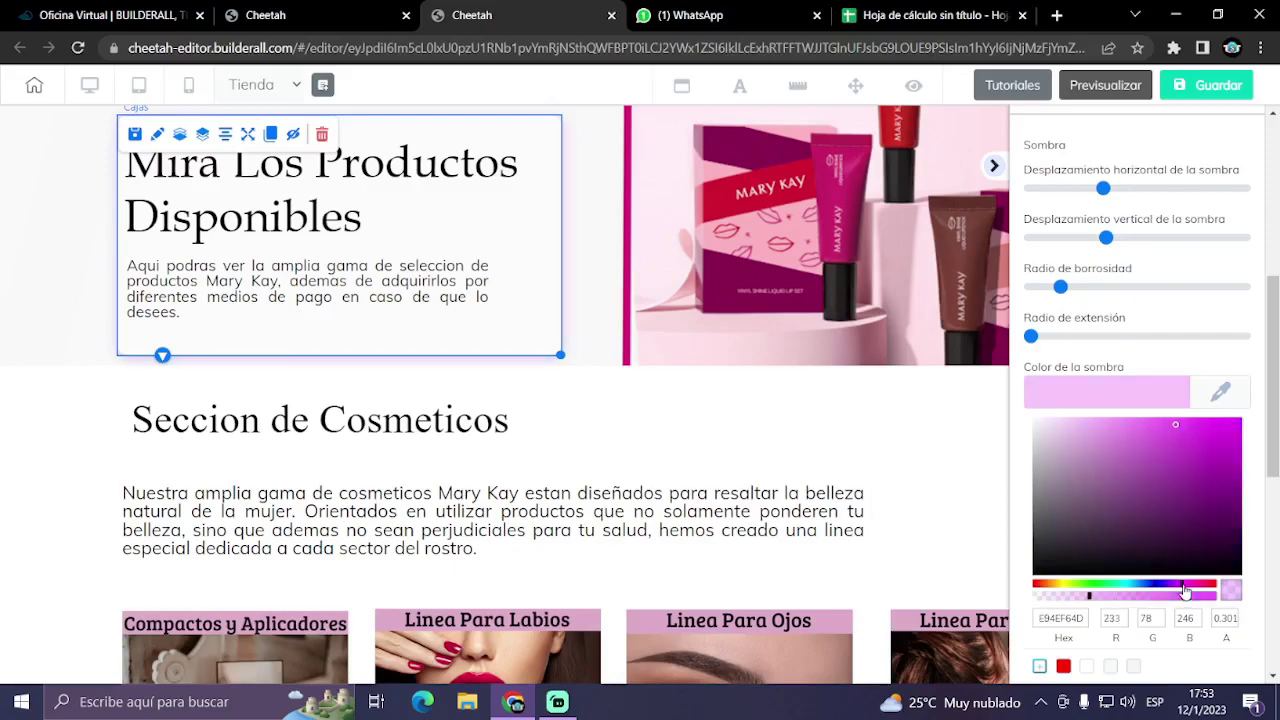
{"action": "left_click_drag", "start_coordinate": [1193, 442], "coordinate": [1229, 436]}
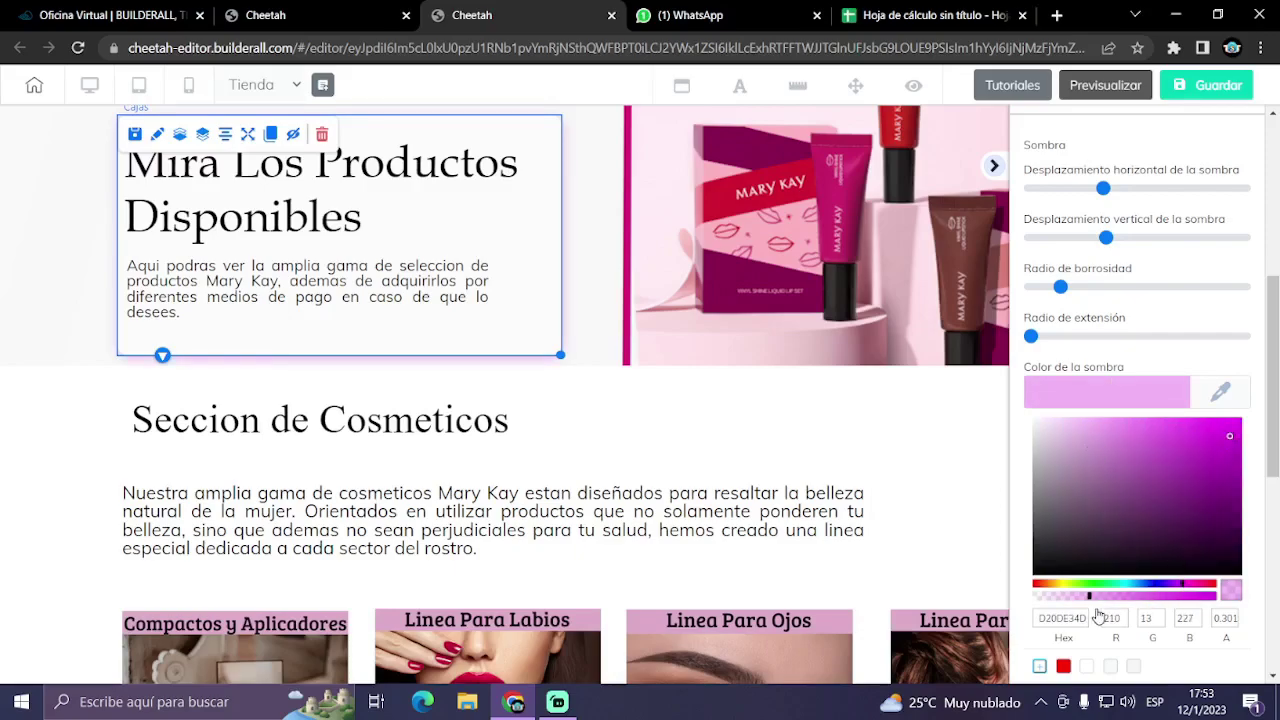
{"action": "left_click_drag", "start_coordinate": [1095, 596], "coordinate": [1203, 597]}
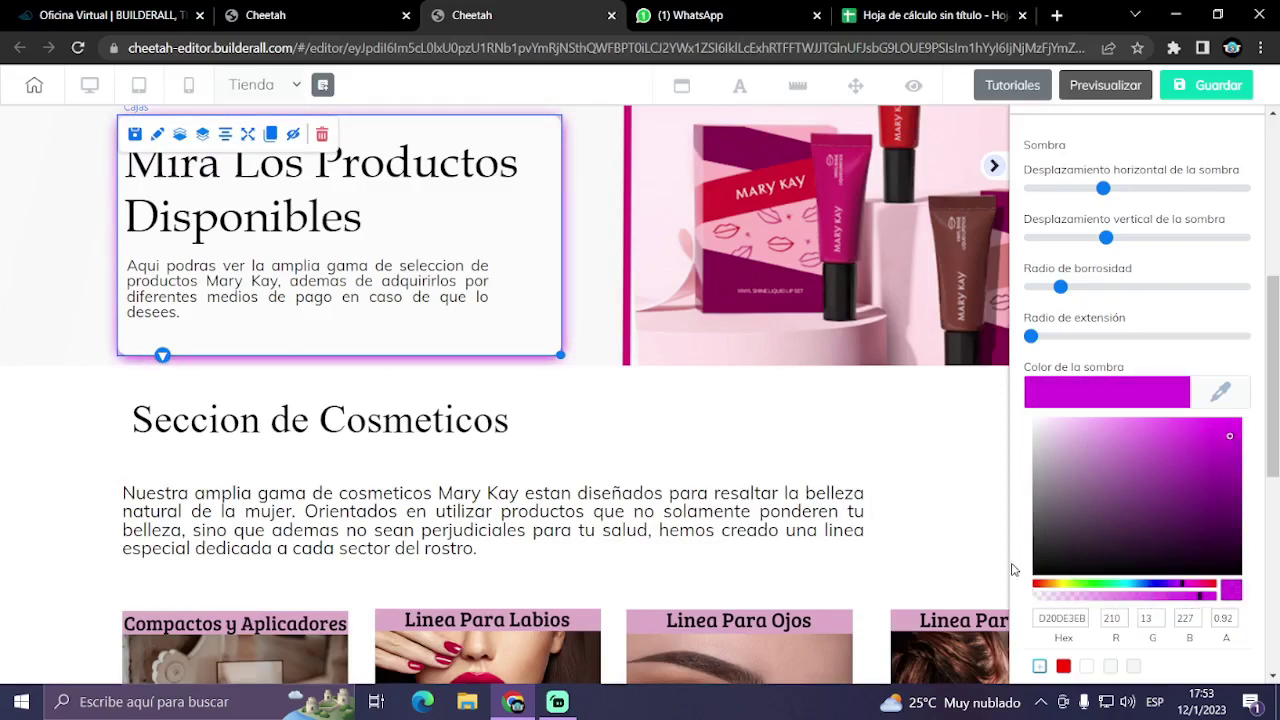
{"action": "left_click", "coordinate": [714, 402]}
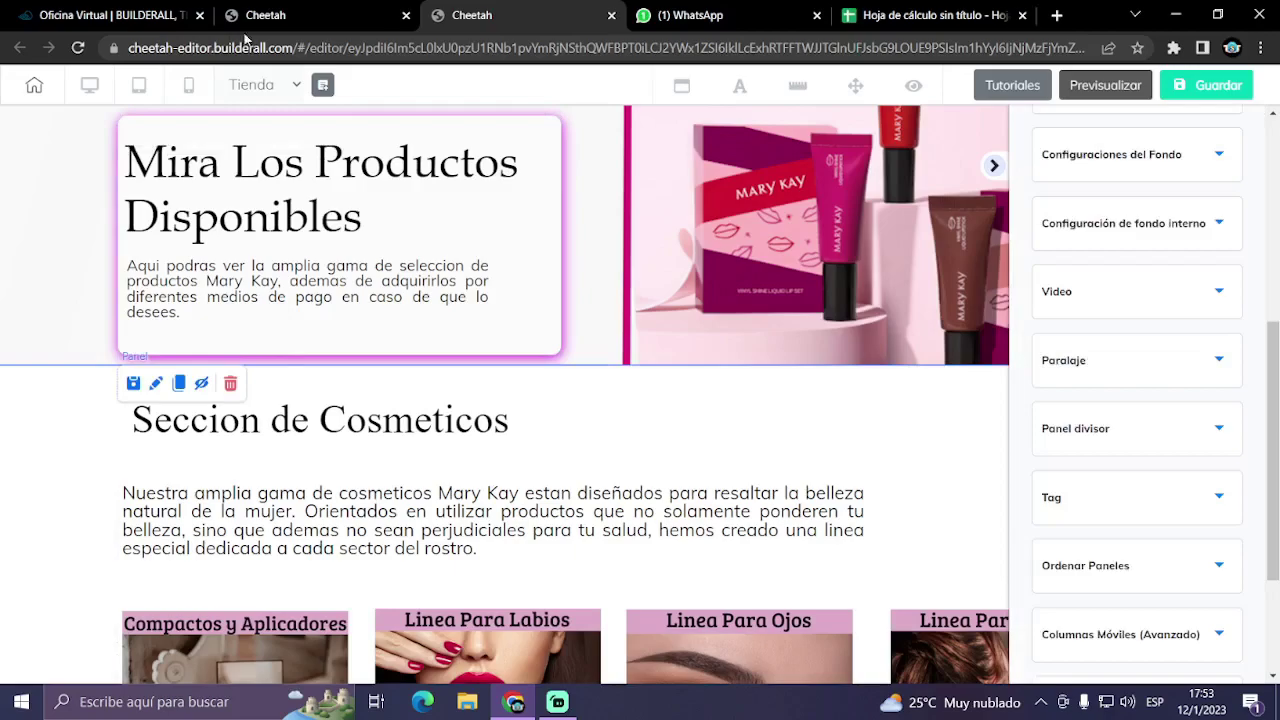
- In the mobile layout, move the "Mira Los Productos Disponibles" title above the header paragraph
{"action": "left_click", "coordinate": [188, 85]}
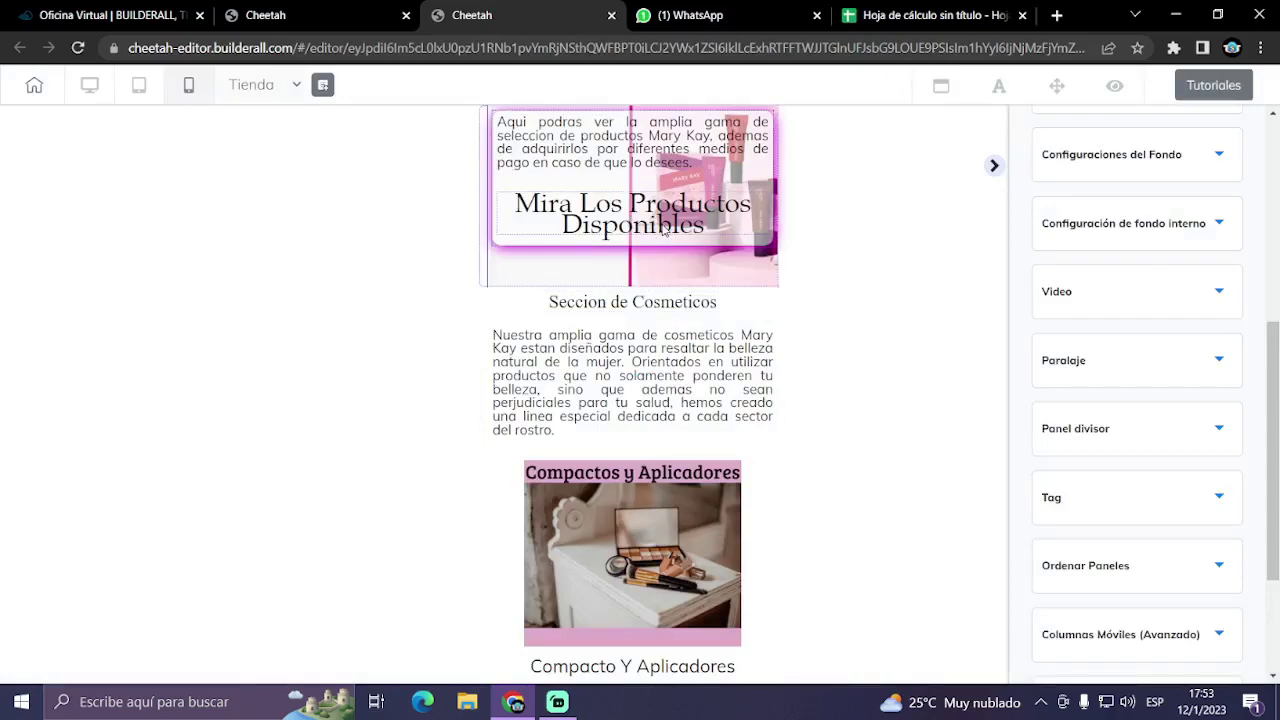
{"action": "left_click", "coordinate": [663, 228]}
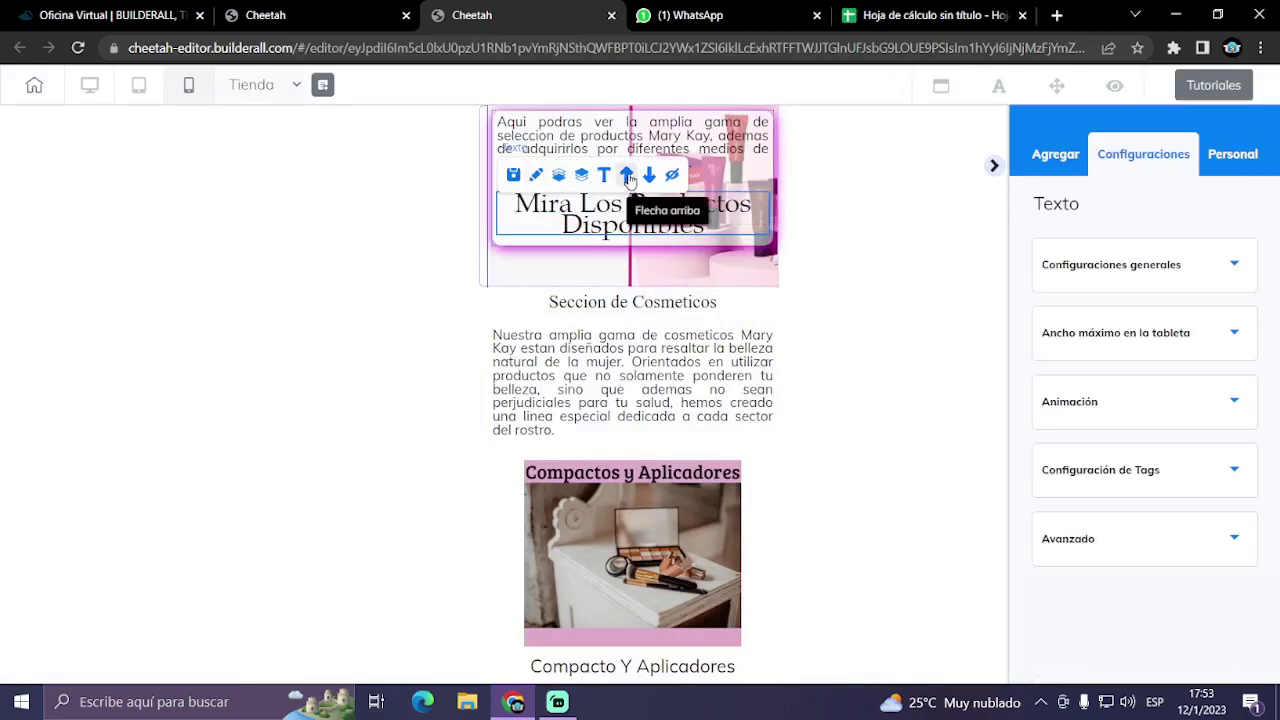
{"action": "left_click", "coordinate": [627, 176]}
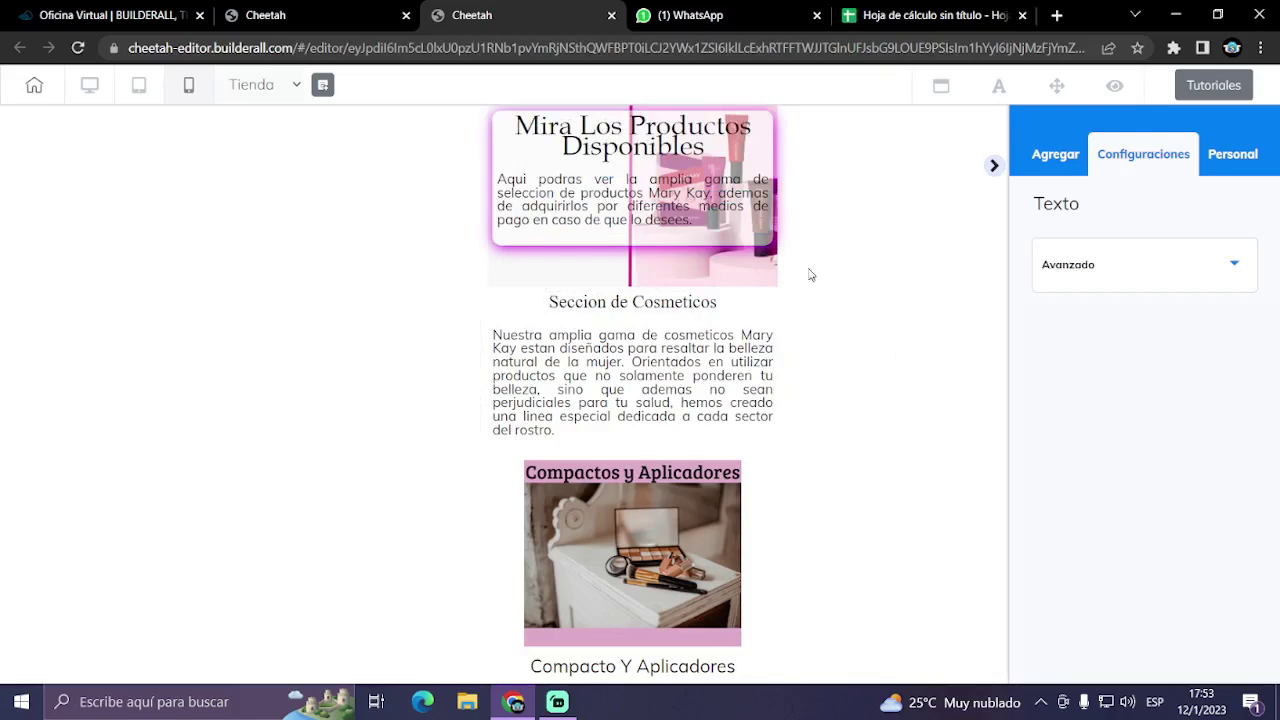
{"action": "left_click", "coordinate": [715, 222]}
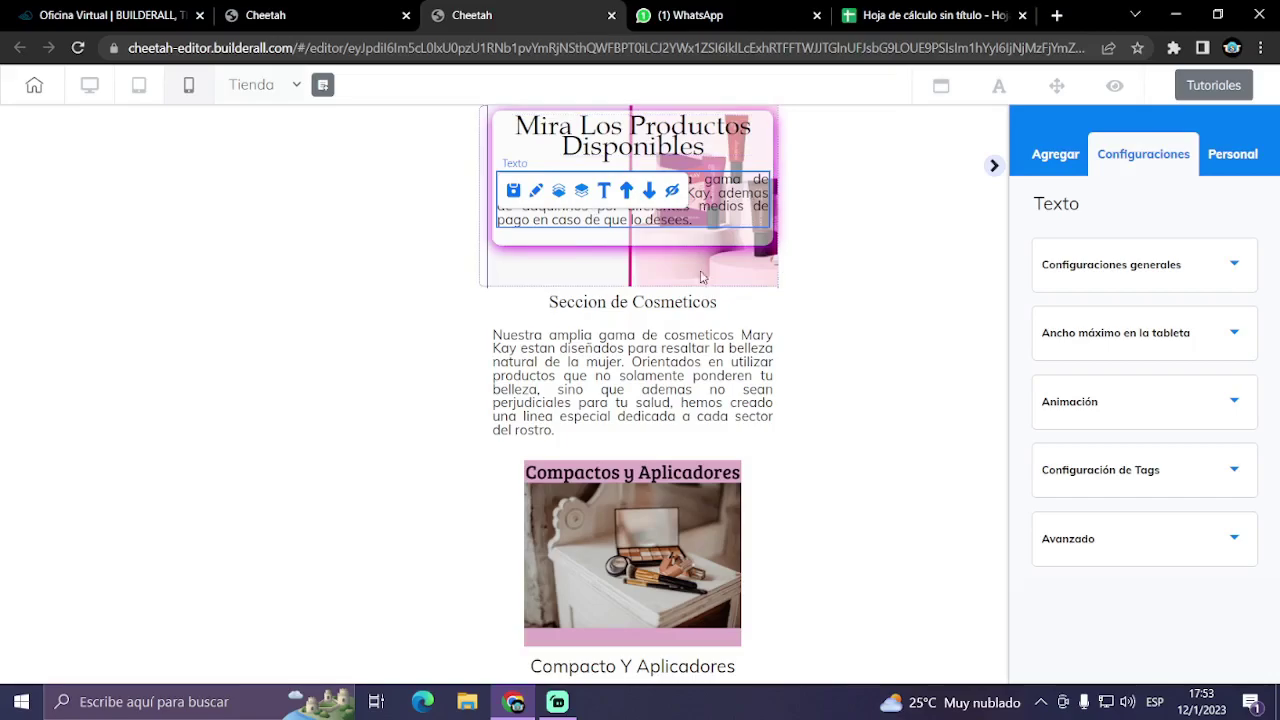
{"action": "left_click", "coordinate": [770, 554]}
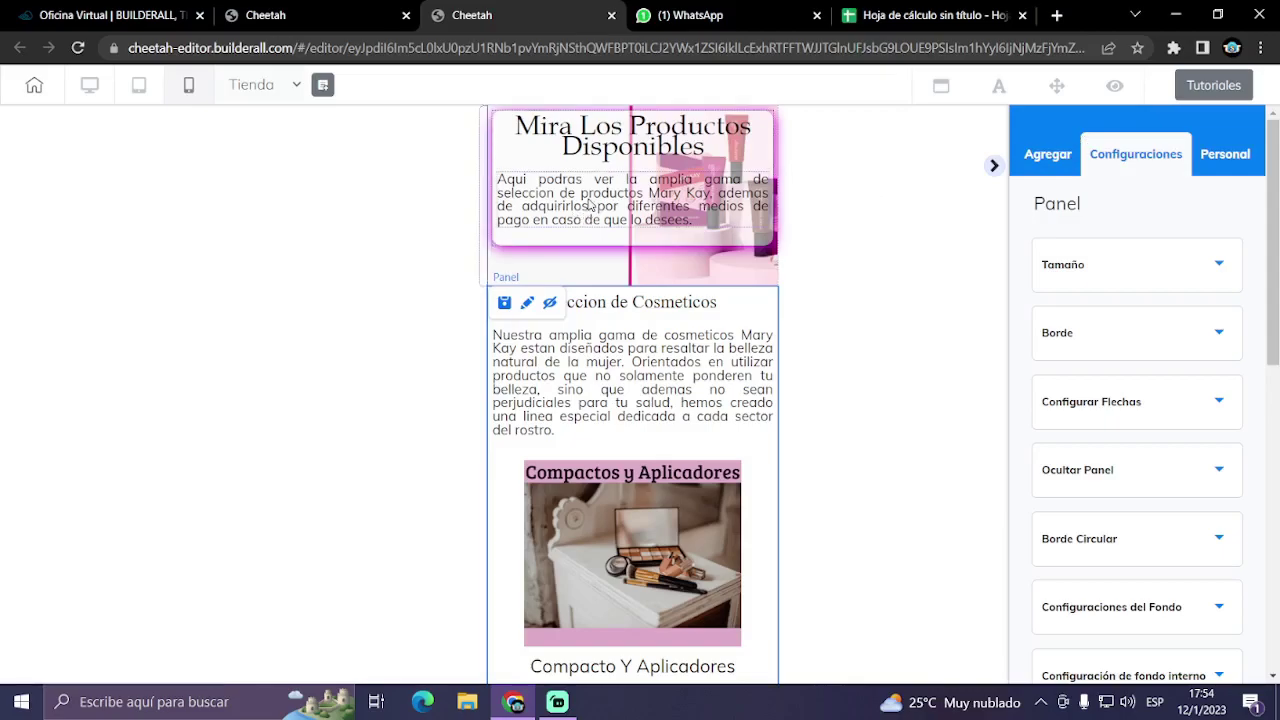
- Set the line height of the Título H1 style to 0.9 em in the site fonts
{"action": "left_click", "coordinate": [686, 145]}
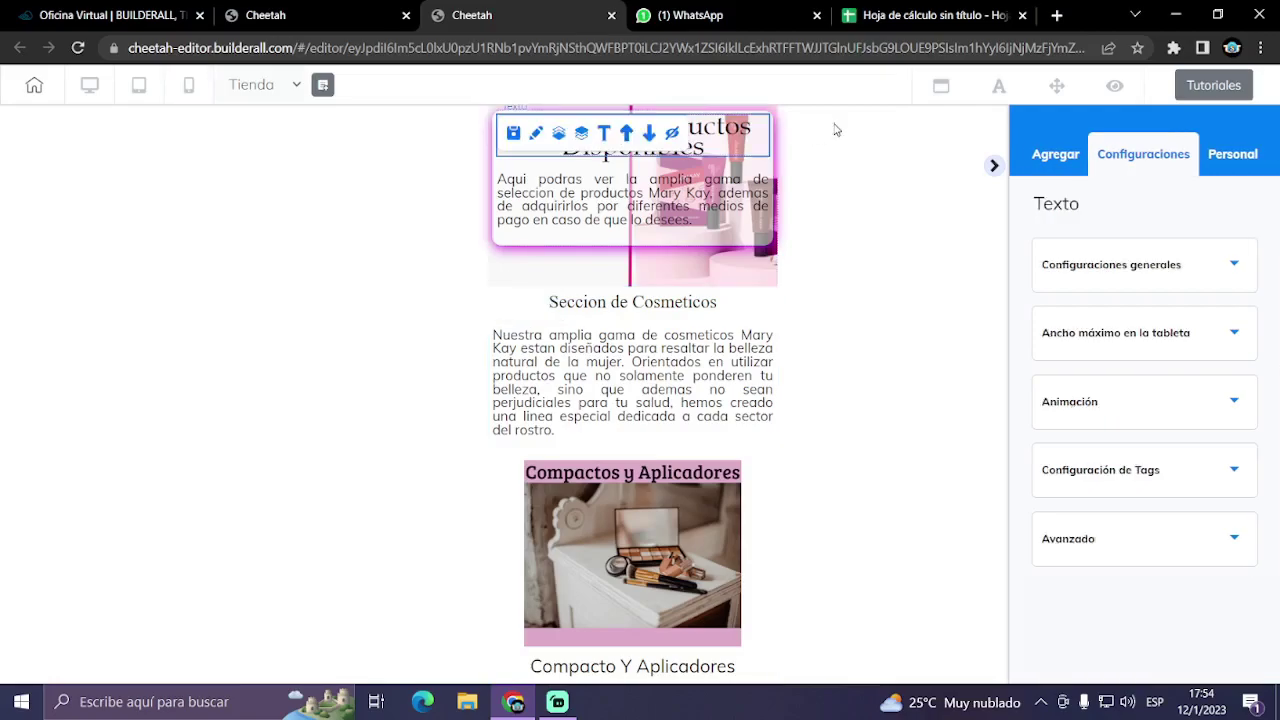
{"action": "left_click", "coordinate": [996, 88]}
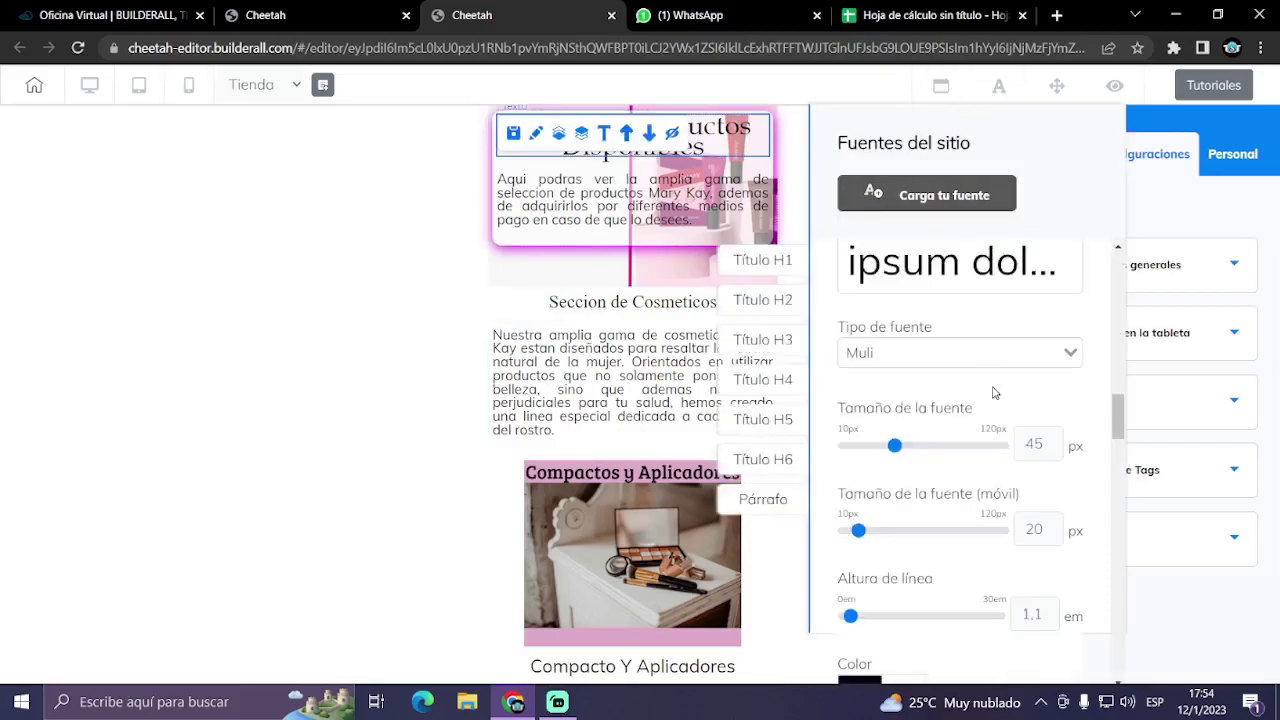
{"action": "scroll", "coordinate": [993, 393], "scroll_direction": "up", "scroll_amount": 1}
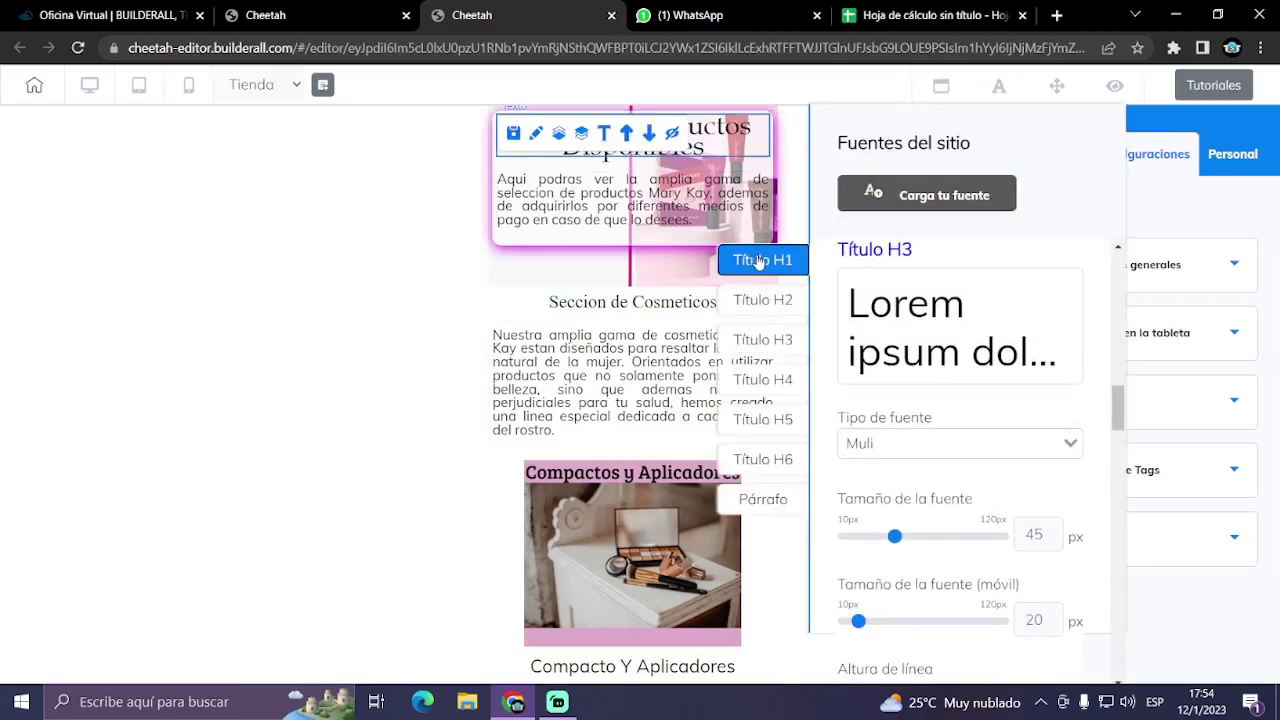
{"action": "left_click", "coordinate": [762, 260]}
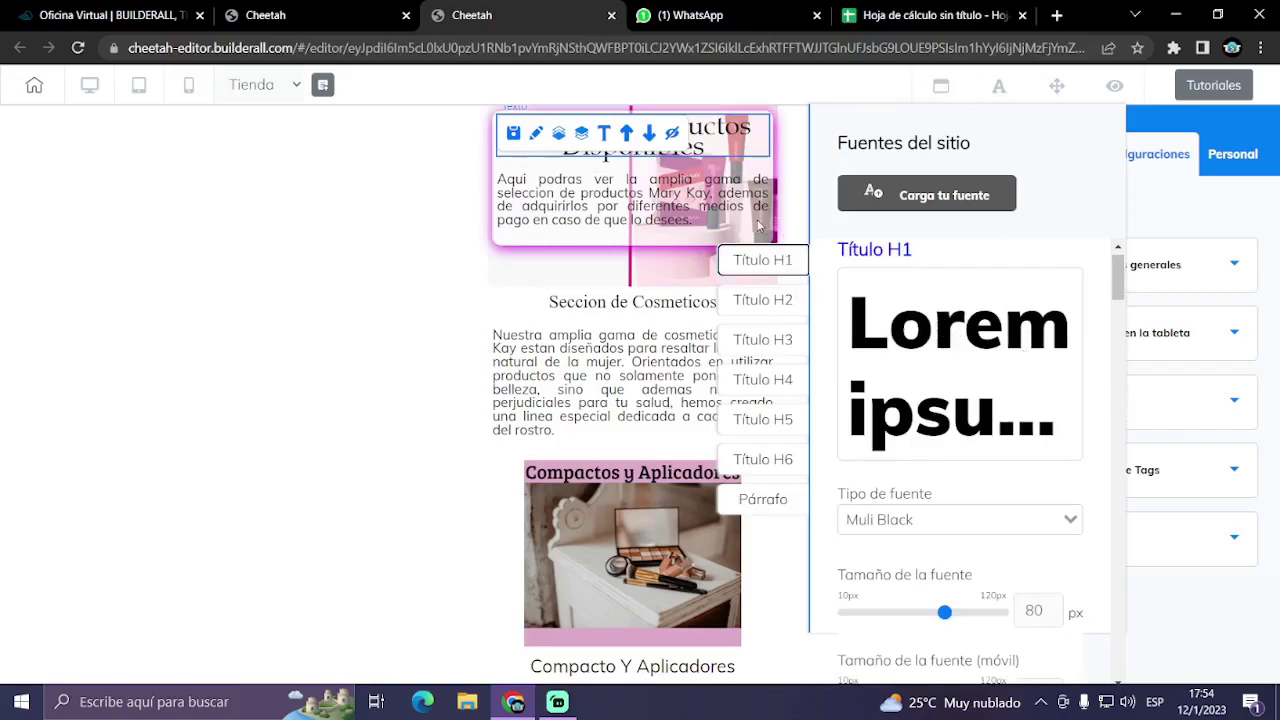
{"action": "scroll", "coordinate": [966, 494], "scroll_direction": "down", "scroll_amount": 3}
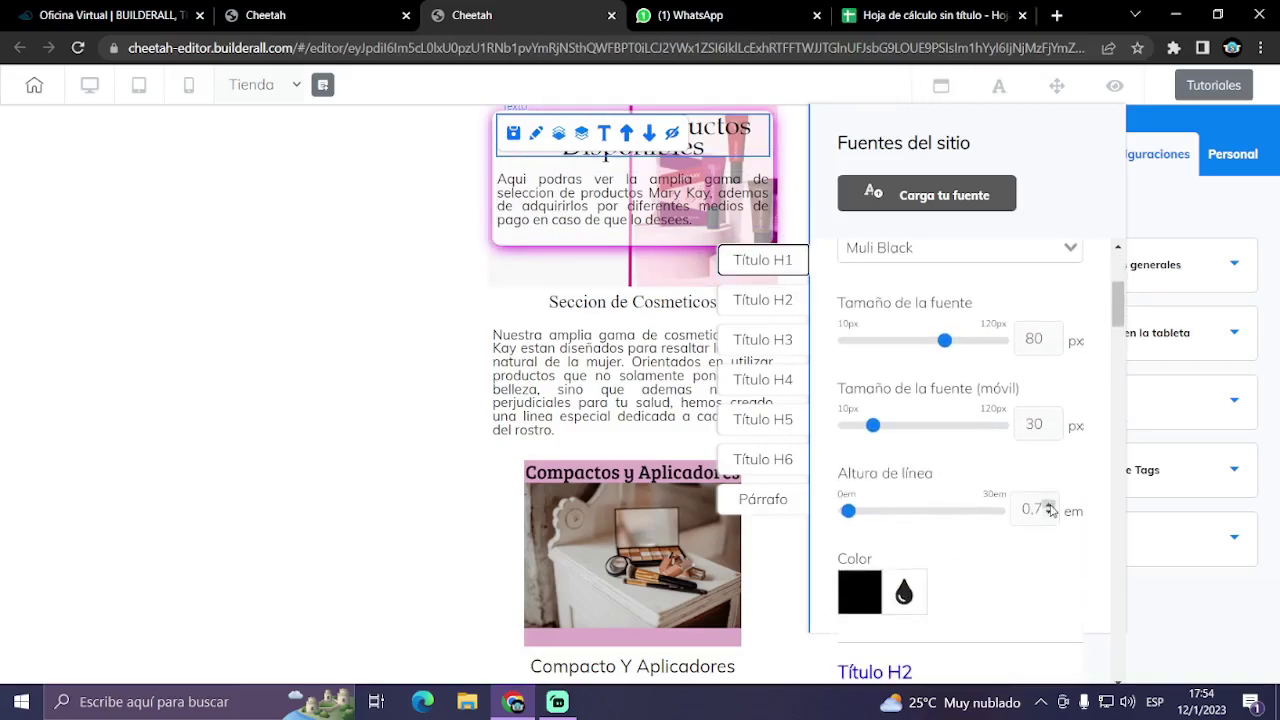
{"action": "left_click", "coordinate": [1049, 506]}
{"action": "left_click", "coordinate": [1049, 506]}
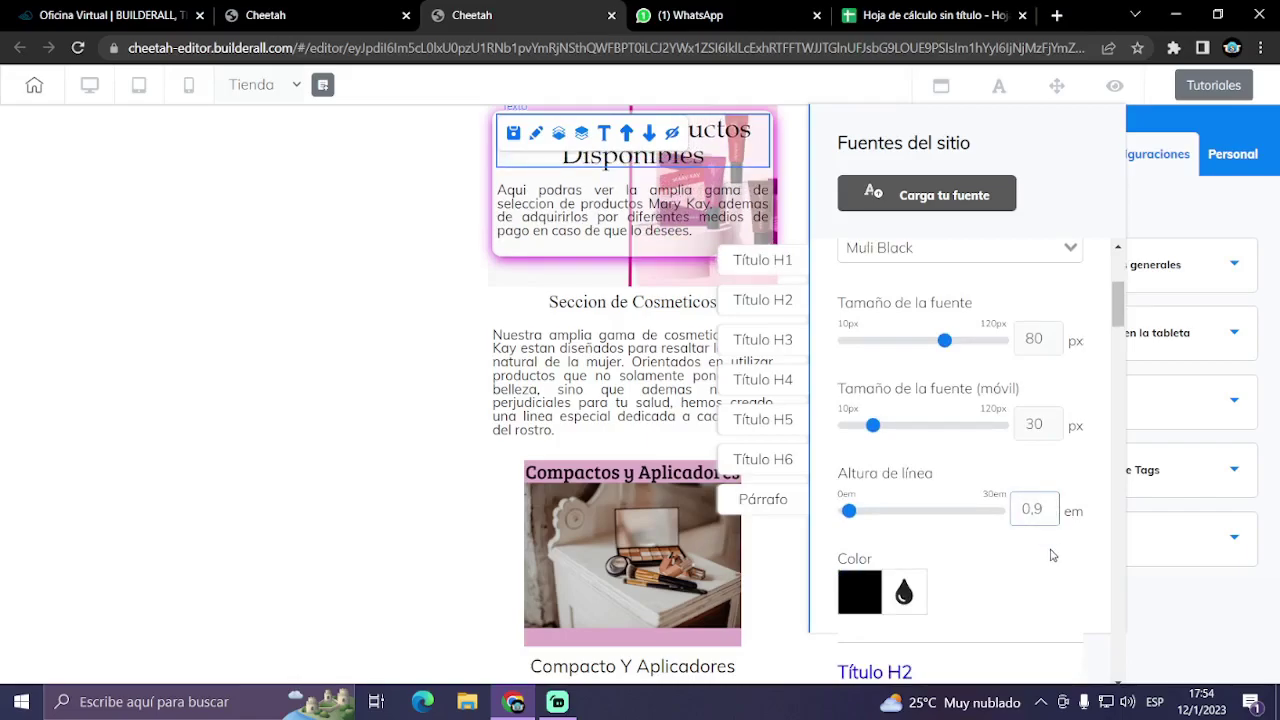
- In the desktop layout, set the opacity of the header box's white background colour to 0.65
{"action": "left_click", "coordinate": [996, 86]}
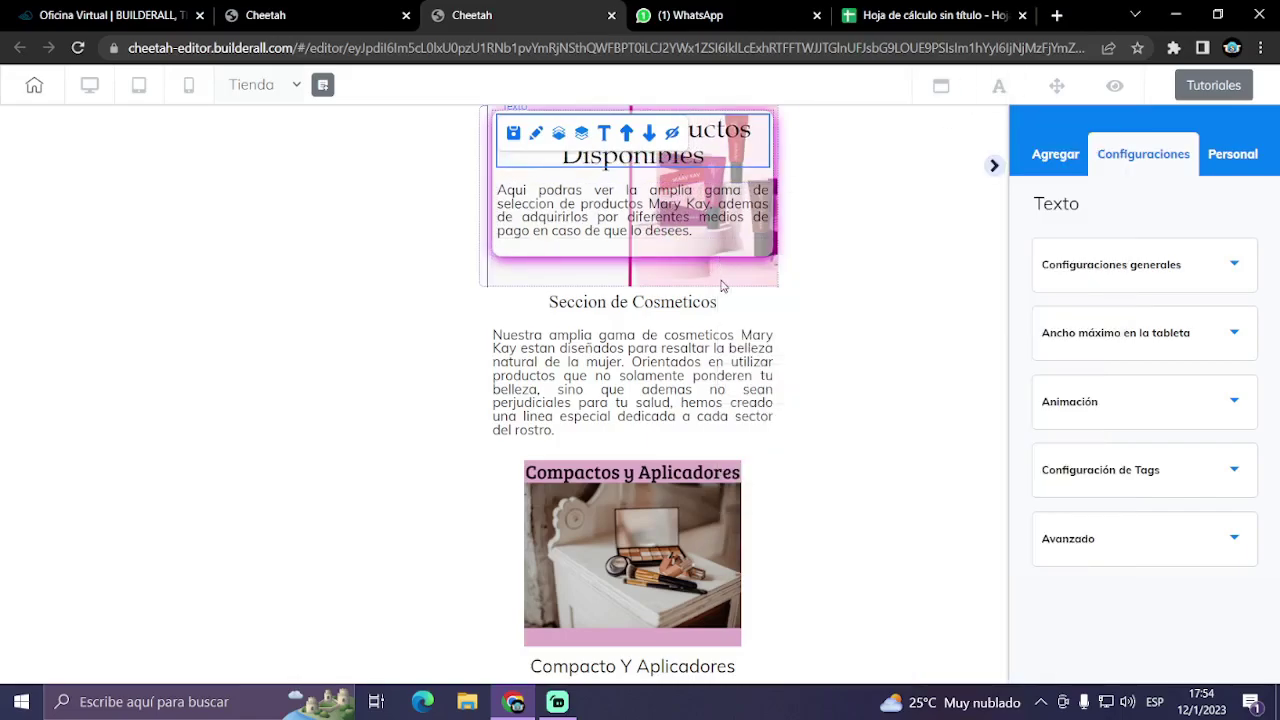
{"action": "left_click", "coordinate": [765, 330]}
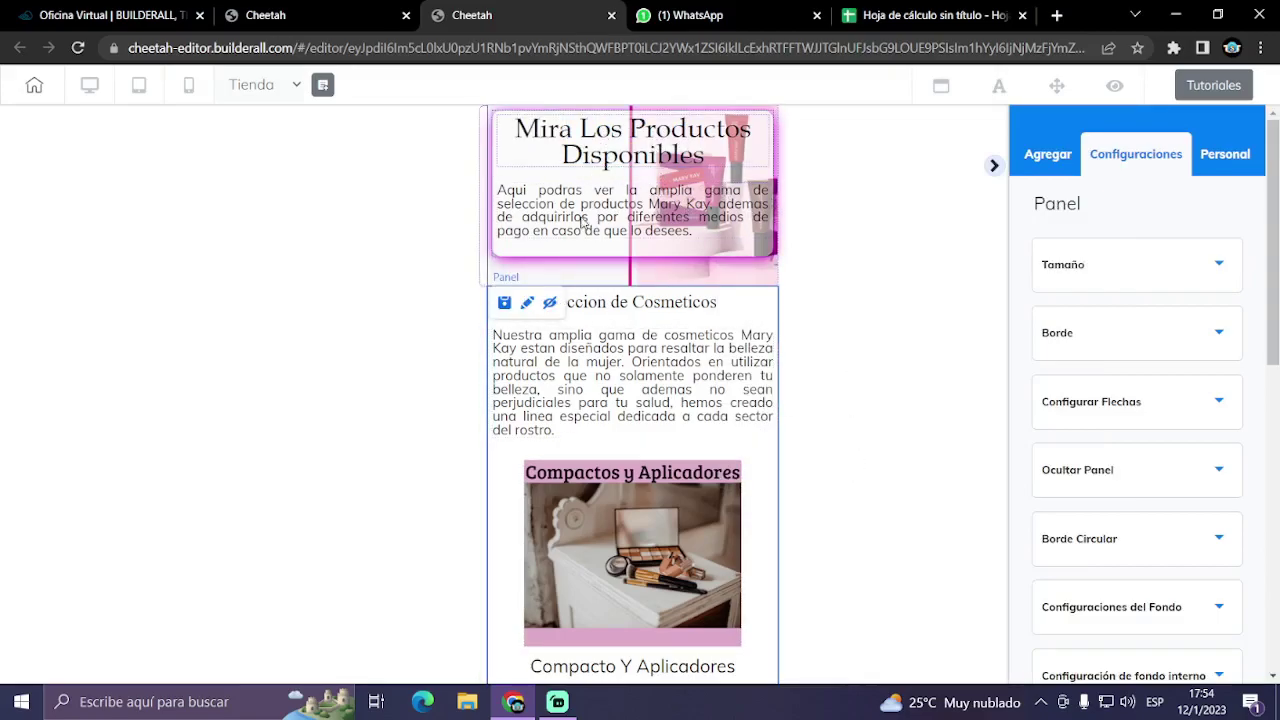
{"action": "left_click", "coordinate": [89, 85]}
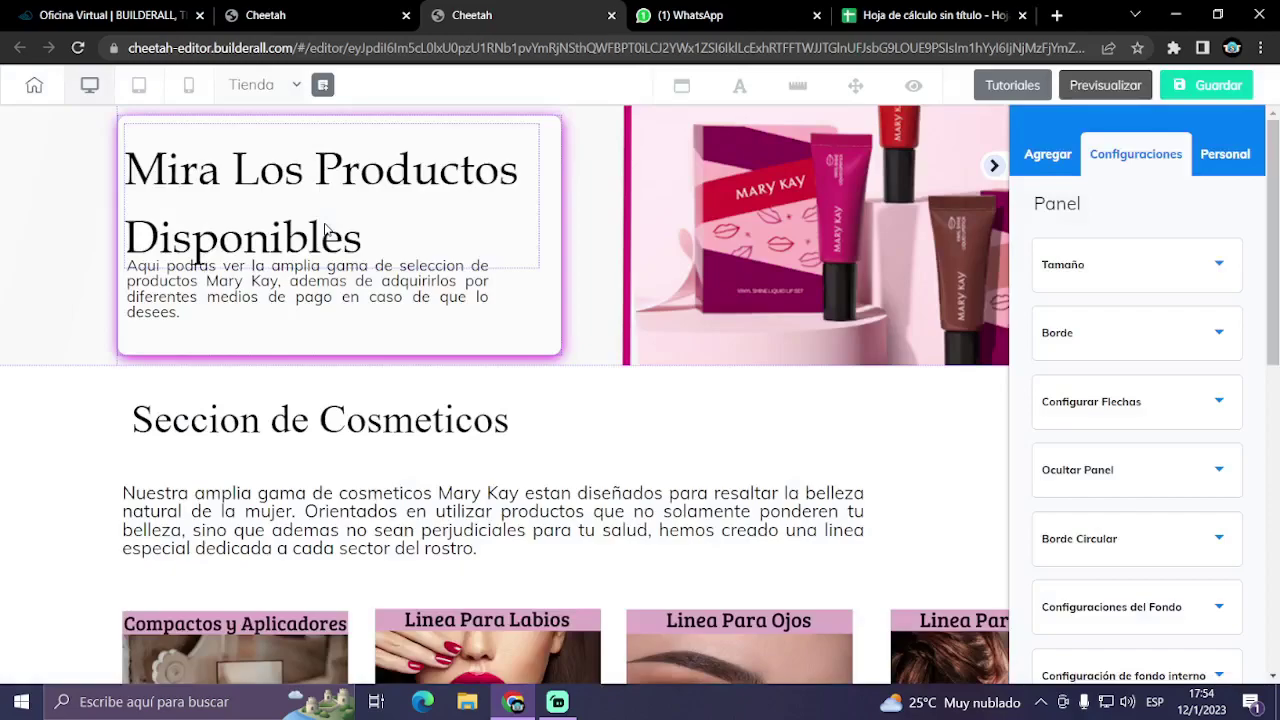
{"action": "left_click", "coordinate": [531, 342]}
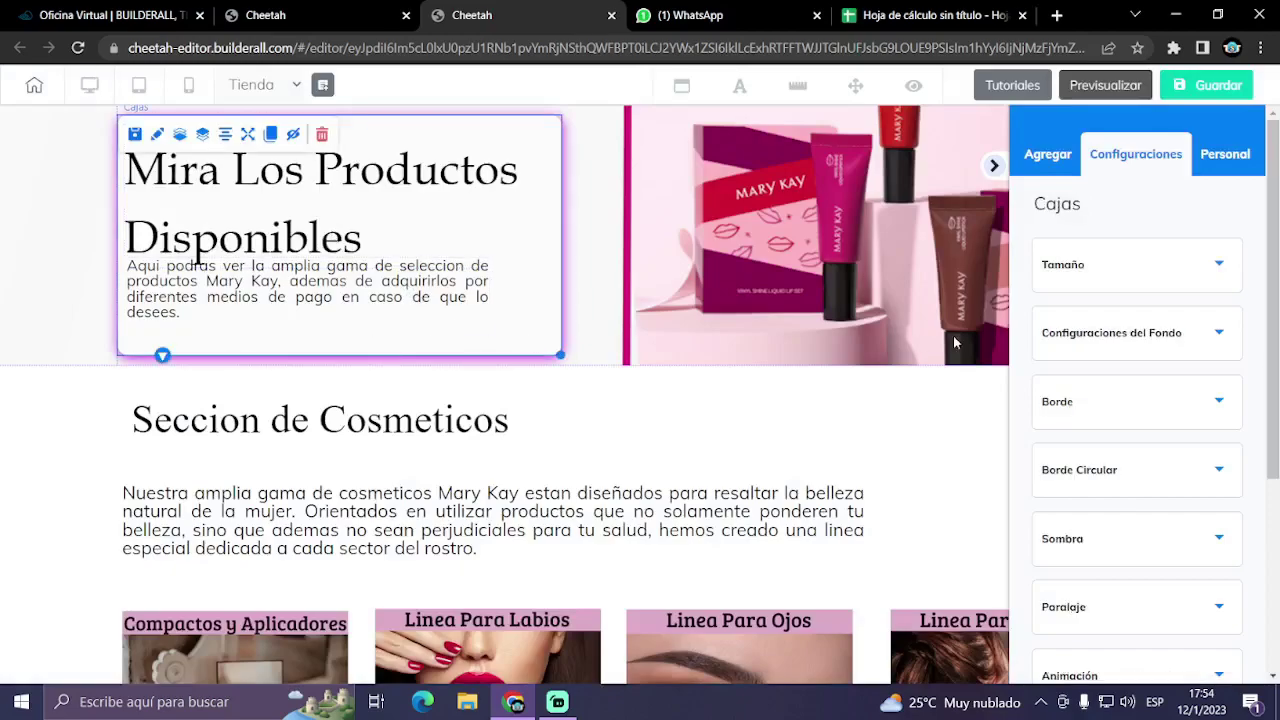
{"action": "left_click", "coordinate": [1066, 335]}
{"action": "scroll", "coordinate": [1130, 497], "scroll_direction": "down", "scroll_amount": 1}
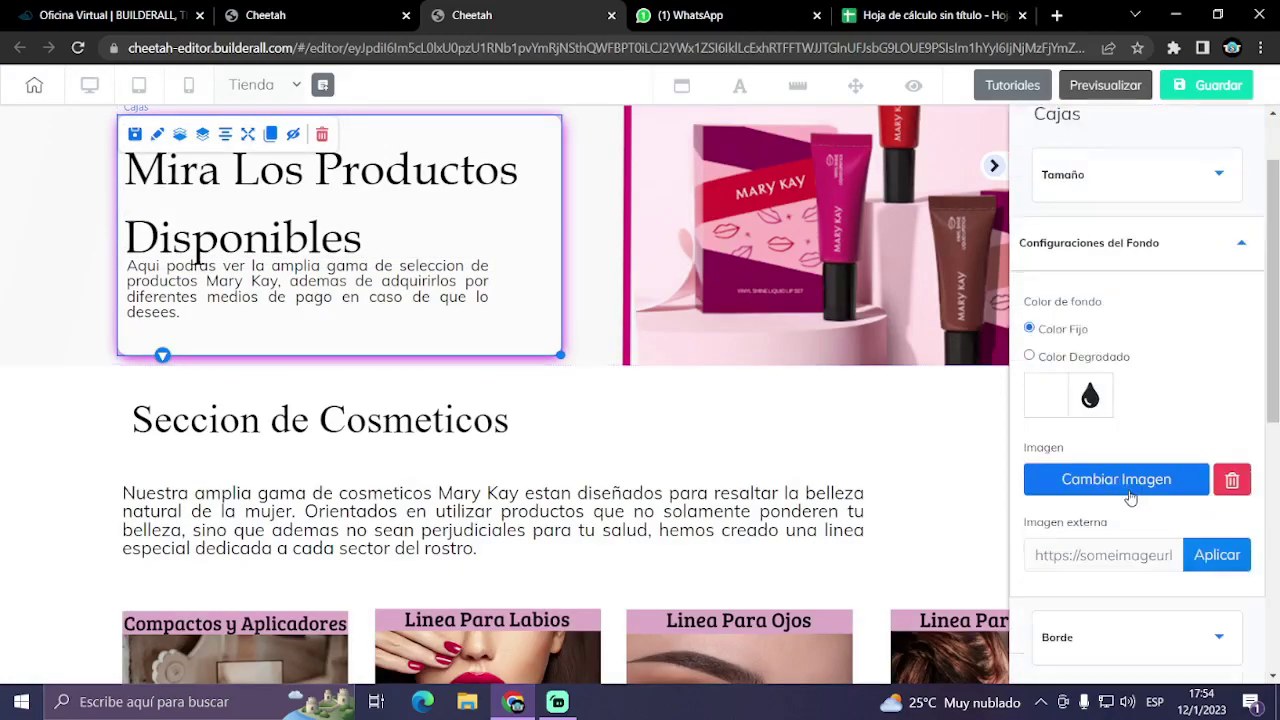
{"action": "left_click", "coordinate": [1062, 403]}
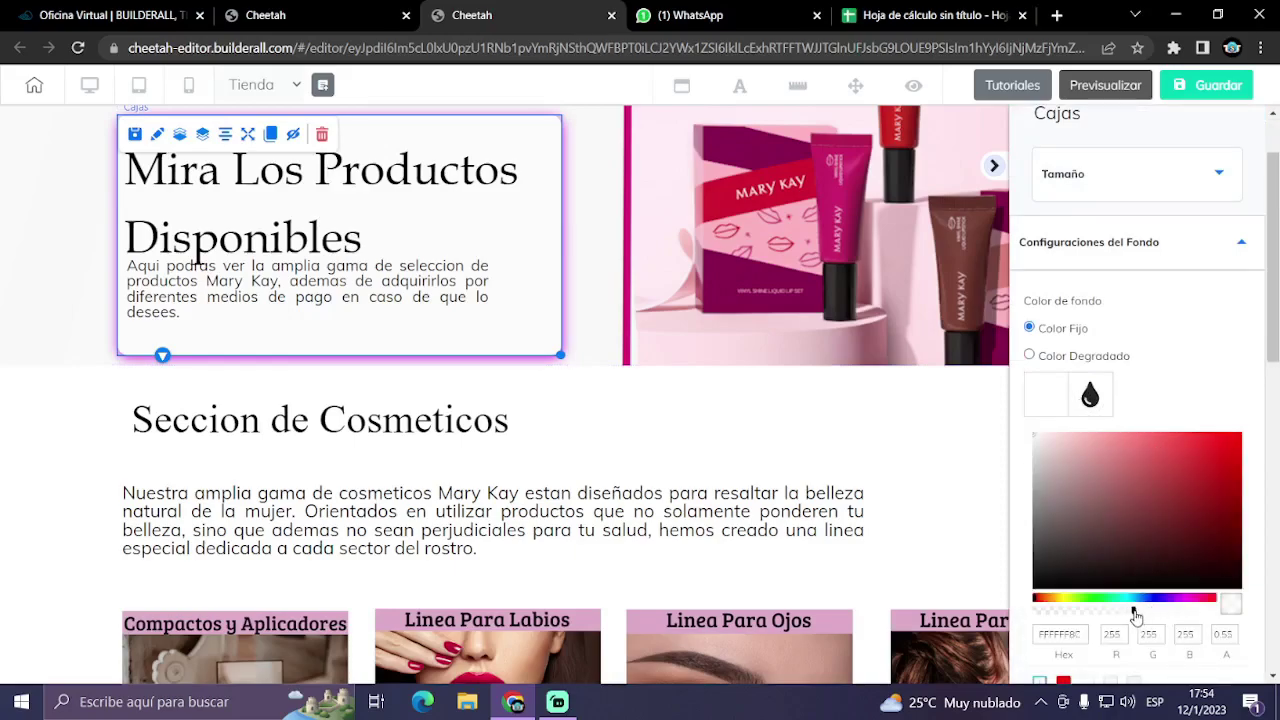
{"action": "left_click_drag", "start_coordinate": [1135, 615], "coordinate": [1150, 617]}
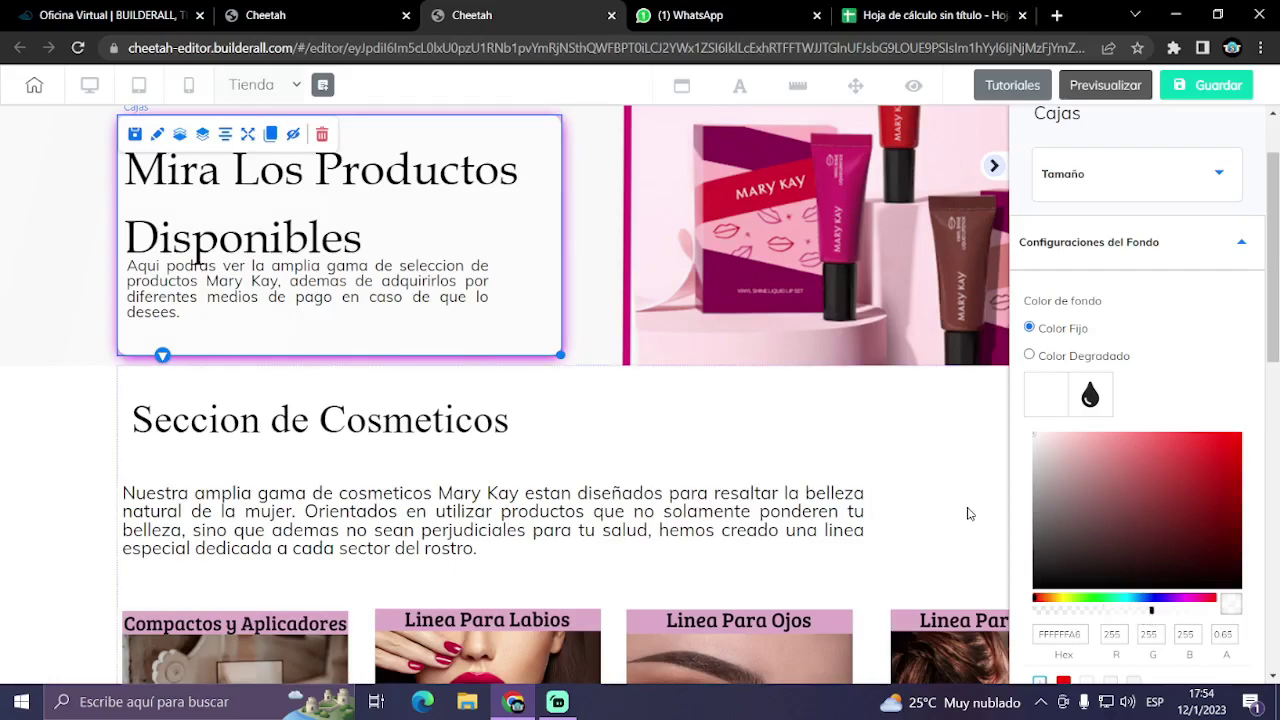
- Examine the mobile layout from the header through the cosmetics, fragrance and body care sections, checking the headings and images
{"action": "left_click", "coordinate": [188, 85]}
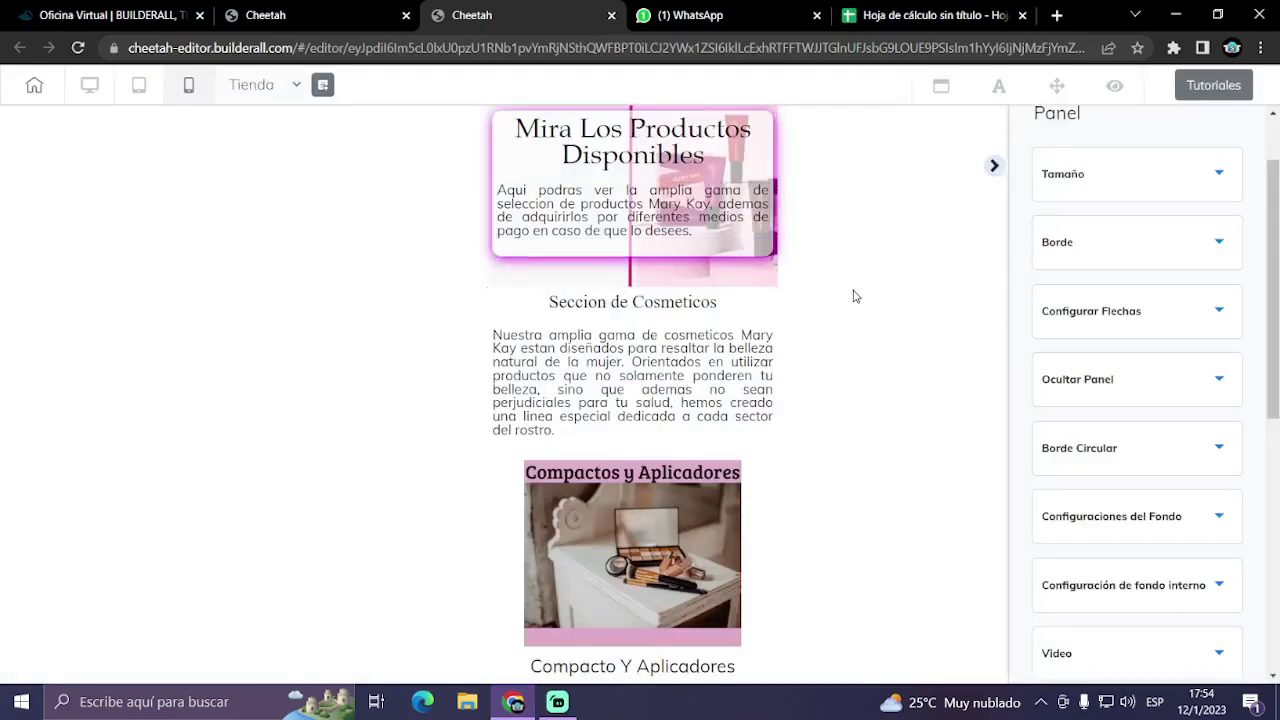
{"action": "scroll", "coordinate": [669, 288], "scroll_direction": "down", "scroll_amount": 1}
{"action": "scroll", "coordinate": [669, 288], "scroll_direction": "up", "scroll_amount": 1}
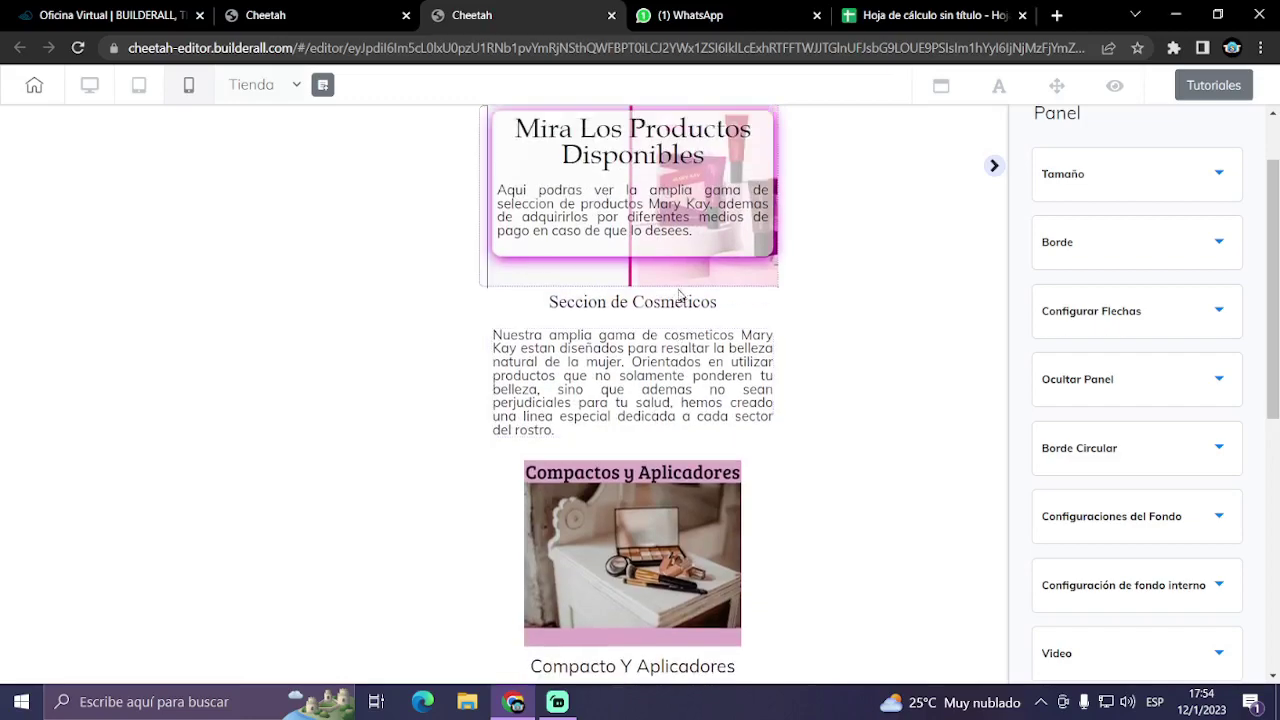
{"action": "scroll", "coordinate": [640, 300], "scroll_direction": "down", "scroll_amount": 2}
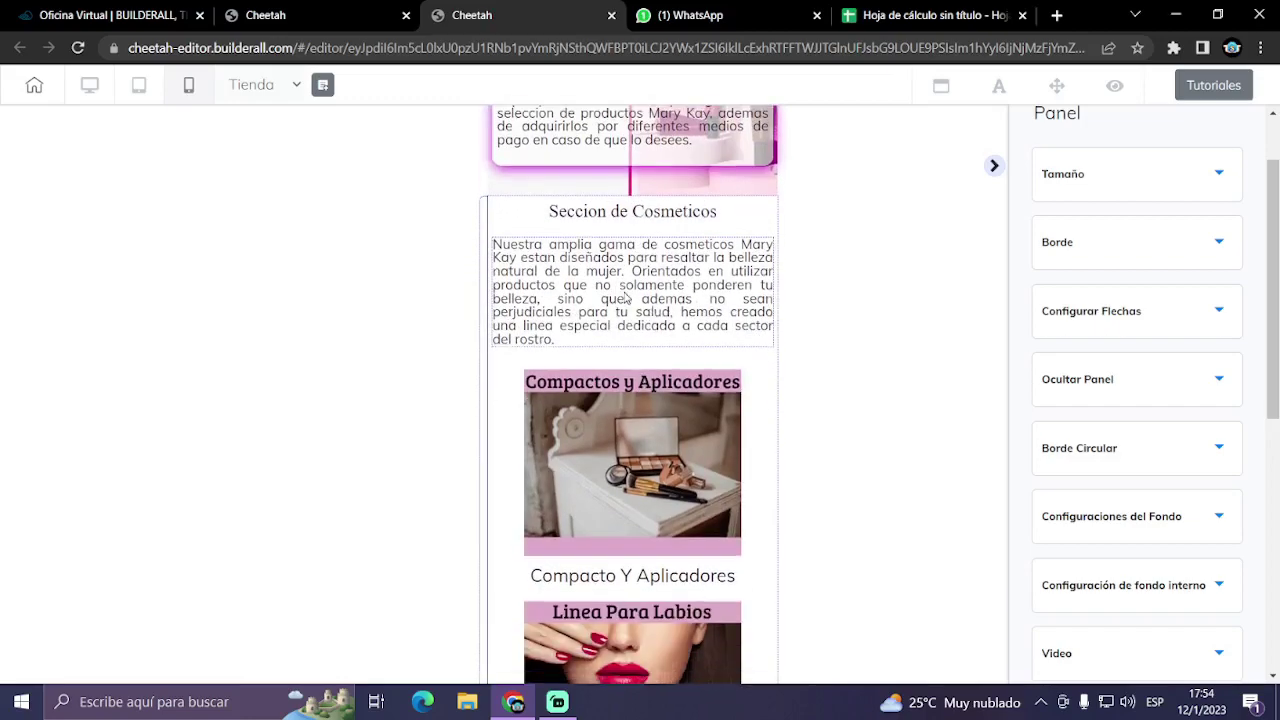
{"action": "scroll", "coordinate": [624, 300], "scroll_direction": "down", "scroll_amount": 3}
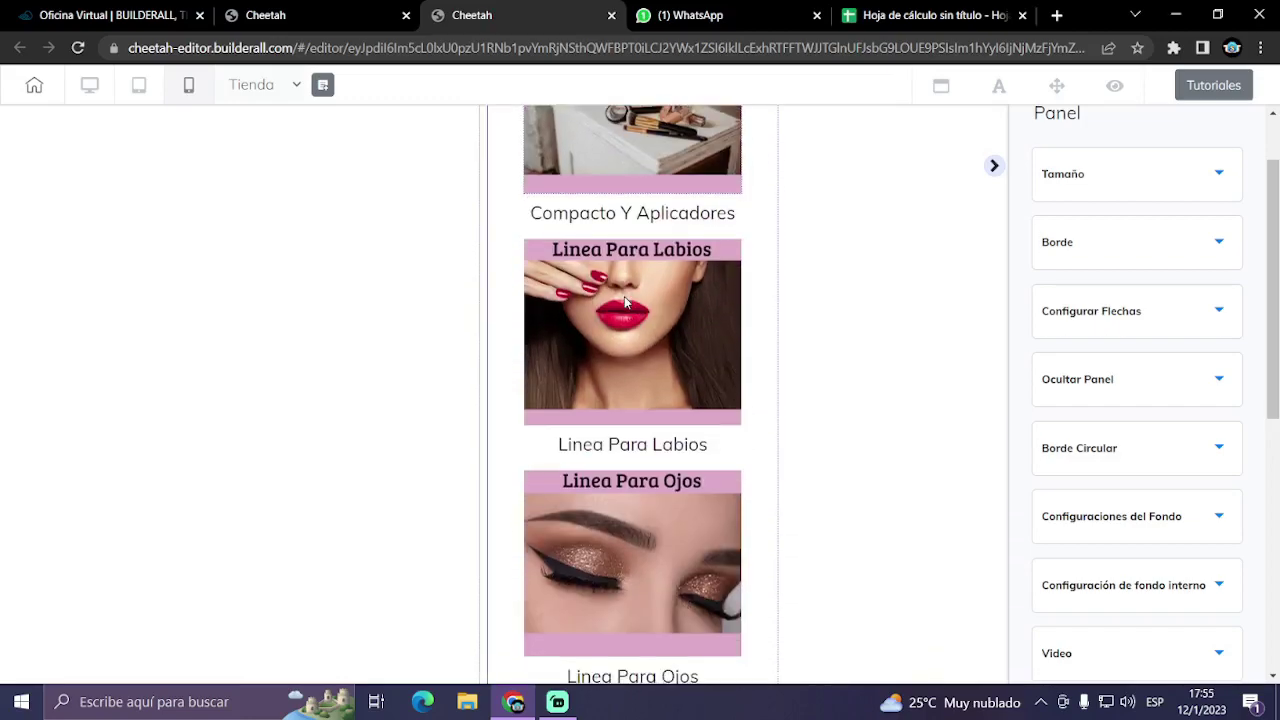
{"action": "scroll", "coordinate": [624, 300], "scroll_direction": "up", "scroll_amount": 2}
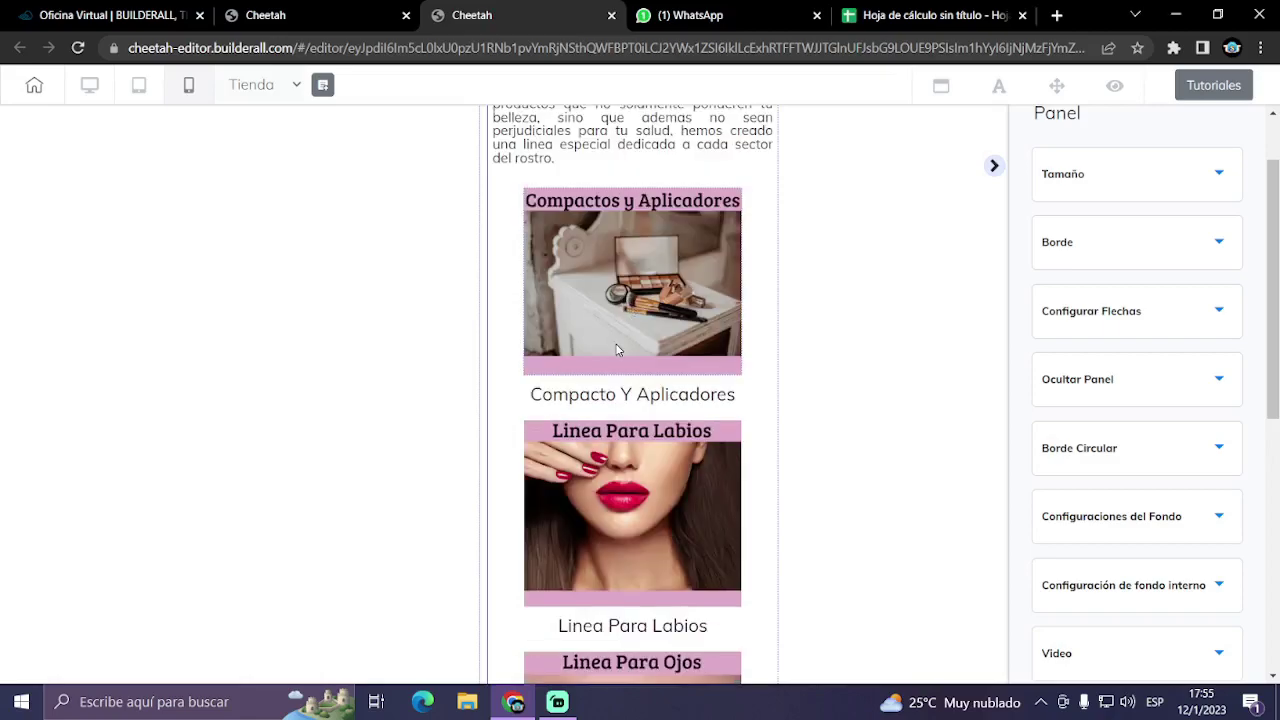
{"action": "scroll", "coordinate": [617, 349], "scroll_direction": "down", "scroll_amount": 4}
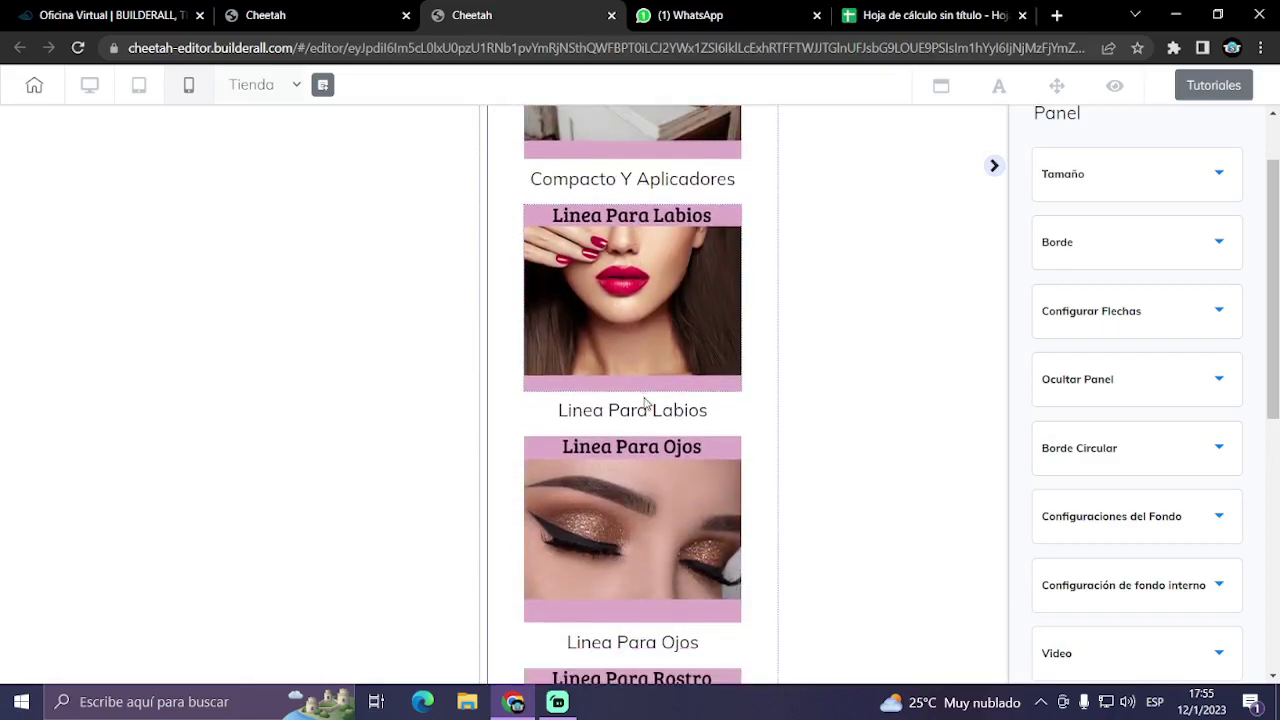
{"action": "scroll", "coordinate": [657, 302], "scroll_direction": "down", "scroll_amount": 1}
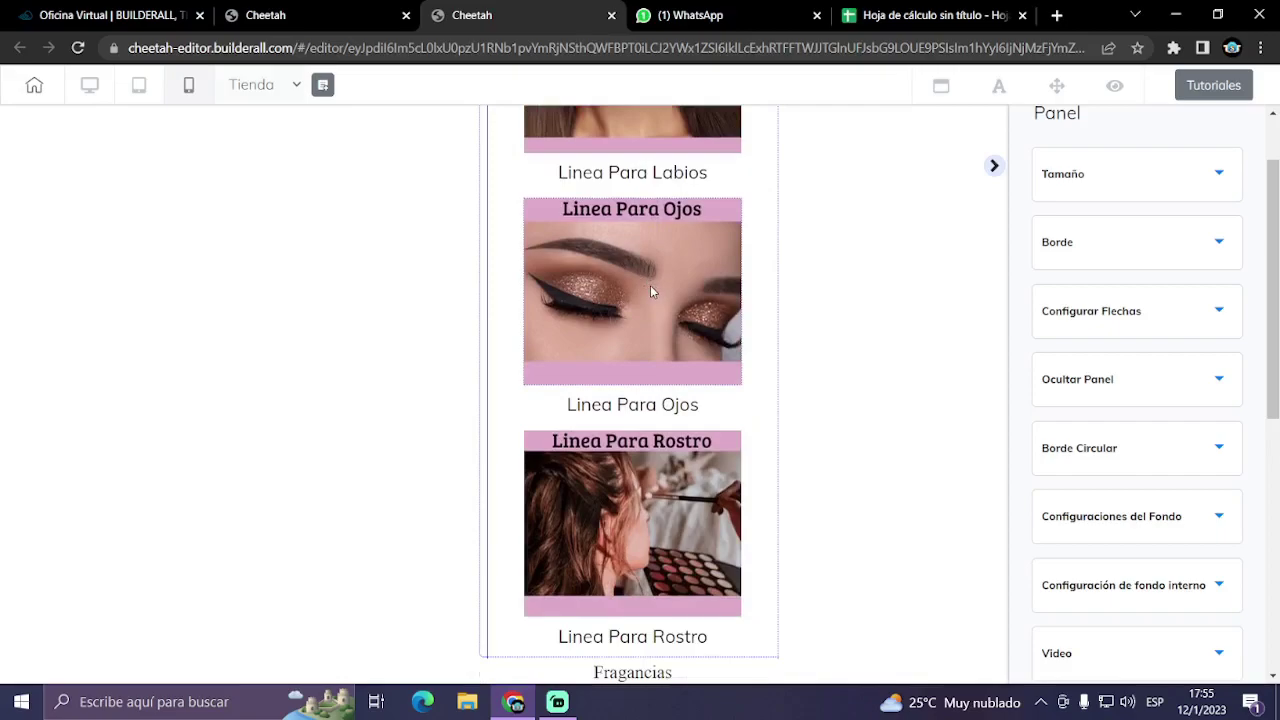
{"action": "scroll", "coordinate": [650, 290], "scroll_direction": "down", "scroll_amount": 2}
{"action": "scroll", "coordinate": [660, 313], "scroll_direction": "down", "scroll_amount": 2}
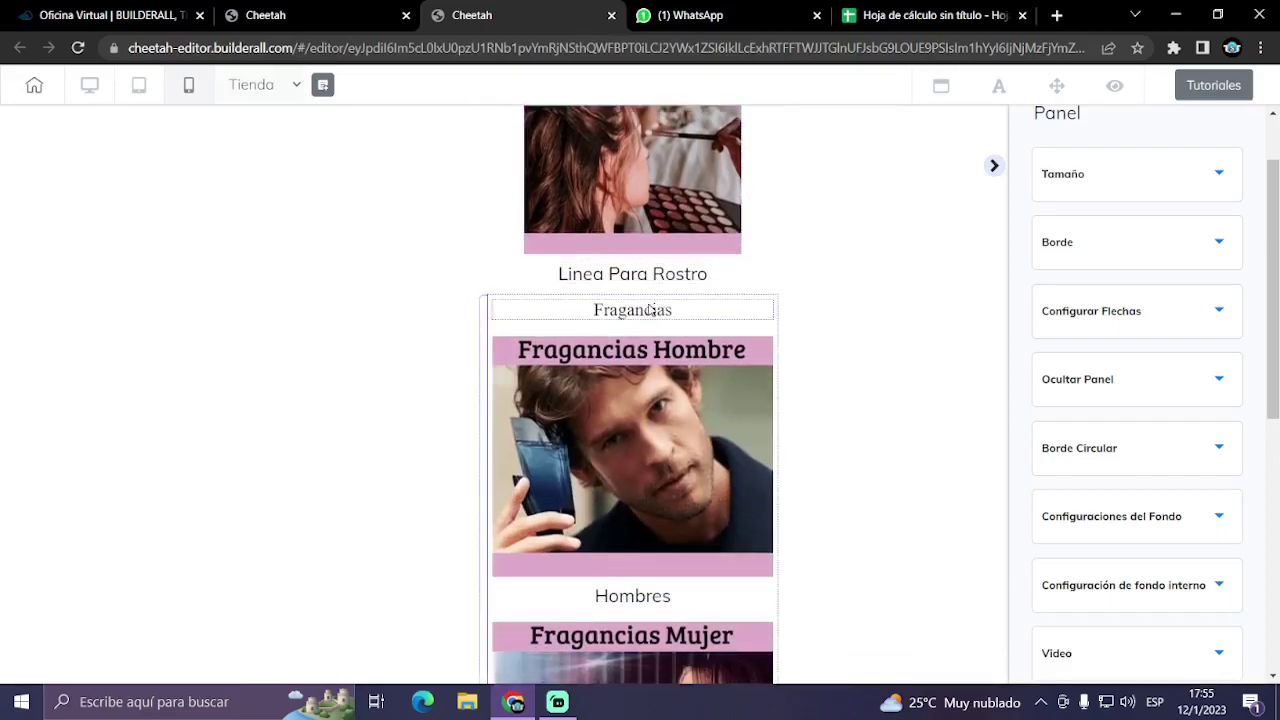
{"action": "scroll", "coordinate": [651, 312], "scroll_direction": "up", "scroll_amount": 2}
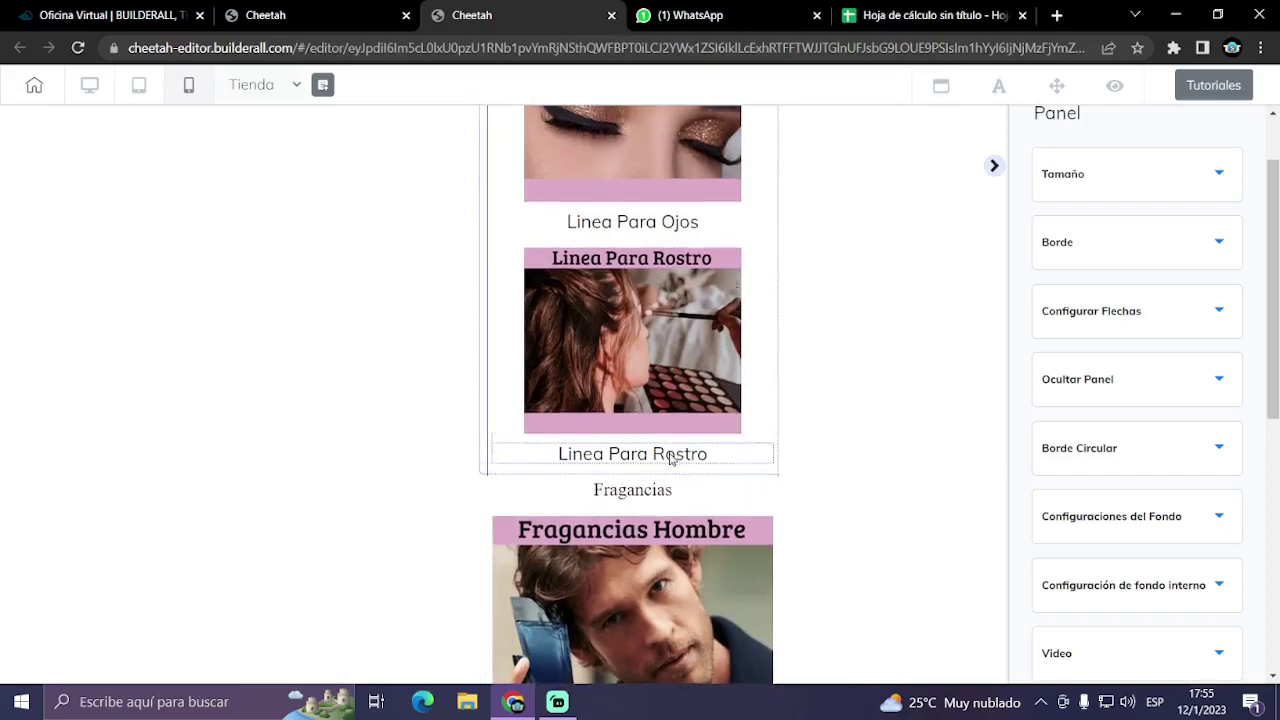
{"action": "scroll", "coordinate": [636, 330], "scroll_direction": "down", "scroll_amount": 2}
{"action": "scroll", "coordinate": [637, 400], "scroll_direction": "down", "scroll_amount": 2}
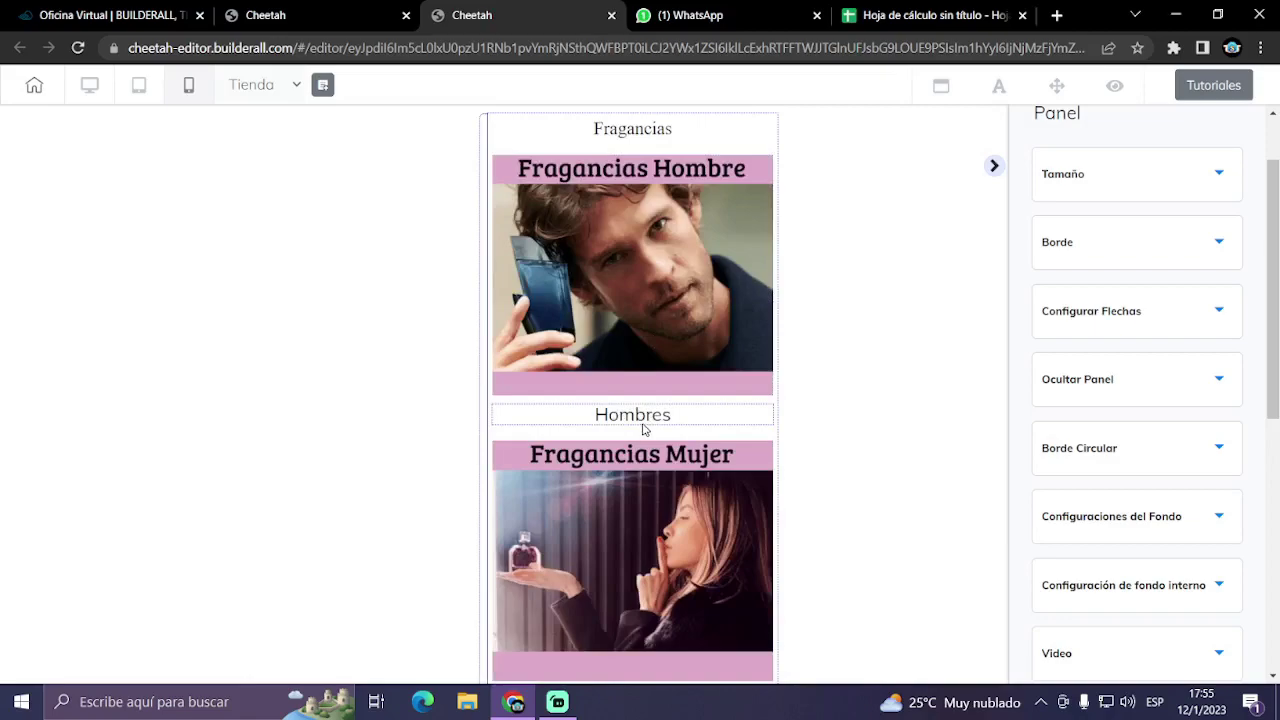
{"action": "scroll", "coordinate": [643, 428], "scroll_direction": "down", "scroll_amount": 2}
{"action": "scroll", "coordinate": [645, 515], "scroll_direction": "down", "scroll_amount": 1}
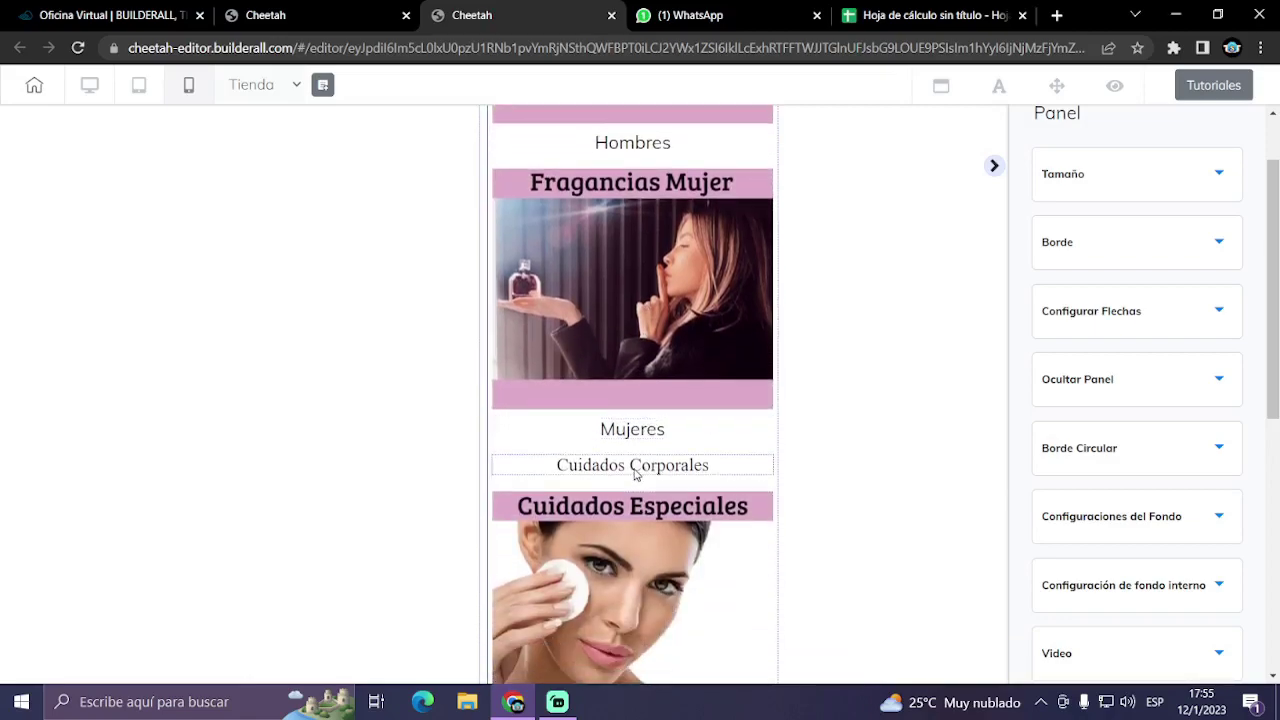
{"action": "scroll", "coordinate": [640, 460], "scroll_direction": "down", "scroll_amount": 4}
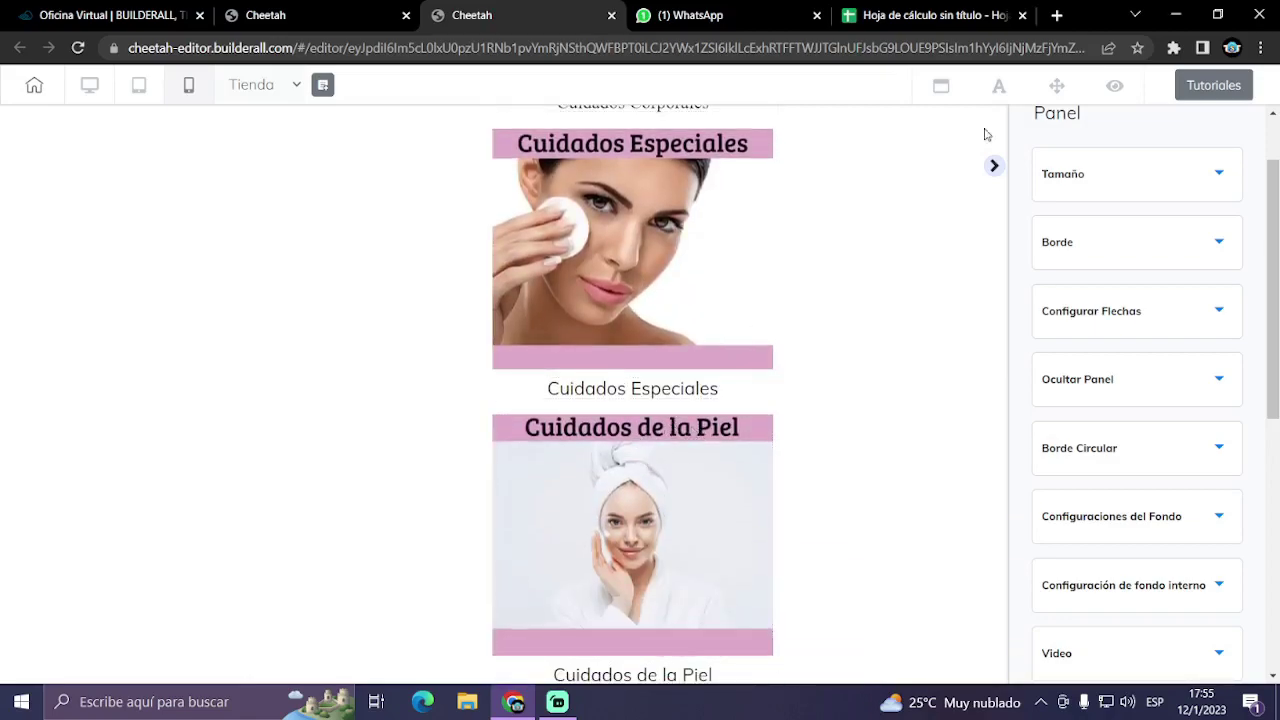
- Set the mobile font size of the Título H2 style to 30 px in the site fonts
{"action": "left_click", "coordinate": [998, 86]}
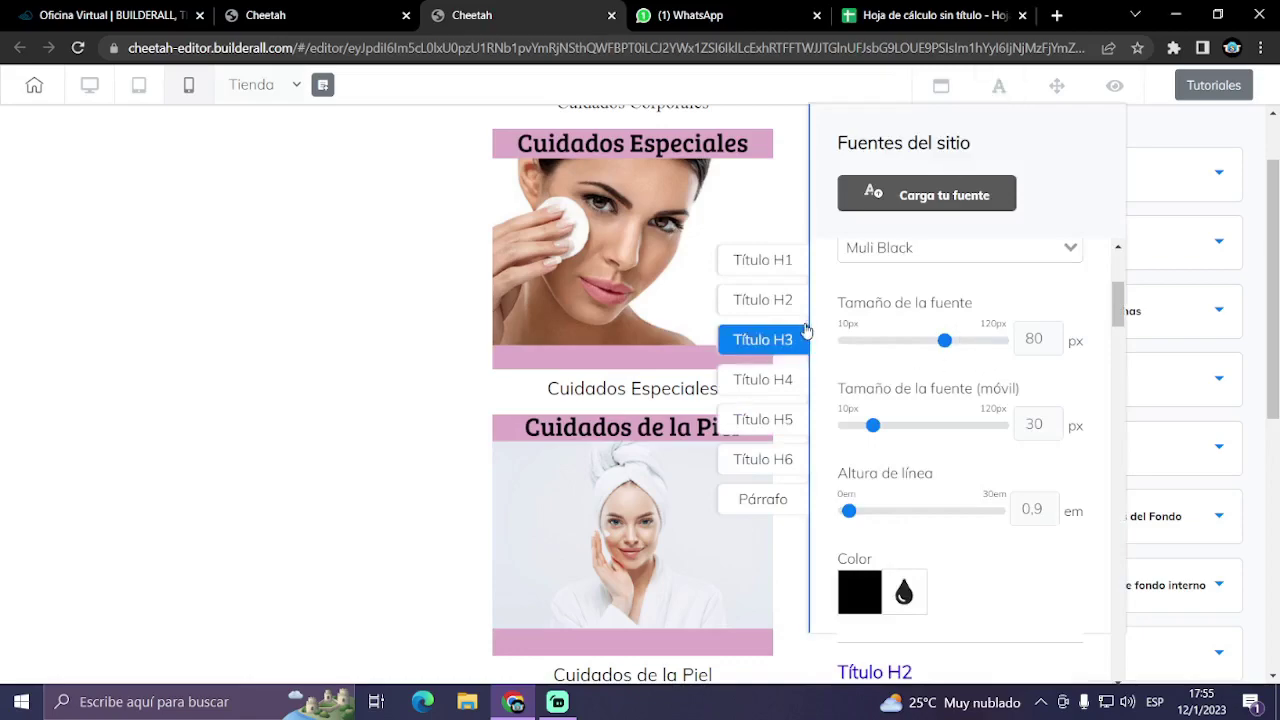
{"action": "left_click", "coordinate": [762, 300]}
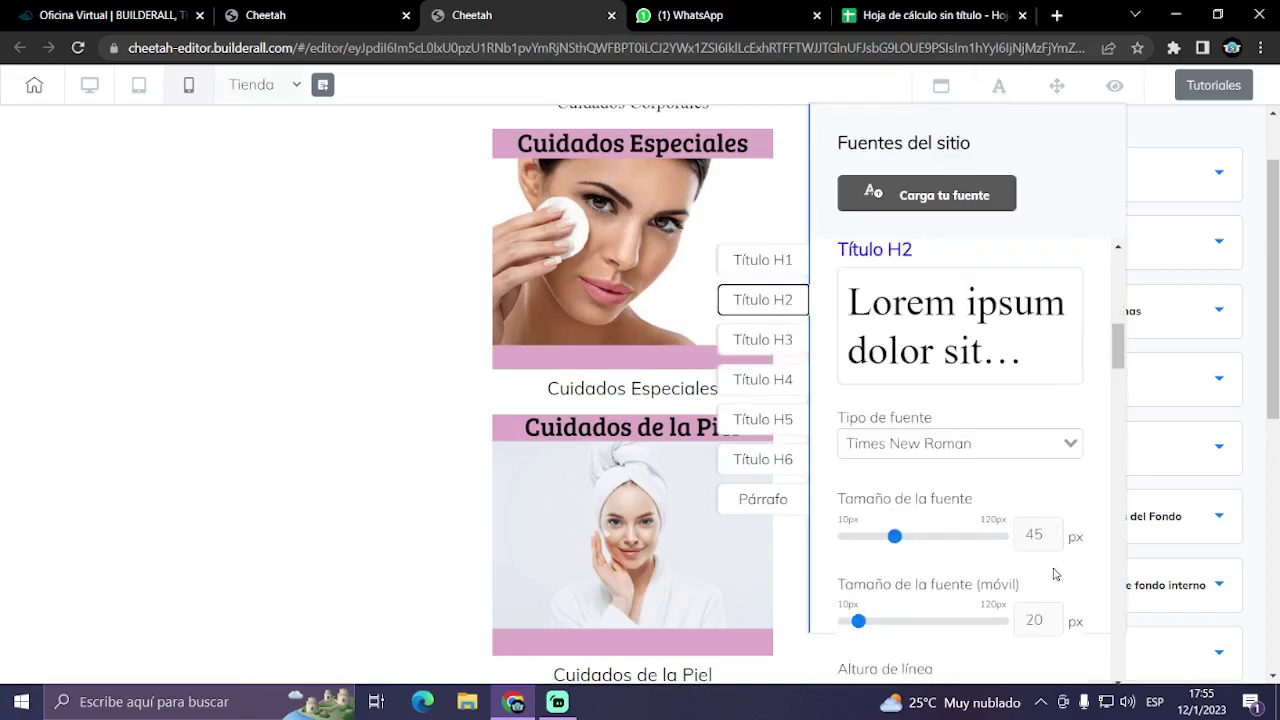
{"action": "left_click", "coordinate": [1052, 616]}
{"action": "left_click", "coordinate": [1052, 616]}
{"action": "left_click", "coordinate": [1052, 617]}
{"action": "left_click", "coordinate": [1052, 617]}
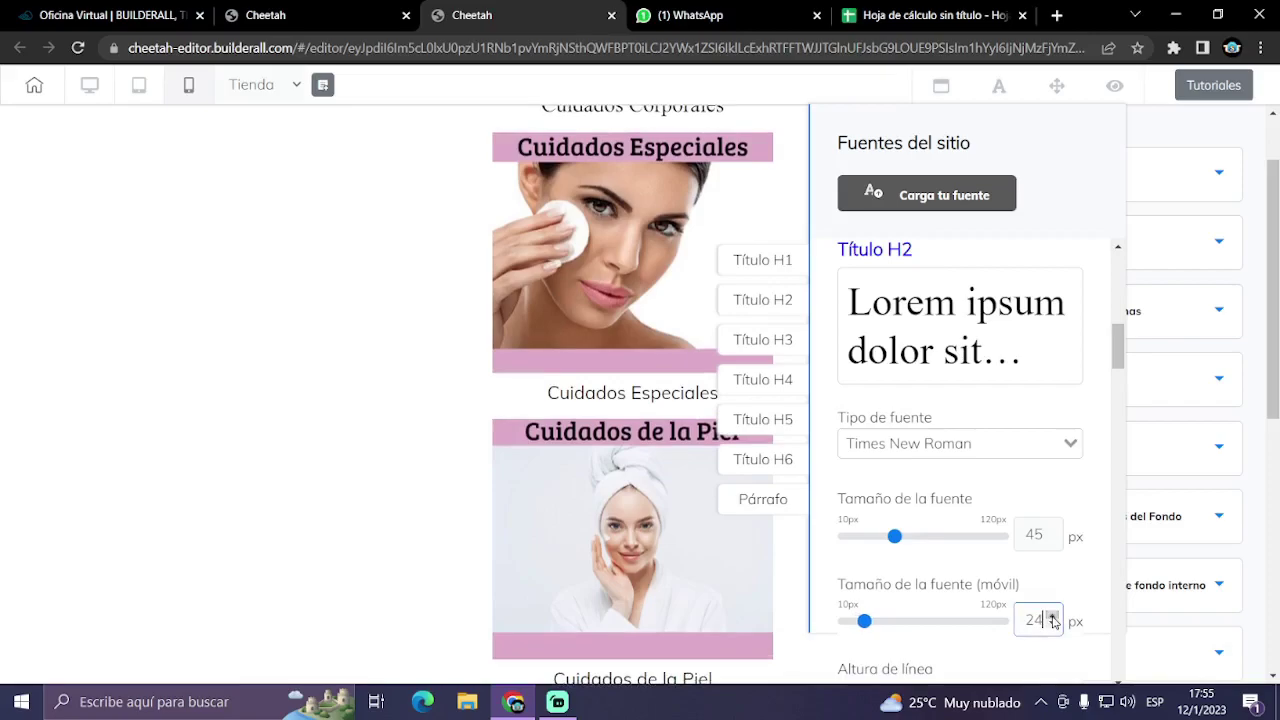
{"action": "left_click", "coordinate": [1052, 617]}
{"action": "left_click", "coordinate": [1052, 617]}
{"action": "left_click", "coordinate": [1052, 617]}
{"action": "left_click", "coordinate": [1052, 617]}
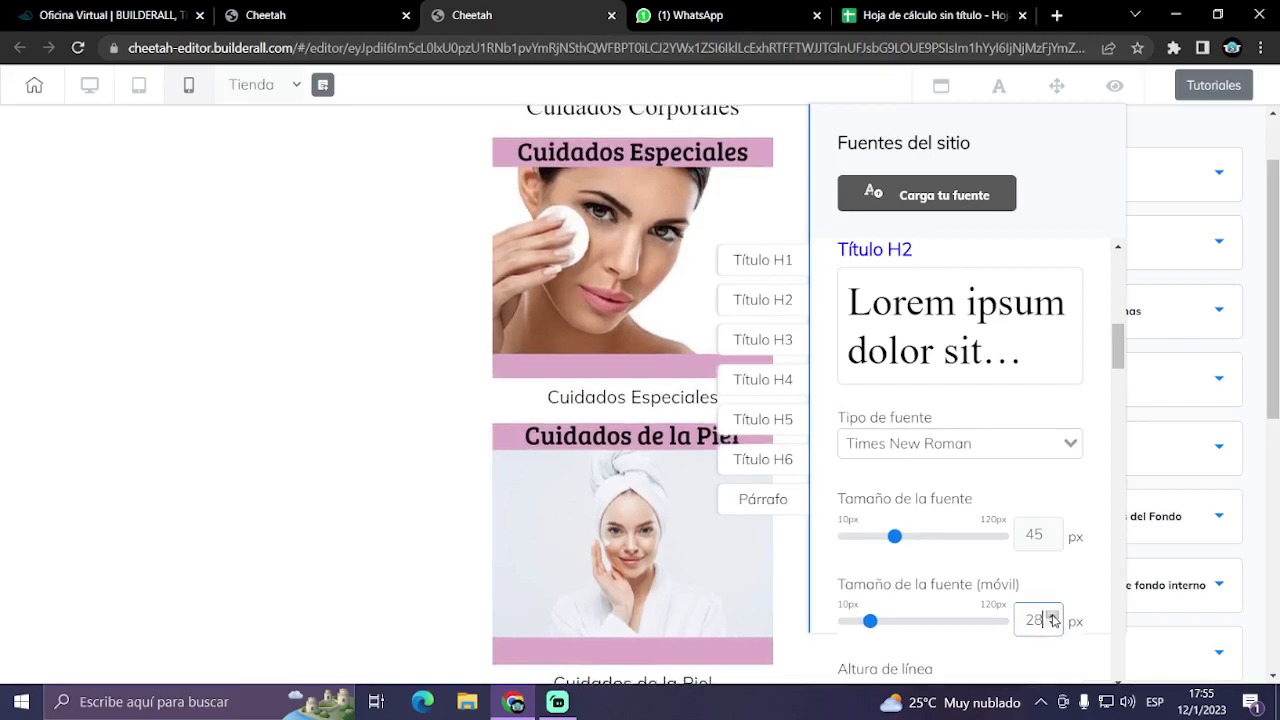
{"action": "left_click", "coordinate": [1052, 617]}
{"action": "left_click", "coordinate": [1052, 617]}
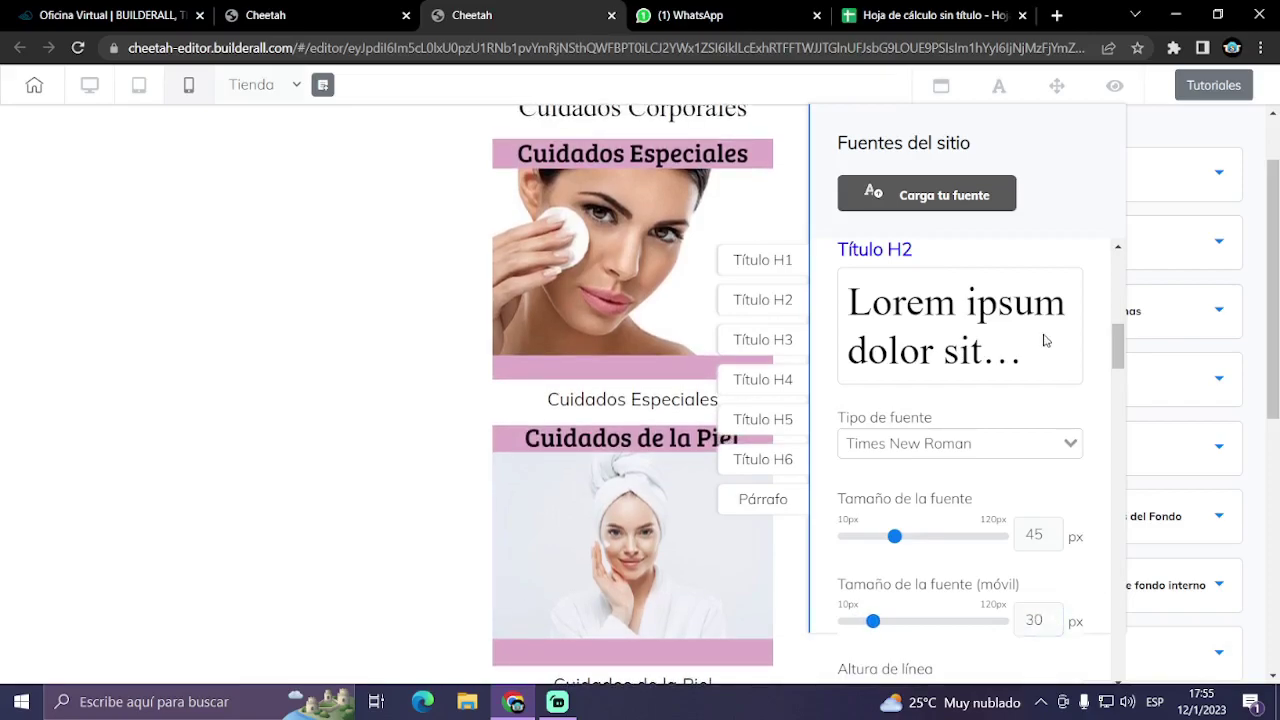
{"action": "left_click", "coordinate": [998, 85]}
- Compare the fragrance, body care and cosmetics images in the mobile layout and check the size settings of the Linea Para Rostro image
{"action": "scroll", "coordinate": [767, 359], "scroll_direction": "up", "scroll_amount": 4}
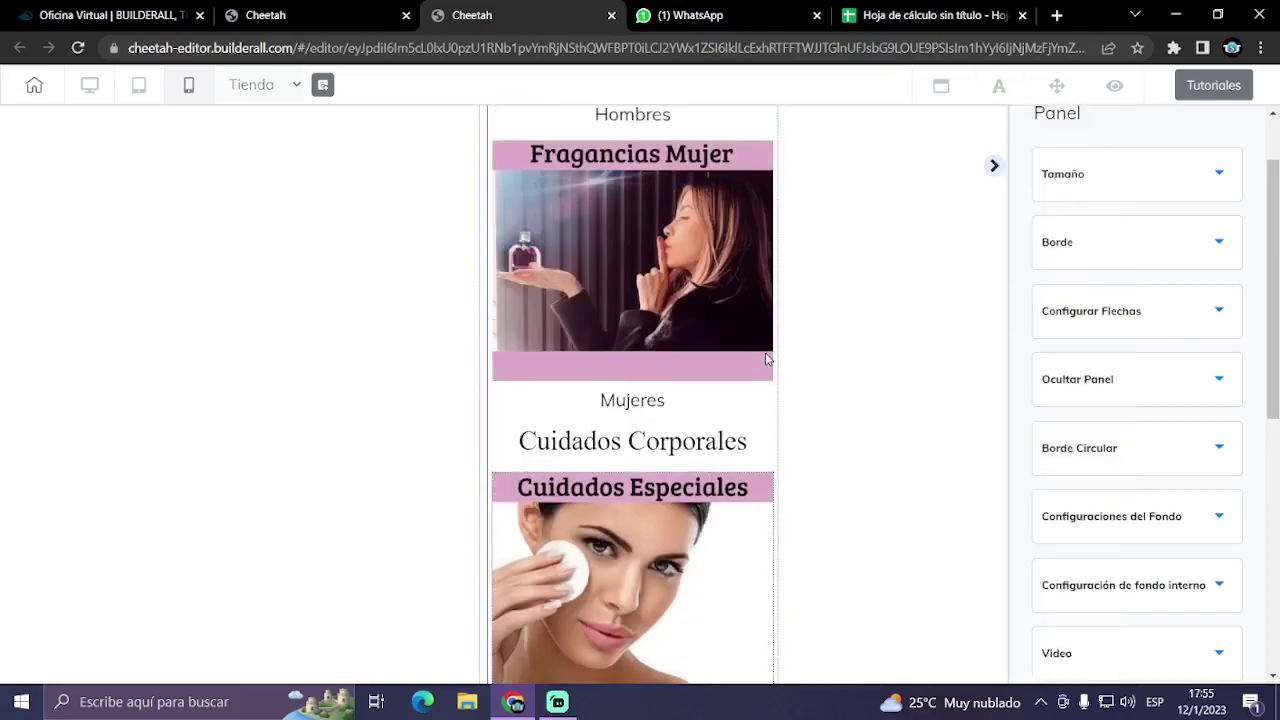
{"action": "scroll", "coordinate": [690, 585], "scroll_direction": "up", "scroll_amount": 3}
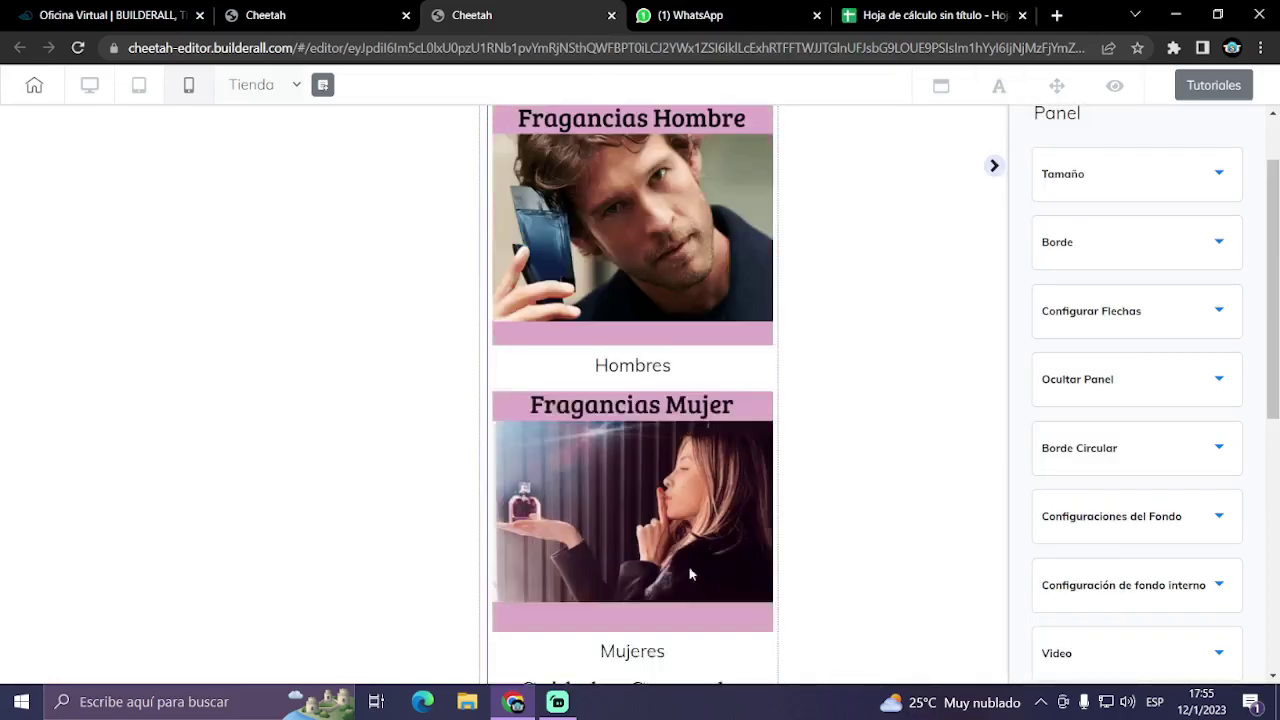
{"action": "scroll", "coordinate": [675, 420], "scroll_direction": "down", "scroll_amount": 5}
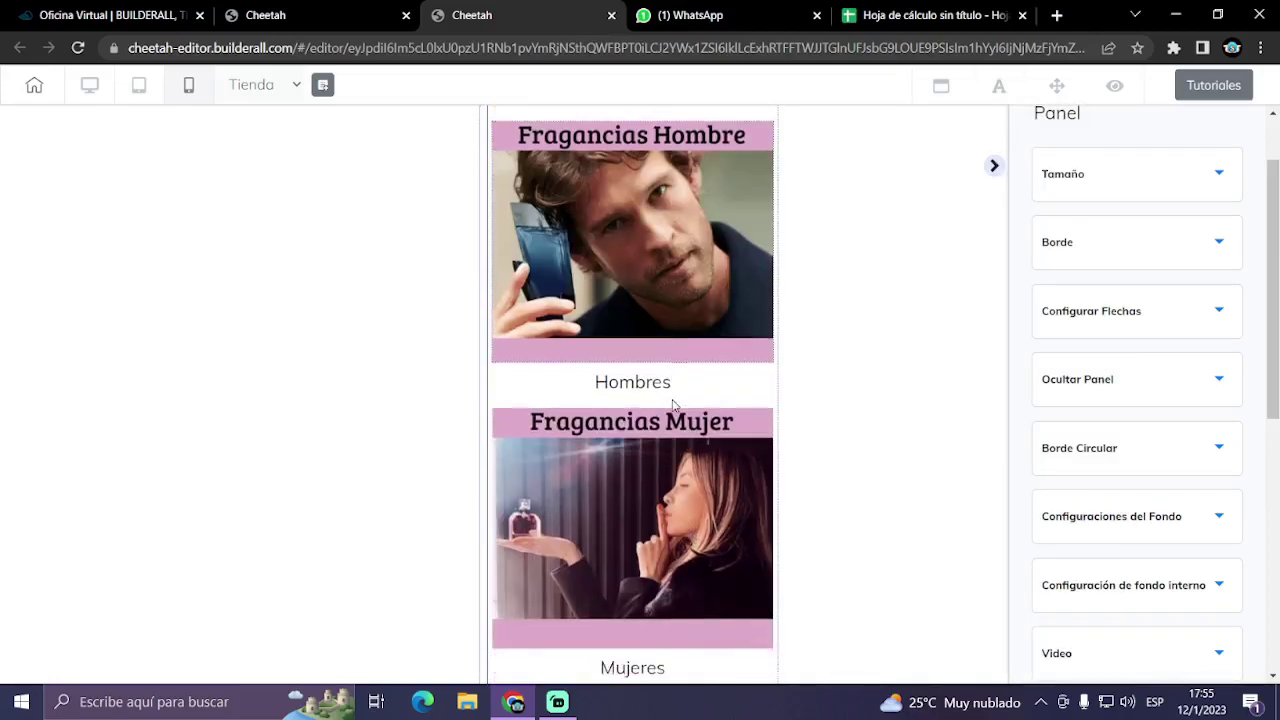
{"action": "scroll", "coordinate": [675, 405], "scroll_direction": "down", "scroll_amount": 2}
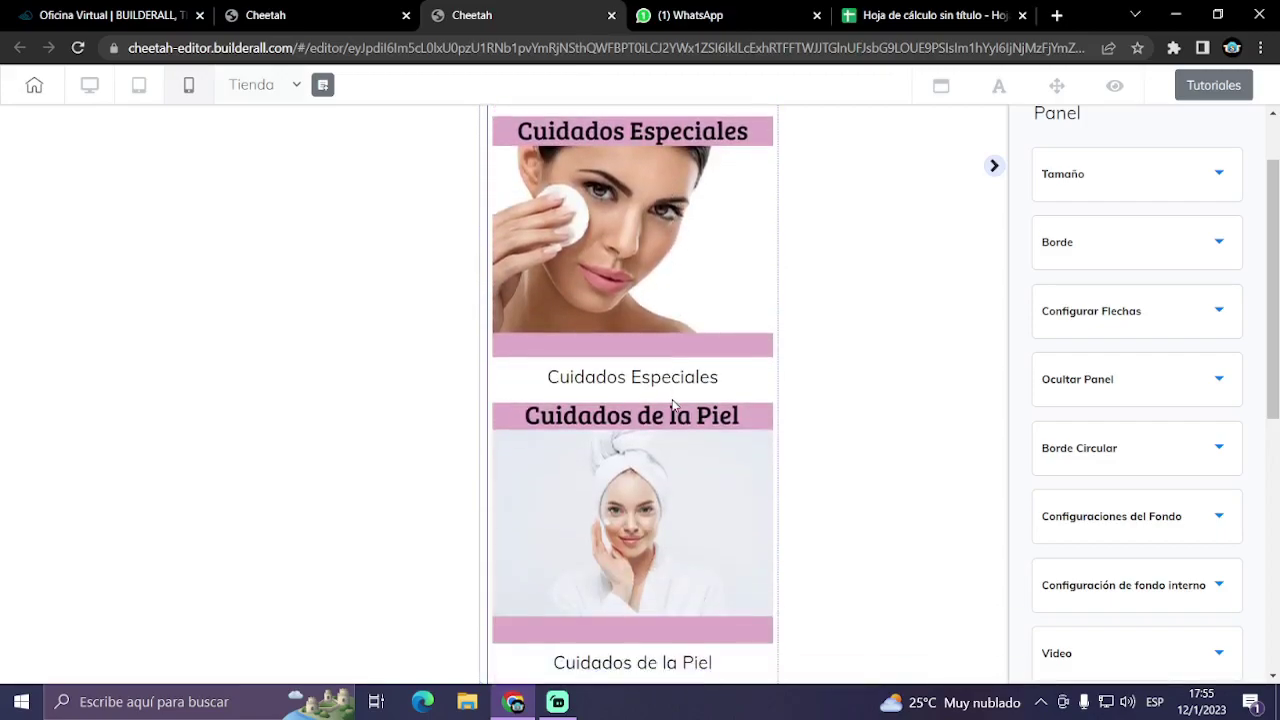
{"action": "scroll", "coordinate": [740, 434], "scroll_direction": "up", "scroll_amount": 12}
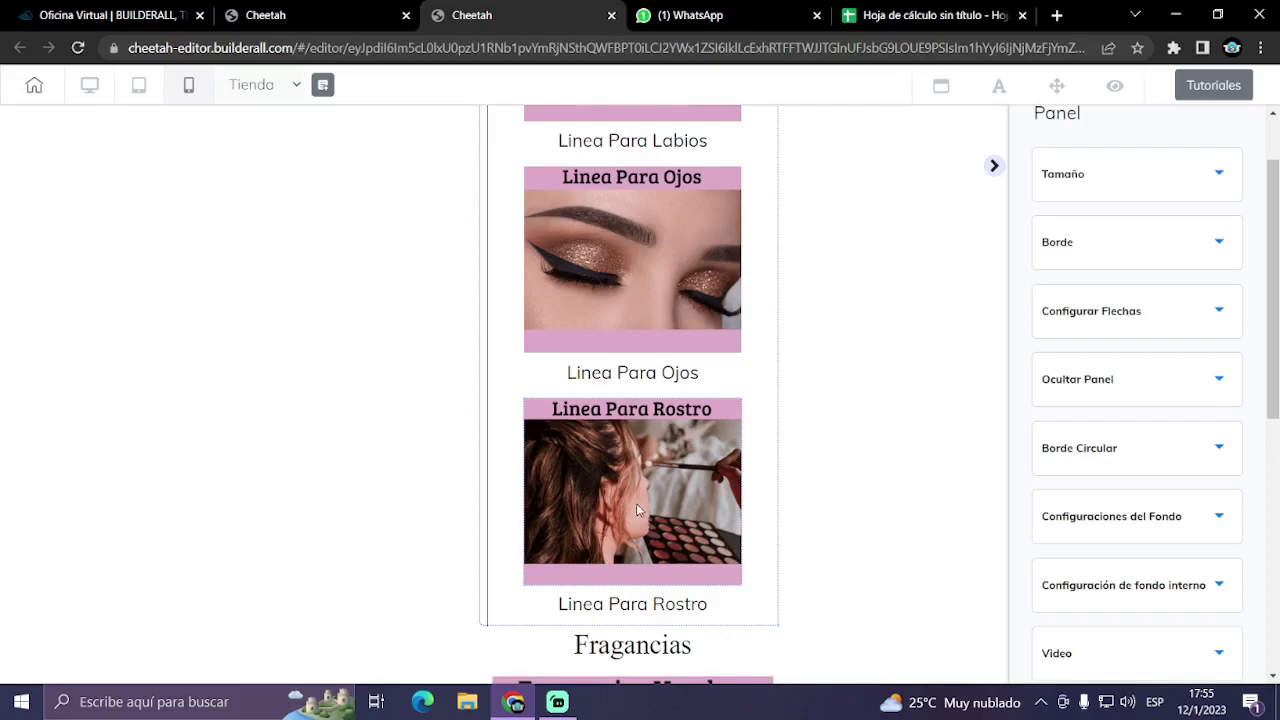
{"action": "left_click", "coordinate": [640, 511]}
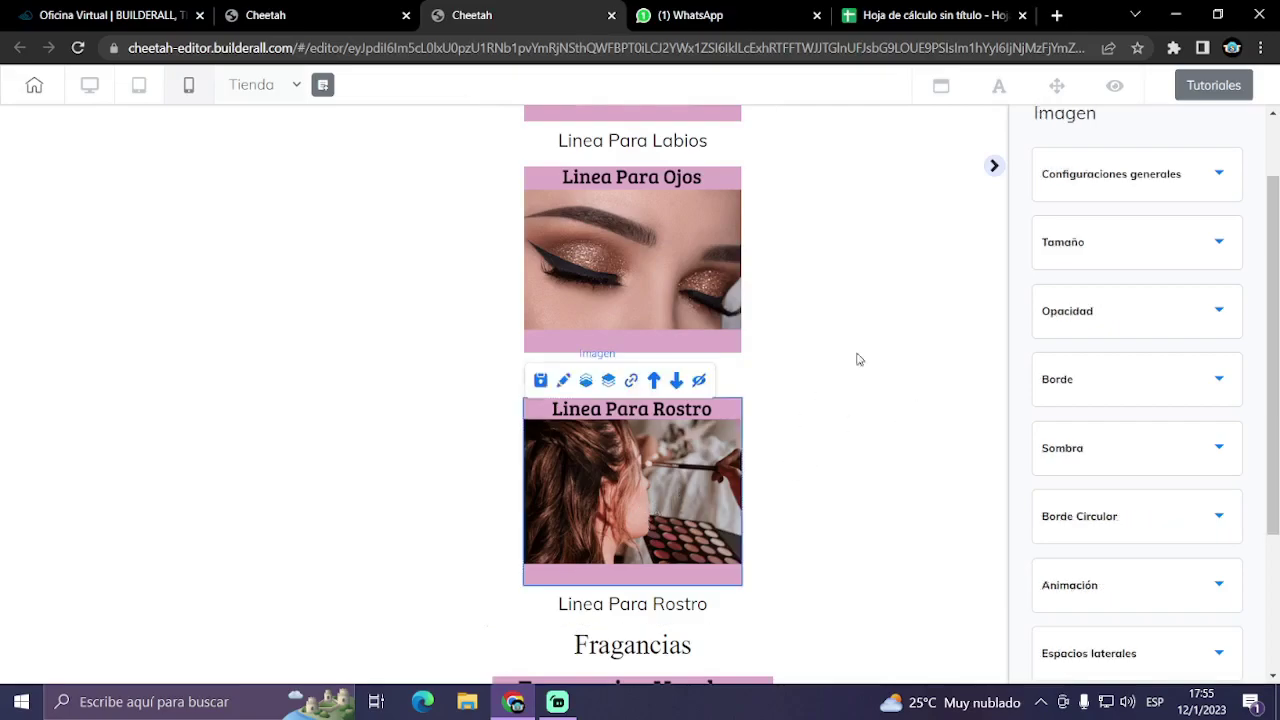
{"action": "left_click", "coordinate": [994, 166]}
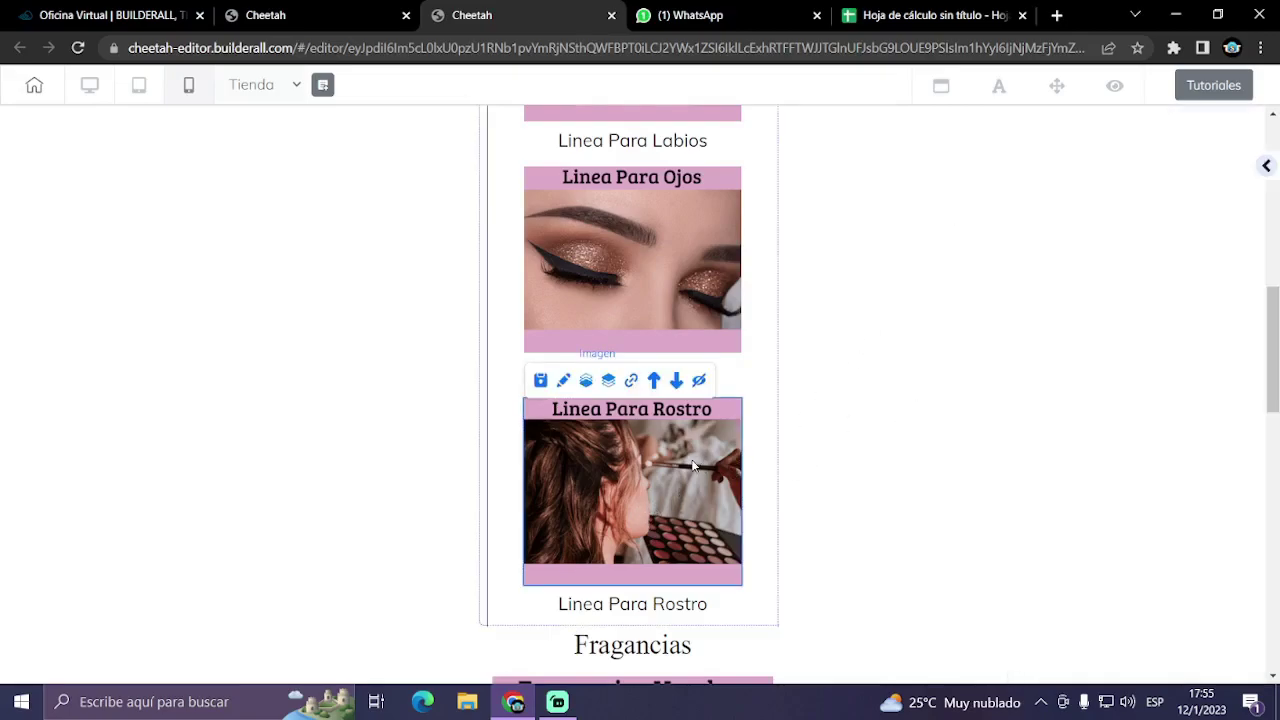
{"action": "left_click", "coordinate": [693, 465]}
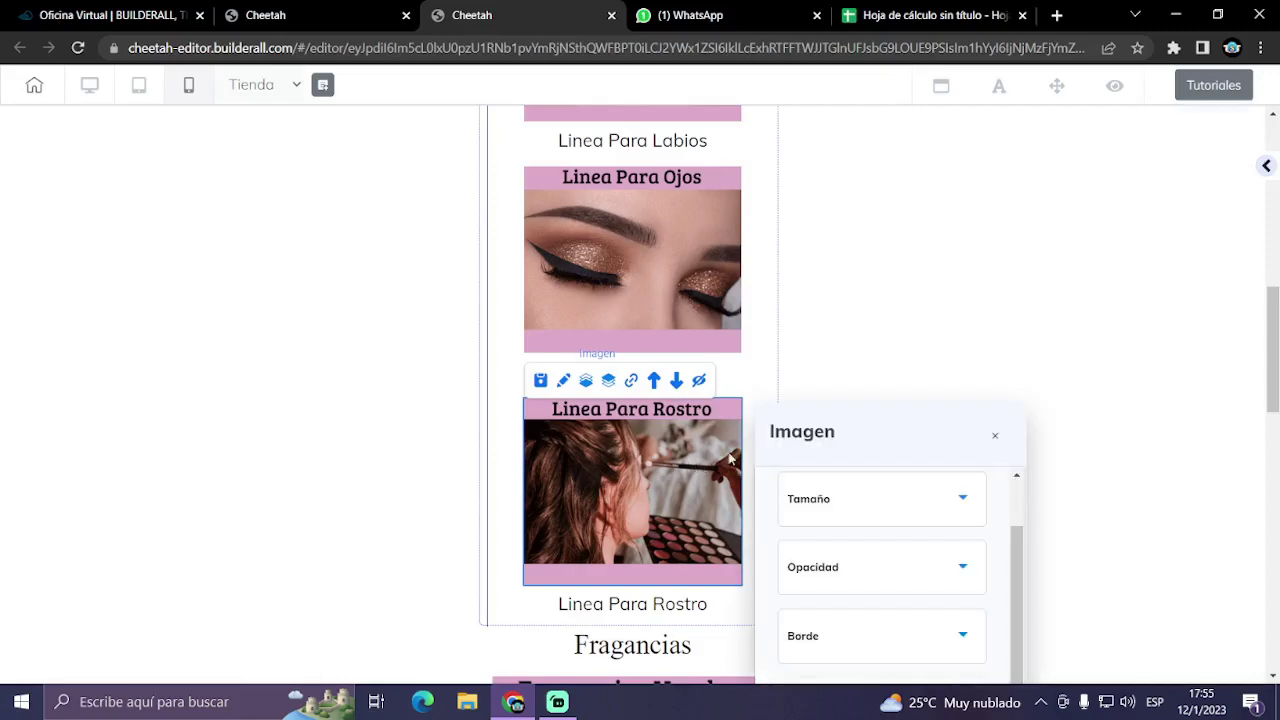
{"action": "left_click", "coordinate": [996, 440]}
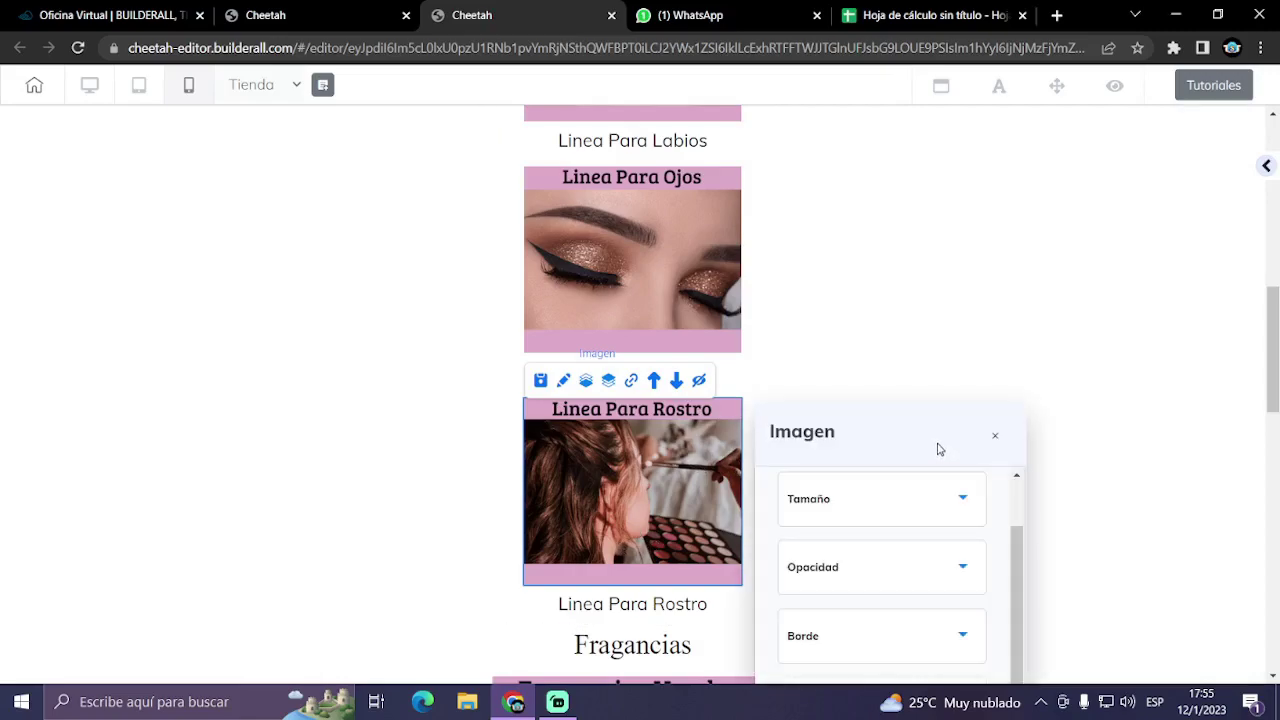
{"action": "left_click_drag", "start_coordinate": [938, 449], "coordinate": [1003, 220]}
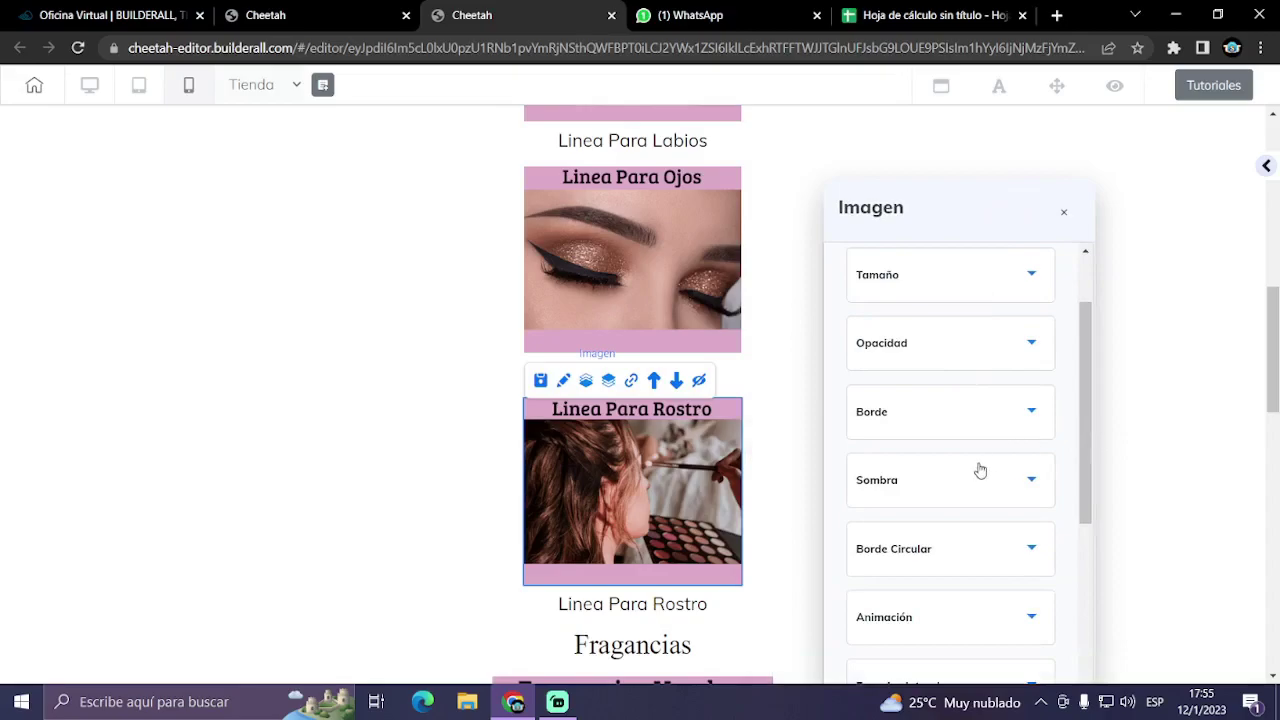
{"action": "scroll", "coordinate": [988, 493], "scroll_direction": "down", "scroll_amount": 3}
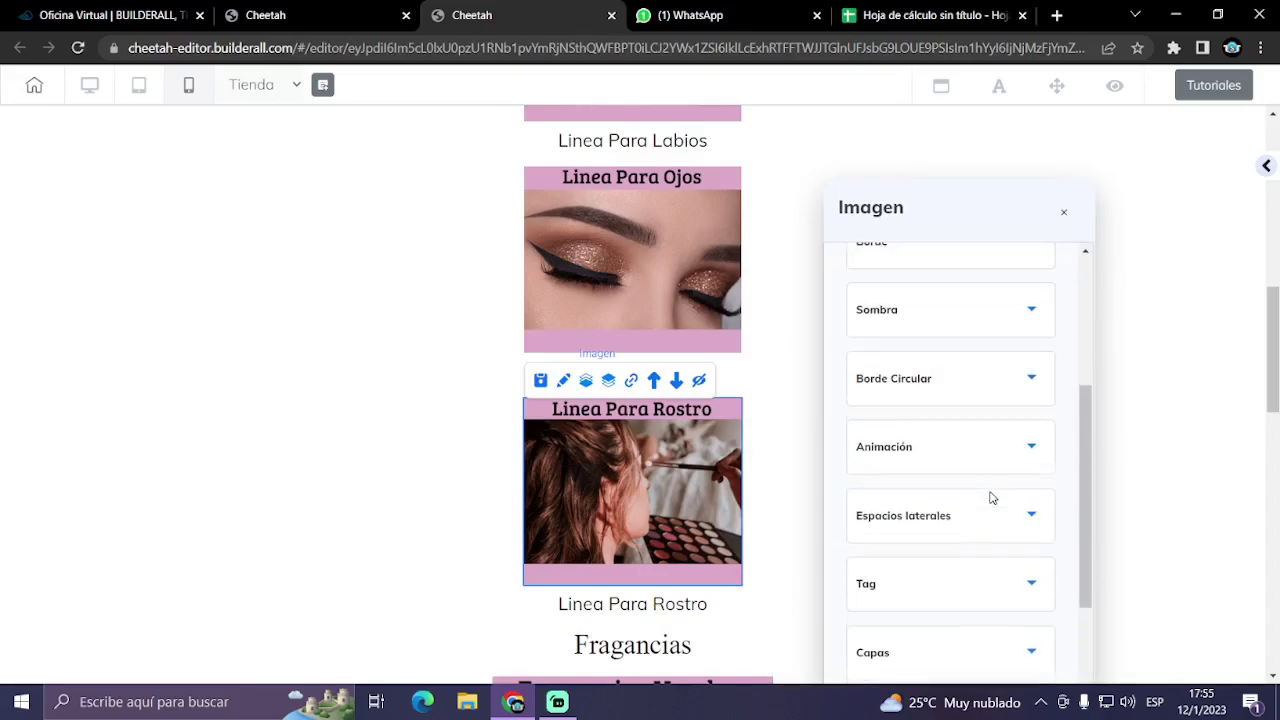
{"action": "scroll", "coordinate": [988, 491], "scroll_direction": "up", "scroll_amount": 5}
{"action": "left_click", "coordinate": [1041, 375]}
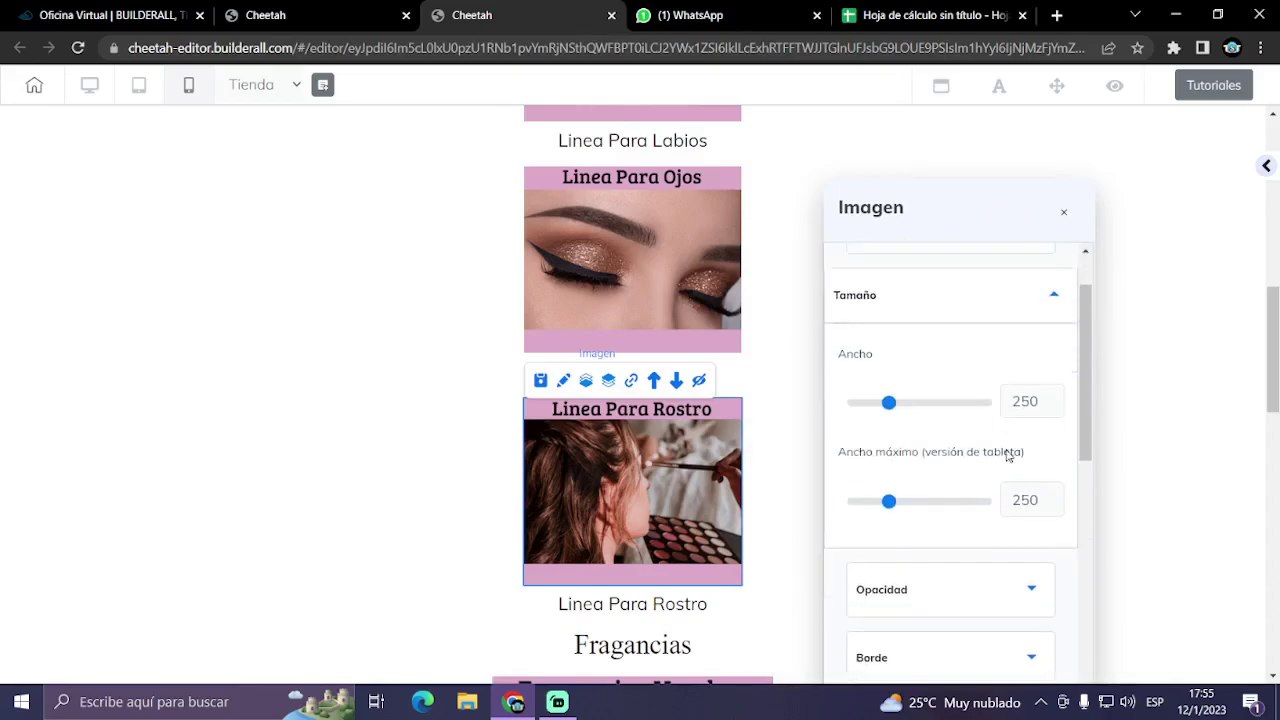
{"action": "left_click_drag", "start_coordinate": [1015, 475], "coordinate": [1037, 471]}
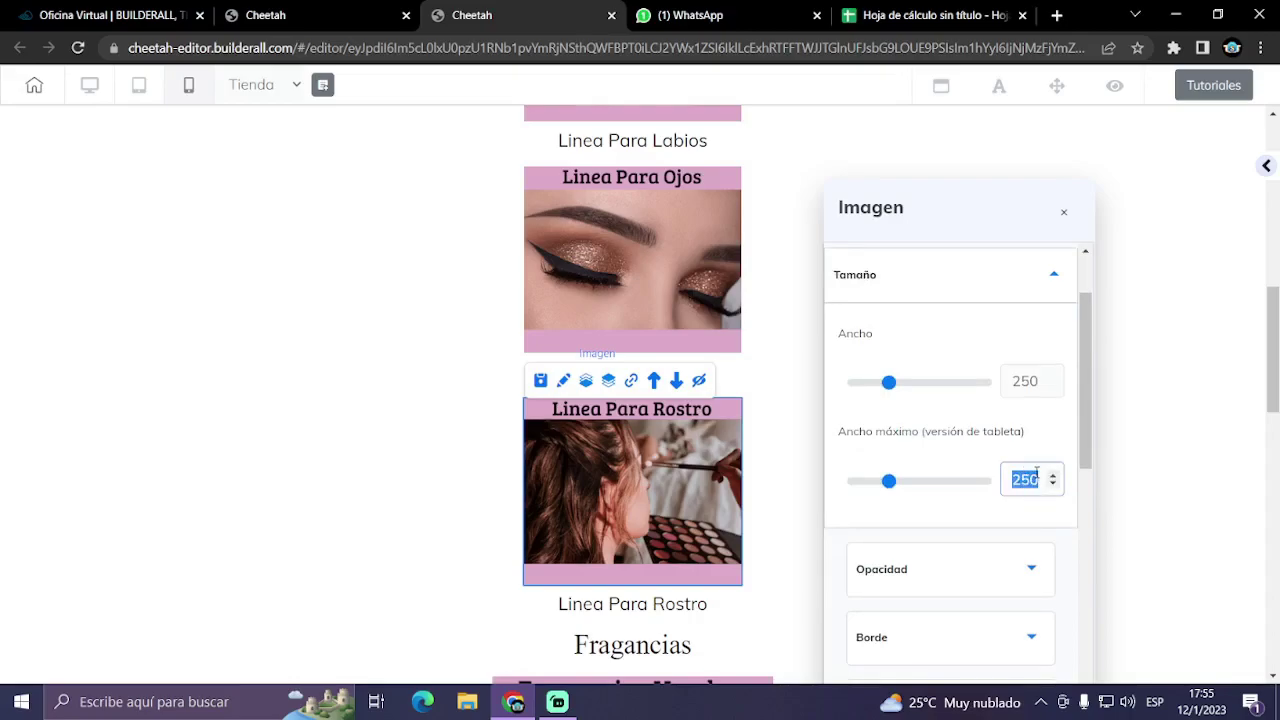
{"action": "left_click", "coordinate": [1063, 212]}
- Set the tablet maximum width of the Fragancias Hombre image to 250 and match the remaining fragrance and body care images to that size
{"action": "scroll", "coordinate": [686, 489], "scroll_direction": "down", "scroll_amount": 3}
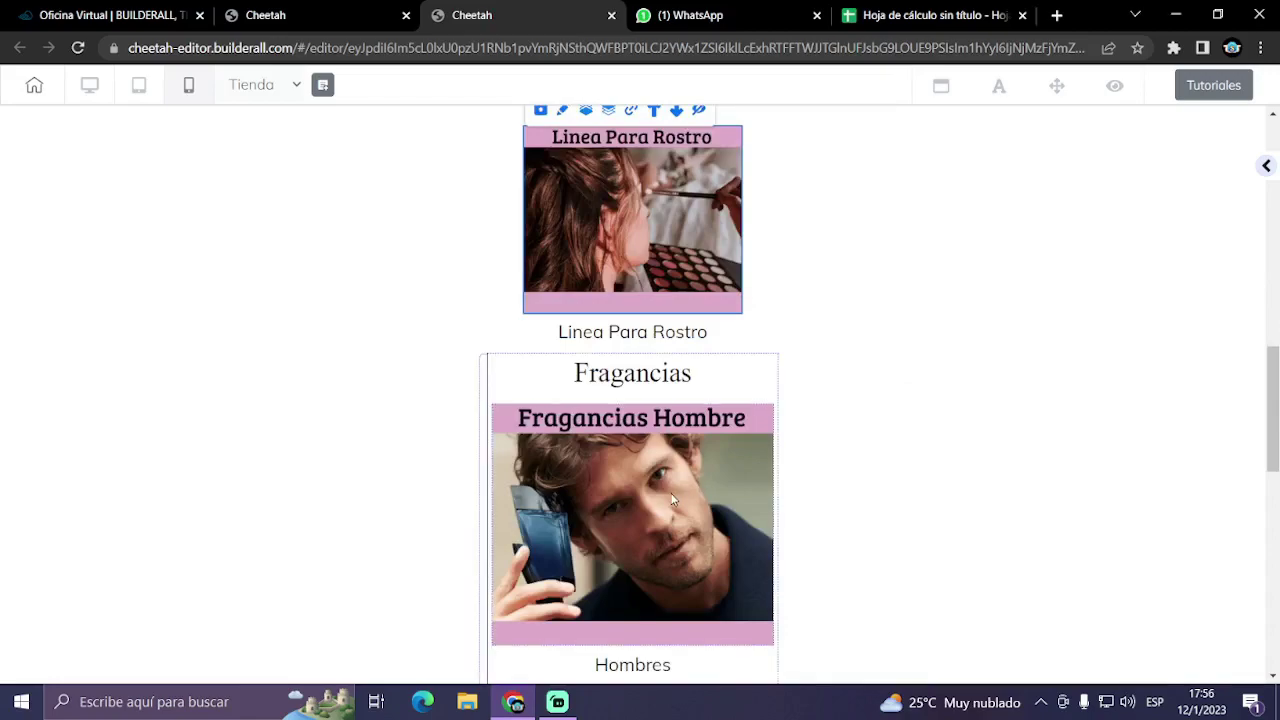
{"action": "left_click", "coordinate": [673, 500]}
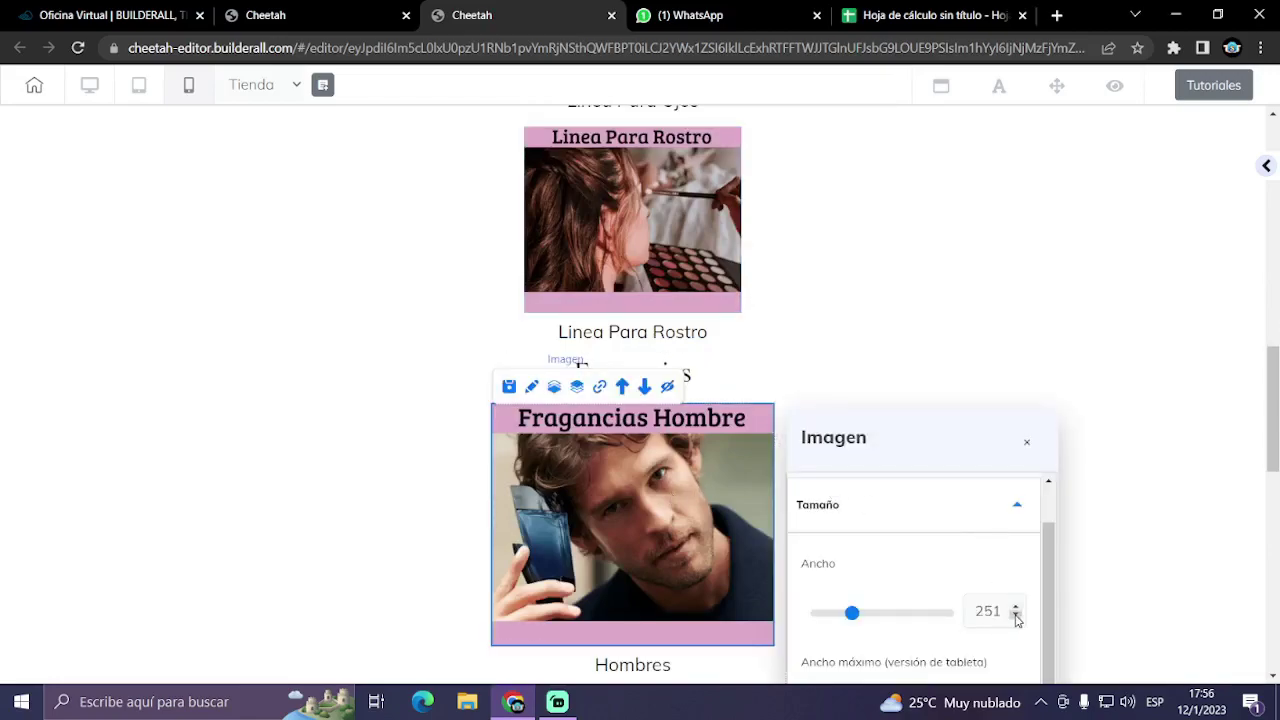
{"action": "scroll", "coordinate": [969, 554], "scroll_direction": "down", "scroll_amount": 2}
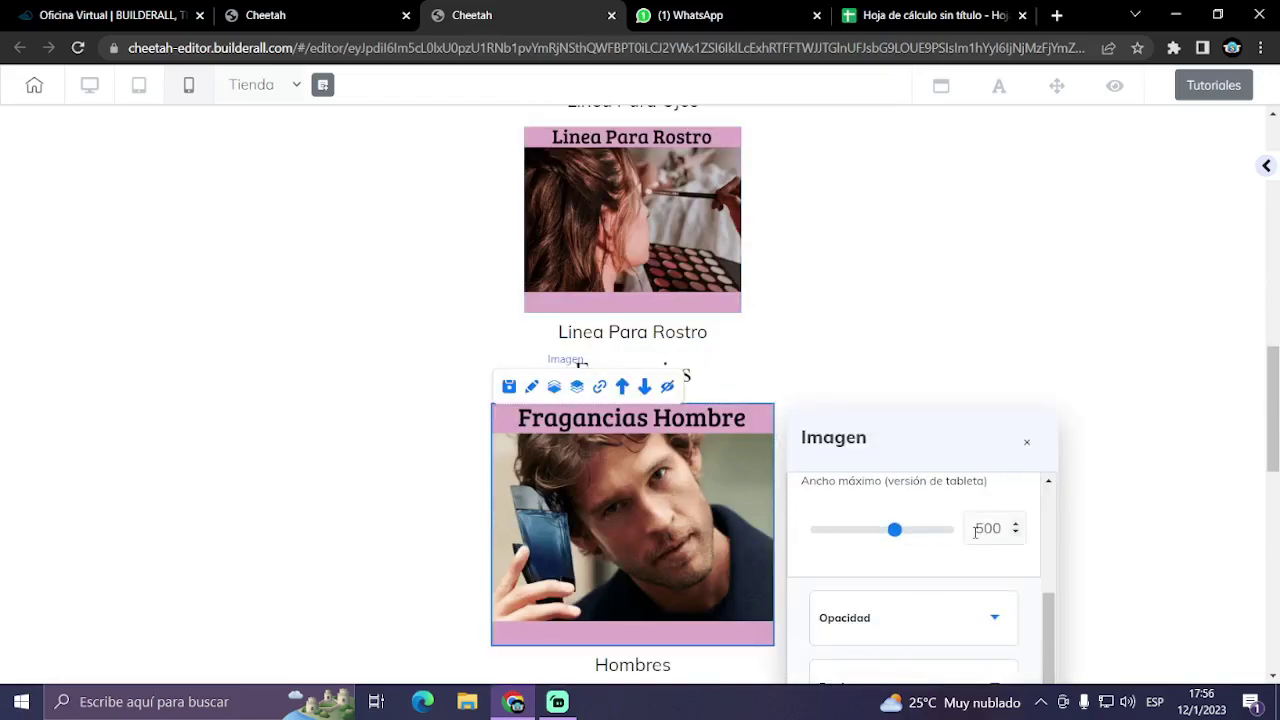
{"action": "double_click", "coordinate": [975, 532]}
{"action": "type", "text": "250"}
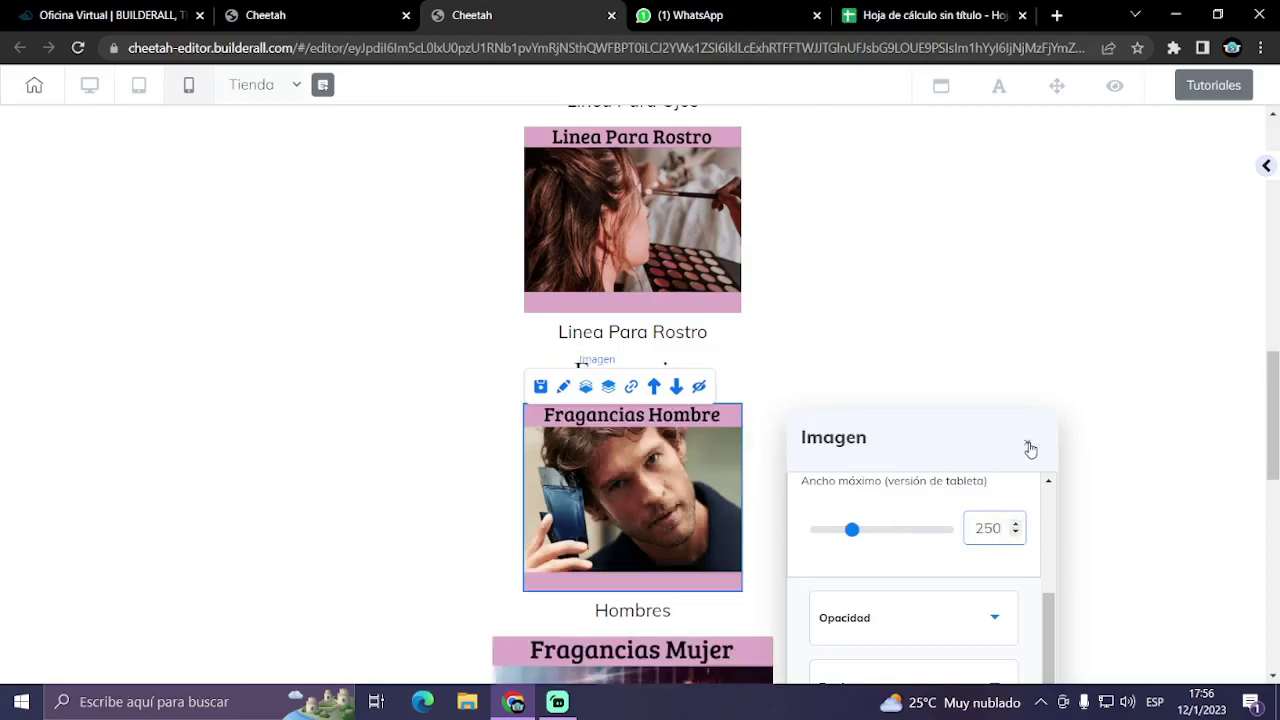
{"action": "scroll", "coordinate": [827, 498], "scroll_direction": "down", "scroll_amount": 5}
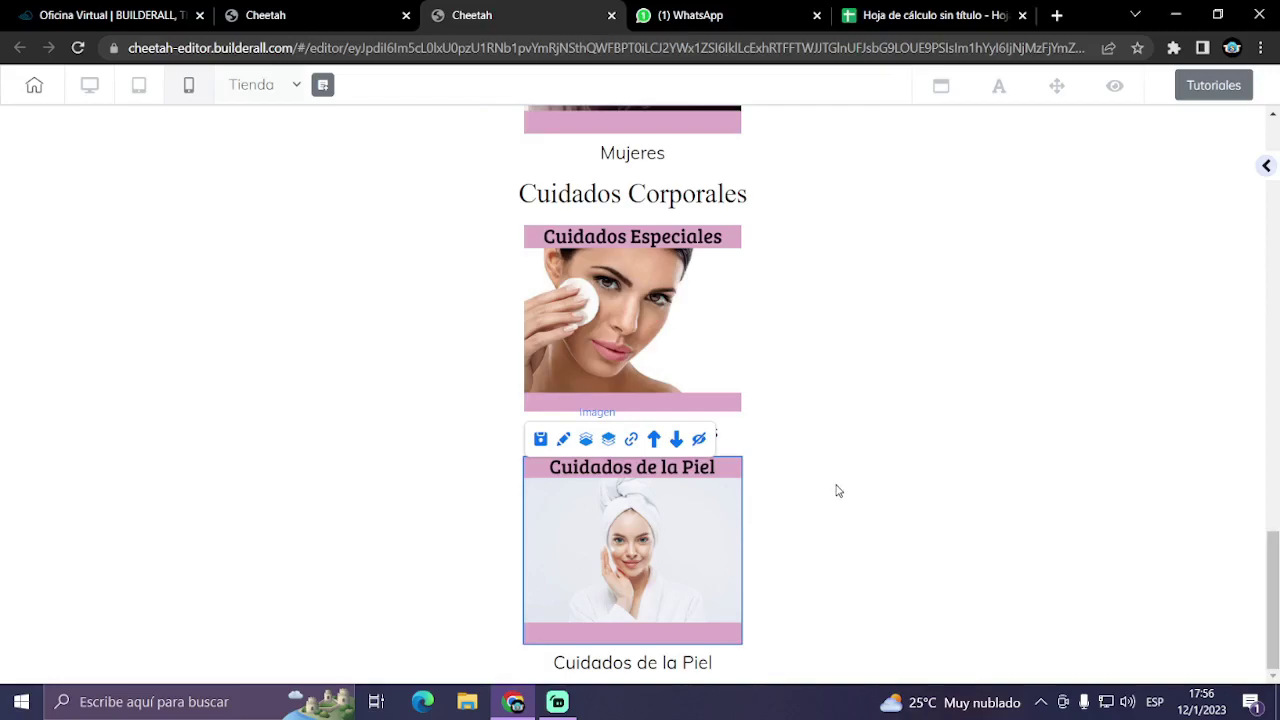
{"action": "scroll", "coordinate": [838, 491], "scroll_direction": "up", "scroll_amount": 5}
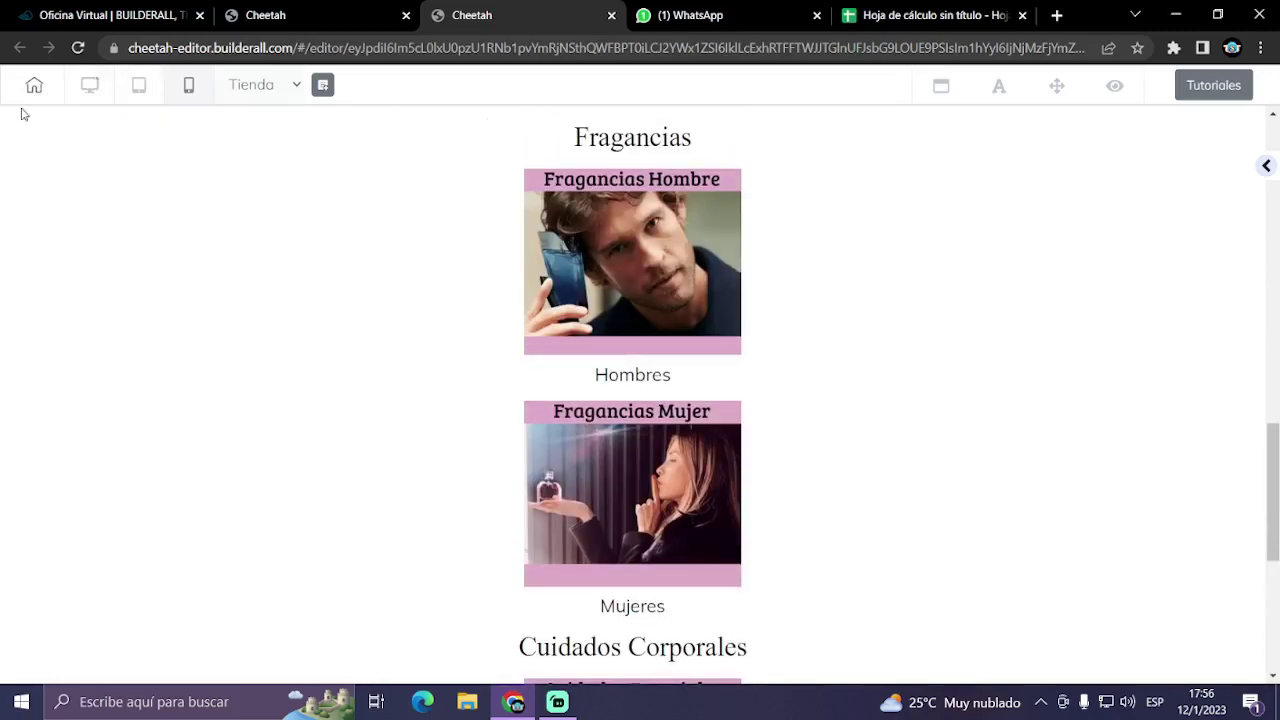
- Leave the page editor for the site's page list and review the published Tienda page
{"action": "left_click", "coordinate": [35, 90]}
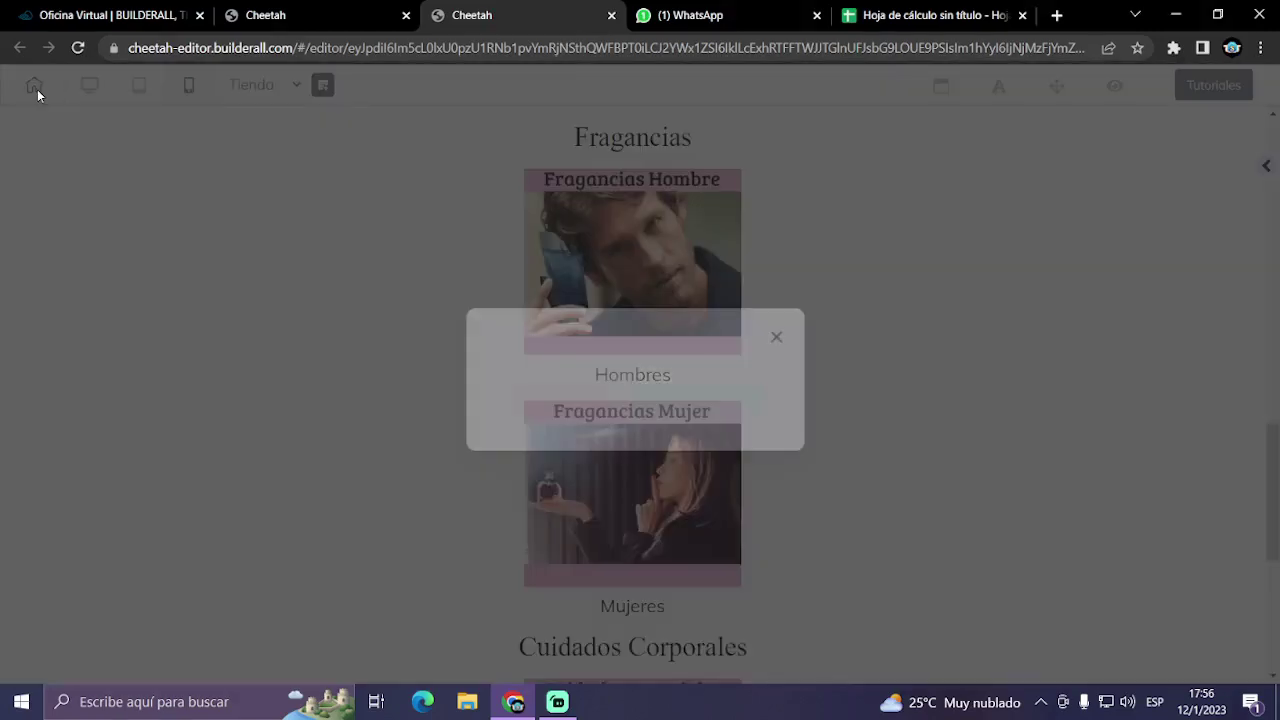
{"action": "left_click", "coordinate": [697, 406]}
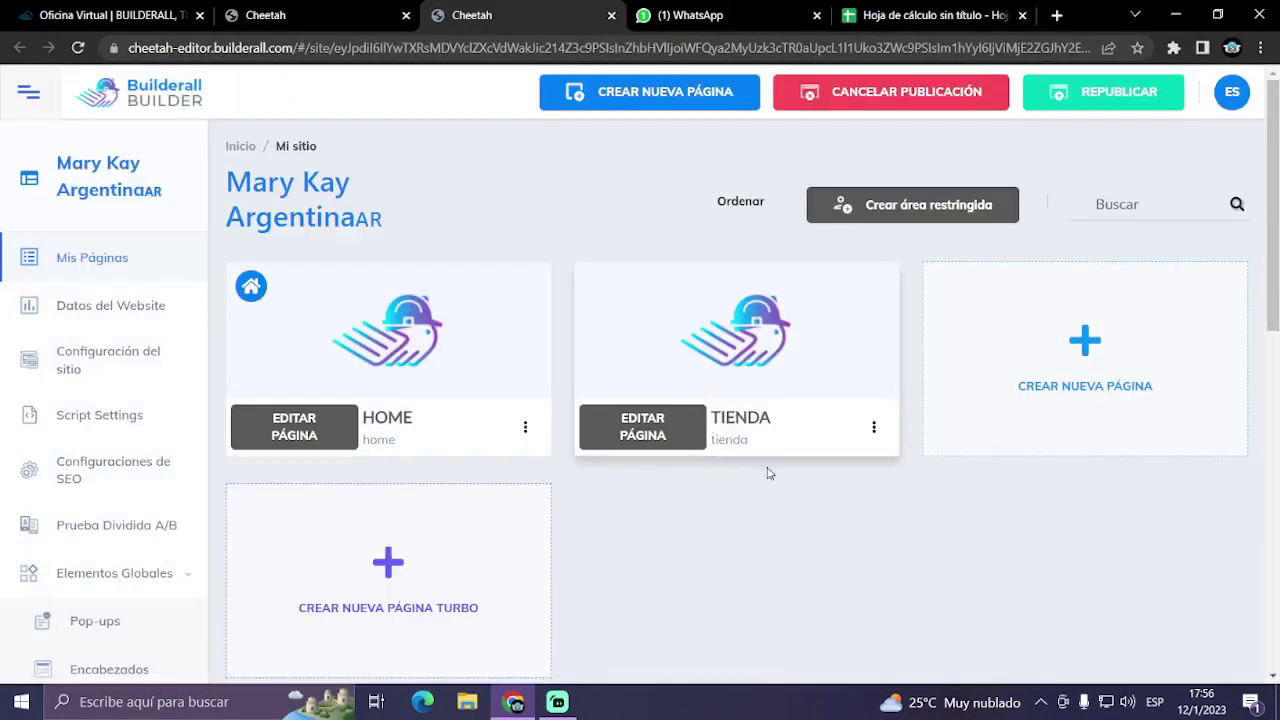
{"action": "left_click", "coordinate": [876, 430]}
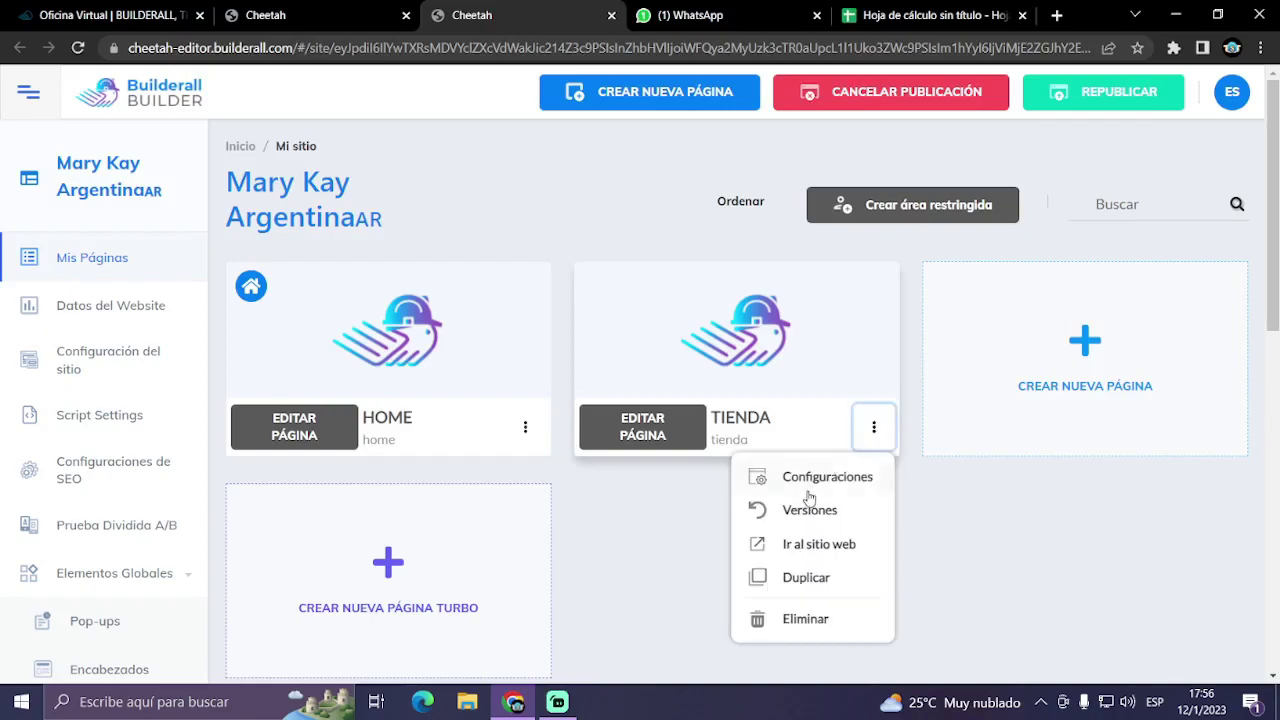
{"action": "left_click", "coordinate": [810, 542]}
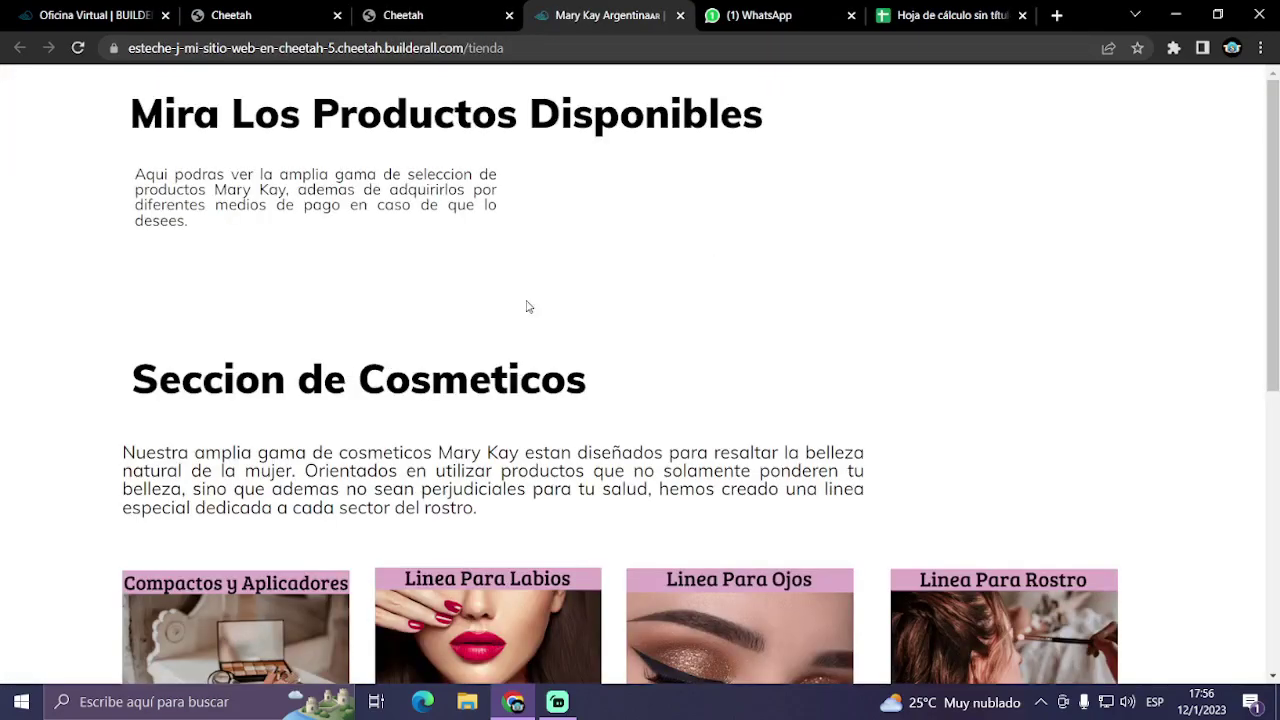
{"action": "scroll", "coordinate": [383, 502], "scroll_direction": "down", "scroll_amount": 2}
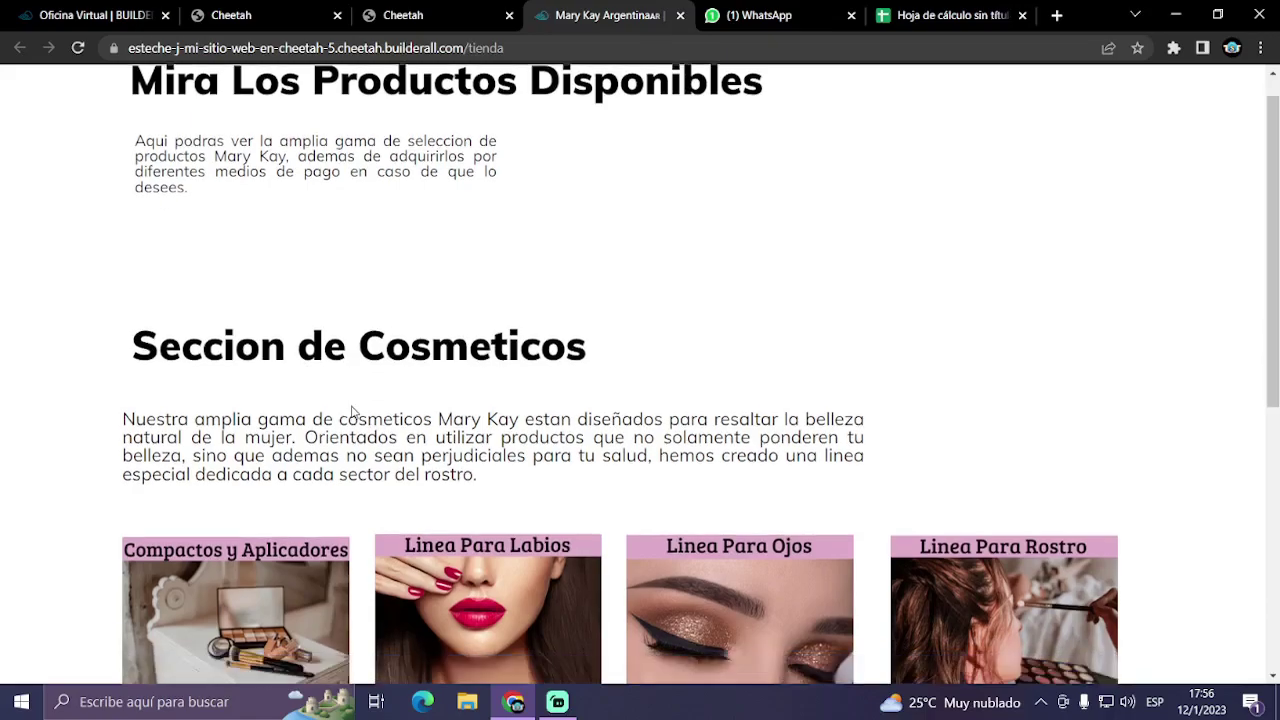
{"action": "scroll", "coordinate": [694, 243], "scroll_direction": "up", "scroll_amount": 2}
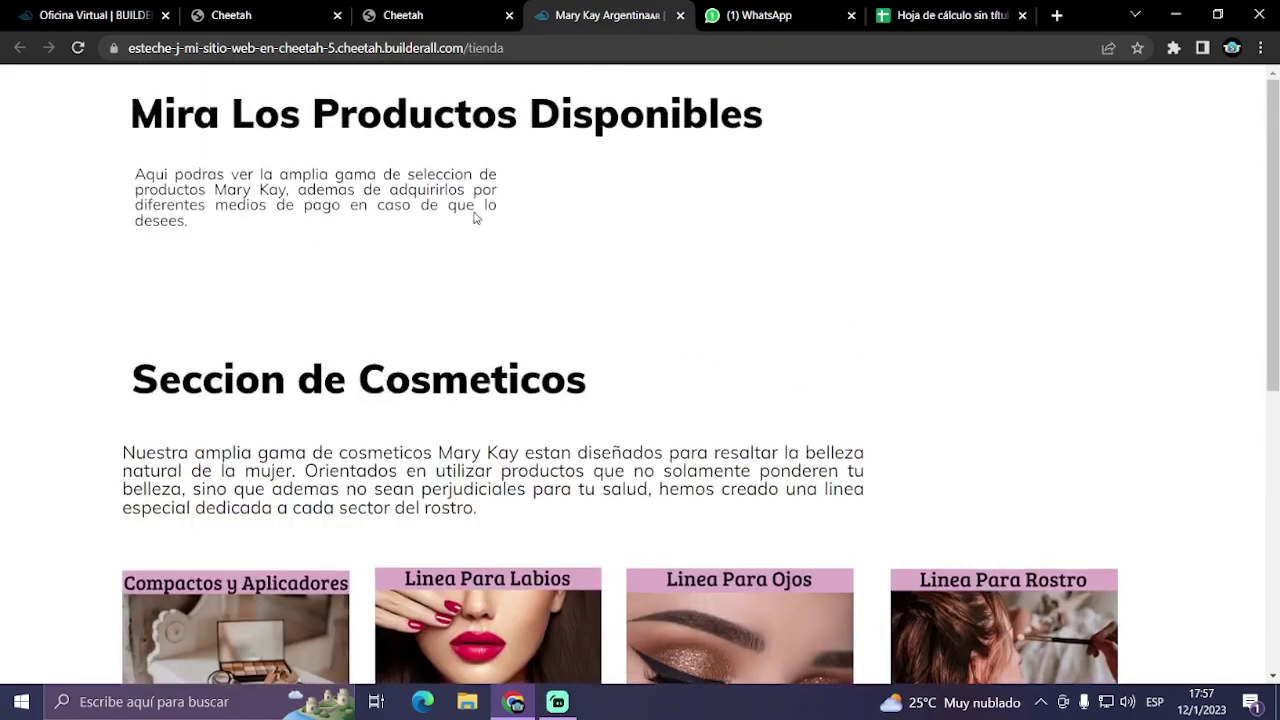
- Republish the site and reload the live Tienda page
{"action": "left_click", "coordinate": [428, 14]}
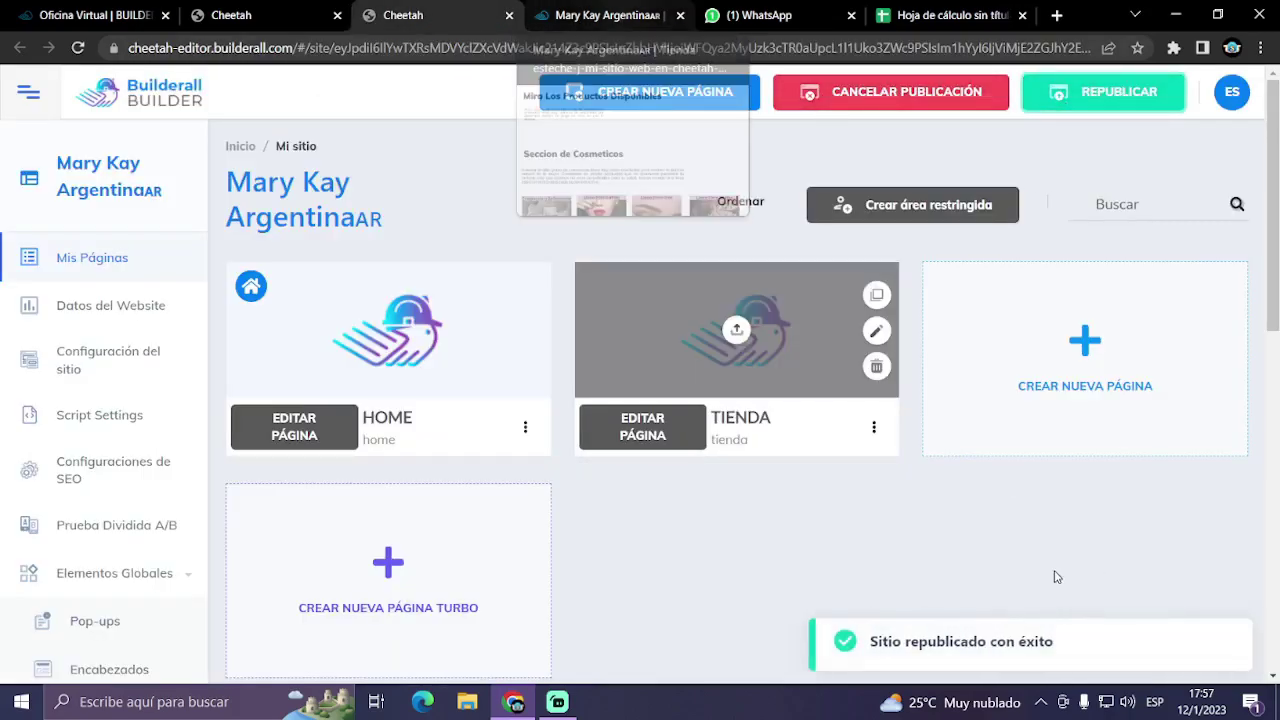
{"action": "left_click", "coordinate": [610, 15]}
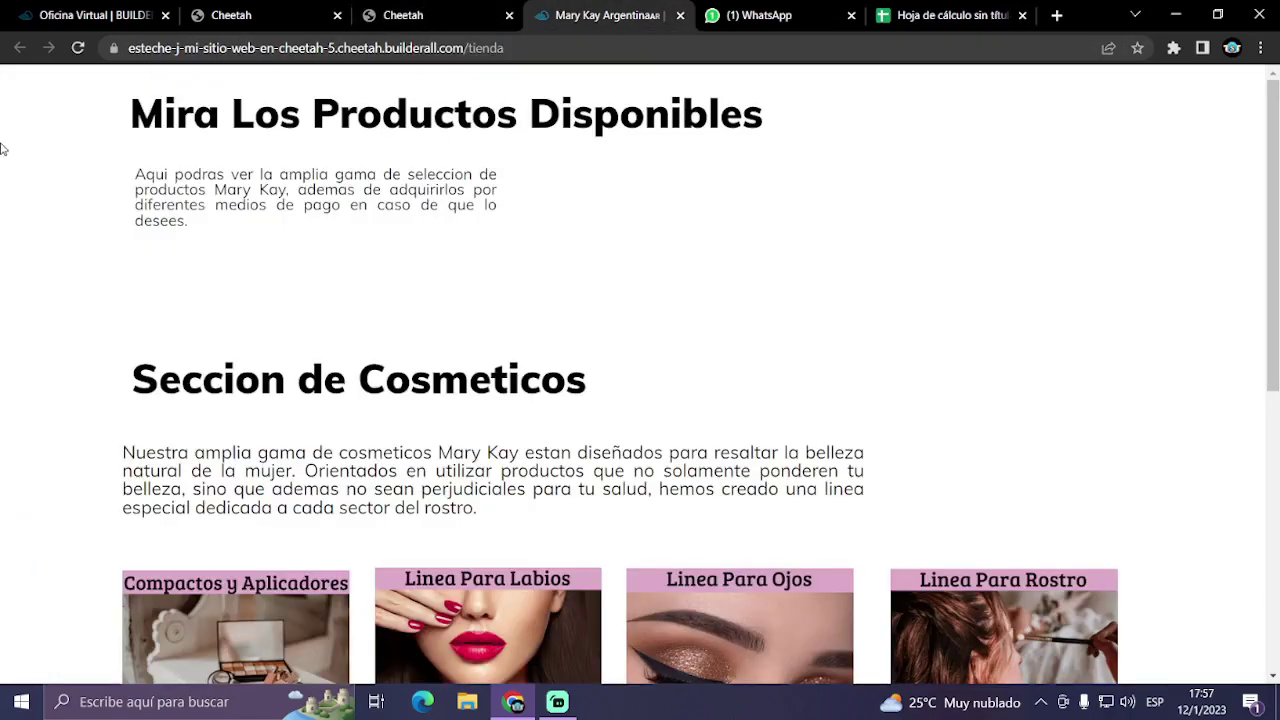
{"action": "left_click", "coordinate": [78, 48]}
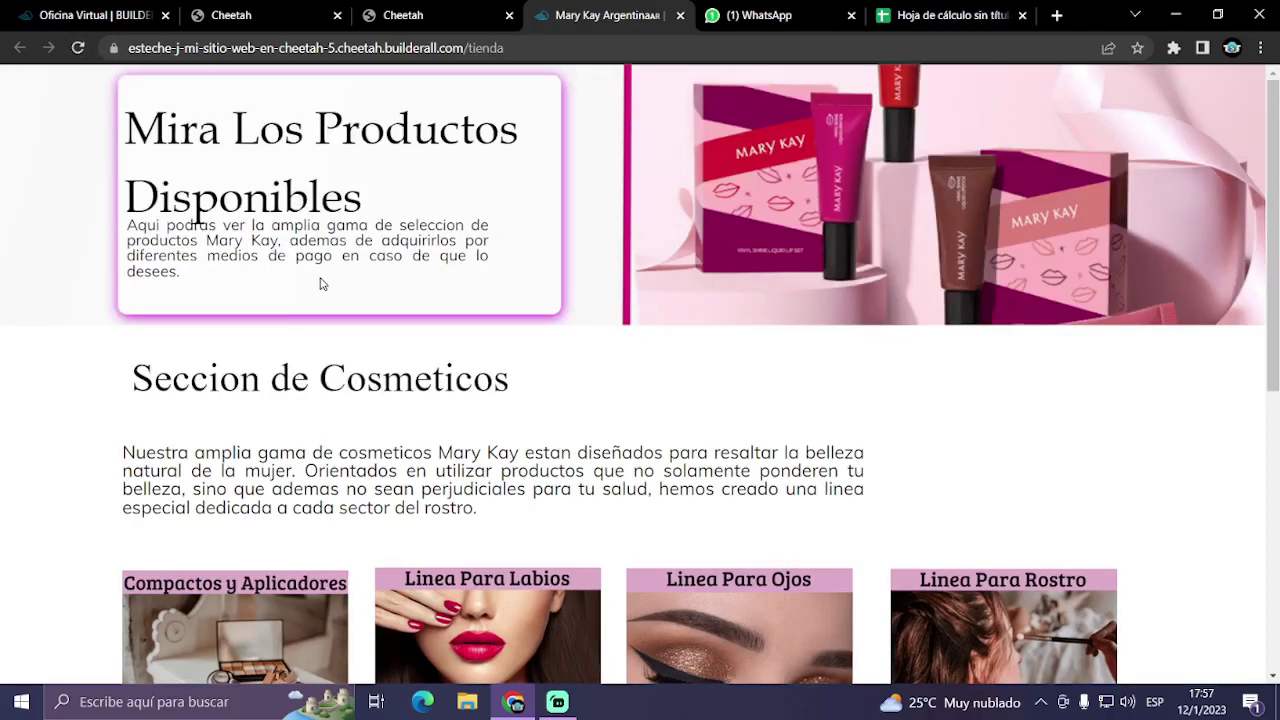
- Reopen the Tienda page for editing and separate the overlapping header texts, moving the heading up and the paragraph slightly down
{"action": "left_click", "coordinate": [415, 12]}
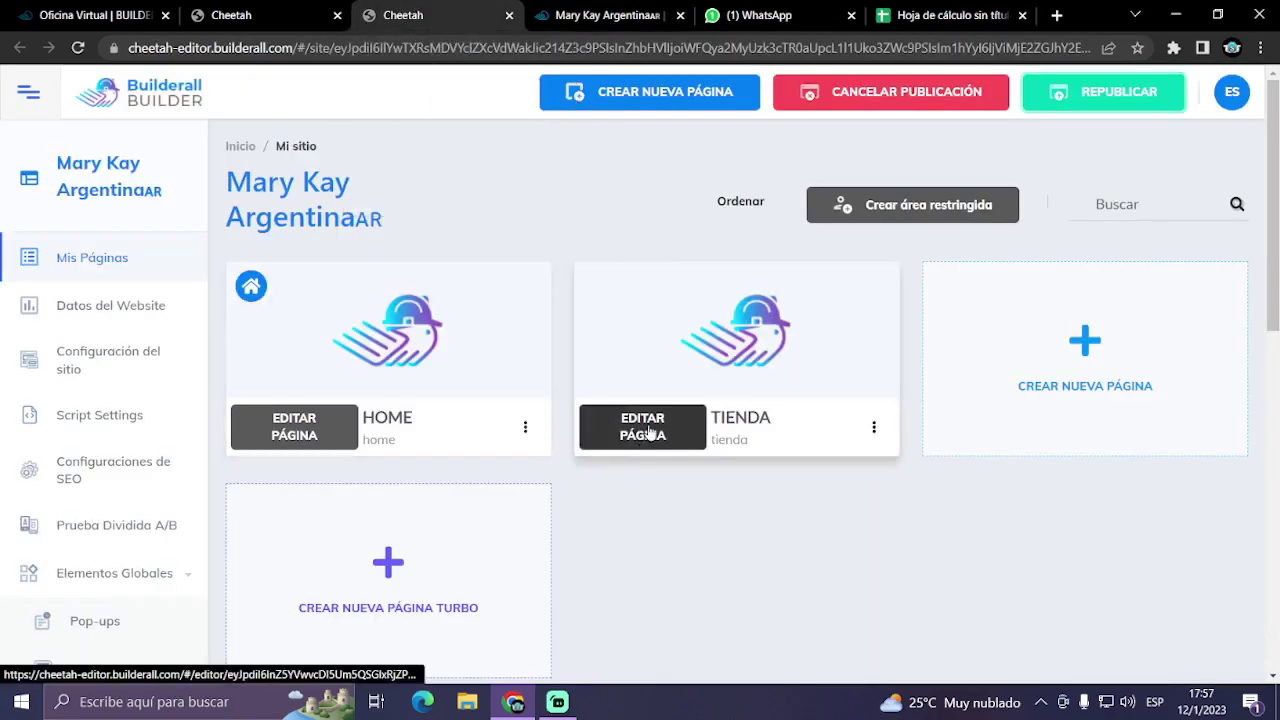
{"action": "left_click", "coordinate": [648, 432]}
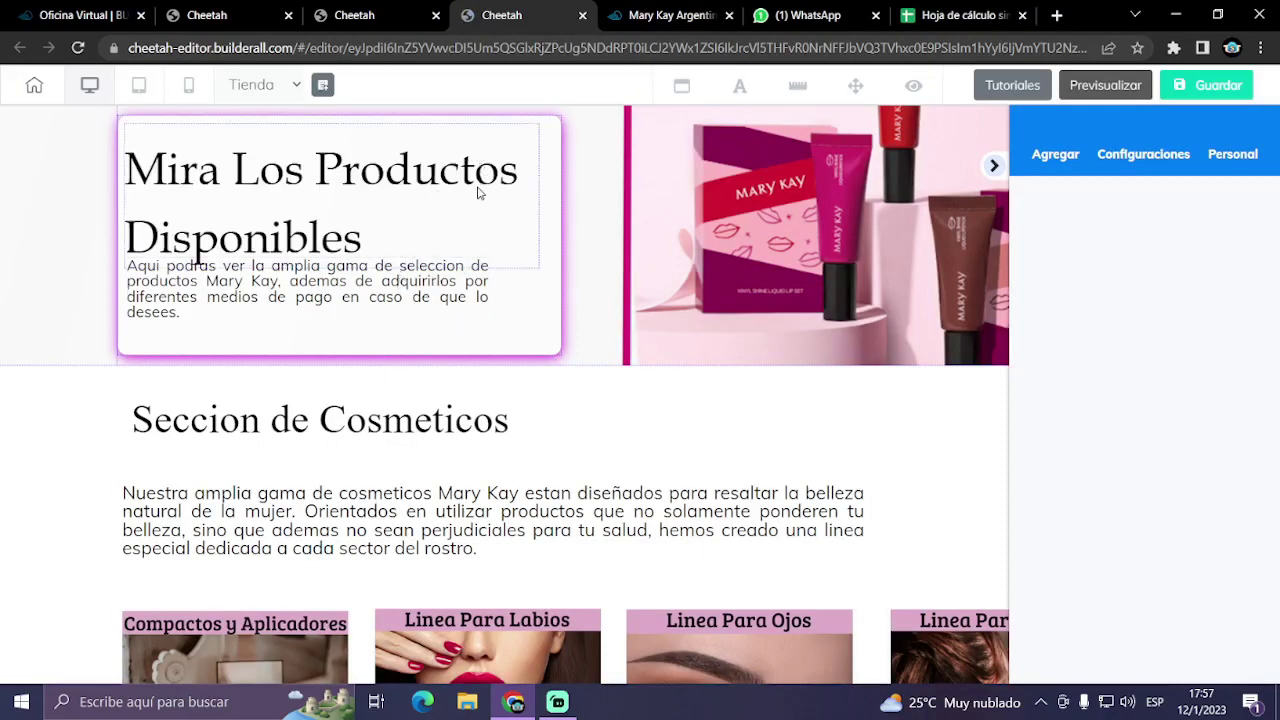
{"action": "left_click", "coordinate": [478, 193]}
{"action": "left_click_drag", "start_coordinate": [480, 186], "coordinate": [519, 247]}
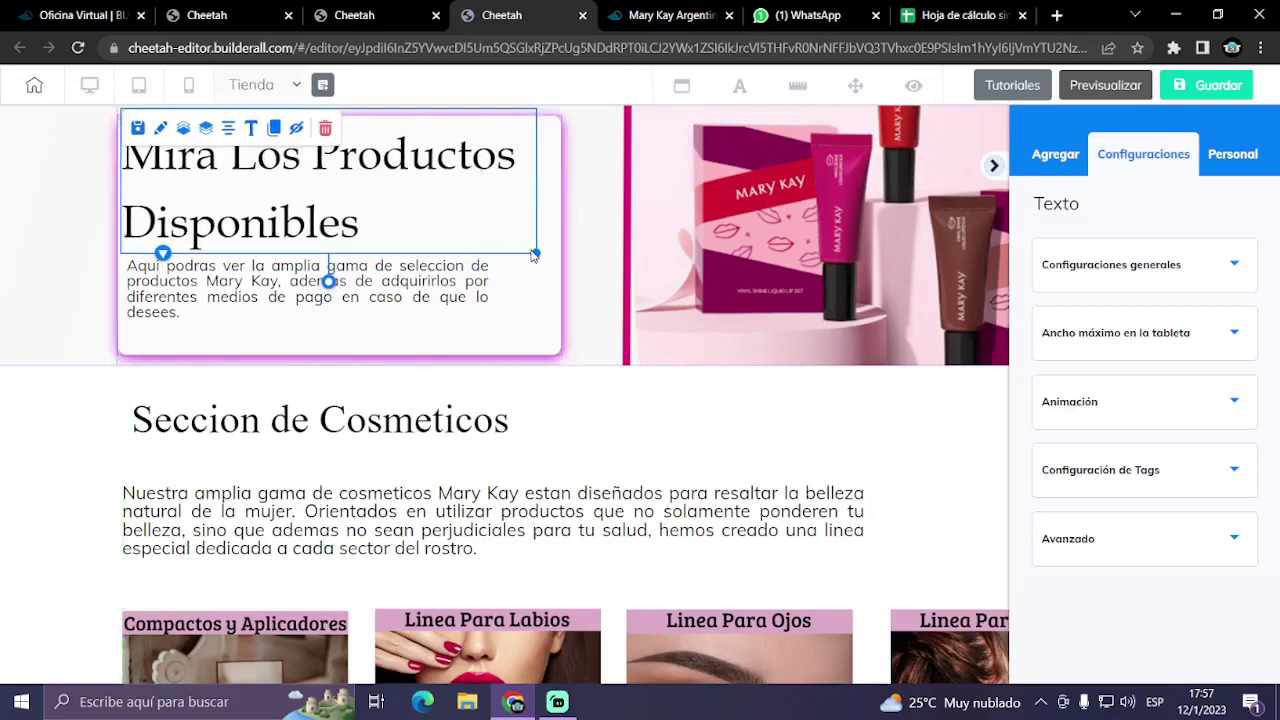
{"action": "double_click", "coordinate": [362, 240]}
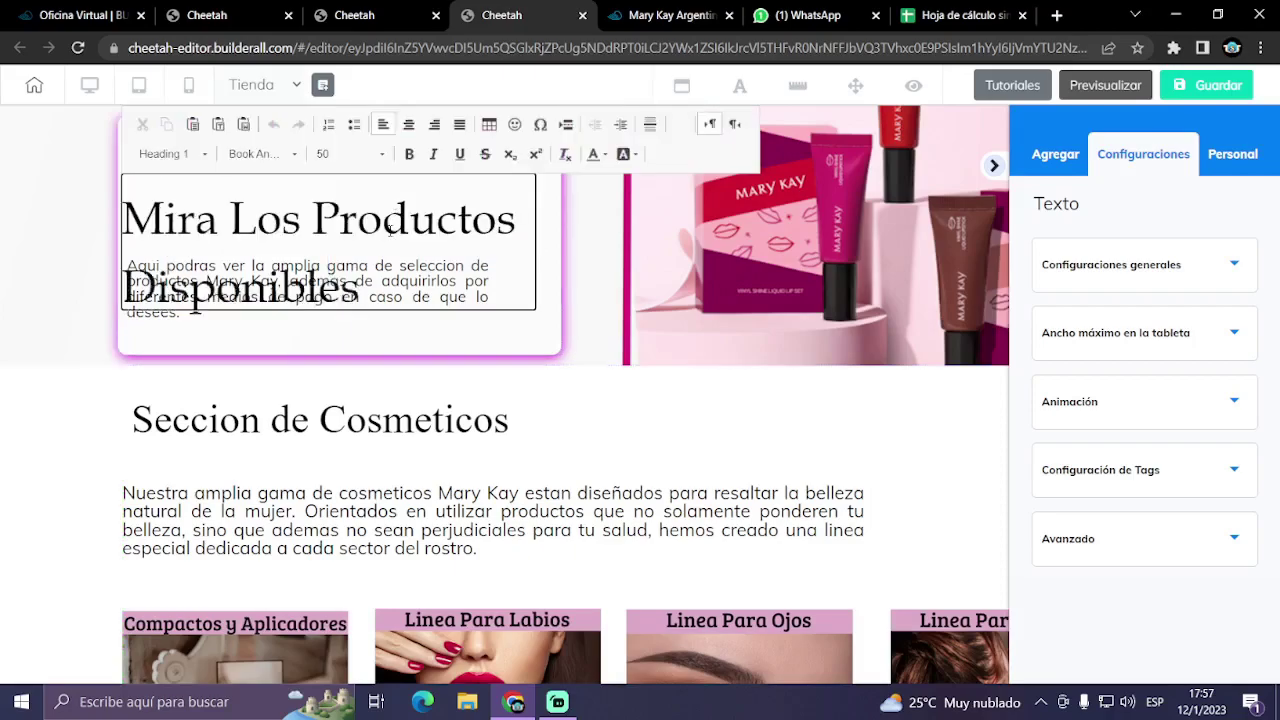
{"action": "left_click", "coordinate": [551, 265]}
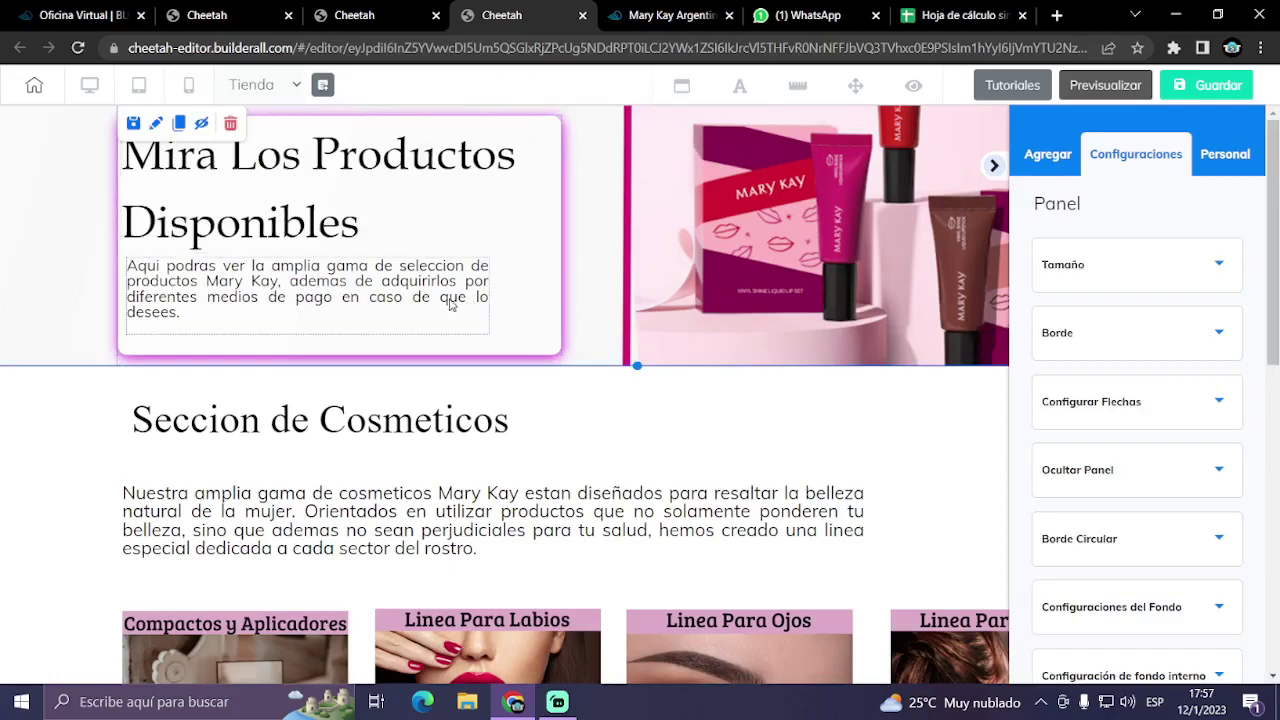
{"action": "left_click", "coordinate": [443, 297]}
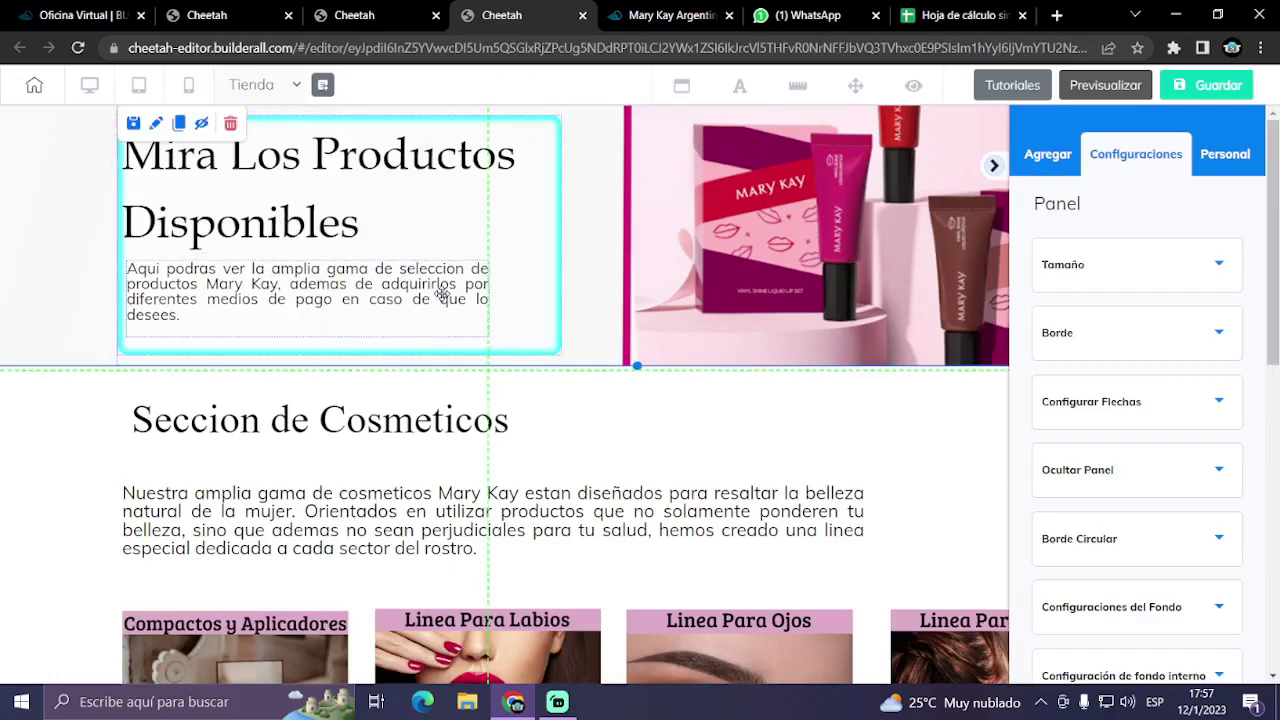
{"action": "left_click", "coordinate": [587, 266]}
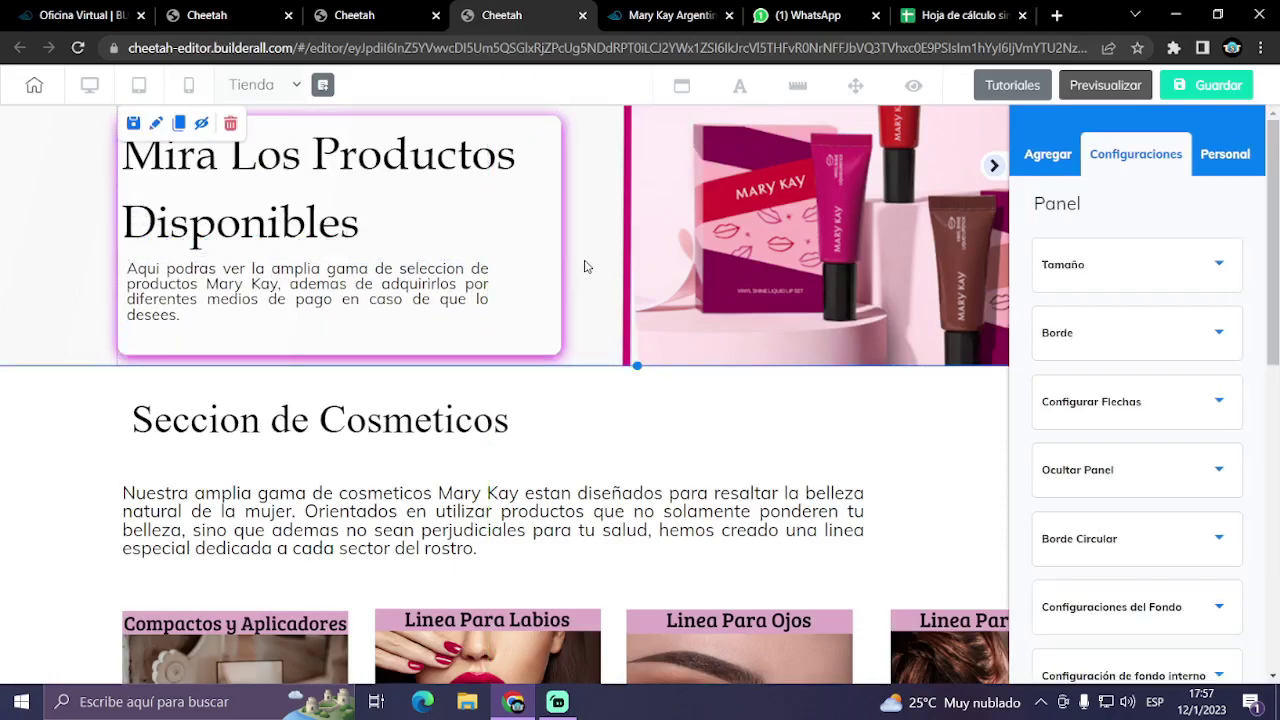
- Exit the Tienda editor to the site's page list and review the published store page's header and cosmetics section
{"action": "left_click", "coordinate": [40, 87]}
{"action": "left_click", "coordinate": [699, 405]}
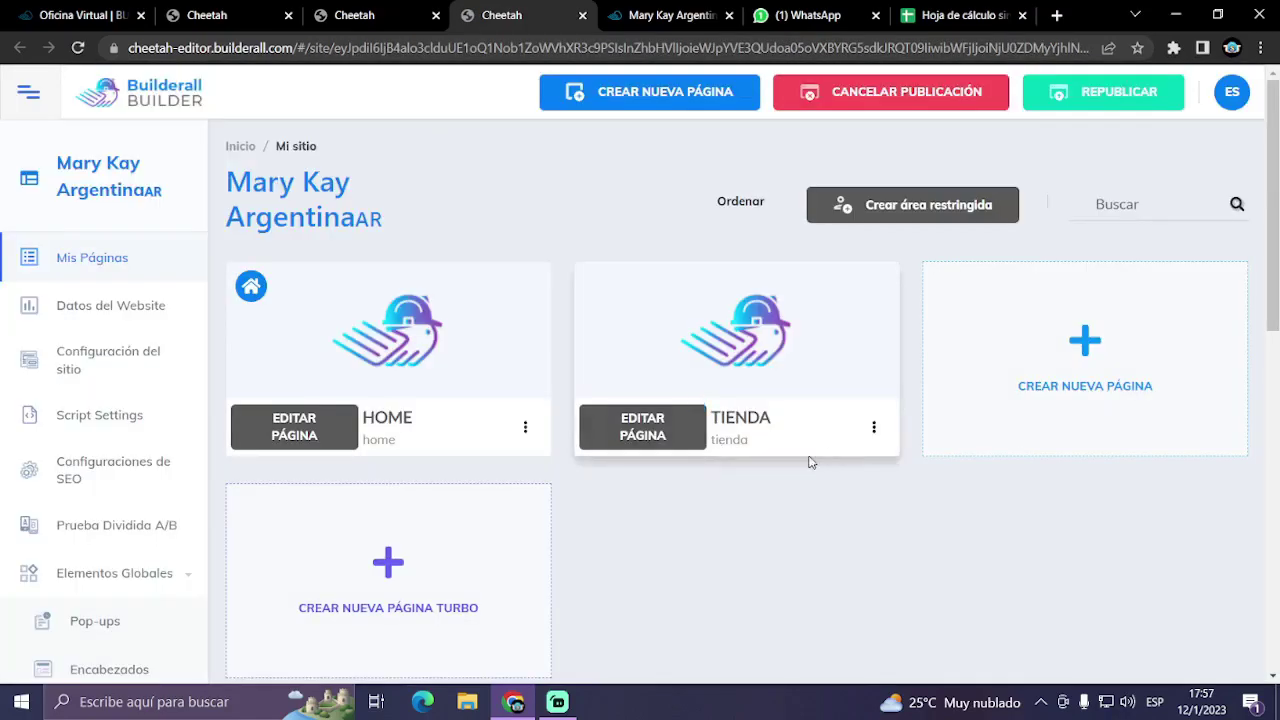
{"action": "left_click", "coordinate": [662, 15]}
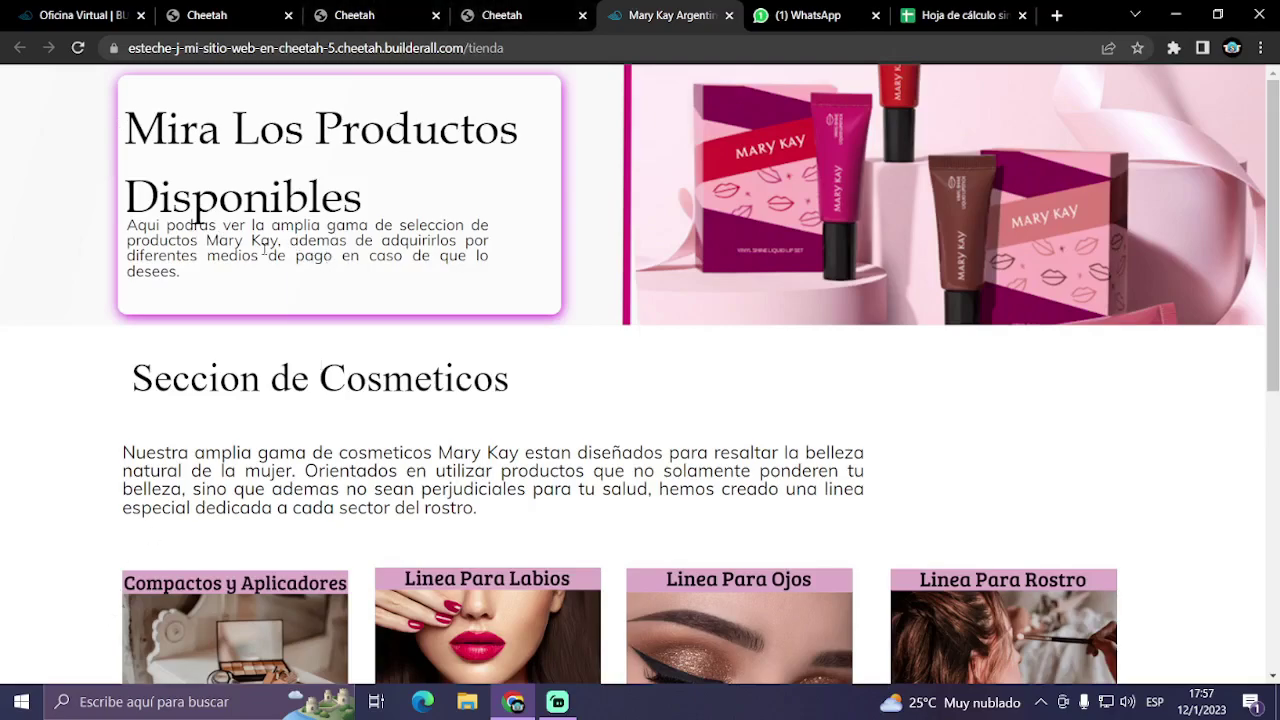
{"action": "scroll", "coordinate": [309, 371], "scroll_direction": "down", "scroll_amount": 2}
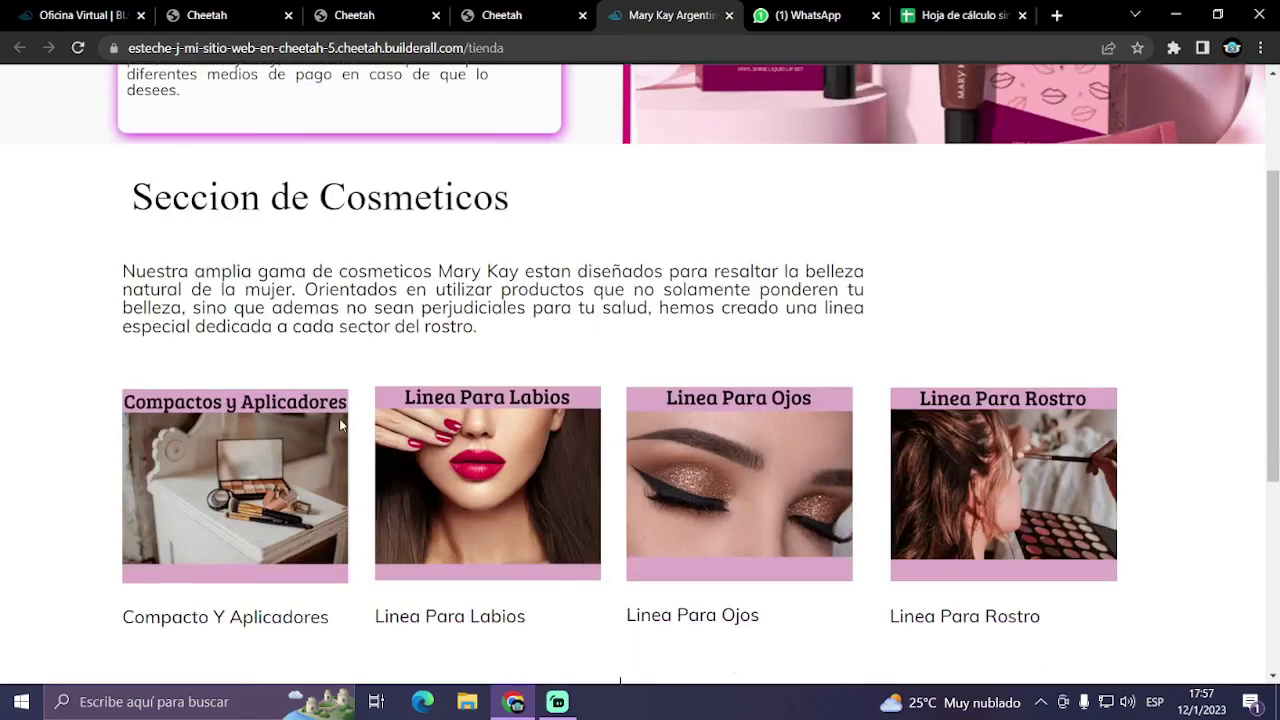
- Start a new page in the Mary Kay site with the name, title and description "Compactos y Aplicadores Mary Kay"
{"action": "left_click", "coordinate": [557, 10]}
{"action": "left_click", "coordinate": [1104, 370]}
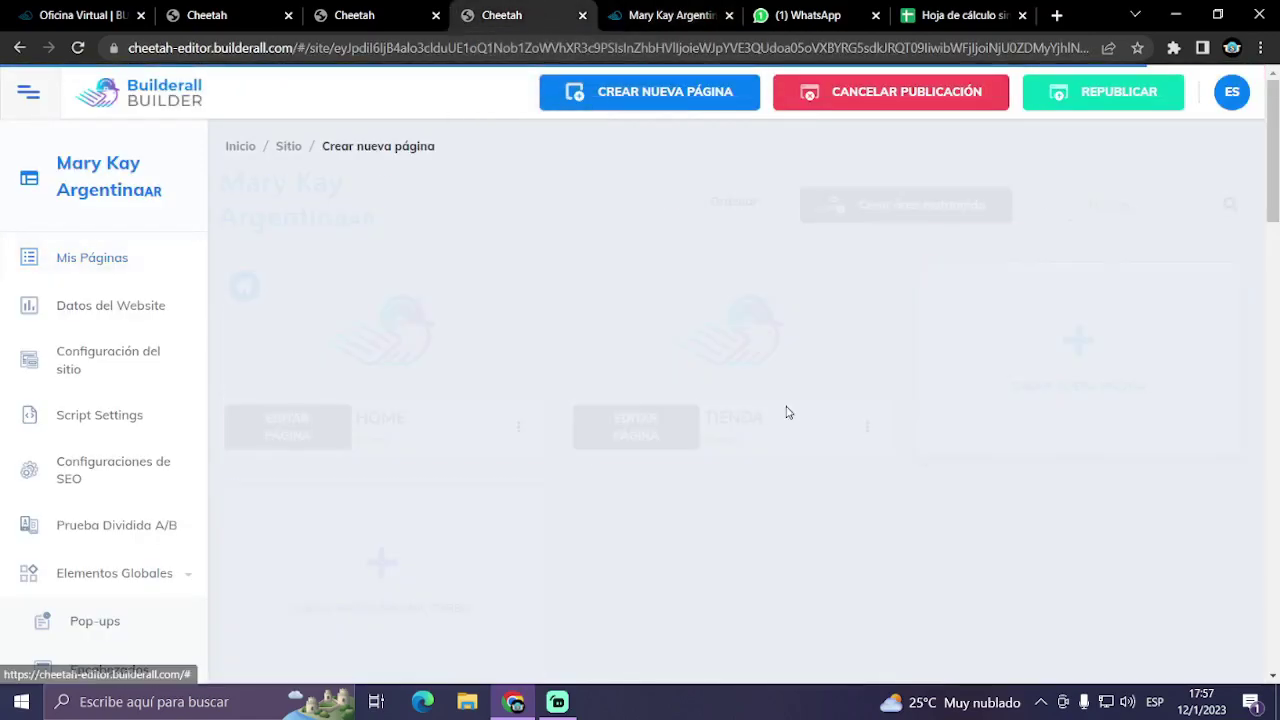
{"action": "left_click", "coordinate": [553, 366]}
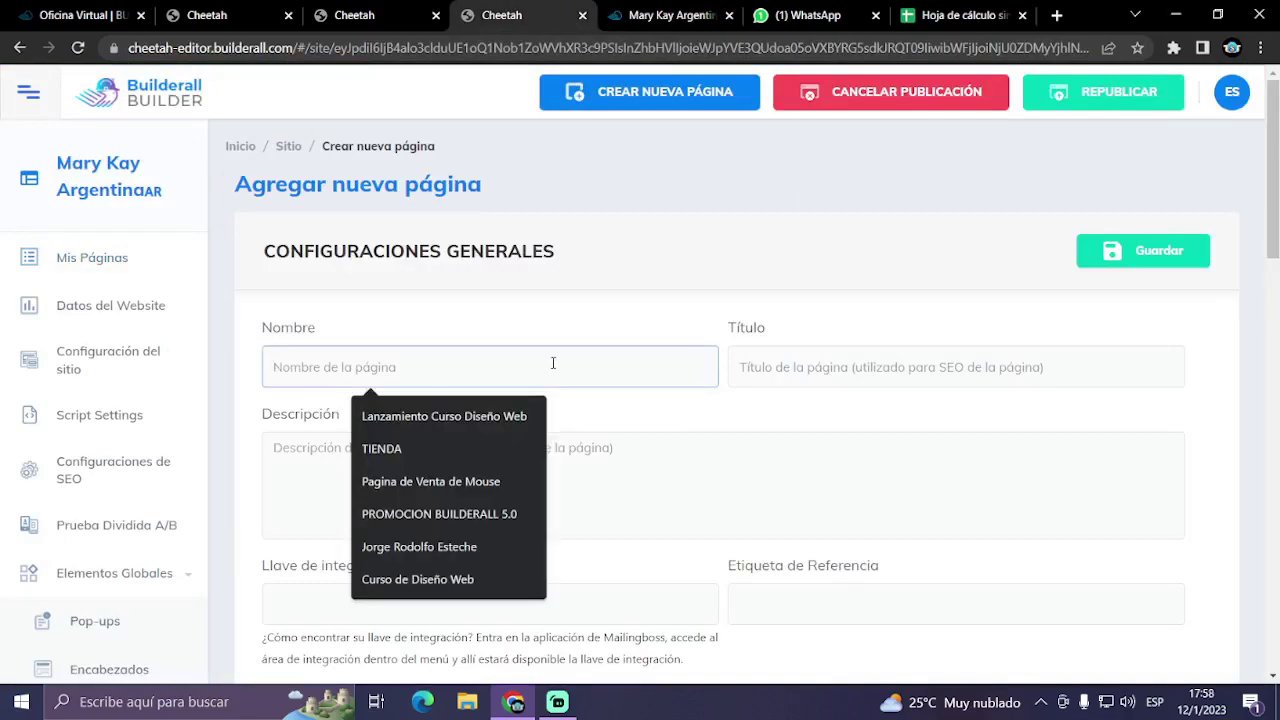
{"action": "type", "text": "Compactos y Aplicadores Mary Kay"}
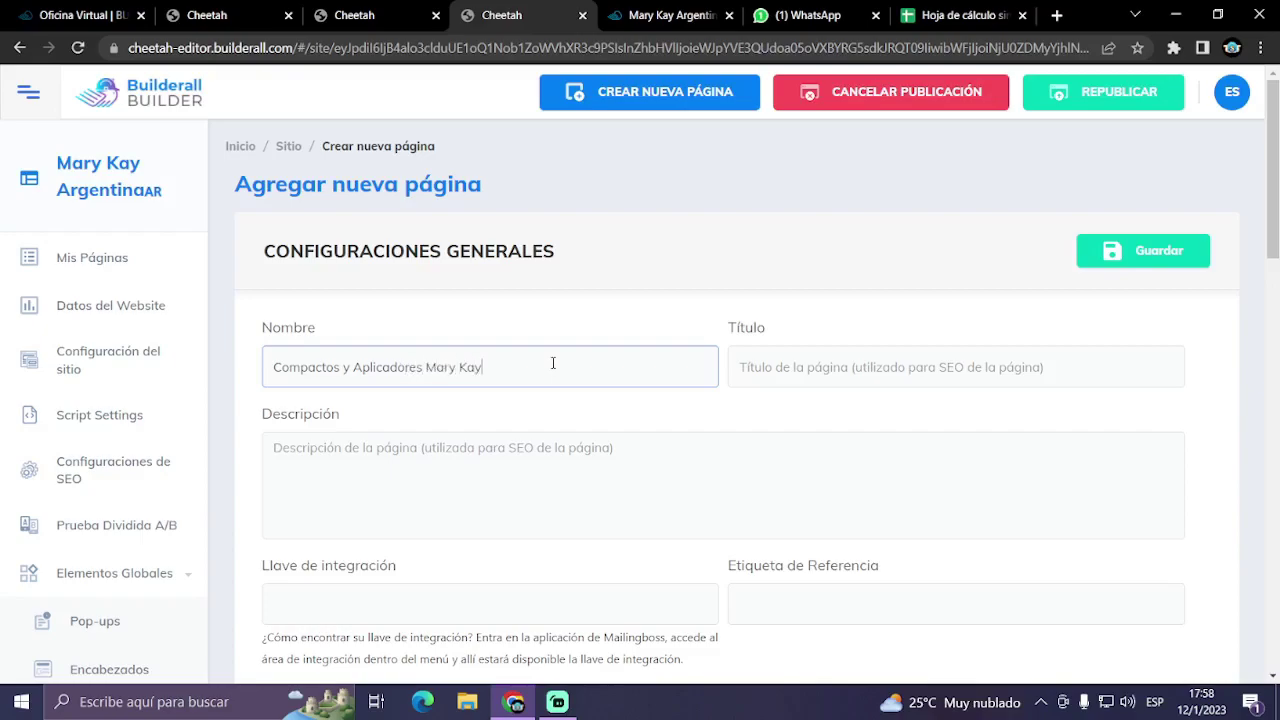
{"action": "key", "text": "ctrl+a"}
{"action": "key", "text": "ctrl+c"}
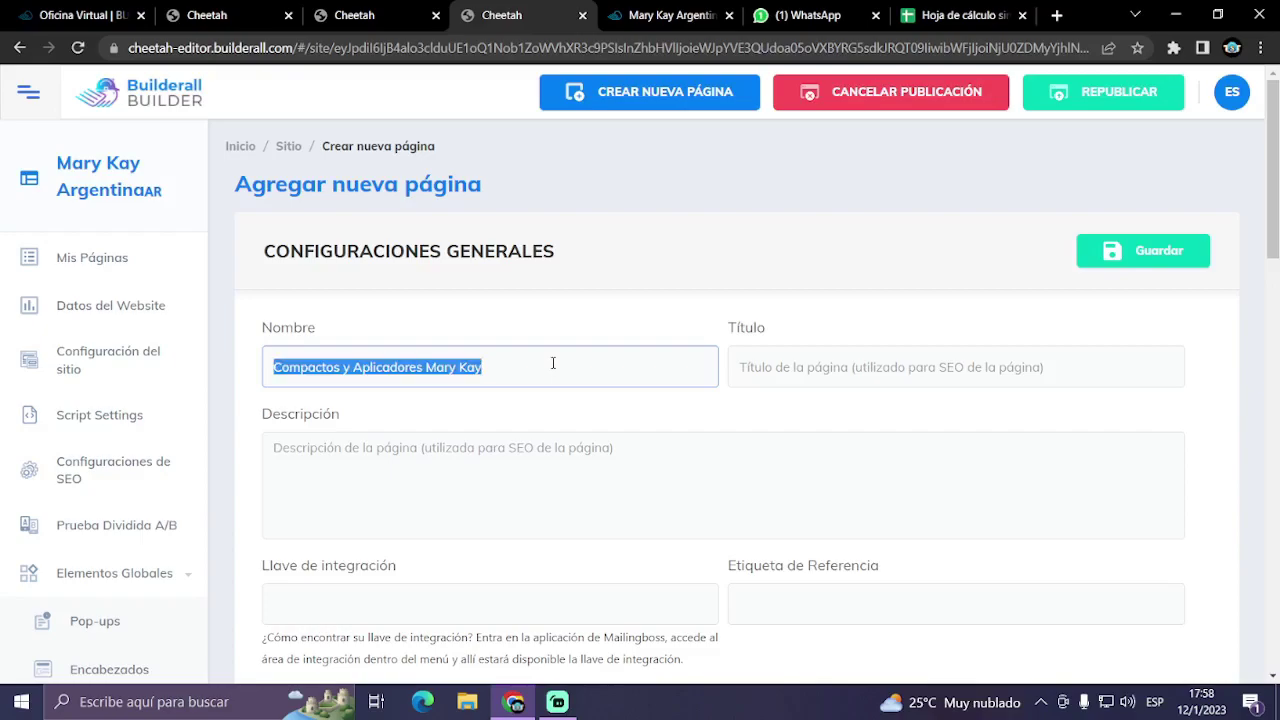
{"action": "left_click", "coordinate": [843, 372]}
{"action": "key", "text": "ctrl+v"}
{"action": "left_click", "coordinate": [527, 478]}
{"action": "key", "text": "ctrl+v"}
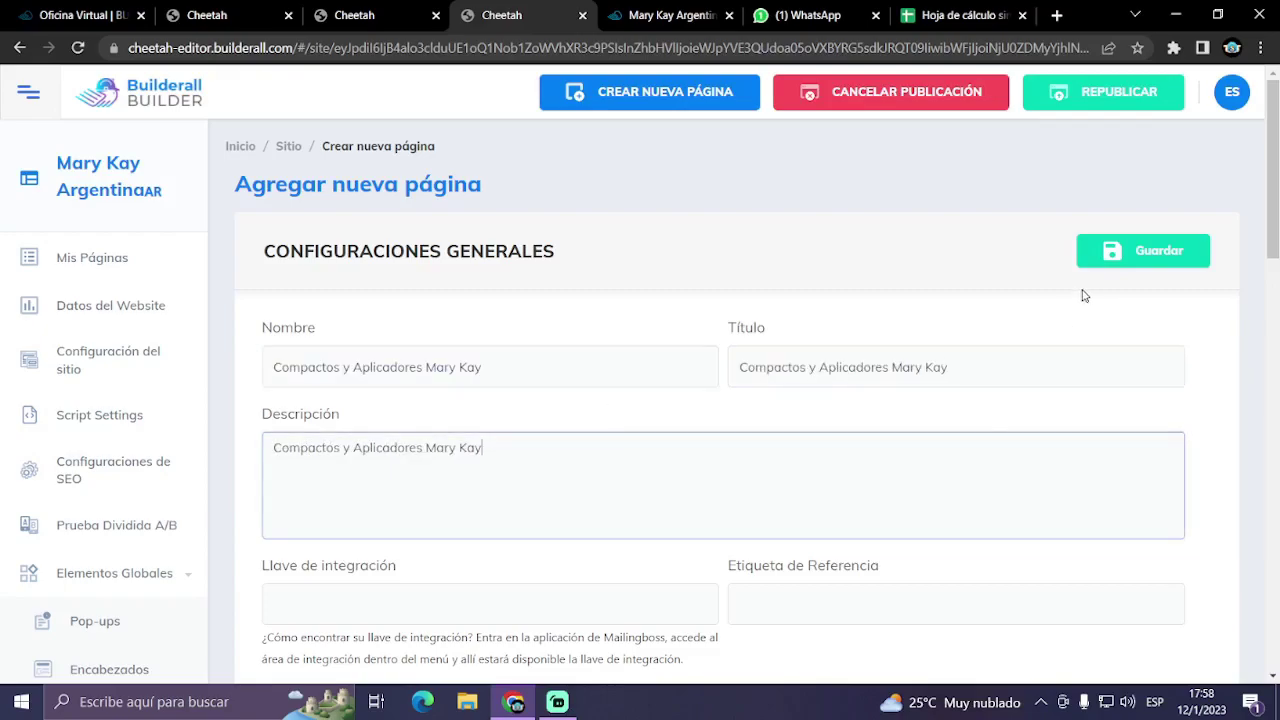
- Review the remaining page settings, save the new page with the blank page template and open it for editing
{"action": "scroll", "coordinate": [958, 401], "scroll_direction": "down", "scroll_amount": 5}
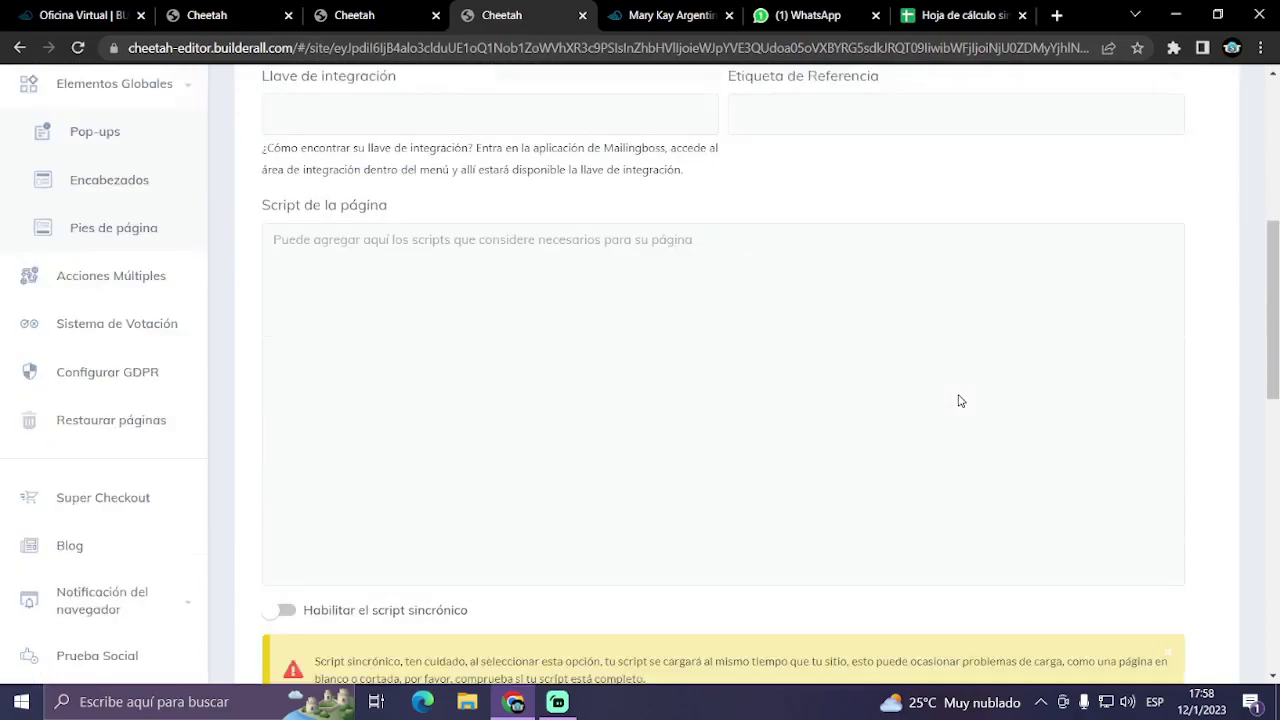
{"action": "scroll", "coordinate": [958, 401], "scroll_direction": "down", "scroll_amount": 3}
{"action": "scroll", "coordinate": [958, 401], "scroll_direction": "up", "scroll_amount": 8}
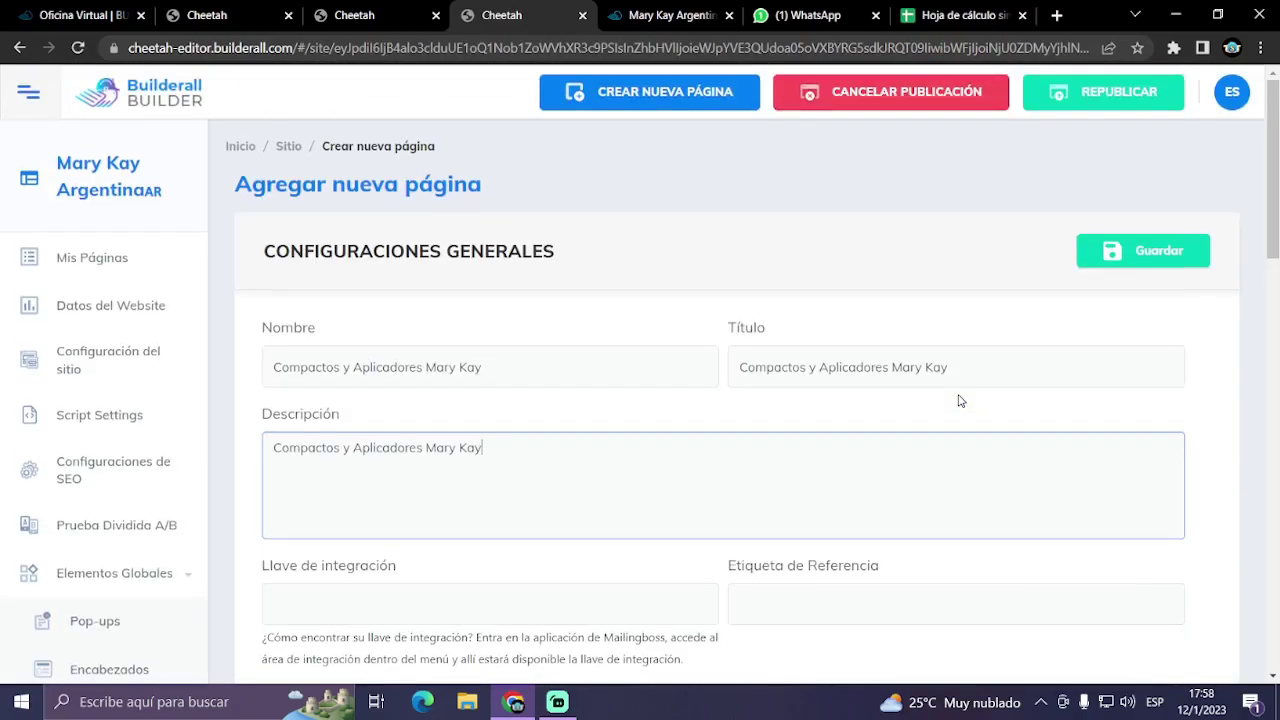
{"action": "scroll", "coordinate": [882, 367], "scroll_direction": "down", "scroll_amount": 6}
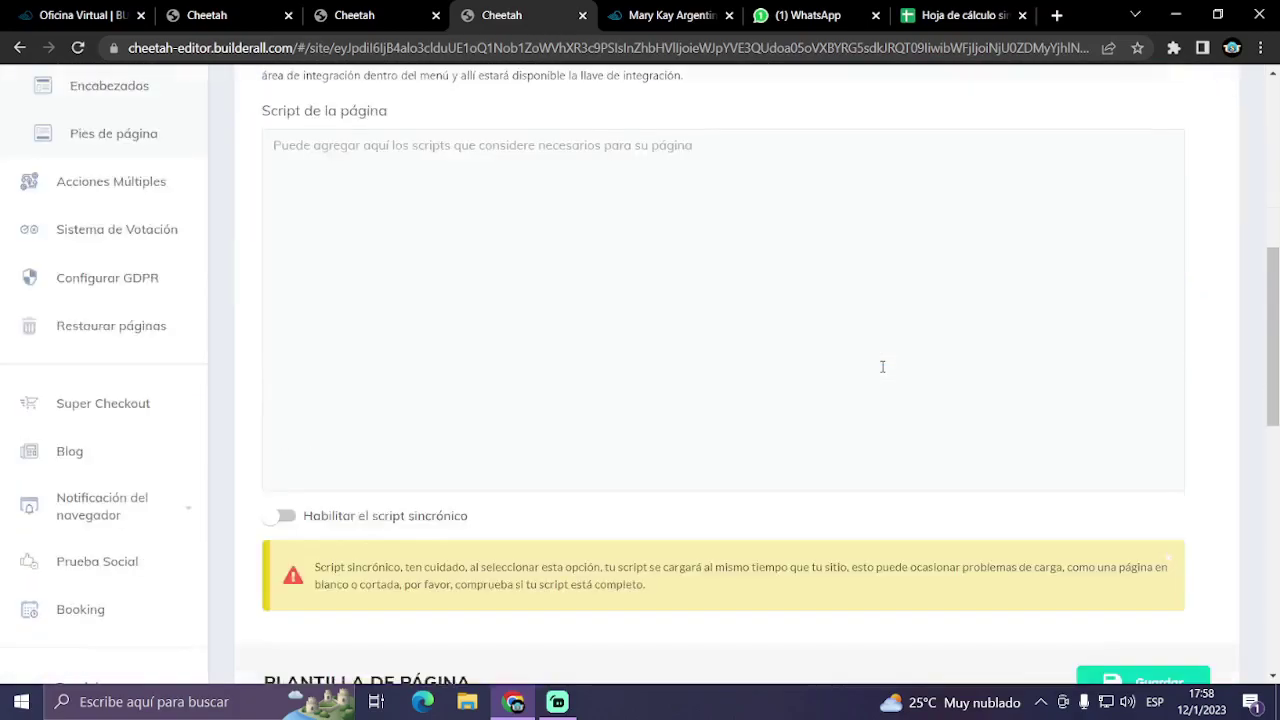
{"action": "scroll", "coordinate": [882, 367], "scroll_direction": "down", "scroll_amount": 8}
{"action": "scroll", "coordinate": [882, 367], "scroll_direction": "up", "scroll_amount": 3}
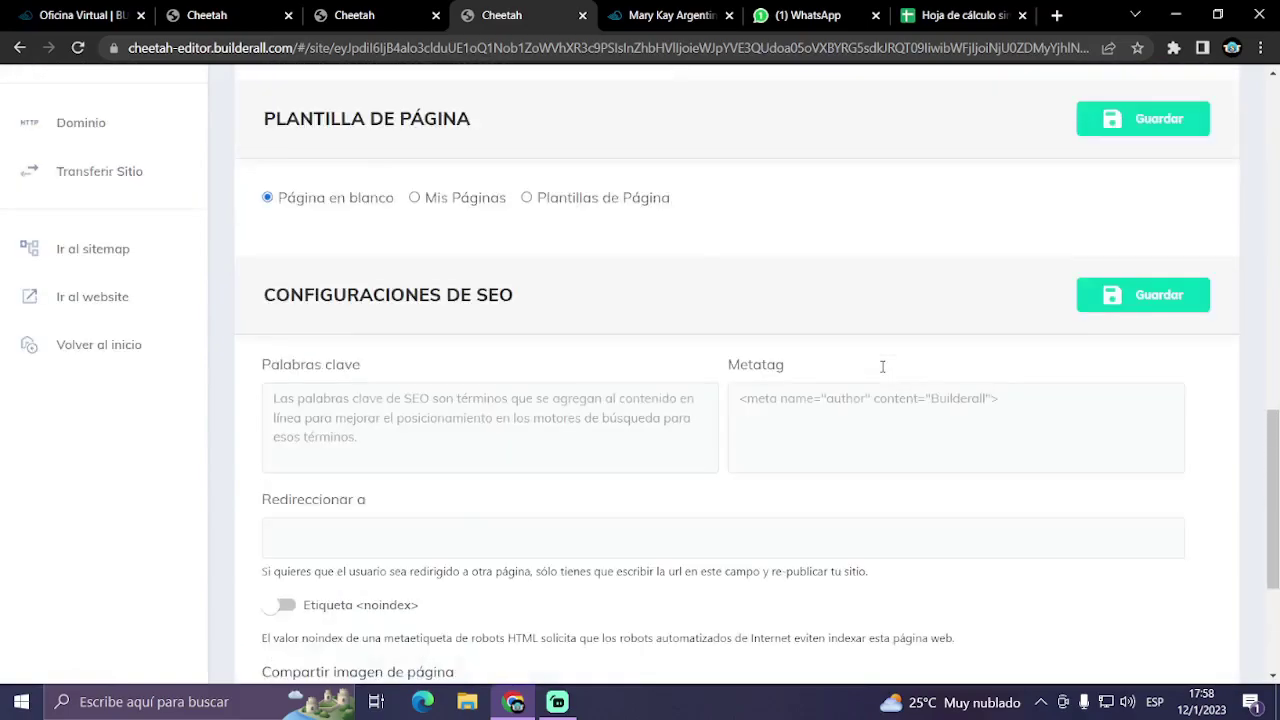
{"action": "scroll", "coordinate": [882, 367], "scroll_direction": "up", "scroll_amount": 10}
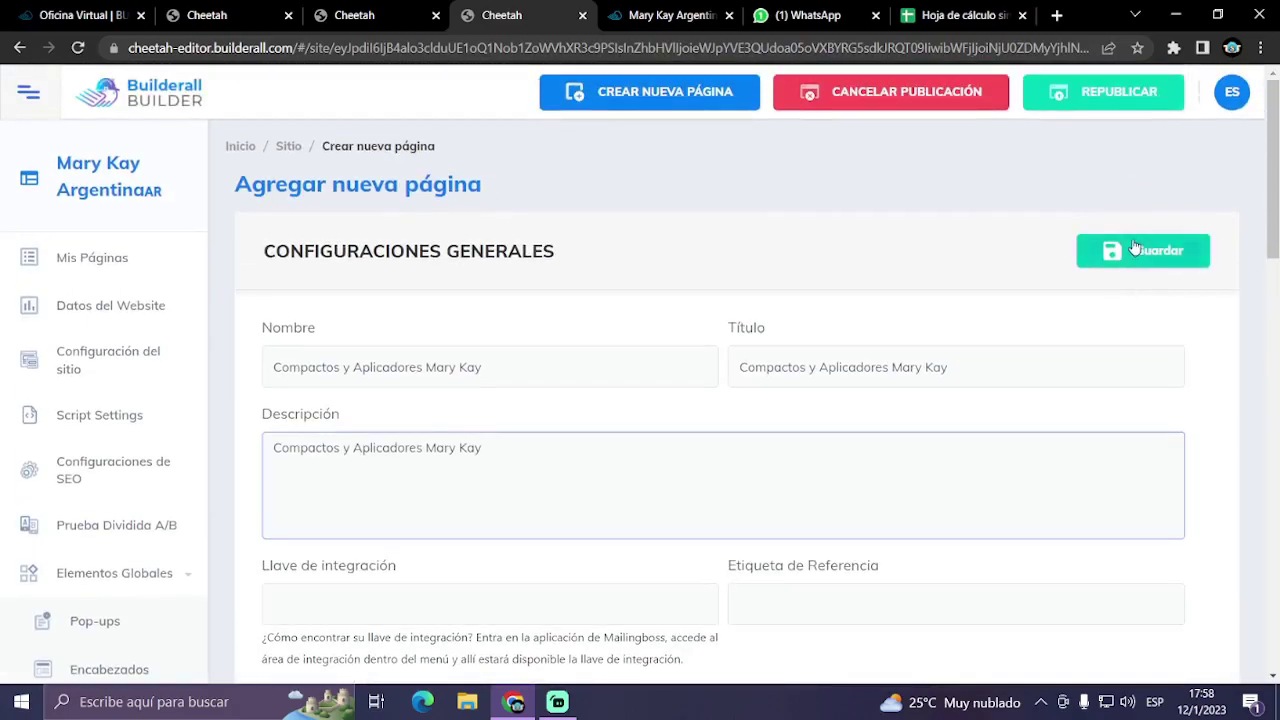
{"action": "left_click", "coordinate": [1136, 249]}
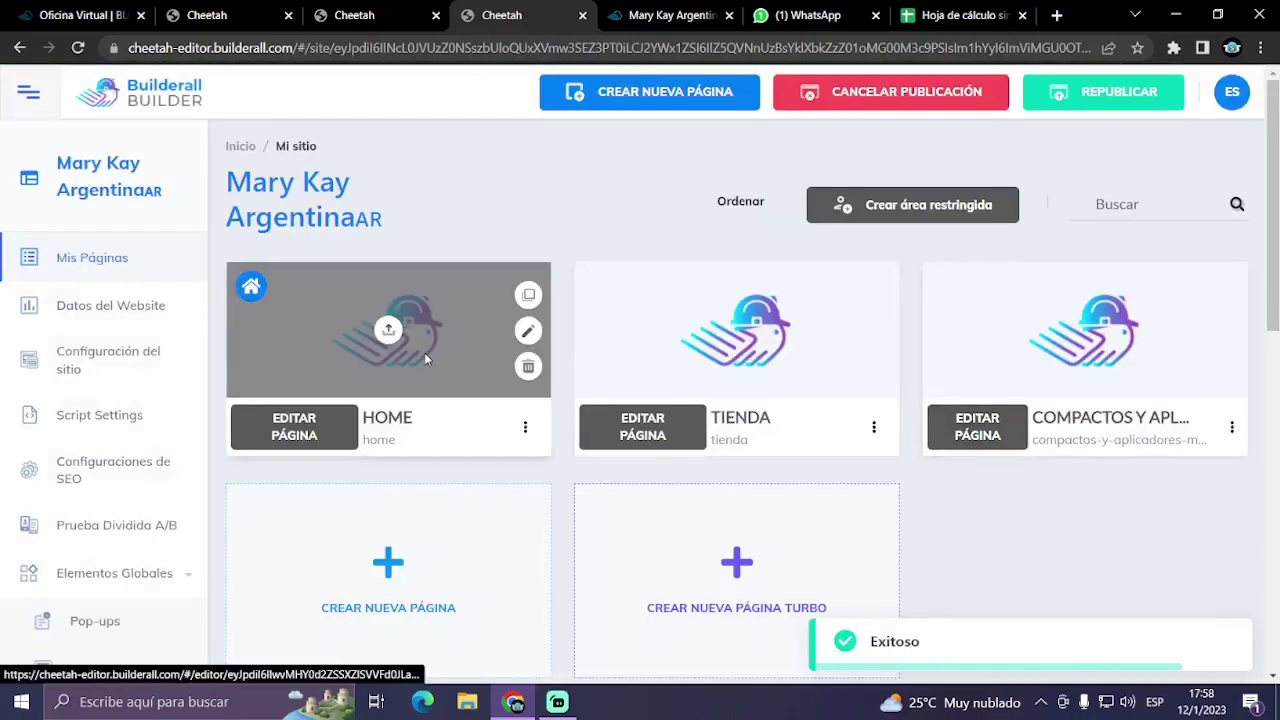
{"action": "left_click", "coordinate": [988, 436]}
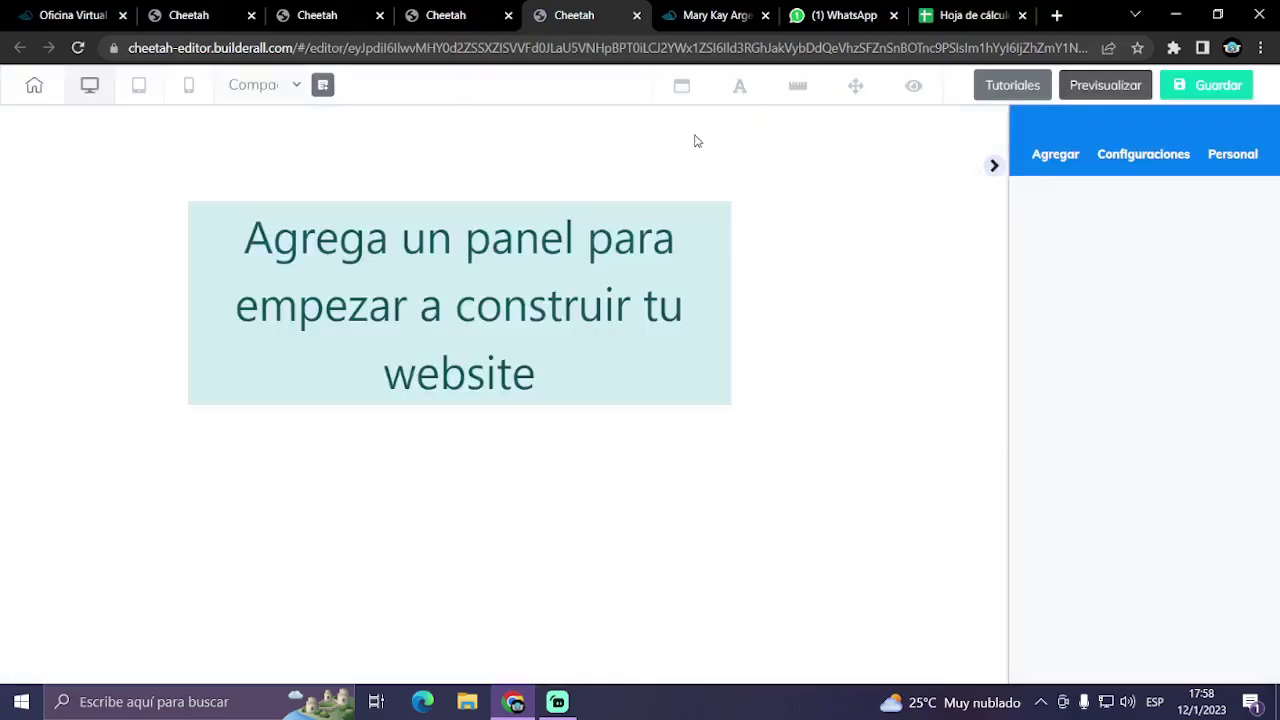
- Add a blank panel to the empty Compactos y Aplicadores page
{"action": "left_click", "coordinate": [1055, 156]}
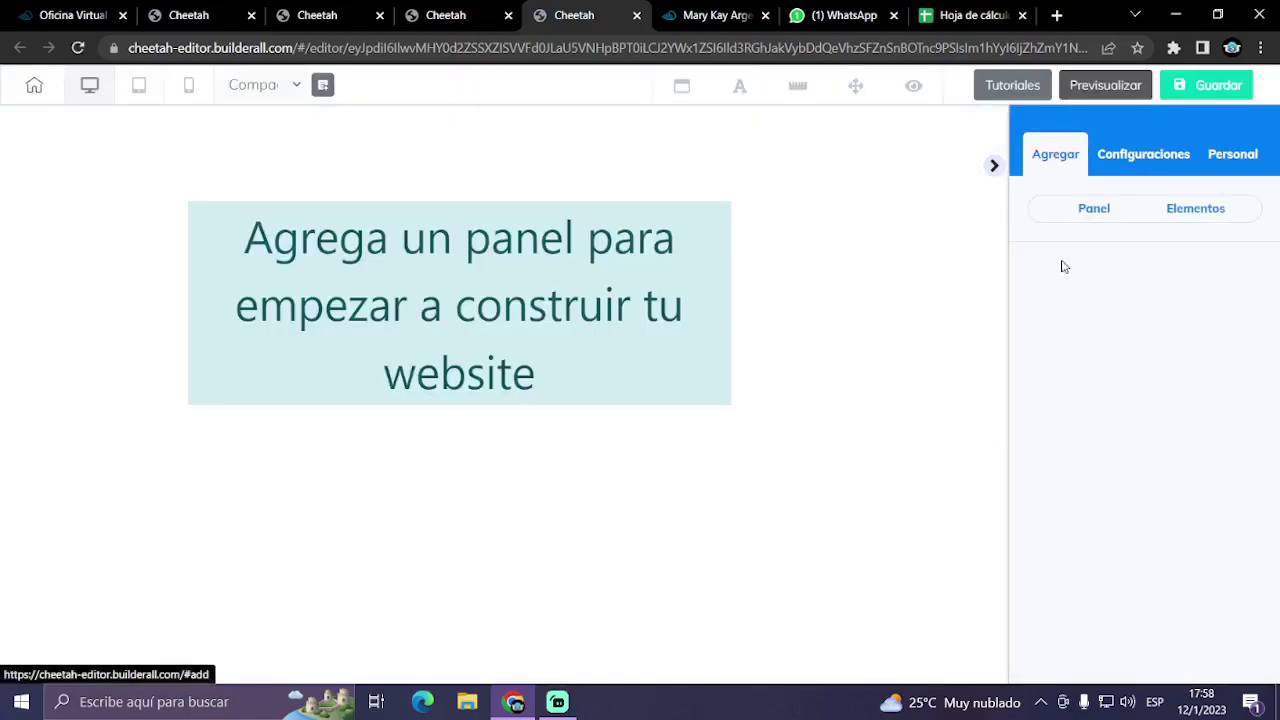
{"action": "left_click", "coordinate": [1188, 218]}
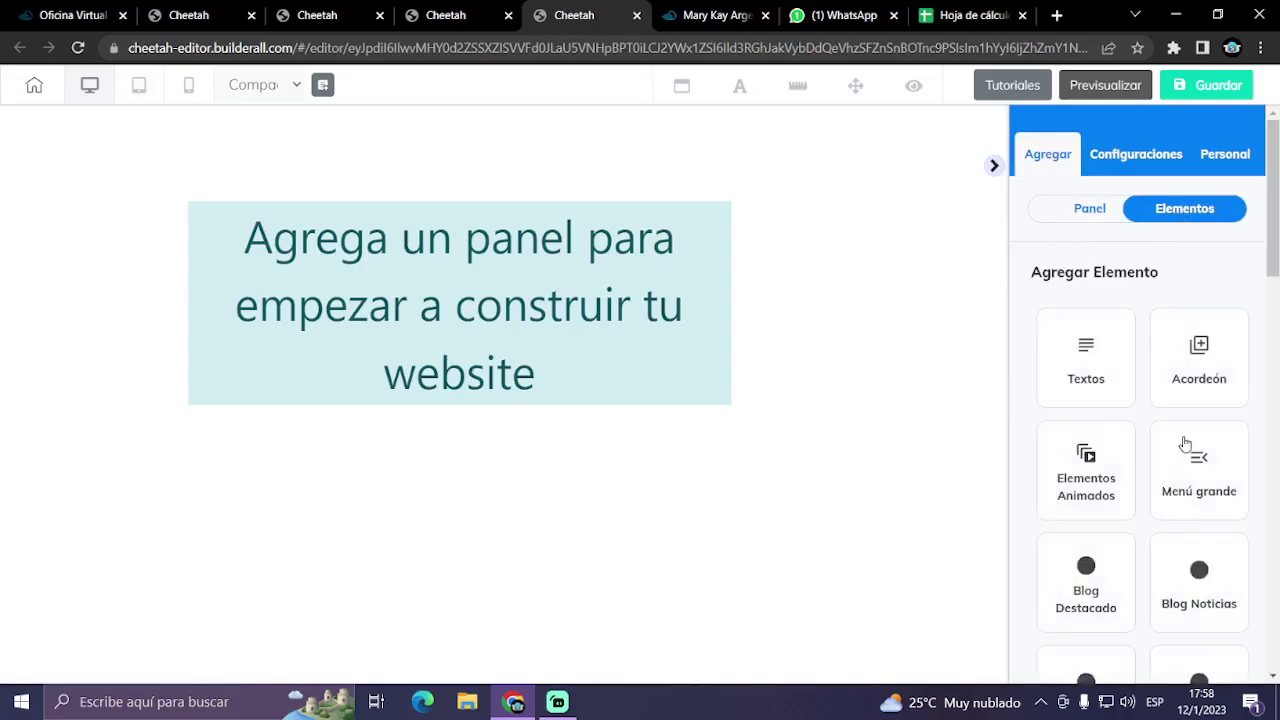
{"action": "scroll", "coordinate": [1186, 445], "scroll_direction": "down", "scroll_amount": 4}
{"action": "scroll", "coordinate": [1186, 445], "scroll_direction": "down", "scroll_amount": 1}
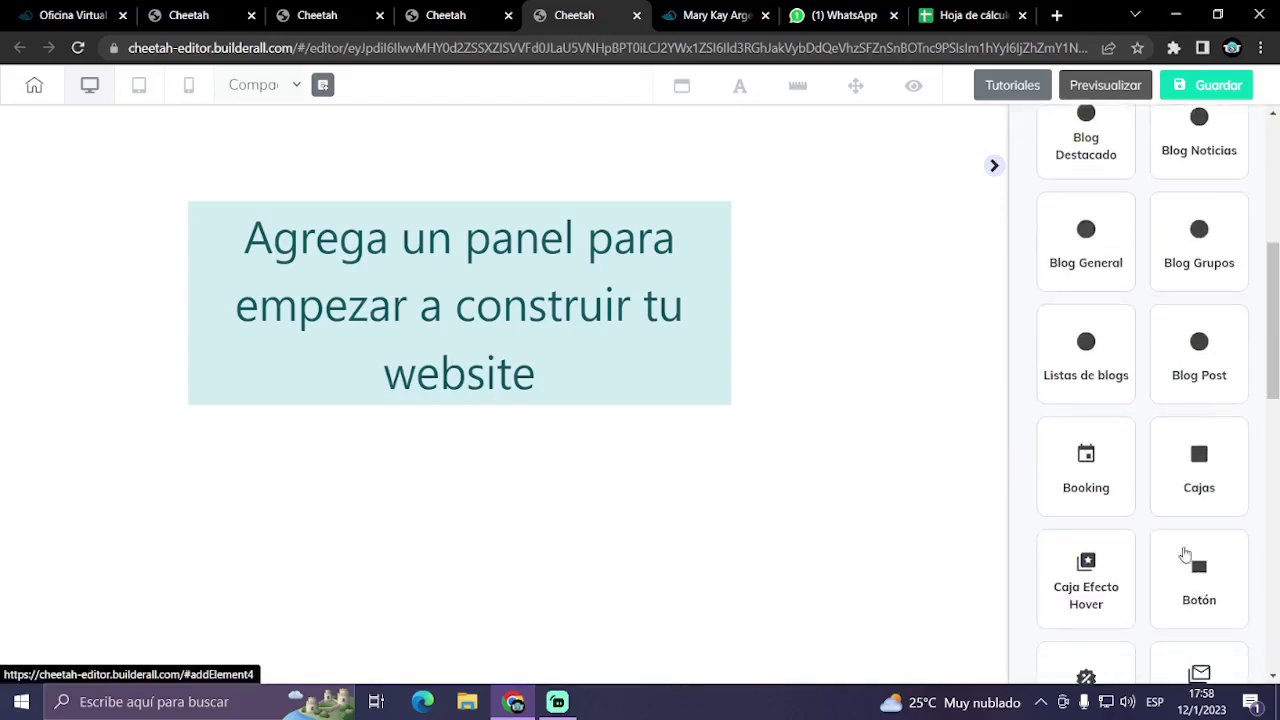
{"action": "scroll", "coordinate": [1080, 443], "scroll_direction": "up", "scroll_amount": 2}
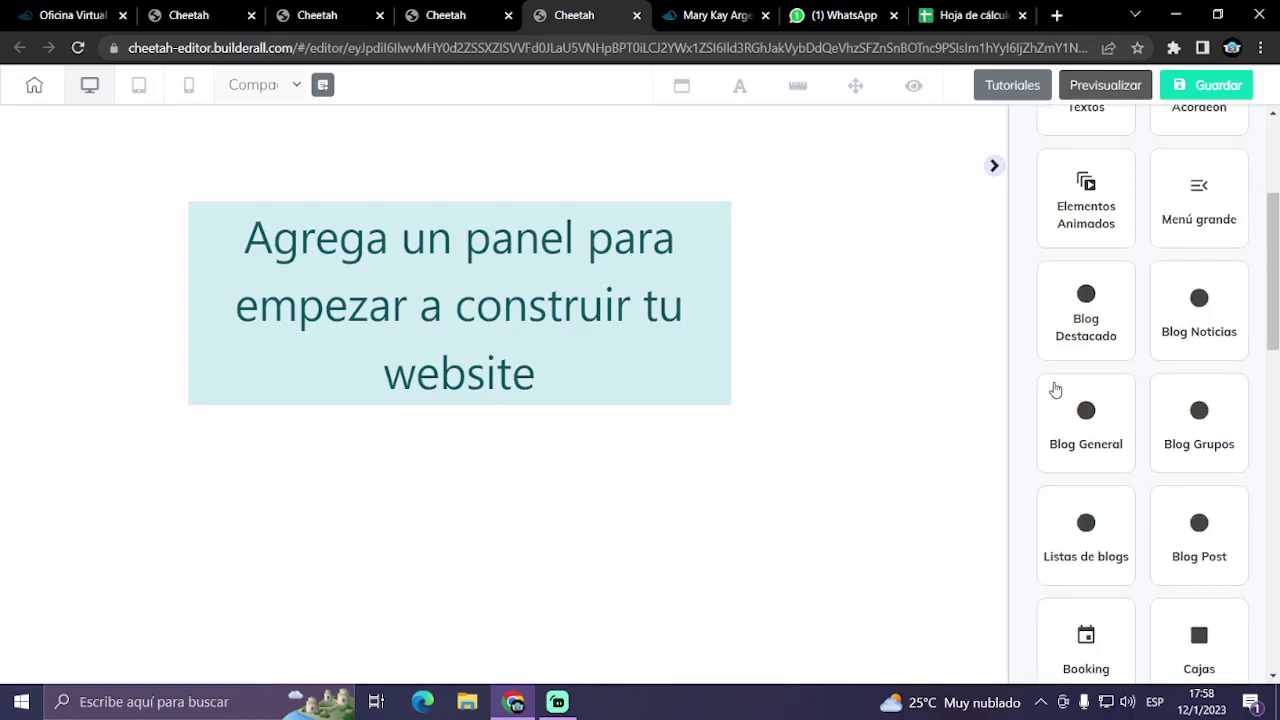
{"action": "scroll", "coordinate": [1055, 389], "scroll_direction": "up", "scroll_amount": 3}
{"action": "left_click", "coordinate": [1076, 226]}
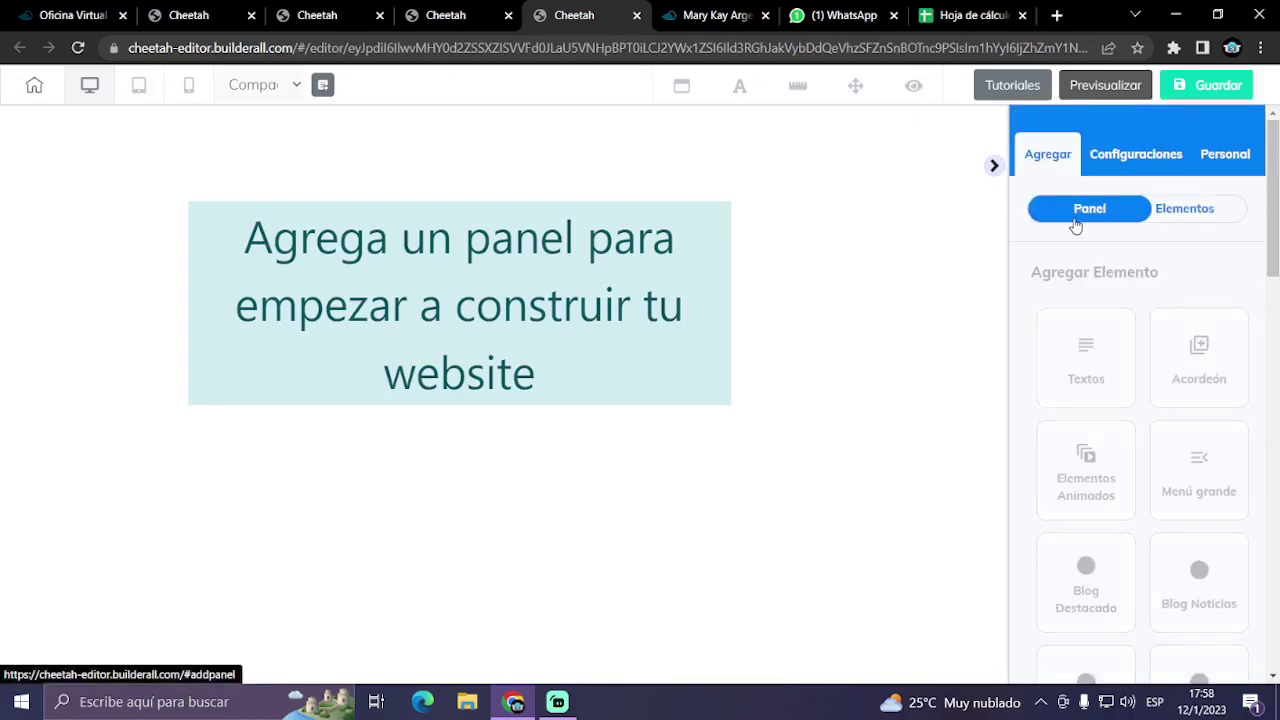
{"action": "left_click", "coordinate": [1070, 328]}
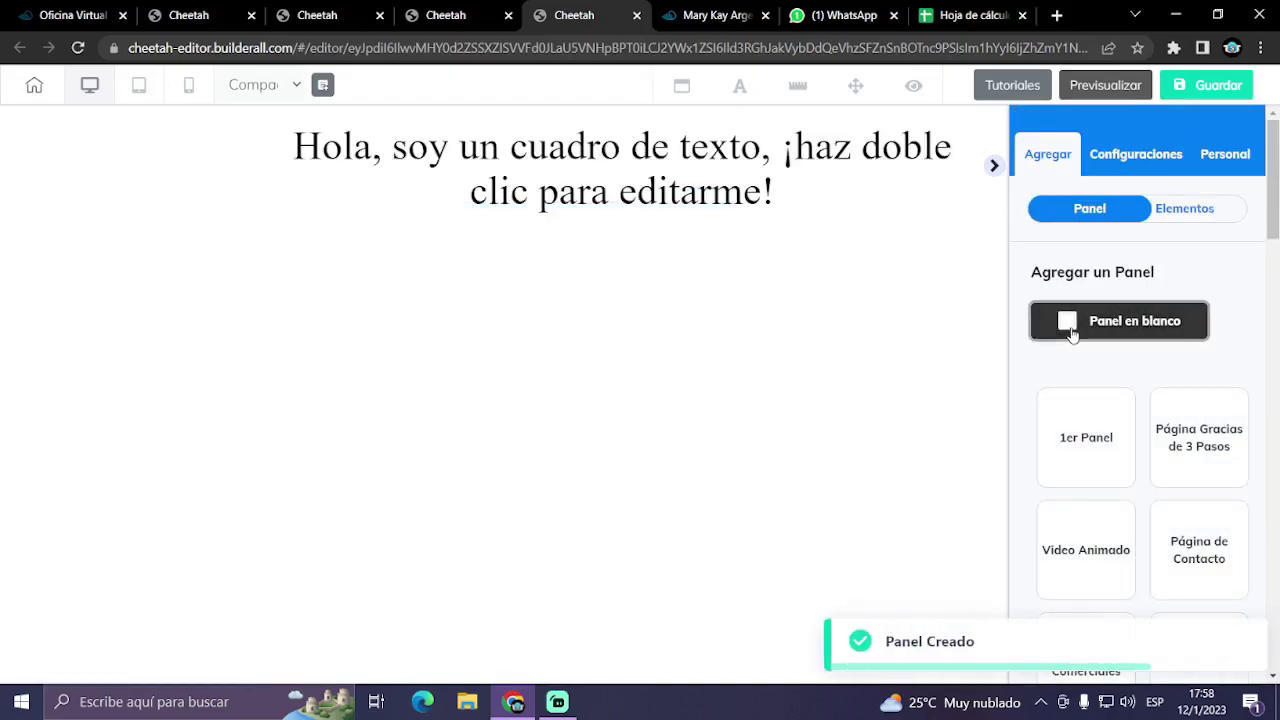
- Delete the default placeholder text box from the new panel
{"action": "left_click", "coordinate": [782, 195]}
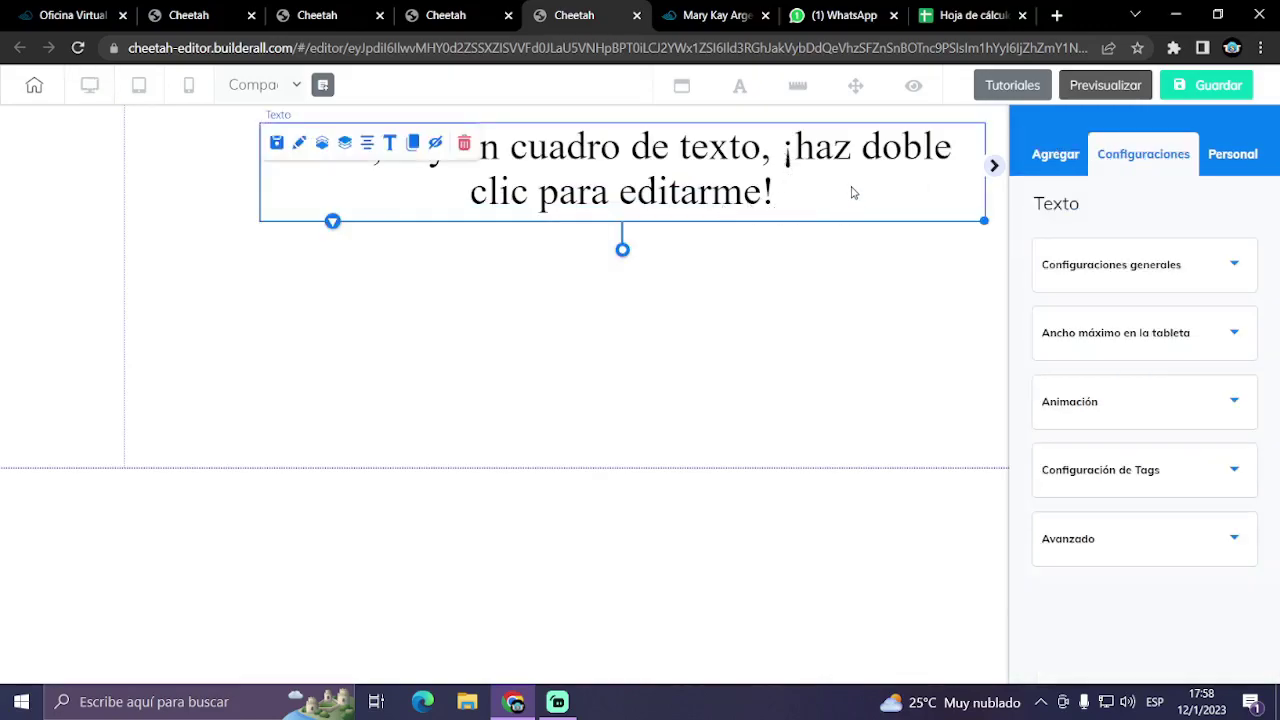
{"action": "key", "text": "Delete"}
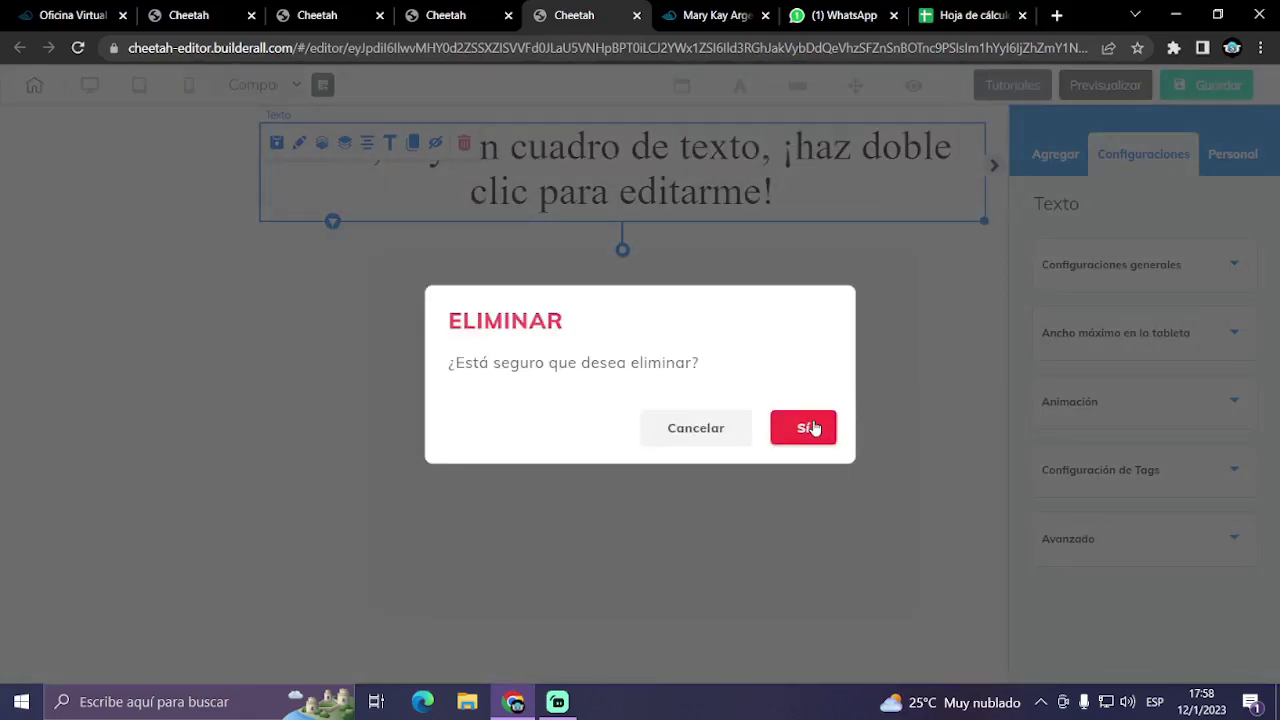
{"action": "left_click", "coordinate": [809, 427]}
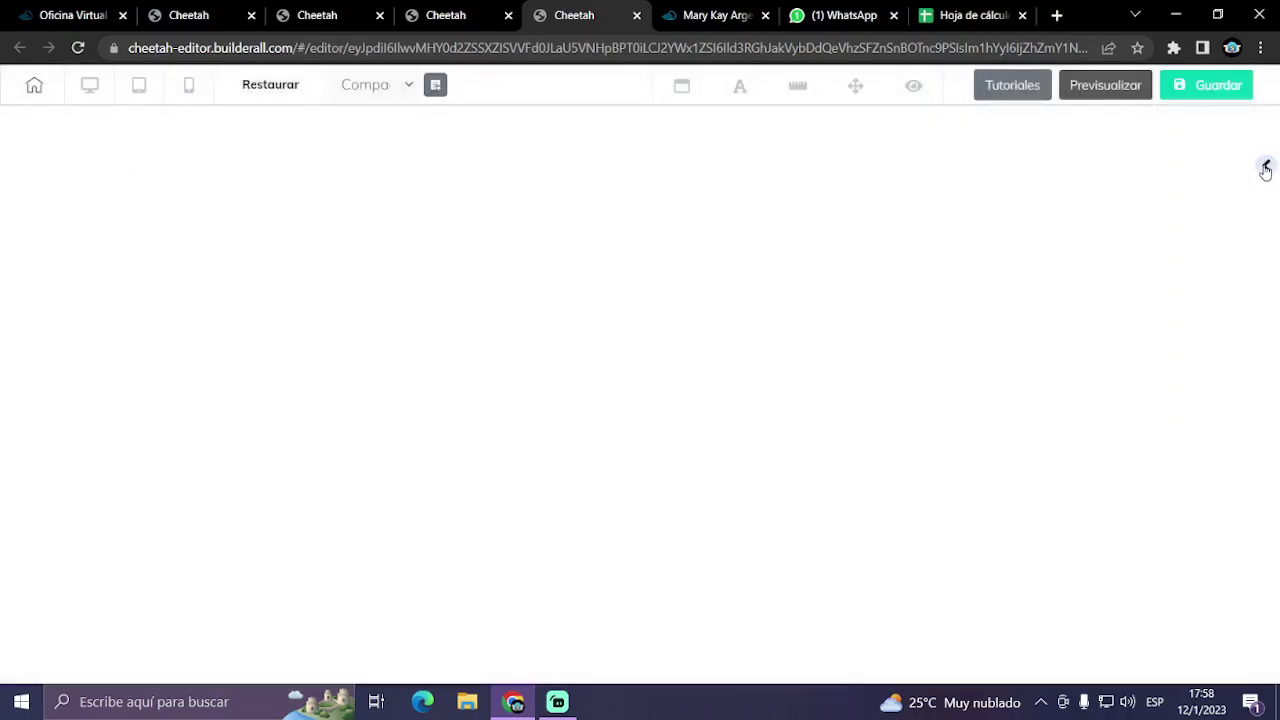
- Add a Título H1 text element near the upper left of the blank panel and select it
{"action": "left_click", "coordinate": [1063, 377]}
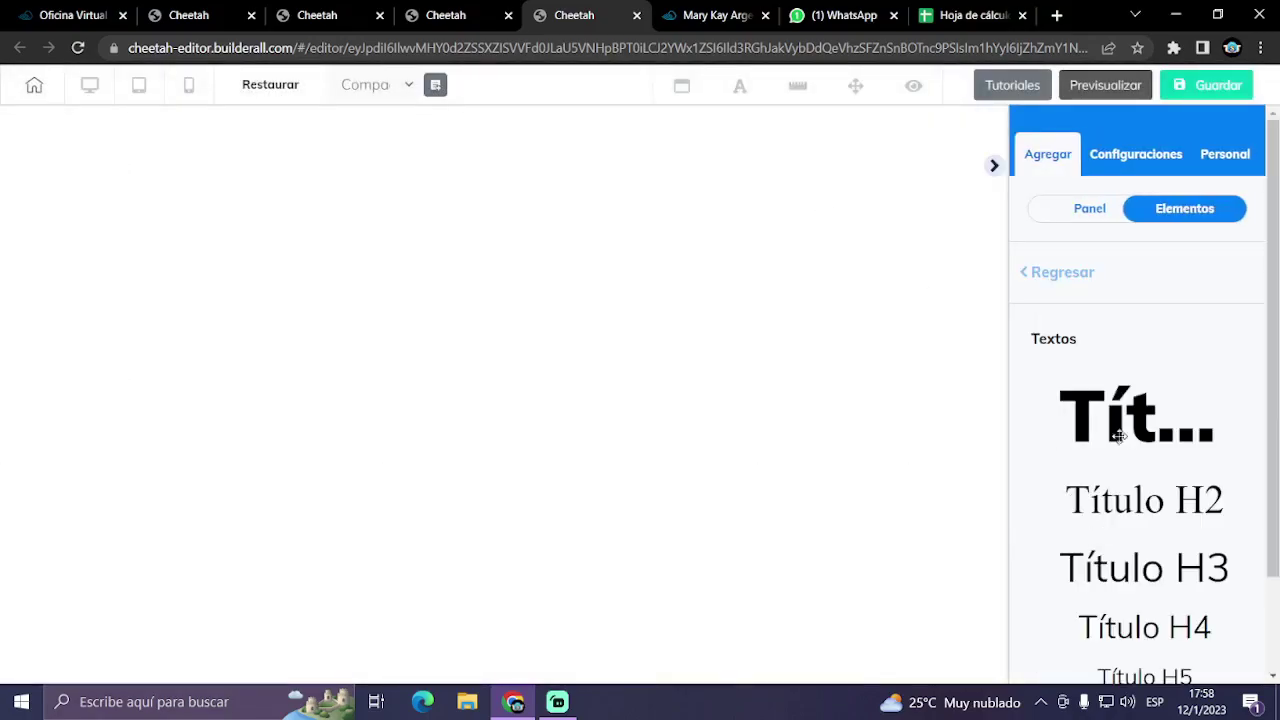
{"action": "left_click_drag", "start_coordinate": [1114, 423], "coordinate": [320, 231]}
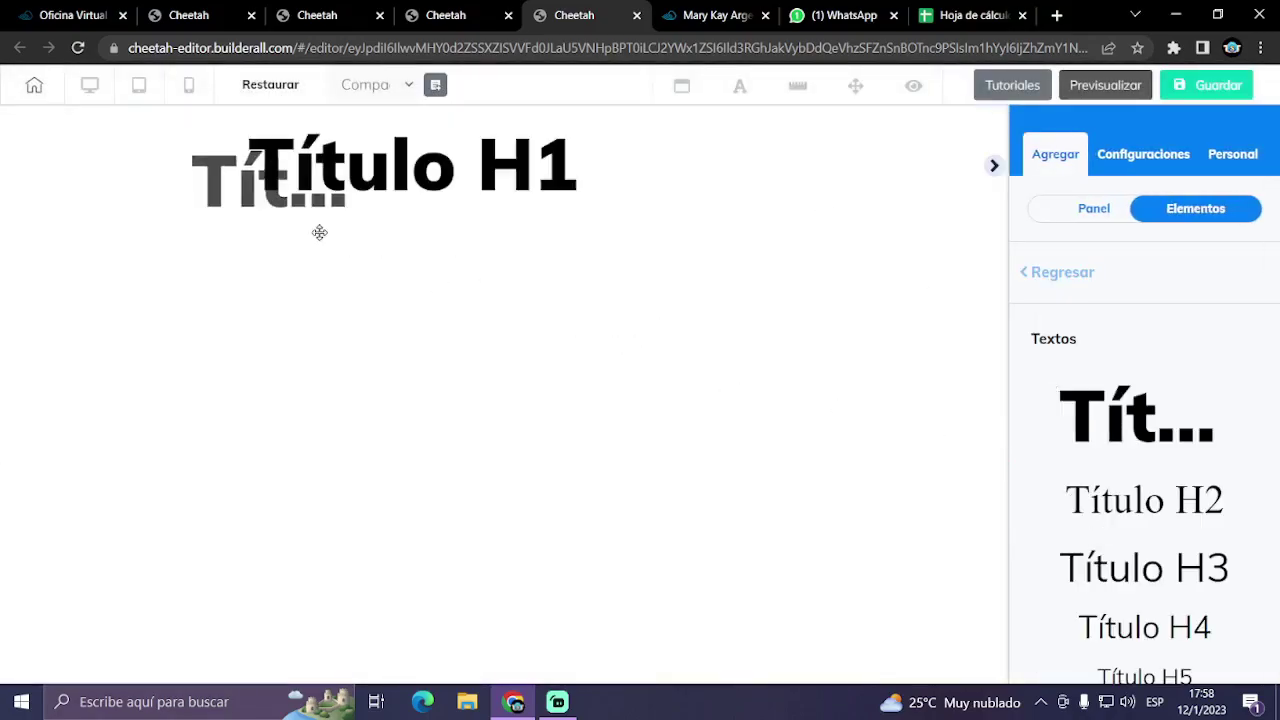
{"action": "left_click", "coordinate": [476, 202]}
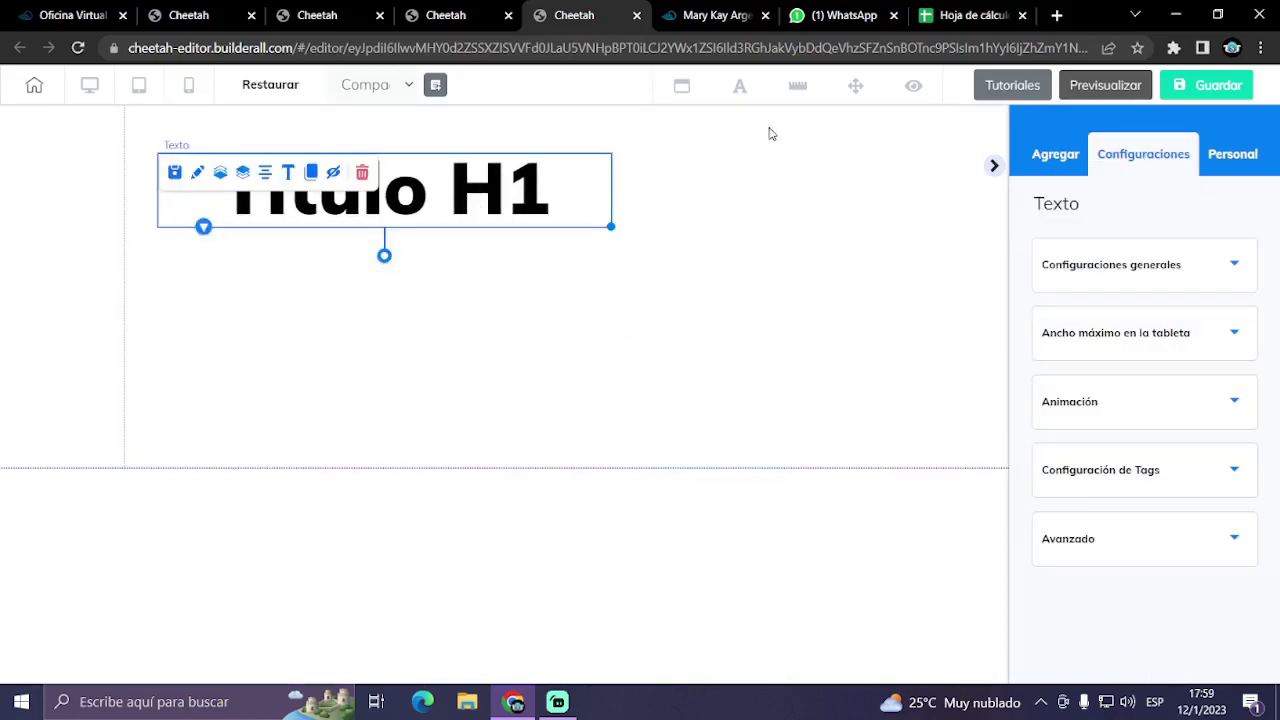
- Open the site's font settings at the Título H1 font type and size options
{"action": "left_click", "coordinate": [739, 88]}
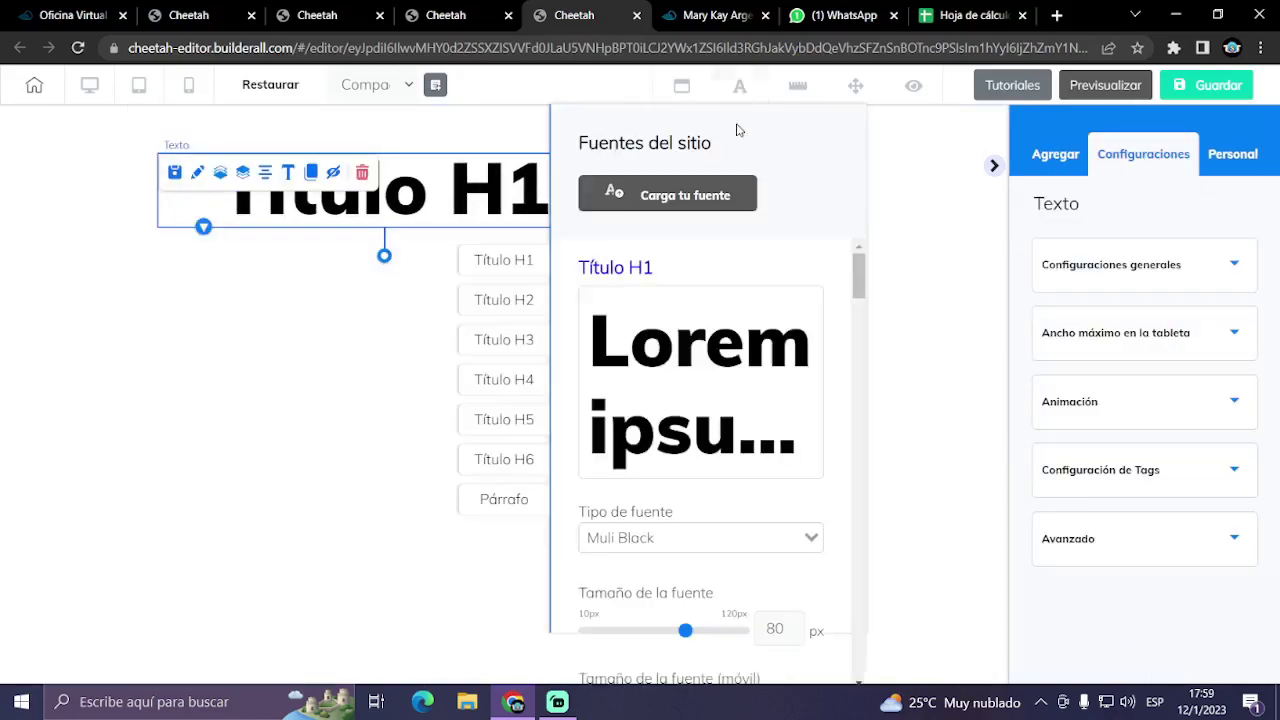
{"action": "scroll", "coordinate": [744, 420], "scroll_direction": "down", "scroll_amount": 2}
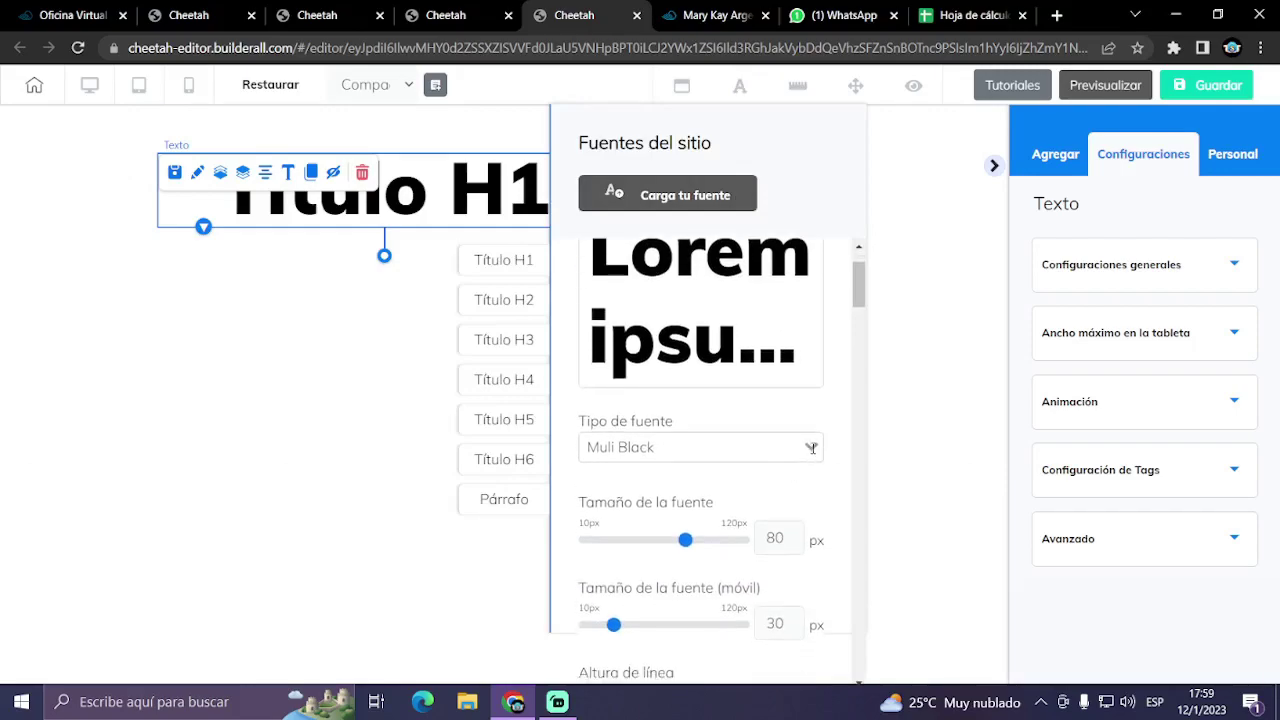
- Change the site's H1 title font to Book Antiqua and close the site font settings
{"action": "left_click", "coordinate": [811, 448]}
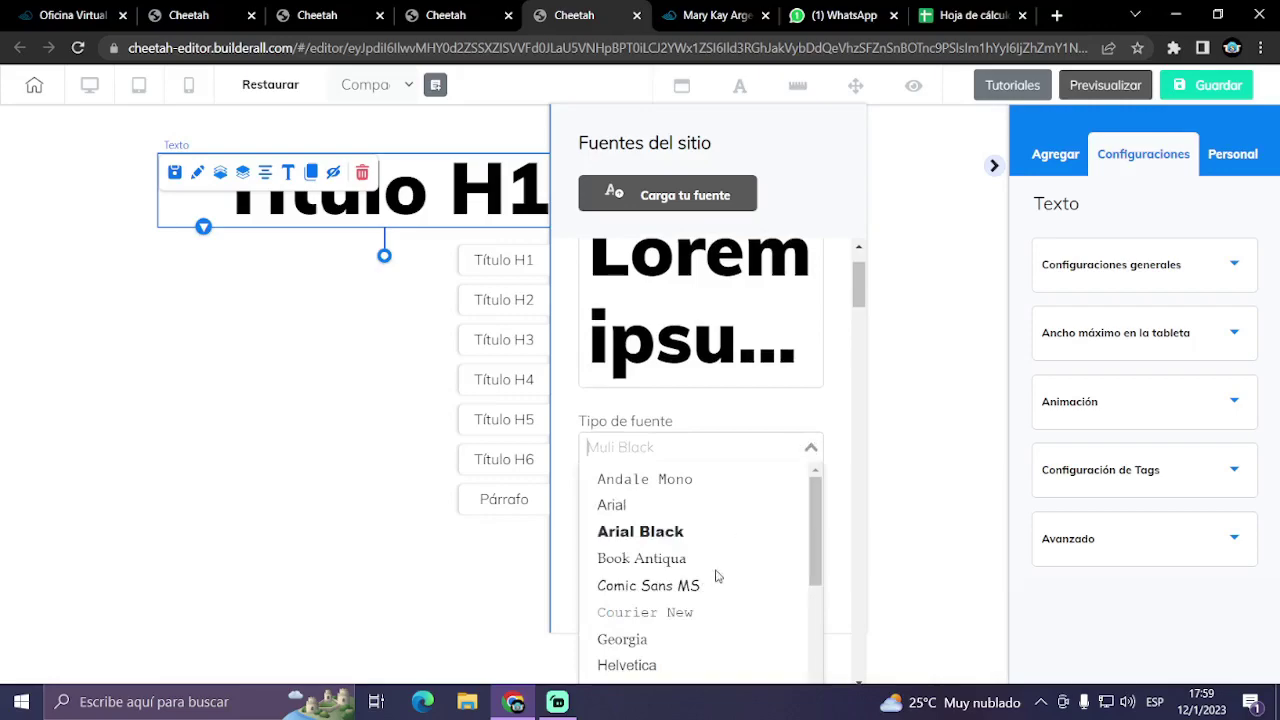
{"action": "left_click", "coordinate": [680, 562]}
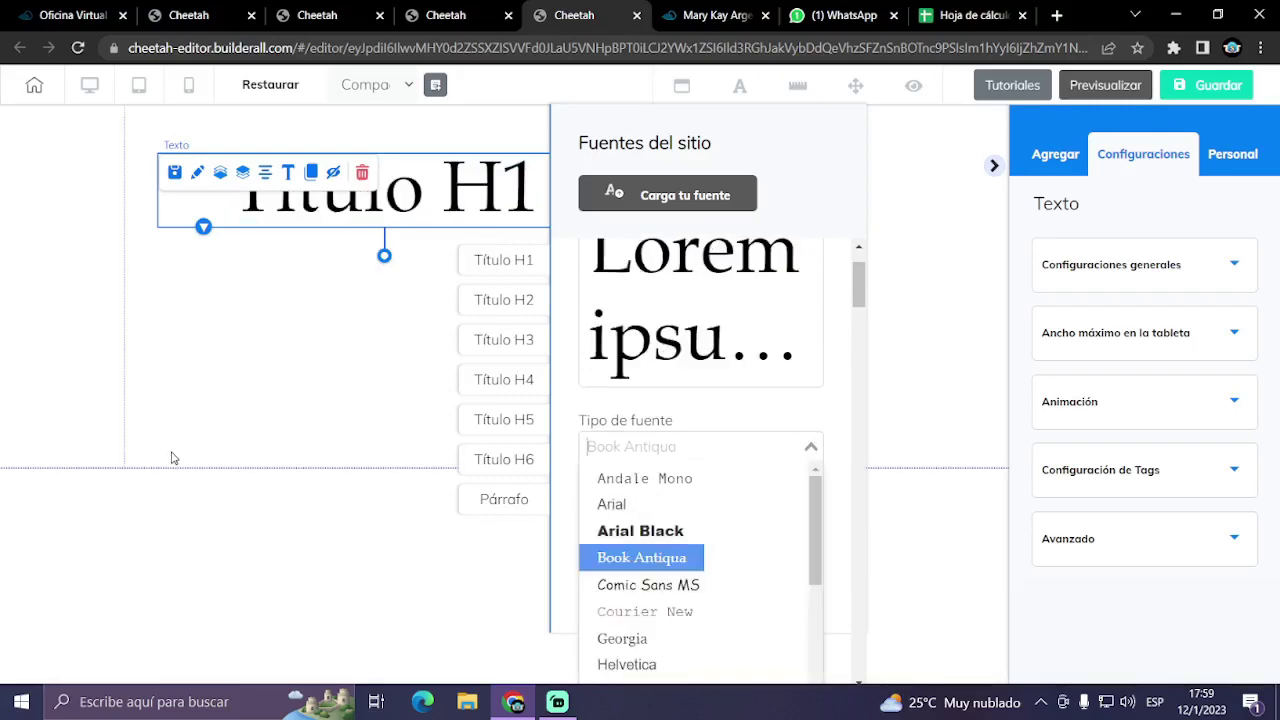
{"action": "left_click", "coordinate": [948, 364]}
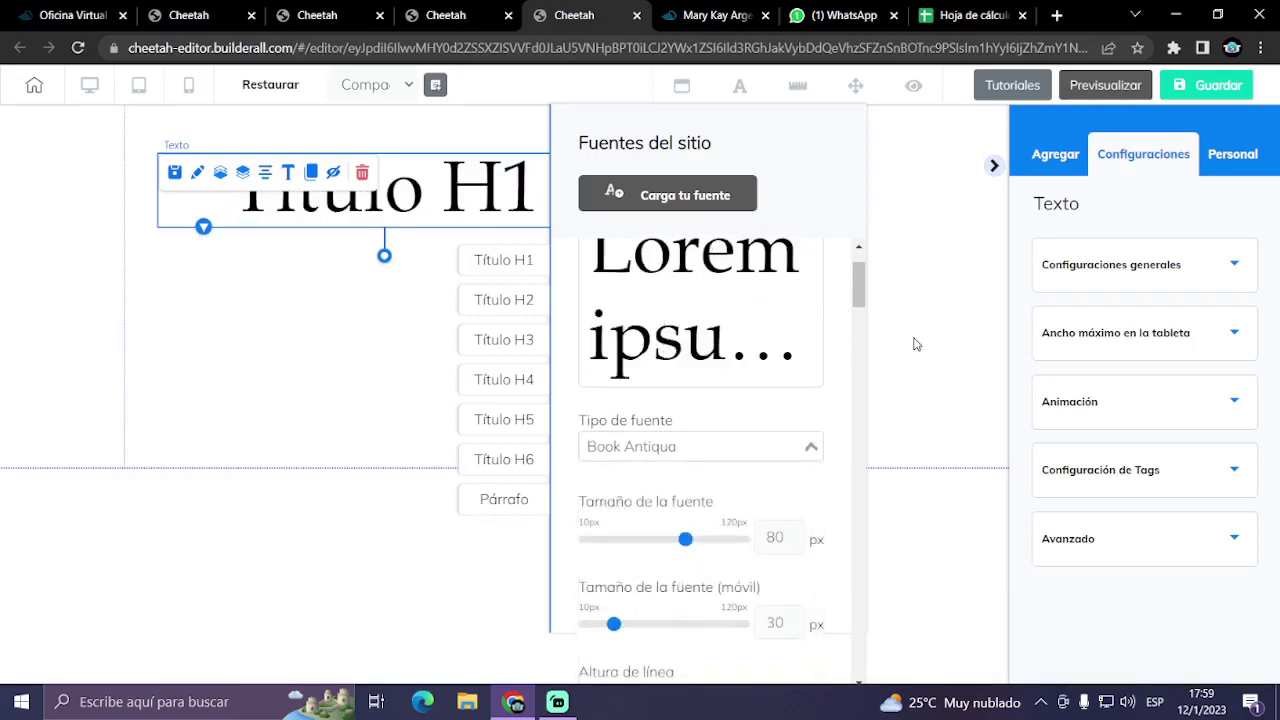
{"action": "left_click", "coordinate": [287, 255]}
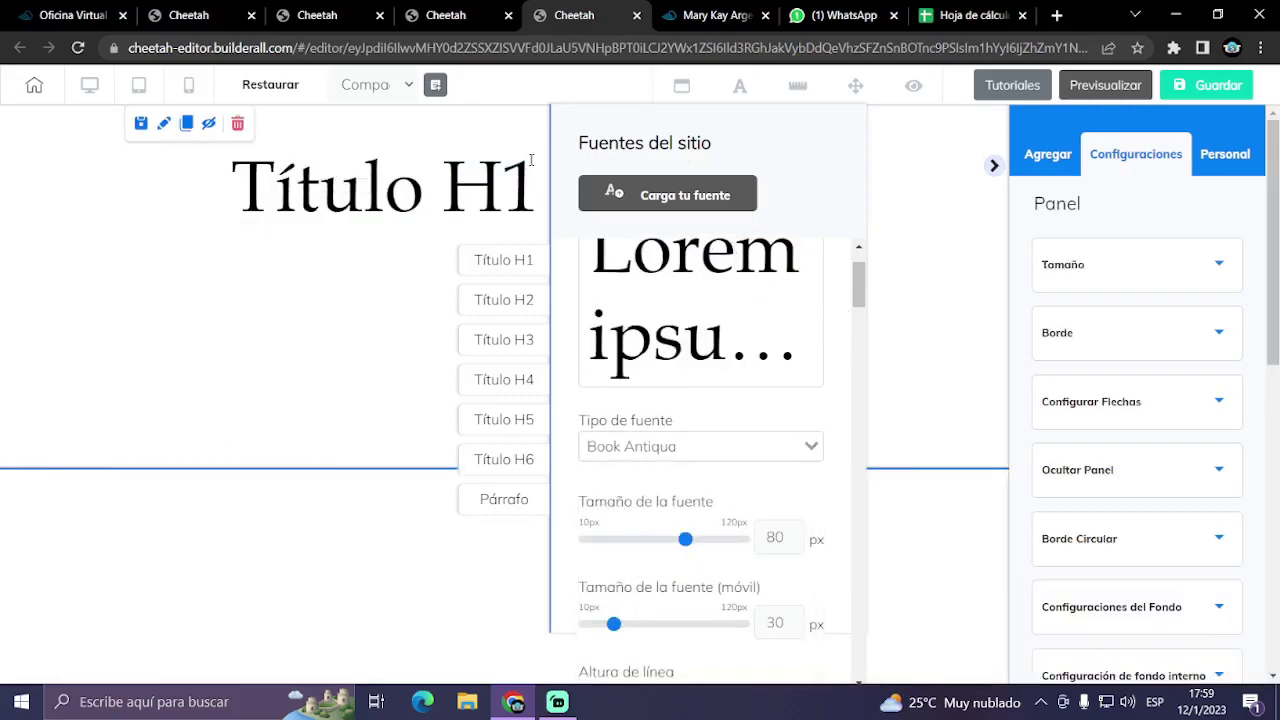
{"action": "left_click", "coordinate": [363, 190]}
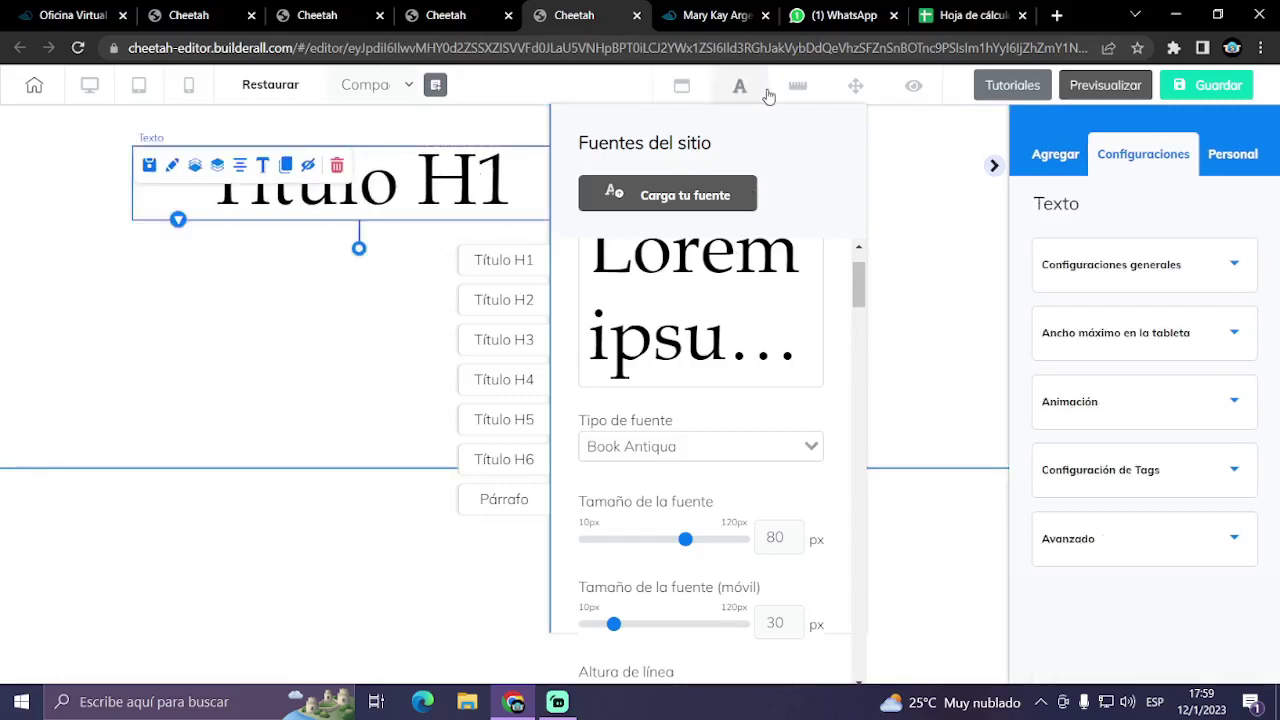
{"action": "left_click", "coordinate": [741, 88]}
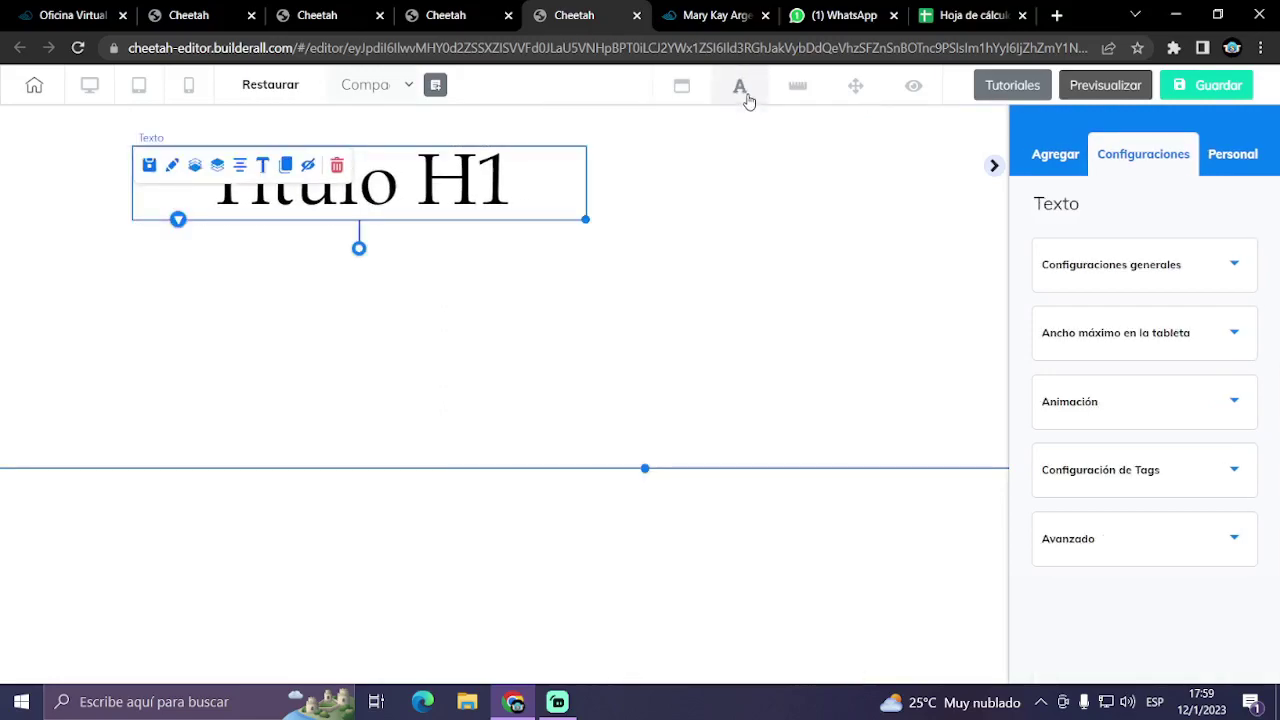
- Check the published shop page's cosmetics section and replace the H1 placeholder text with "Cosmeticos y Aplicadores Mary Kay"
{"action": "left_click", "coordinate": [678, 15]}
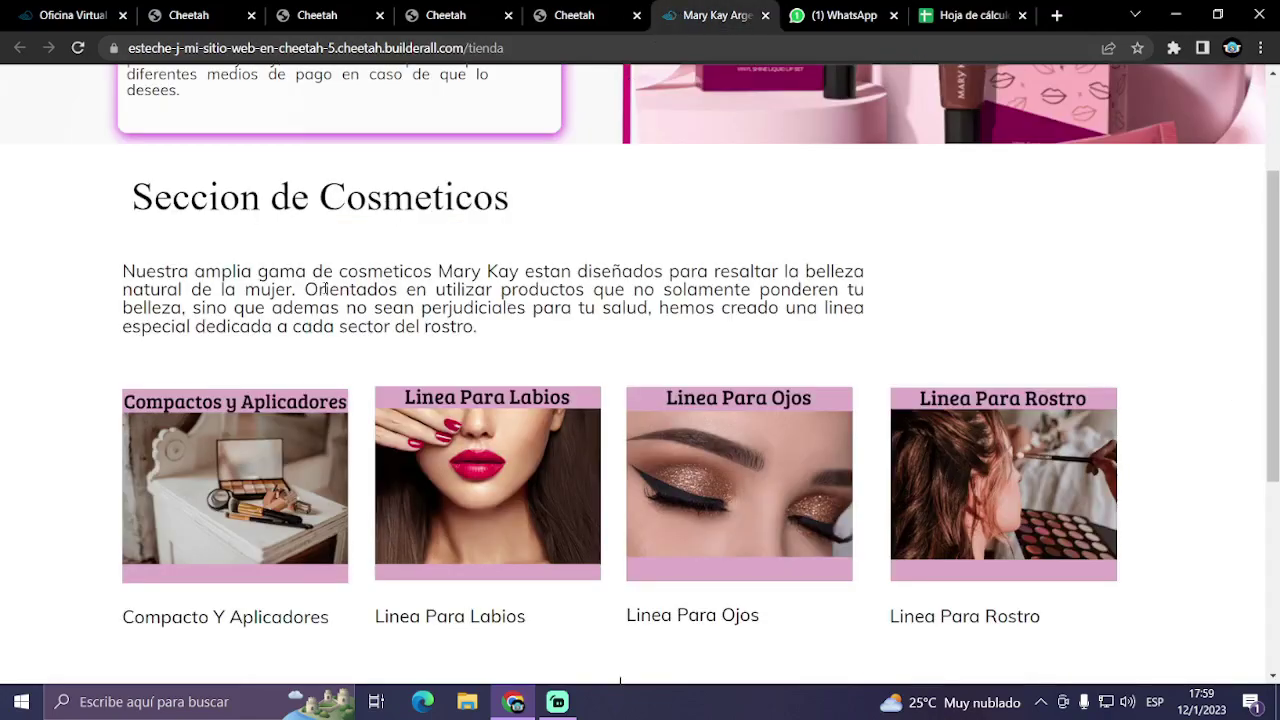
{"action": "left_click", "coordinate": [598, 15]}
{"action": "double_click", "coordinate": [503, 193]}
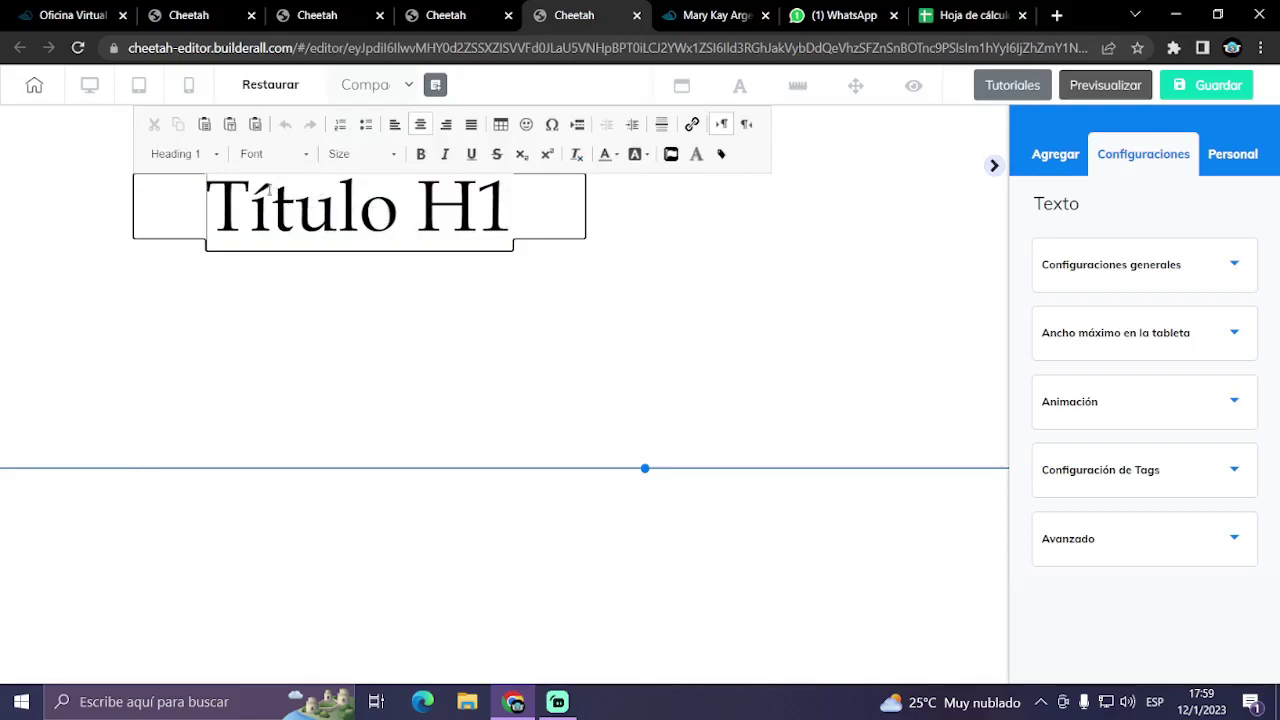
{"action": "left_click_drag", "start_coordinate": [269, 190], "coordinate": [516, 205]}
{"action": "type", "text": "Cosmeticos y Aplicadores Mary Kay"}
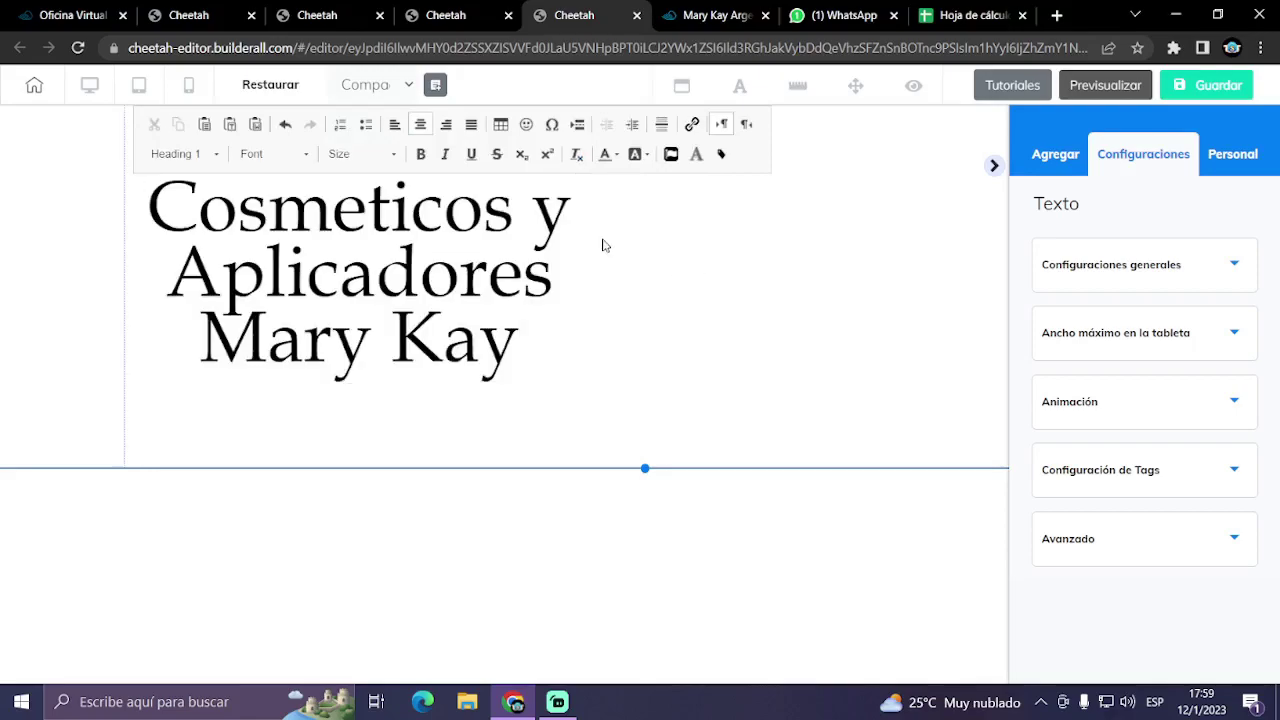
{"action": "left_click", "coordinate": [604, 245]}
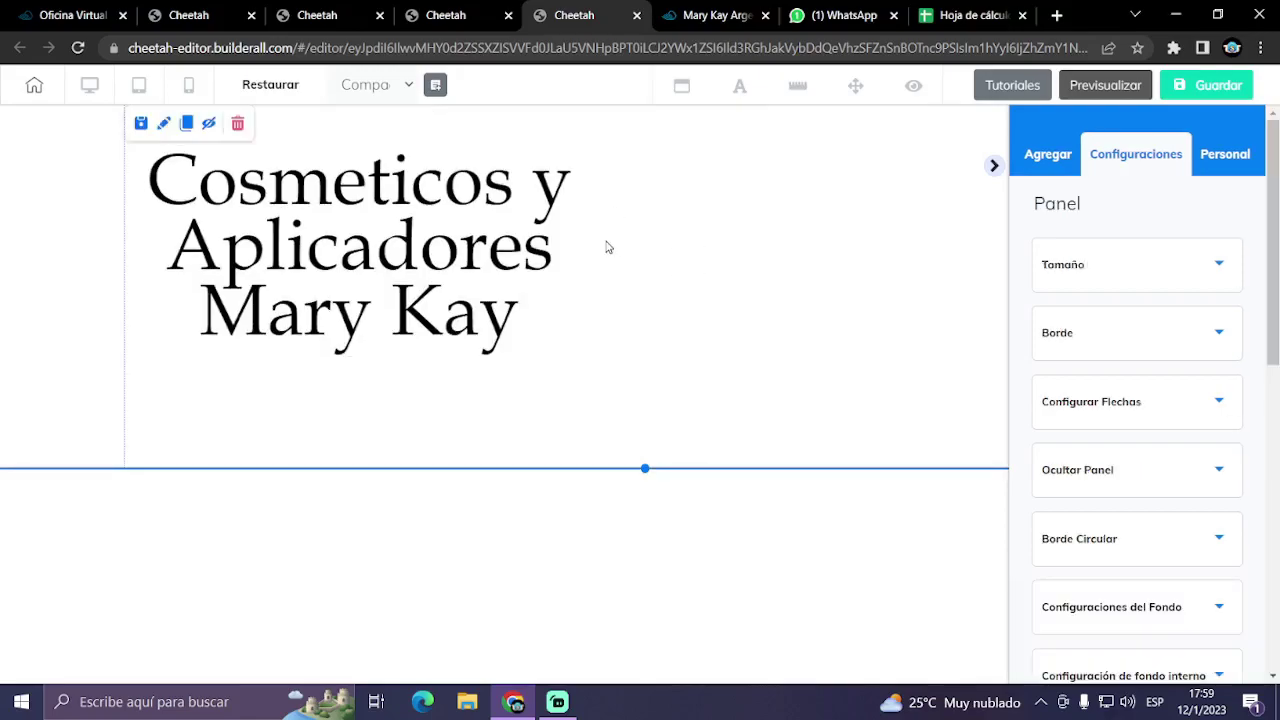
- Widen the title's text box to nearly the full width of the page's content area
{"action": "left_click", "coordinate": [995, 167]}
{"action": "left_click", "coordinate": [548, 279]}
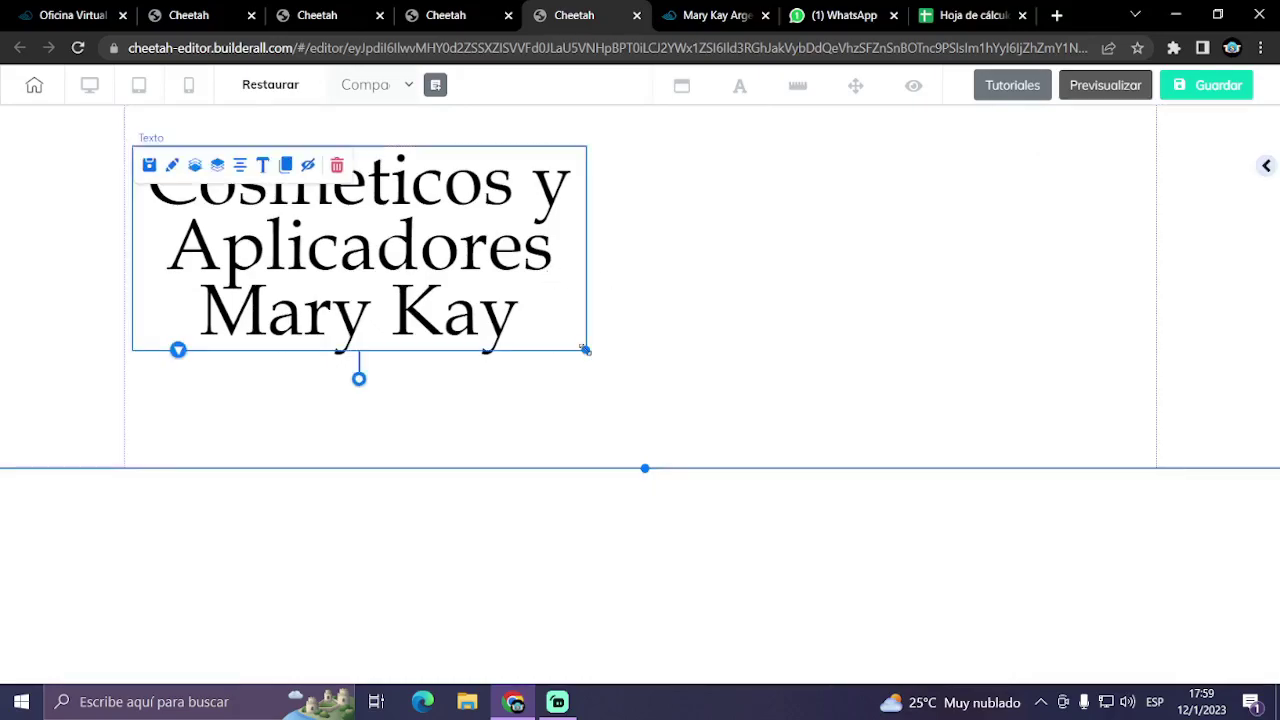
{"action": "left_click_drag", "start_coordinate": [585, 349], "coordinate": [1148, 266]}
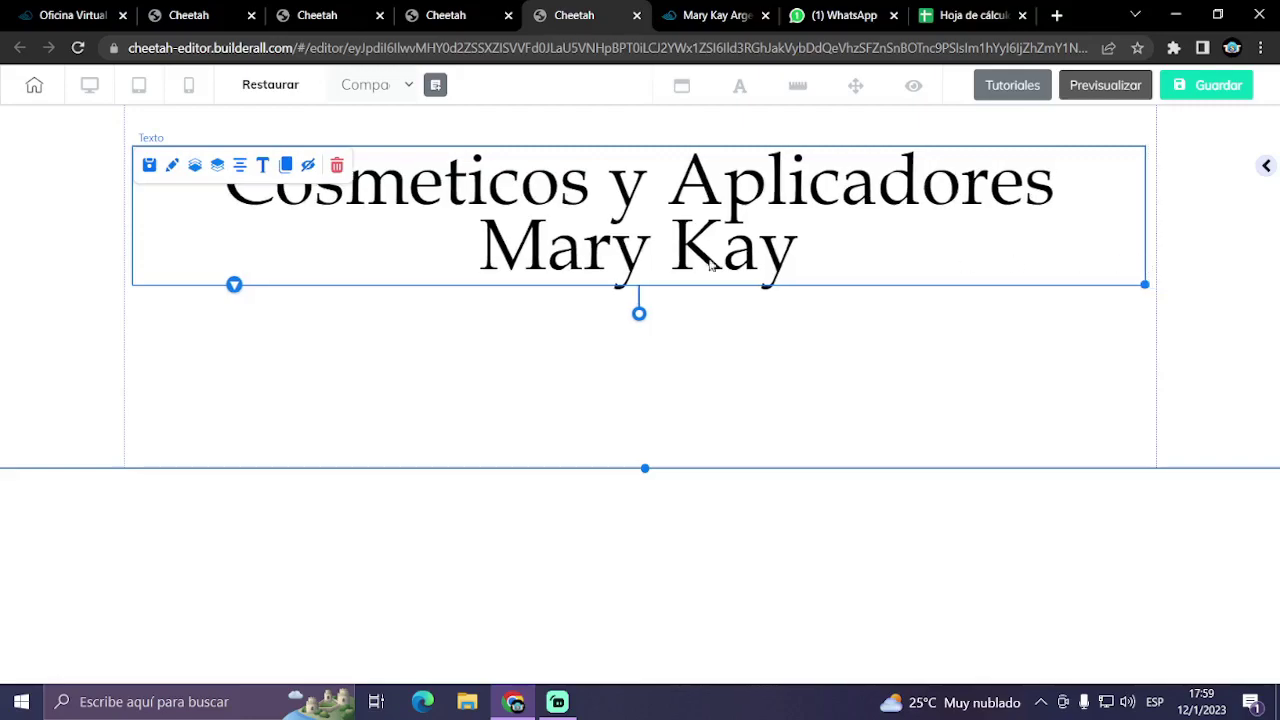
- Set the font size of the whole "Cosmeticos y Aplicadores Mary Kay" title to 50
{"action": "double_click", "coordinate": [762, 215]}
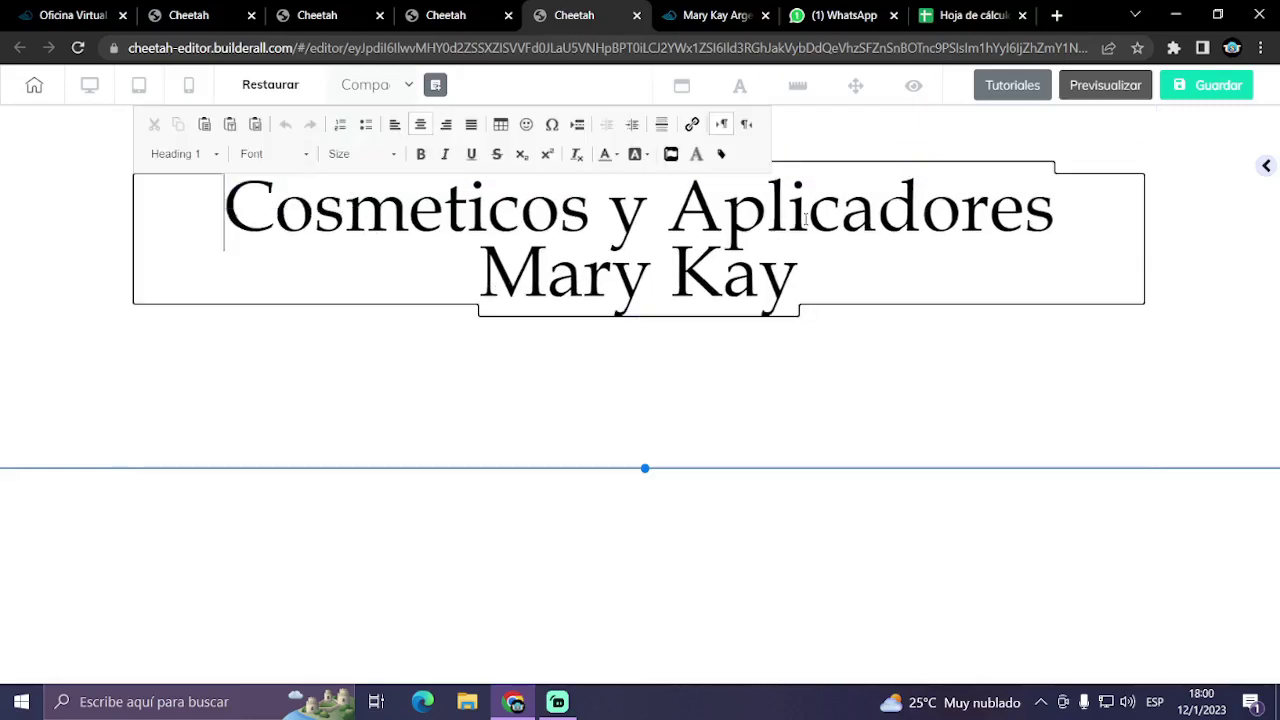
{"action": "left_click_drag", "start_coordinate": [829, 277], "coordinate": [144, 189]}
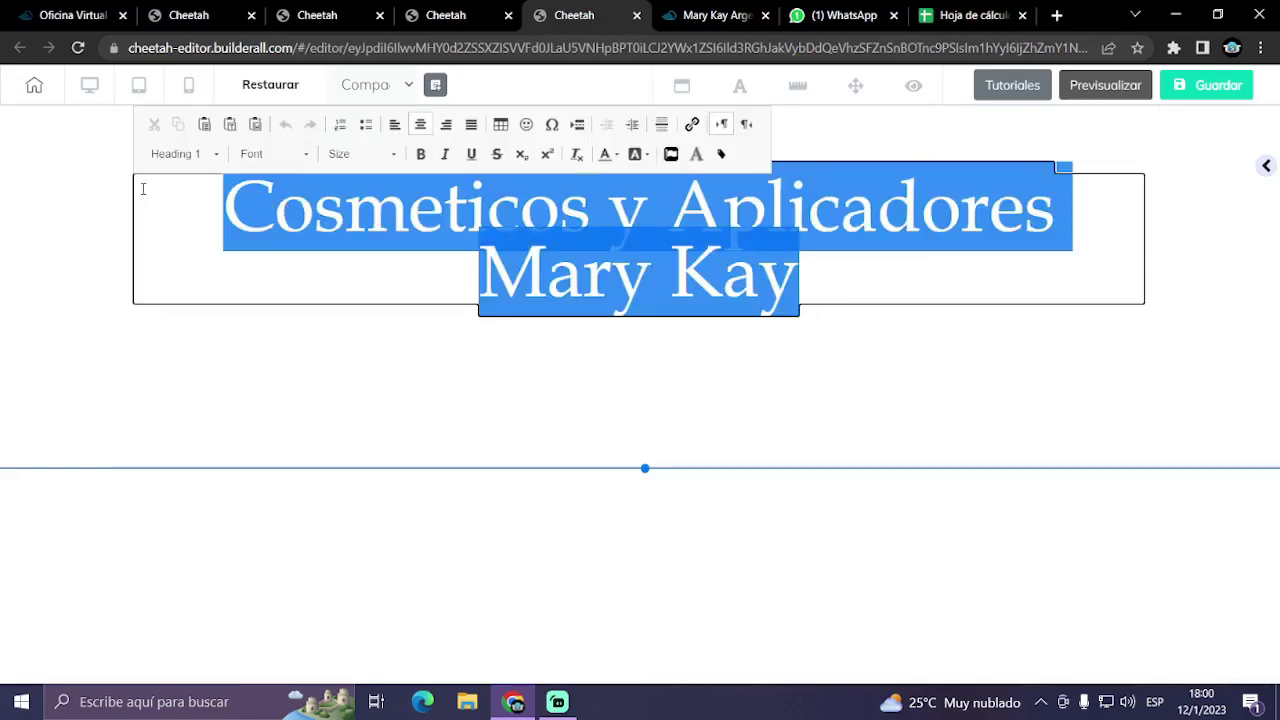
{"action": "left_click", "coordinate": [382, 157]}
{"action": "scroll", "coordinate": [363, 289], "scroll_direction": "down", "scroll_amount": 5}
{"action": "scroll", "coordinate": [364, 292], "scroll_direction": "down", "scroll_amount": 5}
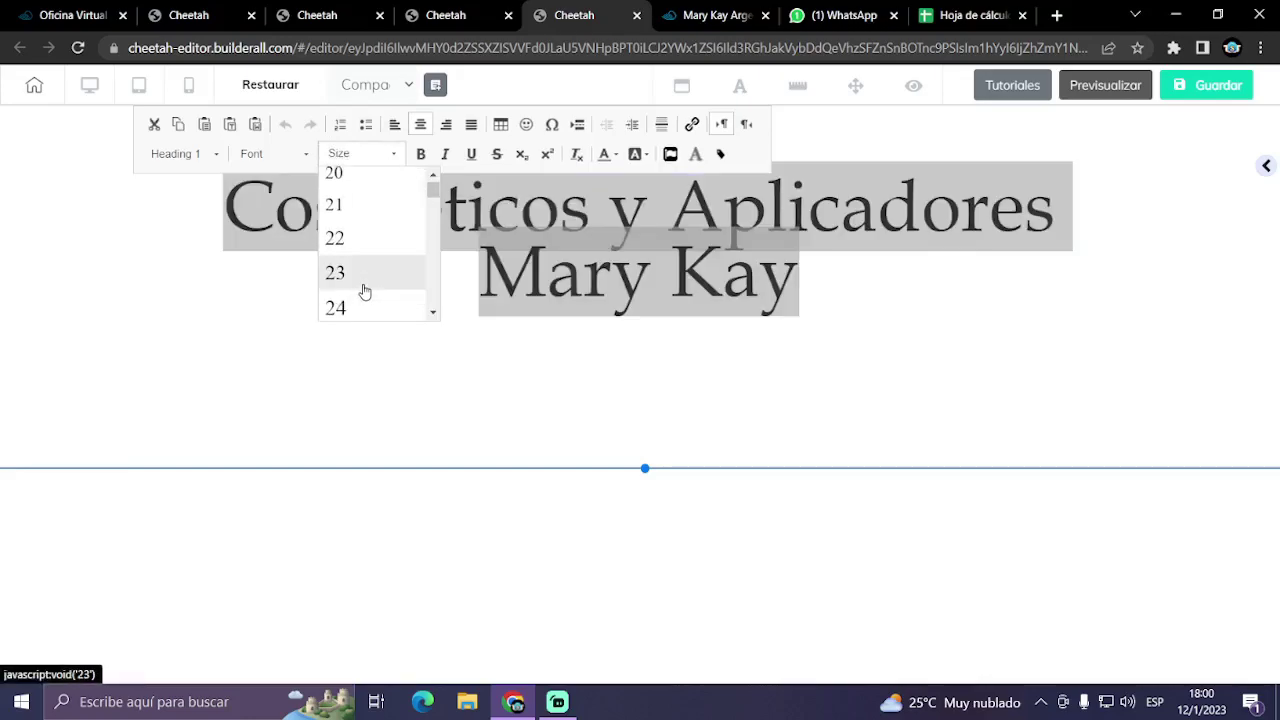
{"action": "left_click", "coordinate": [364, 289]}
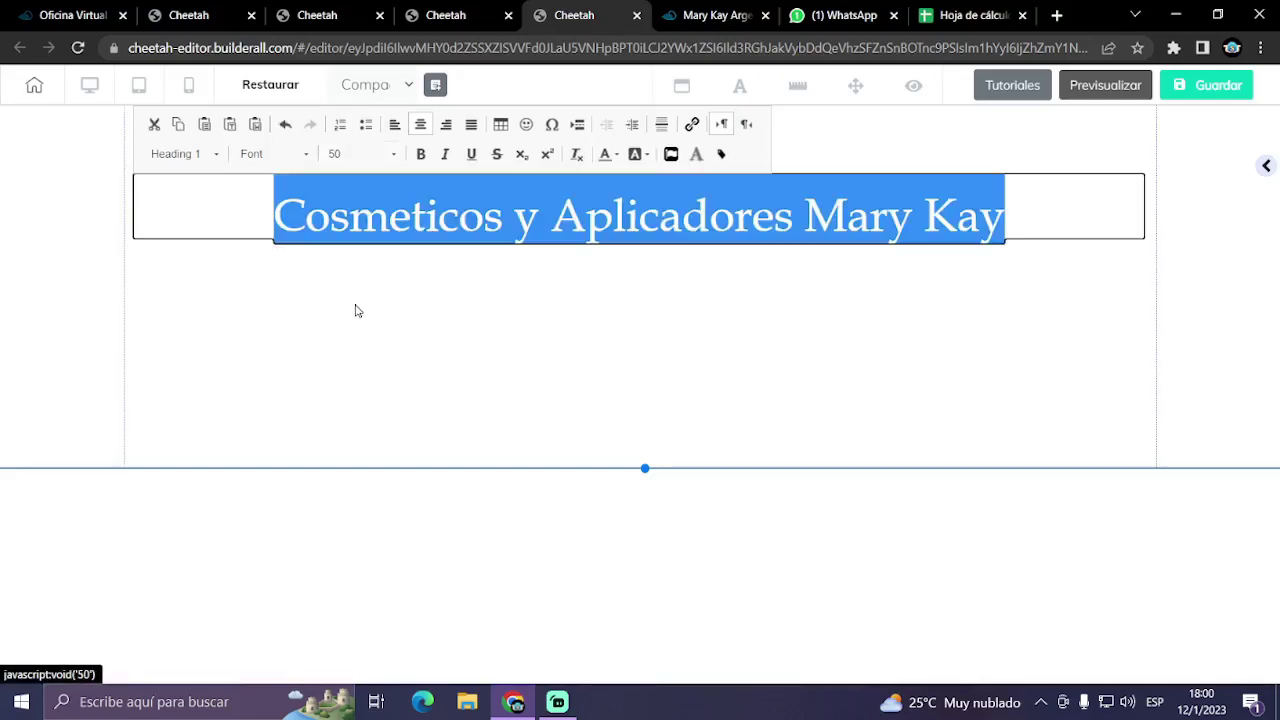
{"action": "left_click", "coordinate": [554, 277]}
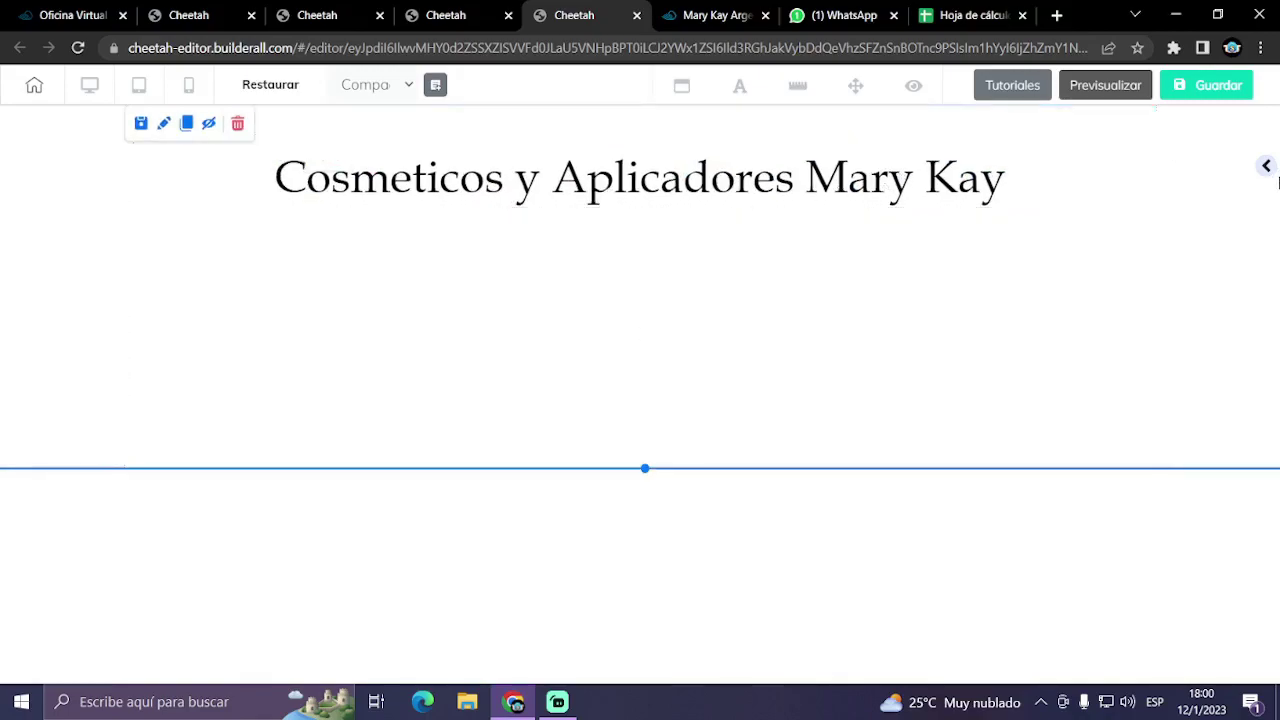
- Add a paragraph text element below the title, near the left edge of the content area
{"action": "left_click", "coordinate": [1266, 166]}
{"action": "left_click", "coordinate": [386, 334]}
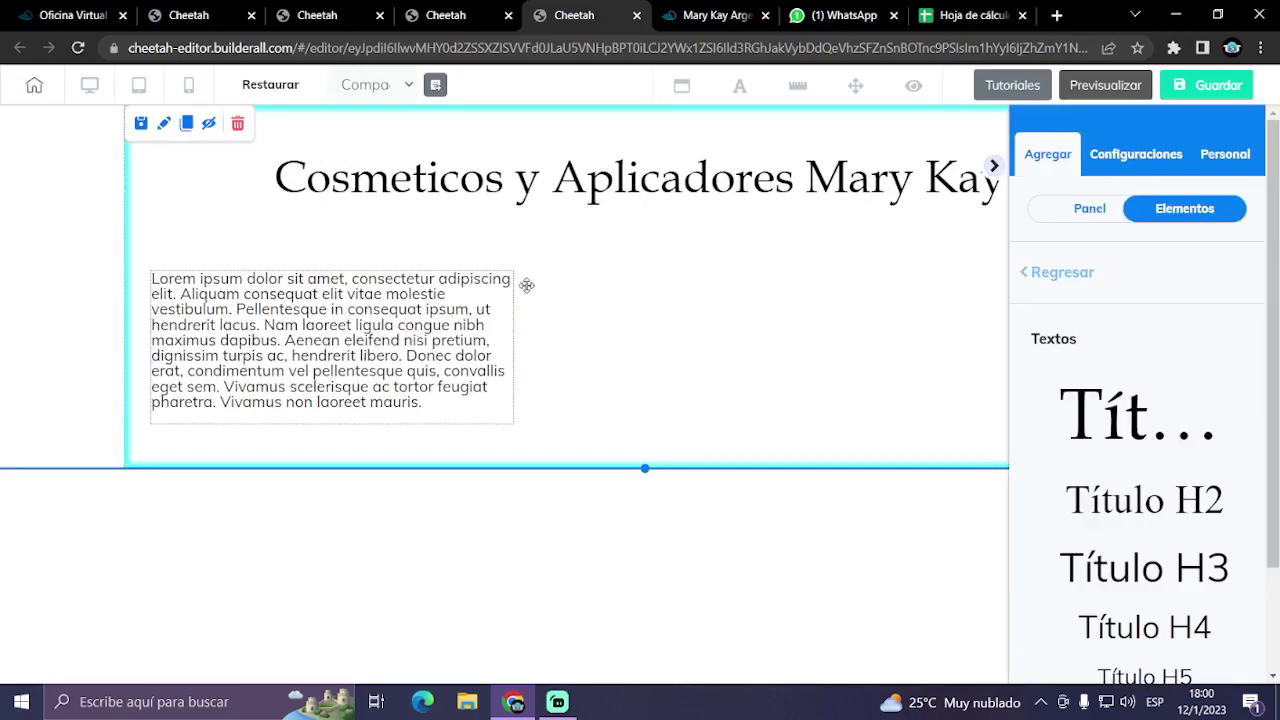
{"action": "left_click", "coordinate": [993, 166]}
- Narrow the title's box to fit its single line and move the paragraph up directly beneath the title, aligned with its left edge
{"action": "left_click", "coordinate": [1005, 200]}
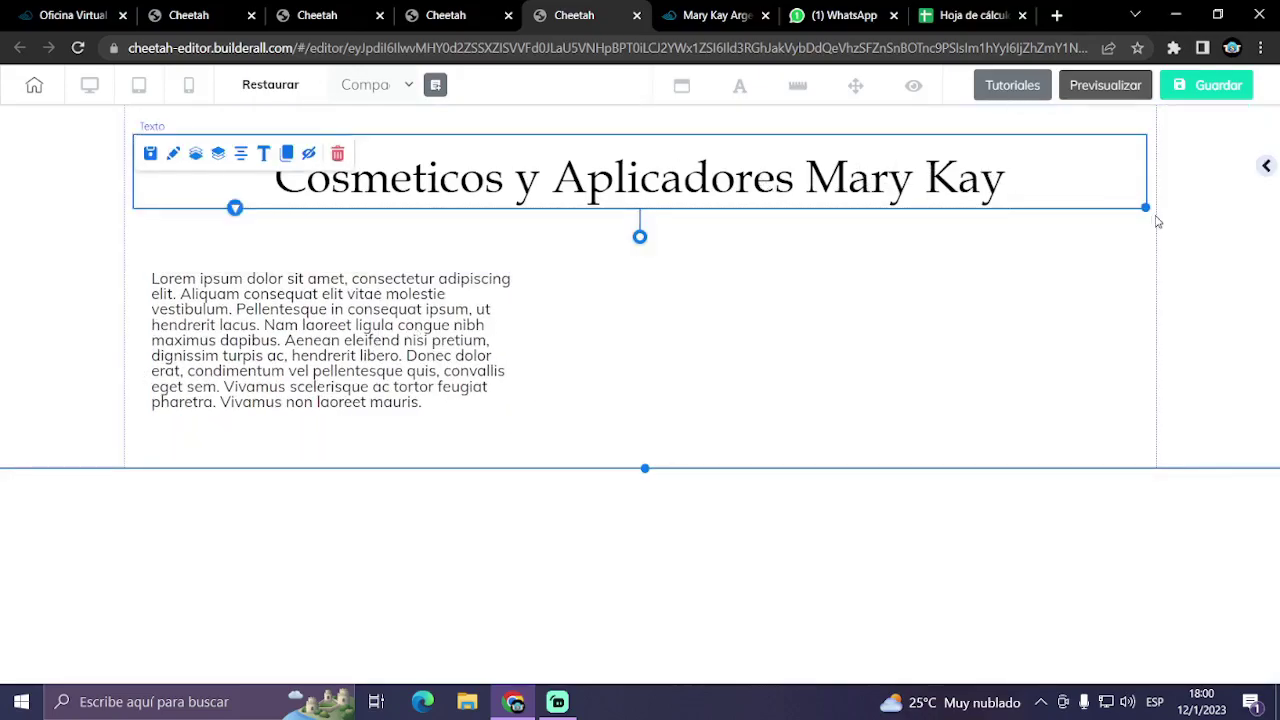
{"action": "left_click_drag", "start_coordinate": [1146, 208], "coordinate": [906, 220]}
{"action": "left_click", "coordinate": [904, 222]}
{"action": "left_click_drag", "start_coordinate": [290, 318], "coordinate": [322, 297]}
{"action": "left_click", "coordinate": [568, 360]}
- Replace the paragraph's placeholder text with "Aqui podras ver nuestra amplia gama de"
{"action": "left_click", "coordinate": [478, 360]}
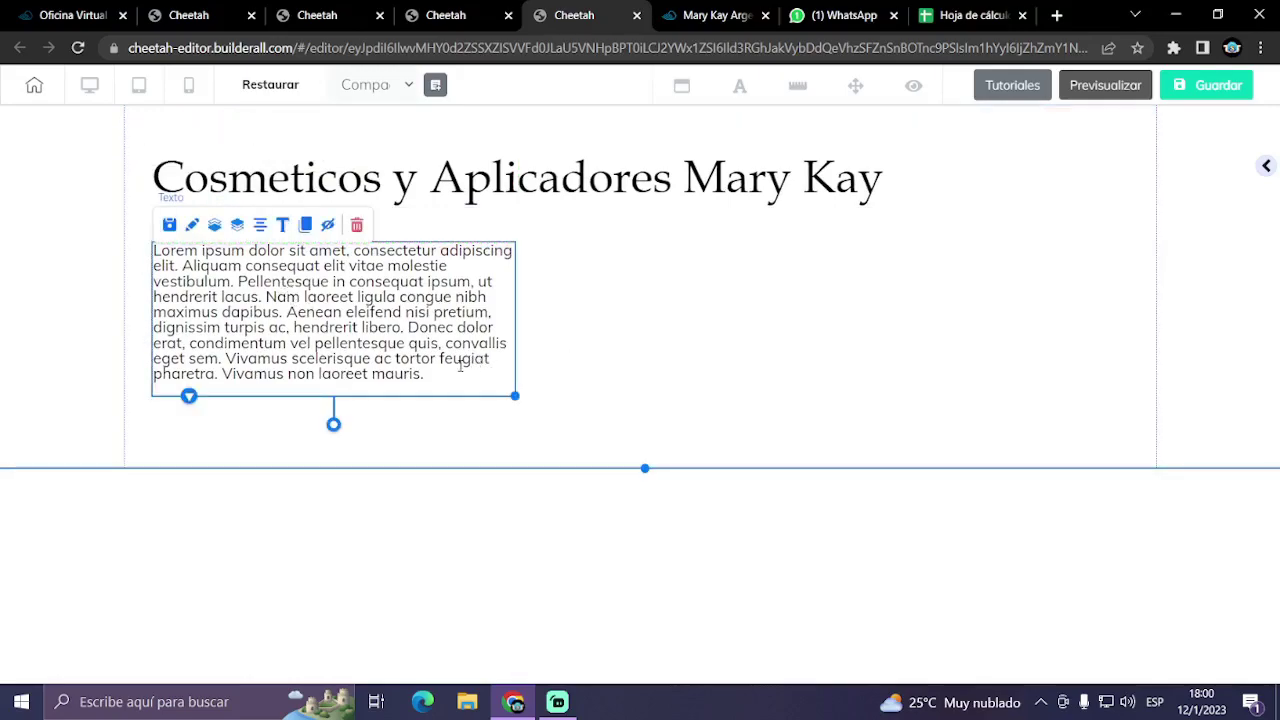
{"action": "double_click", "coordinate": [478, 360]}
{"action": "left_click_drag", "start_coordinate": [446, 379], "coordinate": [156, 249]}
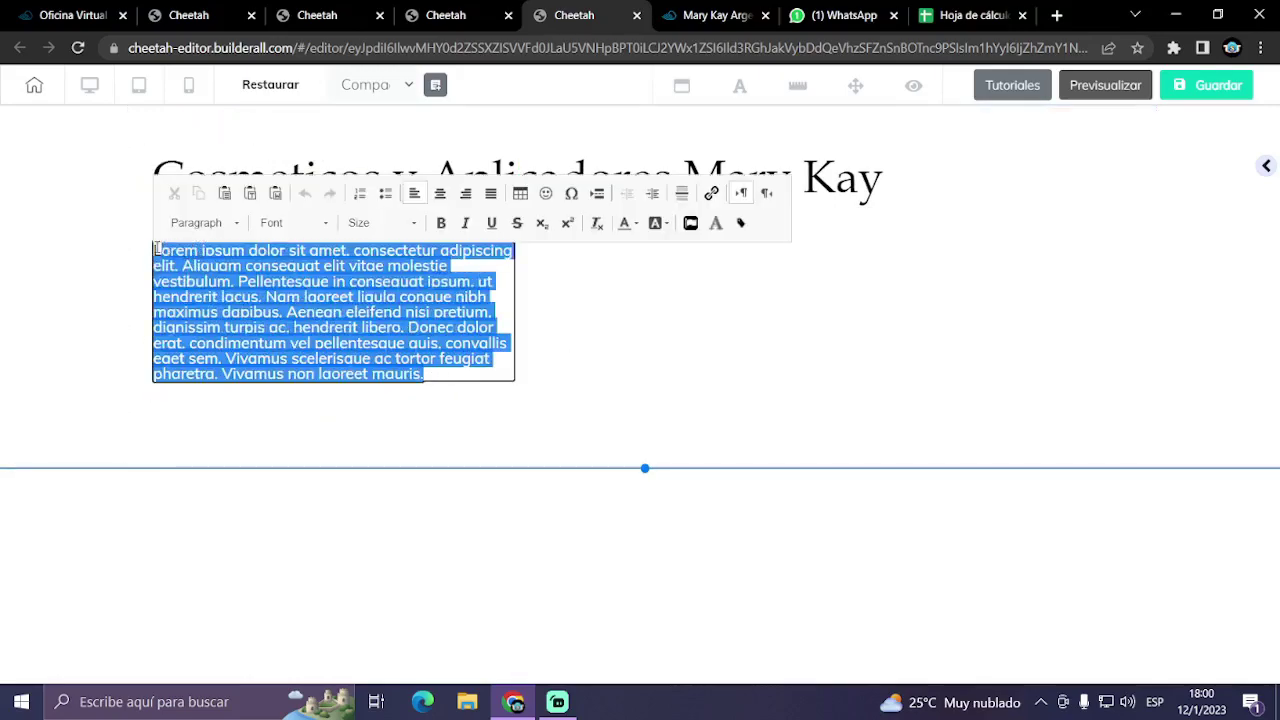
{"action": "type", "text": "Aqui podras ver"}
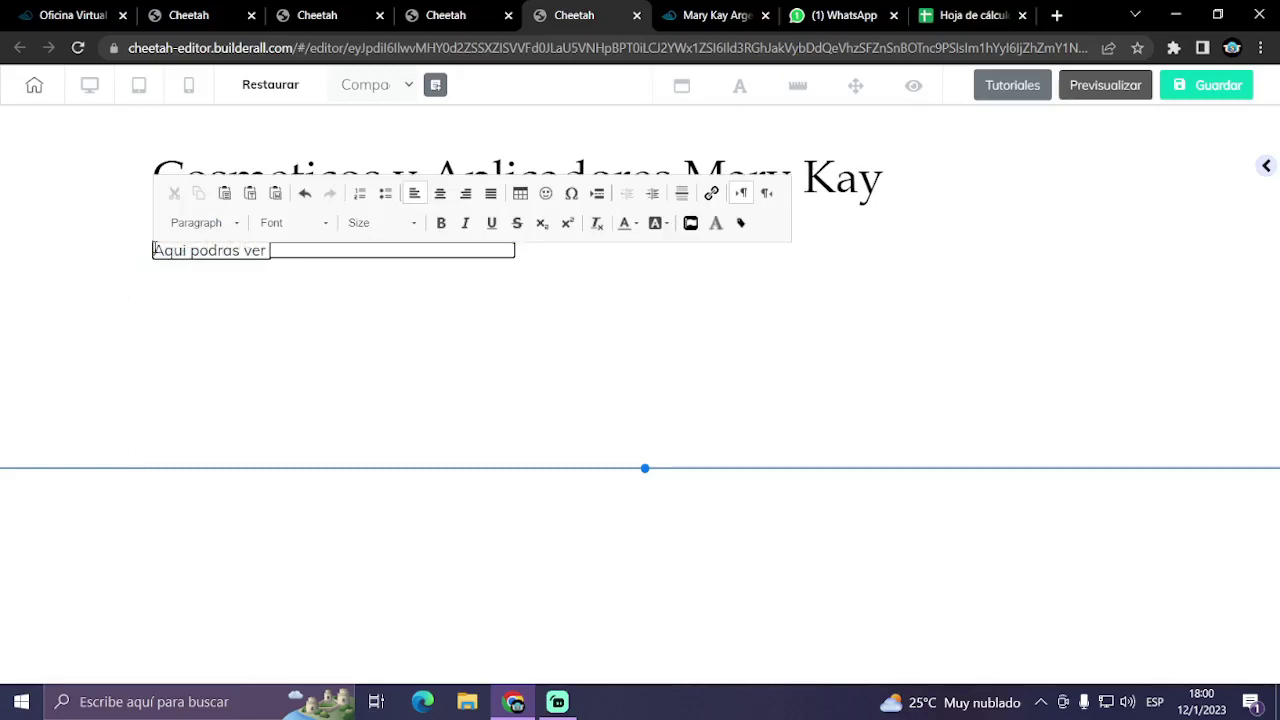
{"action": "type", "text": " nuestra a"}
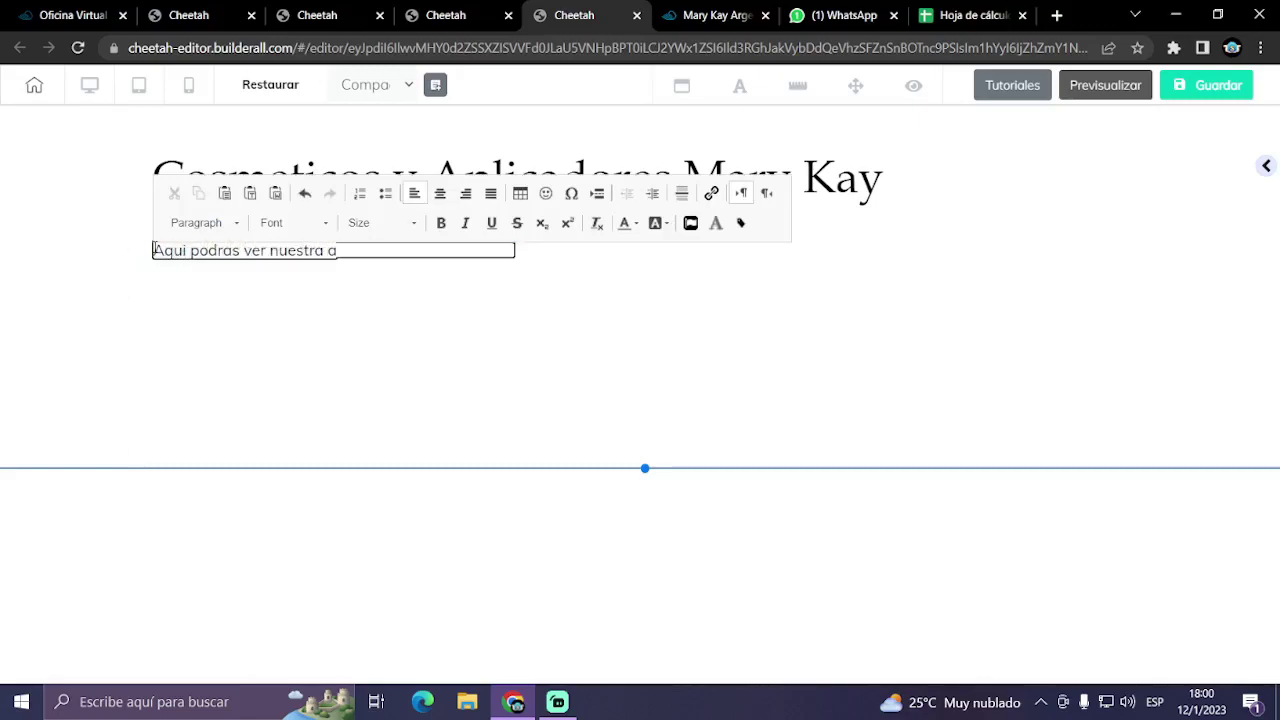
{"action": "type", "text": "mplia gama de"}
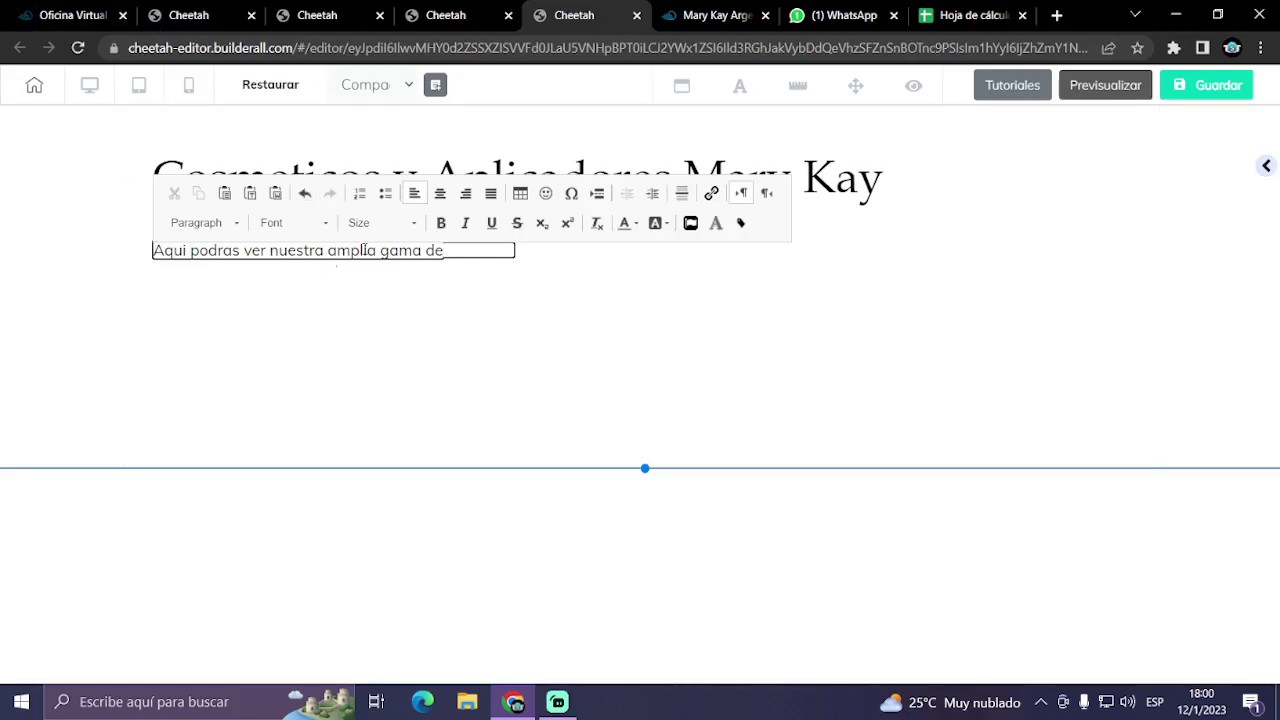
- Check the category name on the published shop page and change the title's first word to "Compactos"
{"action": "left_click", "coordinate": [702, 10]}
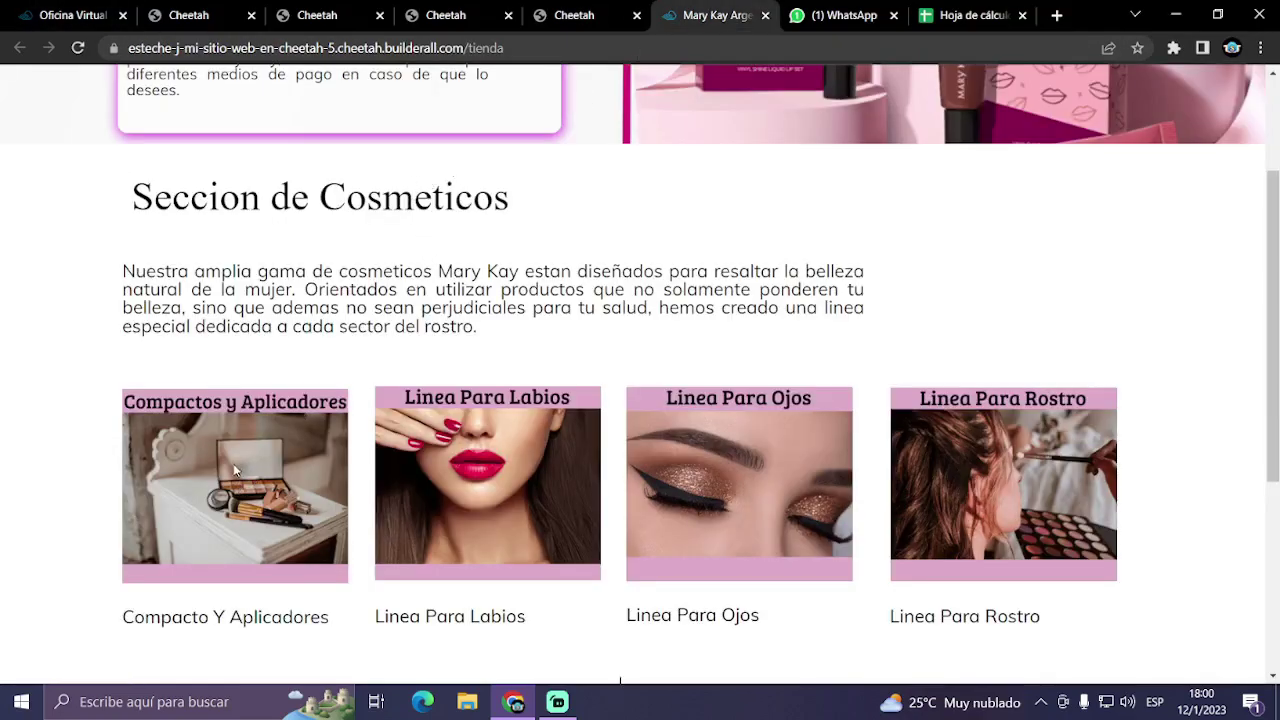
{"action": "left_click", "coordinate": [578, 15]}
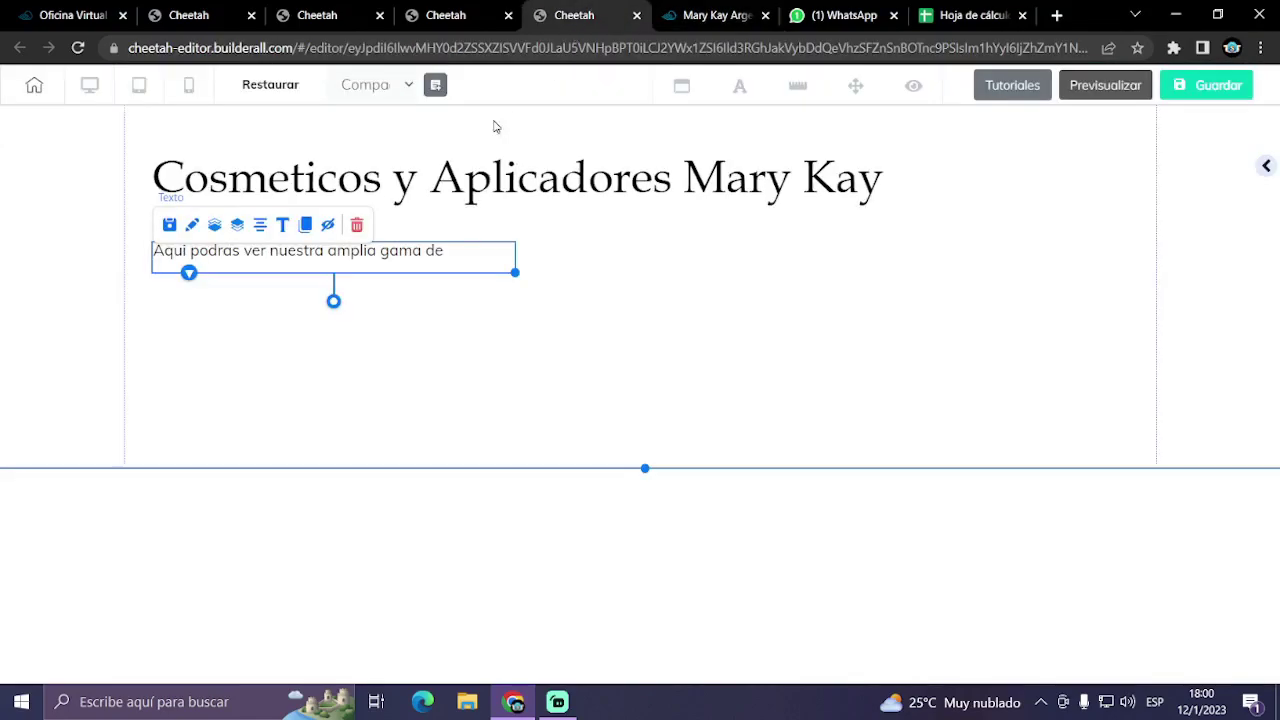
{"action": "double_click", "coordinate": [381, 179]}
{"action": "left_click_drag", "start_coordinate": [381, 218], "coordinate": [194, 220]}
{"action": "type", "text": "ompactos"}
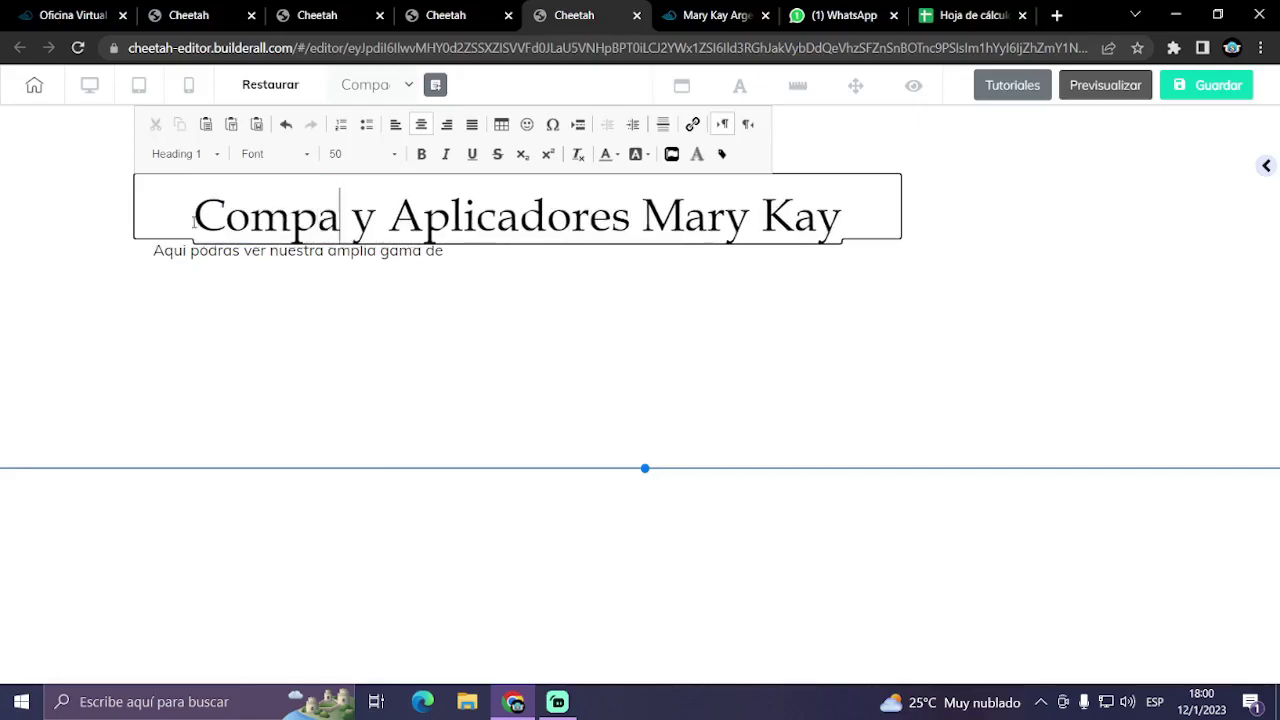
- Extend the paragraph with "elementos compactos para portar todos tus articulos de belleza Mary Kay, como asi tambien varios tipos de aplicadores esenciales para ayudarte en tus tratamientos"
{"action": "left_click", "coordinate": [326, 308]}
{"action": "left_click", "coordinate": [460, 253]}
{"action": "left_click", "coordinate": [627, 375]}
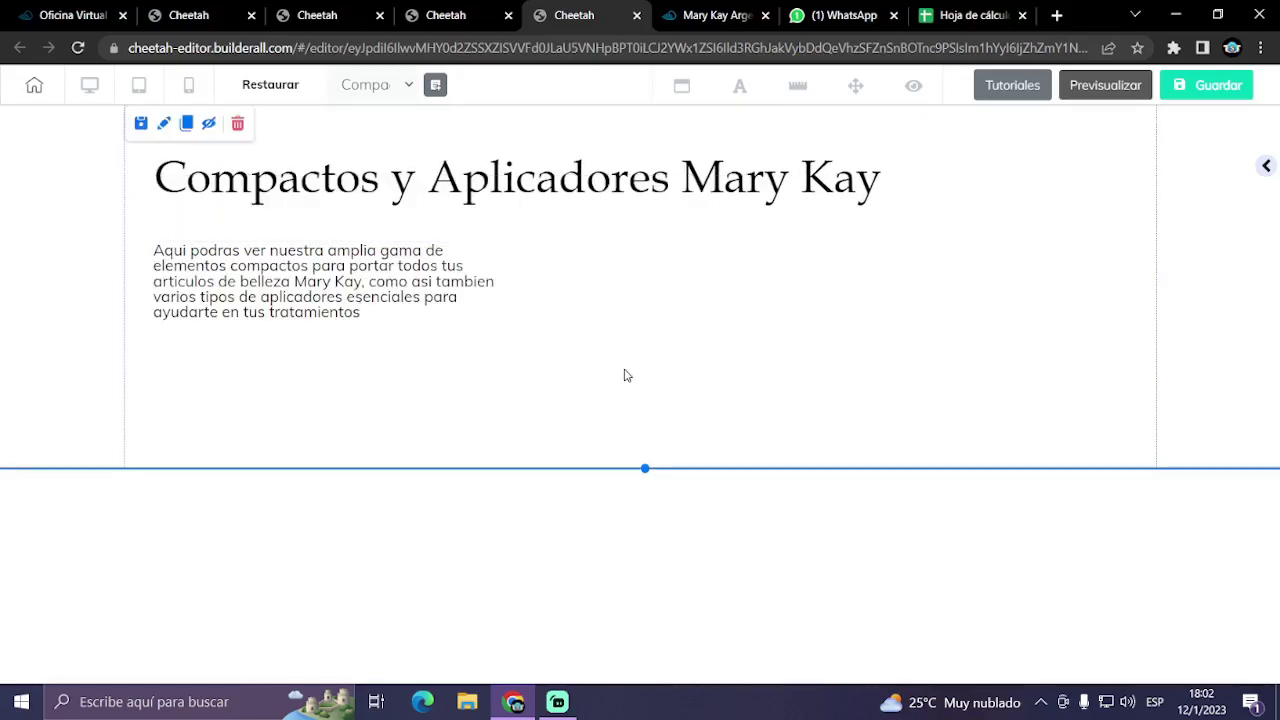
- Widen the description paragraph's box slightly and justify all of its text
{"action": "left_click", "coordinate": [490, 316]}
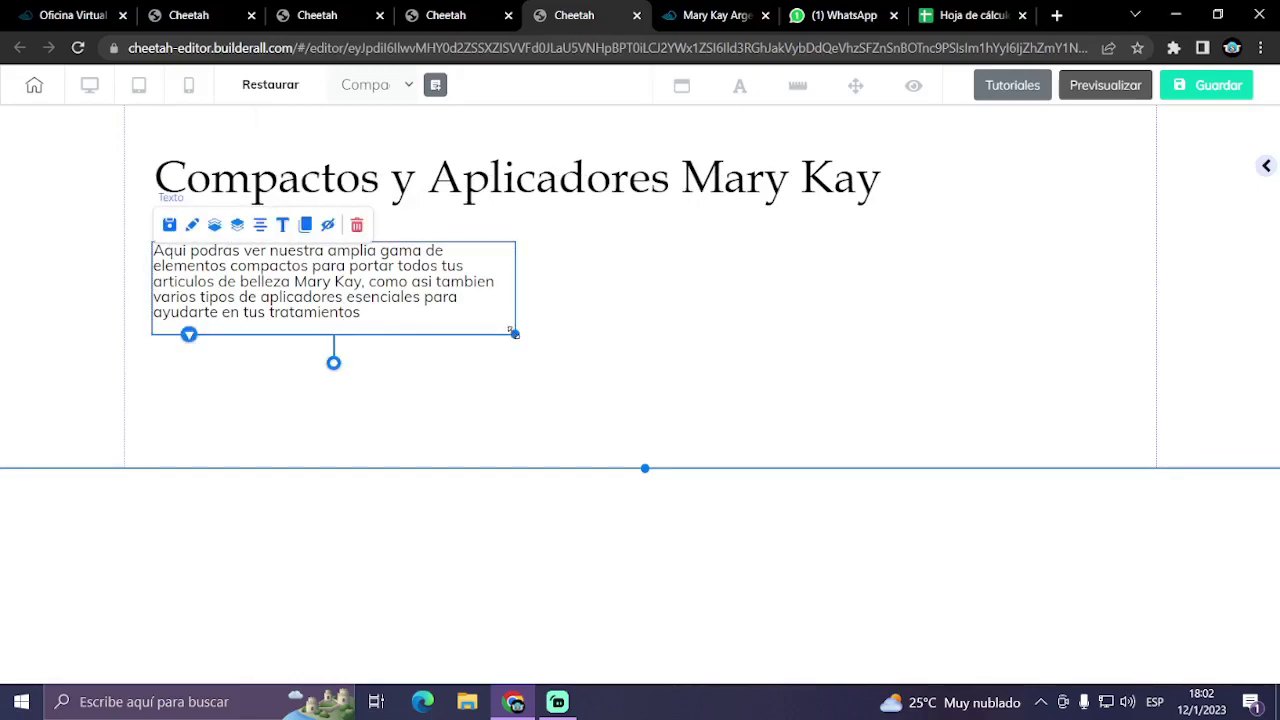
{"action": "left_click_drag", "start_coordinate": [511, 331], "coordinate": [540, 337]}
{"action": "double_click", "coordinate": [340, 316]}
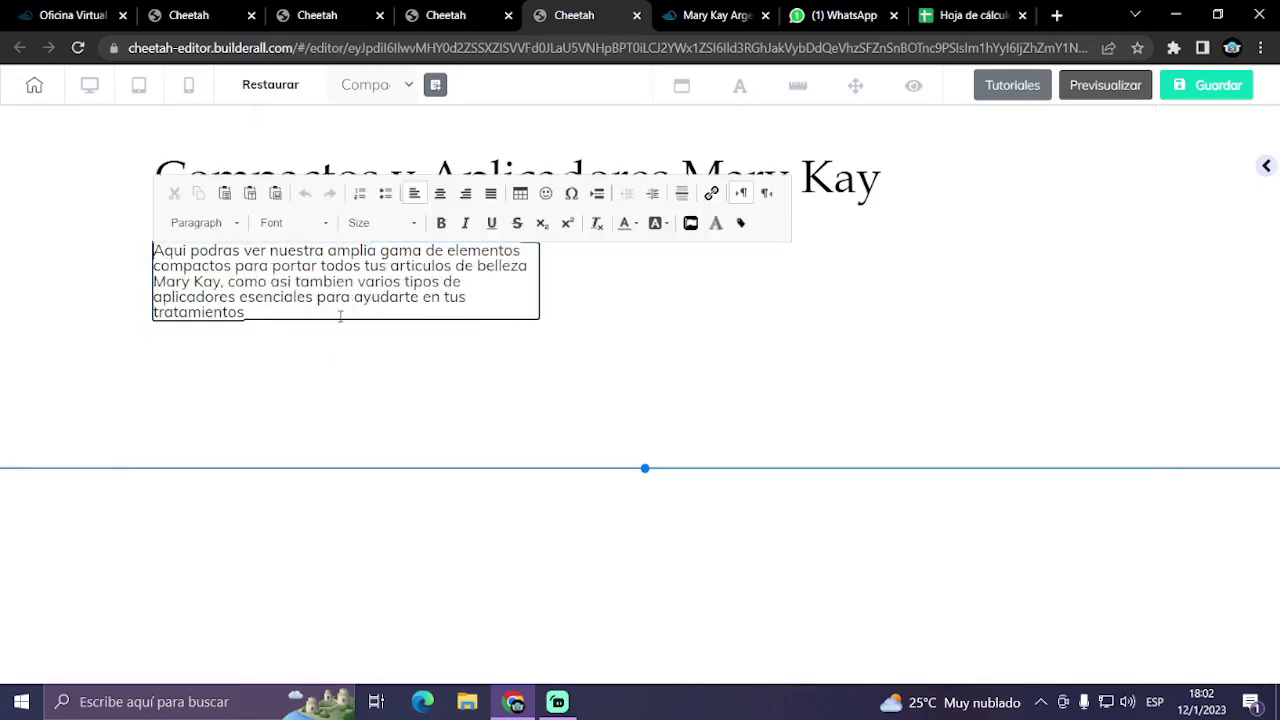
{"action": "left_click_drag", "start_coordinate": [325, 316], "coordinate": [155, 255]}
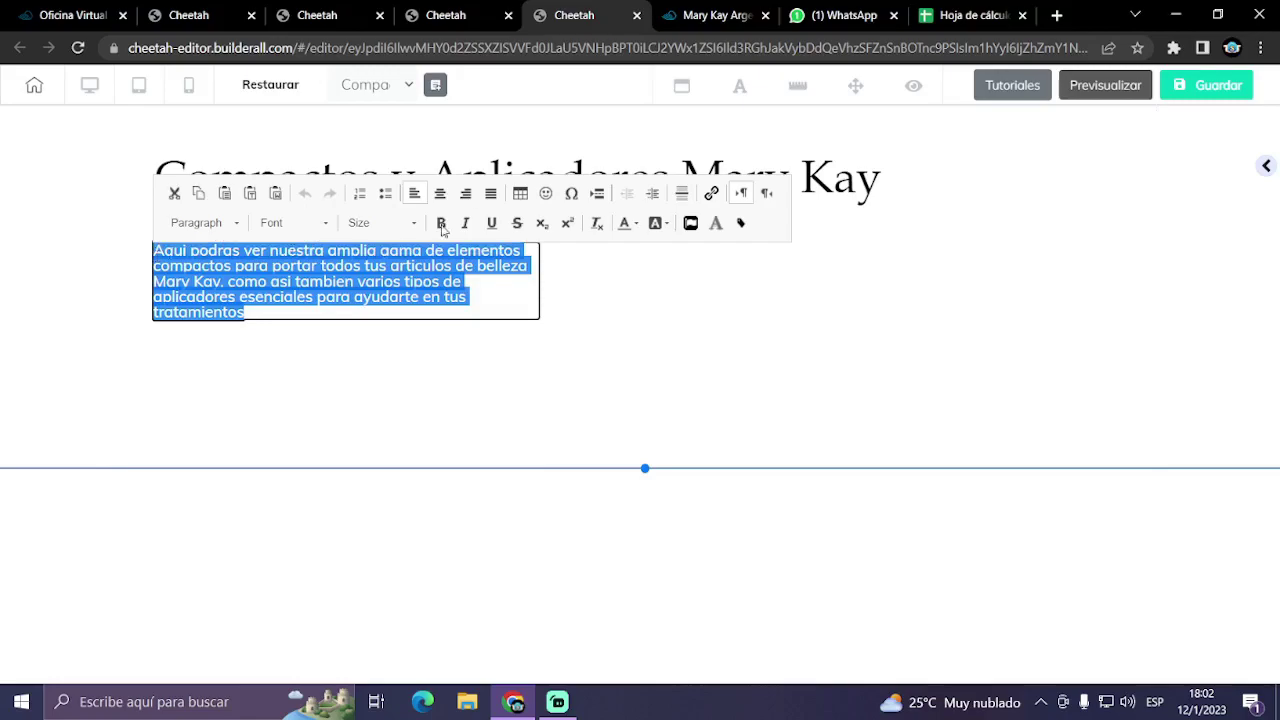
{"action": "left_click", "coordinate": [491, 193]}
{"action": "left_click", "coordinate": [537, 375]}
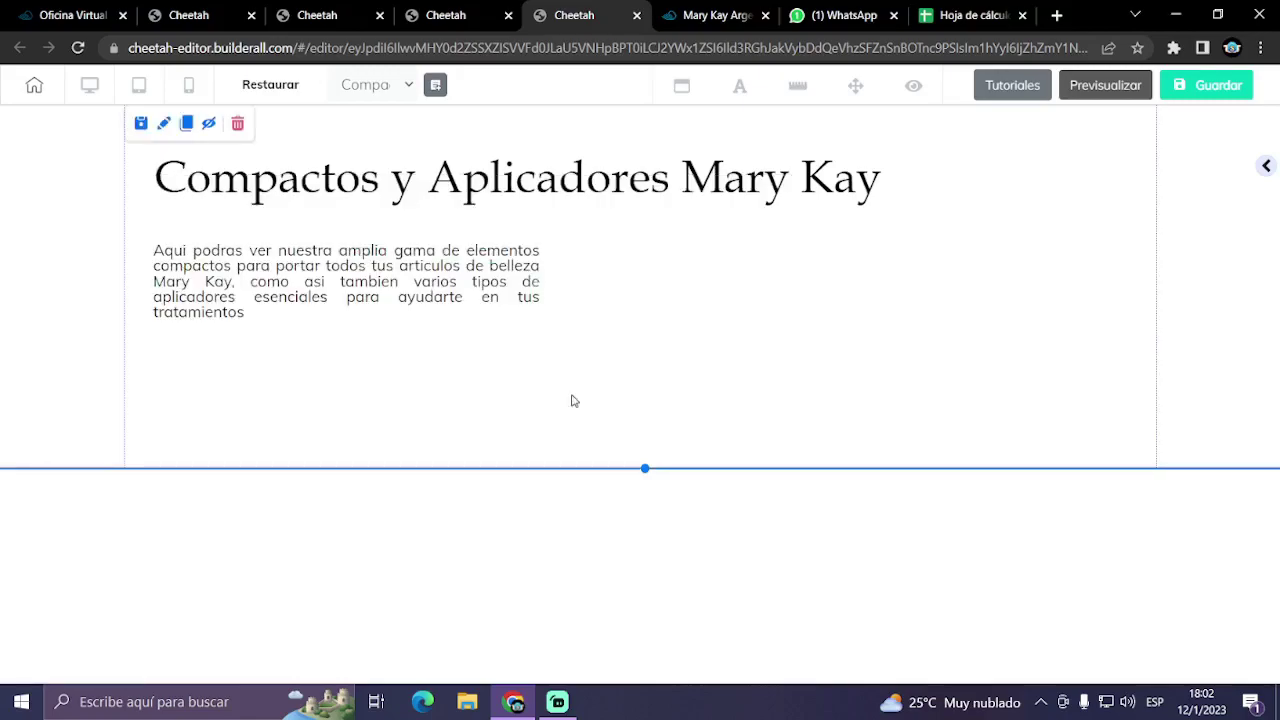
- Look through the IMAGENES DE LA WEB folder in File Explorer for a picture of compacts or applicators
{"action": "left_click", "coordinate": [467, 701]}
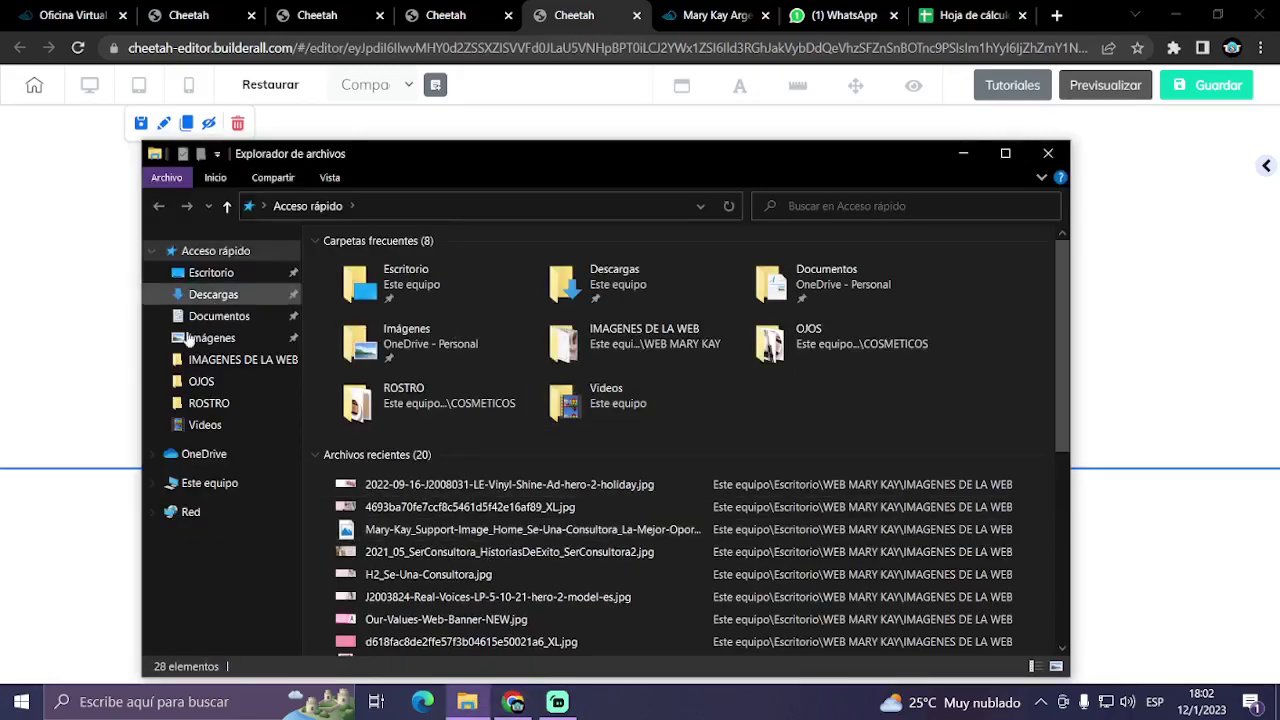
{"action": "left_click", "coordinate": [229, 367]}
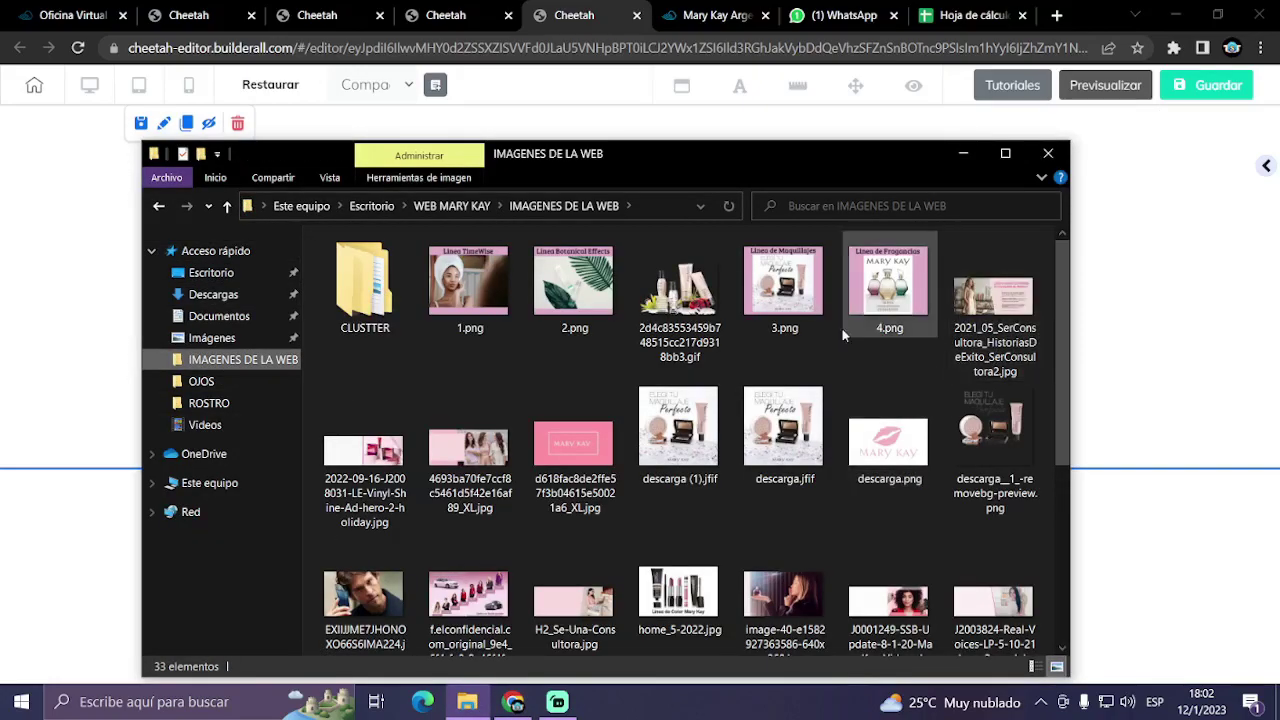
{"action": "scroll", "coordinate": [911, 430], "scroll_direction": "down", "scroll_amount": 1}
{"action": "scroll", "coordinate": [911, 430], "scroll_direction": "down", "scroll_amount": 3}
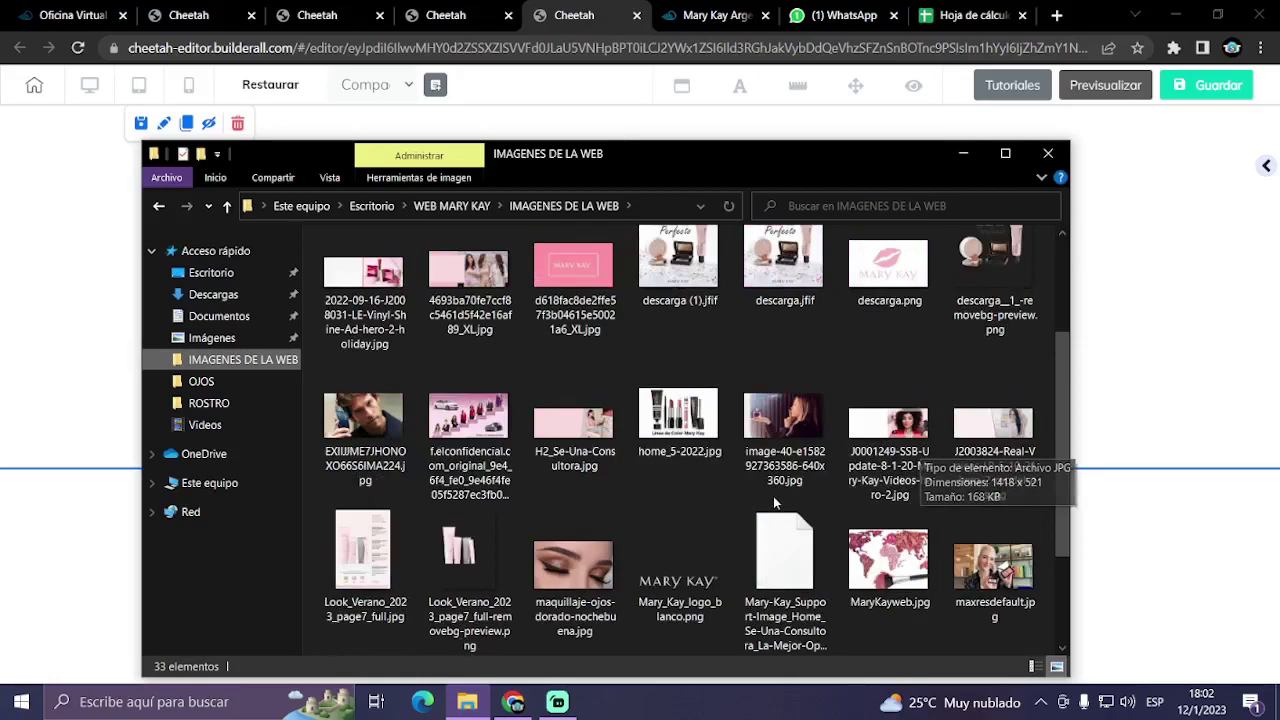
{"action": "scroll", "coordinate": [713, 498], "scroll_direction": "down", "scroll_amount": 4}
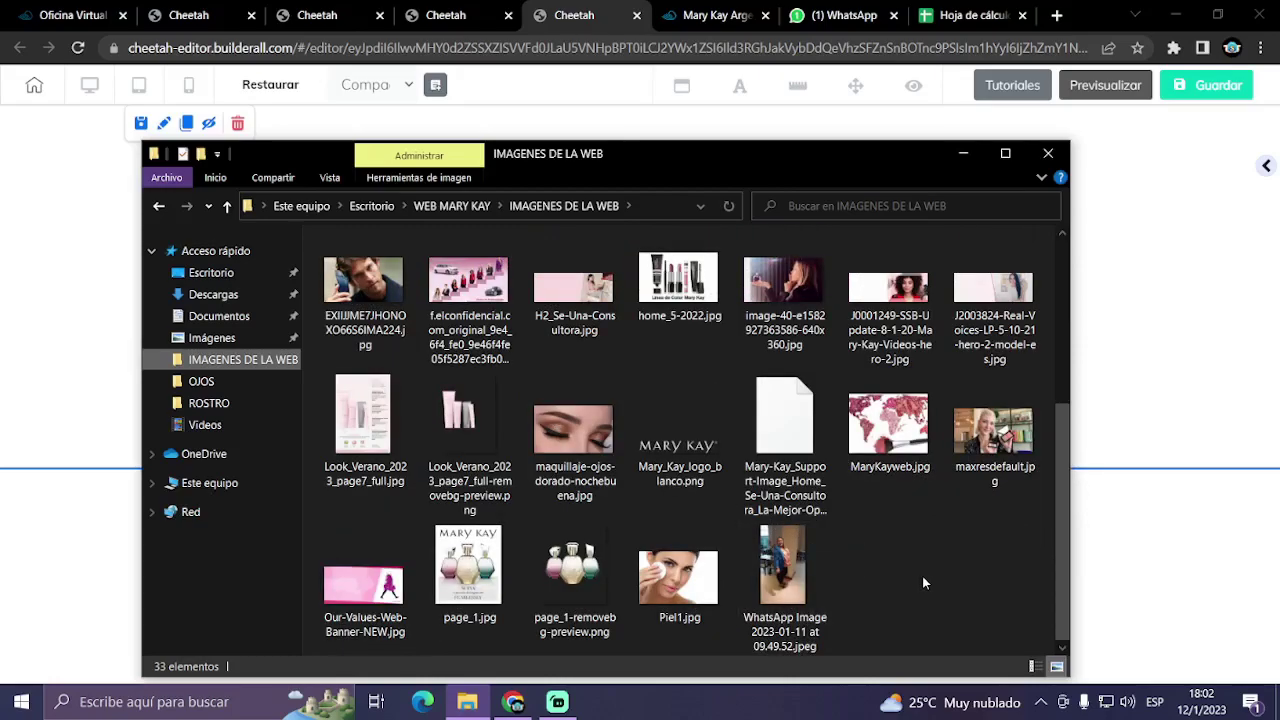
{"action": "scroll", "coordinate": [922, 576], "scroll_direction": "up", "scroll_amount": 4}
{"action": "scroll", "coordinate": [922, 576], "scroll_direction": "up", "scroll_amount": 3}
{"action": "scroll", "coordinate": [924, 584], "scroll_direction": "down", "scroll_amount": 6}
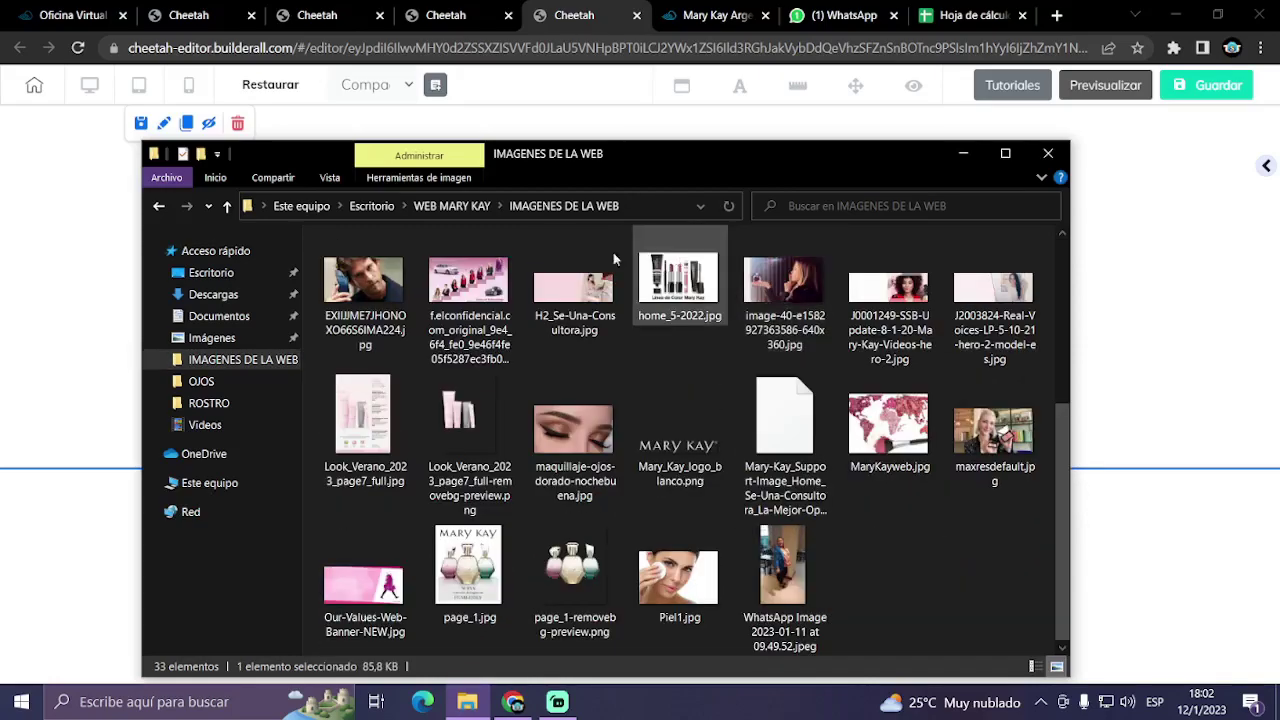
{"action": "left_click", "coordinate": [998, 403]}
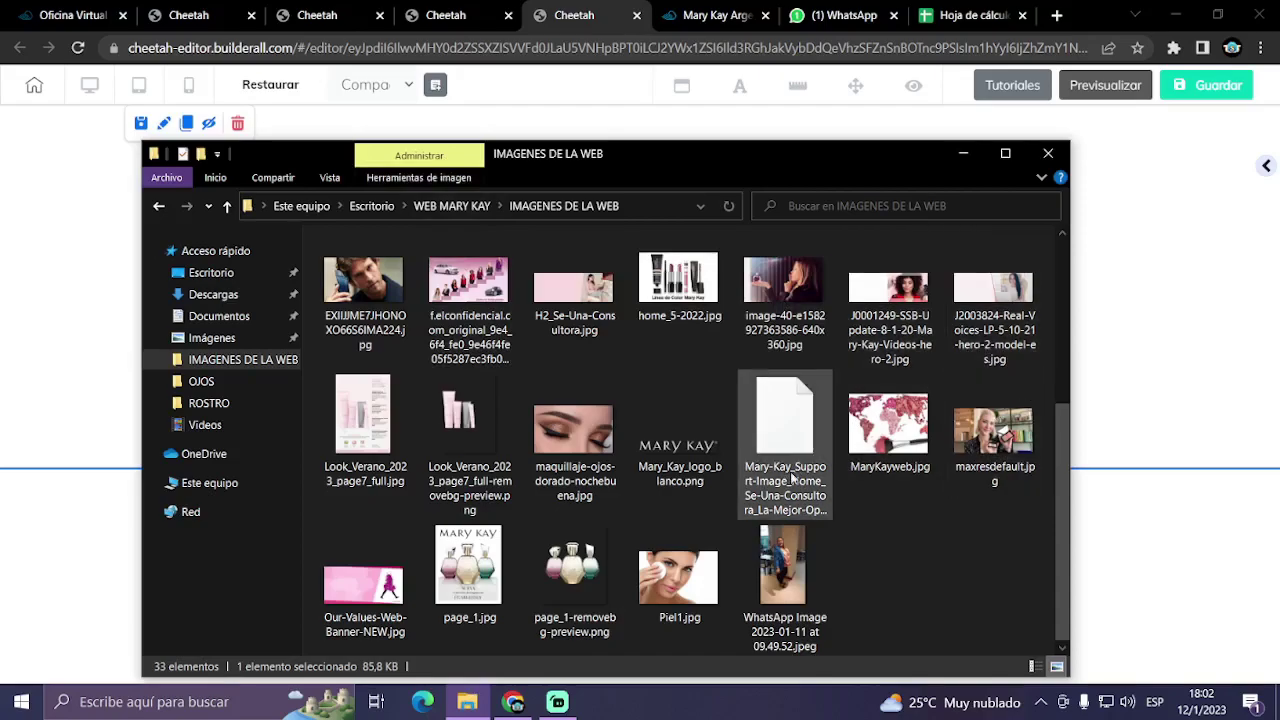
- Search Google in a new browser tab for "compactos y aplicadores mary kay"
{"action": "left_click", "coordinate": [1056, 16]}
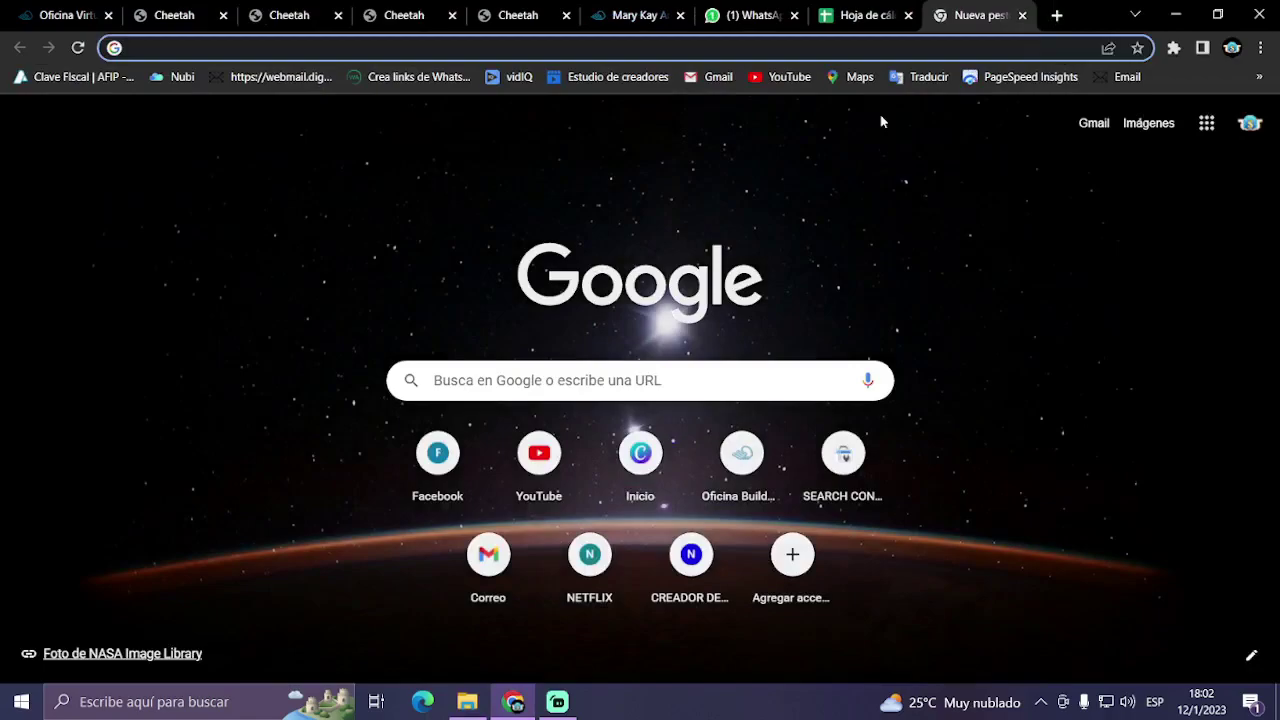
{"action": "type", "text": "goog"}
{"action": "key", "text": "Return"}
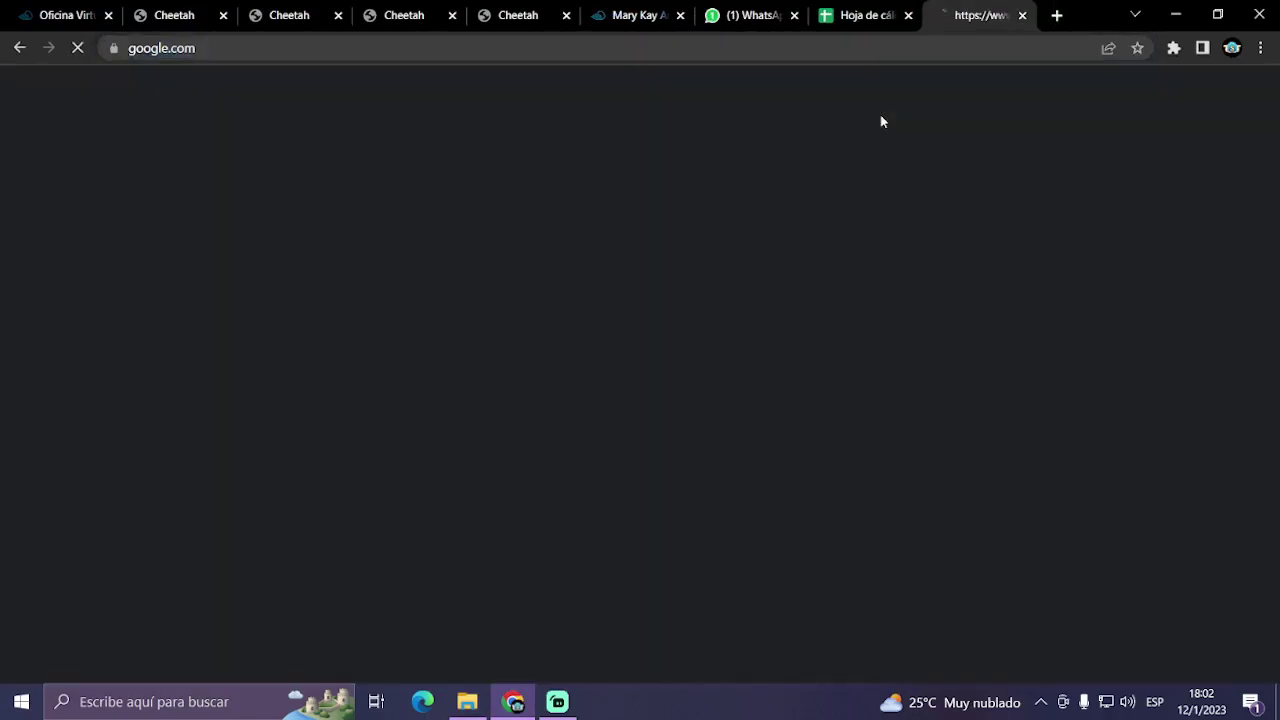
{"action": "type", "text": "compactos "}
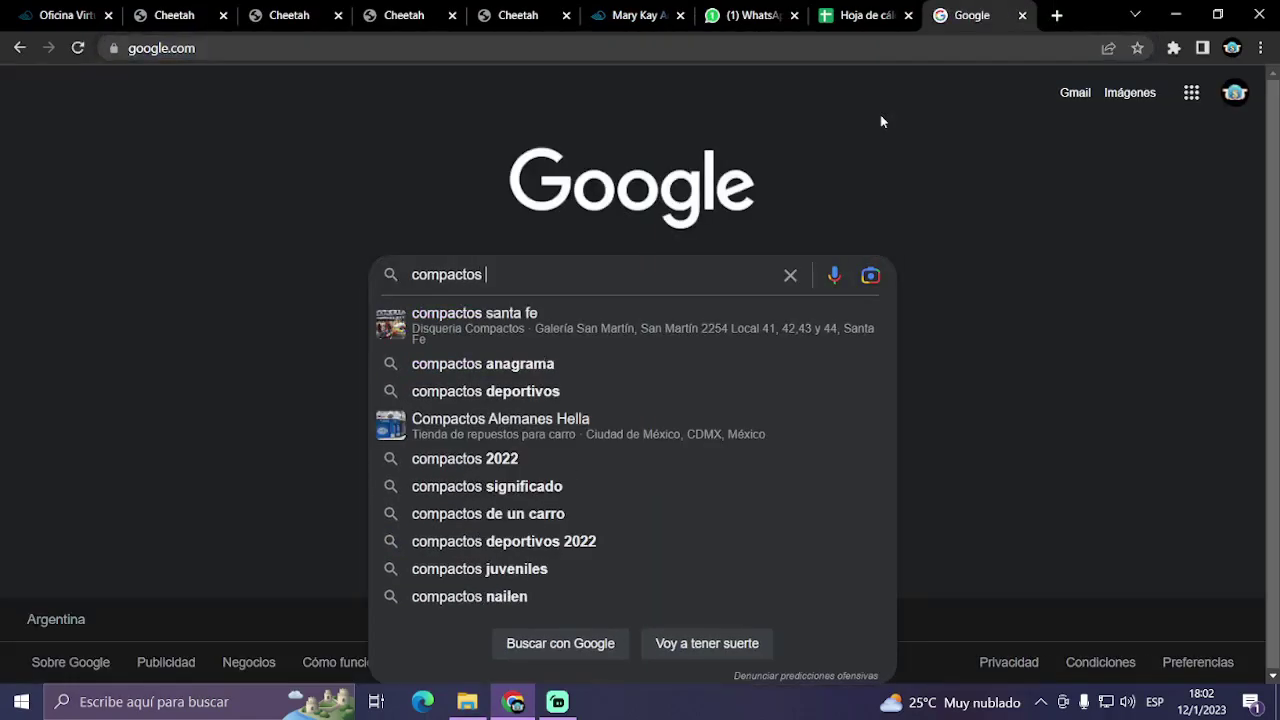
{"action": "type", "text": "y aplicadores mar"}
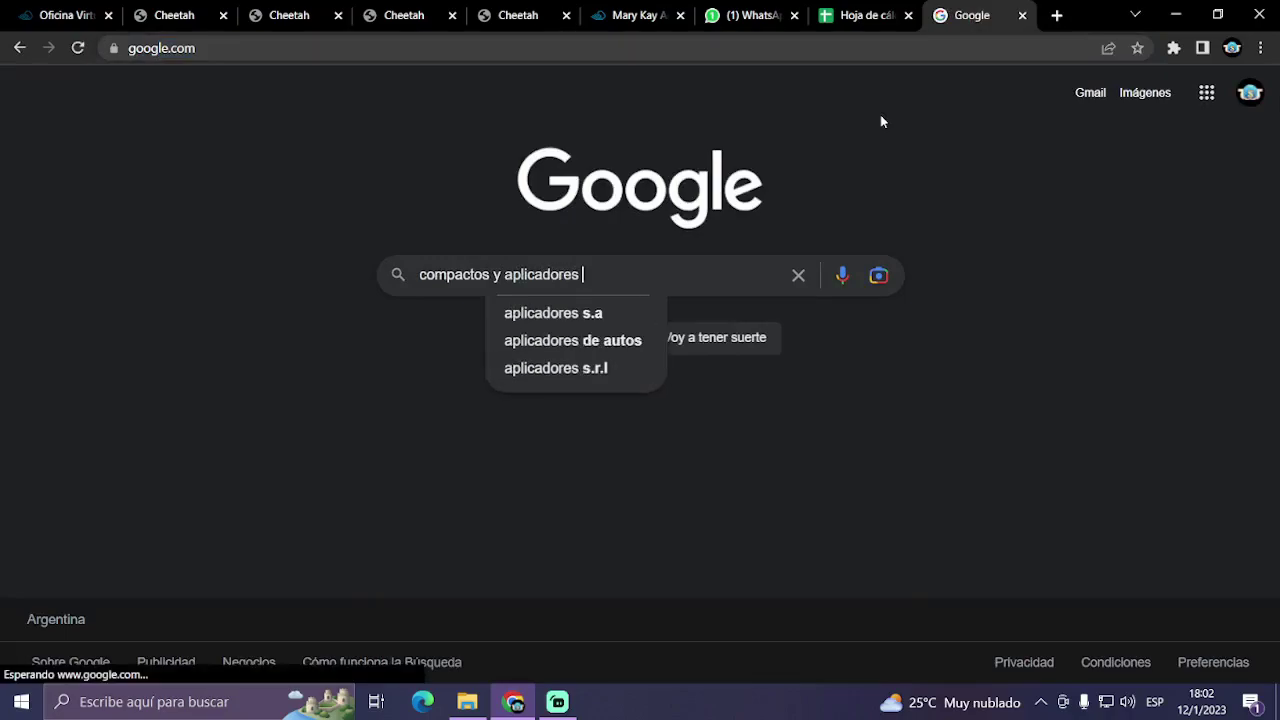
{"action": "key", "text": "Down"}
{"action": "key", "text": "Down"}
{"action": "key", "text": "Return"}
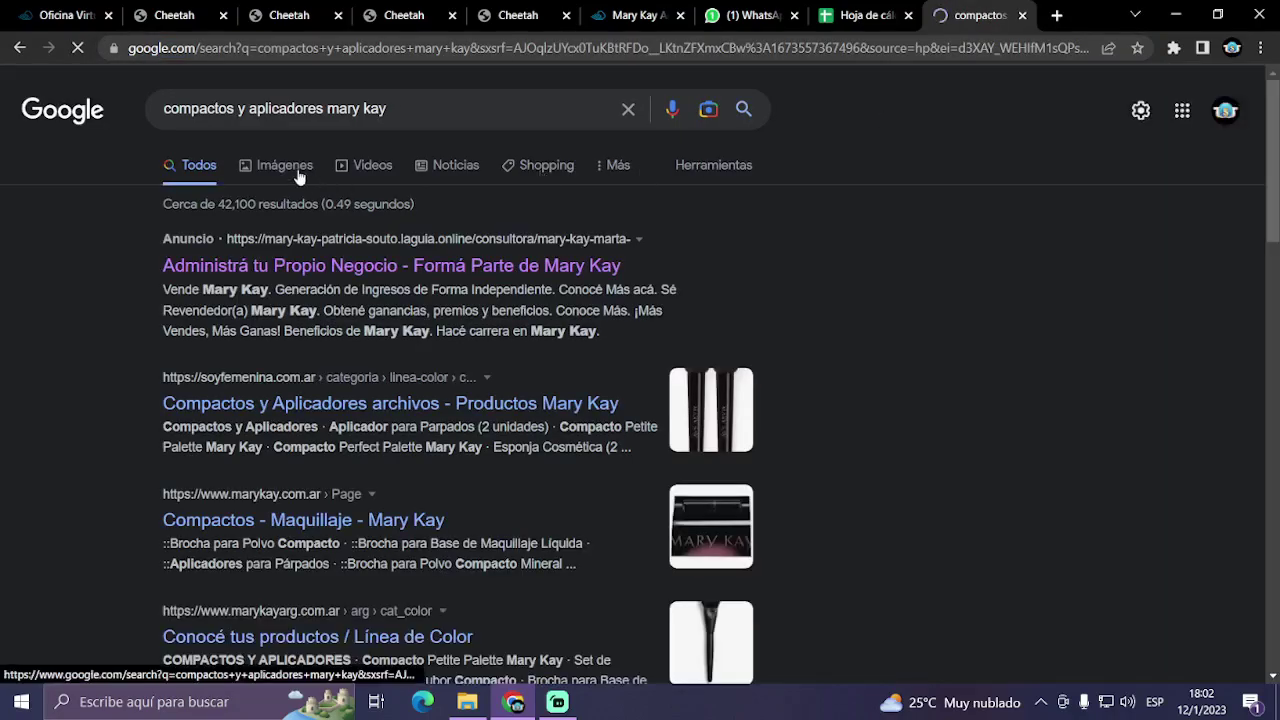
- Show the image results and examine the Mary Kay compact and brush photos for one that suits the page
{"action": "left_click", "coordinate": [299, 172]}
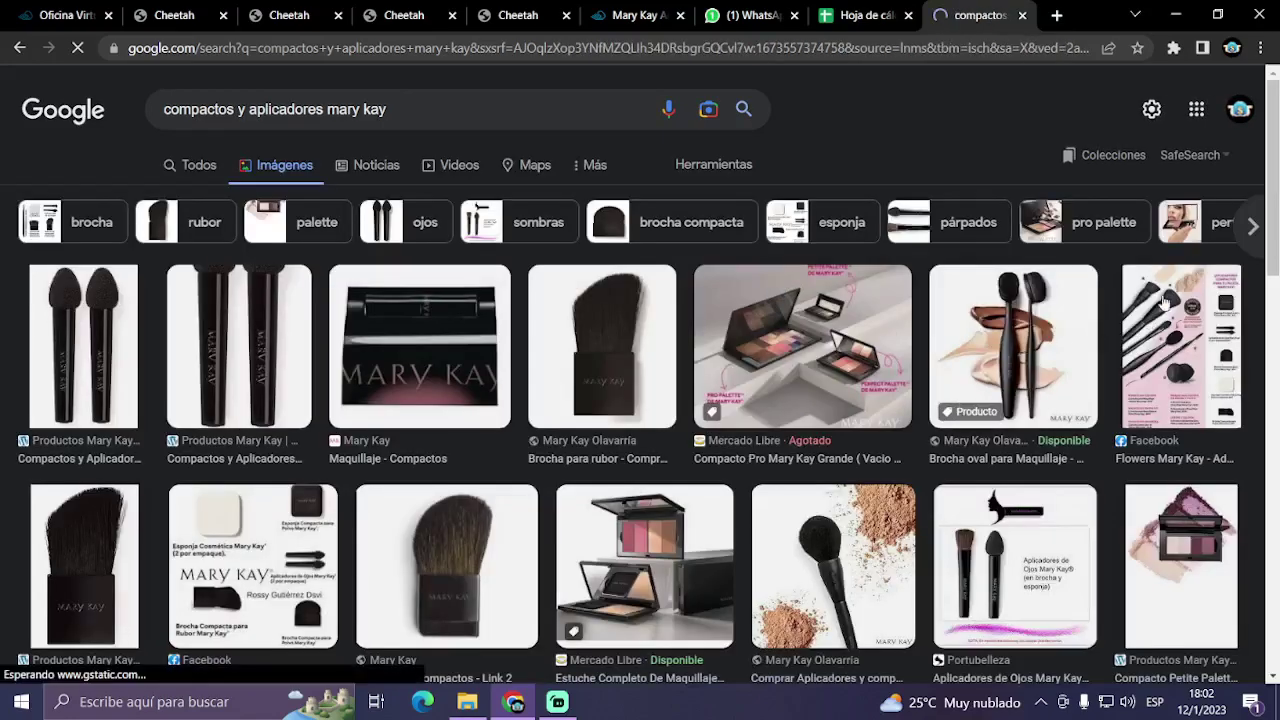
{"action": "scroll", "coordinate": [833, 338], "scroll_direction": "down", "scroll_amount": 3}
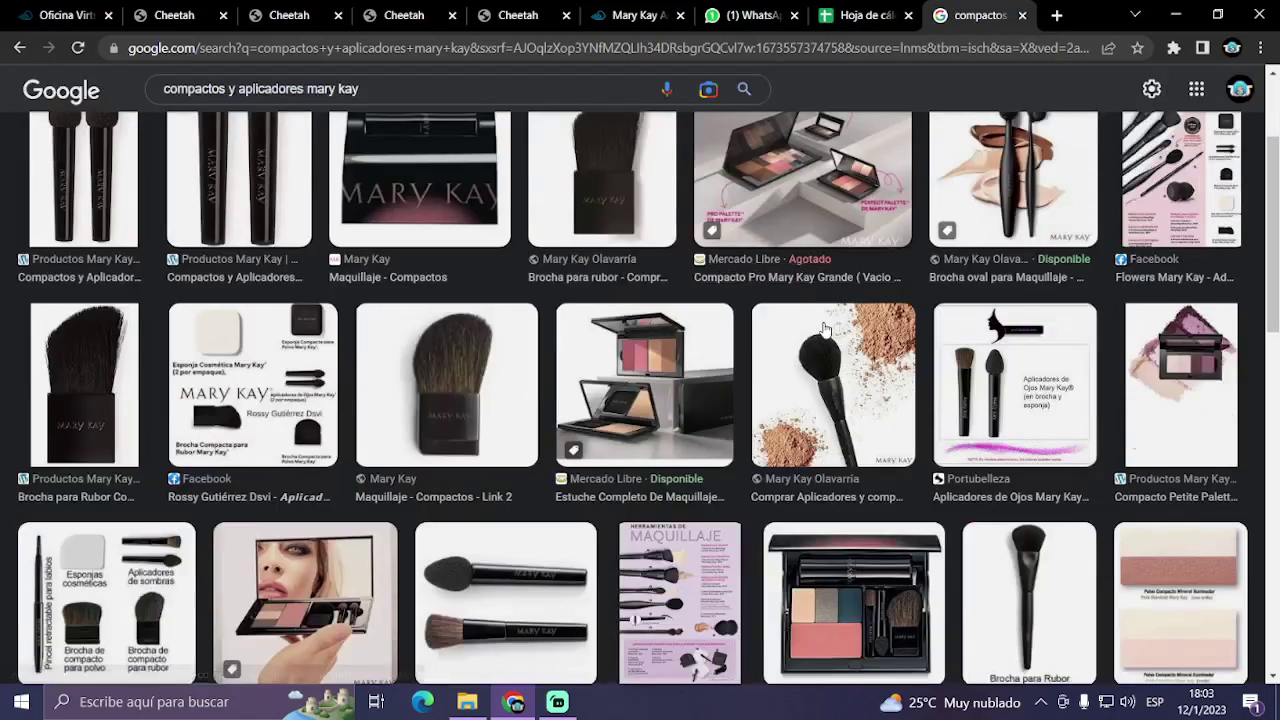
{"action": "scroll", "coordinate": [833, 338], "scroll_direction": "down", "scroll_amount": 2}
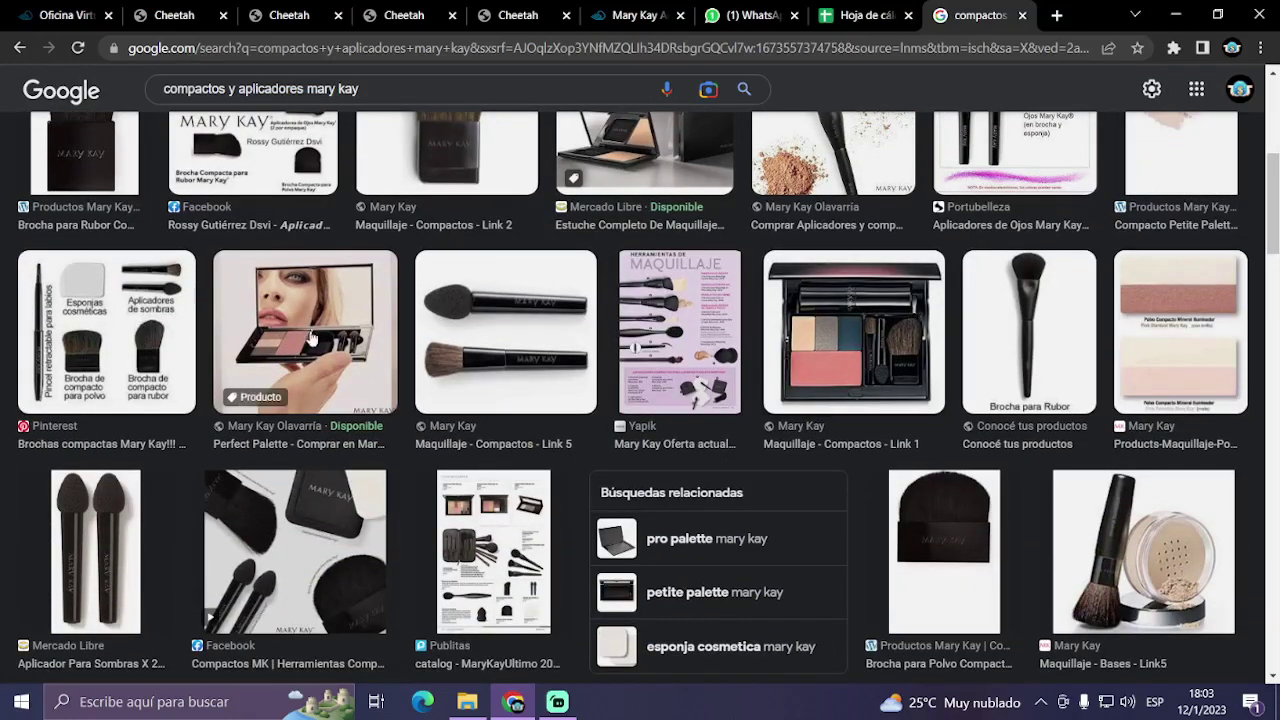
{"action": "scroll", "coordinate": [310, 328], "scroll_direction": "down", "scroll_amount": 4}
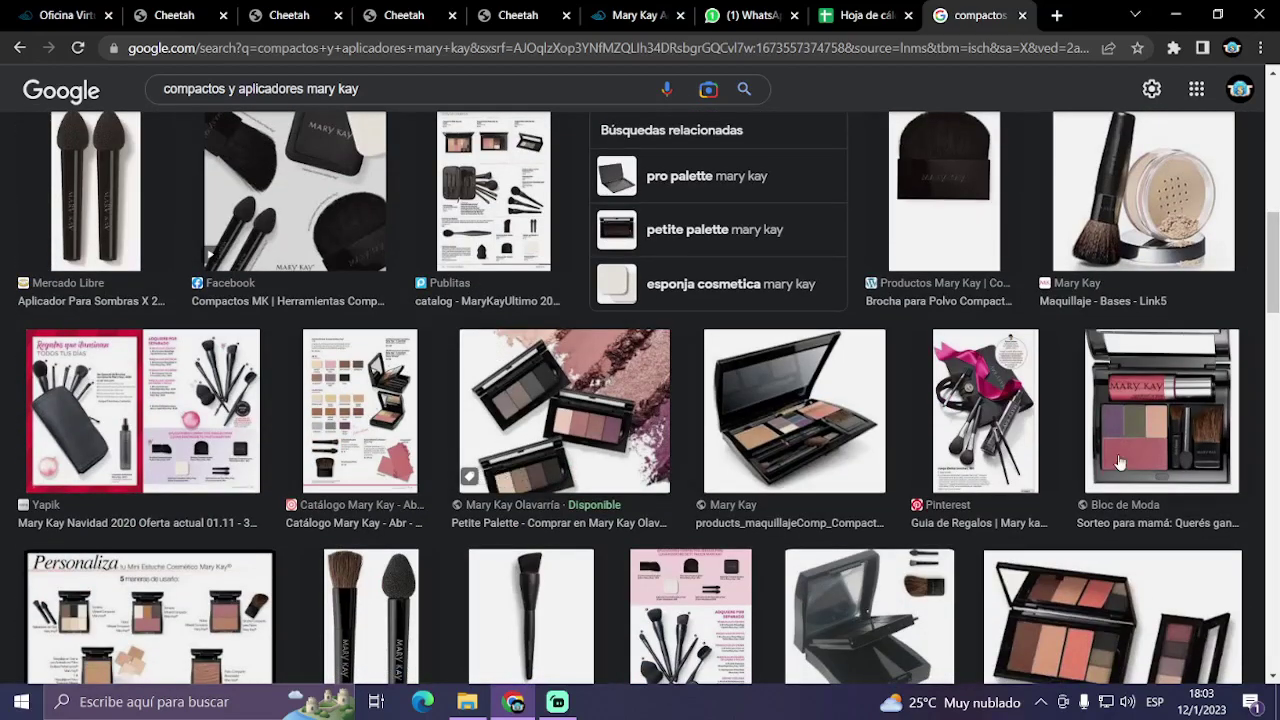
{"action": "scroll", "coordinate": [1120, 462], "scroll_direction": "down", "scroll_amount": 2}
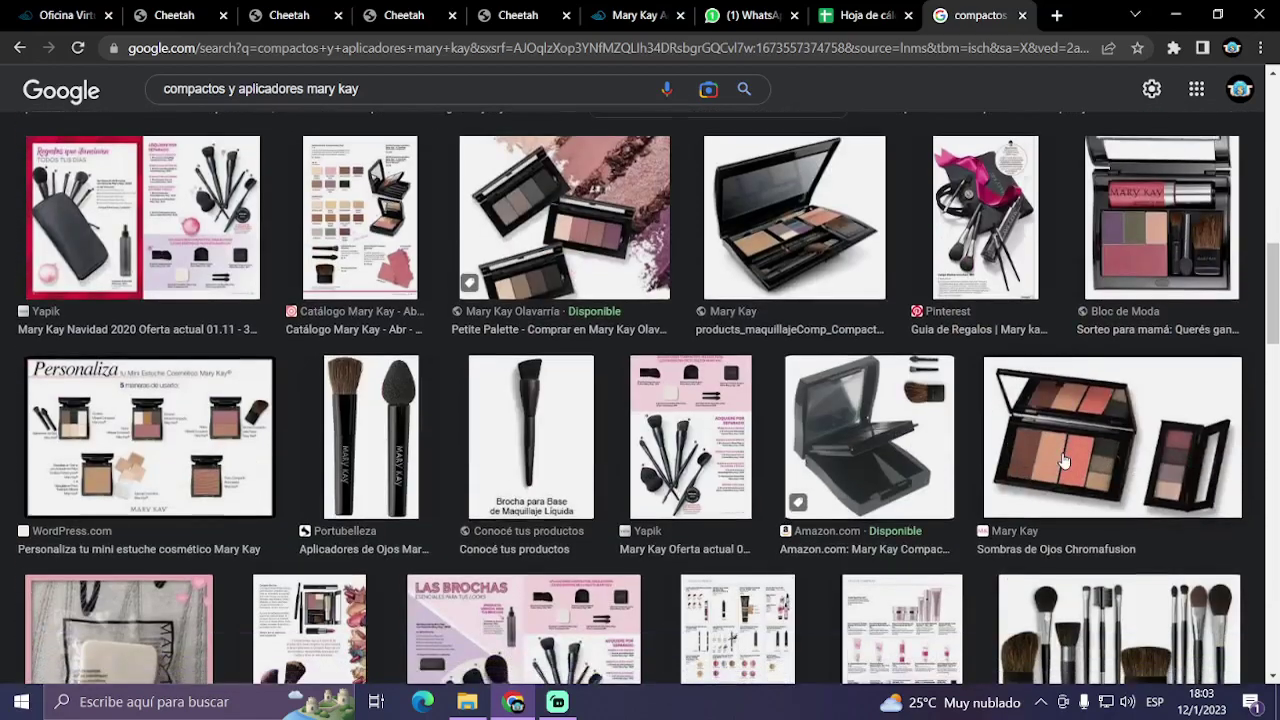
{"action": "scroll", "coordinate": [1064, 461], "scroll_direction": "down", "scroll_amount": 5}
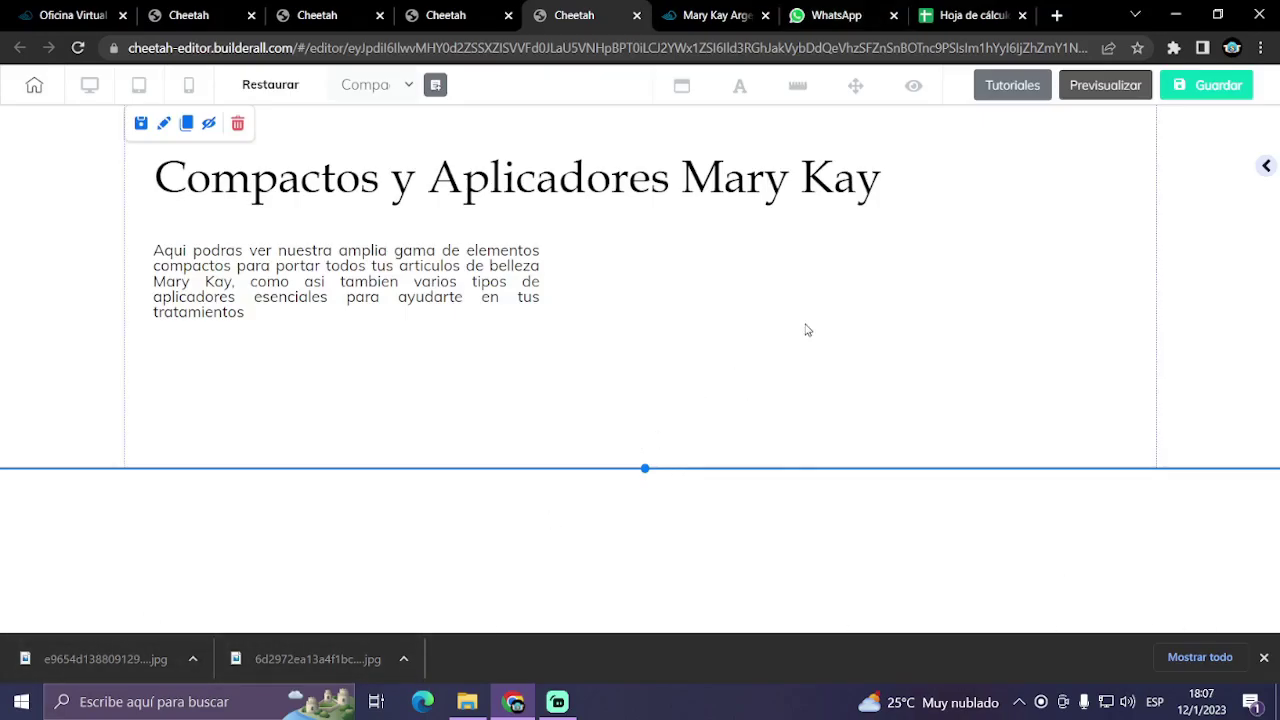
- Dismiss the finished downloads in the Cheetah editor and place a horizontal image element beside the description paragraph, below the title
{"action": "left_click", "coordinate": [1262, 659]}
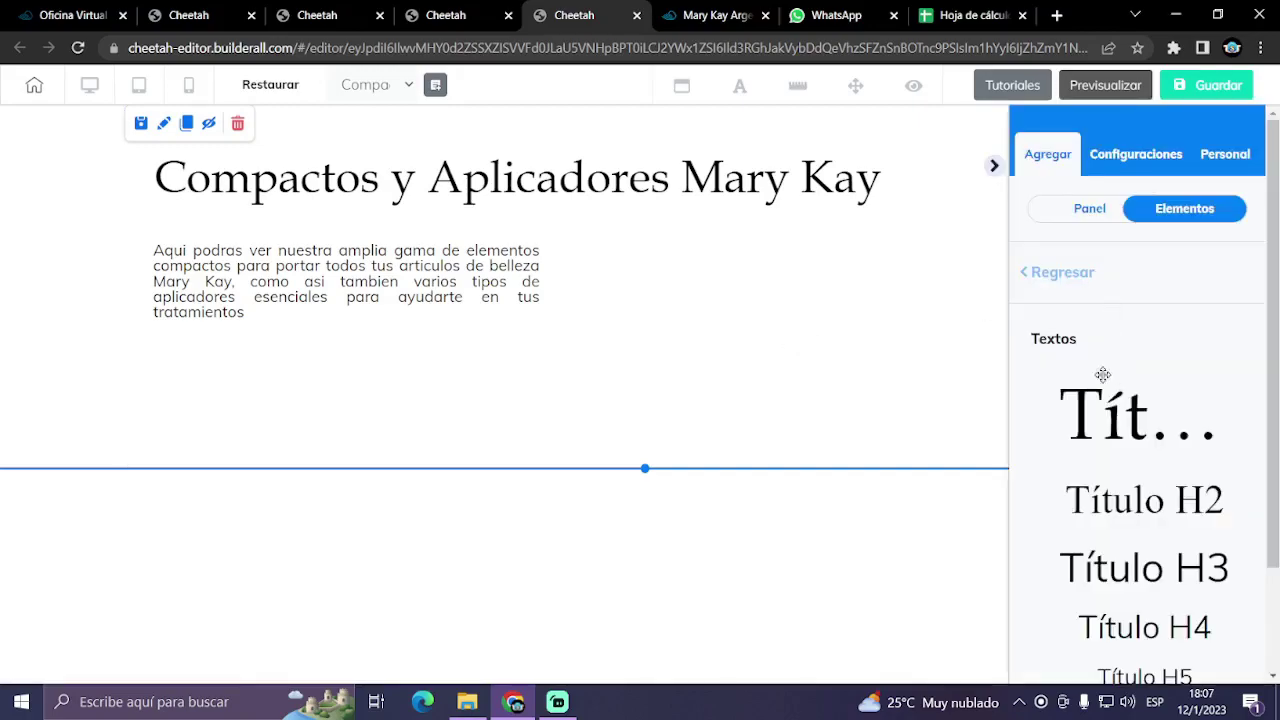
{"action": "left_click", "coordinate": [1052, 274]}
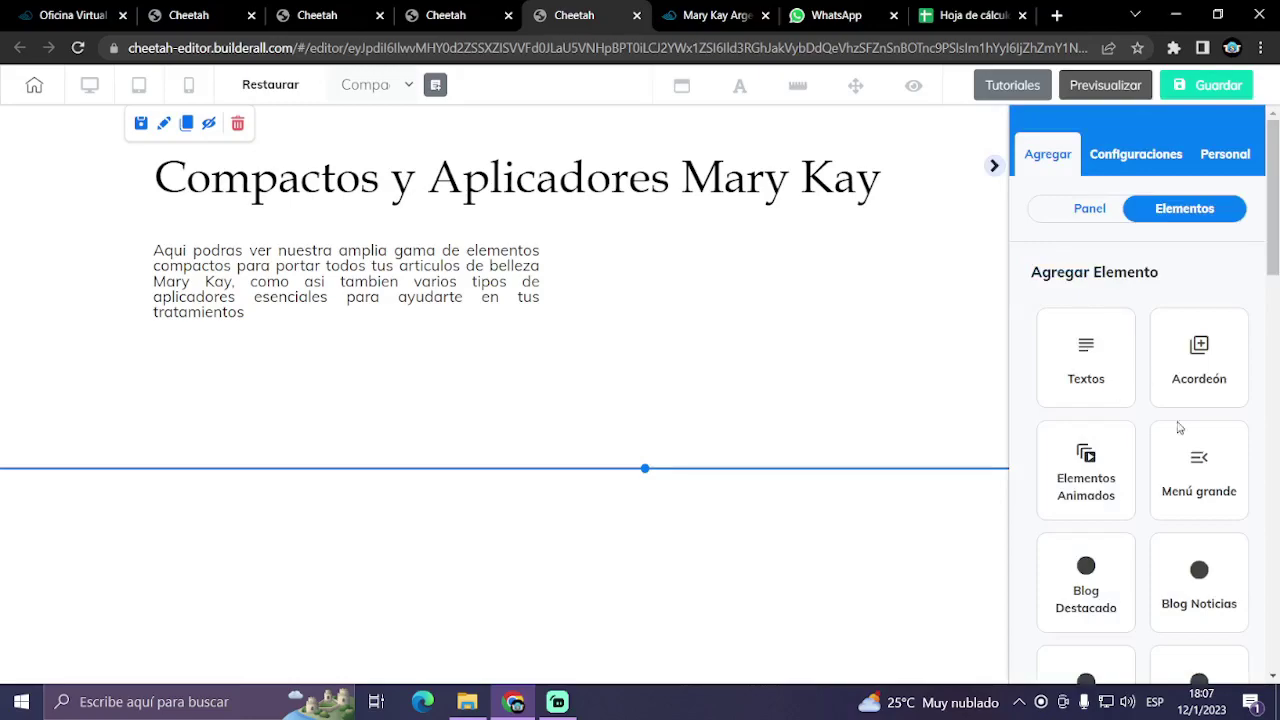
{"action": "scroll", "coordinate": [1180, 428], "scroll_direction": "down", "scroll_amount": 6}
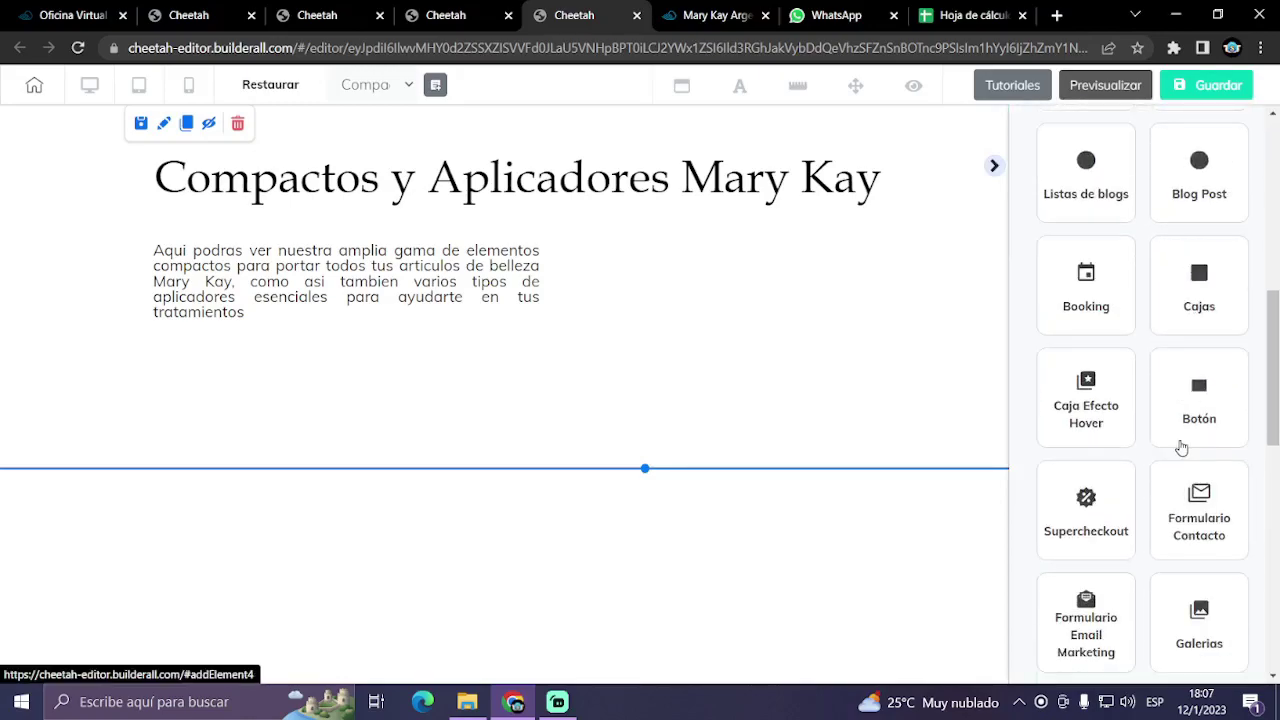
{"action": "scroll", "coordinate": [1181, 448], "scroll_direction": "down", "scroll_amount": 3}
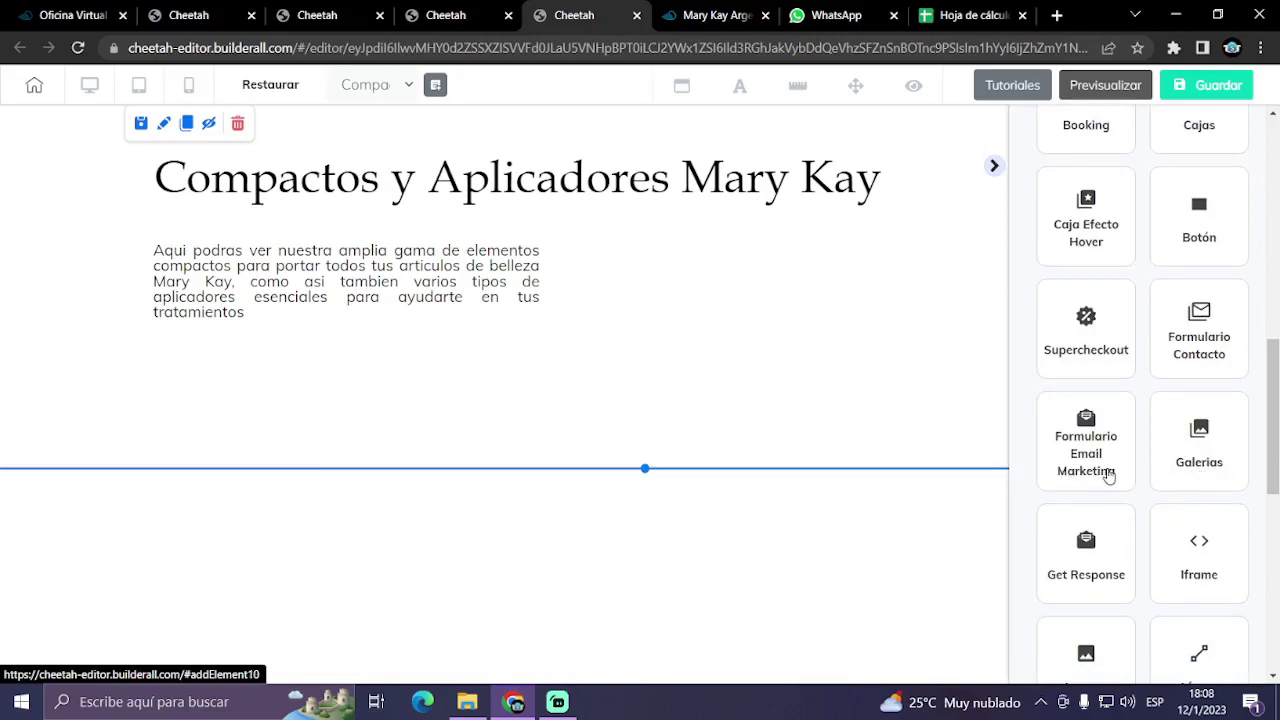
{"action": "scroll", "coordinate": [1160, 506], "scroll_direction": "down", "scroll_amount": 2}
{"action": "left_click", "coordinate": [1084, 498]}
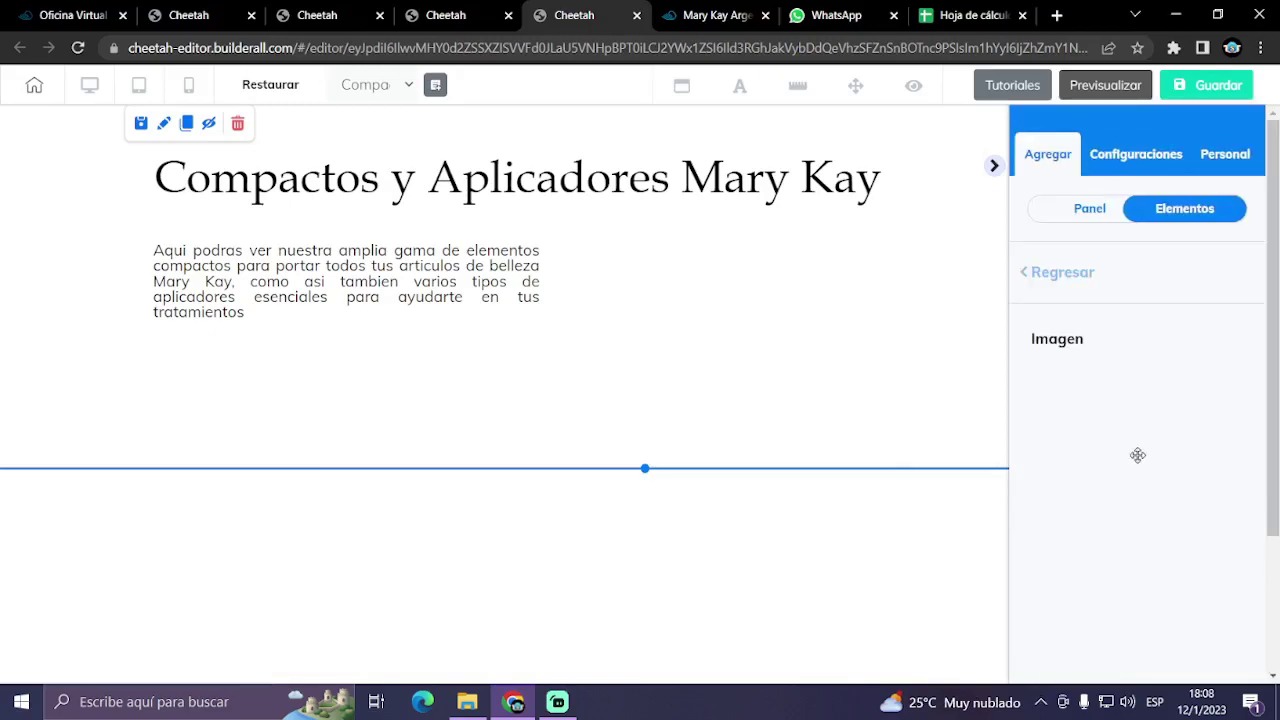
{"action": "scroll", "coordinate": [1065, 466], "scroll_direction": "down", "scroll_amount": 1}
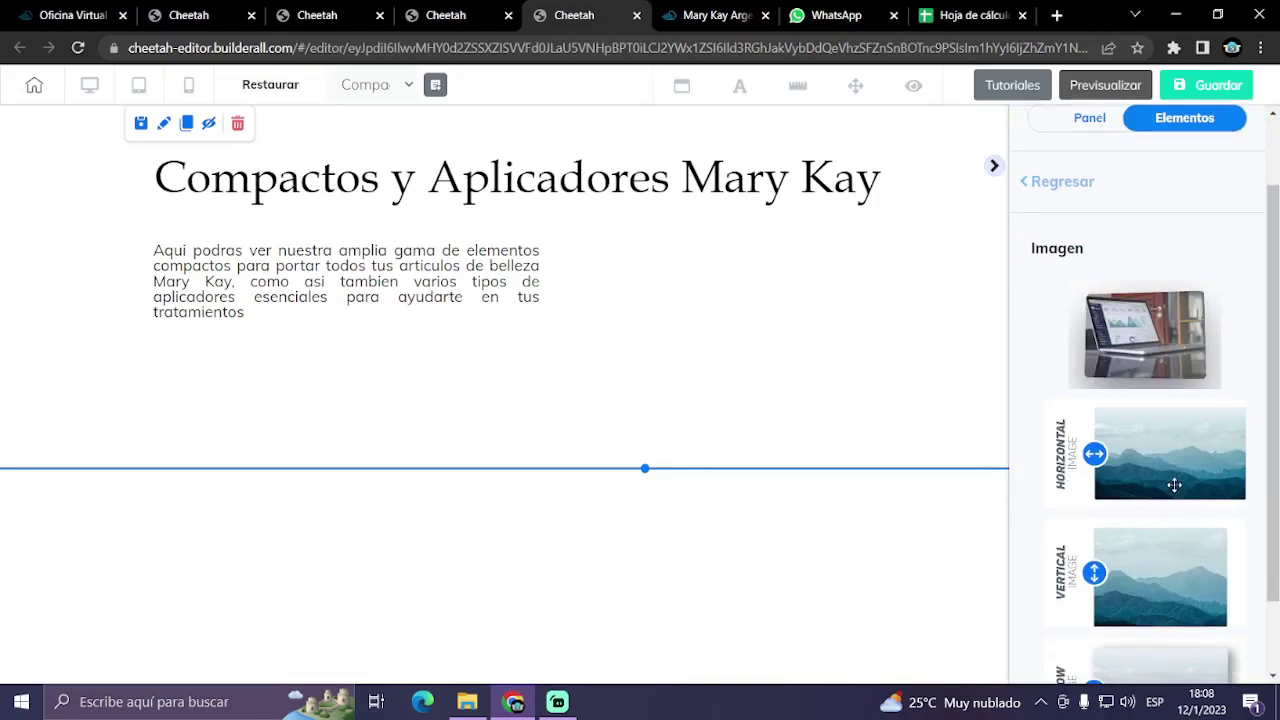
{"action": "left_click_drag", "start_coordinate": [1174, 481], "coordinate": [1060, 289]}
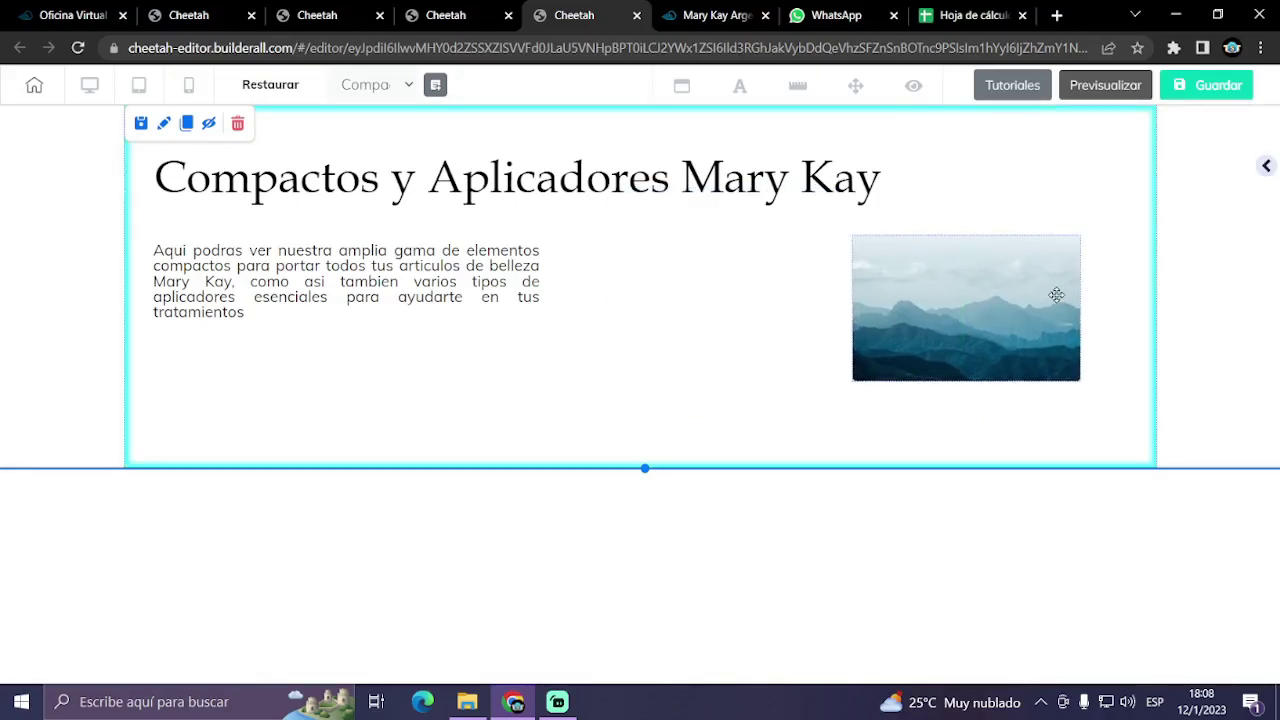
- Replace the placeholder landscape with the Mary Kay brush set picture from the IMAGENES DE LA WEB folder
{"action": "left_click", "coordinate": [944, 311]}
{"action": "left_click", "coordinate": [973, 364]}
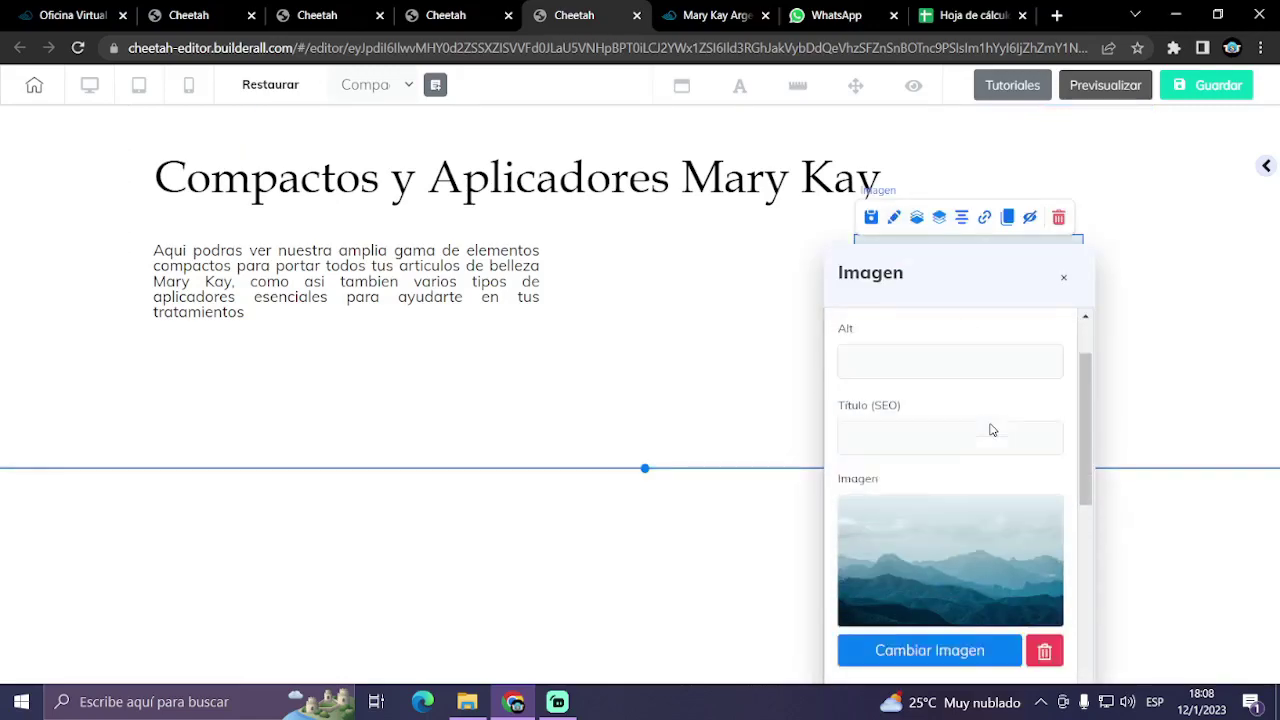
{"action": "scroll", "coordinate": [971, 440], "scroll_direction": "down", "scroll_amount": 2}
{"action": "left_click", "coordinate": [950, 468]}
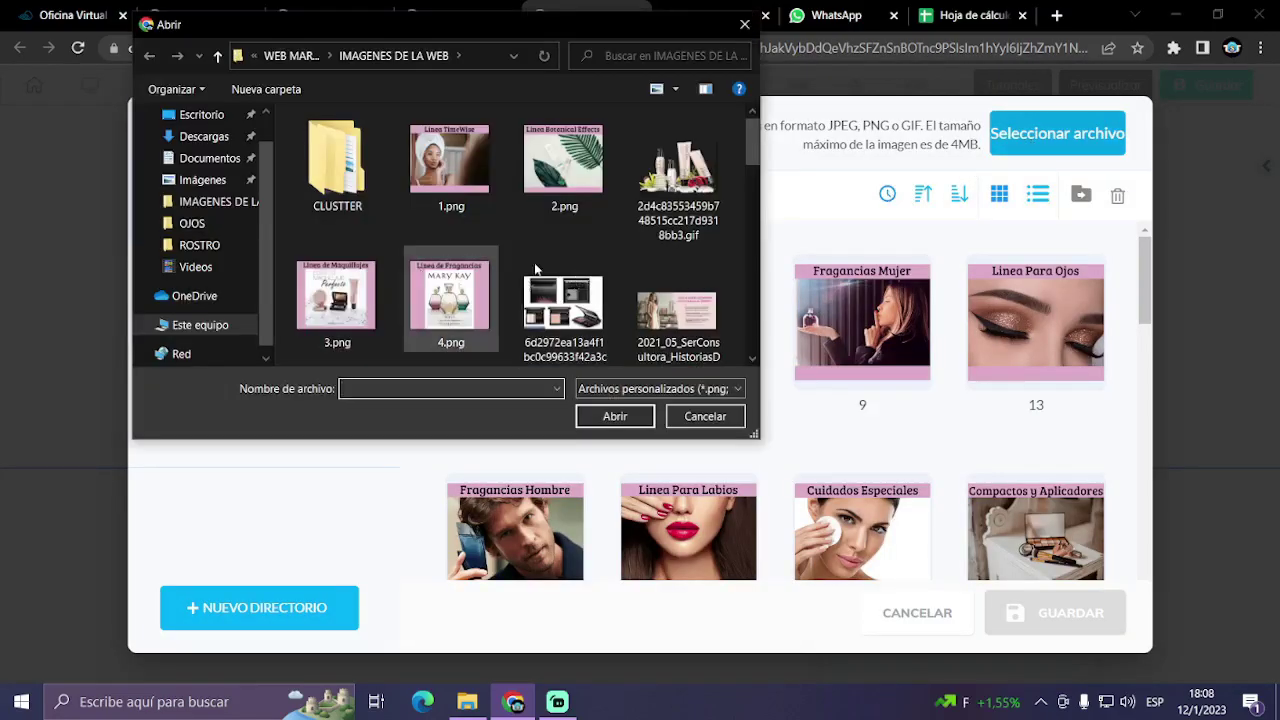
{"action": "scroll", "coordinate": [565, 280], "scroll_direction": "down", "scroll_amount": 1}
{"action": "left_click", "coordinate": [678, 280]}
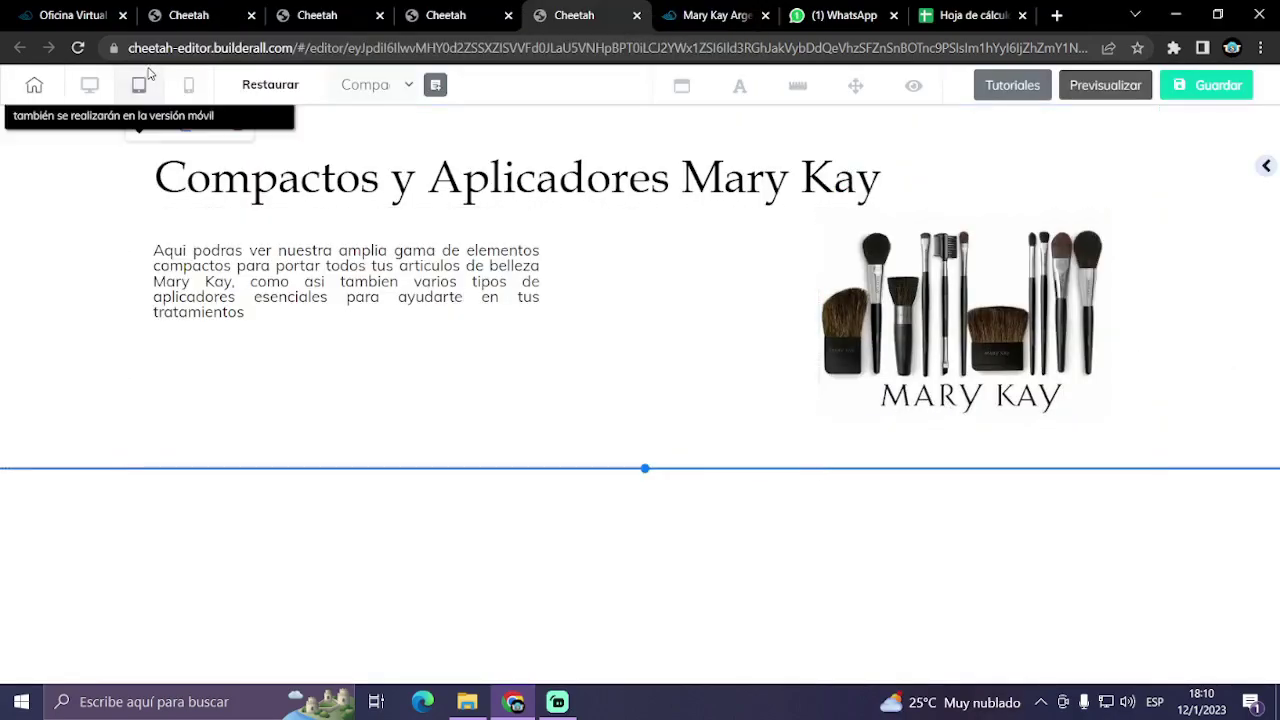
- Switch to the mobile version of the page and justify the description paragraph's text
{"action": "left_click", "coordinate": [191, 85]}
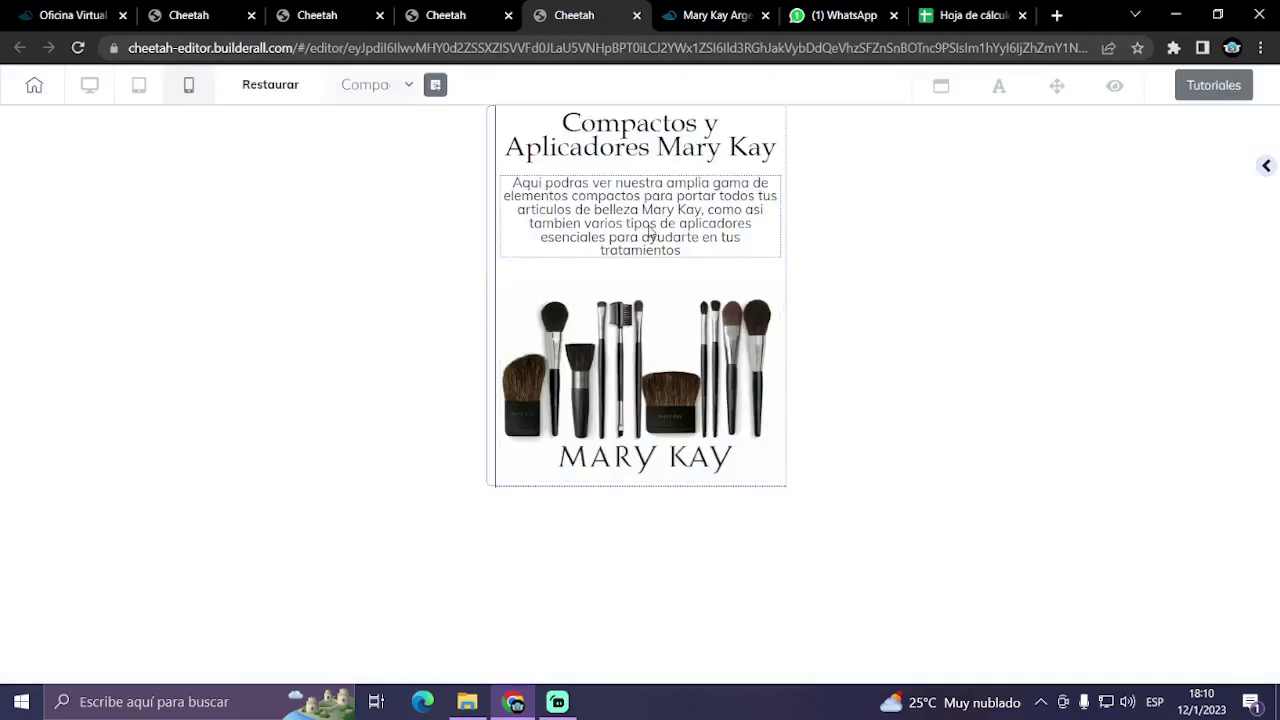
{"action": "left_click", "coordinate": [649, 233]}
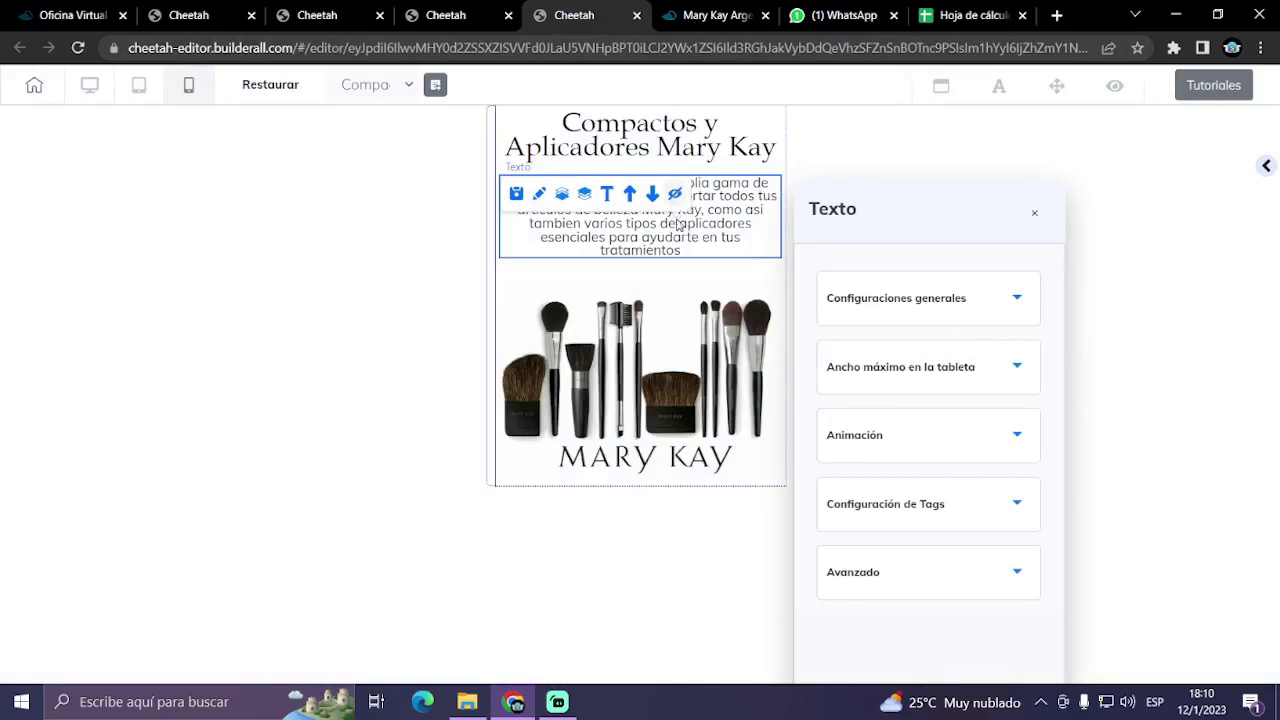
{"action": "right_click", "coordinate": [728, 237]}
{"action": "left_click", "coordinate": [807, 165]}
{"action": "left_click", "coordinate": [923, 292]}
{"action": "left_click", "coordinate": [953, 389]}
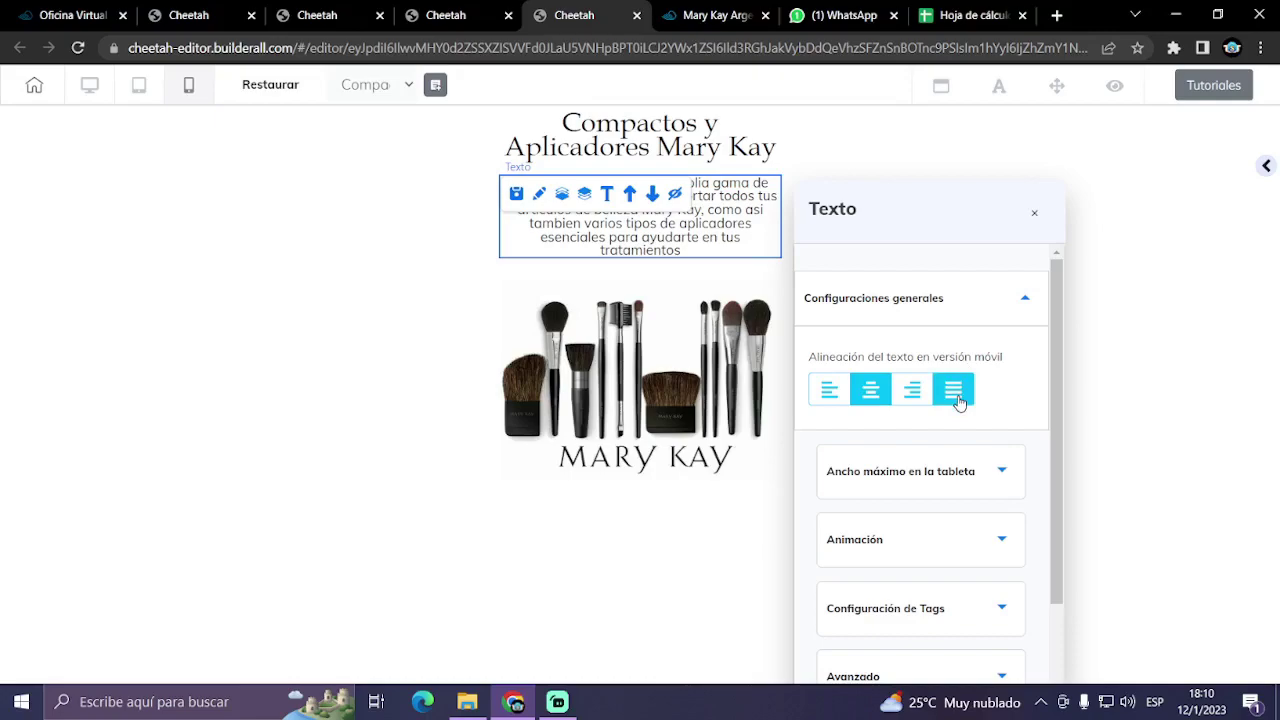
- Left-align the title in the mobile version and return to the desktop version of the page
{"action": "left_click", "coordinate": [669, 146]}
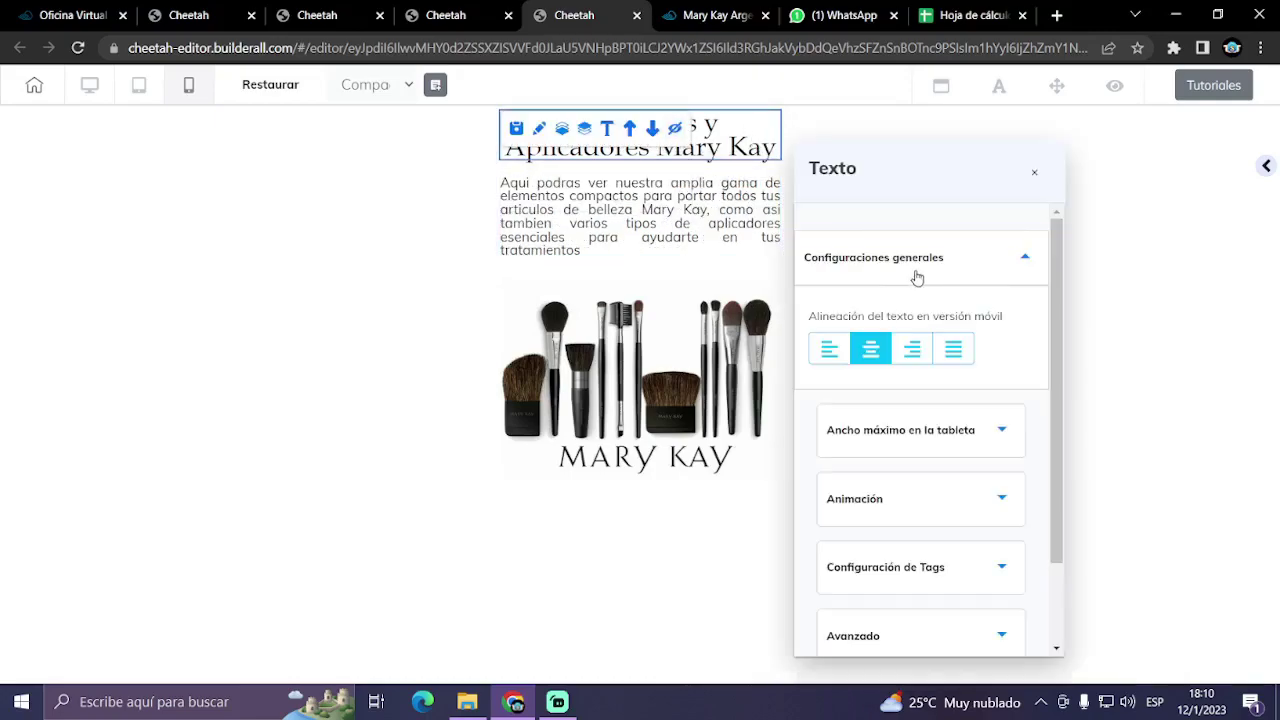
{"action": "left_click", "coordinate": [834, 346]}
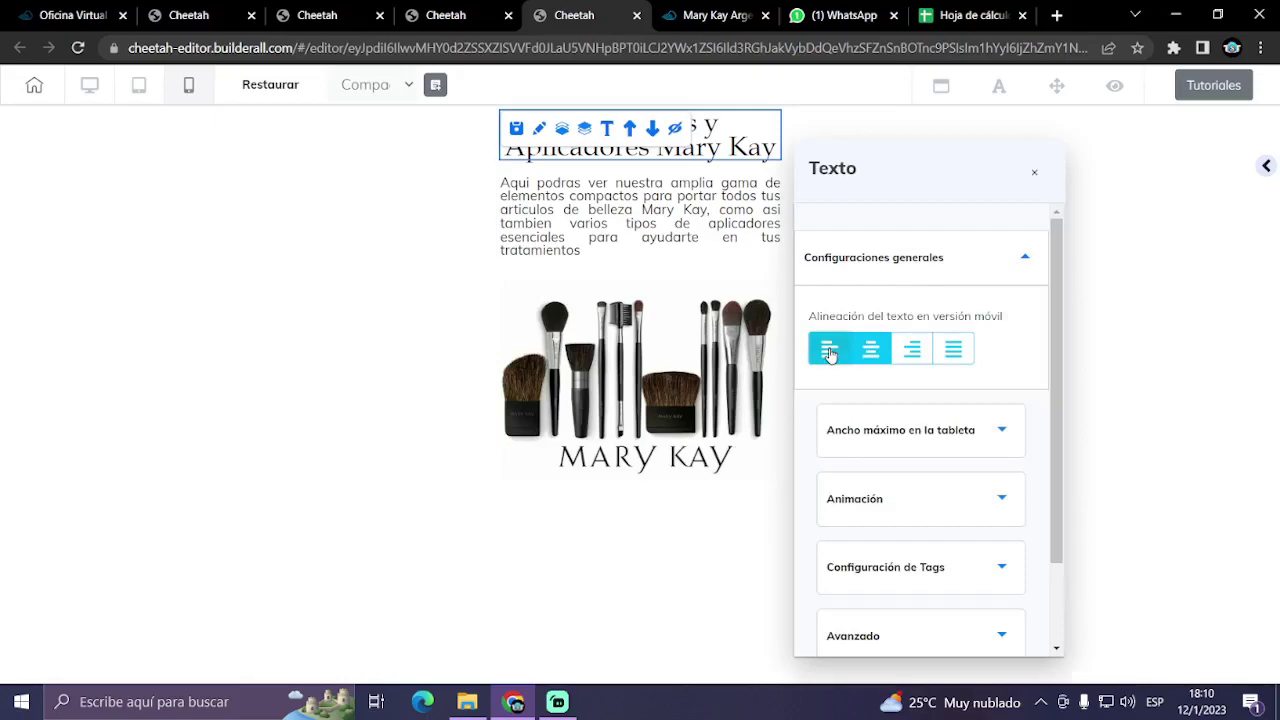
{"action": "left_click", "coordinate": [1030, 169]}
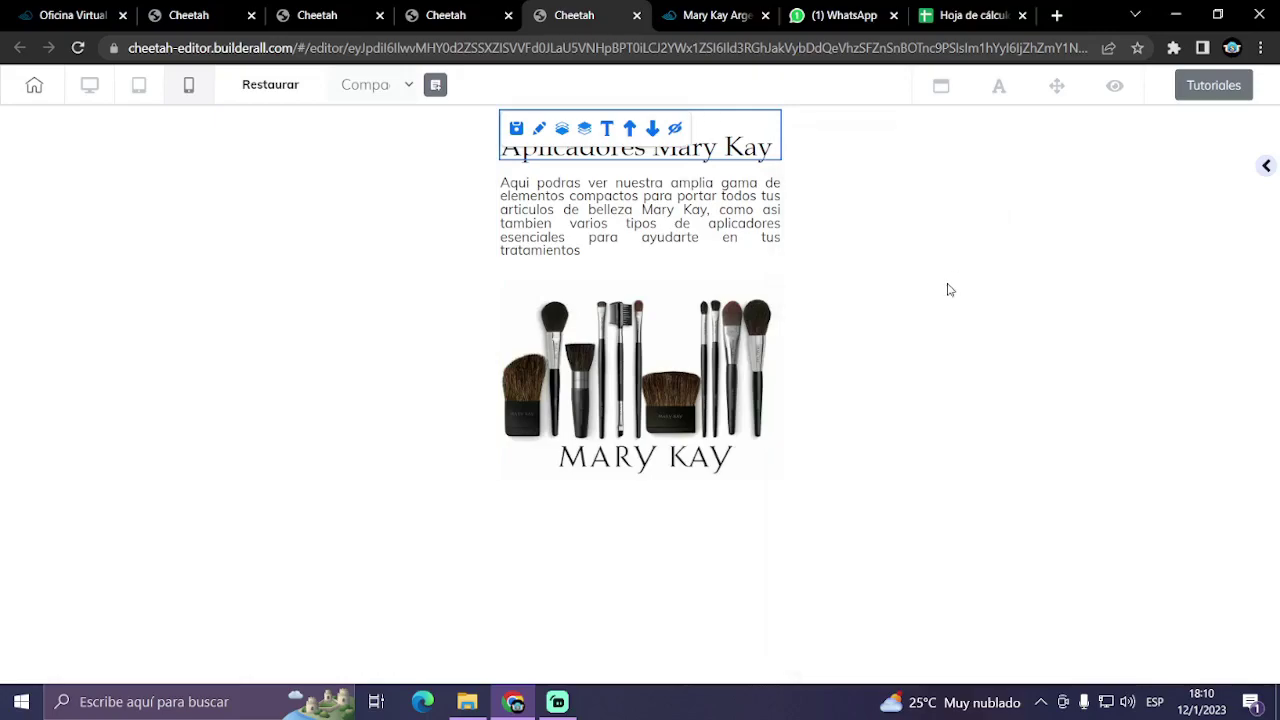
{"action": "left_click", "coordinate": [695, 483]}
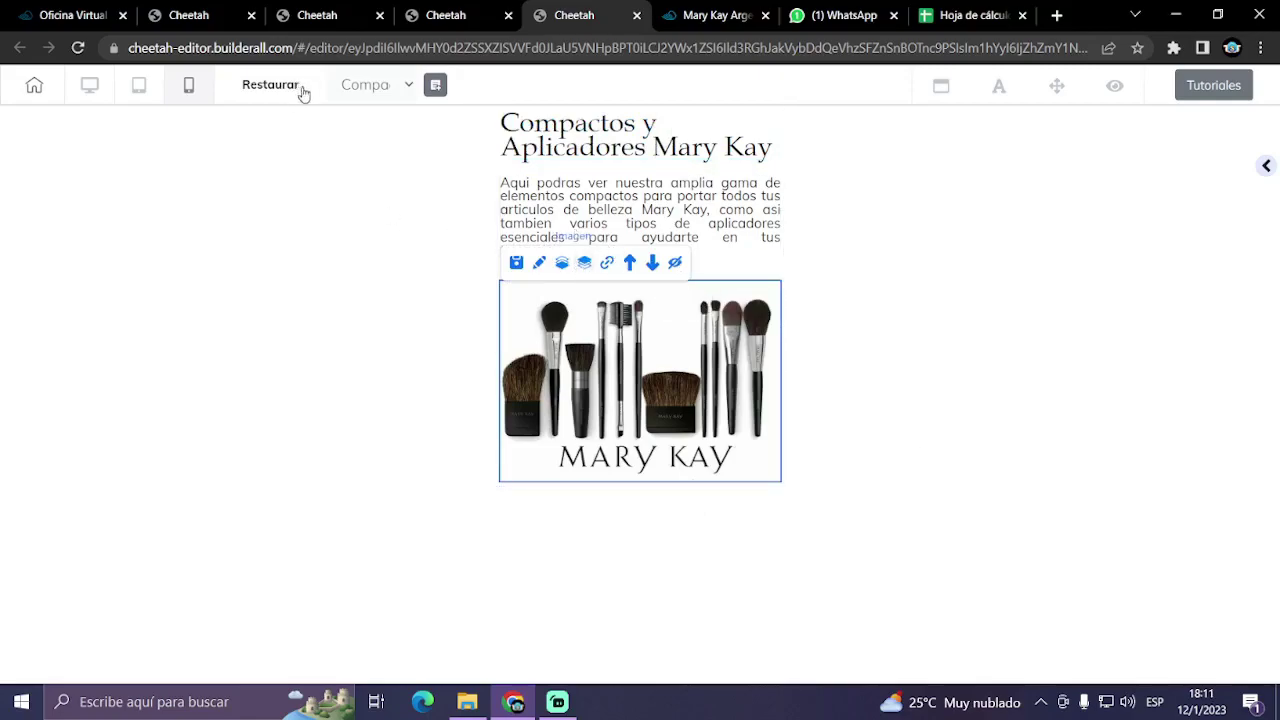
{"action": "left_click", "coordinate": [97, 93]}
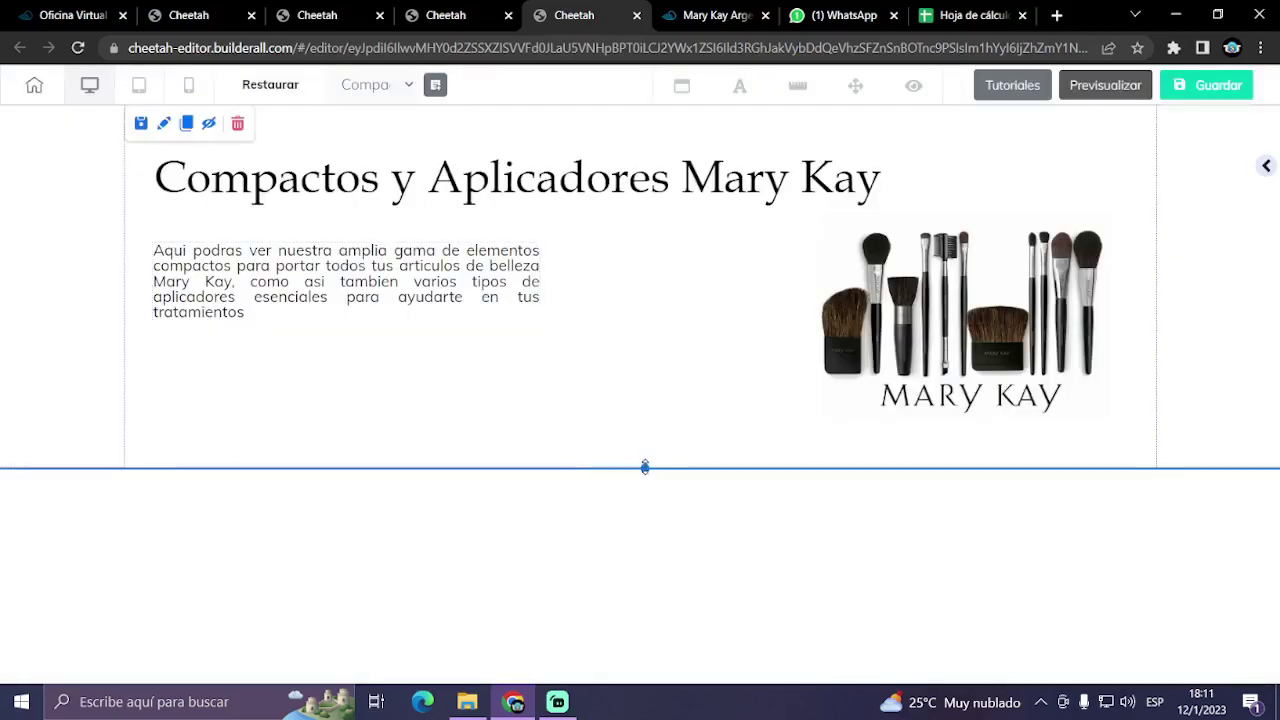
- Shorten the header panel slightly by raising its lower edge below the brush picture
{"action": "left_click_drag", "start_coordinate": [645, 467], "coordinate": [645, 463]}
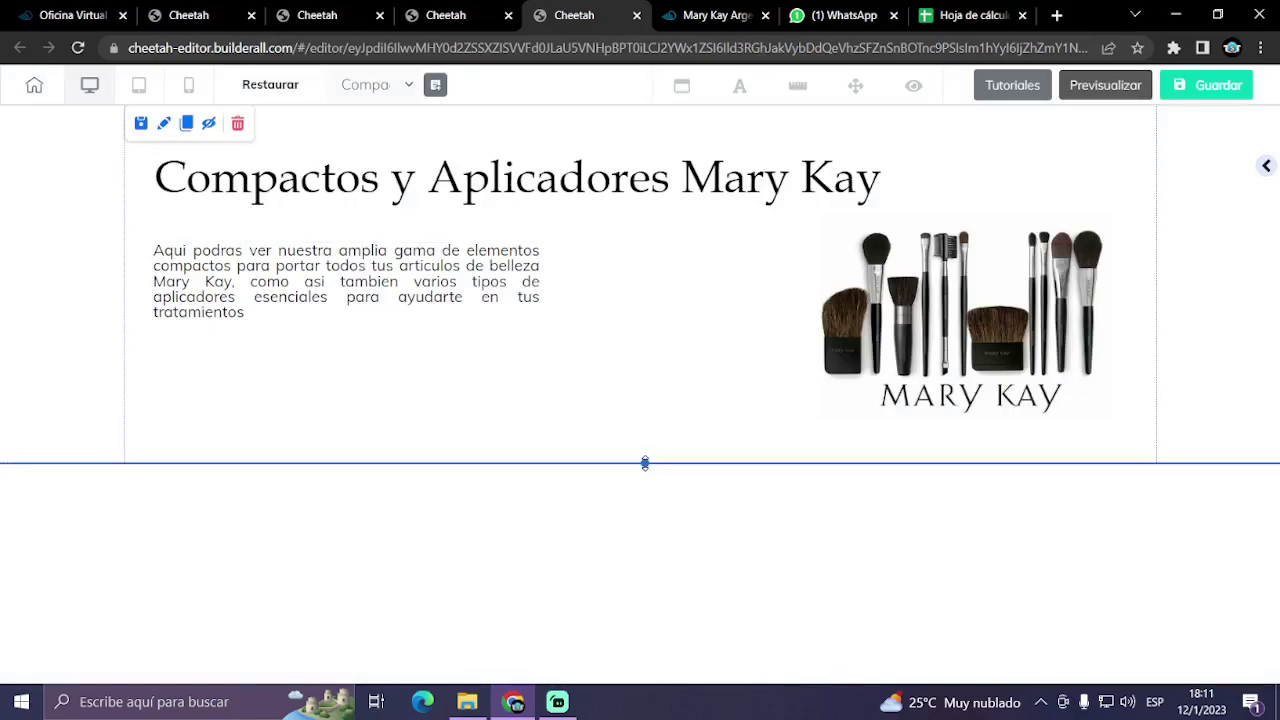
- Open the live TIENDA page from the site's page list, examine its product category sections, and return to the Compactos y Aplicadores editor
{"action": "left_click", "coordinate": [443, 12]}
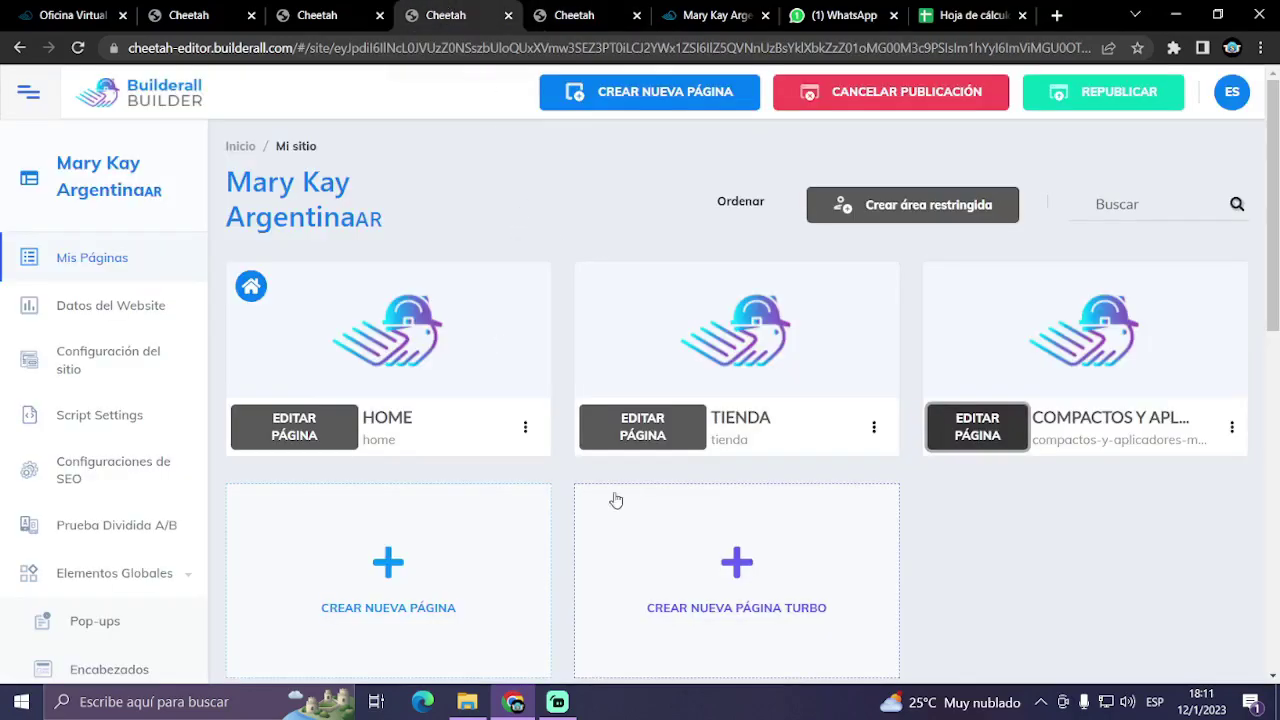
{"action": "left_click", "coordinate": [873, 428]}
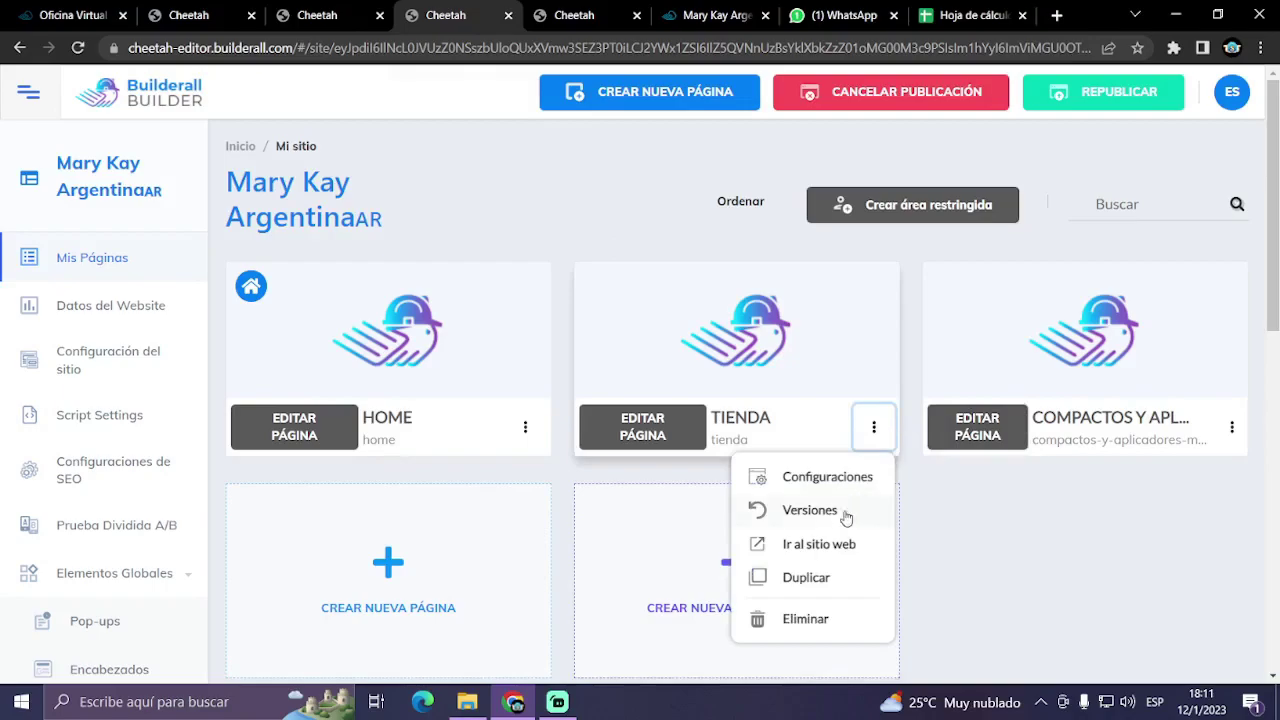
{"action": "left_click", "coordinate": [805, 546]}
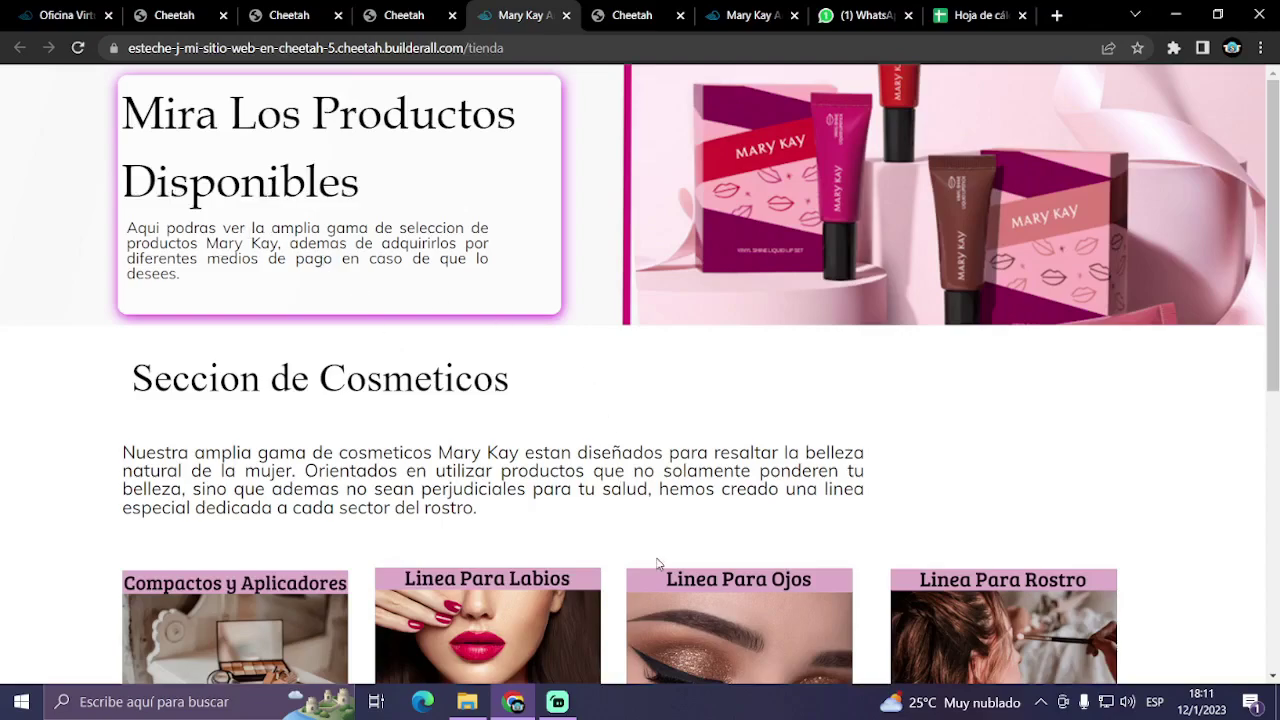
{"action": "scroll", "coordinate": [370, 343], "scroll_direction": "down", "scroll_amount": 1}
{"action": "scroll", "coordinate": [737, 416], "scroll_direction": "down", "scroll_amount": 2}
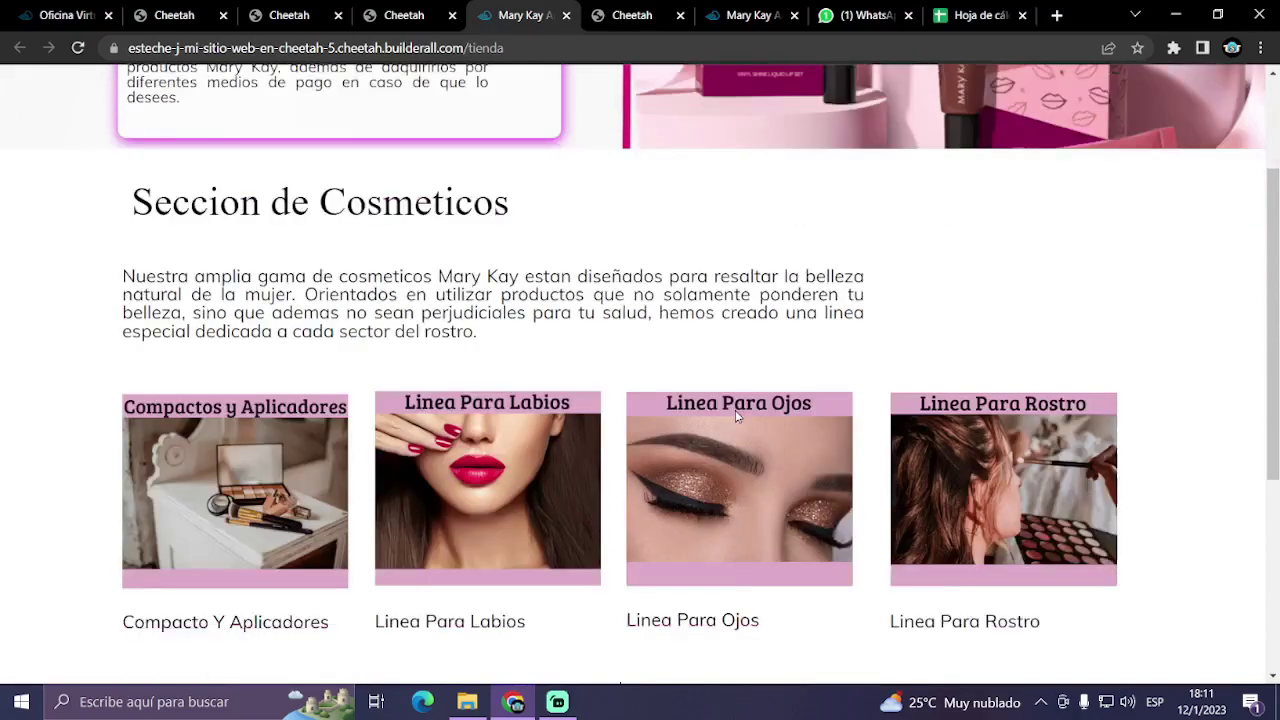
{"action": "scroll", "coordinate": [700, 500], "scroll_direction": "down", "scroll_amount": 3}
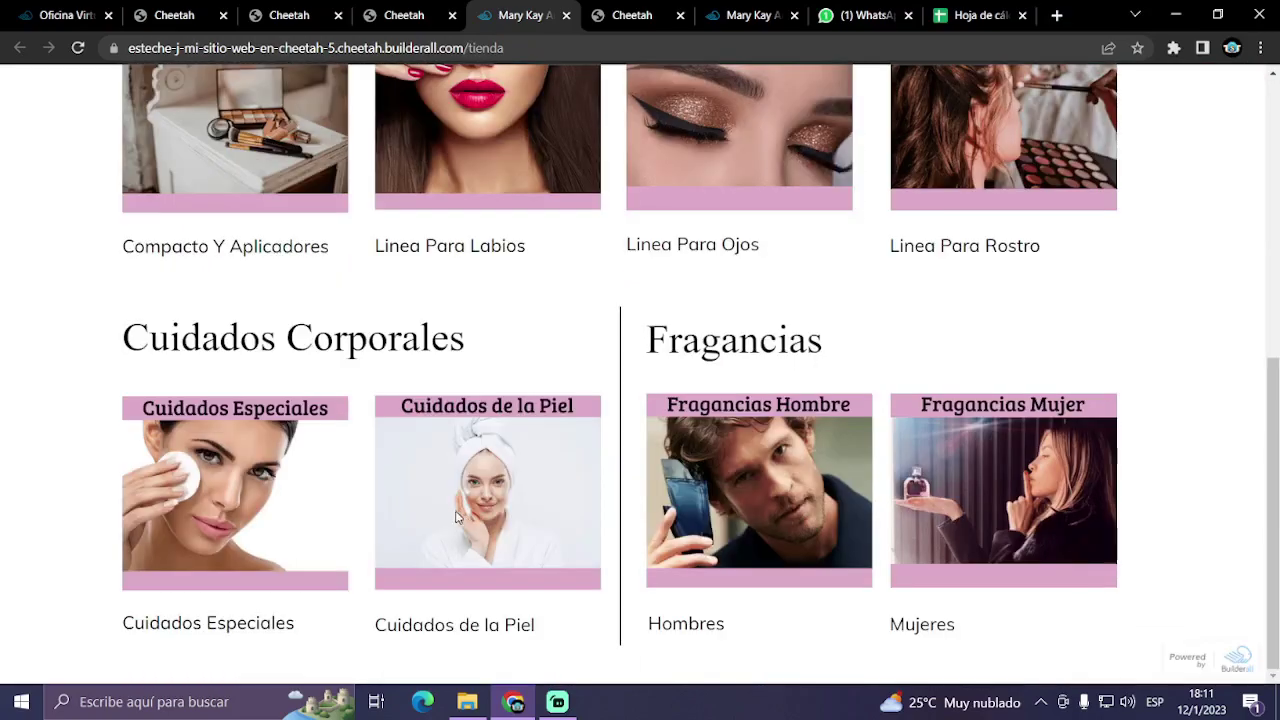
{"action": "left_click", "coordinate": [632, 15]}
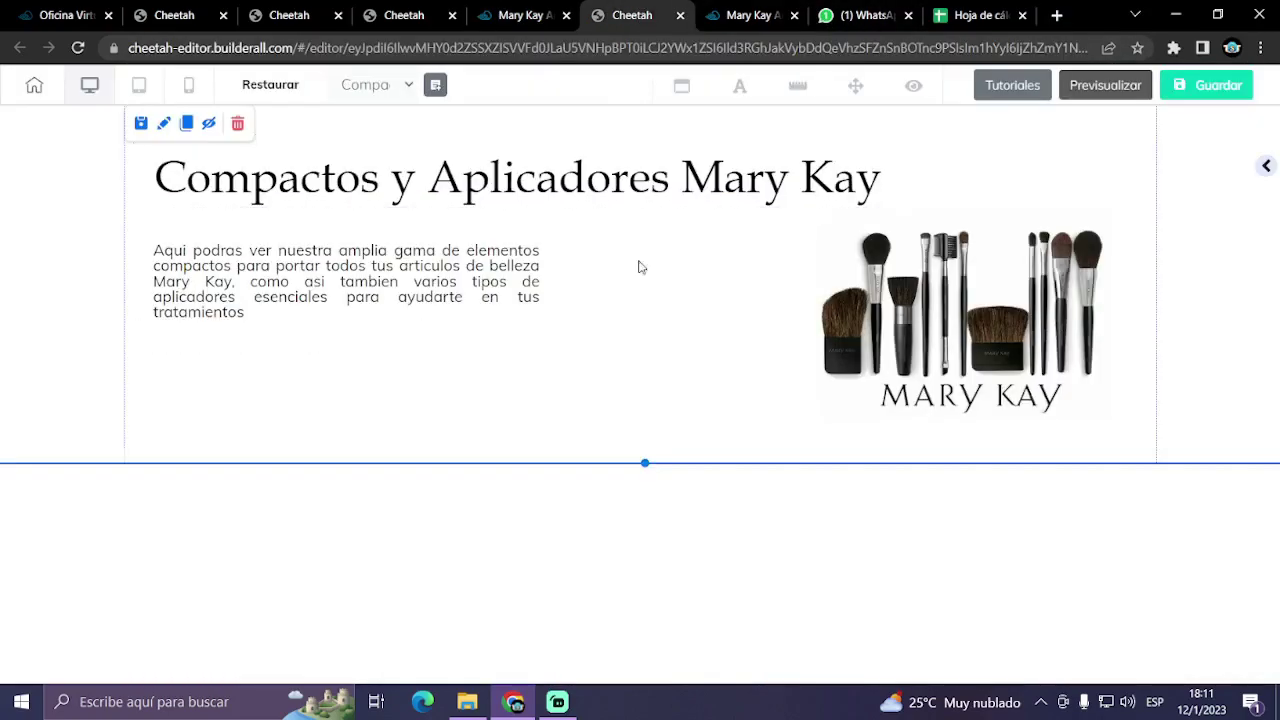
- Add a blank panel below the header panel and delete its placeholder text box
{"action": "left_click", "coordinate": [1264, 167]}
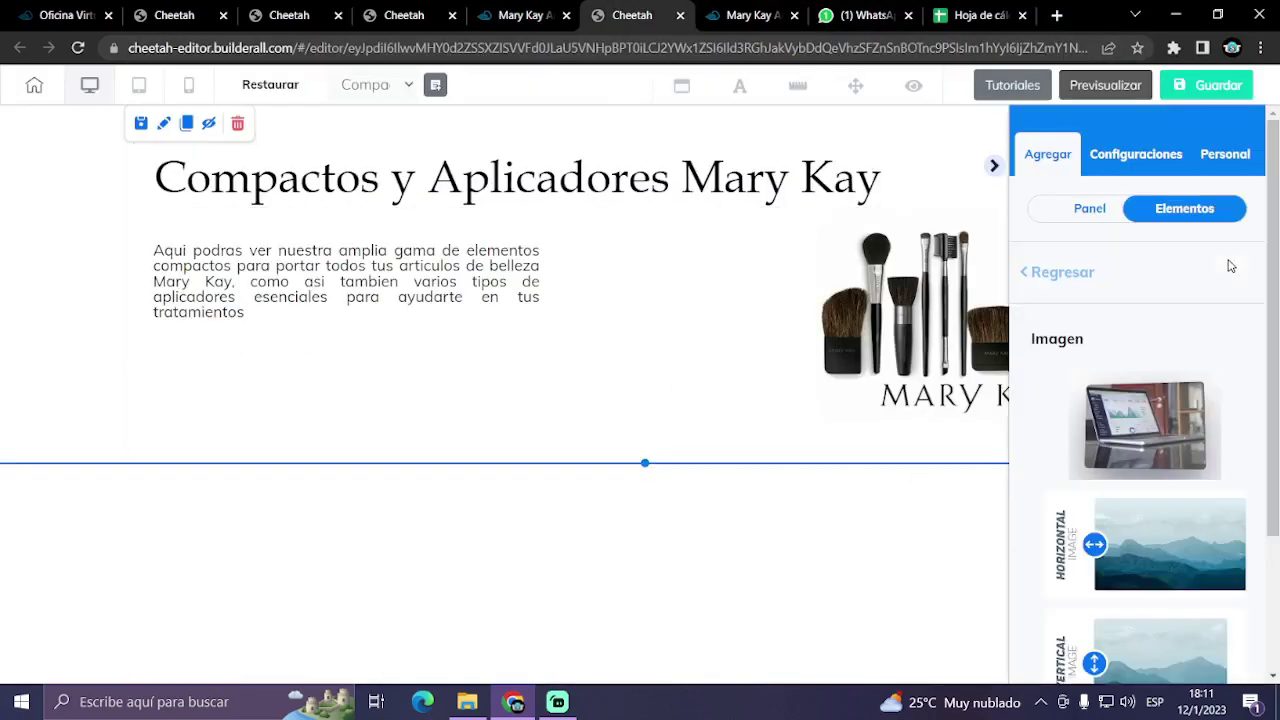
{"action": "left_click", "coordinate": [1090, 215]}
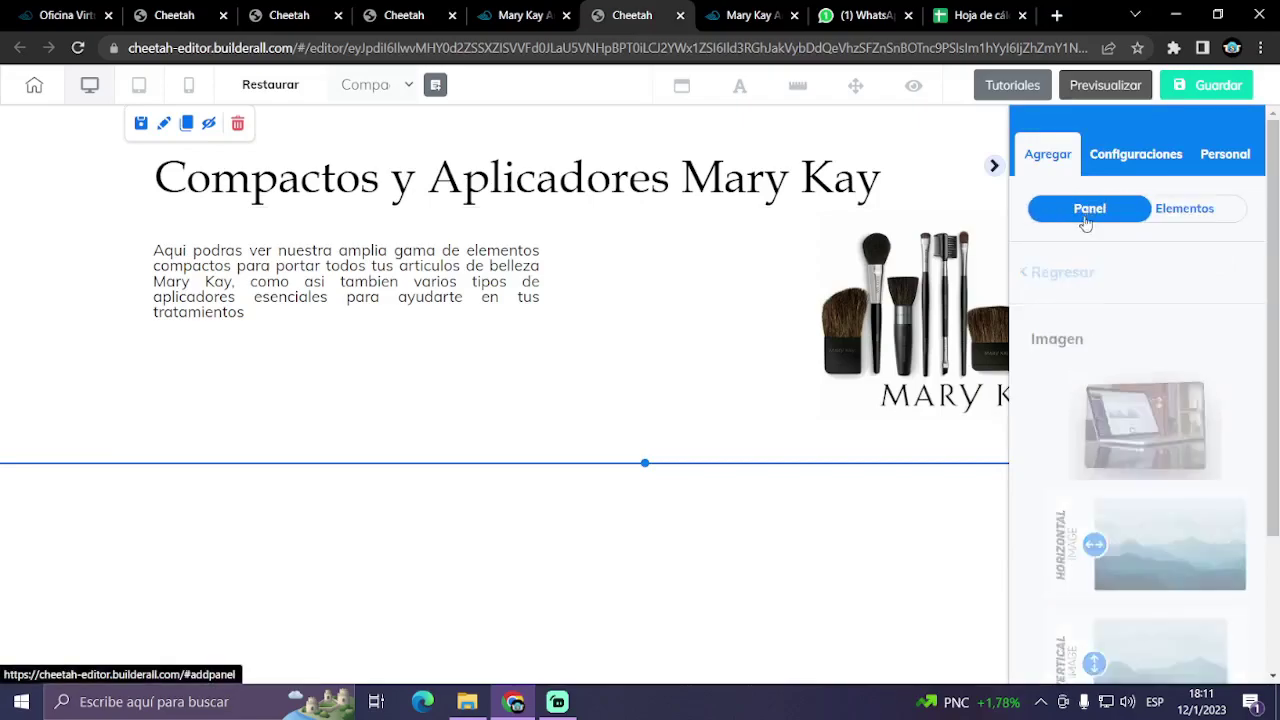
{"action": "left_click", "coordinate": [1086, 320]}
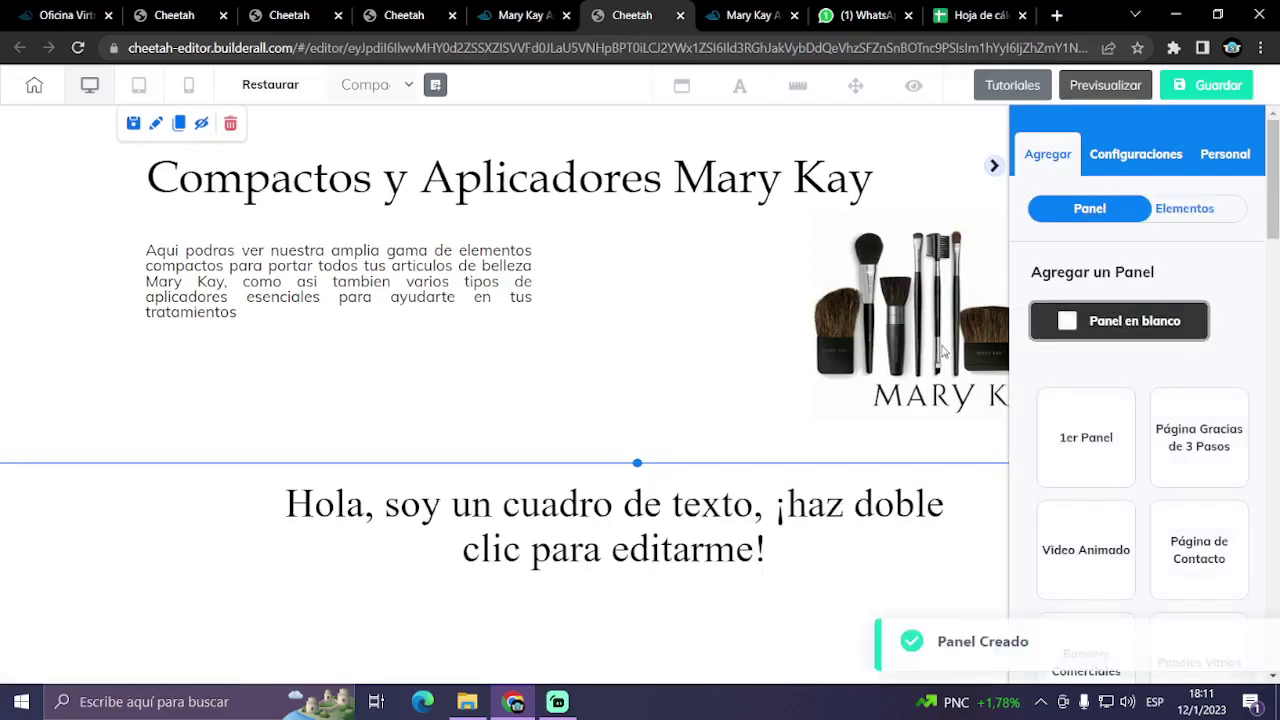
{"action": "left_click", "coordinate": [650, 545]}
{"action": "key", "text": "Delete"}
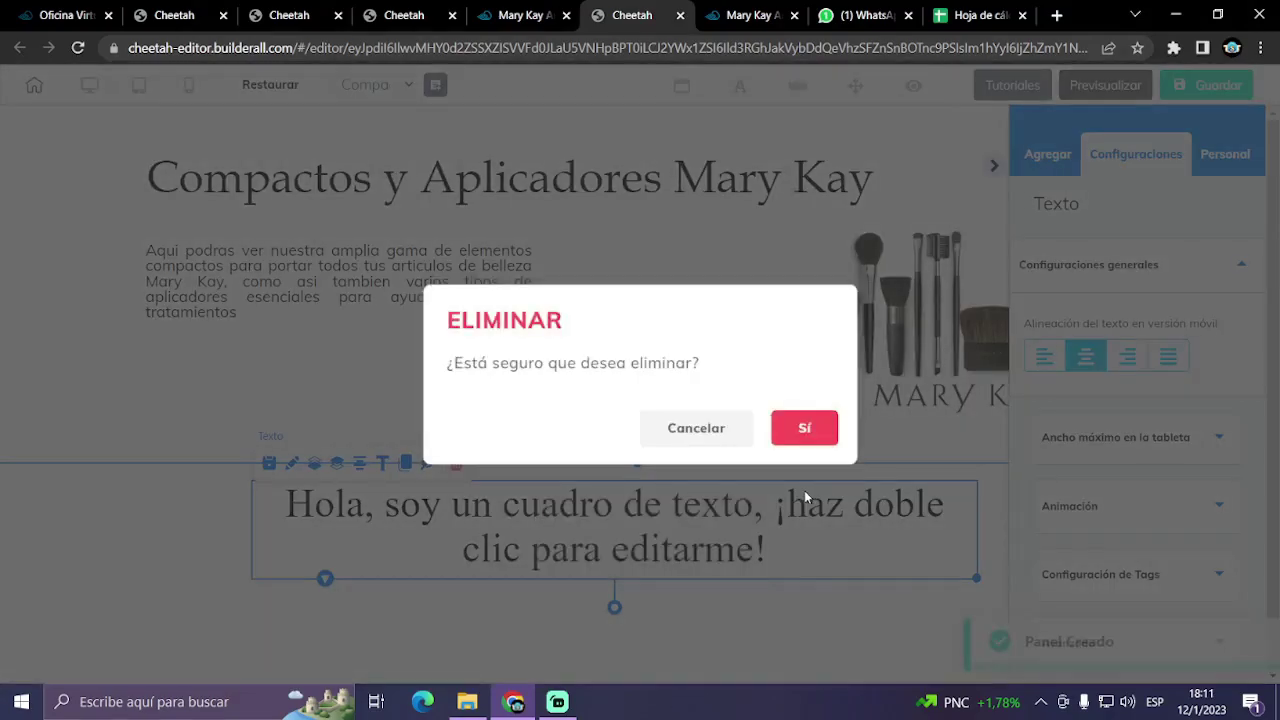
{"action": "left_click", "coordinate": [803, 430]}
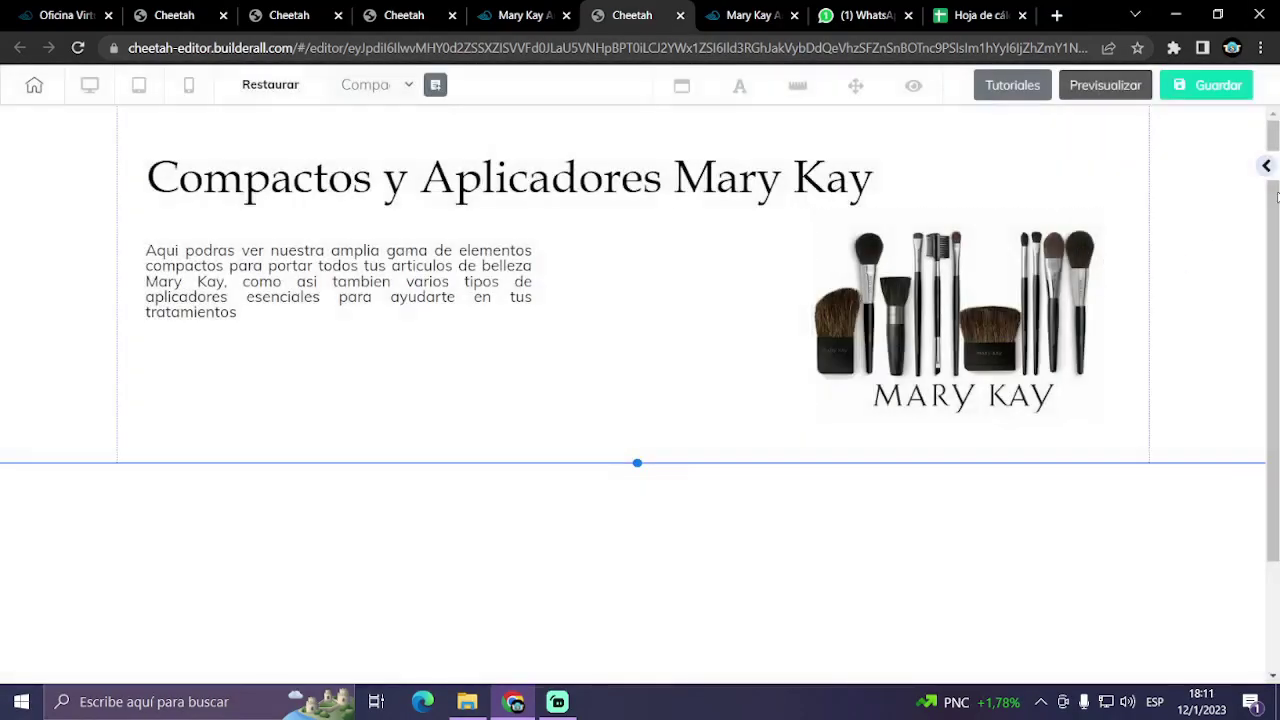
- Place a horizontal image element at the left of the new blank panel
{"action": "scroll", "coordinate": [883, 443], "scroll_direction": "down", "scroll_amount": 2}
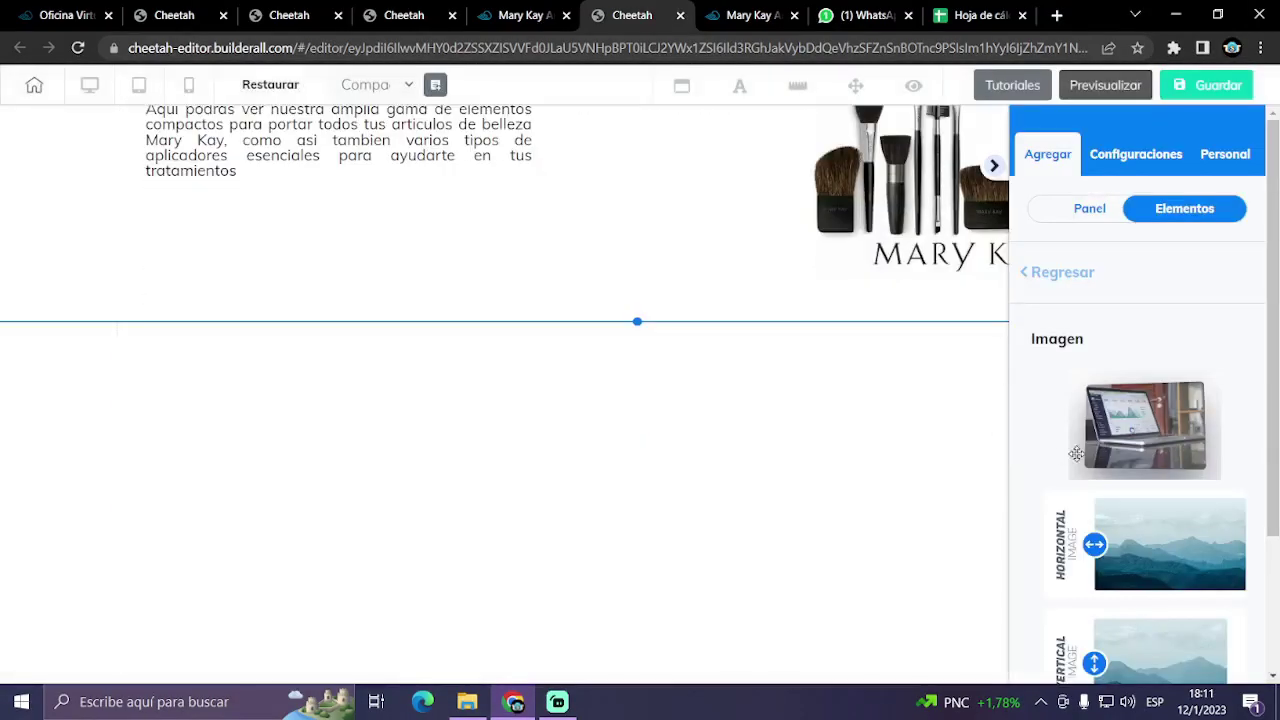
{"action": "left_click_drag", "start_coordinate": [1153, 543], "coordinate": [404, 513]}
{"action": "left_click", "coordinate": [328, 513]}
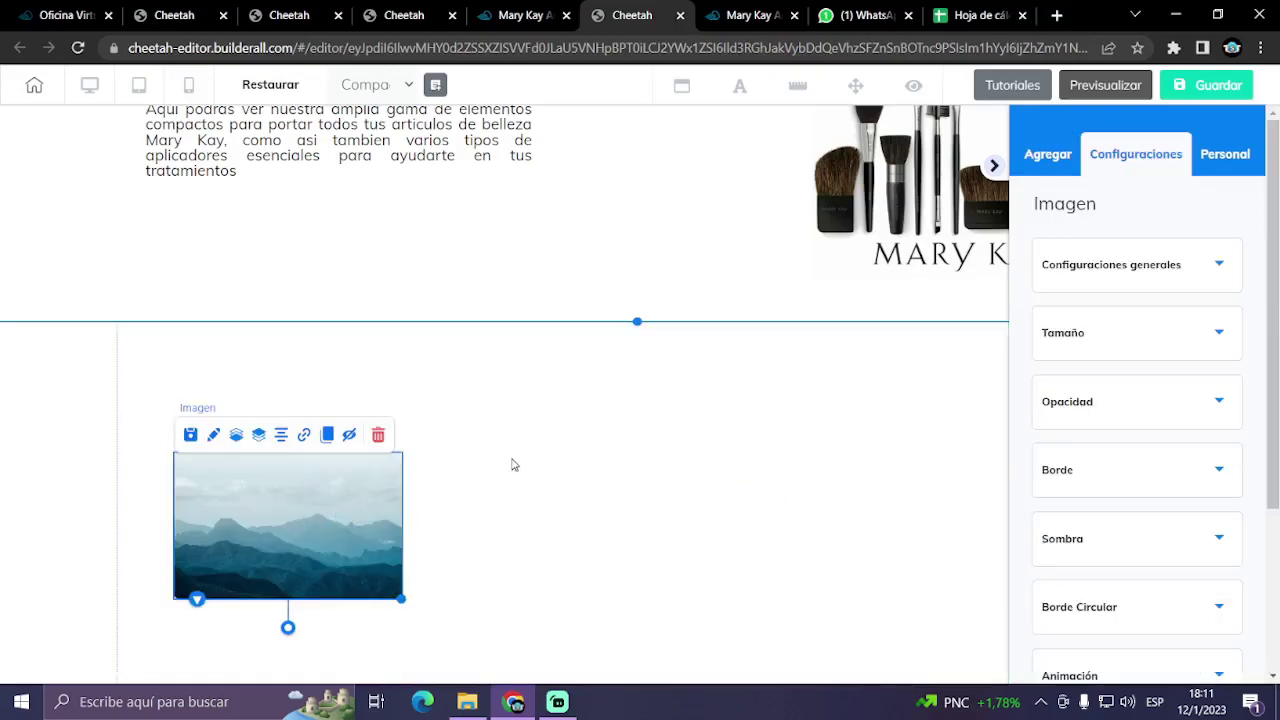
- Upload all product pictures from the PRODUCTOS > COSMETICOS > COMPACTO Y APLICADORES folder to the image library
{"action": "left_click", "coordinate": [1186, 268]}
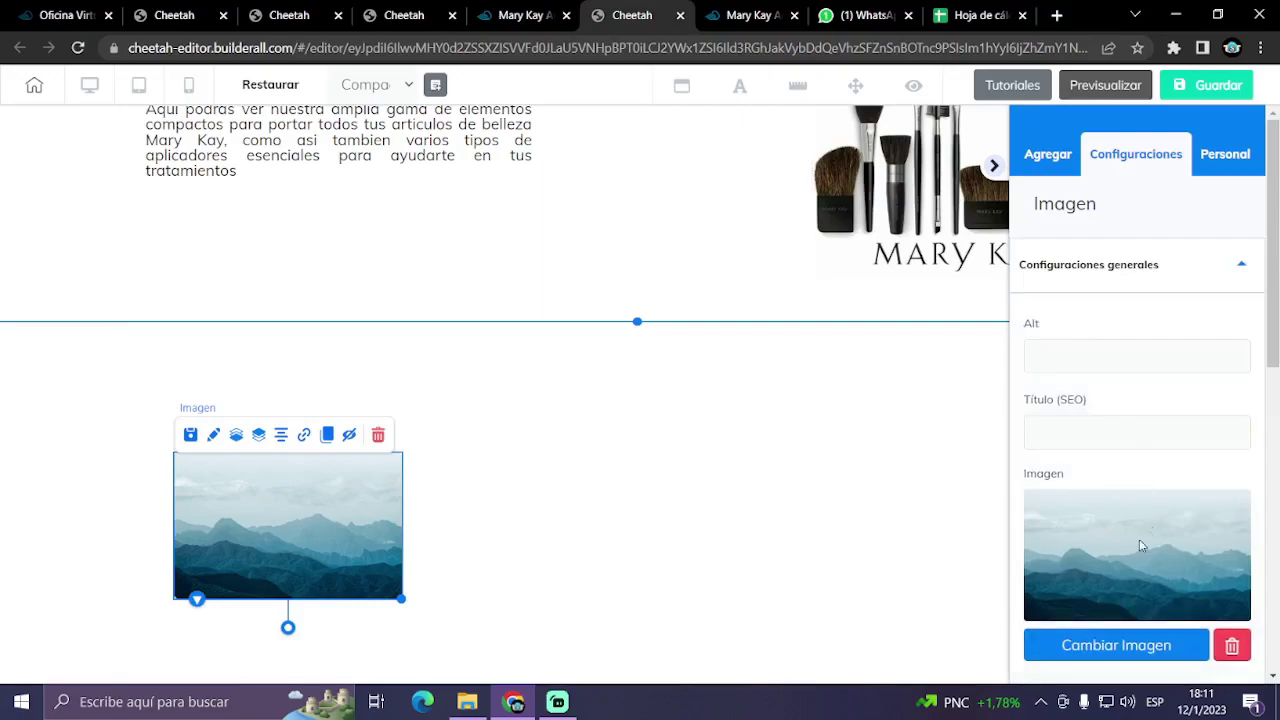
{"action": "left_click", "coordinate": [1117, 646]}
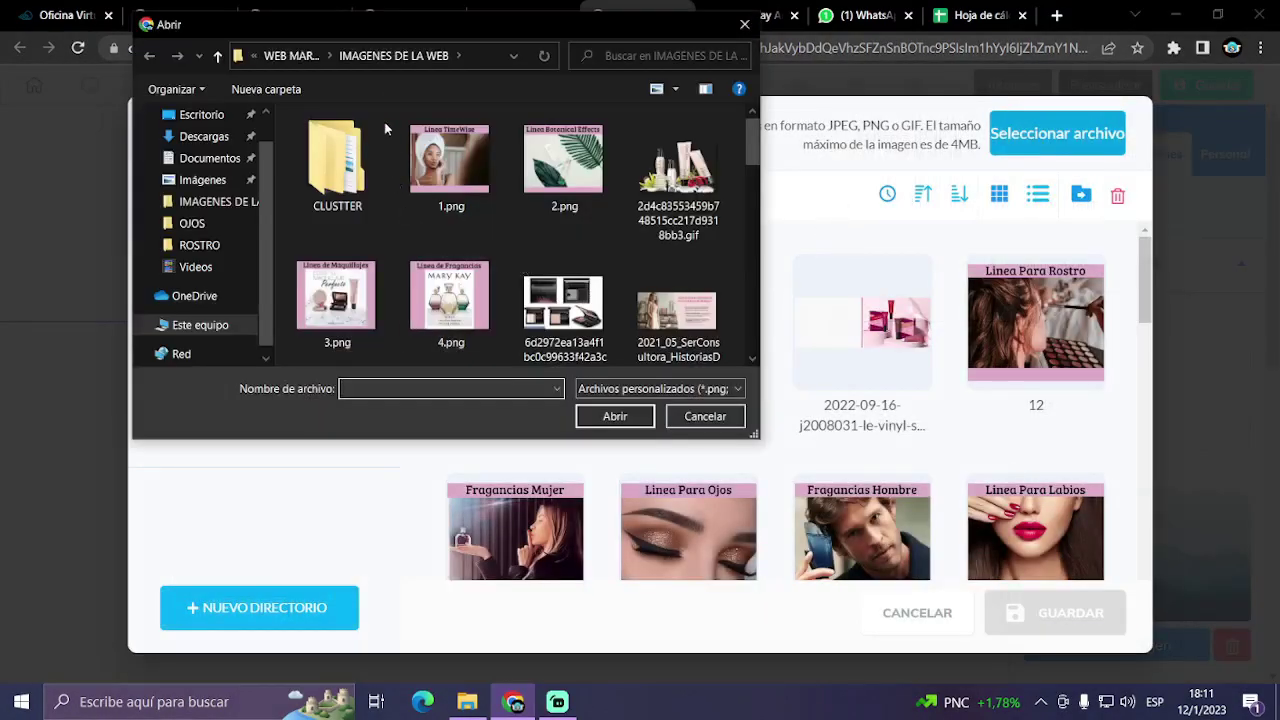
{"action": "left_click", "coordinate": [300, 57]}
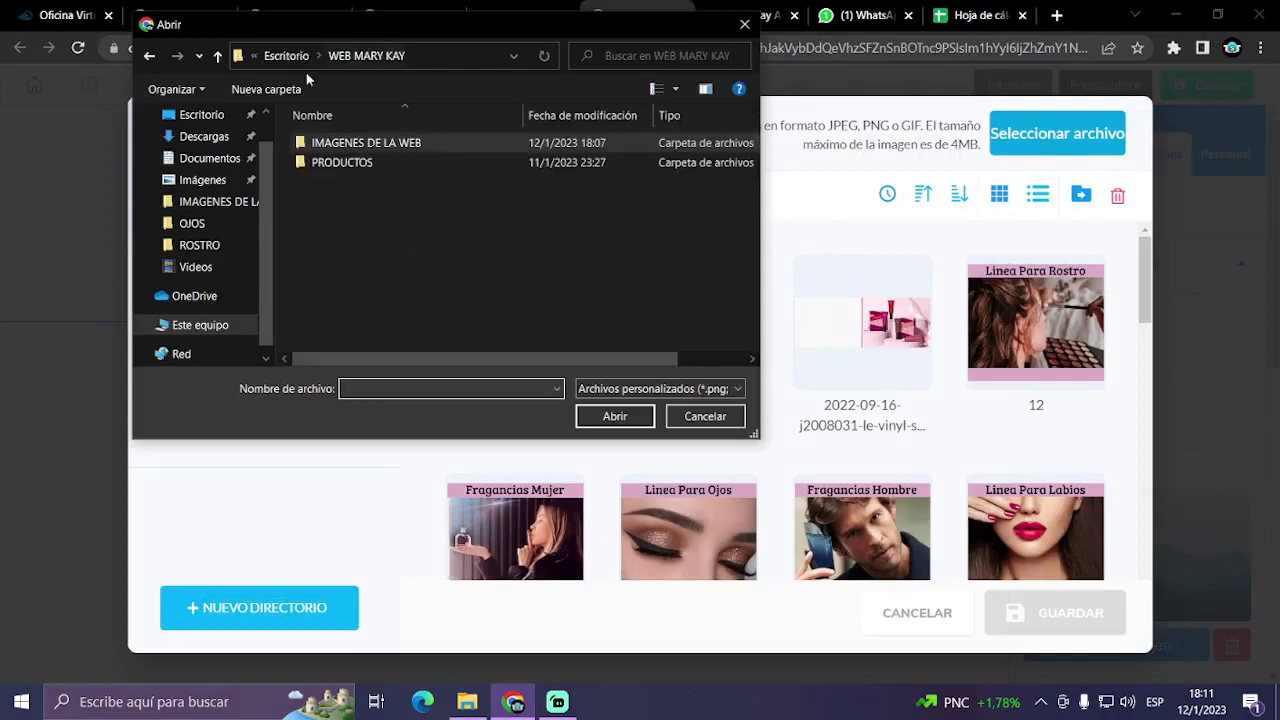
{"action": "double_click", "coordinate": [396, 160]}
{"action": "double_click", "coordinate": [359, 144]}
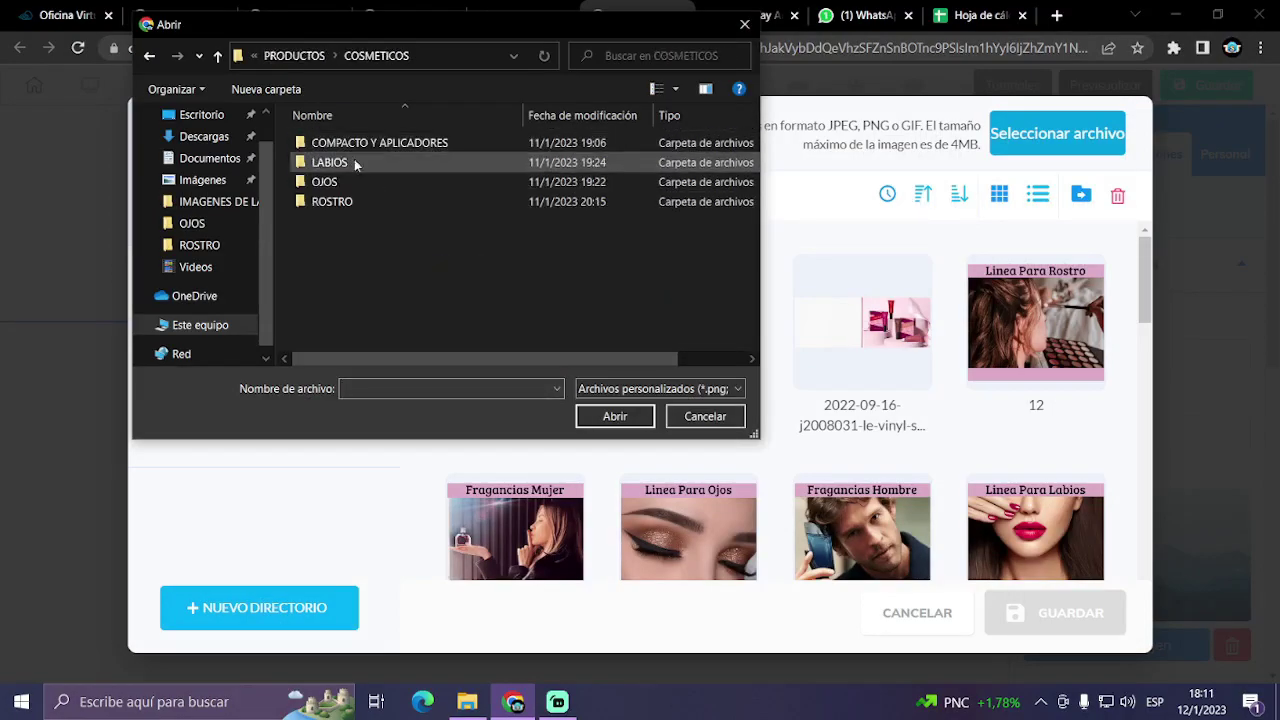
{"action": "double_click", "coordinate": [360, 142]}
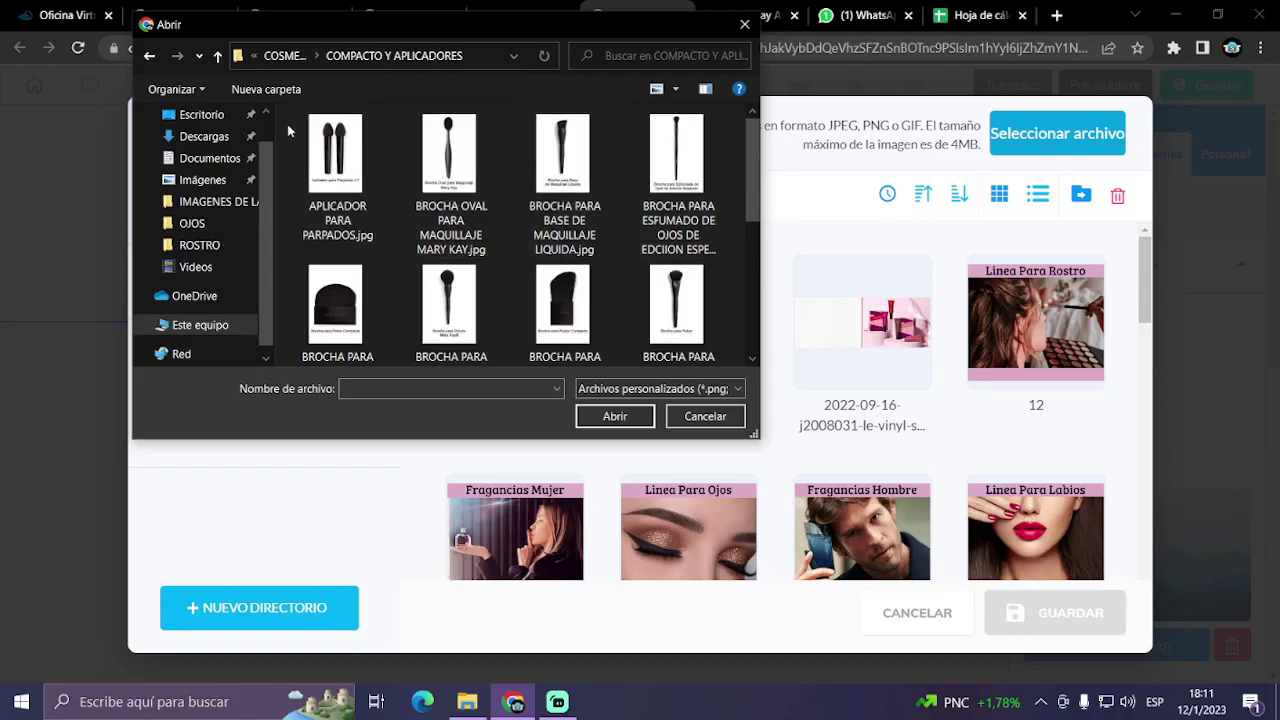
{"action": "left_click_drag", "start_coordinate": [291, 128], "coordinate": [694, 417]}
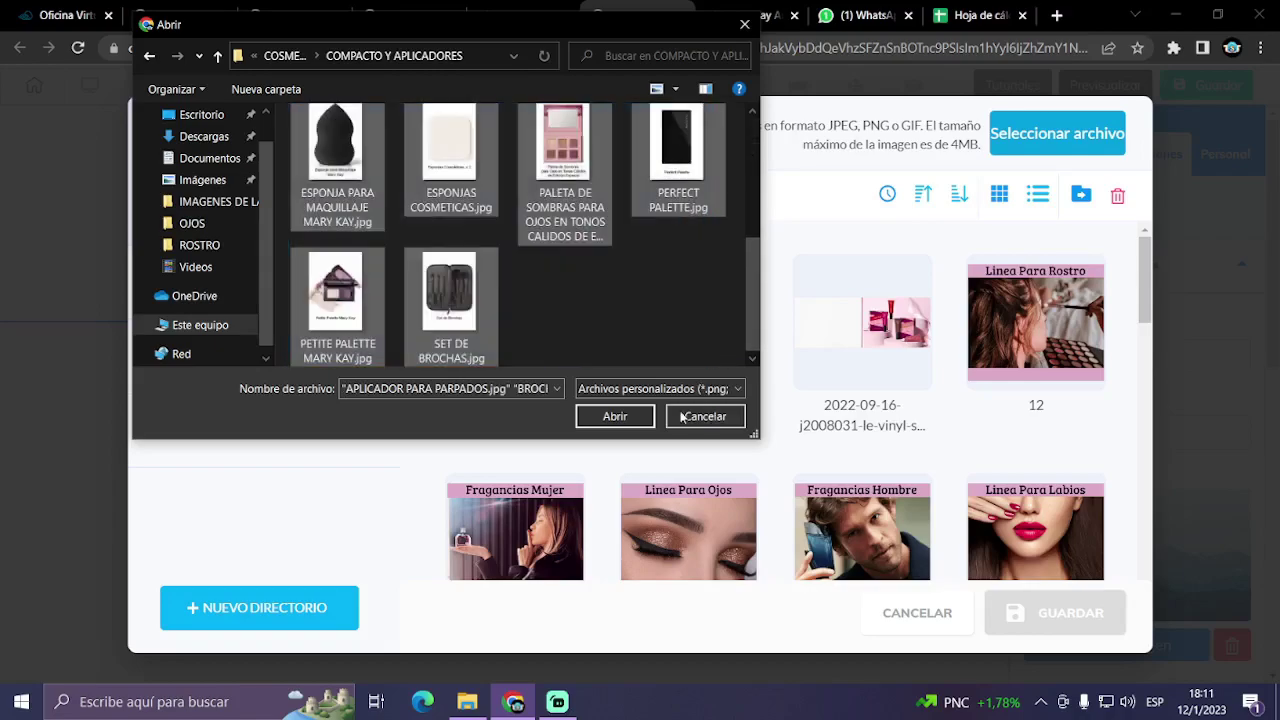
{"action": "left_click", "coordinate": [615, 417]}
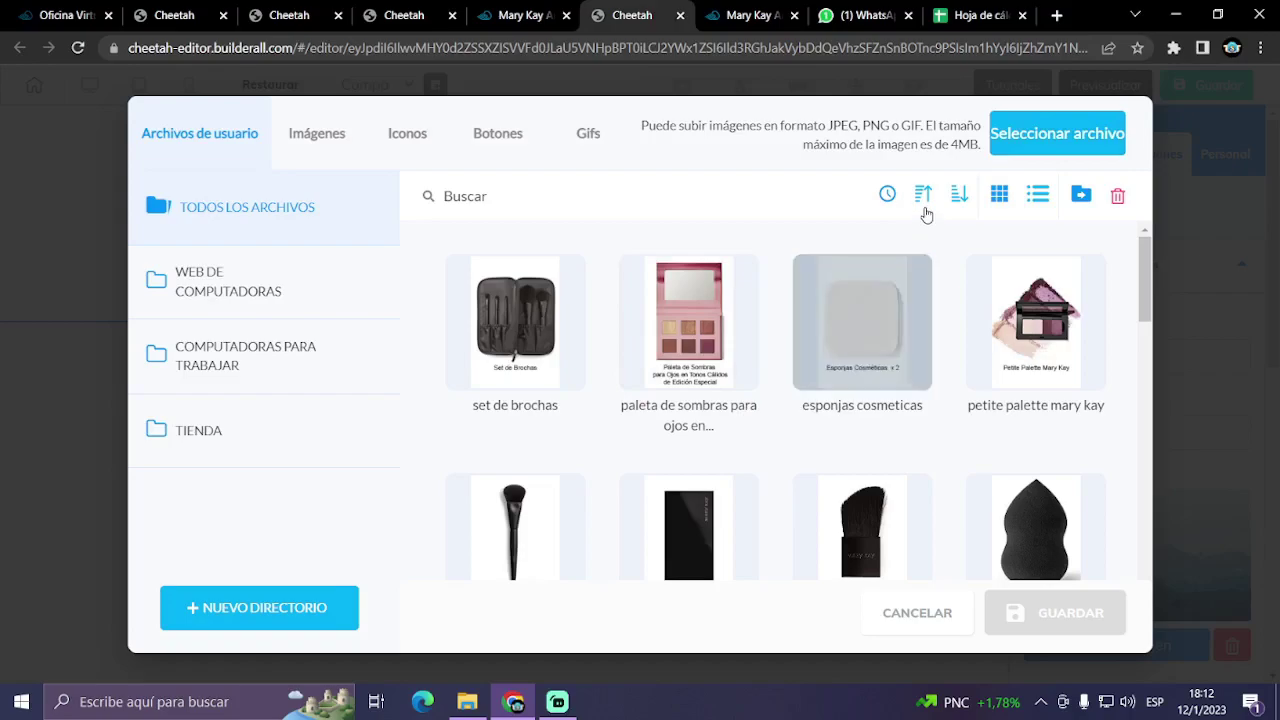
- Replace the placeholder landscape with the uploaded "aplicador para parpados" picture
{"action": "left_click", "coordinate": [887, 194]}
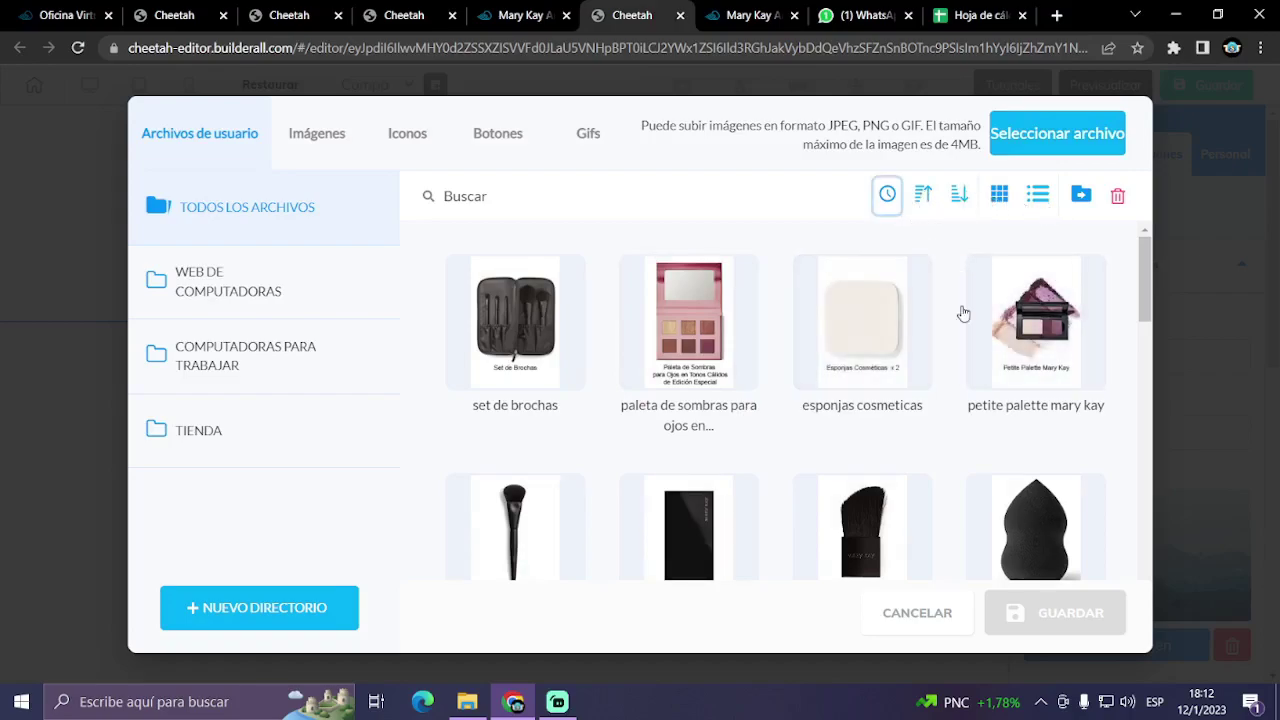
{"action": "scroll", "coordinate": [1080, 460], "scroll_direction": "down", "scroll_amount": 5}
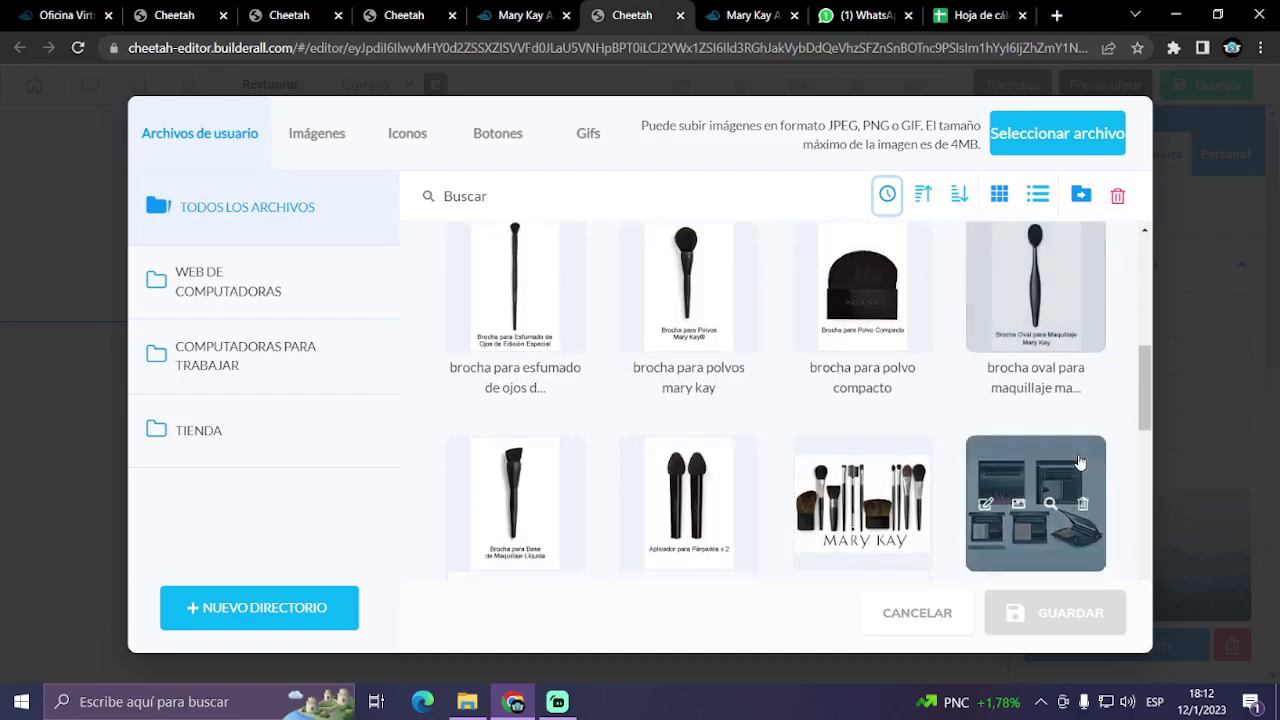
{"action": "scroll", "coordinate": [1080, 462], "scroll_direction": "down", "scroll_amount": 2}
{"action": "scroll", "coordinate": [860, 490], "scroll_direction": "up", "scroll_amount": 2}
{"action": "scroll", "coordinate": [794, 490], "scroll_direction": "down", "scroll_amount": 1}
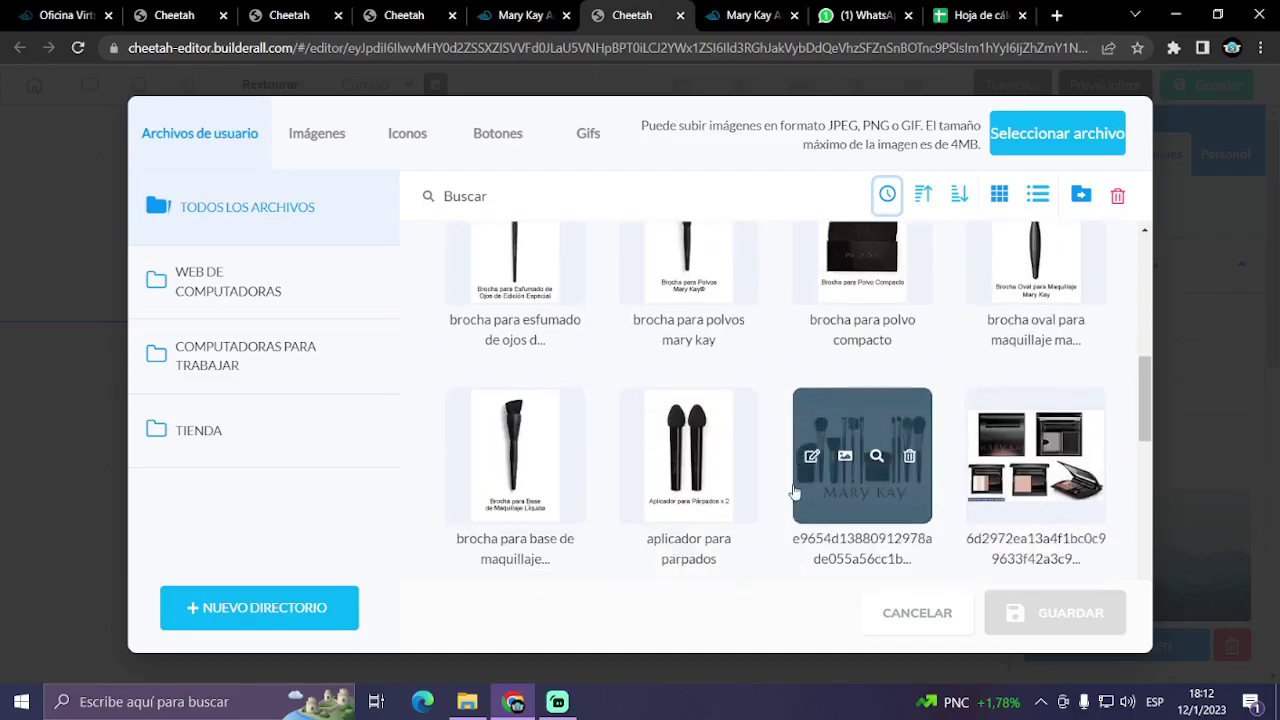
{"action": "left_click", "coordinate": [688, 440]}
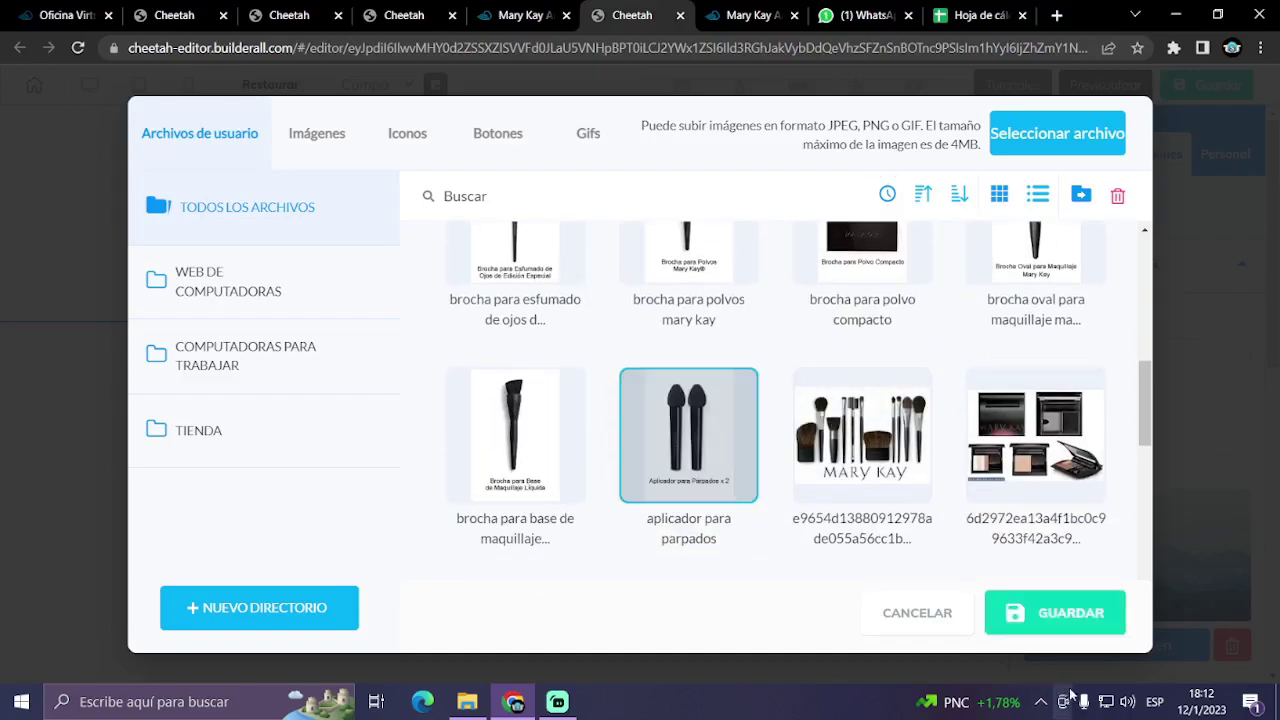
{"action": "left_click", "coordinate": [1072, 614]}
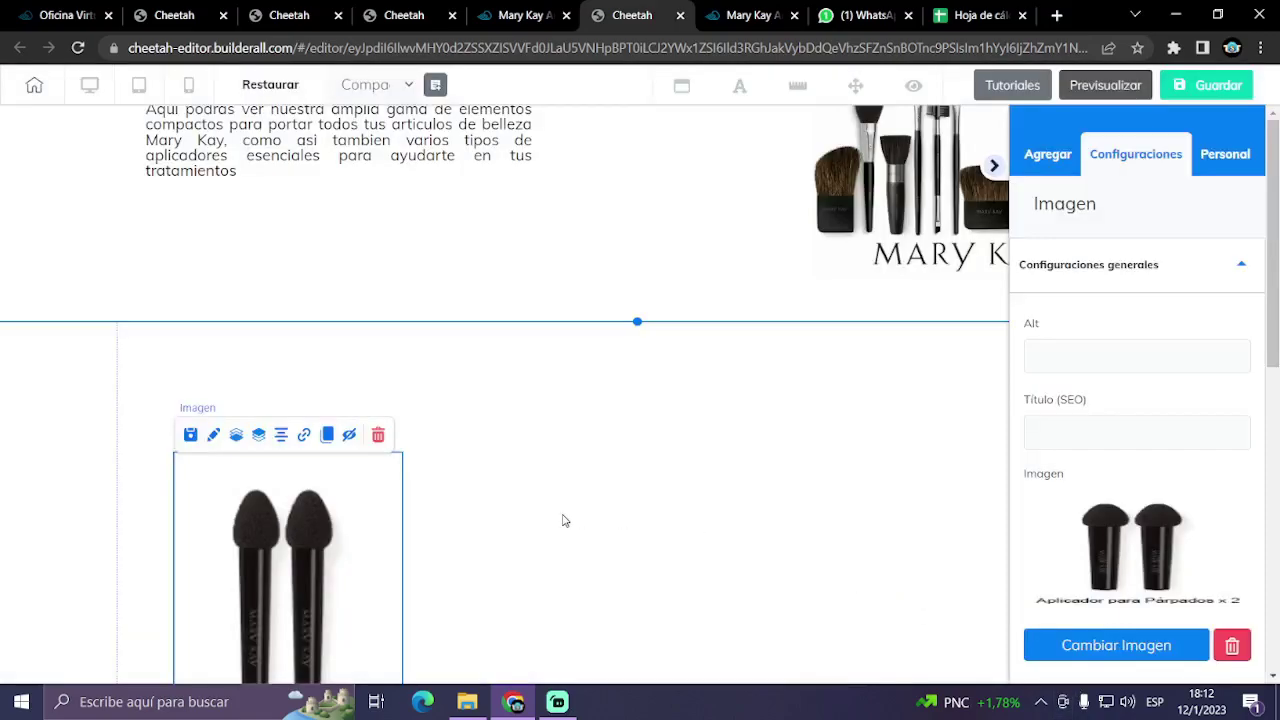
- Shrink the eyelid applicator picture, move it to the new panel's upper-left corner, and extend the panel downward
{"action": "scroll", "coordinate": [563, 520], "scroll_direction": "down", "scroll_amount": 3}
{"action": "left_click", "coordinate": [403, 560]}
{"action": "left_click", "coordinate": [378, 644]}
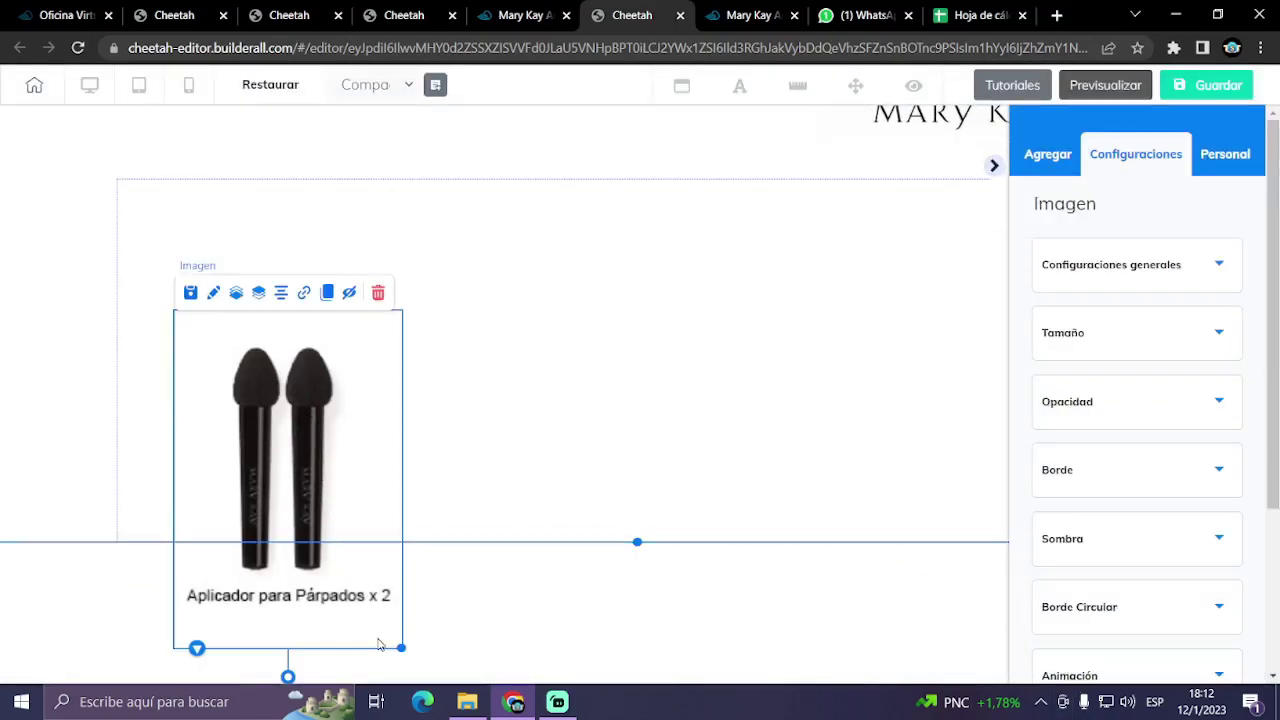
{"action": "left_click_drag", "start_coordinate": [401, 647], "coordinate": [237, 461]}
{"action": "left_click_drag", "start_coordinate": [432, 496], "coordinate": [432, 496]}
{"action": "left_click", "coordinate": [446, 506]}
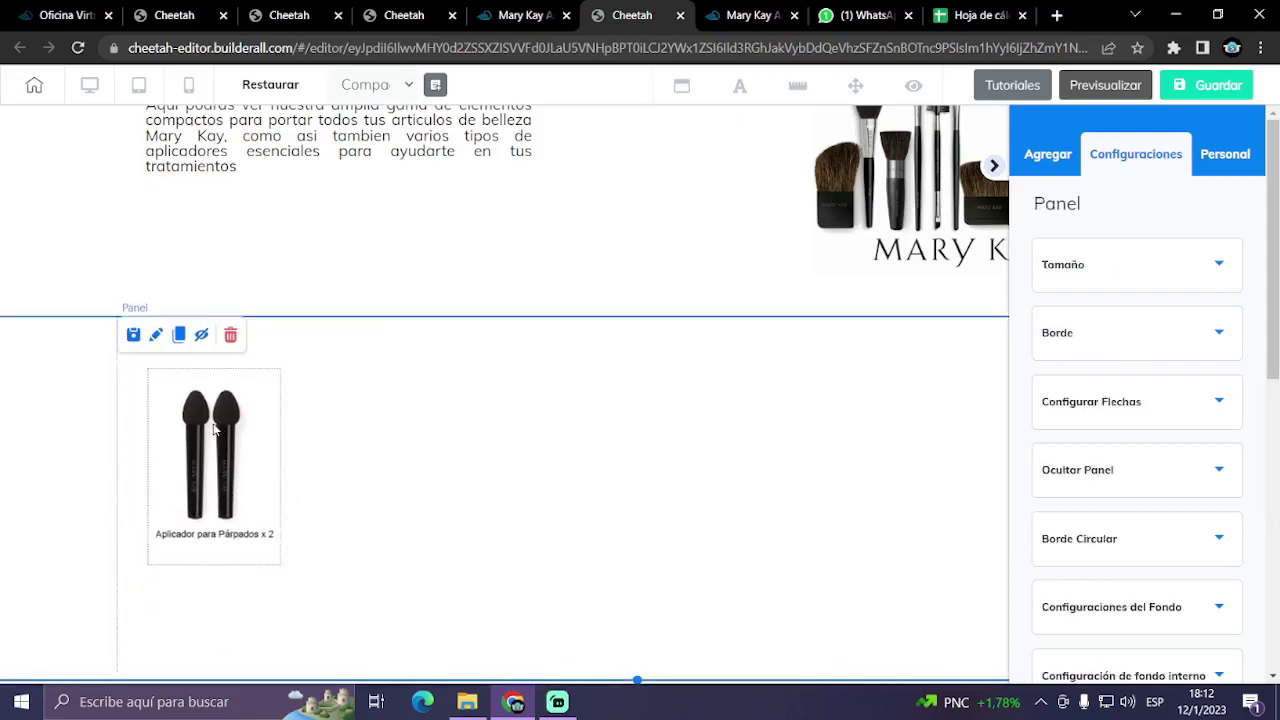
- Duplicate the eyelid applicator picture and place the copy beside the original, to its right
{"action": "left_click", "coordinate": [199, 401]}
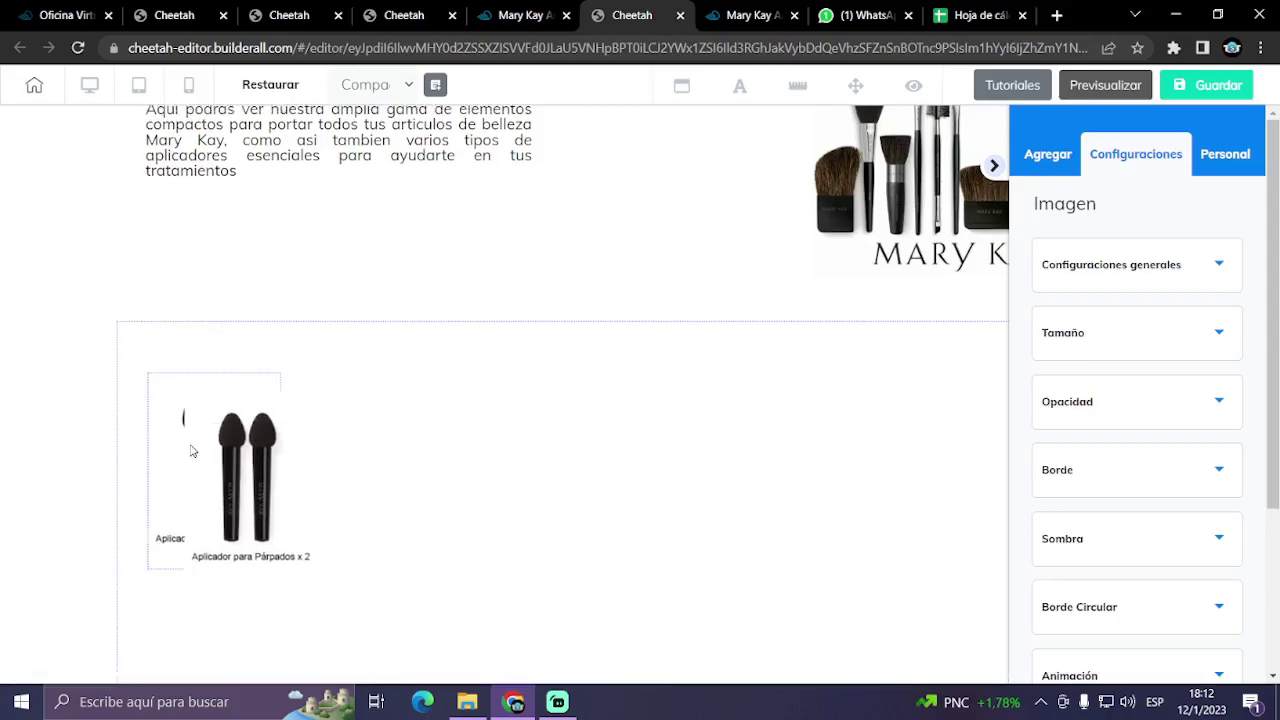
{"action": "left_click_drag", "start_coordinate": [200, 455], "coordinate": [393, 468]}
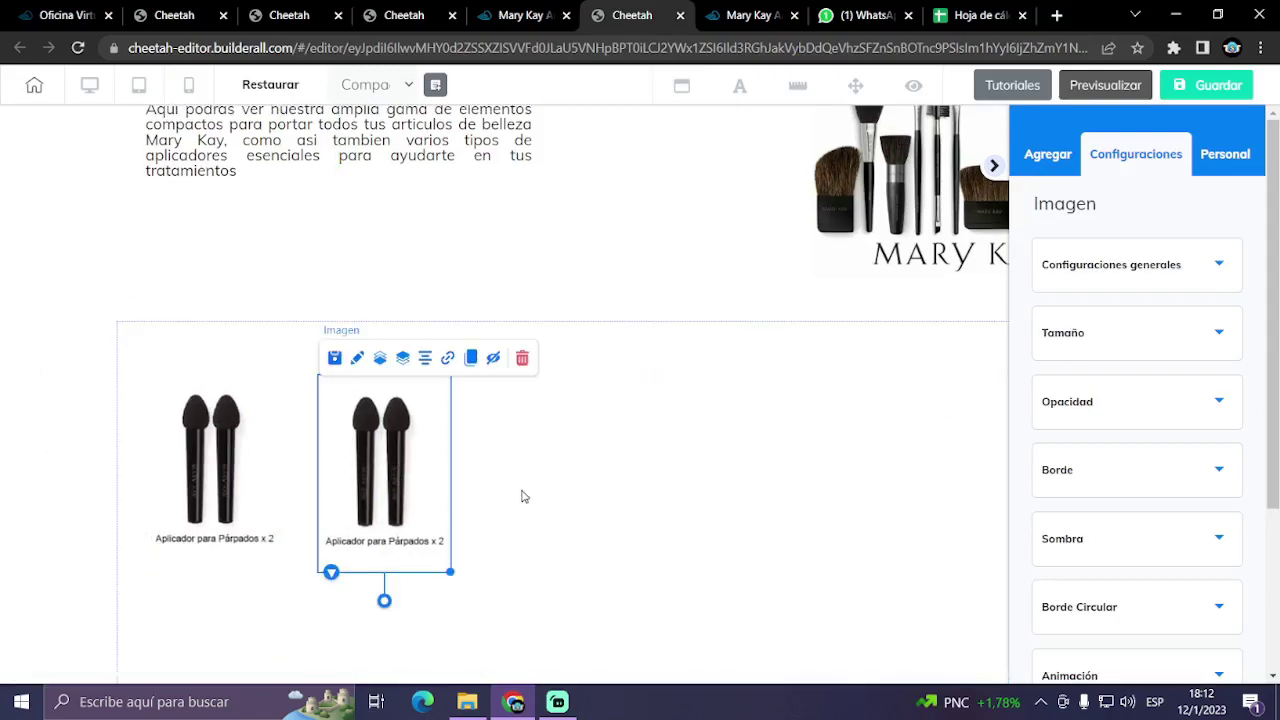
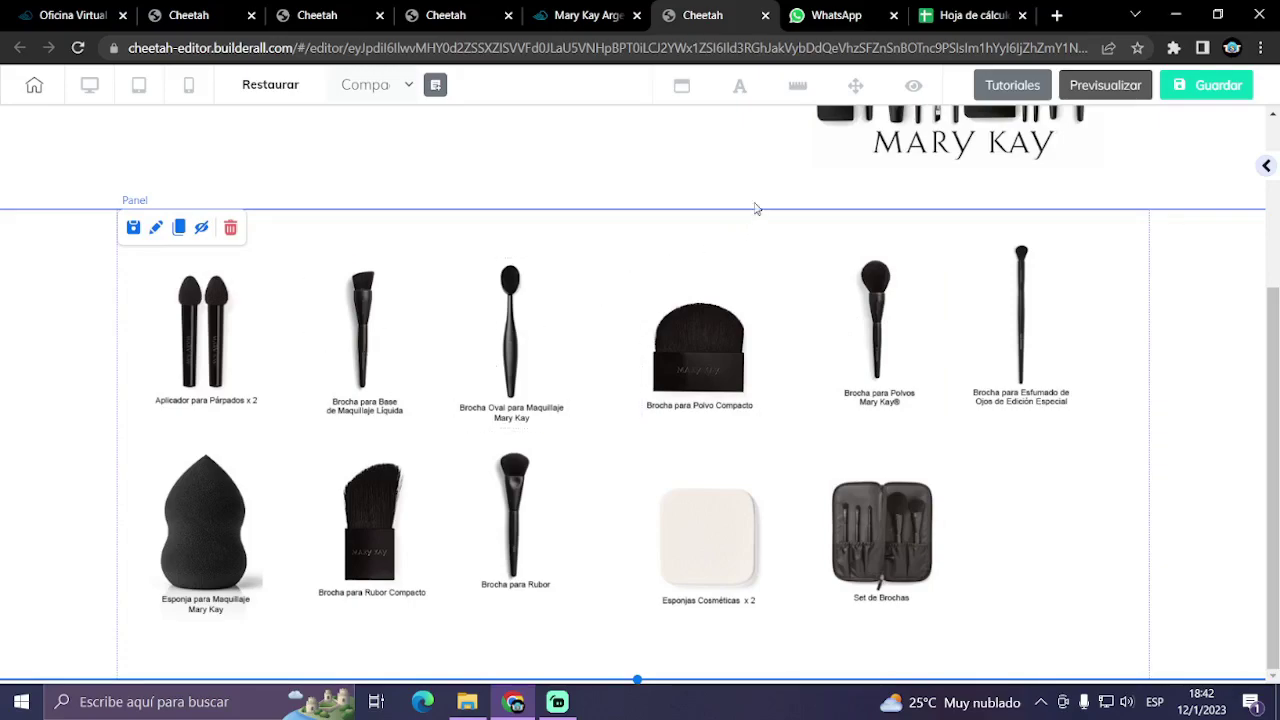
{"action": "left_click", "coordinate": [1268, 167]}
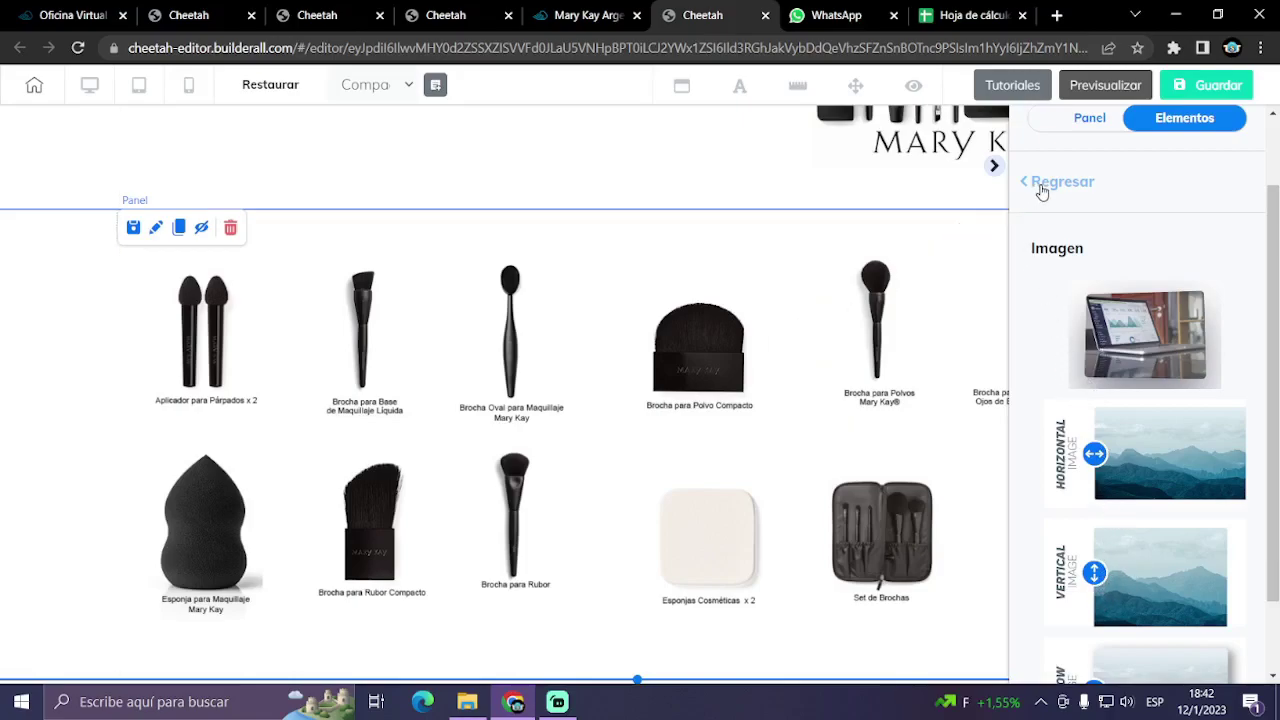
{"action": "left_click", "coordinate": [993, 166]}
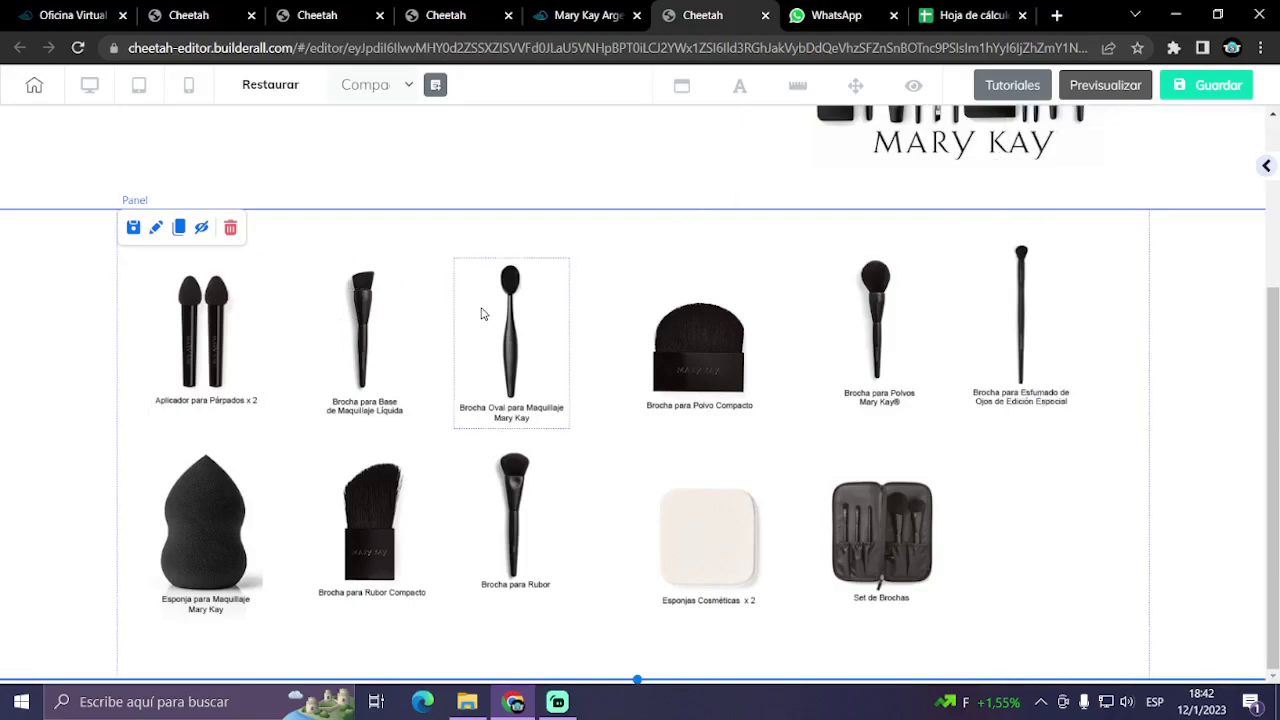
{"action": "scroll", "coordinate": [407, 254], "scroll_direction": "up", "scroll_amount": 3}
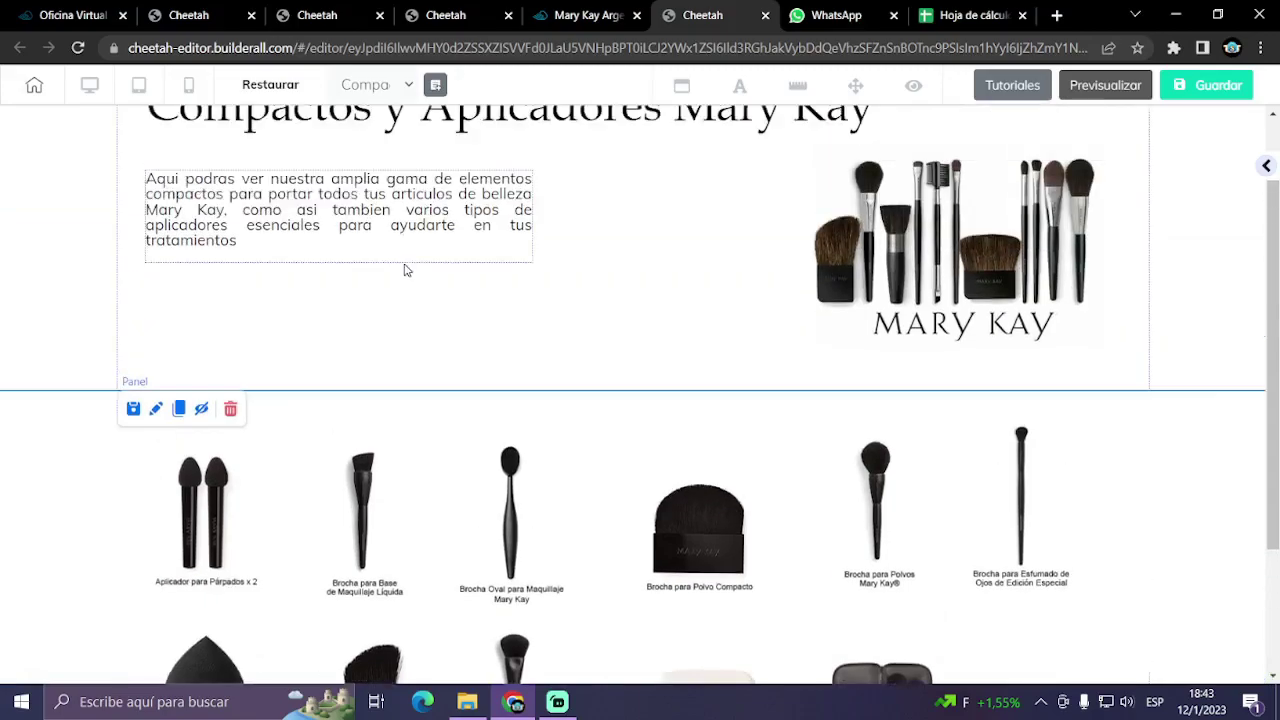
{"action": "scroll", "coordinate": [354, 314], "scroll_direction": "down", "scroll_amount": 2}
{"action": "scroll", "coordinate": [383, 357], "scroll_direction": "down", "scroll_amount": 1}
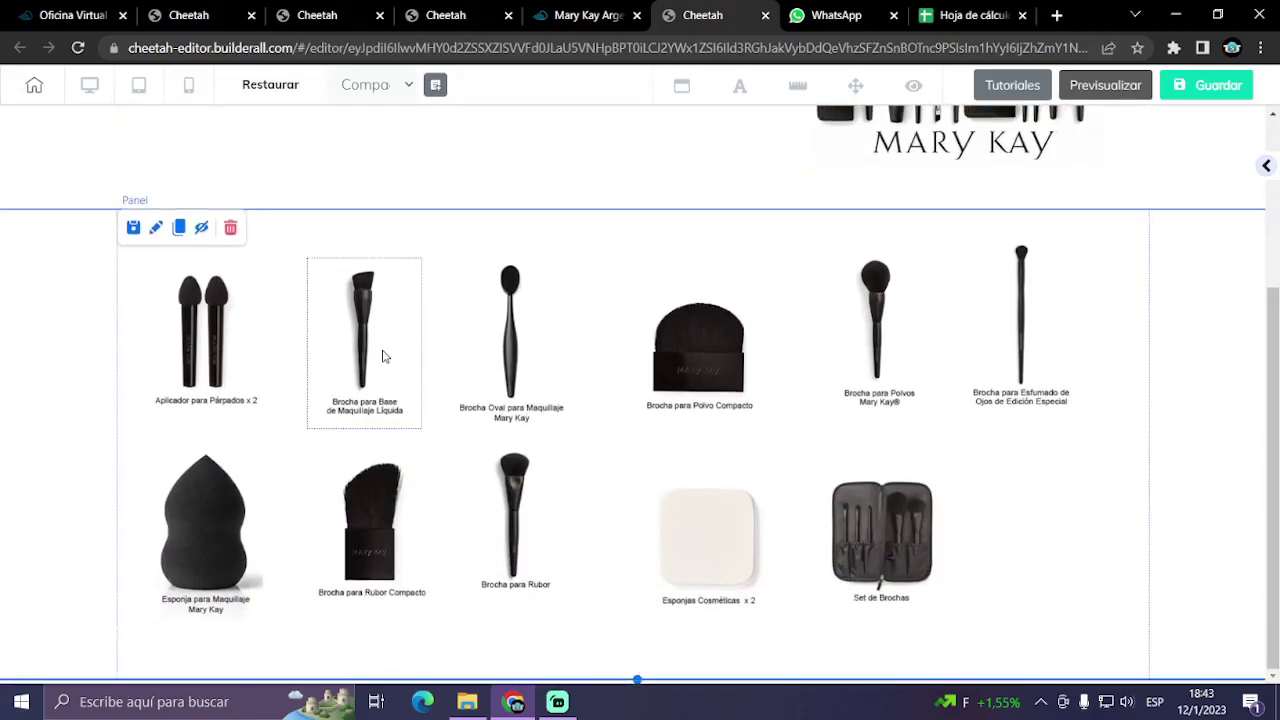
- Turn on the editor's rulers for arranging the product pictures
{"action": "scroll", "coordinate": [383, 357], "scroll_direction": "up", "scroll_amount": 5}
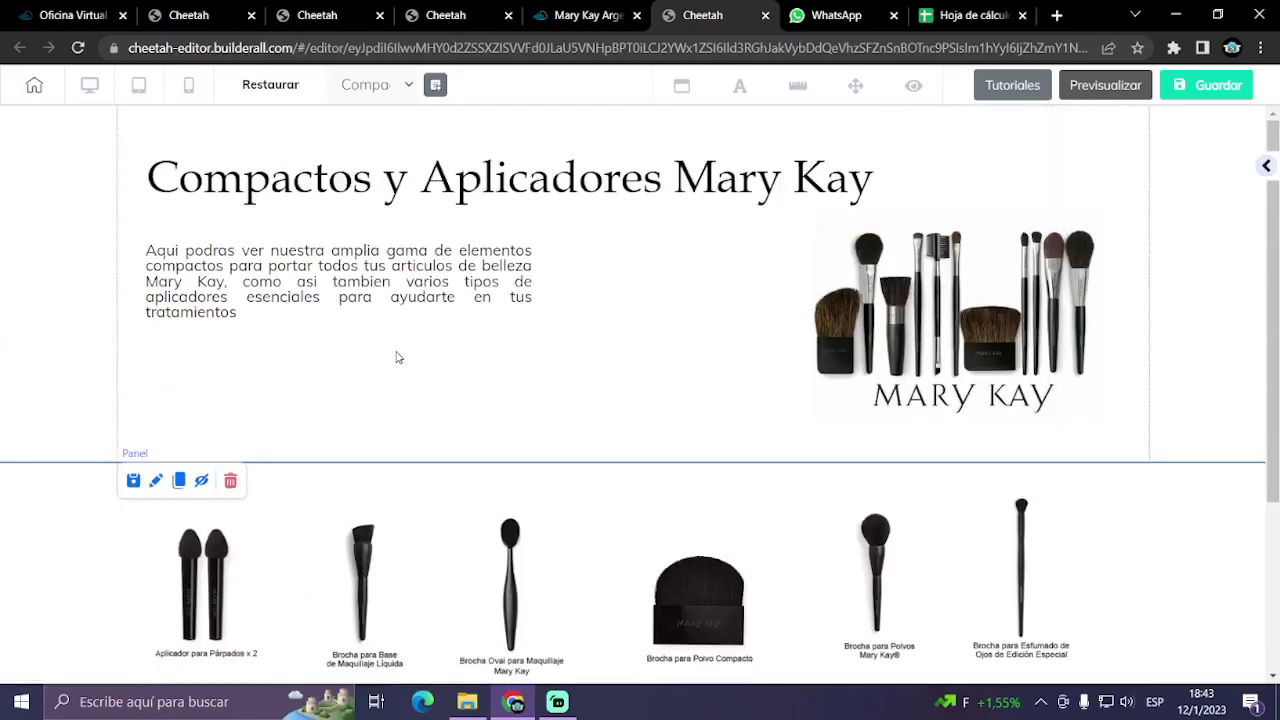
{"action": "scroll", "coordinate": [450, 384], "scroll_direction": "down", "scroll_amount": 3}
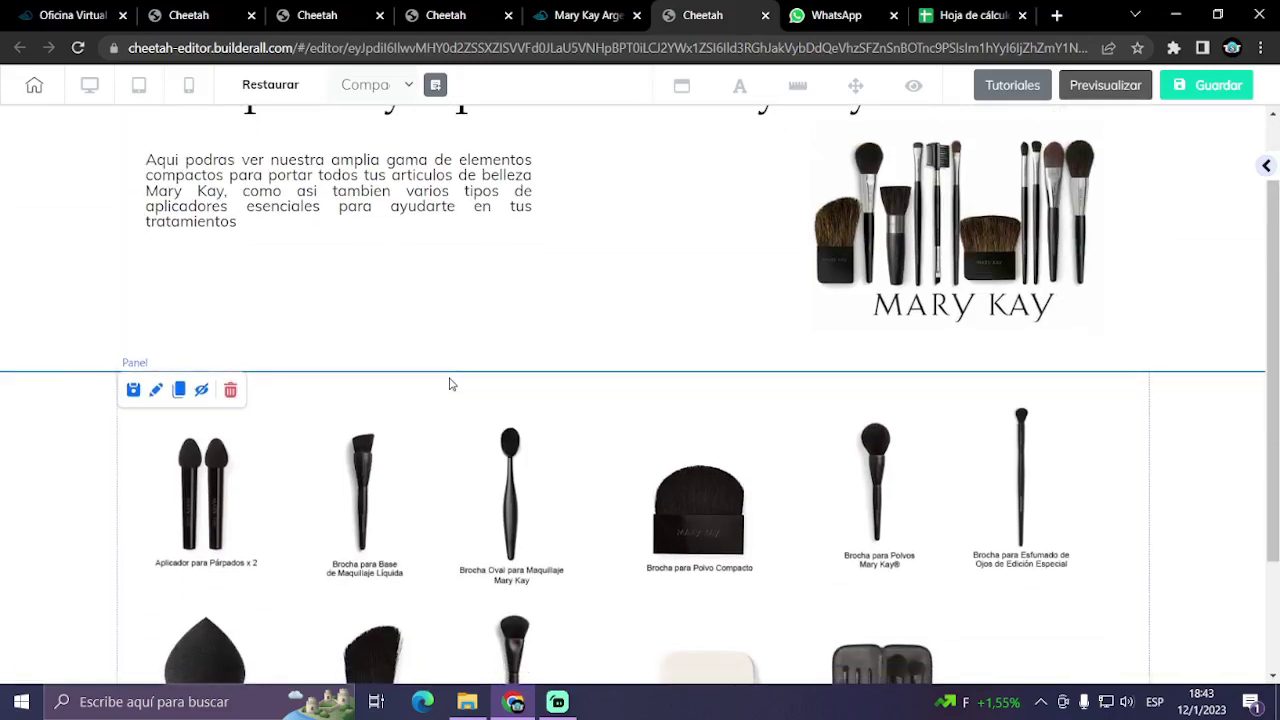
{"action": "scroll", "coordinate": [450, 384], "scroll_direction": "down", "scroll_amount": 3}
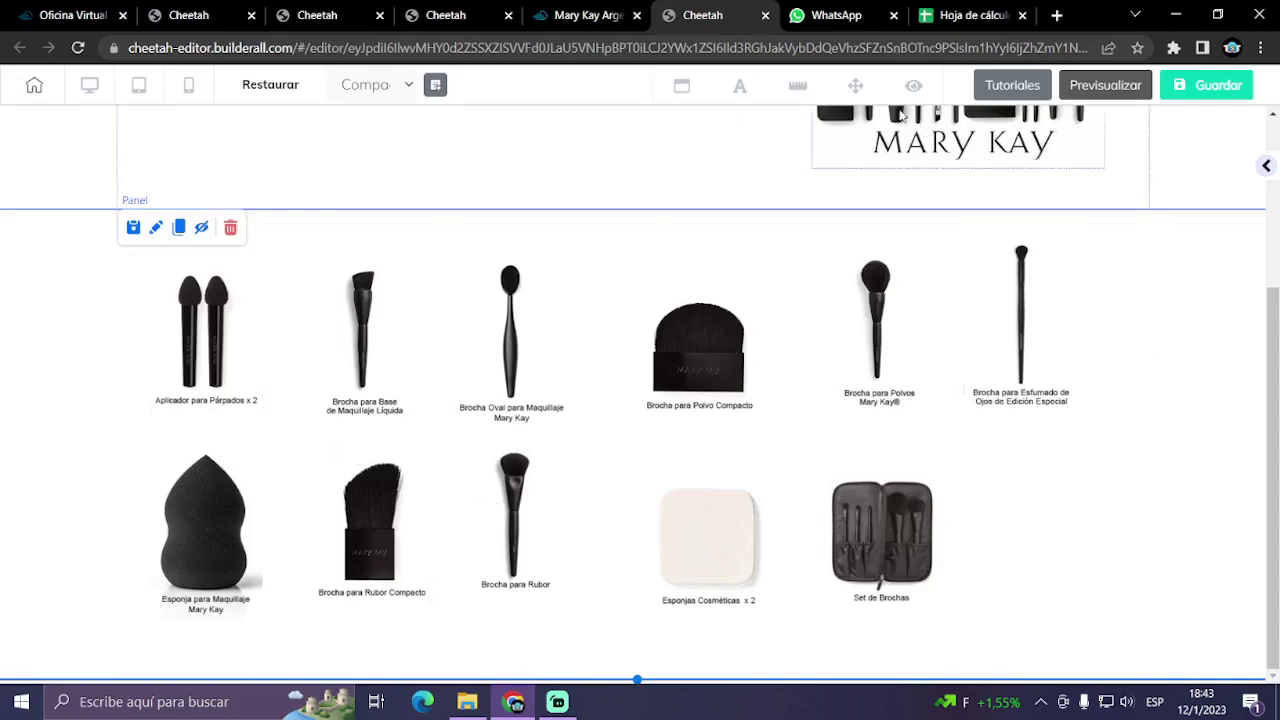
{"action": "left_click", "coordinate": [795, 87]}
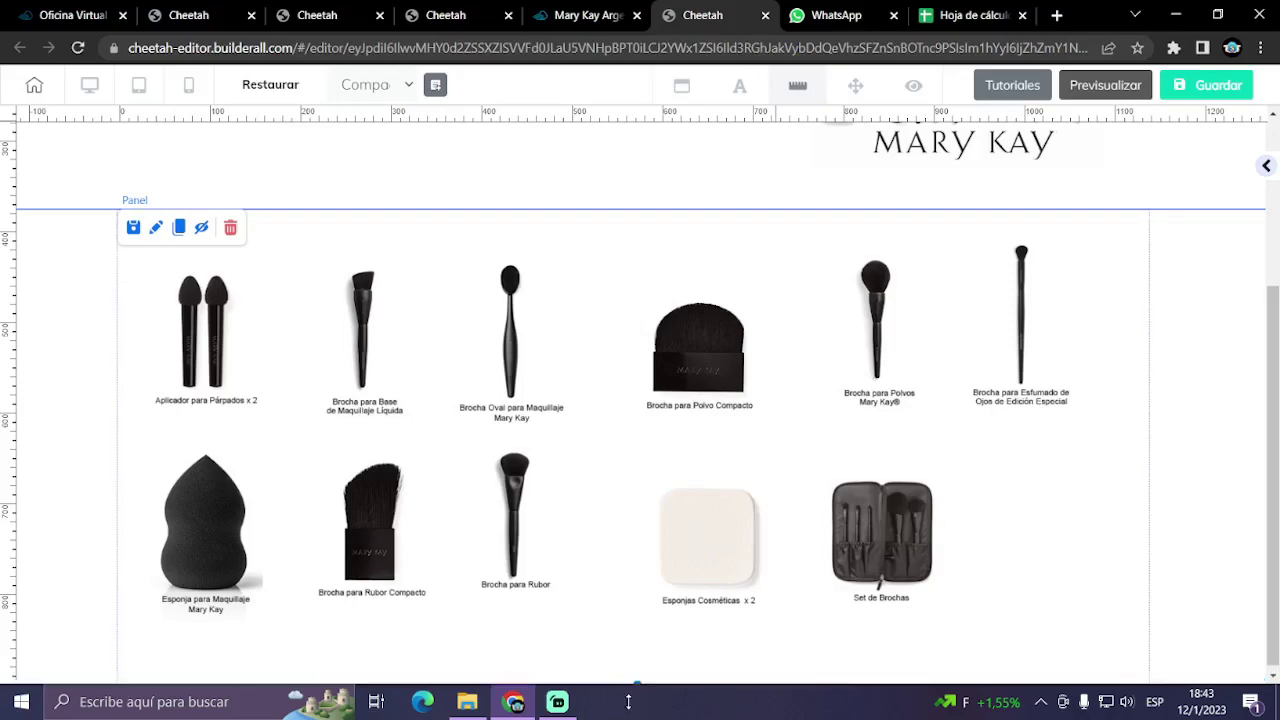
- Move the three leftmost pictures of both rows downward, leaving space for a heading above them
{"action": "left_click_drag", "start_coordinate": [234, 568], "coordinate": [230, 628]}
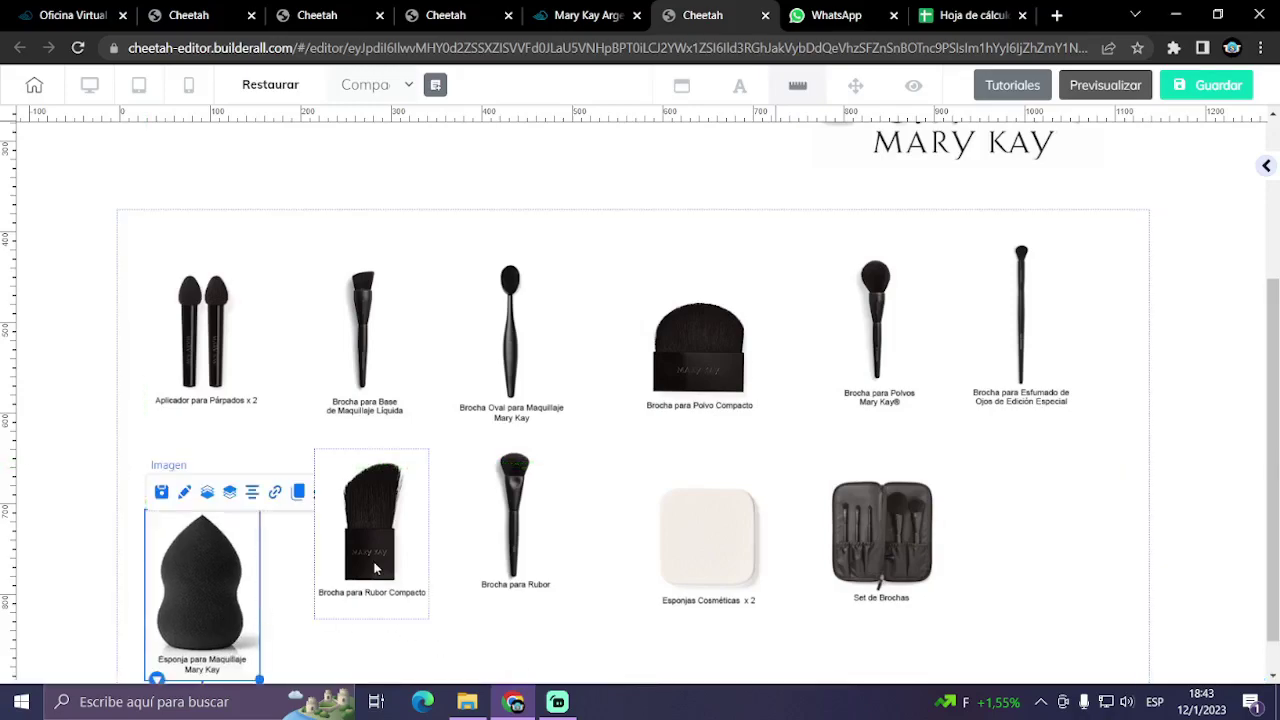
{"action": "left_click_drag", "start_coordinate": [372, 530], "coordinate": [361, 596]}
{"action": "left_click_drag", "start_coordinate": [493, 543], "coordinate": [491, 606]}
{"action": "left_click_drag", "start_coordinate": [226, 316], "coordinate": [228, 404]}
{"action": "left_click_drag", "start_coordinate": [340, 355], "coordinate": [337, 430]}
{"action": "left_click_drag", "start_coordinate": [477, 377], "coordinate": [486, 414]}
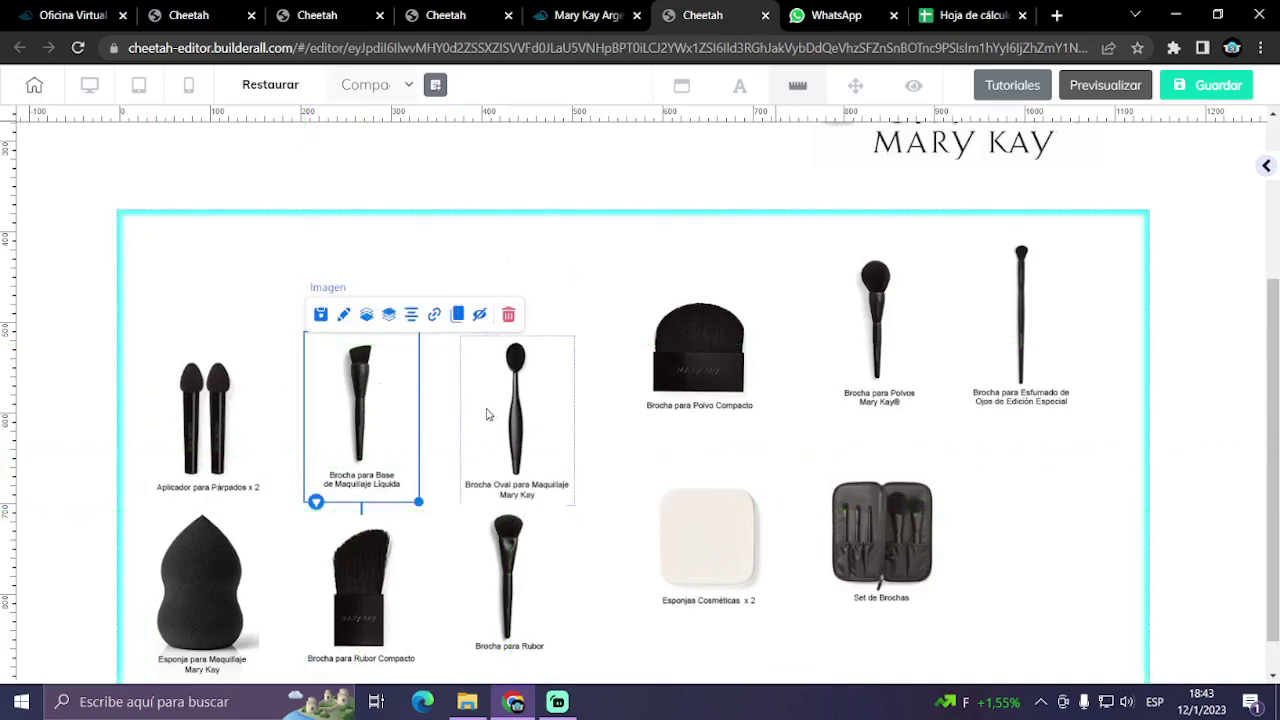
- Move the compact powder brush, cosmetic sponges, brush set, powder brush and eye-blending brush pictures downward, in line with their rows
{"action": "left_click_drag", "start_coordinate": [688, 350], "coordinate": [690, 376]}
{"action": "left_click_drag", "start_coordinate": [711, 508], "coordinate": [711, 561]}
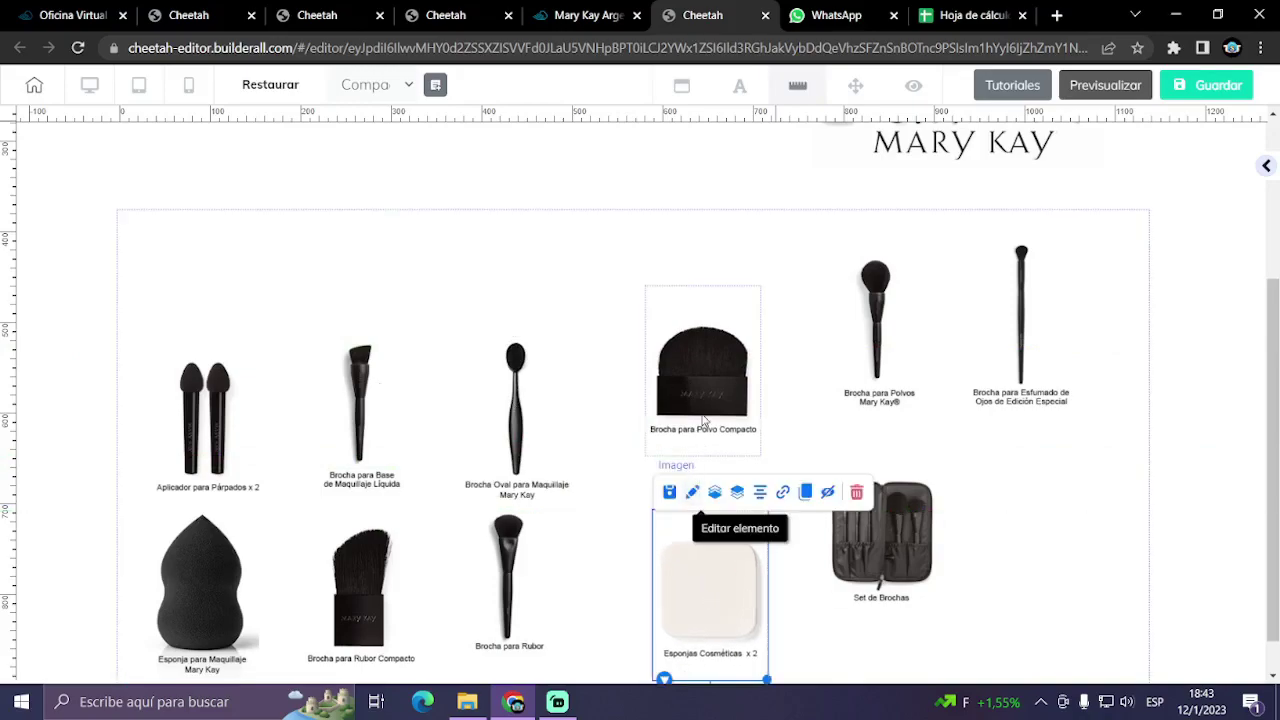
{"action": "left_click_drag", "start_coordinate": [700, 370], "coordinate": [703, 411]}
{"action": "left_click_drag", "start_coordinate": [867, 527], "coordinate": [879, 575]}
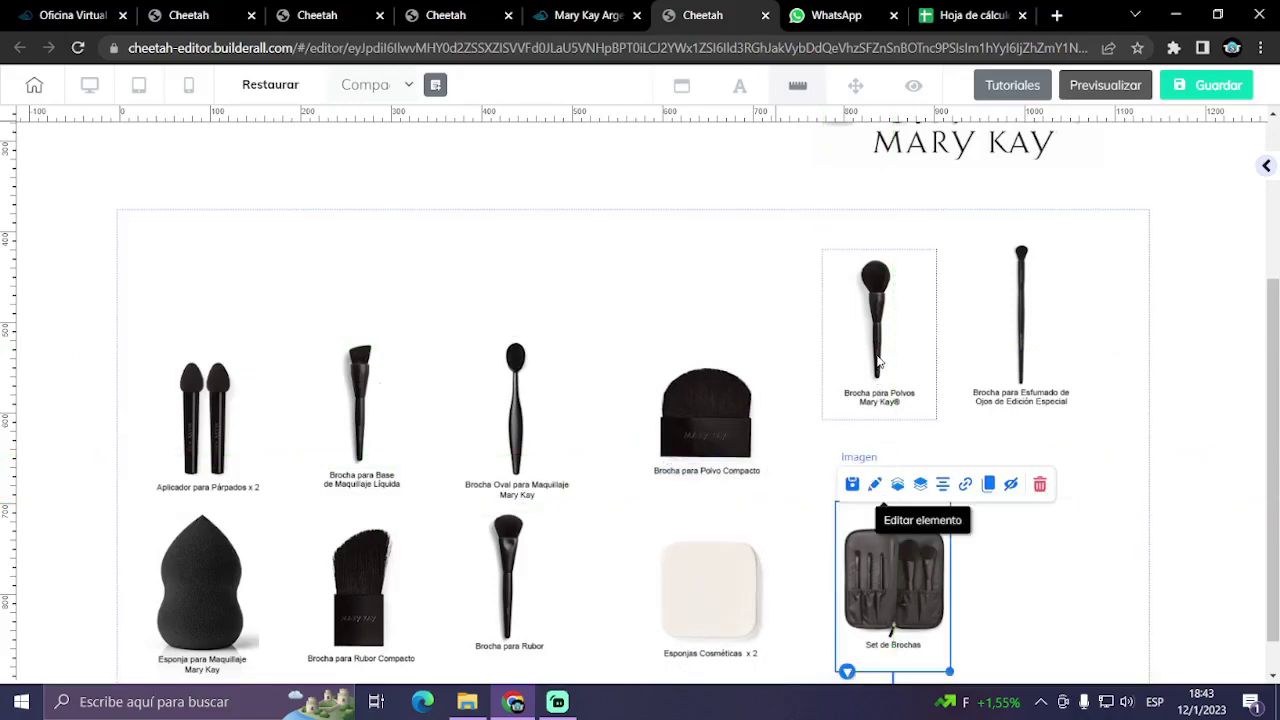
{"action": "left_click_drag", "start_coordinate": [876, 330], "coordinate": [884, 394]}
{"action": "left_click_drag", "start_coordinate": [1012, 365], "coordinate": [1040, 446]}
{"action": "left_click", "coordinate": [1035, 626]}
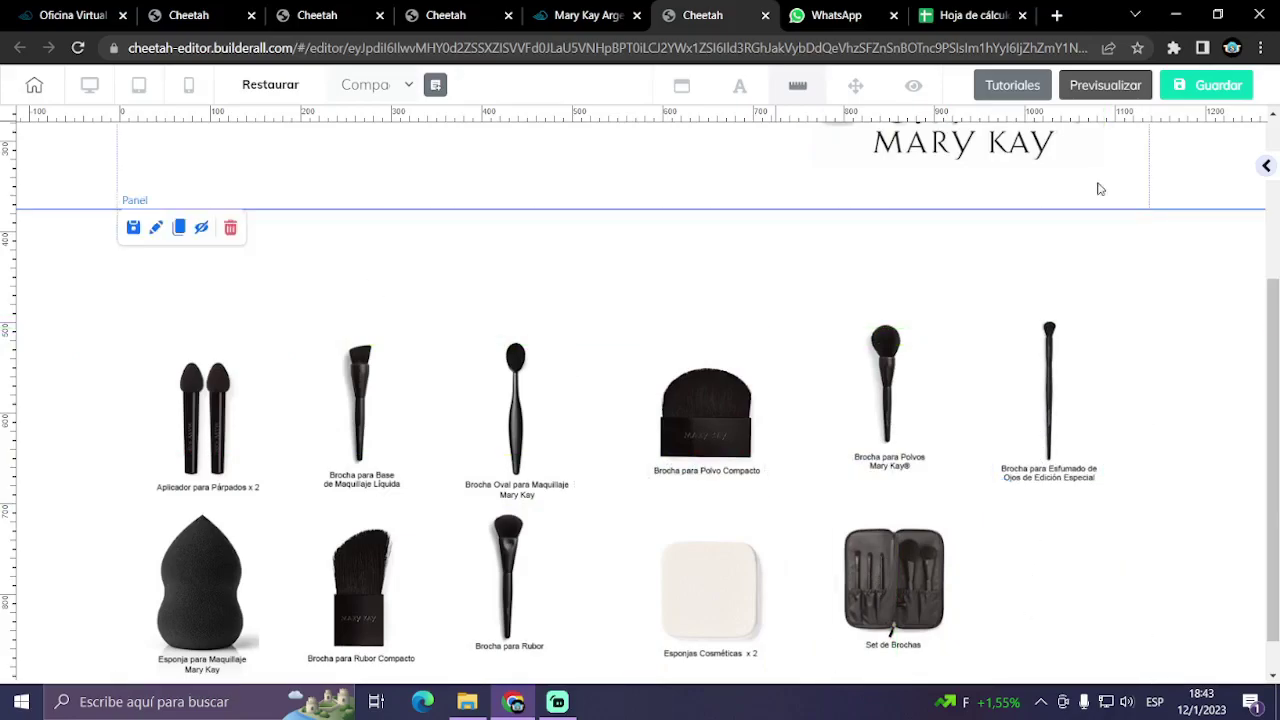
- Add an H2 title text element in the empty space above the first row of product pictures
{"action": "left_click", "coordinate": [1266, 166]}
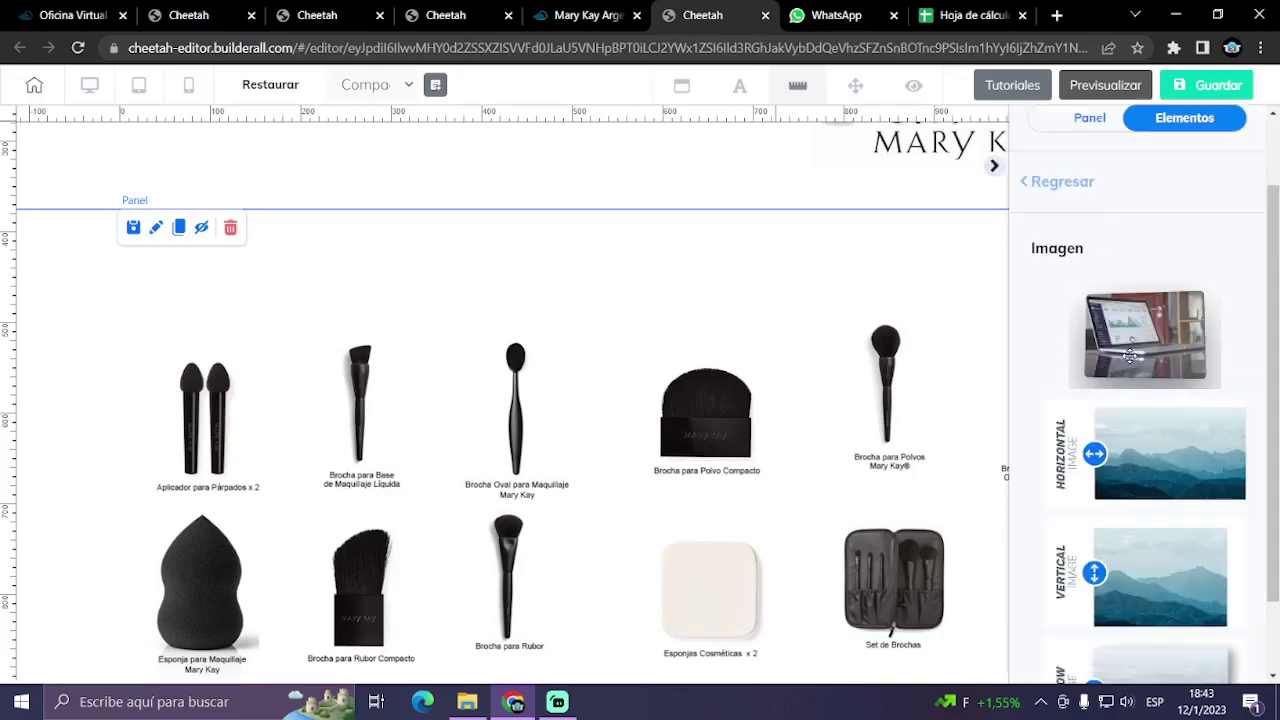
{"action": "left_click", "coordinate": [1064, 183]}
{"action": "left_click", "coordinate": [1104, 289]}
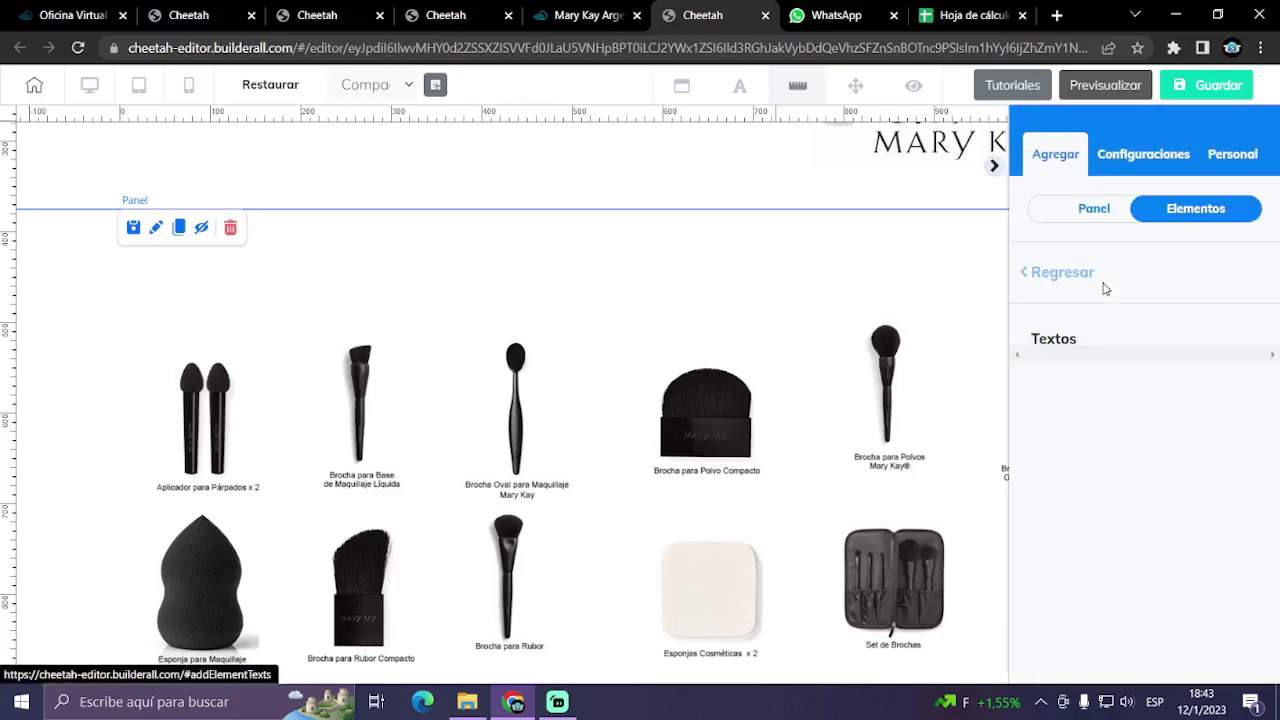
{"action": "left_click_drag", "start_coordinate": [1143, 499], "coordinate": [310, 268]}
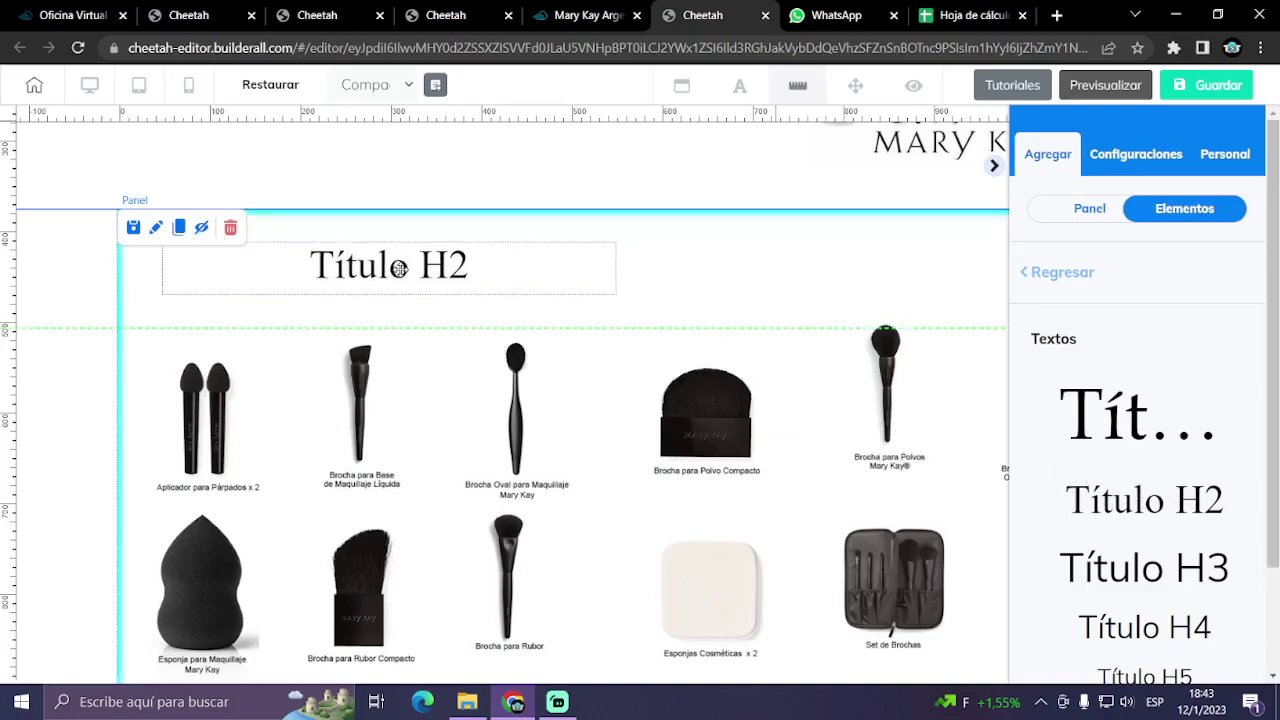
{"action": "left_click", "coordinate": [405, 268]}
- Left-align the new H2 title and replace its text with "Aplicadores"
{"action": "double_click", "coordinate": [290, 281]}
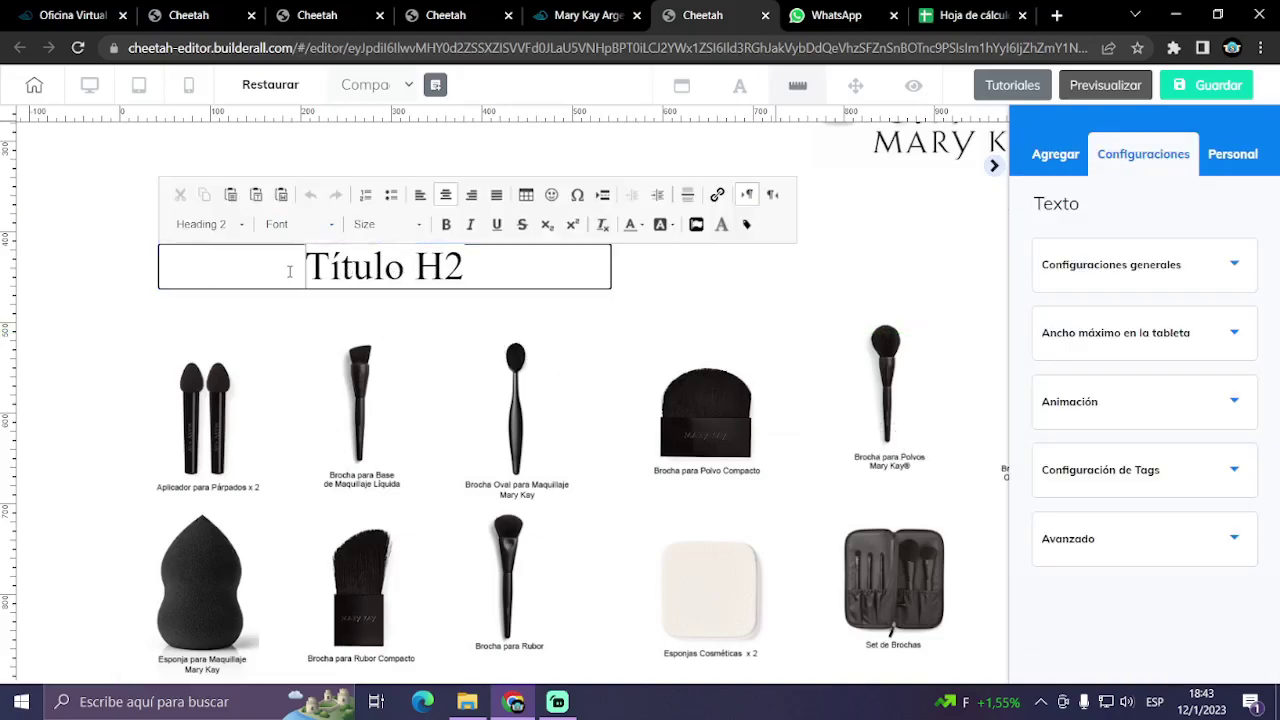
{"action": "left_click", "coordinate": [420, 194]}
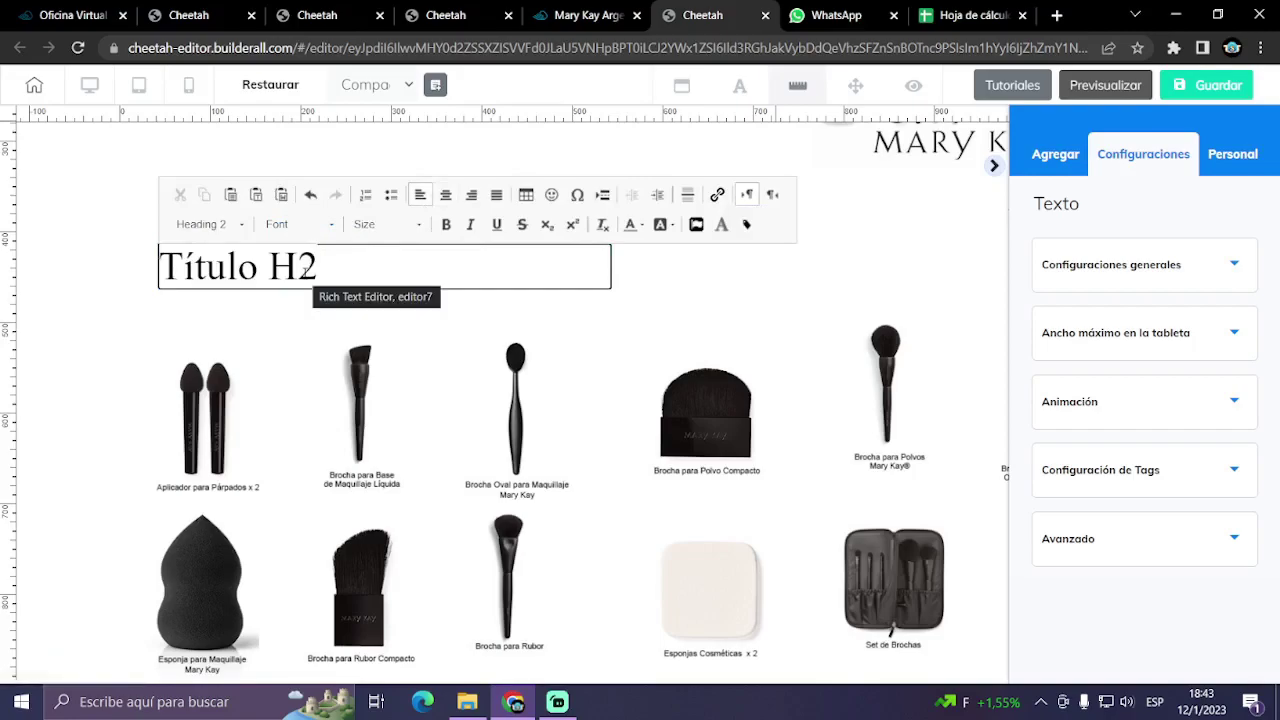
{"action": "triple_click", "coordinate": [305, 271]}
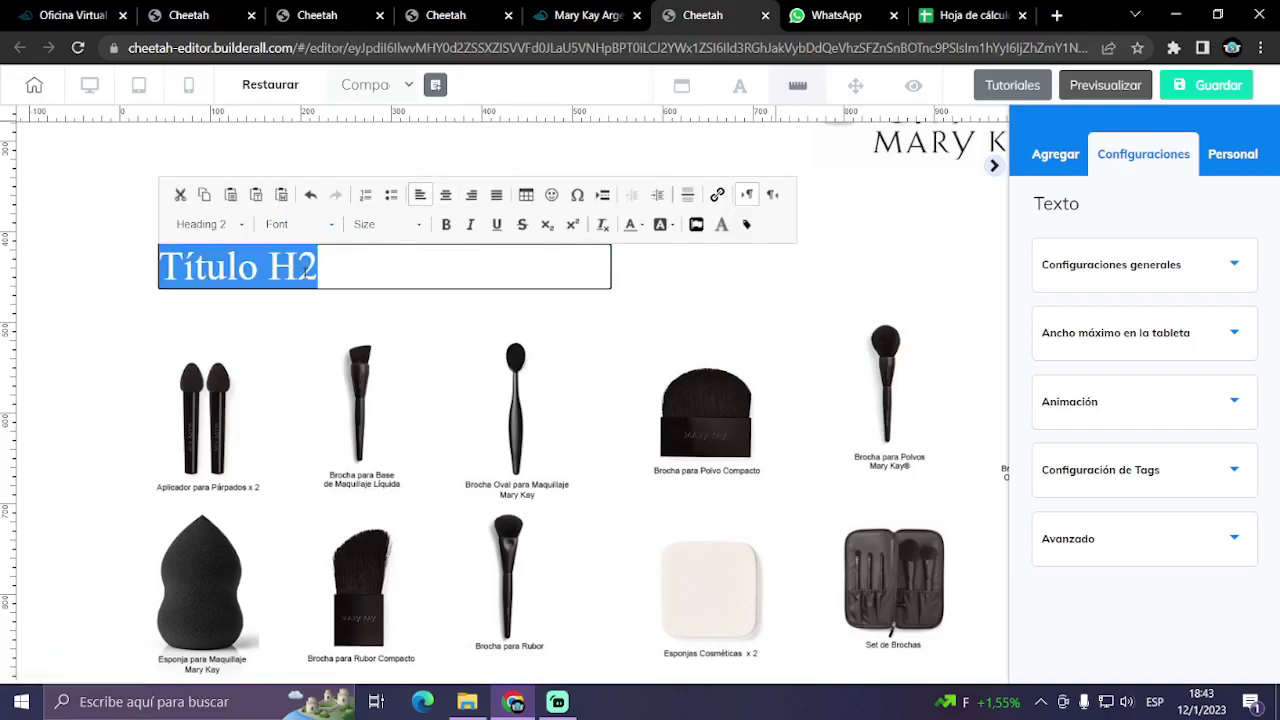
{"action": "type", "text": "Aplicadores"}
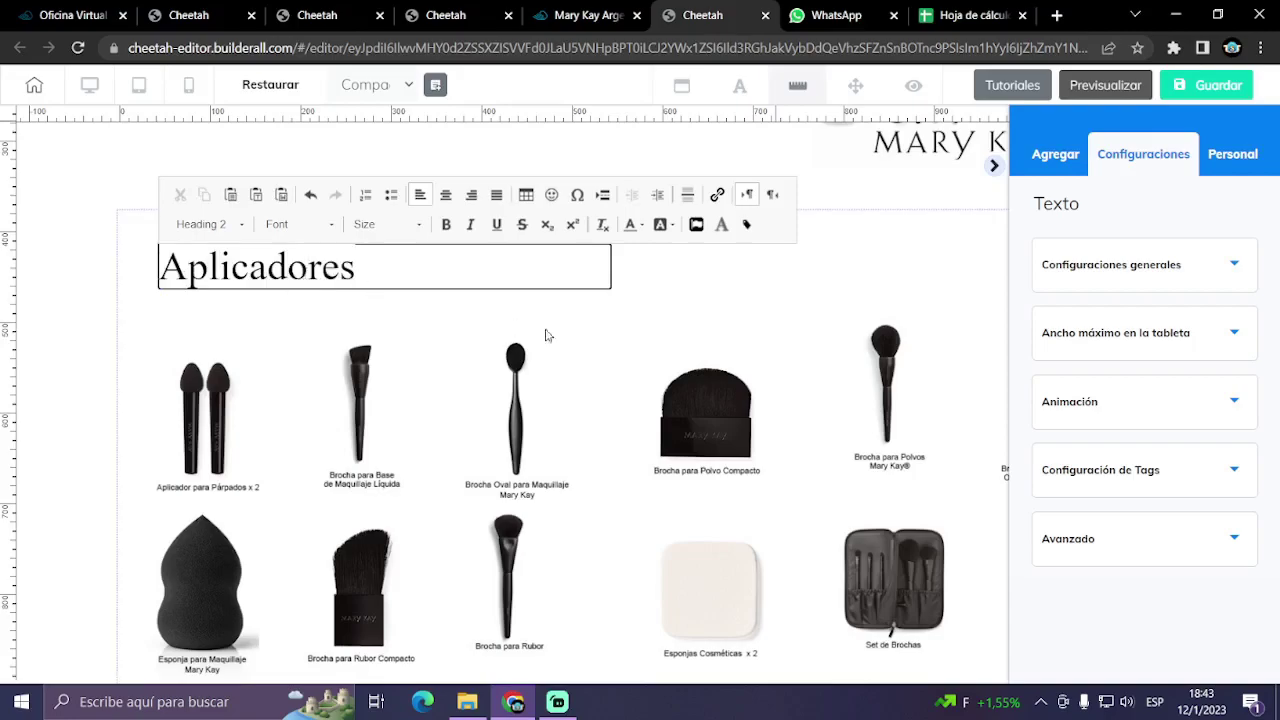
{"action": "left_click", "coordinate": [840, 230]}
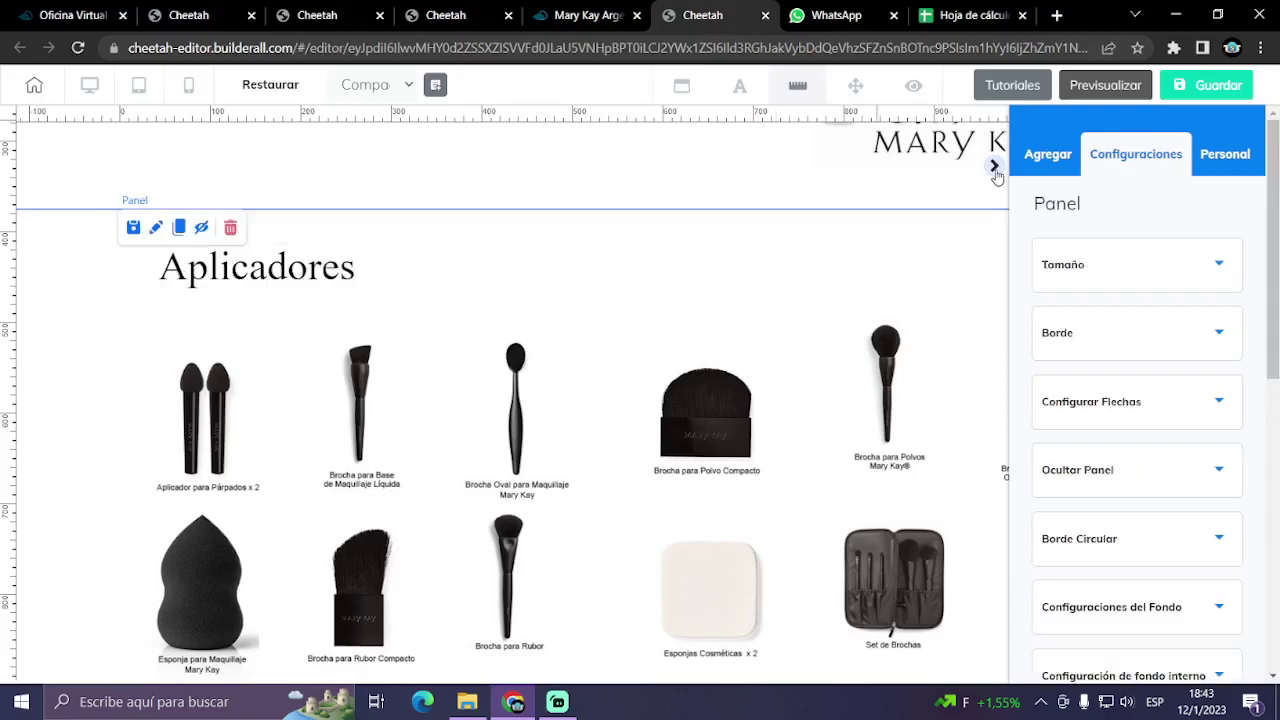
{"action": "left_click", "coordinate": [703, 258]}
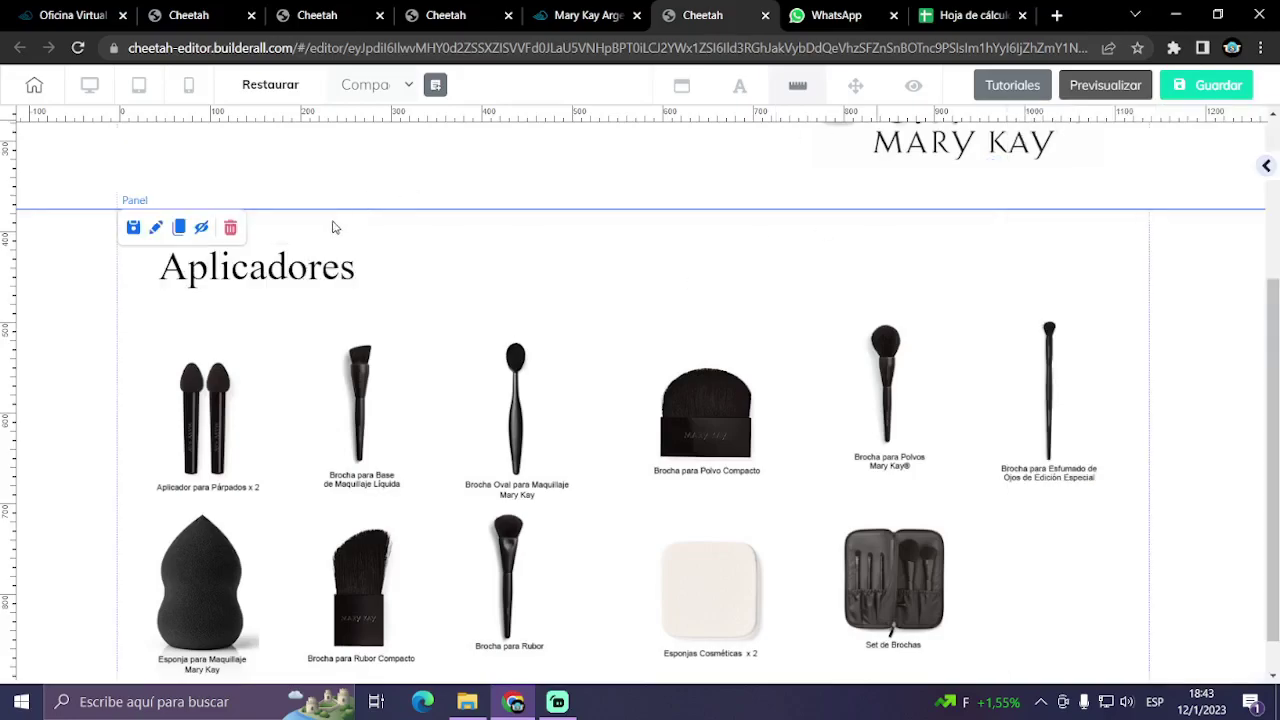
- Place a horizontal guide above the first picture row and vertical guides at the column edges, and align the row's pictures to them
{"action": "left_click", "coordinate": [6, 326]}
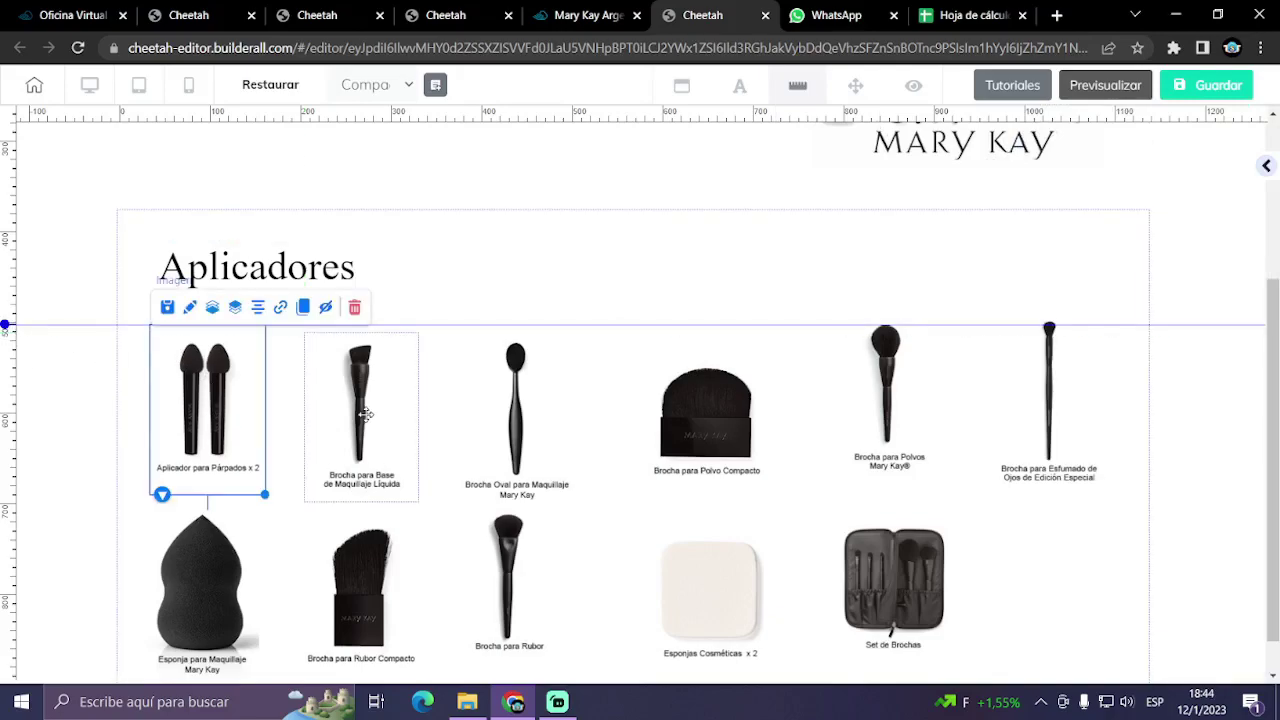
{"action": "left_click_drag", "start_coordinate": [366, 414], "coordinate": [366, 414]}
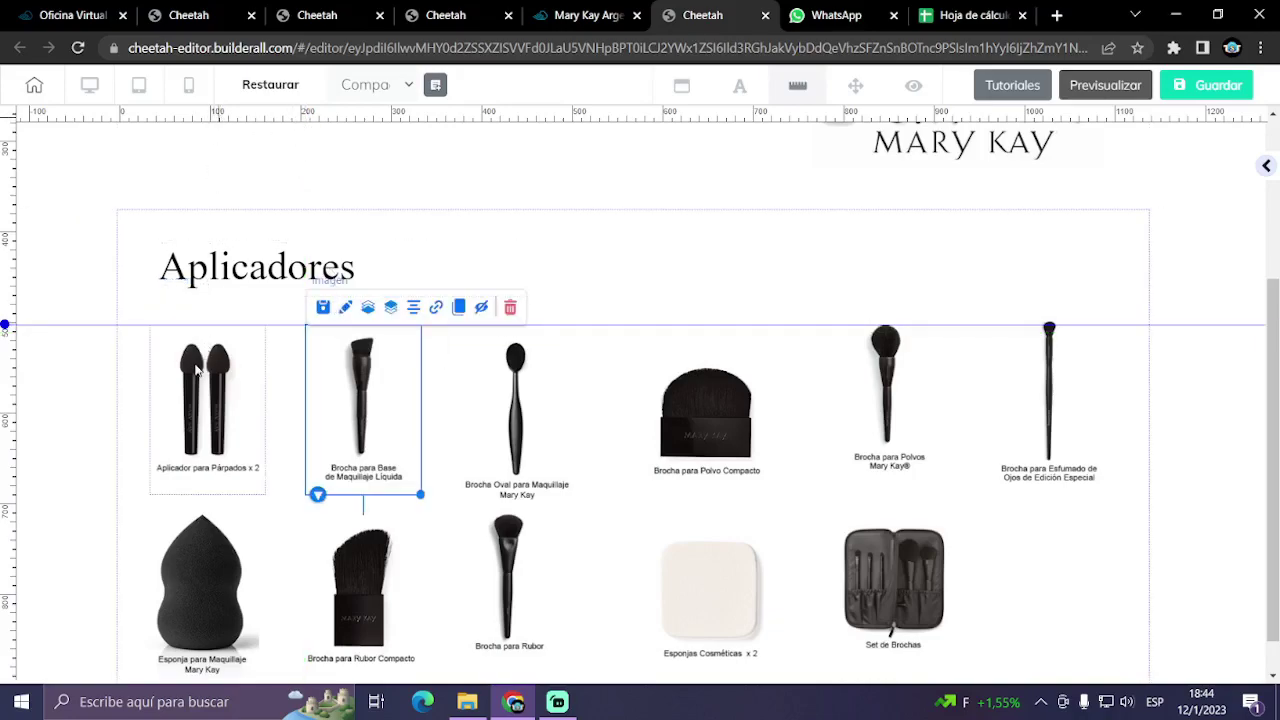
{"action": "left_click", "coordinate": [150, 118]}
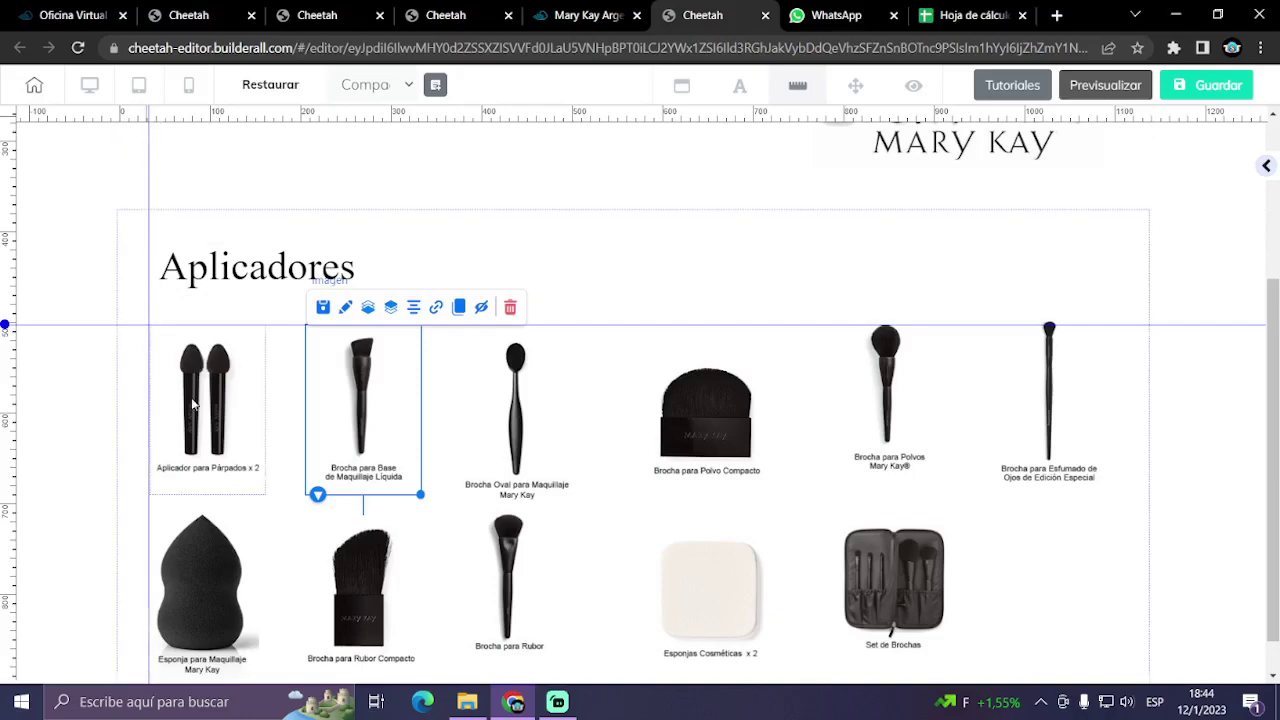
{"action": "left_click", "coordinate": [300, 113]}
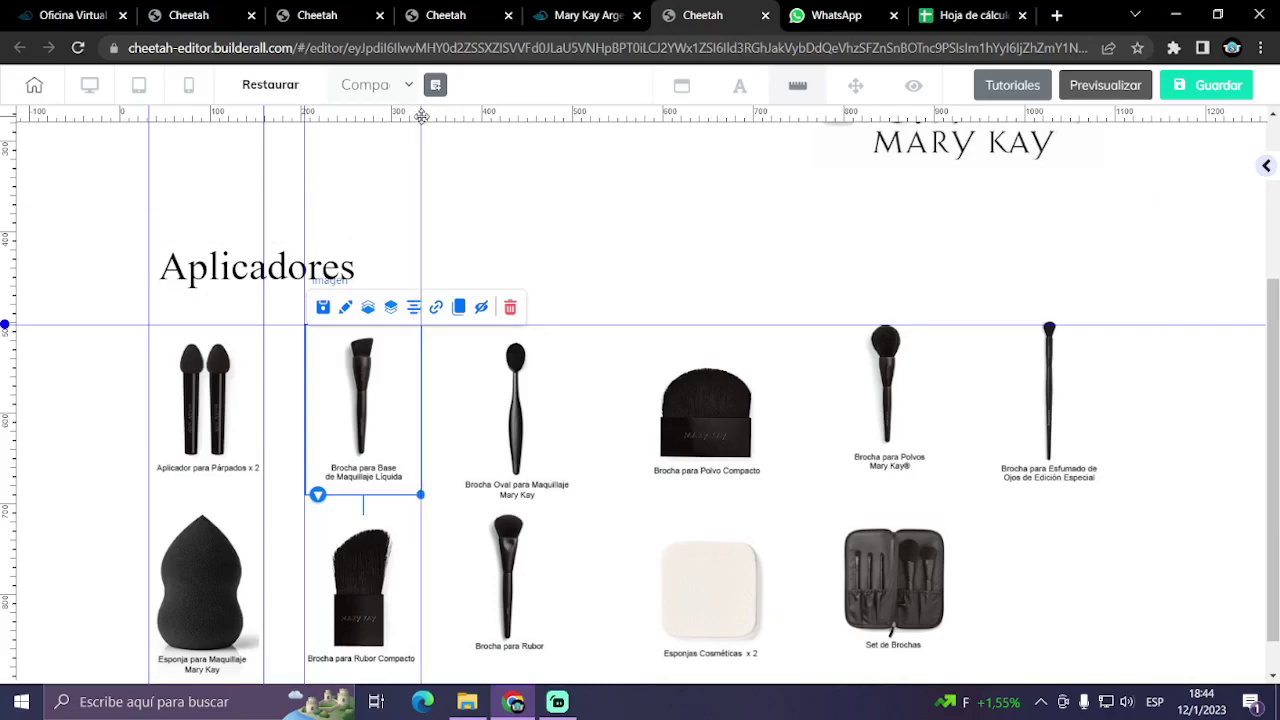
{"action": "left_click", "coordinate": [421, 117]}
{"action": "left_click", "coordinate": [459, 119]}
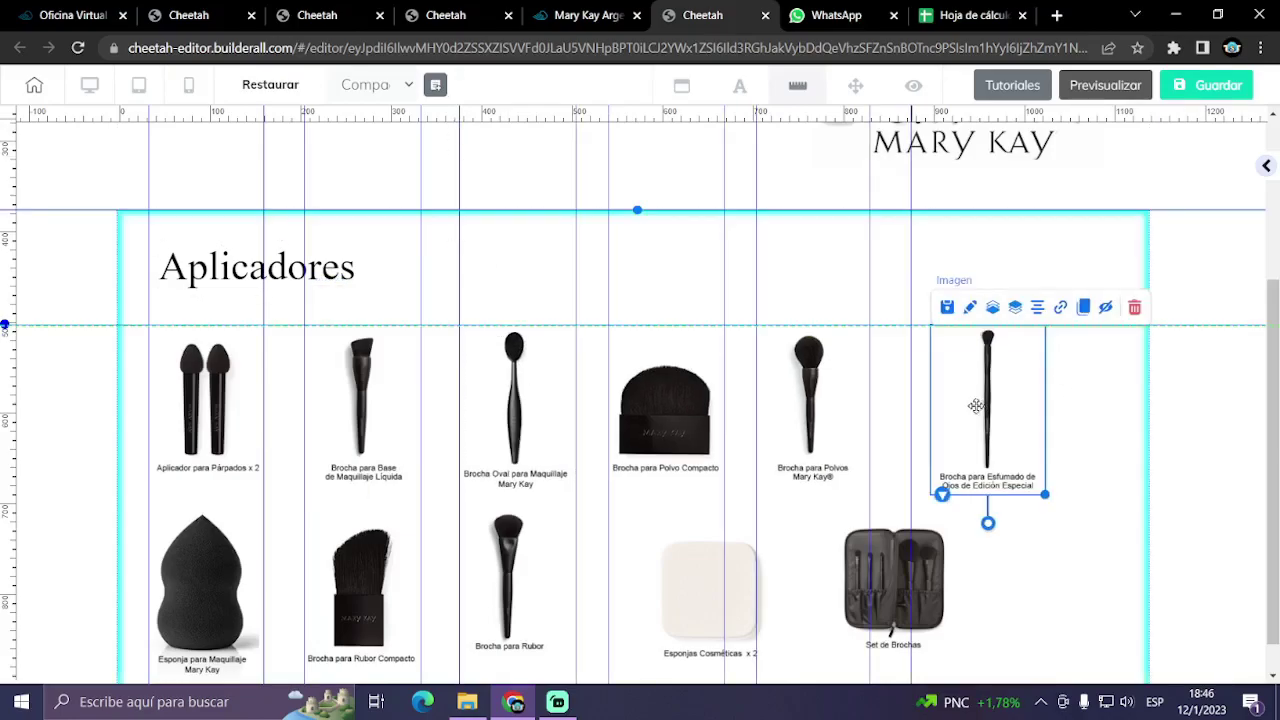
{"action": "left_click_drag", "start_coordinate": [990, 405], "coordinate": [968, 405]}
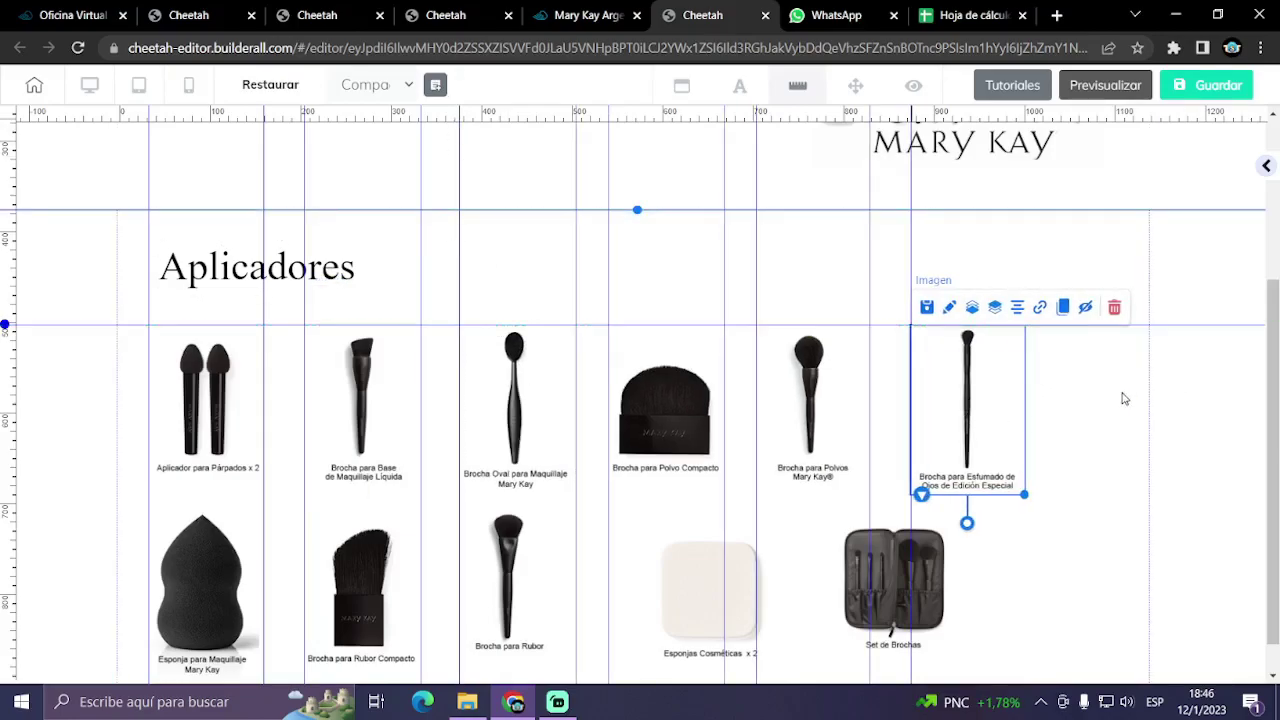
{"action": "left_click", "coordinate": [1086, 492]}
- Add a second horizontal guide between the two picture rows, slightly below the first row's frames
{"action": "scroll", "coordinate": [1086, 492], "scroll_direction": "down", "scroll_amount": 1}
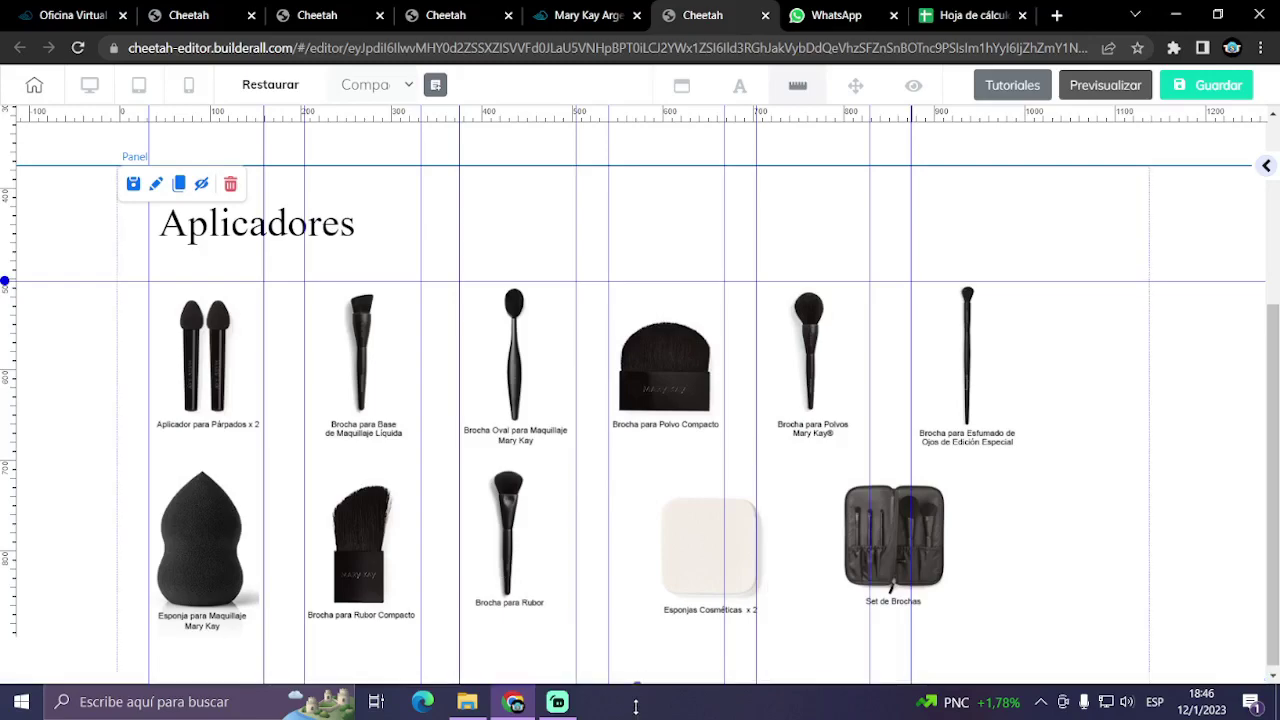
{"action": "scroll", "coordinate": [1085, 594], "scroll_direction": "down", "scroll_amount": 1}
{"action": "scroll", "coordinate": [1085, 594], "scroll_direction": "down", "scroll_amount": 1}
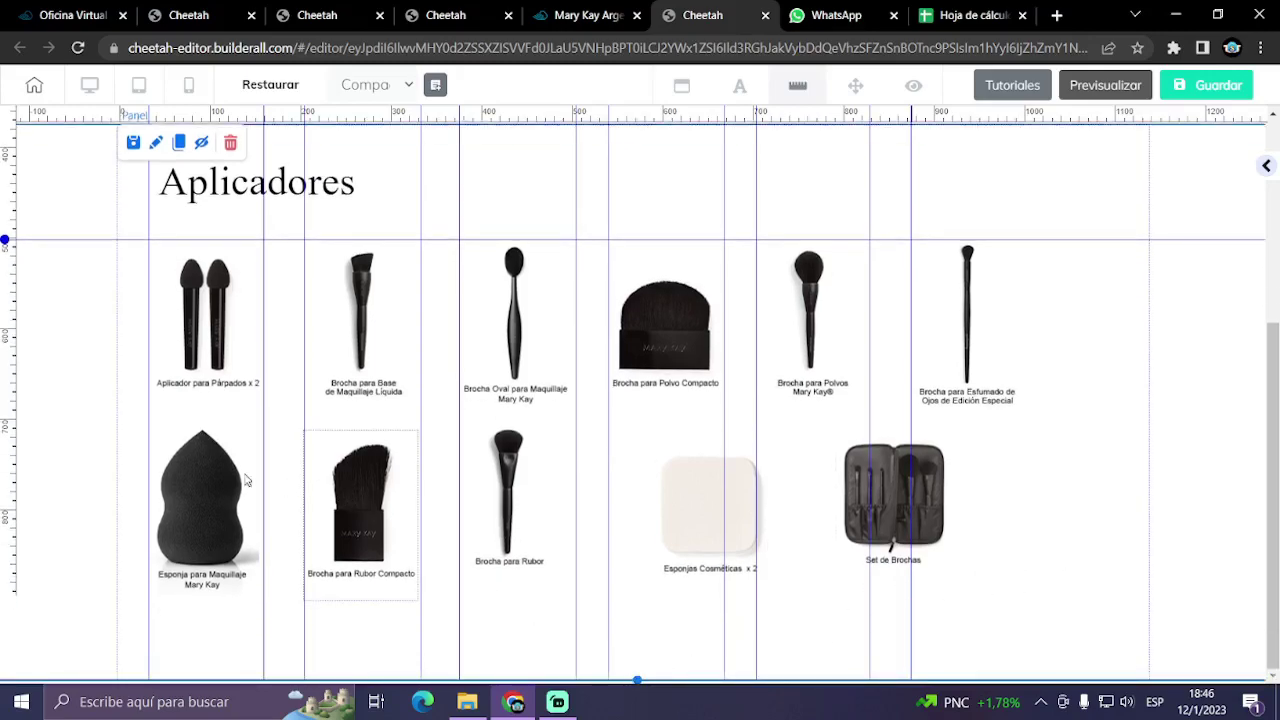
{"action": "left_click", "coordinate": [7, 416]}
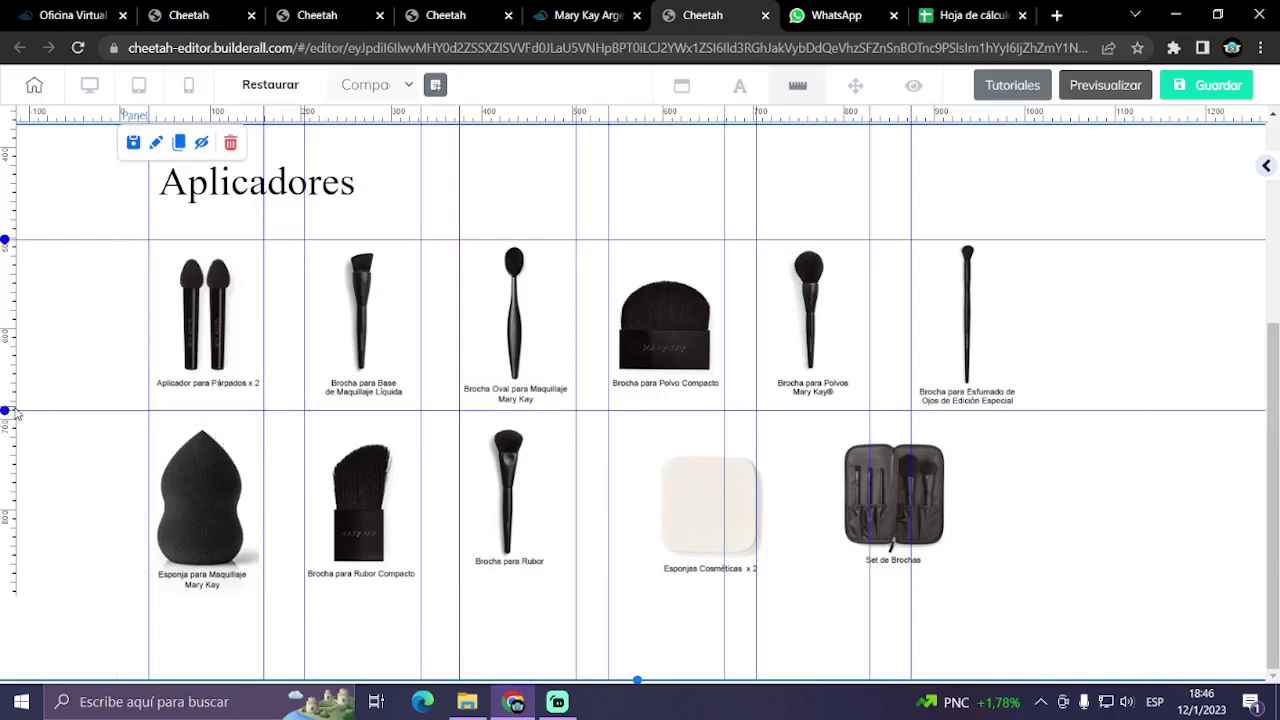
{"action": "left_click_drag", "start_coordinate": [14, 410], "coordinate": [16, 432]}
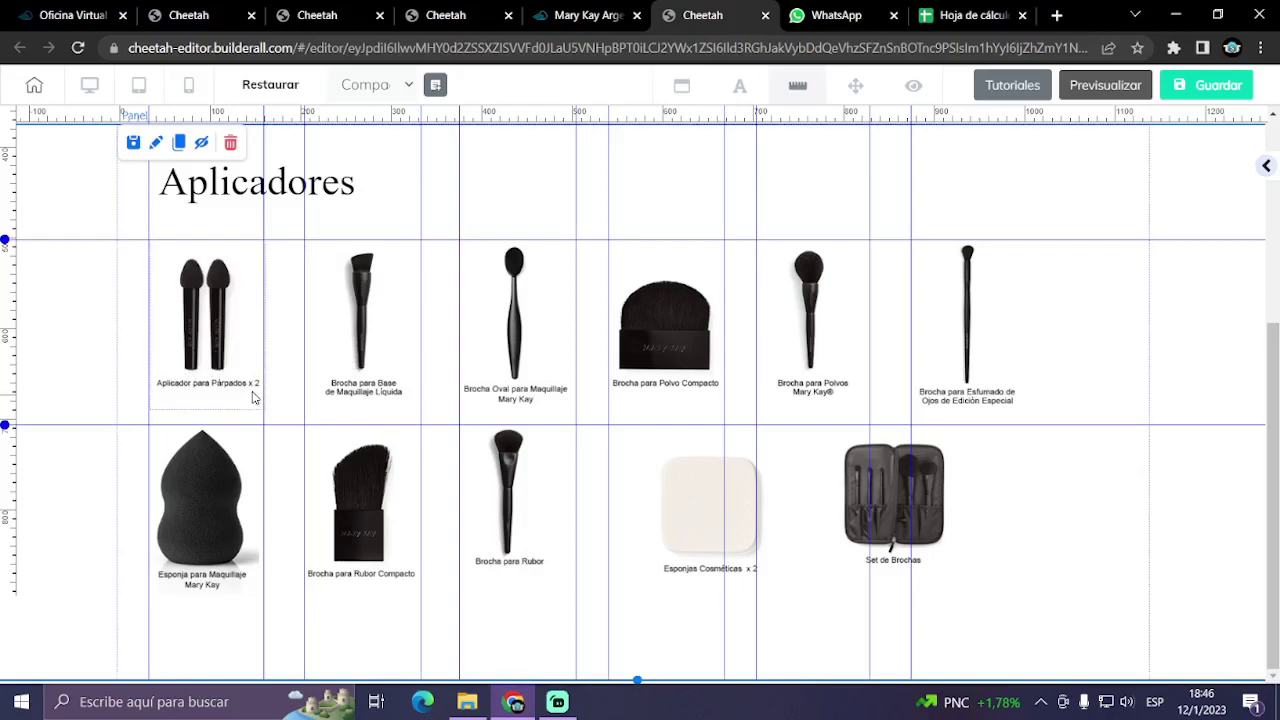
- Align the five second-row pictures to the lower horizontal guide and the vertical column guides, beneath the first-row pictures
{"action": "left_click", "coordinate": [222, 474]}
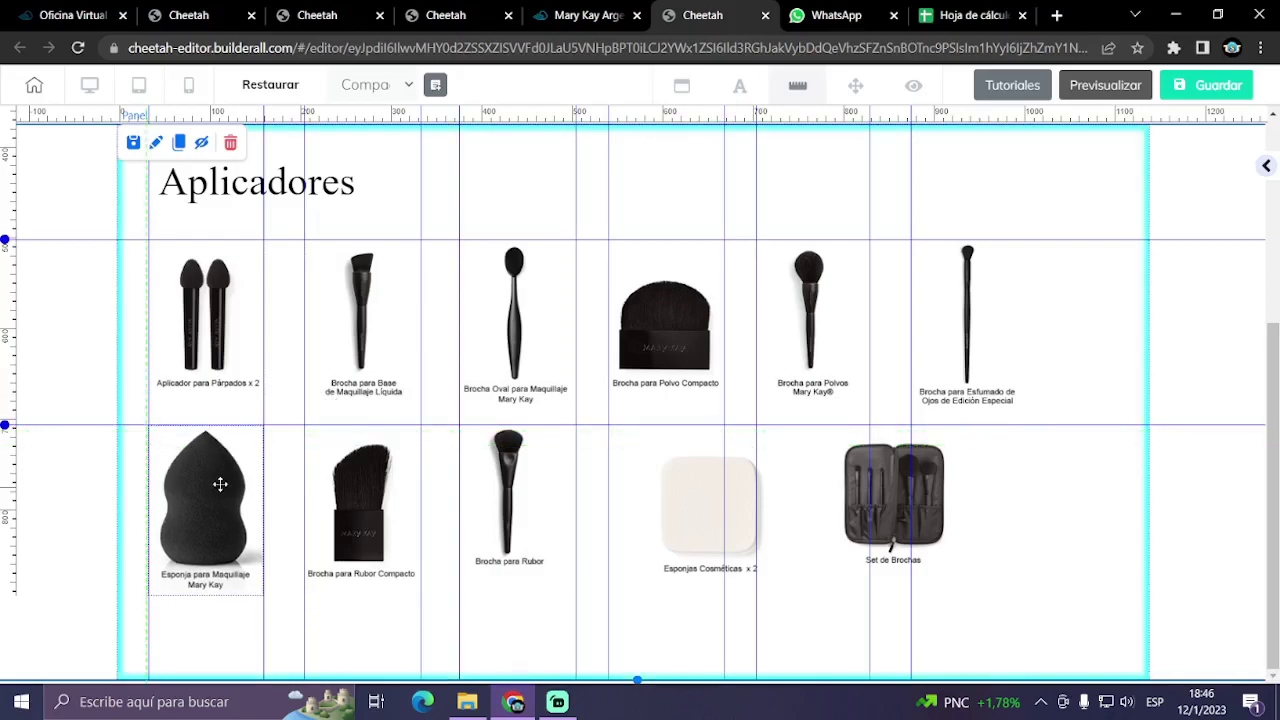
{"action": "left_click", "coordinate": [340, 470]}
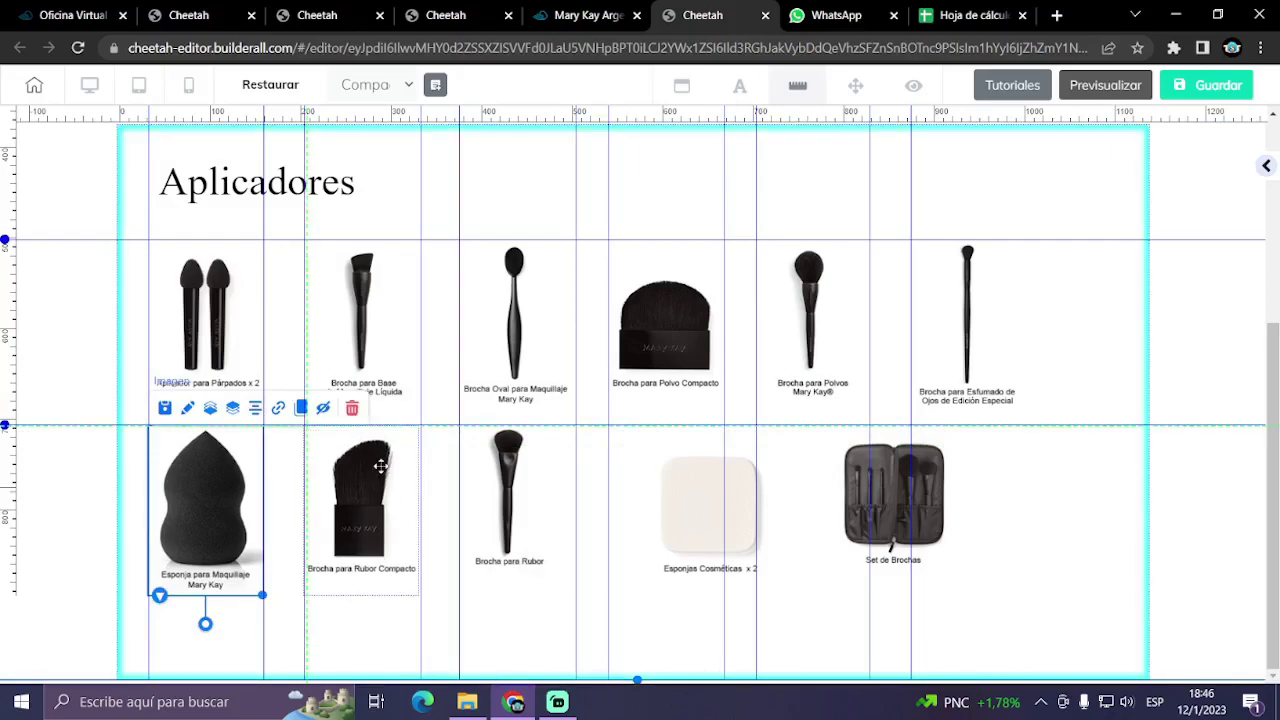
{"action": "left_click", "coordinate": [520, 490]}
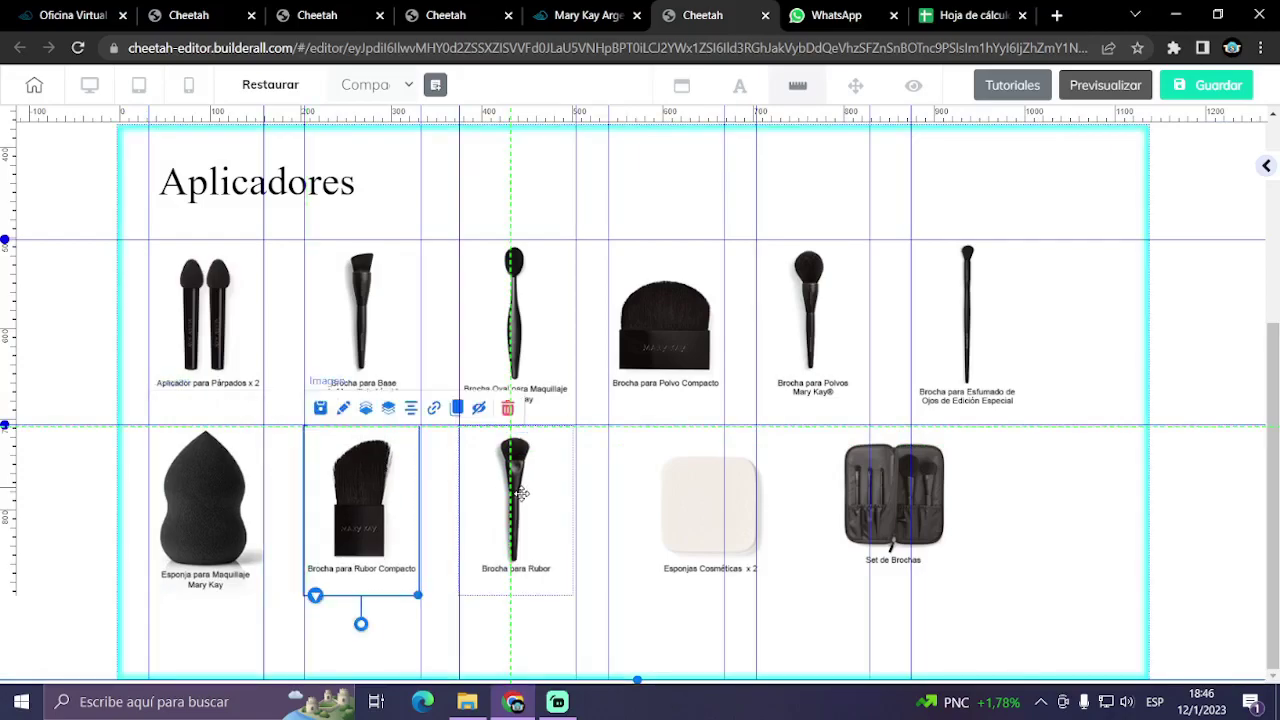
{"action": "left_click", "coordinate": [678, 503]}
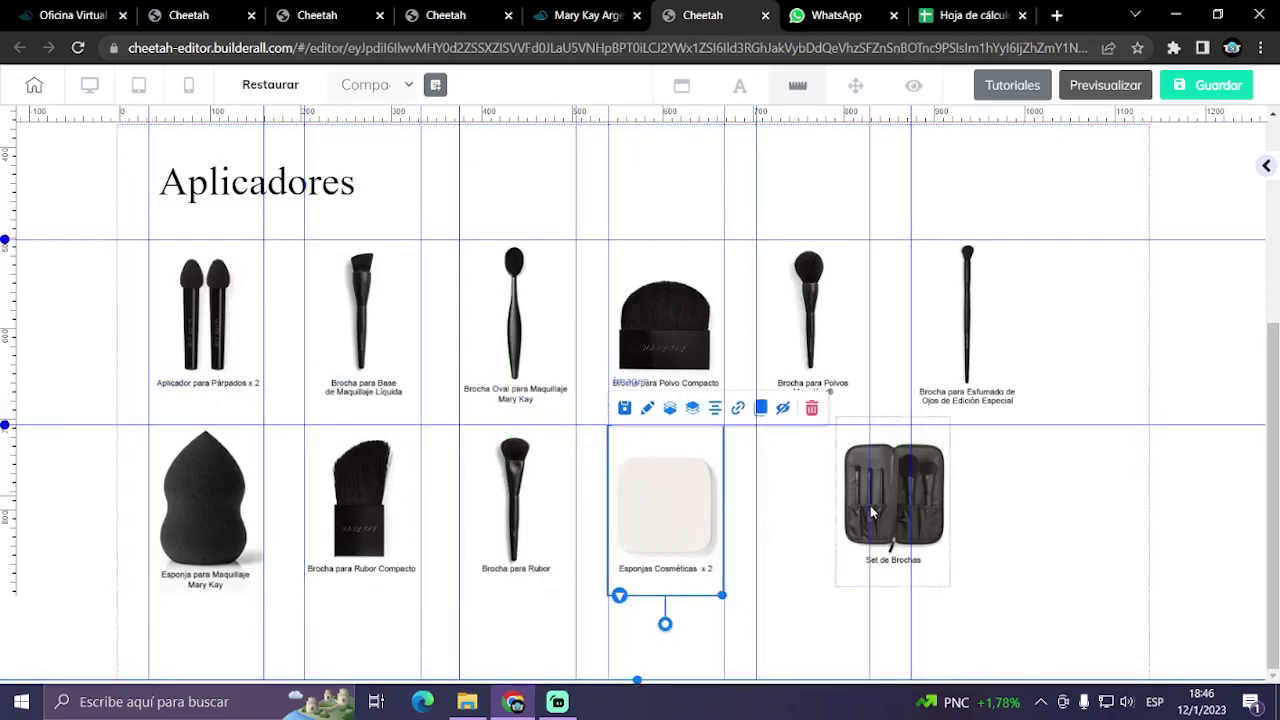
{"action": "left_click_drag", "start_coordinate": [898, 510], "coordinate": [820, 512]}
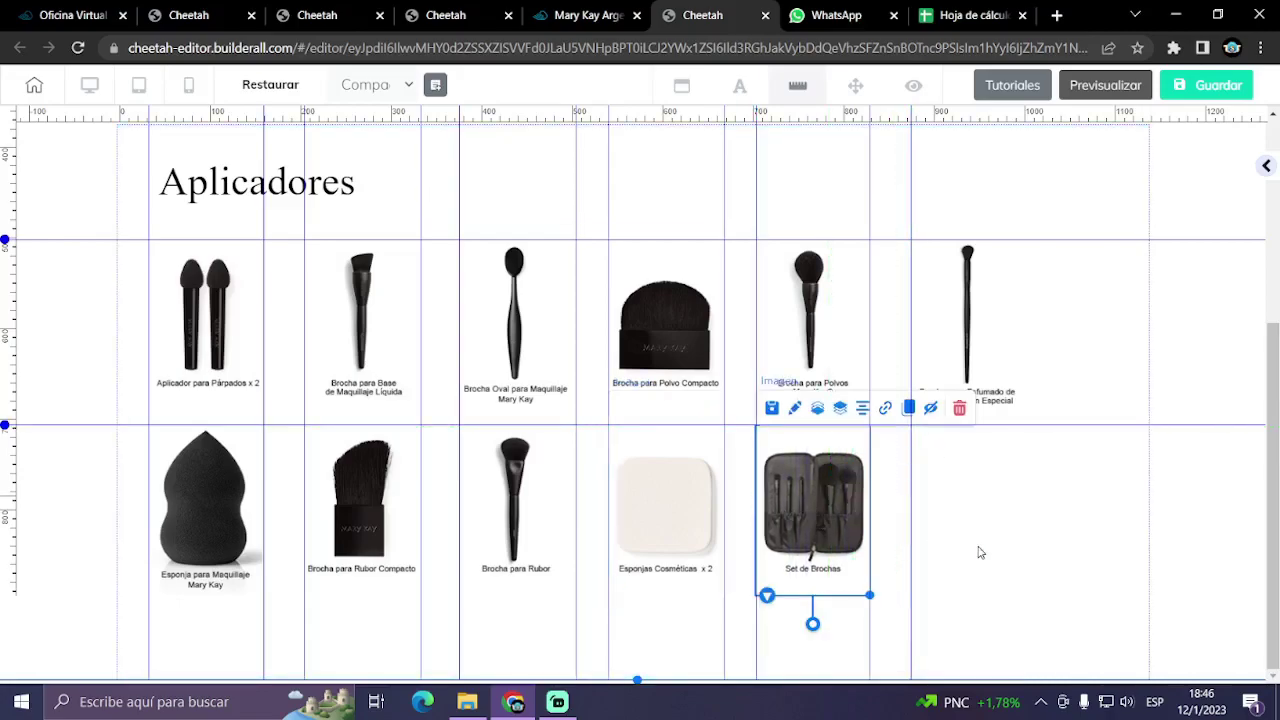
{"action": "left_click", "coordinate": [980, 553]}
{"action": "scroll", "coordinate": [980, 553], "scroll_direction": "up", "scroll_amount": 1}
{"action": "scroll", "coordinate": [980, 553], "scroll_direction": "down", "scroll_amount": 1}
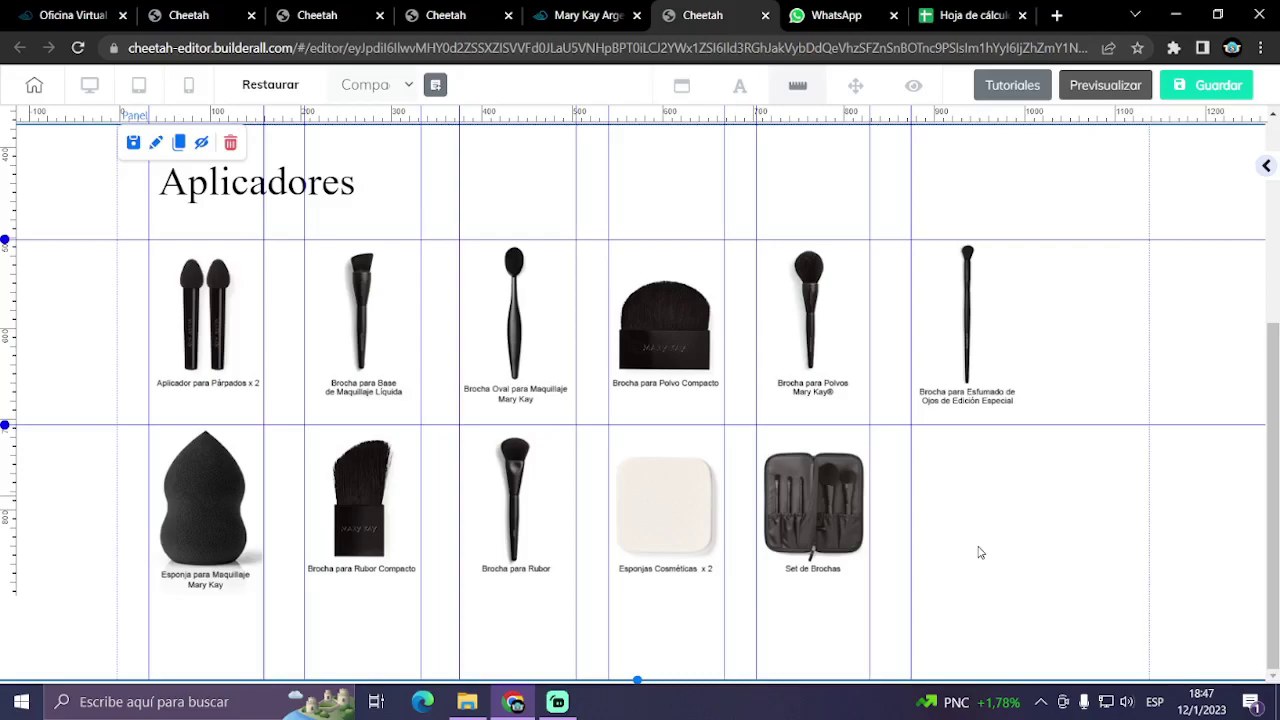
{"action": "scroll", "coordinate": [211, 306], "scroll_direction": "up", "scroll_amount": 2}
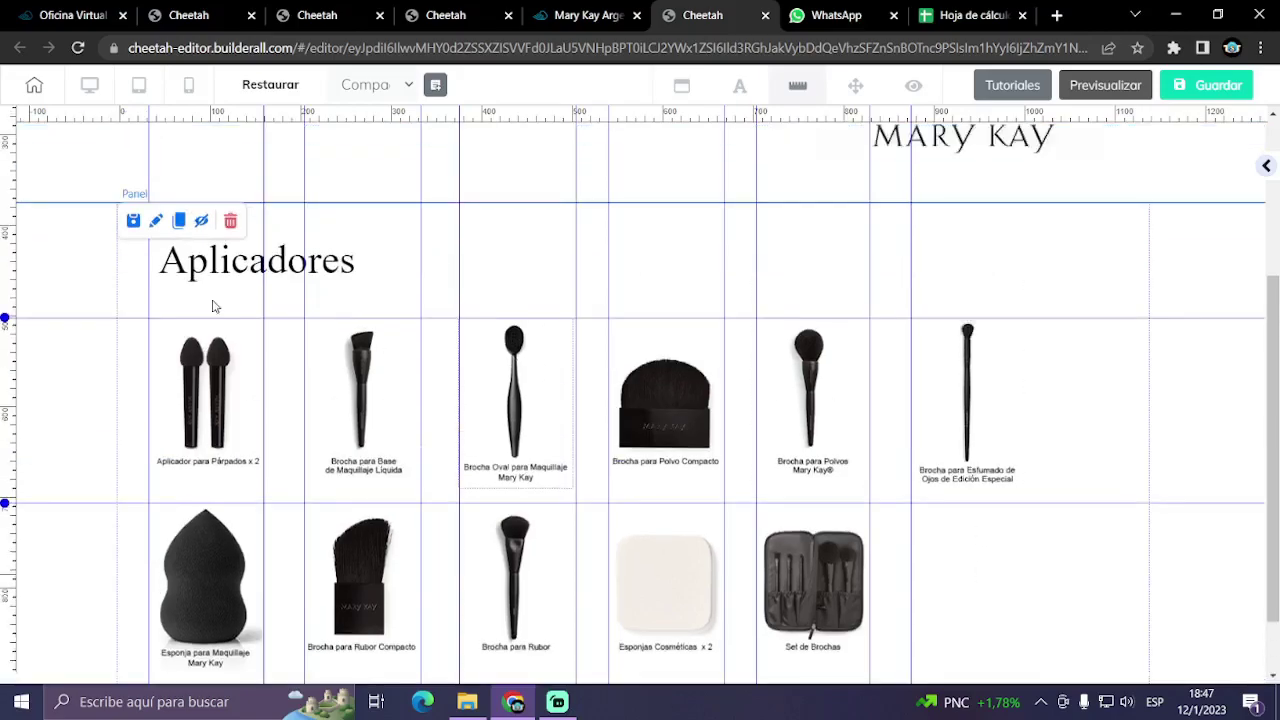
- Align the "Aplicadores" title with the first vertical guide, and add a horizontal line beneath the second picture row
{"action": "left_click", "coordinate": [397, 372]}
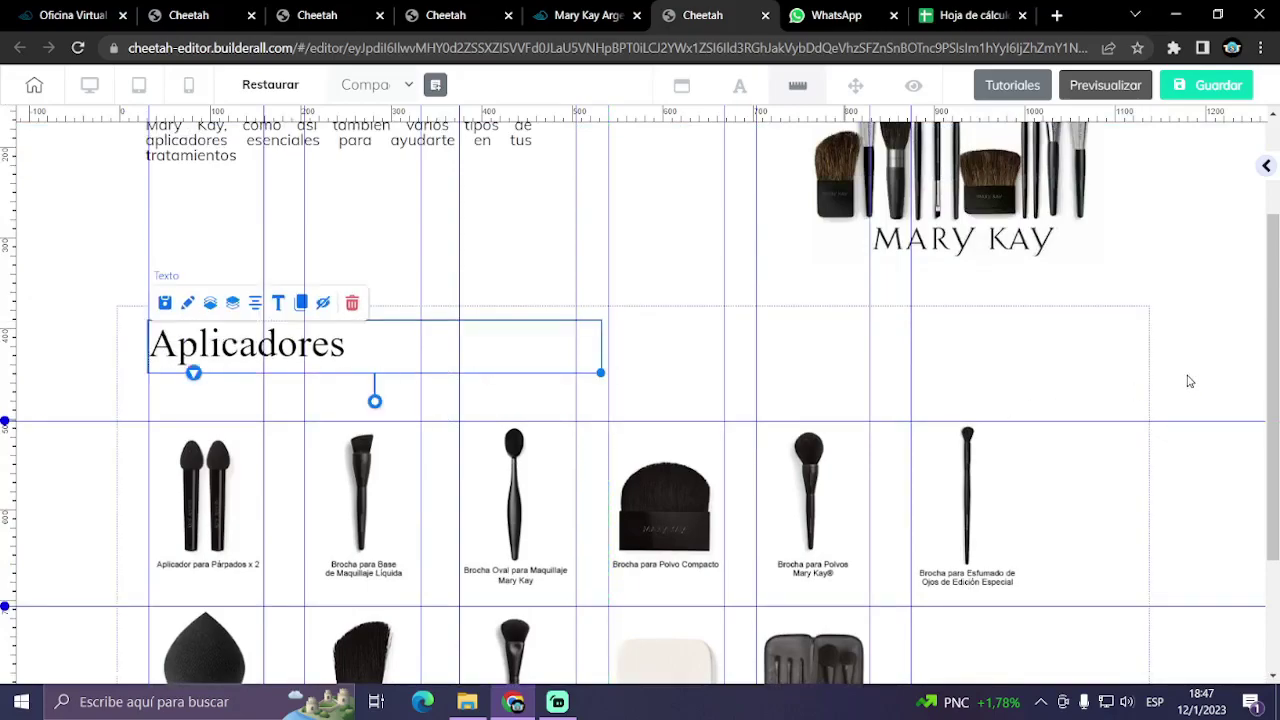
{"action": "scroll", "coordinate": [1190, 381], "scroll_direction": "down", "scroll_amount": 2}
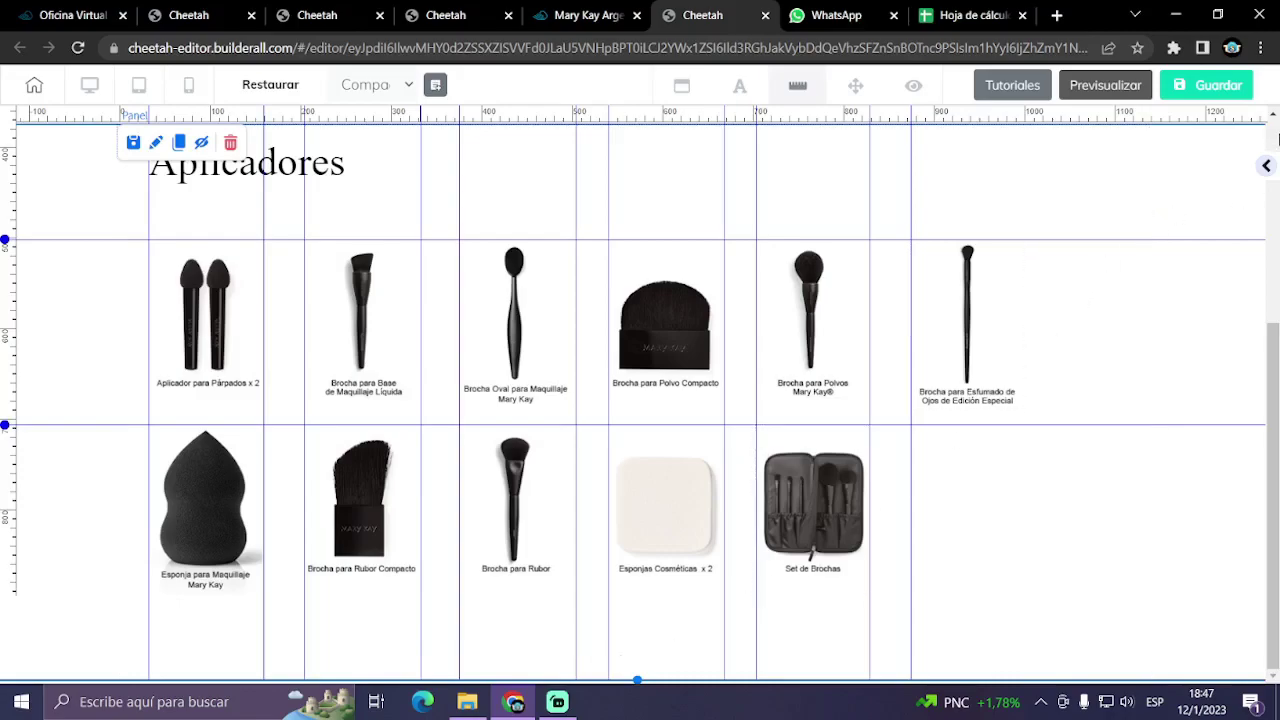
{"action": "left_click", "coordinate": [1268, 167]}
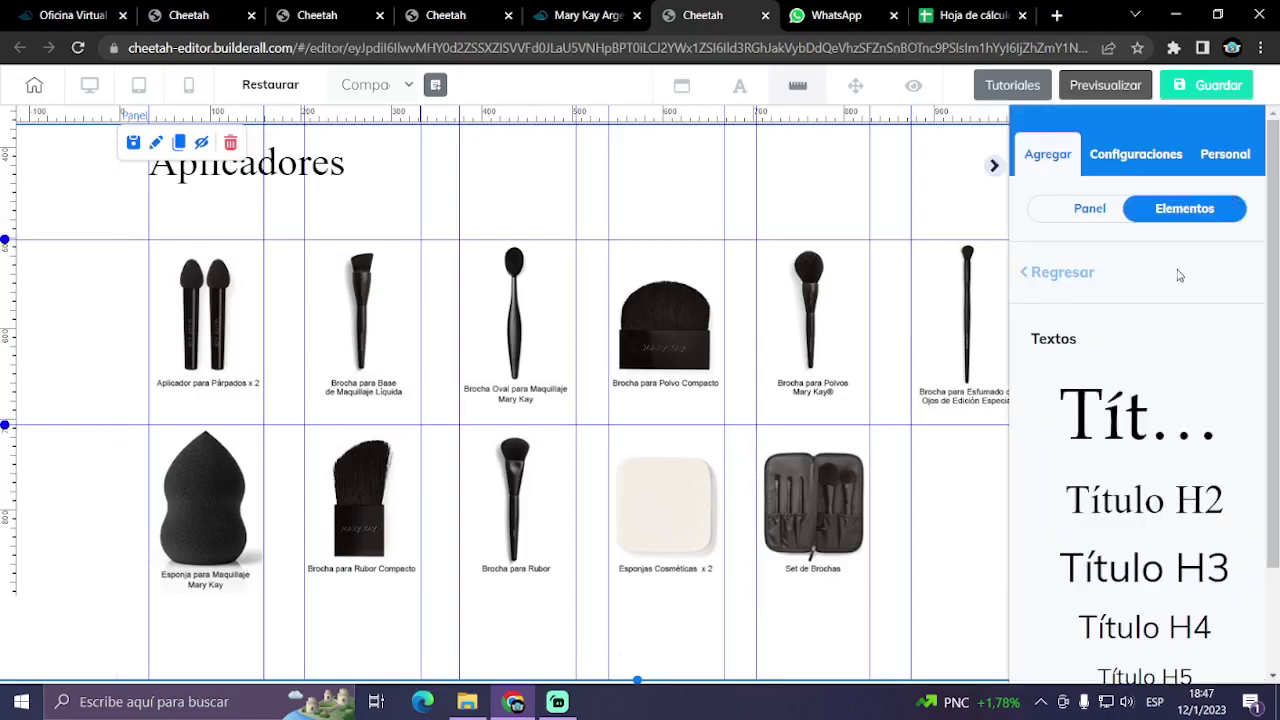
{"action": "left_click", "coordinate": [1072, 270]}
{"action": "scroll", "coordinate": [1166, 465], "scroll_direction": "down", "scroll_amount": 6}
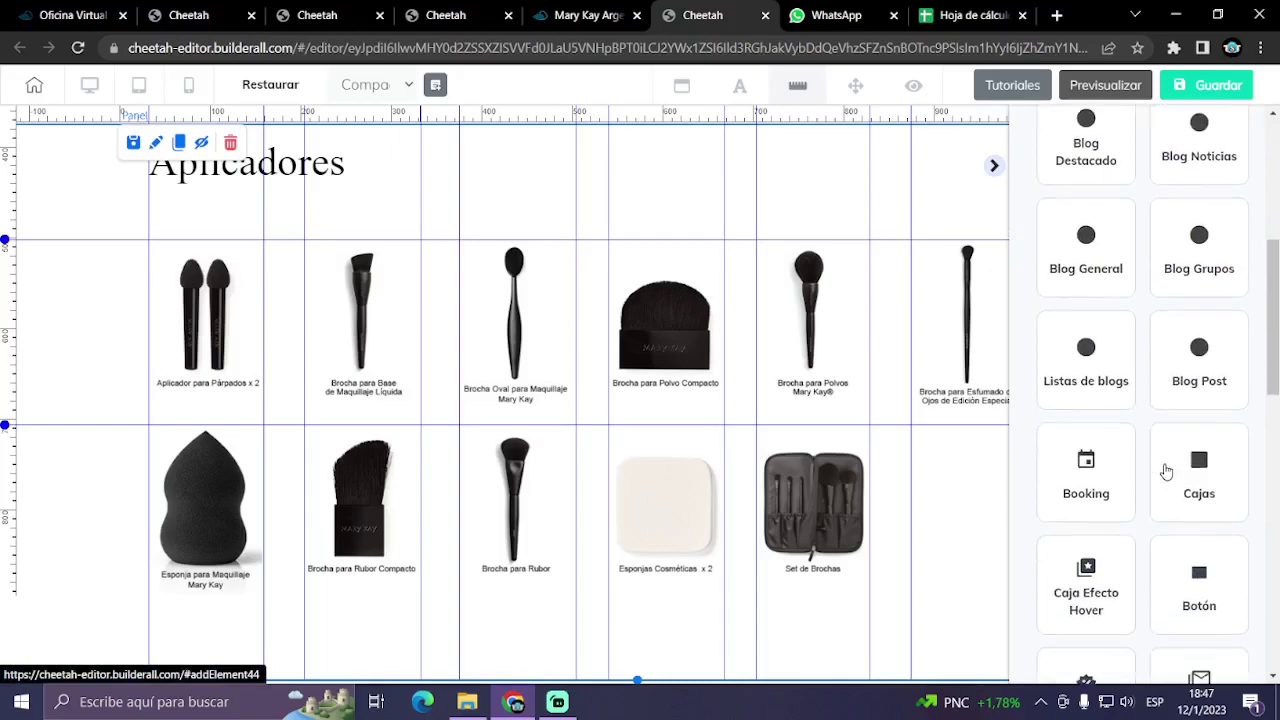
{"action": "scroll", "coordinate": [1178, 465], "scroll_direction": "down", "scroll_amount": 5}
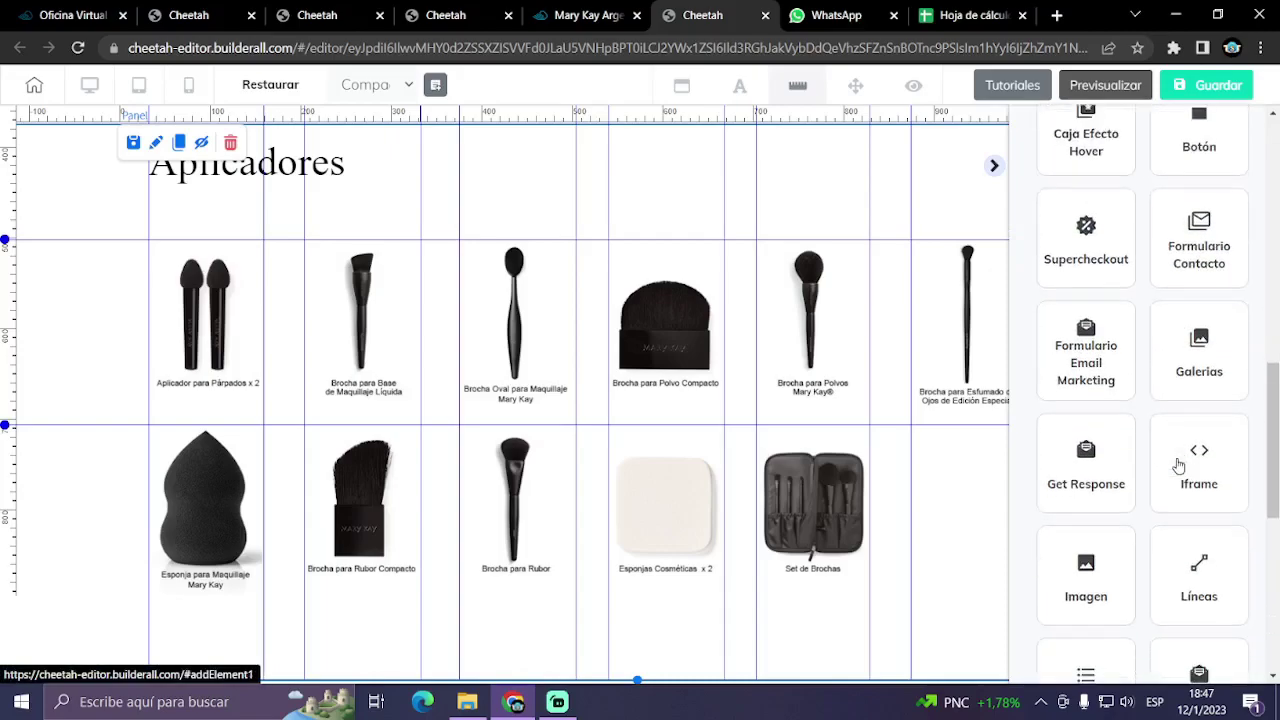
{"action": "left_click", "coordinate": [1172, 498]}
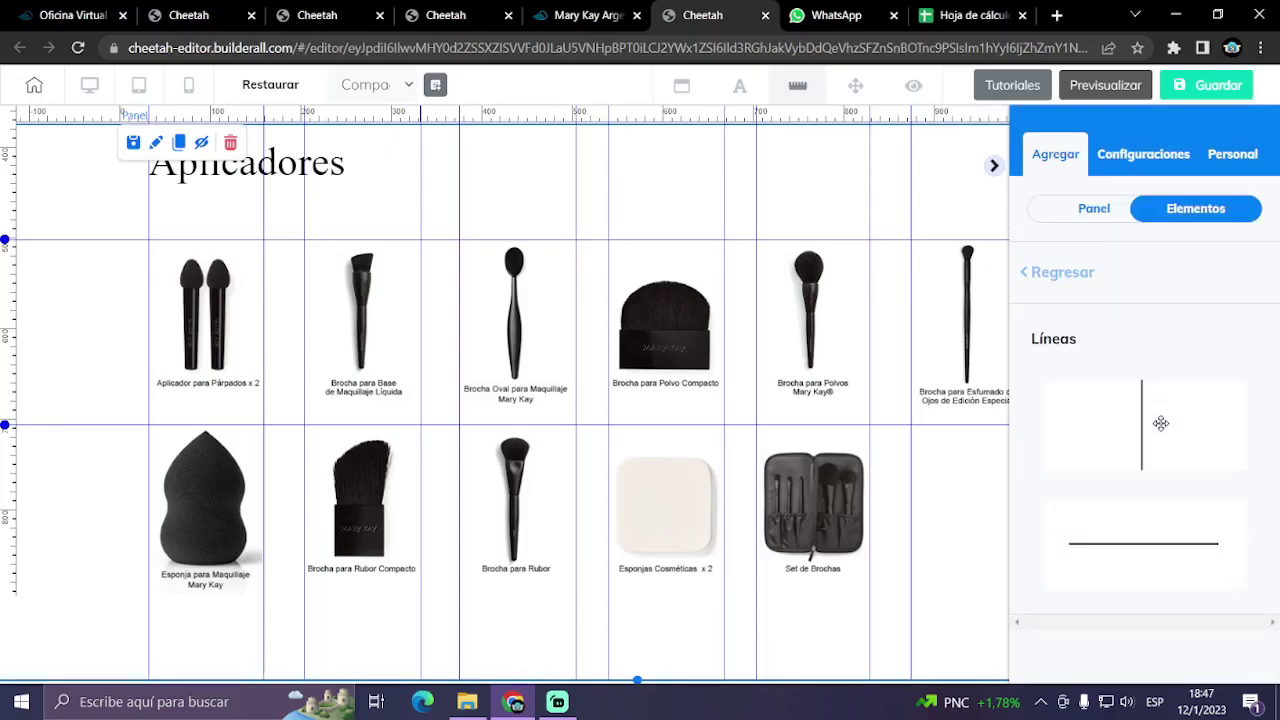
{"action": "left_click_drag", "start_coordinate": [1152, 547], "coordinate": [620, 631]}
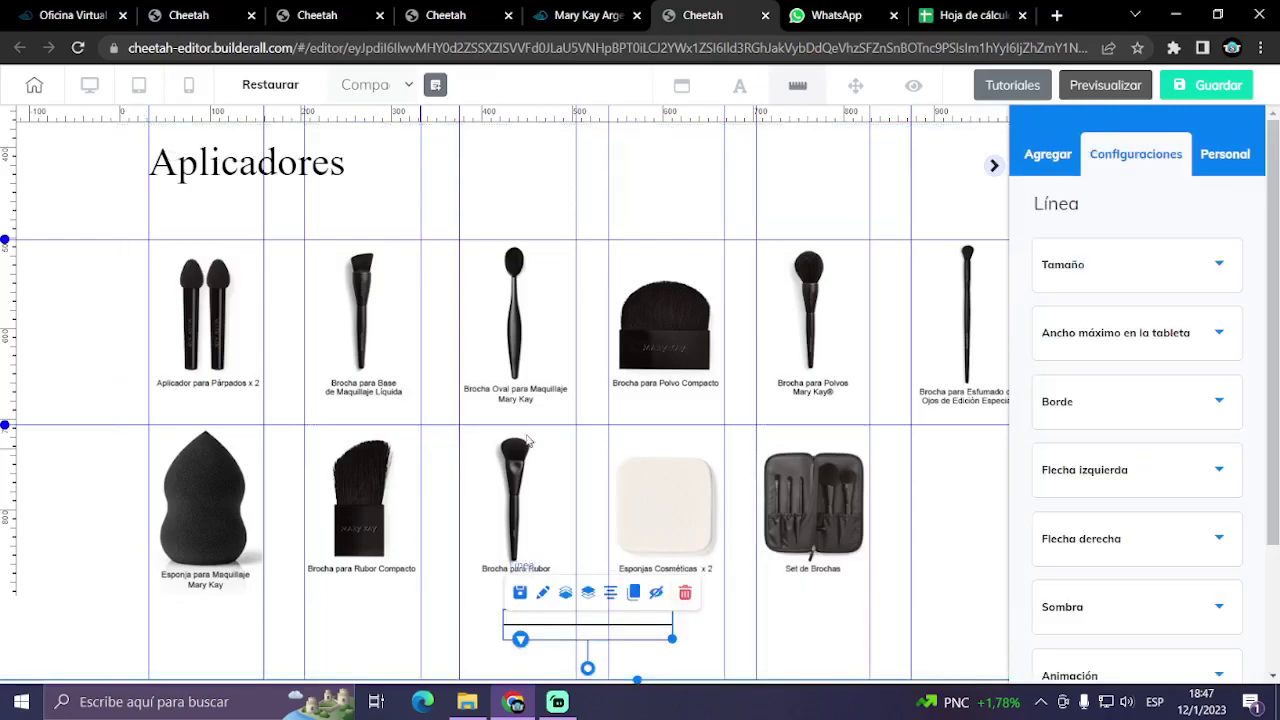
{"action": "left_click", "coordinate": [997, 166]}
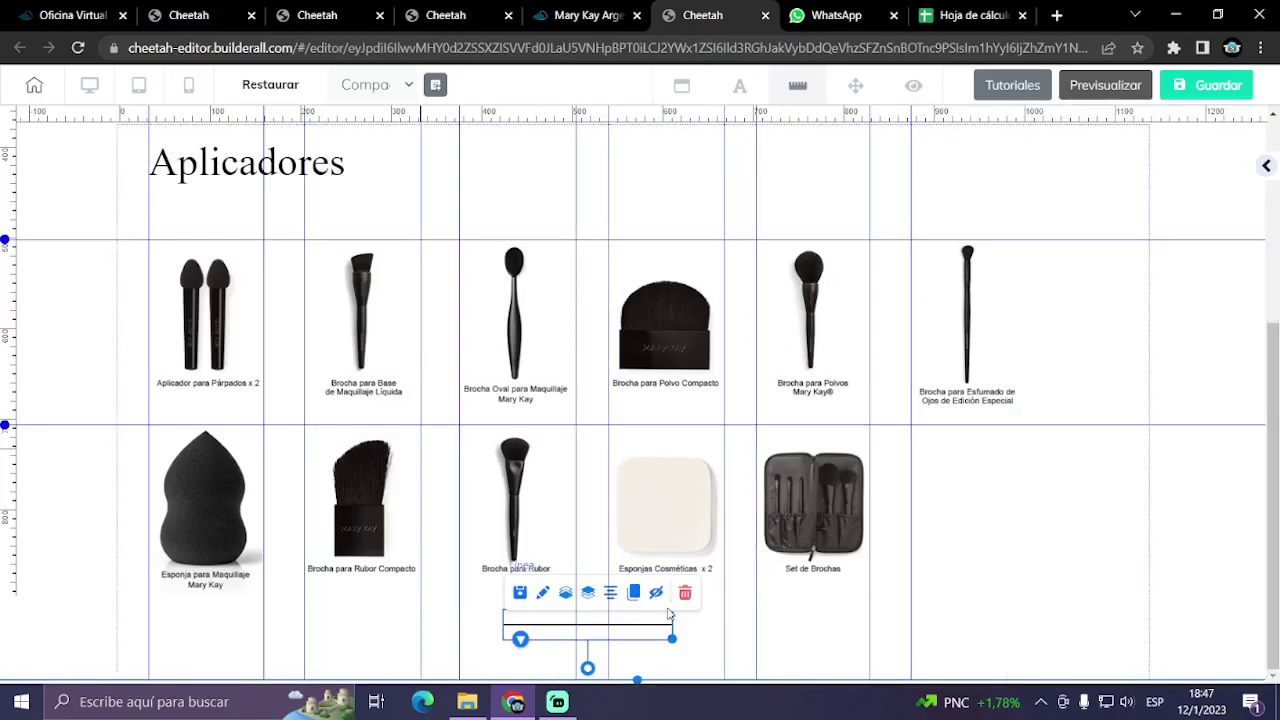
- Stretch the horizontal line across nearly the full panel width and shorten the panel to end just below it
{"action": "left_click_drag", "start_coordinate": [647, 638], "coordinate": [1146, 653]}
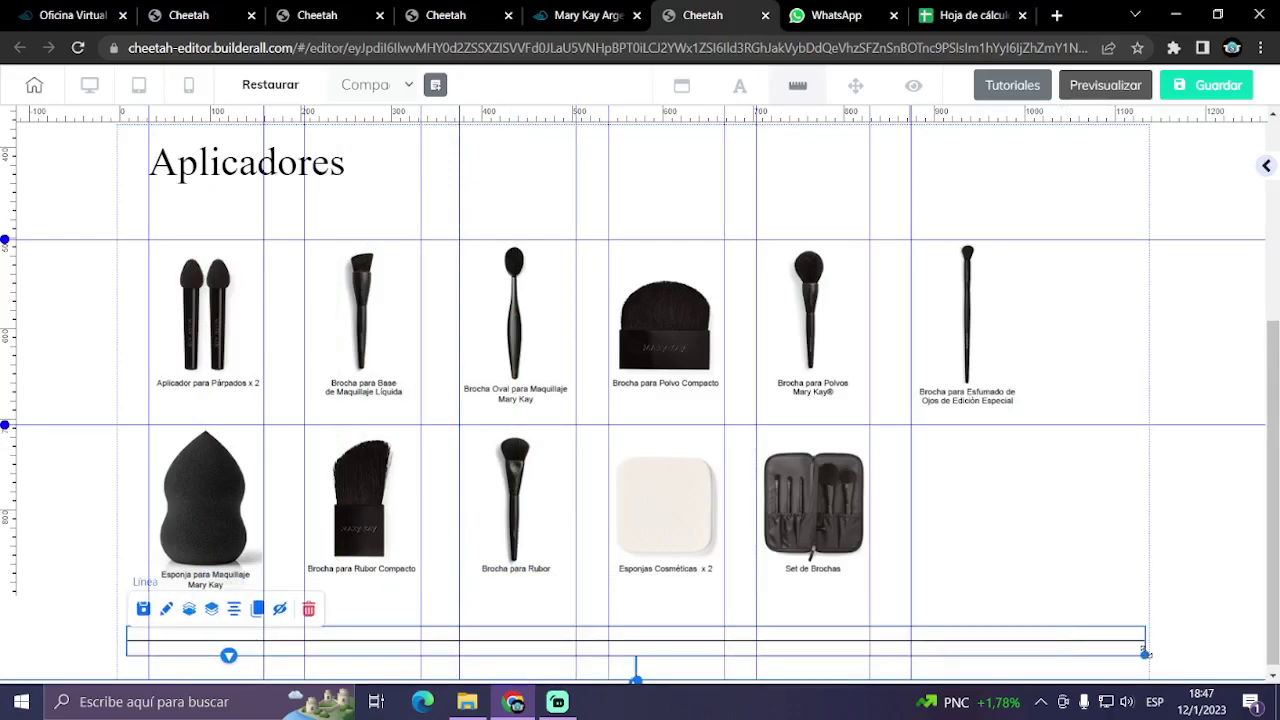
{"action": "left_click", "coordinate": [1214, 635]}
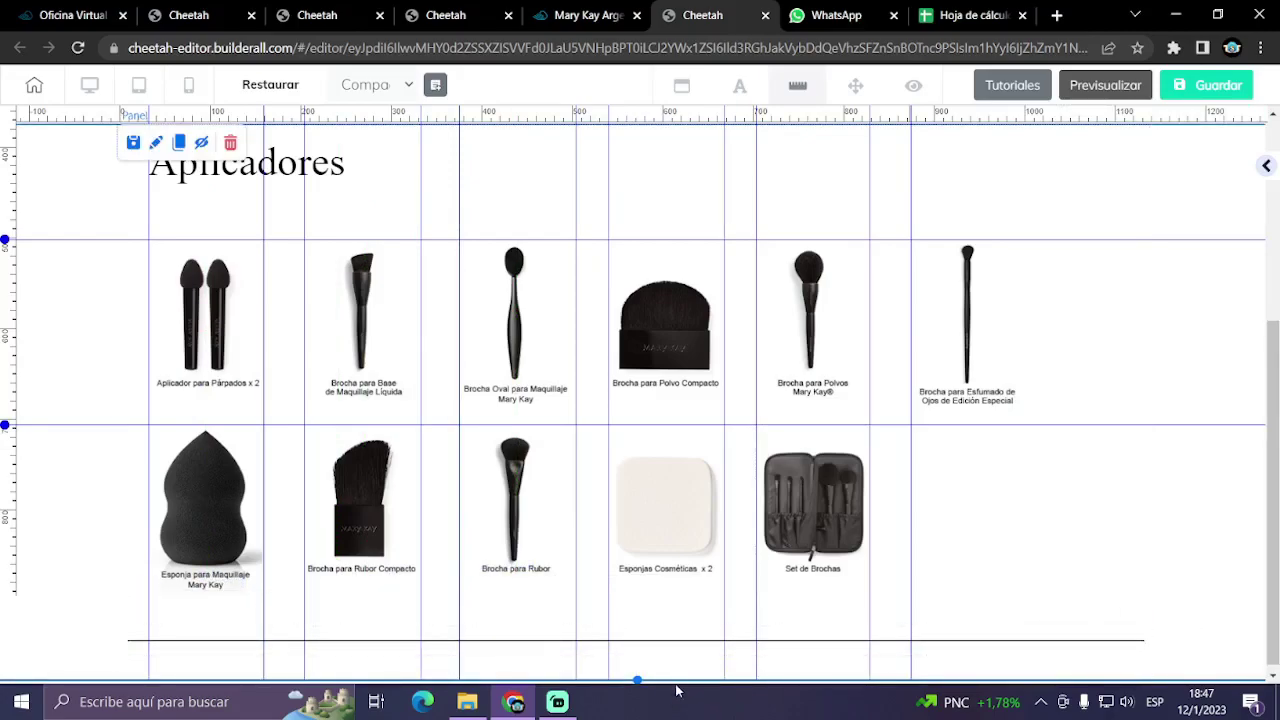
{"action": "left_click_drag", "start_coordinate": [638, 681], "coordinate": [637, 658]}
{"action": "scroll", "coordinate": [1138, 533], "scroll_direction": "up", "scroll_amount": 3}
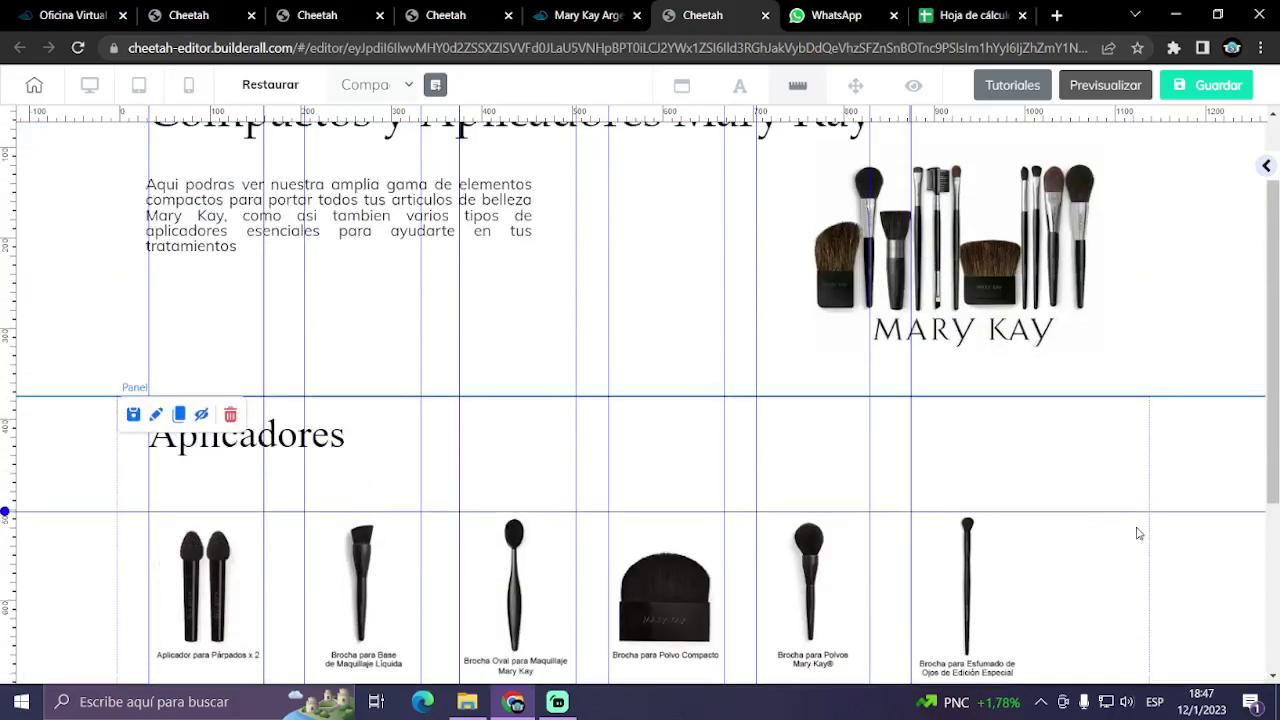
{"action": "scroll", "coordinate": [1220, 370], "scroll_direction": "down", "scroll_amount": 3}
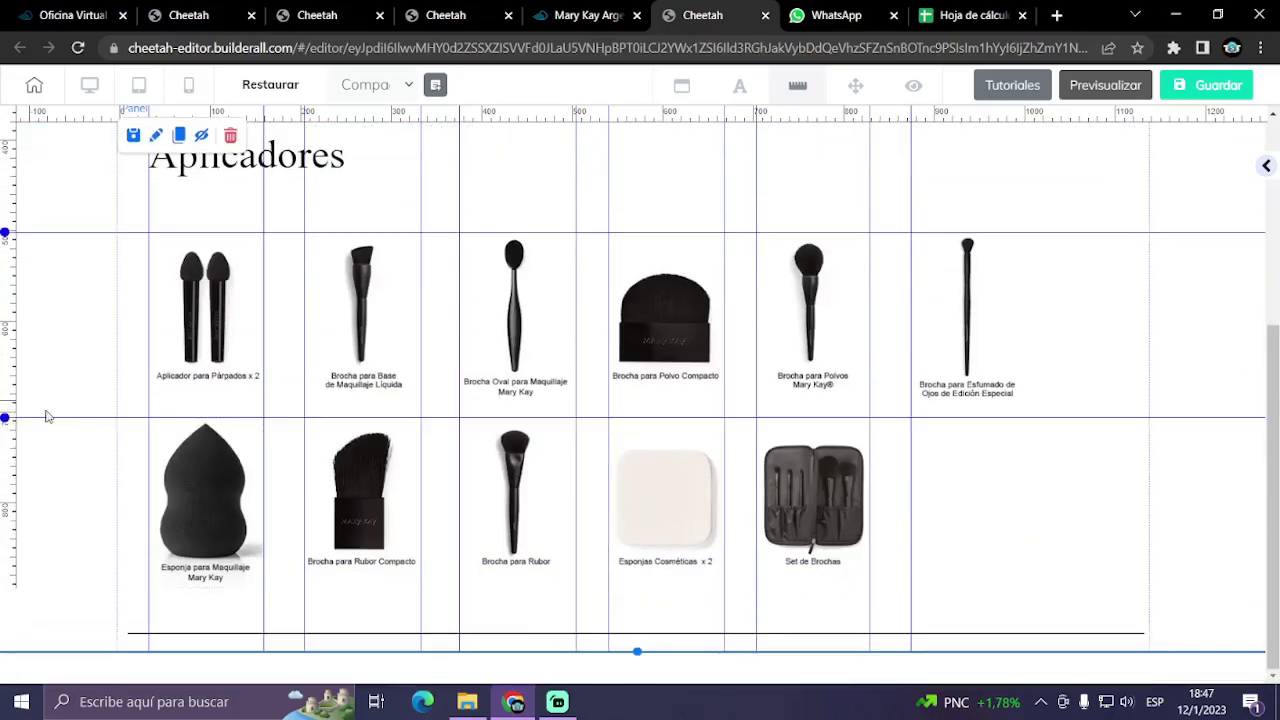
- Clone the finished "Aplicadores" panel so that the copy sits directly beneath the original
{"action": "scroll", "coordinate": [55, 275], "scroll_direction": "up", "scroll_amount": 2}
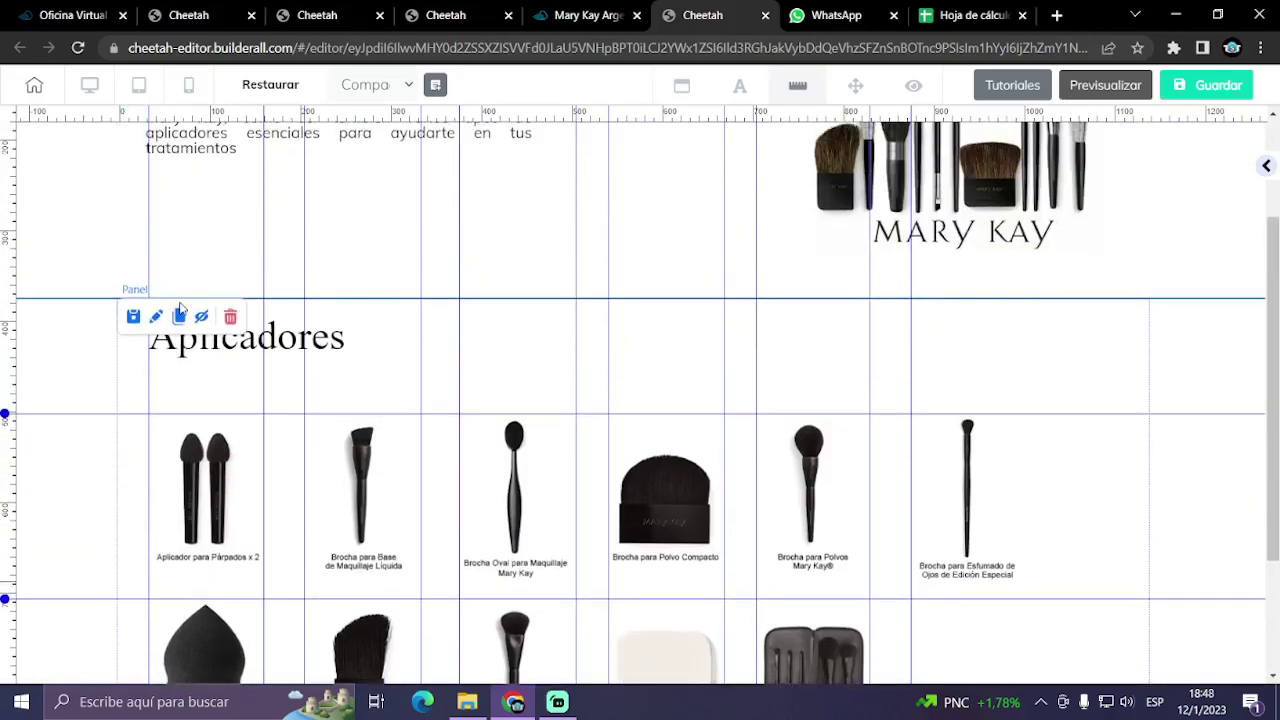
{"action": "left_click", "coordinate": [180, 318]}
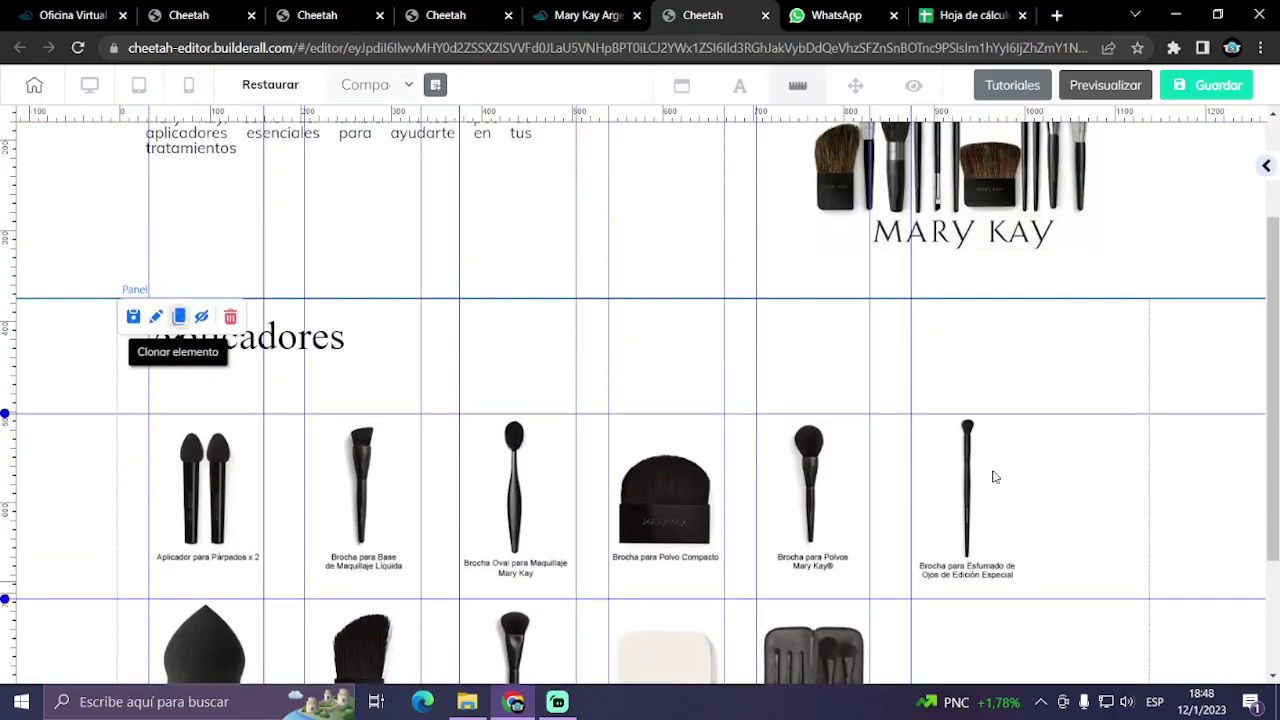
{"action": "scroll", "coordinate": [1134, 480], "scroll_direction": "down", "scroll_amount": 5}
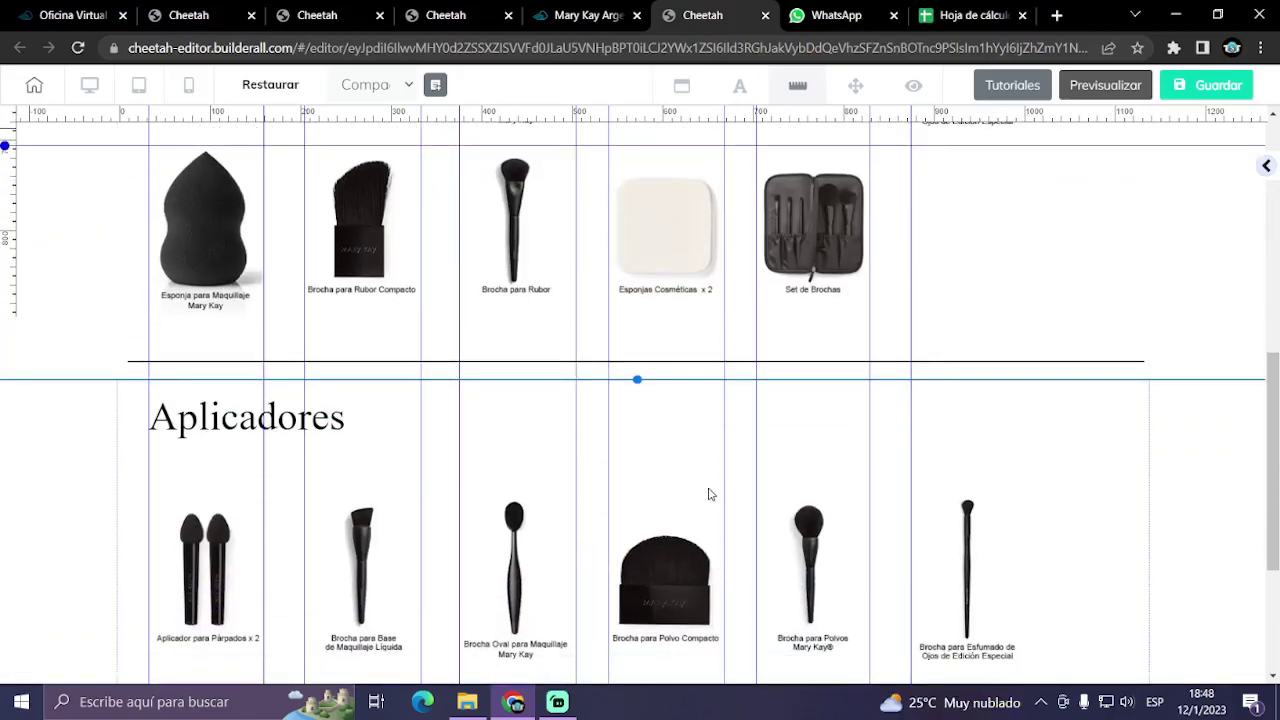
{"action": "scroll", "coordinate": [652, 483], "scroll_direction": "up", "scroll_amount": 5}
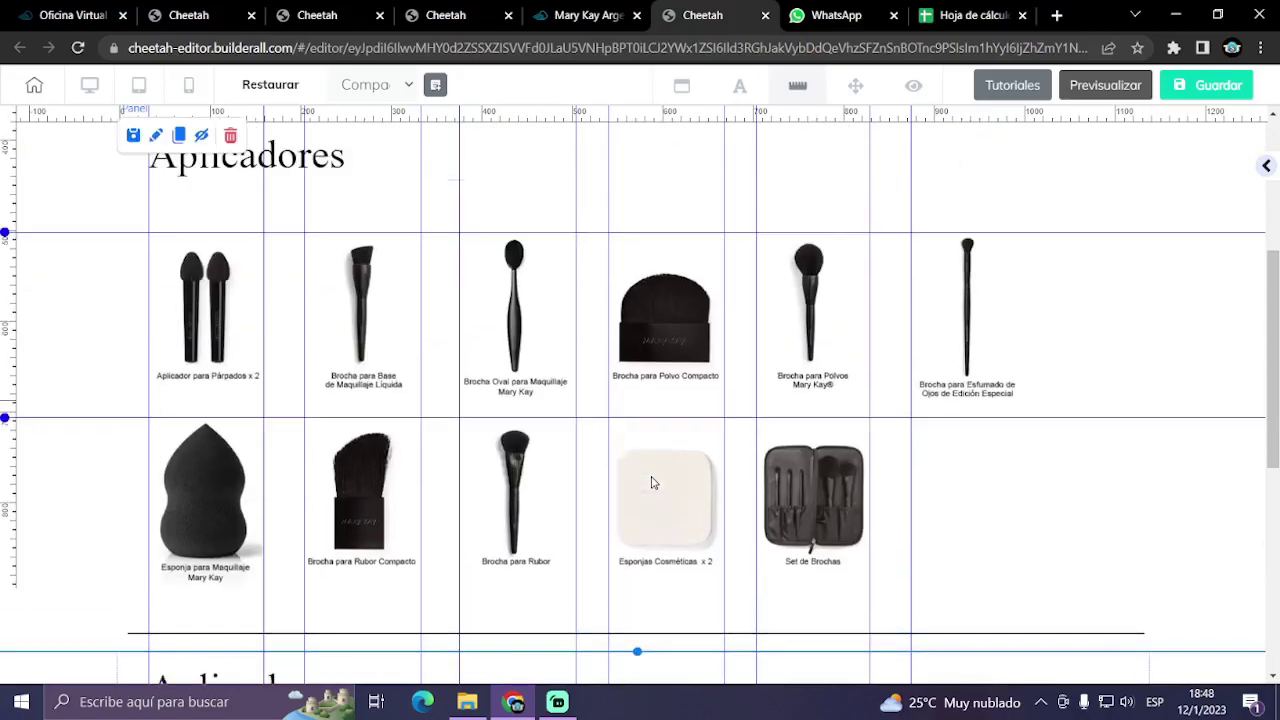
{"action": "scroll", "coordinate": [652, 483], "scroll_direction": "up", "scroll_amount": 2}
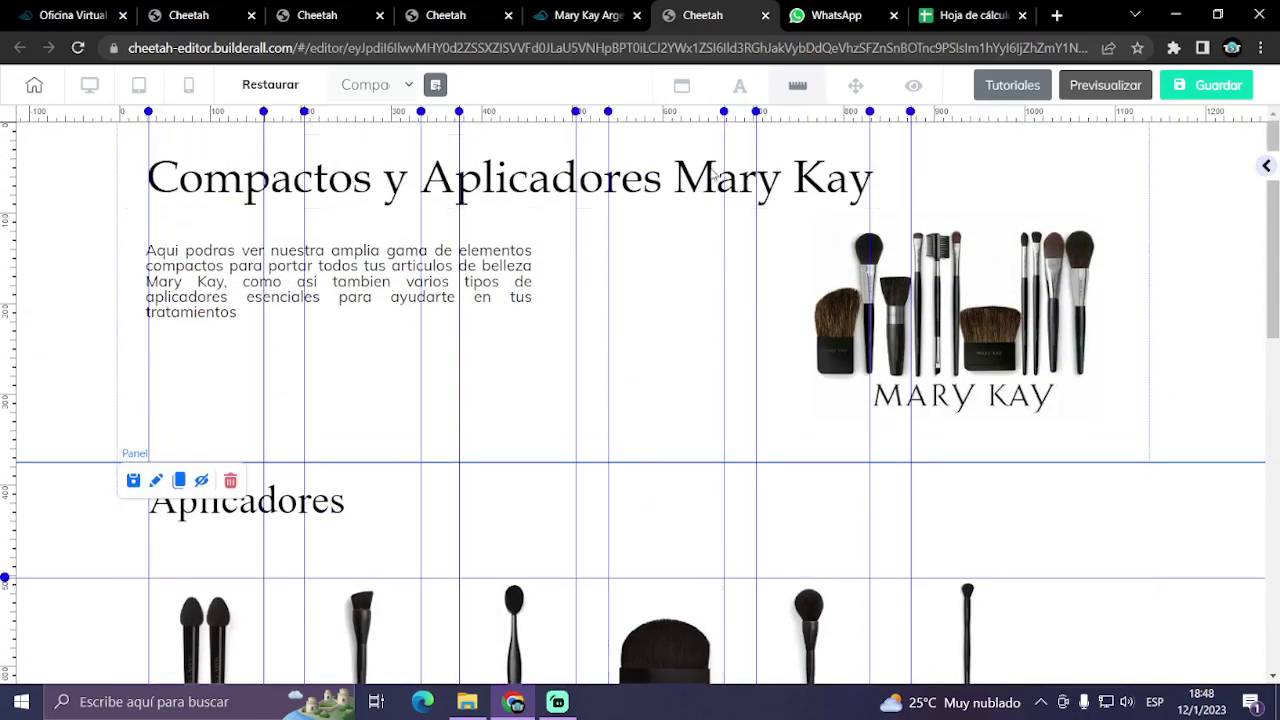
- Replace the first picture in the cloned panel's first row with the uploaded image "petite palette mary kay"
{"action": "scroll", "coordinate": [643, 371], "scroll_direction": "down", "scroll_amount": 8}
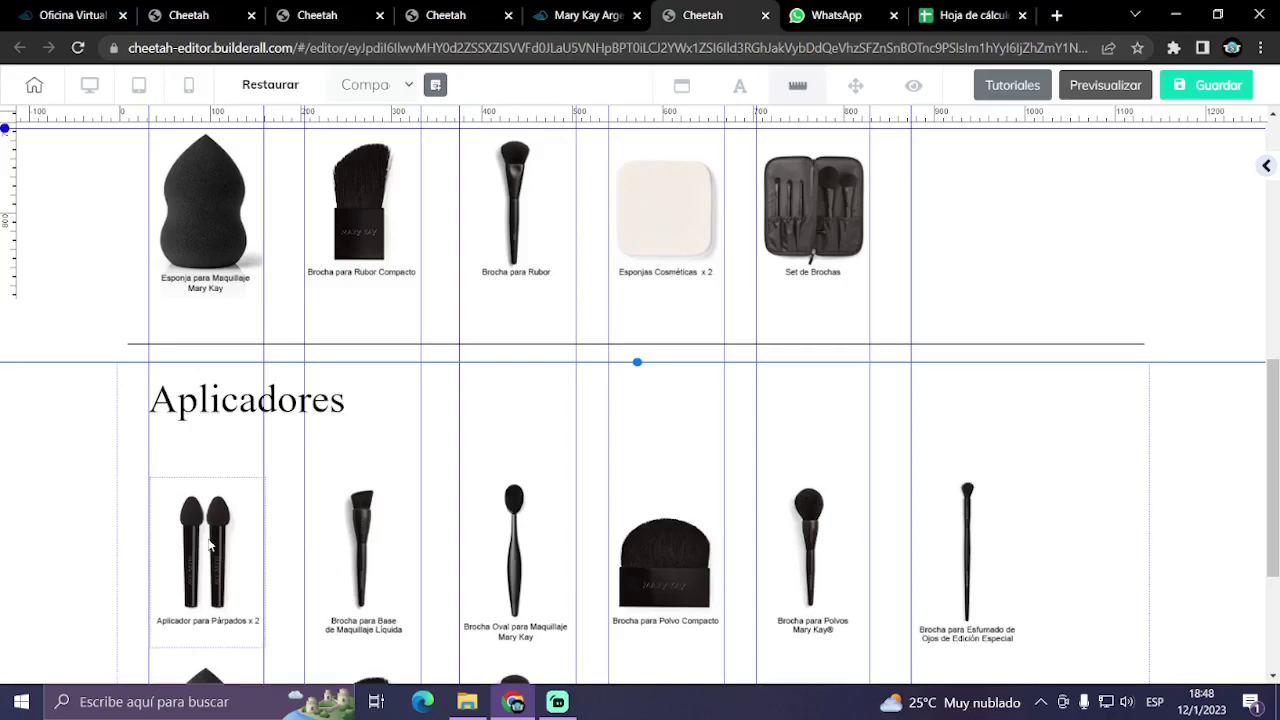
{"action": "left_click", "coordinate": [210, 545]}
{"action": "left_click_drag", "start_coordinate": [437, 531], "coordinate": [847, 259]}
{"action": "left_click", "coordinate": [922, 251]}
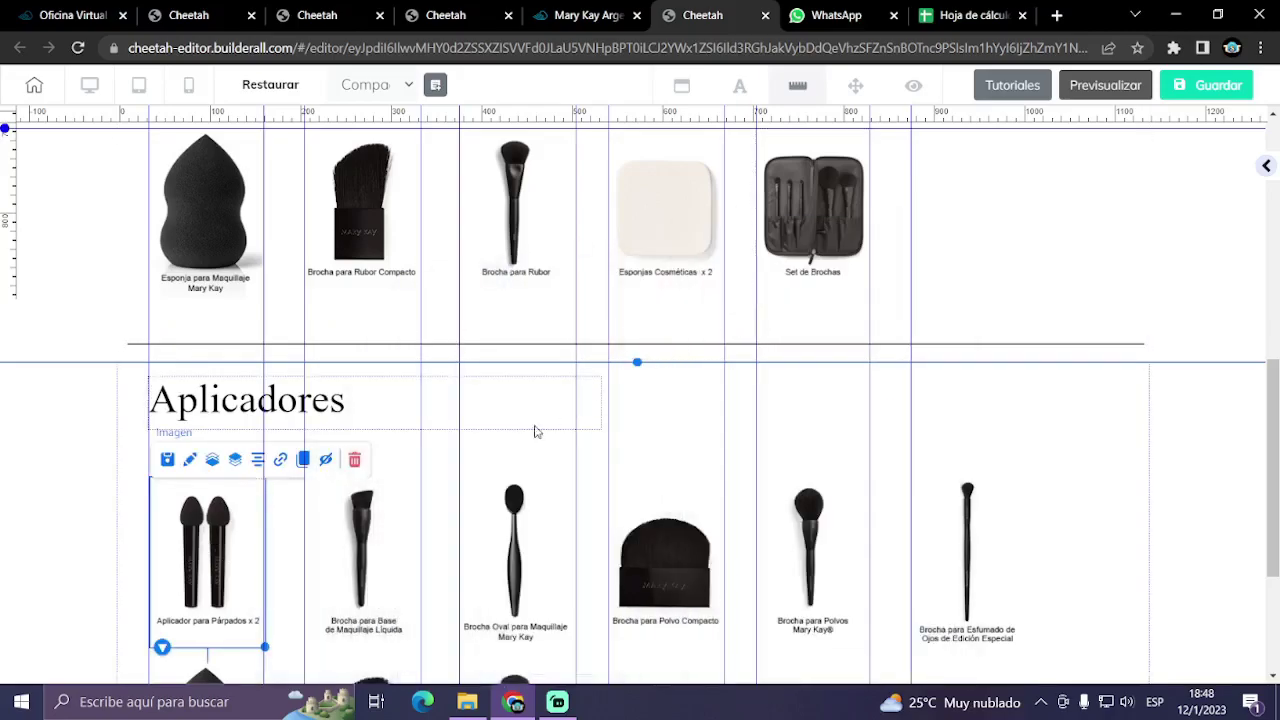
{"action": "left_click", "coordinate": [1266, 167]}
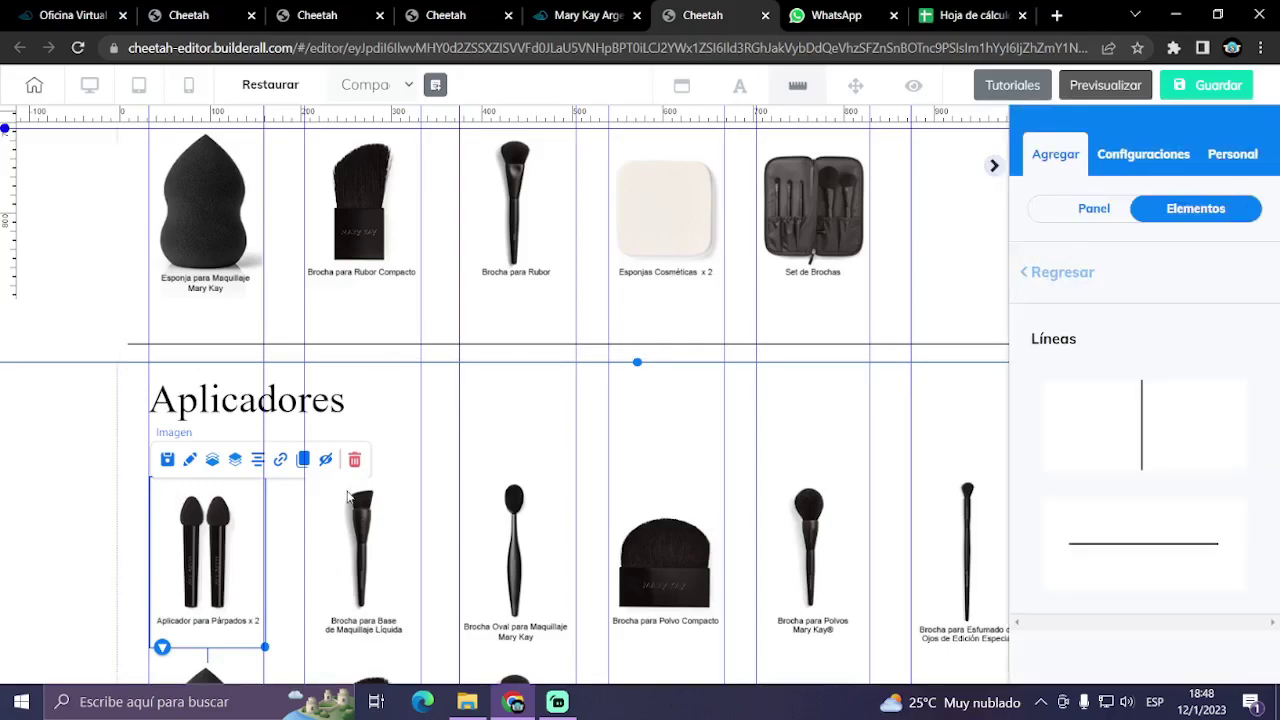
{"action": "left_click", "coordinate": [228, 525]}
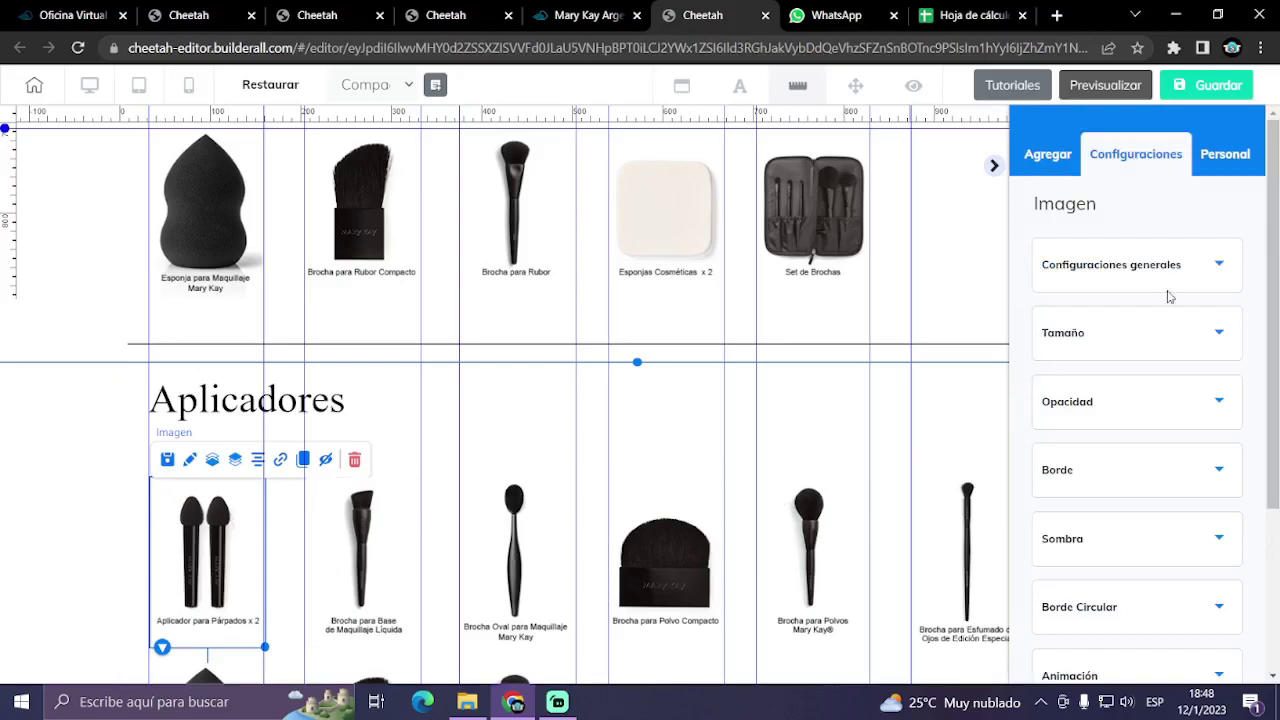
{"action": "left_click", "coordinate": [1228, 278]}
{"action": "left_click", "coordinate": [1135, 655]}
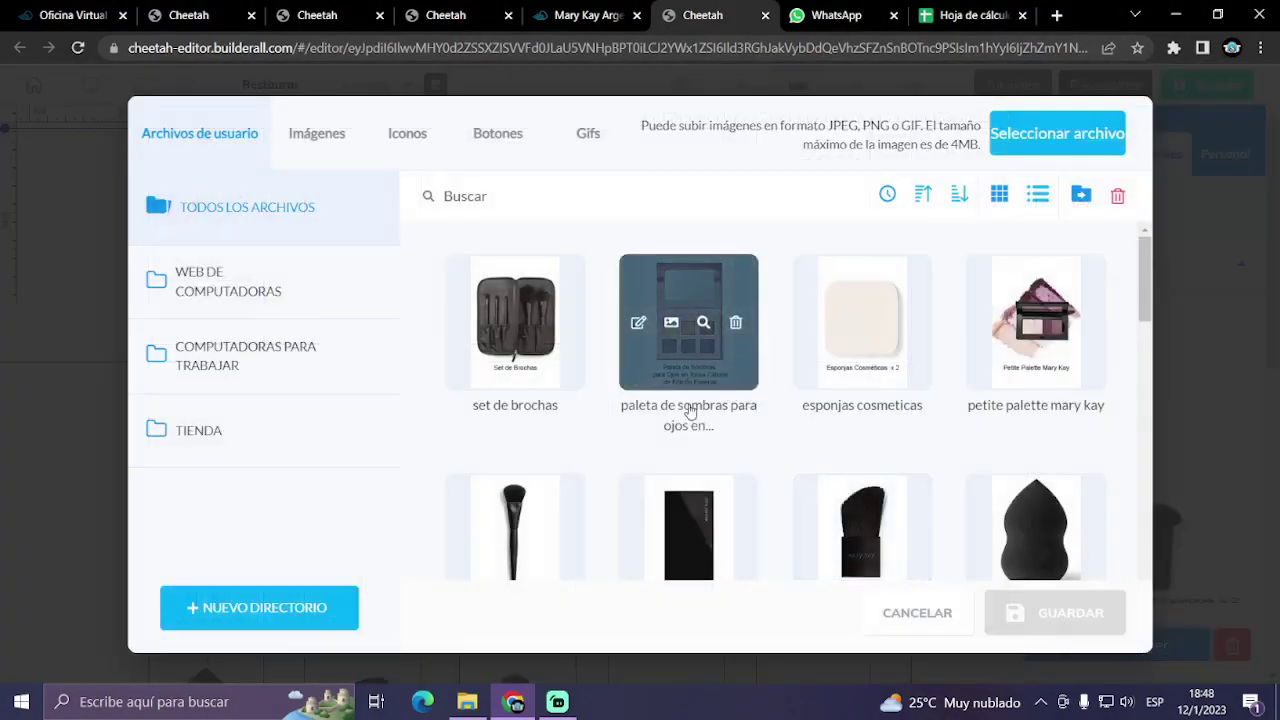
{"action": "mouse_move", "coordinate": [676, 402]}
{"action": "scroll", "coordinate": [676, 402], "scroll_direction": "down", "scroll_amount": 7}
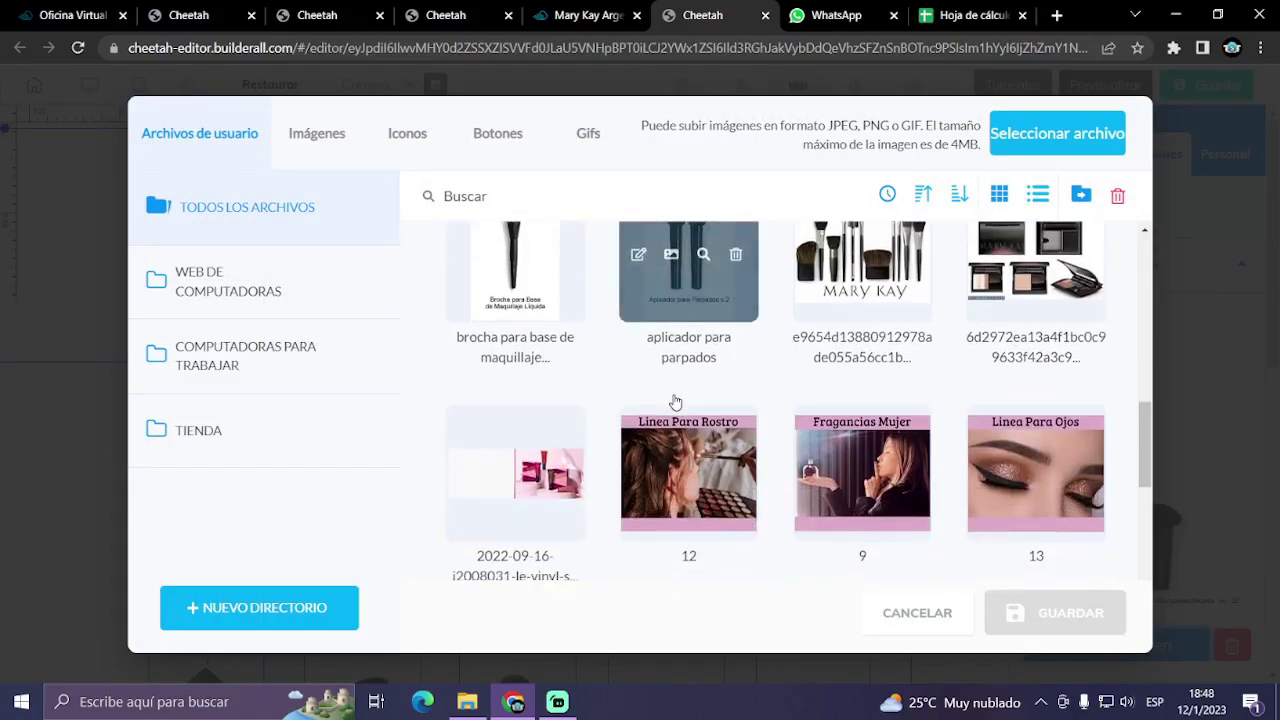
{"action": "scroll", "coordinate": [723, 420], "scroll_direction": "up", "scroll_amount": 1}
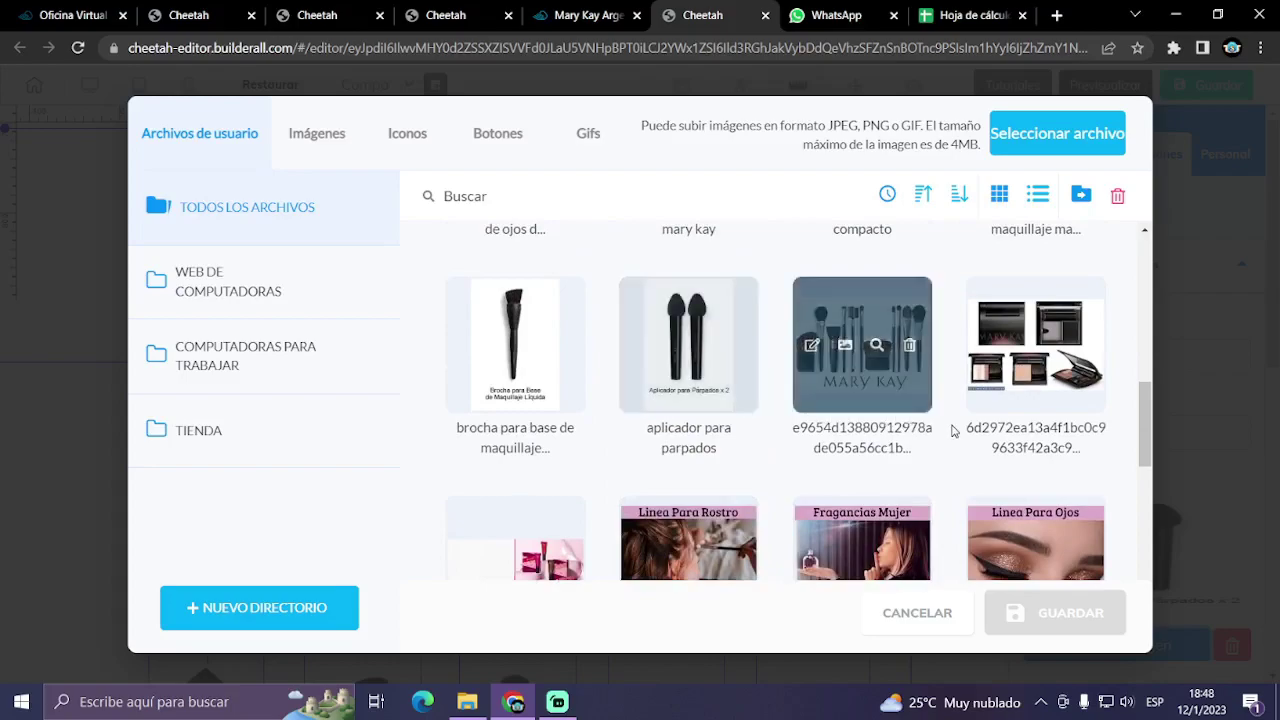
{"action": "mouse_move", "coordinate": [1015, 400]}
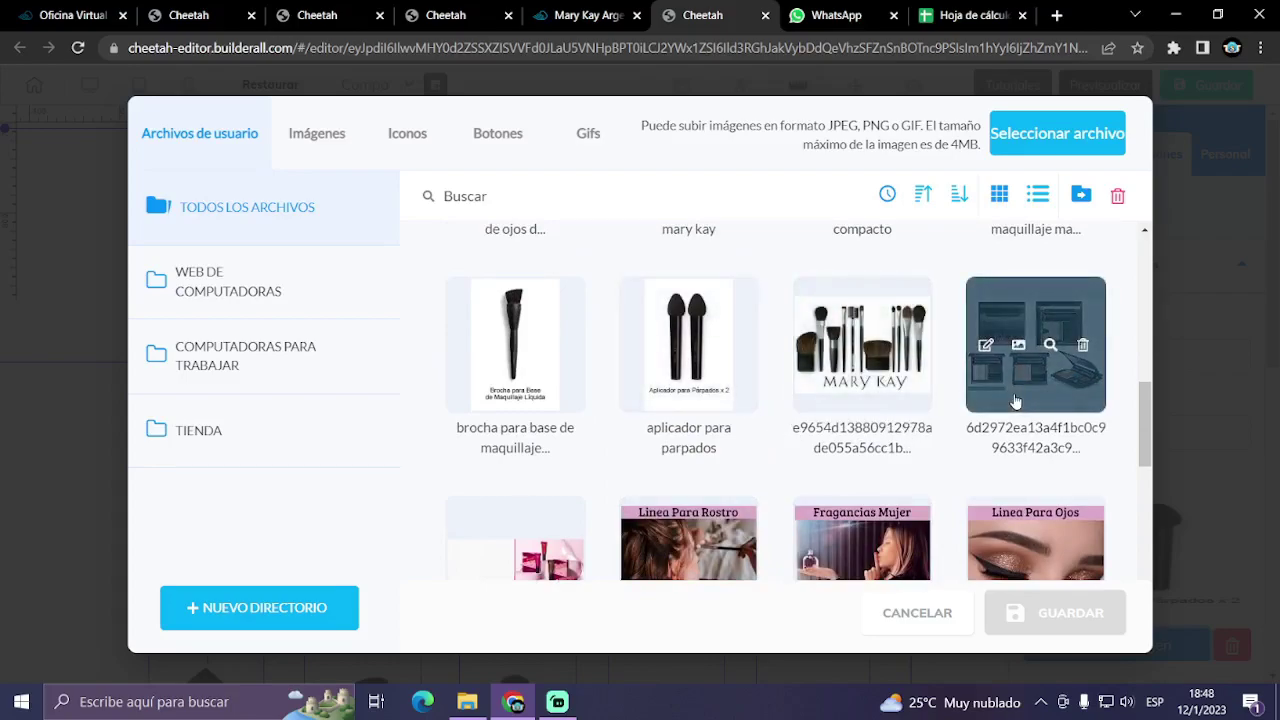
{"action": "scroll", "coordinate": [797, 437], "scroll_direction": "up", "scroll_amount": 5}
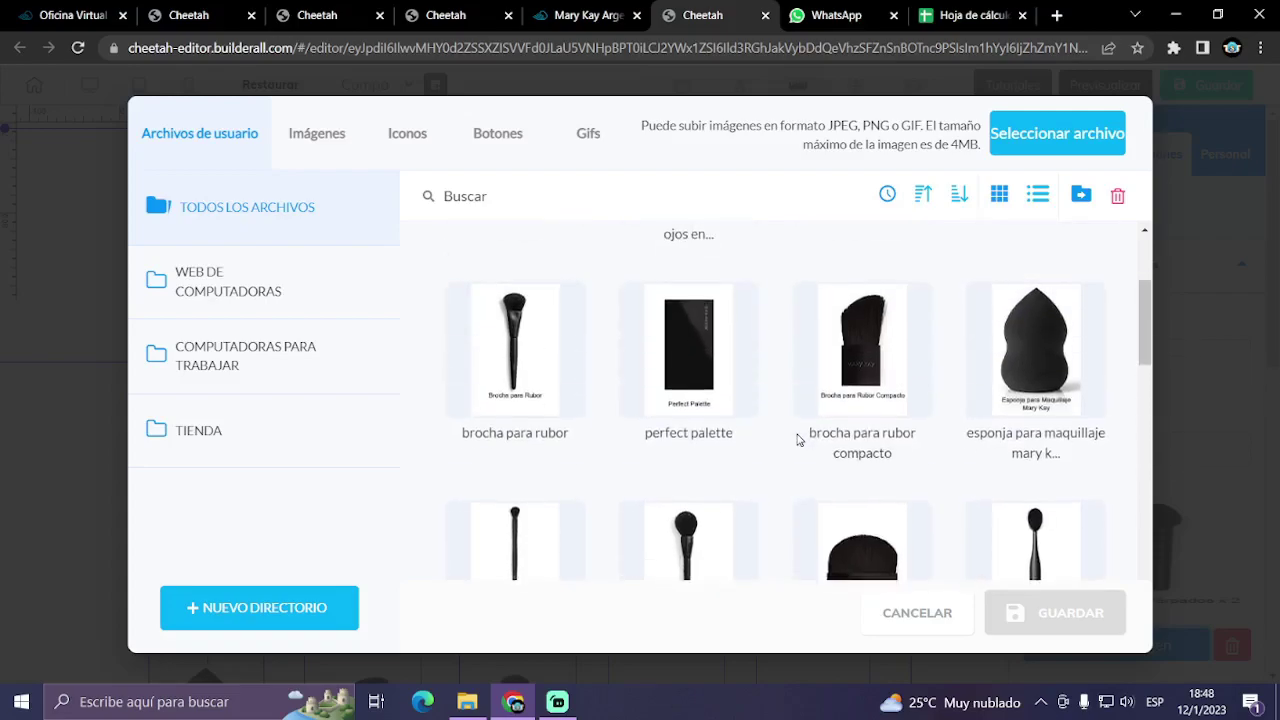
{"action": "scroll", "coordinate": [797, 437], "scroll_direction": "up", "scroll_amount": 2}
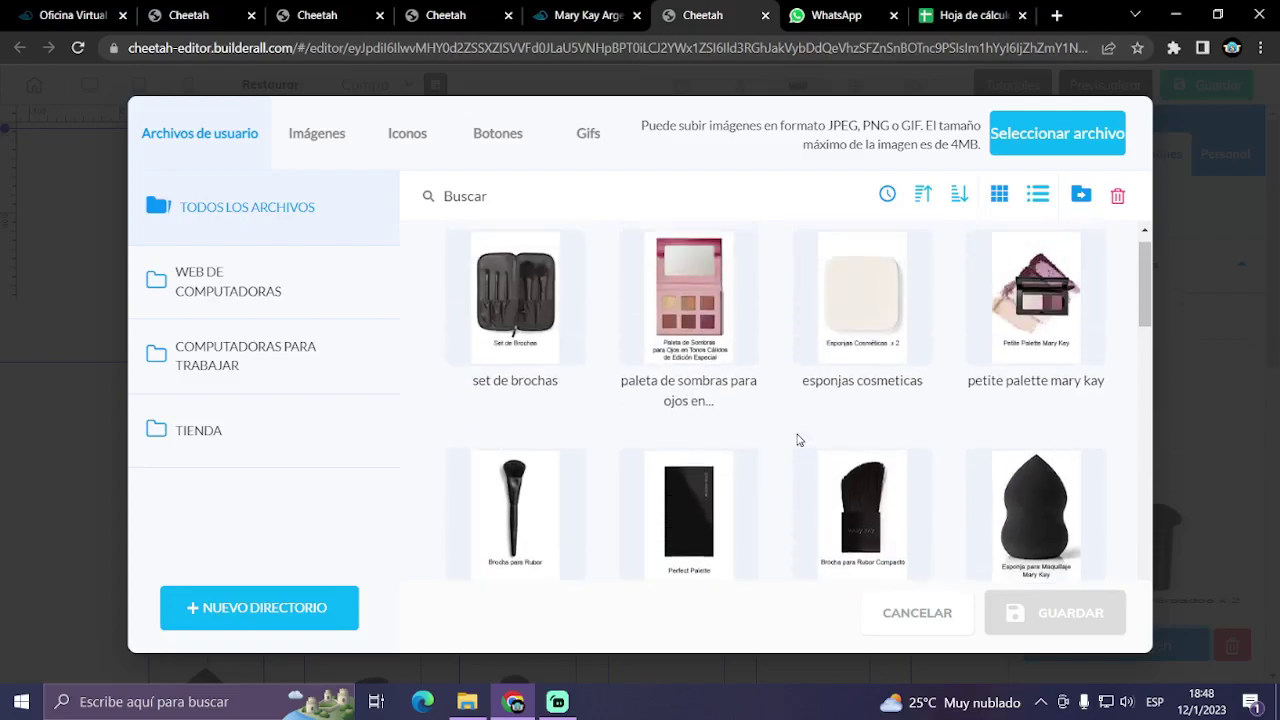
{"action": "left_click", "coordinate": [1037, 356]}
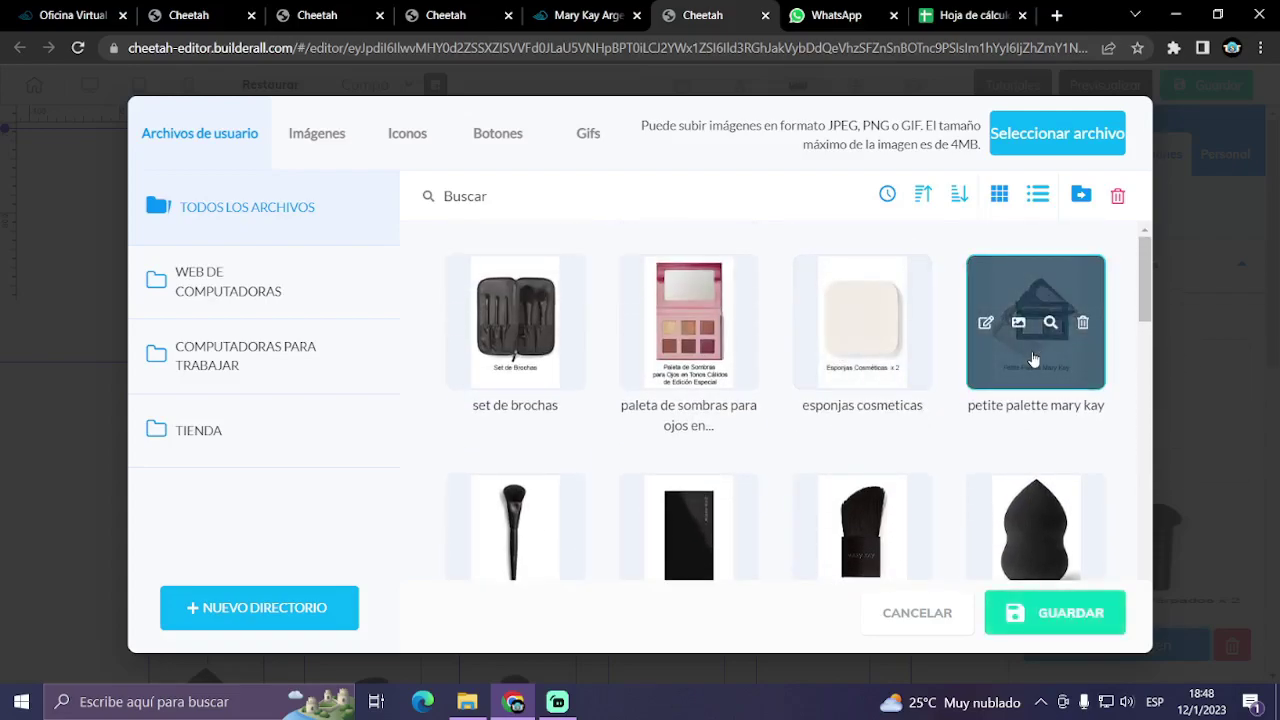
{"action": "left_click", "coordinate": [1055, 615]}
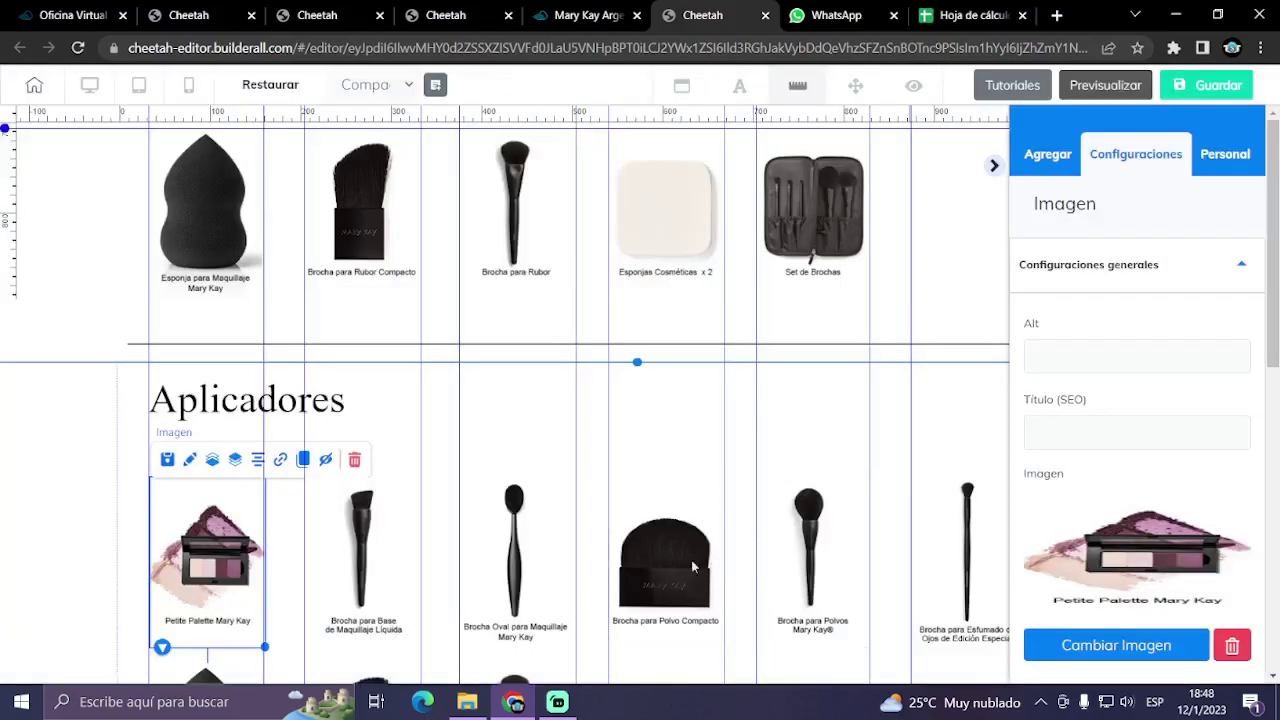
- Replace the second picture in the cloned panel's first row with the uploaded "Paleta de Sombras para Ojos en Tonos Cálidos de Edición Especial" image
{"action": "left_click", "coordinate": [394, 566]}
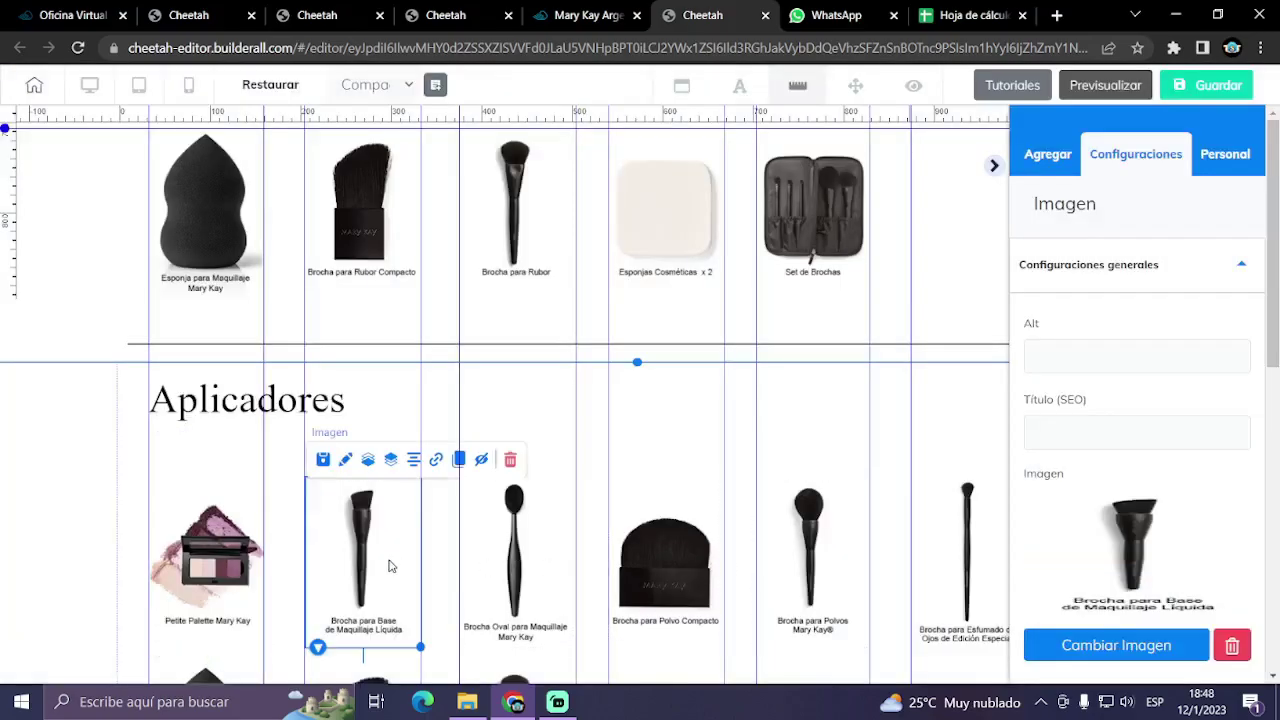
{"action": "left_click", "coordinate": [1103, 642]}
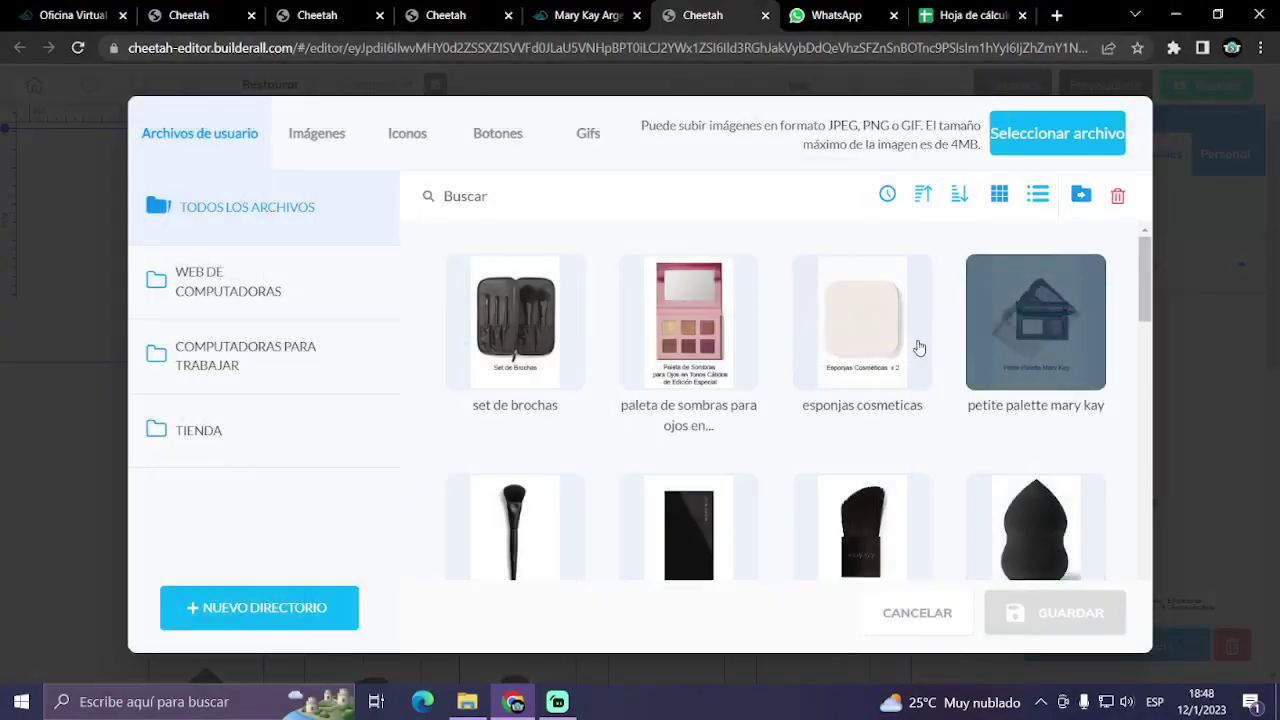
{"action": "left_click", "coordinate": [900, 283]}
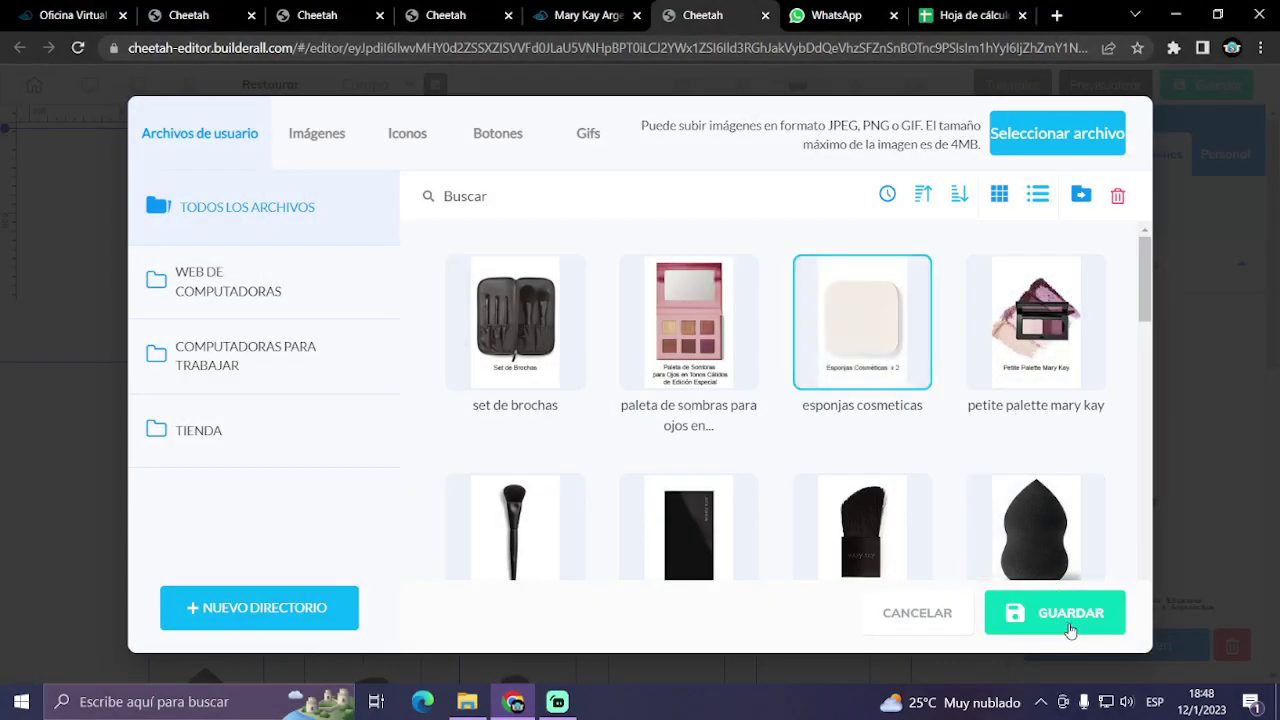
{"action": "left_click", "coordinate": [690, 320]}
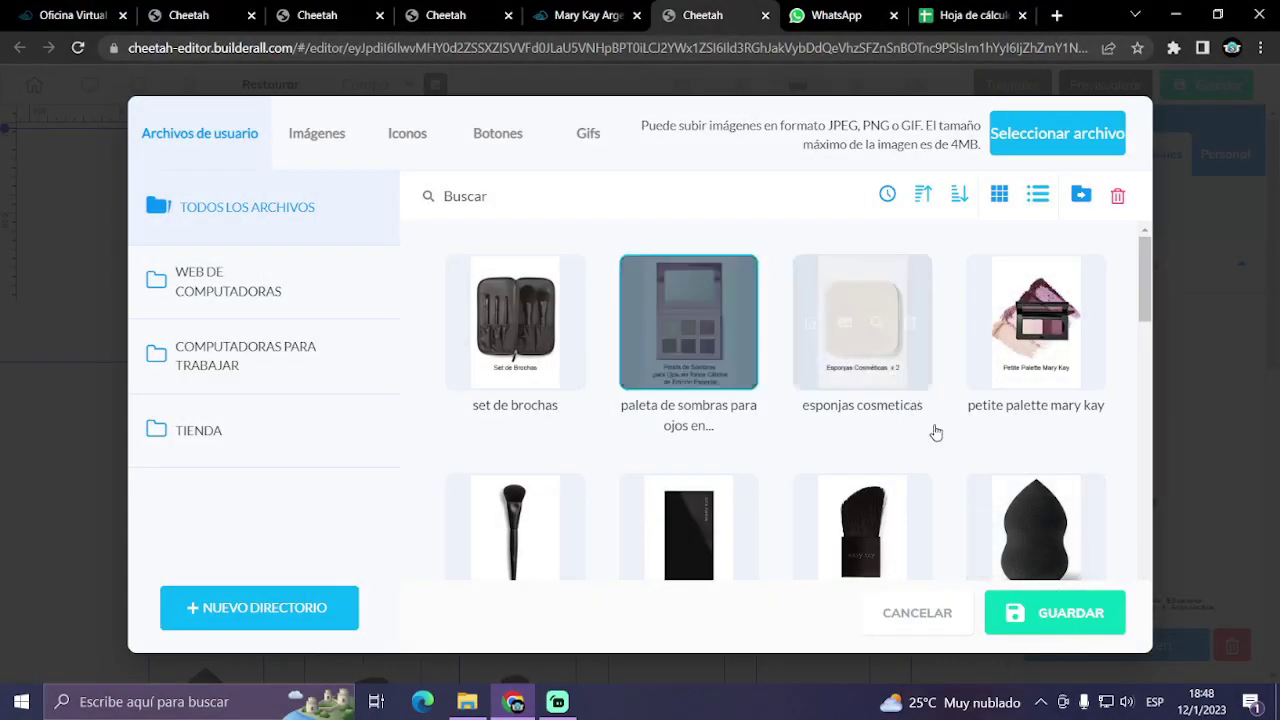
{"action": "left_click", "coordinate": [1068, 628]}
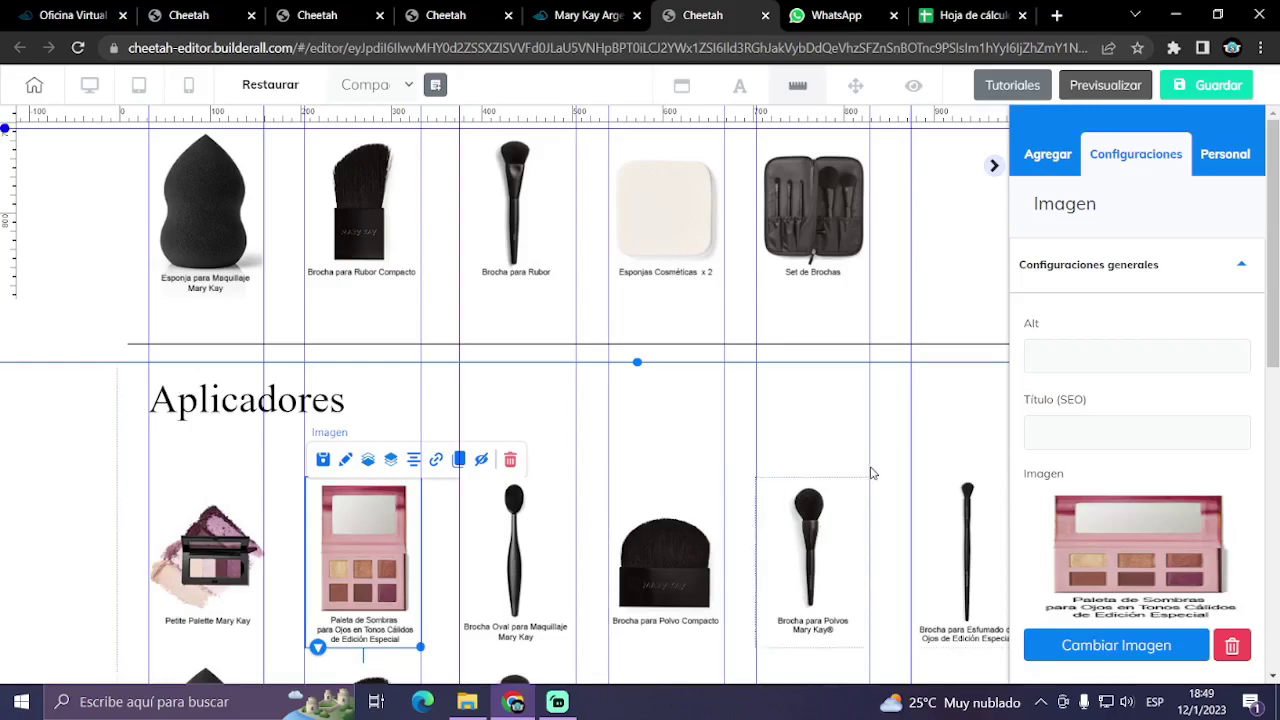
{"action": "scroll", "coordinate": [880, 460], "scroll_direction": "up", "scroll_amount": 3}
{"action": "left_click", "coordinate": [993, 168]}
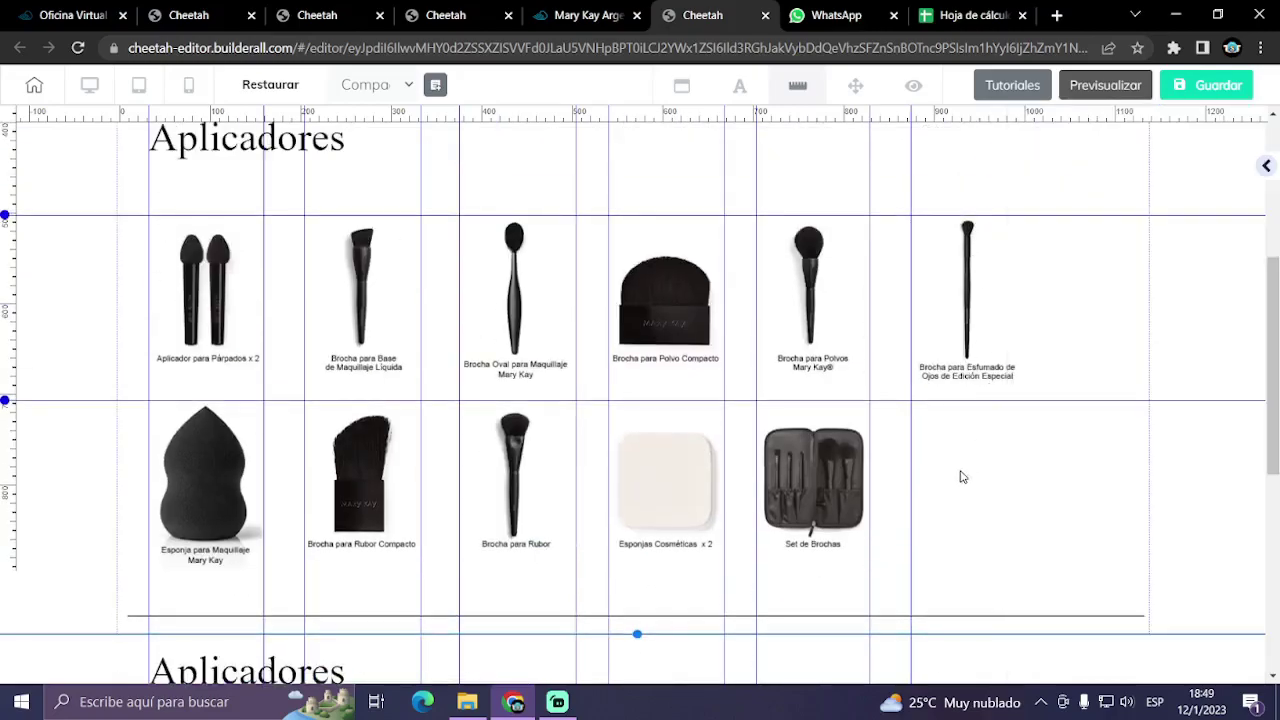
- Delete the remaining brush and applicator pictures from the cloned panel, keeping only the two compact product pictures
{"action": "scroll", "coordinate": [740, 530], "scroll_direction": "down", "scroll_amount": 3}
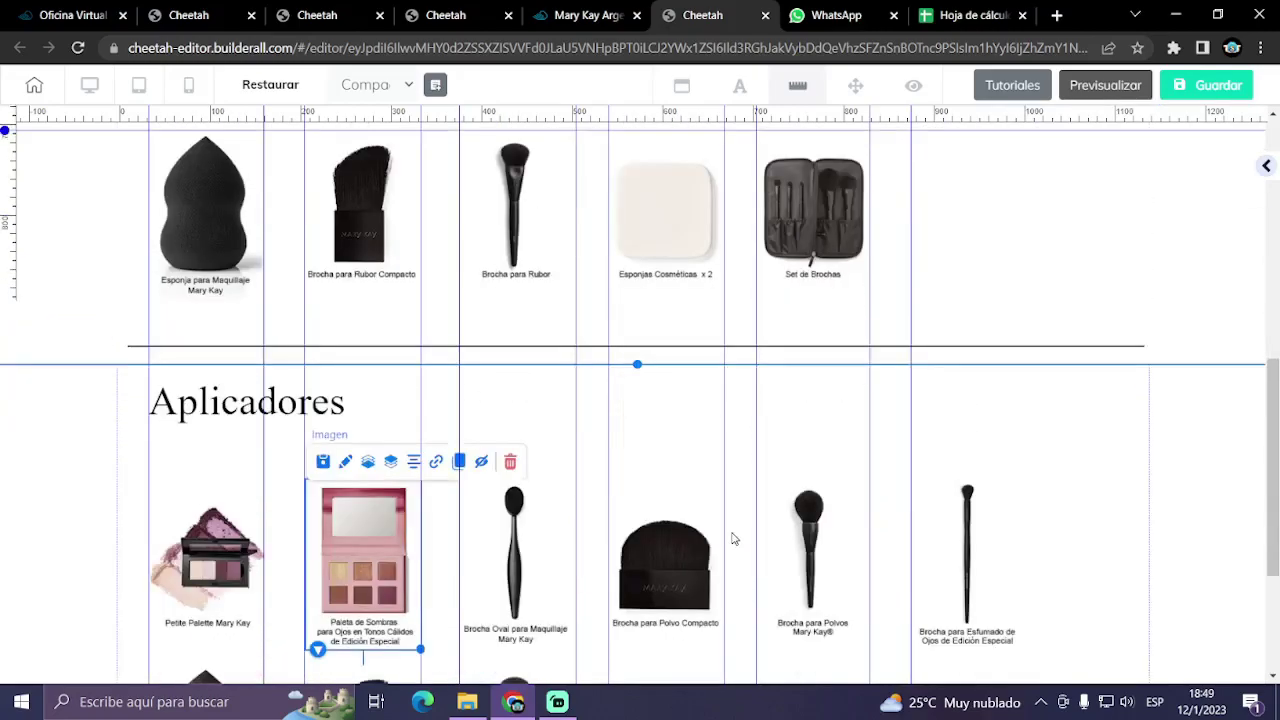
{"action": "left_click", "coordinate": [531, 559]}
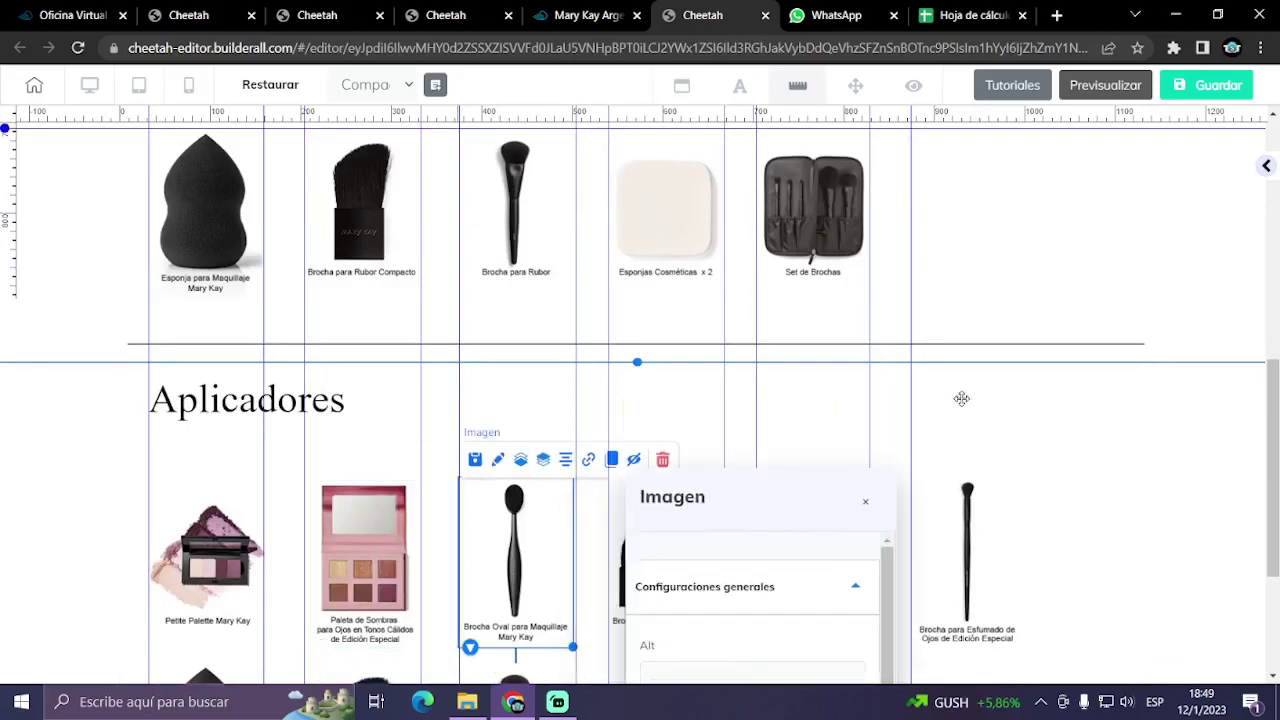
{"action": "scroll", "coordinate": [963, 400], "scroll_direction": "down", "scroll_amount": 2}
{"action": "left_click", "coordinate": [960, 463]}
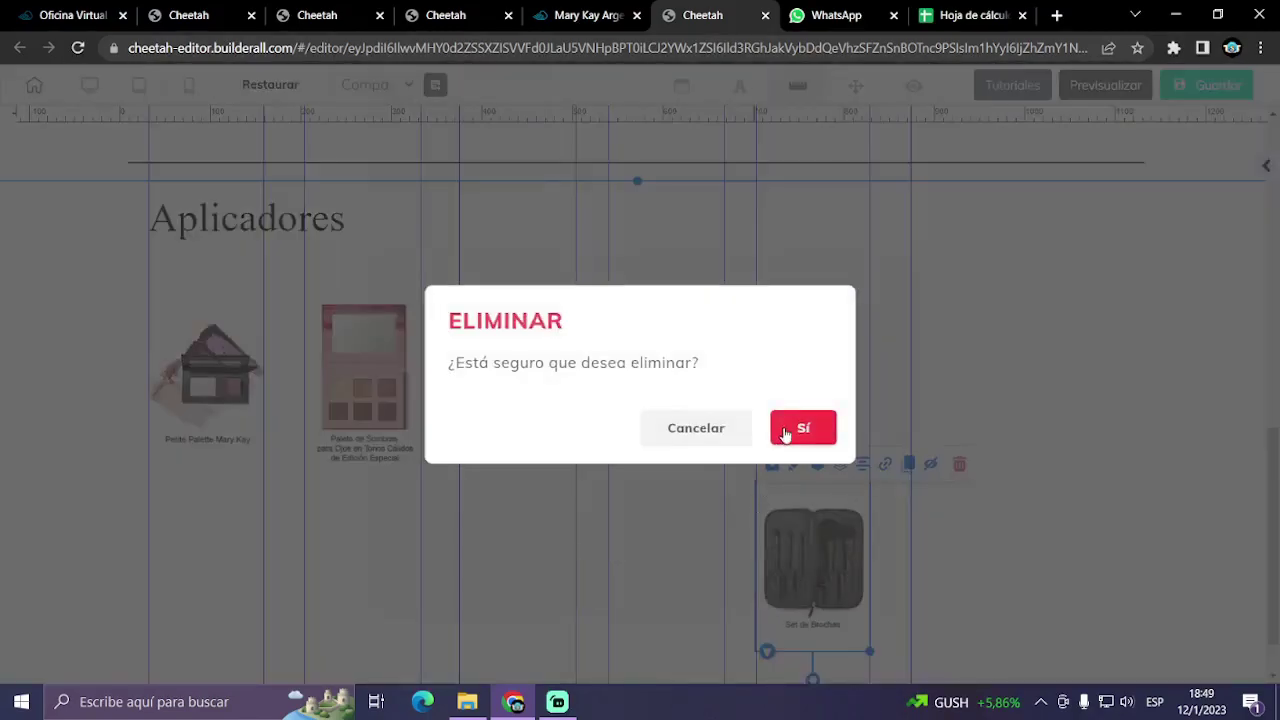
{"action": "left_click", "coordinate": [786, 433]}
{"action": "scroll", "coordinate": [266, 297], "scroll_direction": "up", "scroll_amount": 2}
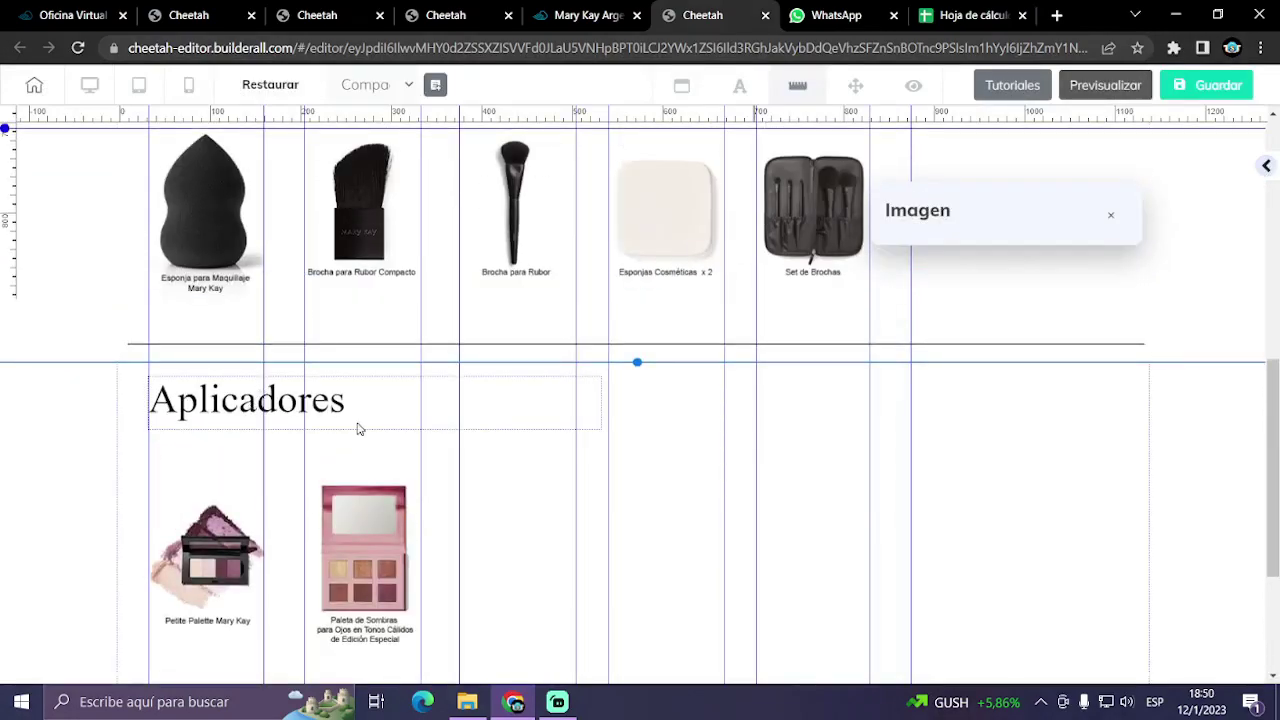
- Change the cloned panel's heading to "Compactos"
{"action": "scroll", "coordinate": [360, 429], "scroll_direction": "up", "scroll_amount": 8}
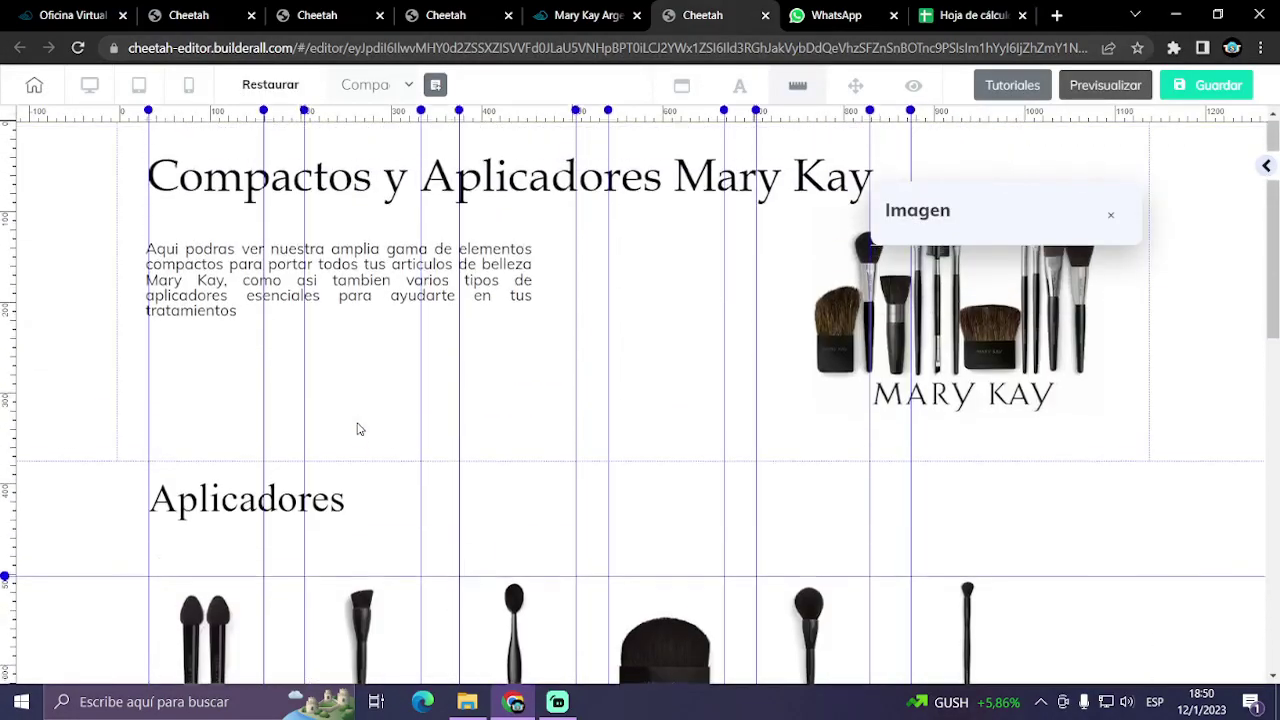
{"action": "scroll", "coordinate": [358, 429], "scroll_direction": "down", "scroll_amount": 7}
{"action": "scroll", "coordinate": [357, 422], "scroll_direction": "up", "scroll_amount": 1}
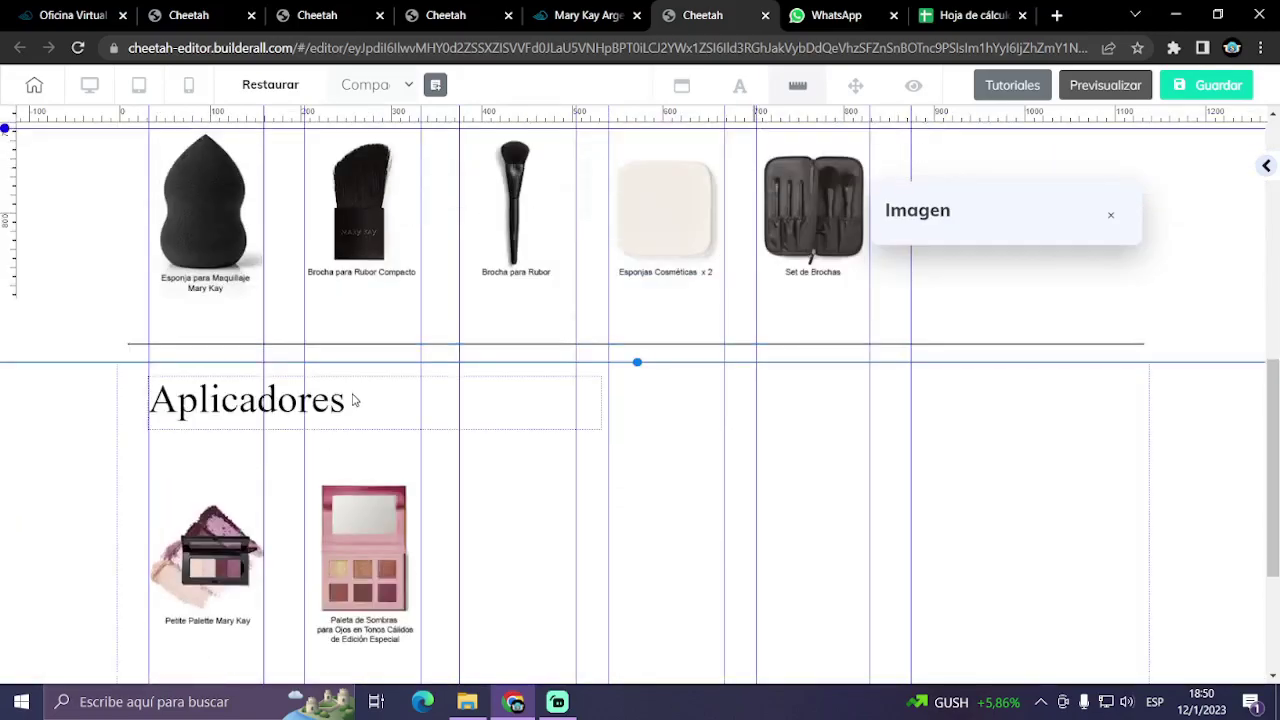
{"action": "scroll", "coordinate": [352, 399], "scroll_direction": "up", "scroll_amount": 7}
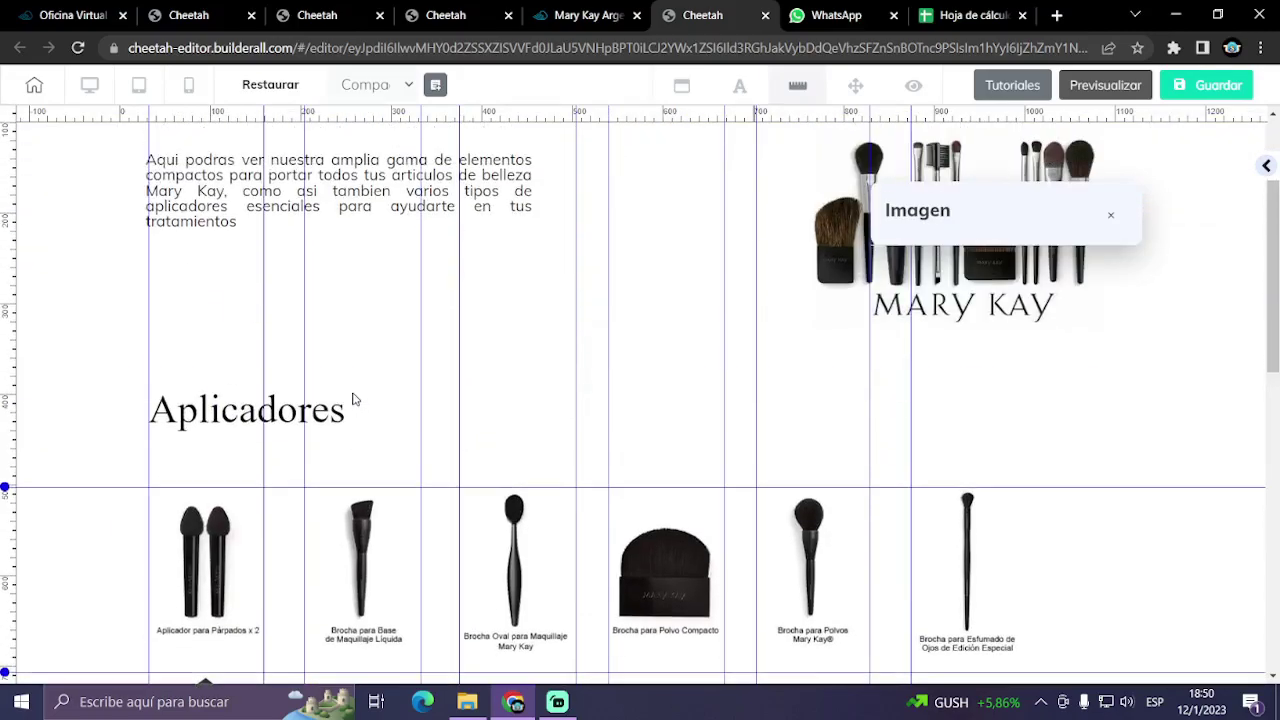
{"action": "scroll", "coordinate": [352, 399], "scroll_direction": "down", "scroll_amount": 6}
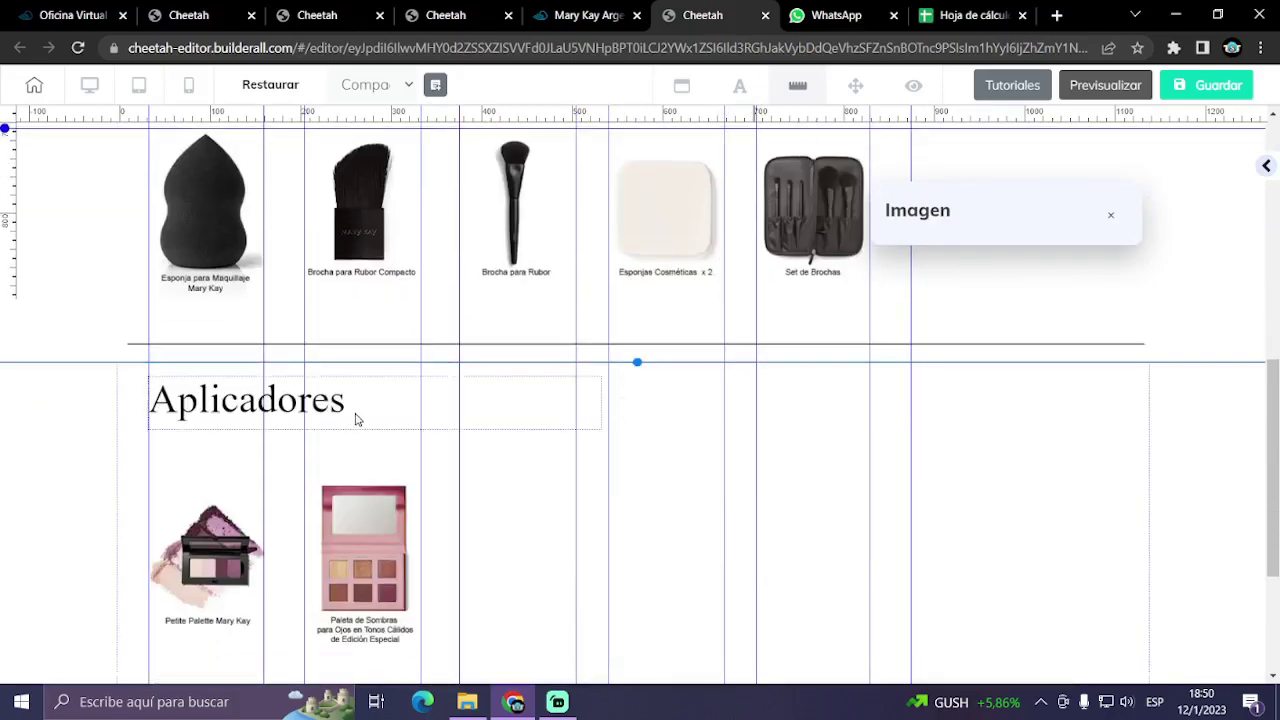
{"action": "double_click", "coordinate": [358, 405]}
{"action": "left_click_drag", "start_coordinate": [359, 405], "coordinate": [162, 392]}
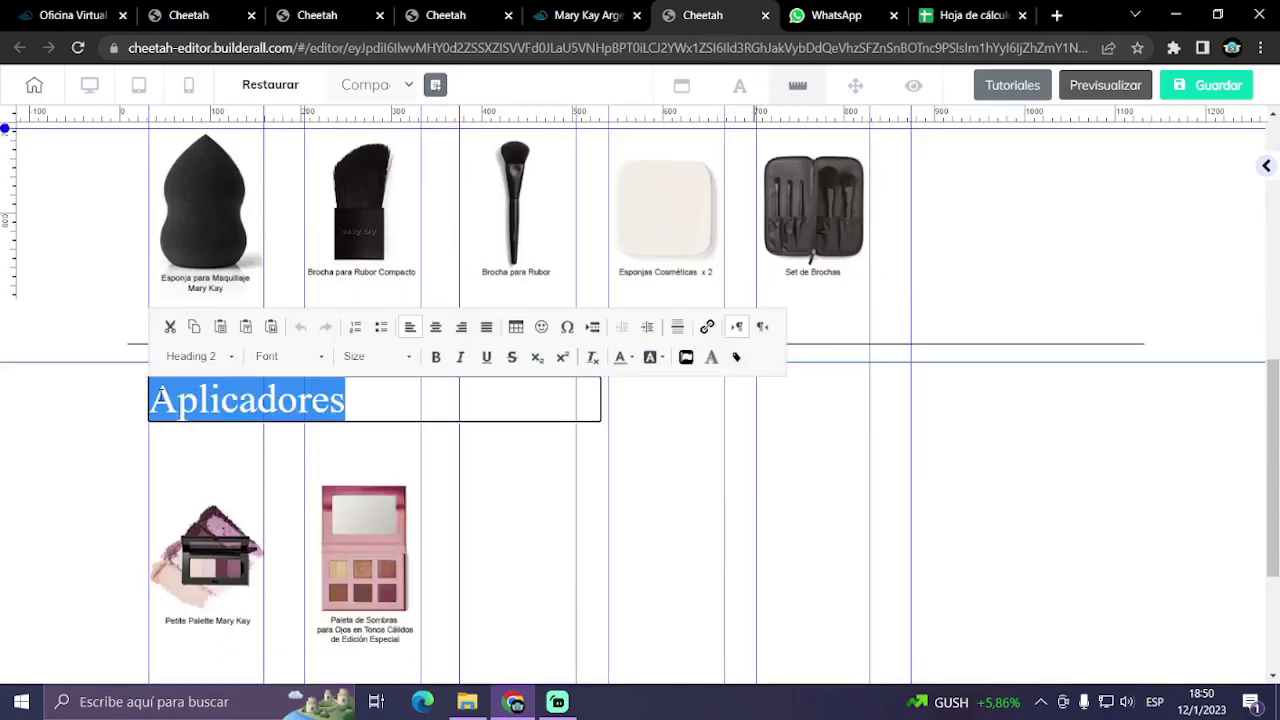
{"action": "type", "text": "Compactos"}
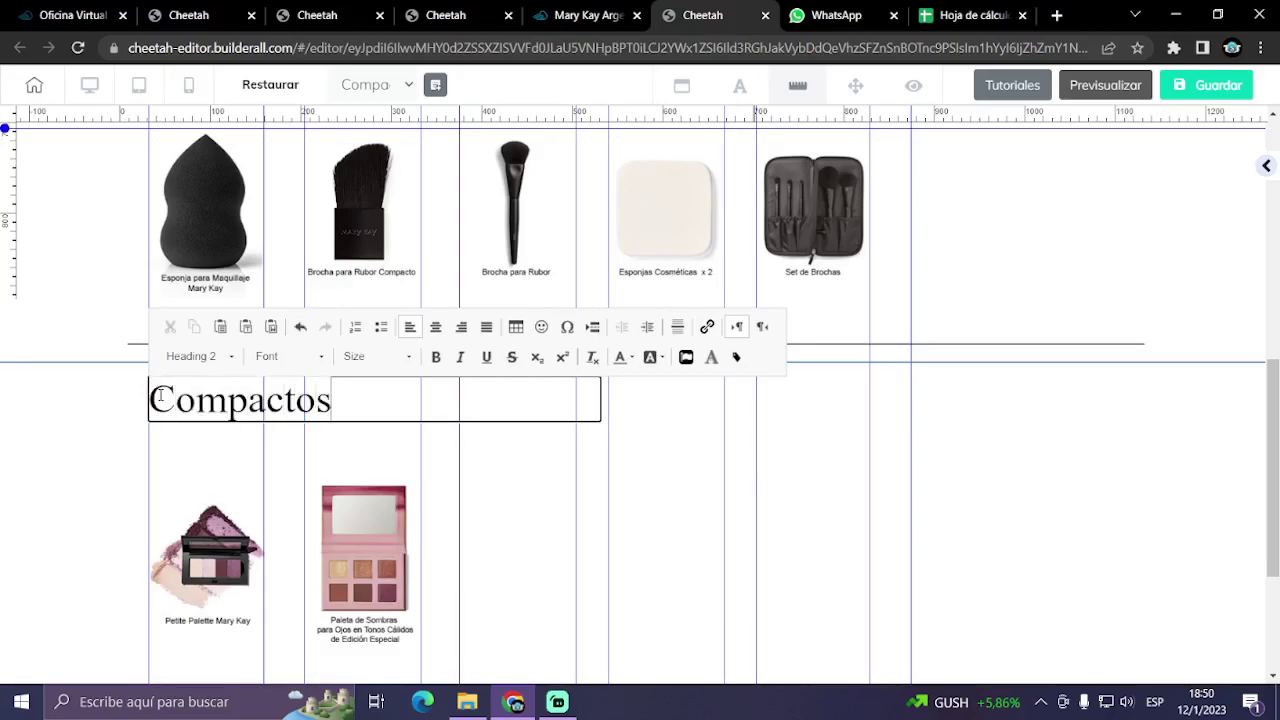
{"action": "left_click", "coordinate": [1000, 471]}
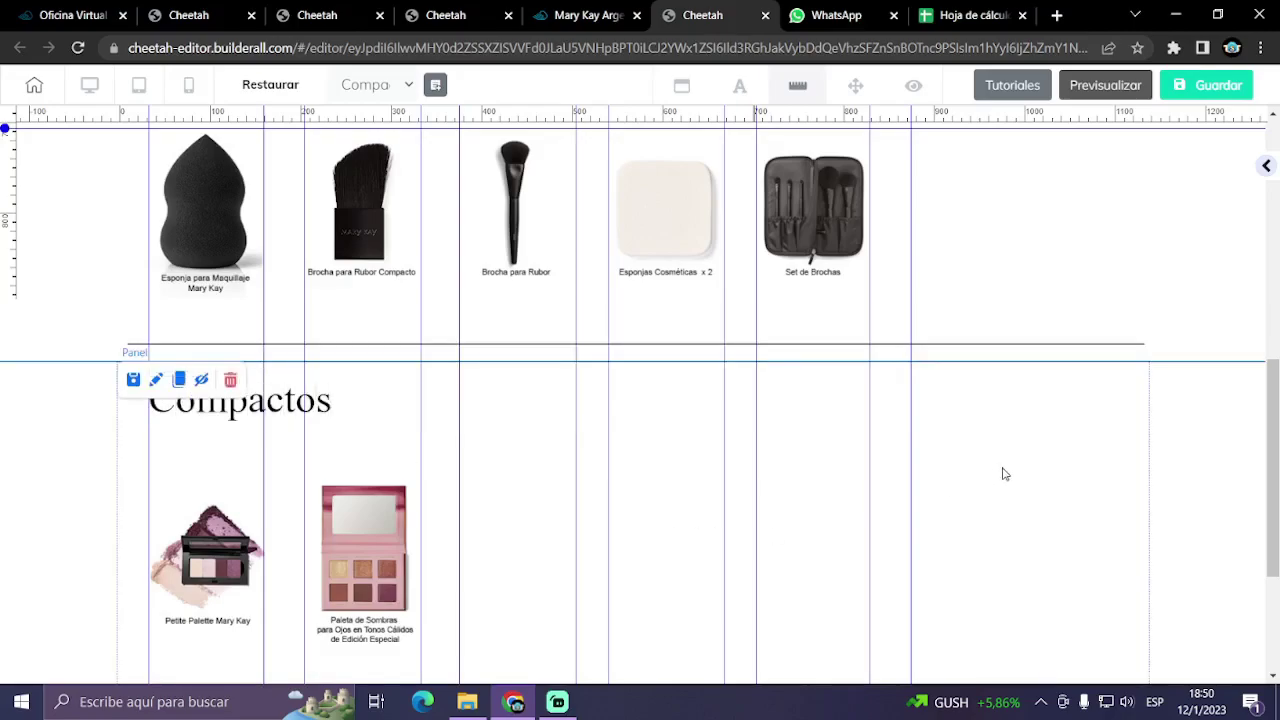
- Delete the horizontal line in the "Compactos" panel and shorten the panel to end just below its pictures
{"action": "scroll", "coordinate": [997, 476], "scroll_direction": "down", "scroll_amount": 2}
{"action": "scroll", "coordinate": [997, 476], "scroll_direction": "down", "scroll_amount": 1}
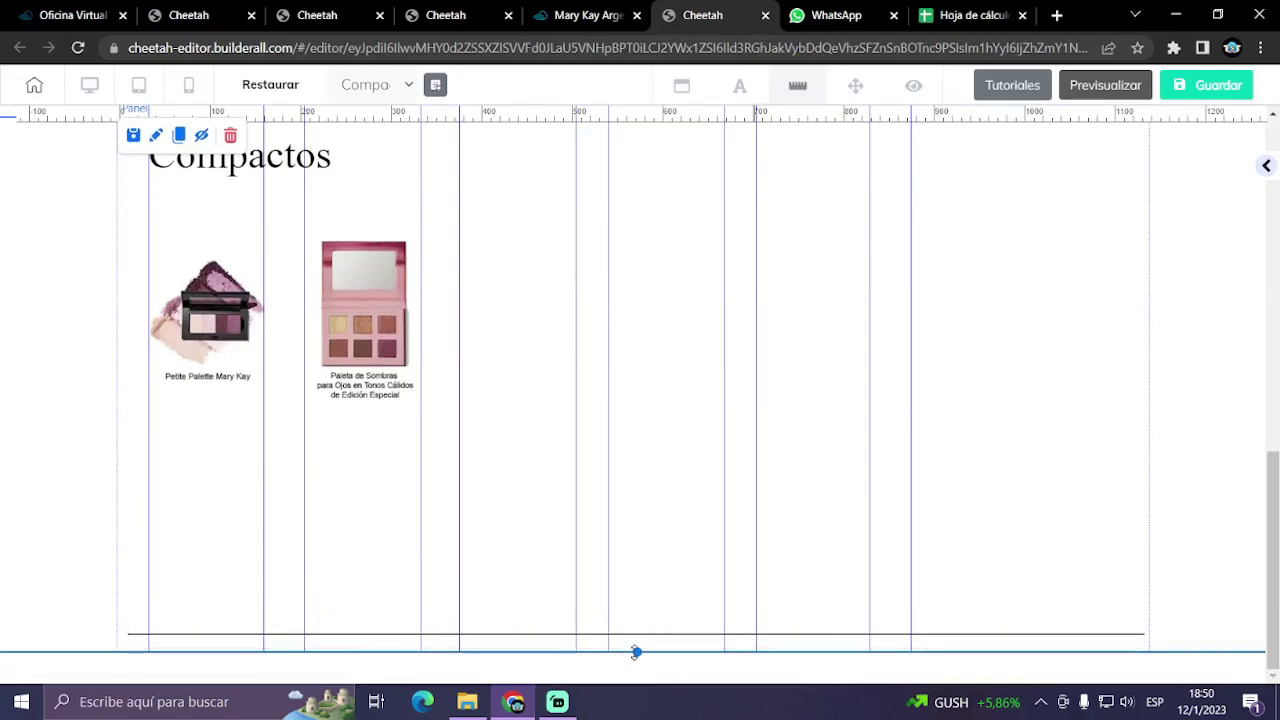
{"action": "left_click", "coordinate": [637, 640]}
{"action": "left_click", "coordinate": [308, 601]}
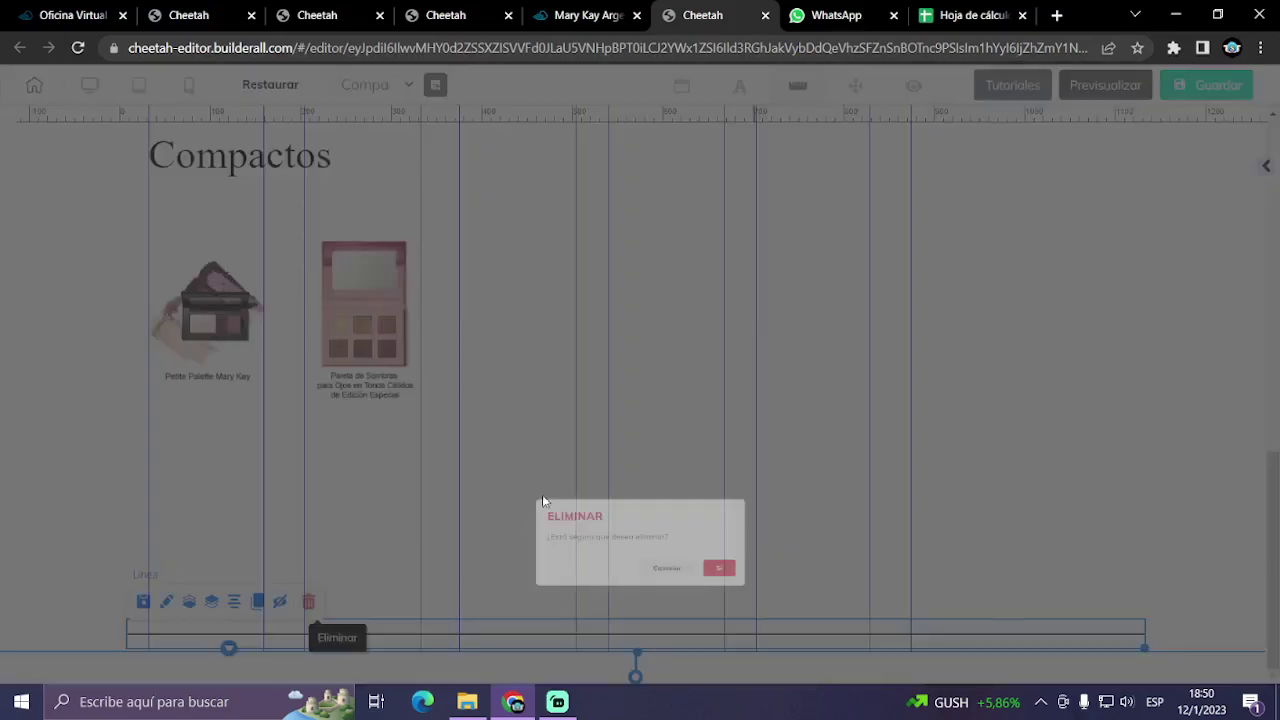
{"action": "left_click", "coordinate": [808, 428]}
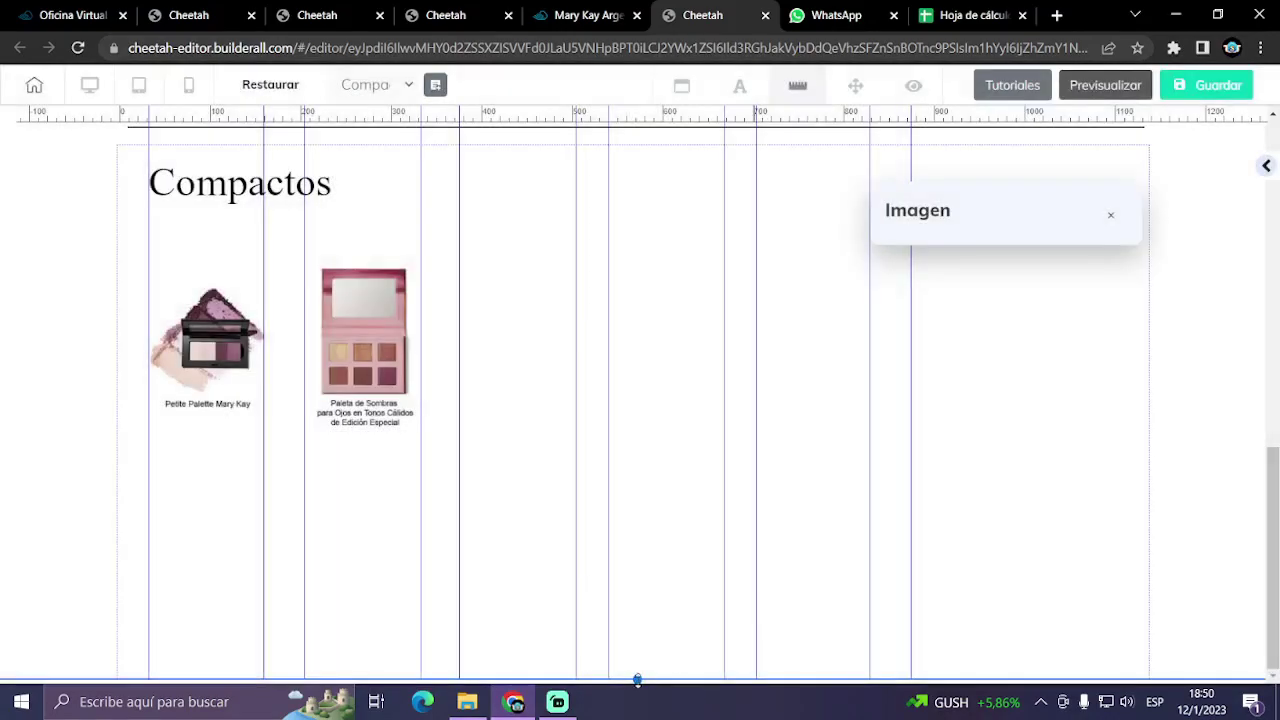
{"action": "scroll", "coordinate": [640, 676], "scroll_direction": "up", "scroll_amount": 3}
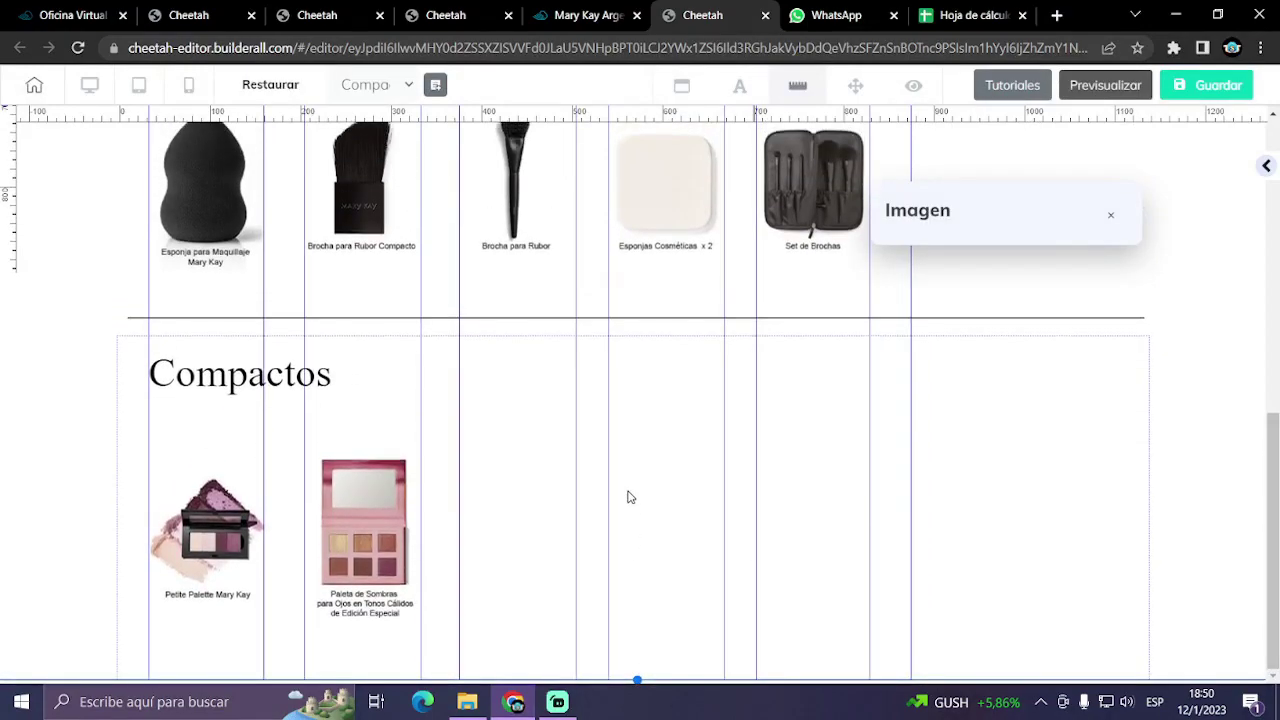
{"action": "left_click", "coordinate": [1197, 597]}
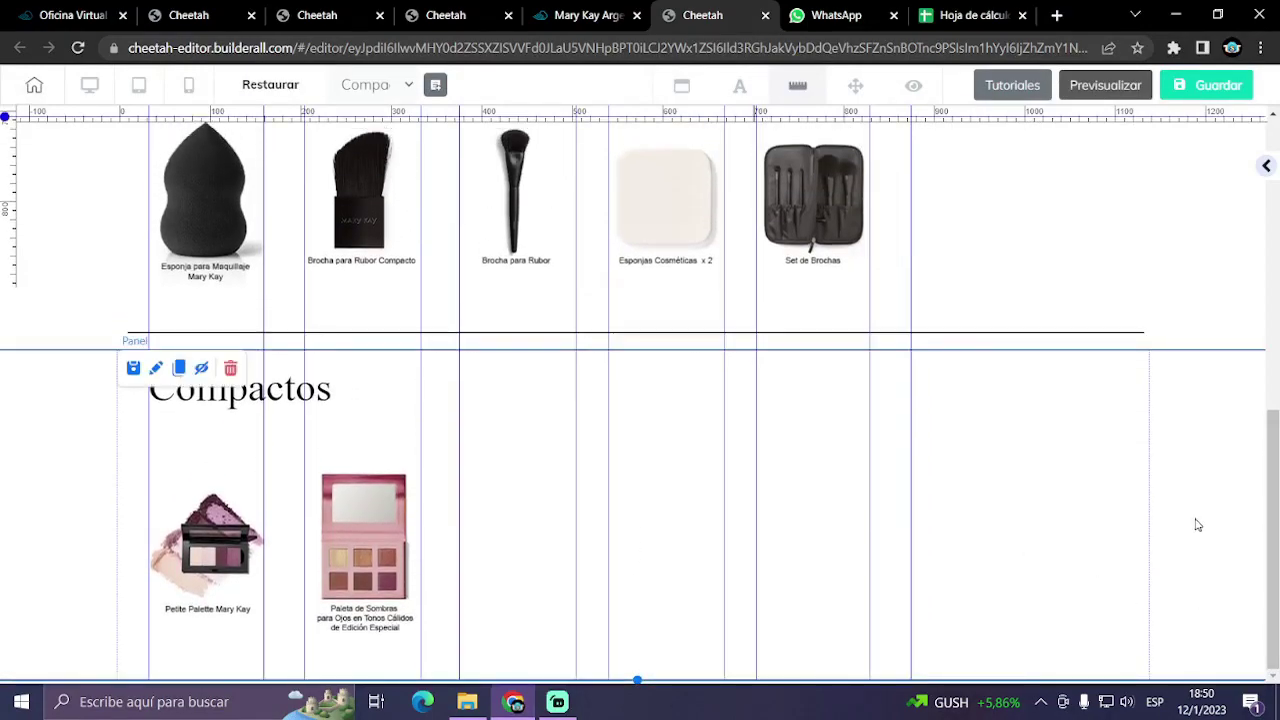
- Preview the page, check the header, "Aplicadores" and "Compactos" sections, and return to the editor
{"action": "scroll", "coordinate": [1130, 530], "scroll_direction": "up", "scroll_amount": 4}
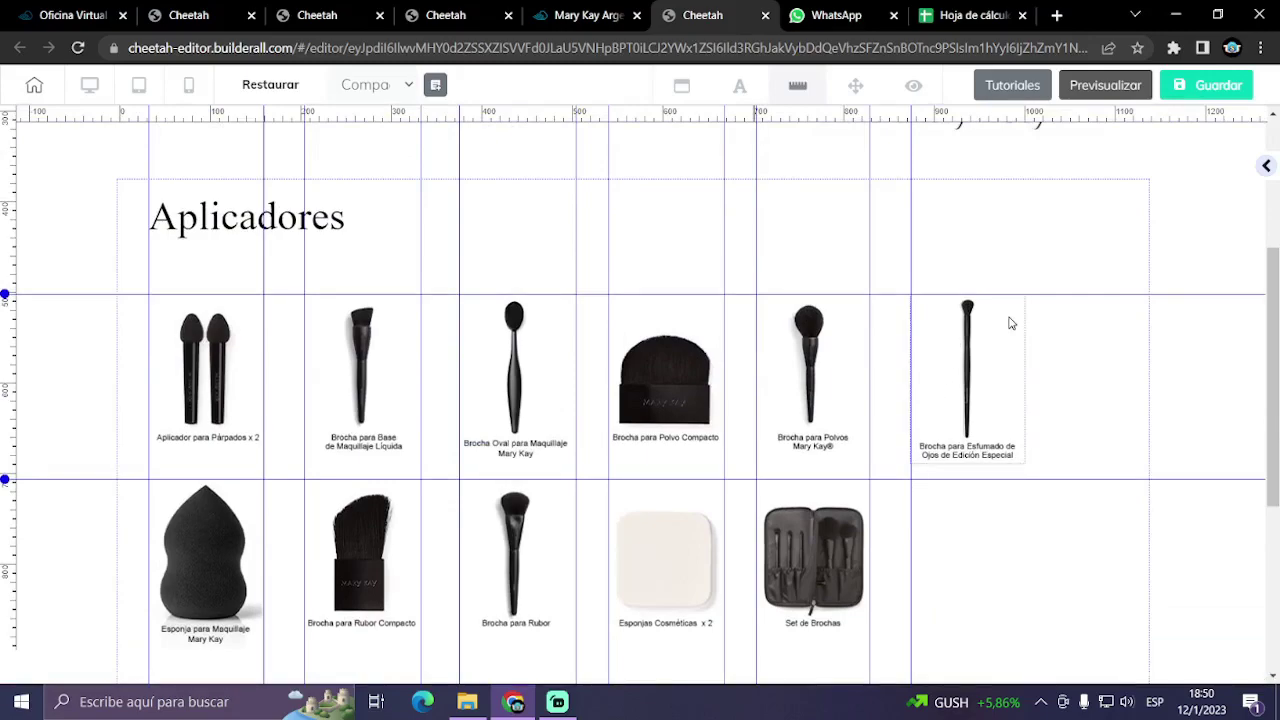
{"action": "left_click", "coordinate": [1110, 88]}
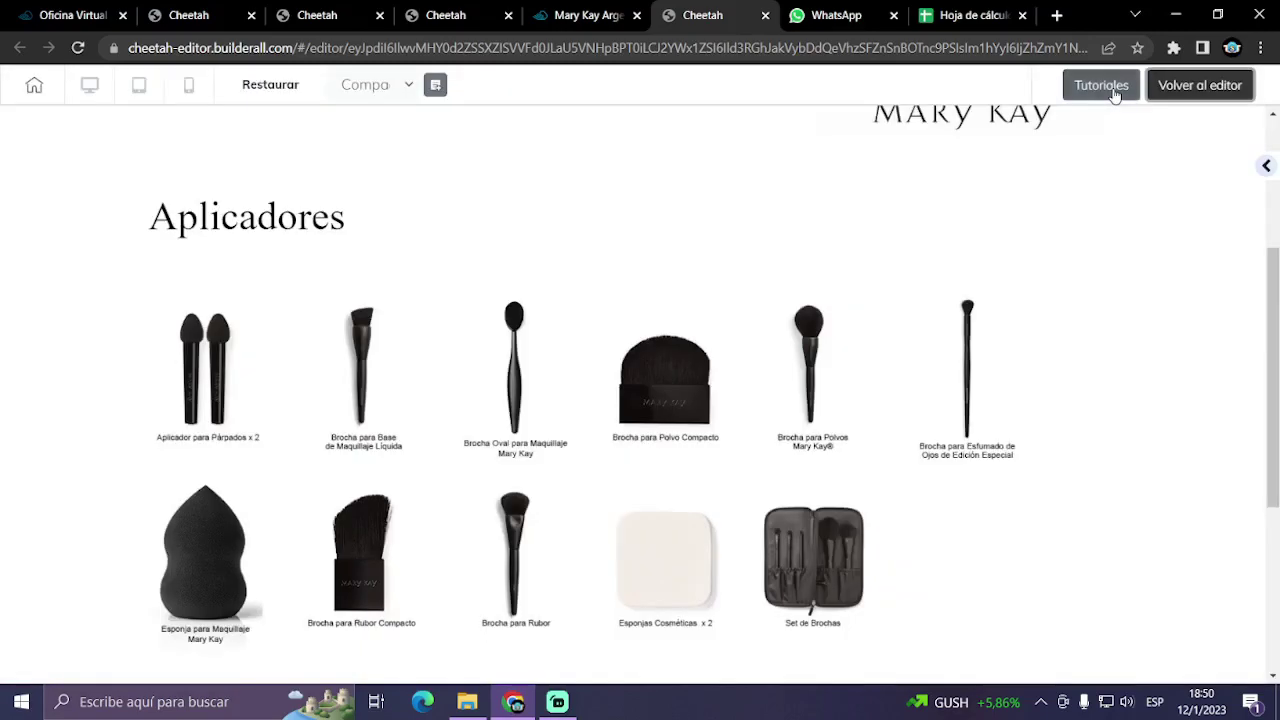
{"action": "scroll", "coordinate": [1134, 309], "scroll_direction": "up", "scroll_amount": 3}
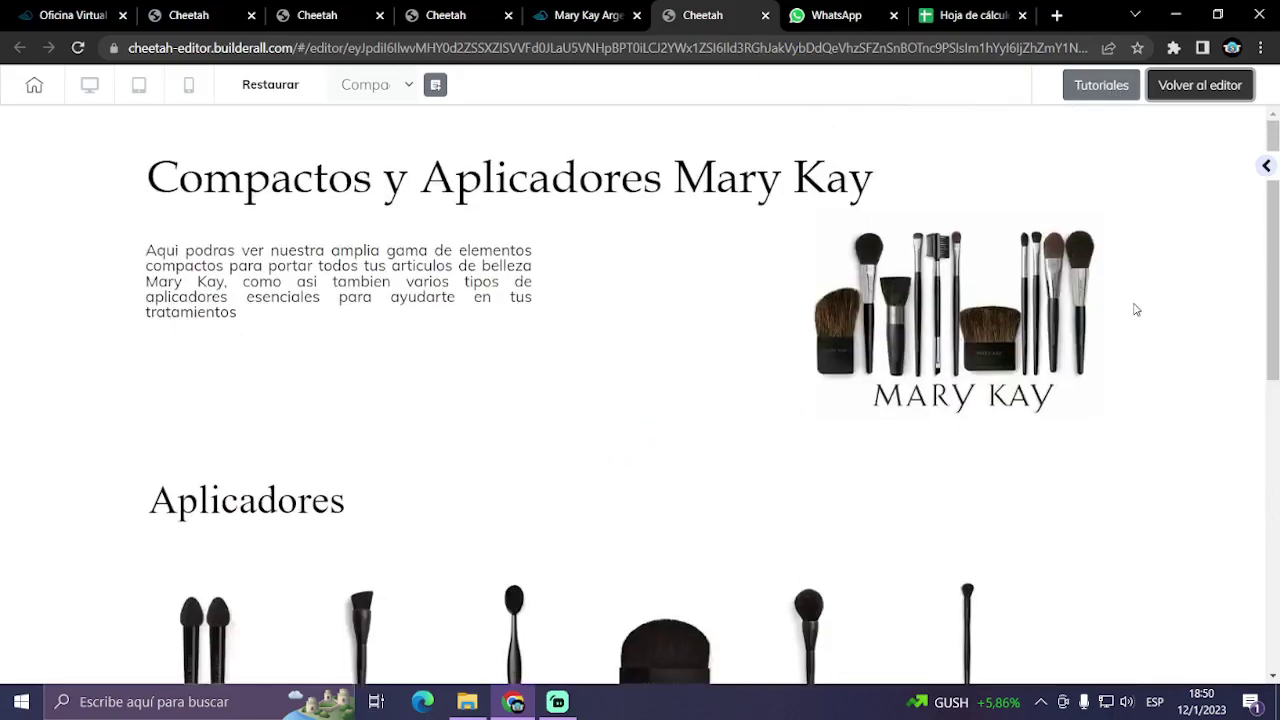
{"action": "scroll", "coordinate": [757, 251], "scroll_direction": "down", "scroll_amount": 6}
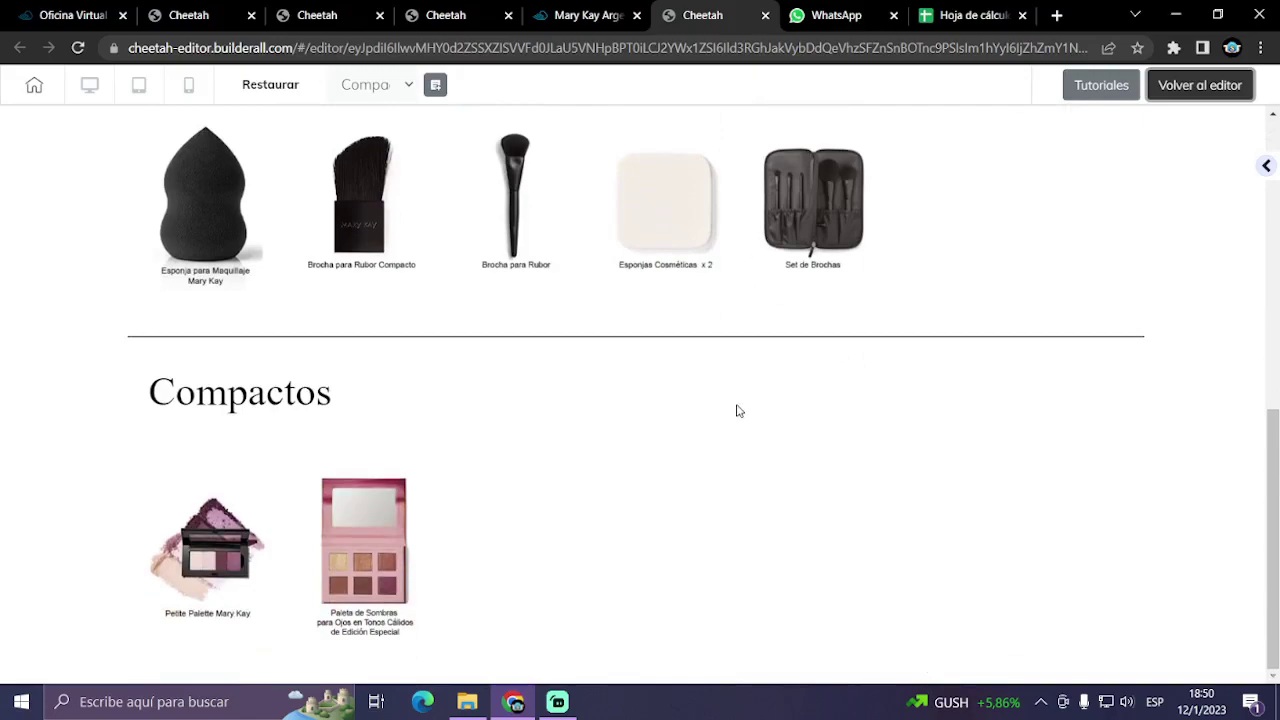
{"action": "scroll", "coordinate": [735, 420], "scroll_direction": "up", "scroll_amount": 4}
{"action": "scroll", "coordinate": [734, 431], "scroll_direction": "down", "scroll_amount": 1}
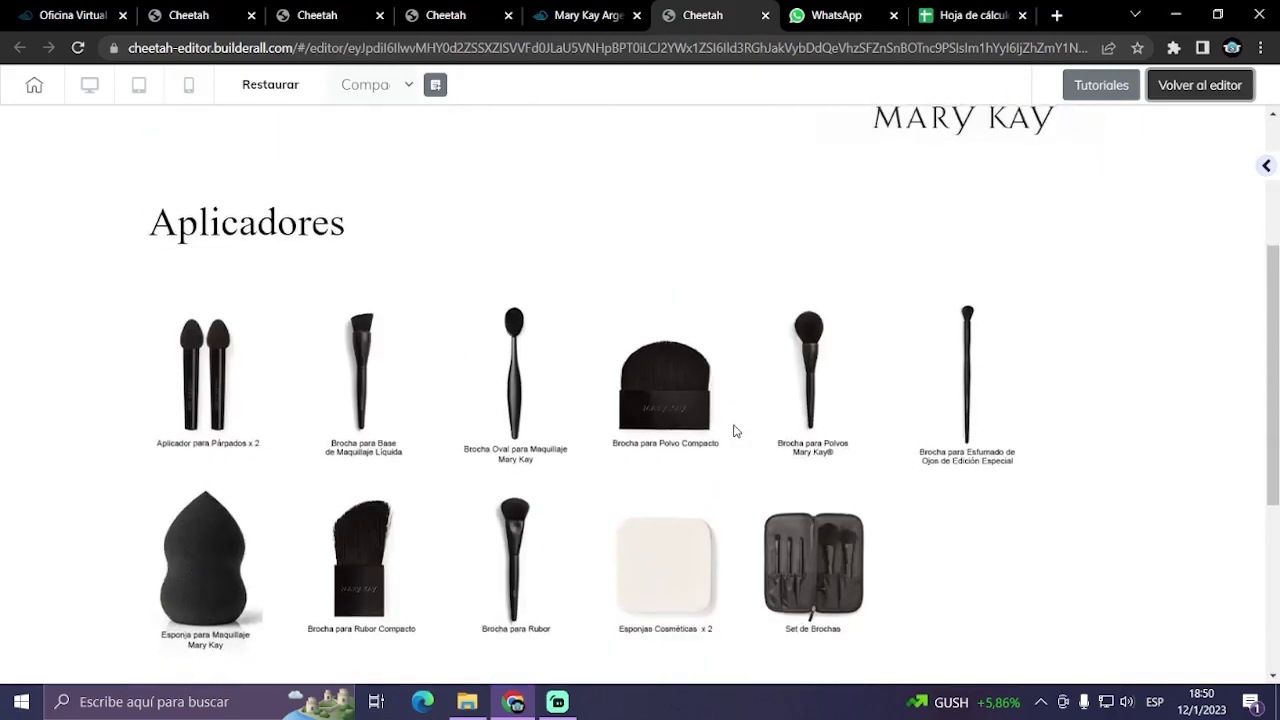
{"action": "scroll", "coordinate": [734, 431], "scroll_direction": "up", "scroll_amount": 1}
{"action": "scroll", "coordinate": [700, 440], "scroll_direction": "down", "scroll_amount": 3}
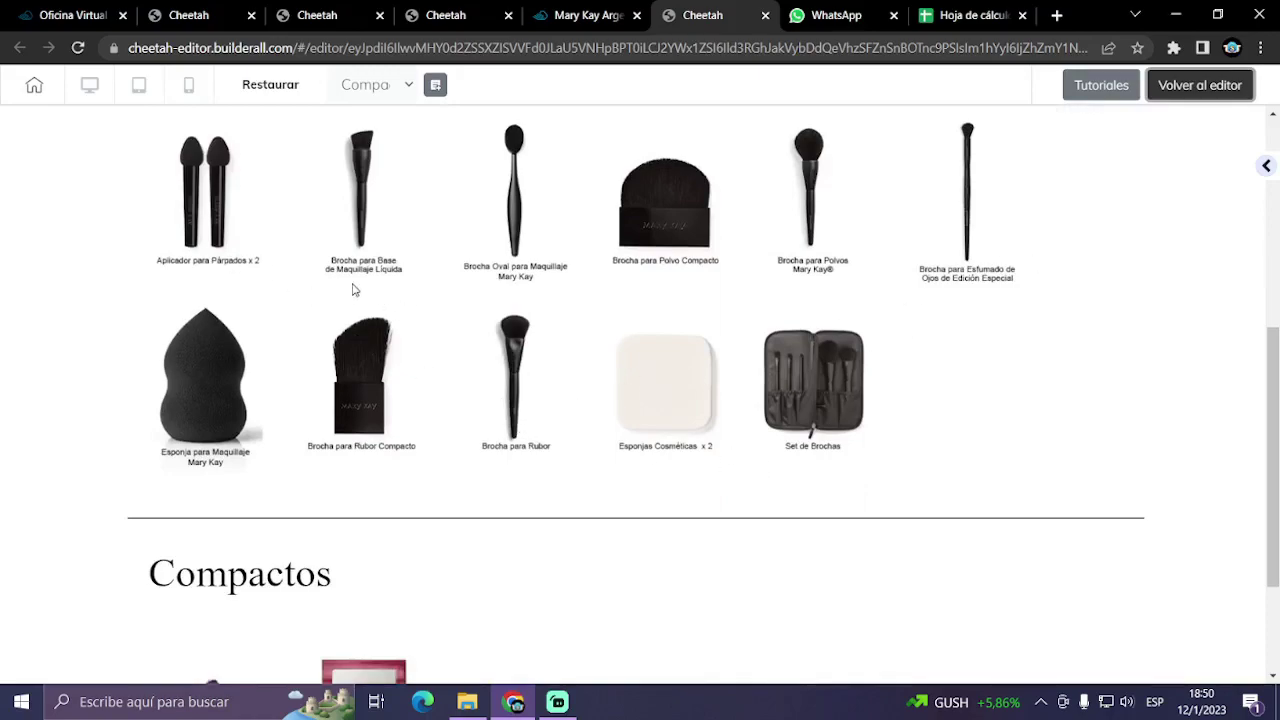
{"action": "scroll", "coordinate": [686, 406], "scroll_direction": "up", "scroll_amount": 4}
{"action": "scroll", "coordinate": [686, 406], "scroll_direction": "down", "scroll_amount": 5}
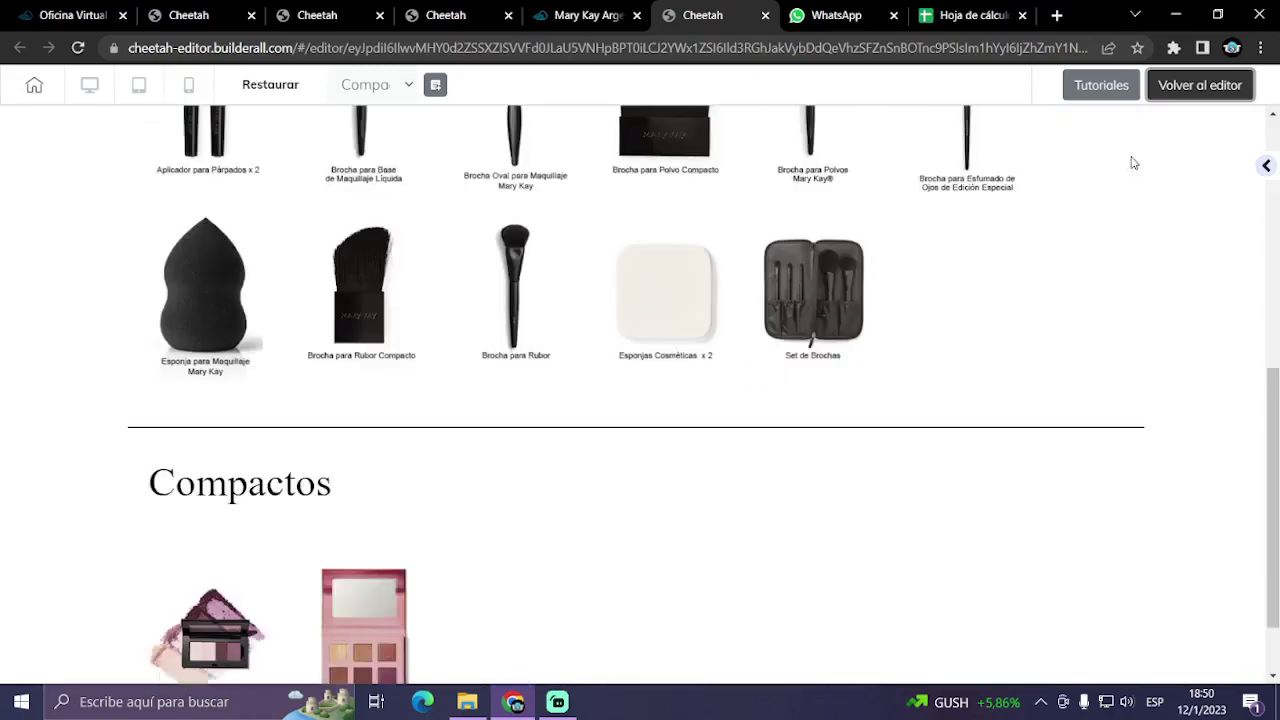
{"action": "left_click", "coordinate": [1181, 91]}
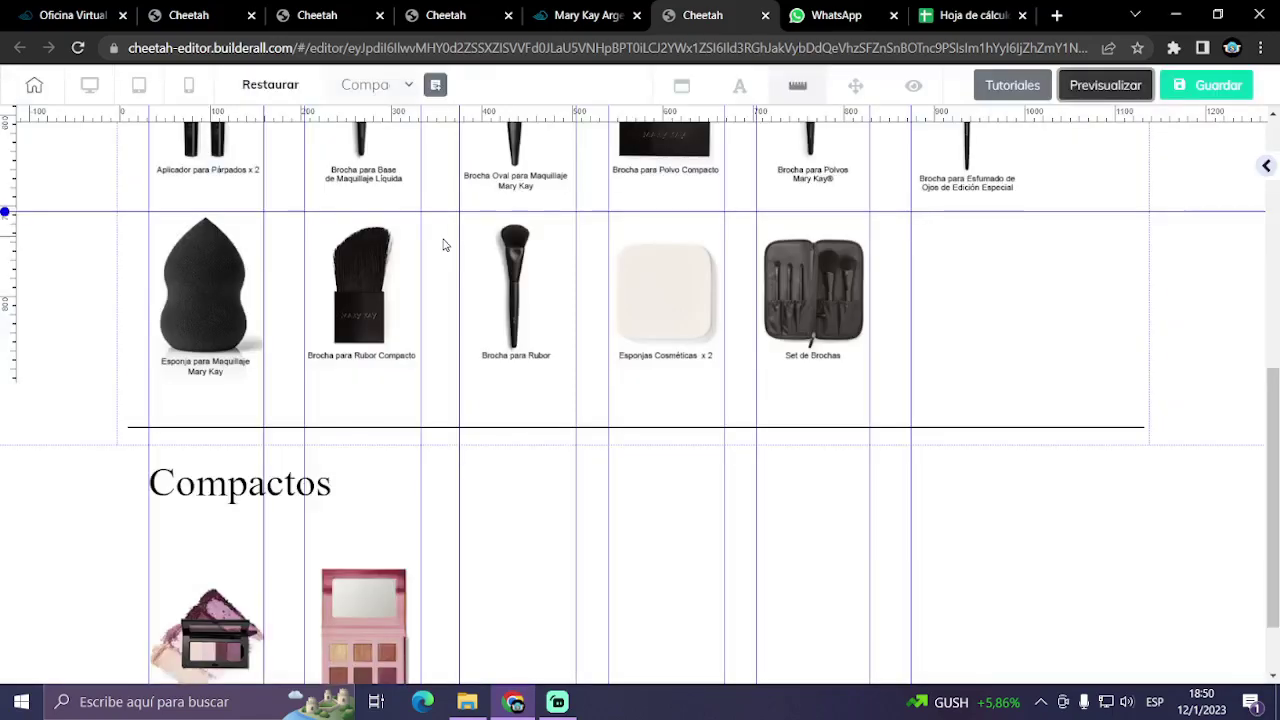
- Extend the "Aplicadores" heading to read "Aplicadores y Brochas"
{"action": "scroll", "coordinate": [445, 245], "scroll_direction": "up", "scroll_amount": 4}
{"action": "left_click", "coordinate": [346, 306]}
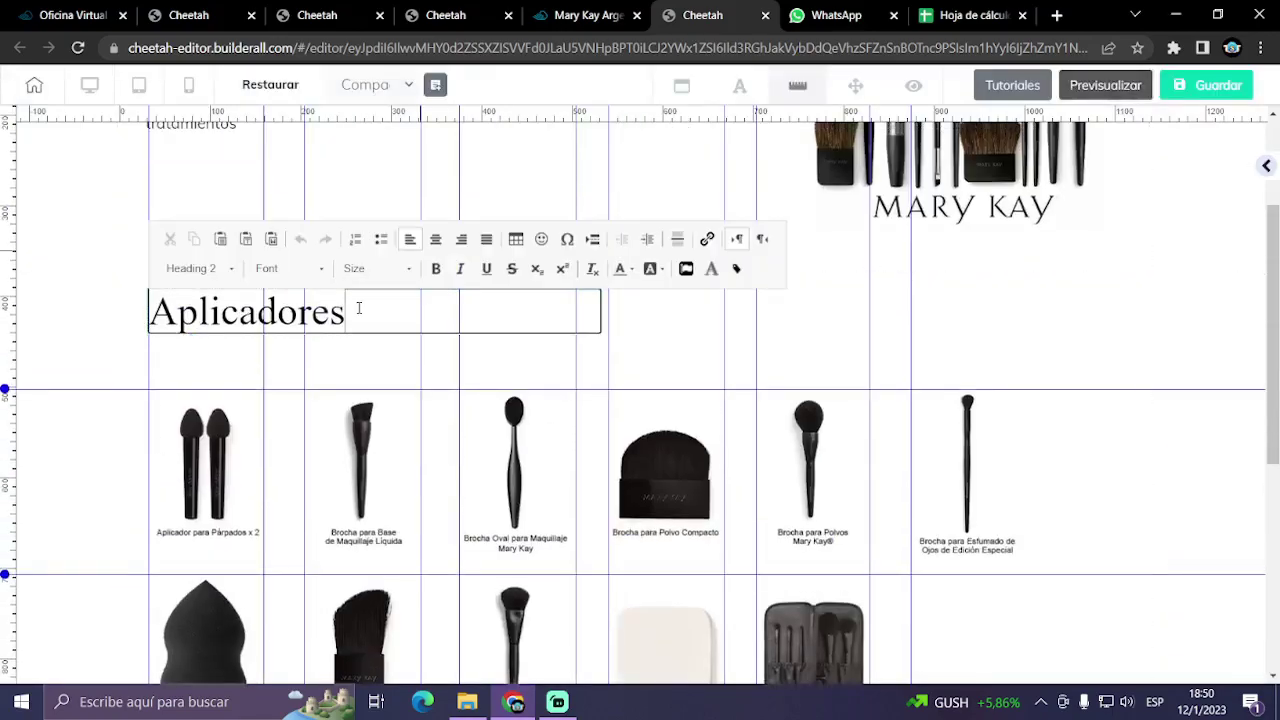
{"action": "type", "text": "y Brochas"}
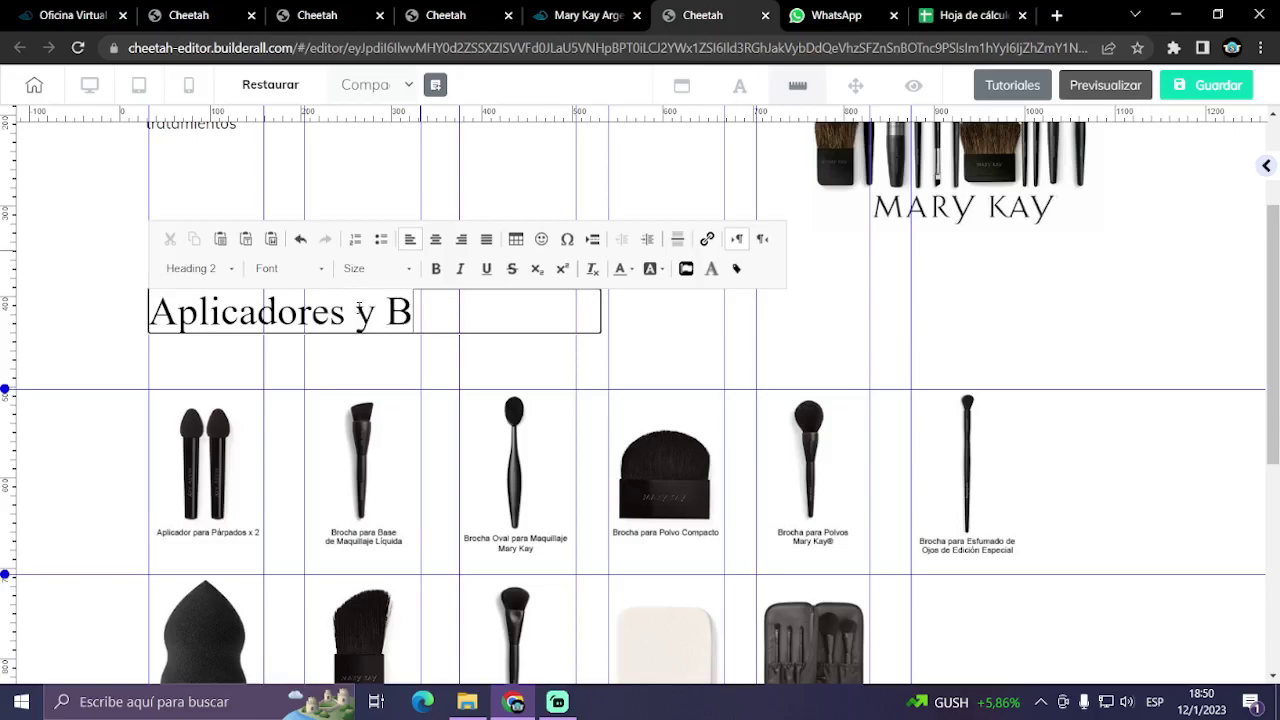
{"action": "left_click", "coordinate": [988, 342]}
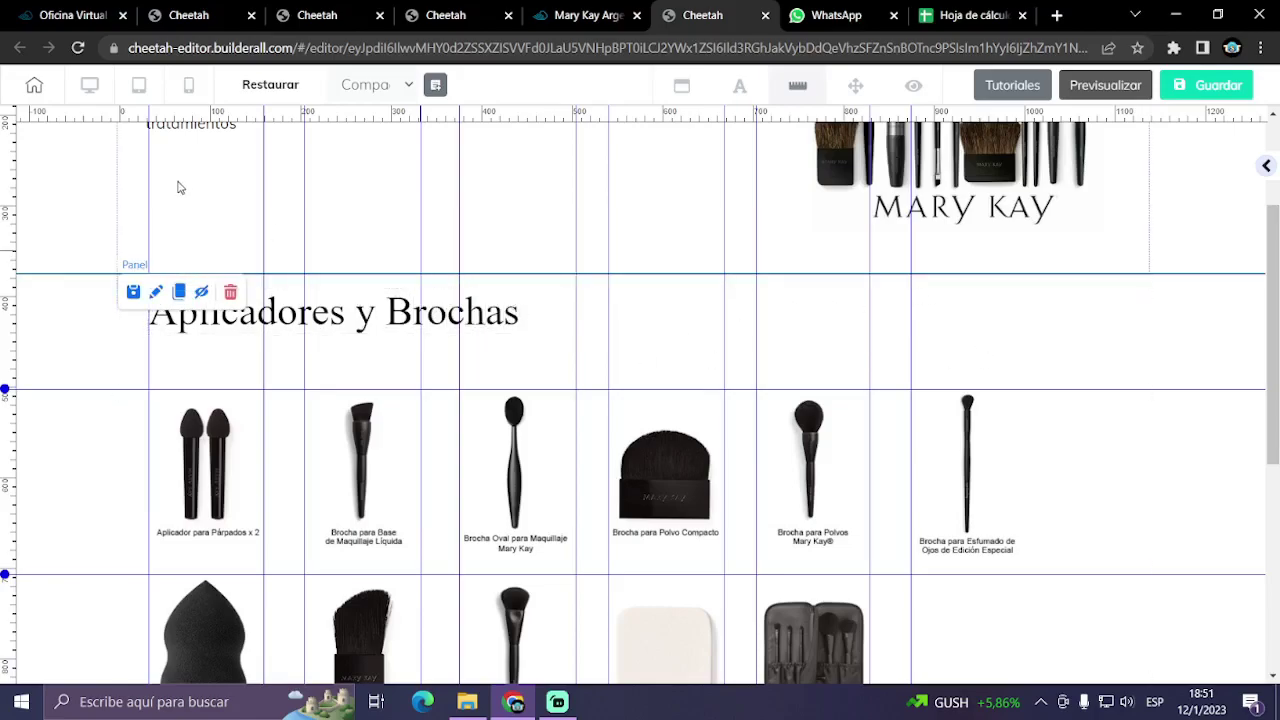
- Switch to the mobile layout and check how the header image and the "Aplicador para Párpados x 2" picture are displayed
{"action": "left_click", "coordinate": [190, 85]}
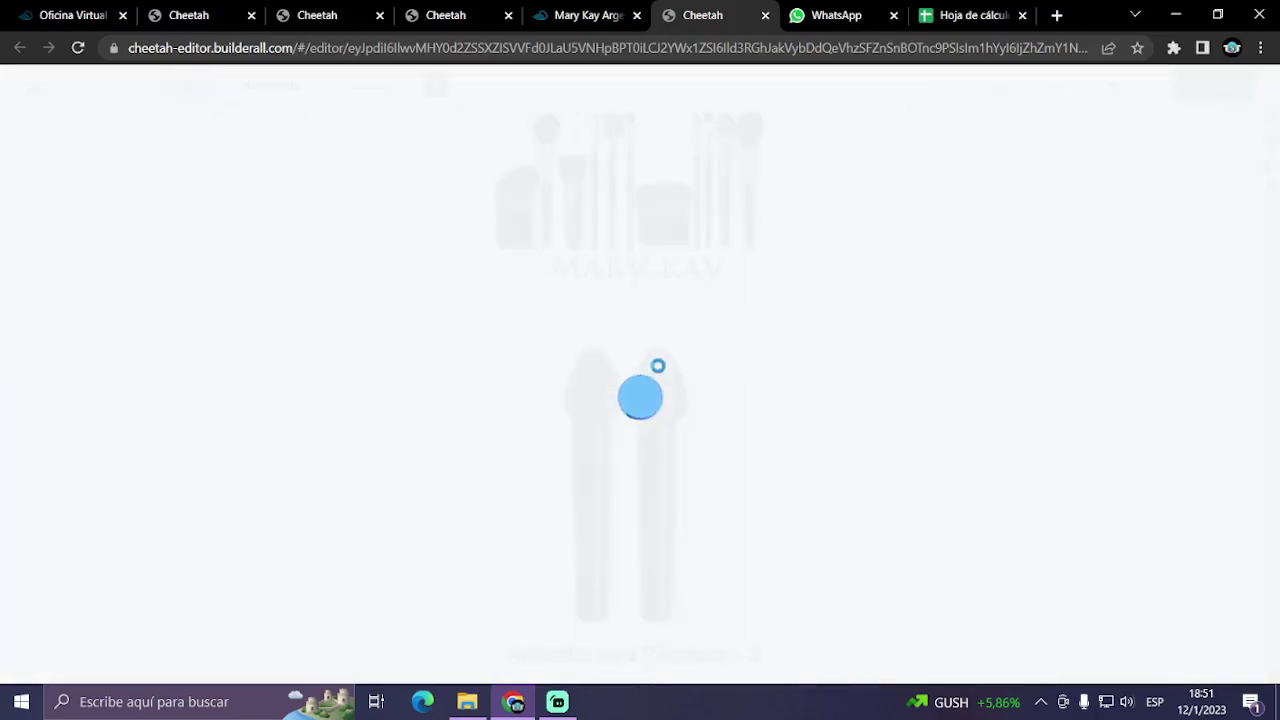
{"action": "scroll", "coordinate": [698, 406], "scroll_direction": "down", "scroll_amount": 2}
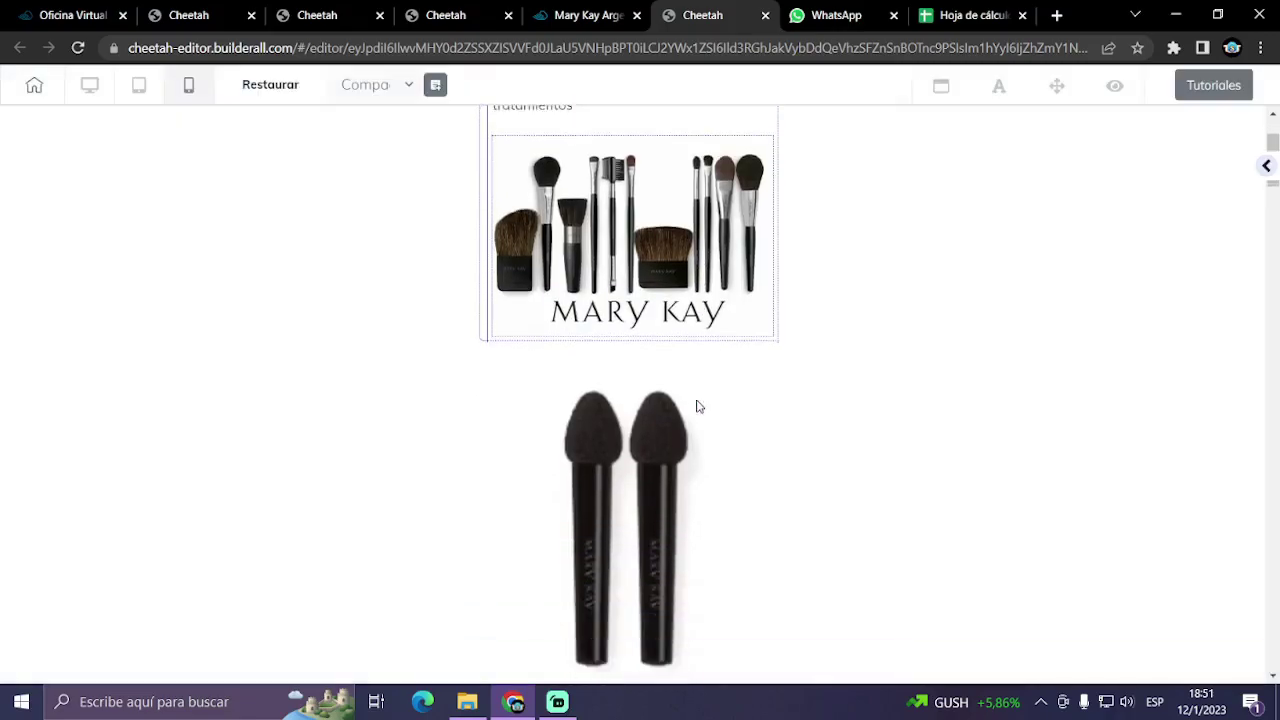
{"action": "scroll", "coordinate": [698, 406], "scroll_direction": "down", "scroll_amount": 3}
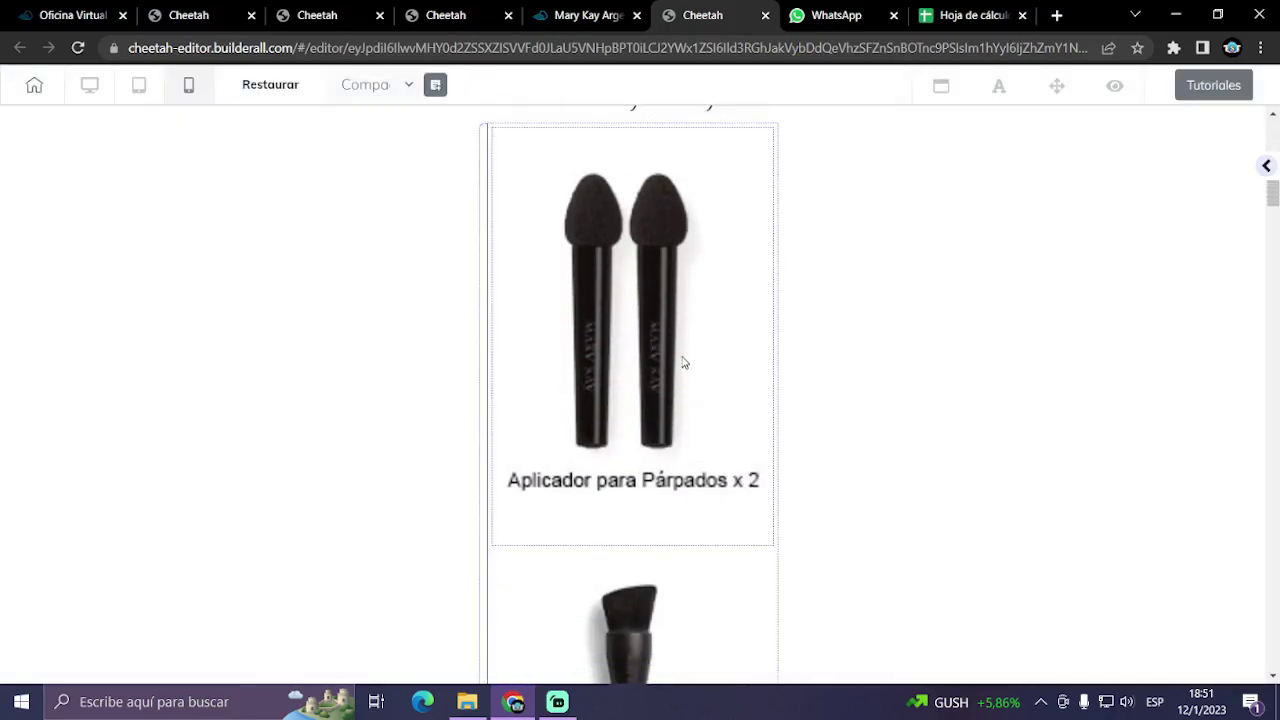
{"action": "left_click", "coordinate": [684, 363]}
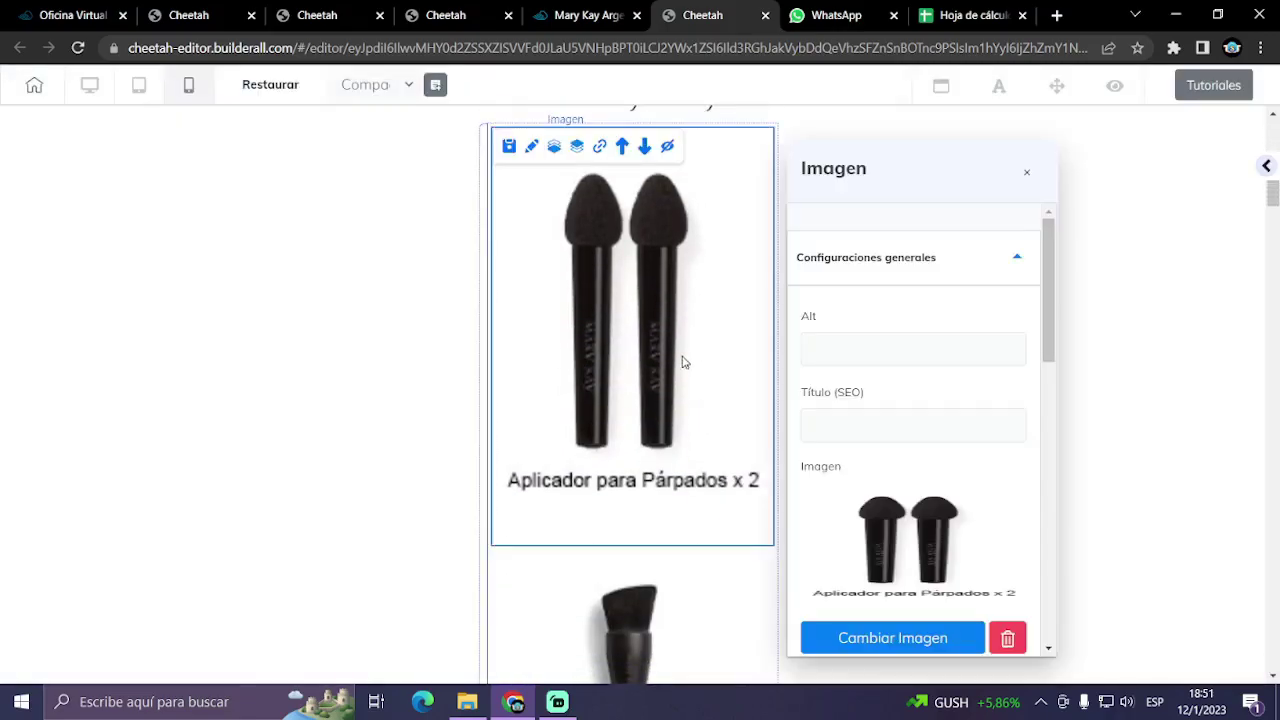
{"action": "left_click", "coordinate": [1027, 173]}
{"action": "scroll", "coordinate": [920, 300], "scroll_direction": "up", "scroll_amount": 5}
{"action": "scroll", "coordinate": [846, 369], "scroll_direction": "down", "scroll_amount": 4}
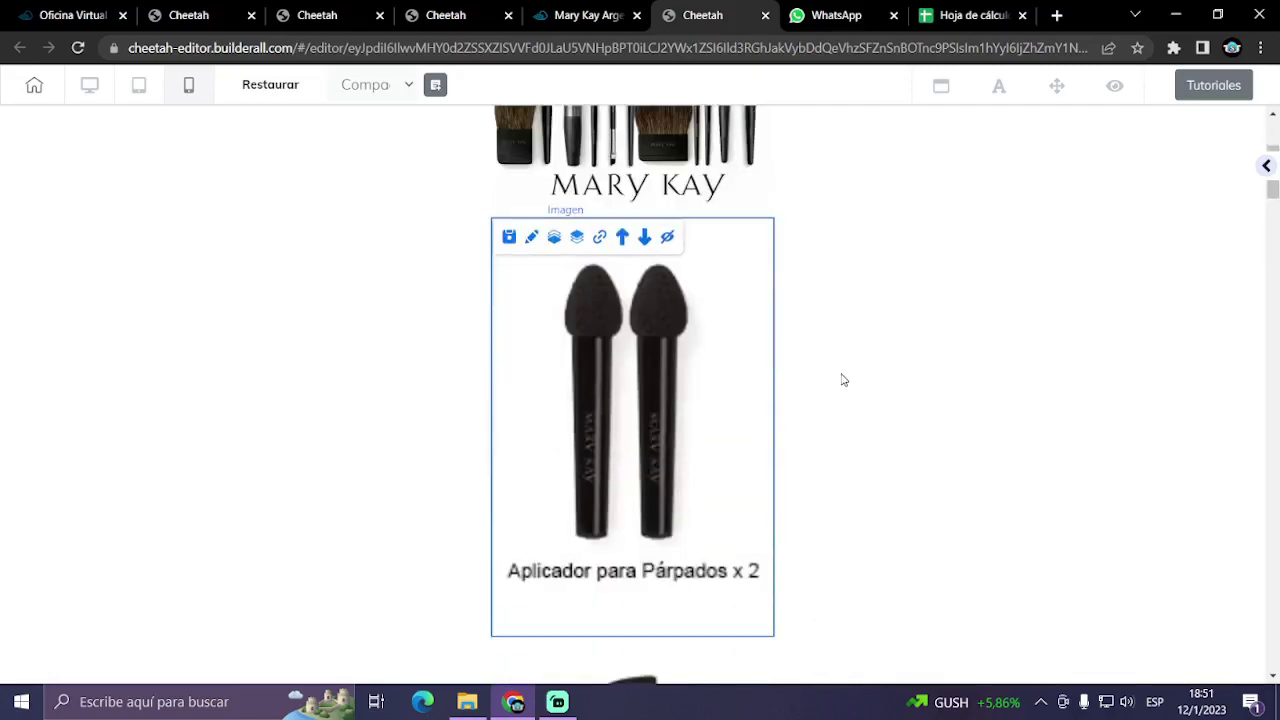
- Set the maximum width for the tablet version of the "Aplicador para Párpados x 2" picture to 250
{"action": "left_click", "coordinate": [674, 323]}
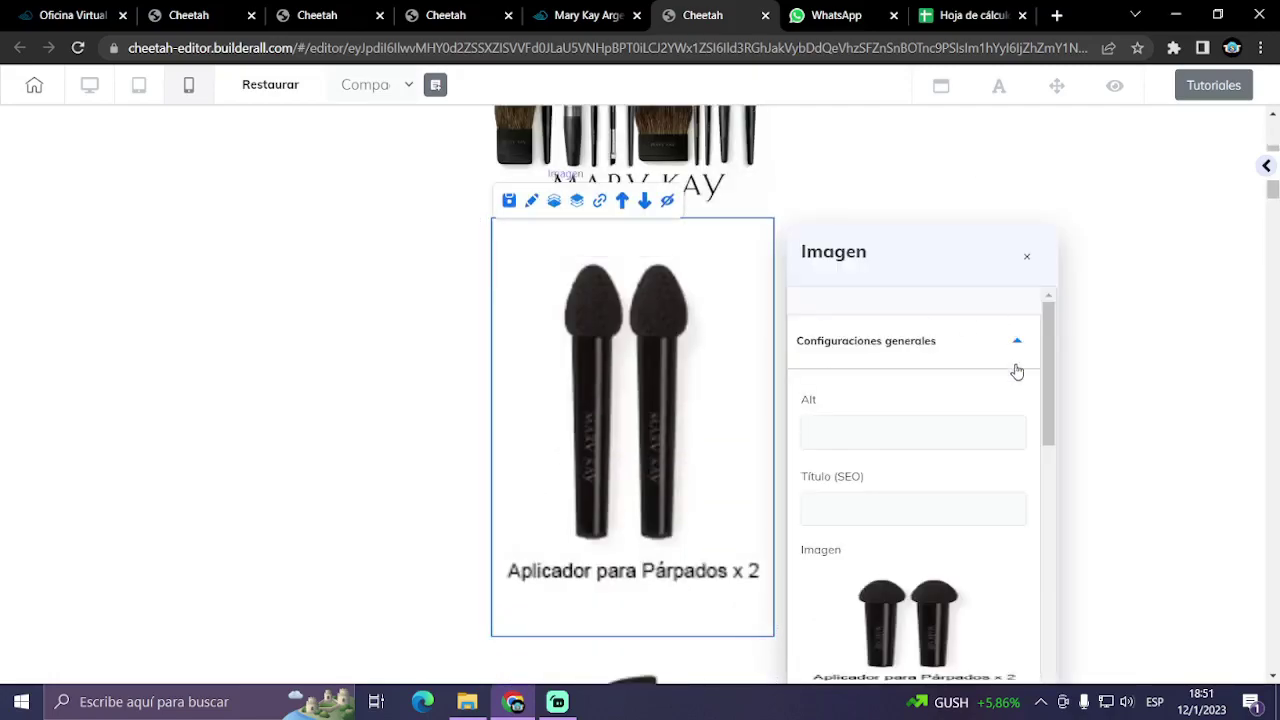
{"action": "left_click", "coordinate": [1017, 343]}
{"action": "scroll", "coordinate": [1012, 345], "scroll_direction": "down", "scroll_amount": 2}
{"action": "left_click", "coordinate": [1010, 330]}
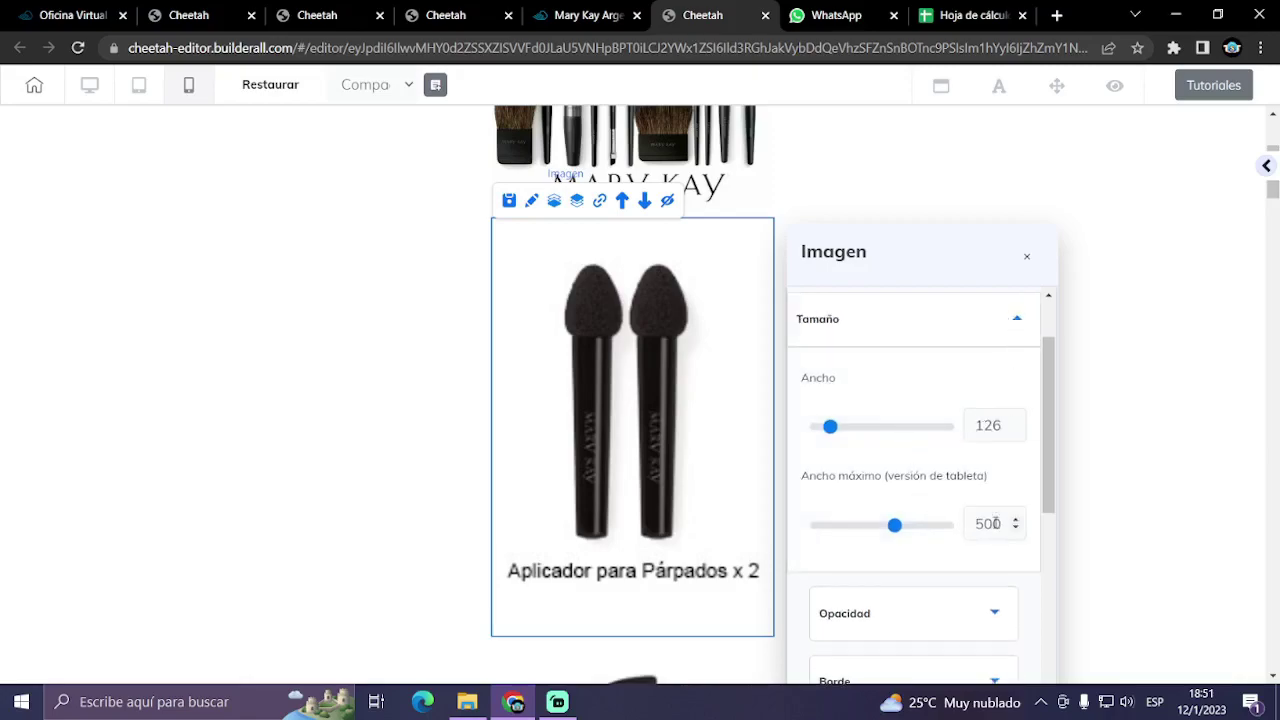
{"action": "left_click_drag", "start_coordinate": [970, 524], "coordinate": [990, 524]}
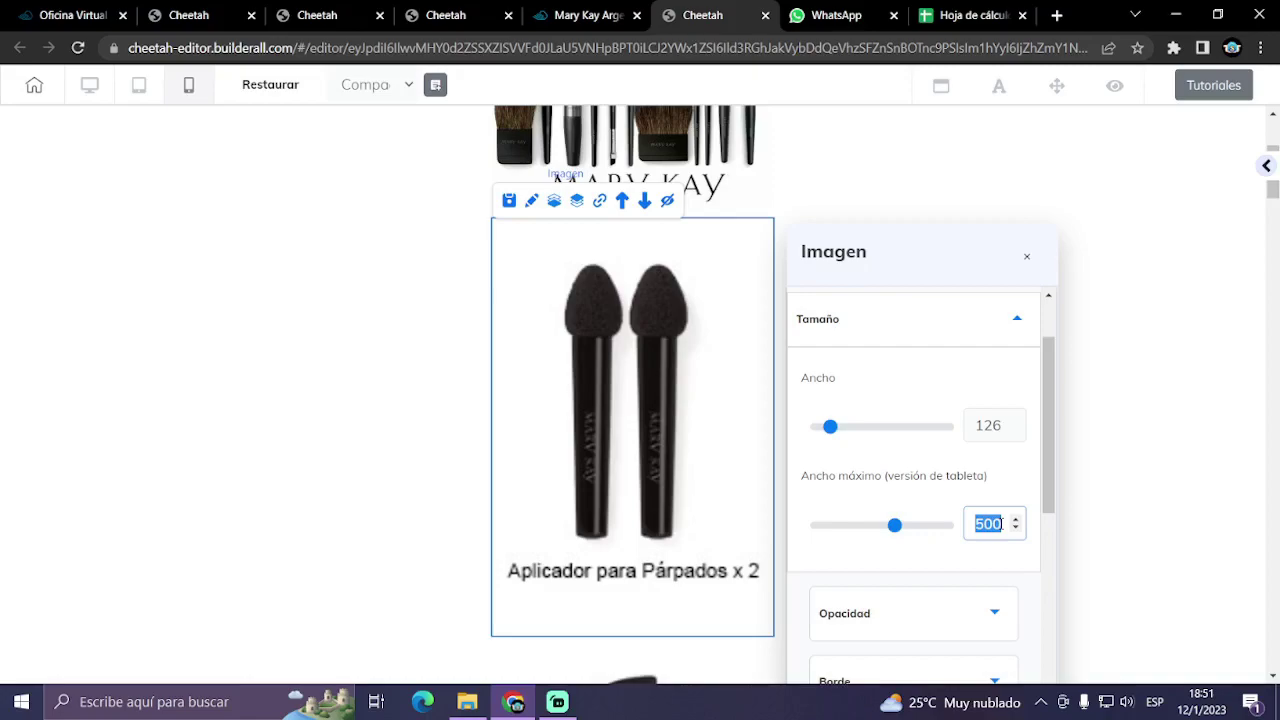
{"action": "type", "text": "800"}
{"action": "left_click_drag", "start_coordinate": [977, 523], "coordinate": [1004, 523]}
{"action": "type", "text": "50"}
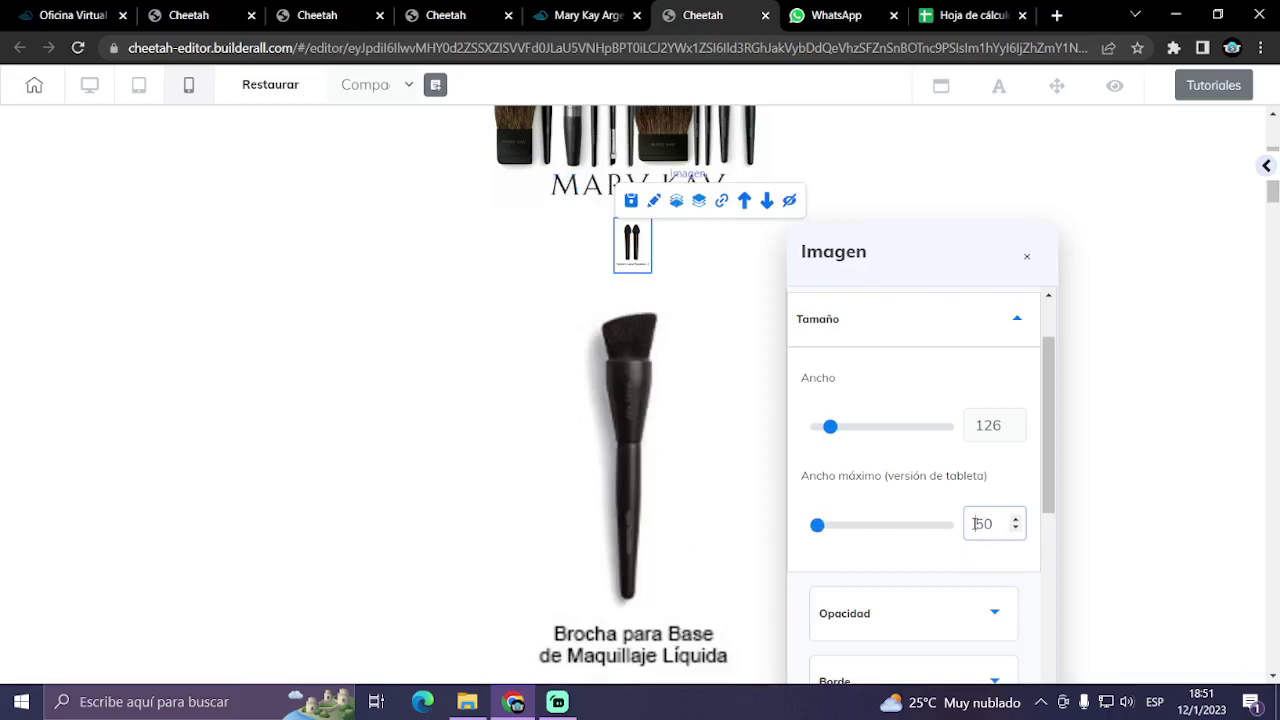
{"action": "type", "text": "2"}
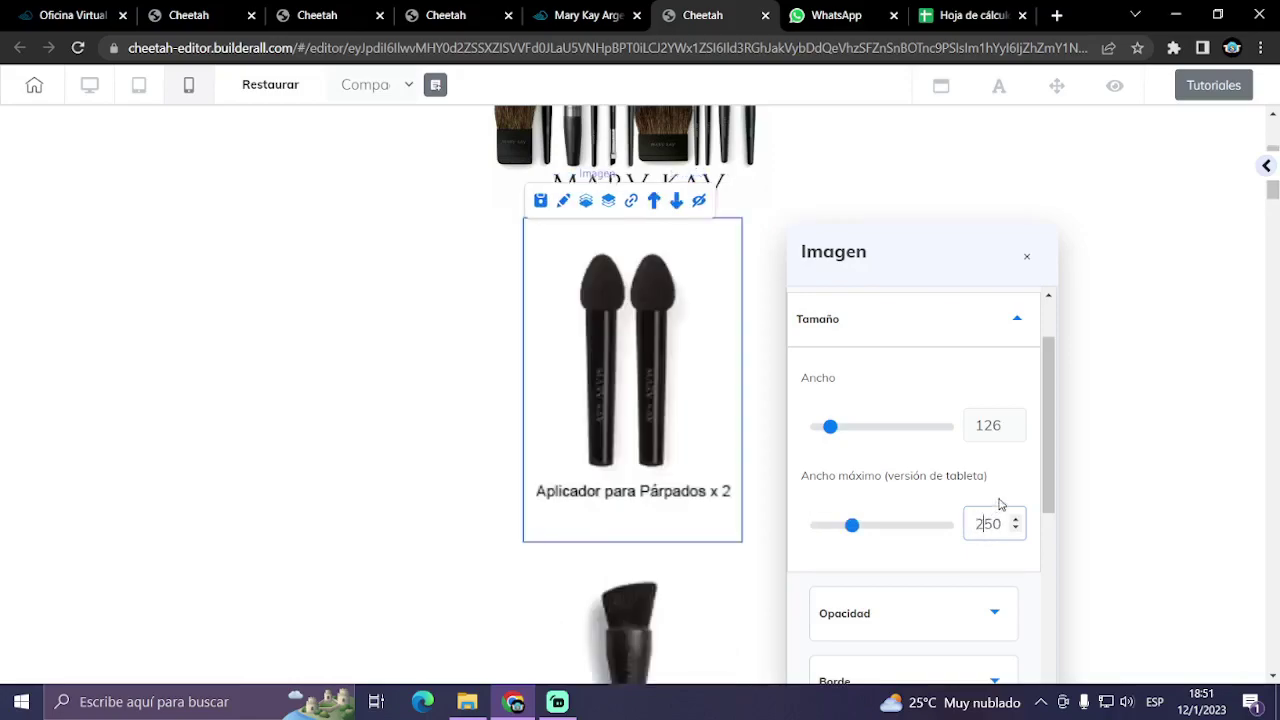
{"action": "left_click", "coordinate": [1016, 491]}
{"action": "scroll", "coordinate": [948, 484], "scroll_direction": "up", "scroll_amount": 1}
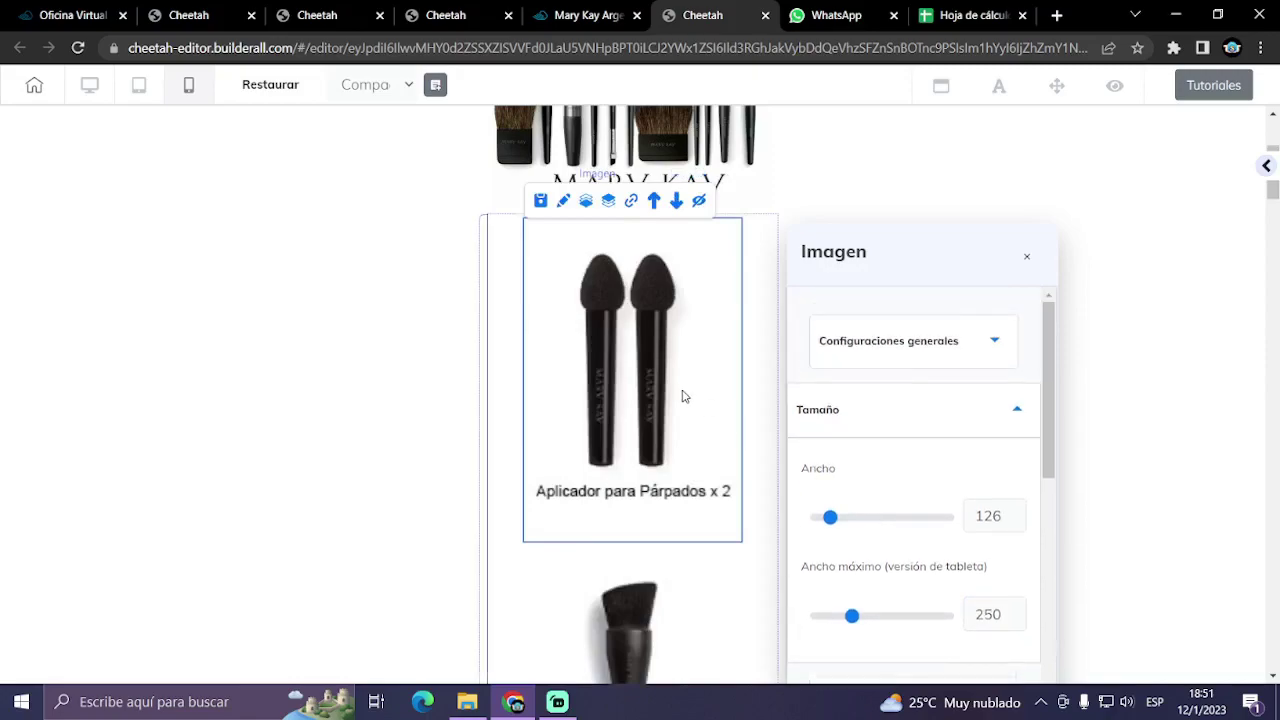
{"action": "scroll", "coordinate": [680, 394], "scroll_direction": "up", "scroll_amount": 2}
{"action": "scroll", "coordinate": [680, 394], "scroll_direction": "down", "scroll_amount": 3}
{"action": "scroll", "coordinate": [691, 394], "scroll_direction": "down", "scroll_amount": 2}
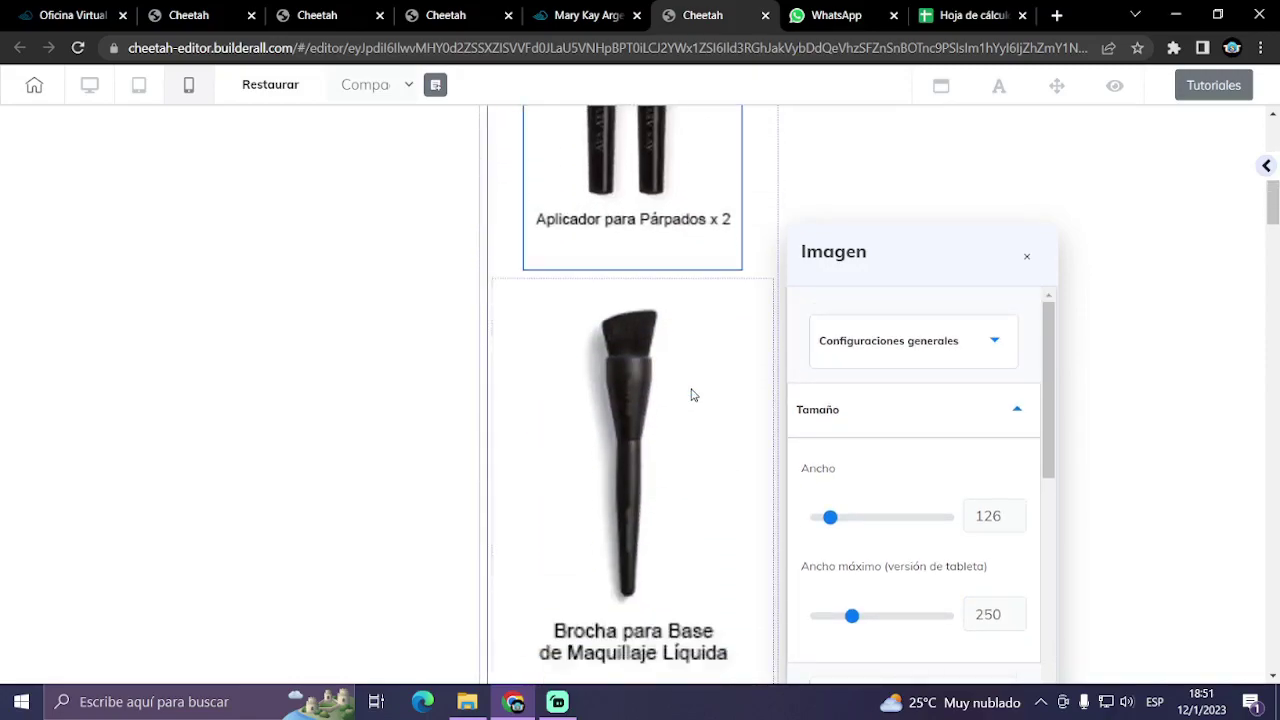
{"action": "scroll", "coordinate": [691, 394], "scroll_direction": "up", "scroll_amount": 3}
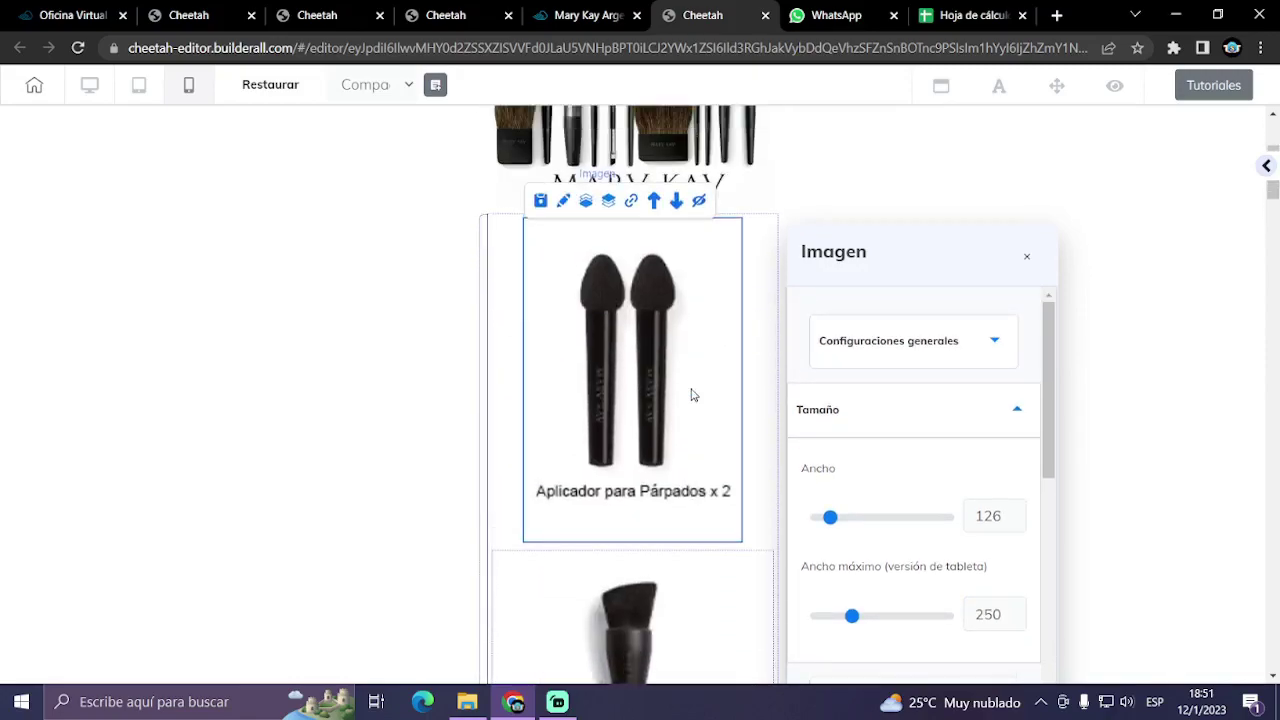
- Lower the "Aplicador para Párpados x 2" picture's maximum width to 200
{"action": "left_click", "coordinate": [1016, 621]}
{"action": "left_click", "coordinate": [1016, 621]}
{"action": "left_click", "coordinate": [1016, 621]}
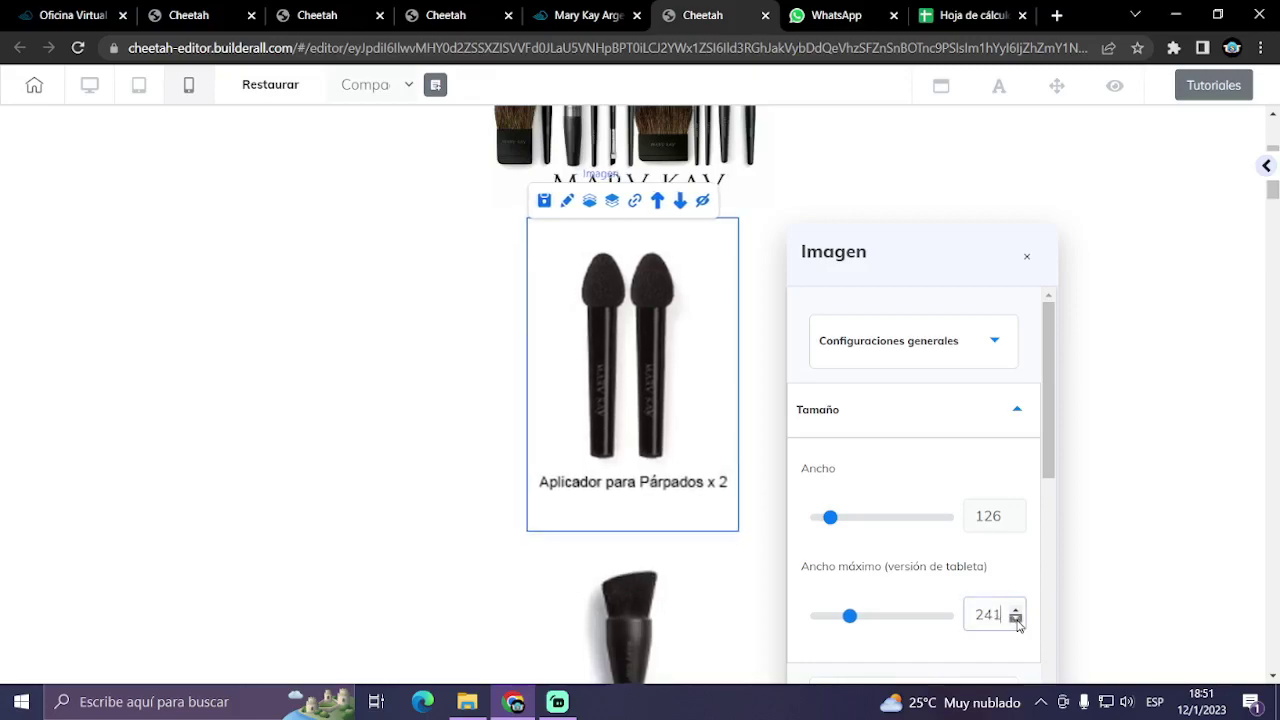
{"action": "left_click", "coordinate": [1016, 621]}
{"action": "left_click", "coordinate": [1016, 621]}
{"action": "left_click", "coordinate": [1016, 621]}
{"action": "left_click", "coordinate": [1016, 621]}
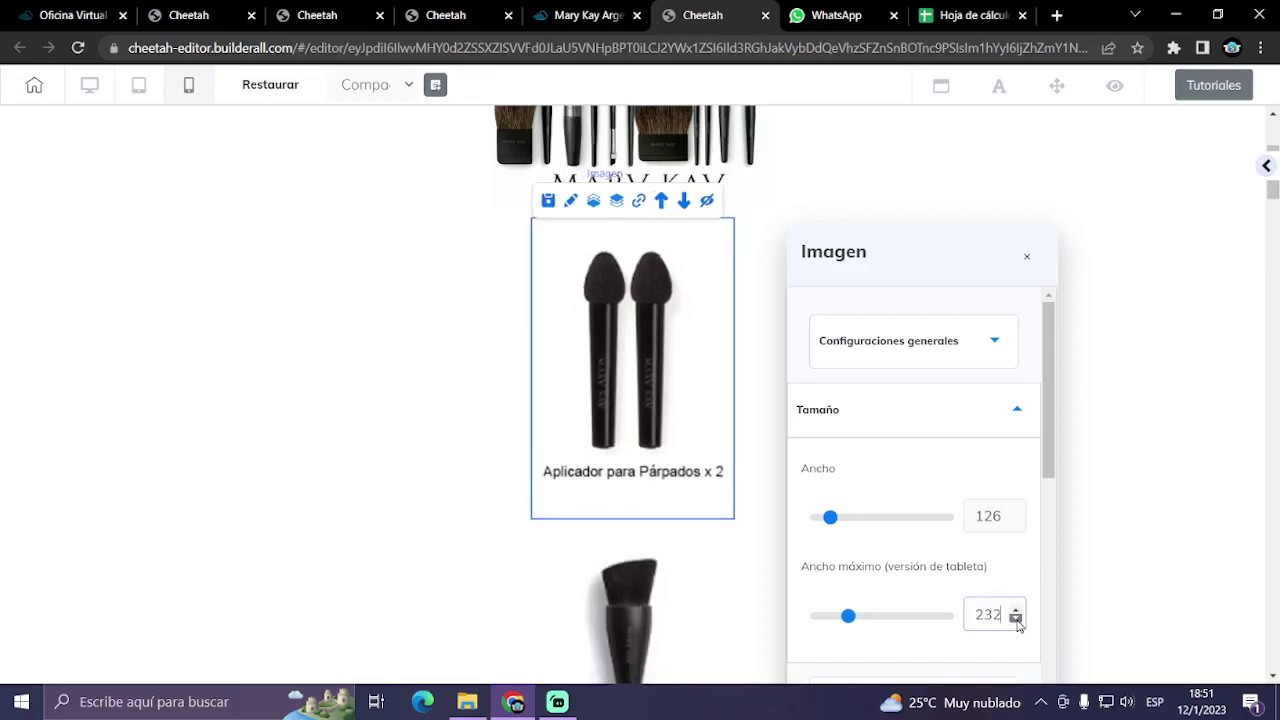
{"action": "left_click", "coordinate": [1016, 621]}
{"action": "left_click", "coordinate": [1016, 621]}
{"action": "left_click", "coordinate": [1016, 621]}
{"action": "left_click", "coordinate": [1016, 621]}
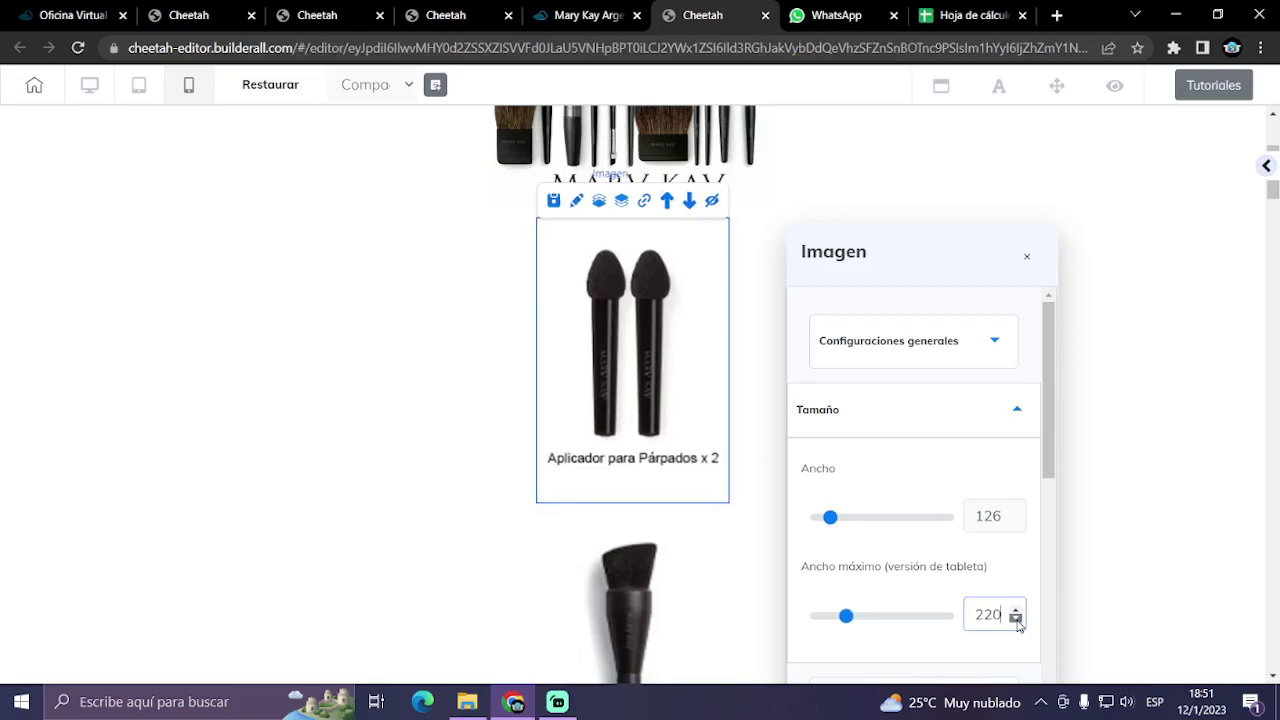
{"action": "left_click", "coordinate": [1016, 621]}
{"action": "left_click", "coordinate": [1016, 621]}
{"action": "left_click", "coordinate": [1016, 621]}
{"action": "left_click", "coordinate": [1016, 621]}
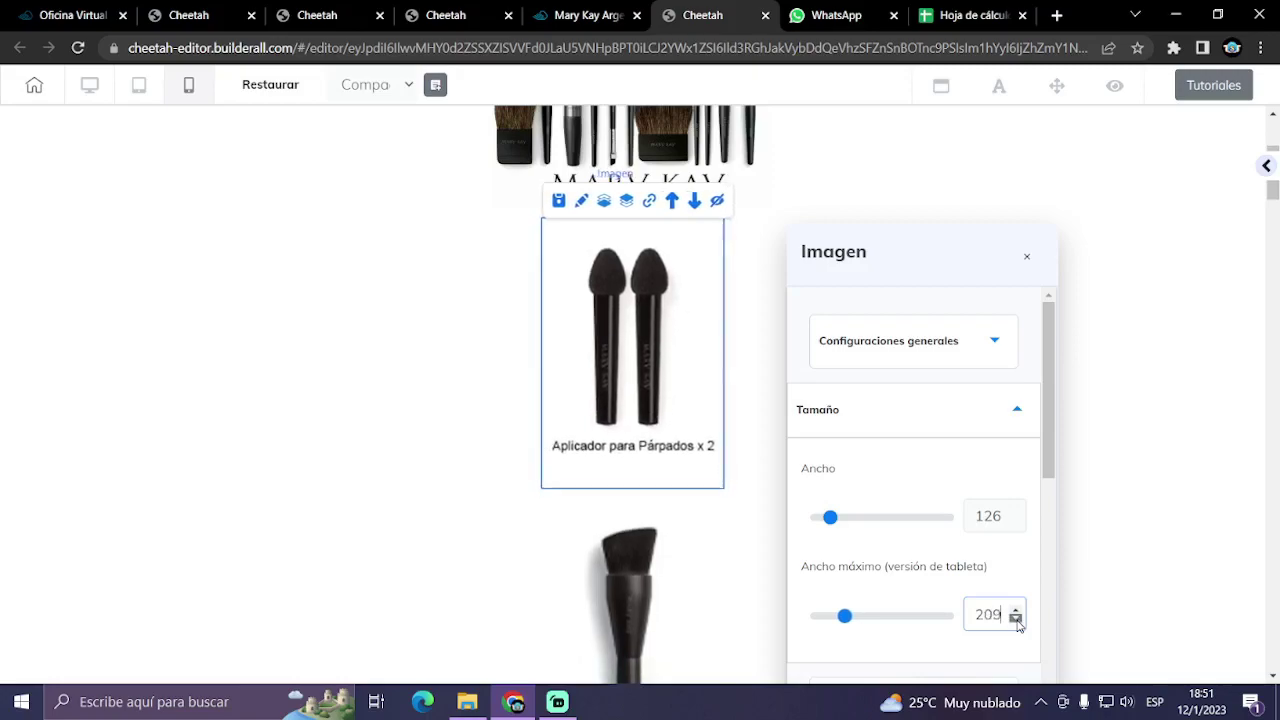
{"action": "left_click", "coordinate": [1016, 621]}
{"action": "left_click", "coordinate": [1016, 621]}
{"action": "left_click", "coordinate": [1016, 621]}
{"action": "left_click", "coordinate": [1016, 621]}
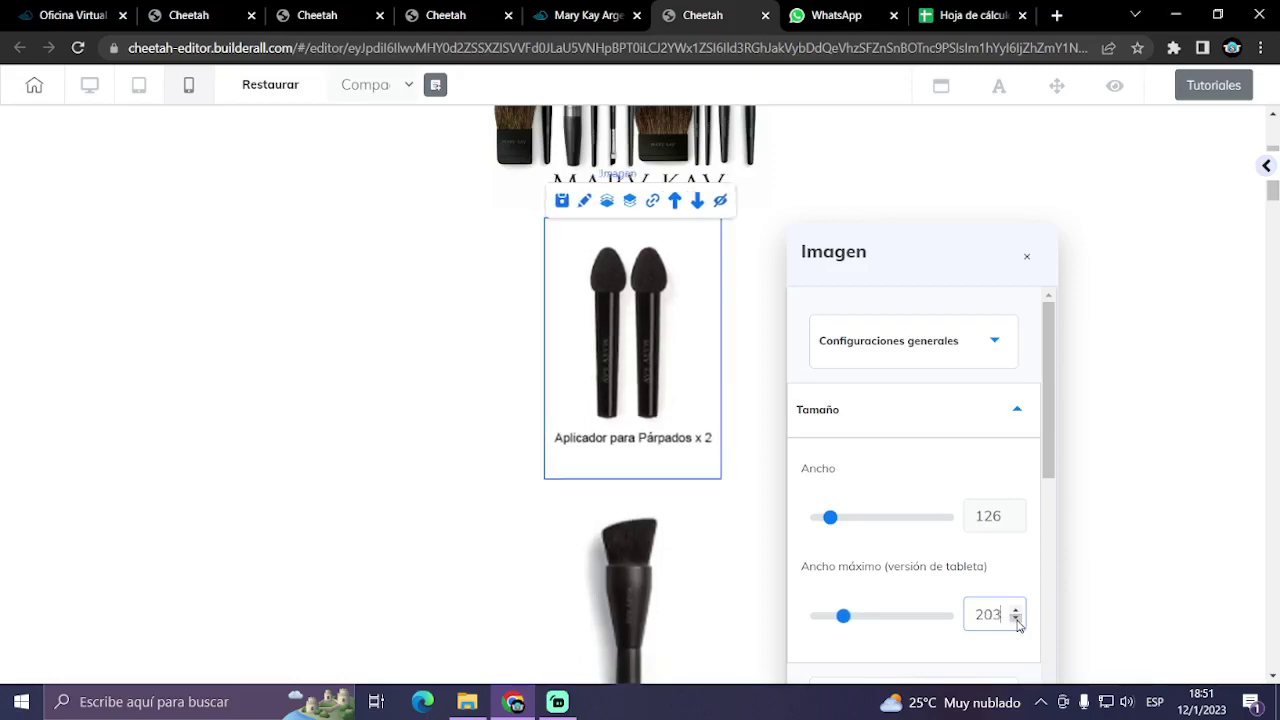
{"action": "left_click", "coordinate": [1016, 621]}
{"action": "left_click", "coordinate": [1016, 621]}
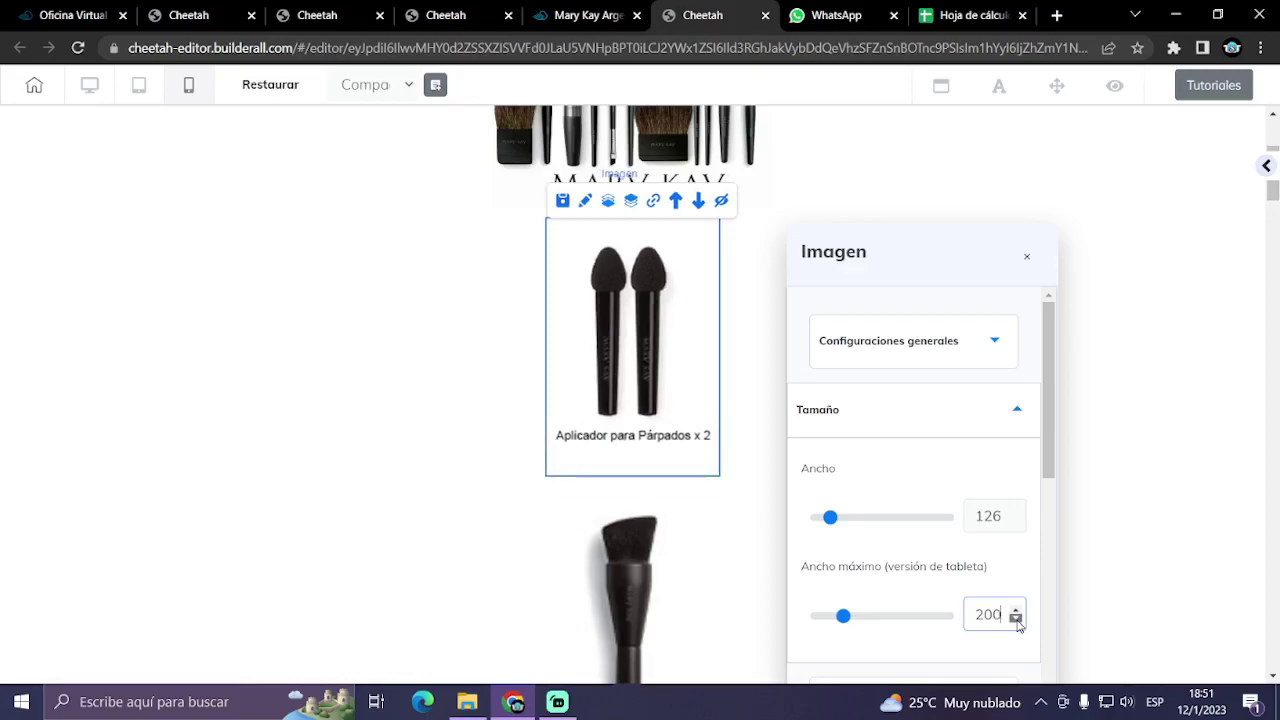
{"action": "left_click", "coordinate": [1009, 568]}
{"action": "scroll", "coordinate": [1007, 568], "scroll_direction": "down", "scroll_amount": 1}
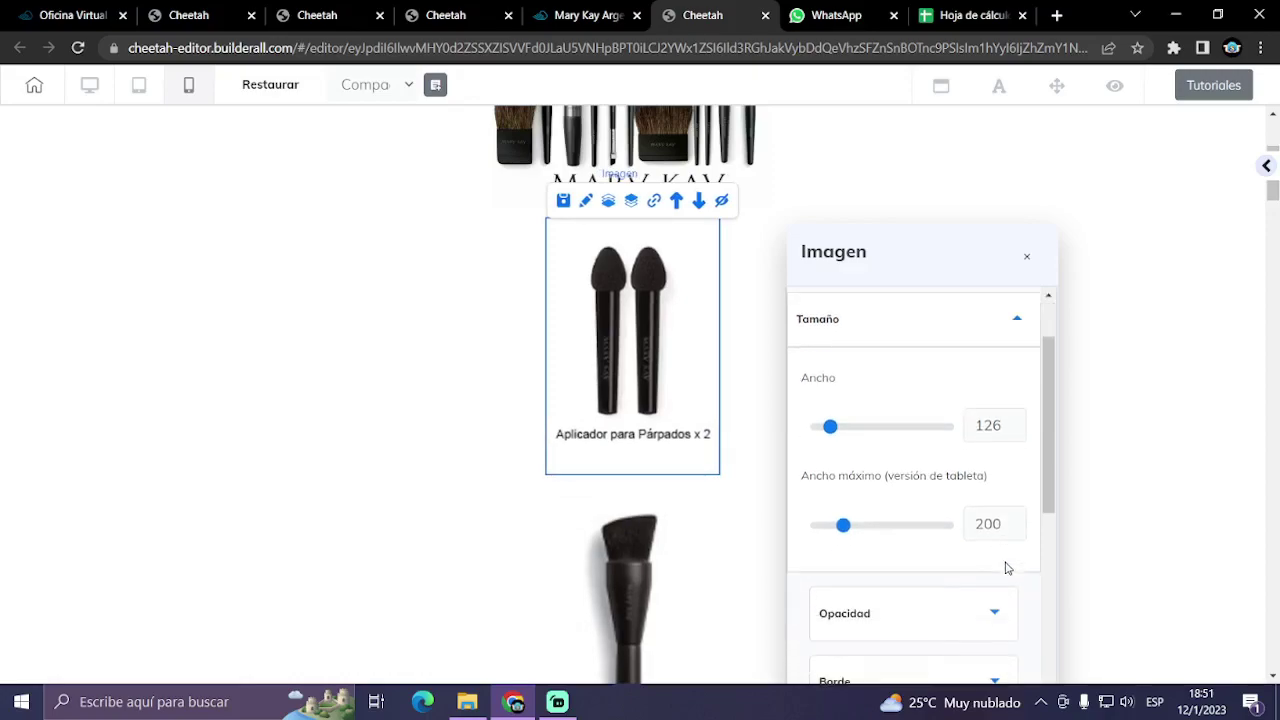
- Reduce the maximum width of the "Aplicador para Párpados x 2" picture to 150
{"action": "left_click", "coordinate": [1016, 529]}
{"action": "left_click", "coordinate": [1016, 529]}
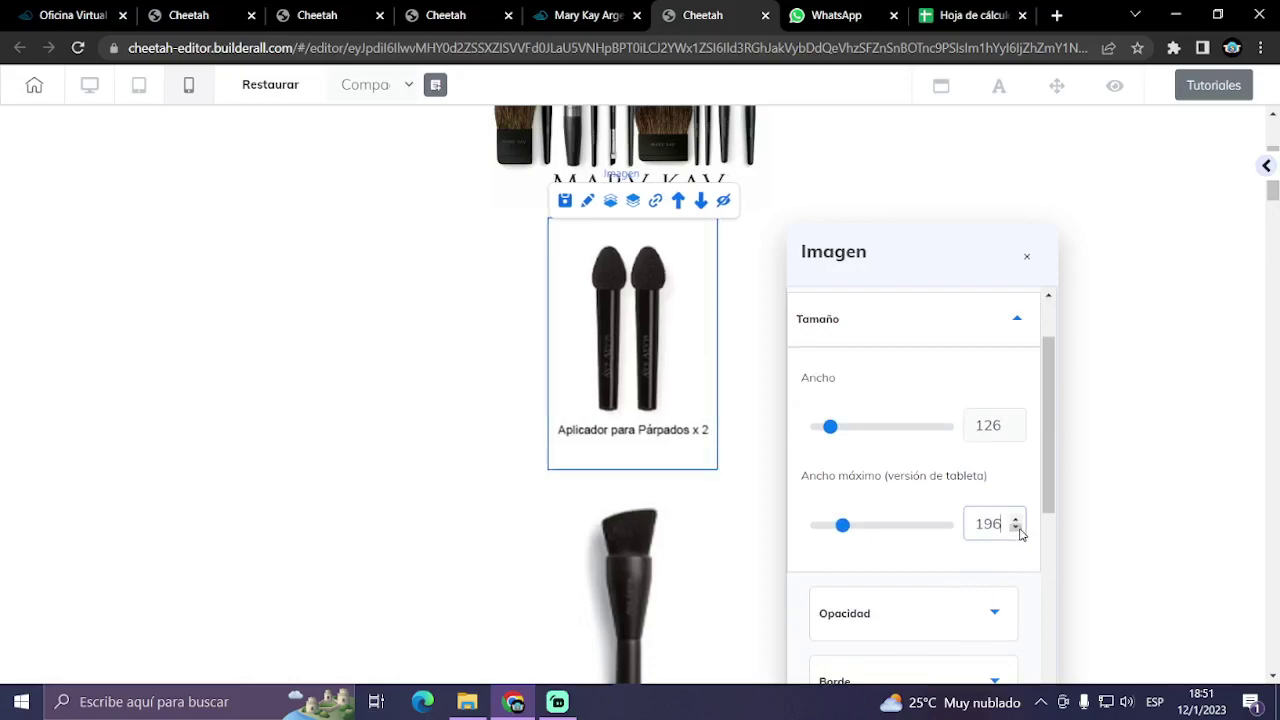
{"action": "left_click", "coordinate": [1016, 529]}
{"action": "left_click", "coordinate": [1016, 529]}
{"action": "left_click", "coordinate": [1016, 529]}
{"action": "left_click", "coordinate": [1016, 529]}
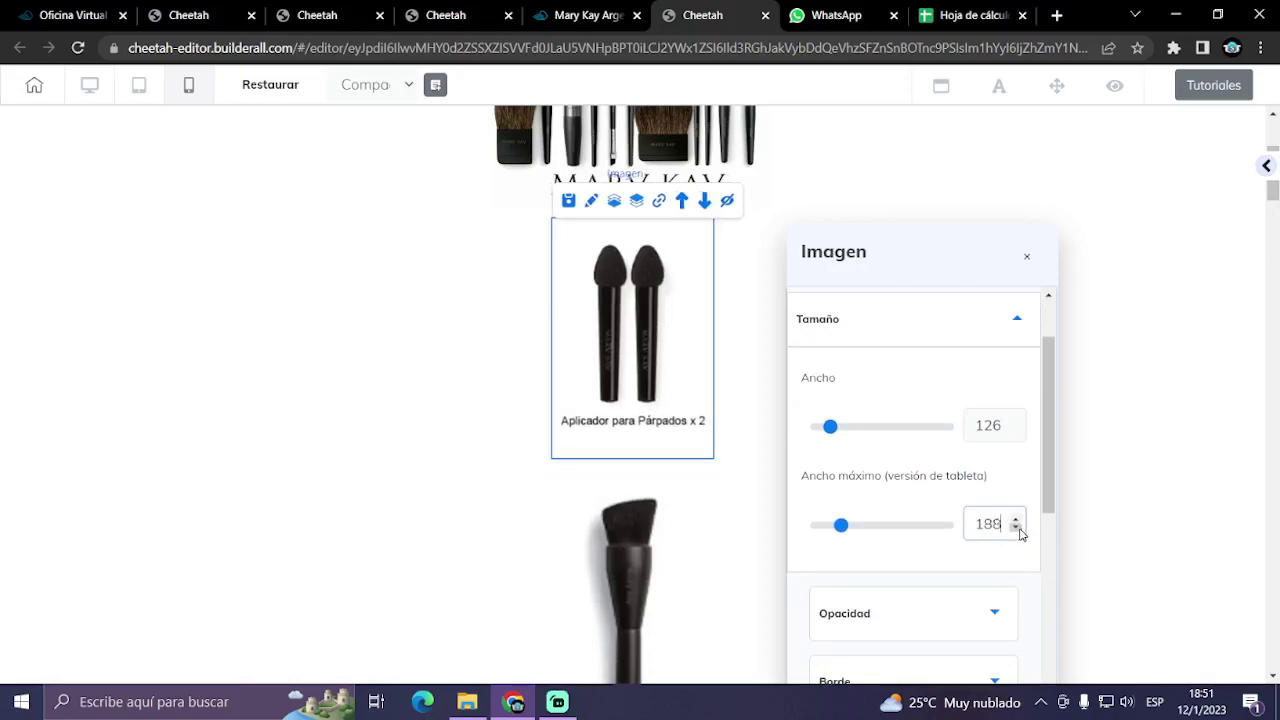
{"action": "left_click", "coordinate": [1016, 529]}
{"action": "left_click", "coordinate": [1016, 529]}
{"action": "left_click", "coordinate": [1016, 529]}
{"action": "left_click", "coordinate": [1016, 529]}
{"action": "left_click", "coordinate": [1016, 529]}
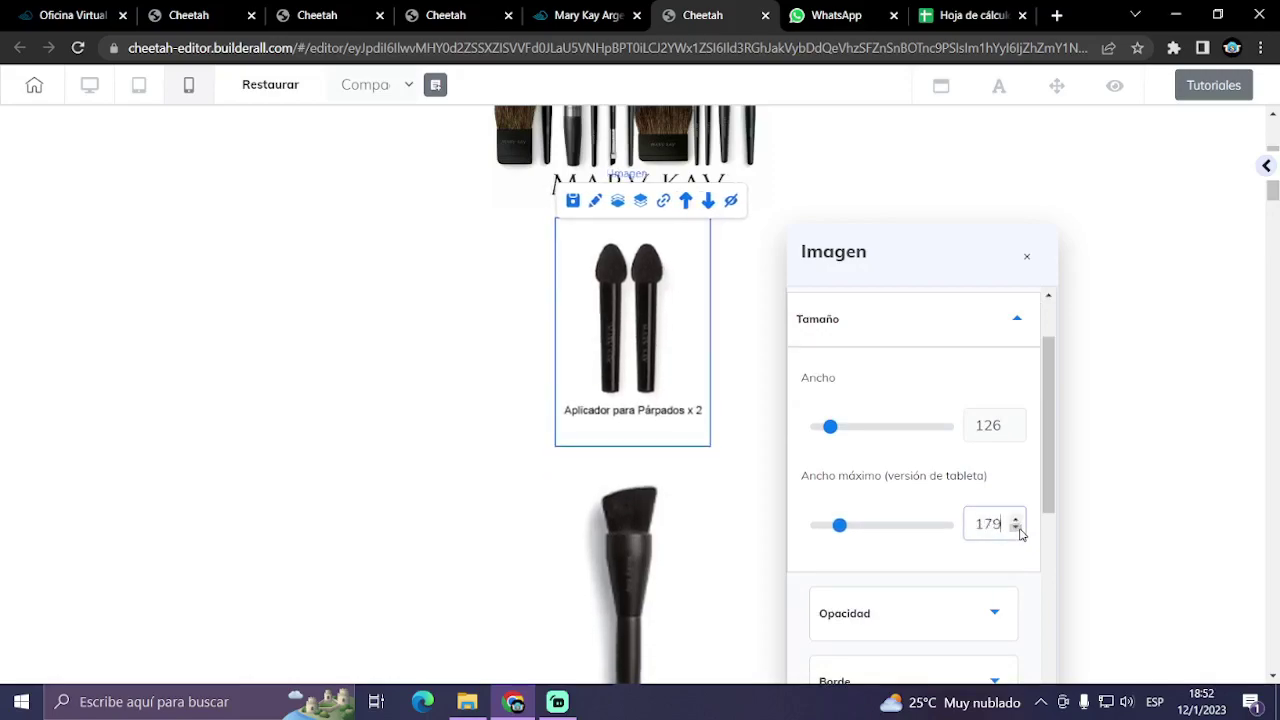
{"action": "left_click", "coordinate": [1016, 529]}
{"action": "left_click", "coordinate": [1016, 529]}
{"action": "double_click", "coordinate": [1001, 530]}
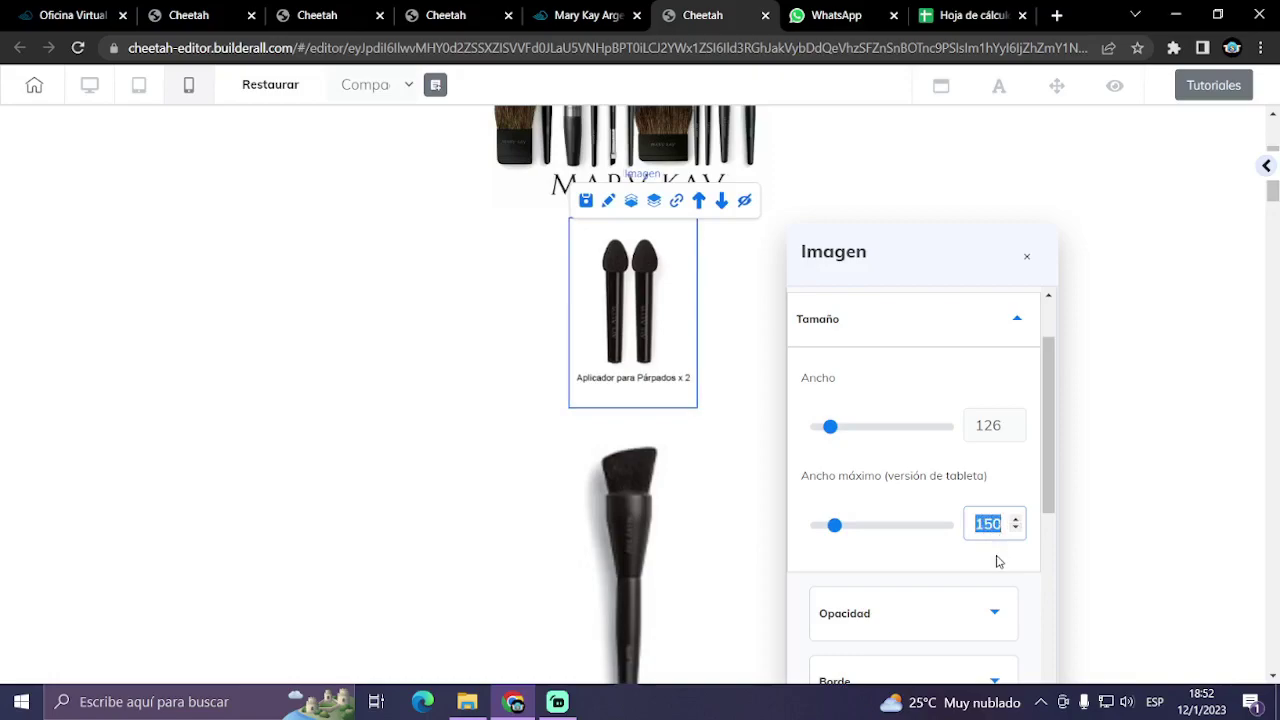
{"action": "left_click_drag", "start_coordinate": [1002, 426], "coordinate": [974, 426]}
{"action": "type", "text": "150"}
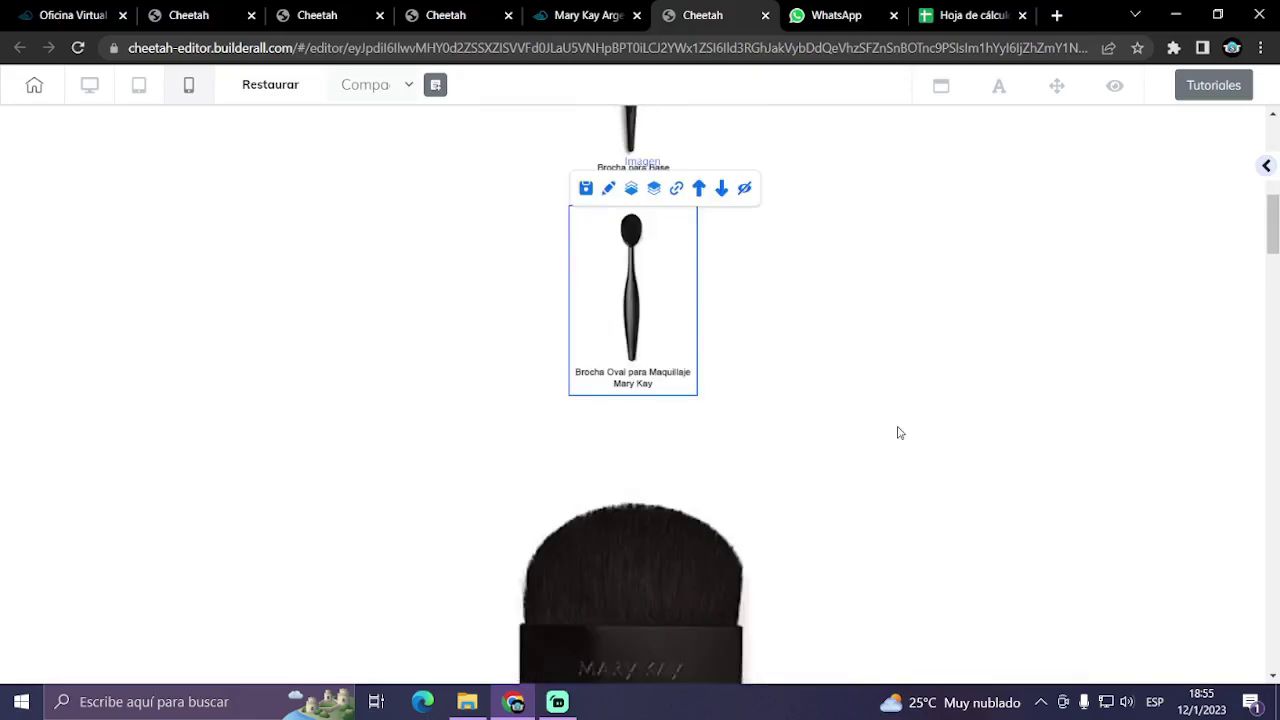
- Check the picture sizes in the mobile layout, from the brushes to the "Compactos" section and back up to the header
{"action": "scroll", "coordinate": [899, 432], "scroll_direction": "down", "scroll_amount": 2}
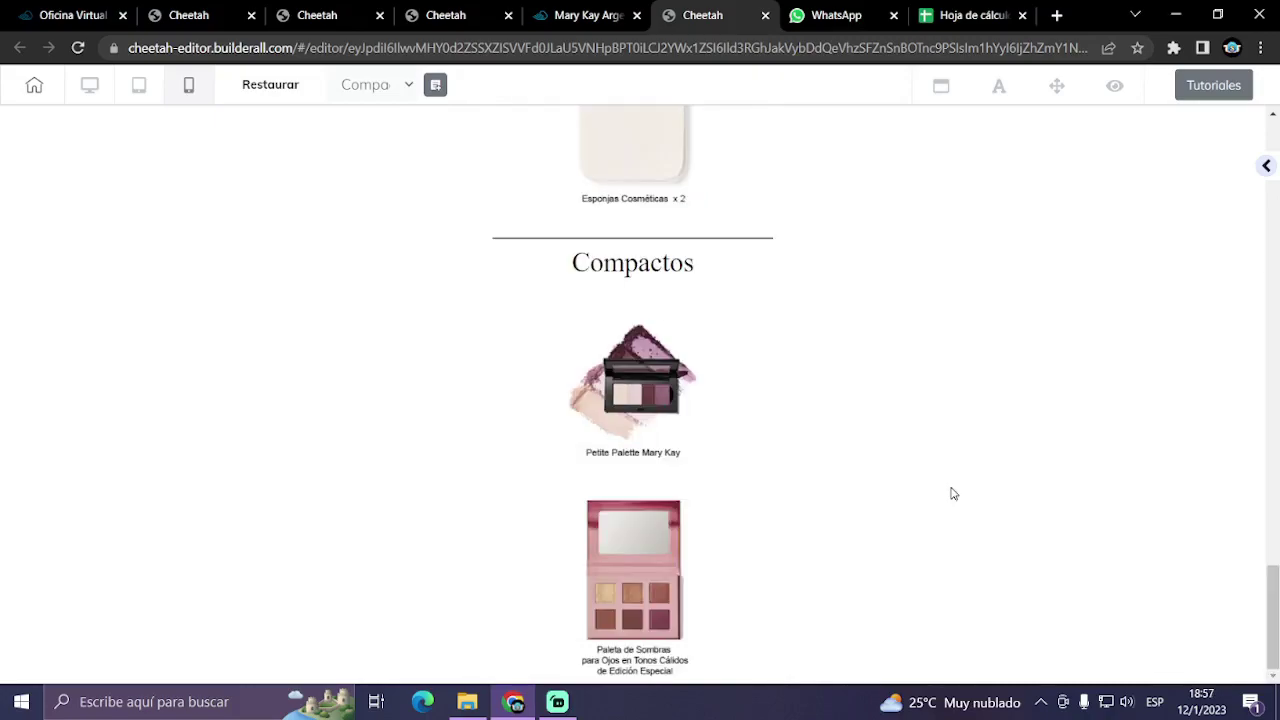
{"action": "scroll", "coordinate": [952, 492], "scroll_direction": "up", "scroll_amount": 15}
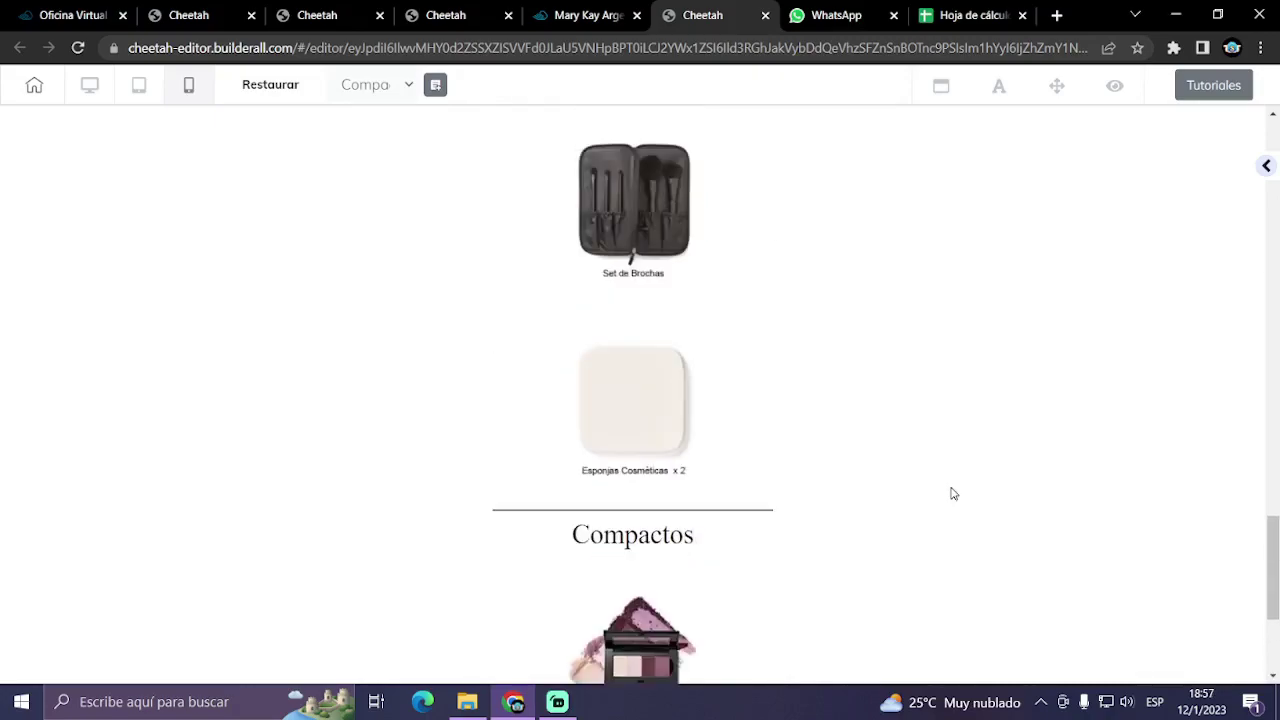
{"action": "scroll", "coordinate": [952, 493], "scroll_direction": "up", "scroll_amount": 10}
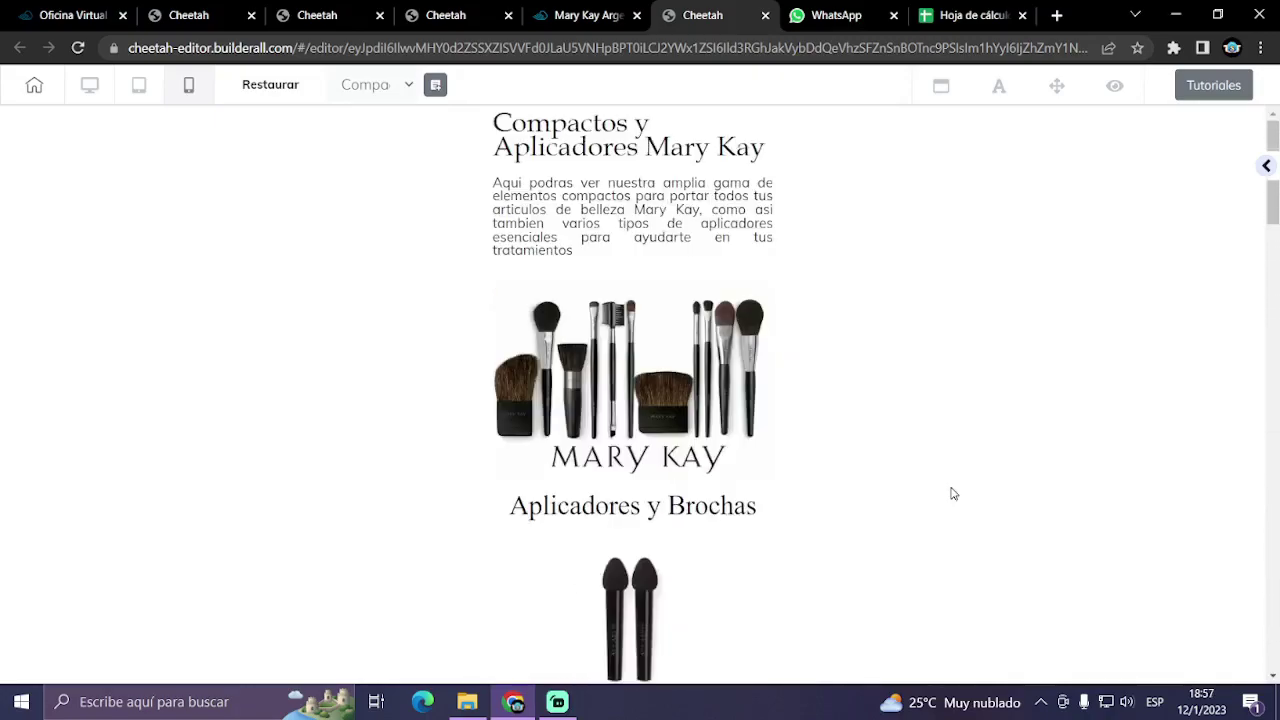
- Switch to the desktop layout and check the header, "Aplicadores y Brochas" and "Compactos" sections
{"action": "left_click", "coordinate": [89, 90]}
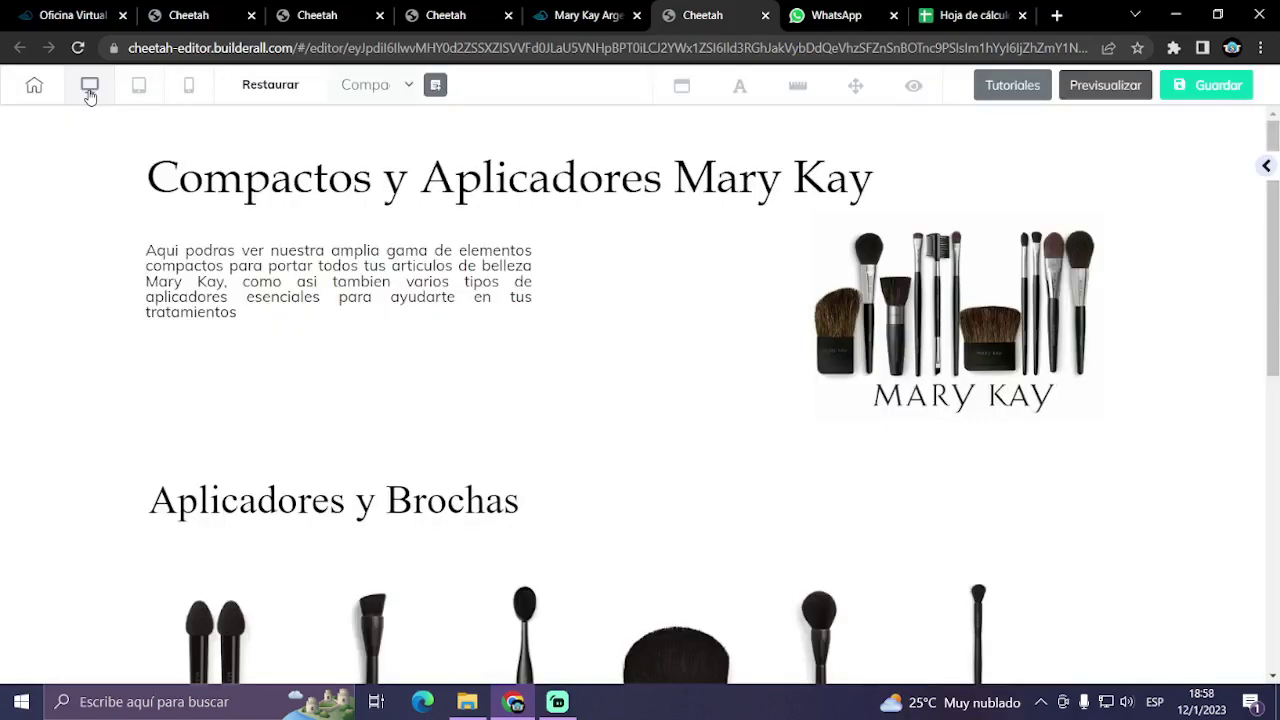
{"action": "scroll", "coordinate": [677, 280], "scroll_direction": "down", "scroll_amount": 7}
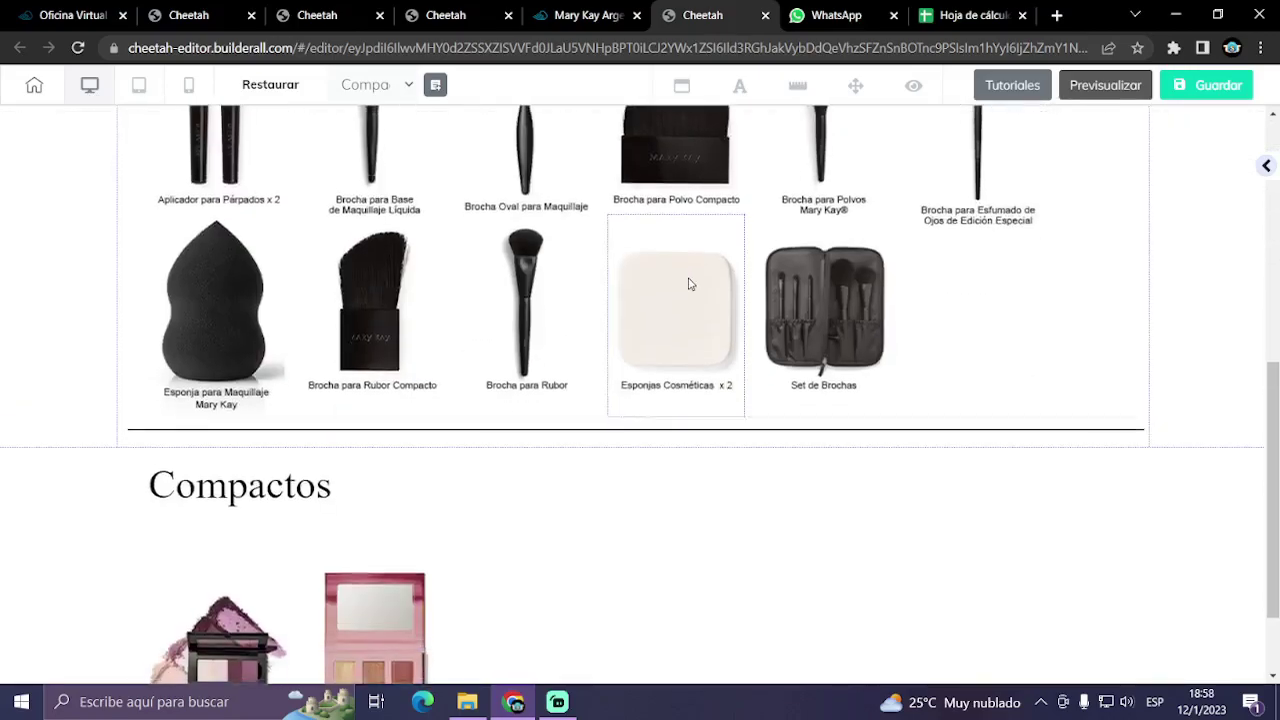
{"action": "scroll", "coordinate": [691, 417], "scroll_direction": "up", "scroll_amount": 8}
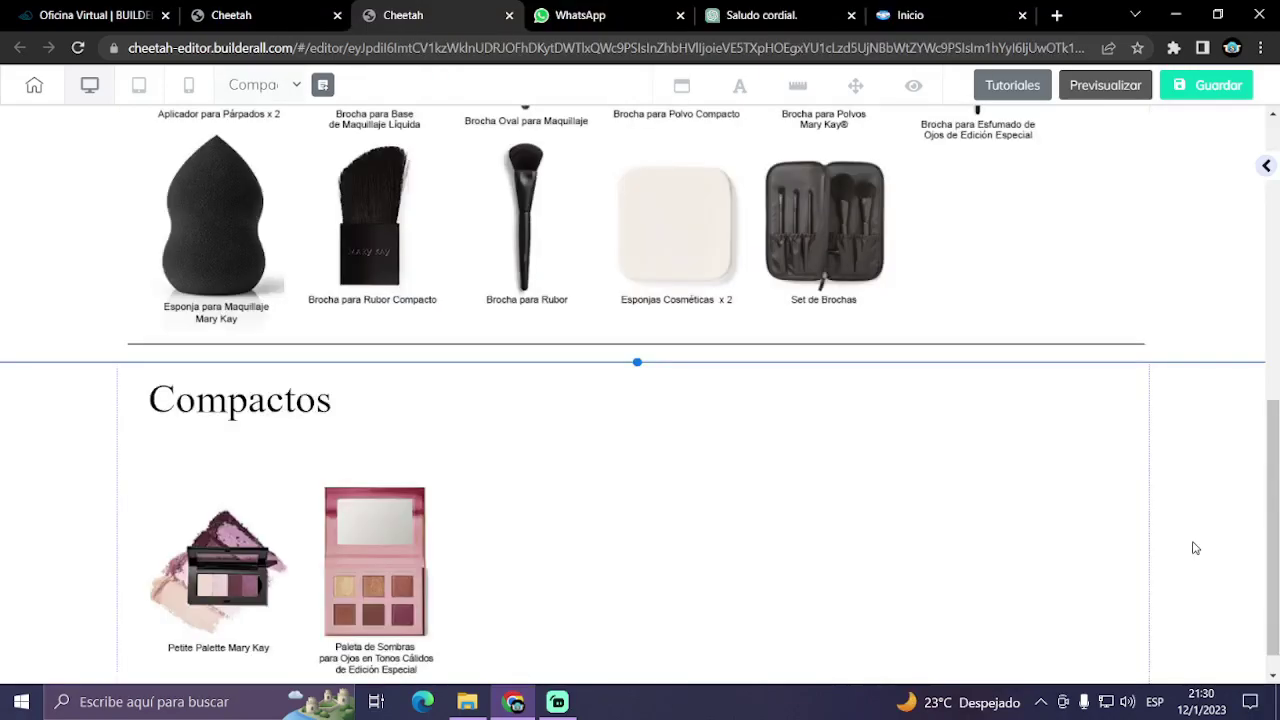
{"action": "scroll", "coordinate": [1194, 545], "scroll_direction": "up", "scroll_amount": 4}
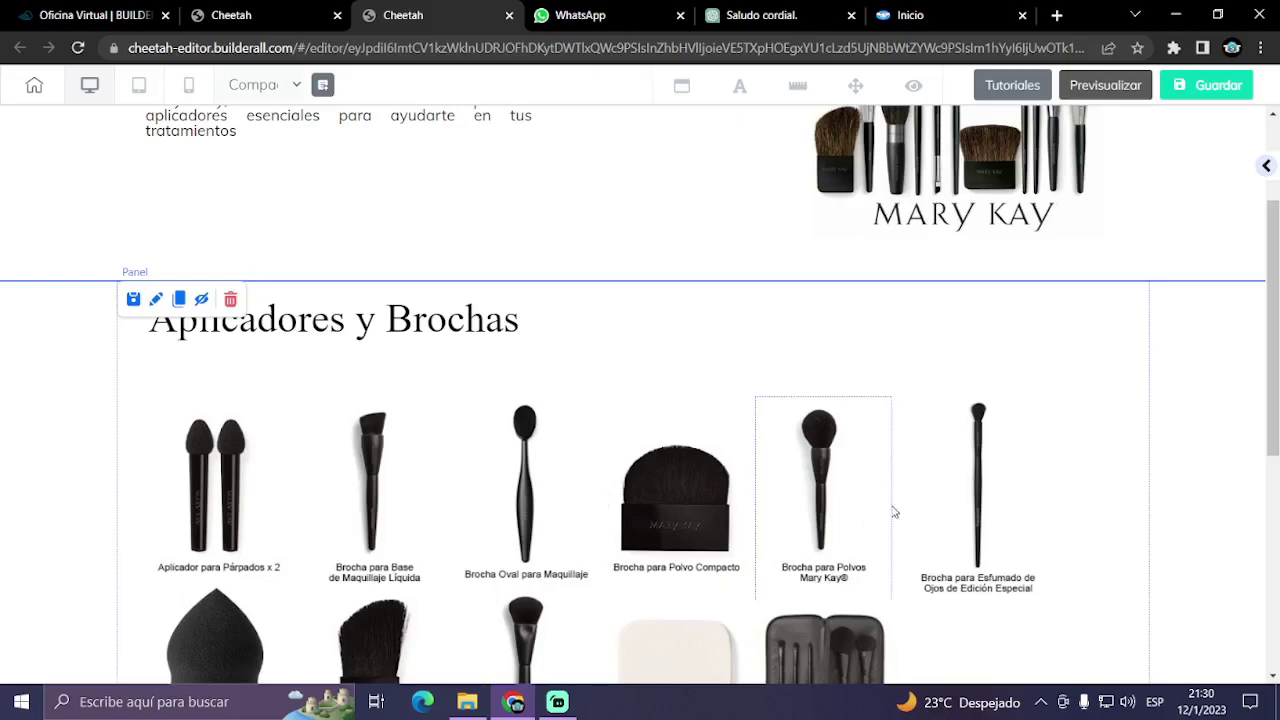
{"action": "scroll", "coordinate": [1226, 519], "scroll_direction": "down", "scroll_amount": 3}
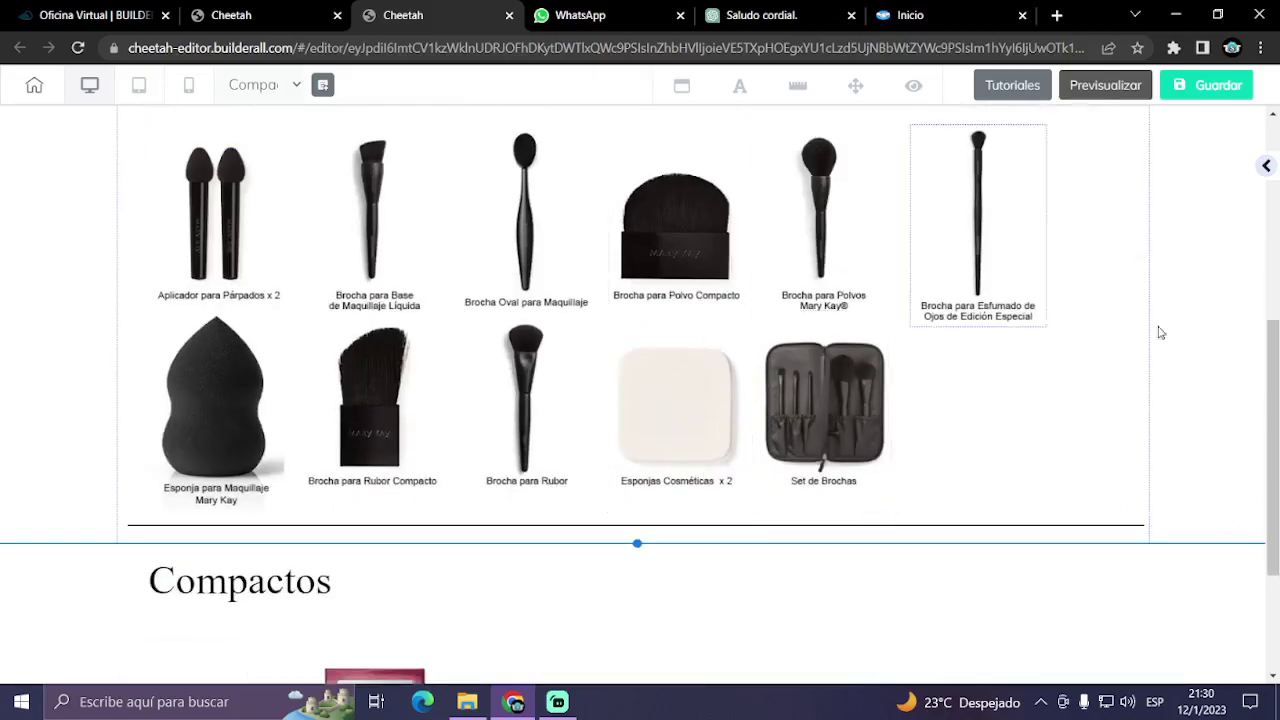
- Turn on the rulers, then save the page and exit to the site's page list
{"action": "left_click", "coordinate": [797, 85]}
{"action": "left_click", "coordinate": [31, 88]}
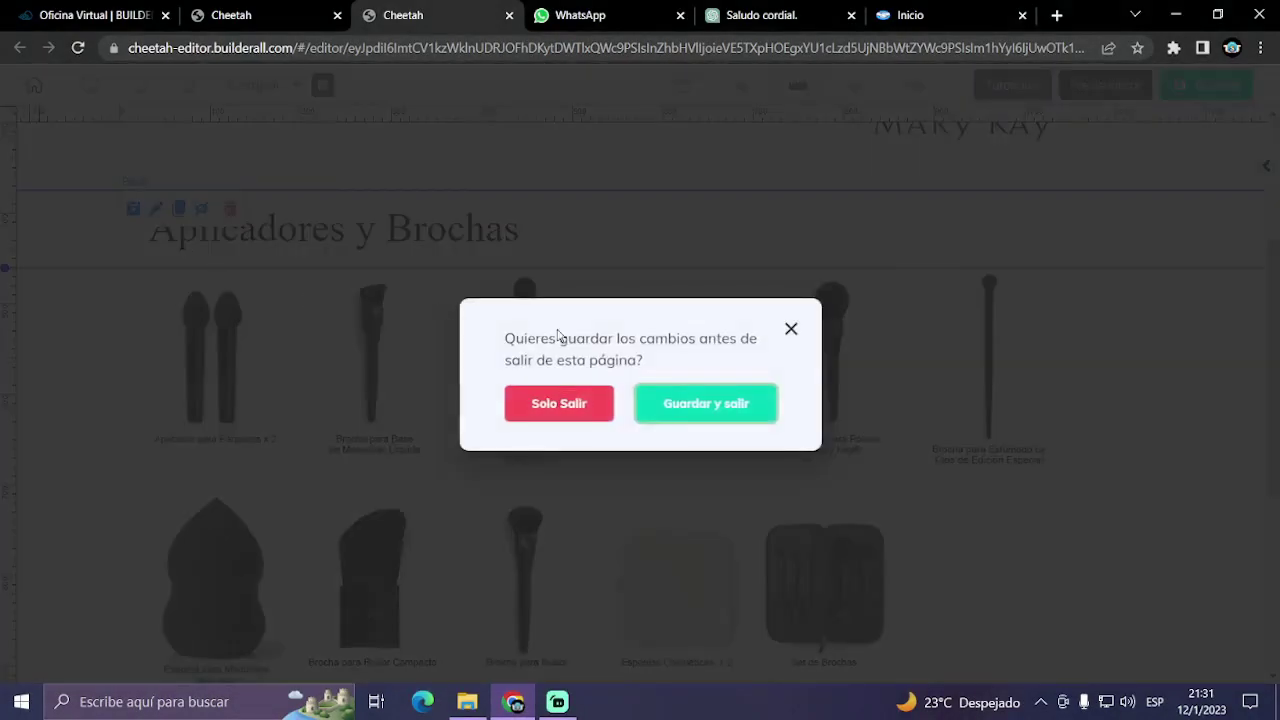
{"action": "left_click", "coordinate": [690, 405]}
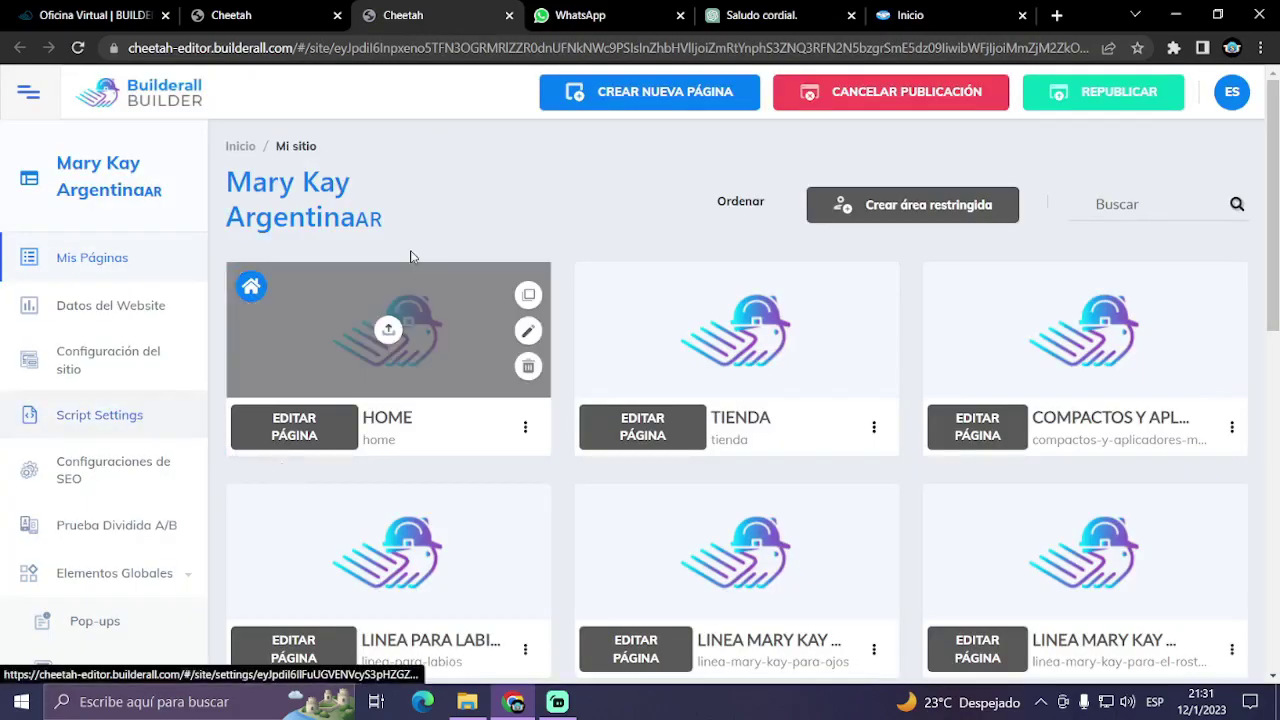
- Look through the site's pages and management options, including the global elements for pop-ups, headers and footers
{"action": "scroll", "coordinate": [135, 320], "scroll_direction": "down", "scroll_amount": 1}
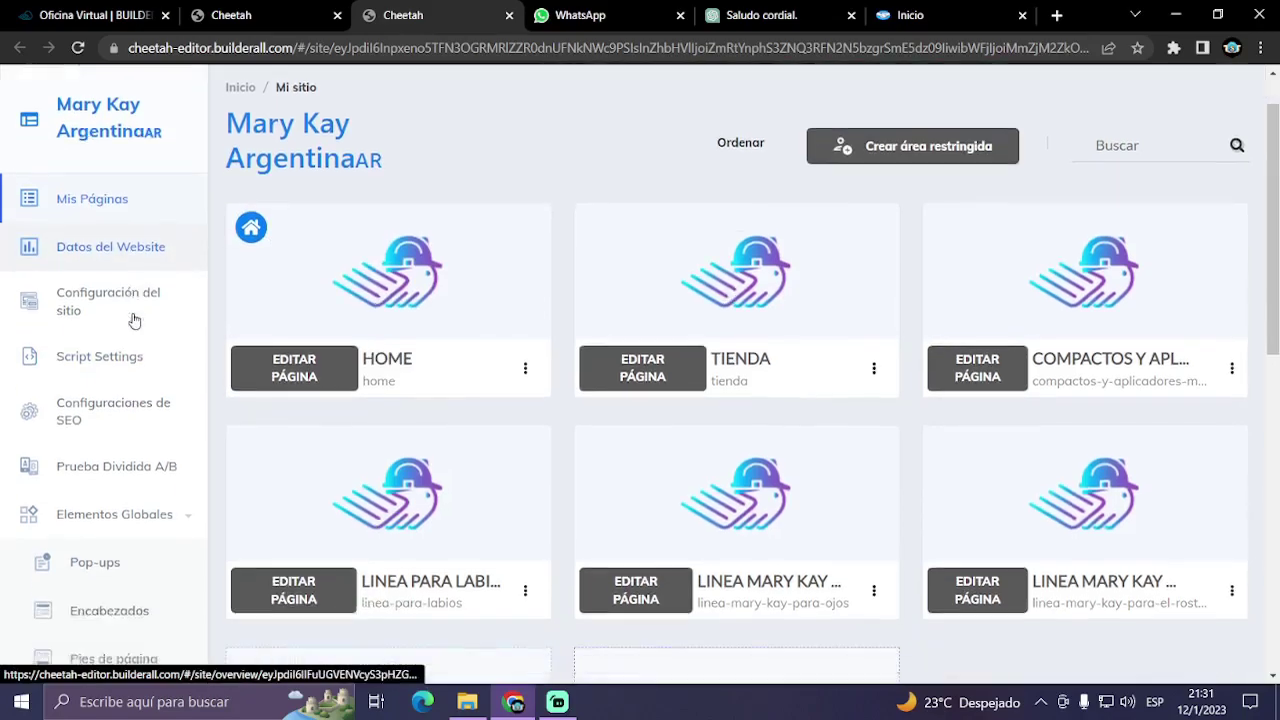
{"action": "scroll", "coordinate": [135, 320], "scroll_direction": "down", "scroll_amount": 1}
{"action": "scroll", "coordinate": [134, 316], "scroll_direction": "down", "scroll_amount": 3}
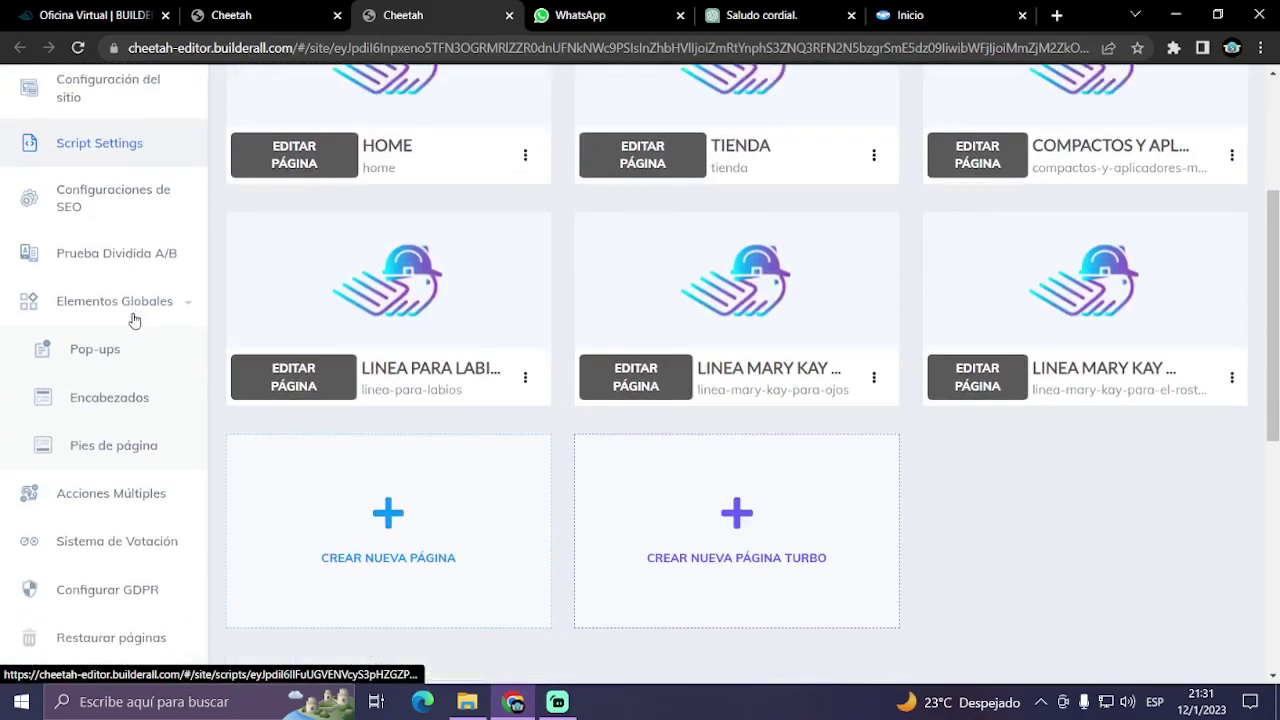
{"action": "scroll", "coordinate": [930, 201], "scroll_direction": "up", "scroll_amount": 3}
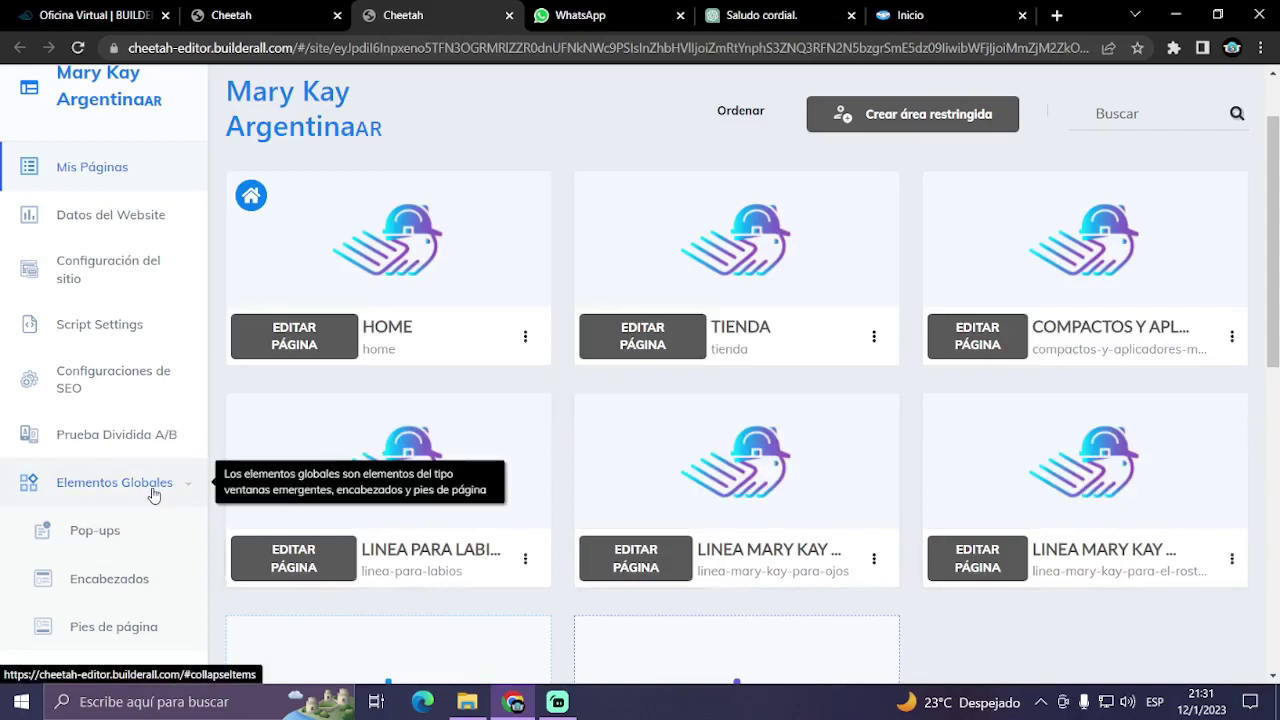
{"action": "scroll", "coordinate": [152, 492], "scroll_direction": "down", "scroll_amount": 1}
{"action": "scroll", "coordinate": [166, 457], "scroll_direction": "up", "scroll_amount": 2}
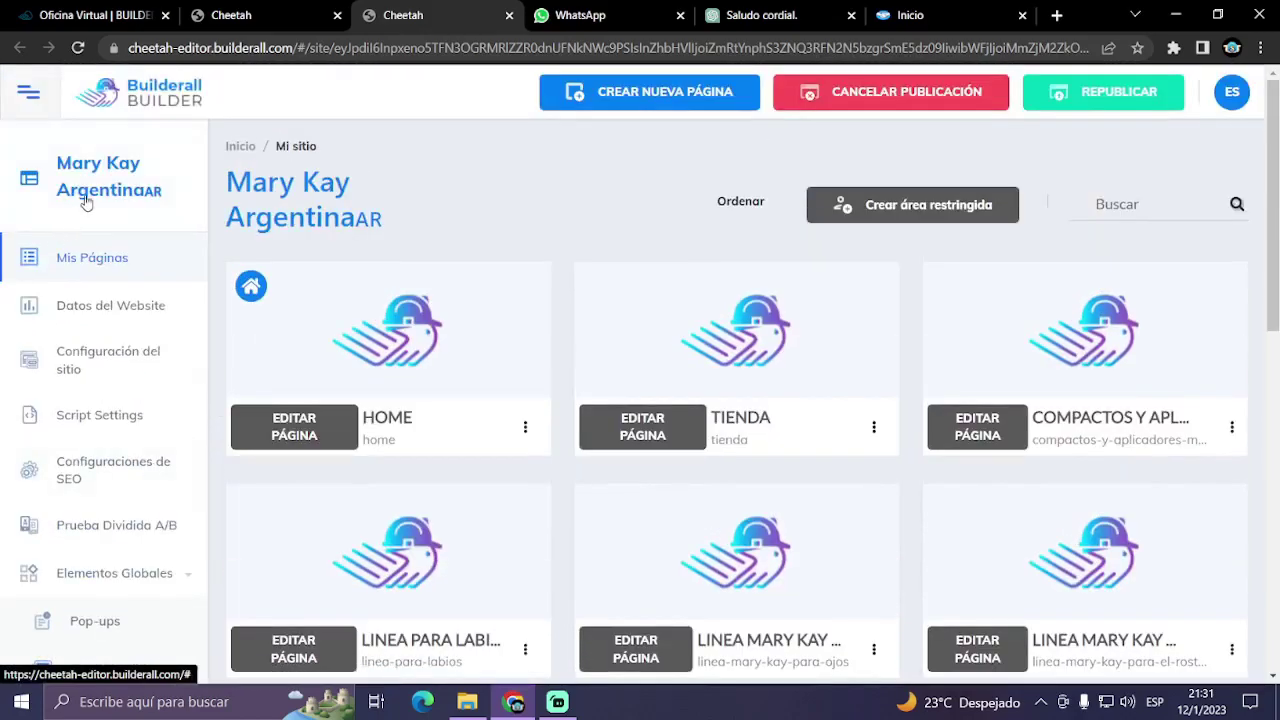
{"action": "scroll", "coordinate": [106, 286], "scroll_direction": "down", "scroll_amount": 4}
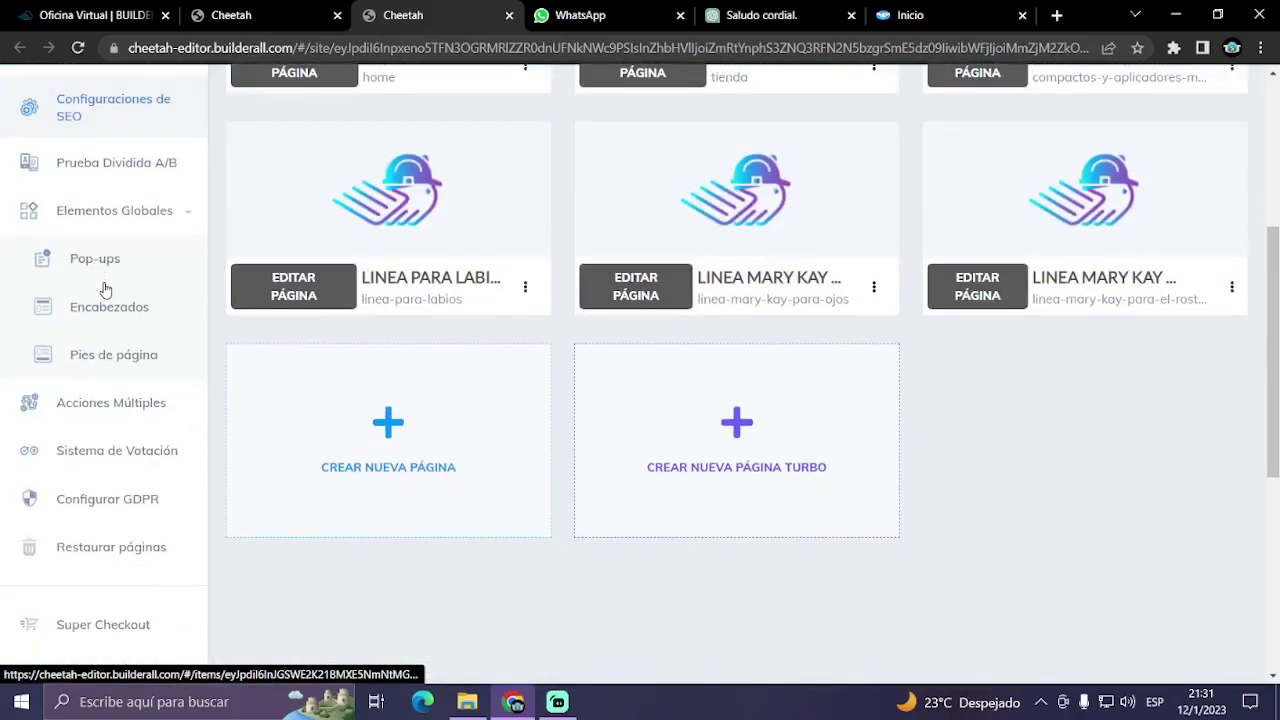
- Open Super Checkout and register the company as "Directora Mary Kay" with the contact's full name, e-mail and phone number
{"action": "scroll", "coordinate": [105, 289], "scroll_direction": "down", "scroll_amount": 1}
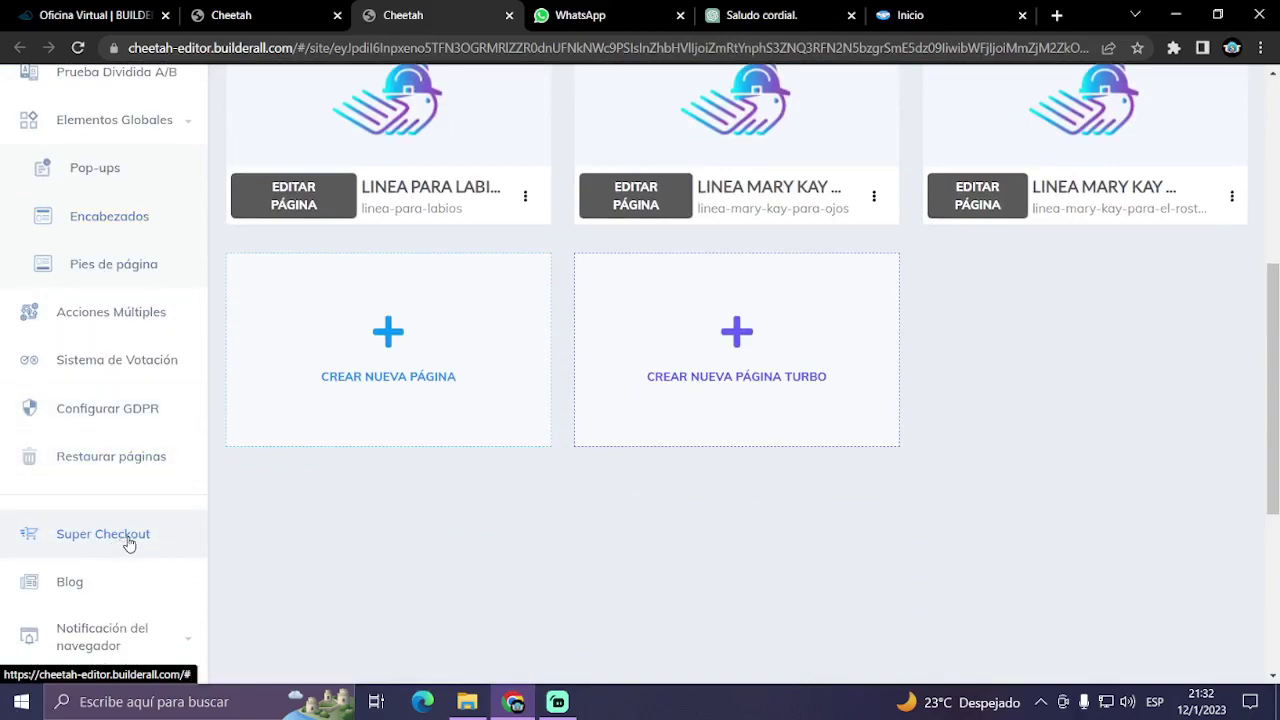
{"action": "left_click", "coordinate": [128, 543]}
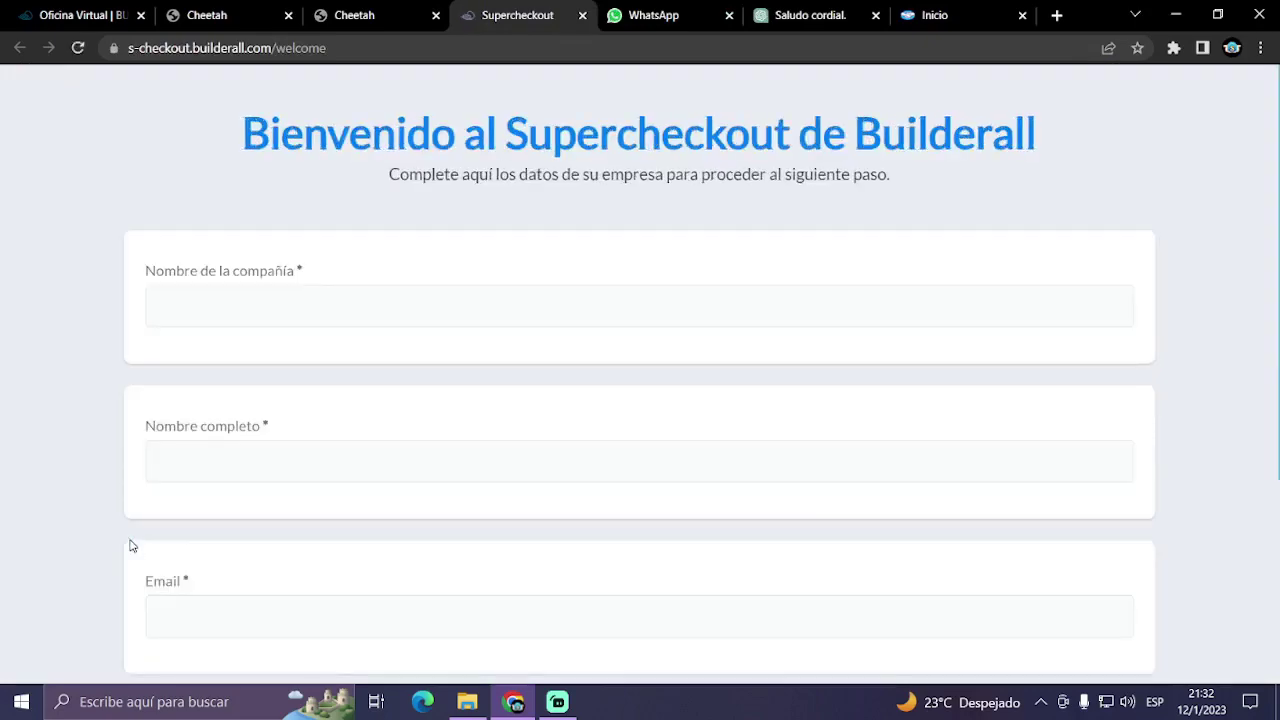
{"action": "left_click", "coordinate": [363, 309]}
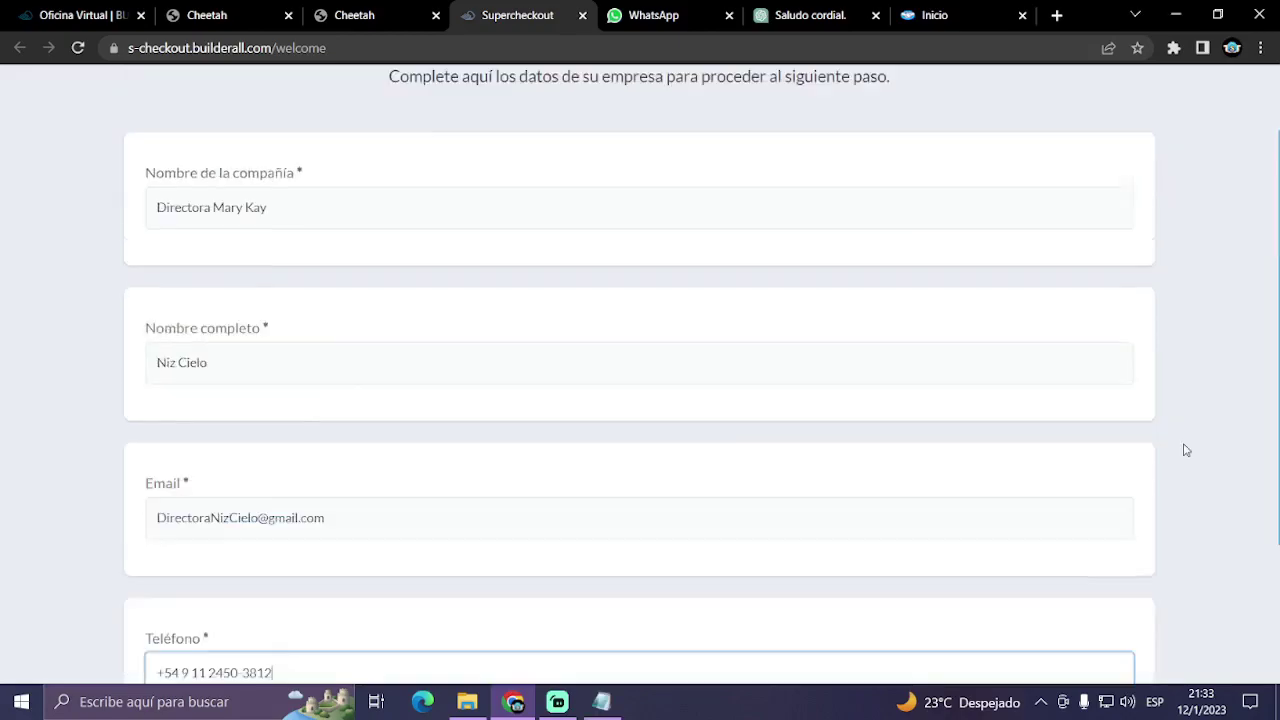
{"action": "scroll", "coordinate": [1185, 450], "scroll_direction": "up", "scroll_amount": 1}
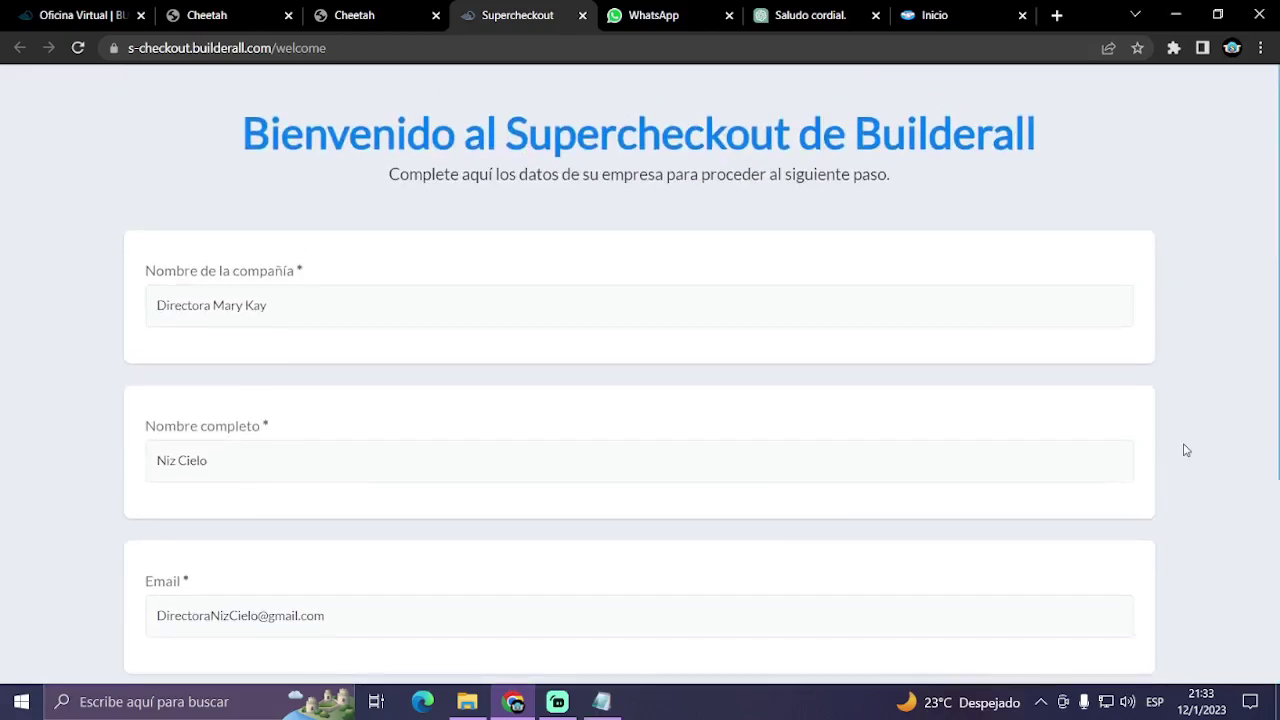
{"action": "scroll", "coordinate": [1185, 450], "scroll_direction": "down", "scroll_amount": 3}
{"action": "left_click", "coordinate": [783, 631]}
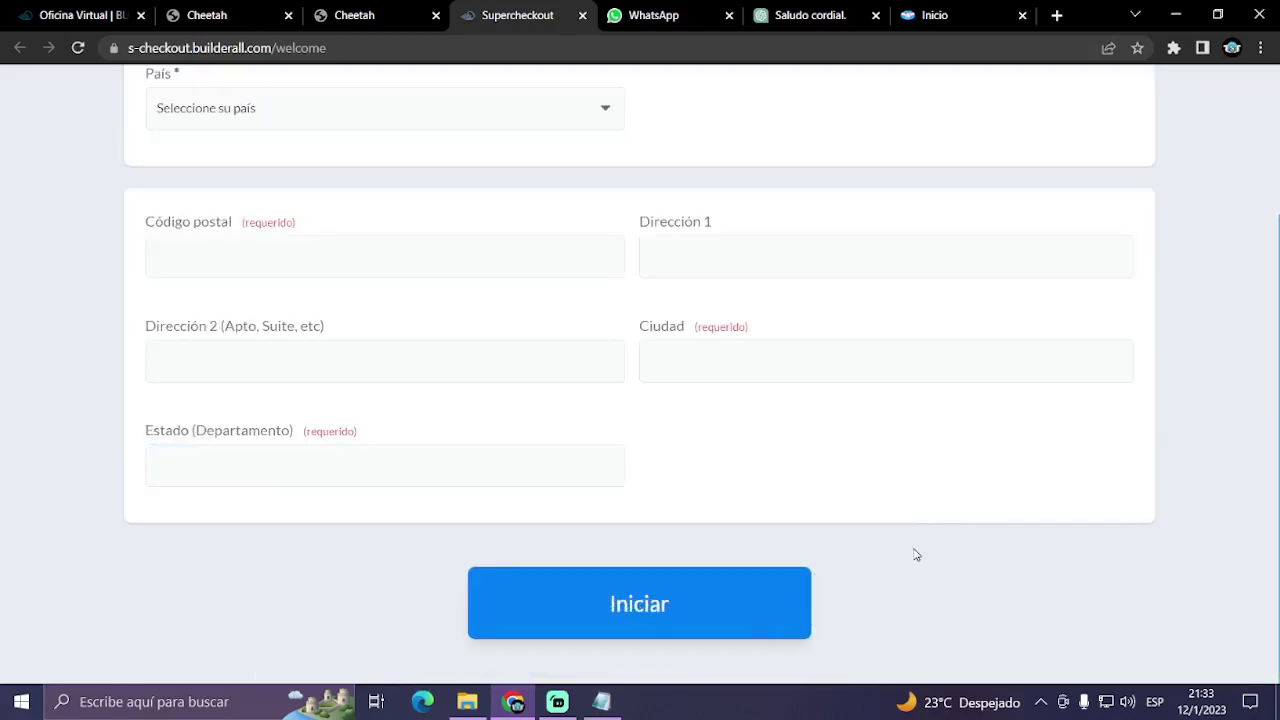
- Set the company's country to Argentina and fill in its postal code, street address and city
{"action": "scroll", "coordinate": [500, 430], "scroll_direction": "up", "scroll_amount": 2}
{"action": "left_click", "coordinate": [585, 309]}
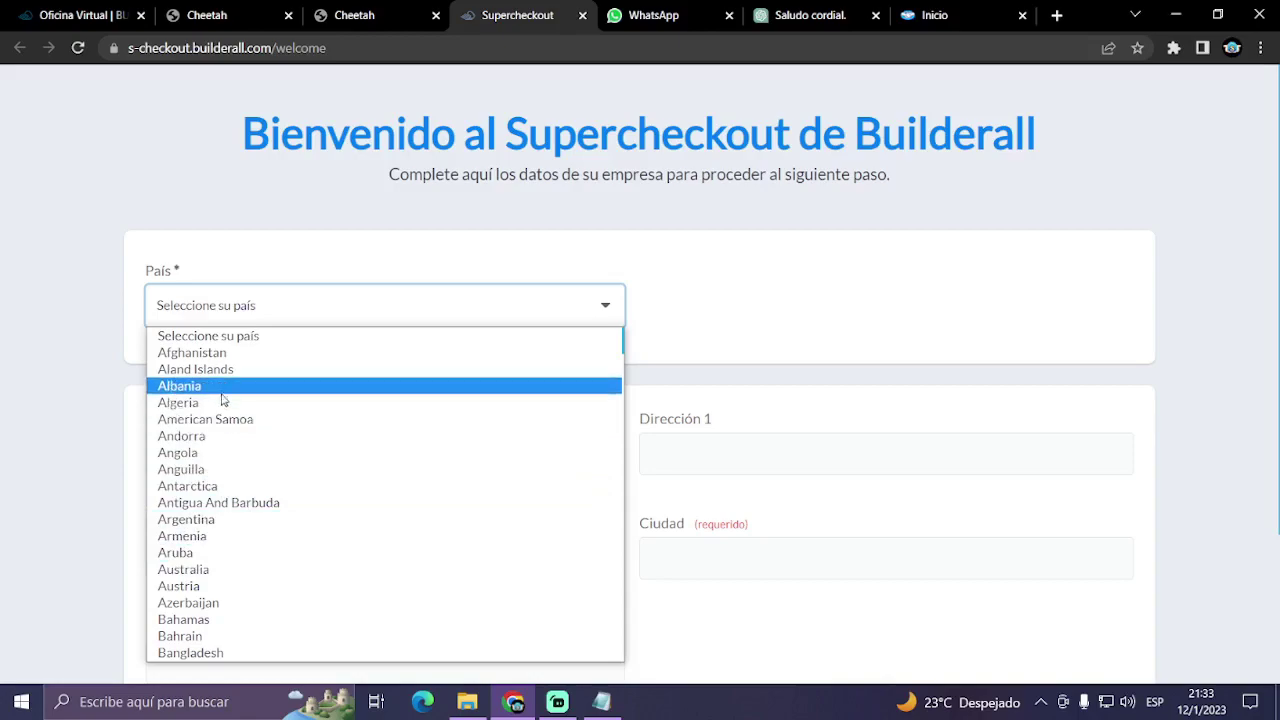
{"action": "left_click", "coordinate": [230, 521]}
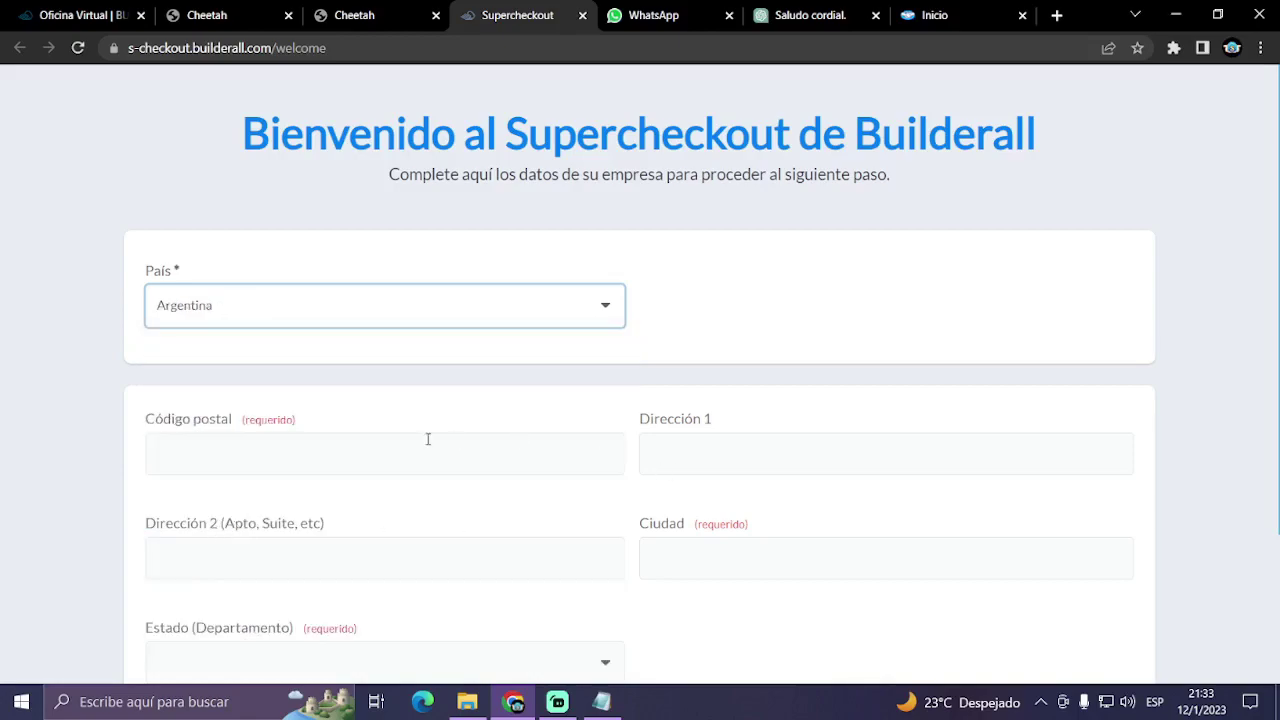
{"action": "left_click", "coordinate": [280, 441]}
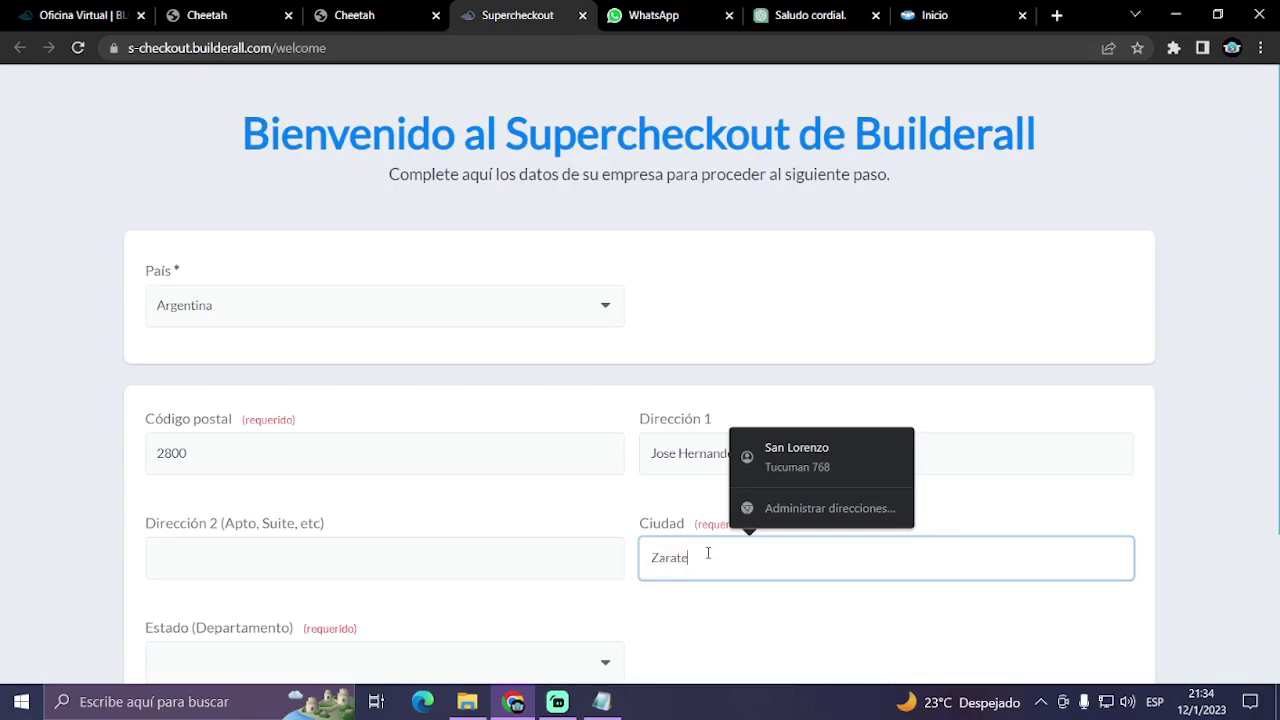
{"action": "left_click", "coordinate": [716, 653]}
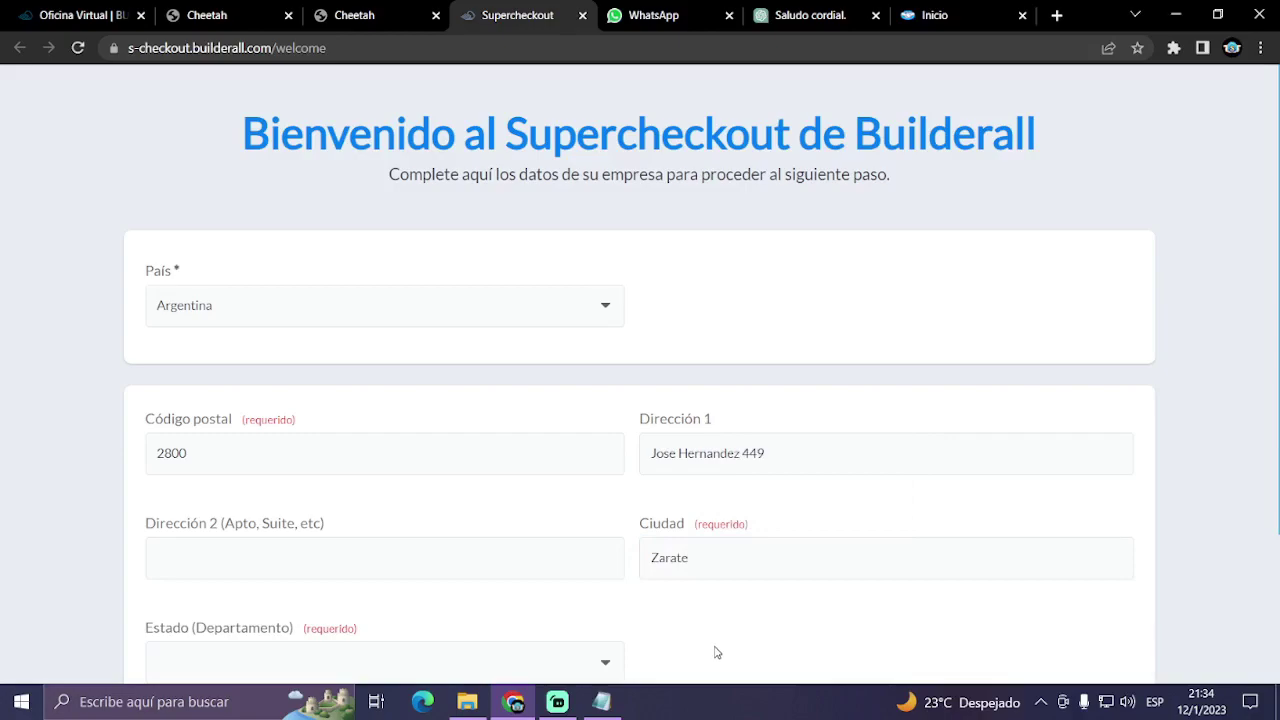
- Select the company's province and submit the registration to start using Supercheckout
{"action": "scroll", "coordinate": [716, 650], "scroll_direction": "down", "scroll_amount": 1}
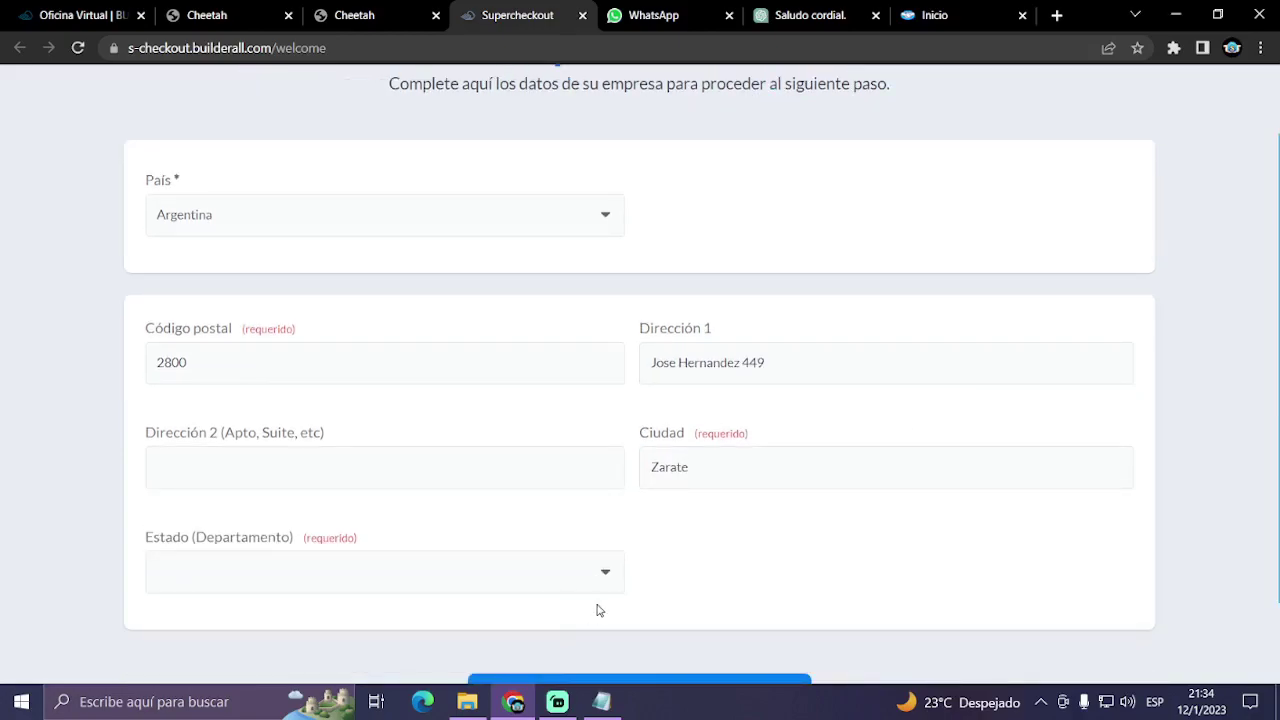
{"action": "left_click", "coordinate": [607, 577]}
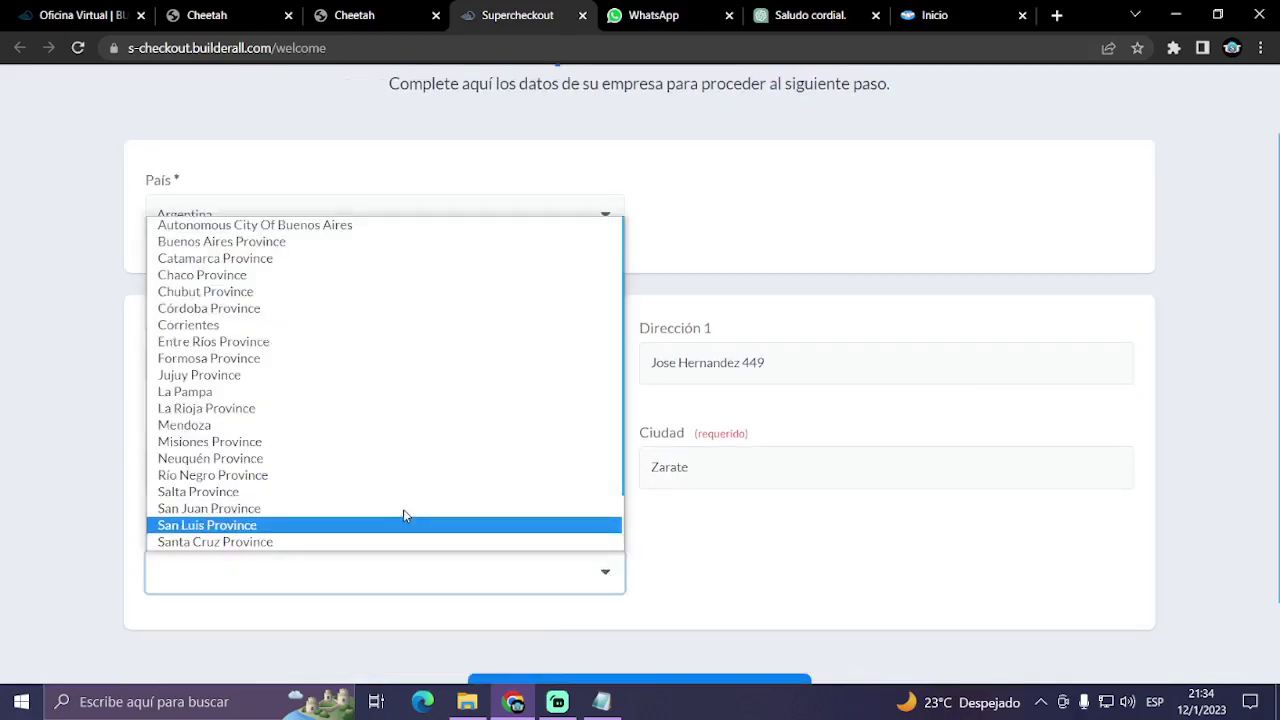
{"action": "key", "text": "b"}
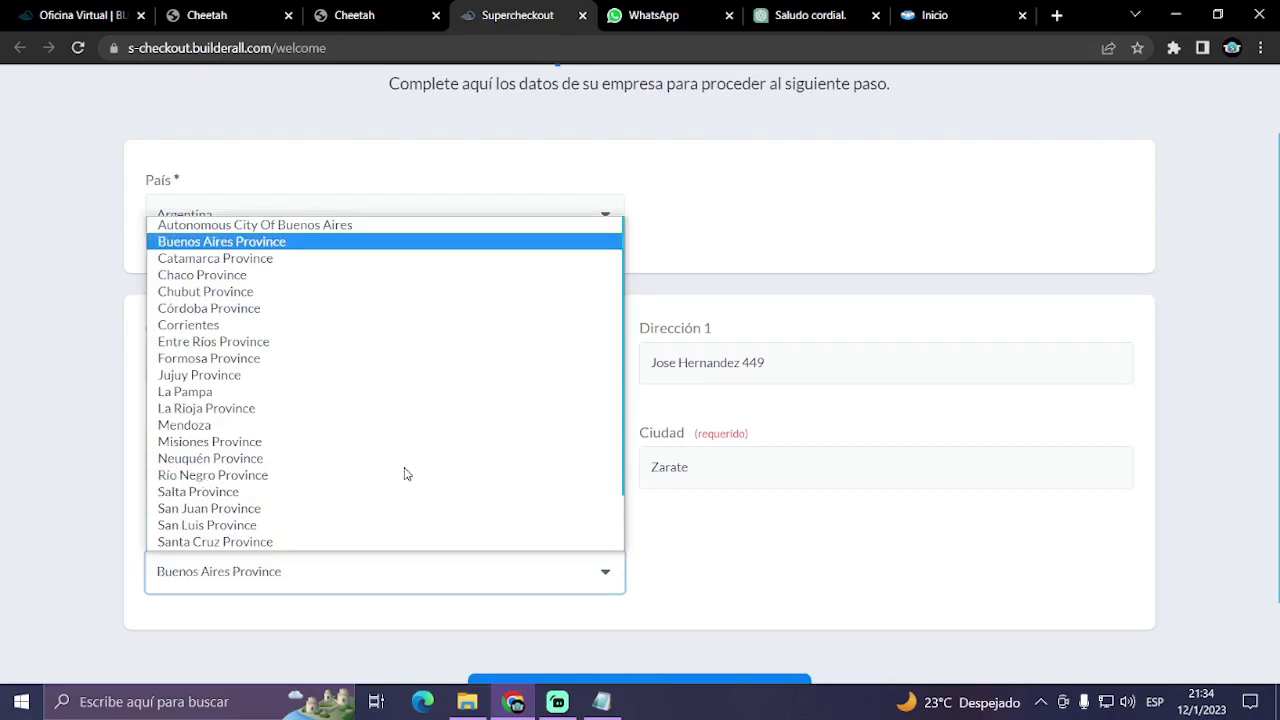
{"action": "left_click", "coordinate": [277, 248]}
{"action": "left_click", "coordinate": [900, 588]}
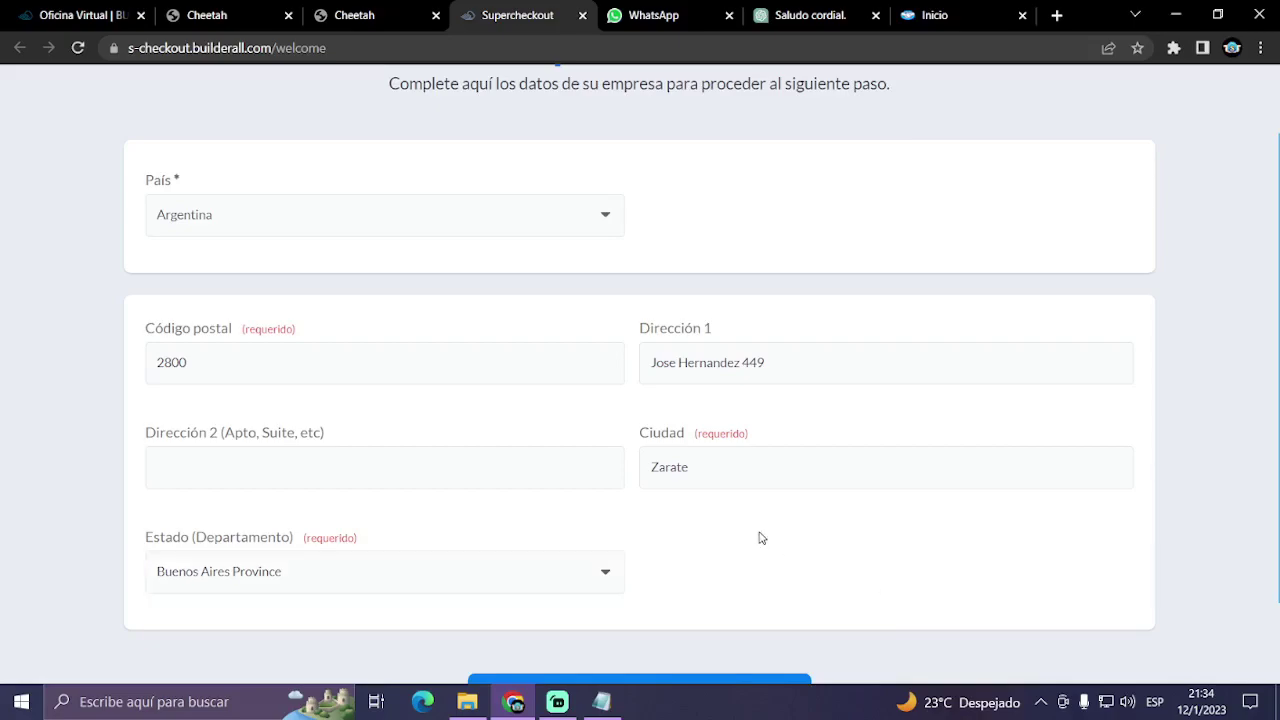
{"action": "scroll", "coordinate": [760, 538], "scroll_direction": "down", "scroll_amount": 1}
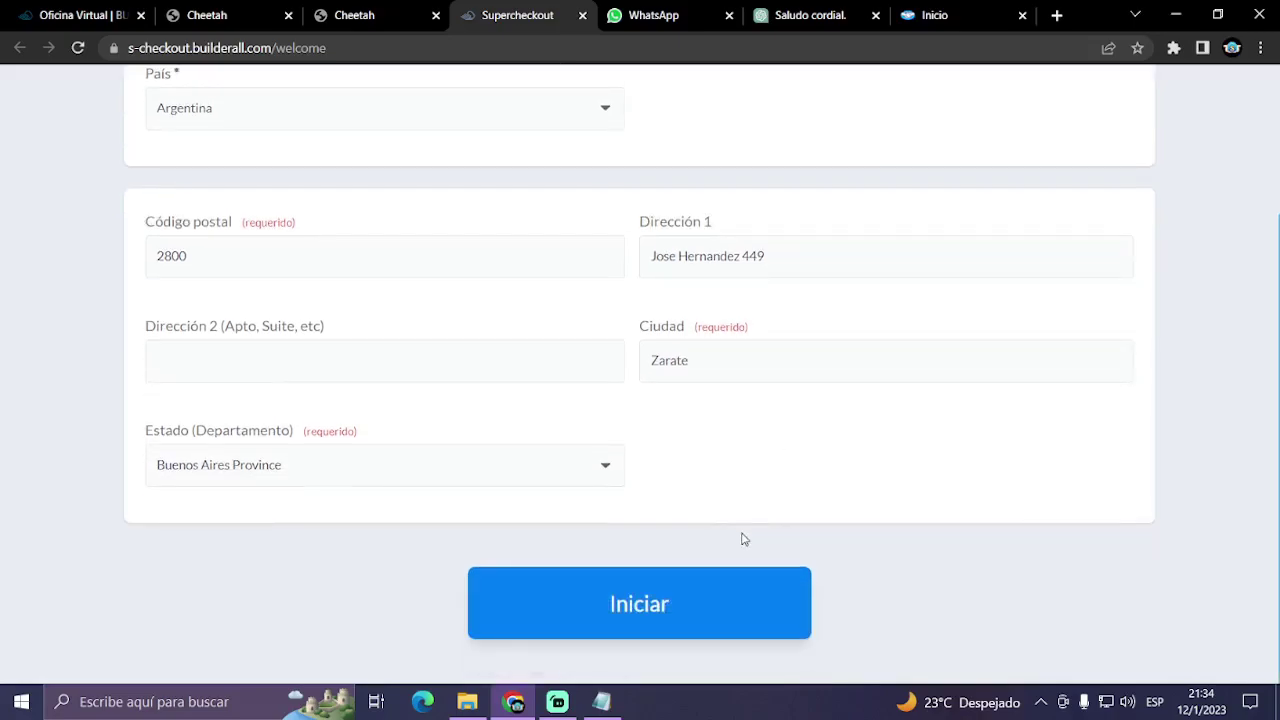
{"action": "left_click", "coordinate": [696, 598]}
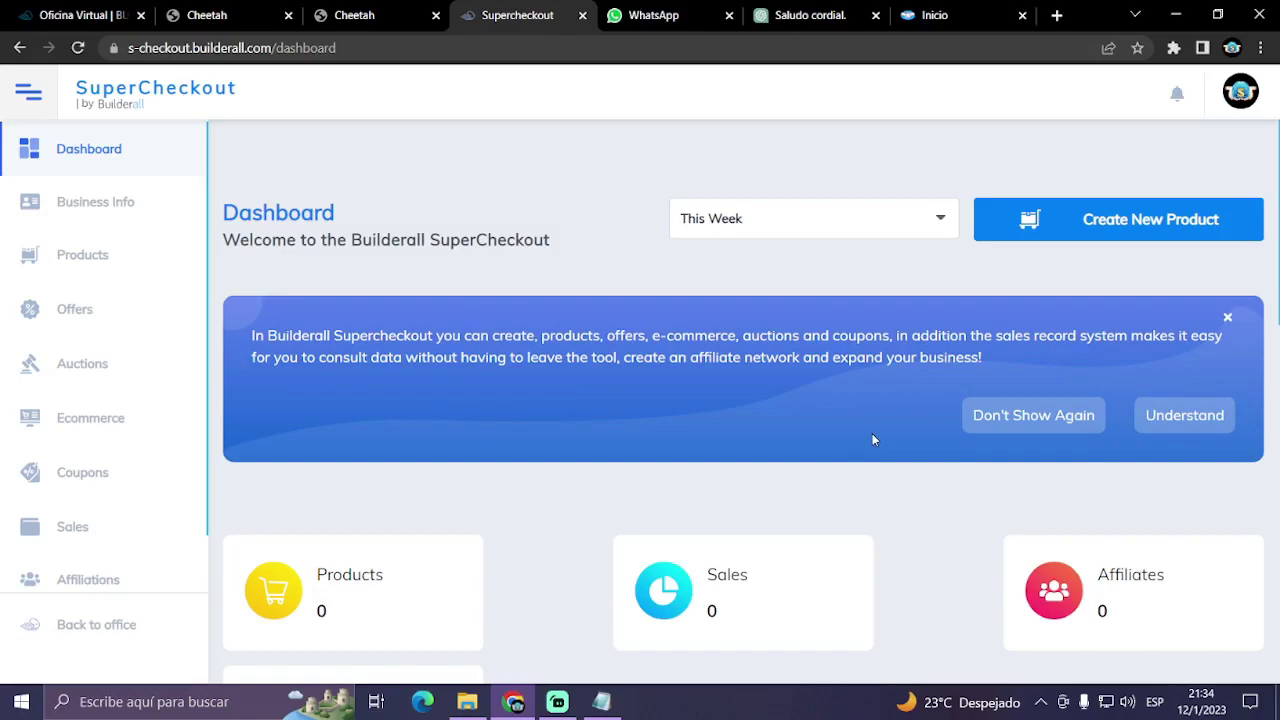
- Switch the SuperCheckout interface language to Spanish and start creating a new product
{"action": "left_click", "coordinate": [1241, 96]}
{"action": "left_click", "coordinate": [1131, 444]}
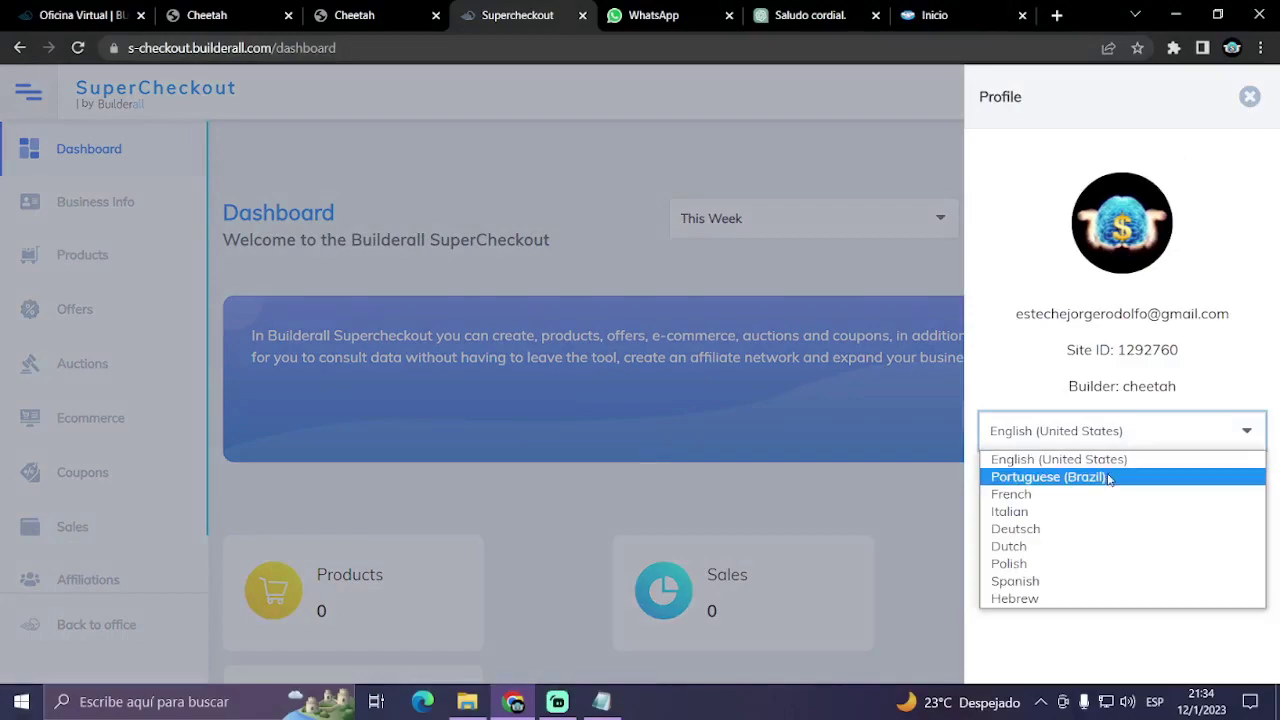
{"action": "left_click", "coordinate": [1015, 581]}
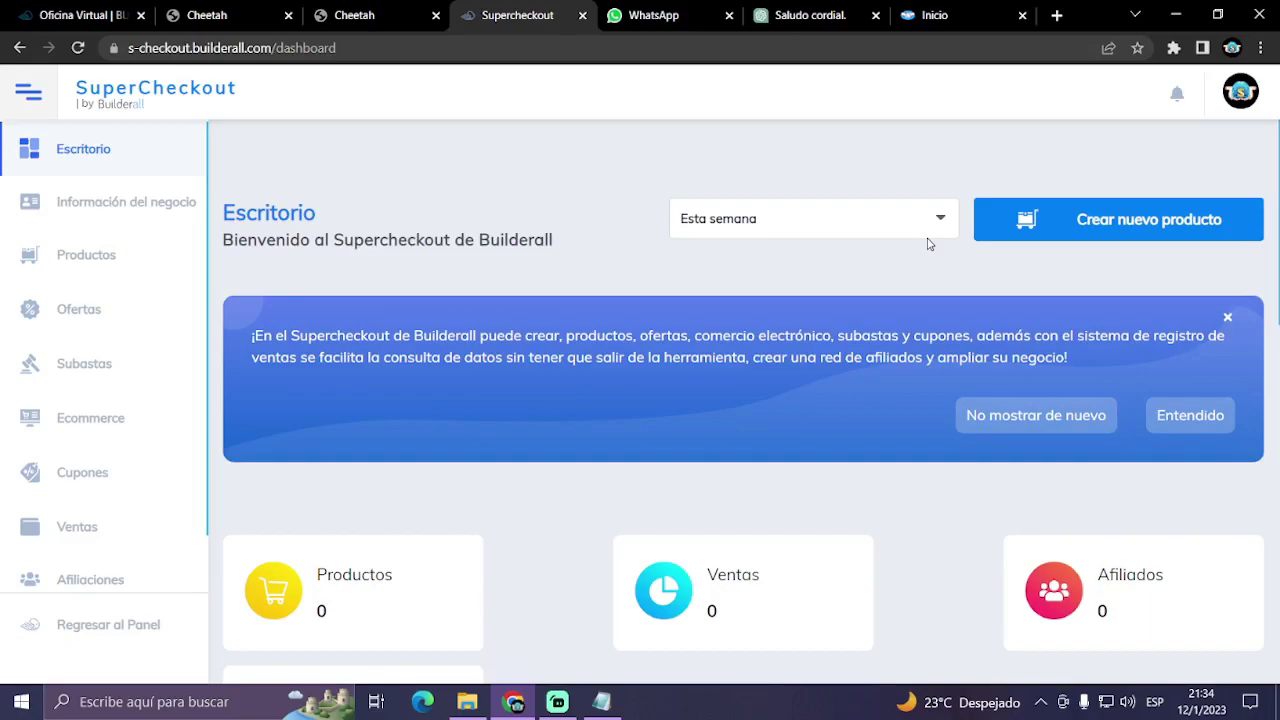
{"action": "left_click", "coordinate": [1078, 229]}
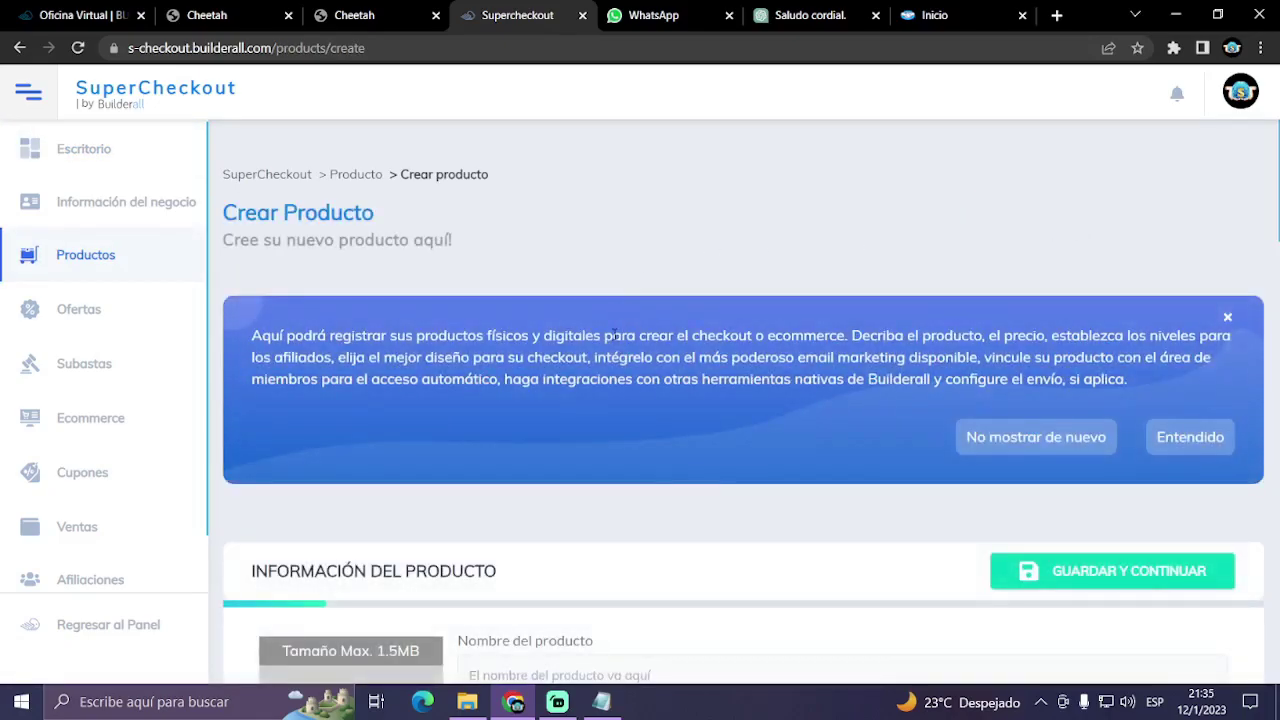
{"action": "scroll", "coordinate": [614, 333], "scroll_direction": "down", "scroll_amount": 4}
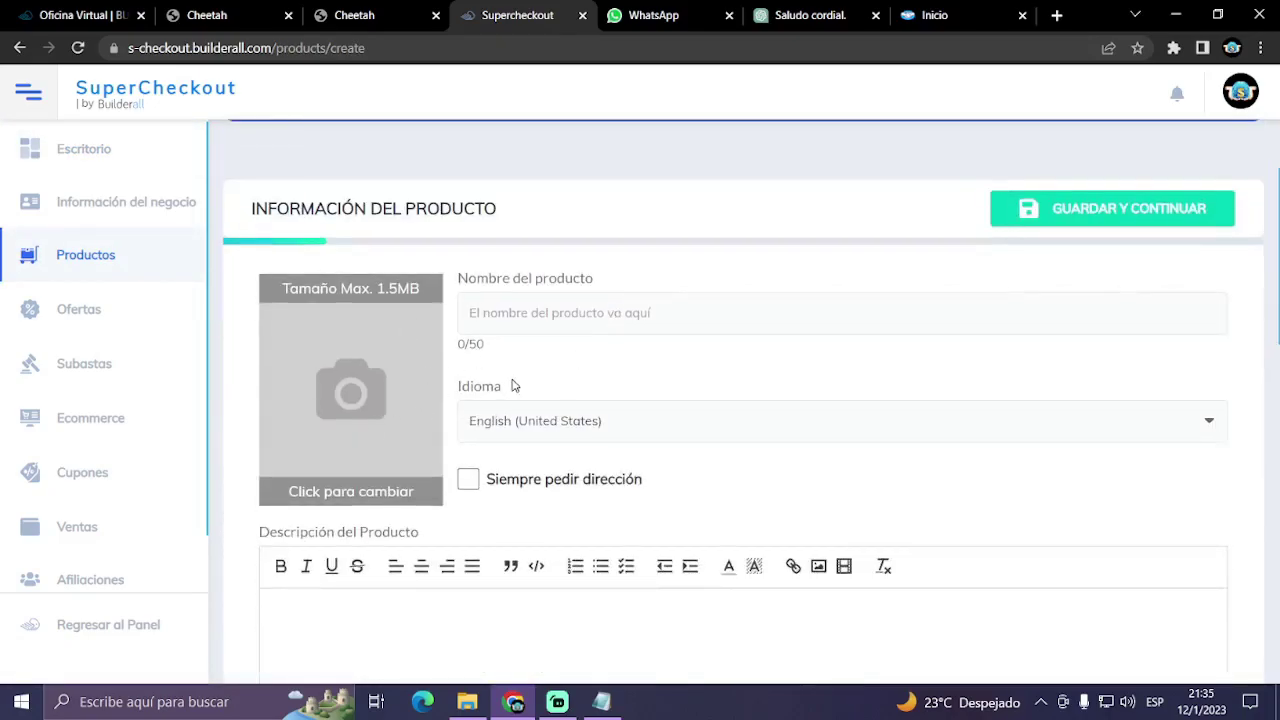
- Check the site's page list, close the extra Cheetah browser tab and return to the SuperCheckout product form
{"action": "left_click", "coordinate": [390, 8]}
{"action": "scroll", "coordinate": [694, 329], "scroll_direction": "up", "scroll_amount": 4}
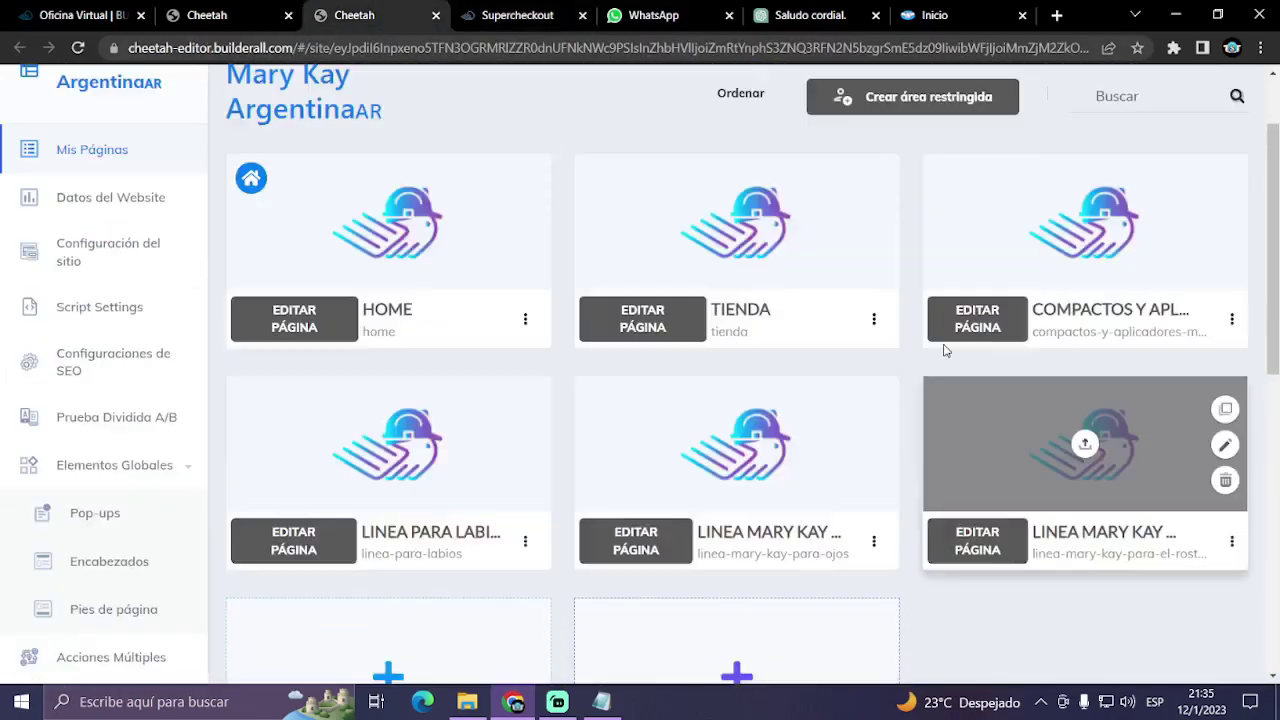
{"action": "scroll", "coordinate": [945, 350], "scroll_direction": "up", "scroll_amount": 1}
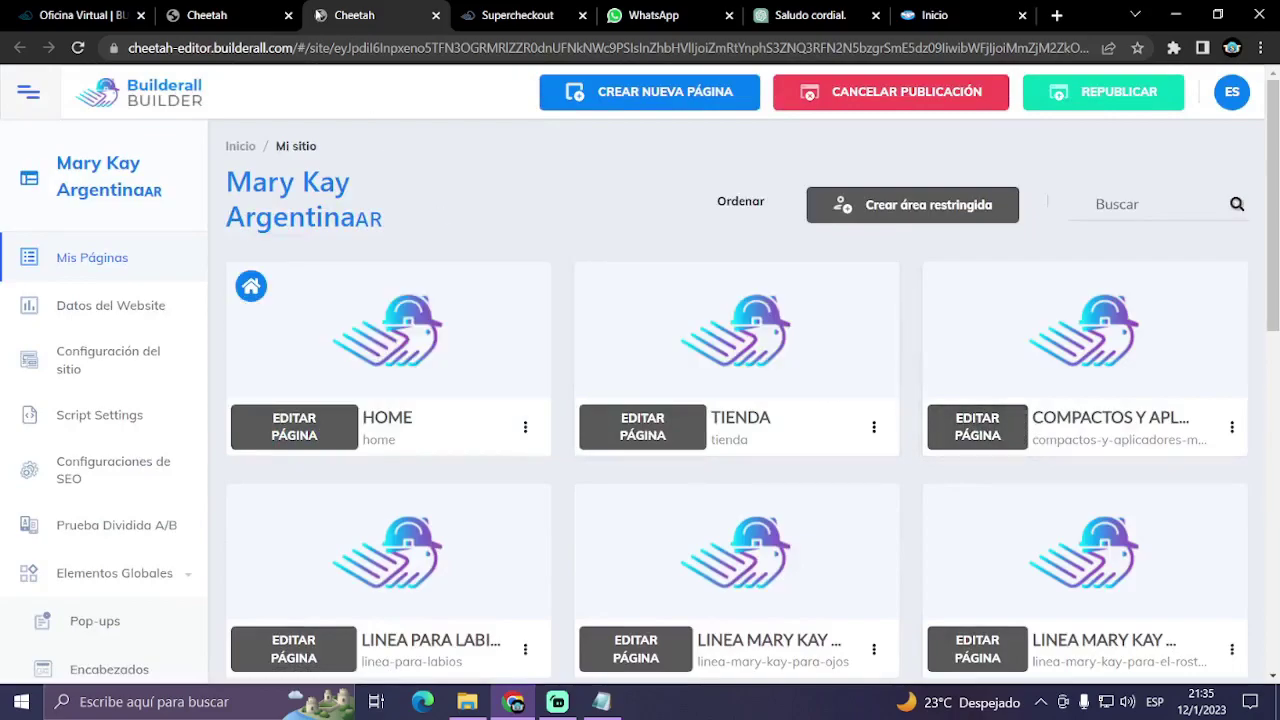
{"action": "left_click", "coordinate": [288, 15]}
{"action": "left_click", "coordinate": [368, 23]}
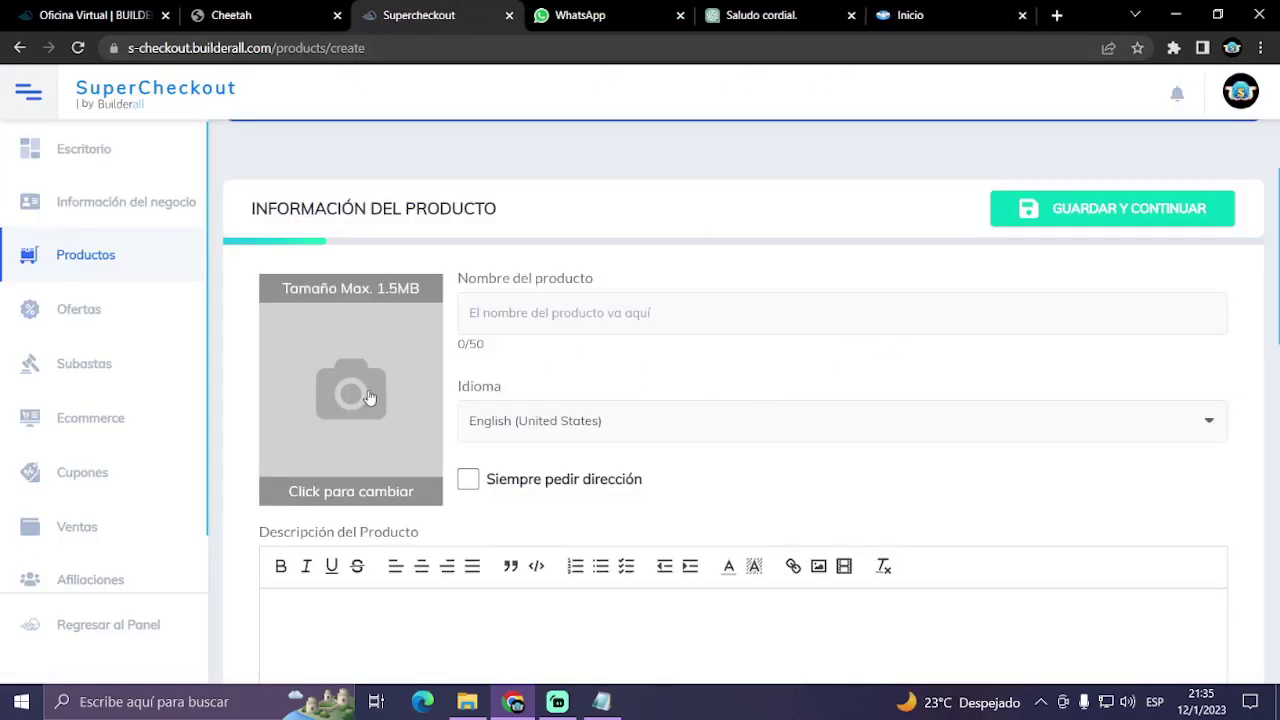
- Set the product language to Español and load APLICADOR PARA PARPADOS.jpg from the COMPACTO Y APLICADORES folder as its picture
{"action": "left_click", "coordinate": [846, 428]}
{"action": "left_click", "coordinate": [547, 512]}
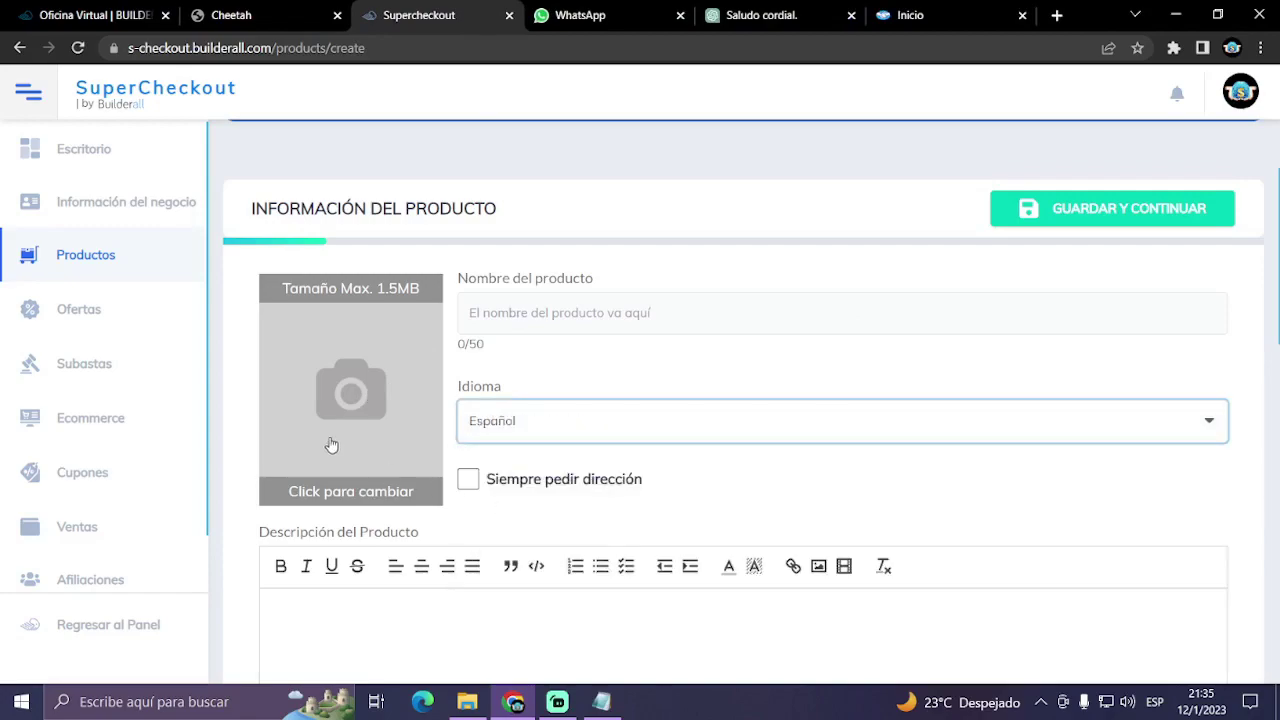
{"action": "left_click", "coordinate": [331, 410]}
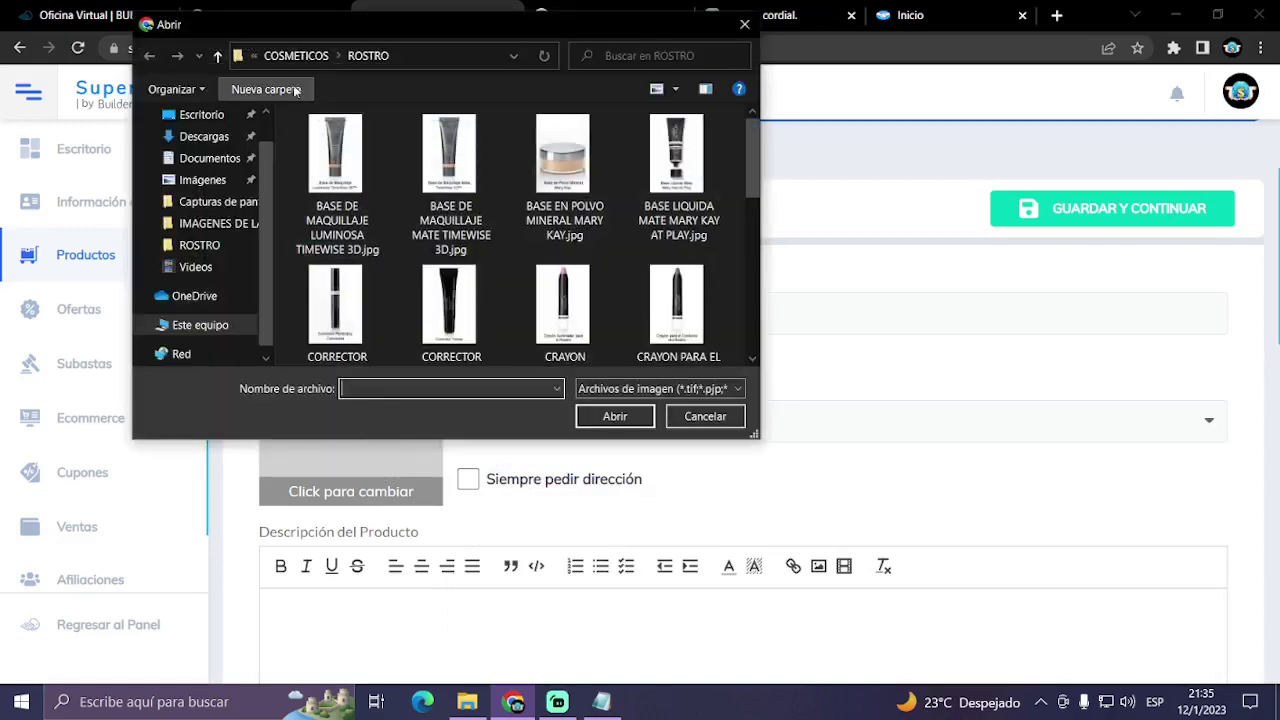
{"action": "left_click", "coordinate": [293, 56]}
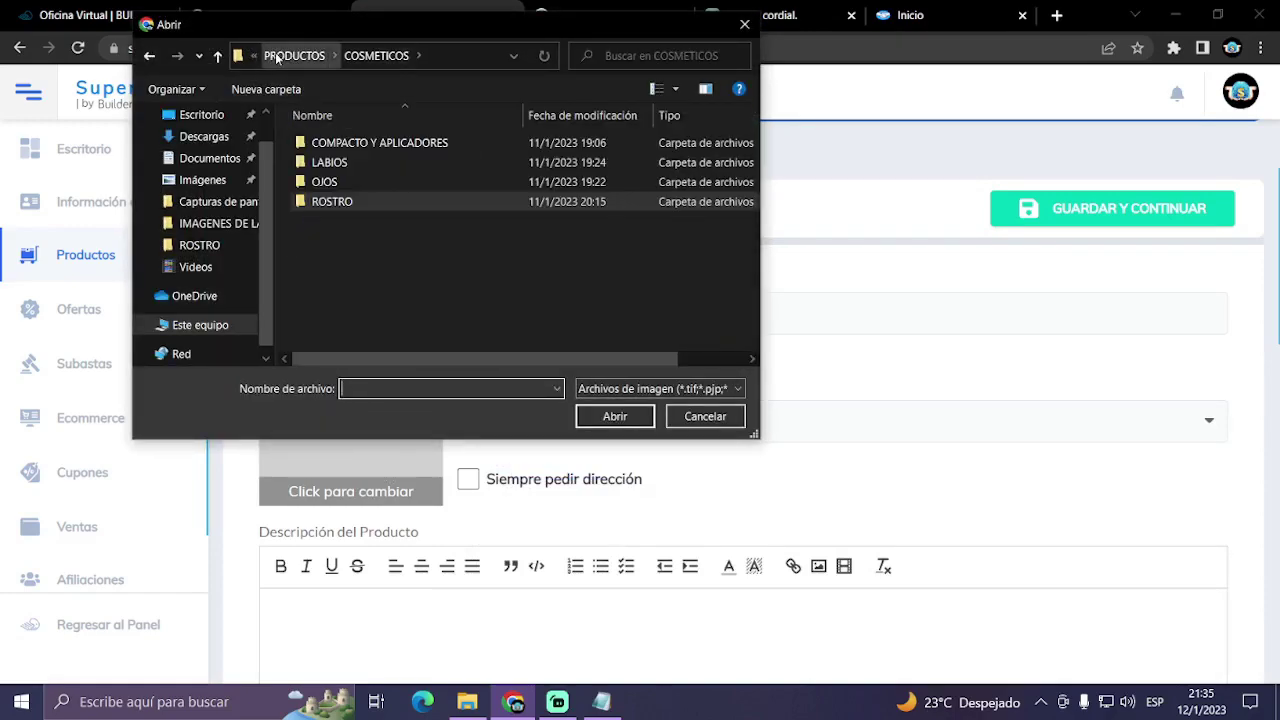
{"action": "left_click", "coordinate": [273, 56]}
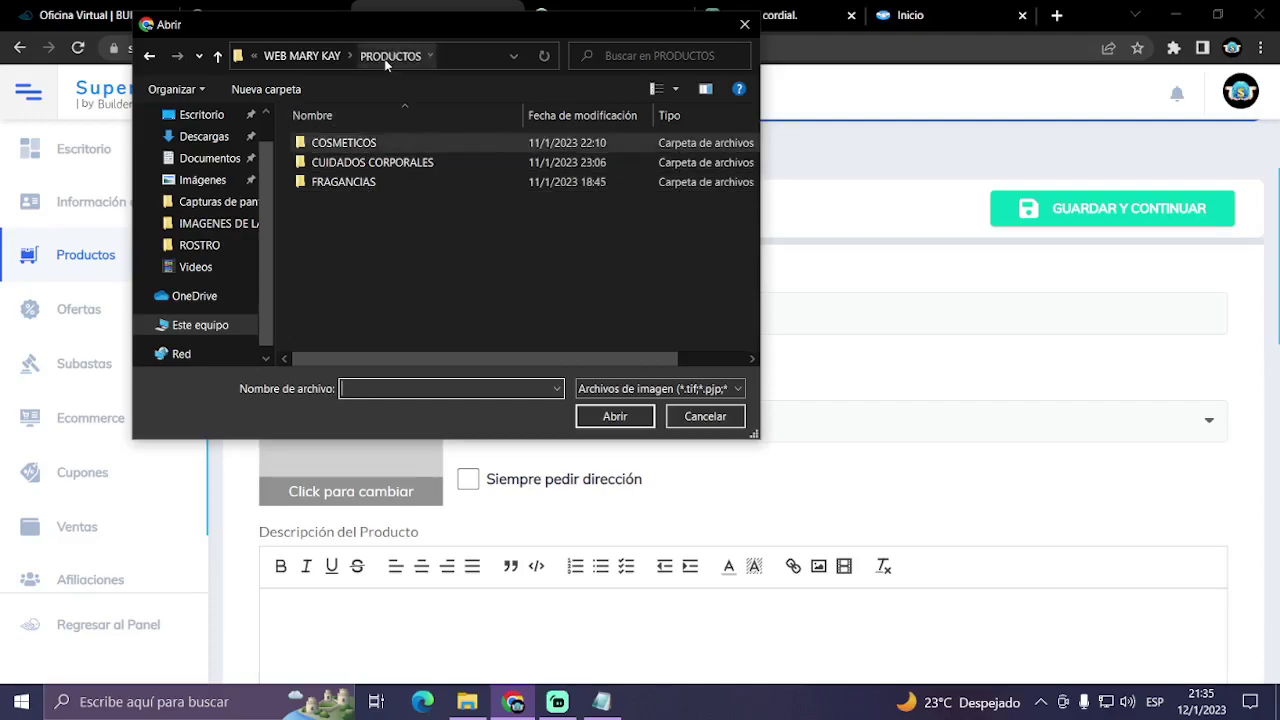
{"action": "double_click", "coordinate": [372, 143]}
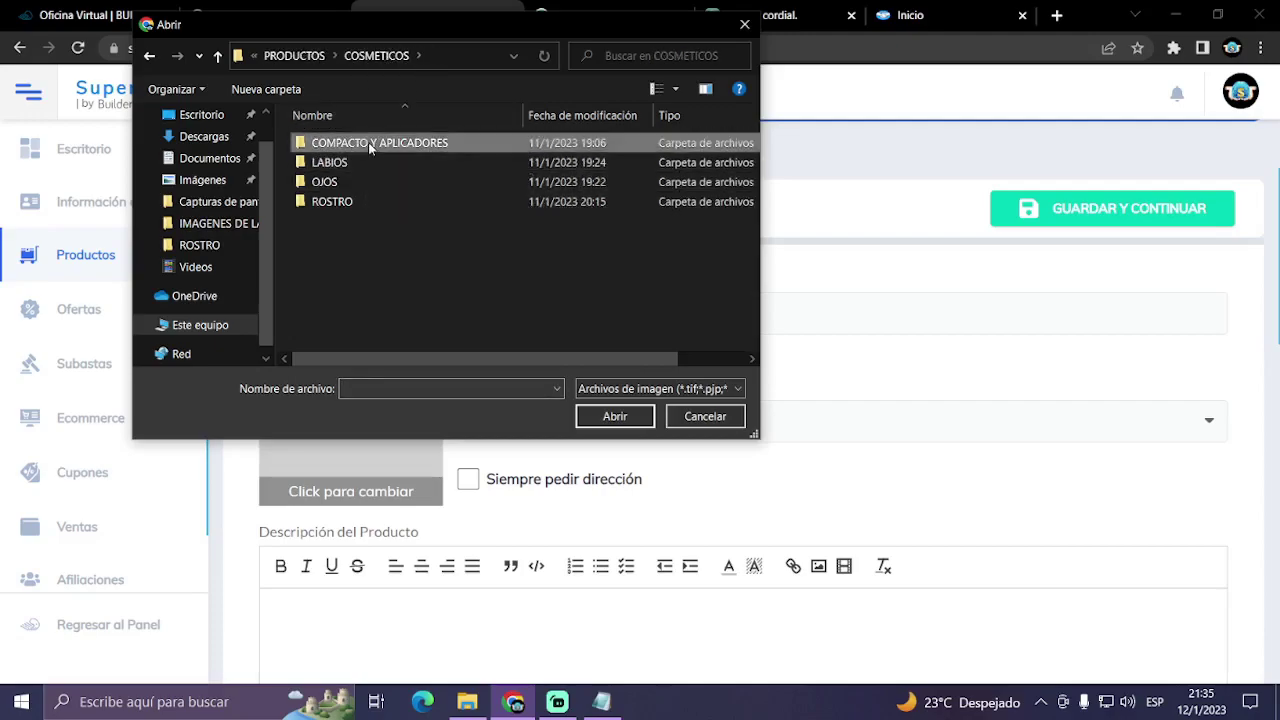
{"action": "double_click", "coordinate": [368, 142]}
{"action": "left_click", "coordinate": [340, 195]}
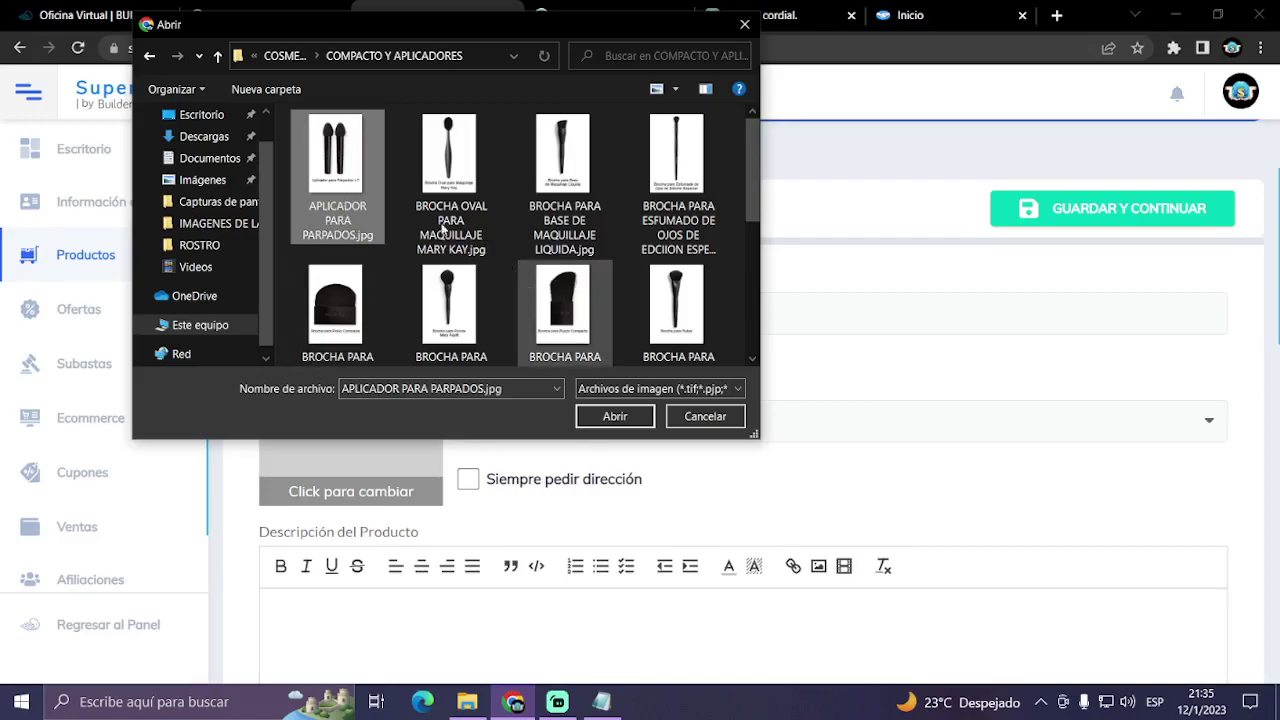
{"action": "left_click", "coordinate": [615, 416]}
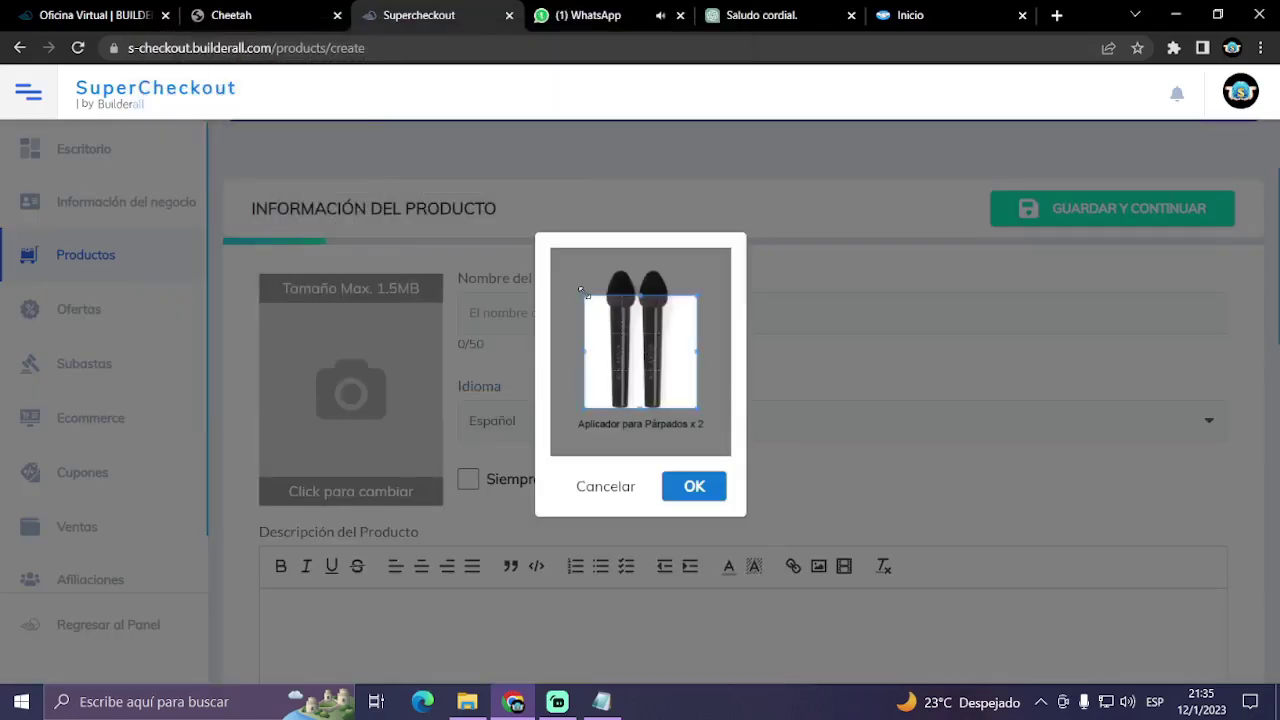
- Enlarge the picture's crop area to take in both applicators and the caption, and accept the crop
{"action": "left_click_drag", "start_coordinate": [580, 290], "coordinate": [554, 256]}
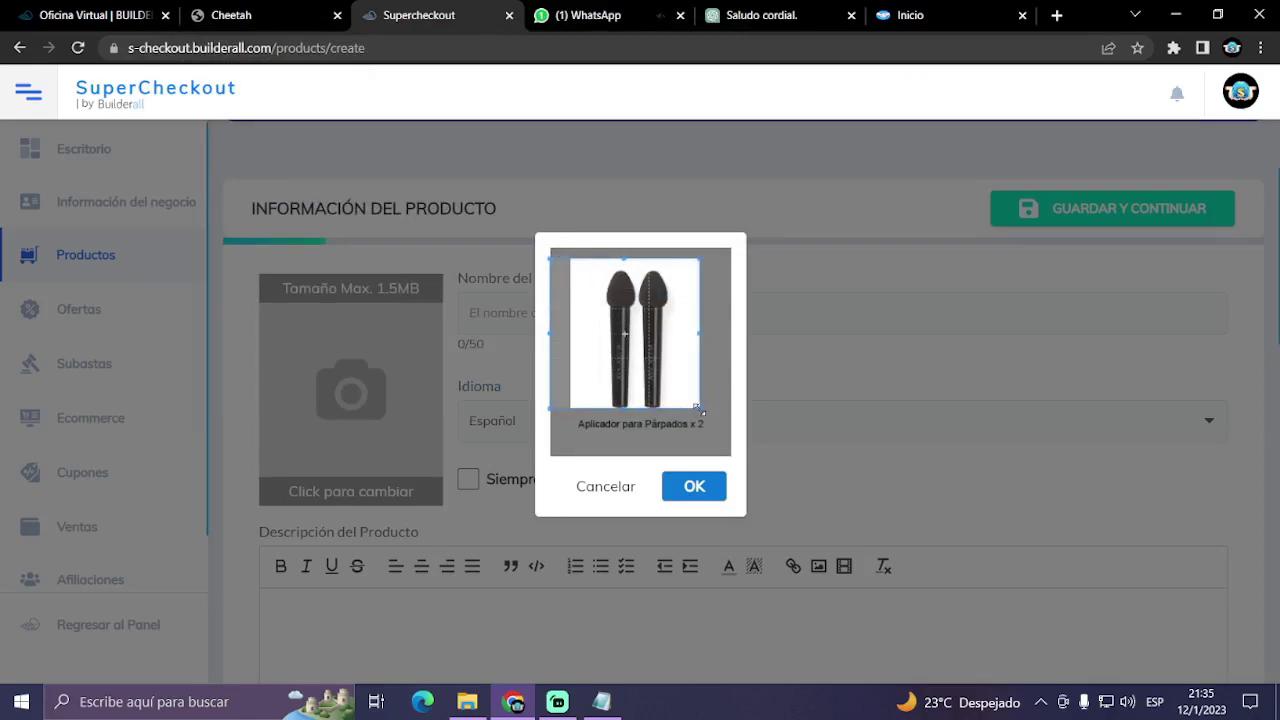
{"action": "left_click_drag", "start_coordinate": [700, 410], "coordinate": [737, 486]}
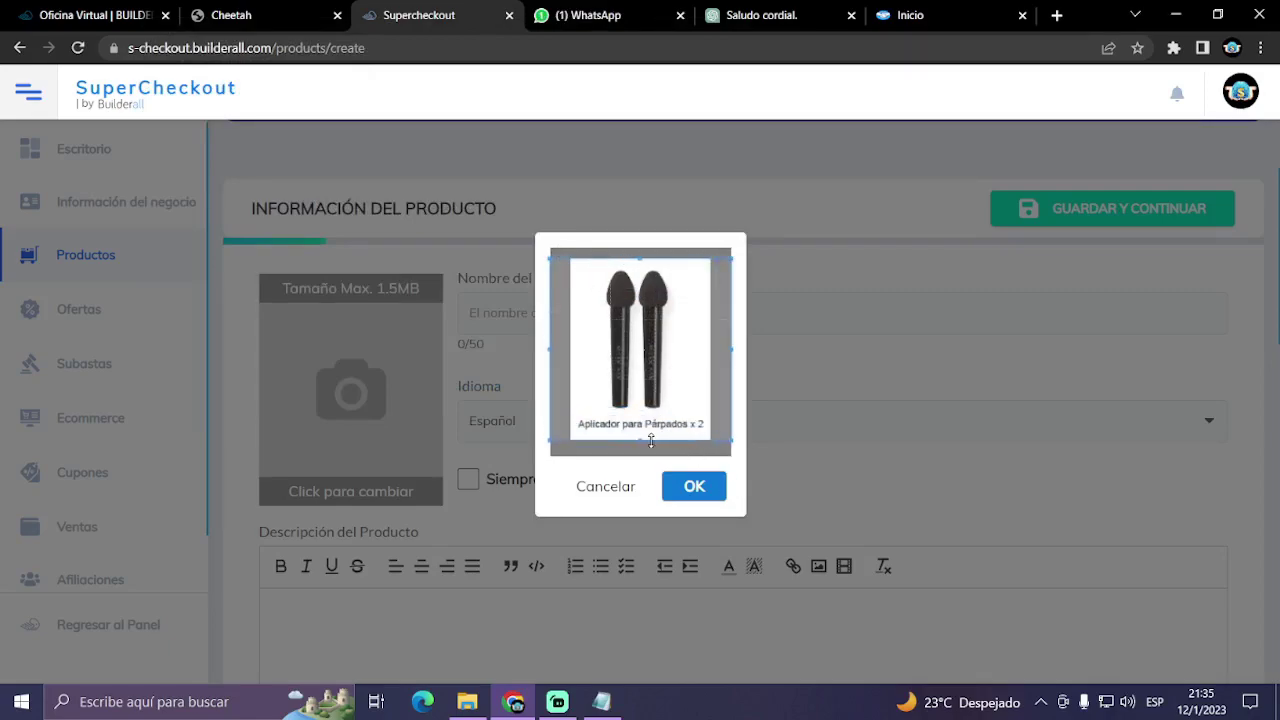
{"action": "left_click", "coordinate": [708, 490]}
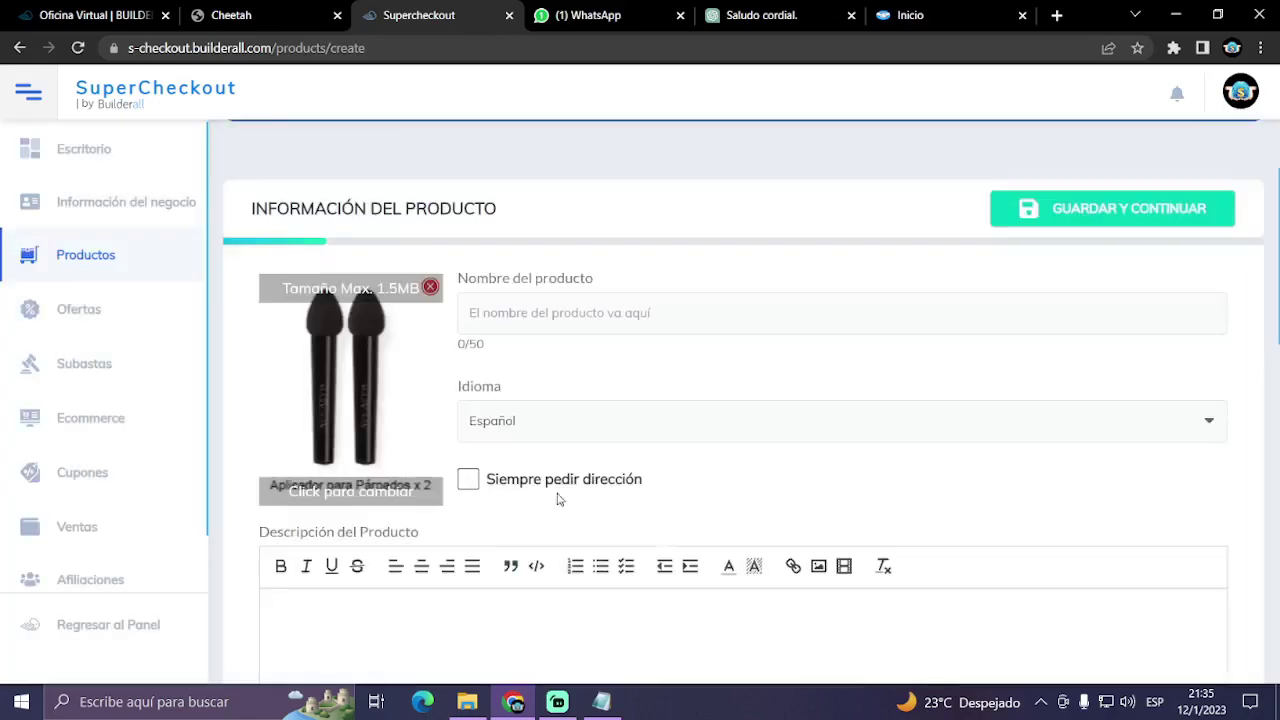
- Make the product always ask for the address and place the cursor in its empty description
{"action": "left_click", "coordinate": [556, 483]}
{"action": "scroll", "coordinate": [540, 490], "scroll_direction": "down", "scroll_amount": 2}
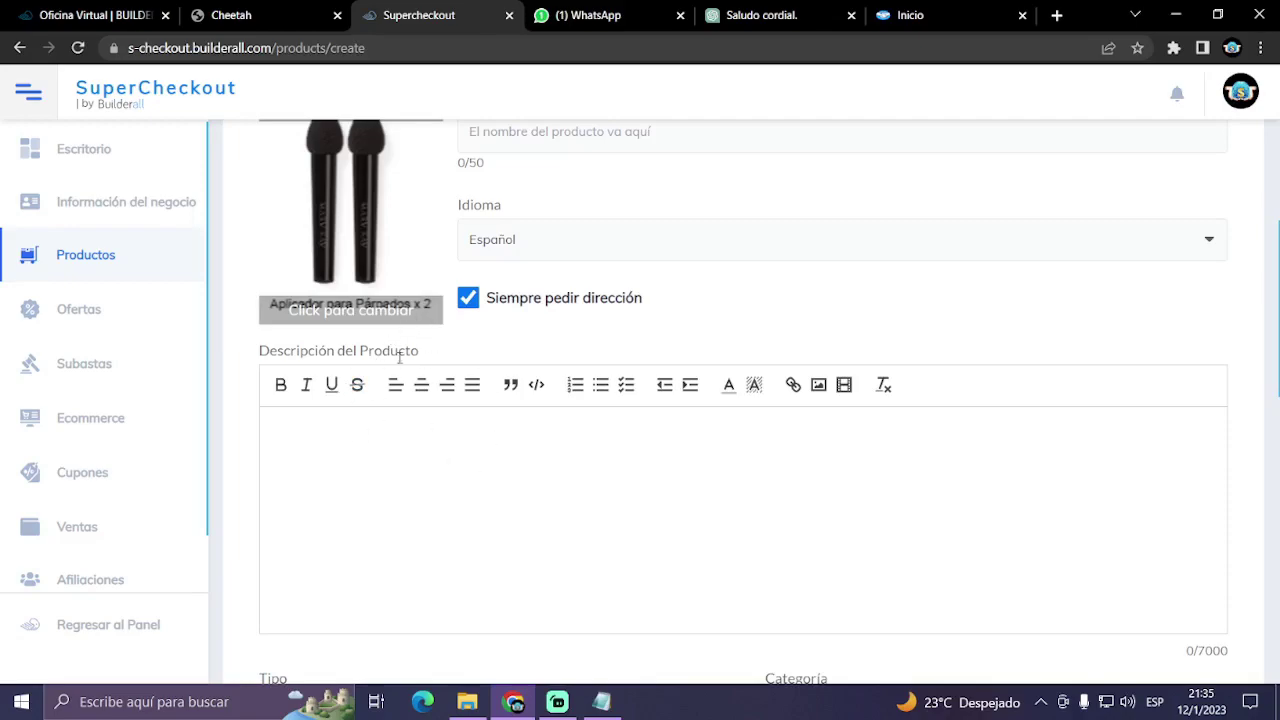
{"action": "left_click", "coordinate": [370, 455]}
{"action": "scroll", "coordinate": [621, 420], "scroll_direction": "up", "scroll_amount": 3}
- Open the Mary Kay Argentina website, marykay.com.ar, in a new browser tab
{"action": "left_click", "coordinate": [1057, 15]}
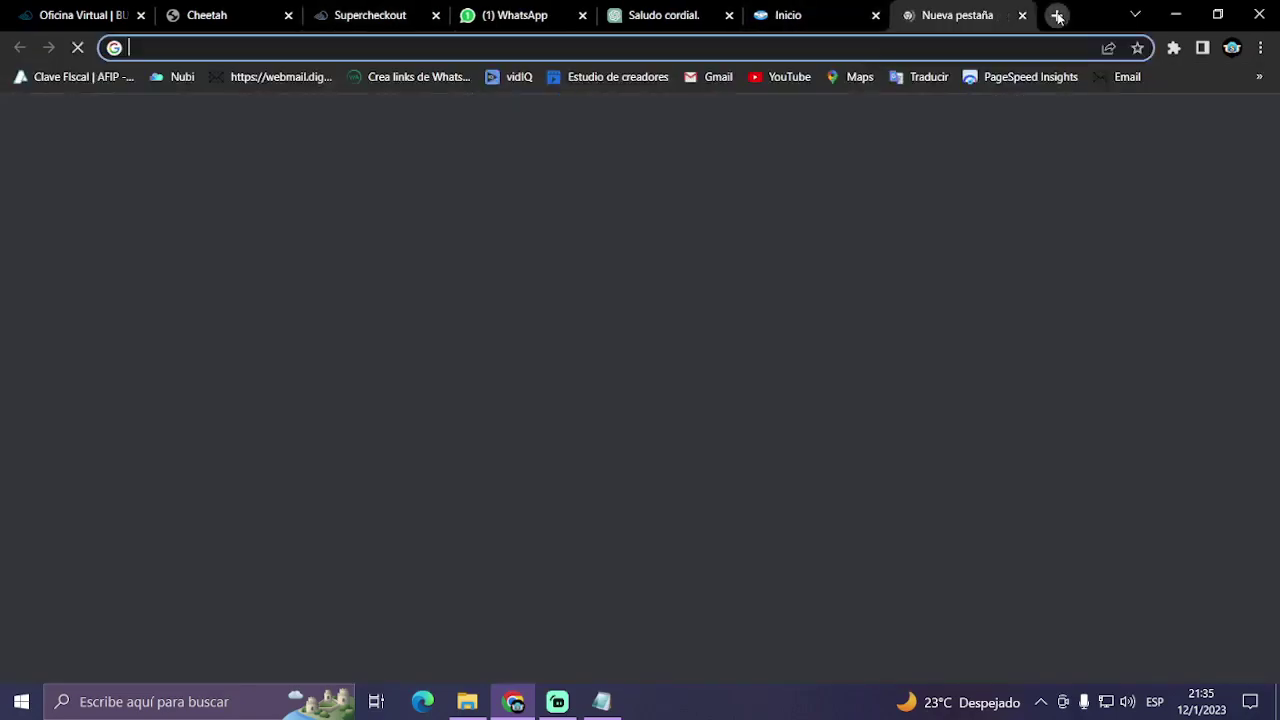
{"action": "type", "text": "mary"}
{"action": "key", "text": "Return"}
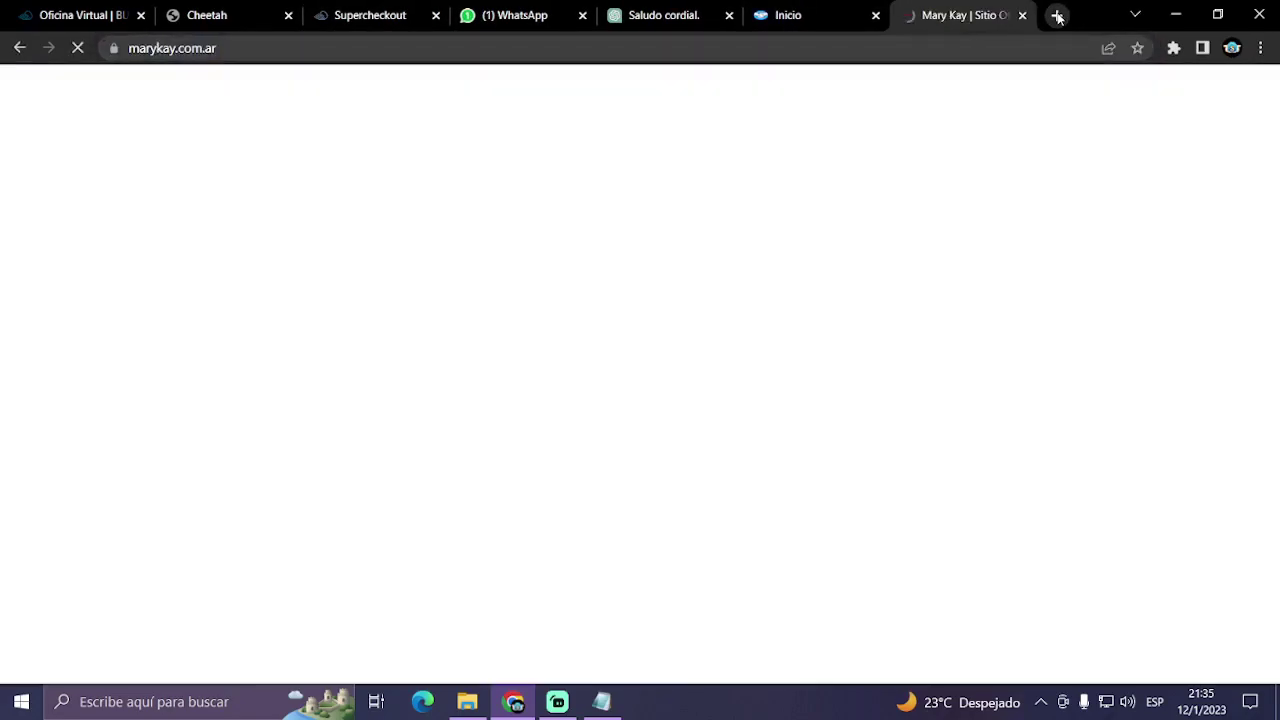
- Find the Aplicador para Párpados x 2 page under Maquillaje, Compactos y Aplicadores, and expand its Beneficios section
{"action": "scroll", "coordinate": [780, 410], "scroll_direction": "down", "scroll_amount": 4}
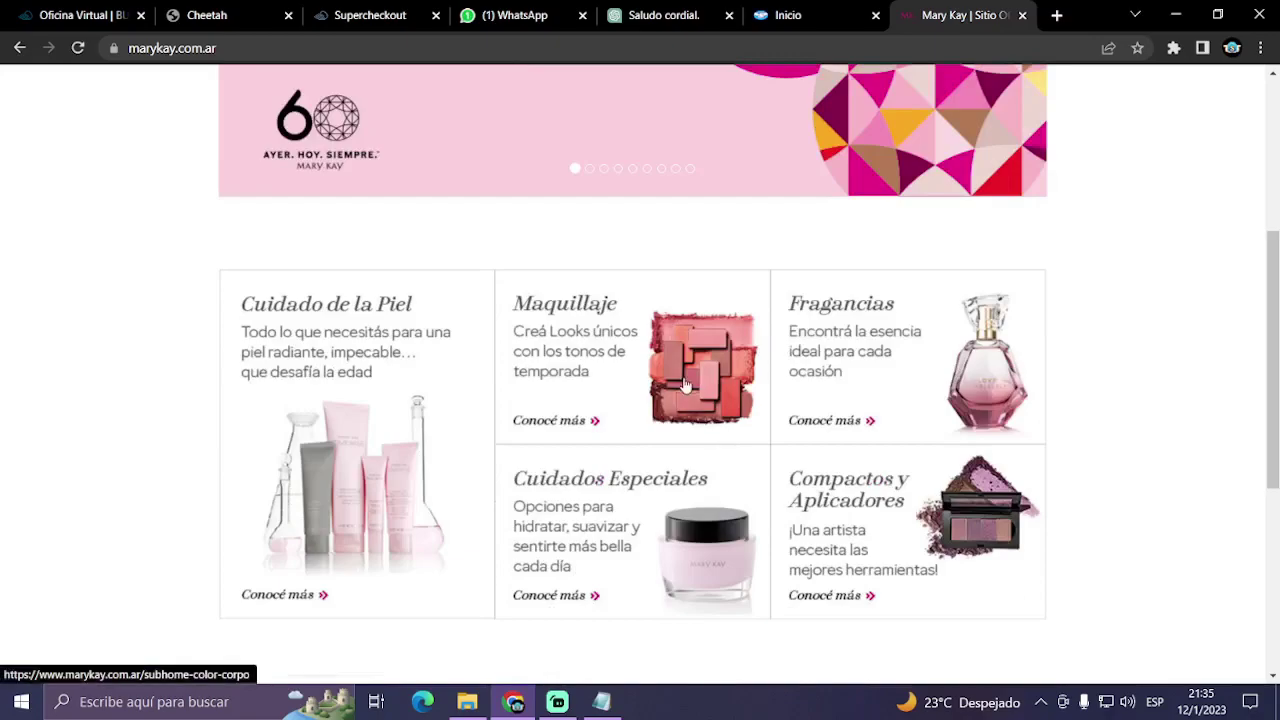
{"action": "left_click", "coordinate": [518, 352]}
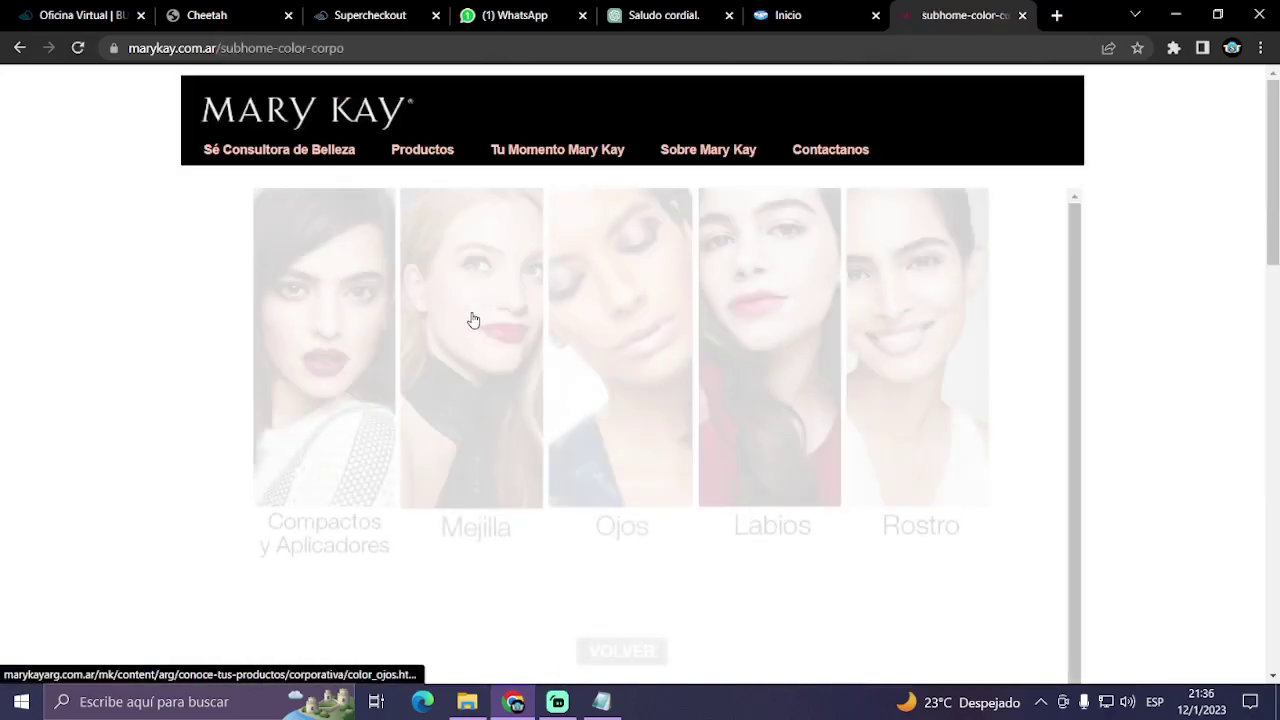
{"action": "left_click", "coordinate": [380, 438]}
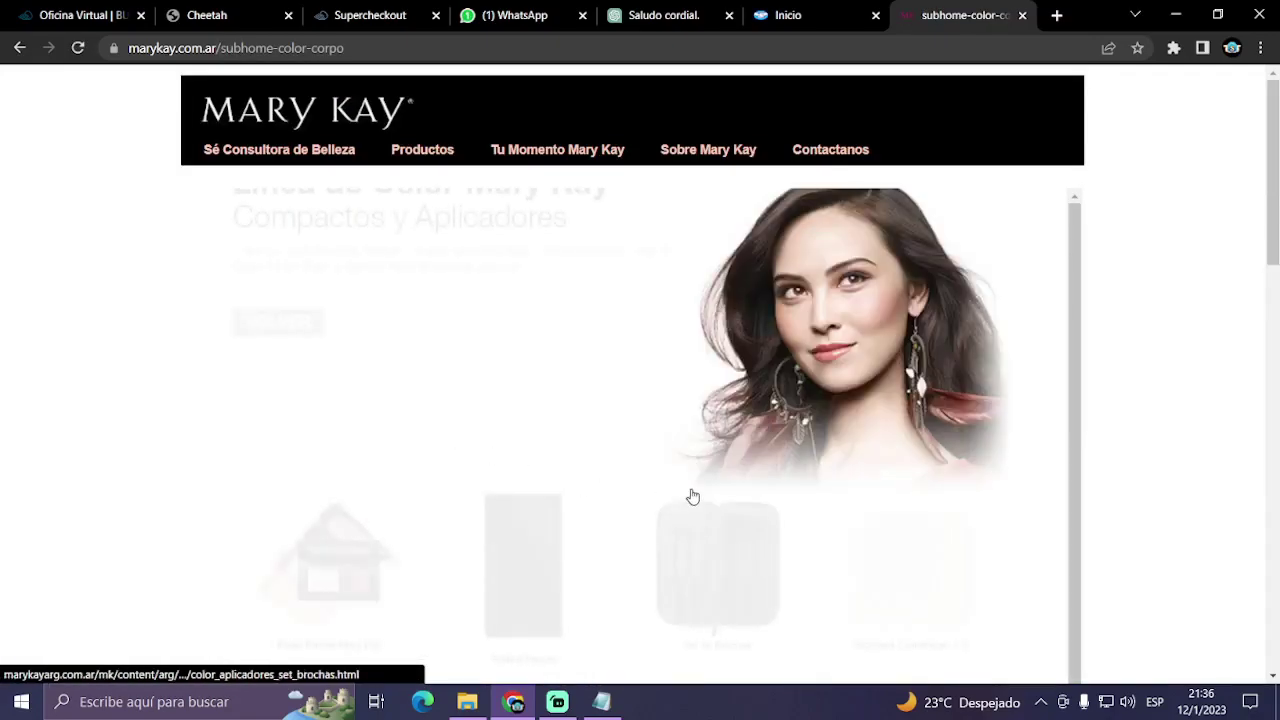
{"action": "scroll", "coordinate": [582, 462], "scroll_direction": "down", "scroll_amount": 2}
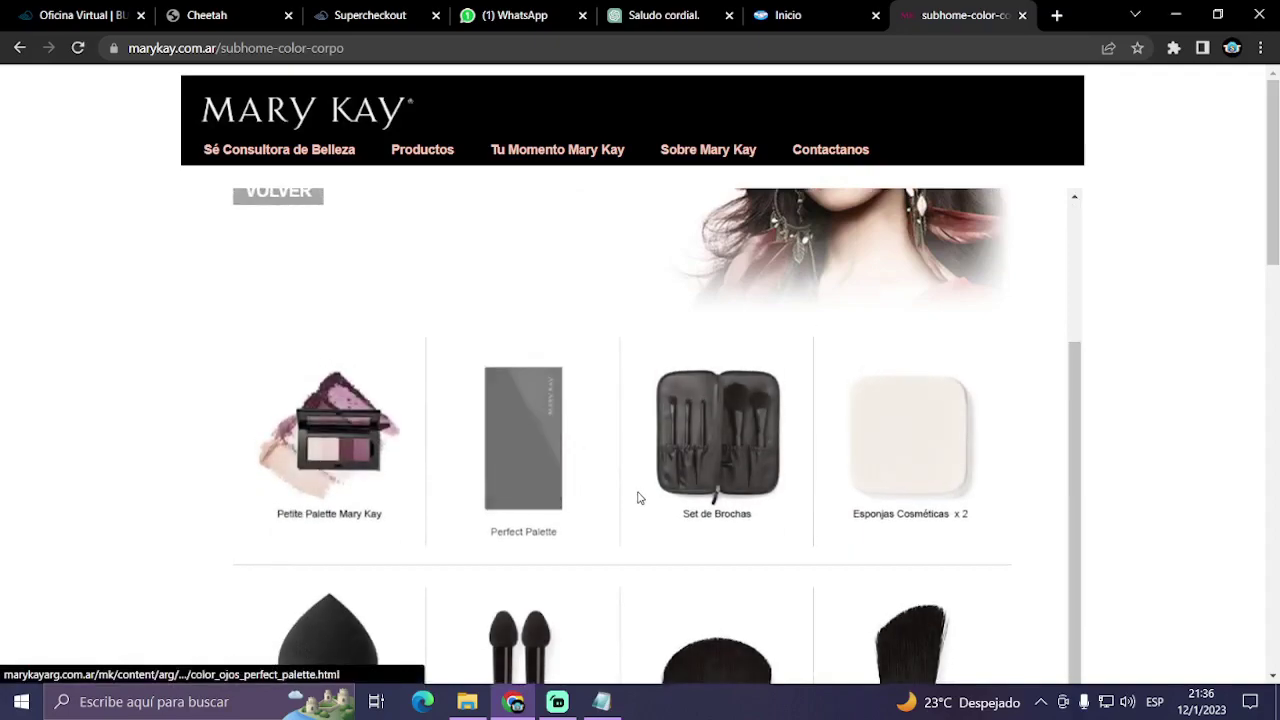
{"action": "scroll", "coordinate": [640, 494], "scroll_direction": "down", "scroll_amount": 3}
{"action": "left_click", "coordinate": [523, 434]}
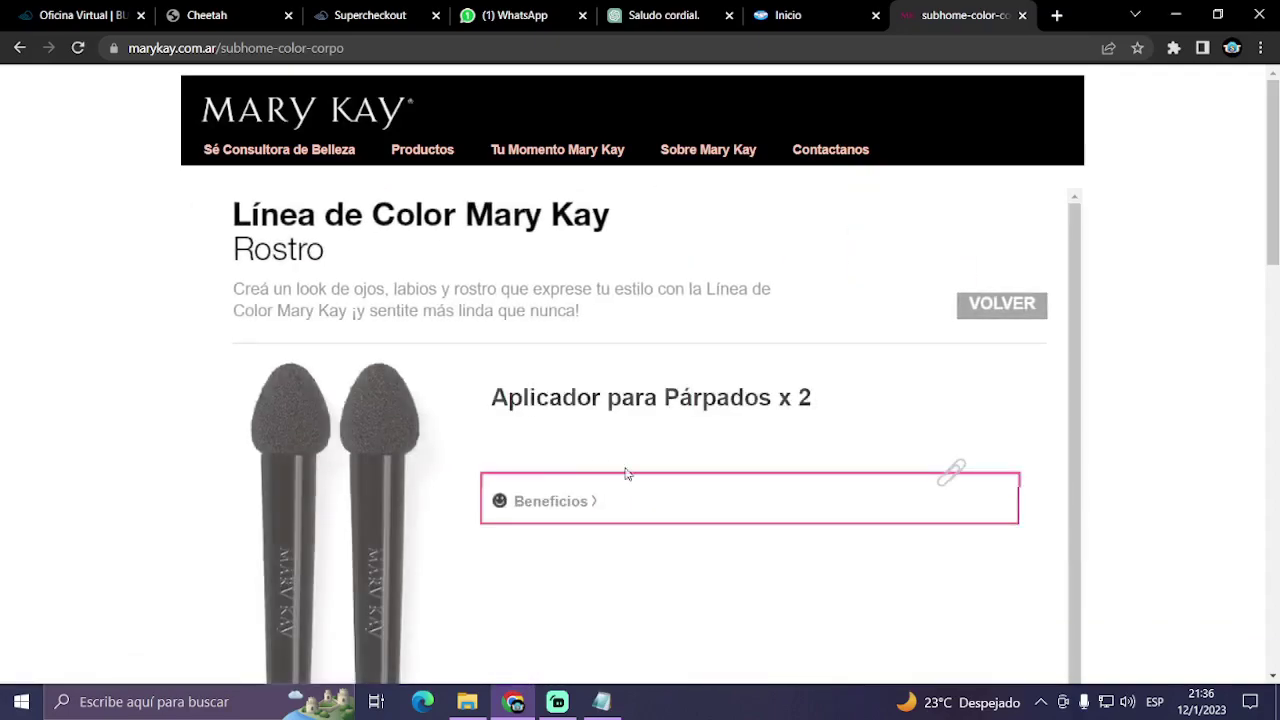
{"action": "left_click", "coordinate": [577, 503]}
{"action": "scroll", "coordinate": [658, 504], "scroll_direction": "down", "scroll_amount": 2}
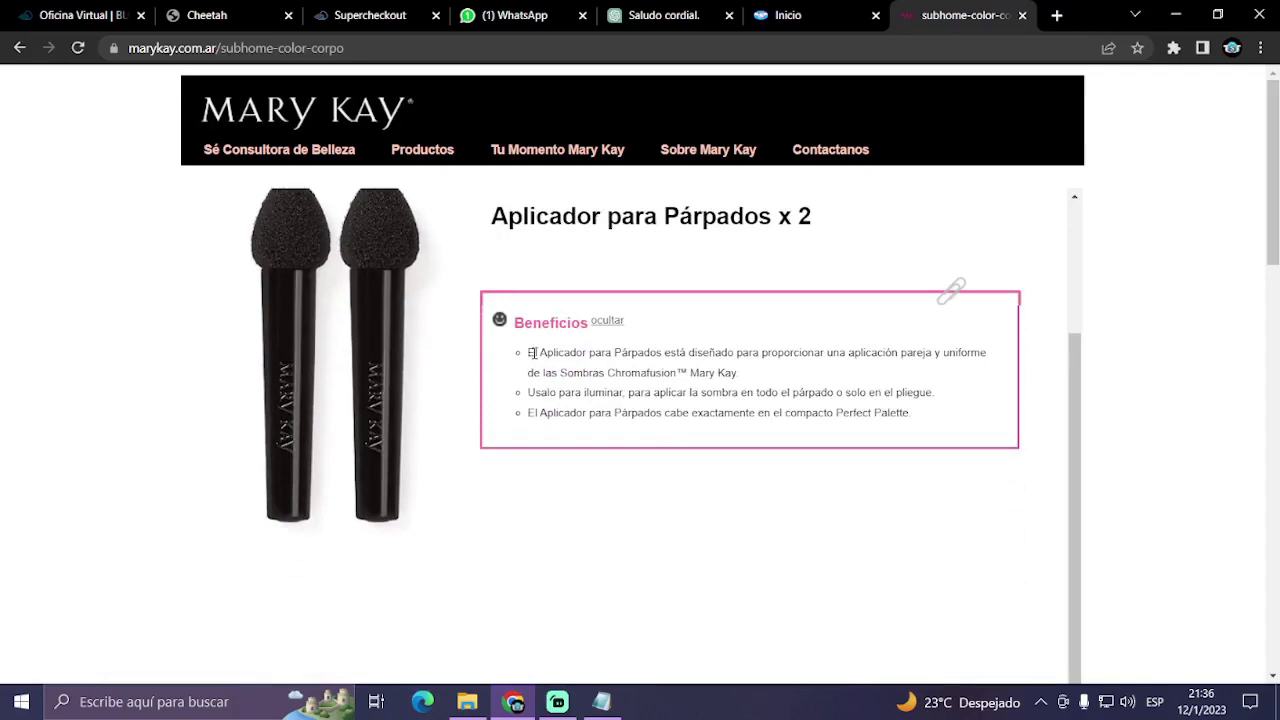
- Copy the three benefit bullet points into the product description in SuperCheckout
{"action": "left_click_drag", "start_coordinate": [541, 355], "coordinate": [914, 424]}
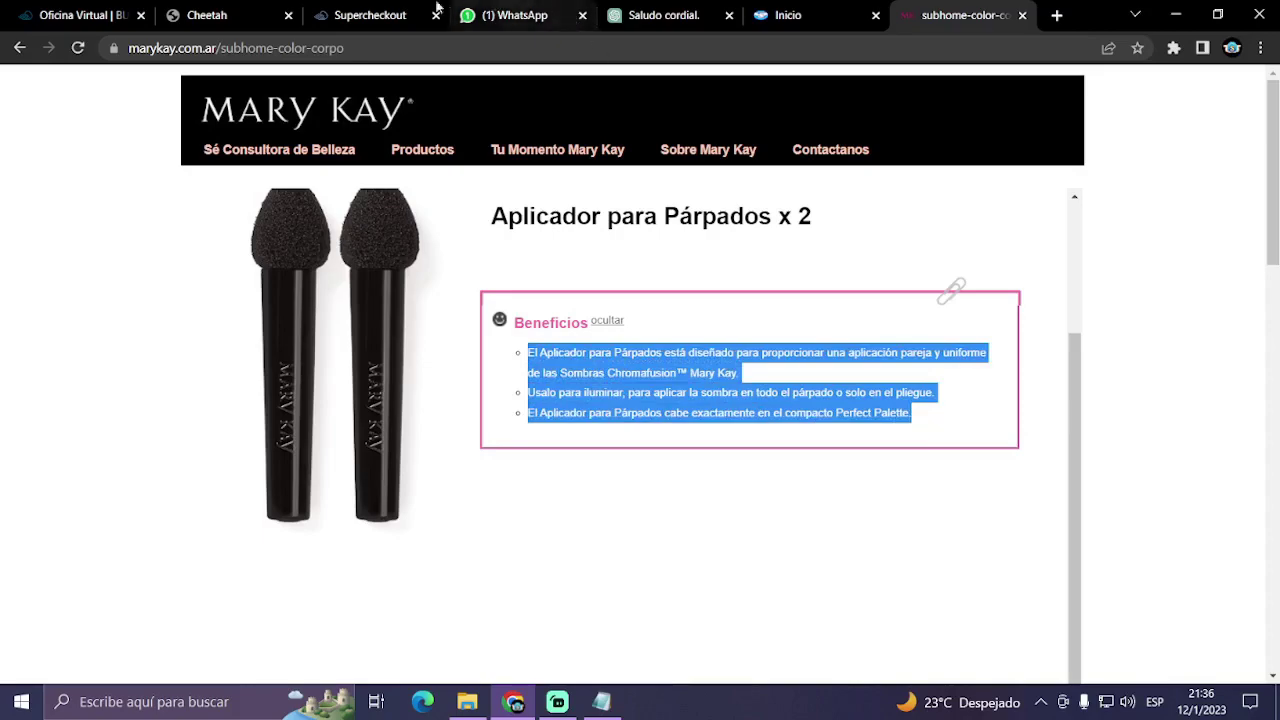
{"action": "left_click", "coordinate": [370, 15]}
{"action": "left_click", "coordinate": [420, 604]}
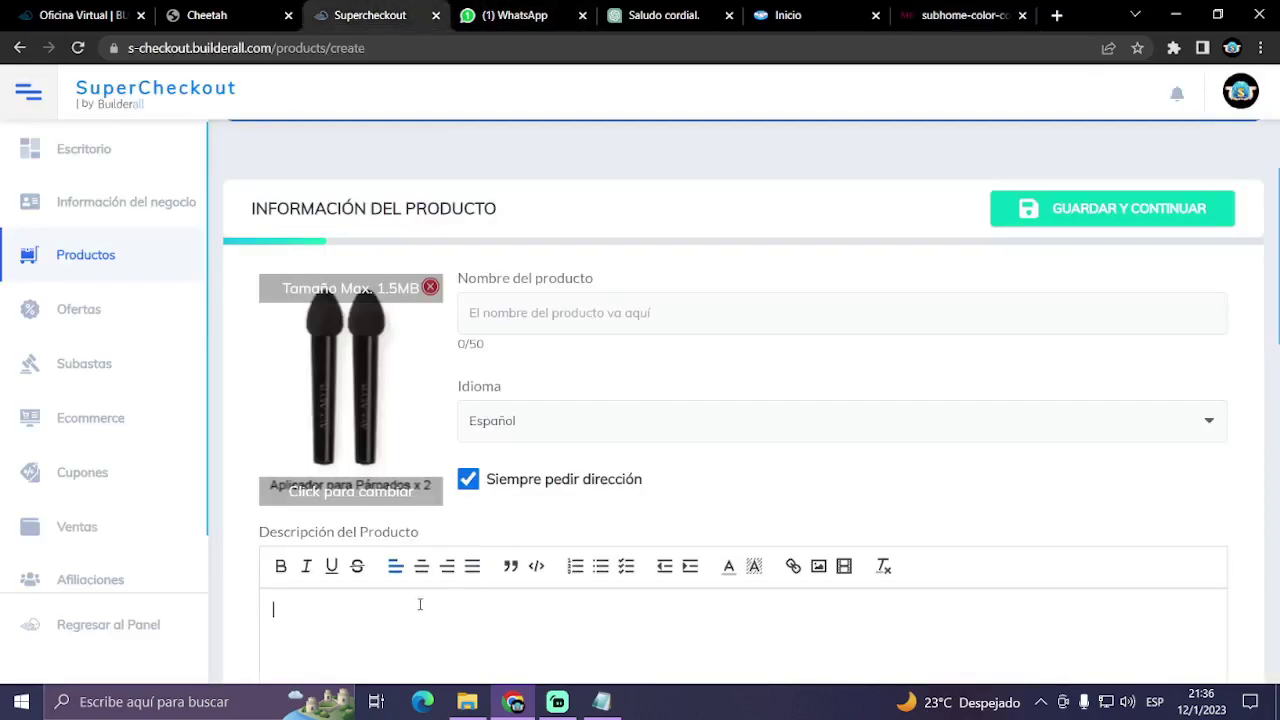
{"action": "key", "text": "ctrl+b"}
{"action": "type", "text": "El Aplicador para Párpados está diseñado para proporcionar una aplicación pareja y uniforme de las Sombras Chromafusion™ Mary Kay. Usalo para iluminar, para aplicar la sombra en todo el párpado o solo en el pliegue. El Aplicador para Párpados cabe exactamente en el compacto Perfect Palette."}
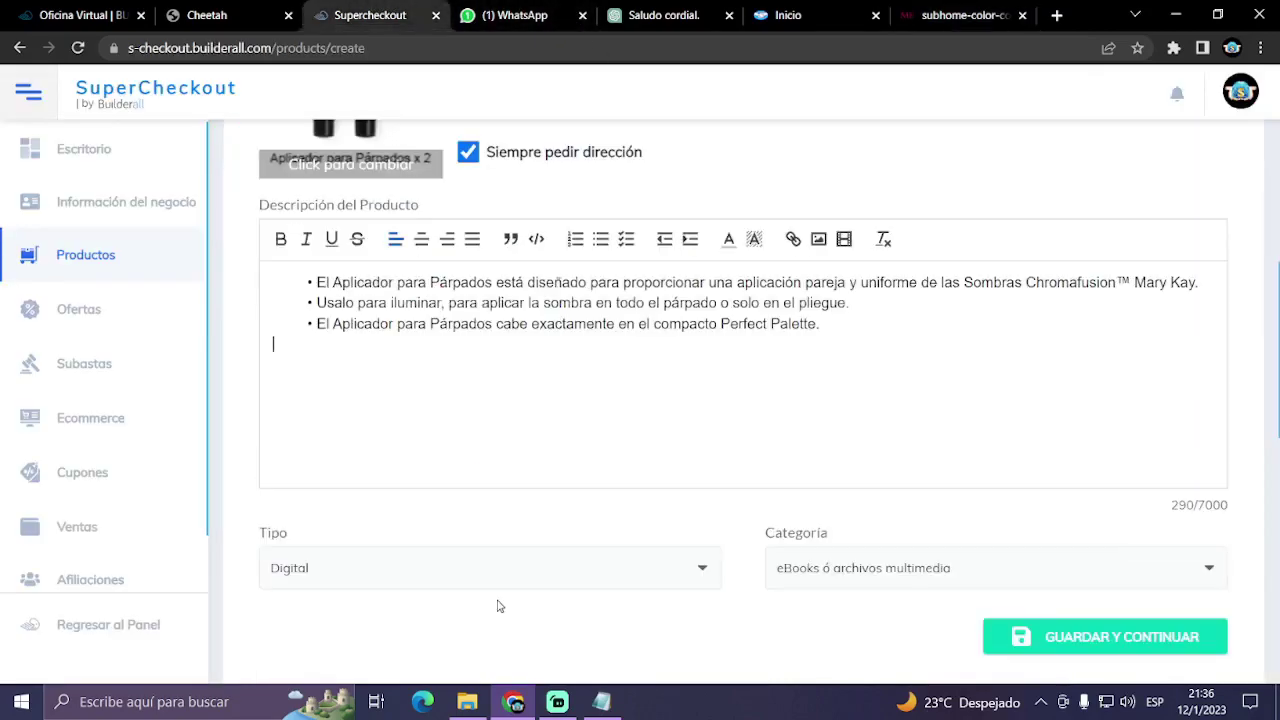
{"action": "key", "text": "ctrl+a"}
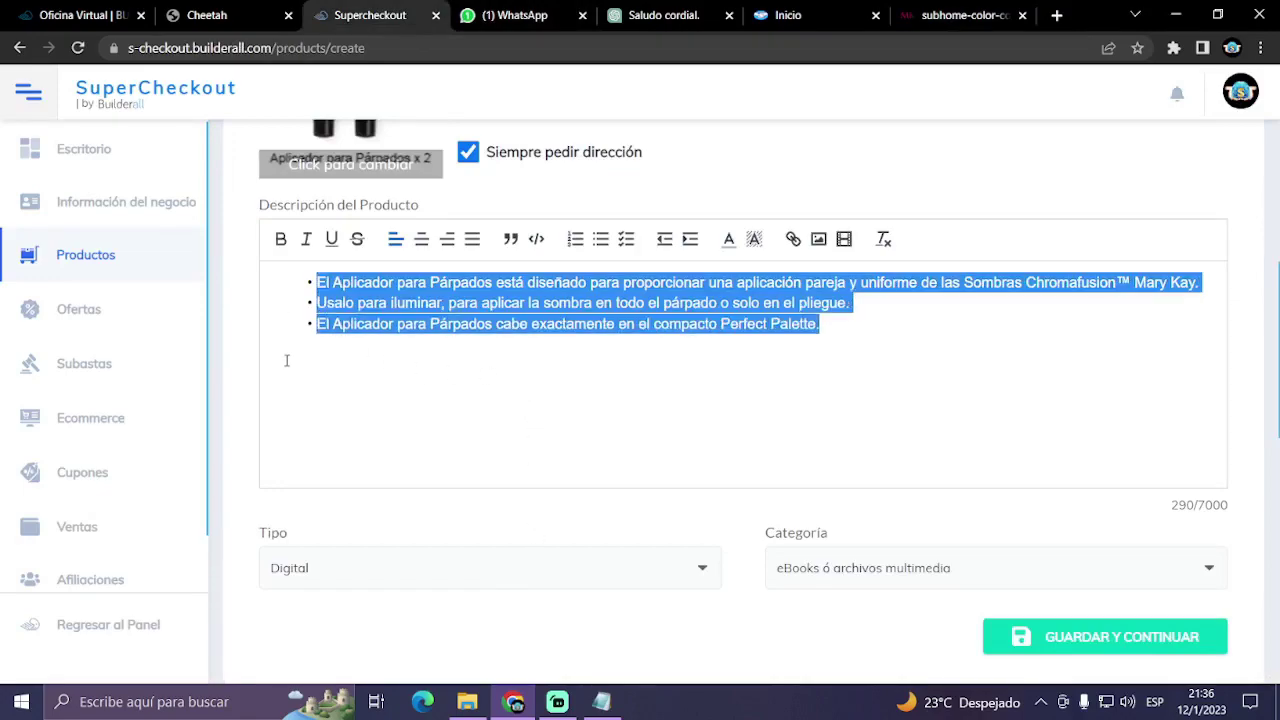
{"action": "left_click", "coordinate": [337, 350]}
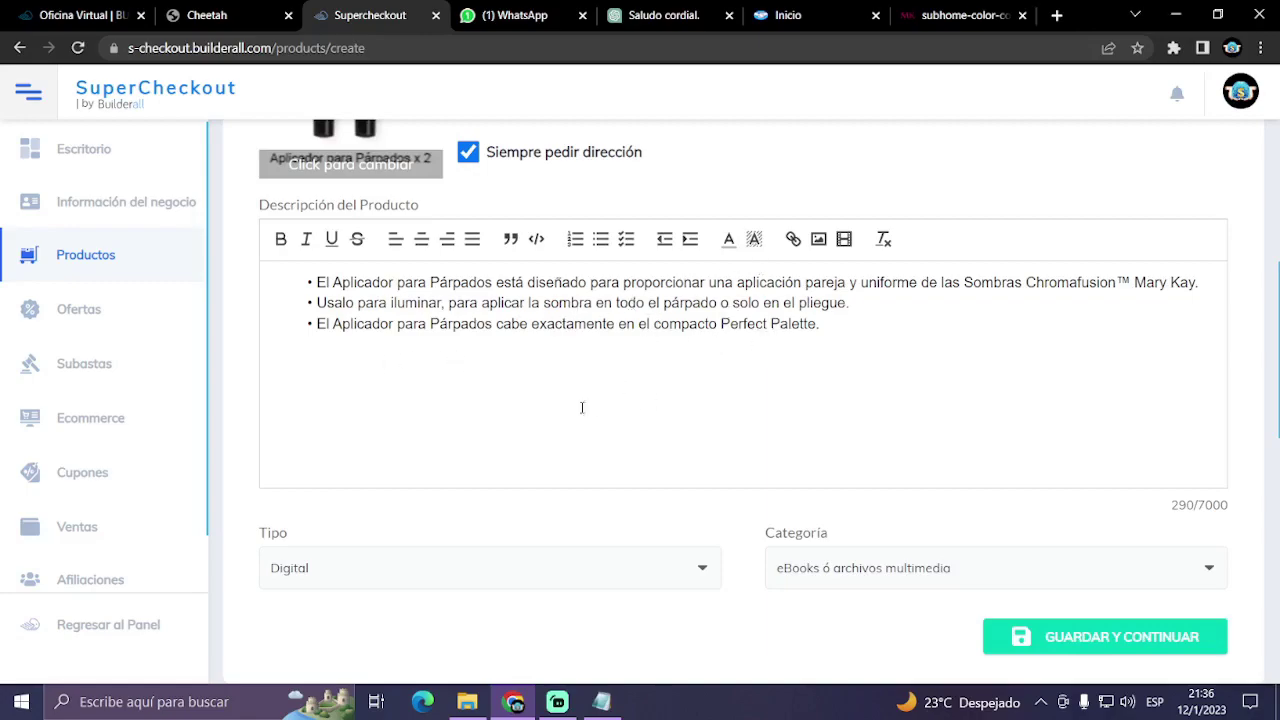
- Set the product type to Físico and name the product "Aplicador para parpados X2"
{"action": "left_click", "coordinate": [702, 570]}
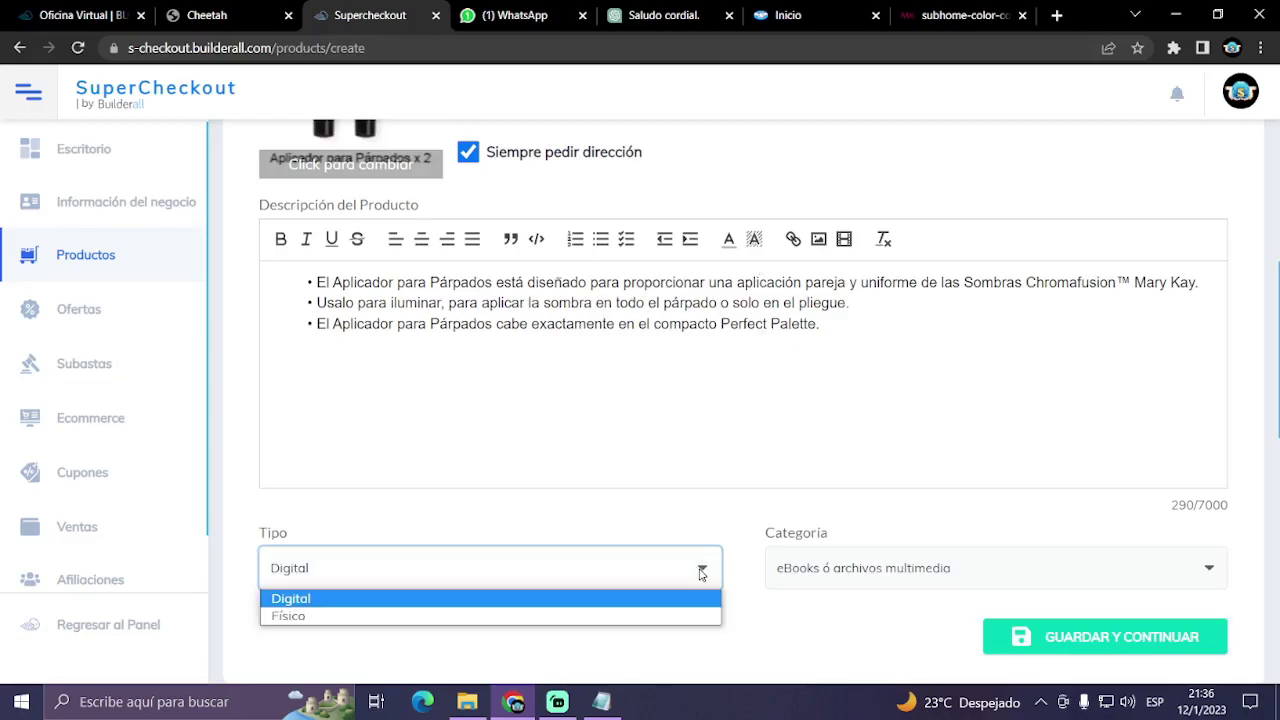
{"action": "left_click", "coordinate": [532, 612]}
{"action": "scroll", "coordinate": [644, 370], "scroll_direction": "up", "scroll_amount": 3}
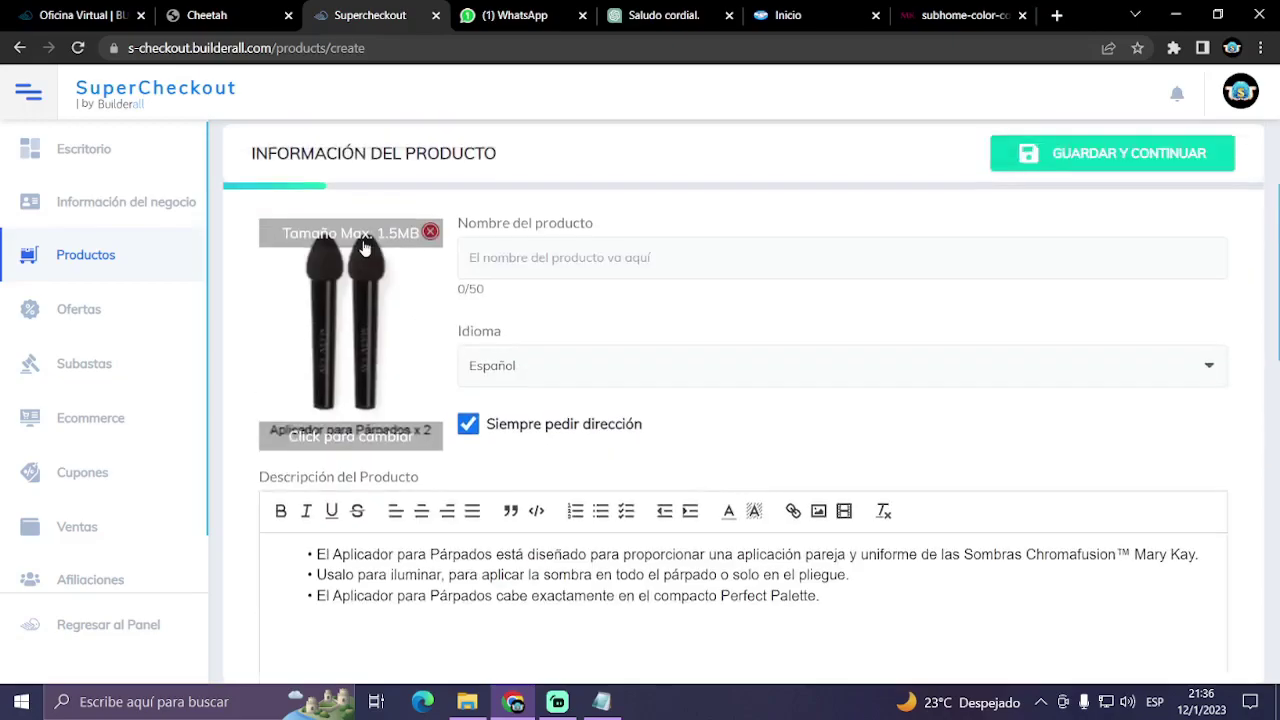
{"action": "scroll", "coordinate": [700, 350], "scroll_direction": "down", "scroll_amount": 4}
{"action": "scroll", "coordinate": [700, 330], "scroll_direction": "up", "scroll_amount": 5}
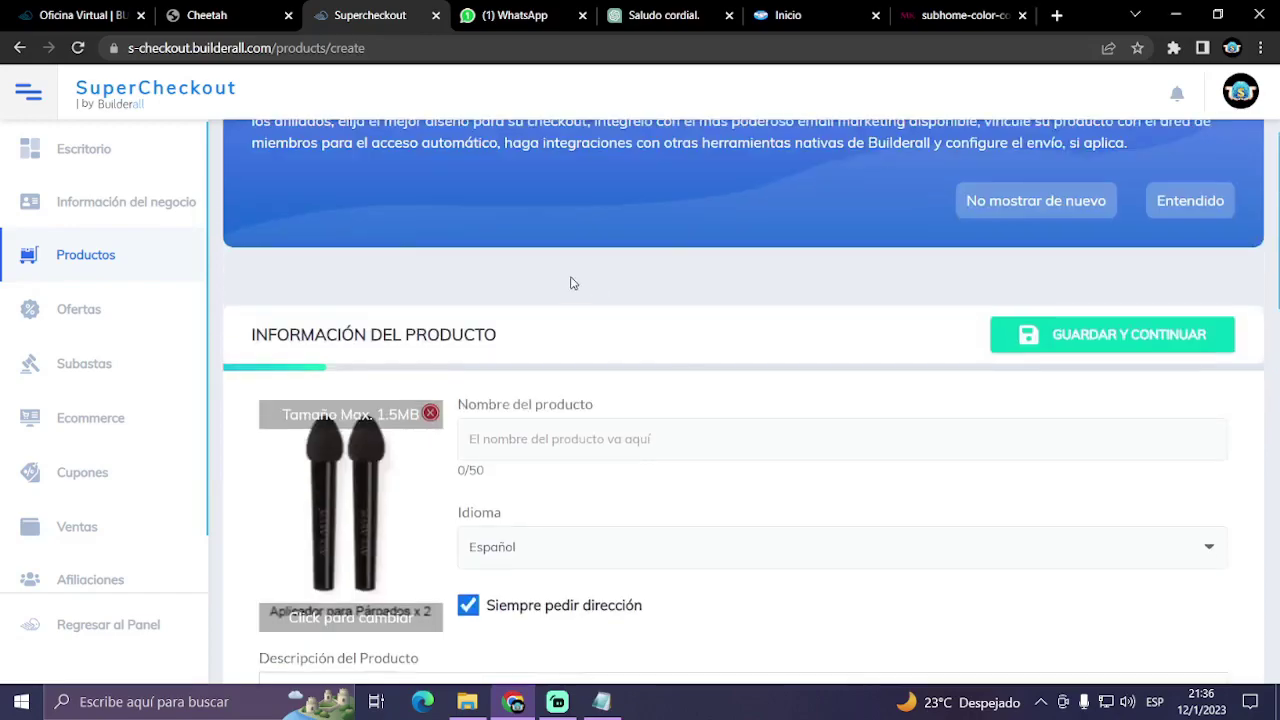
{"action": "left_click", "coordinate": [538, 441]}
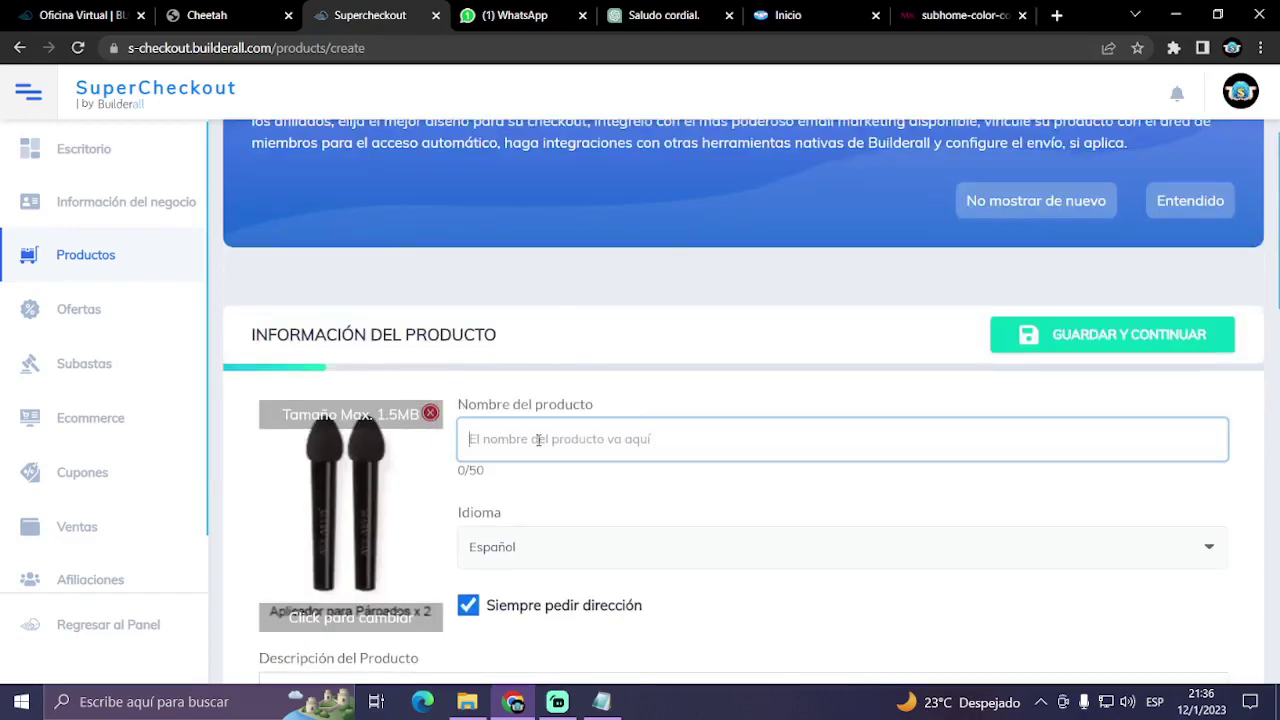
{"action": "type", "text": "Aplicador"}
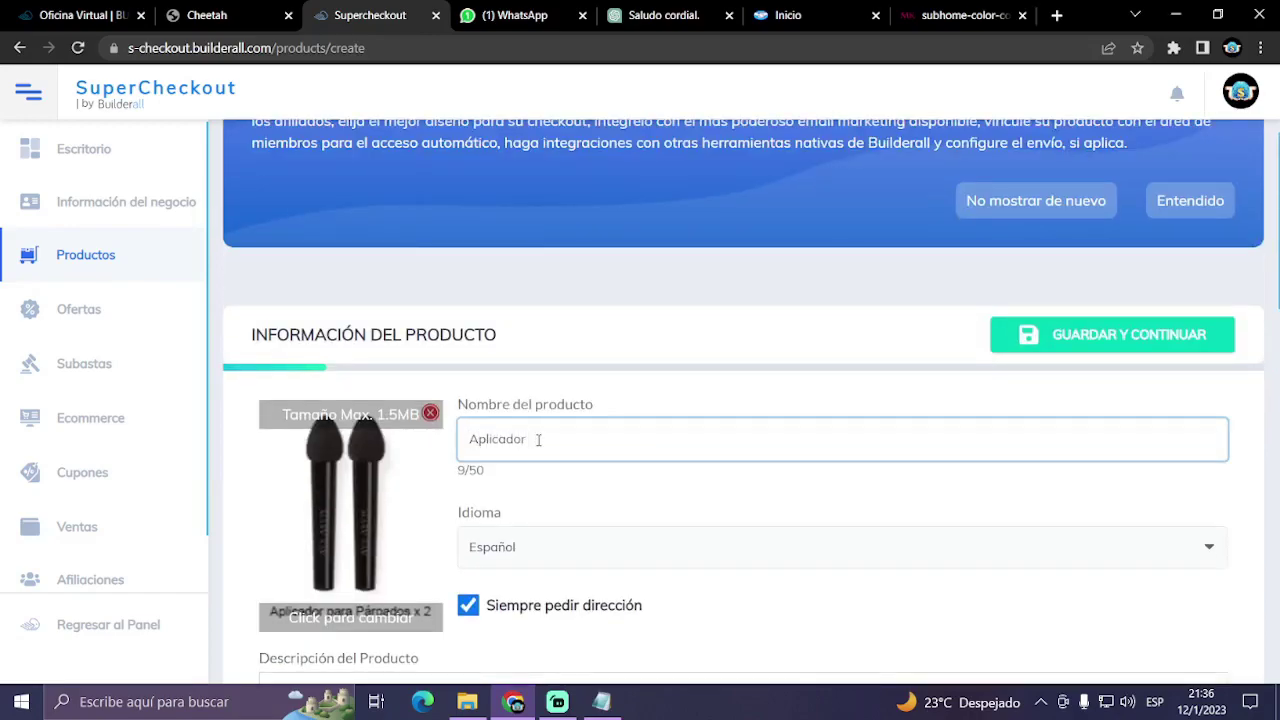
{"action": "type", "text": " para"}
{"action": "type", "text": "parpados X2"}
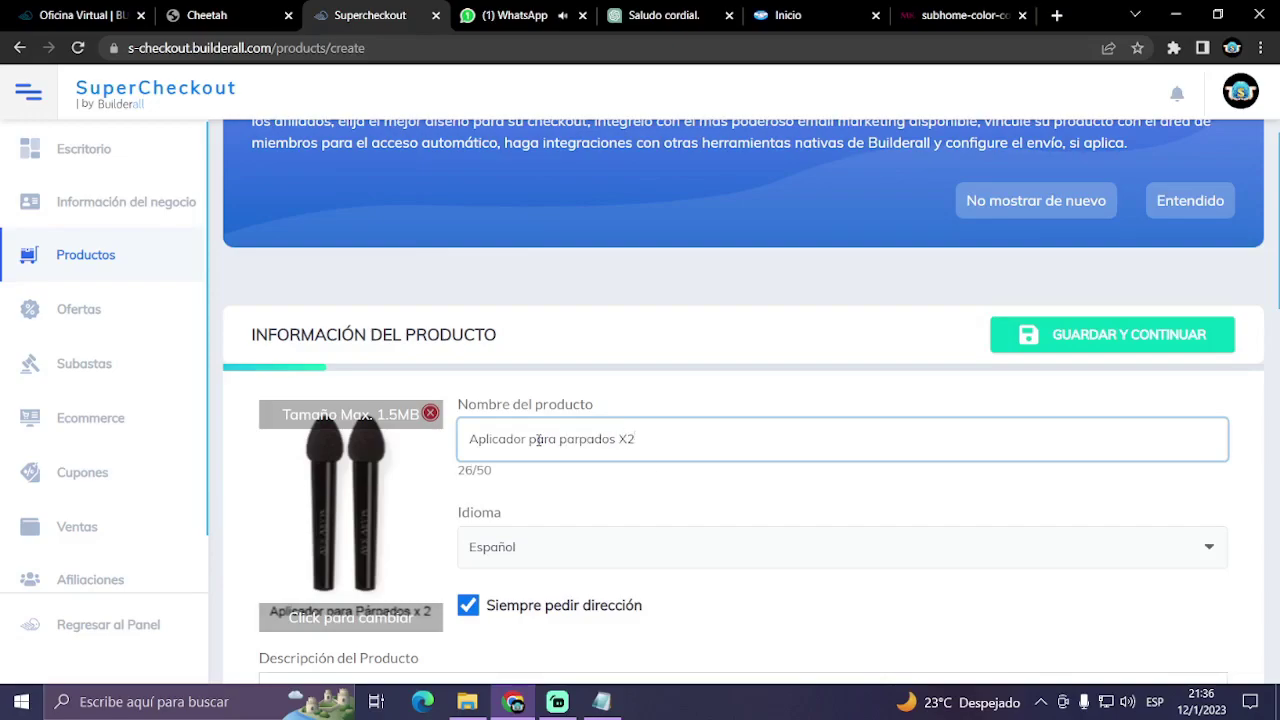
- Set the product category to Cosméticos y perfumería and save the product information to continue to the prices
{"action": "scroll", "coordinate": [657, 463], "scroll_direction": "down", "scroll_amount": 5}
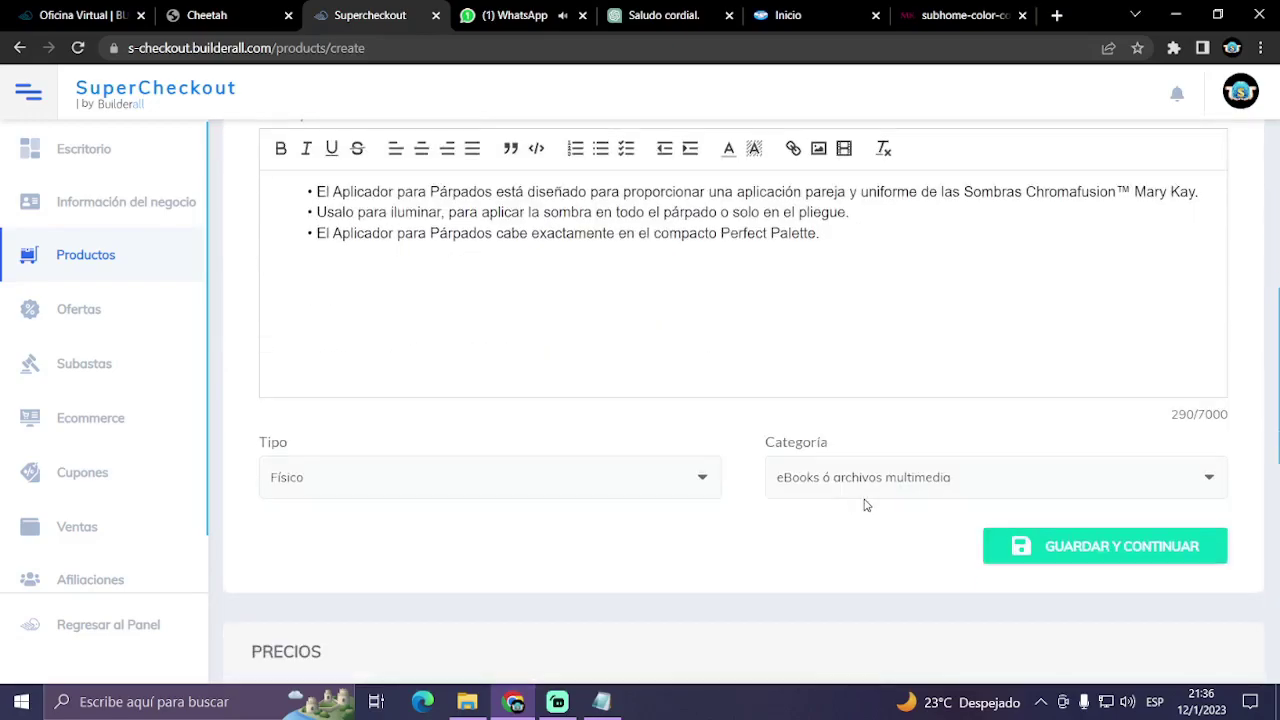
{"action": "left_click", "coordinate": [871, 482]}
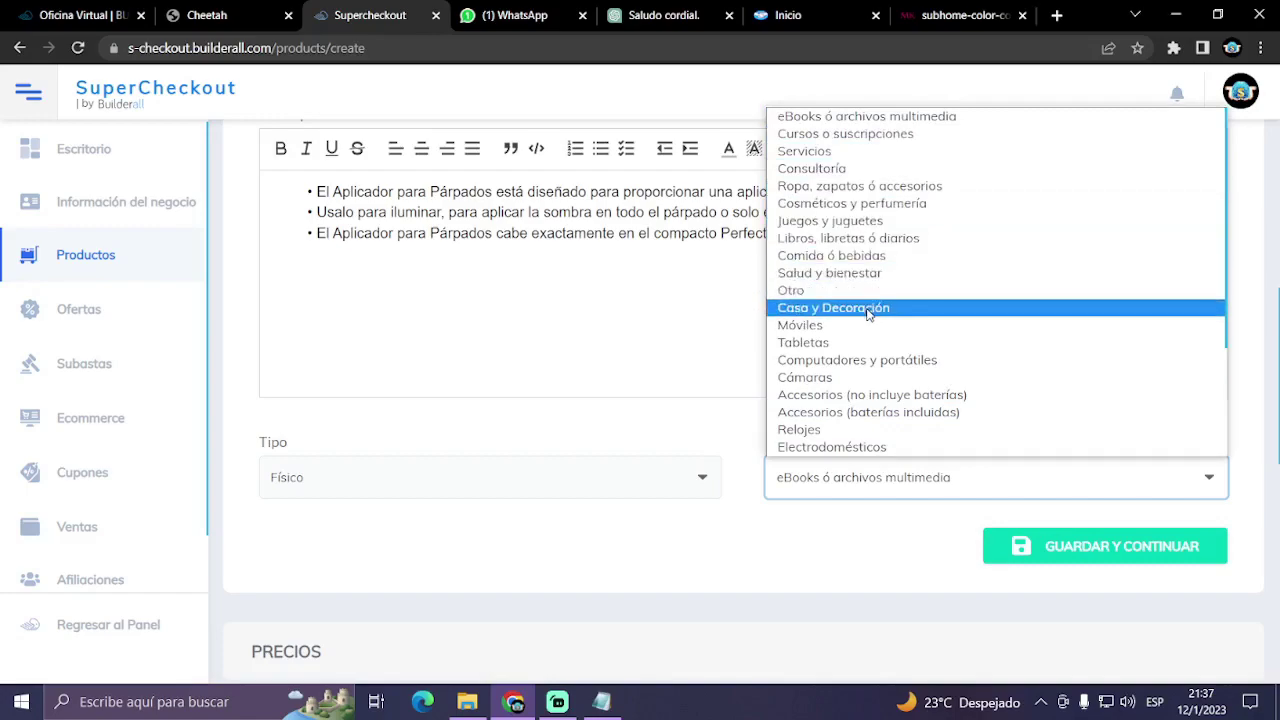
{"action": "scroll", "coordinate": [868, 302], "scroll_direction": "down", "scroll_amount": 3}
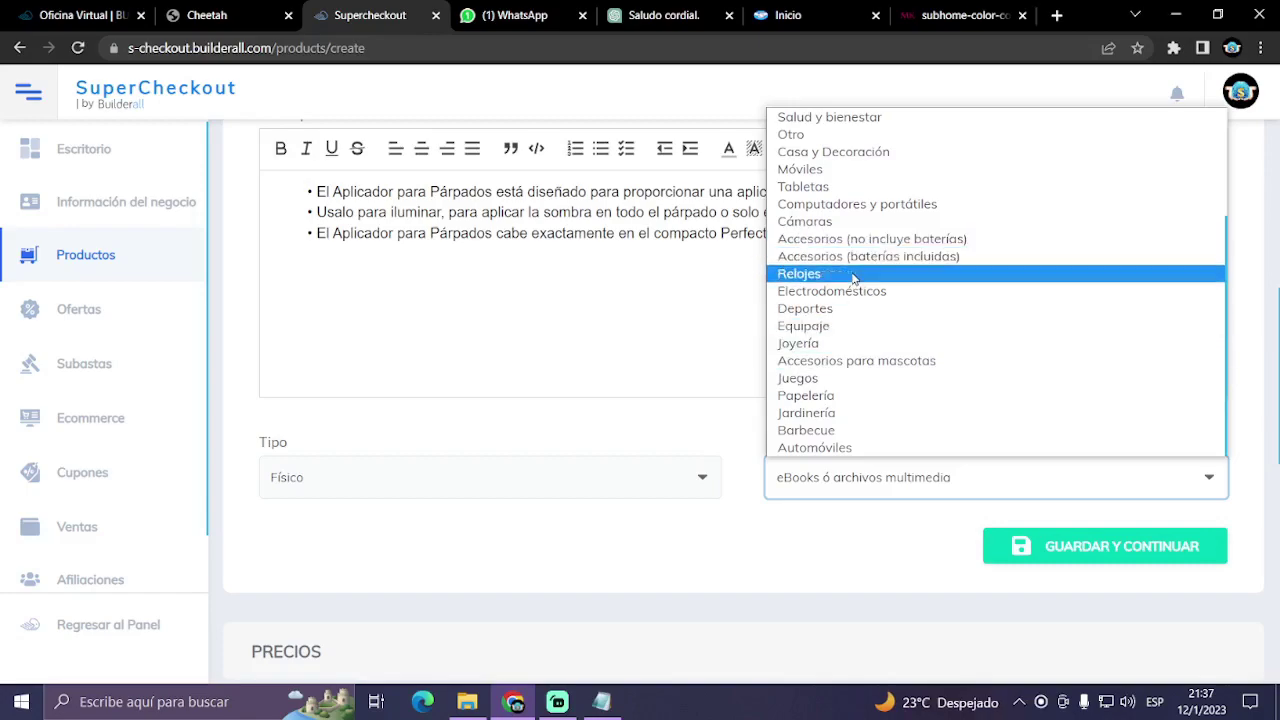
{"action": "scroll", "coordinate": [858, 405], "scroll_direction": "up", "scroll_amount": 3}
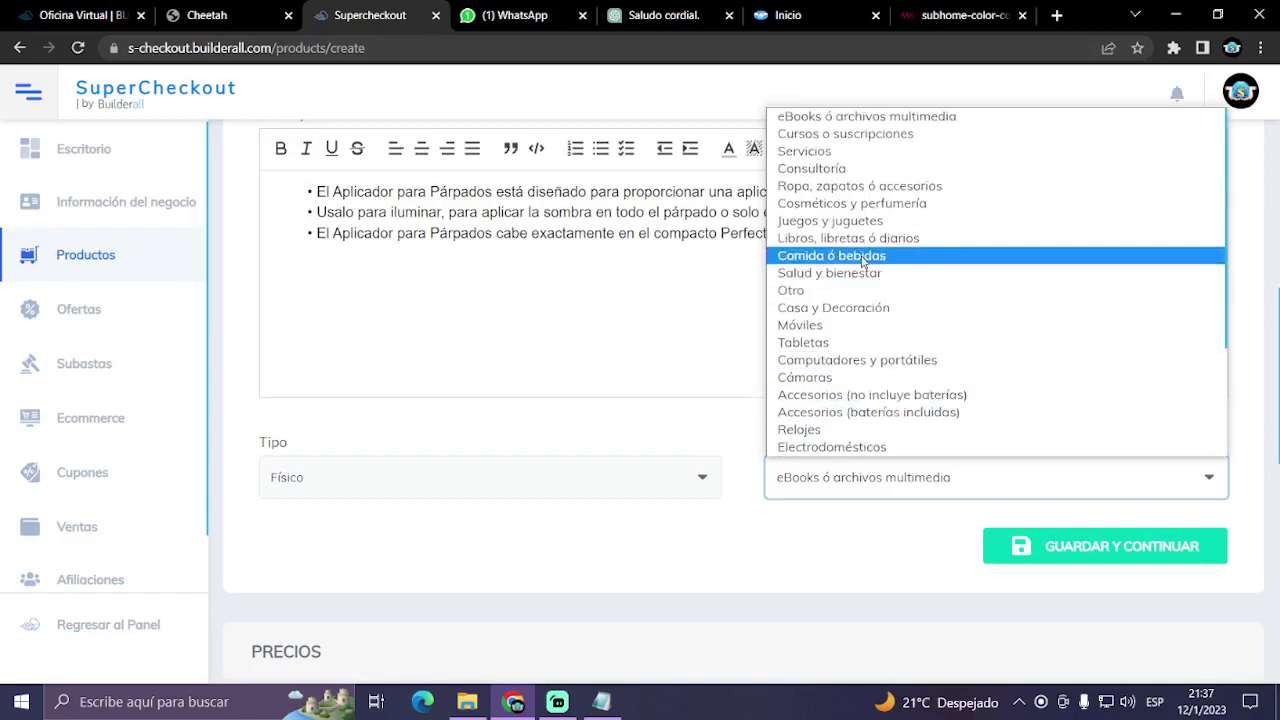
{"action": "left_click", "coordinate": [870, 203]}
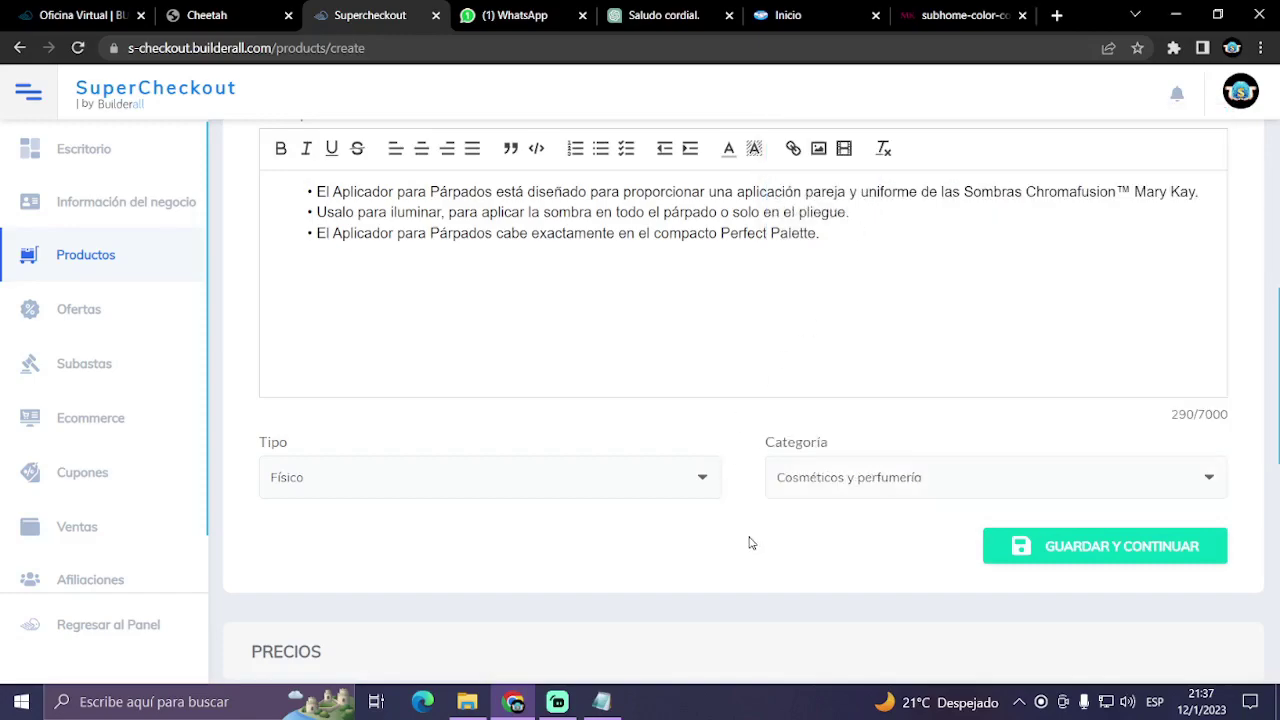
{"action": "left_click", "coordinate": [1020, 546]}
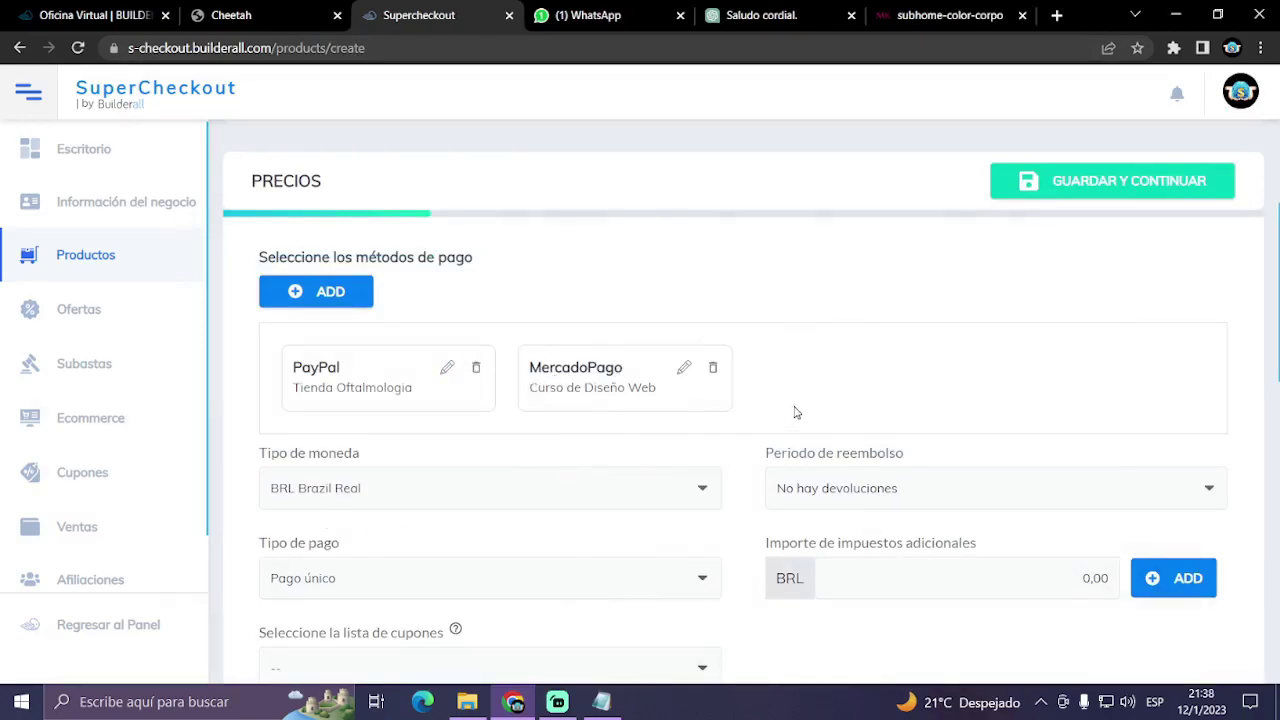
- Choose MercadoPago as the payment method and ARS Argentinian Peso as the currency, with the cursor in the price value
{"action": "left_click", "coordinate": [592, 382]}
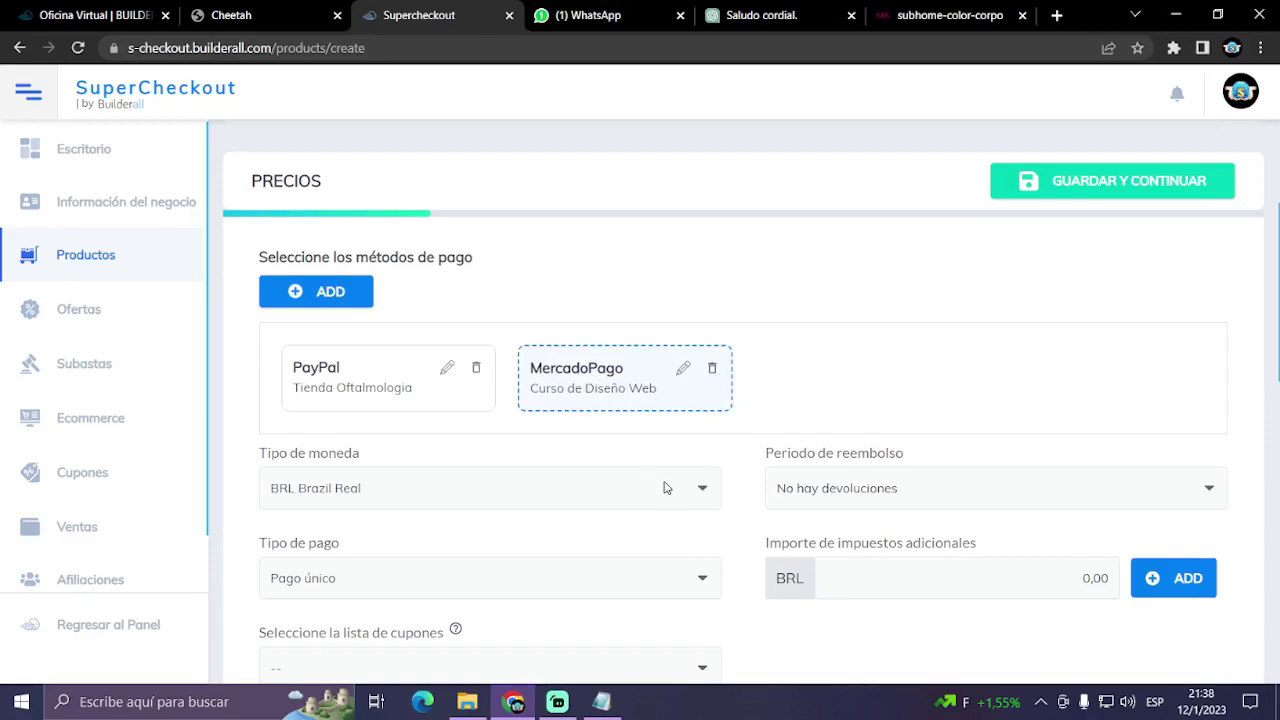
{"action": "left_click", "coordinate": [668, 490]}
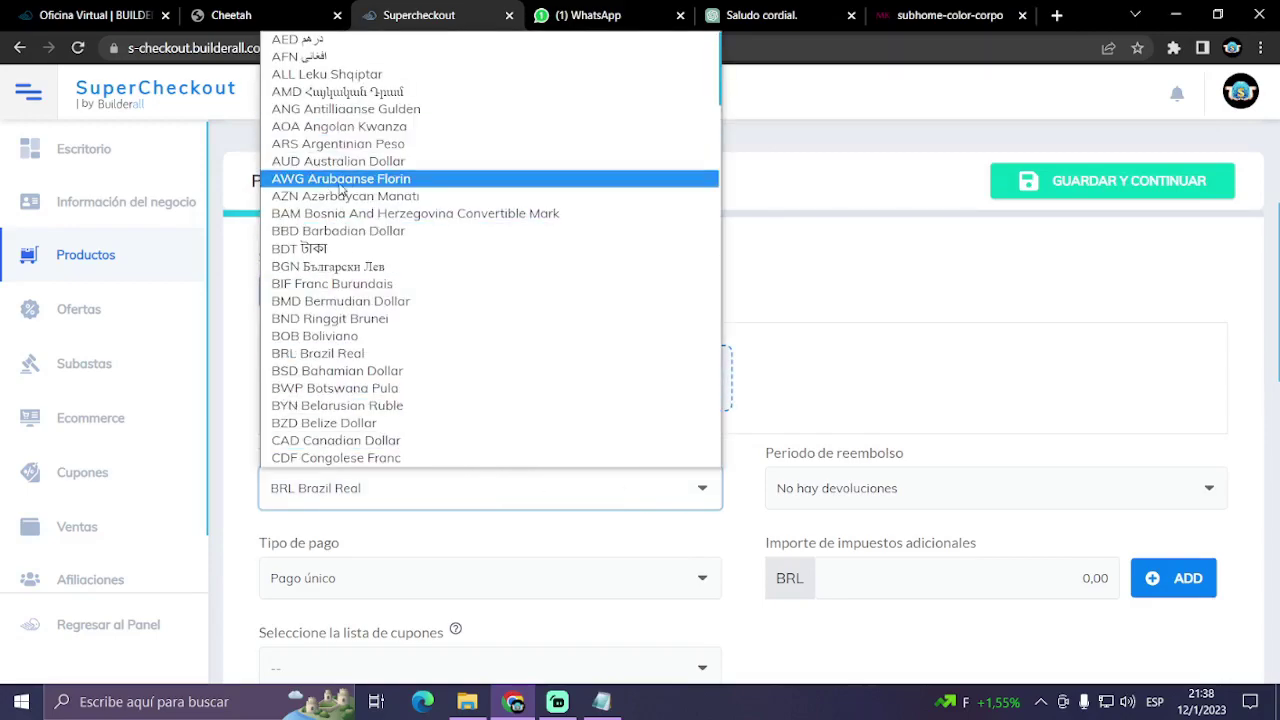
{"action": "left_click", "coordinate": [350, 150]}
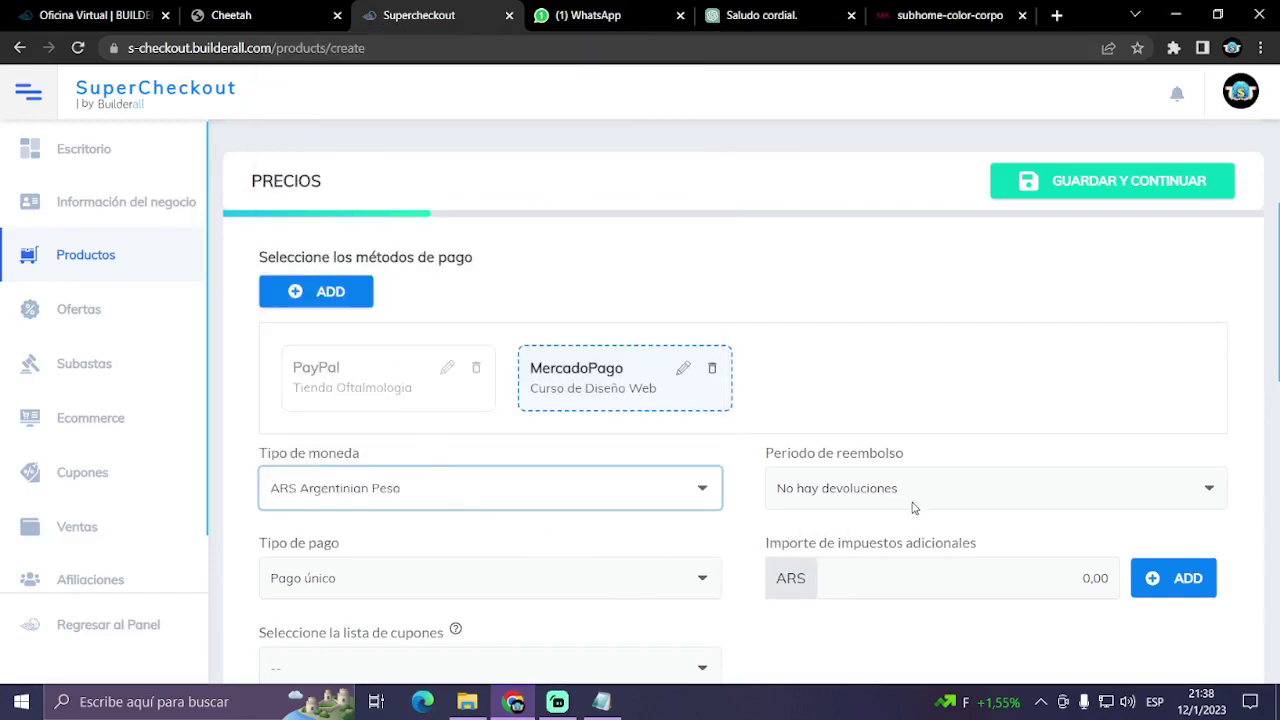
{"action": "scroll", "coordinate": [920, 534], "scroll_direction": "down", "scroll_amount": 2}
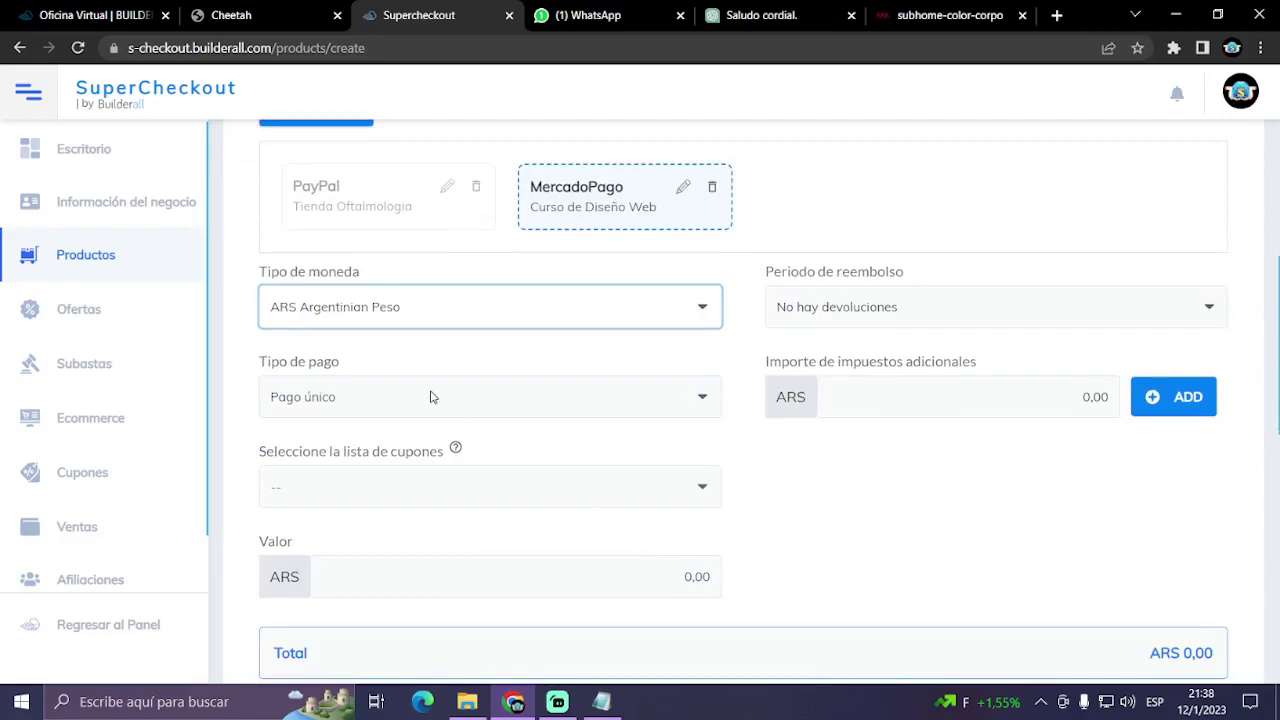
{"action": "left_click", "coordinate": [628, 578]}
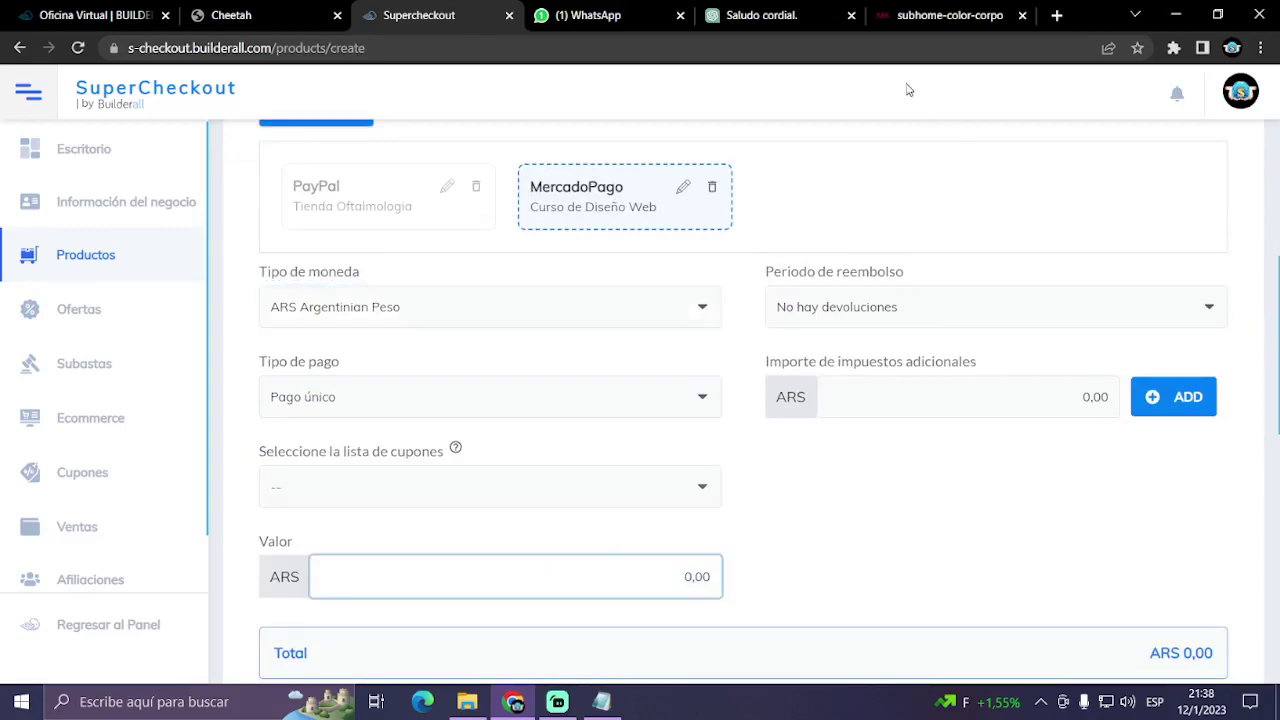
- Open the untitled WEB MARY KAY price list from Google Sheets in a new browser tab
{"action": "left_click", "coordinate": [1060, 15]}
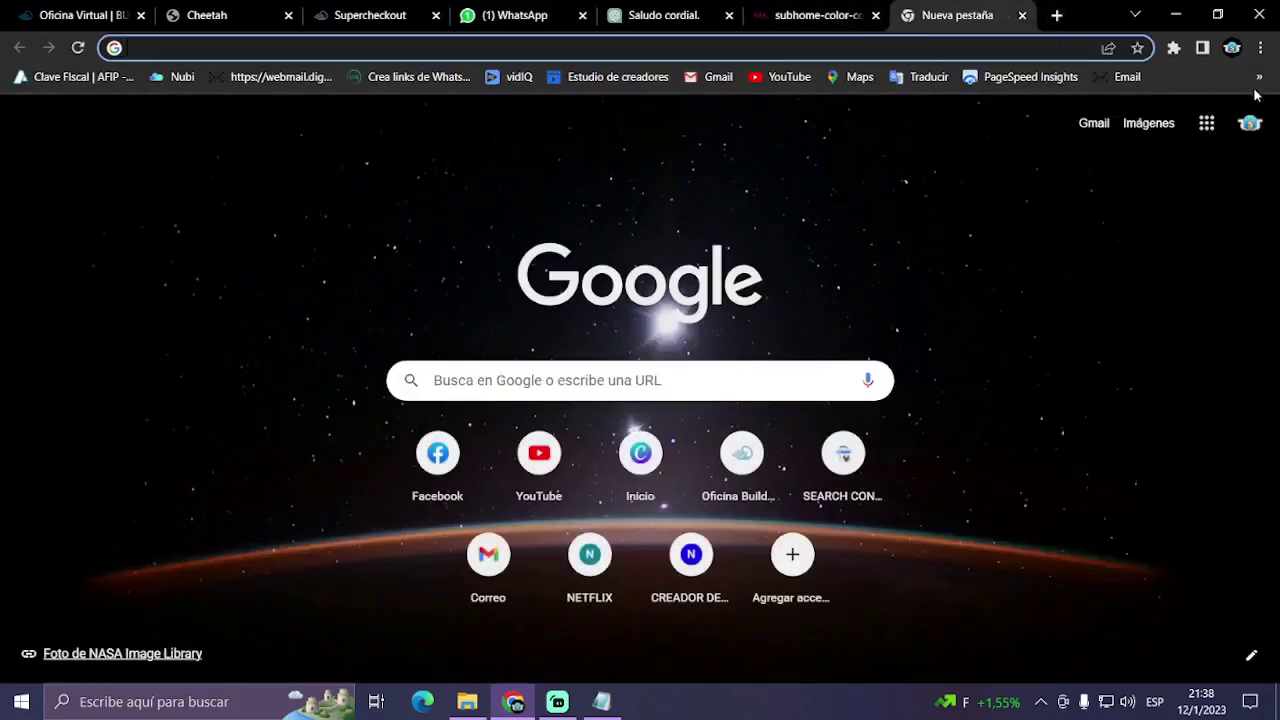
{"action": "left_click", "coordinate": [1207, 122]}
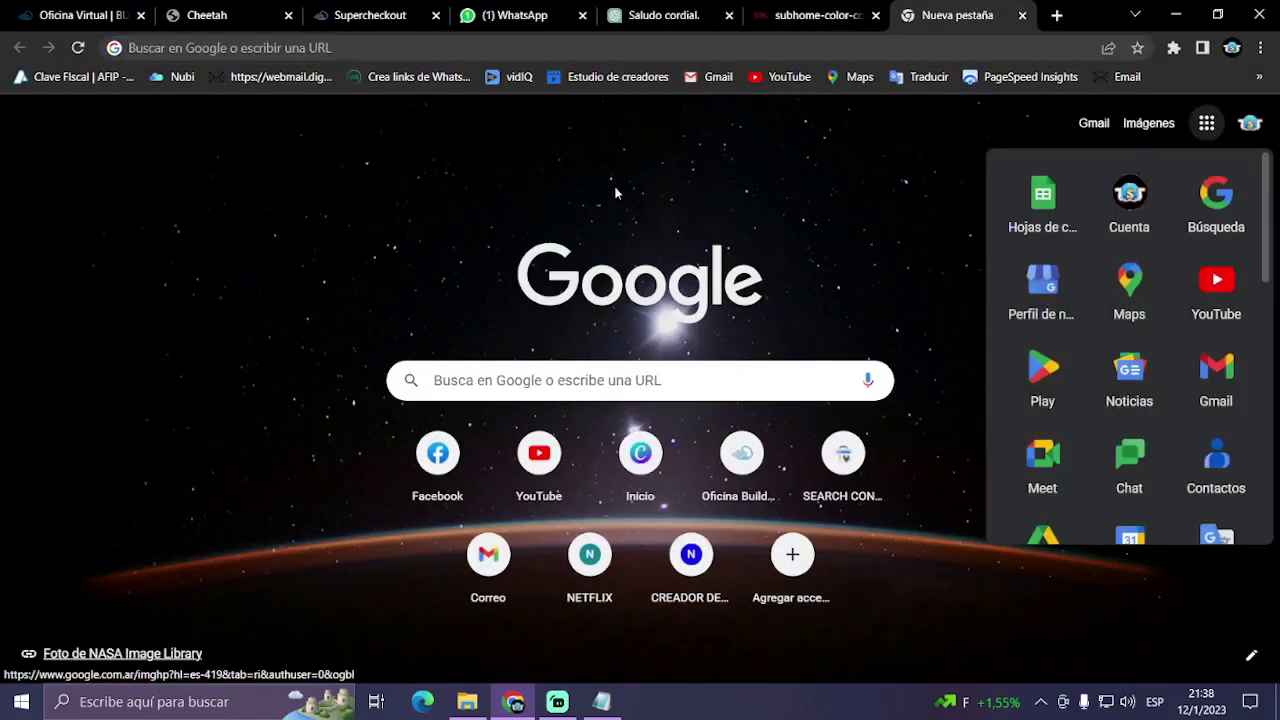
{"action": "left_click", "coordinate": [1040, 205]}
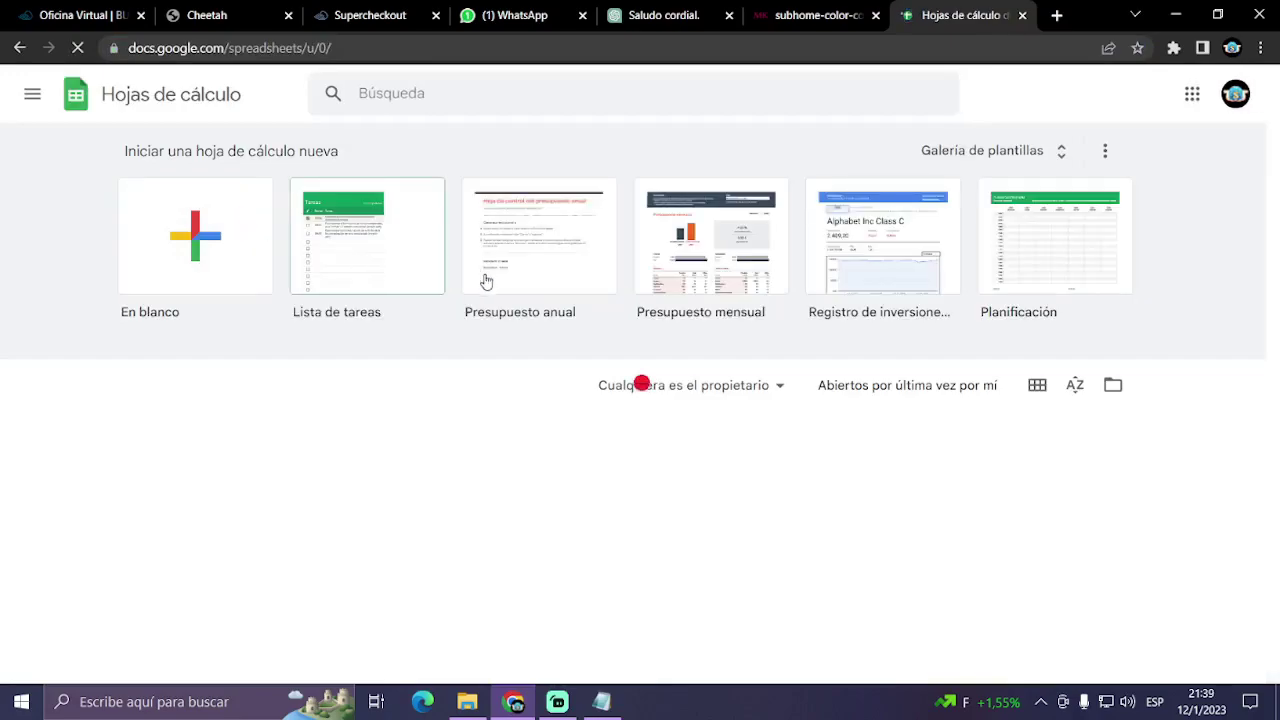
{"action": "left_click", "coordinate": [296, 440]}
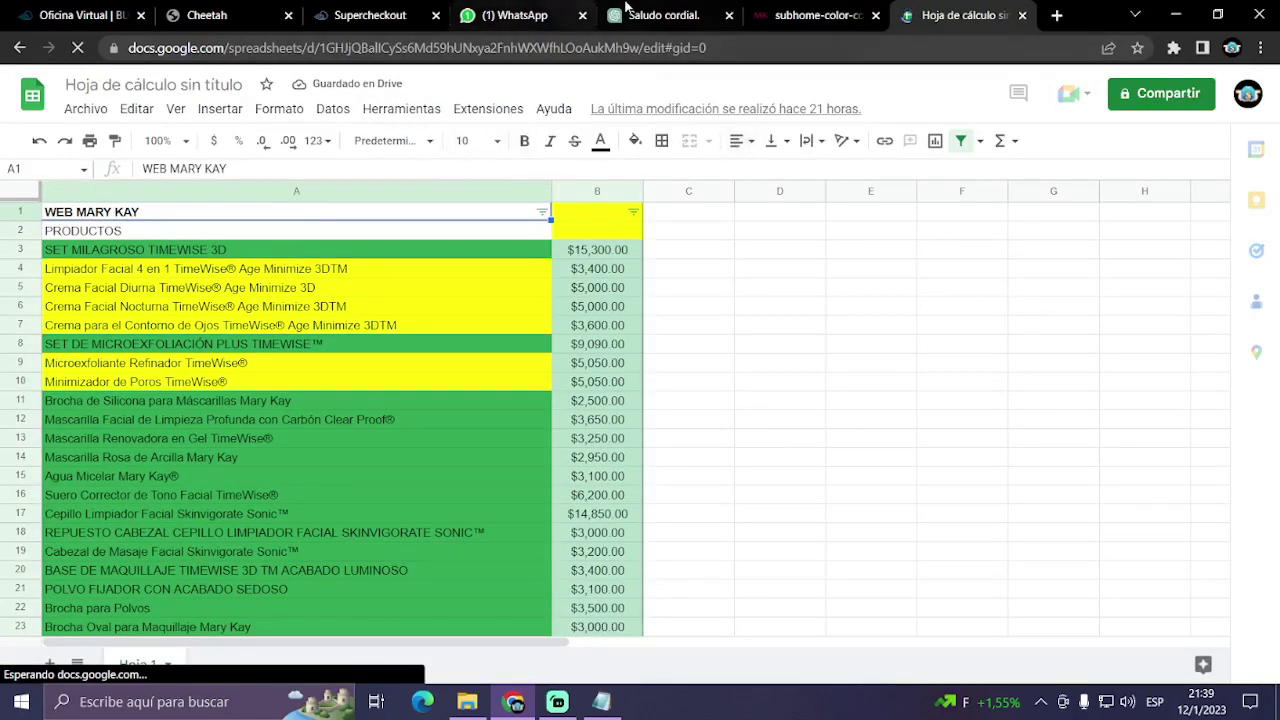
- Look through the filter values of the price list's product column for the eyelid applicator
{"action": "left_click", "coordinate": [354, 15]}
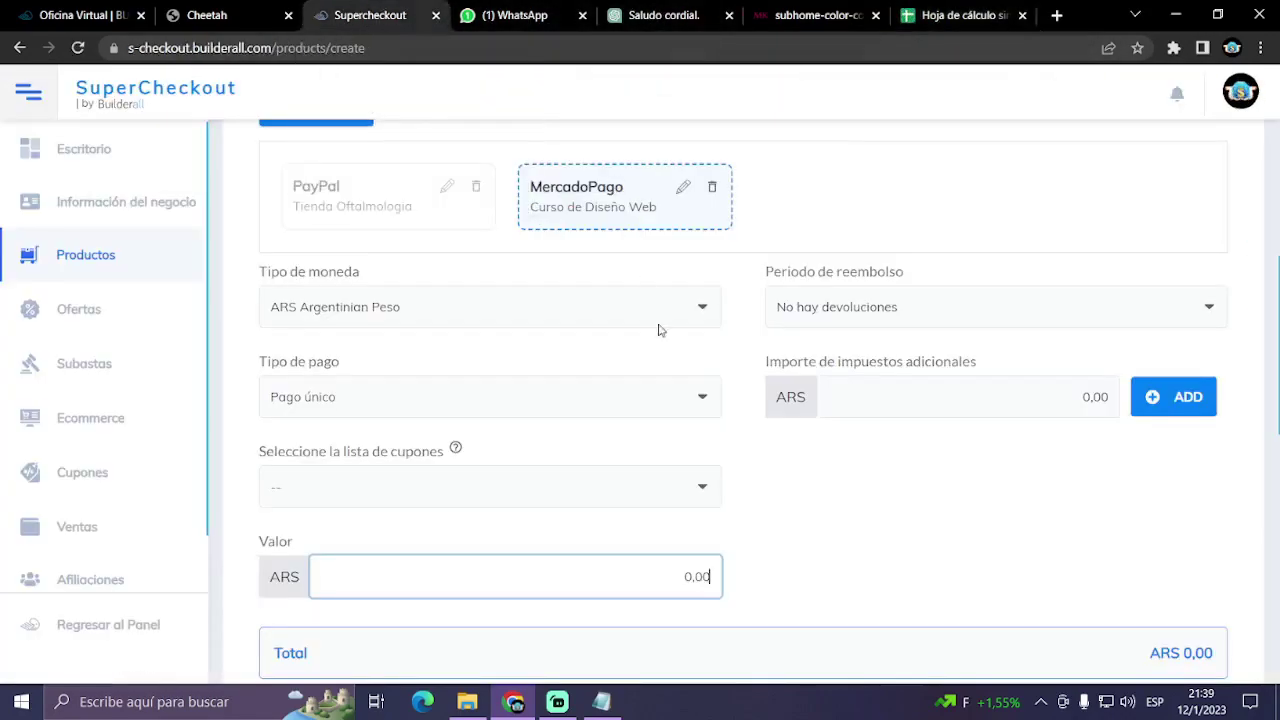
{"action": "scroll", "coordinate": [660, 329], "scroll_direction": "up", "scroll_amount": 3}
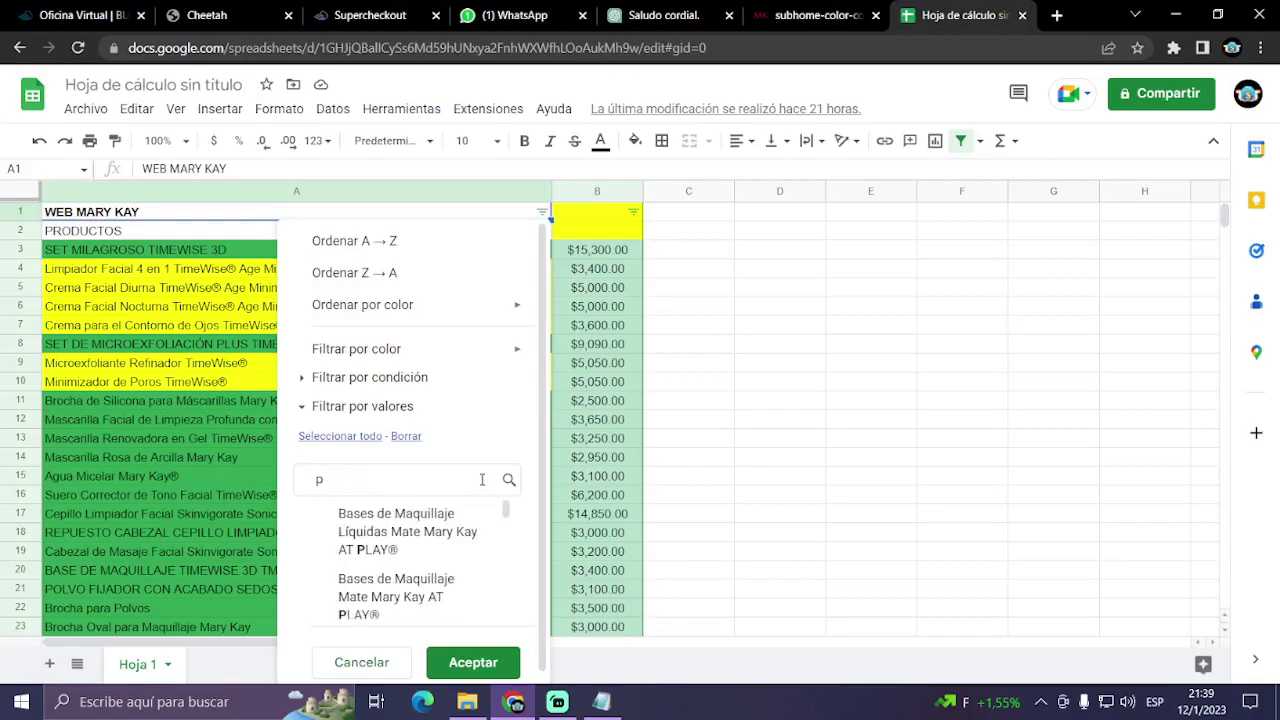
{"action": "key", "text": "BackSpace"}
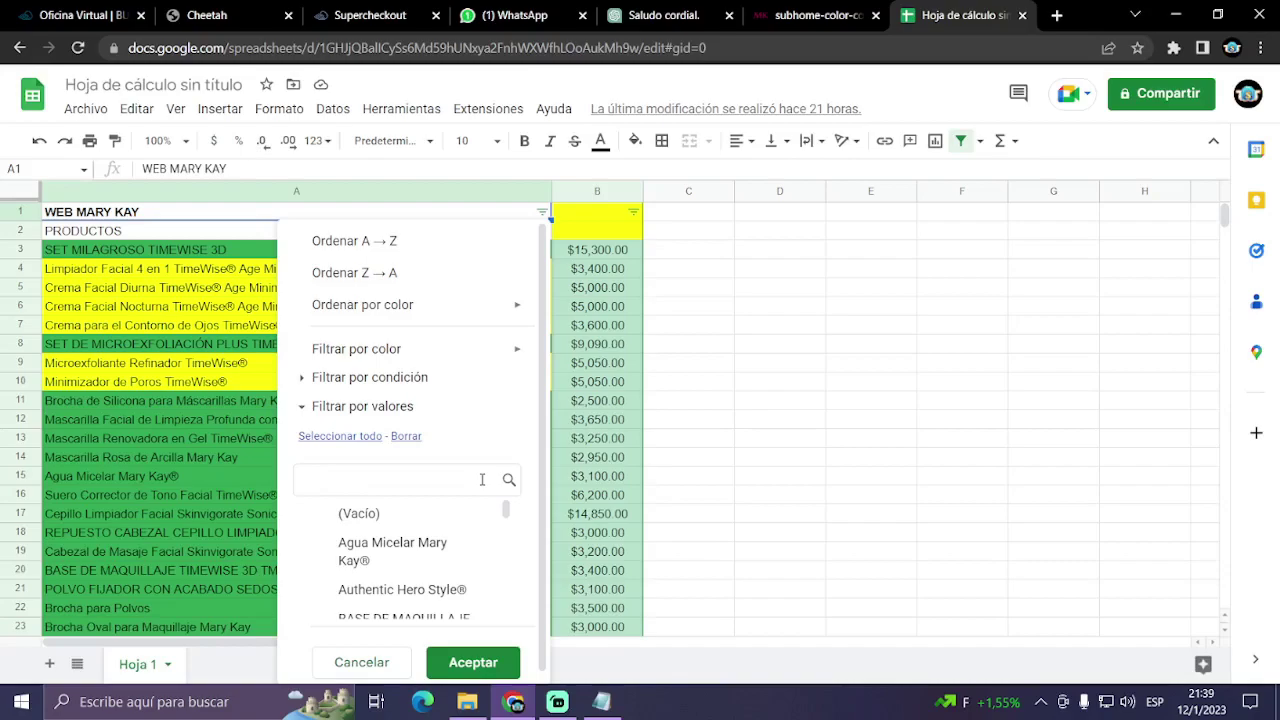
{"action": "scroll", "coordinate": [408, 536], "scroll_direction": "down", "scroll_amount": 3}
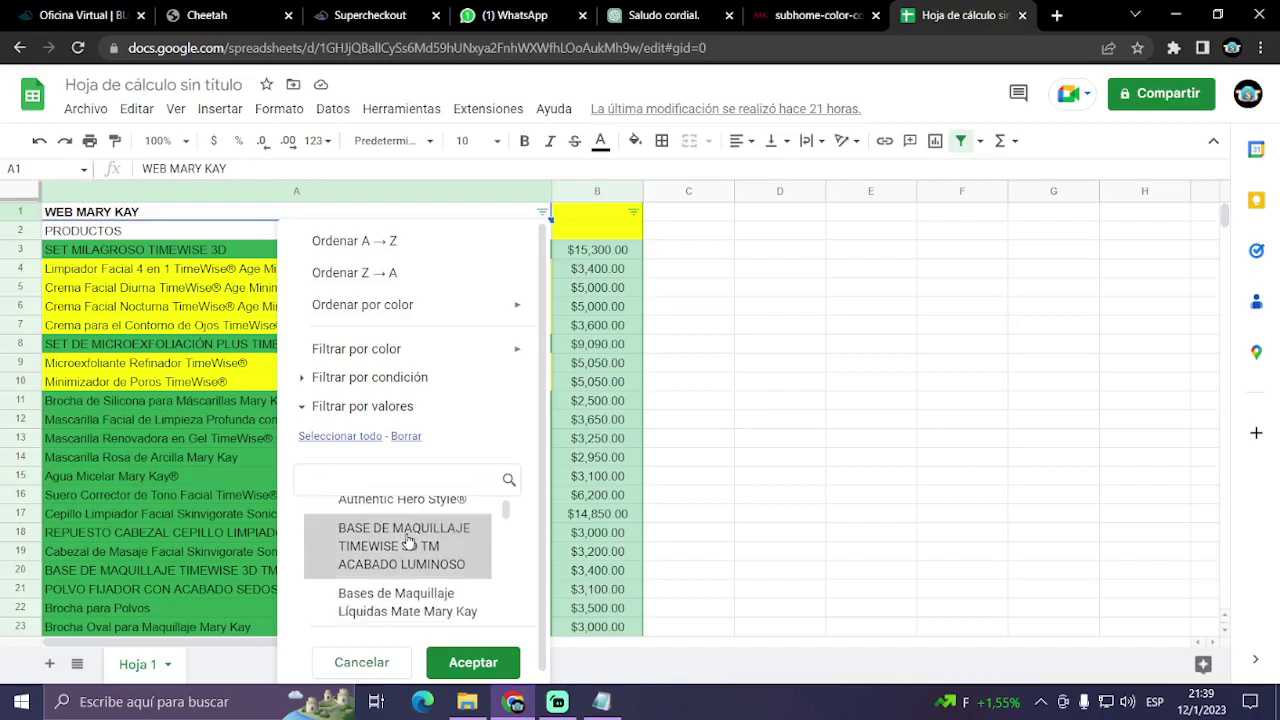
{"action": "scroll", "coordinate": [446, 569], "scroll_direction": "down", "scroll_amount": 4}
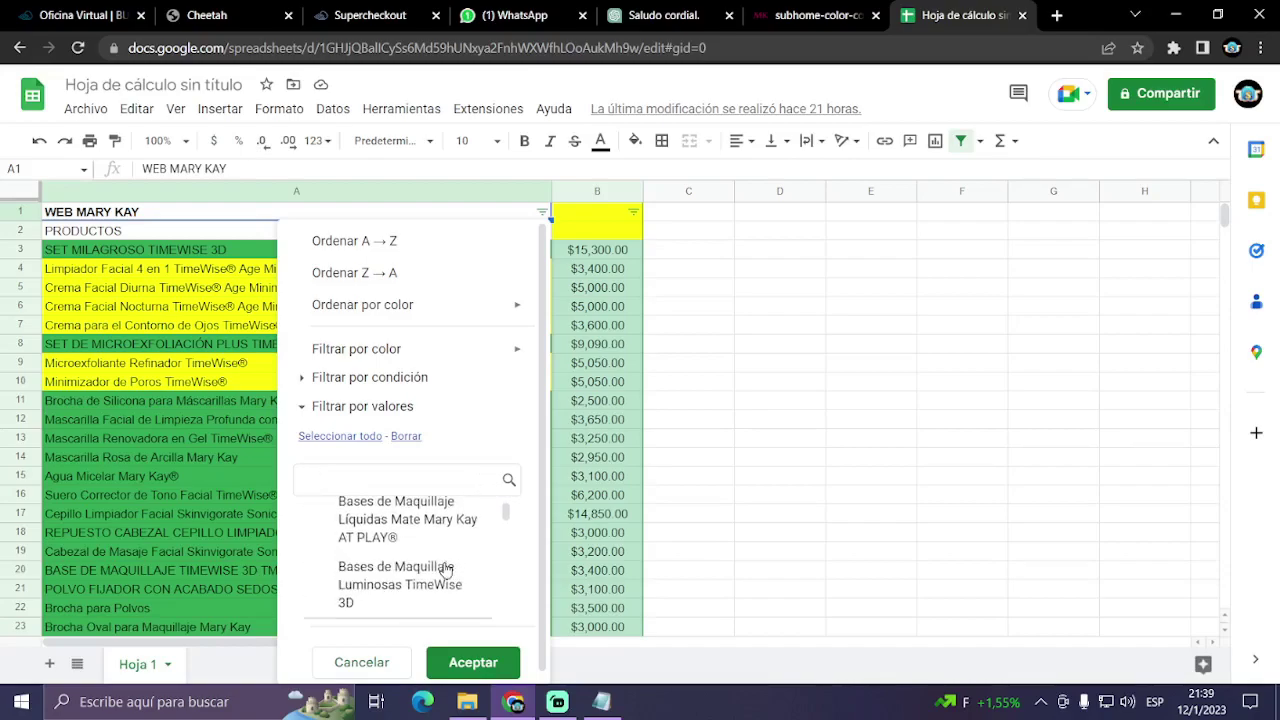
{"action": "scroll", "coordinate": [446, 569], "scroll_direction": "down", "scroll_amount": 4}
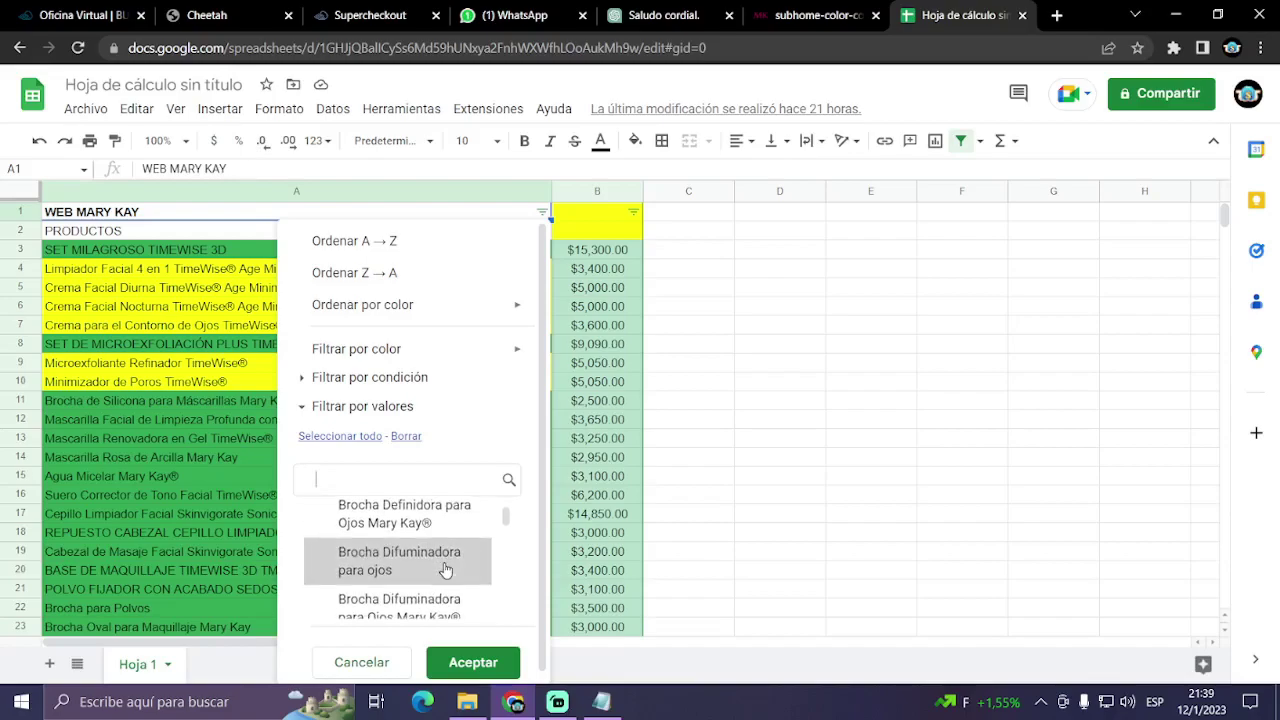
{"action": "scroll", "coordinate": [443, 566], "scroll_direction": "down", "scroll_amount": 2}
{"action": "scroll", "coordinate": [443, 566], "scroll_direction": "down", "scroll_amount": 3}
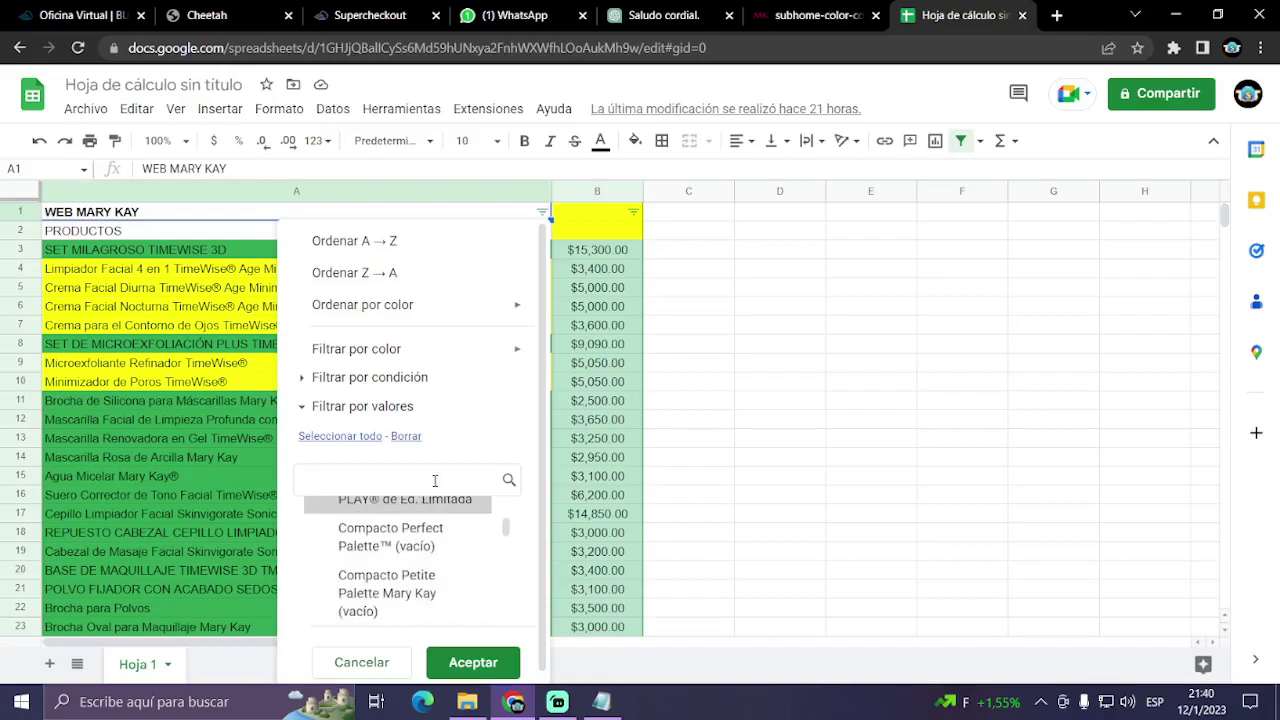
- Sort the price list's product column alphabetically from A to Z
{"action": "left_click", "coordinate": [483, 244]}
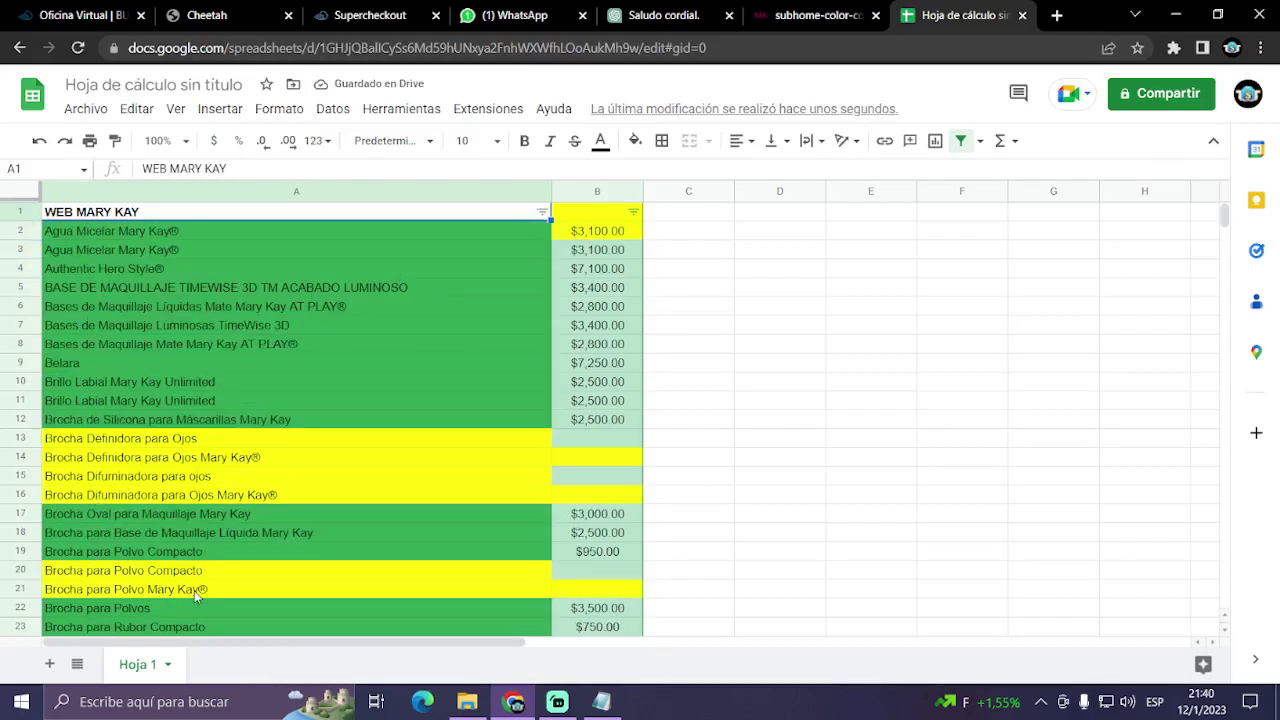
{"action": "scroll", "coordinate": [194, 590], "scroll_direction": "down", "scroll_amount": 3}
{"action": "scroll", "coordinate": [200, 585], "scroll_direction": "up", "scroll_amount": 3}
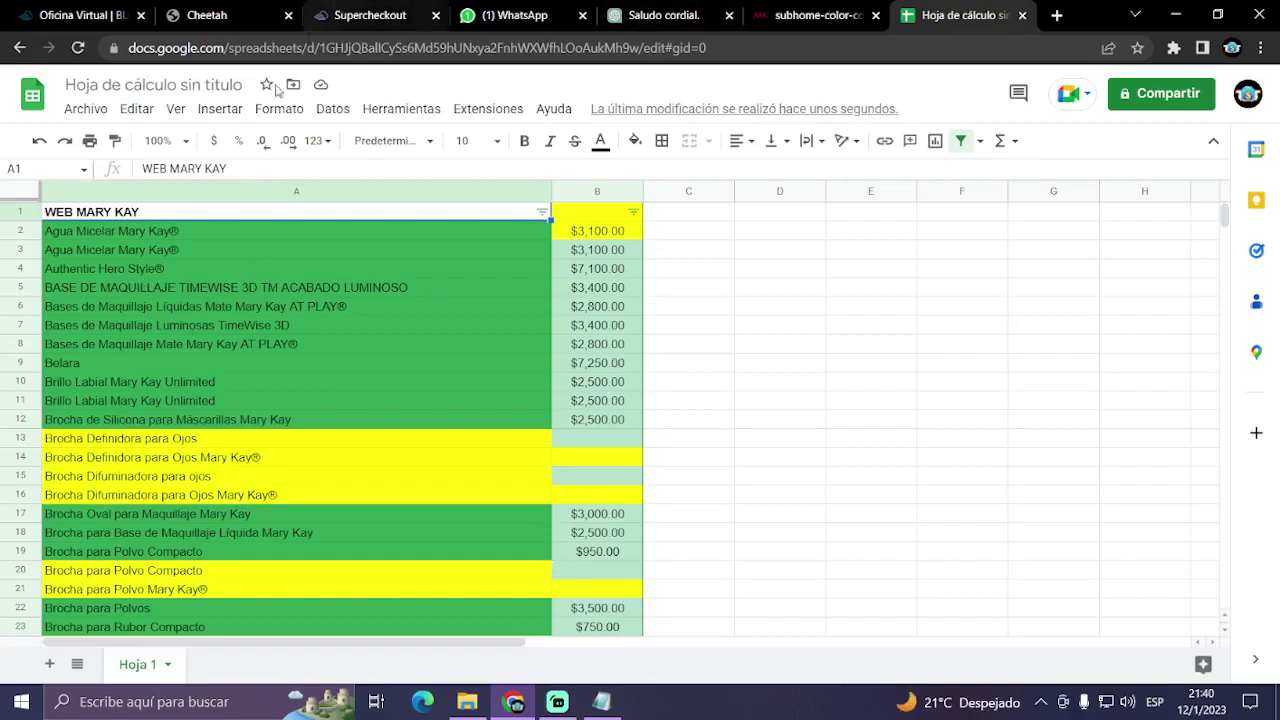
- Open the live web page of the Compactos y Aplicadores page from the Builderall site's page list
{"action": "left_click", "coordinate": [210, 15]}
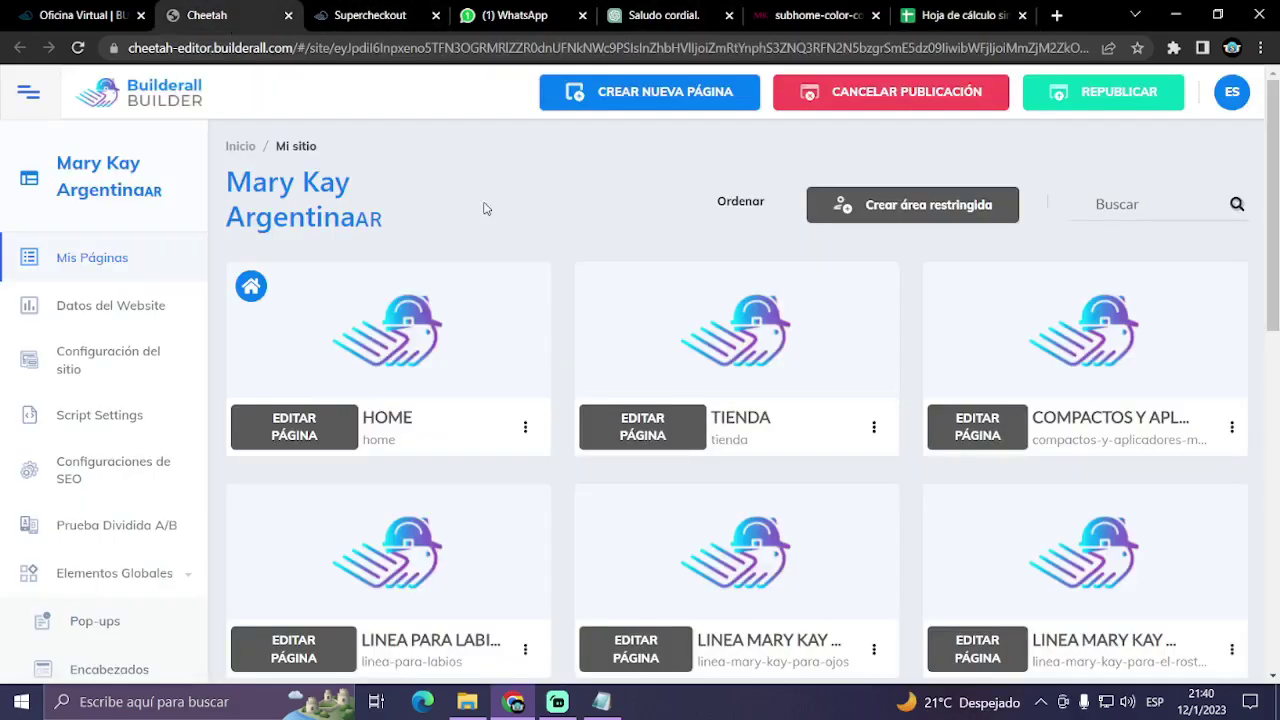
{"action": "left_click", "coordinate": [1230, 428]}
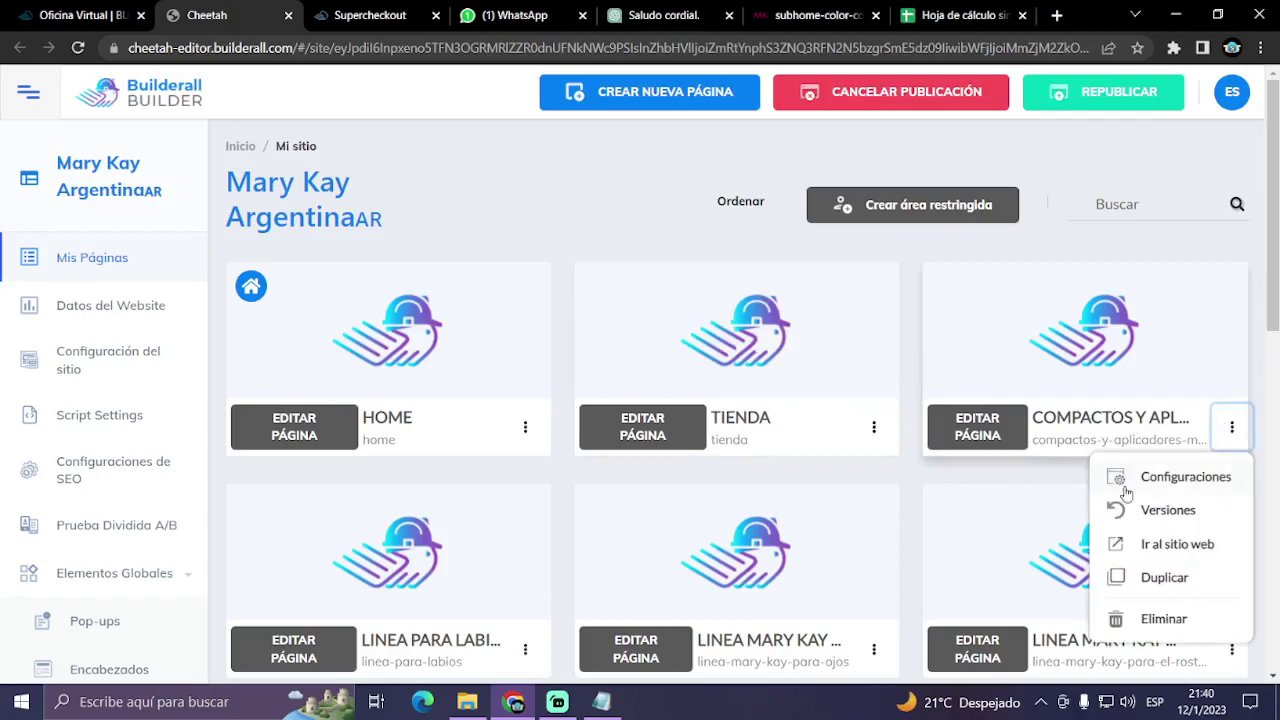
{"action": "left_click", "coordinate": [1158, 548]}
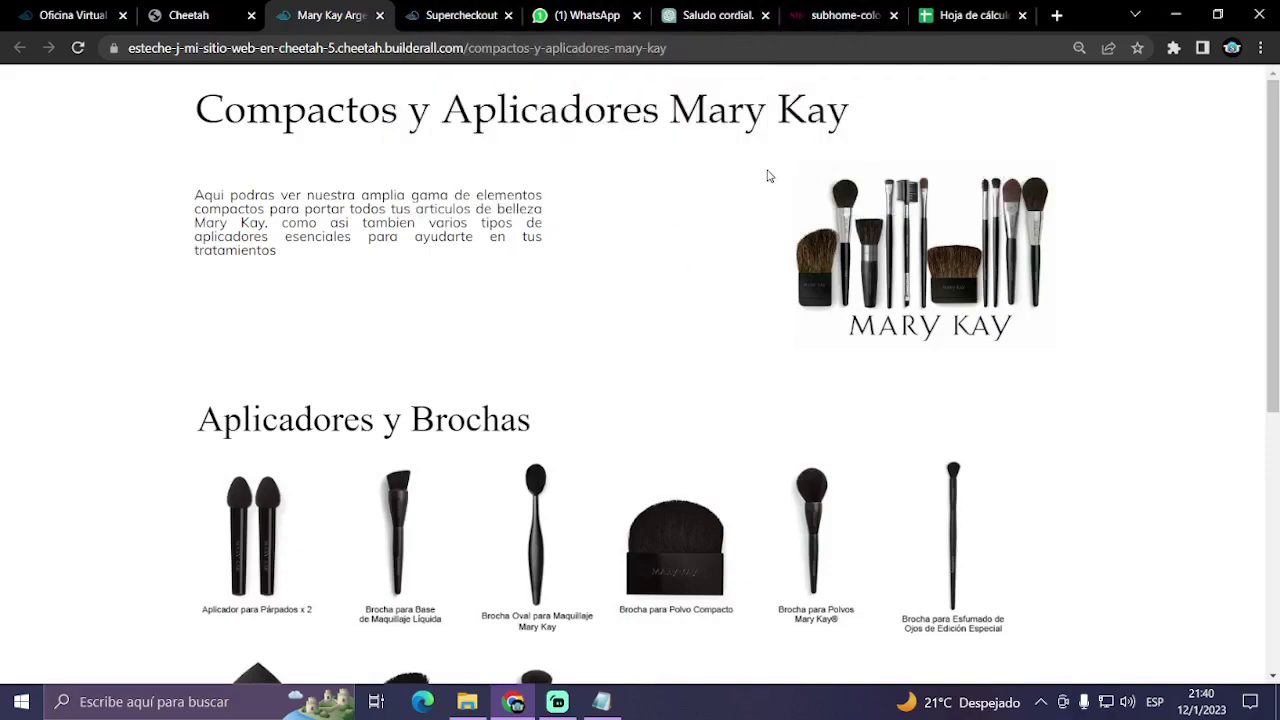
- Back in the price list, try filtering the product column by searching "brocha para" and excluding Brocha para Polvo Compacto
{"action": "left_click", "coordinate": [948, 22]}
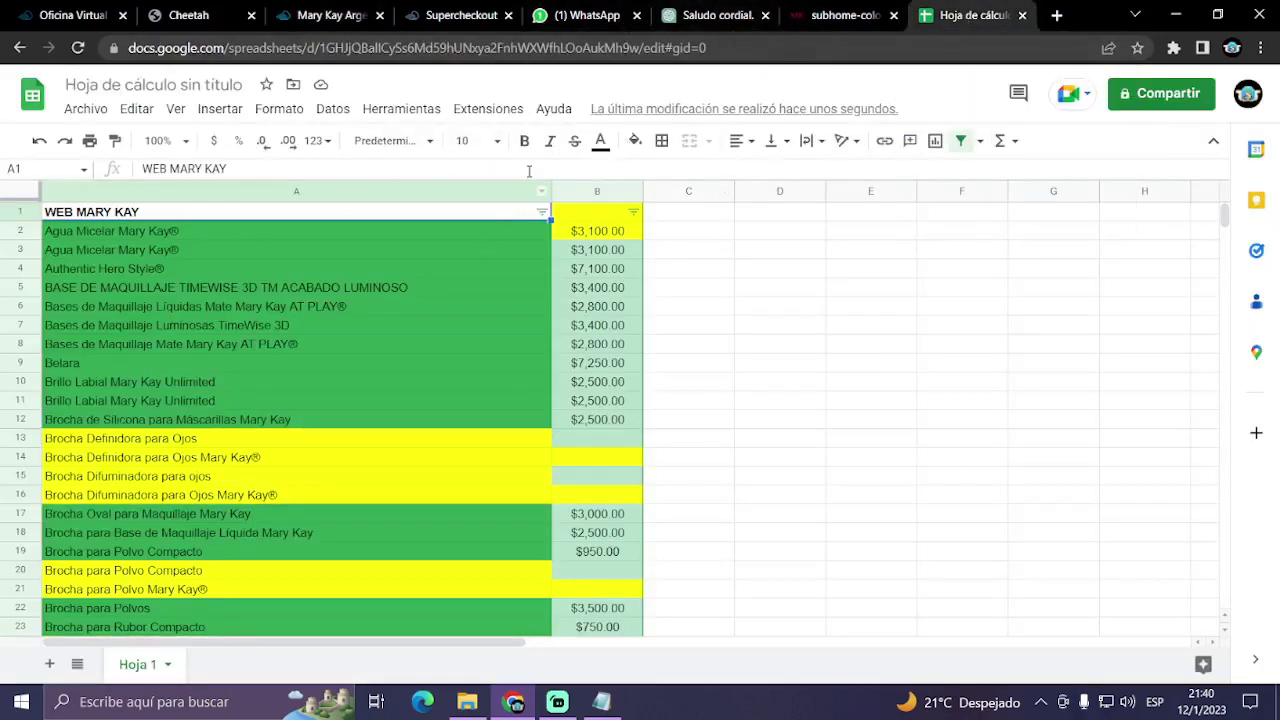
{"action": "left_click", "coordinate": [541, 213]}
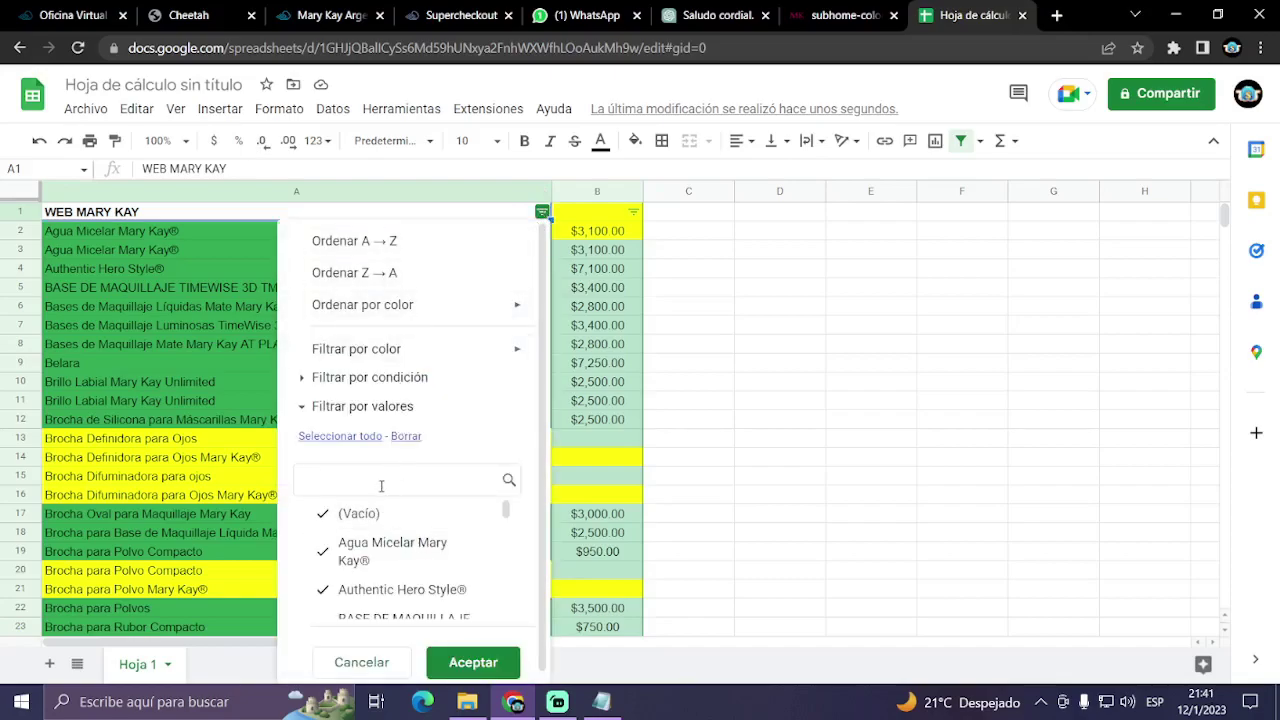
{"action": "type", "text": "bro"}
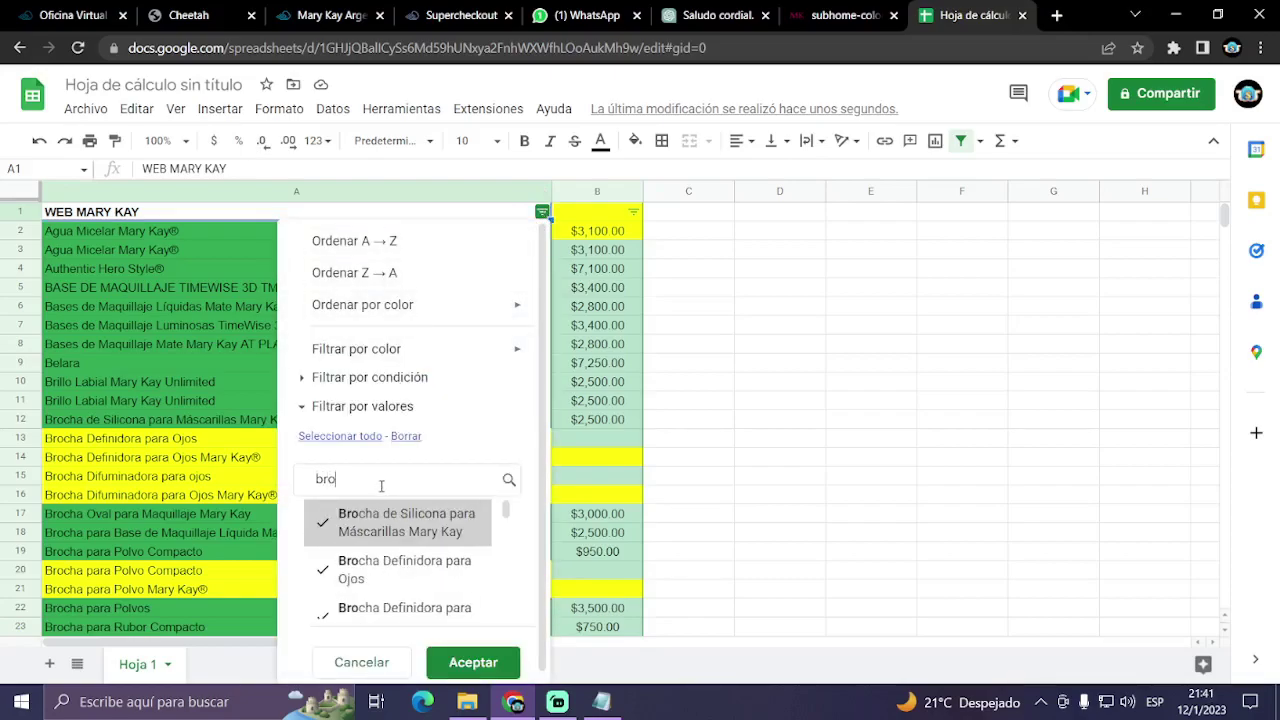
{"action": "type", "text": "cha para"}
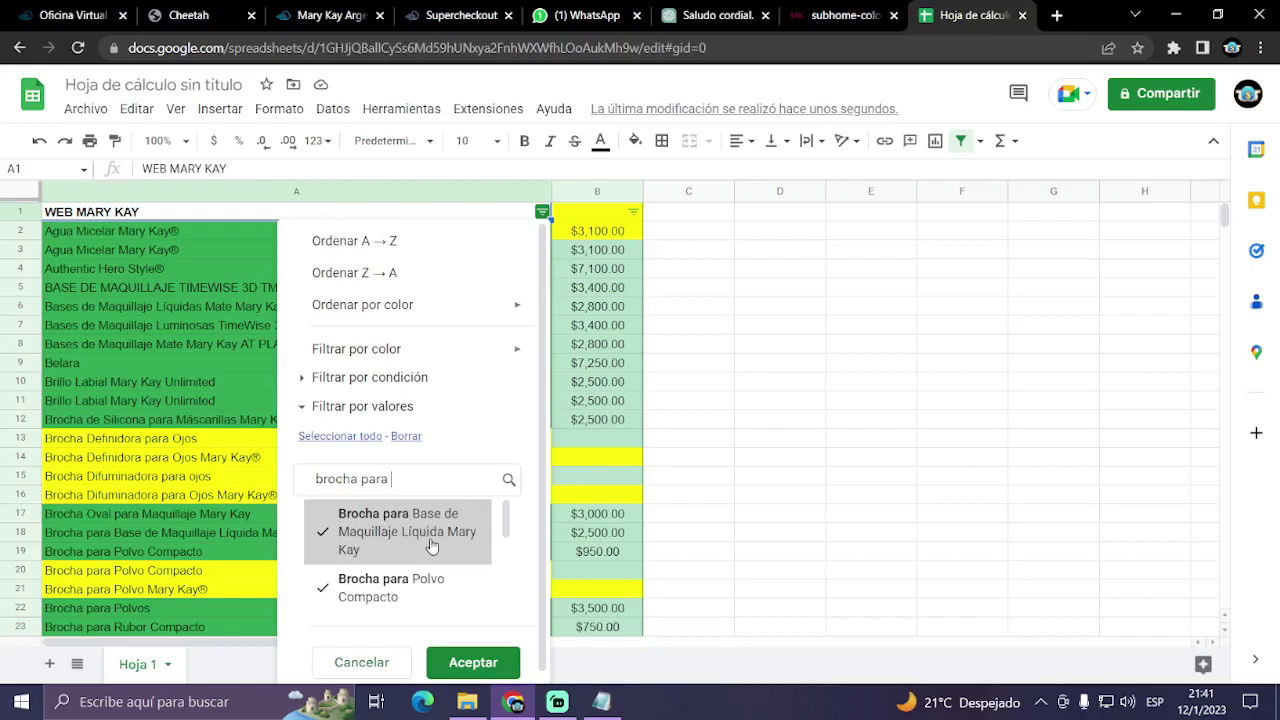
{"action": "left_click", "coordinate": [338, 588]}
{"action": "left_click", "coordinate": [368, 532]}
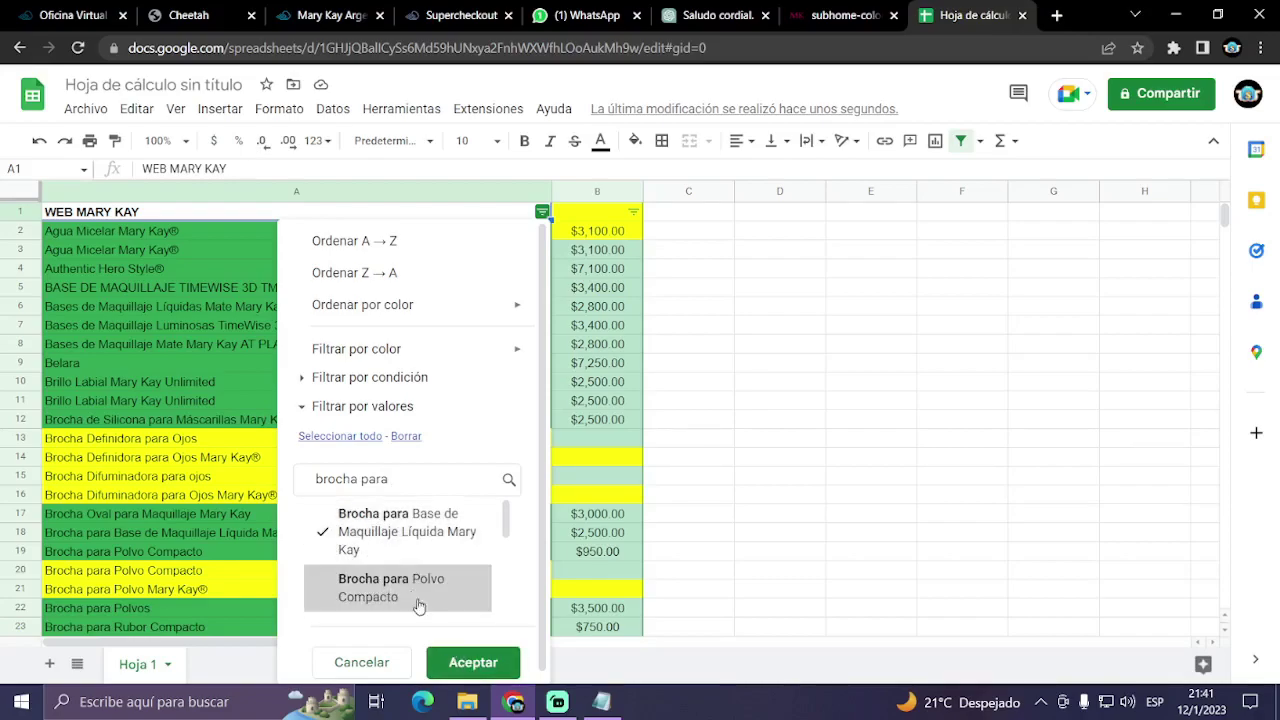
{"action": "left_click", "coordinate": [471, 663]}
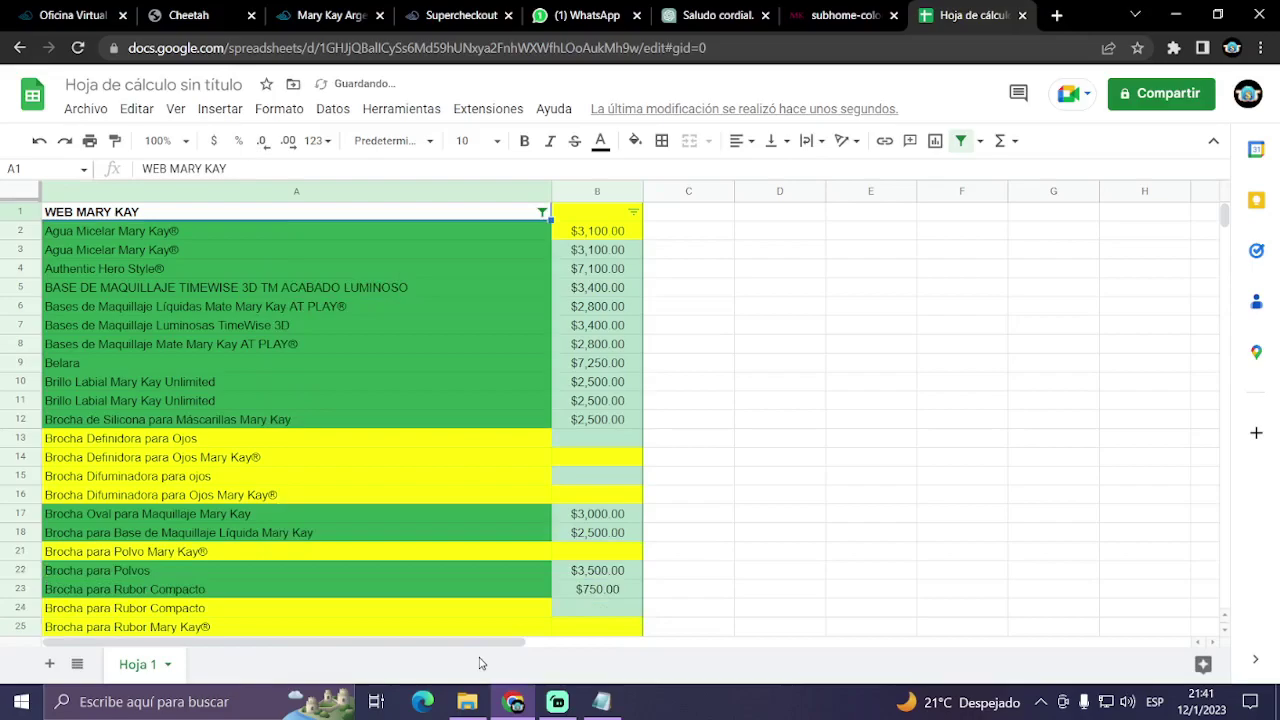
- Clear the product column's filter selection and show only Brocha para Base de Maquillaje Líquida Mary Kay
{"action": "left_click", "coordinate": [545, 216]}
{"action": "left_click", "coordinate": [405, 436]}
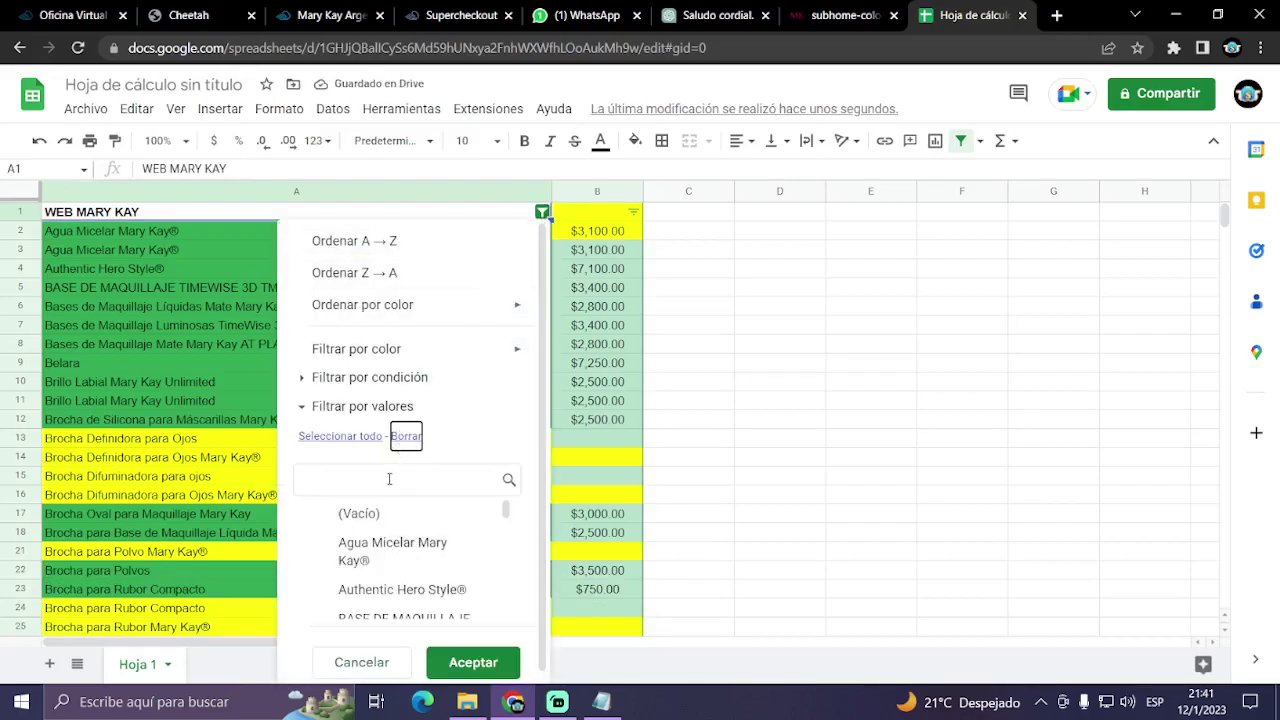
{"action": "left_click", "coordinate": [389, 479]}
{"action": "type", "text": "brocha para"}
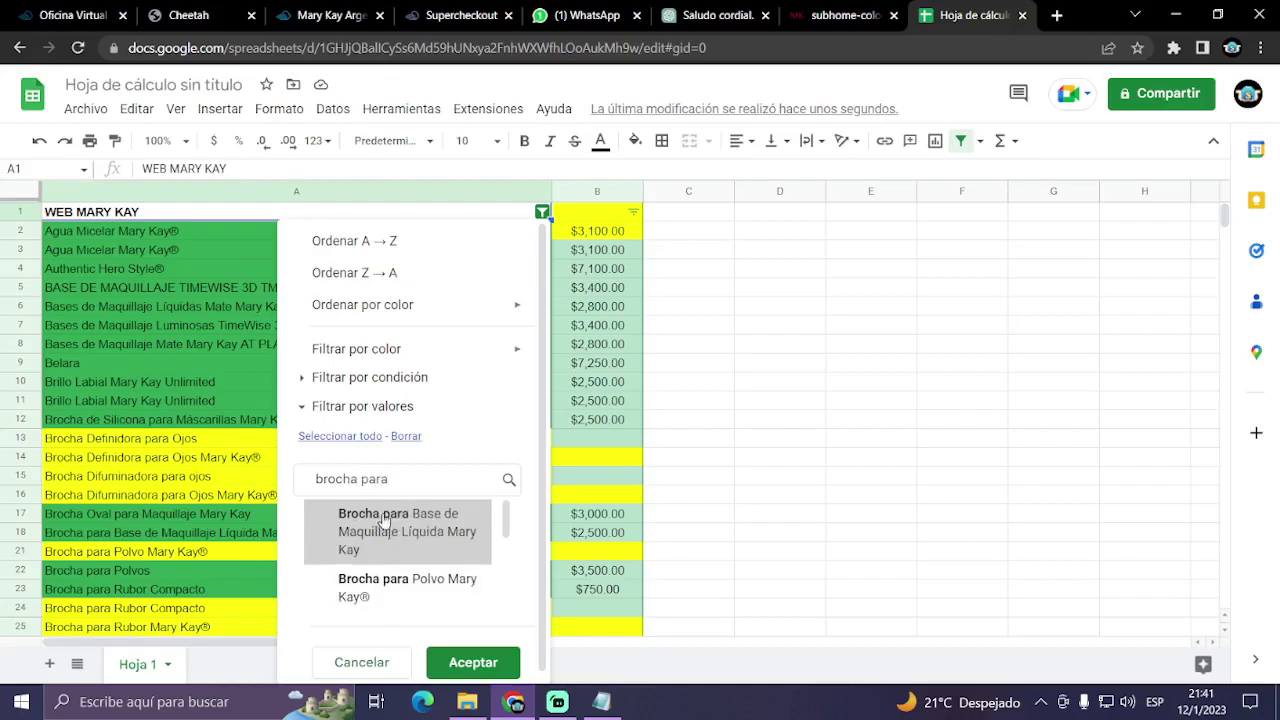
{"action": "left_click", "coordinate": [410, 550]}
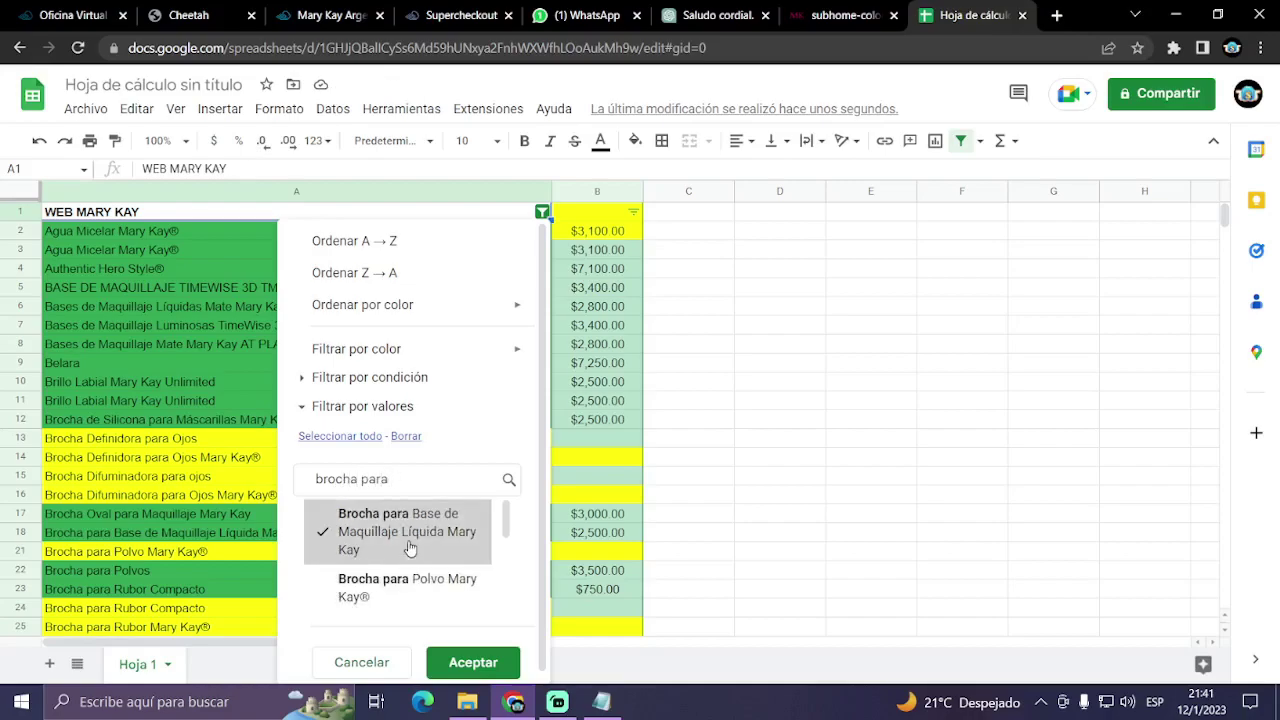
{"action": "left_click", "coordinate": [468, 663]}
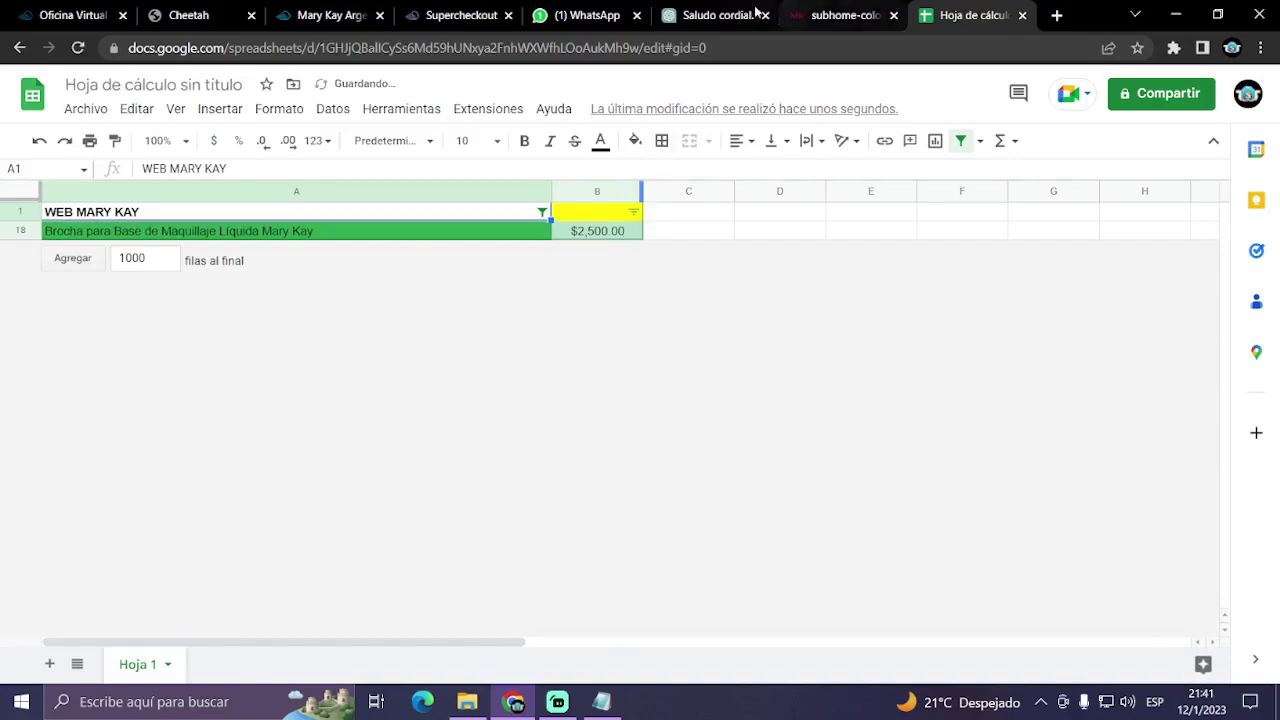
- Switch to SuperCheckout and rename the product as "Brocha para base de maquillaje liquida"
{"action": "left_click", "coordinate": [452, 12]}
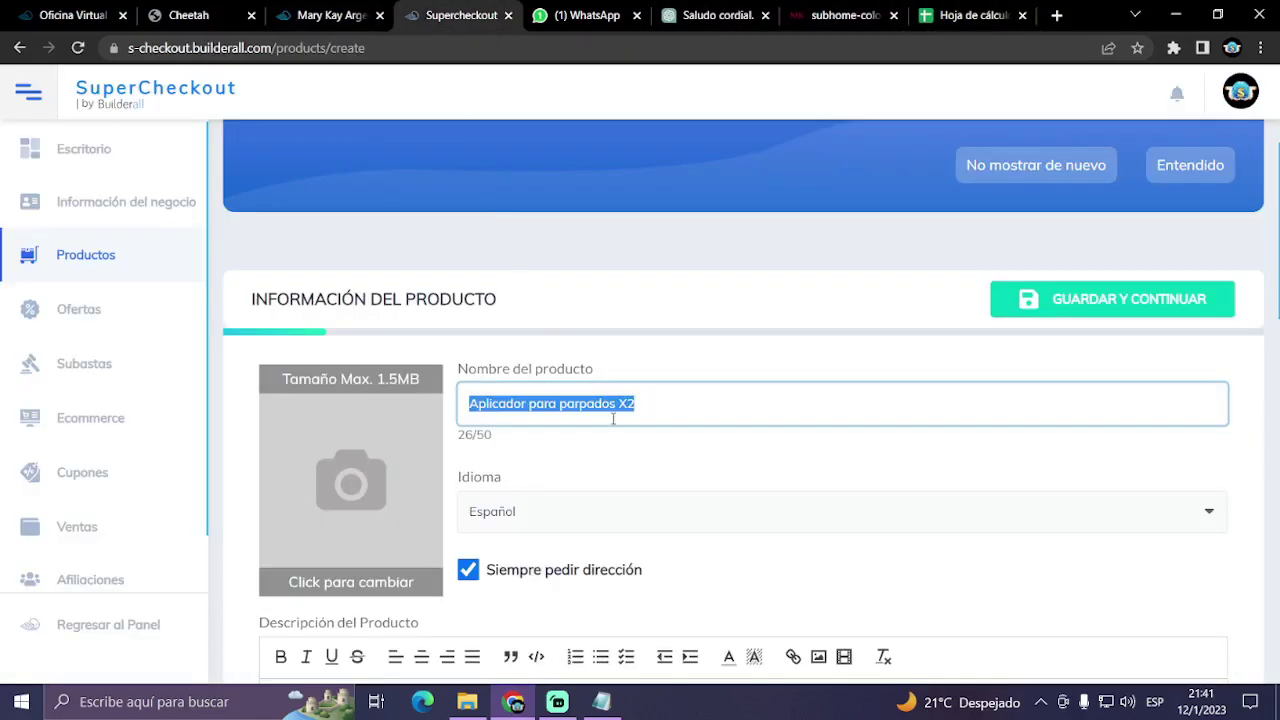
{"action": "type", "text": "Bor"}
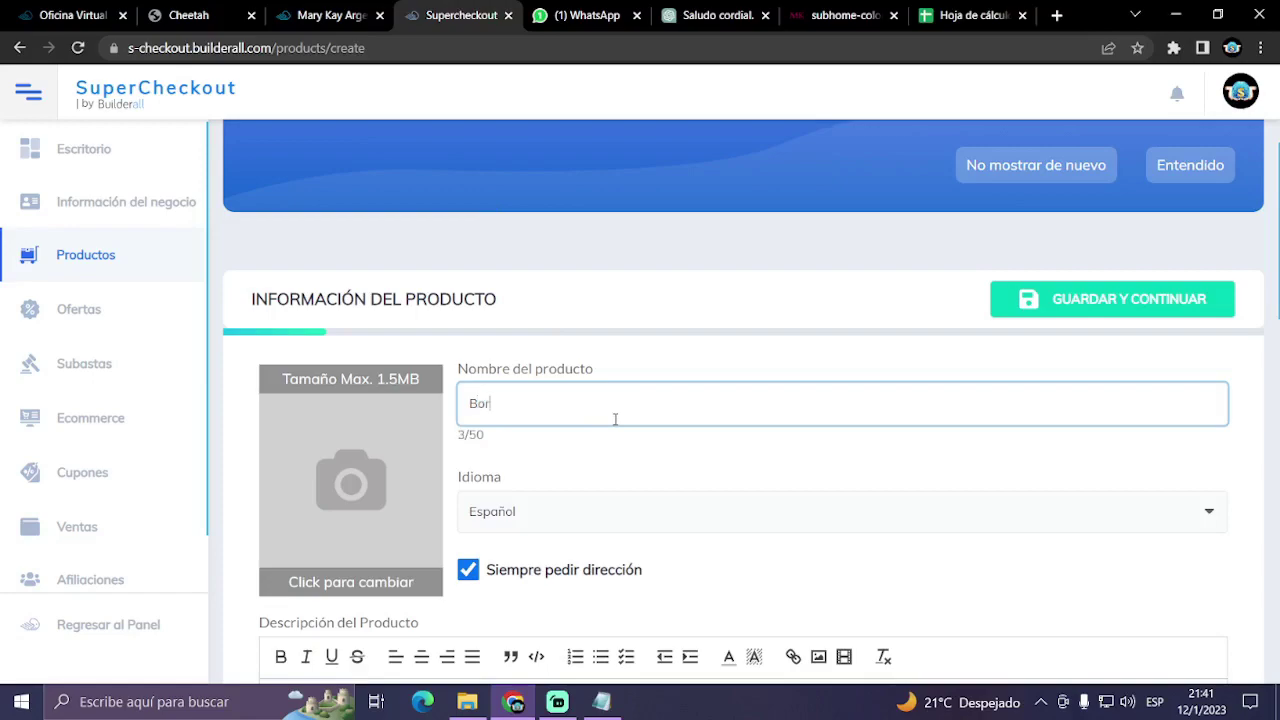
{"action": "key", "text": "BackSpace"}
{"action": "type", "text": "roch"}
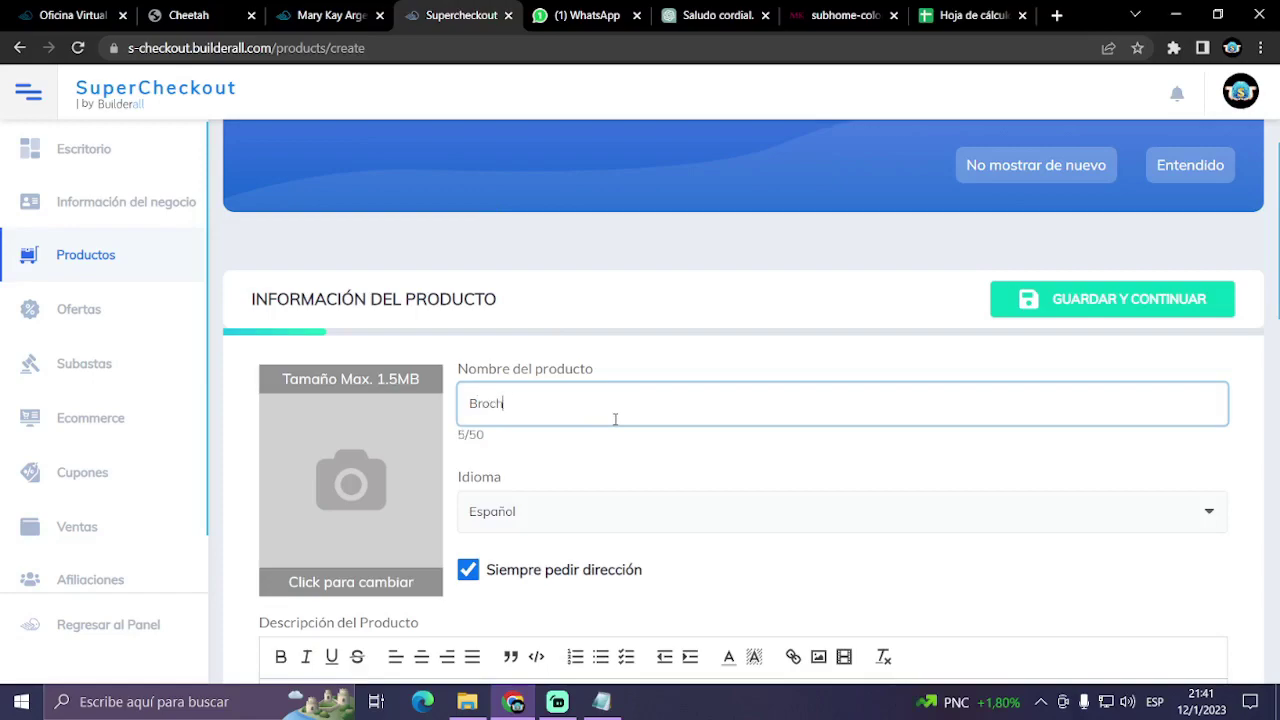
{"action": "type", "text": "a para base de maquillaje liquido"}
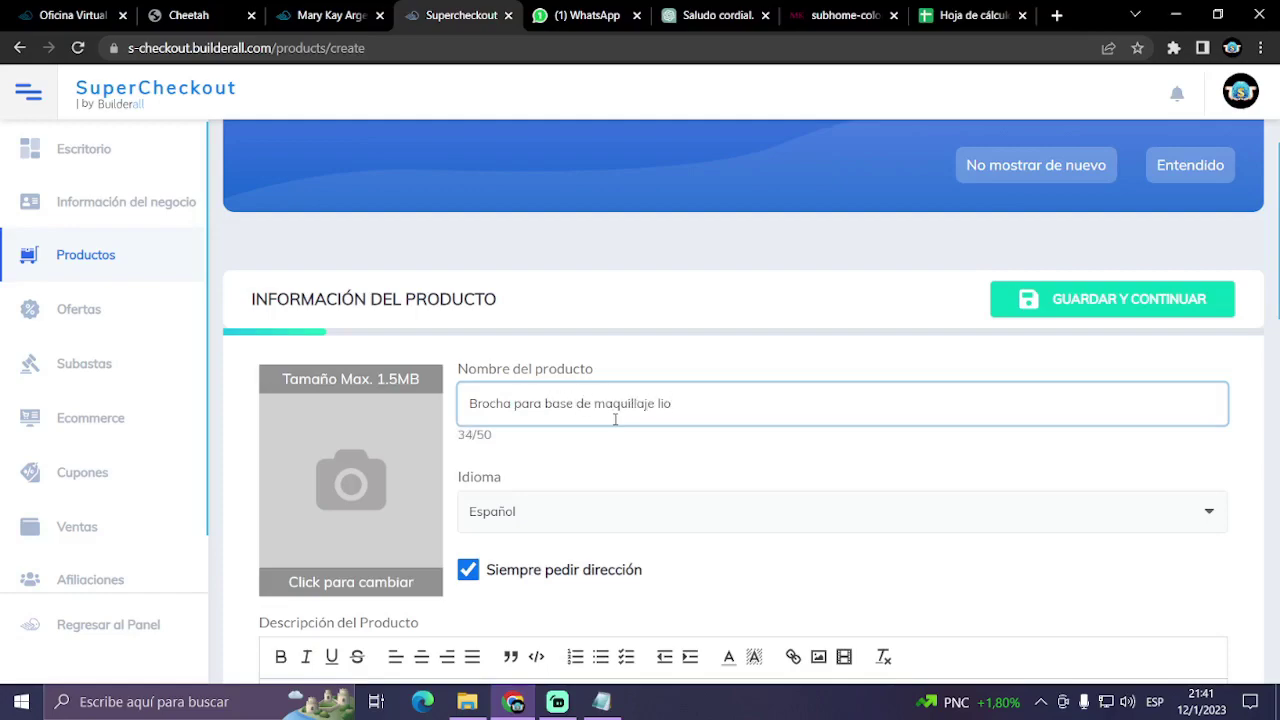
{"action": "left_click", "coordinate": [711, 560]}
- On the Mary Kay website, return to the product catalogue, open Brocha para Base de Maquillaje Líquida and expand its Beneficios
{"action": "scroll", "coordinate": [709, 557], "scroll_direction": "down", "scroll_amount": 2}
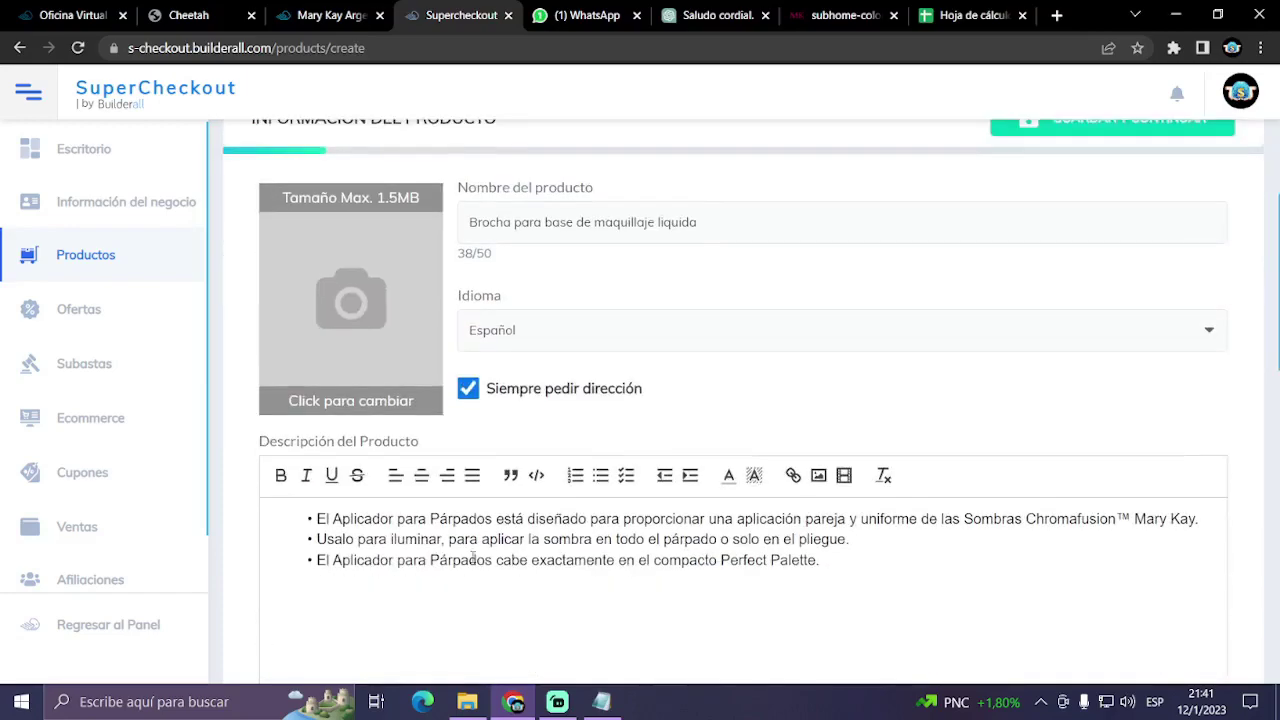
{"action": "left_click", "coordinate": [845, 15]}
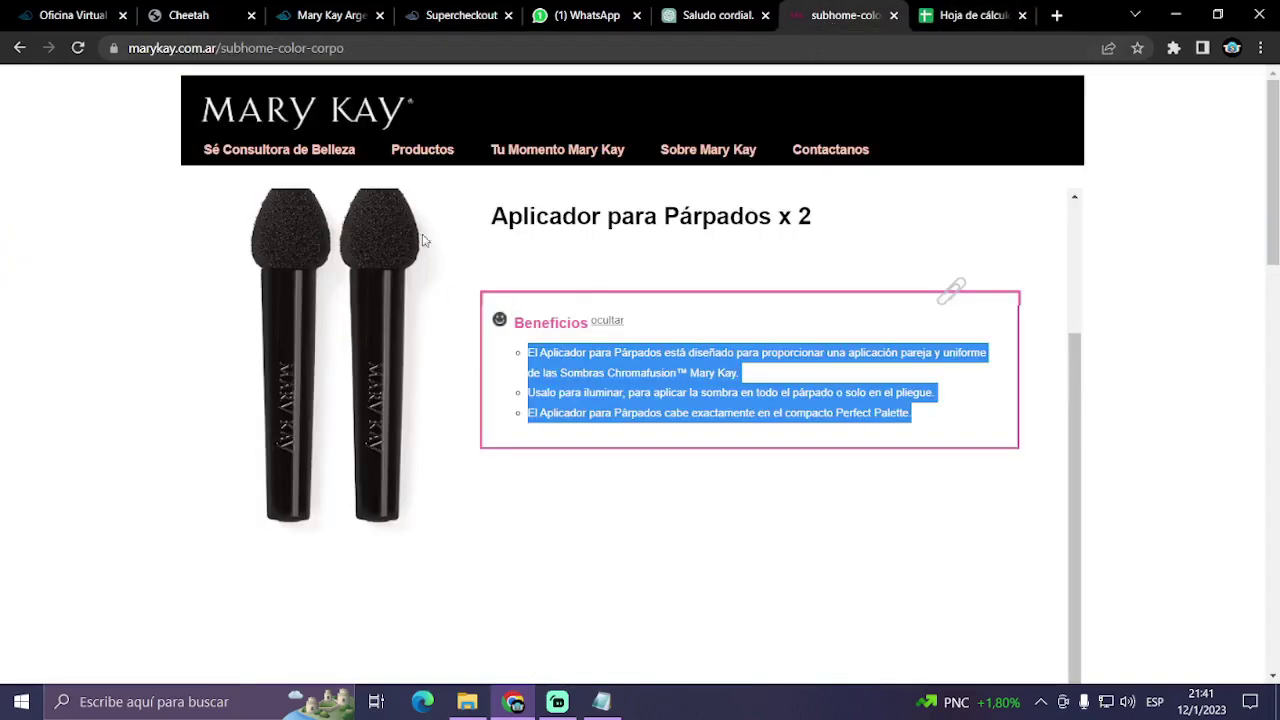
{"action": "scroll", "coordinate": [300, 250], "scroll_direction": "up", "scroll_amount": 2}
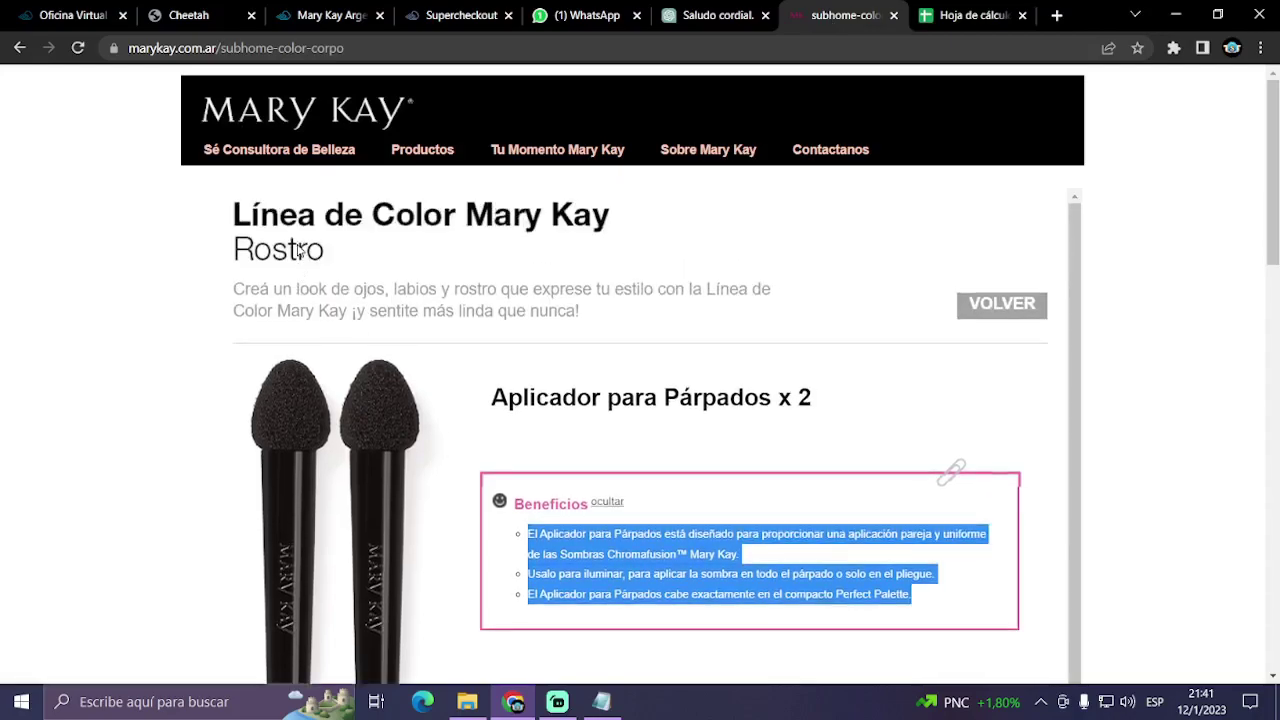
{"action": "left_click", "coordinate": [966, 305]}
{"action": "scroll", "coordinate": [578, 469], "scroll_direction": "down", "scroll_amount": 3}
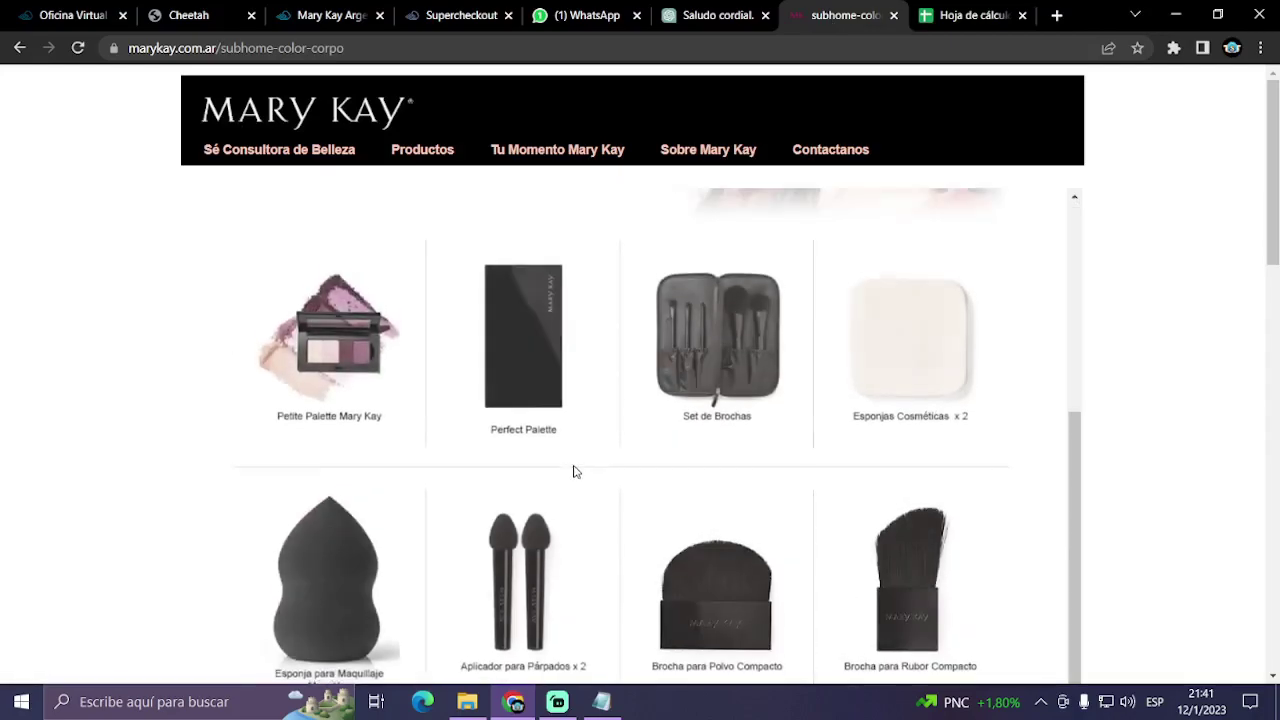
{"action": "scroll", "coordinate": [517, 486], "scroll_direction": "down", "scroll_amount": 1}
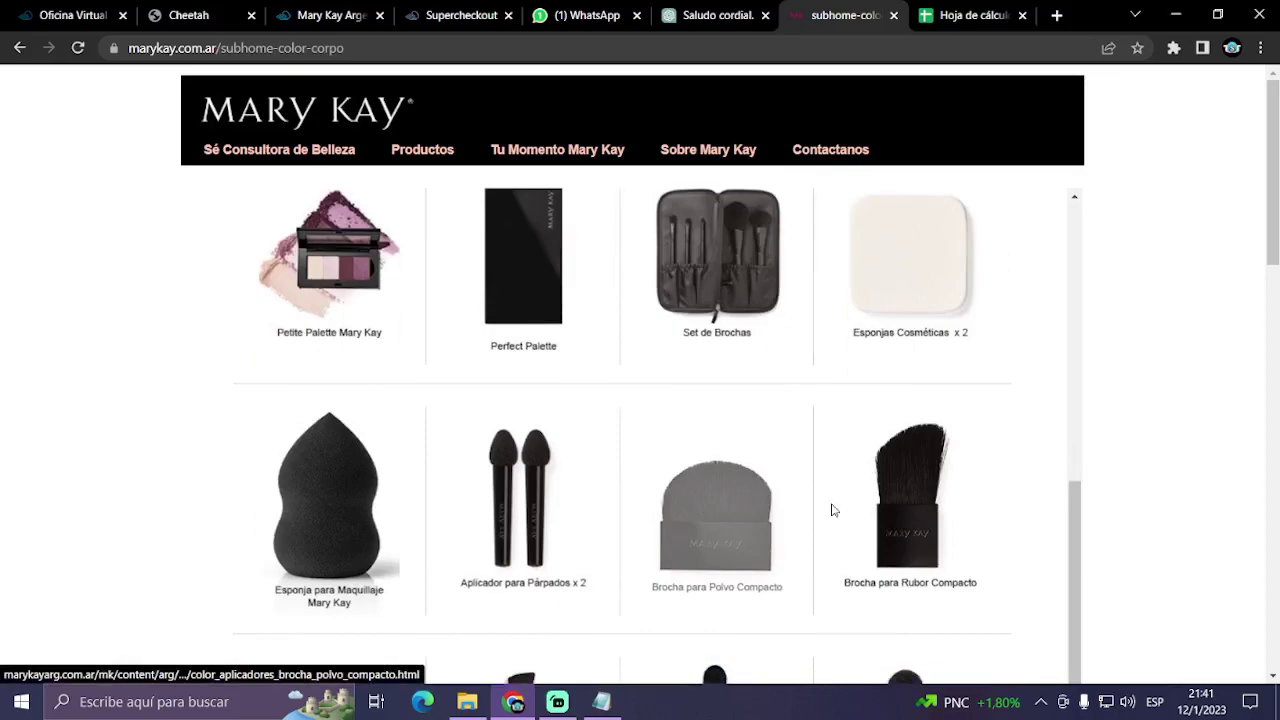
{"action": "scroll", "coordinate": [840, 510], "scroll_direction": "down", "scroll_amount": 1}
{"action": "scroll", "coordinate": [996, 500], "scroll_direction": "down", "scroll_amount": 1}
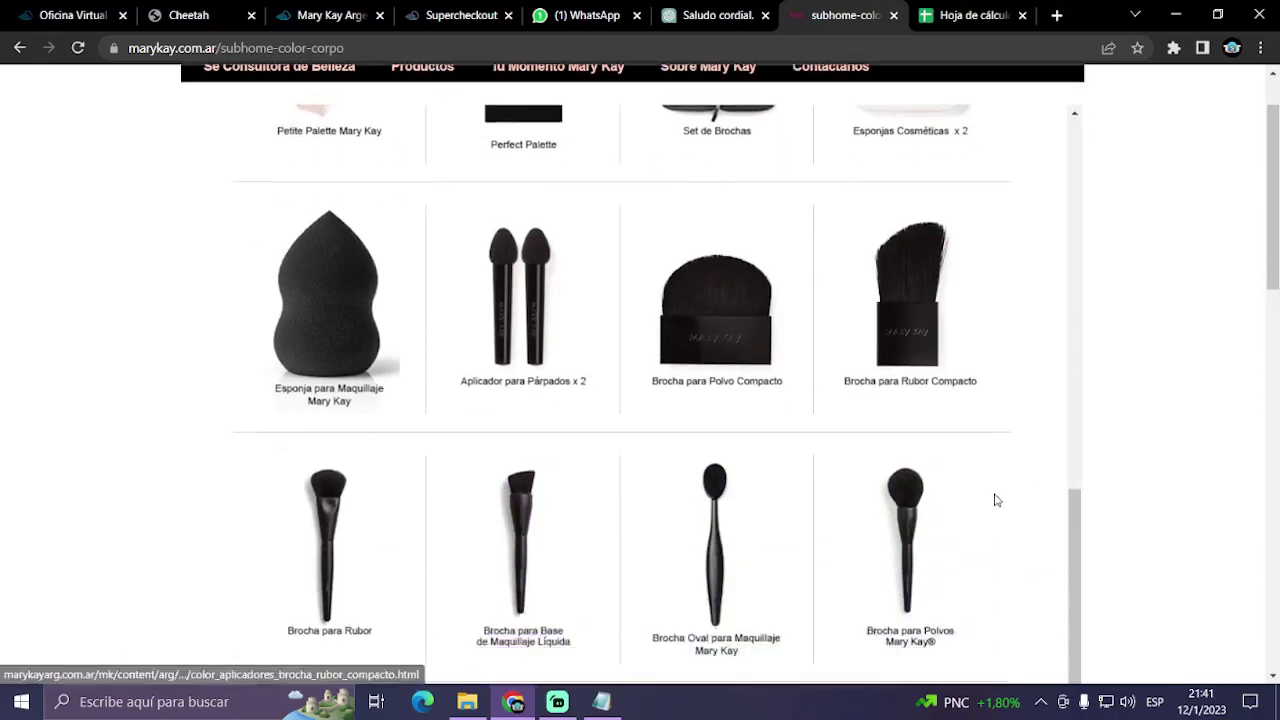
{"action": "scroll", "coordinate": [492, 565], "scroll_direction": "up", "scroll_amount": 1}
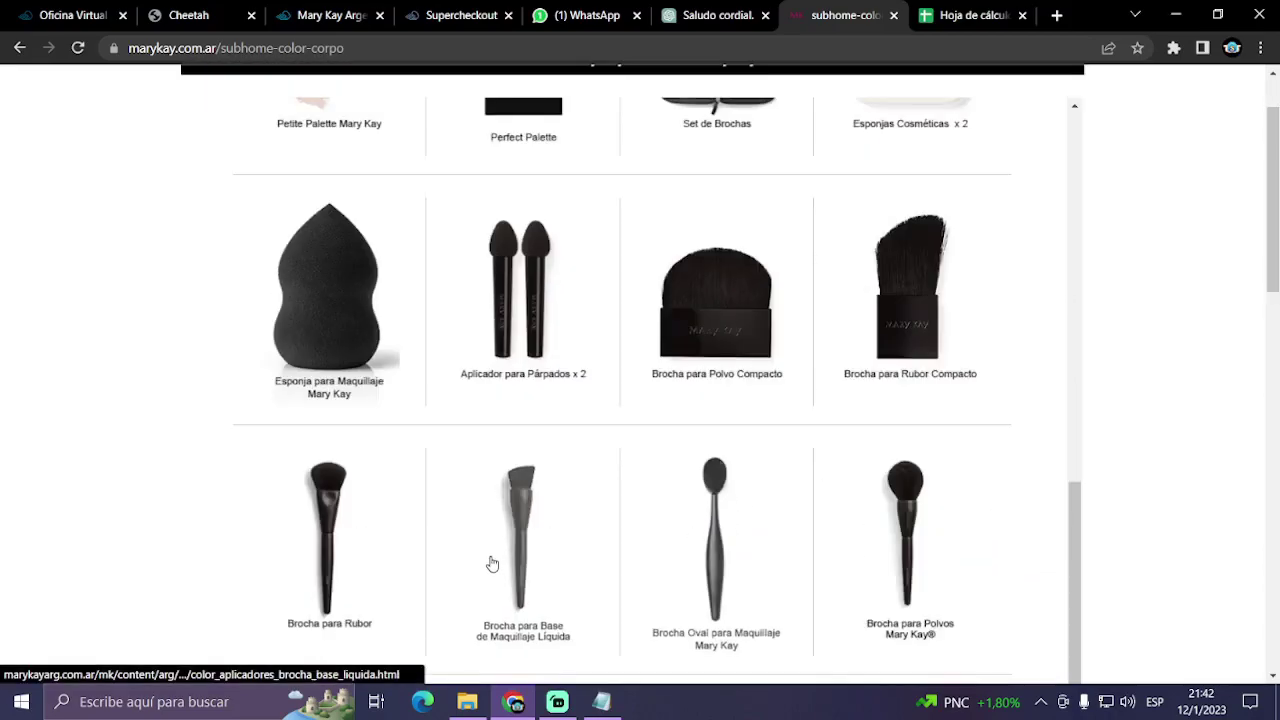
{"action": "left_click", "coordinate": [492, 565]}
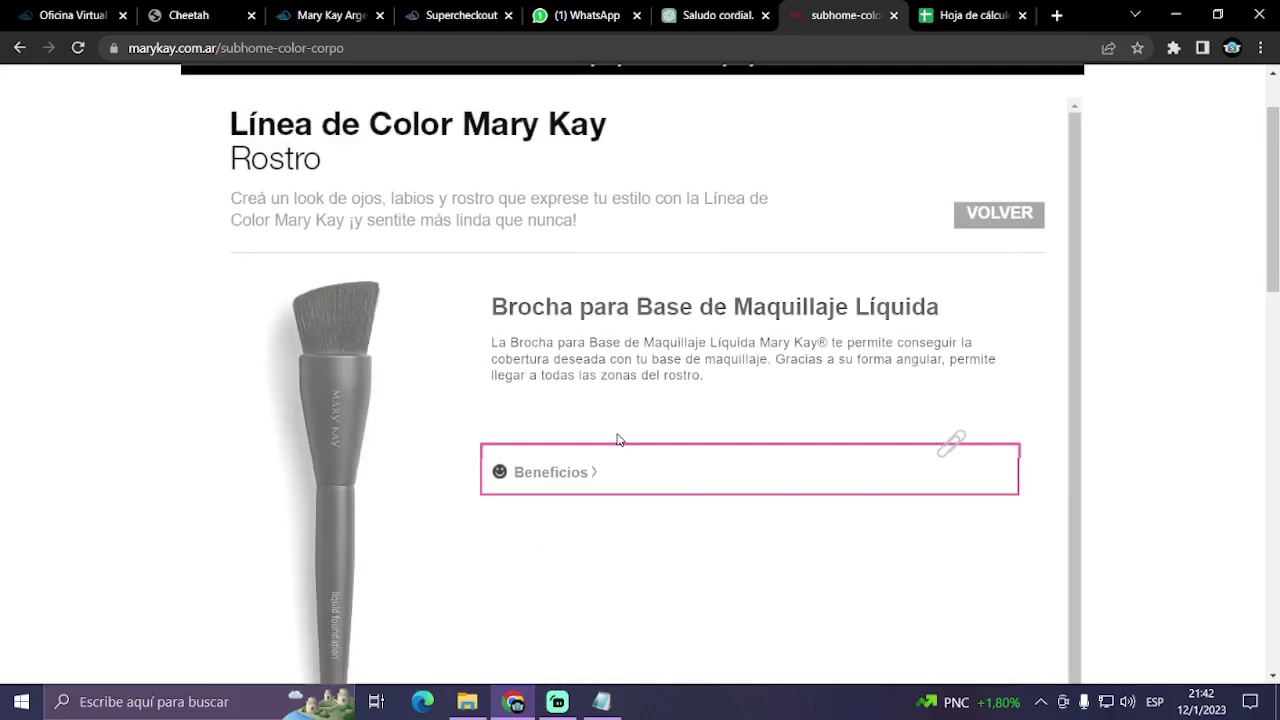
{"action": "left_click", "coordinate": [551, 472]}
{"action": "scroll", "coordinate": [530, 420], "scroll_direction": "down", "scroll_amount": 2}
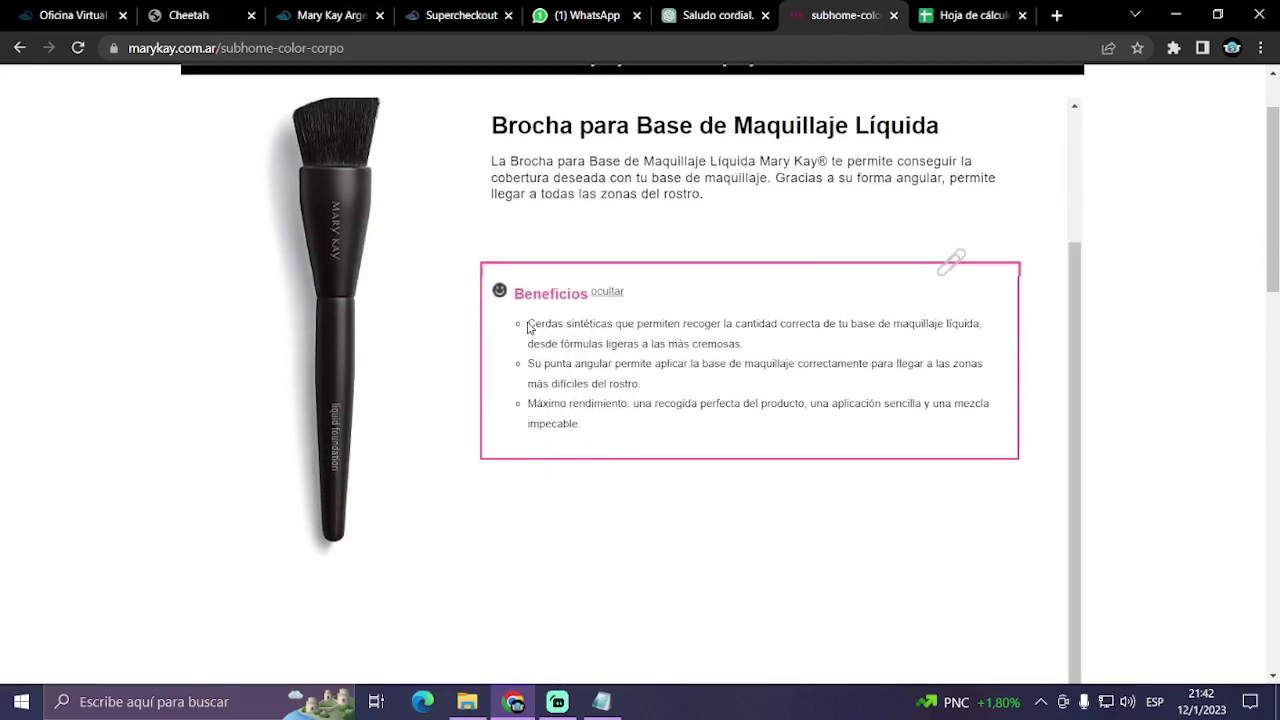
- Copy the three Beneficios points from the Mary Kay page and replace the product description in SuperCheckout with them
{"action": "left_click_drag", "start_coordinate": [530, 325], "coordinate": [590, 439]}
{"action": "key", "text": "ctrl+c"}
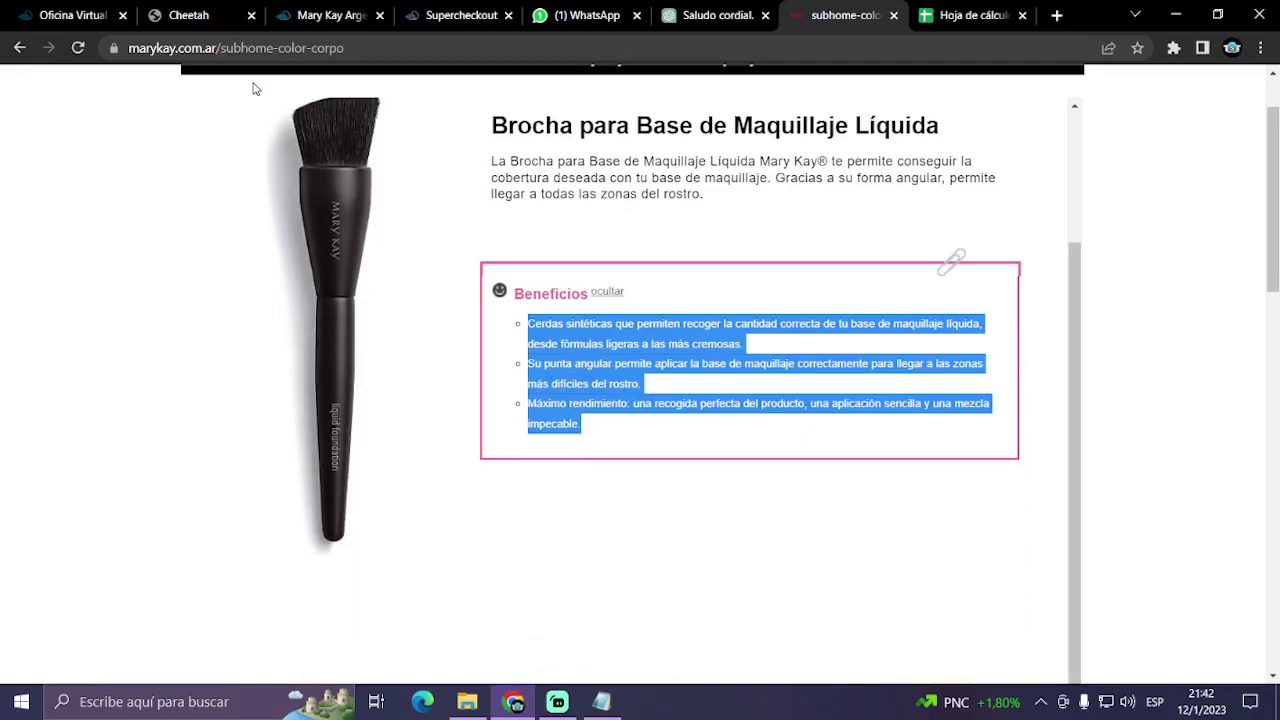
{"action": "left_click", "coordinate": [450, 10]}
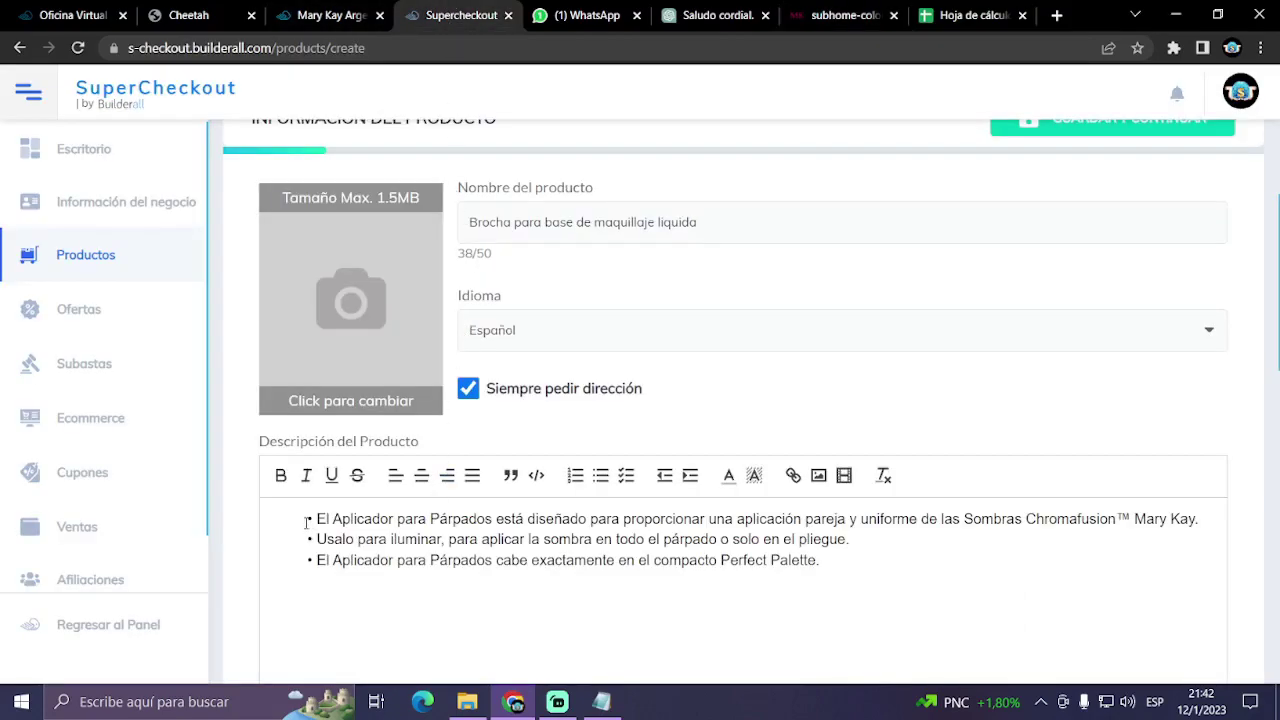
{"action": "left_click_drag", "start_coordinate": [308, 521], "coordinate": [773, 591]}
{"action": "key", "text": "ctrl+v"}
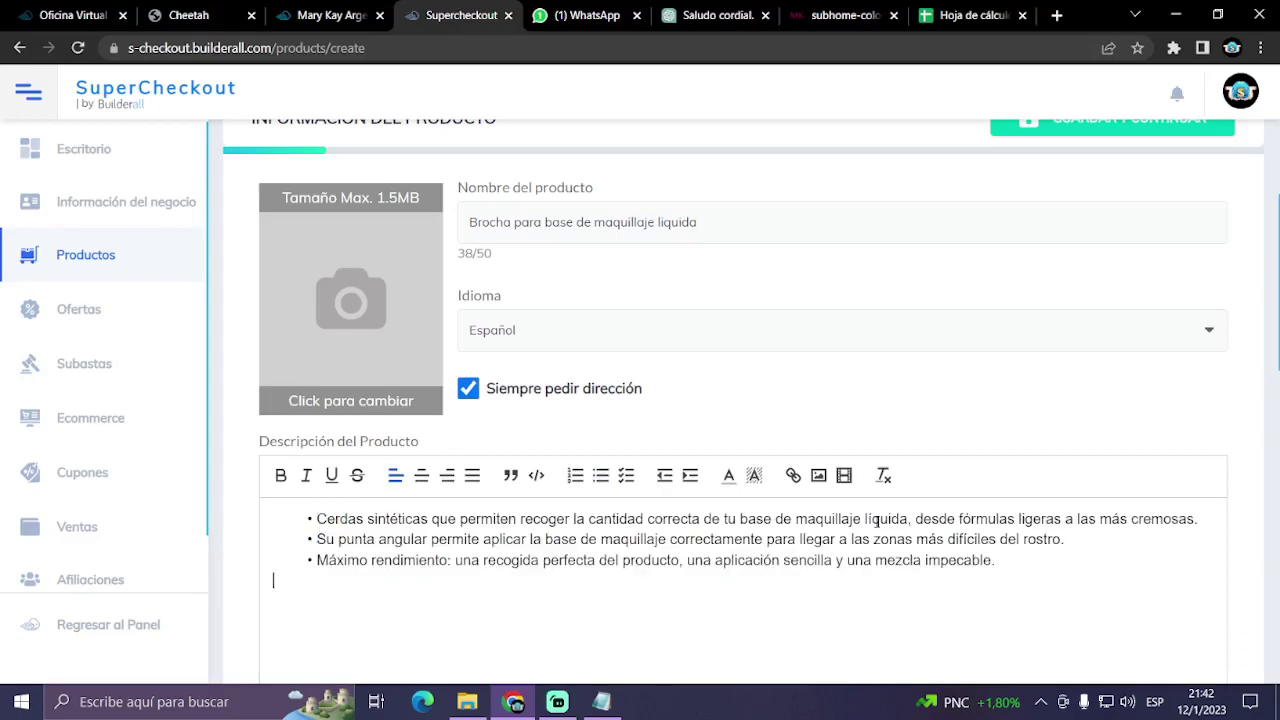
- Upload BROCHA PARA BASE DE MAQUILLAJE LIQUIDA.jpg as the product image, enlarging the crop to include the whole brush and its caption
{"action": "scroll", "coordinate": [925, 421], "scroll_direction": "down", "scroll_amount": 5}
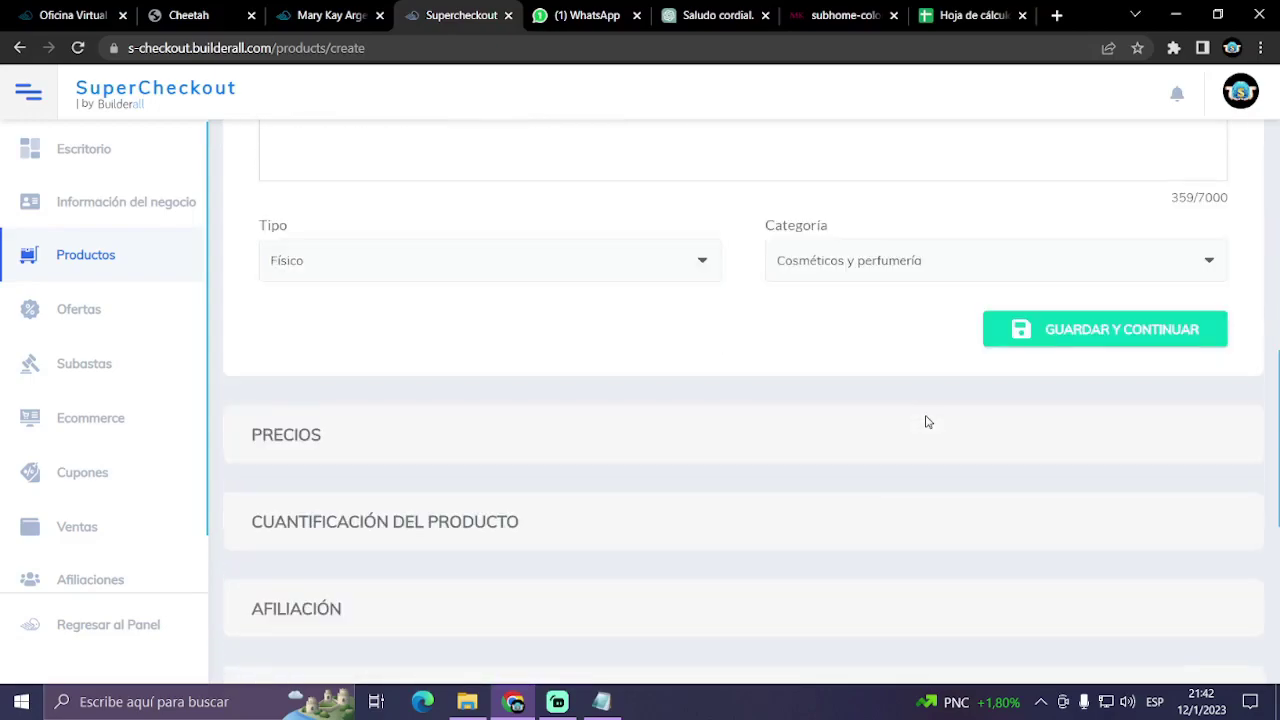
{"action": "scroll", "coordinate": [923, 420], "scroll_direction": "up", "scroll_amount": 8}
{"action": "scroll", "coordinate": [598, 469], "scroll_direction": "down", "scroll_amount": 2}
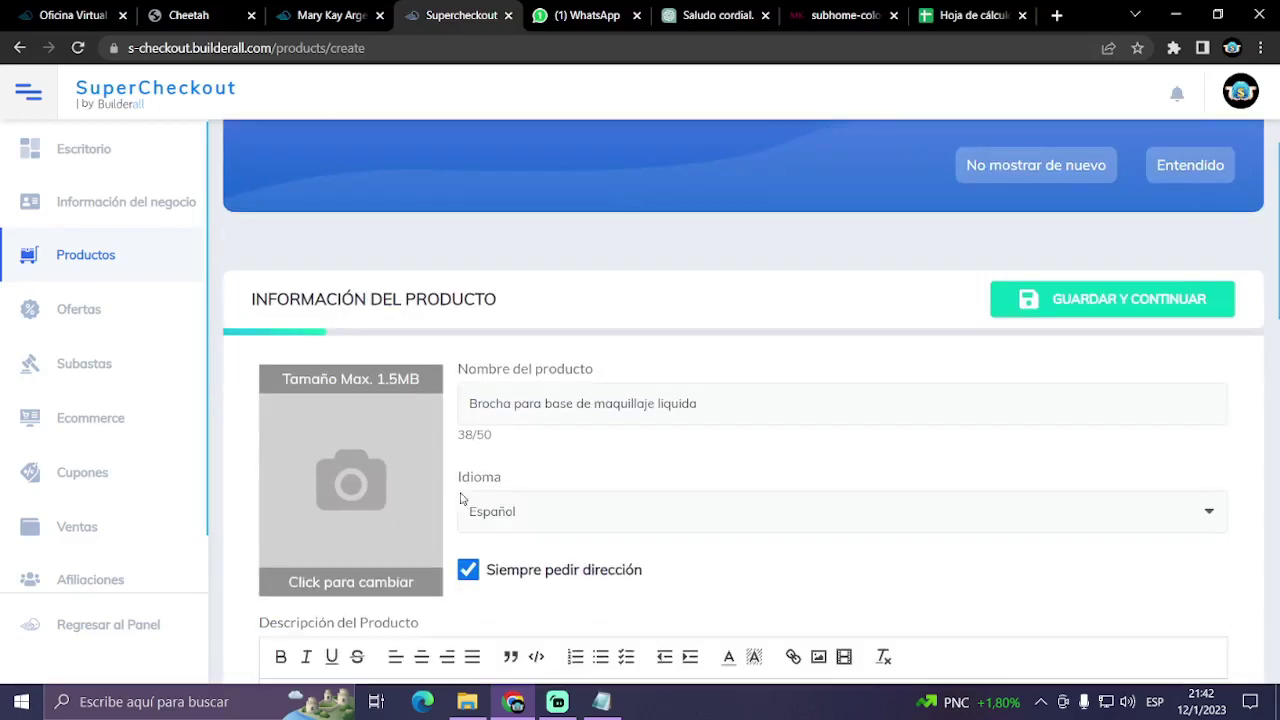
{"action": "left_click", "coordinate": [321, 466]}
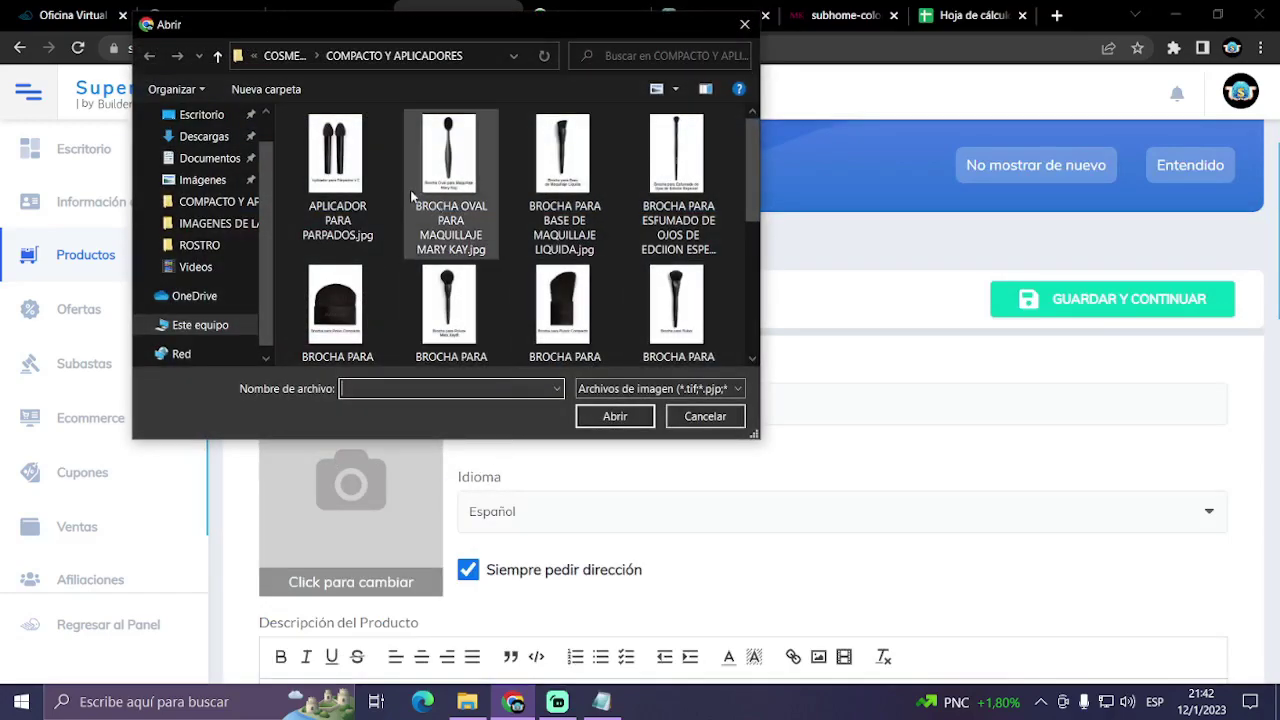
{"action": "left_click", "coordinate": [560, 200]}
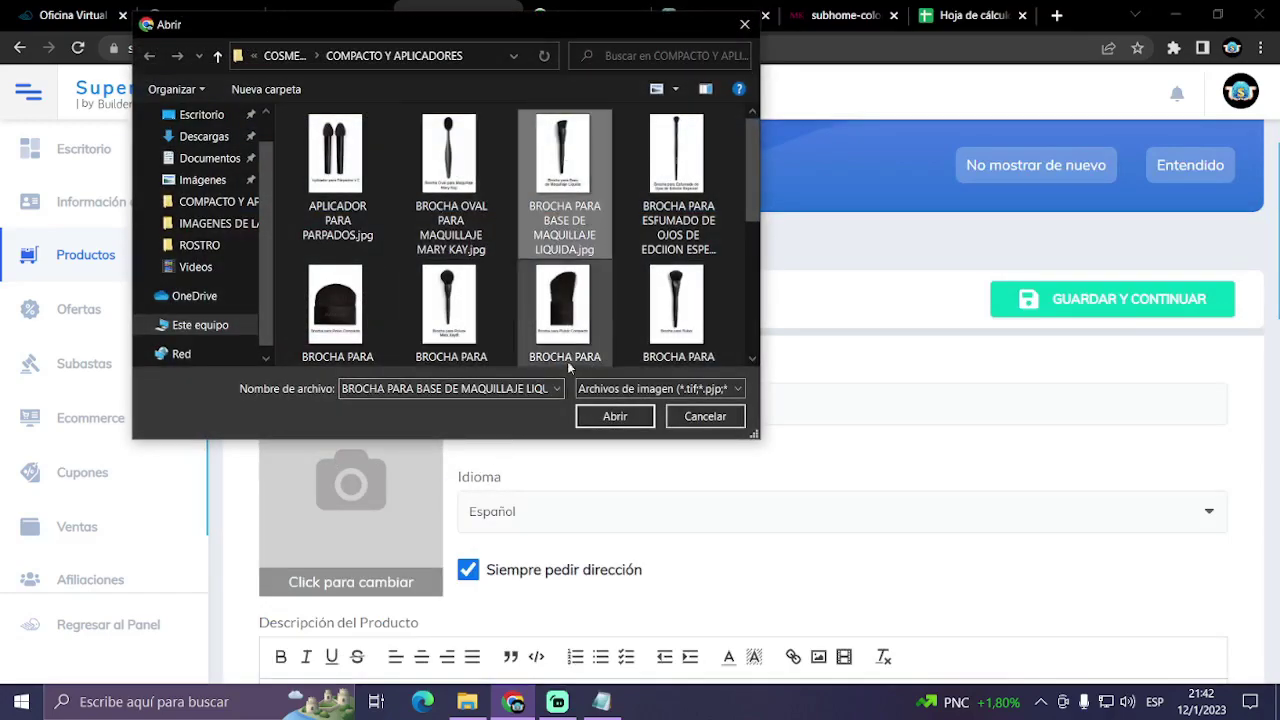
{"action": "left_click", "coordinate": [603, 419]}
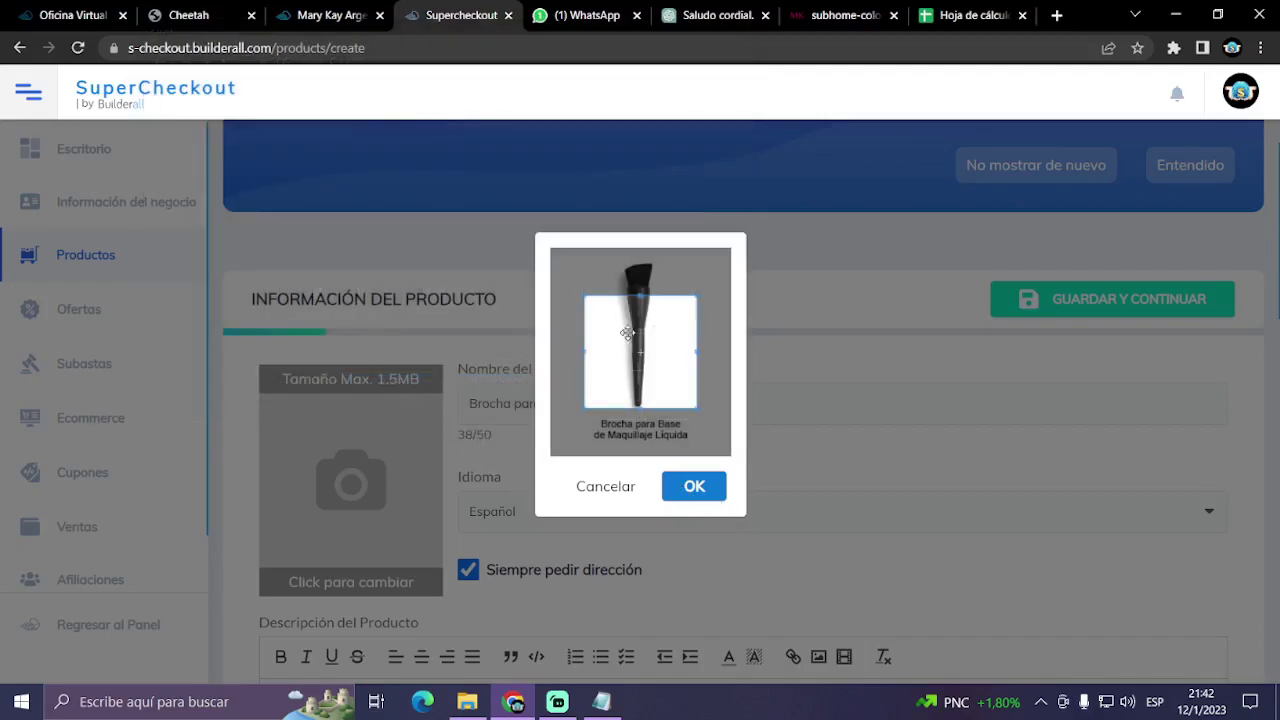
{"action": "left_click_drag", "start_coordinate": [577, 294], "coordinate": [549, 260]}
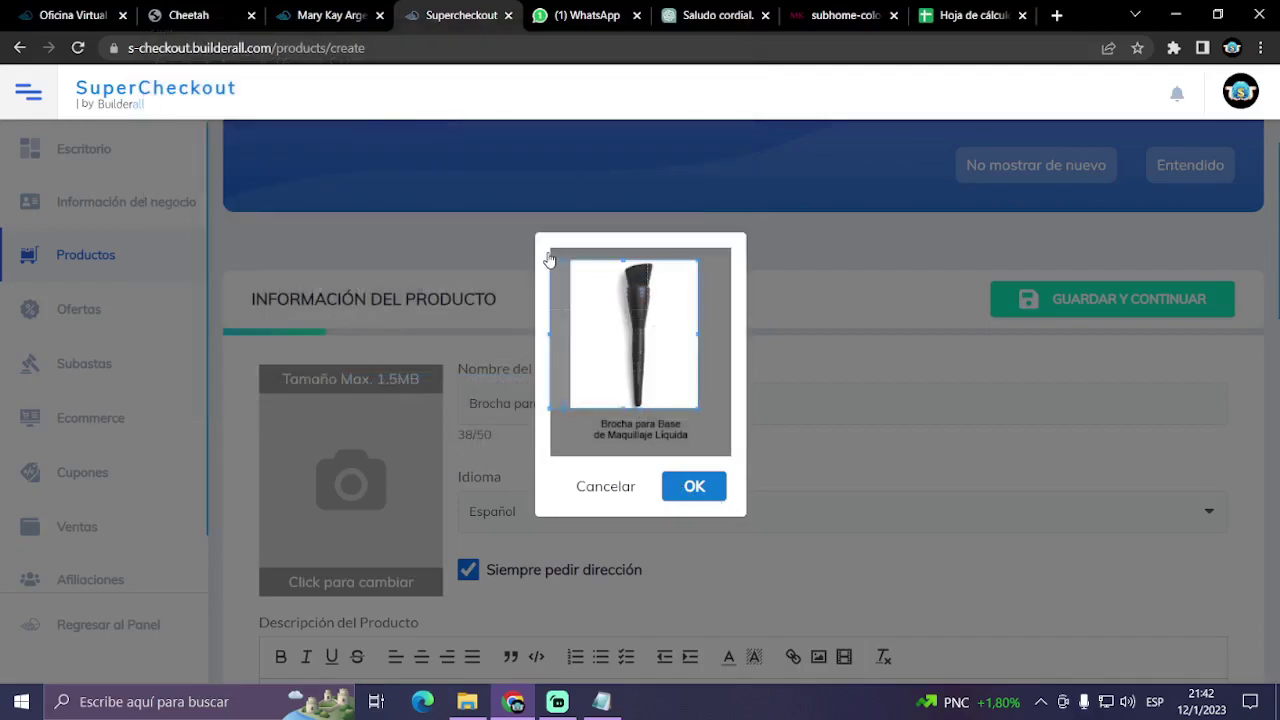
{"action": "left_click_drag", "start_coordinate": [698, 407], "coordinate": [737, 500]}
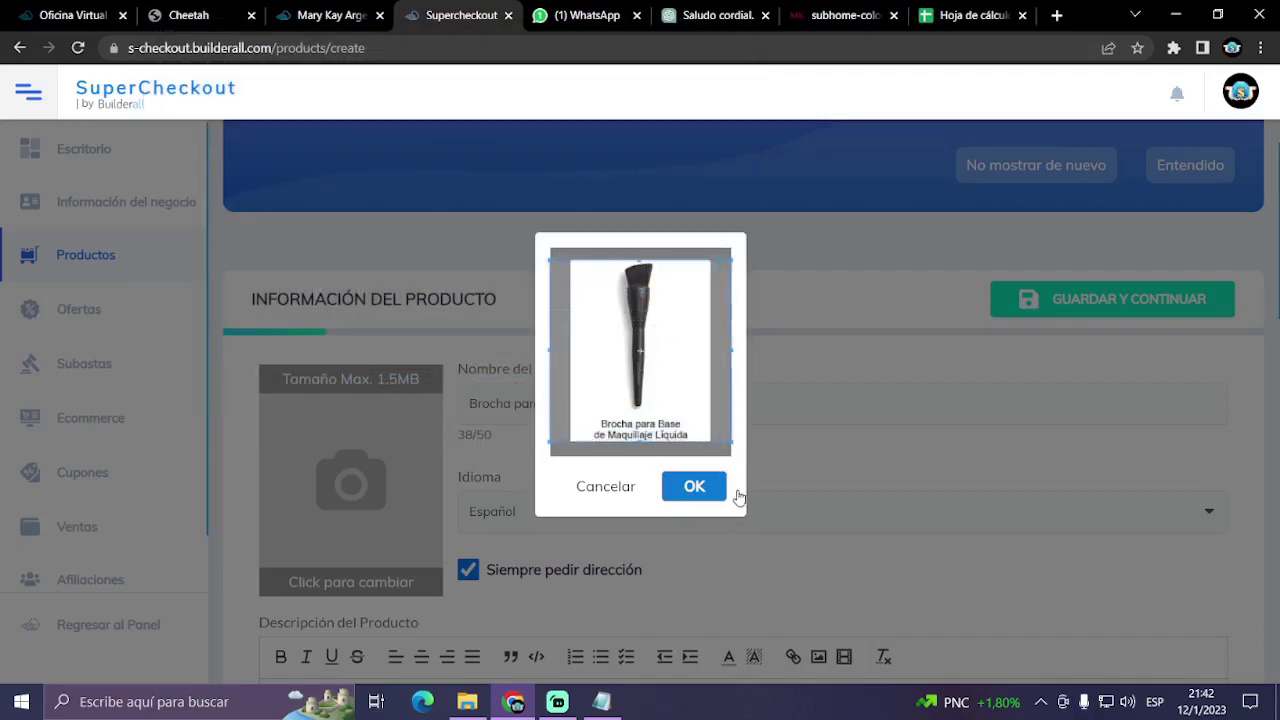
{"action": "left_click", "coordinate": [714, 486]}
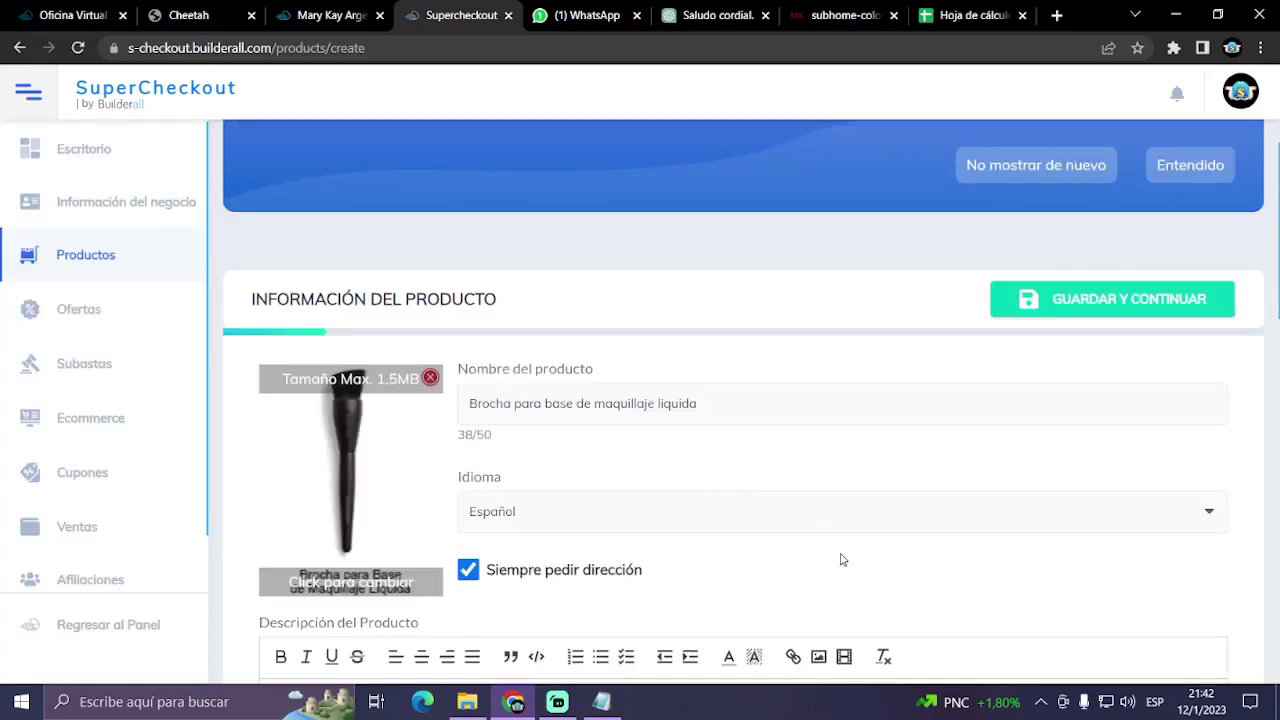
- Save the product information, continue to the pricing section and select MercadoPago as the payment method
{"action": "scroll", "coordinate": [840, 560], "scroll_direction": "down", "scroll_amount": 7}
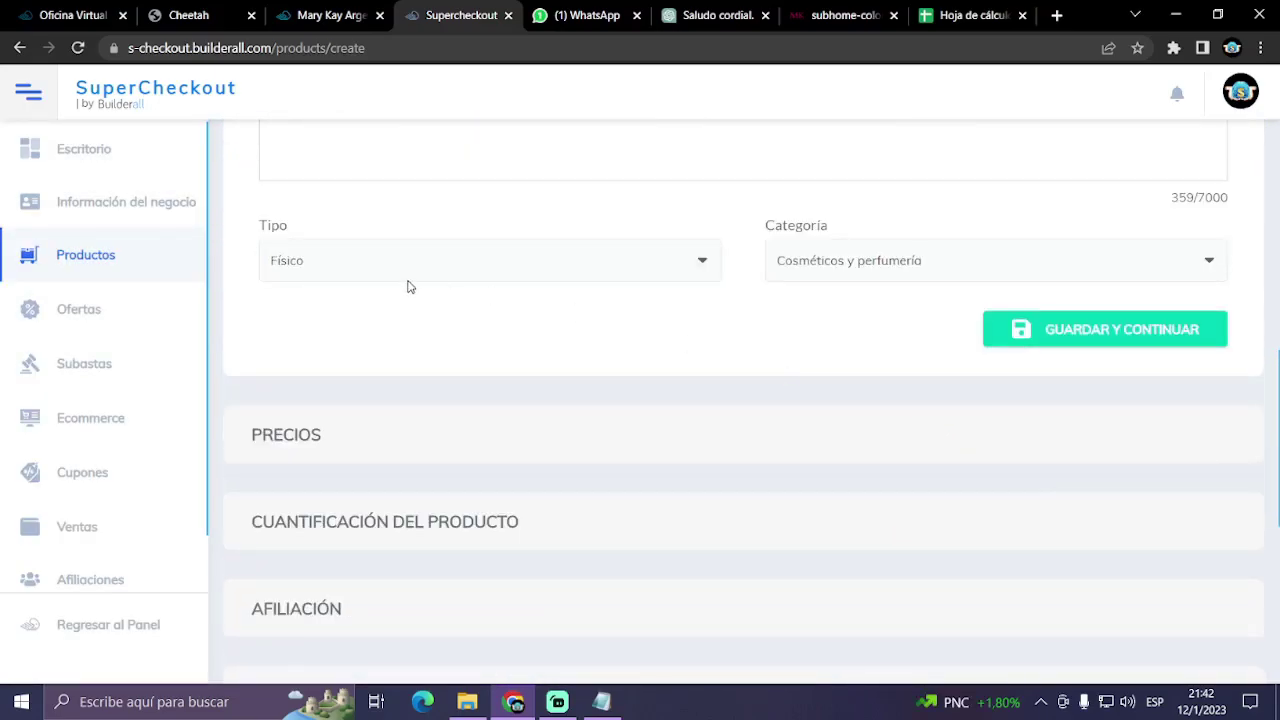
{"action": "left_click", "coordinate": [1117, 331]}
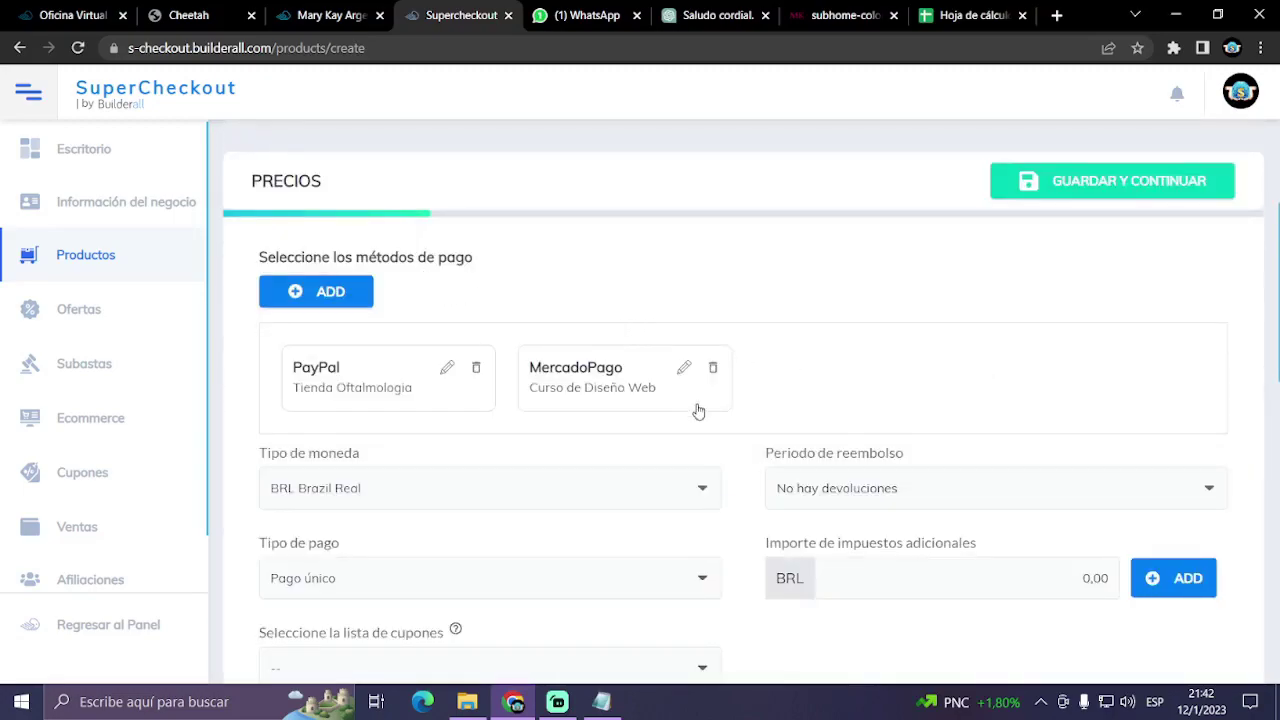
{"action": "left_click", "coordinate": [597, 383]}
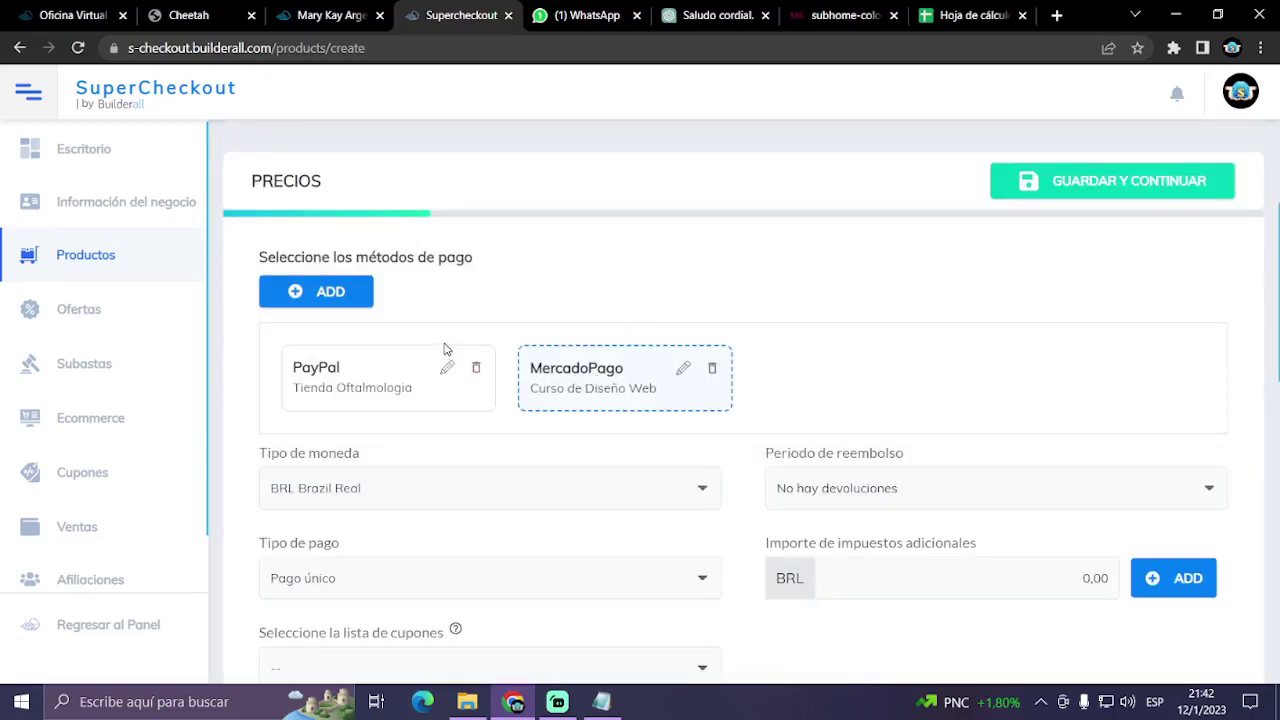
- Set the product's currency to ARS Argentinian Peso and its value to 2500,00
{"action": "scroll", "coordinate": [897, 498], "scroll_direction": "down", "scroll_amount": 2}
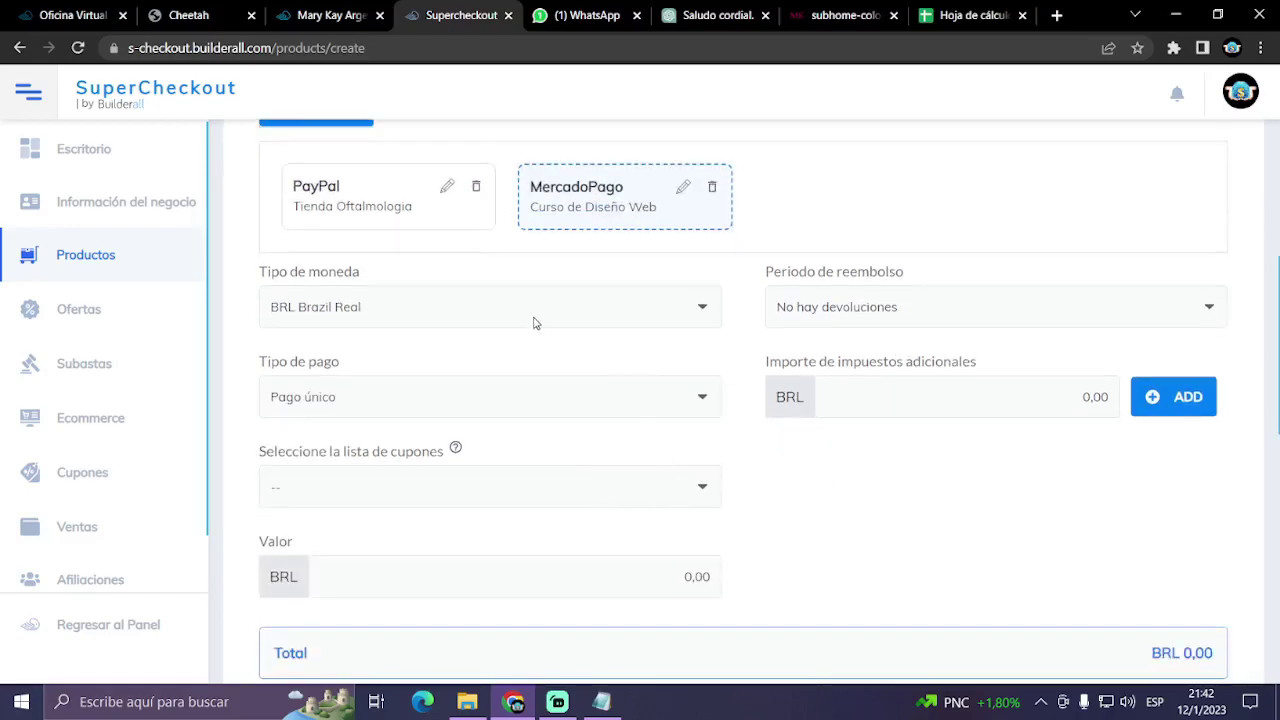
{"action": "left_click", "coordinate": [534, 318]}
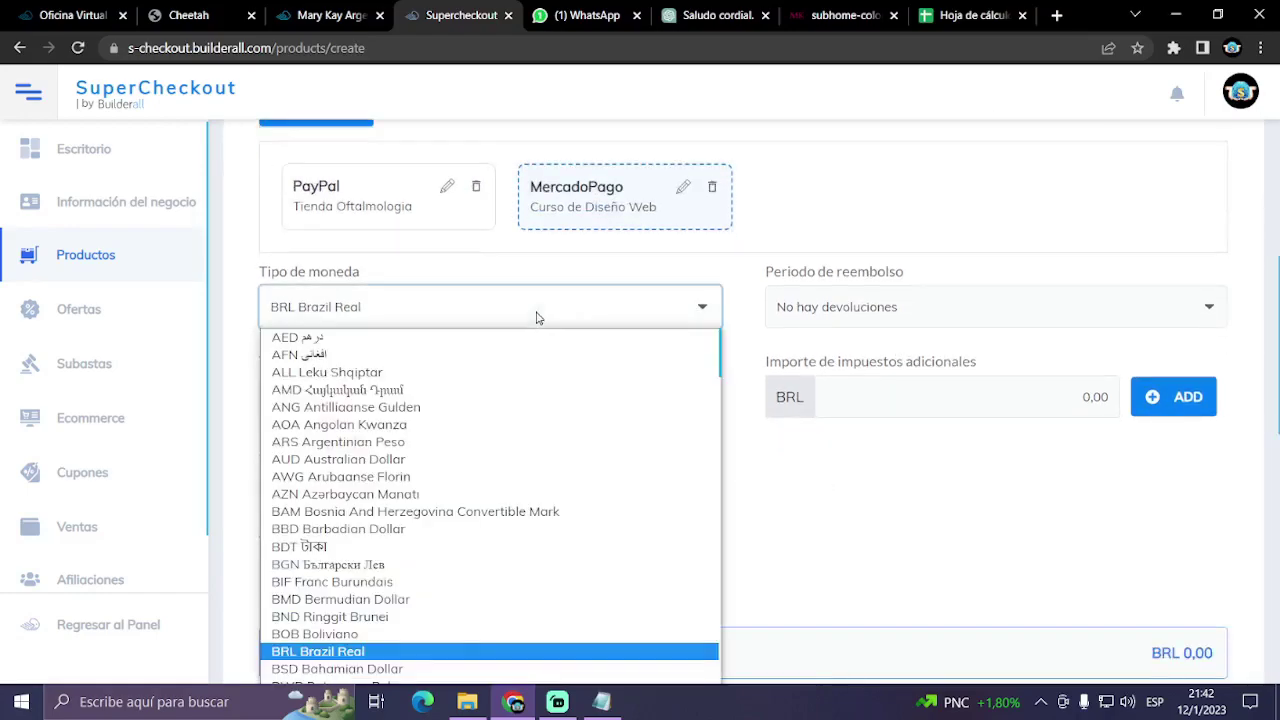
{"action": "left_click", "coordinate": [368, 442]}
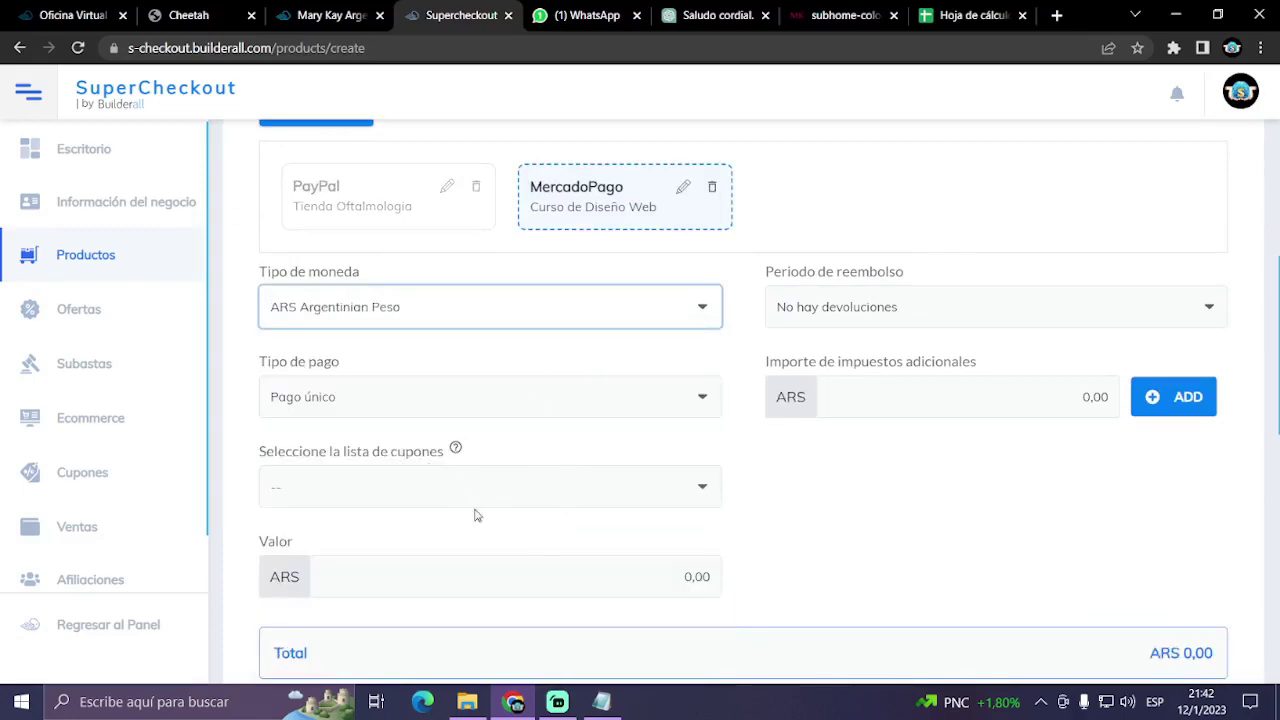
{"action": "left_click", "coordinate": [665, 566]}
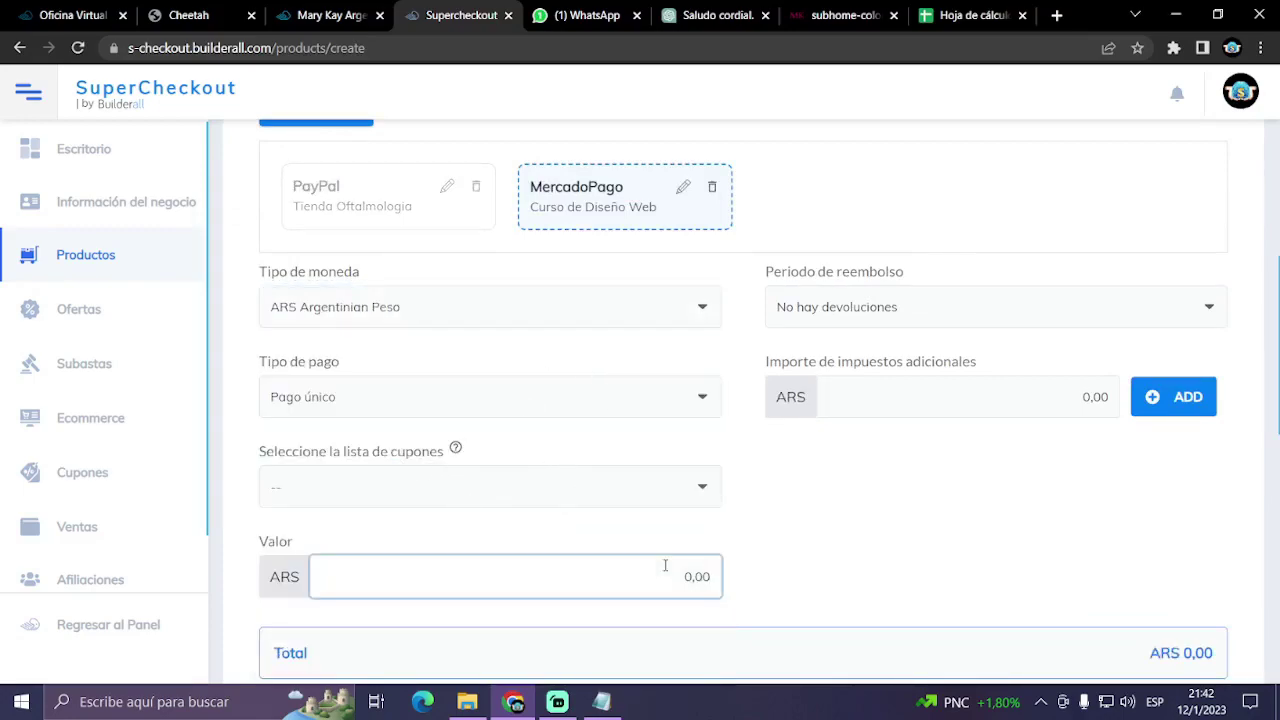
{"action": "type", "text": "2500,00"}
{"action": "left_click", "coordinate": [852, 589]}
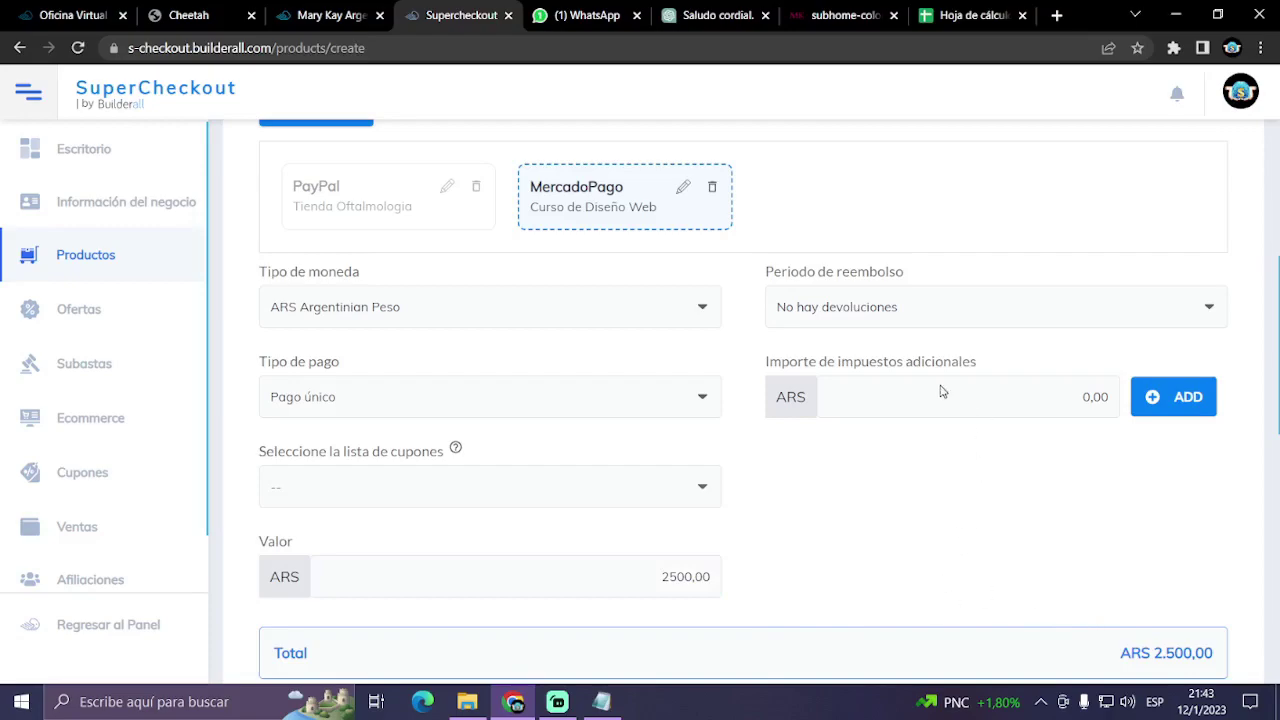
- Save the payment settings and enable product quantification with the Cuantificación por defecto option, saving that section
{"action": "scroll", "coordinate": [838, 472], "scroll_direction": "down", "scroll_amount": 3}
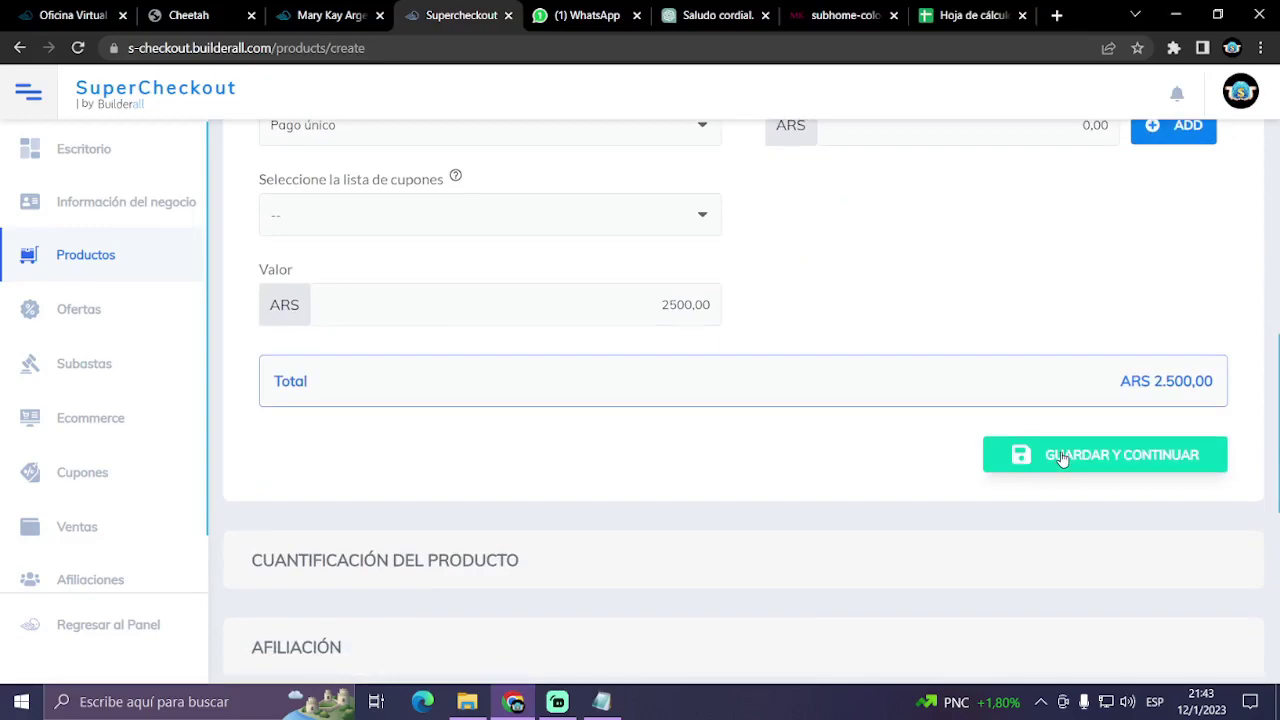
{"action": "left_click", "coordinate": [1062, 458]}
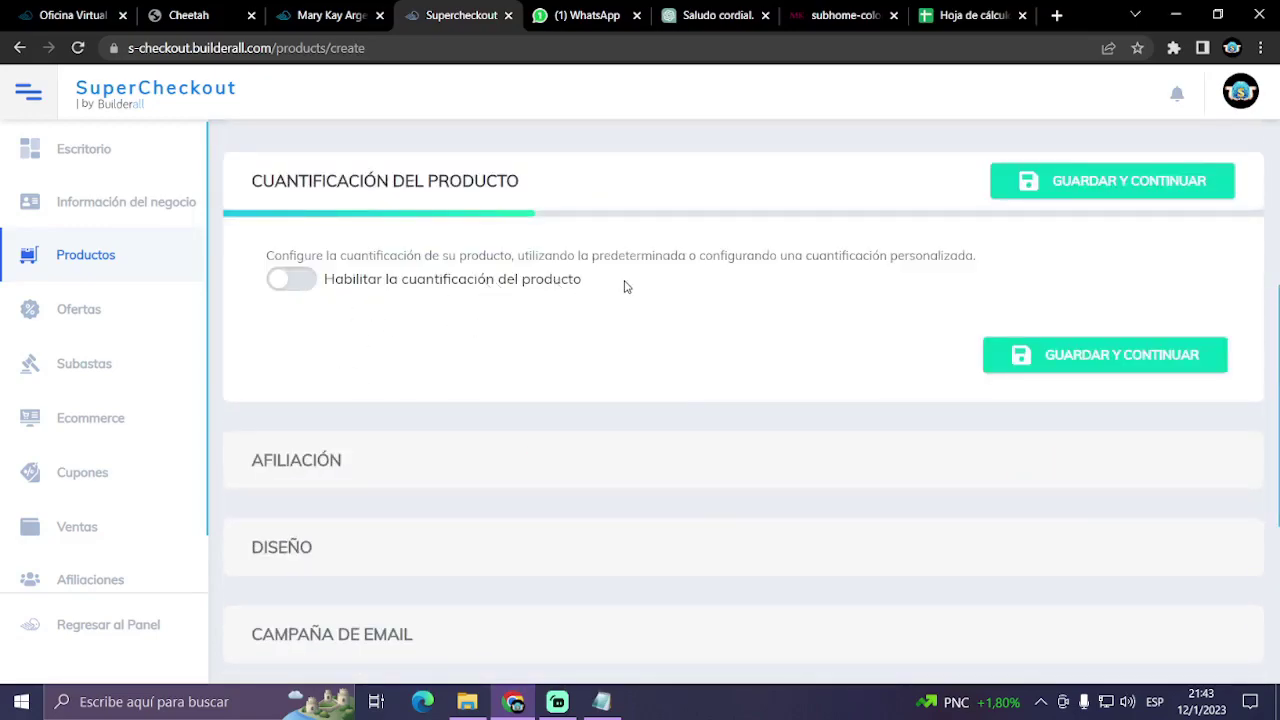
{"action": "left_click", "coordinate": [300, 282]}
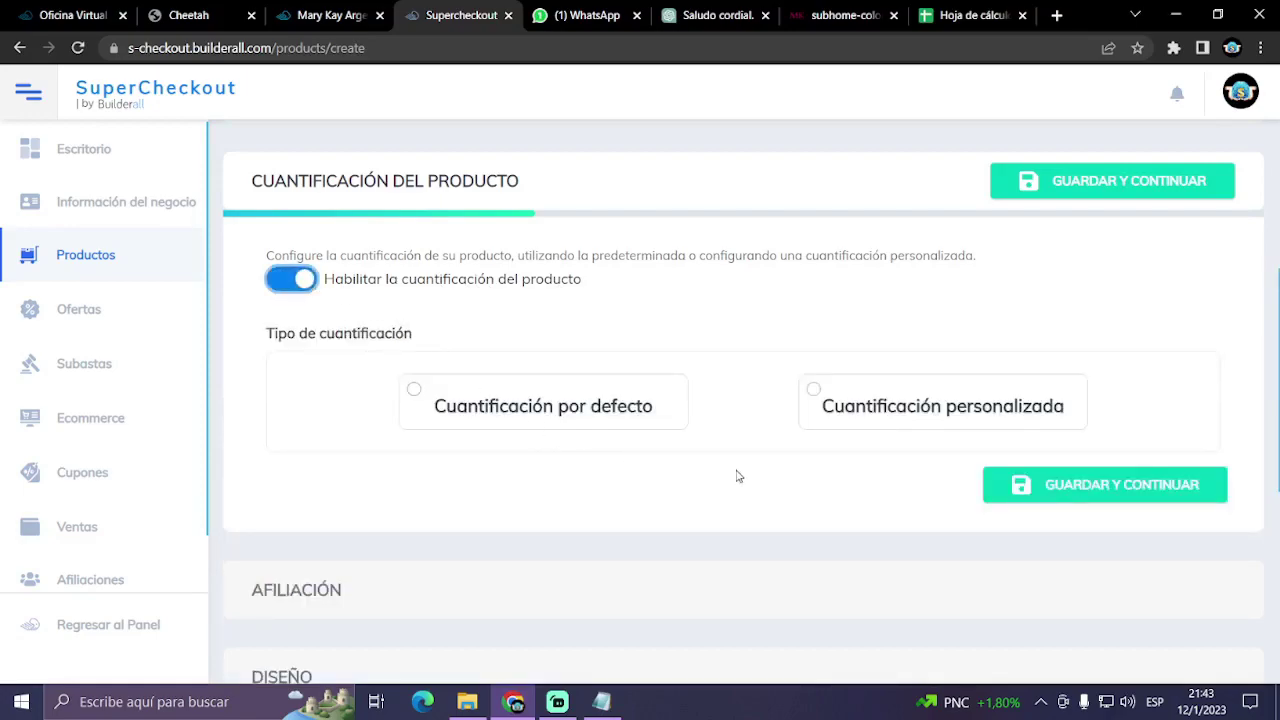
{"action": "left_click", "coordinate": [422, 400]}
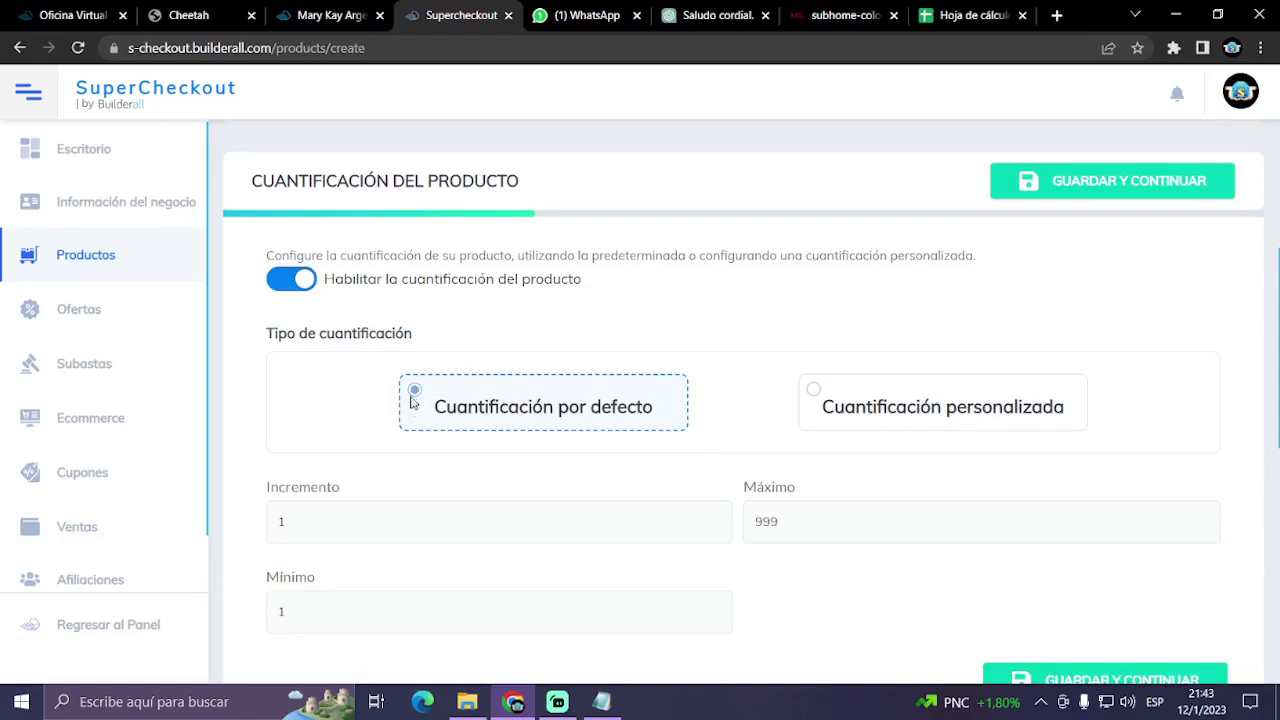
{"action": "scroll", "coordinate": [917, 517], "scroll_direction": "down", "scroll_amount": 2}
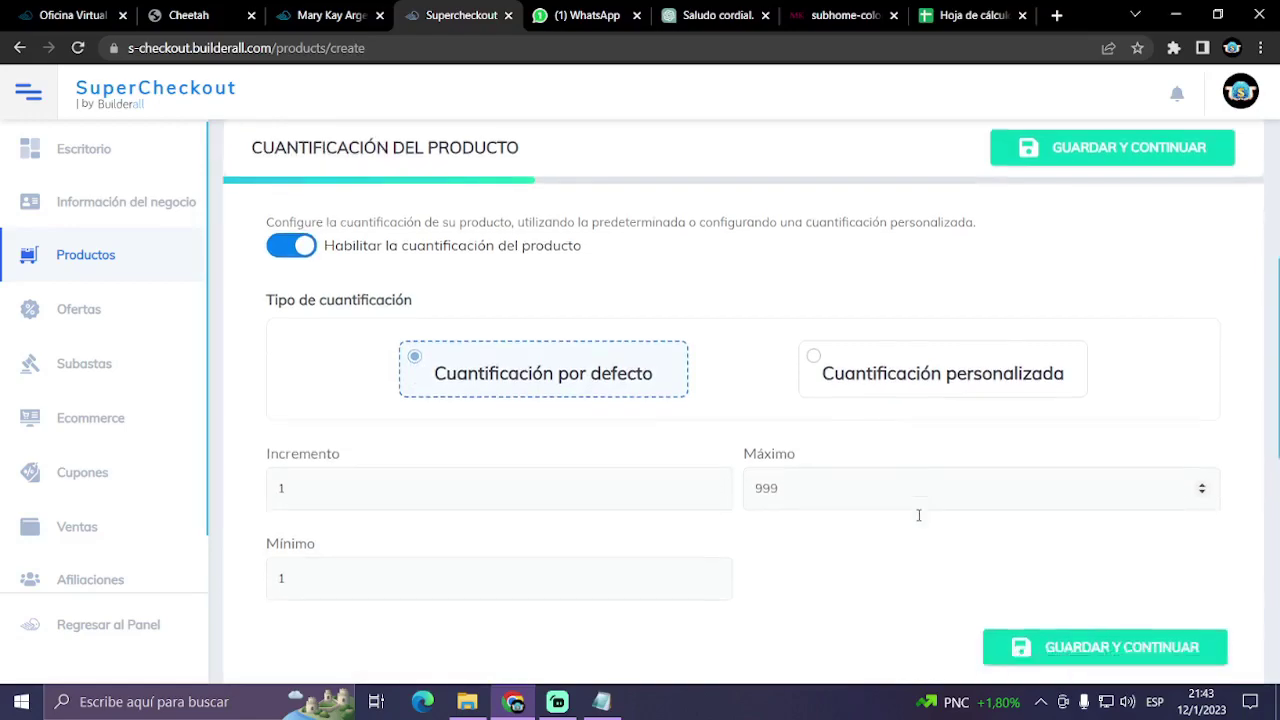
{"action": "left_click", "coordinate": [1040, 500]}
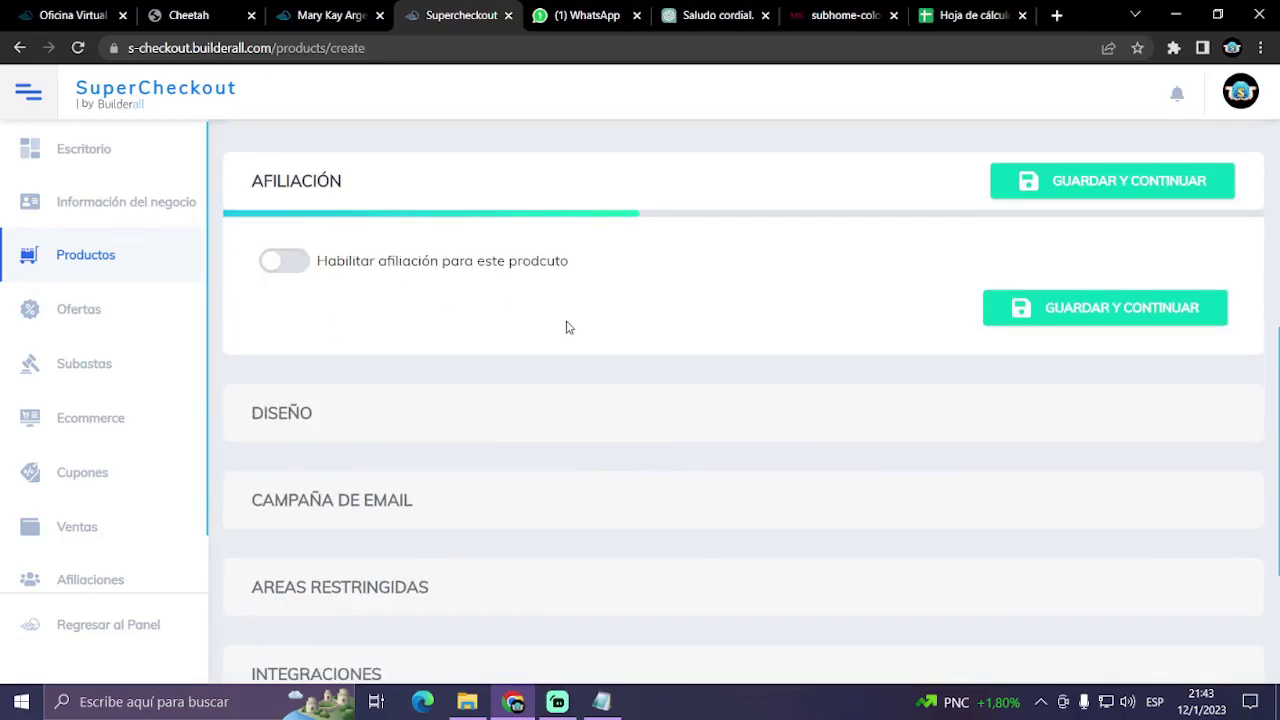
- Save the Afiliación section with affiliation off, and choose the New 3step sales page design with Tienda as the thank-you page
{"action": "scroll", "coordinate": [566, 326], "scroll_direction": "down", "scroll_amount": 1}
{"action": "left_click", "coordinate": [1098, 237]}
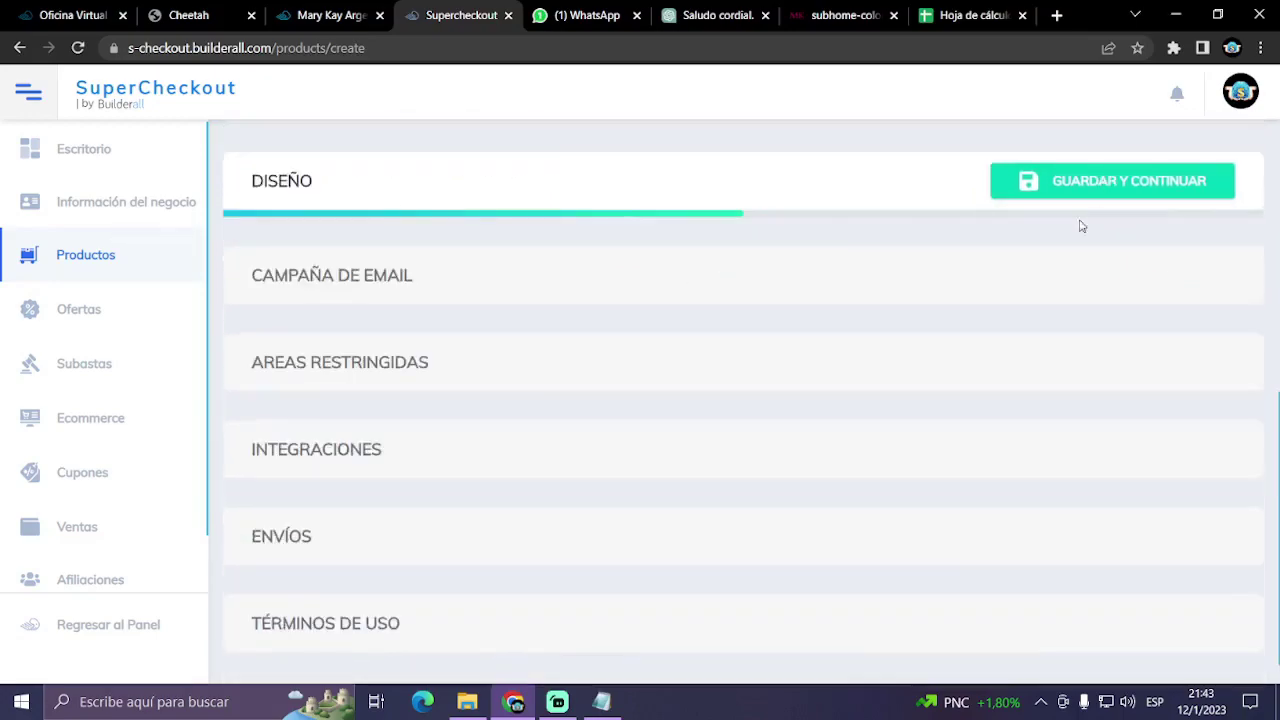
{"action": "scroll", "coordinate": [441, 418], "scroll_direction": "down", "scroll_amount": 1}
{"action": "scroll", "coordinate": [441, 418], "scroll_direction": "down", "scroll_amount": 2}
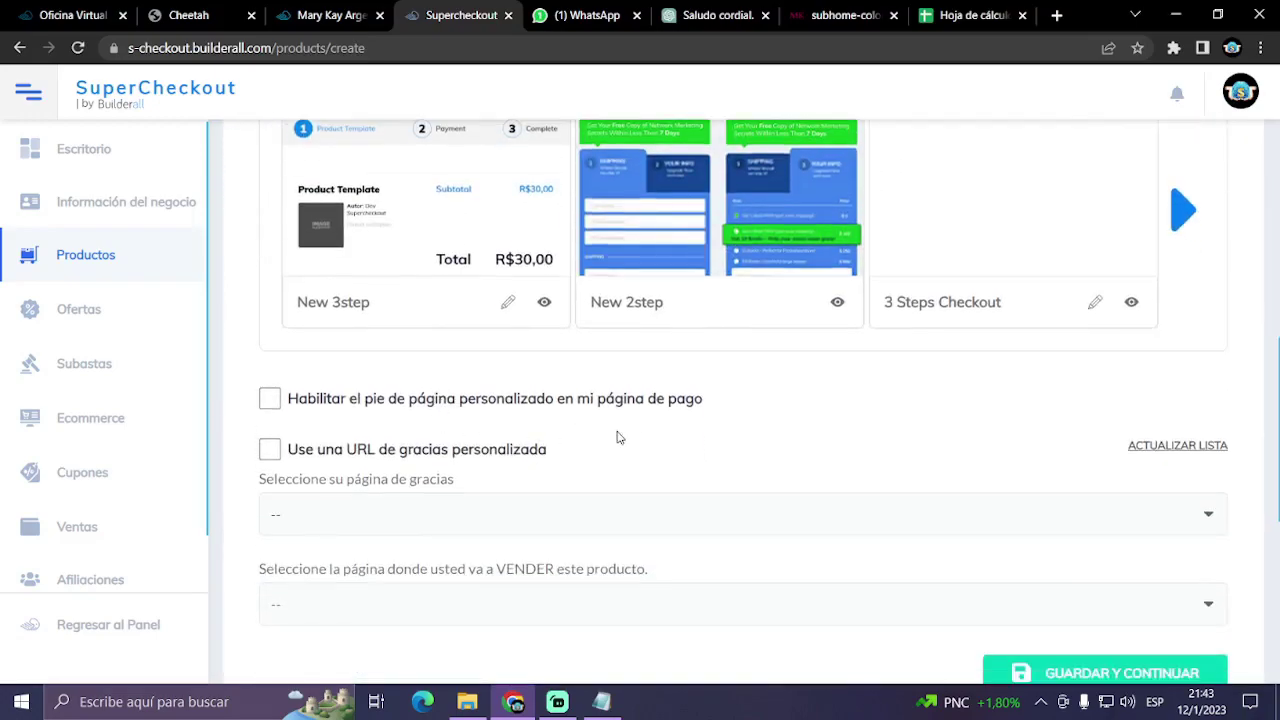
{"action": "scroll", "coordinate": [423, 323], "scroll_direction": "up", "scroll_amount": 1}
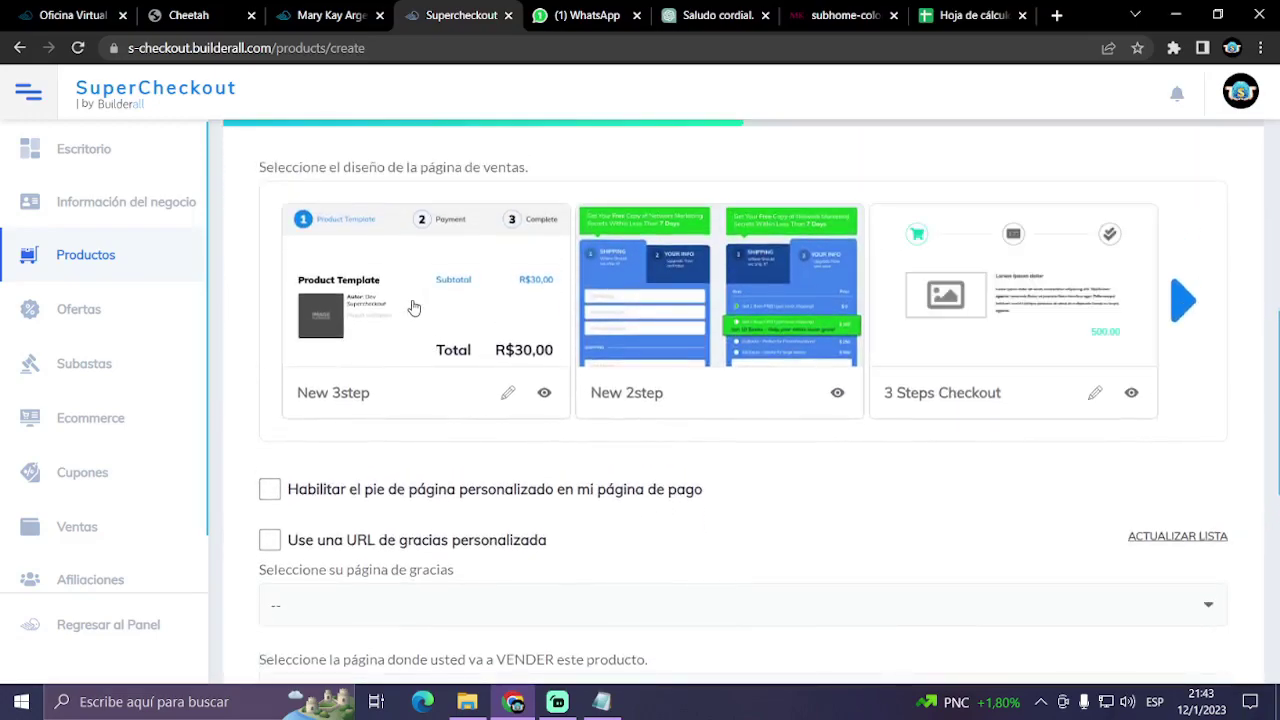
{"action": "left_click", "coordinate": [700, 610]}
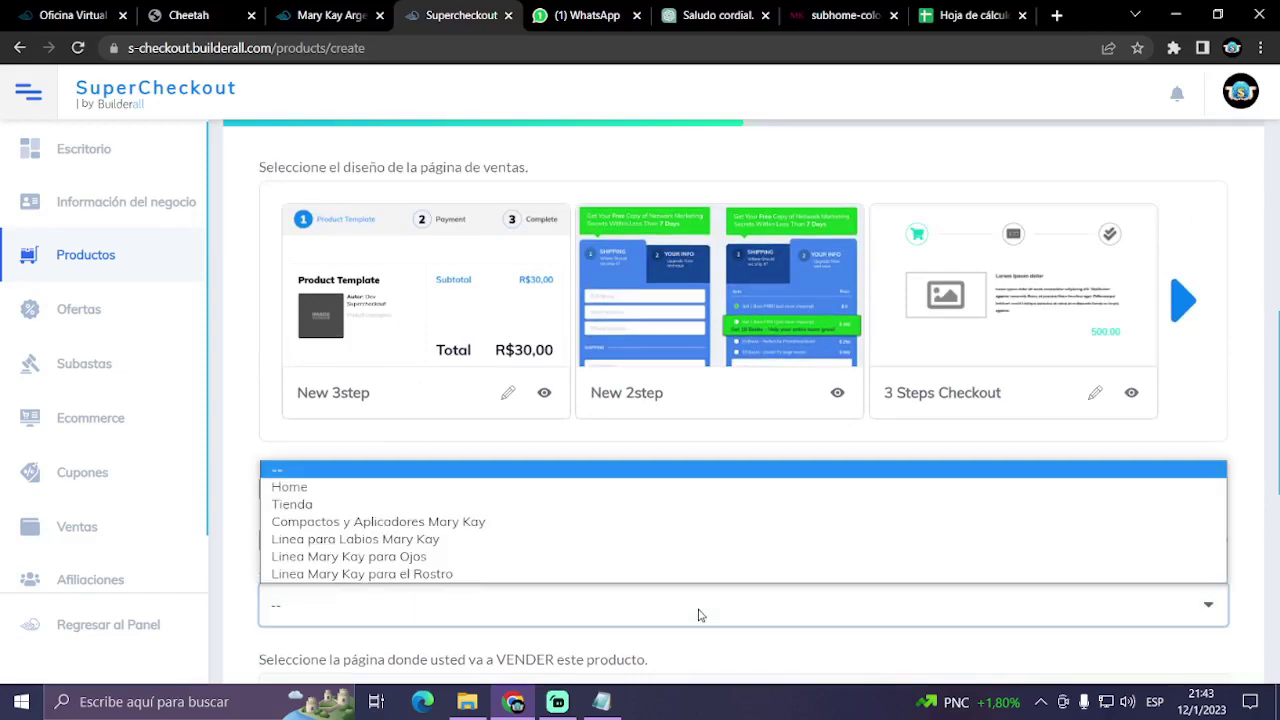
{"action": "left_click", "coordinate": [357, 512]}
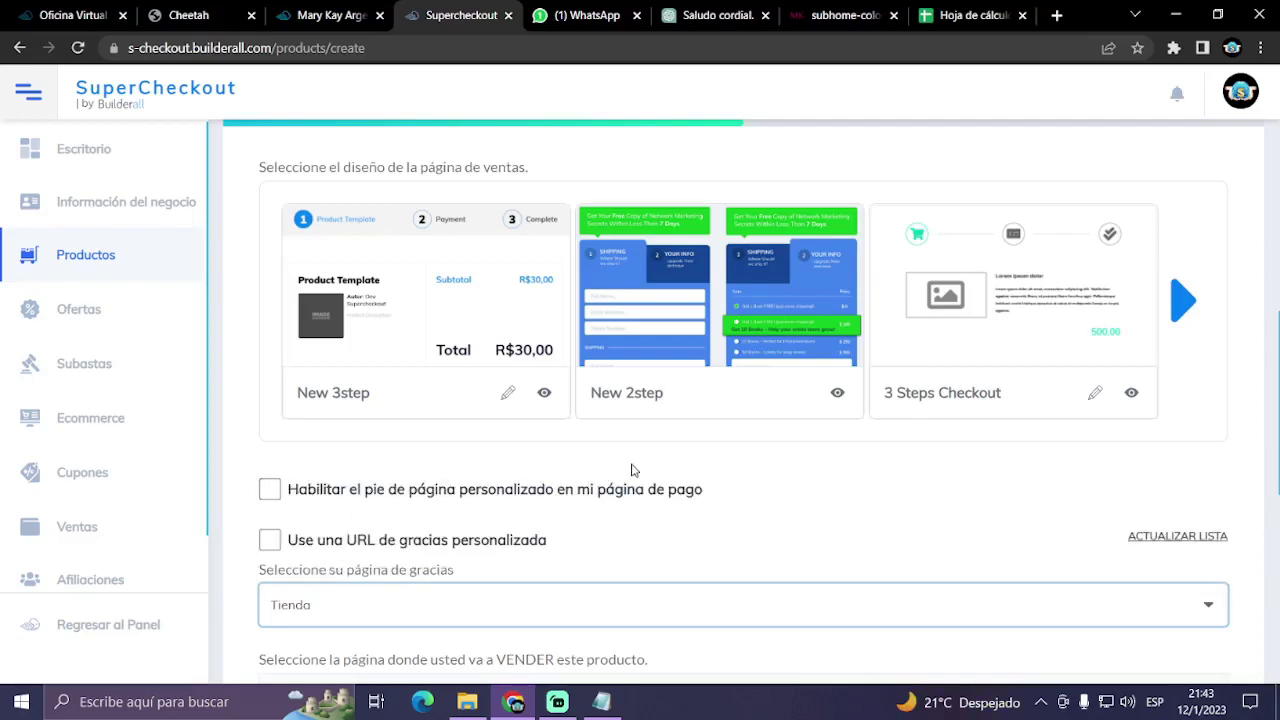
{"action": "left_click", "coordinate": [460, 287]}
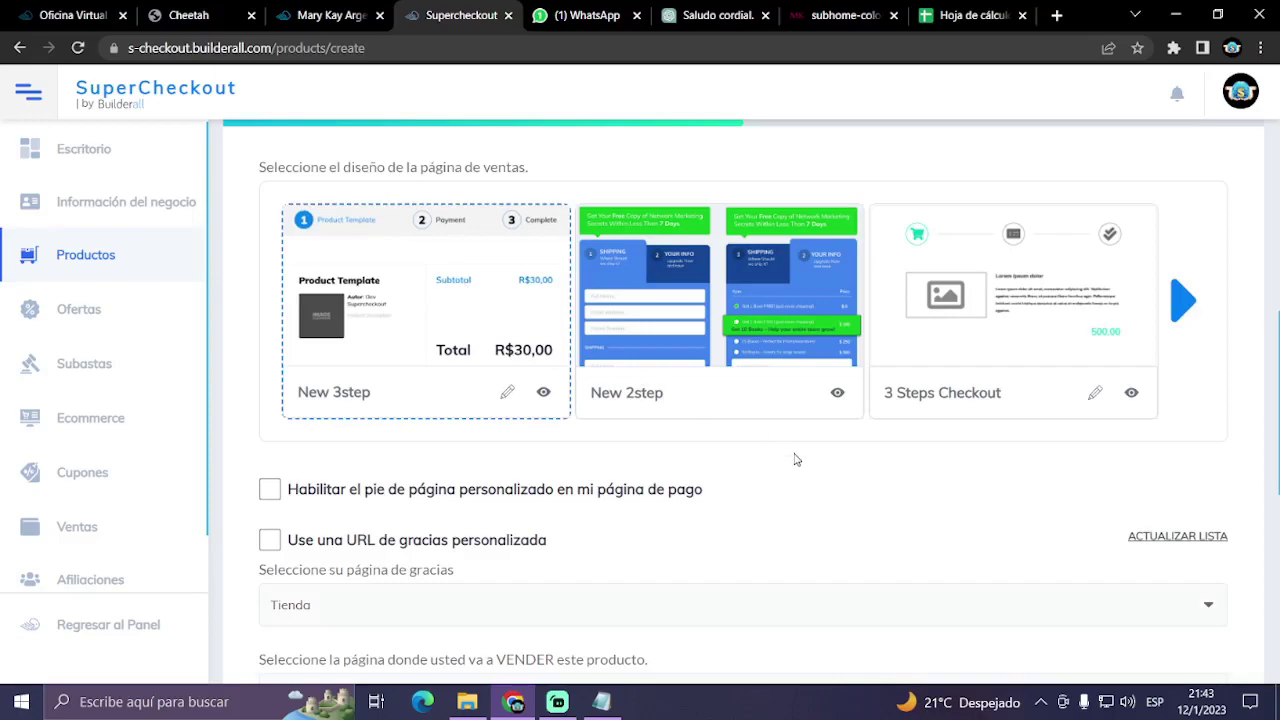
- Set Compactos y Aplicadores Mary Kay as the page where the product is sold, and save the design section
{"action": "scroll", "coordinate": [797, 457], "scroll_direction": "down", "scroll_amount": 1}
{"action": "scroll", "coordinate": [598, 481], "scroll_direction": "down", "scroll_amount": 2}
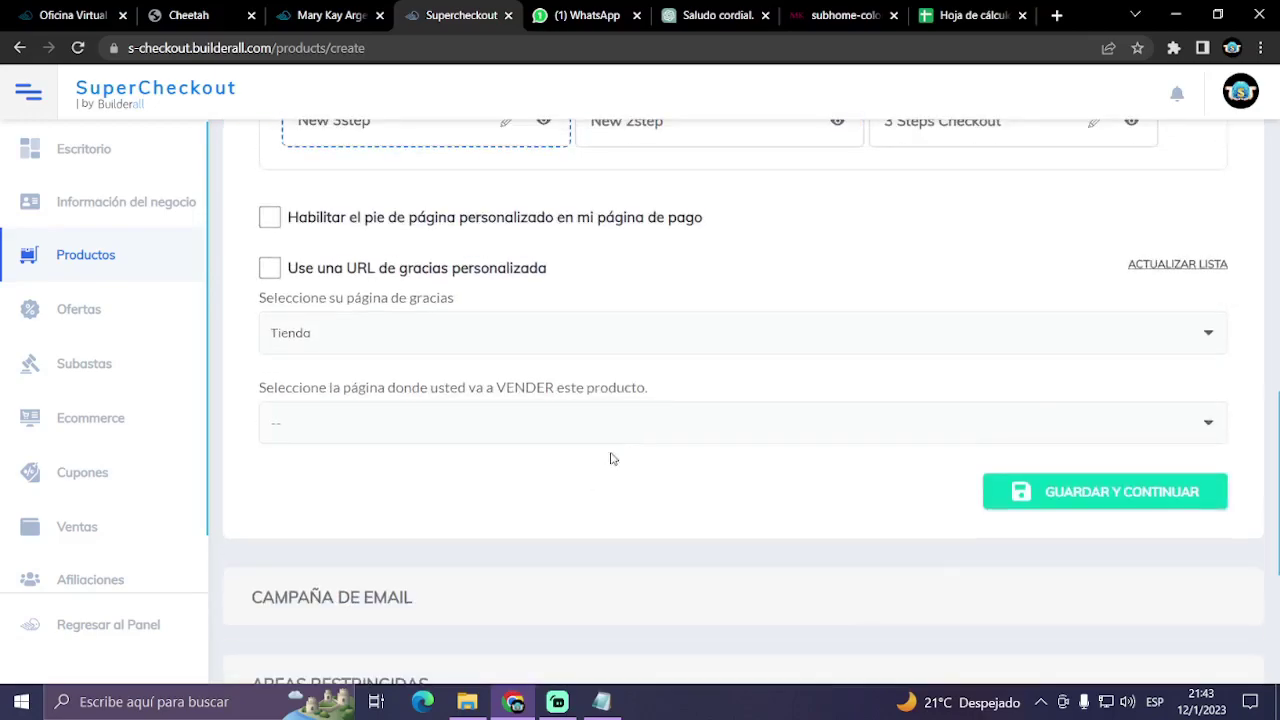
{"action": "left_click", "coordinate": [663, 427]}
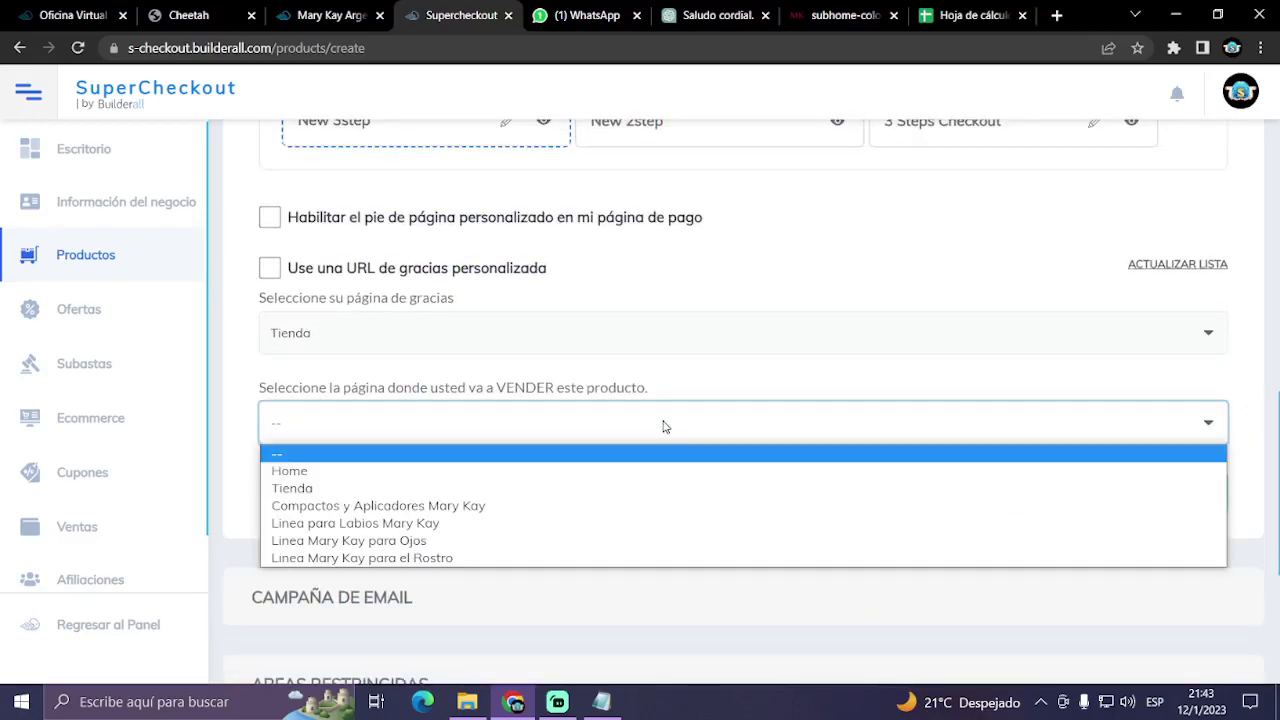
{"action": "left_click", "coordinate": [425, 505]}
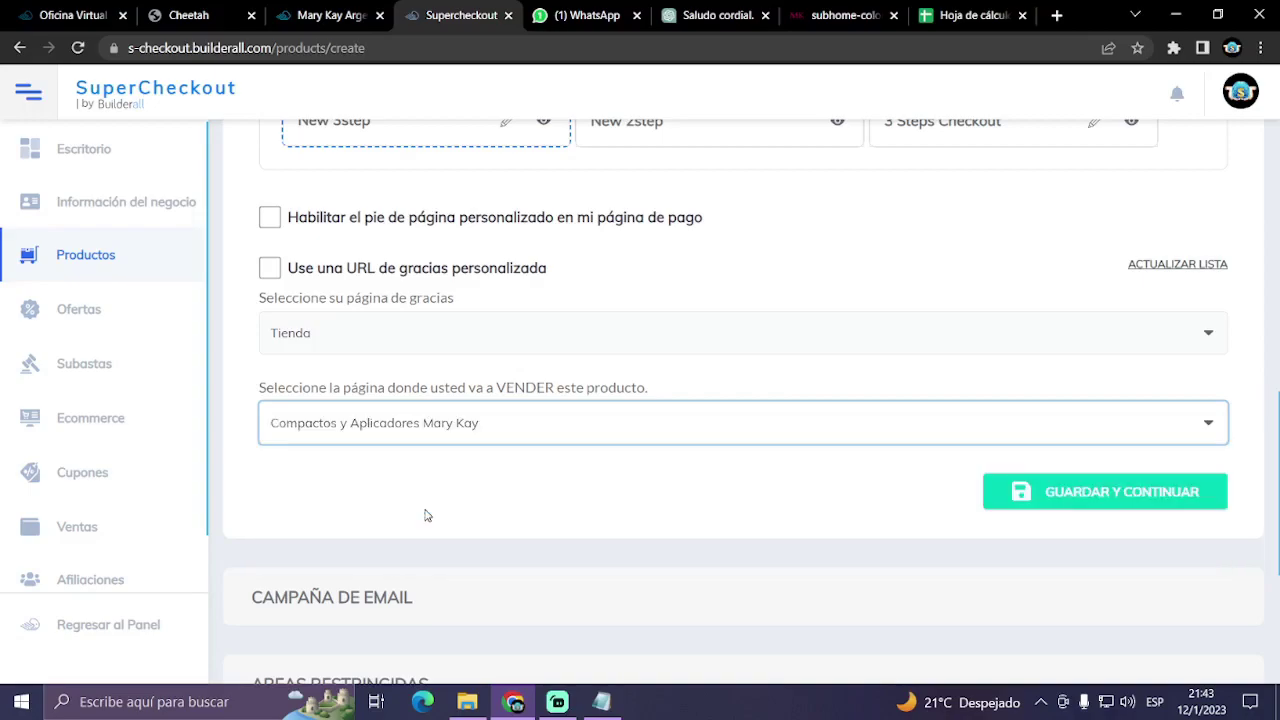
{"action": "left_click", "coordinate": [1074, 492]}
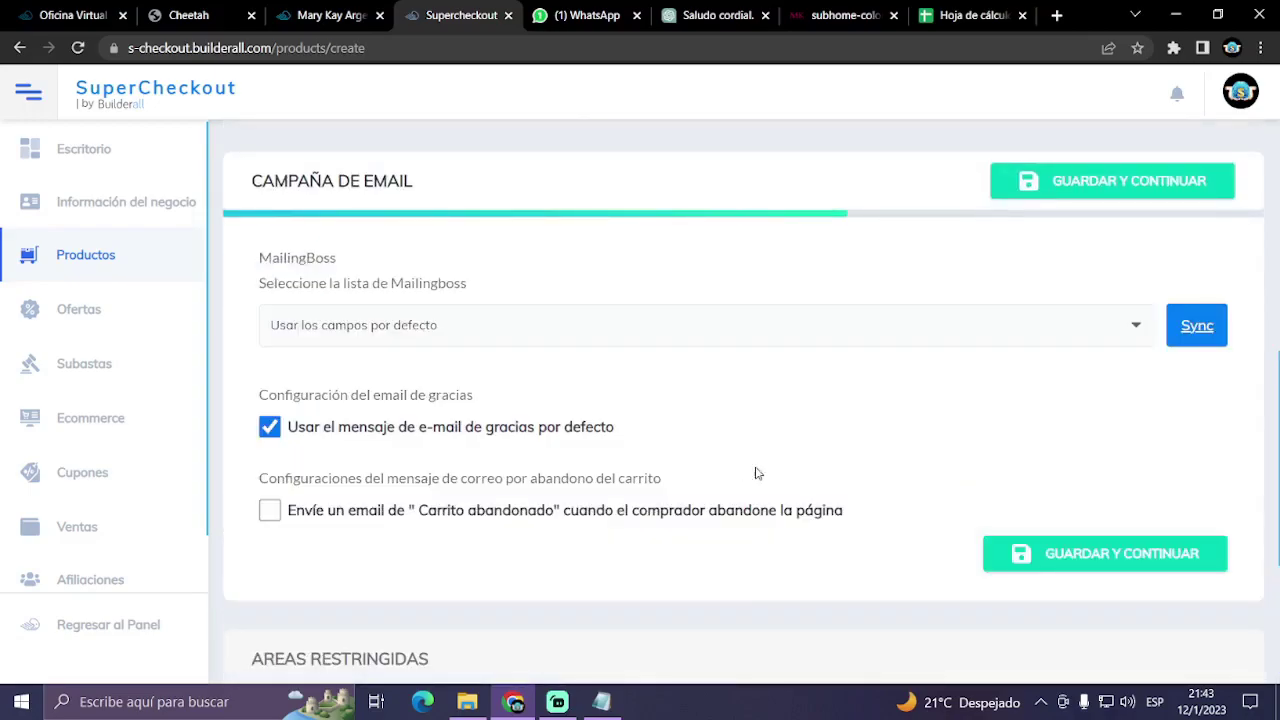
- Enable the abandoned cart email in the email campaign settings and save that section
{"action": "scroll", "coordinate": [587, 455], "scroll_direction": "down", "scroll_amount": 2}
{"action": "scroll", "coordinate": [589, 457], "scroll_direction": "down", "scroll_amount": 1}
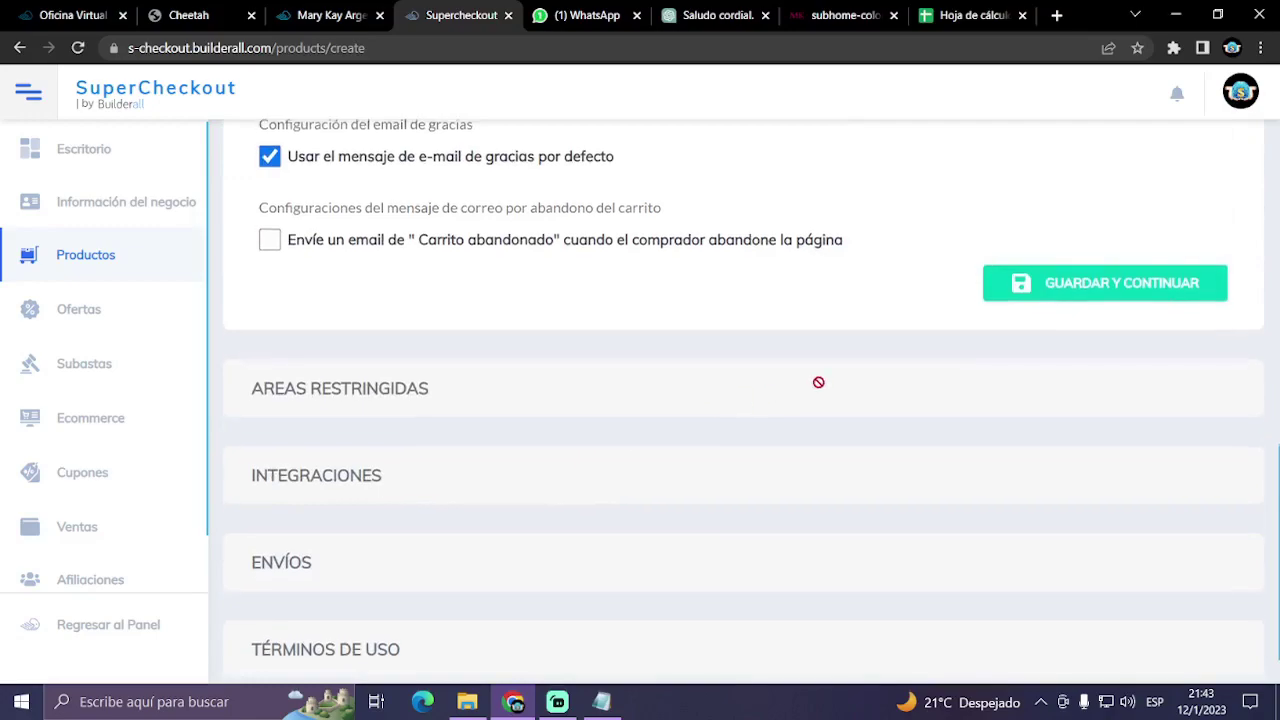
{"action": "scroll", "coordinate": [700, 375], "scroll_direction": "up", "scroll_amount": 1}
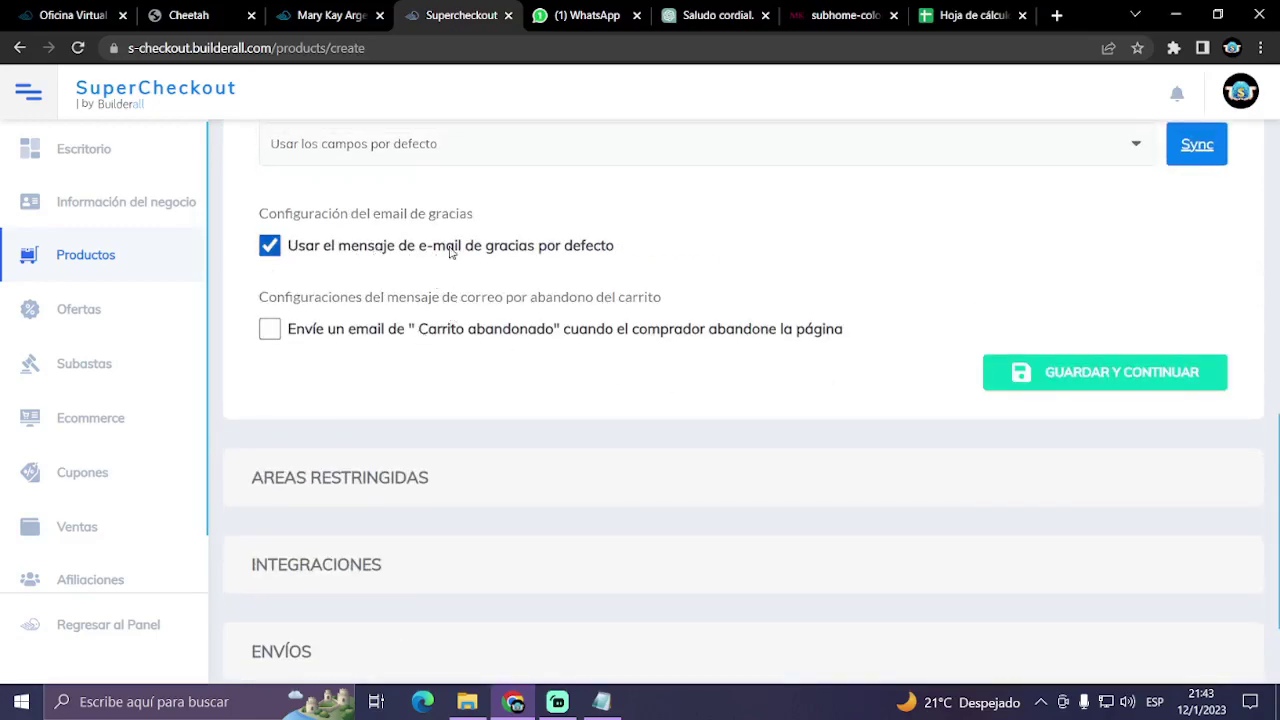
{"action": "left_click", "coordinate": [270, 330]}
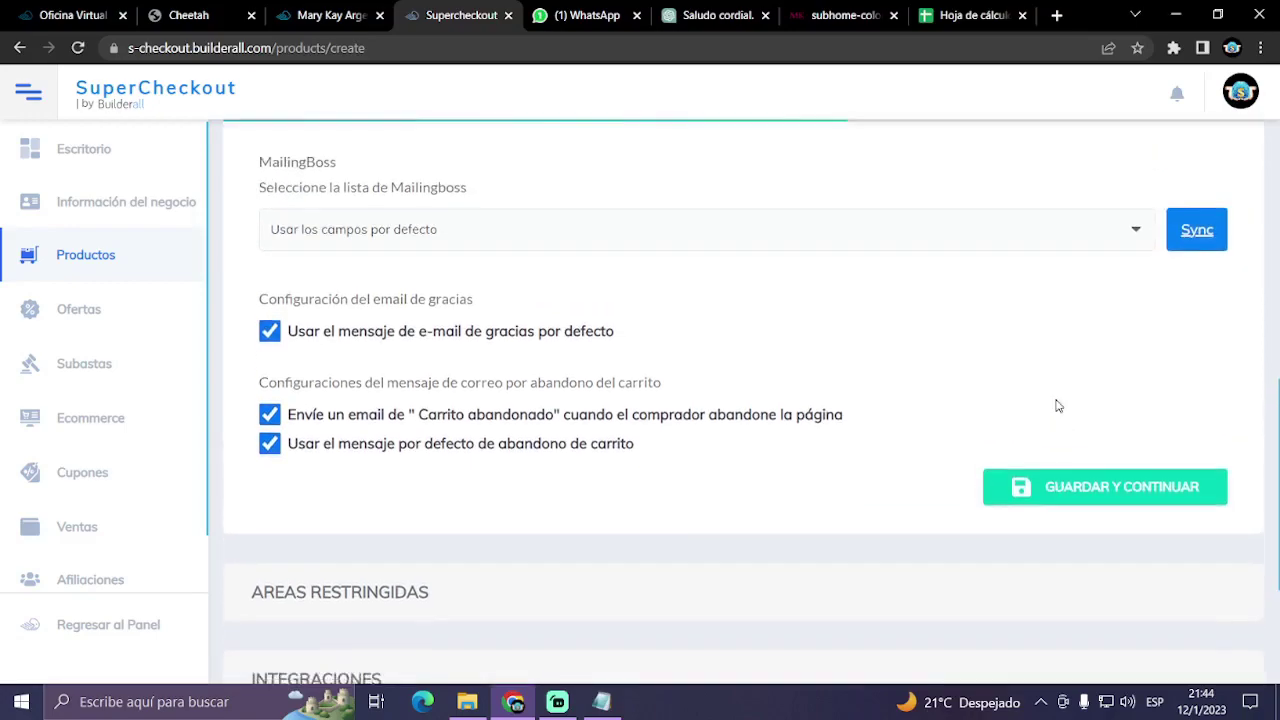
{"action": "left_click", "coordinate": [1057, 404]}
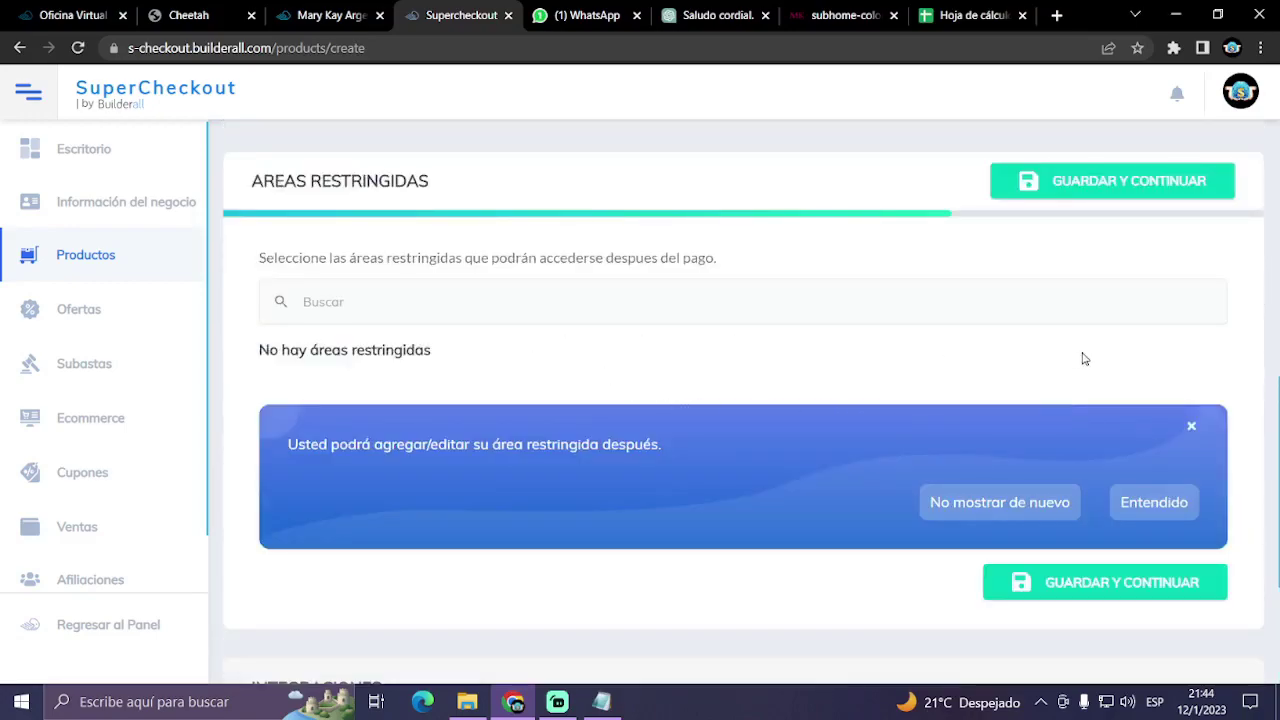
- Save the Areas restringidas and Integraciones sections without selecting any restricted area or integration
{"action": "scroll", "coordinate": [1084, 358], "scroll_direction": "down", "scroll_amount": 2}
{"action": "left_click", "coordinate": [1090, 410]}
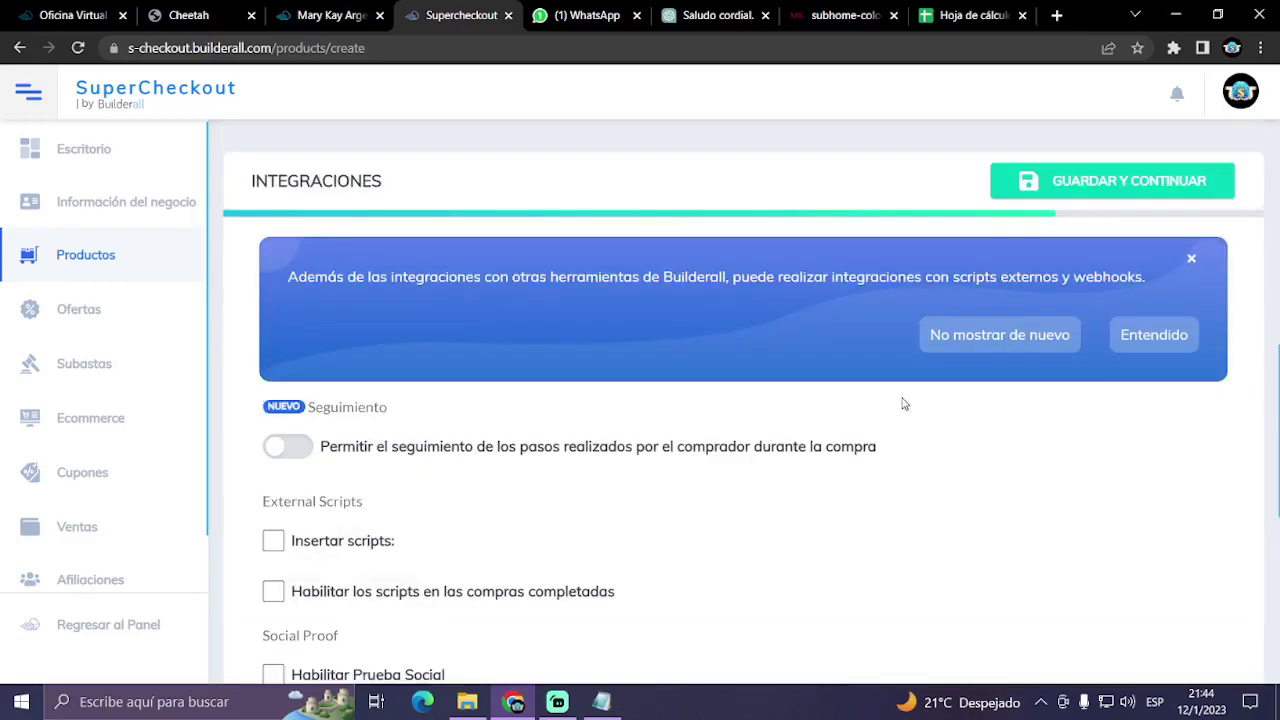
{"action": "scroll", "coordinate": [640, 354], "scroll_direction": "down", "scroll_amount": 3}
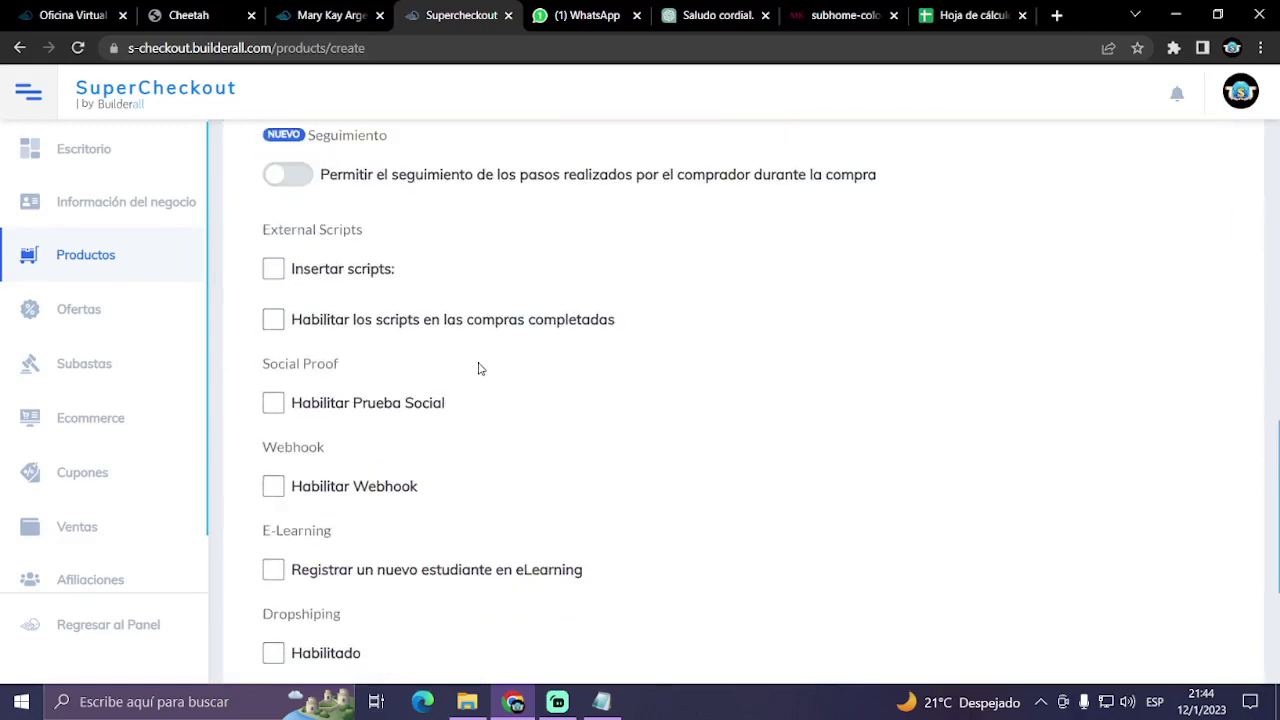
{"action": "scroll", "coordinate": [534, 369], "scroll_direction": "down", "scroll_amount": 3}
{"action": "scroll", "coordinate": [677, 383], "scroll_direction": "up", "scroll_amount": 2}
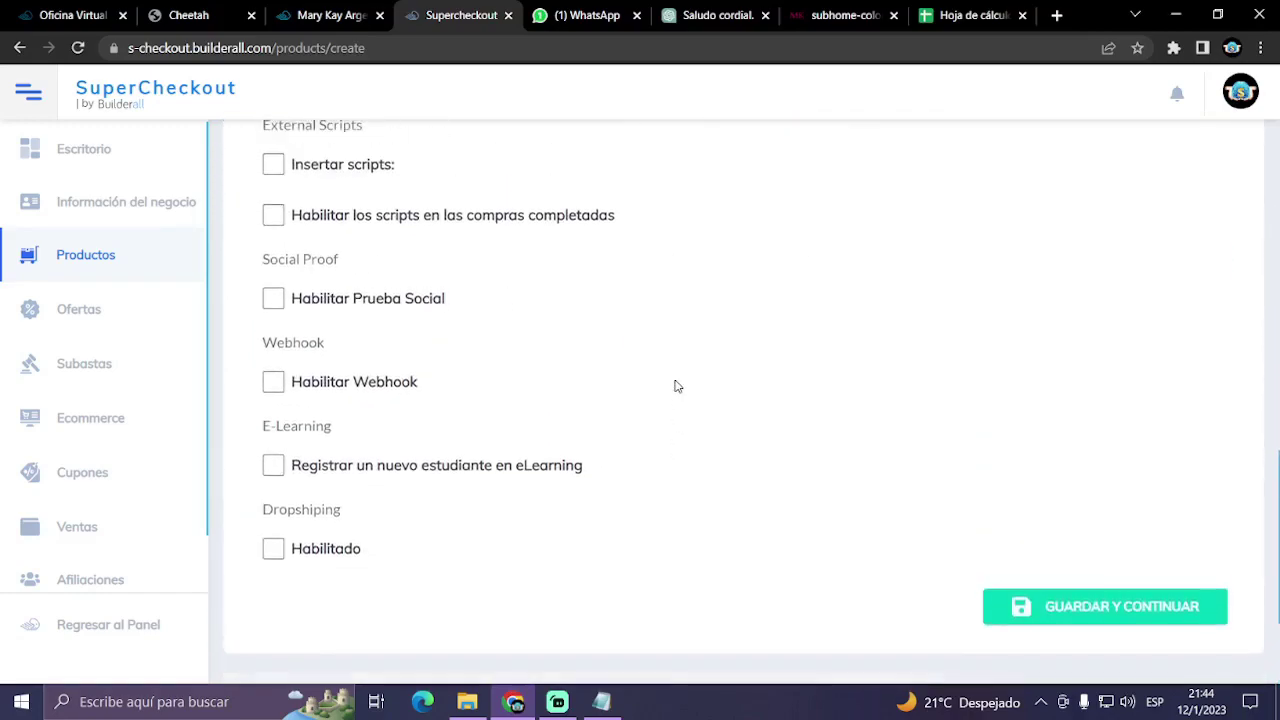
{"action": "scroll", "coordinate": [677, 384], "scroll_direction": "up", "scroll_amount": 2}
{"action": "scroll", "coordinate": [720, 390], "scroll_direction": "down", "scroll_amount": 4}
{"action": "left_click", "coordinate": [1151, 396]}
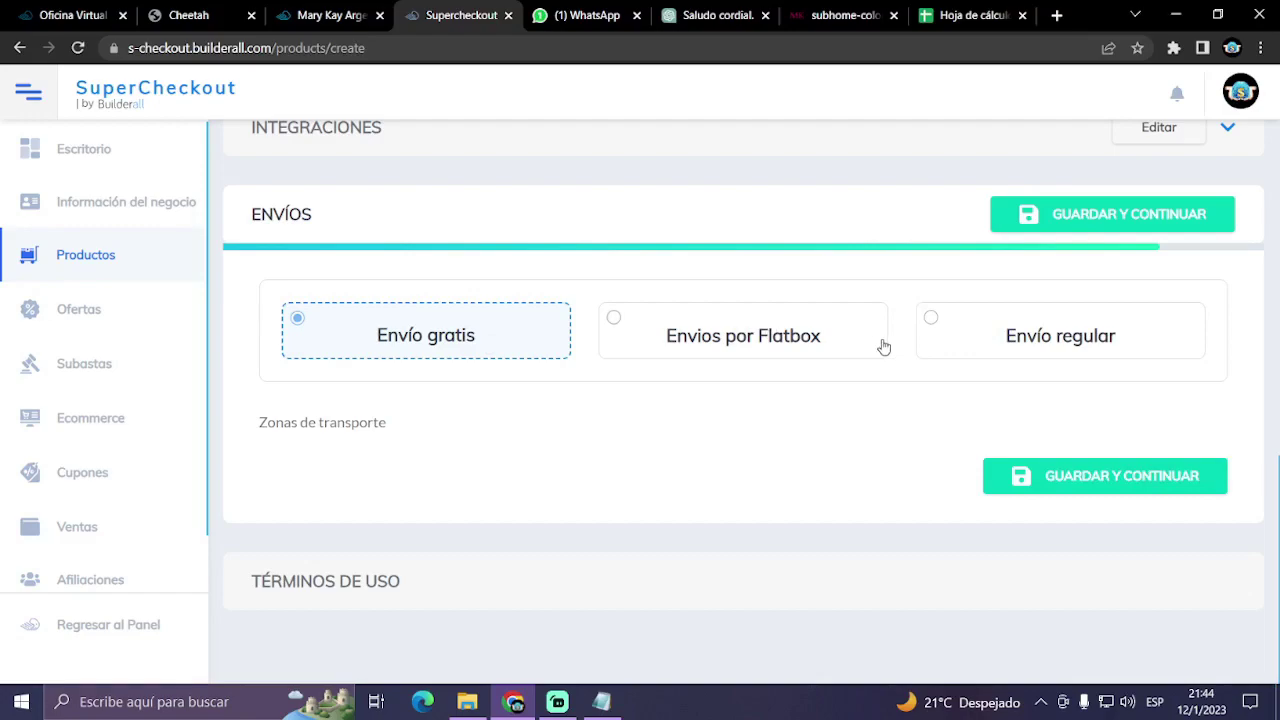
- Switch shipping to Envío regular and review its automation method, weight and dimension fields
{"action": "left_click", "coordinate": [932, 319]}
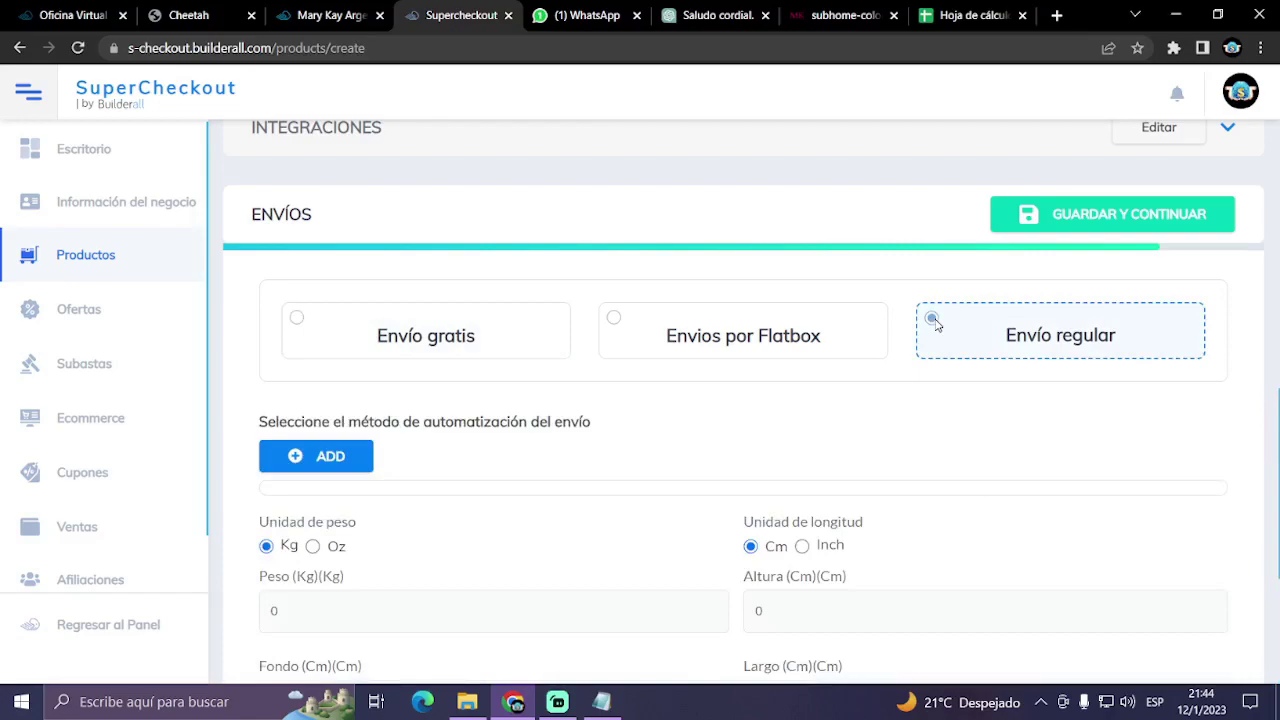
{"action": "scroll", "coordinate": [548, 473], "scroll_direction": "down", "scroll_amount": 1}
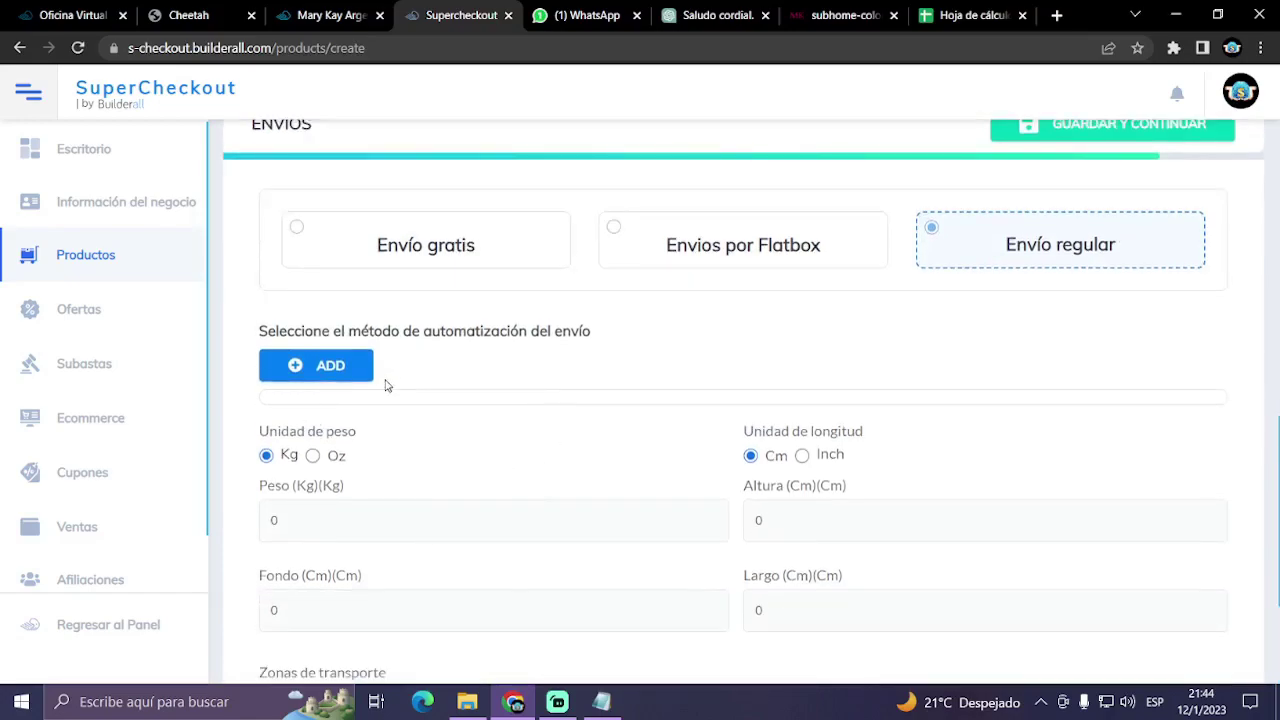
{"action": "scroll", "coordinate": [409, 380], "scroll_direction": "down", "scroll_amount": 1}
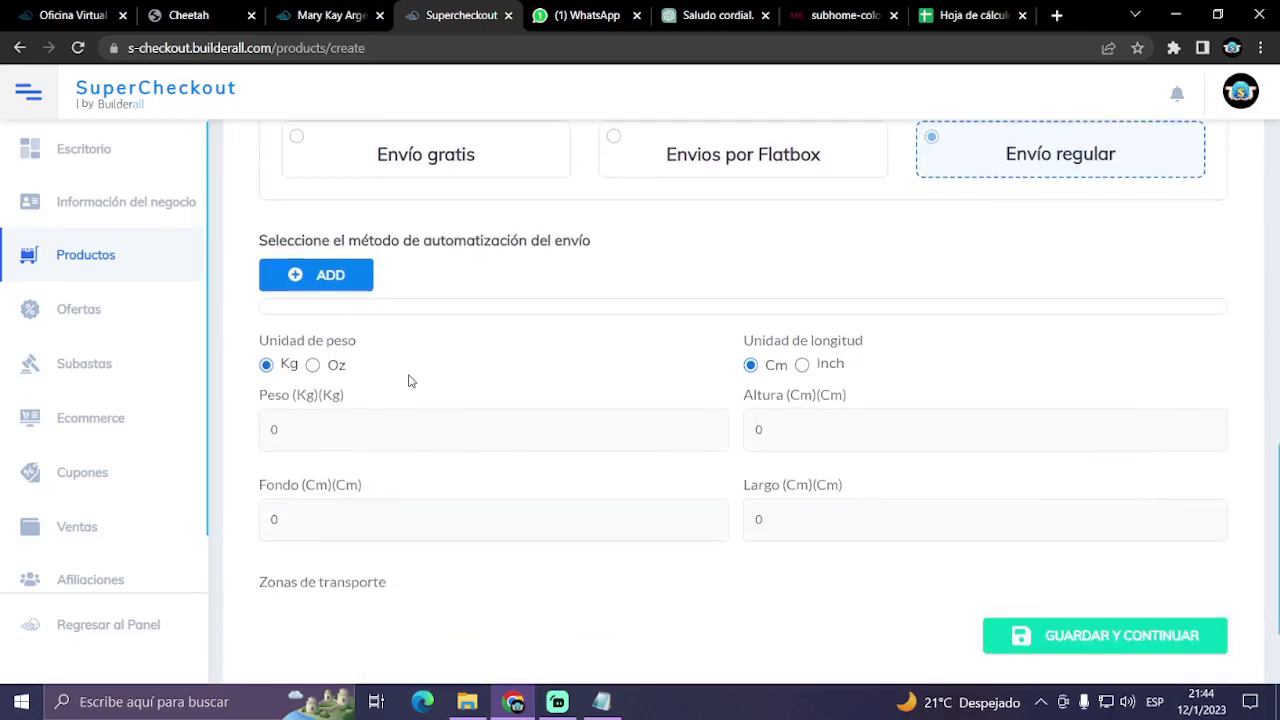
{"action": "scroll", "coordinate": [350, 386], "scroll_direction": "down", "scroll_amount": 1}
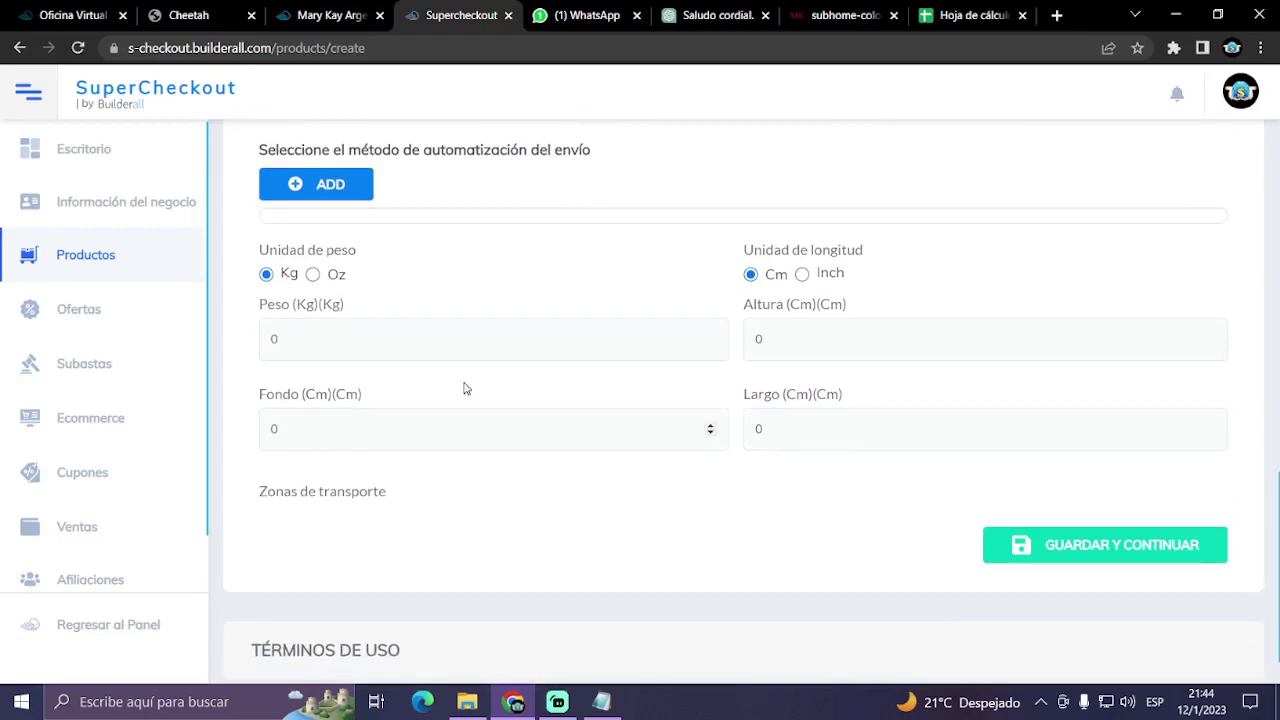
{"action": "scroll", "coordinate": [464, 388], "scroll_direction": "down", "scroll_amount": 1}
{"action": "scroll", "coordinate": [623, 443], "scroll_direction": "up", "scroll_amount": 3}
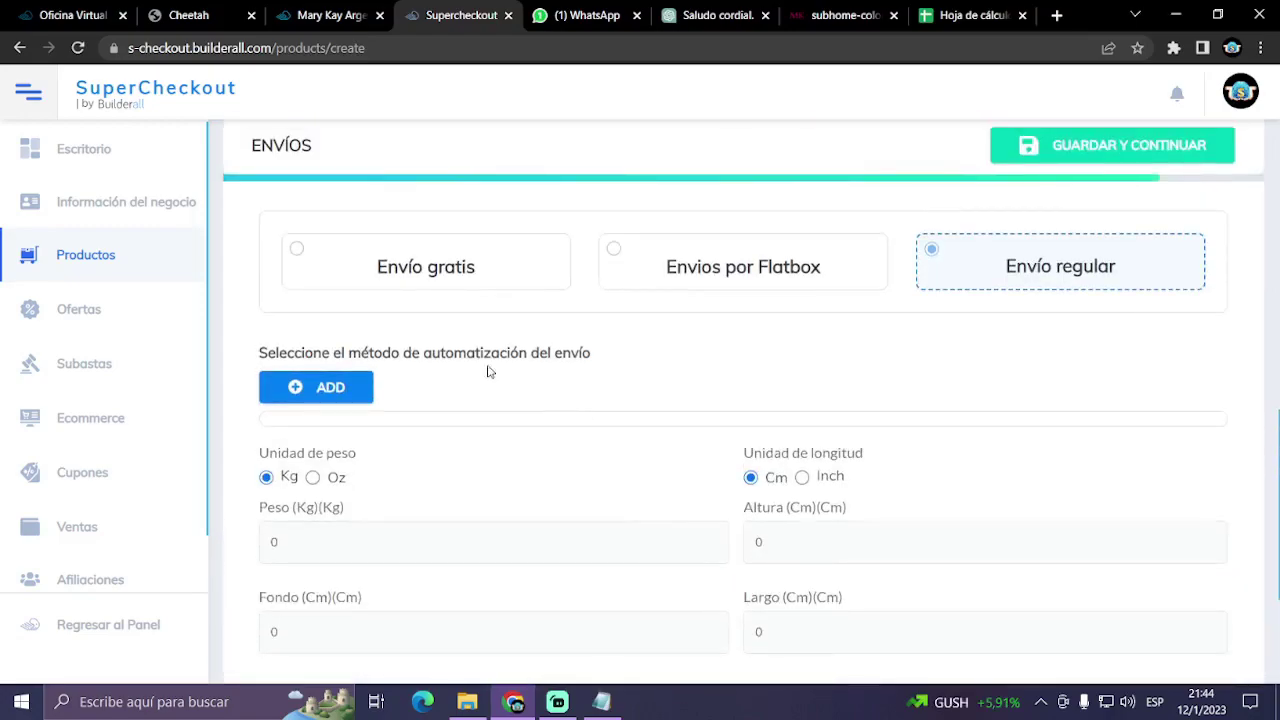
- Set the product's shipping to Envío gratis and save the shipping section
{"action": "left_click", "coordinate": [410, 273]}
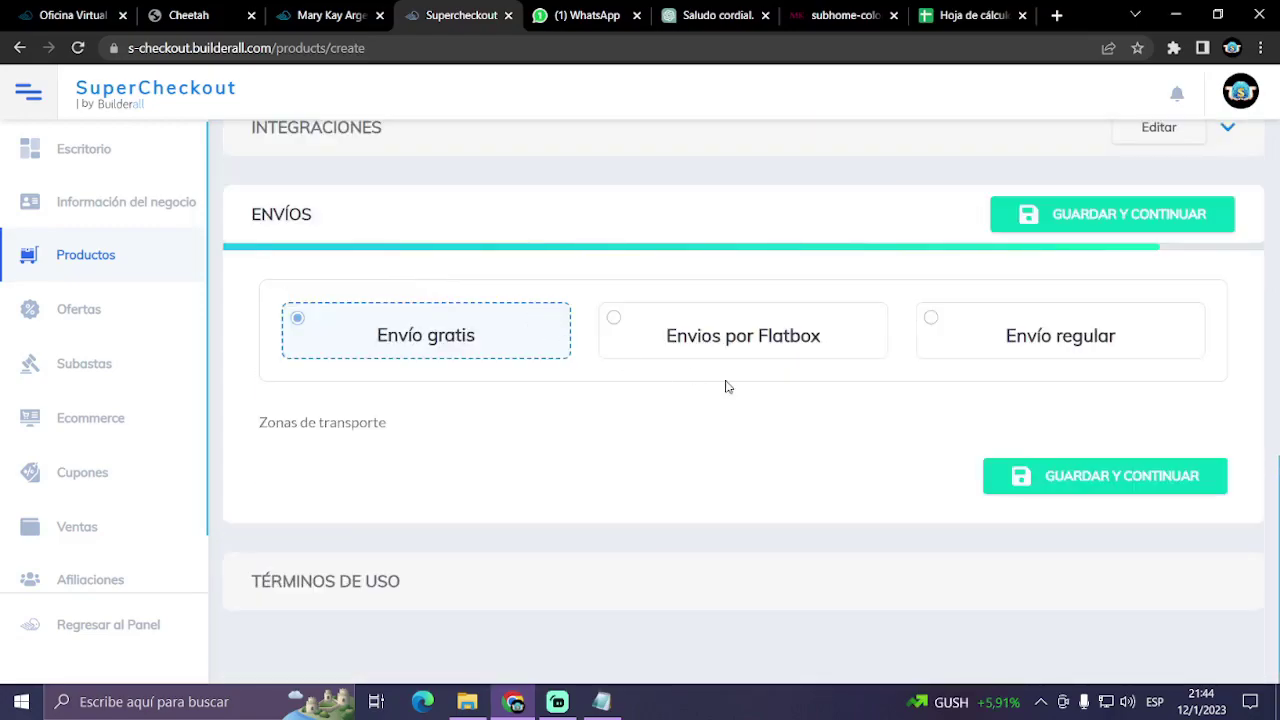
{"action": "left_click", "coordinate": [1057, 472]}
- Accept the terms and conditions and save the new product
{"action": "scroll", "coordinate": [700, 360], "scroll_direction": "up", "scroll_amount": 3}
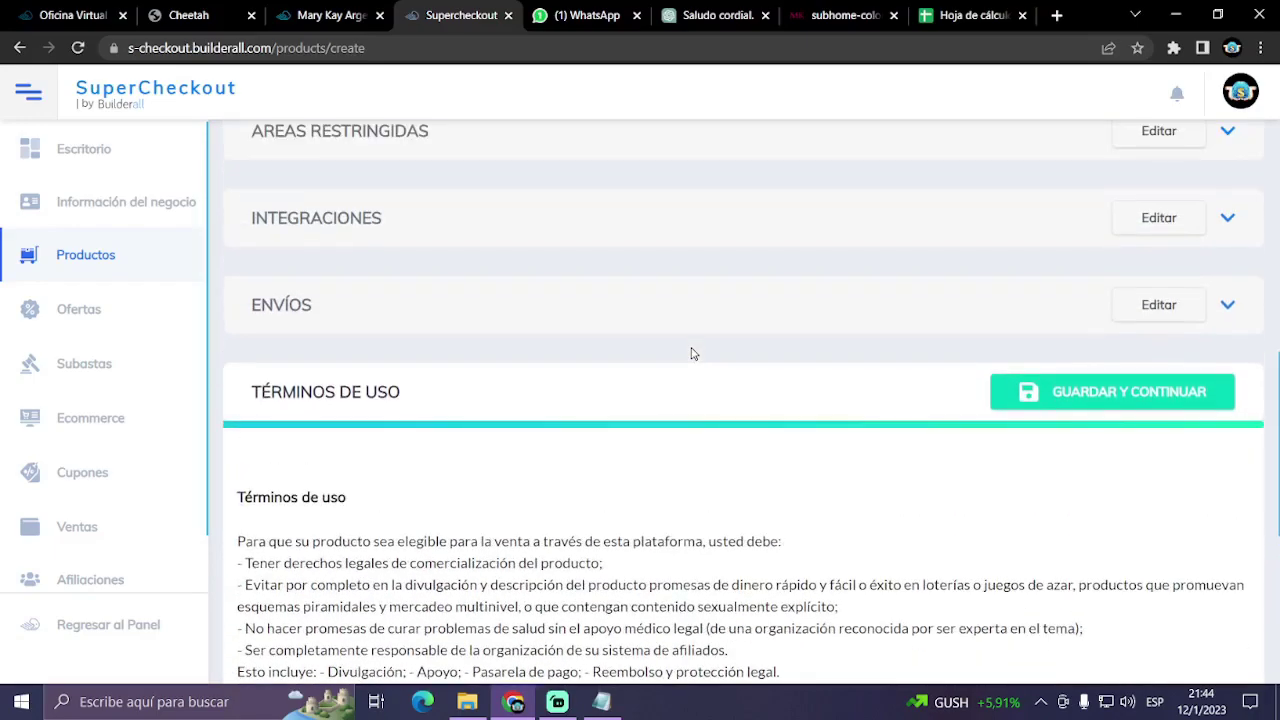
{"action": "scroll", "coordinate": [772, 413], "scroll_direction": "down", "scroll_amount": 5}
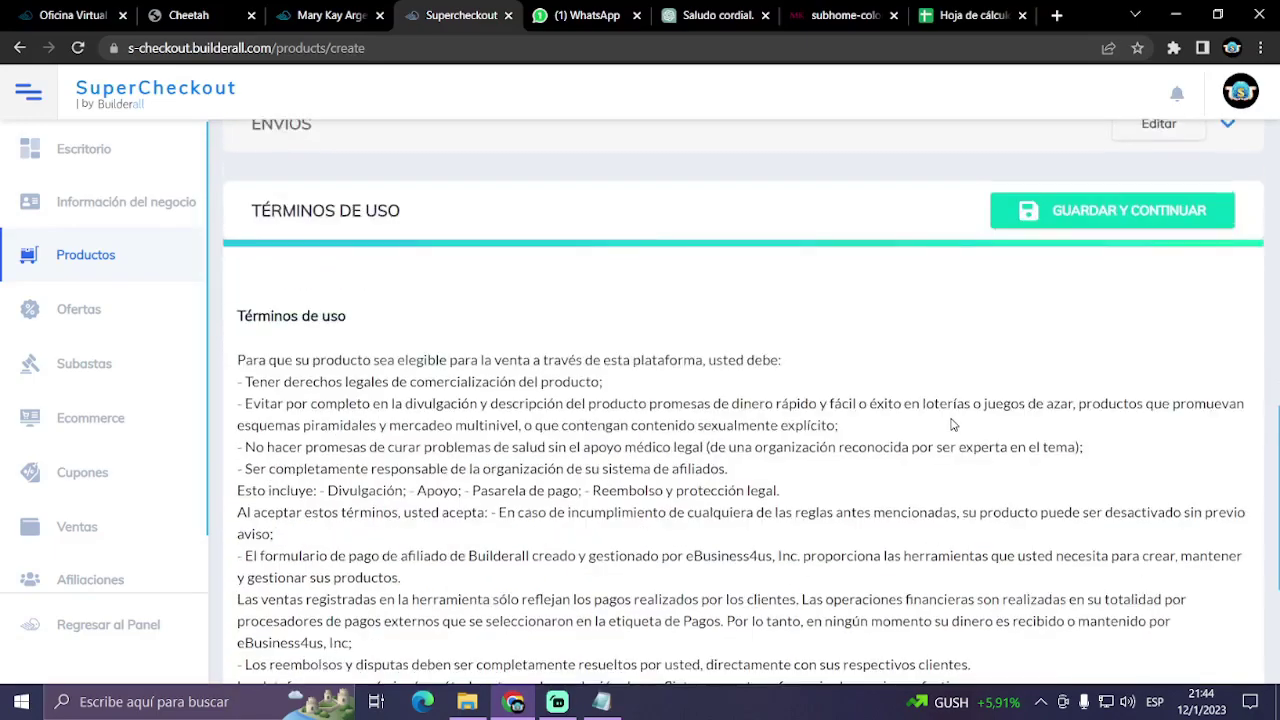
{"action": "scroll", "coordinate": [952, 425], "scroll_direction": "down", "scroll_amount": 3}
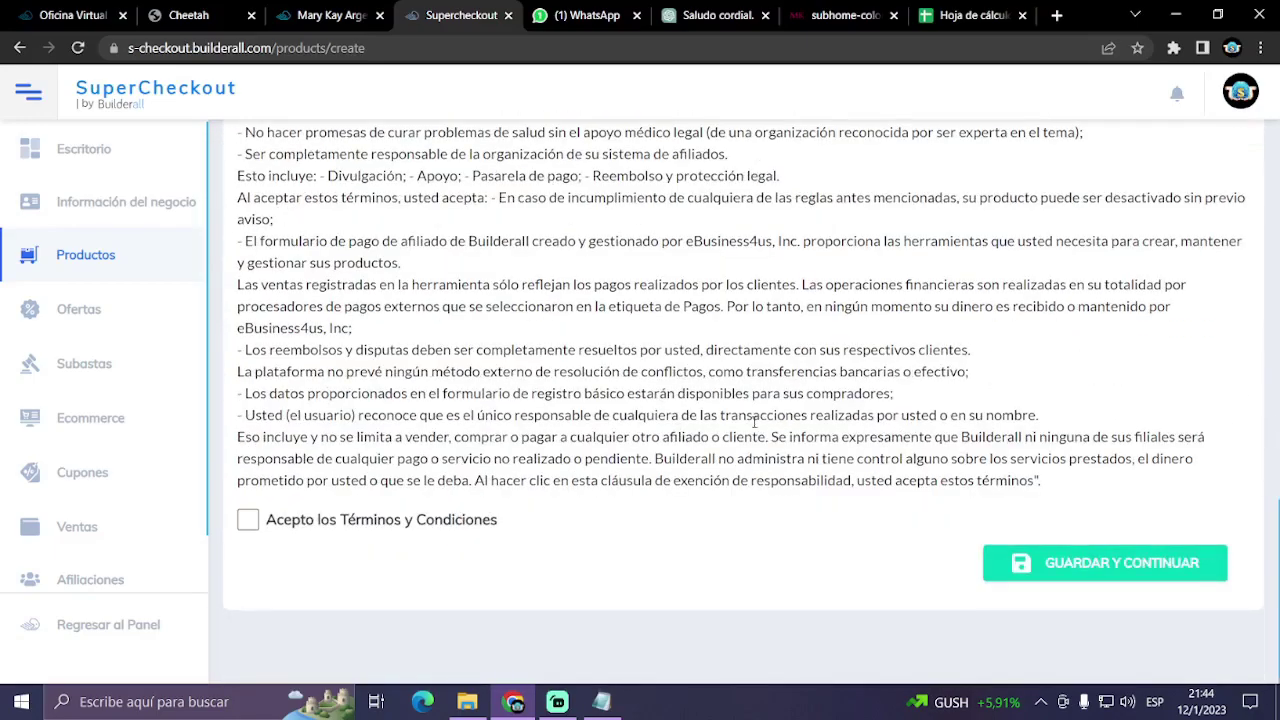
{"action": "left_click", "coordinate": [247, 519]}
{"action": "left_click", "coordinate": [1053, 558]}
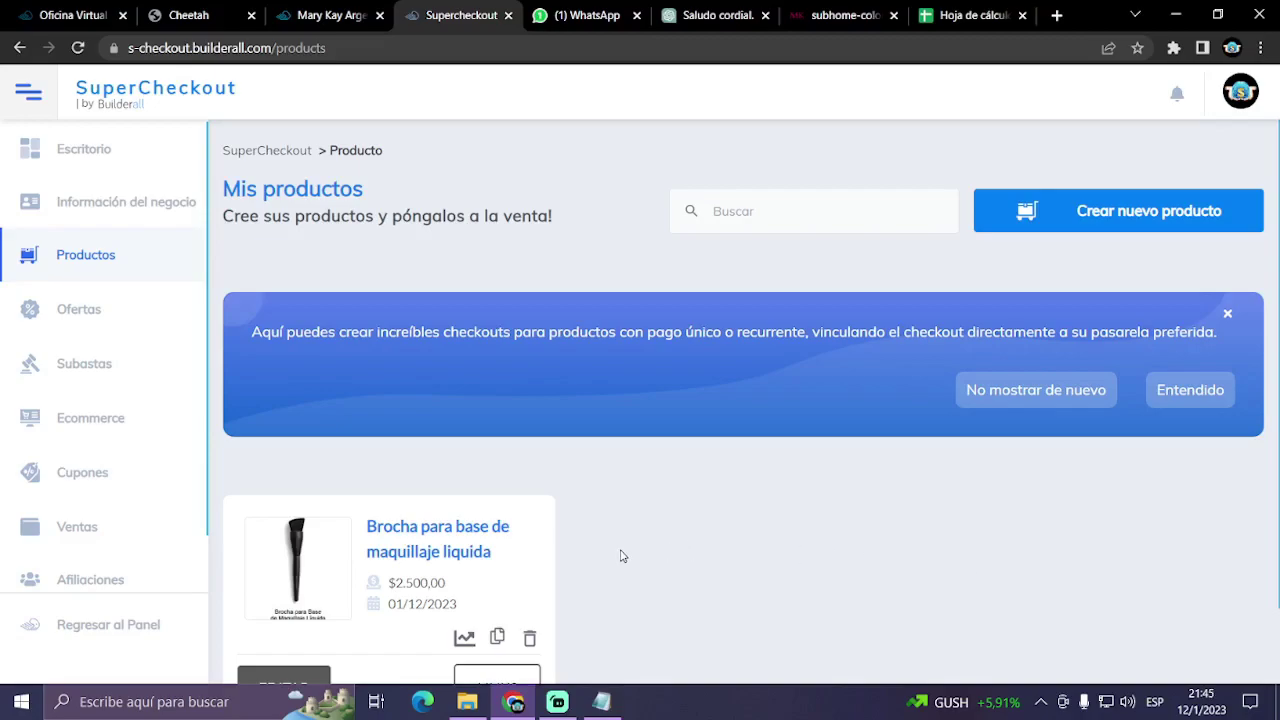
{"action": "scroll", "coordinate": [535, 546], "scroll_direction": "down", "scroll_amount": 1}
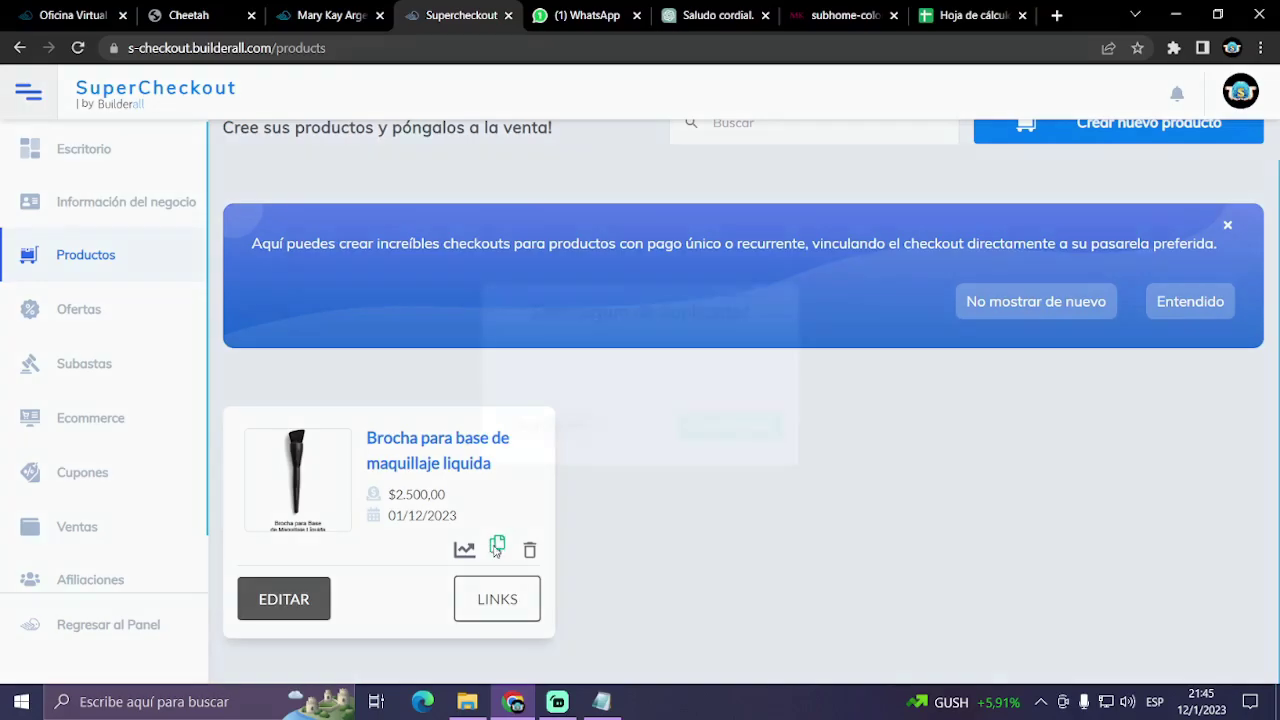
- Duplicate the Brocha para base de maquillaje liquida product and open one of the two copies for editing
{"action": "left_click", "coordinate": [496, 549]}
{"action": "left_click", "coordinate": [718, 430]}
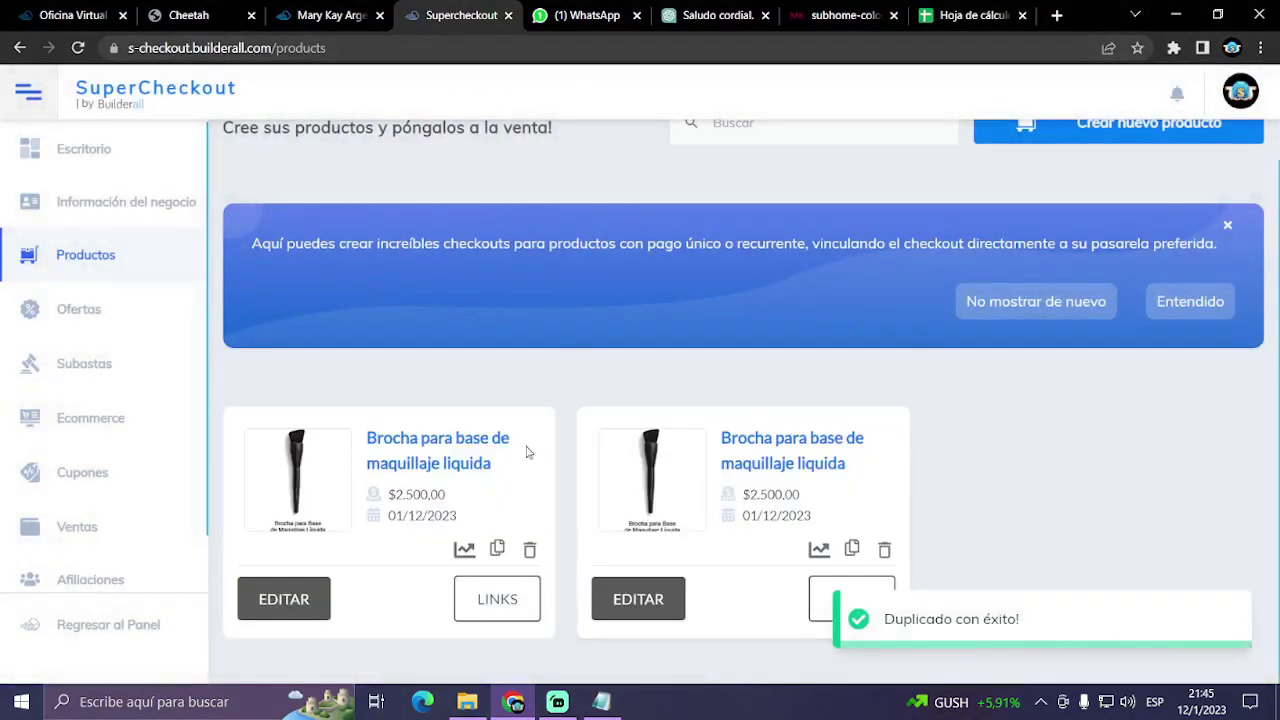
{"action": "left_click", "coordinate": [645, 599]}
{"action": "scroll", "coordinate": [555, 480], "scroll_direction": "down", "scroll_amount": 3}
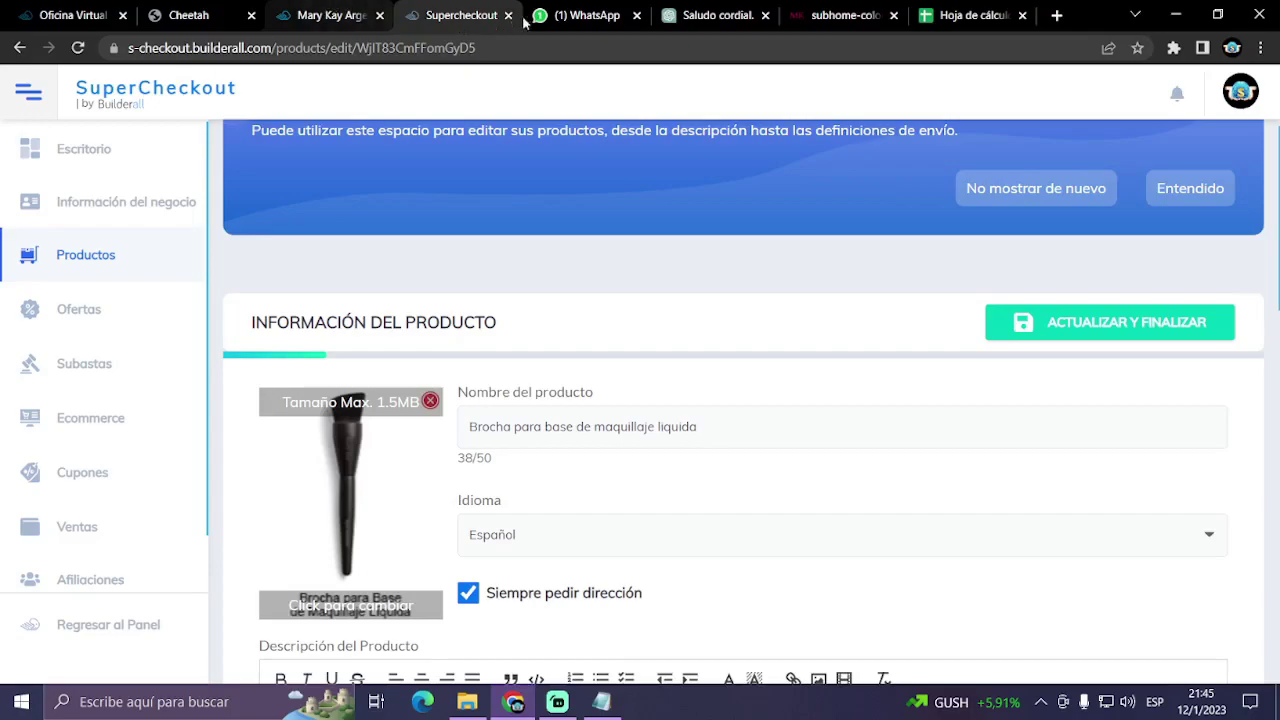
- Check the next brush on the Mary Kay page, then filter the Google Sheets price list to Brocha Oval para Maquillaje Mary Kay
{"action": "left_click", "coordinate": [290, 14]}
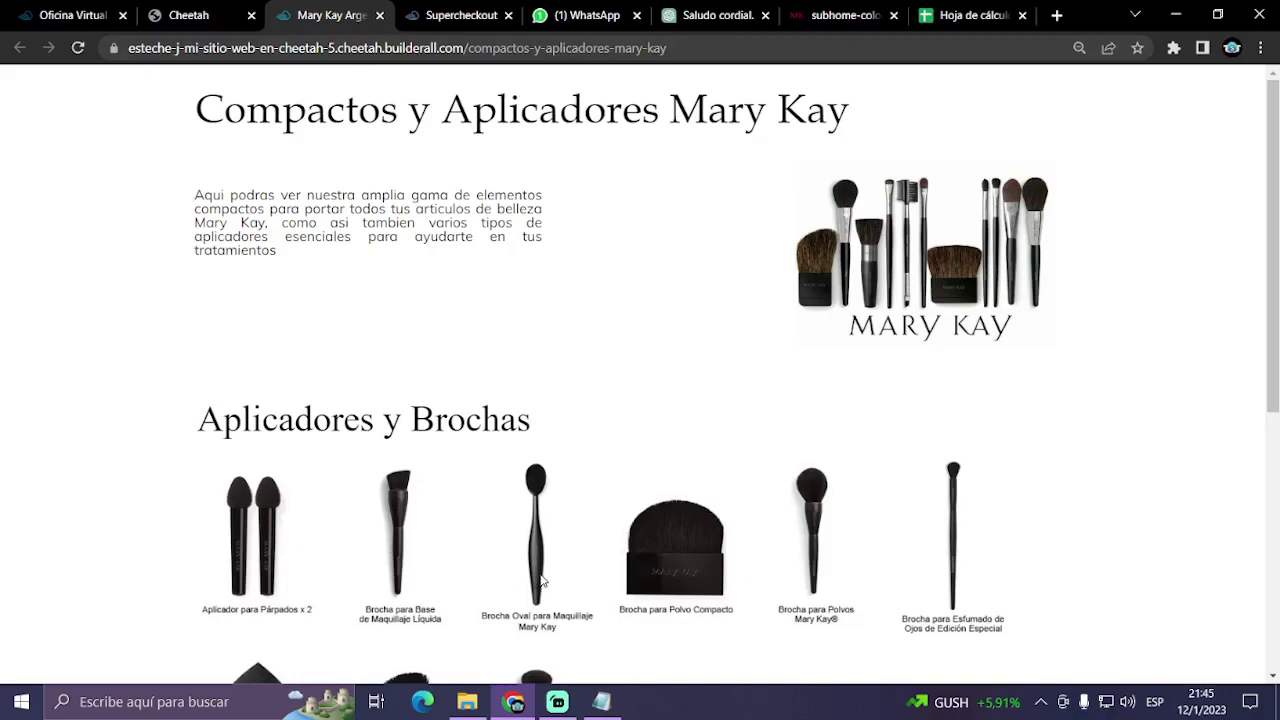
{"action": "left_click", "coordinate": [968, 15]}
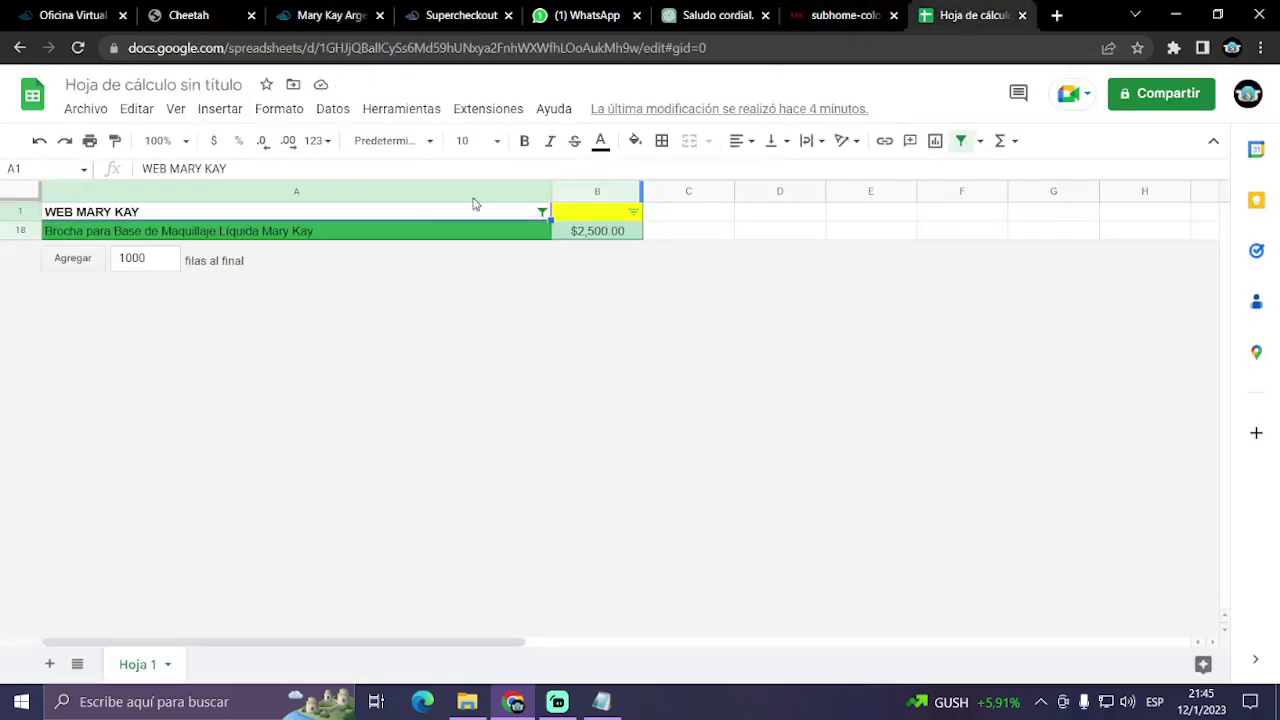
{"action": "left_click", "coordinate": [541, 211]}
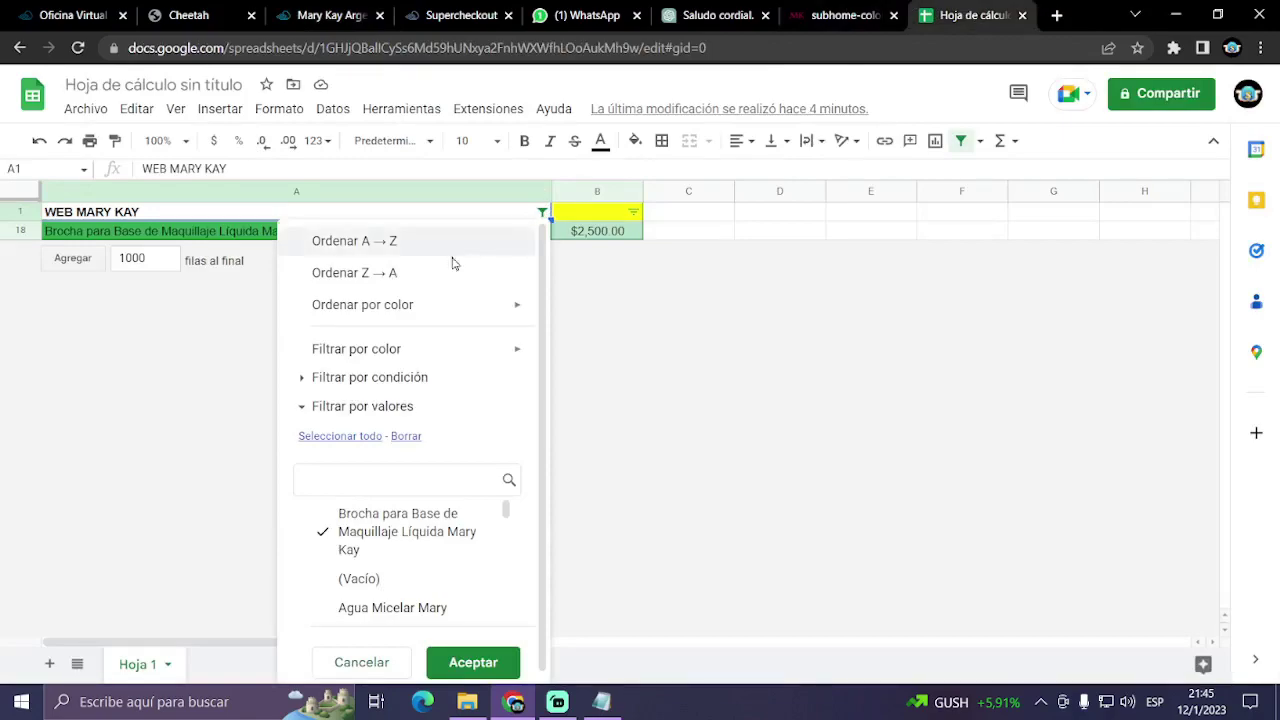
{"action": "left_click", "coordinate": [368, 514]}
{"action": "type", "text": "brocha oval"}
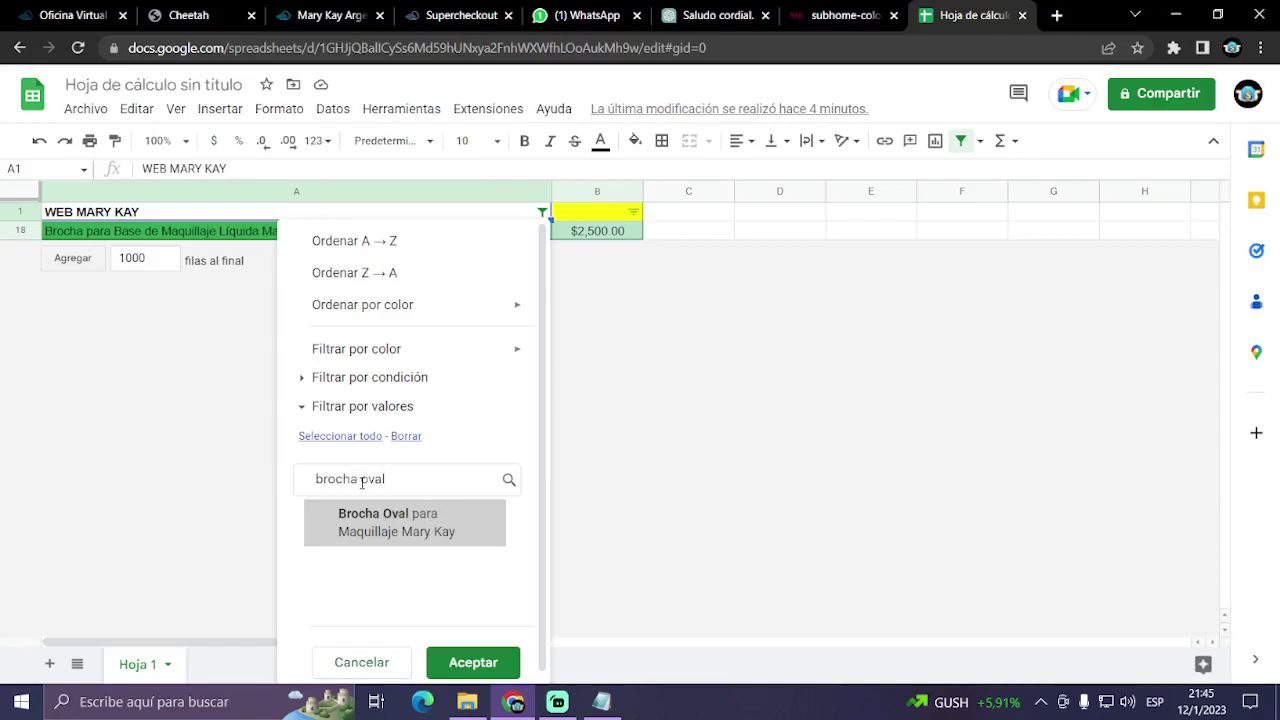
{"action": "left_click", "coordinate": [404, 537]}
{"action": "left_click", "coordinate": [473, 662]}
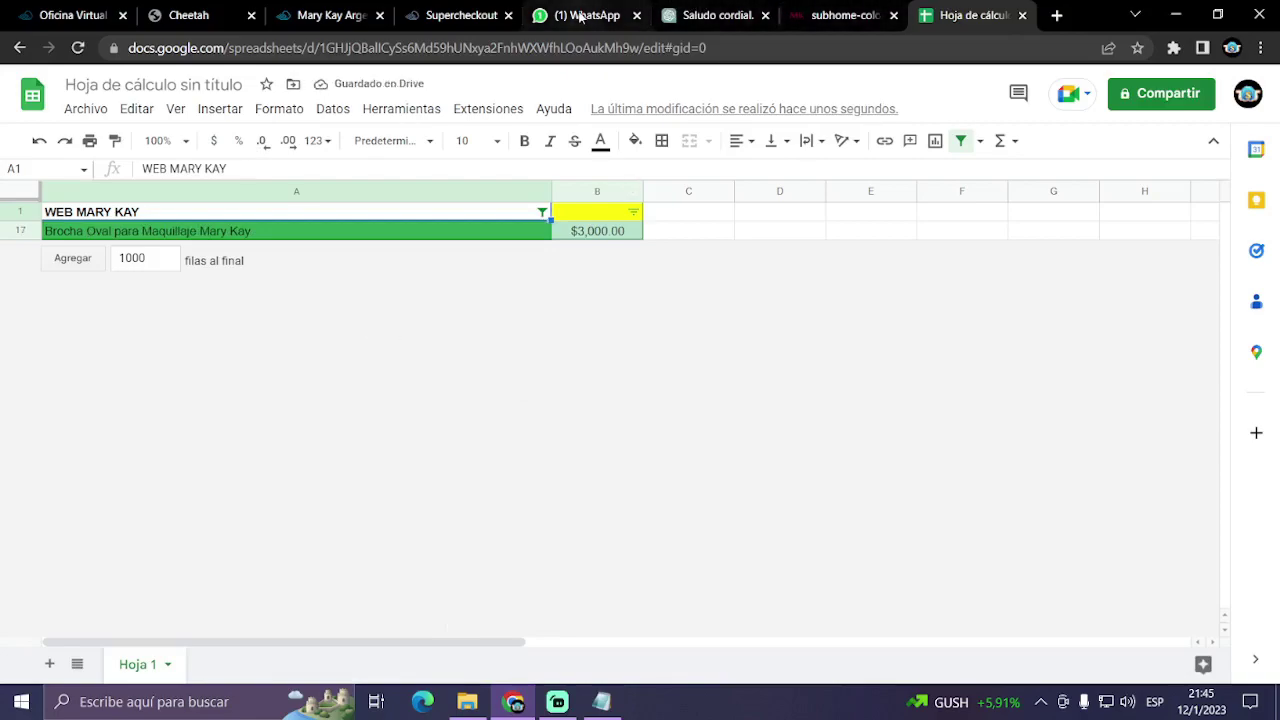
- In SuperCheckout, replace the product image with BROCHA OVAL PARA MAQUILLAJE MARY KAY.jpg, enlarging the crop to the image's full width from its upper edge
{"action": "left_click", "coordinate": [453, 12]}
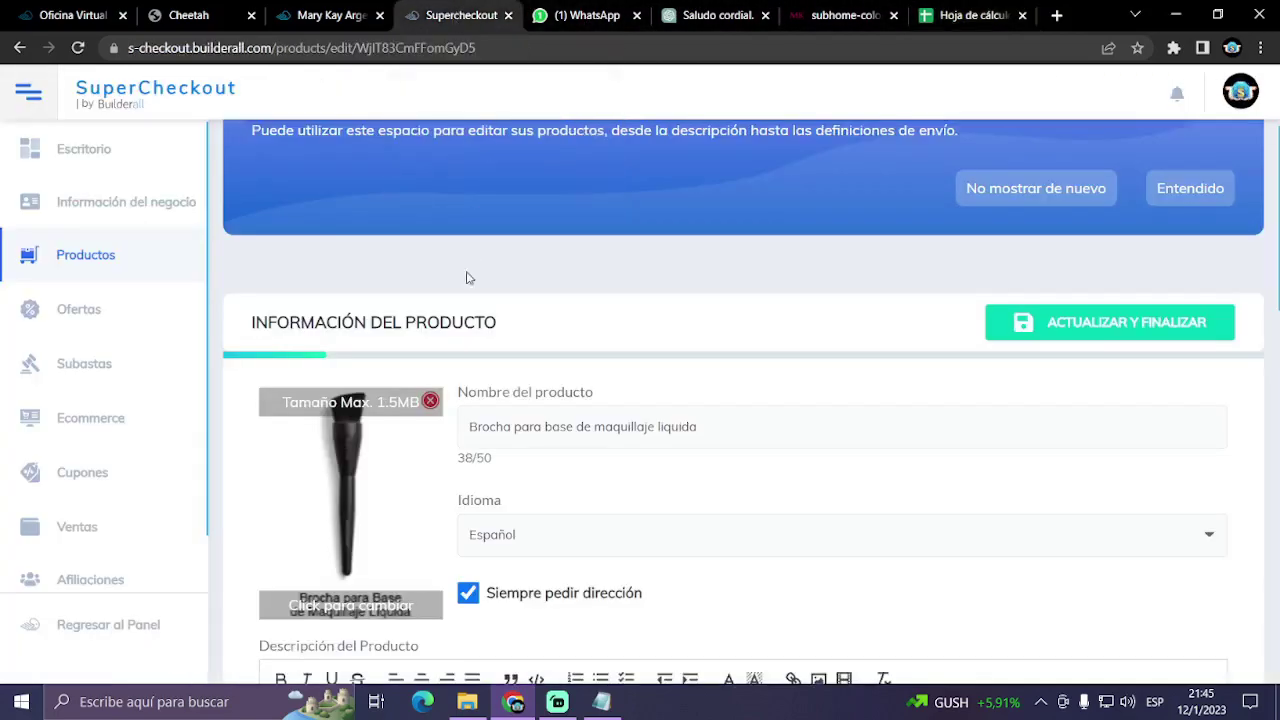
{"action": "left_click", "coordinate": [366, 491]}
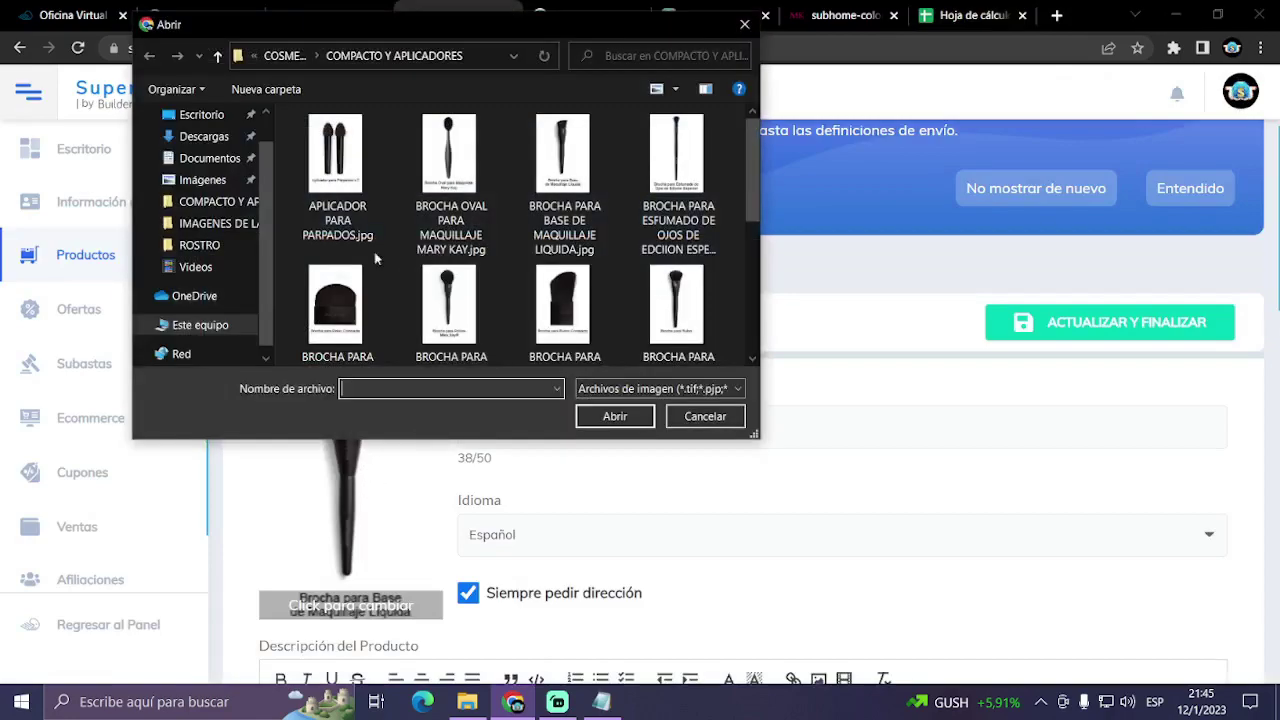
{"action": "left_click", "coordinate": [476, 176]}
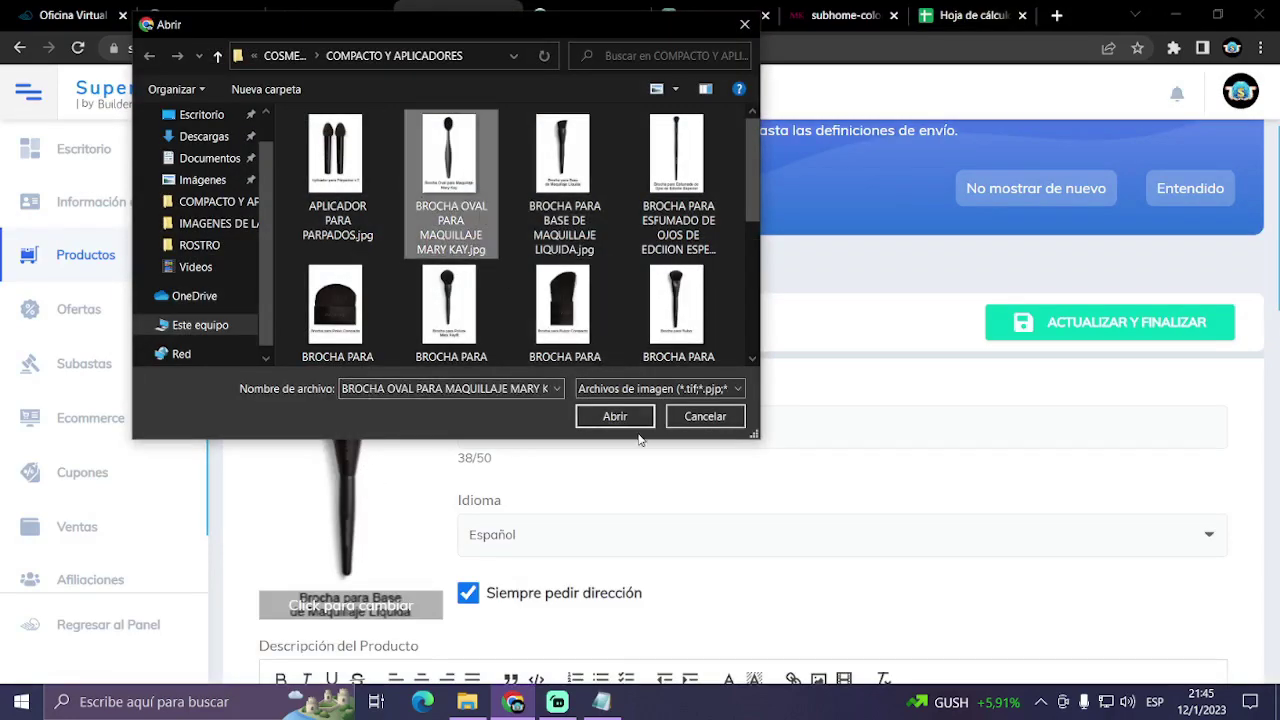
{"action": "left_click", "coordinate": [612, 417]}
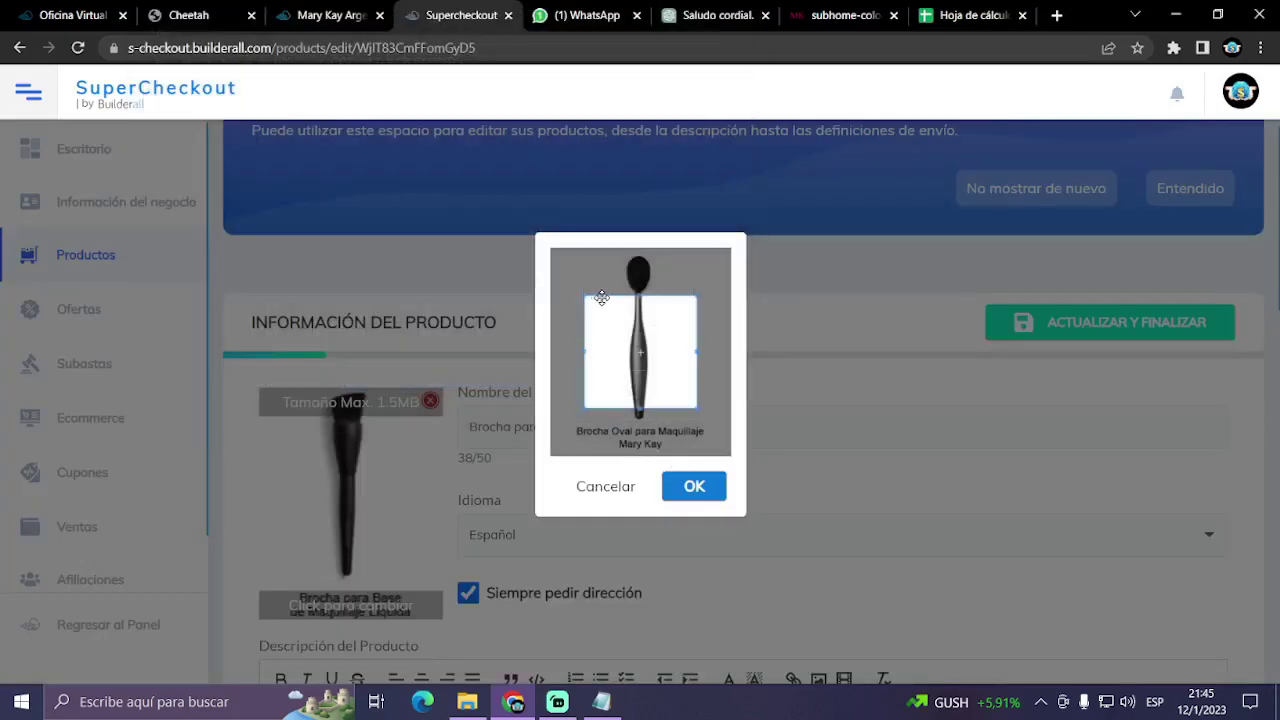
{"action": "left_click_drag", "start_coordinate": [582, 292], "coordinate": [543, 221]}
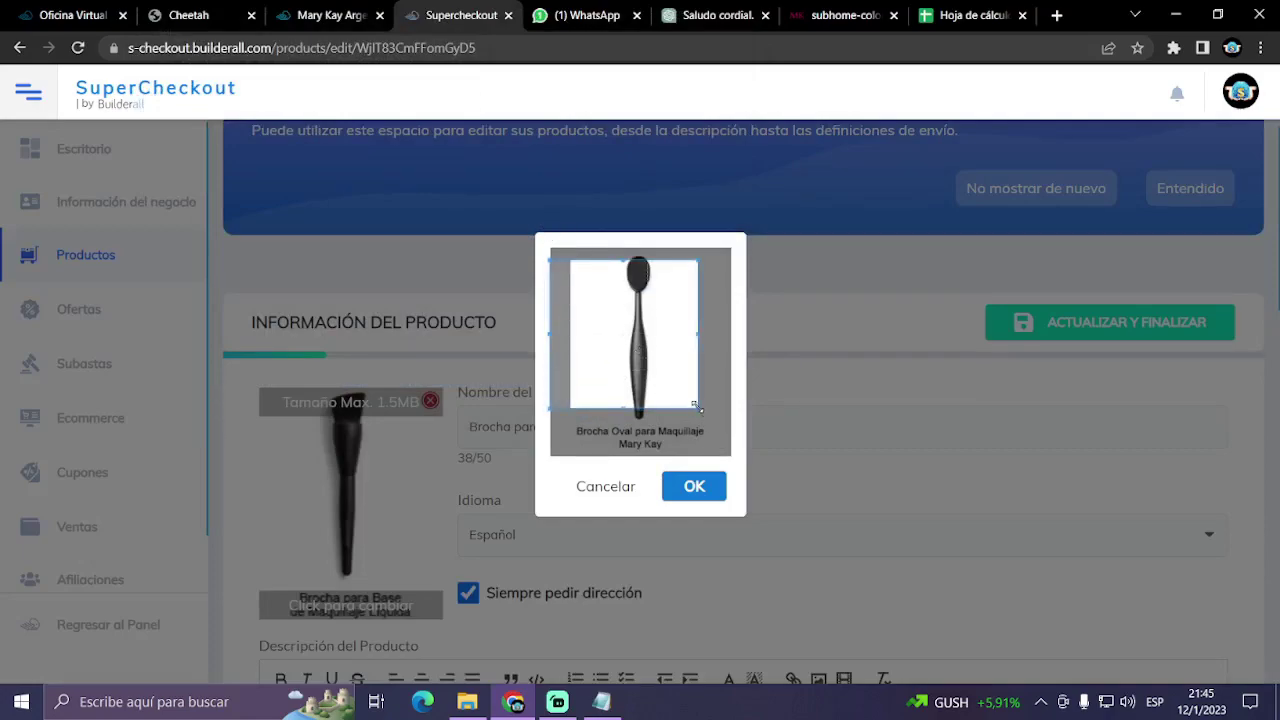
{"action": "left_click_drag", "start_coordinate": [697, 406], "coordinate": [757, 537]}
{"action": "left_click_drag", "start_coordinate": [653, 441], "coordinate": [653, 430]}
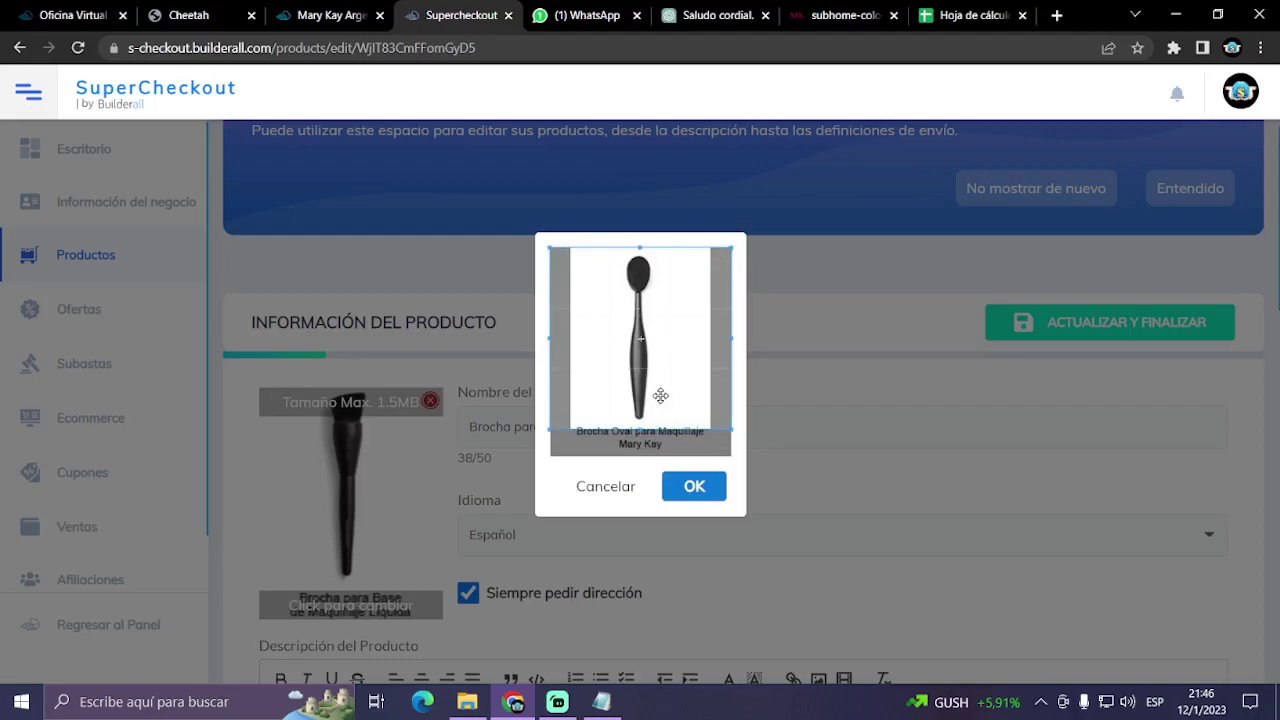
{"action": "left_click", "coordinate": [694, 487]}
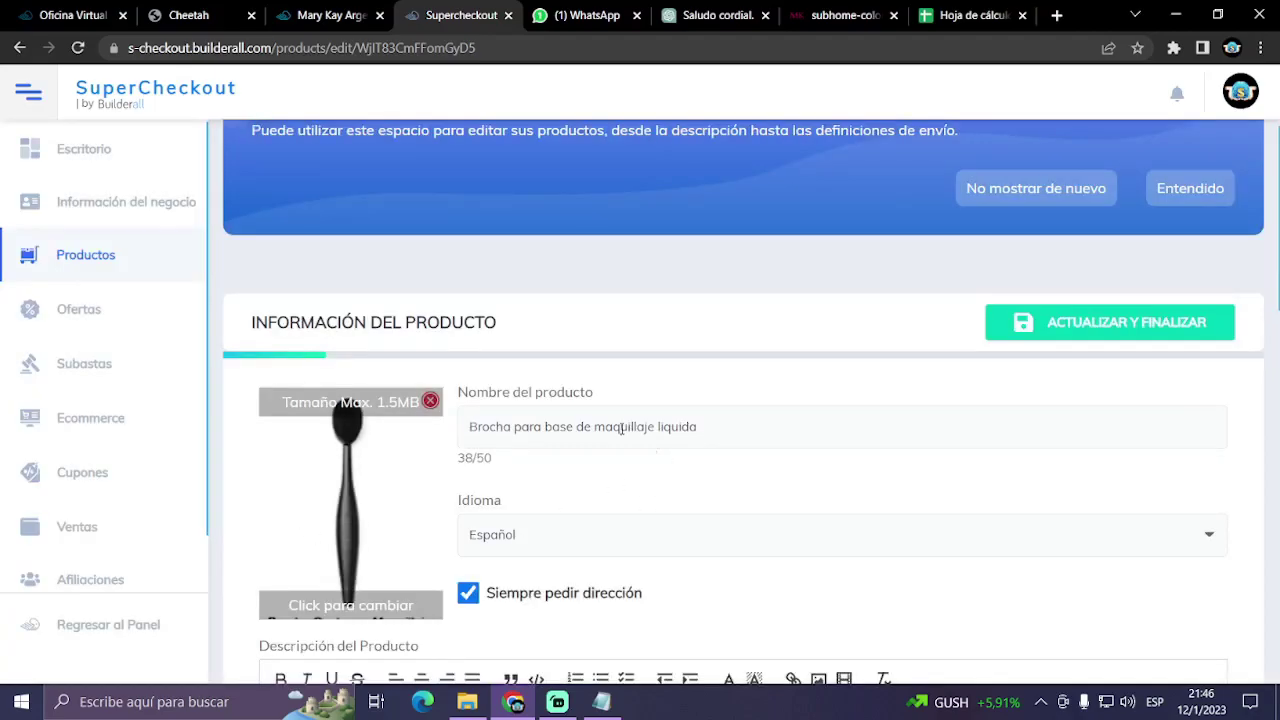
- Rename the product as Brocha oval para maquillaje Mary Kay
{"action": "left_click_drag", "start_coordinate": [516, 431], "coordinate": [734, 430]}
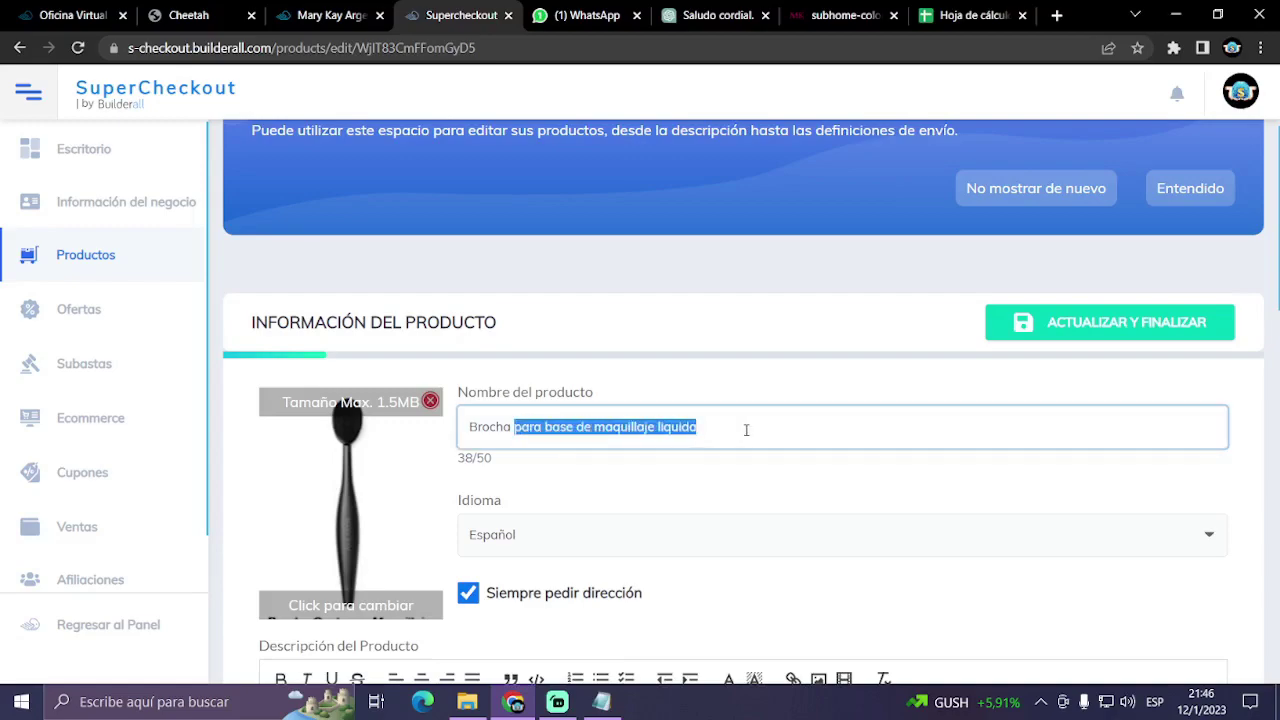
{"action": "type", "text": "Oval"}
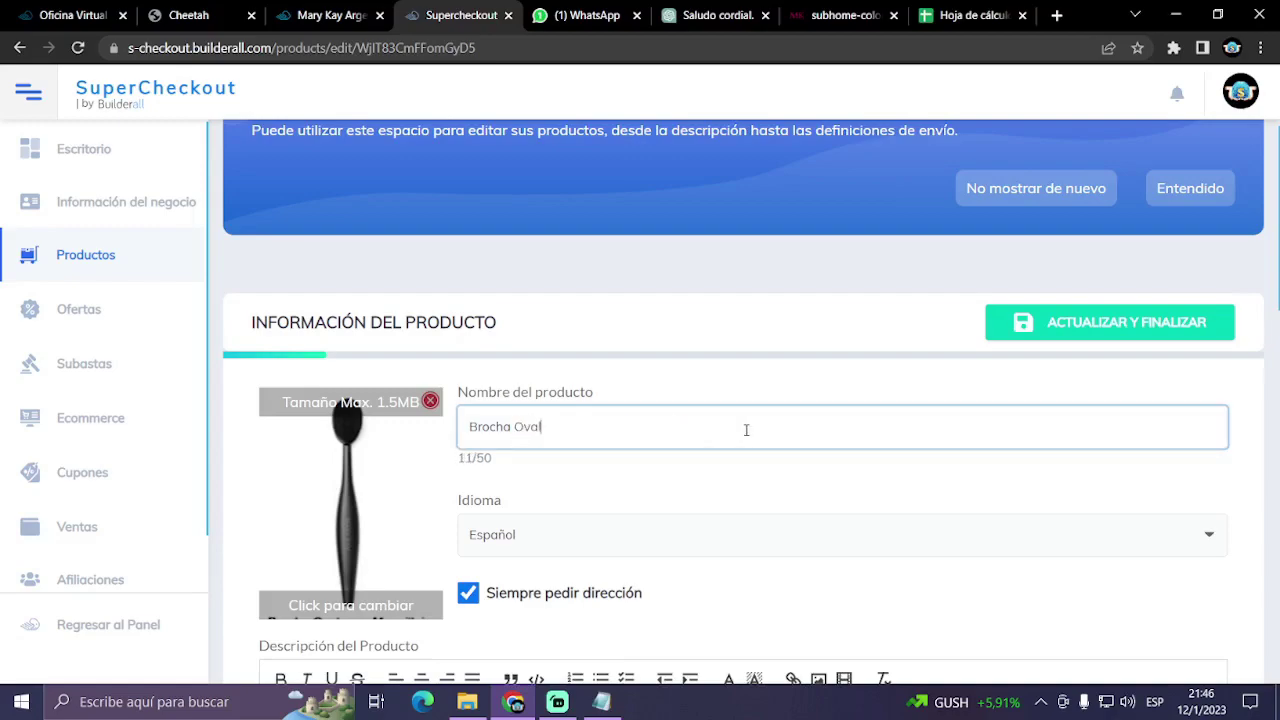
{"action": "key", "text": "BackSpace"}
{"action": "key", "text": "BackSpace"}
{"action": "key", "text": "BackSpace"}
{"action": "type", "text": "oval"}
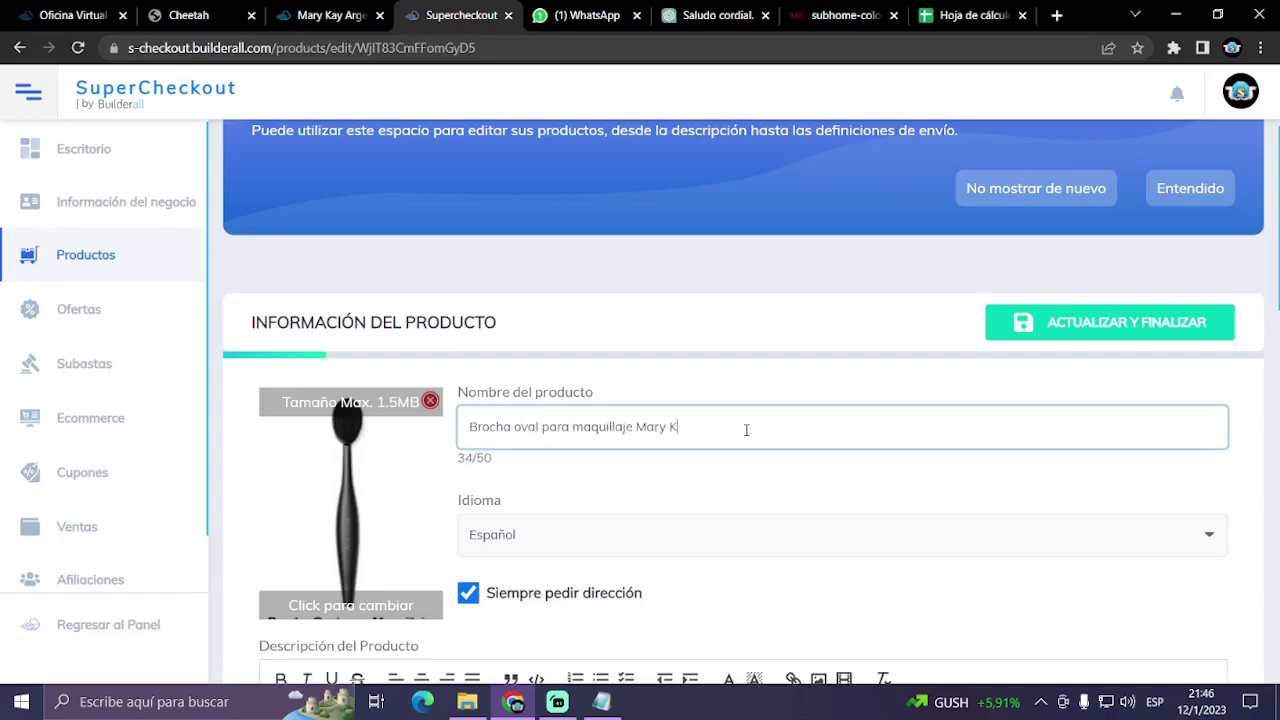
- Switch to the Mary Kay website and open the Brocha Oval para Maquillaje Mary Kay product page
{"action": "scroll", "coordinate": [751, 503], "scroll_direction": "down", "scroll_amount": 3}
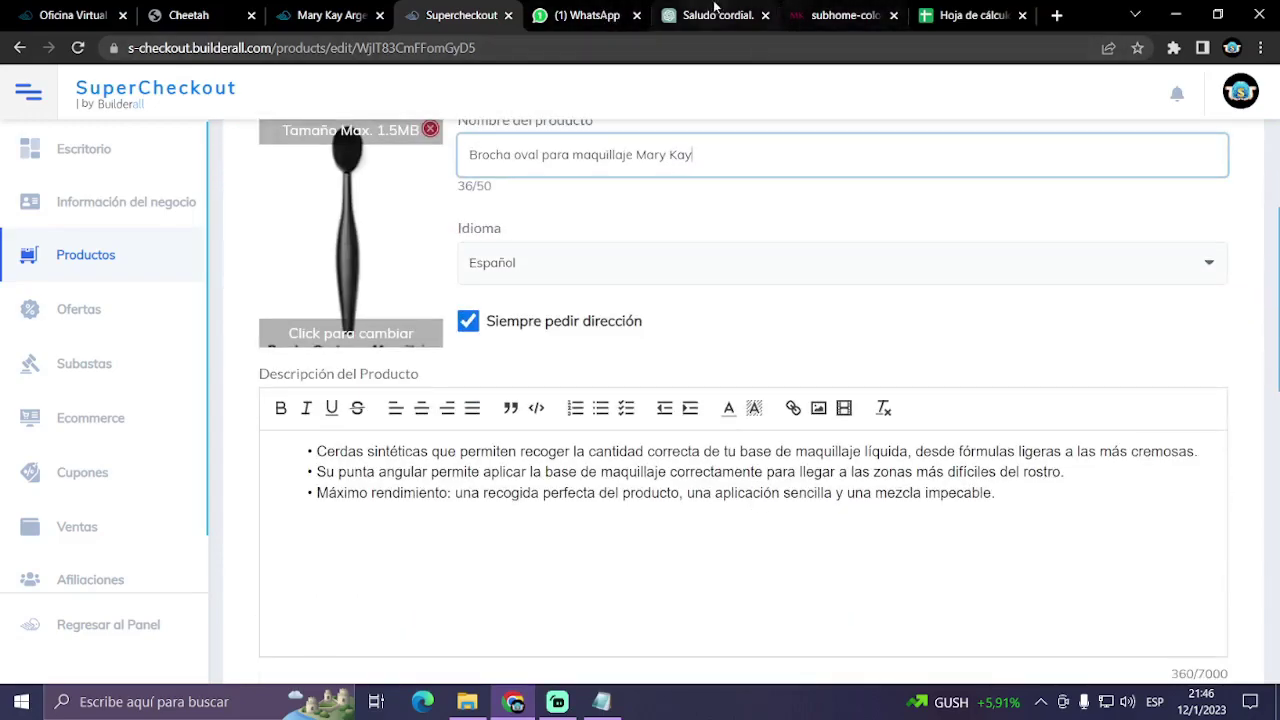
{"action": "left_click", "coordinate": [838, 12]}
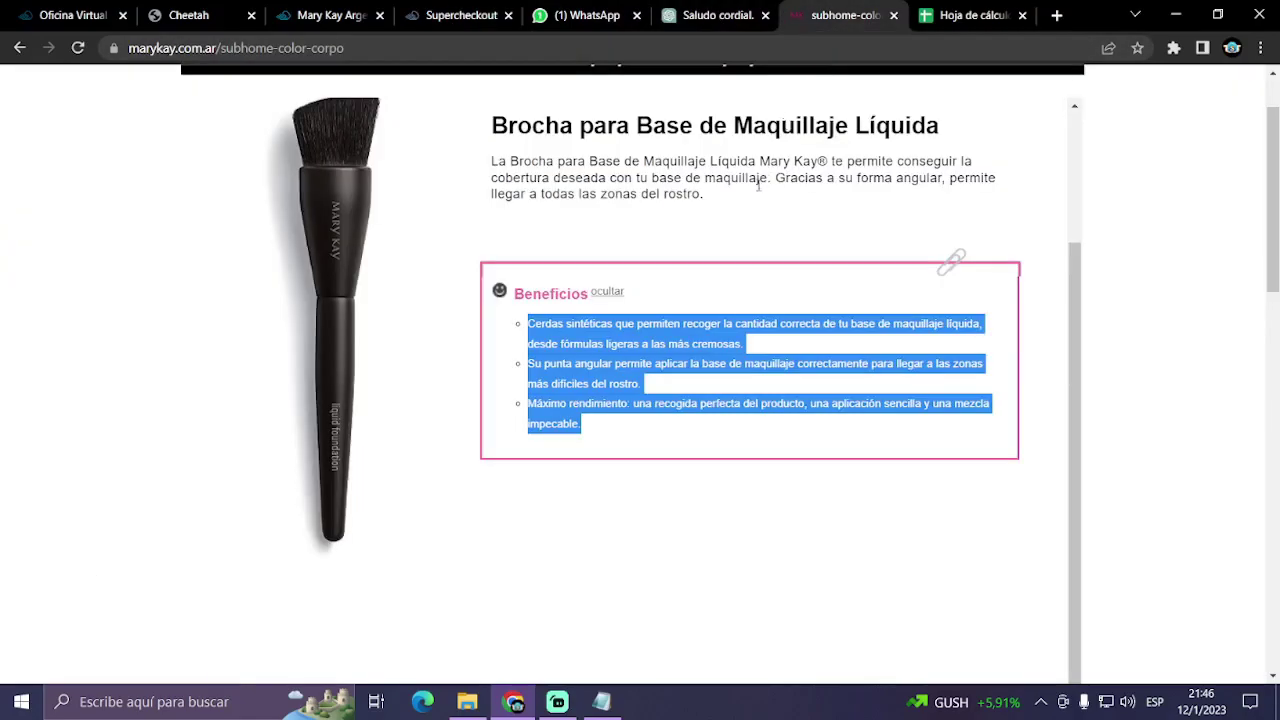
{"action": "scroll", "coordinate": [945, 235], "scroll_direction": "up", "scroll_amount": 3}
{"action": "left_click", "coordinate": [990, 215]}
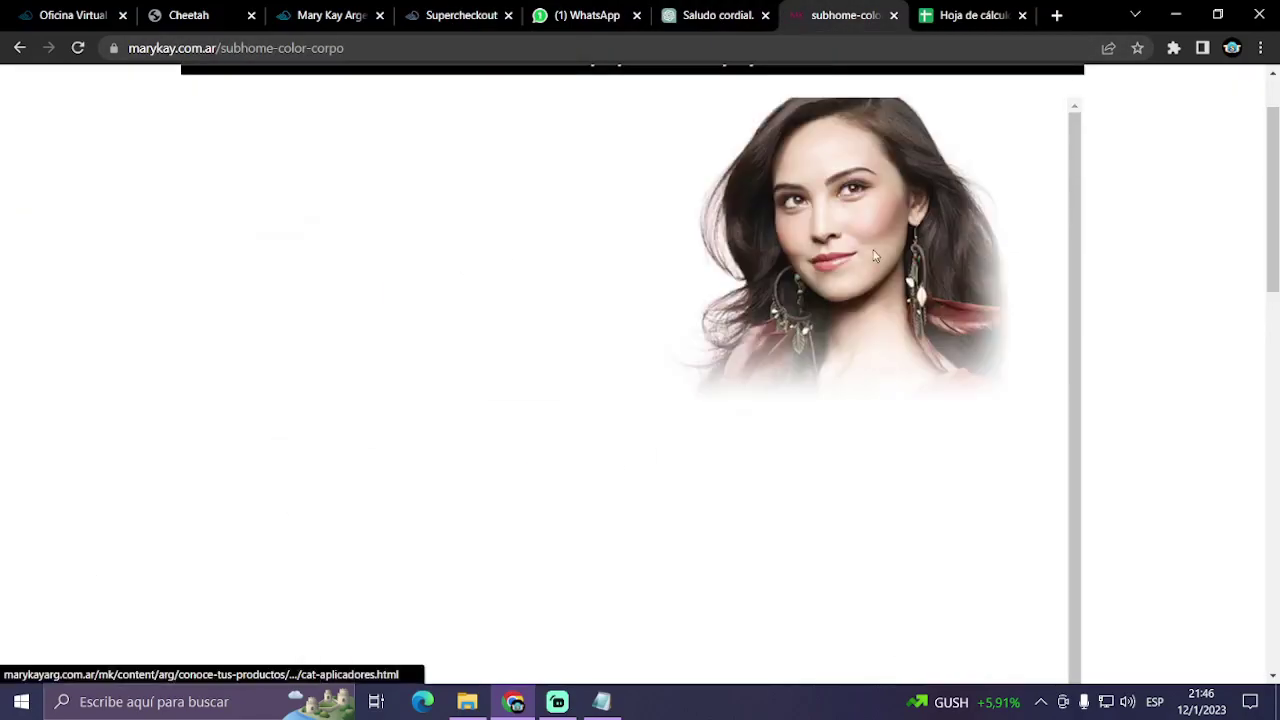
{"action": "scroll", "coordinate": [665, 413], "scroll_direction": "down", "scroll_amount": 3}
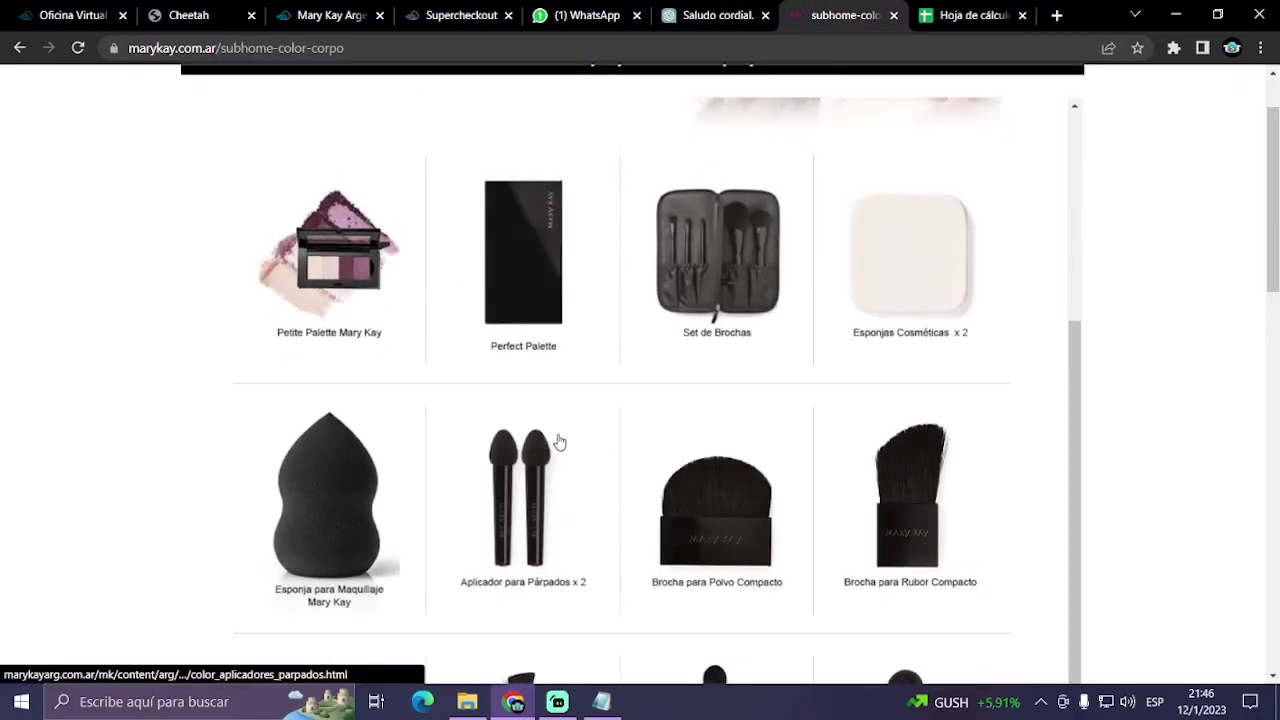
{"action": "scroll", "coordinate": [672, 427], "scroll_direction": "down", "scroll_amount": 1}
{"action": "scroll", "coordinate": [672, 427], "scroll_direction": "down", "scroll_amount": 2}
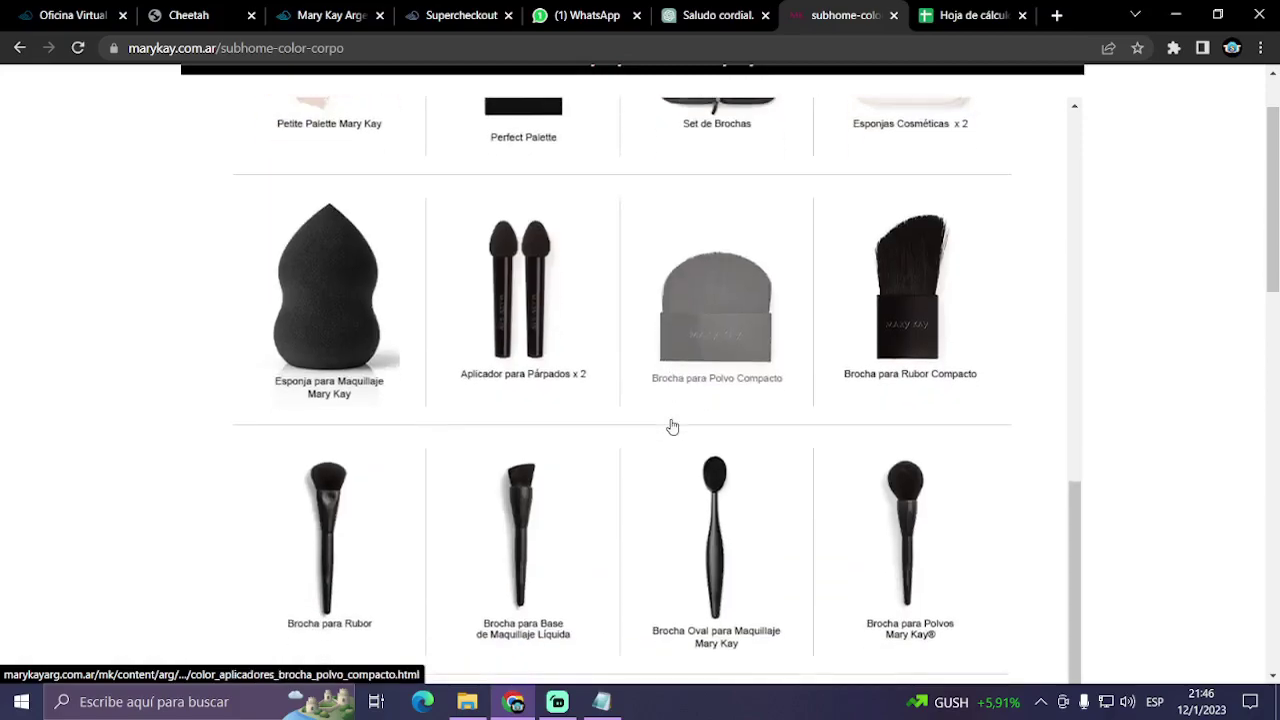
{"action": "left_click", "coordinate": [718, 528]}
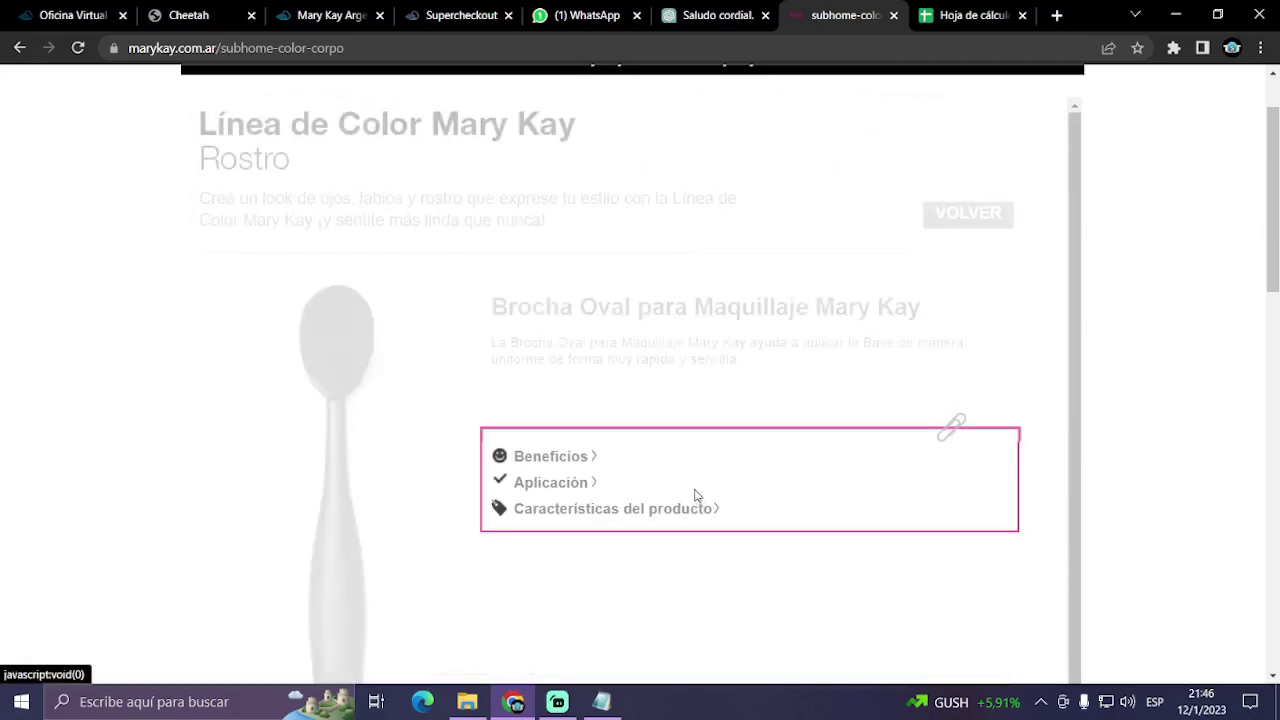
- Expand the oval brush's Beneficios and Características del producto sections and copy the two characteristics bullets
{"action": "left_click", "coordinate": [553, 458]}
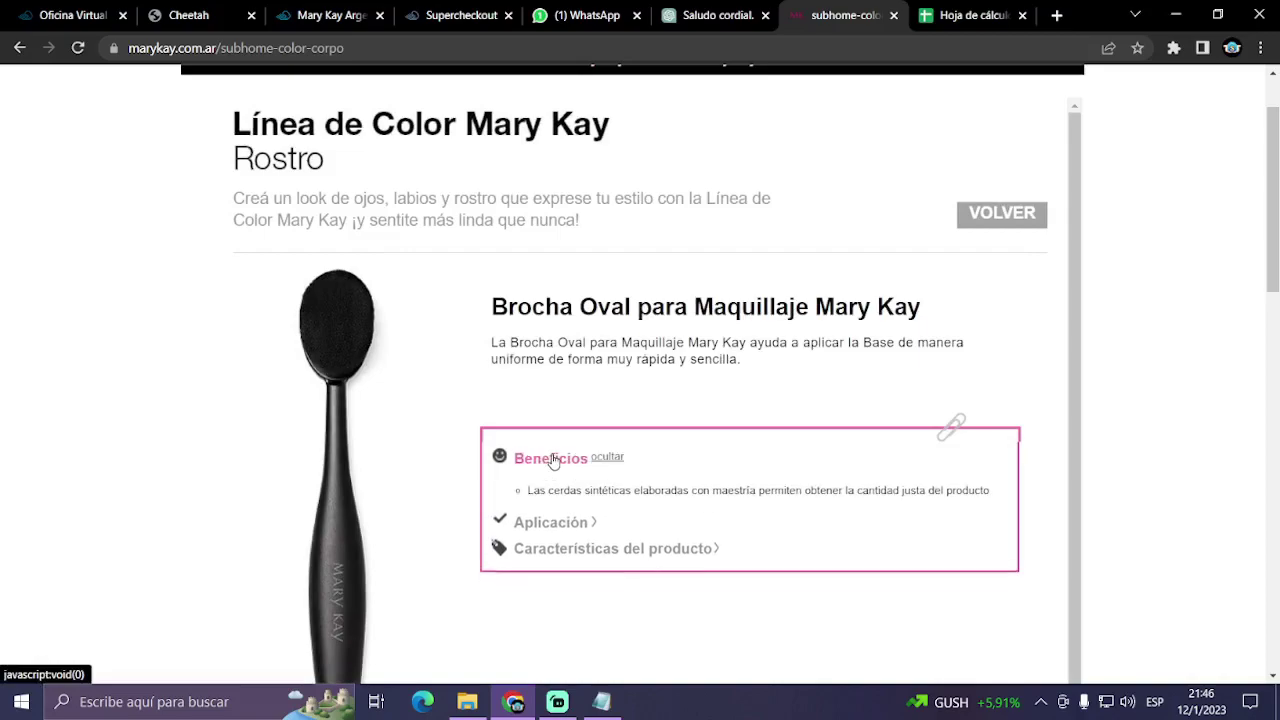
{"action": "left_click", "coordinate": [571, 612]}
{"action": "scroll", "coordinate": [587, 593], "scroll_direction": "down", "scroll_amount": 2}
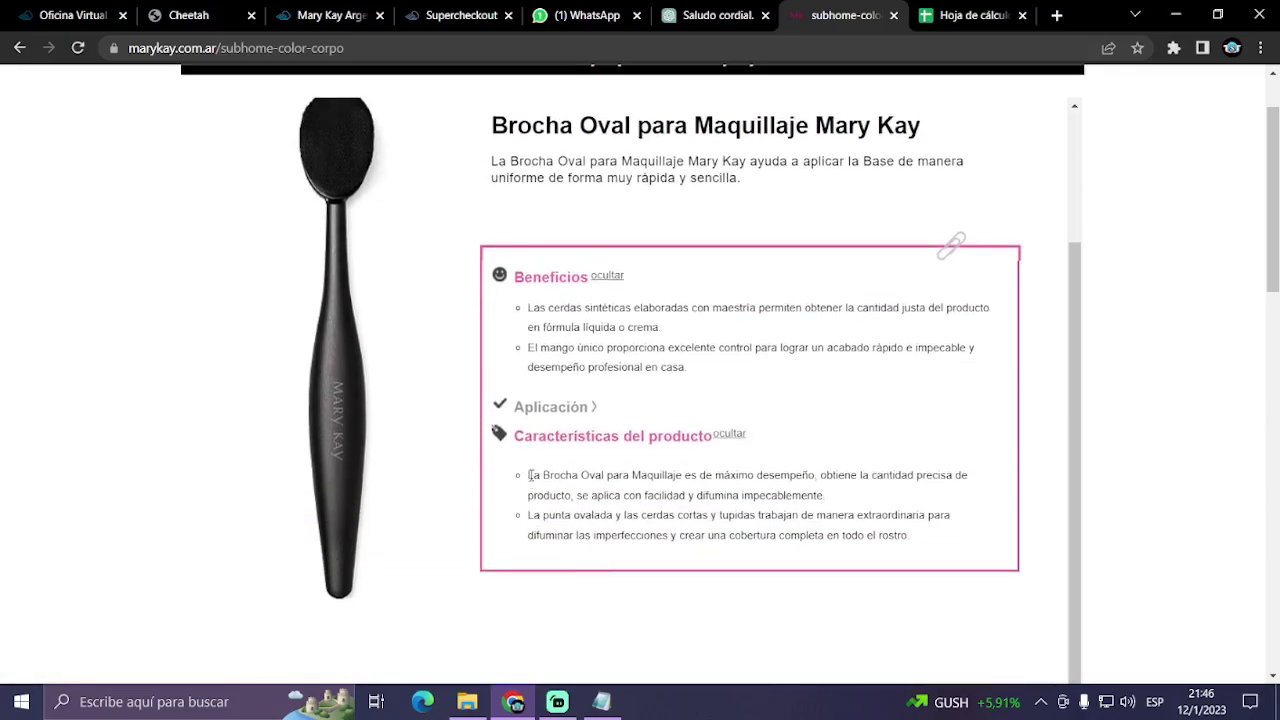
{"action": "left_click_drag", "start_coordinate": [531, 475], "coordinate": [949, 541]}
{"action": "right_click", "coordinate": [812, 528]}
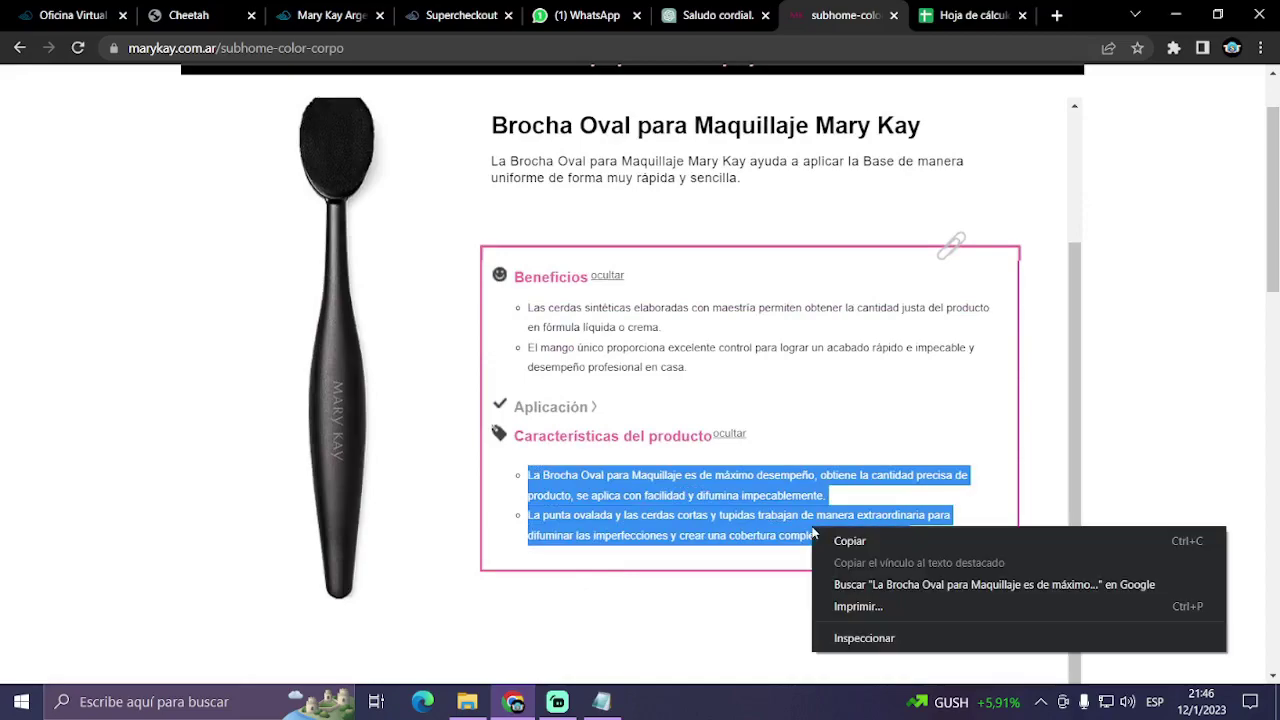
{"action": "left_click", "coordinate": [888, 541]}
- Replace the SuperCheckout product description with the copied oval brush characteristics and save the product
{"action": "left_click", "coordinate": [432, 14]}
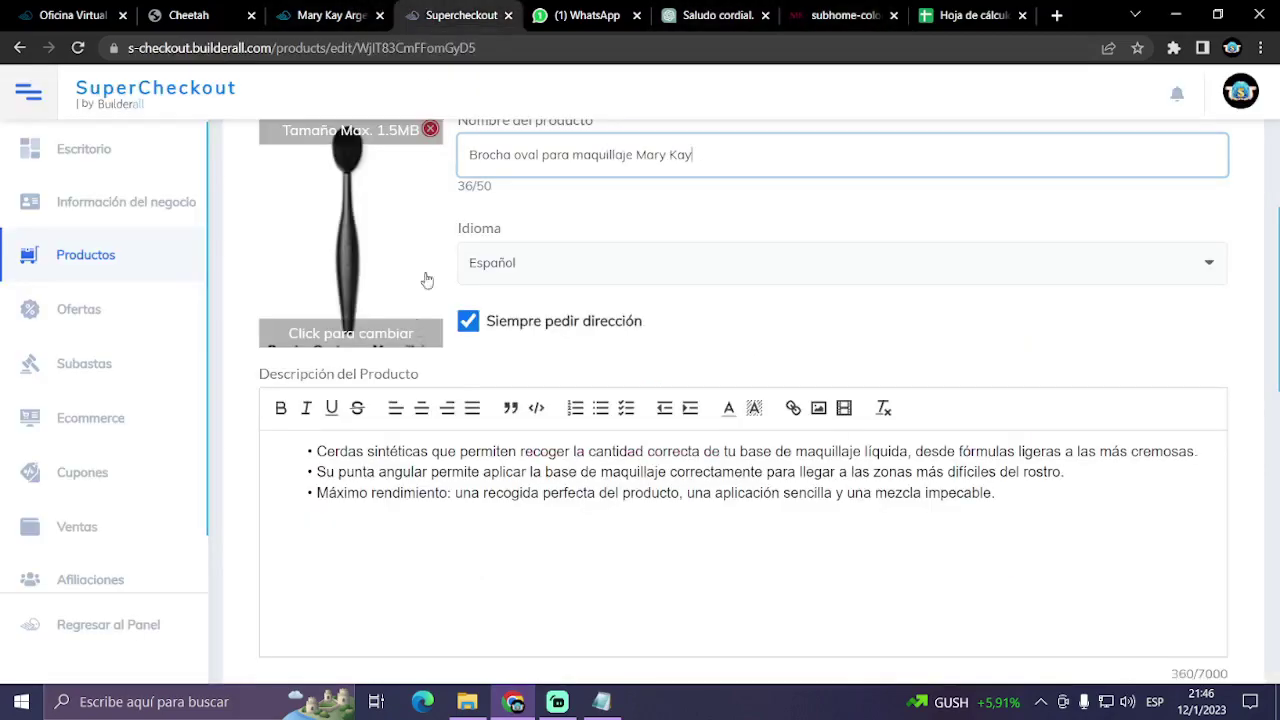
{"action": "left_click_drag", "start_coordinate": [303, 455], "coordinate": [617, 541]}
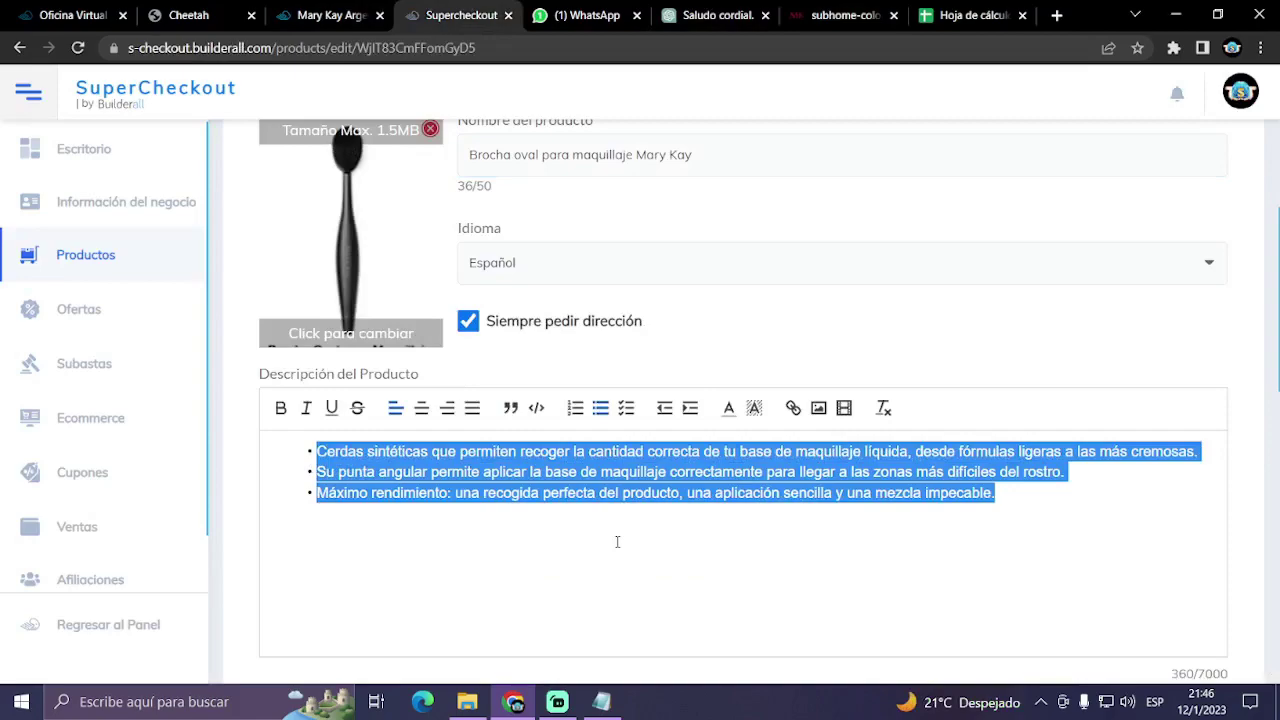
{"action": "key", "text": "ctrl+v"}
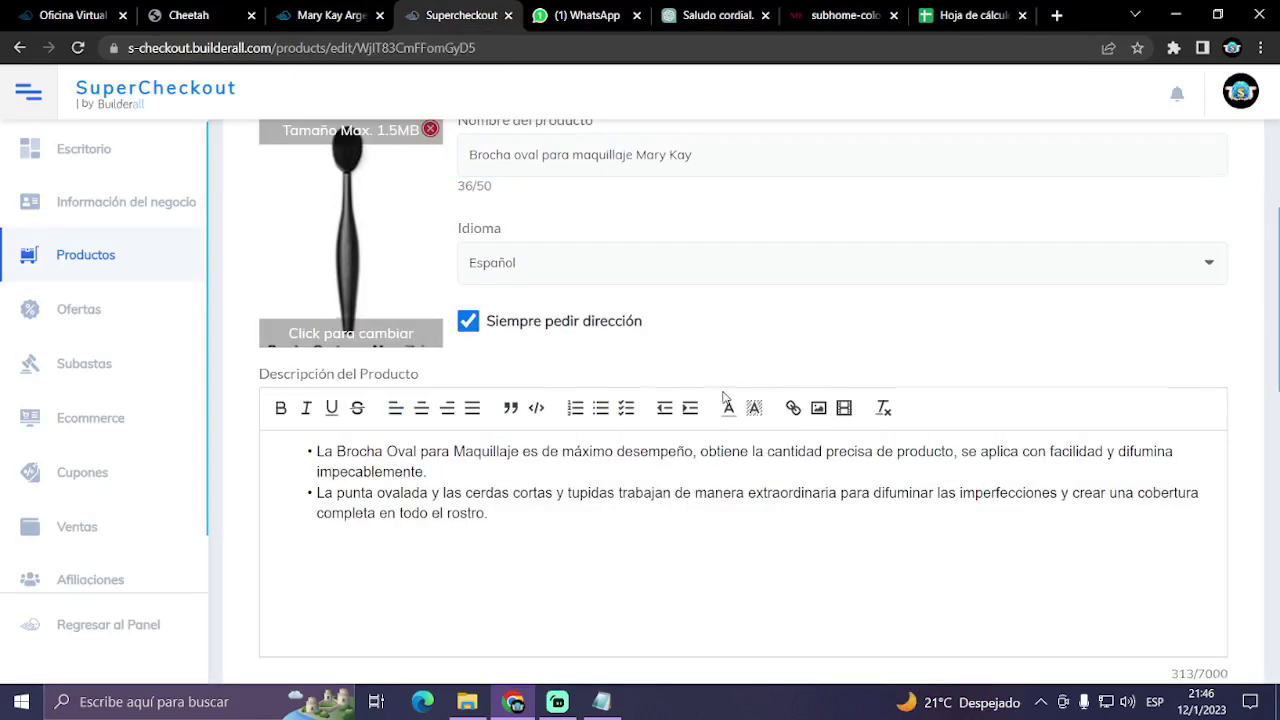
{"action": "scroll", "coordinate": [724, 397], "scroll_direction": "down", "scroll_amount": 5}
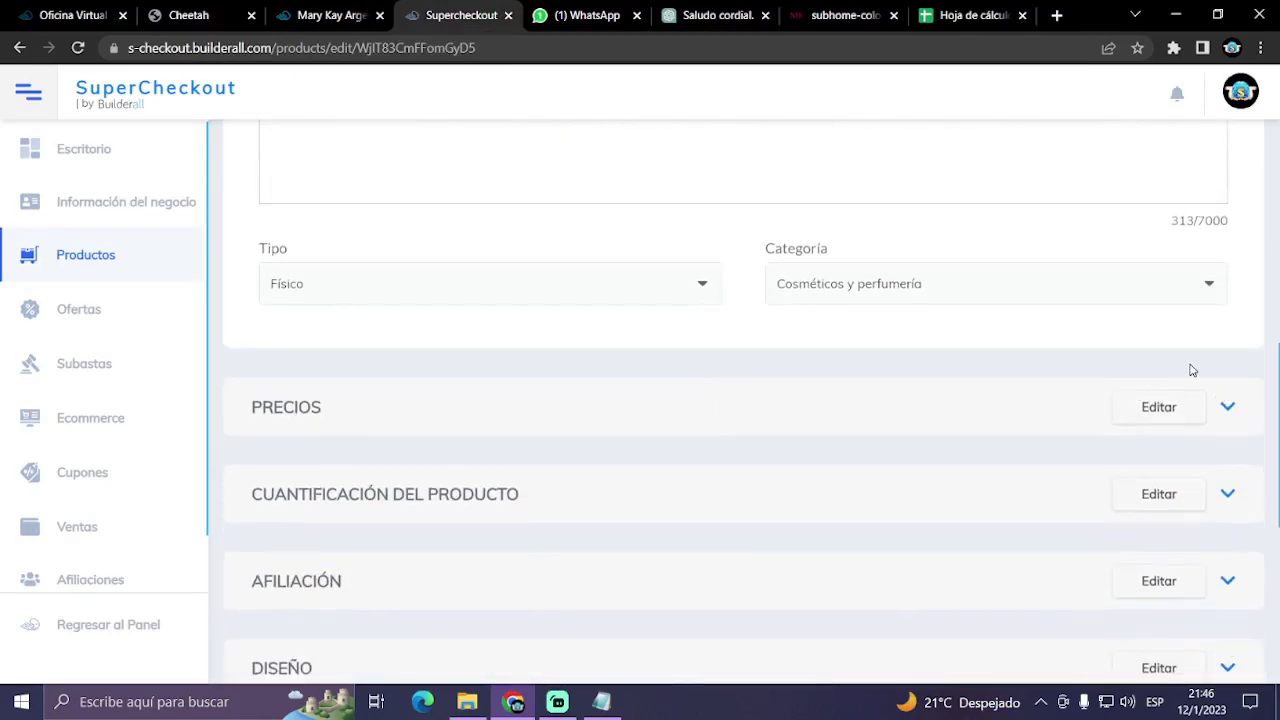
{"action": "scroll", "coordinate": [1100, 360], "scroll_direction": "up", "scroll_amount": 8}
{"action": "left_click", "coordinate": [1108, 229]}
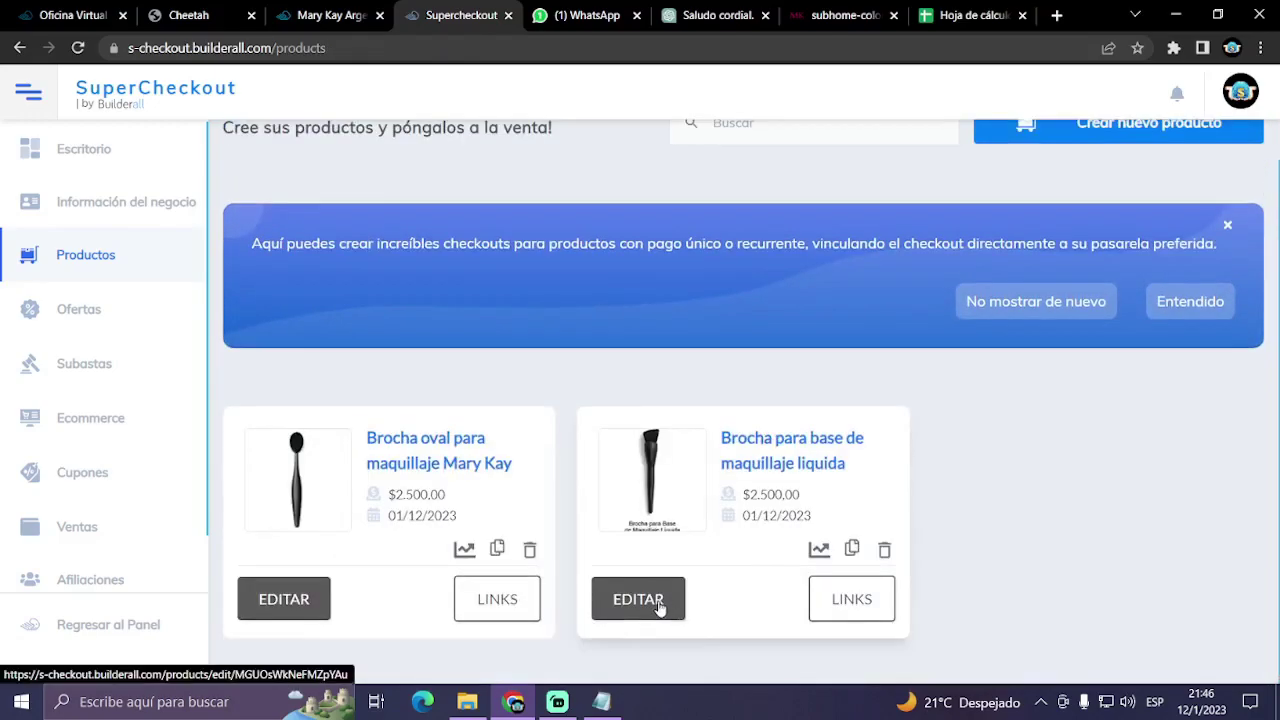
- Open the Brocha oval para maquillaje Mary Kay product for editing and expand its pricing section
{"action": "left_click", "coordinate": [279, 606]}
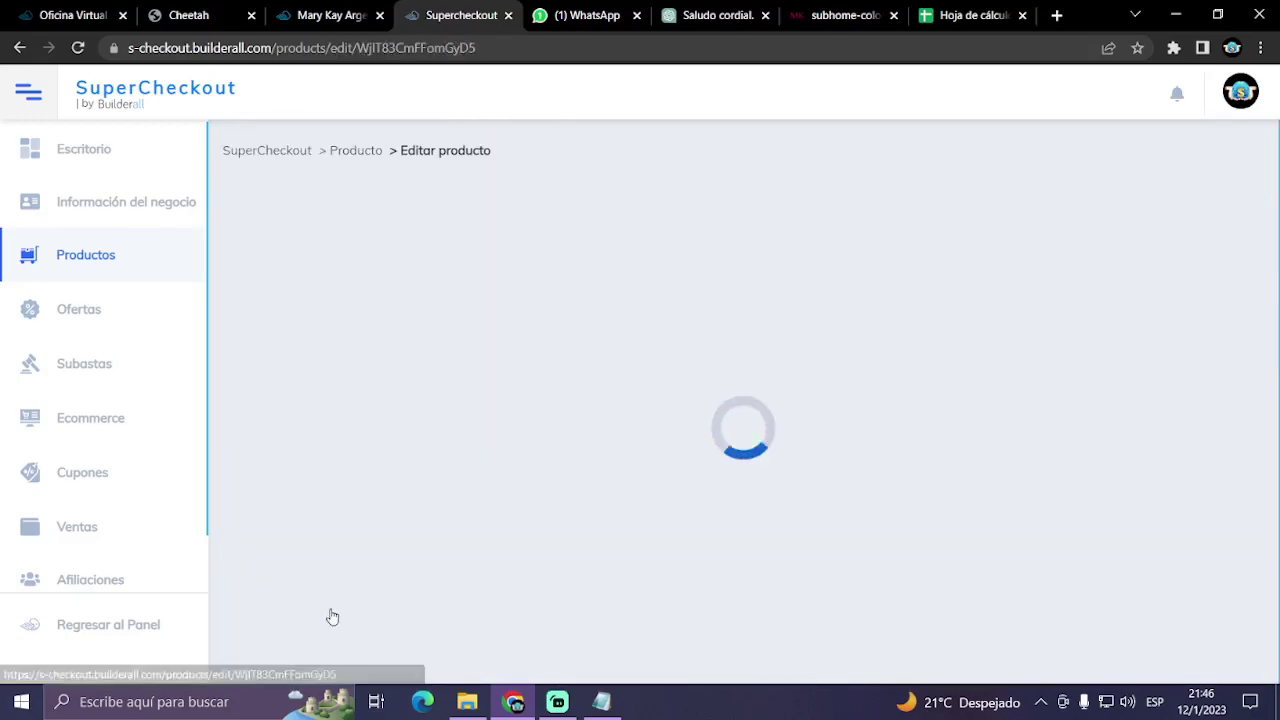
{"action": "scroll", "coordinate": [866, 474], "scroll_direction": "down", "scroll_amount": 10}
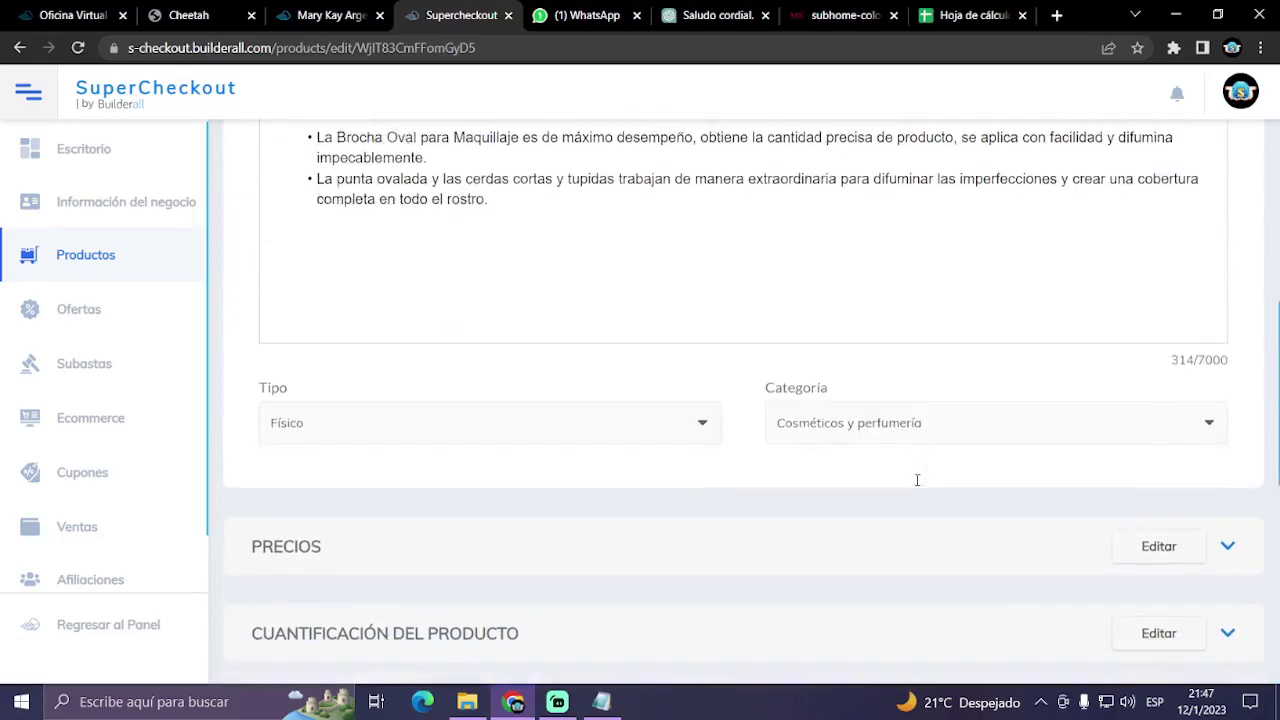
{"action": "scroll", "coordinate": [1220, 447], "scroll_direction": "up", "scroll_amount": 2}
{"action": "left_click", "coordinate": [1228, 408]}
{"action": "scroll", "coordinate": [817, 423], "scroll_direction": "down", "scroll_amount": 8}
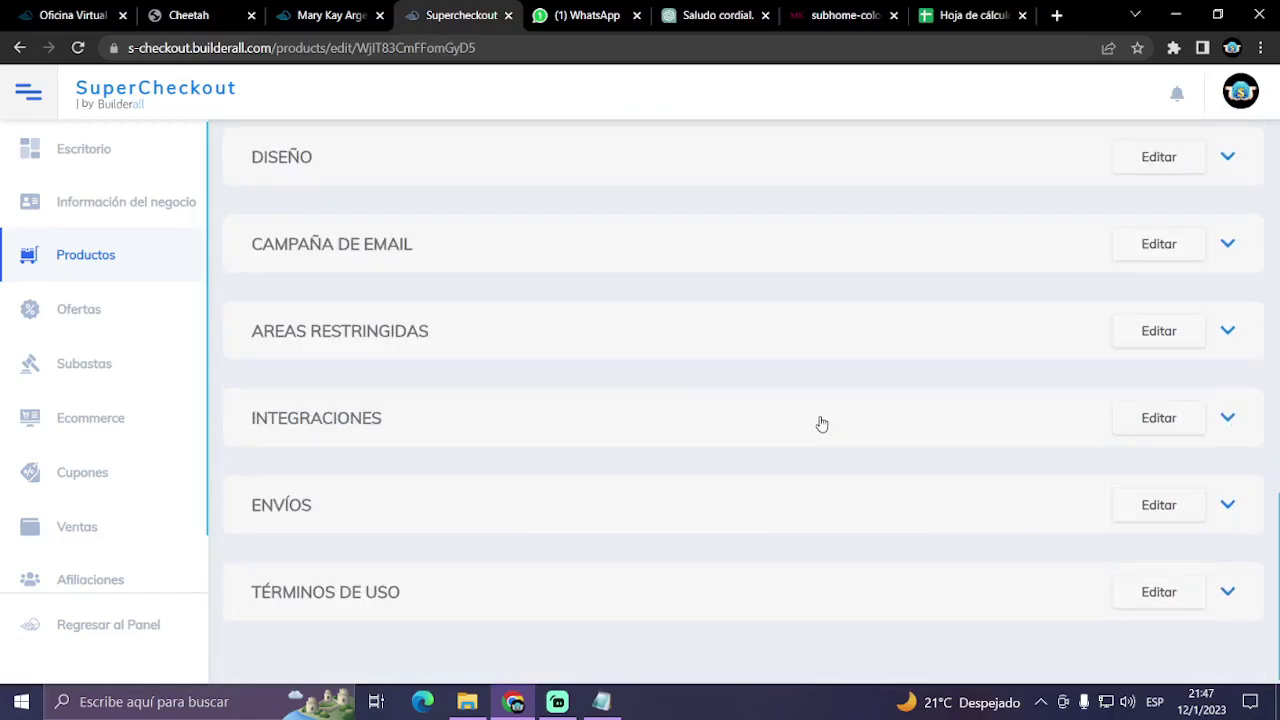
{"action": "scroll", "coordinate": [811, 397], "scroll_direction": "up", "scroll_amount": 6}
{"action": "scroll", "coordinate": [590, 420], "scroll_direction": "up", "scroll_amount": 3}
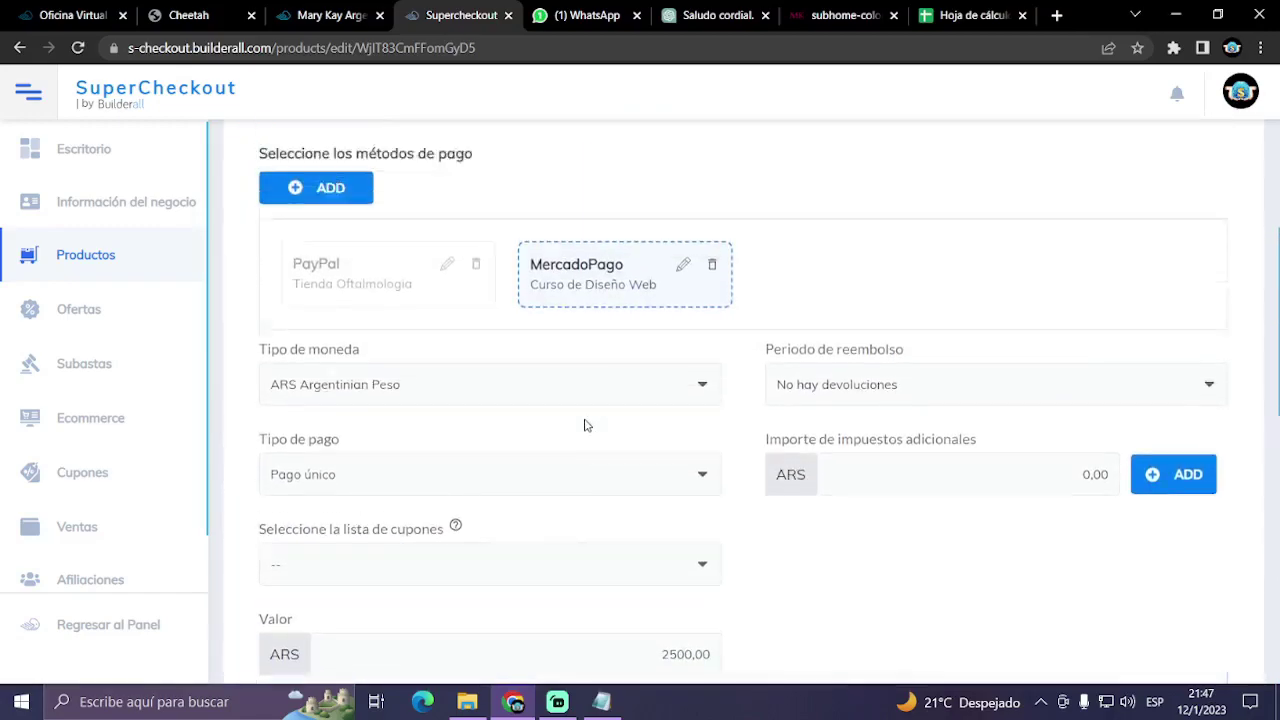
{"action": "scroll", "coordinate": [725, 470], "scroll_direction": "down", "scroll_amount": 2}
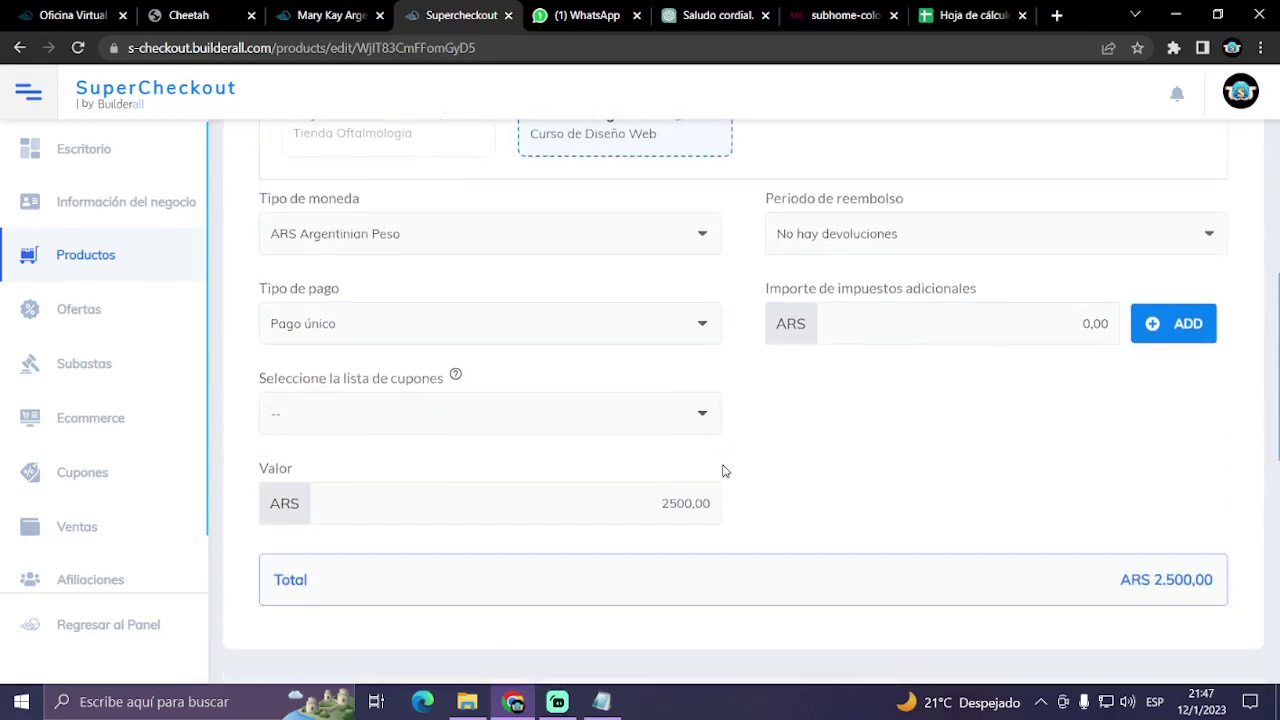
- Set the oval brush's value to ARS 3000,00, then update and finish the product
{"action": "left_click", "coordinate": [662, 504]}
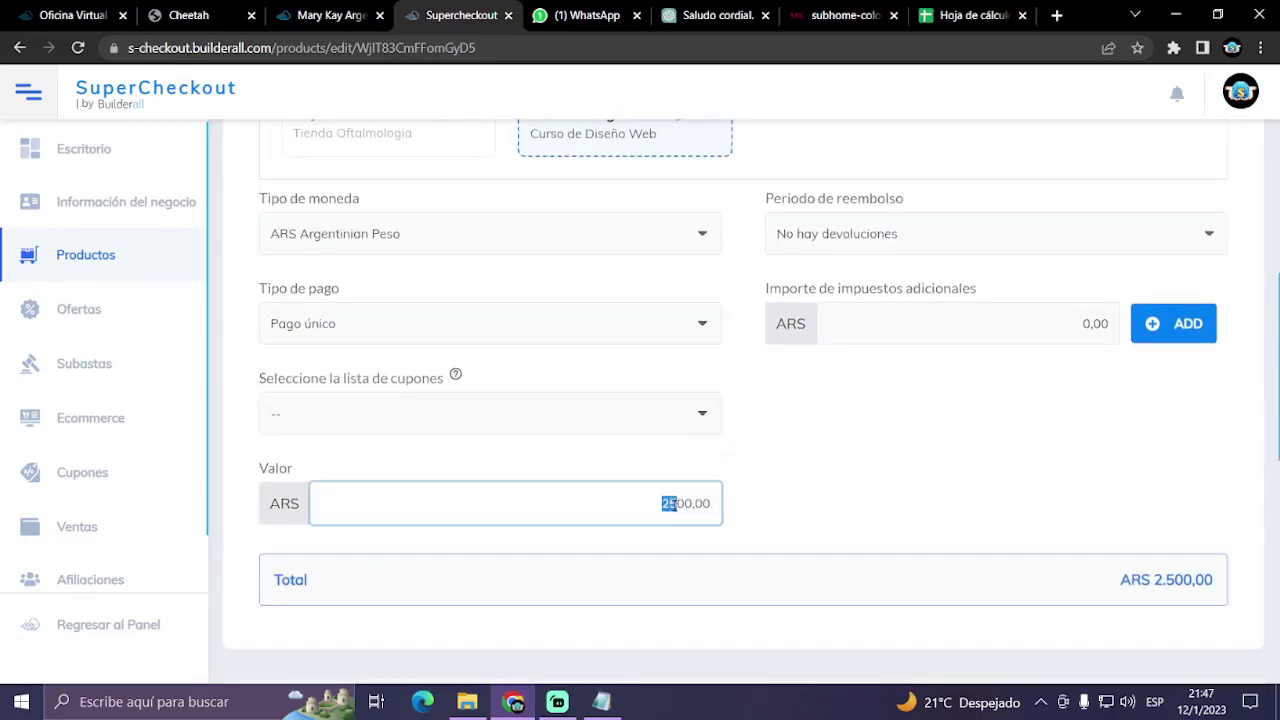
{"action": "type", "text": "30"}
{"action": "scroll", "coordinate": [1008, 440], "scroll_direction": "down", "scroll_amount": 3}
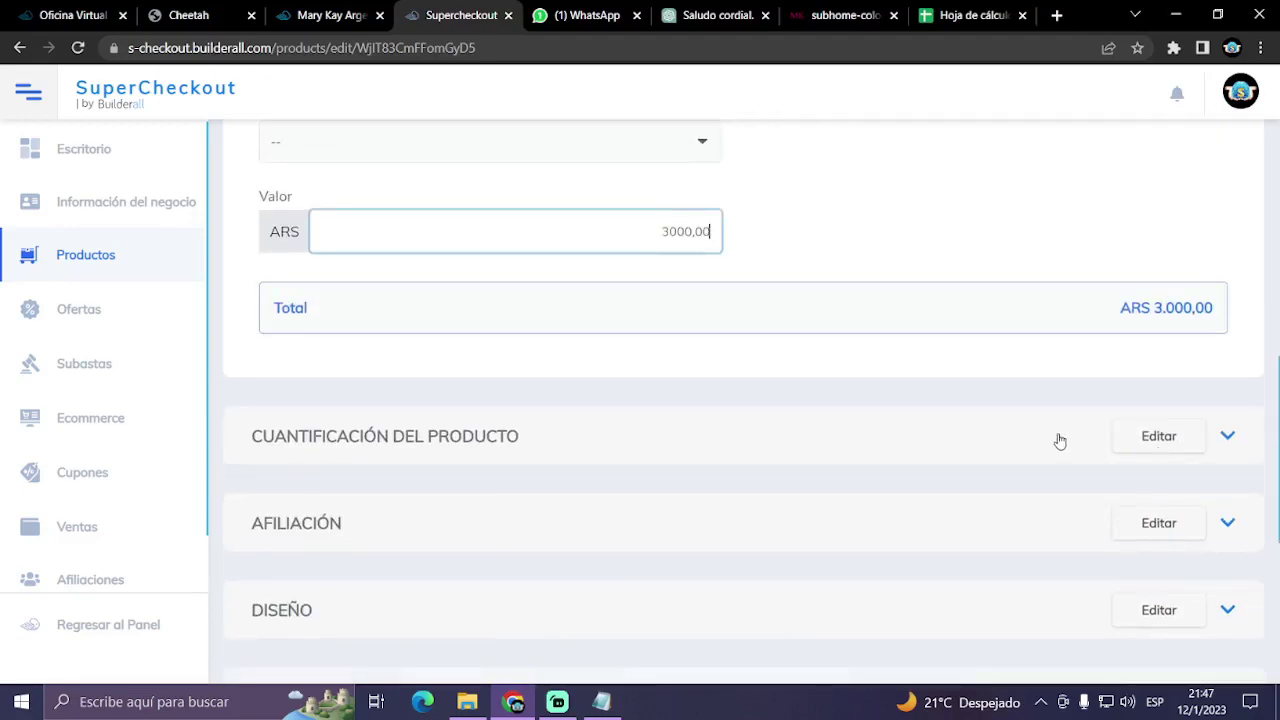
{"action": "scroll", "coordinate": [1060, 441], "scroll_direction": "up", "scroll_amount": 2}
{"action": "scroll", "coordinate": [1060, 441], "scroll_direction": "up", "scroll_amount": 6}
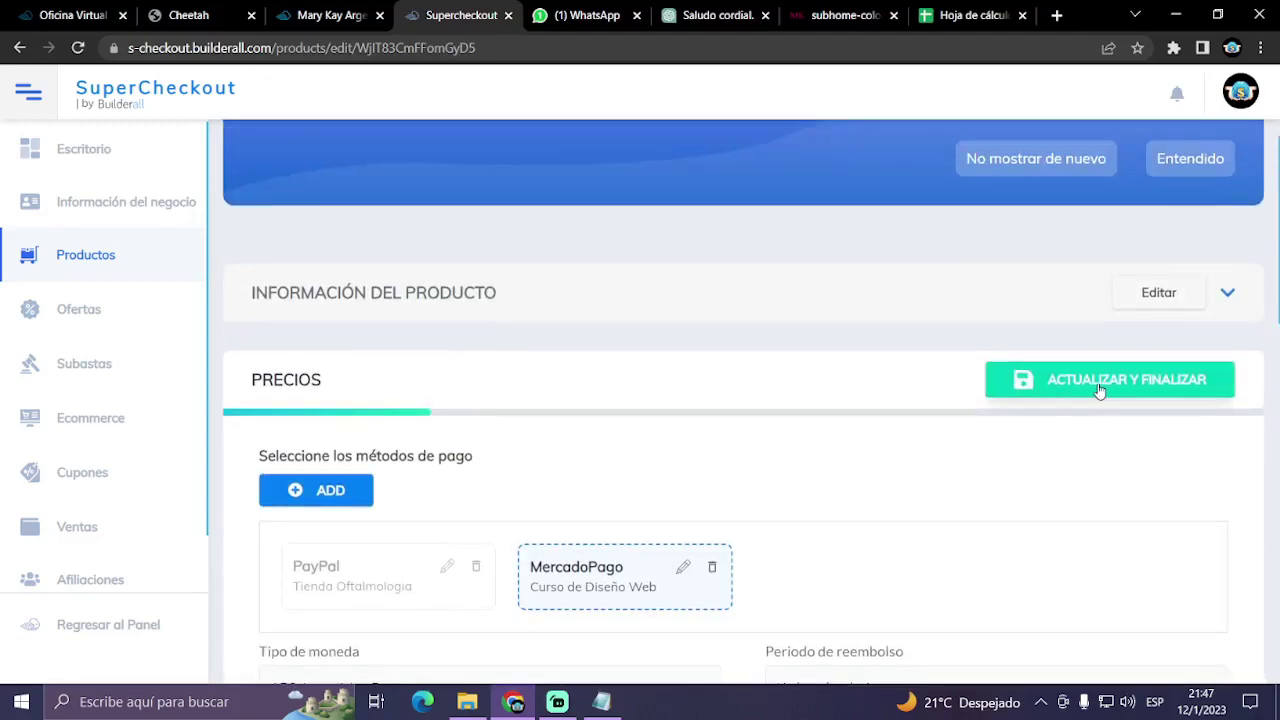
{"action": "left_click", "coordinate": [1100, 390]}
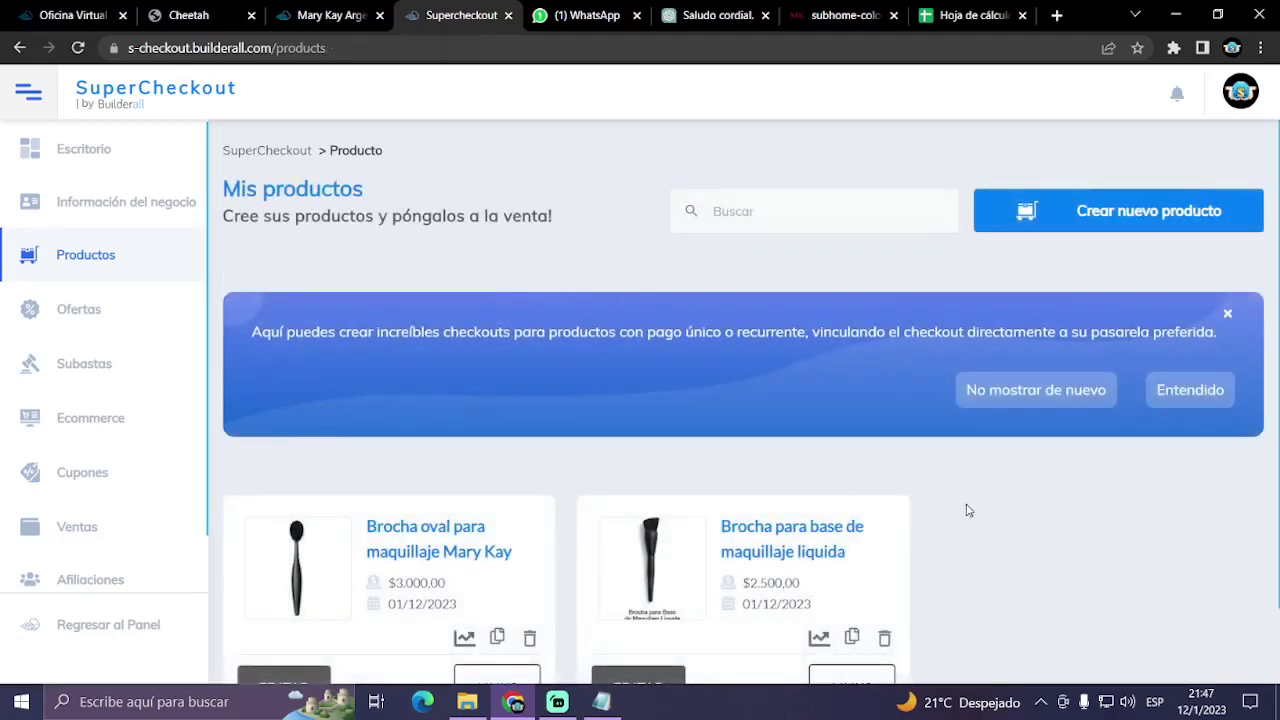
{"action": "scroll", "coordinate": [975, 510], "scroll_direction": "down", "scroll_amount": 1}
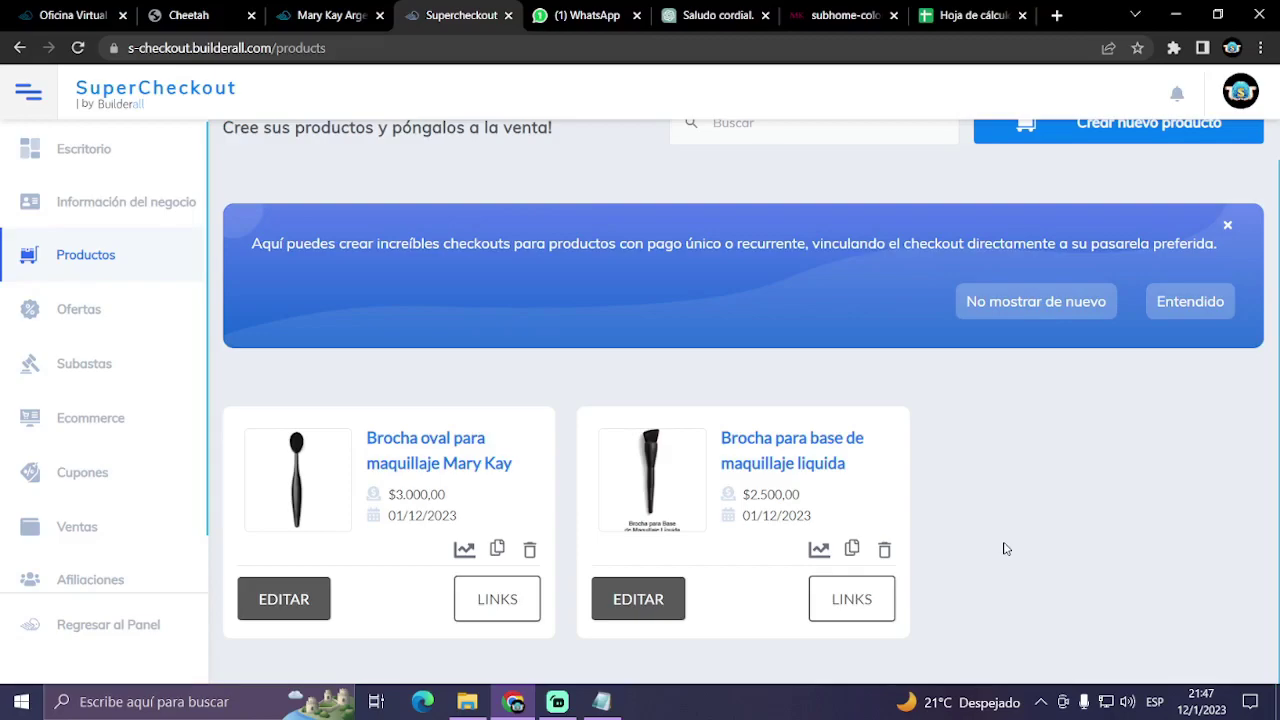
{"action": "scroll", "coordinate": [1006, 549], "scroll_direction": "up", "scroll_amount": 1}
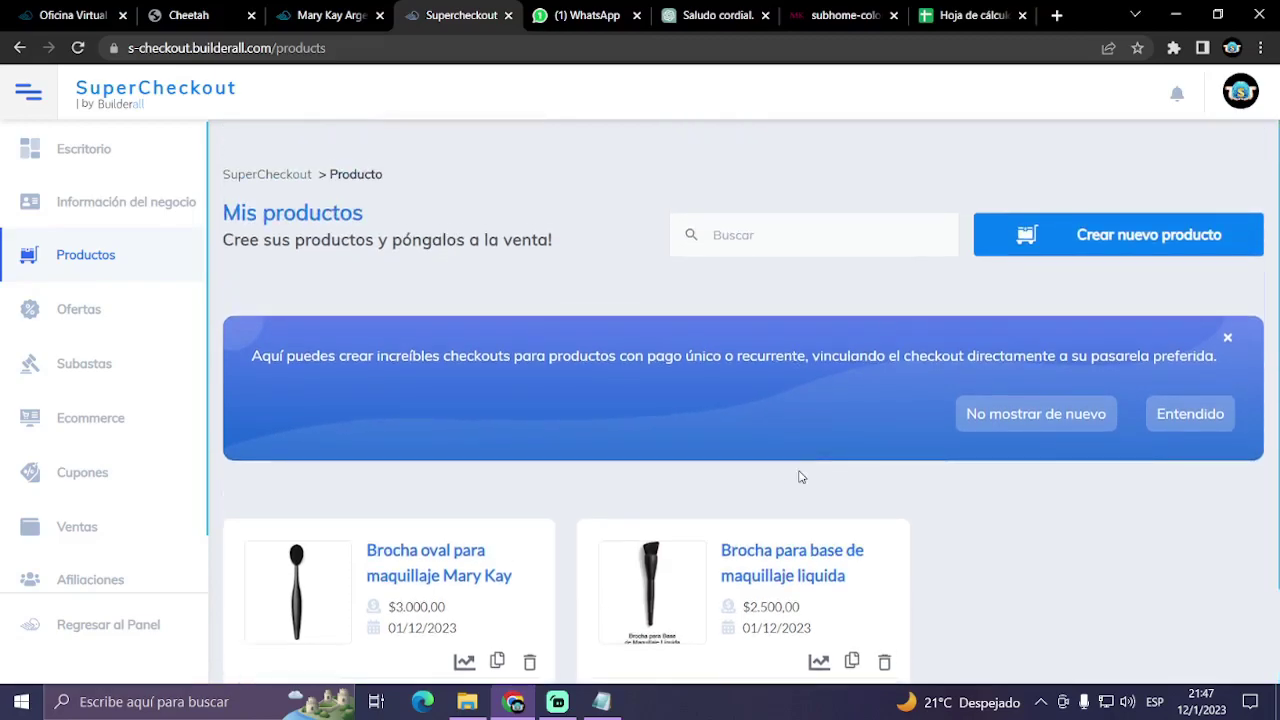
{"action": "scroll", "coordinate": [800, 477], "scroll_direction": "down", "scroll_amount": 1}
{"action": "scroll", "coordinate": [634, 409], "scroll_direction": "up", "scroll_amount": 1}
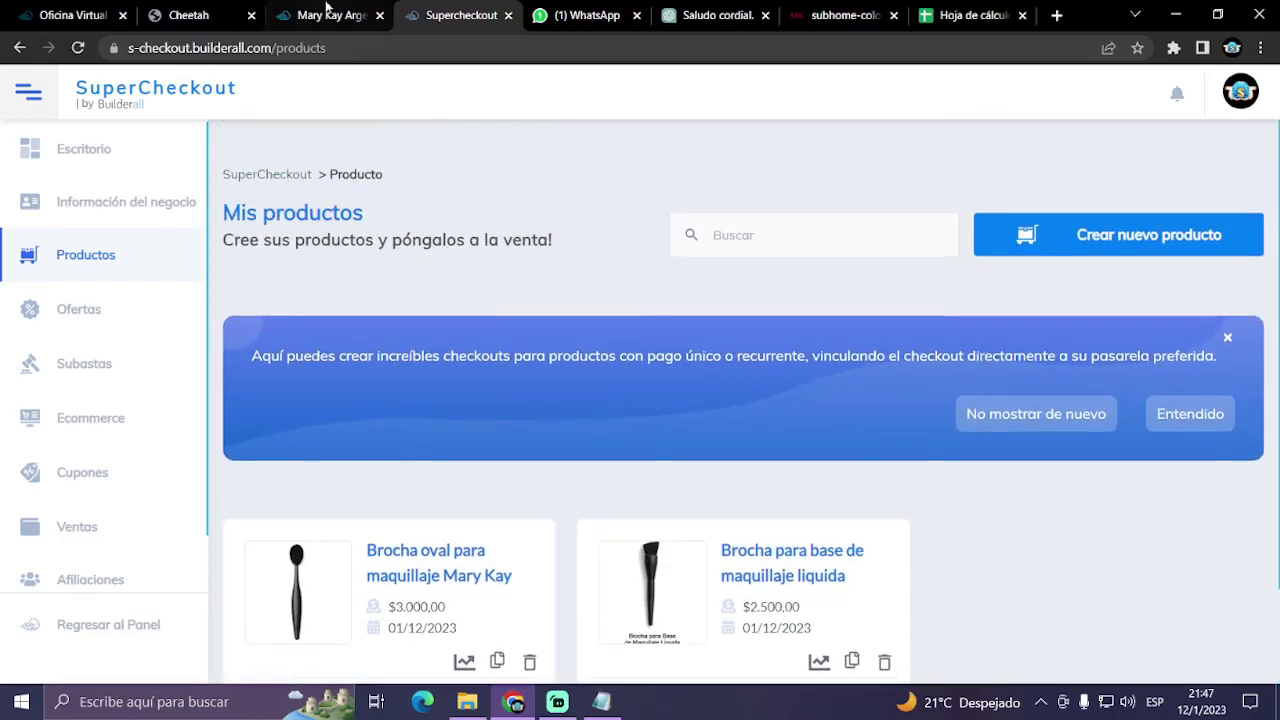
- Switch to the Cheetah dashboard of the Mary Kay Argentina site and start a new pop-up in its global elements
{"action": "left_click", "coordinate": [198, 18]}
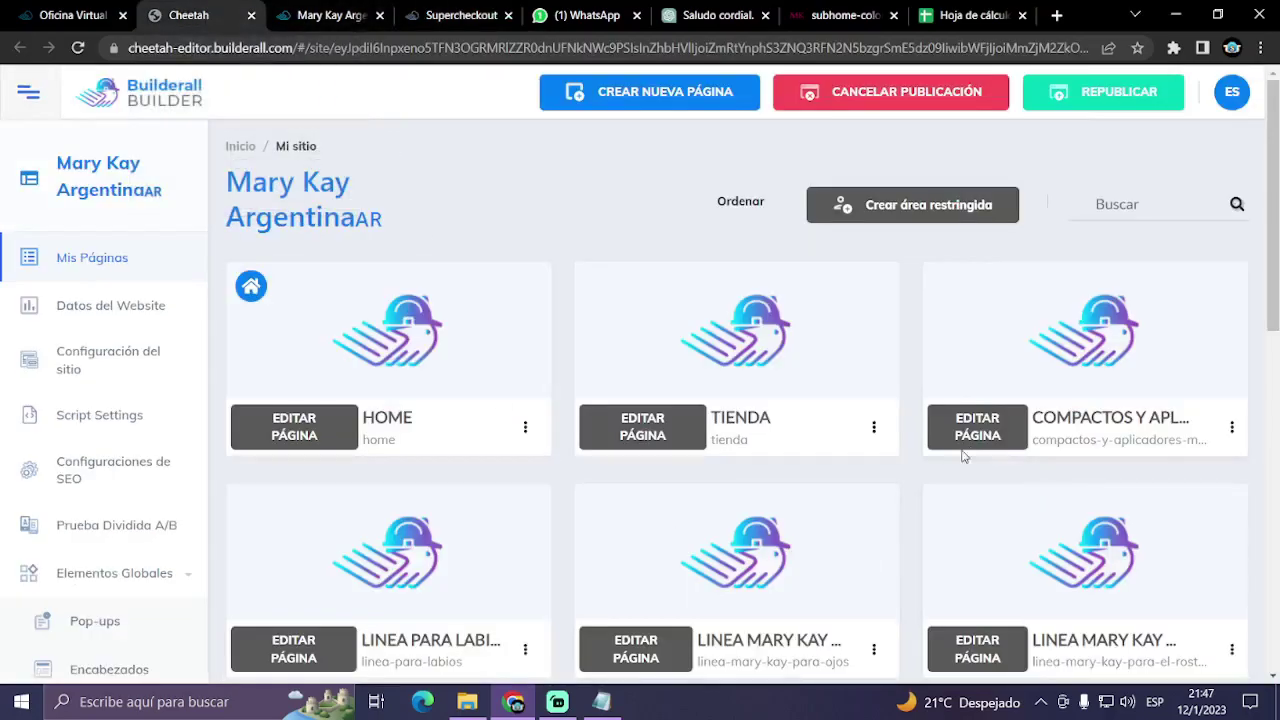
{"action": "scroll", "coordinate": [151, 440], "scroll_direction": "down", "scroll_amount": 1}
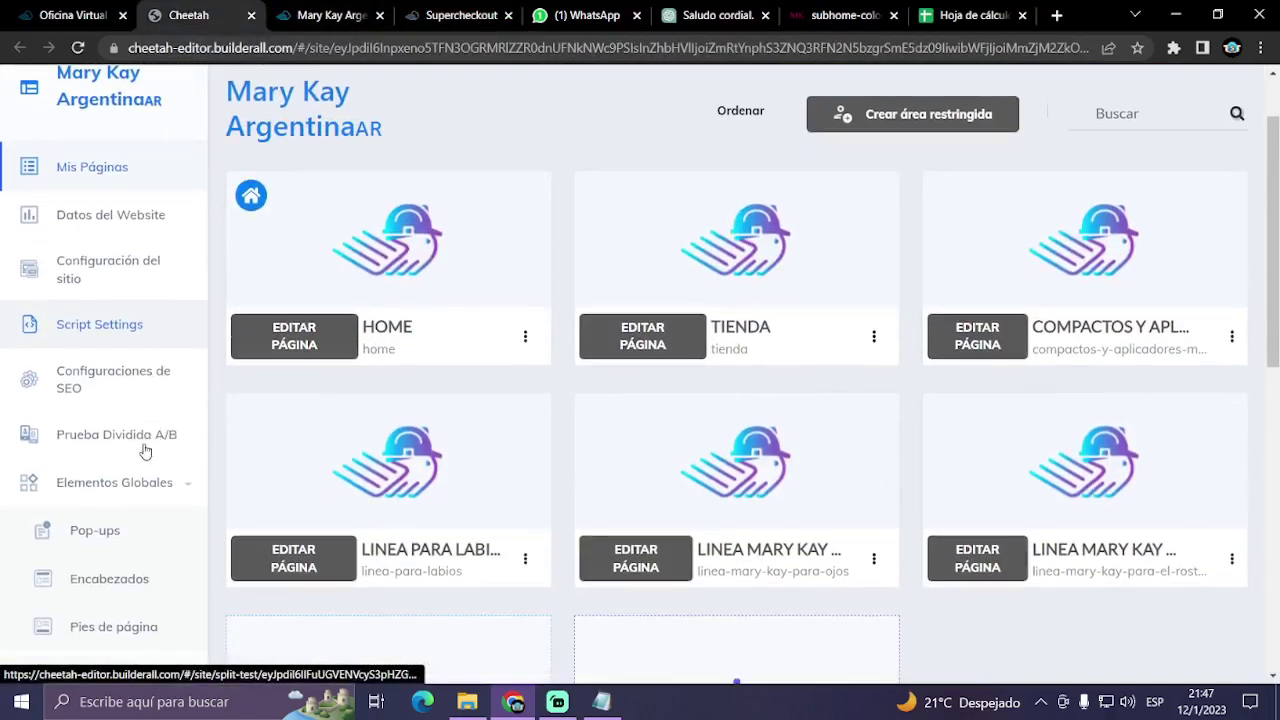
{"action": "left_click", "coordinate": [74, 534]}
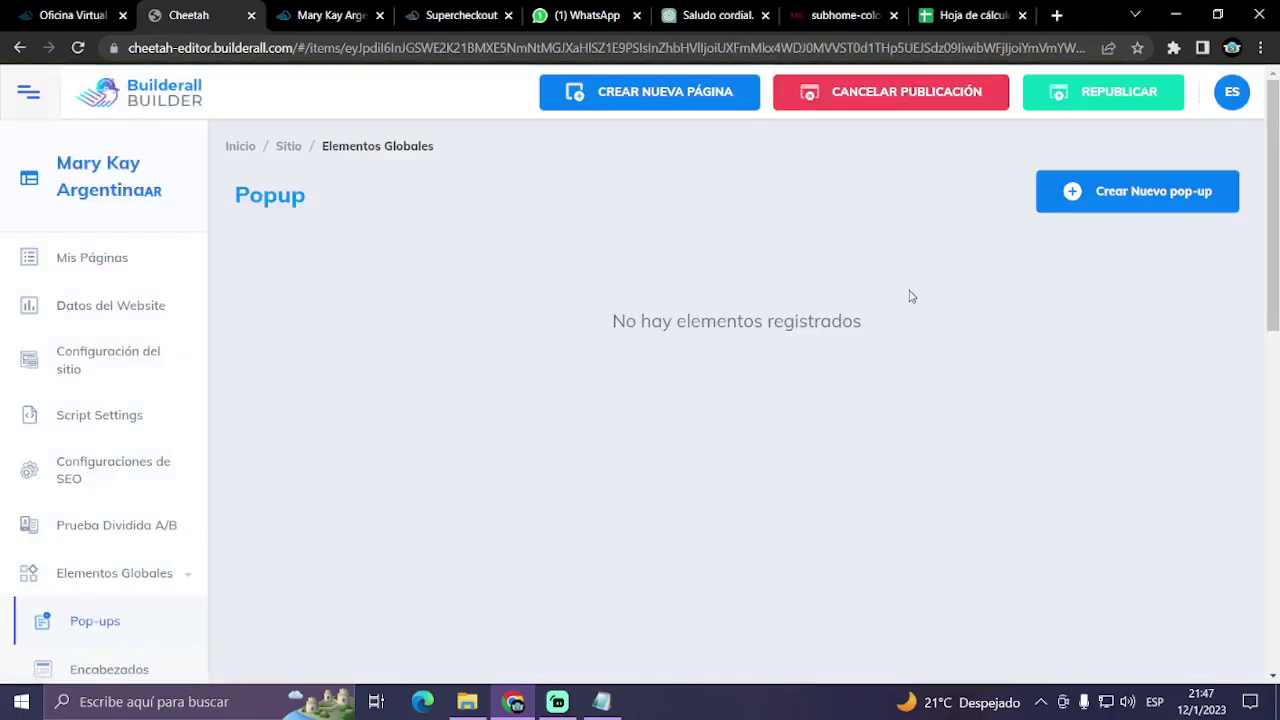
{"action": "left_click", "coordinate": [1146, 207]}
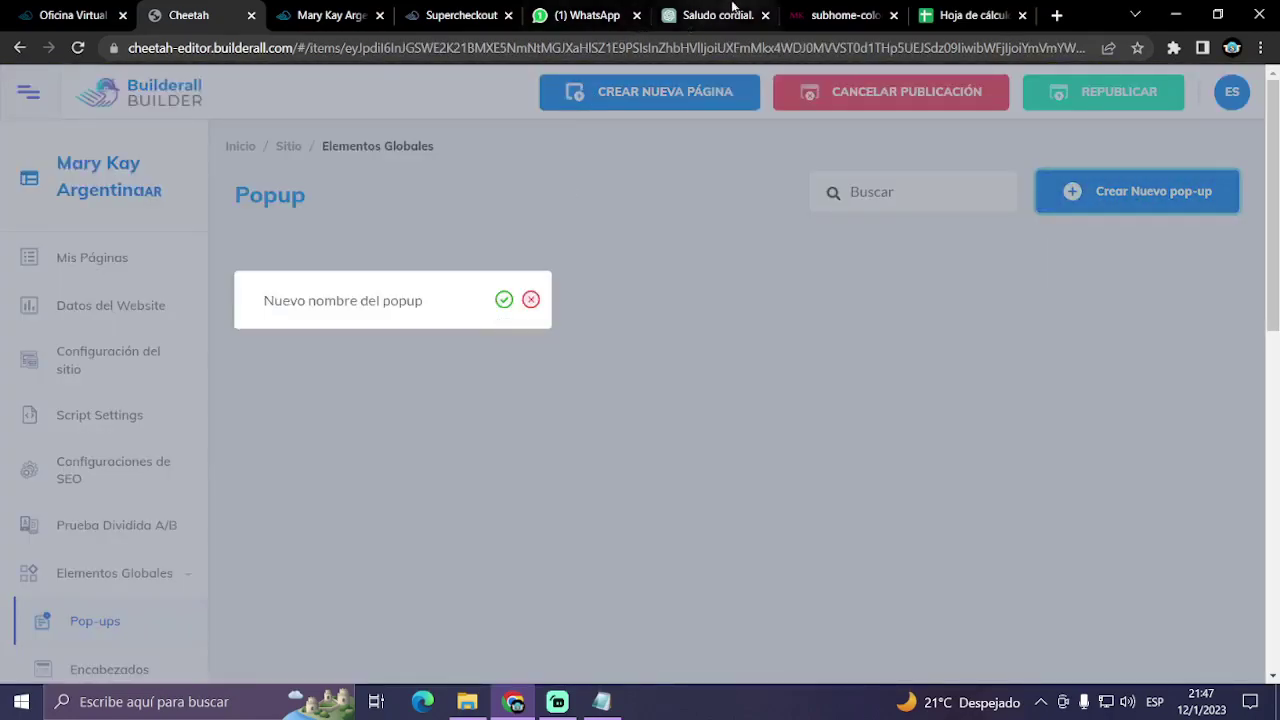
- Switch to SuperCheckout and copy the oval brush's product name from the product list
{"action": "left_click", "coordinate": [461, 15]}
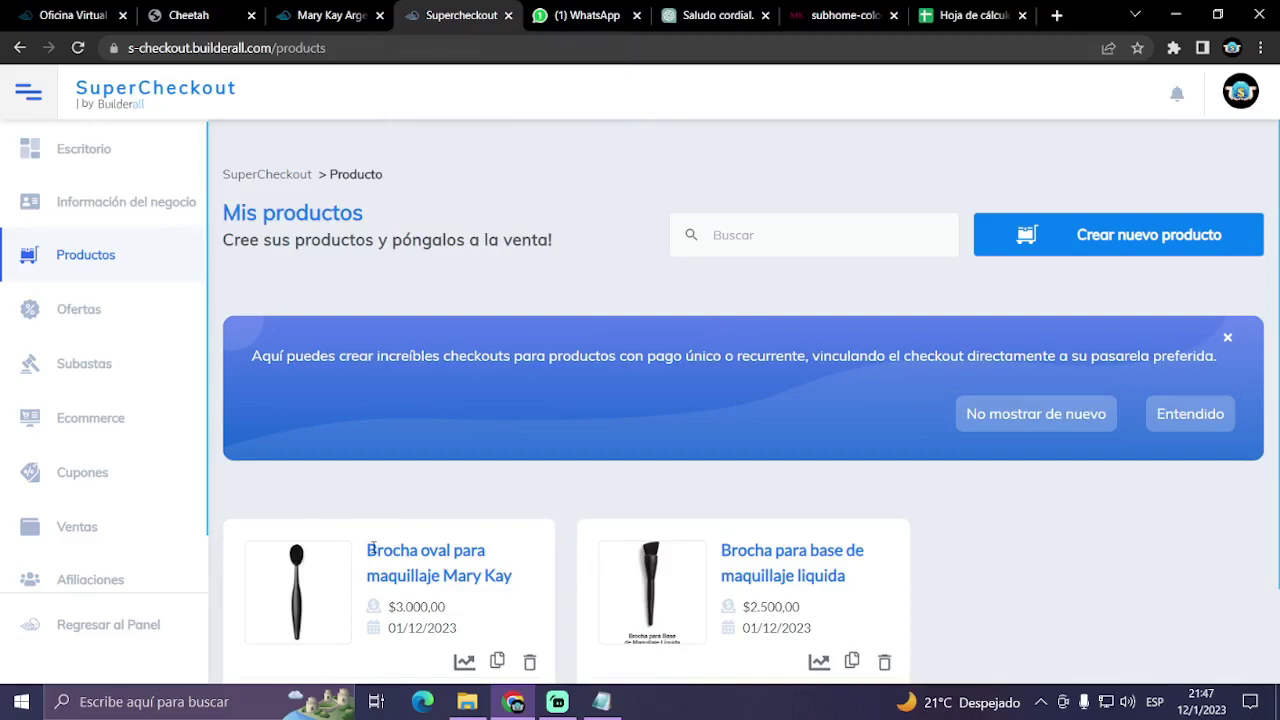
{"action": "left_click_drag", "start_coordinate": [368, 549], "coordinate": [507, 573]}
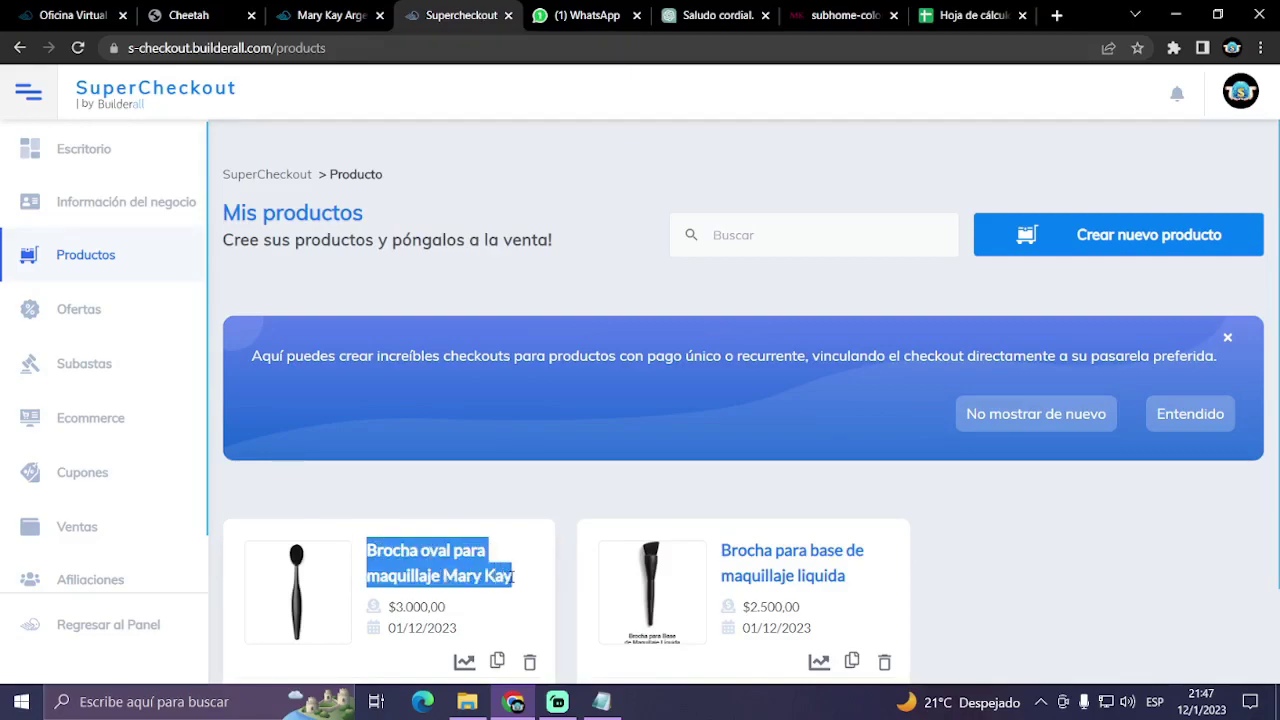
{"action": "right_click", "coordinate": [498, 577]}
{"action": "left_click", "coordinate": [534, 465]}
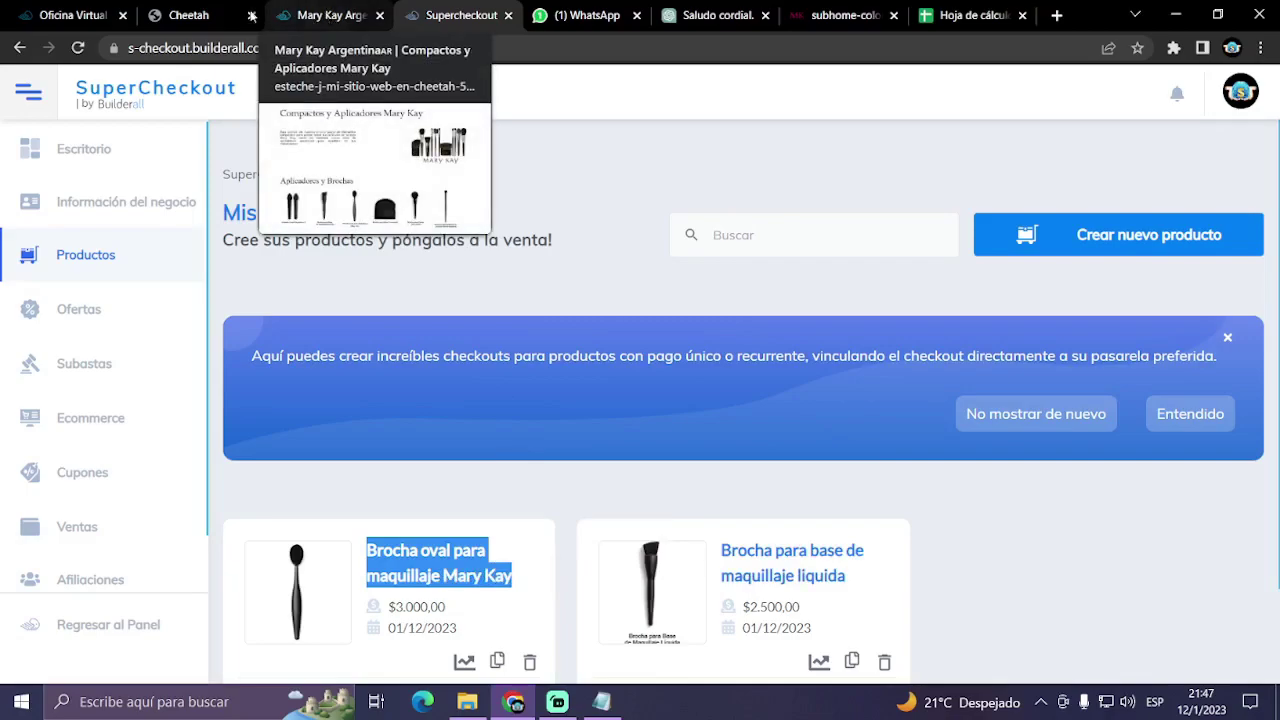
- Return to the Cheetah dashboard, name the new pop-up Brocha oval para maquillaje Mary Kay and save it
{"action": "left_click", "coordinate": [185, 15]}
{"action": "left_click", "coordinate": [371, 305]}
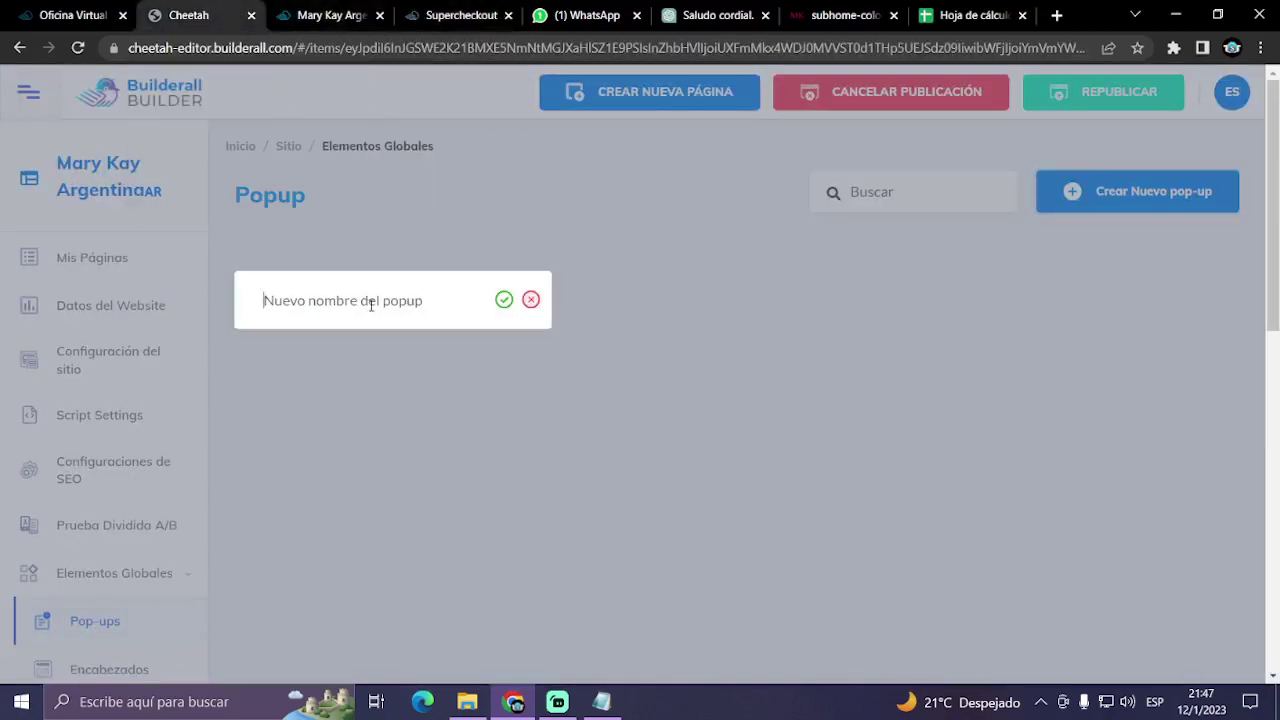
{"action": "key", "text": "ctrl+v"}
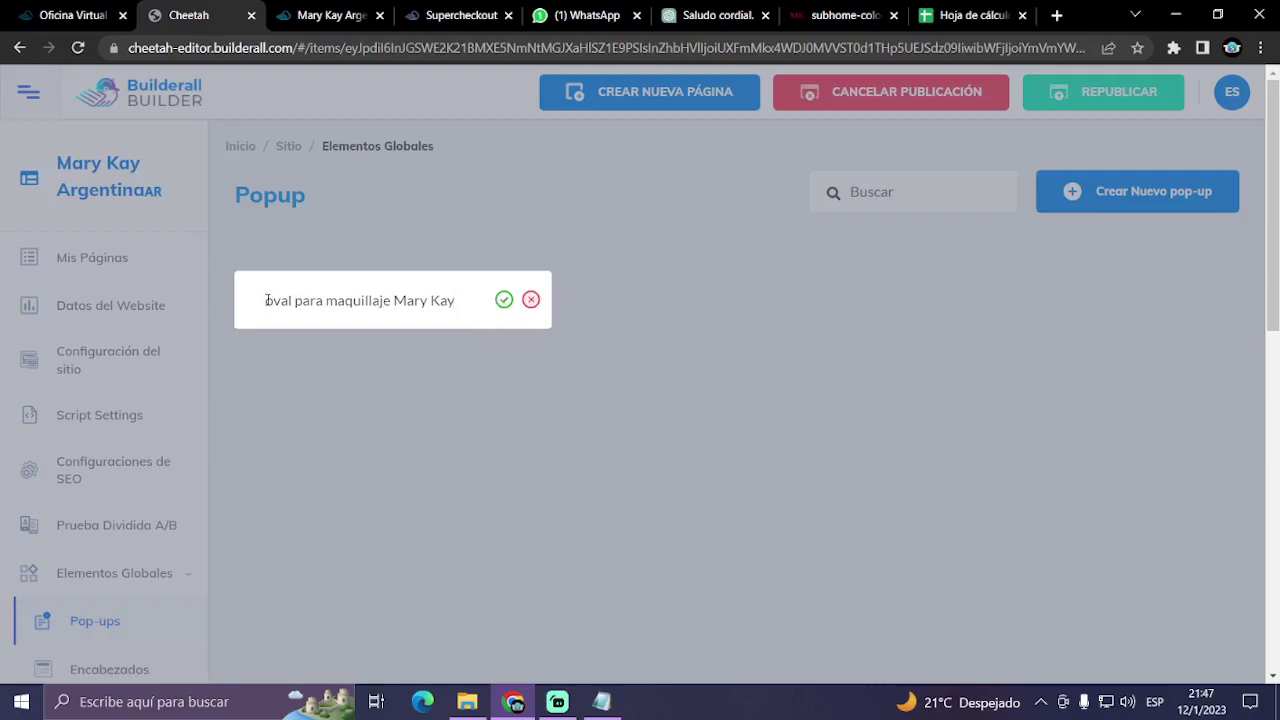
{"action": "type", "text": "Brocha"}
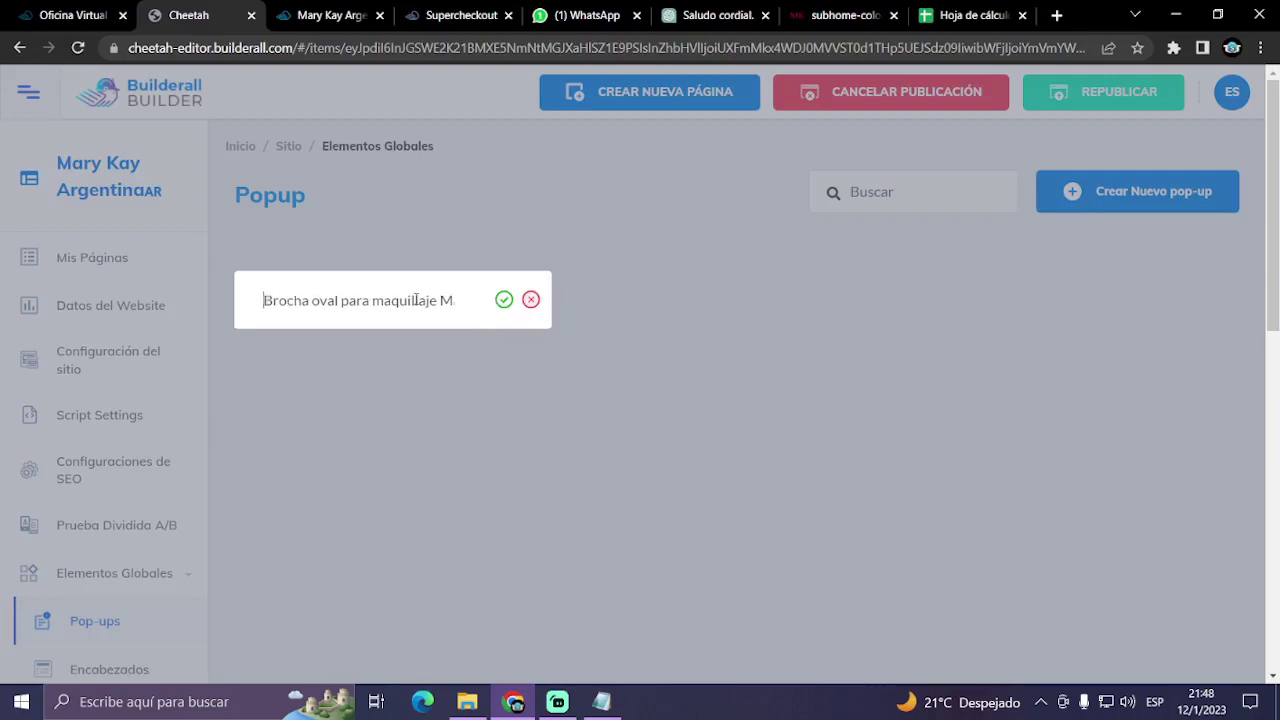
{"action": "left_click", "coordinate": [504, 299]}
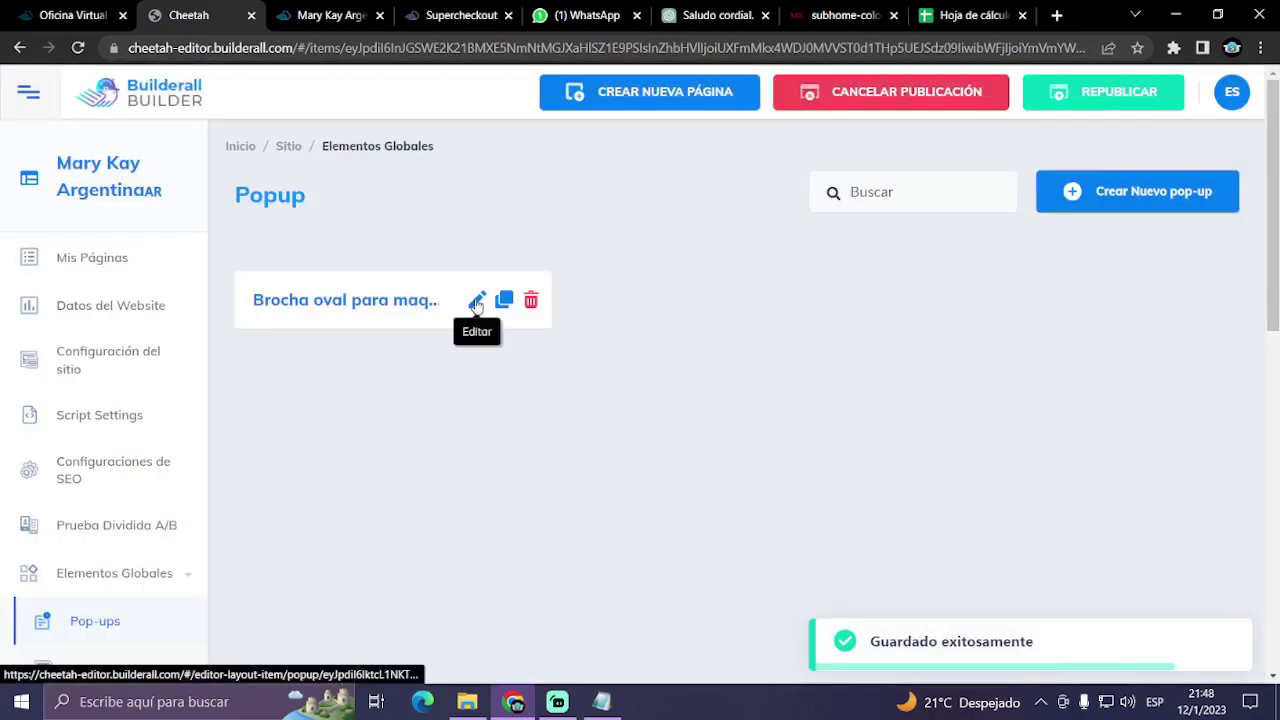
- Open the oval brush pop-up in the editor and display the panels available to add
{"action": "left_click", "coordinate": [476, 302]}
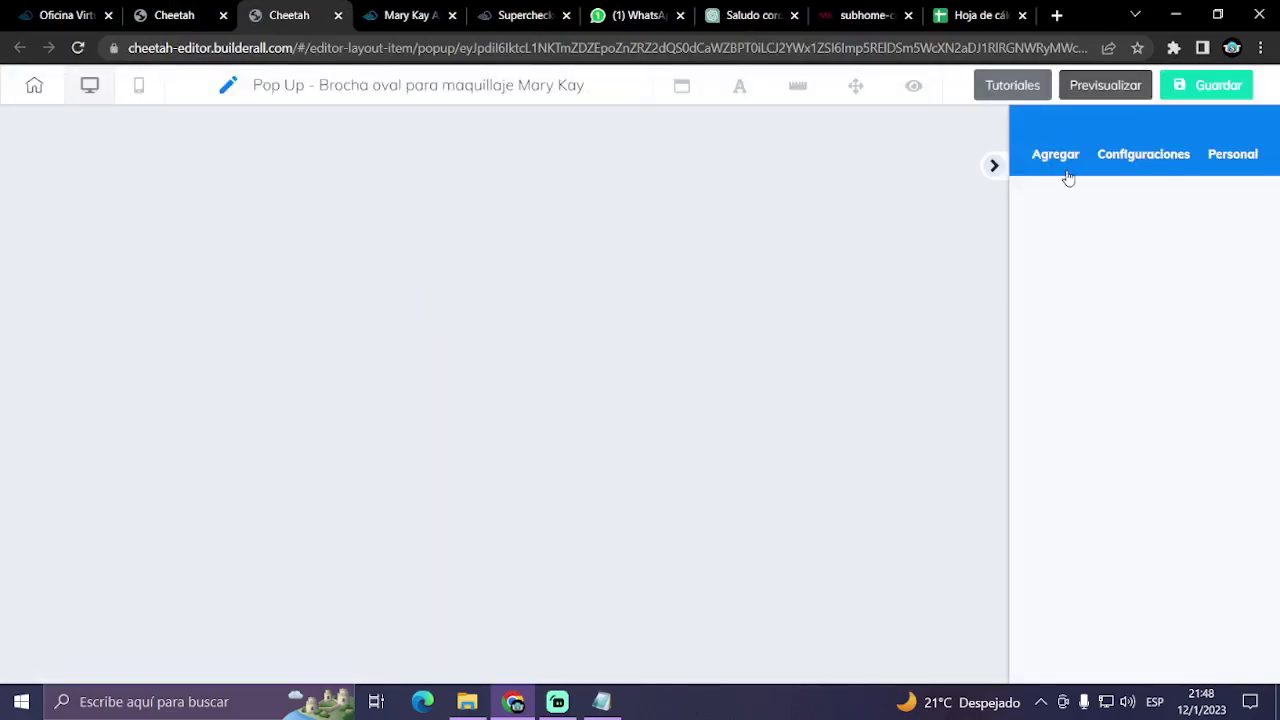
{"action": "left_click", "coordinate": [1058, 158]}
{"action": "left_click", "coordinate": [1112, 212]}
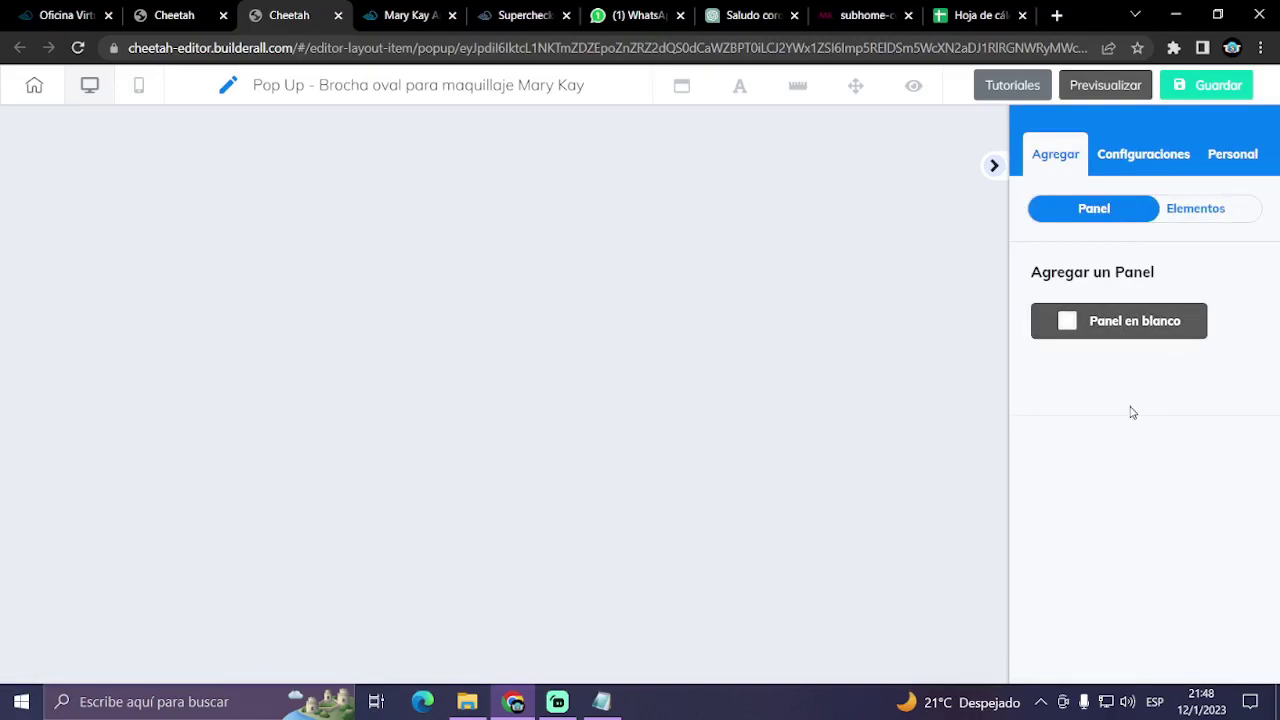
- Examine the panel categories and the Banners Comerciales templates for a suitable pop-up layout, then return to the category list
{"action": "scroll", "coordinate": [1142, 471], "scroll_direction": "down", "scroll_amount": 1}
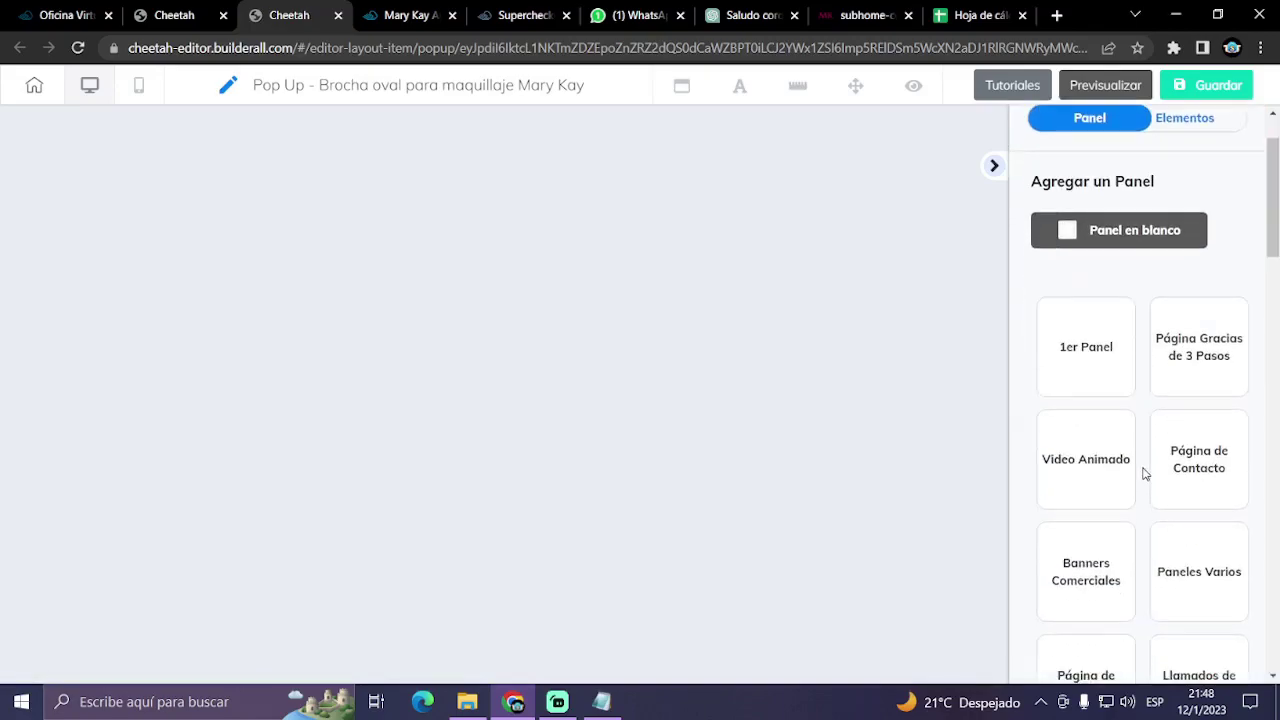
{"action": "scroll", "coordinate": [1140, 472], "scroll_direction": "down", "scroll_amount": 2}
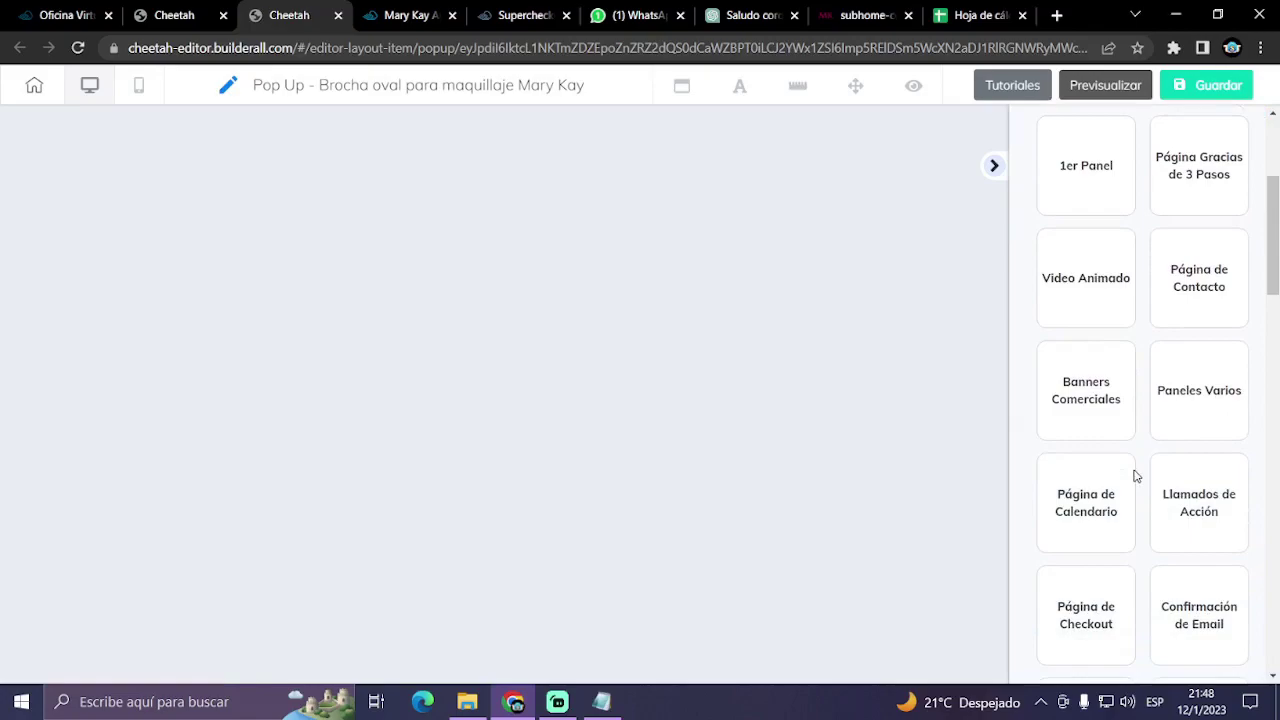
{"action": "scroll", "coordinate": [1109, 397], "scroll_direction": "down", "scroll_amount": 3}
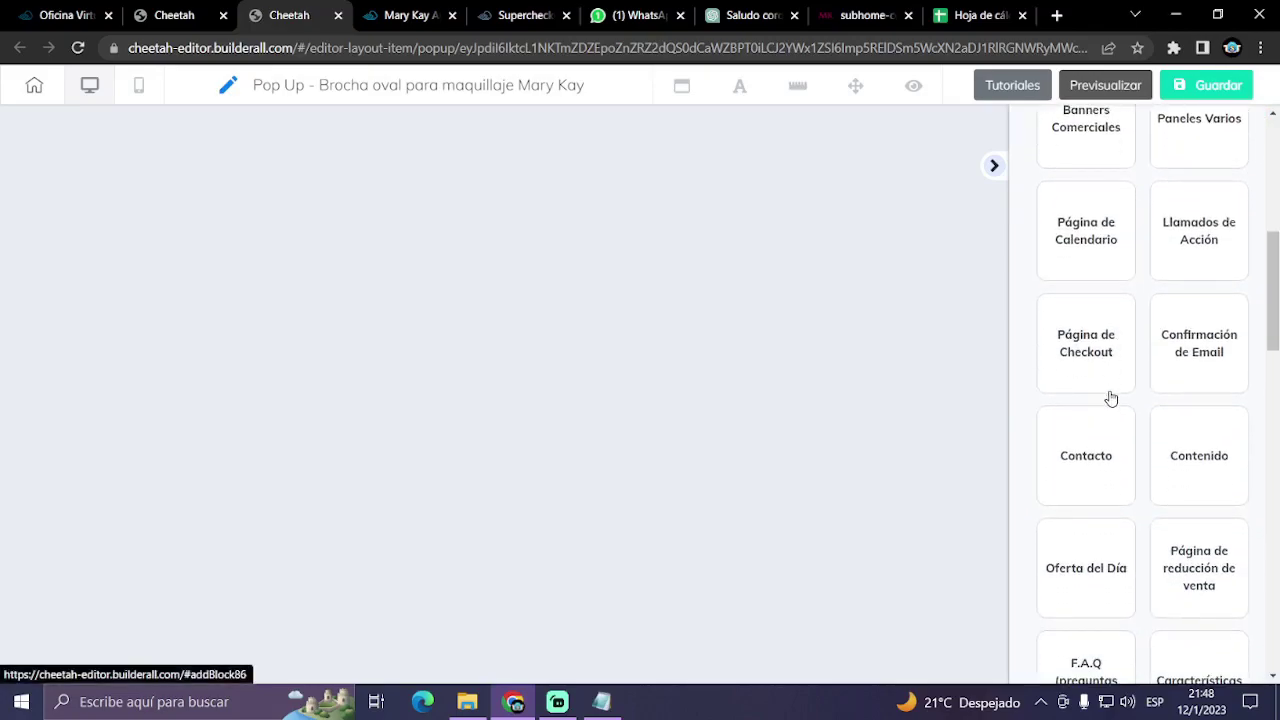
{"action": "scroll", "coordinate": [1110, 398], "scroll_direction": "up", "scroll_amount": 3}
{"action": "scroll", "coordinate": [1100, 371], "scroll_direction": "up", "scroll_amount": 1}
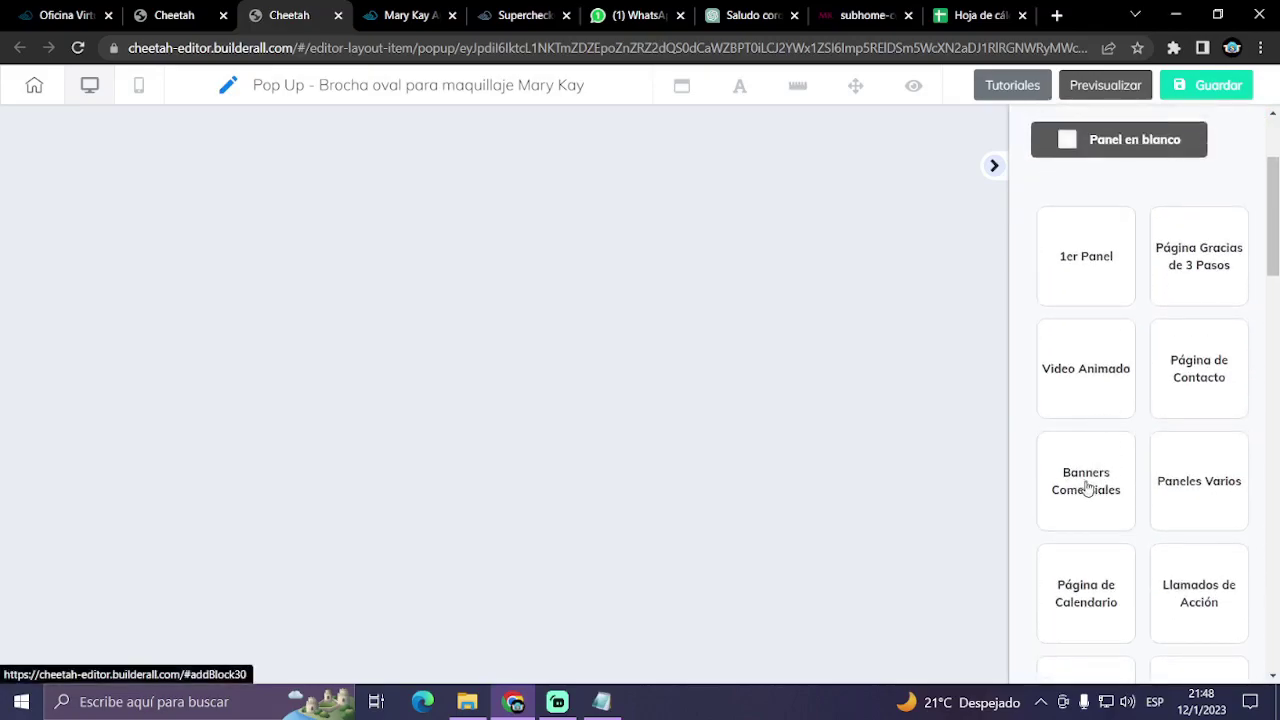
{"action": "left_click", "coordinate": [1090, 480]}
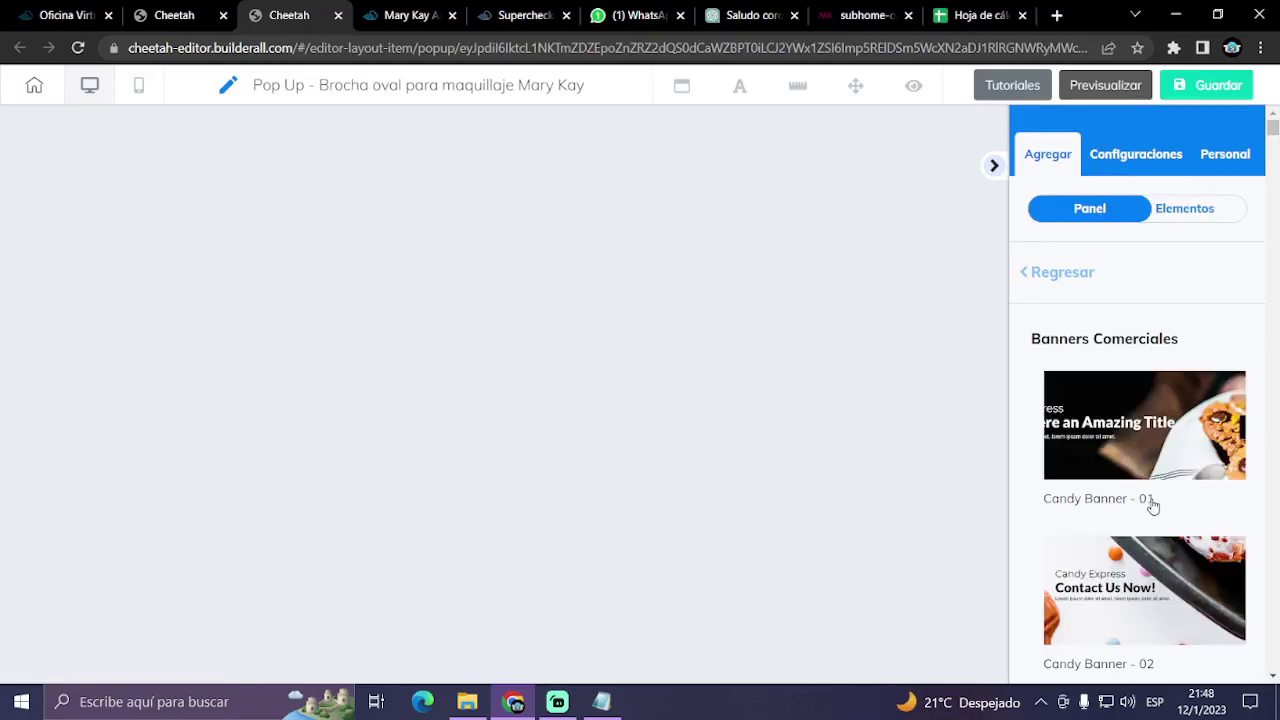
{"action": "scroll", "coordinate": [1153, 507], "scroll_direction": "down", "scroll_amount": 5}
{"action": "scroll", "coordinate": [1153, 507], "scroll_direction": "up", "scroll_amount": 1}
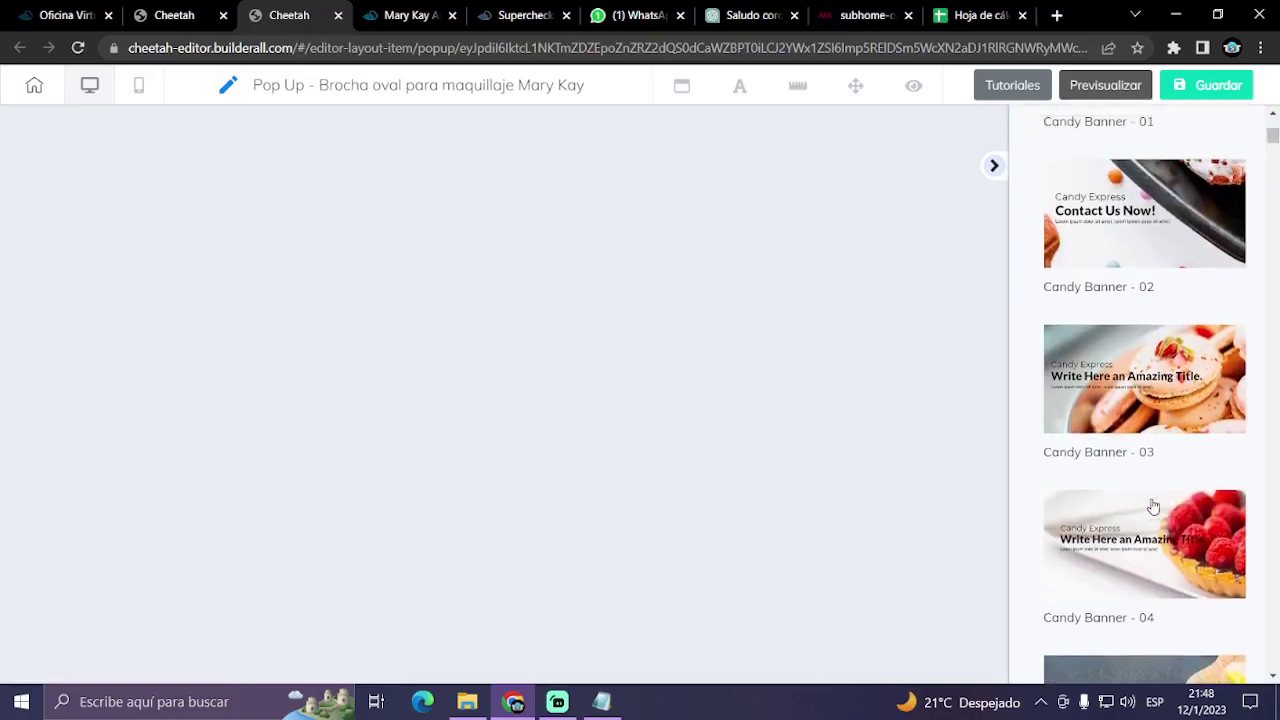
{"action": "scroll", "coordinate": [1153, 507], "scroll_direction": "up", "scroll_amount": 4}
{"action": "left_click", "coordinate": [1066, 287]}
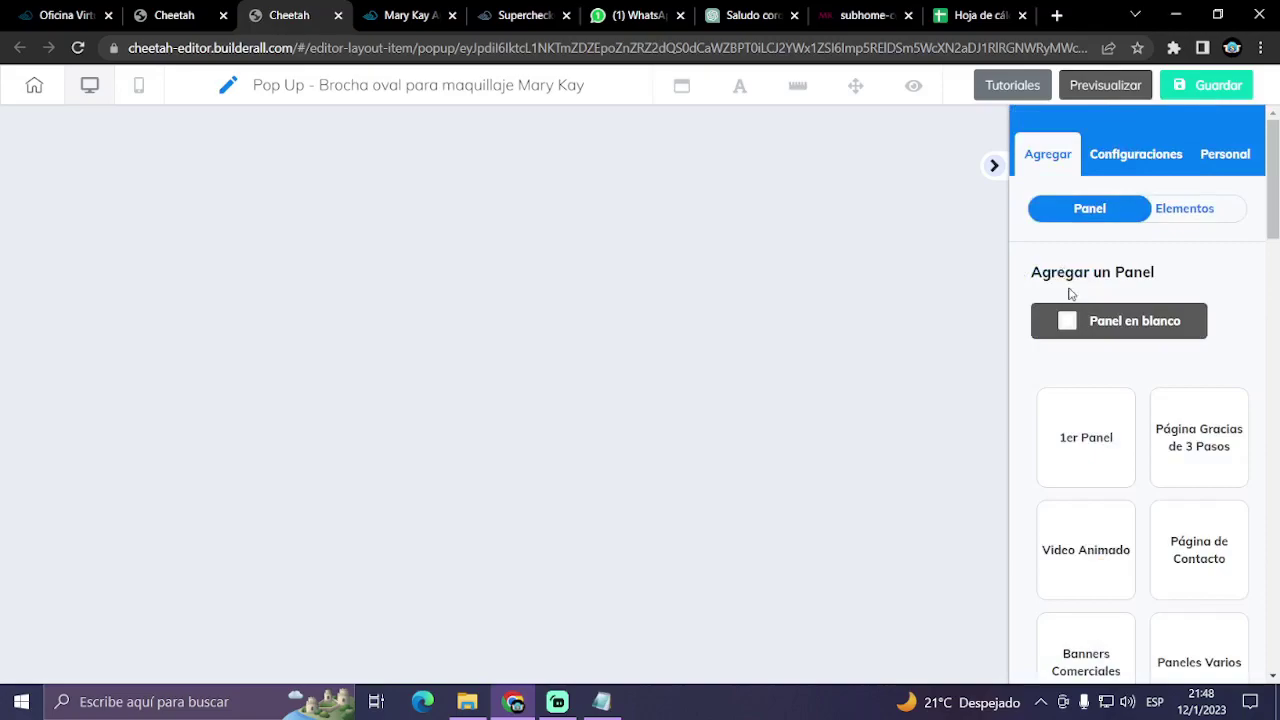
- Examine the Página de Checkout templates and the remaining panel categories for a layout suited to the pop-up
{"action": "scroll", "coordinate": [1153, 480], "scroll_direction": "down", "scroll_amount": 3}
{"action": "scroll", "coordinate": [1153, 480], "scroll_direction": "down", "scroll_amount": 1}
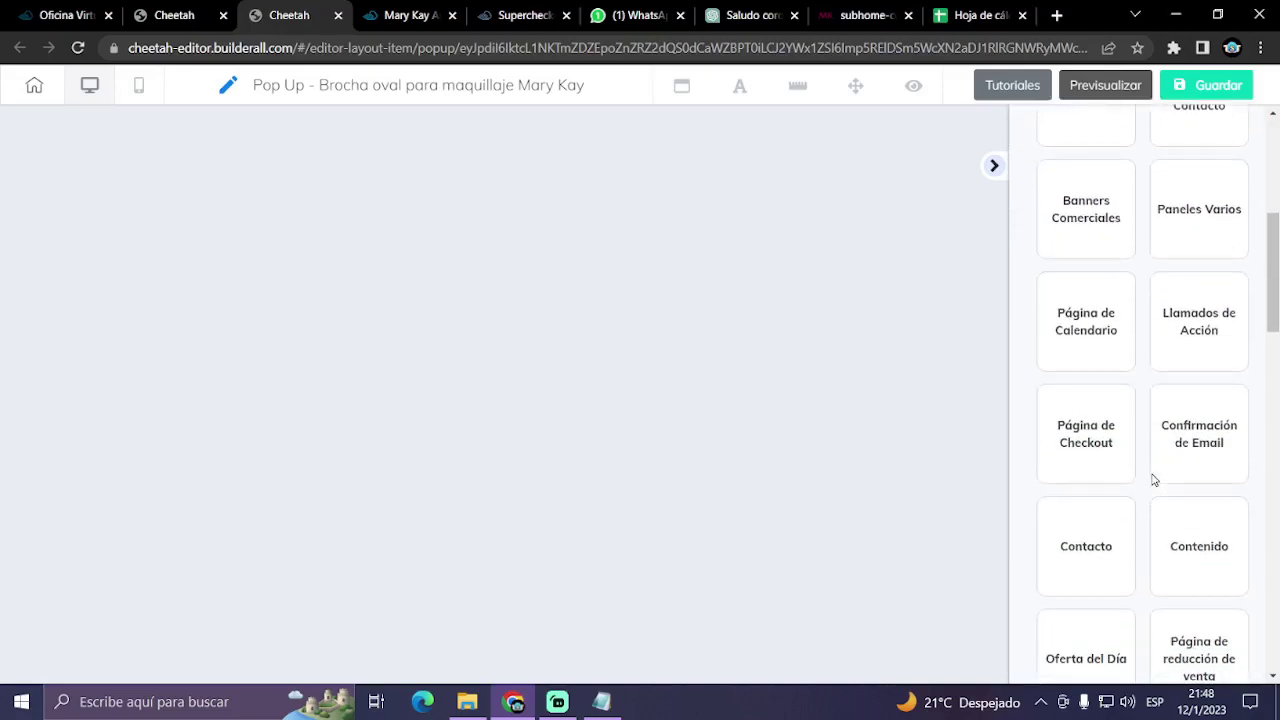
{"action": "left_click", "coordinate": [1080, 449]}
{"action": "scroll", "coordinate": [1174, 546], "scroll_direction": "down", "scroll_amount": 3}
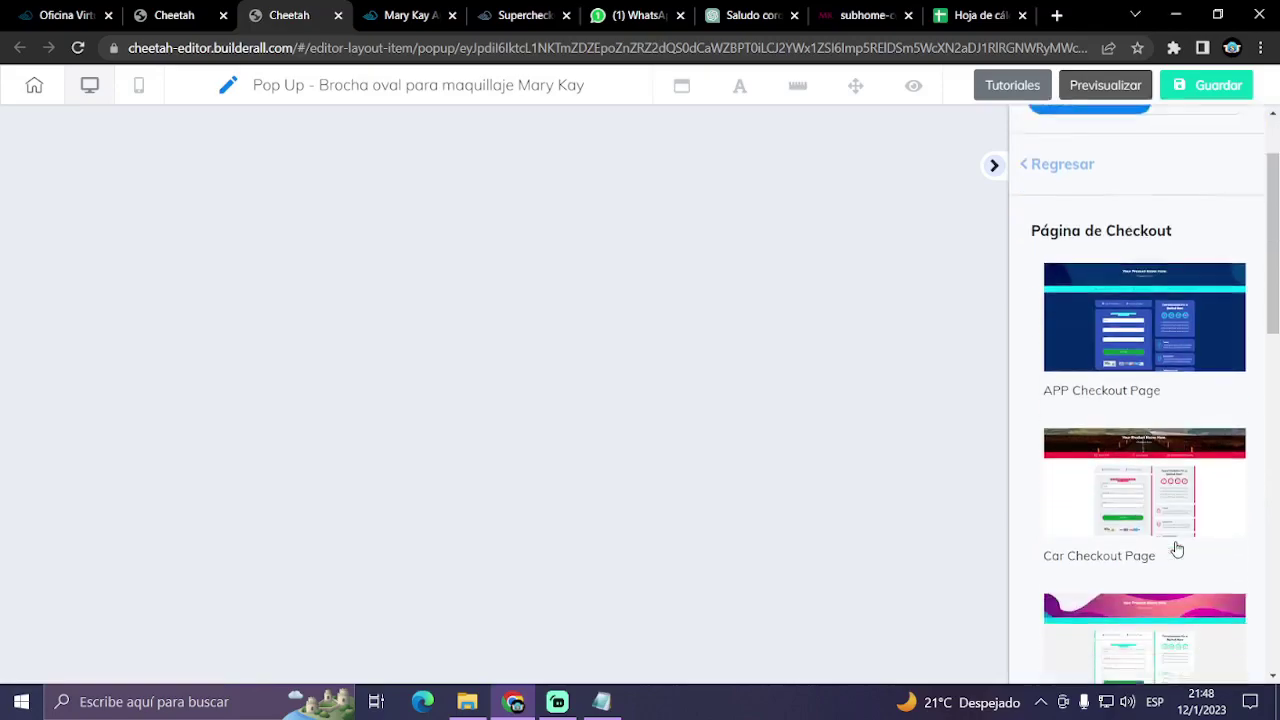
{"action": "scroll", "coordinate": [1177, 549], "scroll_direction": "down", "scroll_amount": 6}
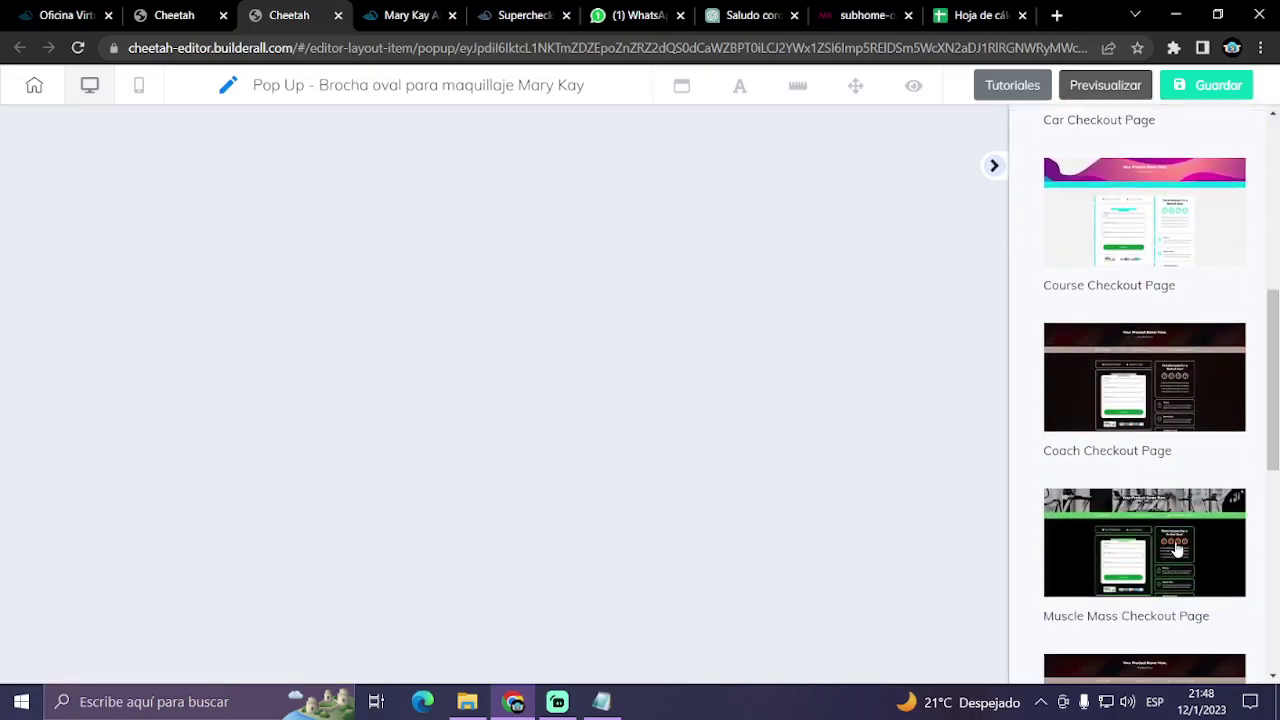
{"action": "scroll", "coordinate": [1177, 549], "scroll_direction": "up", "scroll_amount": 8}
{"action": "scroll", "coordinate": [1133, 342], "scroll_direction": "up", "scroll_amount": 3}
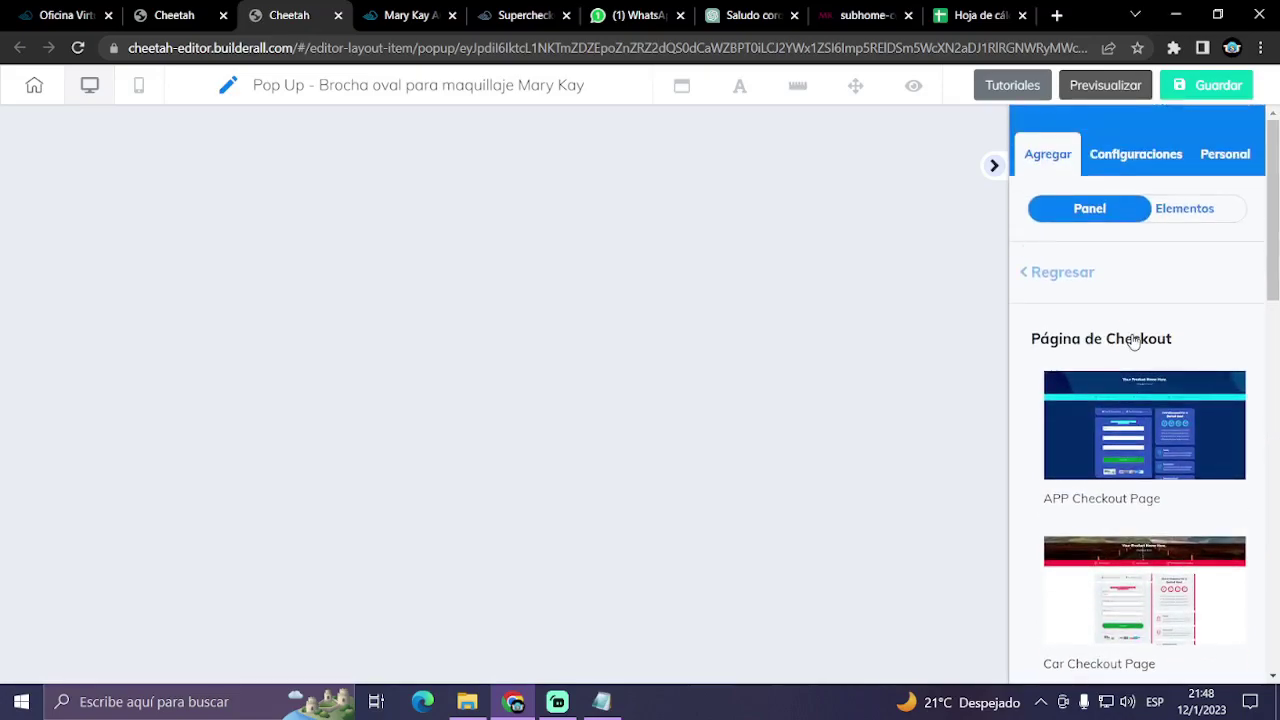
{"action": "left_click", "coordinate": [1040, 272]}
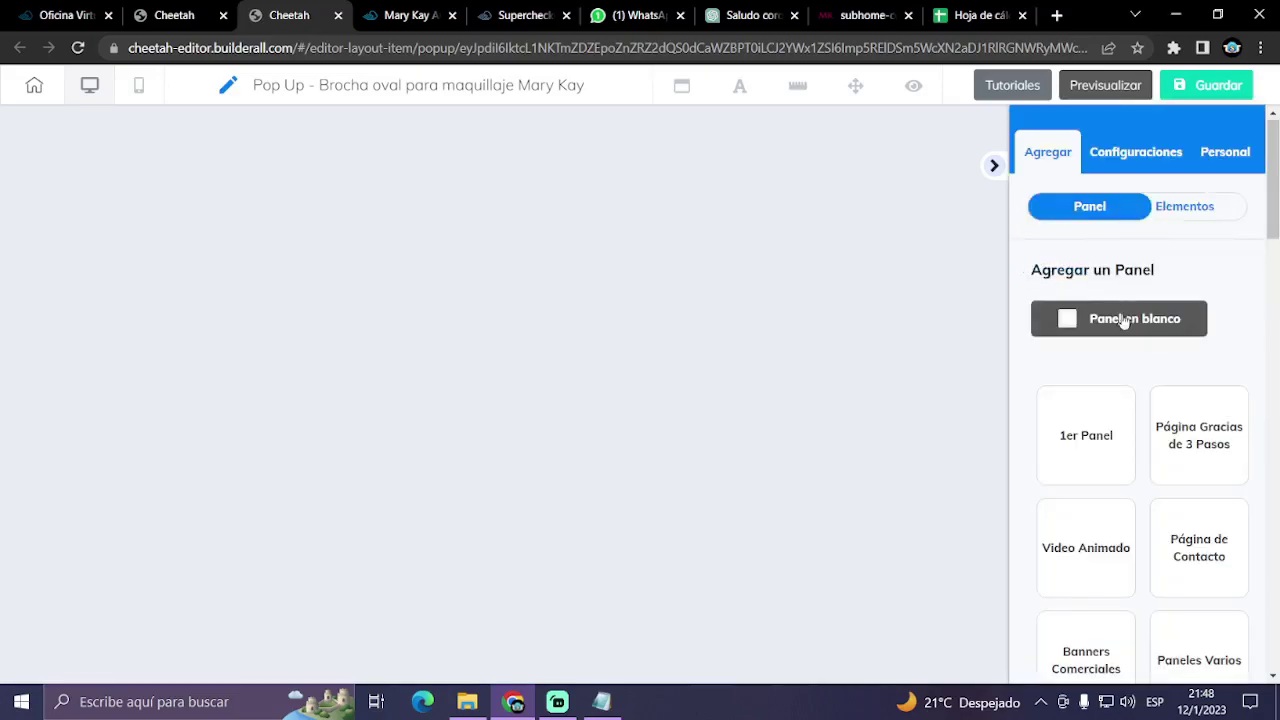
{"action": "scroll", "coordinate": [1143, 429], "scroll_direction": "down", "scroll_amount": 4}
{"action": "scroll", "coordinate": [1143, 429], "scroll_direction": "down", "scroll_amount": 1}
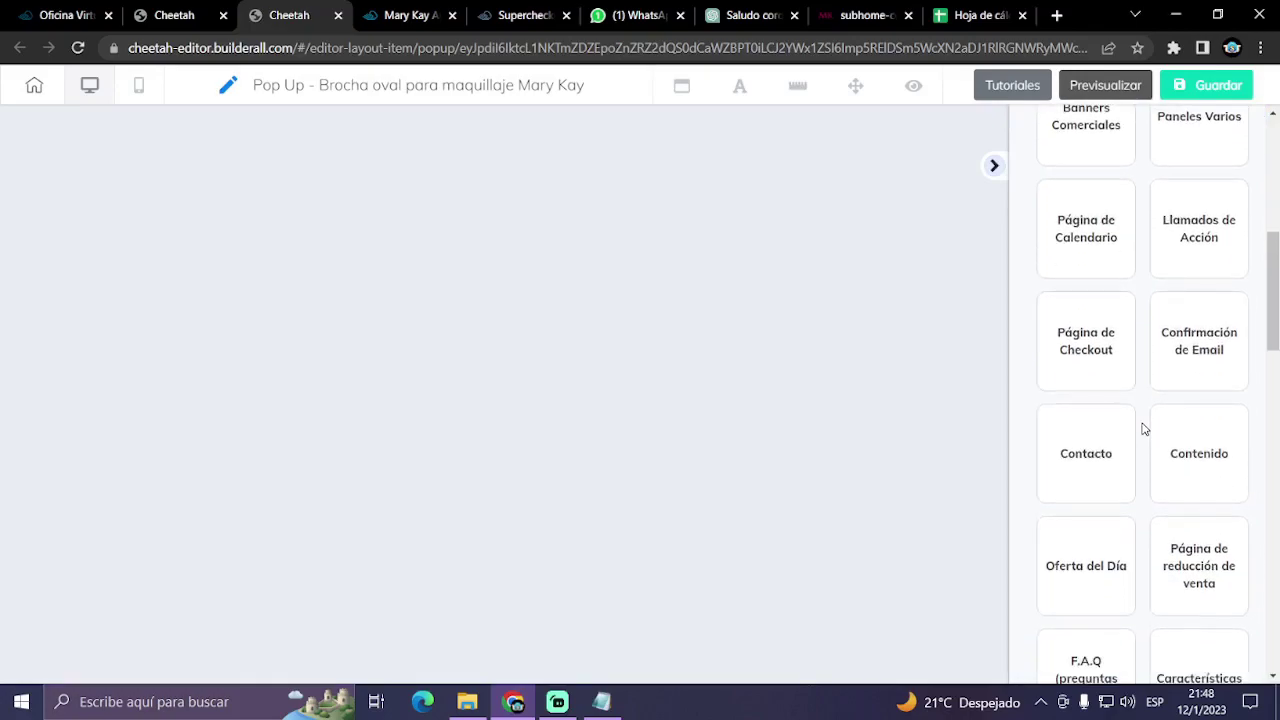
{"action": "scroll", "coordinate": [1143, 429], "scroll_direction": "down", "scroll_amount": 4}
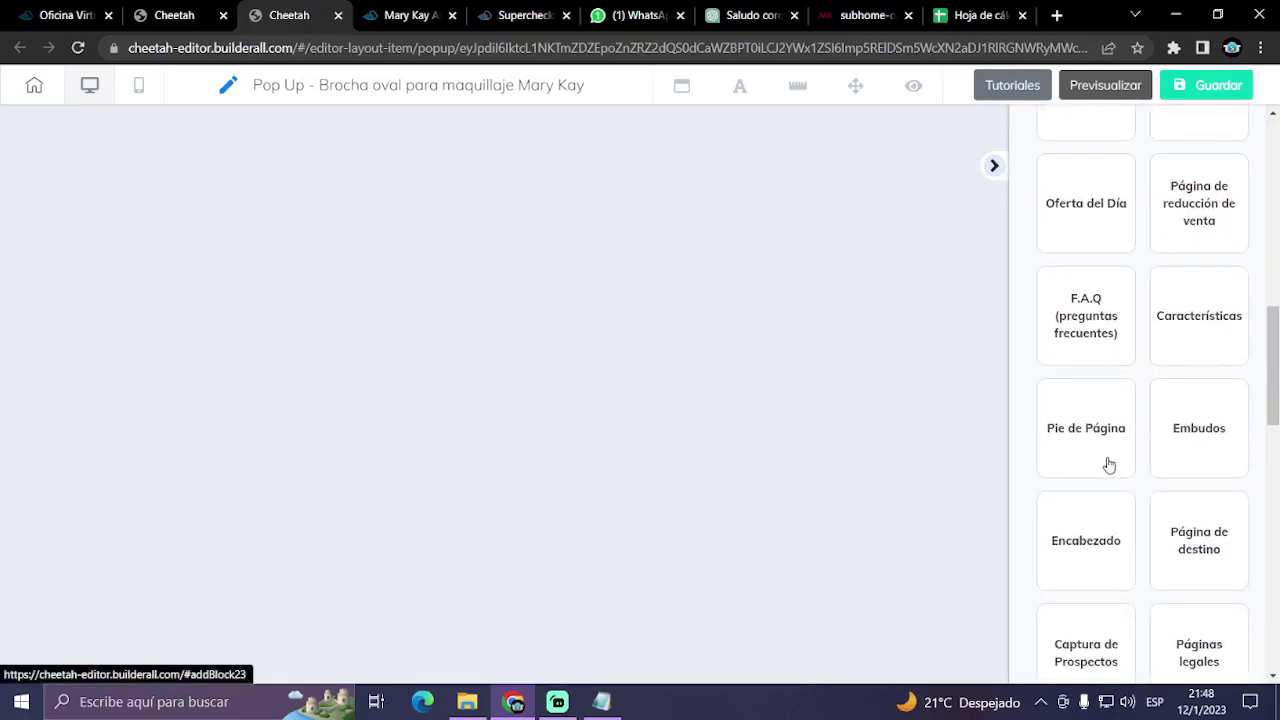
- Add a blank panel to the pop-up and delete its default text box
{"action": "scroll", "coordinate": [1106, 460], "scroll_direction": "up", "scroll_amount": 10}
{"action": "left_click", "coordinate": [1094, 338]}
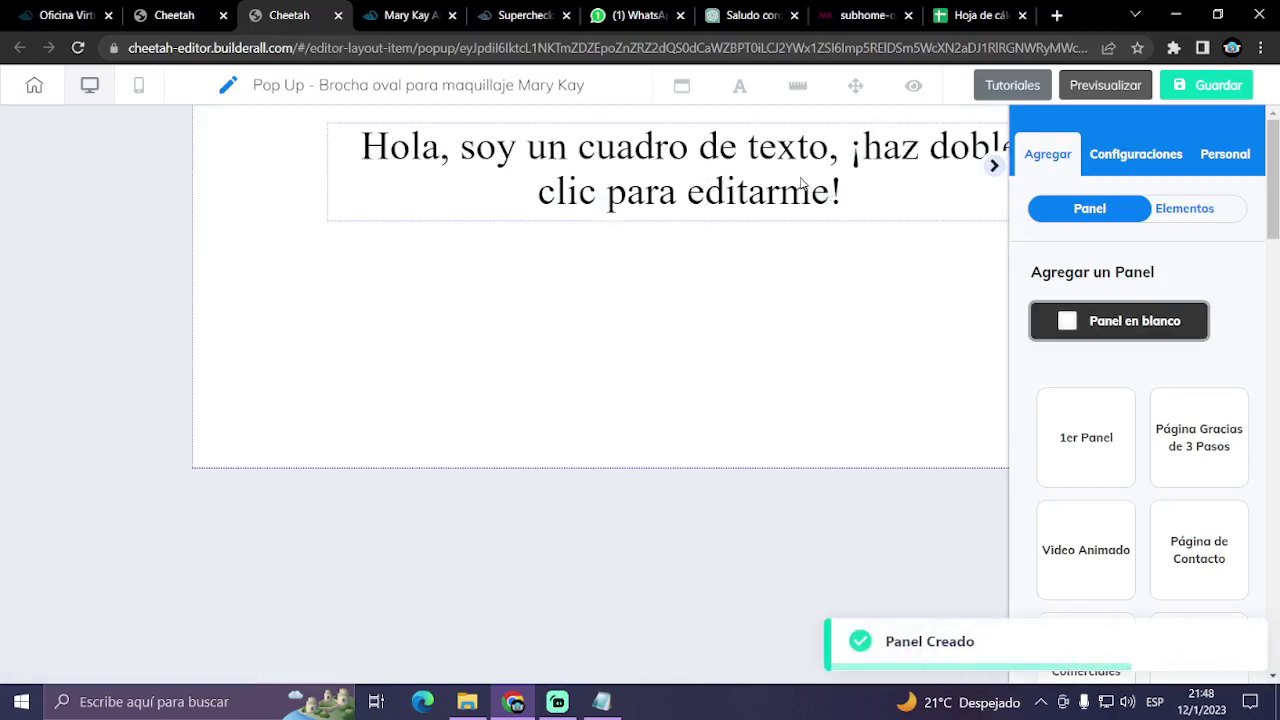
{"action": "left_click", "coordinate": [636, 213]}
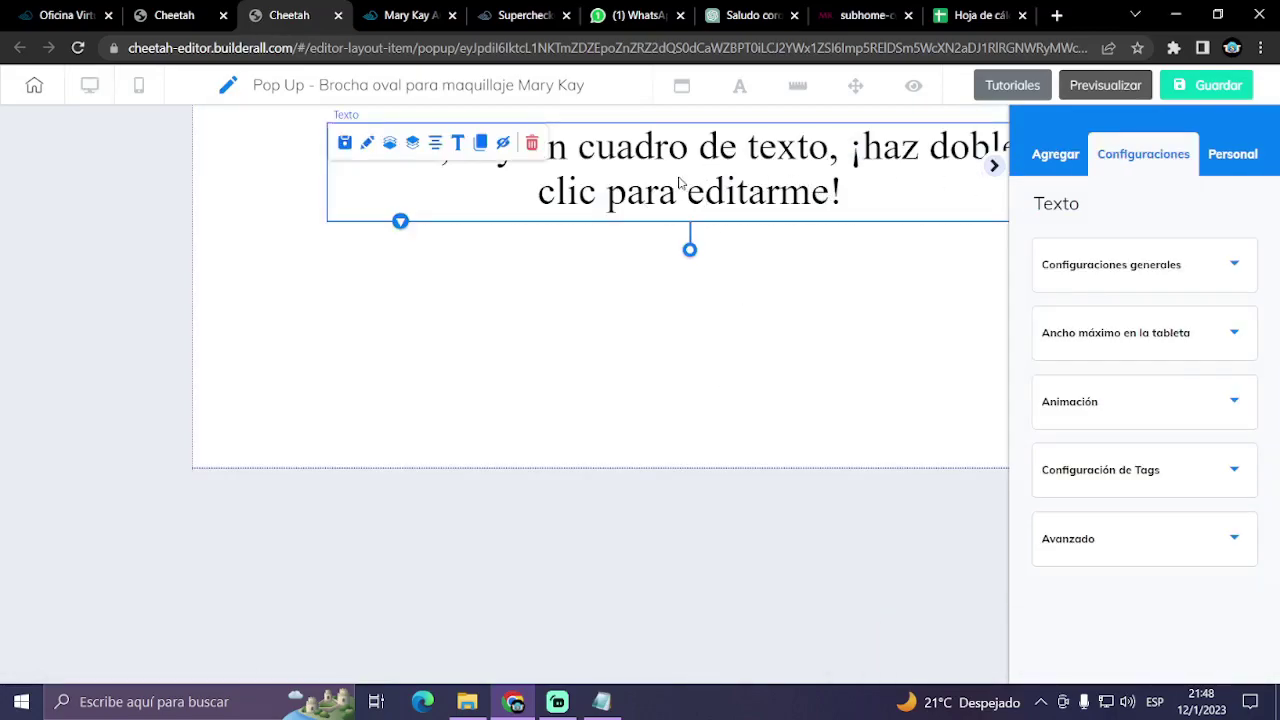
{"action": "left_click", "coordinate": [532, 143]}
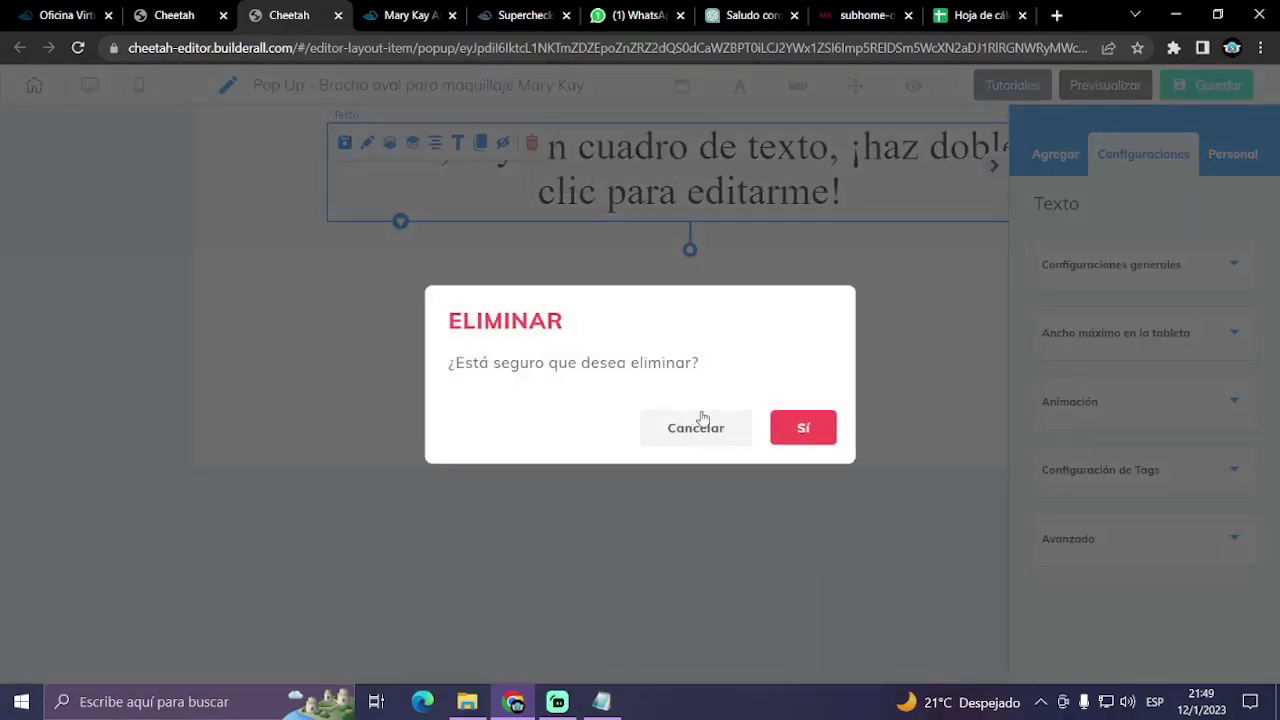
{"action": "left_click", "coordinate": [805, 430]}
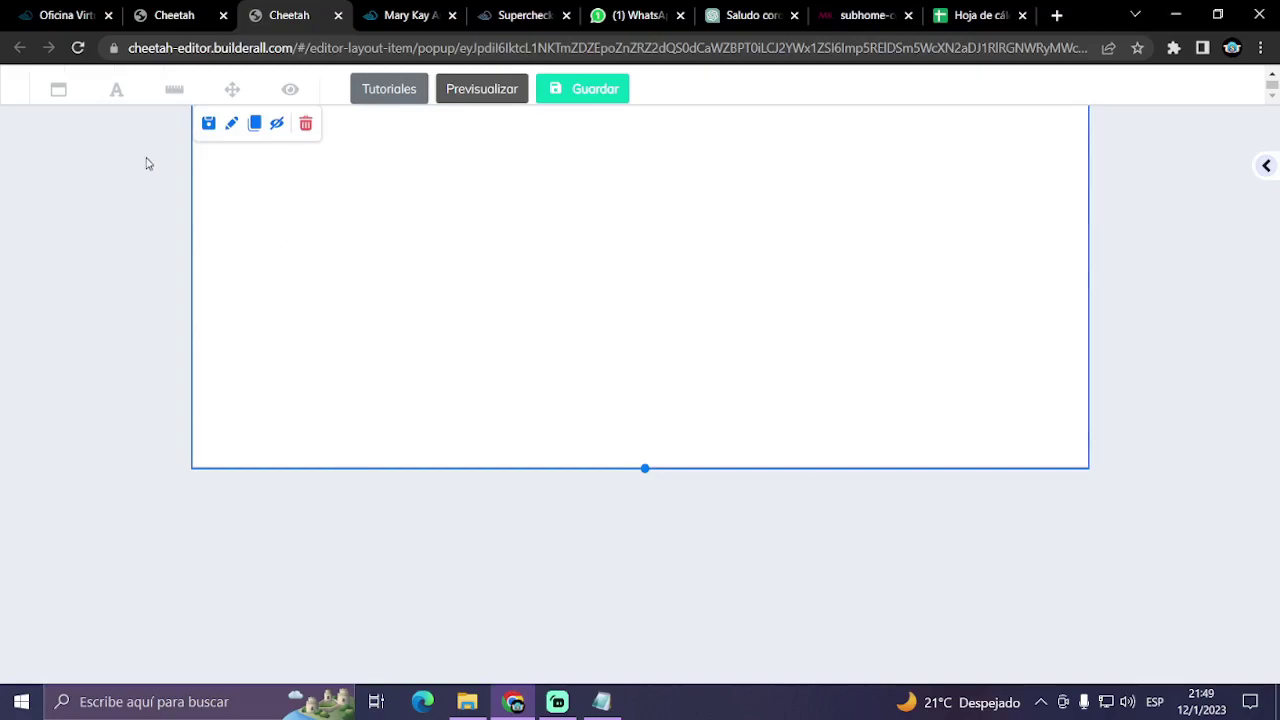
- Find the Iframe element and place it in the upper-left area of the blank panel
{"action": "left_click", "coordinate": [1266, 166]}
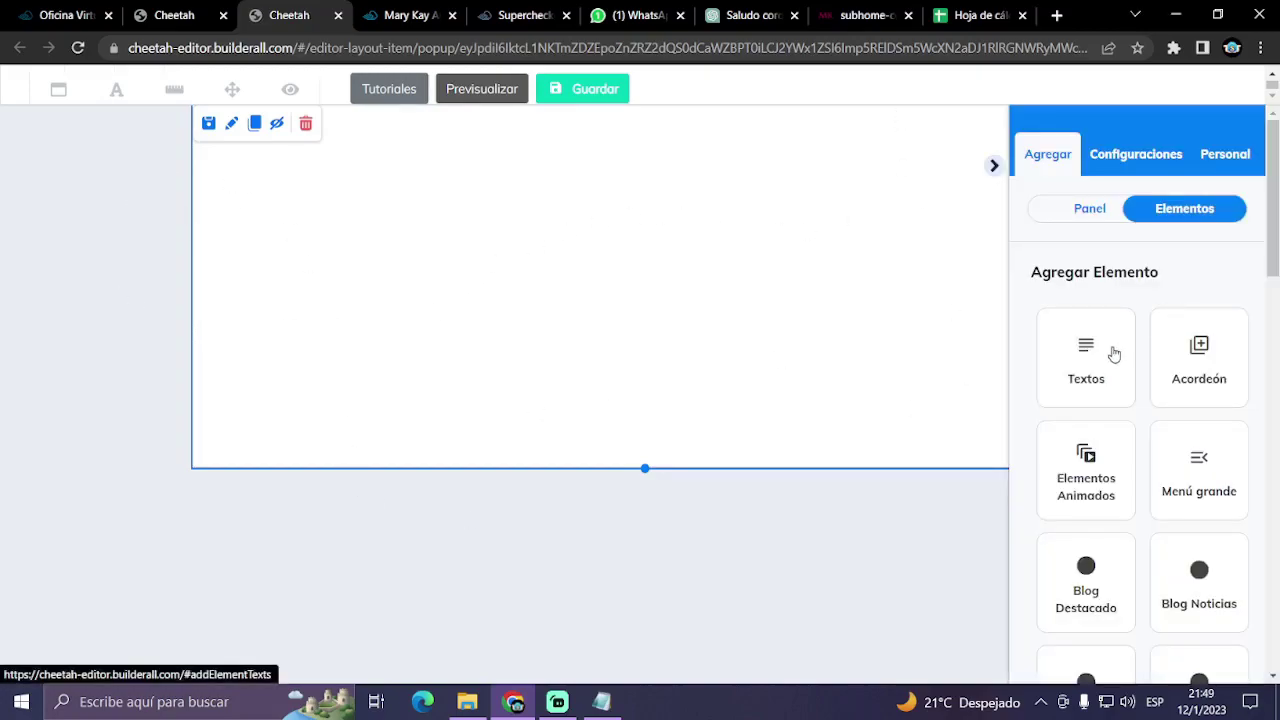
{"action": "scroll", "coordinate": [1114, 354], "scroll_direction": "down", "scroll_amount": 7}
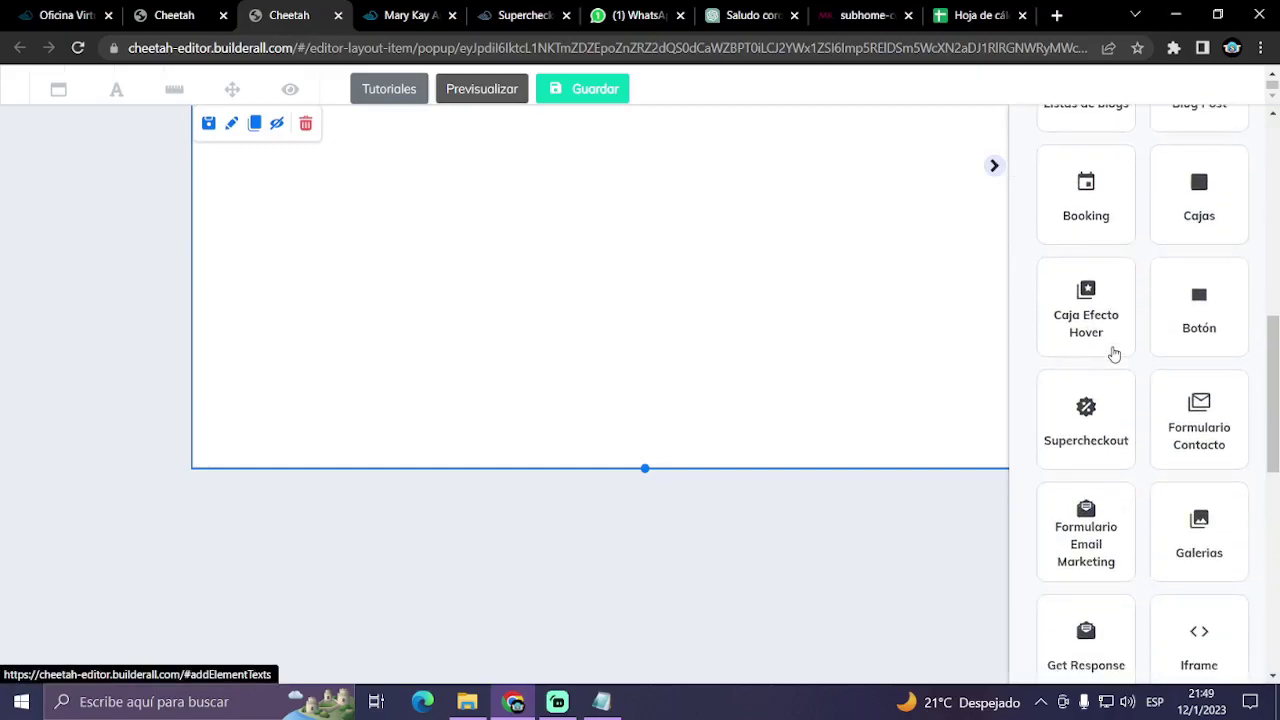
{"action": "scroll", "coordinate": [1114, 354], "scroll_direction": "down", "scroll_amount": 6}
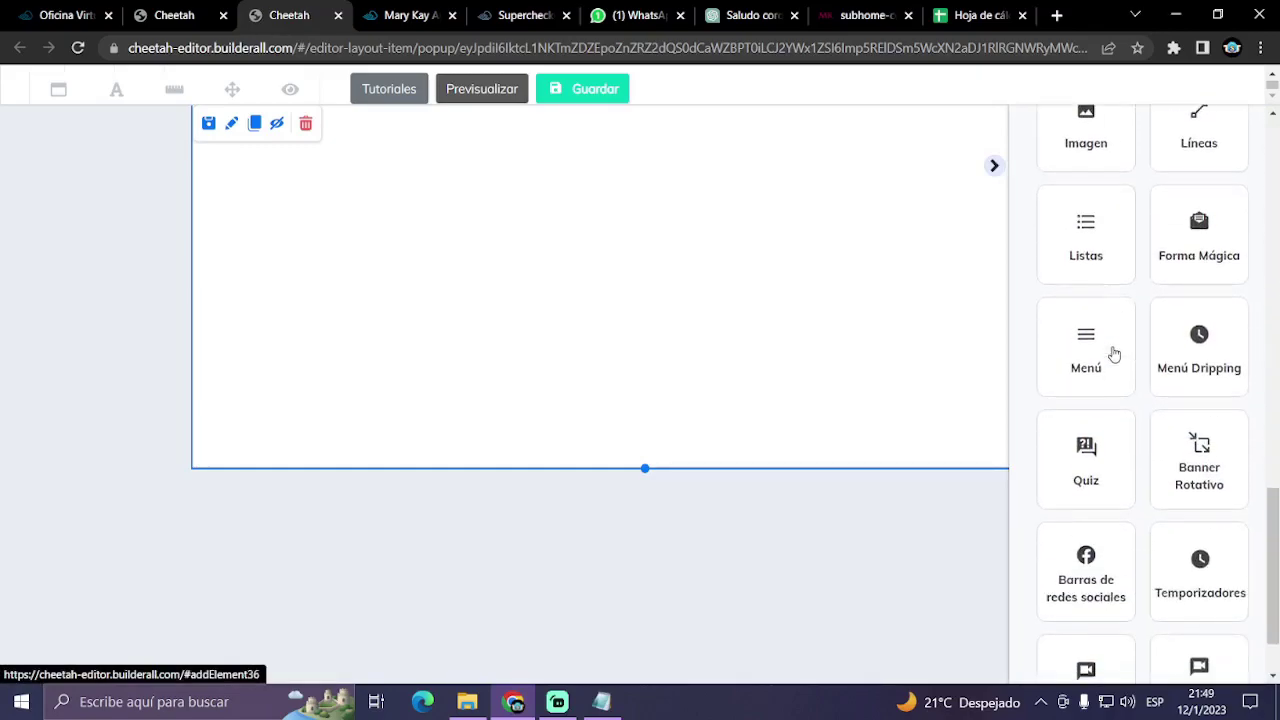
{"action": "scroll", "coordinate": [1114, 354], "scroll_direction": "down", "scroll_amount": 1}
{"action": "scroll", "coordinate": [1203, 471], "scroll_direction": "up", "scroll_amount": 5}
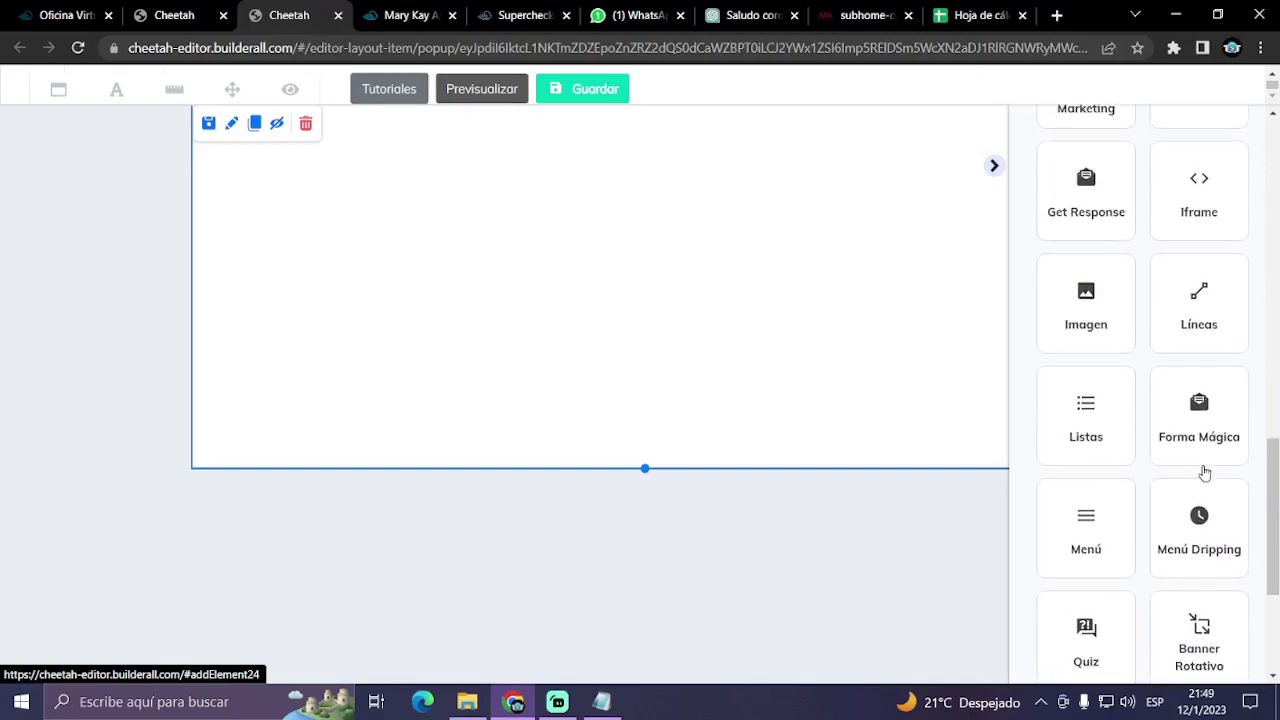
{"action": "left_click", "coordinate": [1211, 383]}
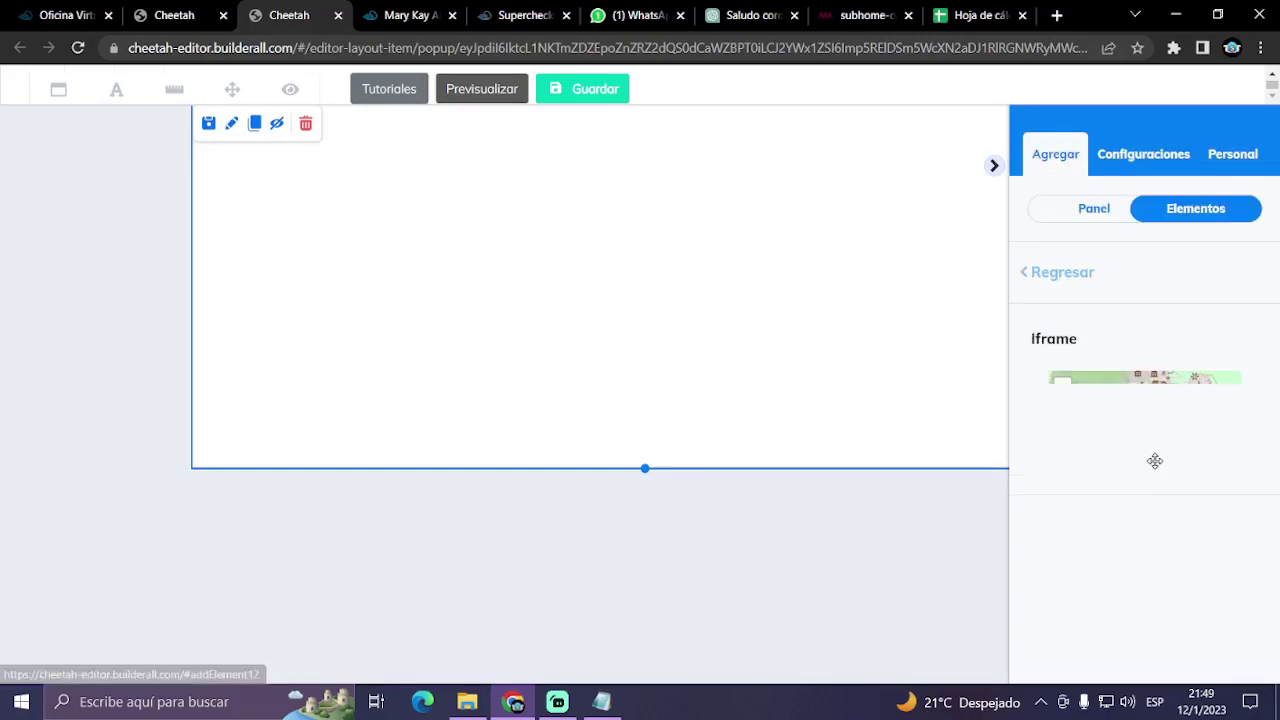
{"action": "left_click_drag", "start_coordinate": [1154, 460], "coordinate": [280, 198]}
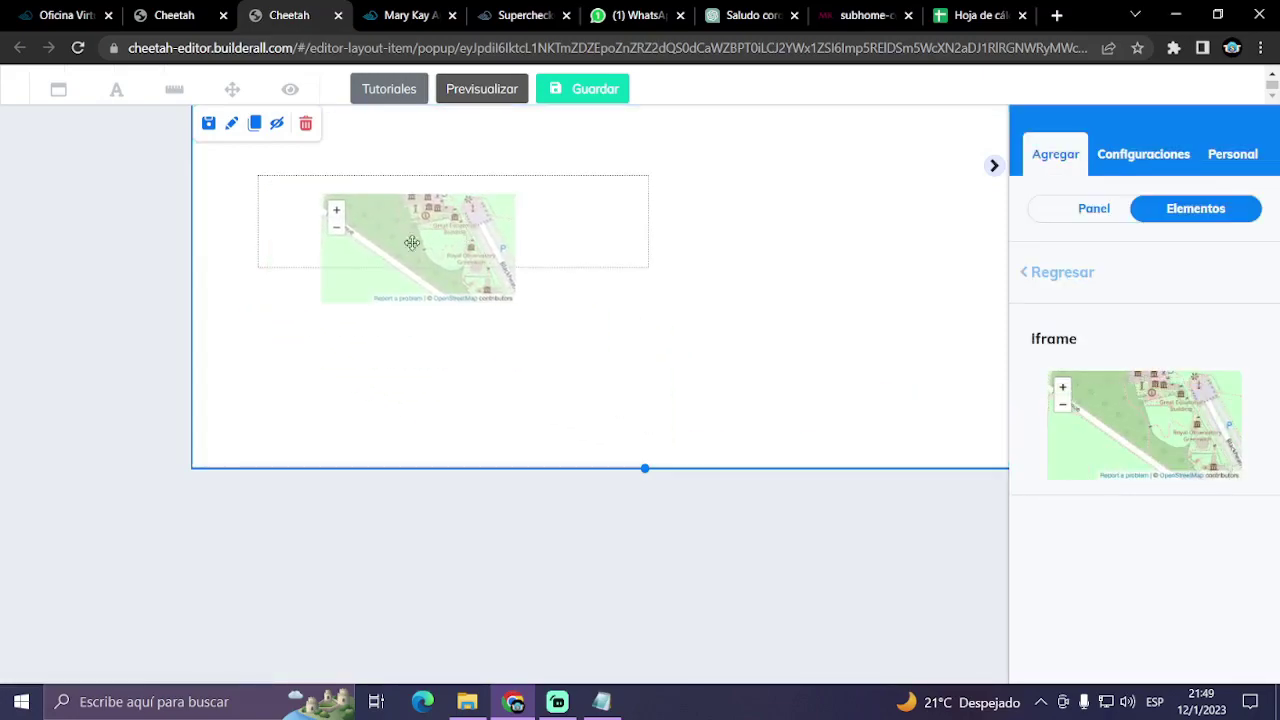
{"action": "left_click", "coordinate": [616, 247]}
- Switch to SuperCheckout and copy the checkout URL from the oval brush product's links
{"action": "left_click", "coordinate": [408, 18]}
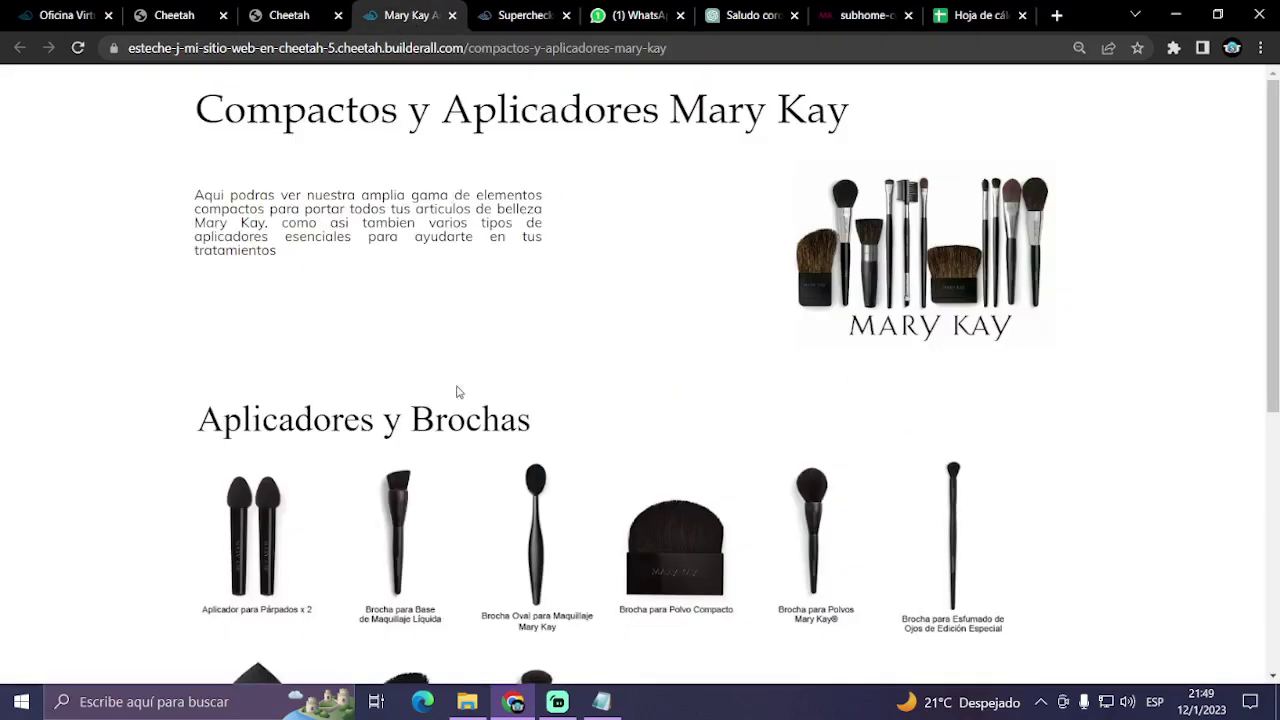
{"action": "left_click", "coordinate": [520, 17]}
{"action": "scroll", "coordinate": [516, 433], "scroll_direction": "down", "scroll_amount": 1}
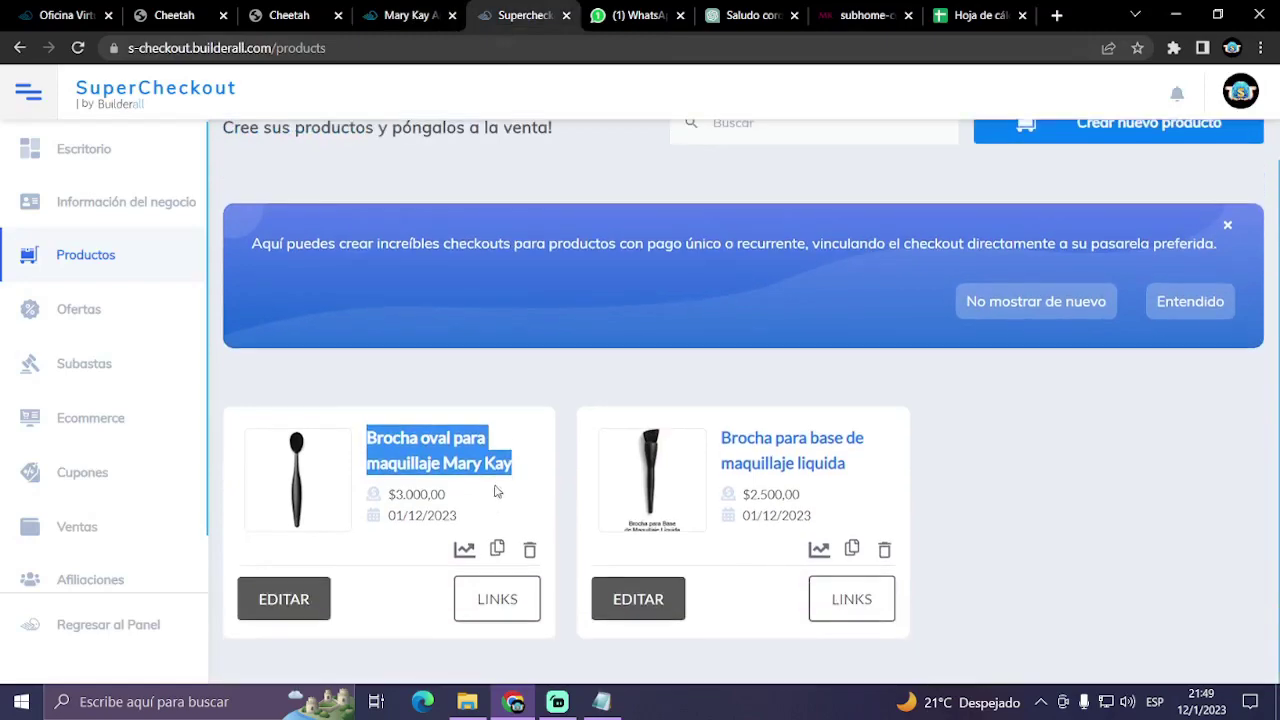
{"action": "left_click", "coordinate": [464, 549]}
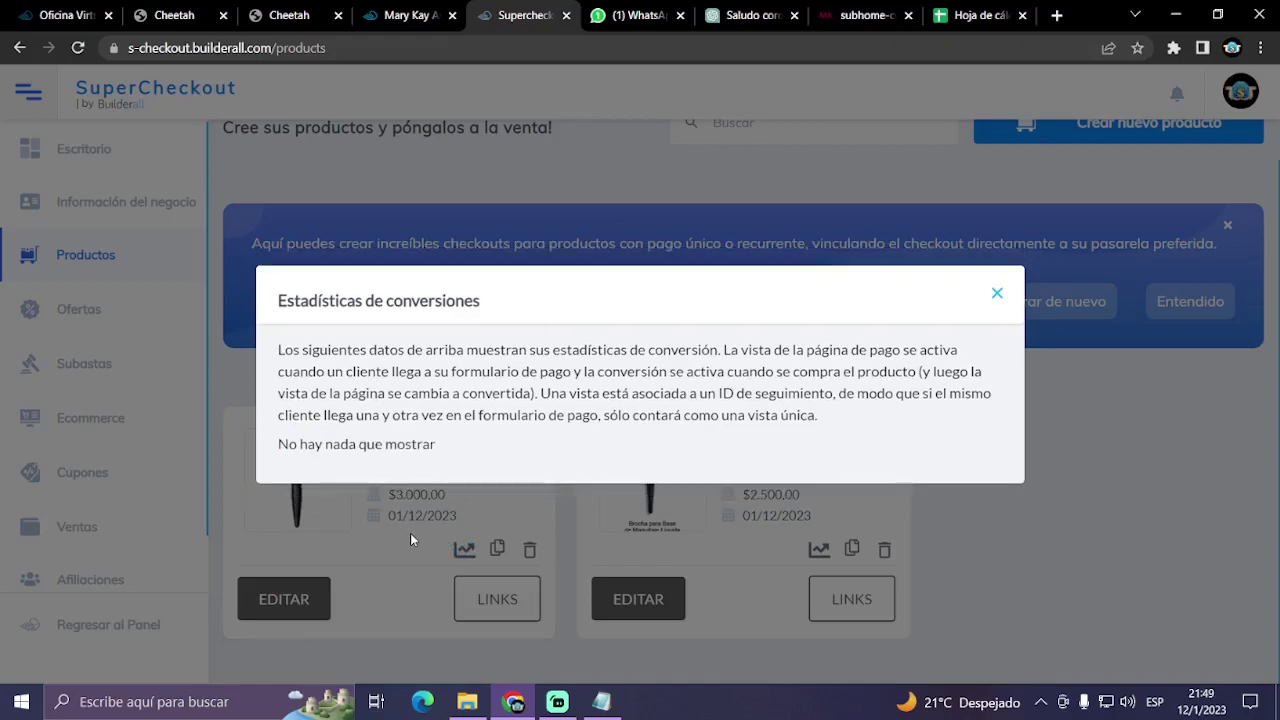
{"action": "left_click", "coordinate": [997, 293]}
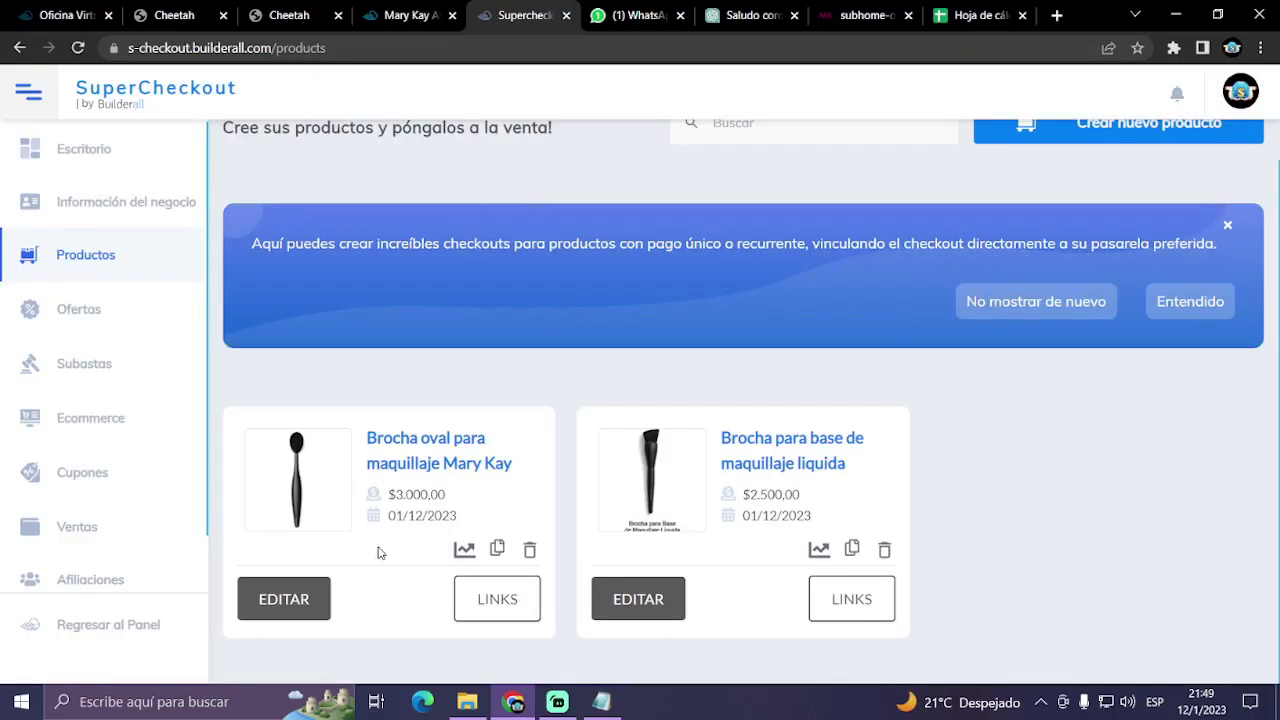
{"action": "left_click", "coordinate": [470, 612]}
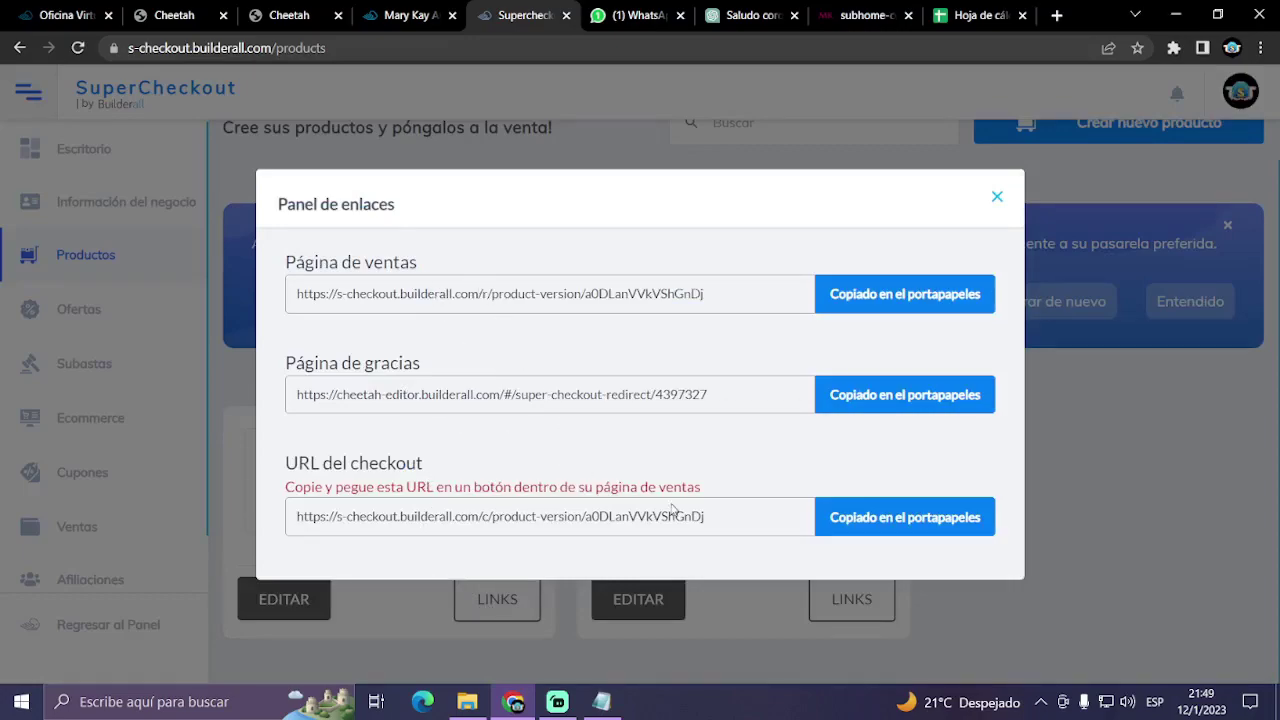
{"action": "left_click", "coordinate": [876, 528]}
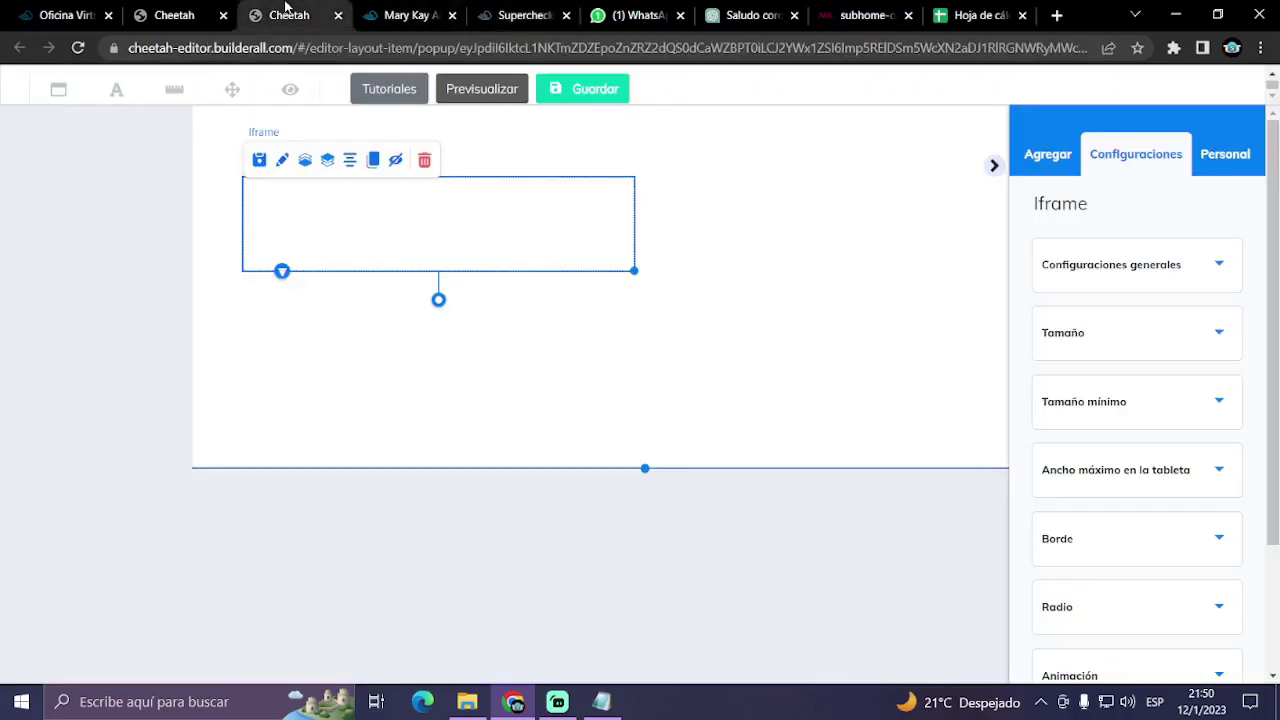
- Return to the Cheetah pop-up editor and apply the copied checkout URL as the iframe's source
{"action": "left_click", "coordinate": [289, 15]}
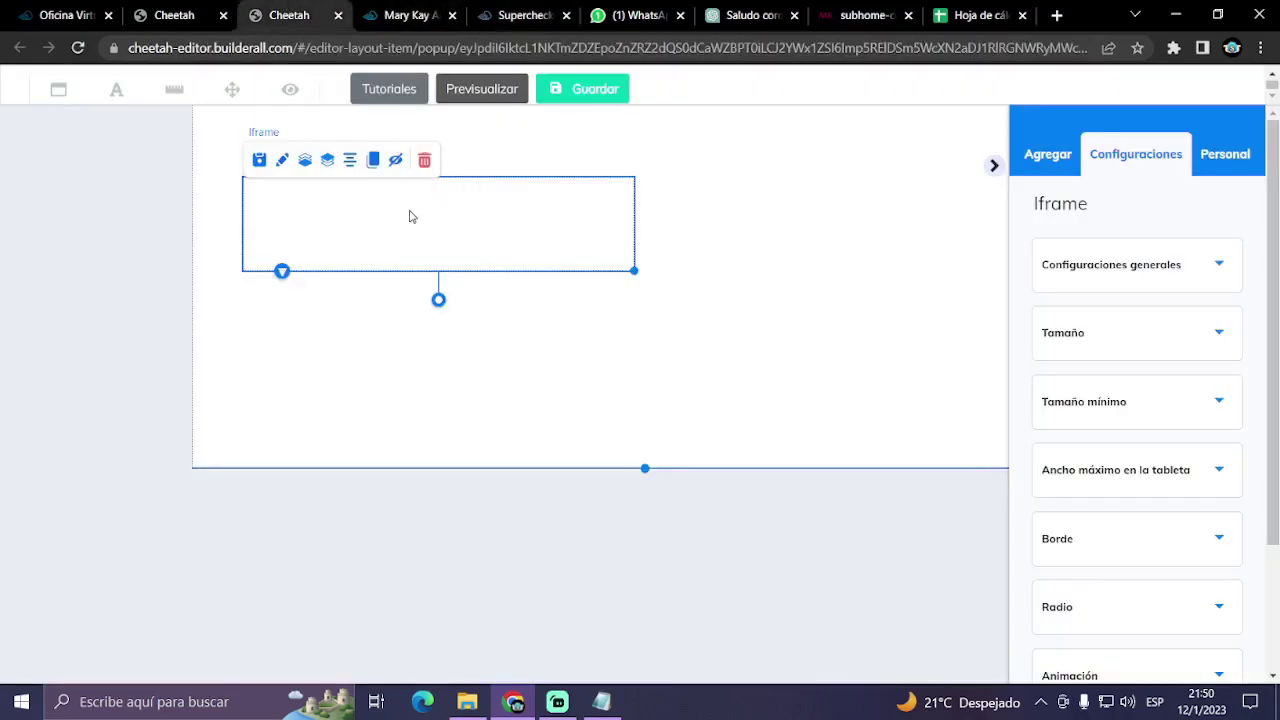
{"action": "left_click", "coordinate": [1131, 266]}
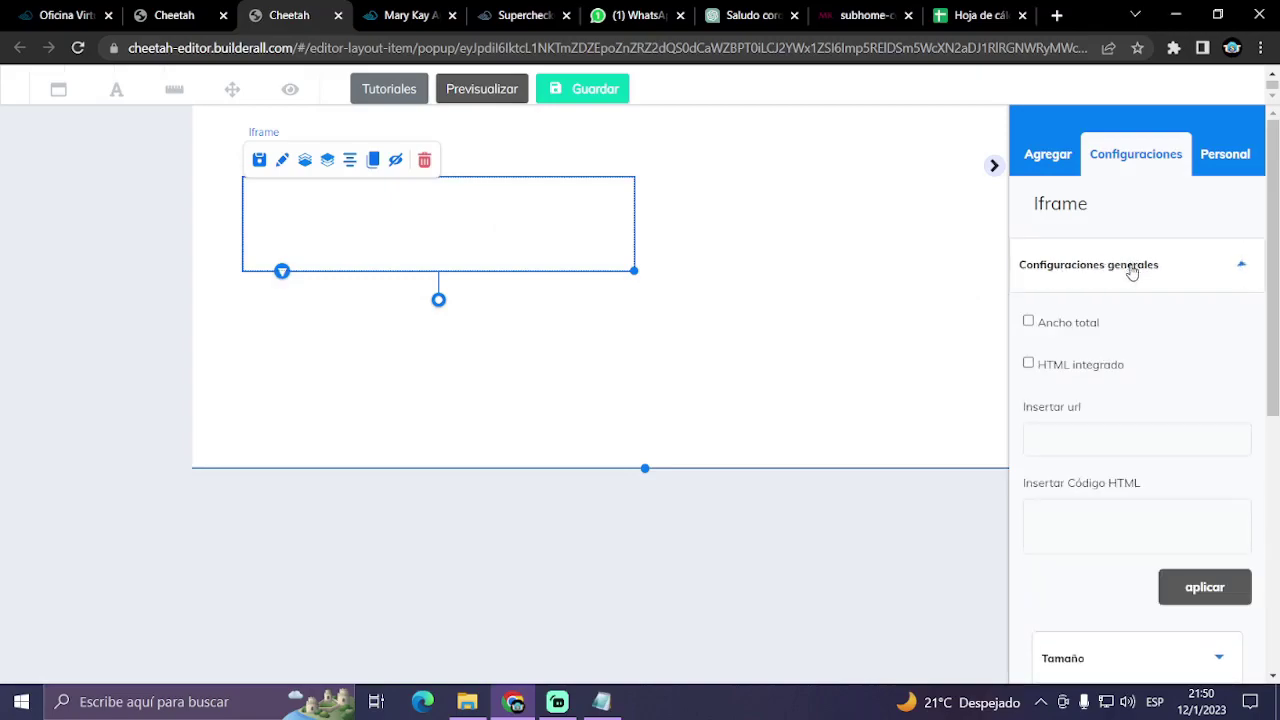
{"action": "left_click", "coordinate": [1067, 449]}
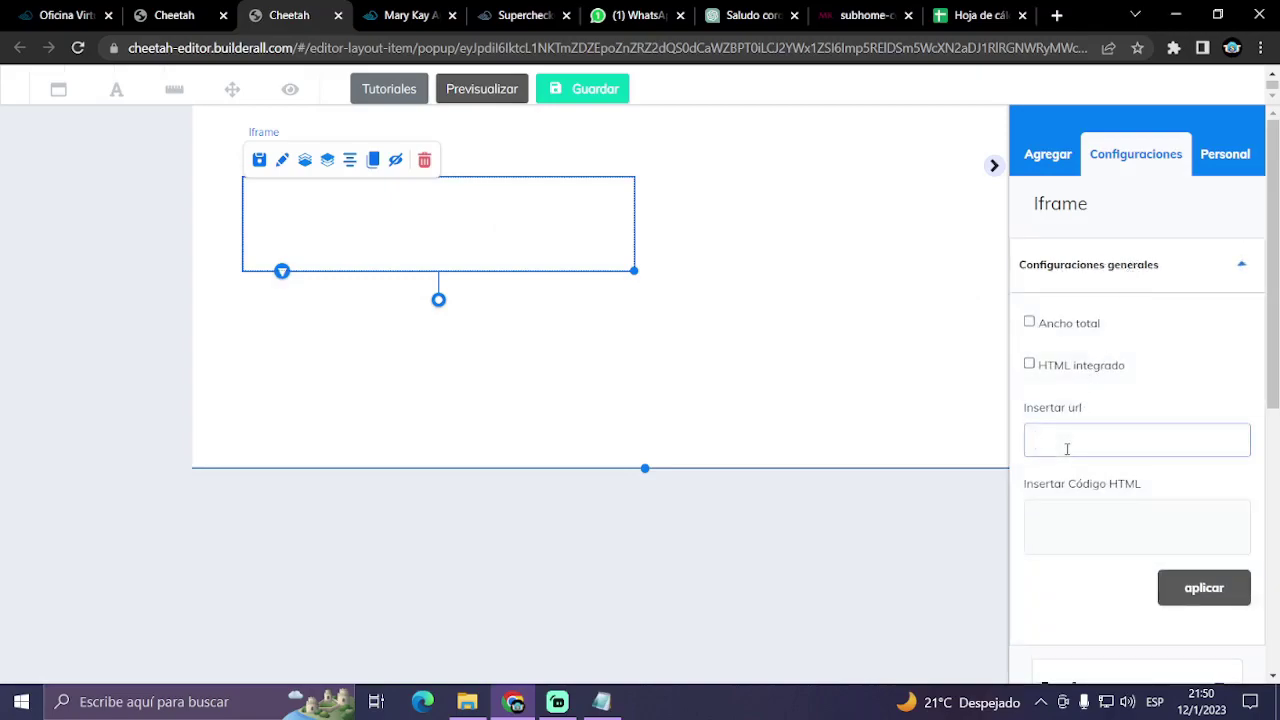
{"action": "key", "text": "ctrl+v"}
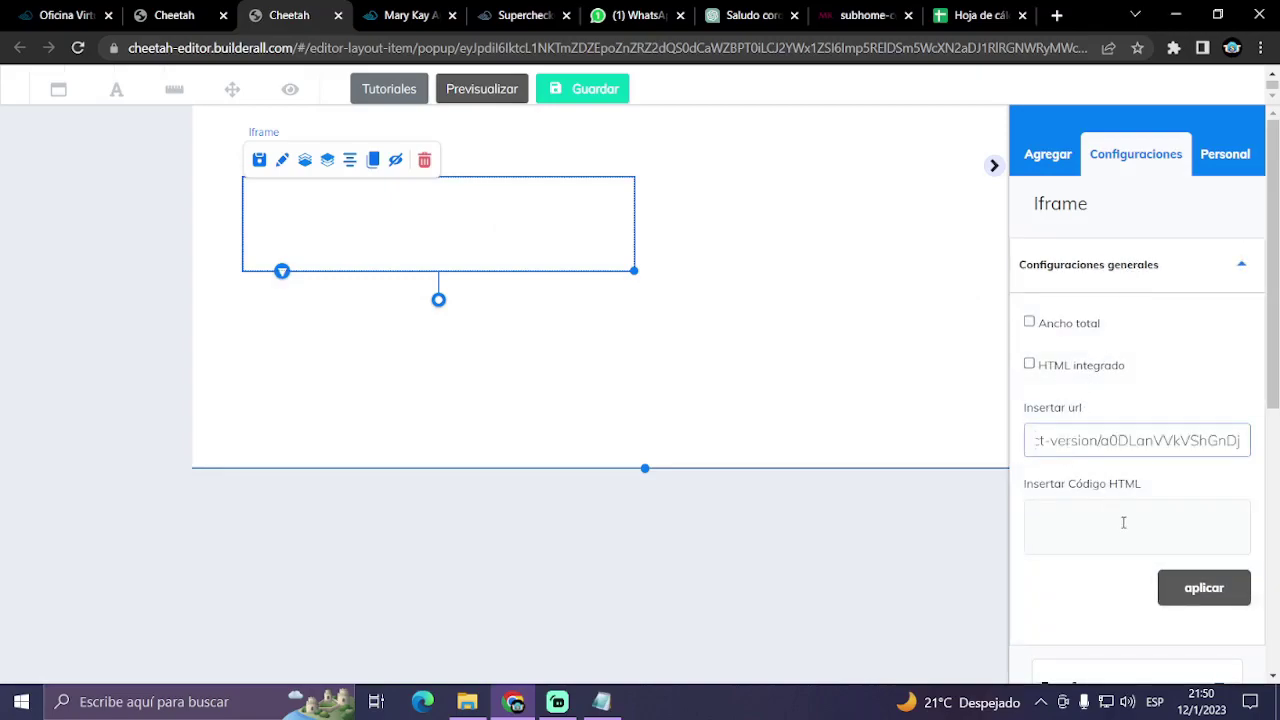
{"action": "left_click", "coordinate": [1200, 590]}
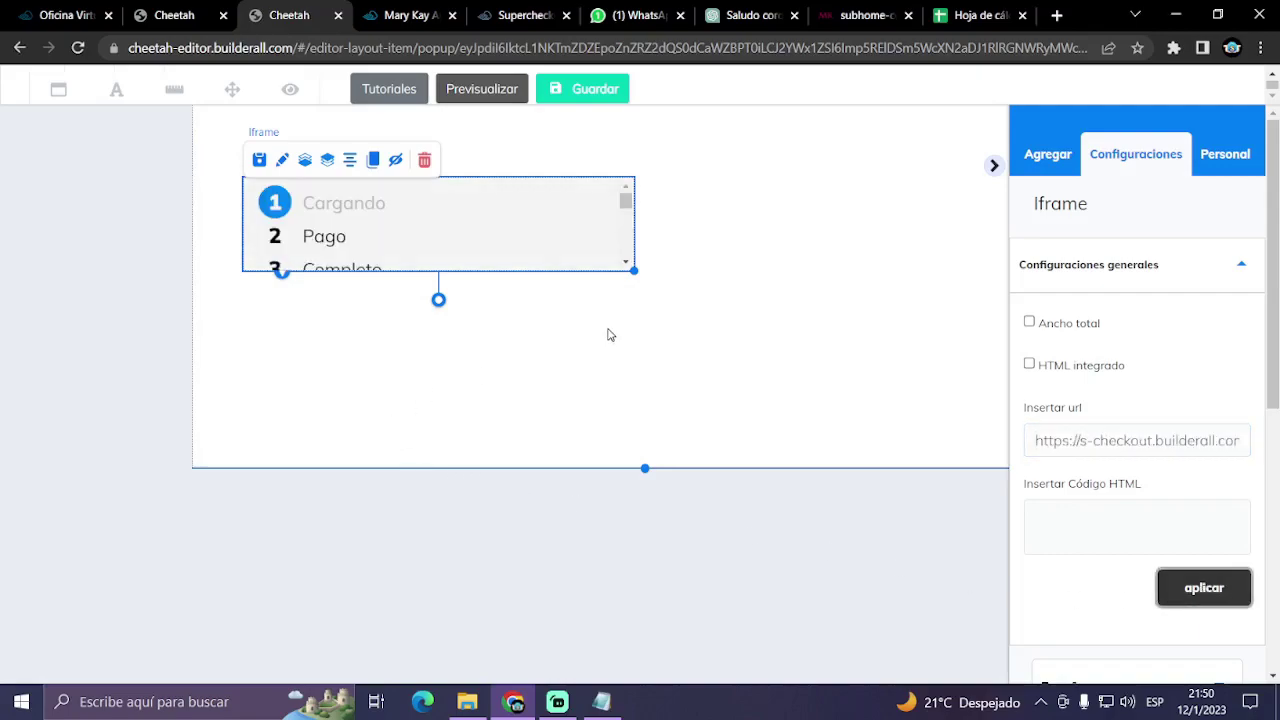
- Enlarge the checkout iframe in the panel's upper-left corner and extend the panel downward to fit it
{"action": "left_click_drag", "start_coordinate": [638, 276], "coordinate": [642, 466]}
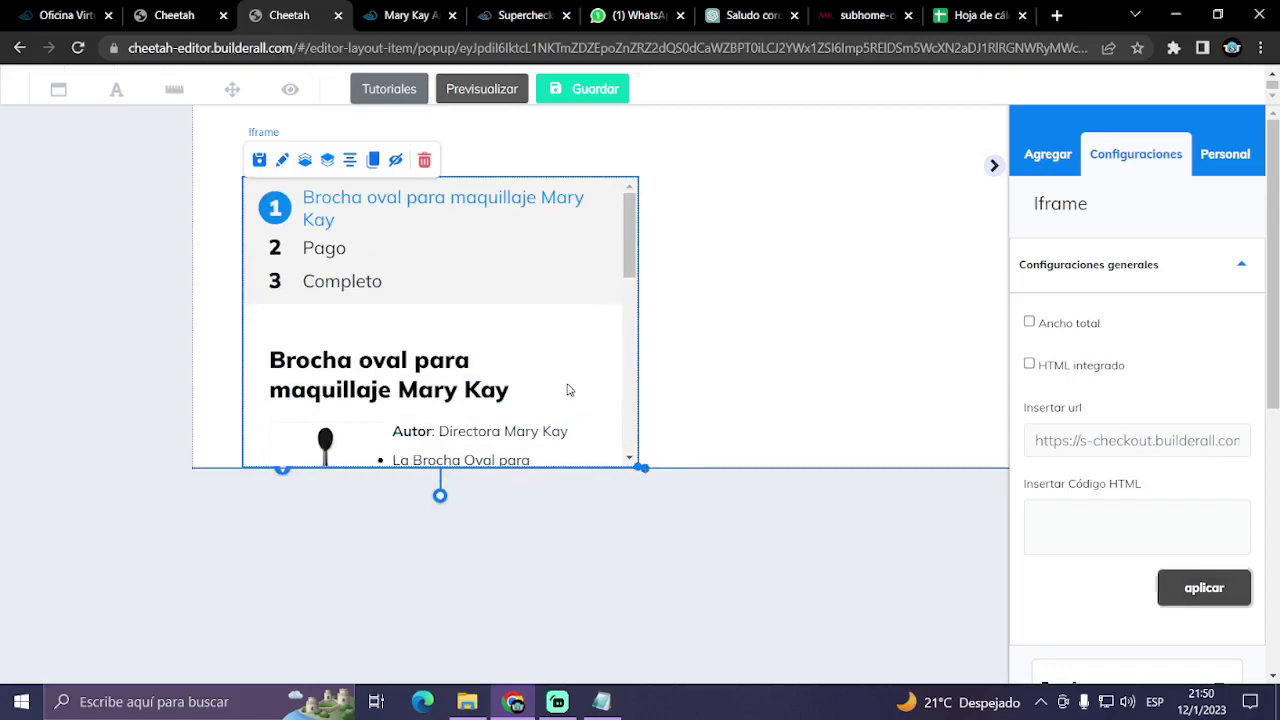
{"action": "left_click_drag", "start_coordinate": [566, 389], "coordinate": [528, 314]}
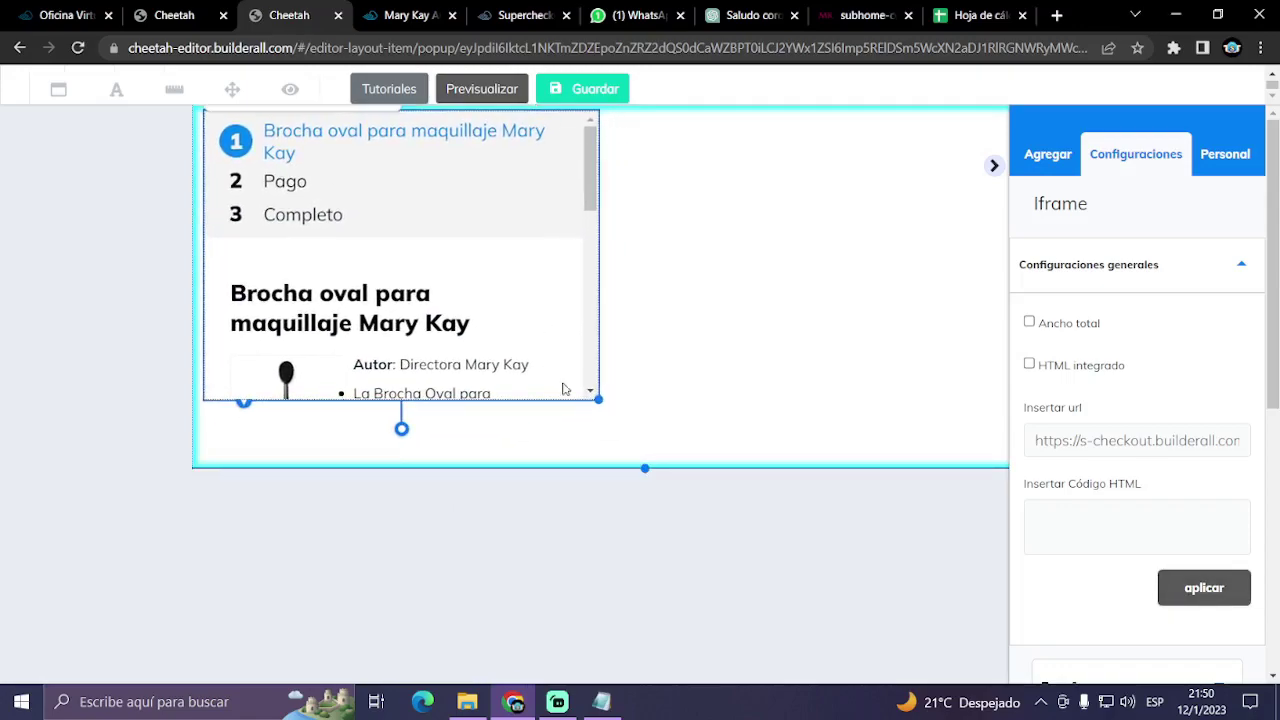
{"action": "left_click_drag", "start_coordinate": [603, 451], "coordinate": [647, 635]}
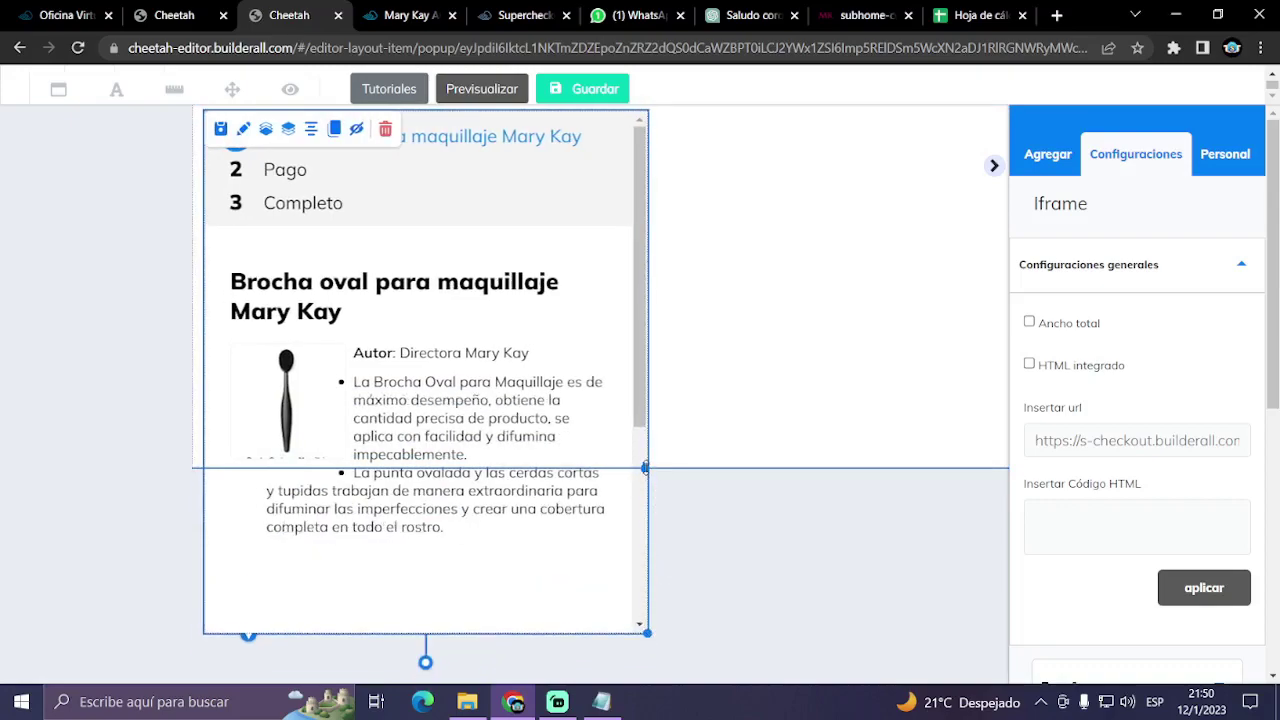
{"action": "left_click", "coordinate": [645, 467]}
- Add a Lorem ipsum paragraph text element to the panel in the empty area right of the checkout iframe
{"action": "left_click", "coordinate": [971, 245]}
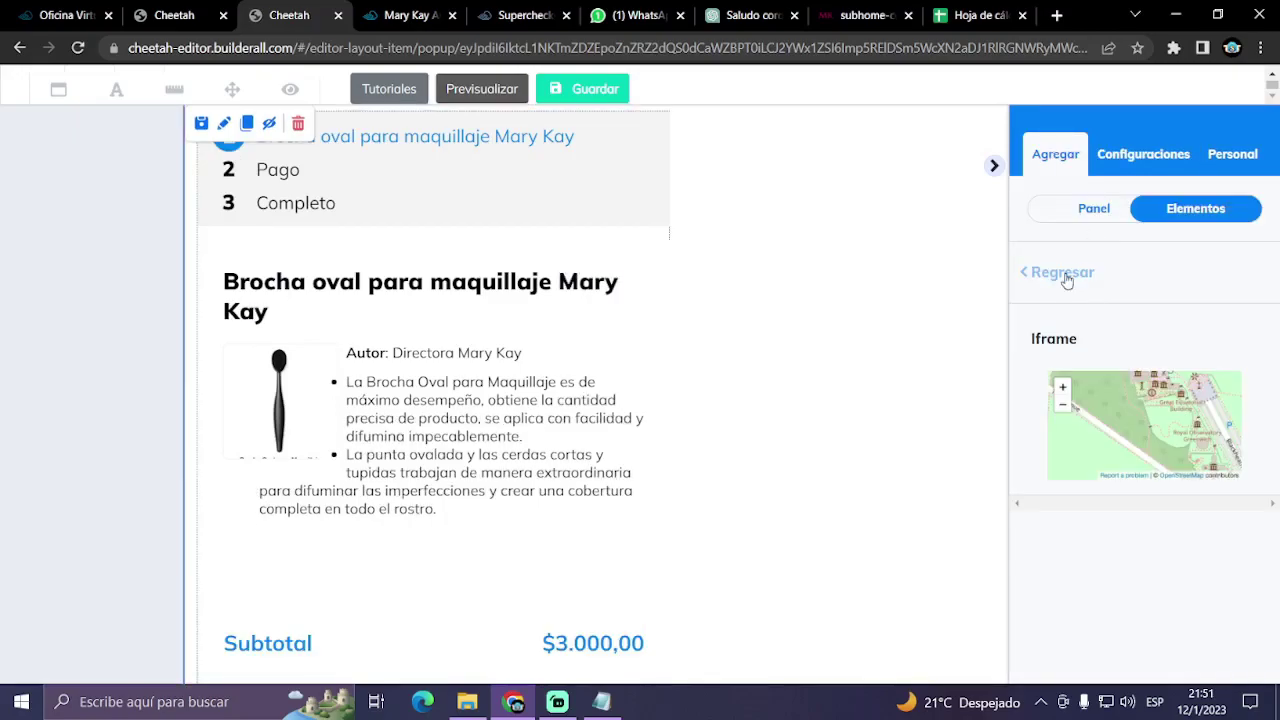
{"action": "left_click", "coordinate": [1066, 272]}
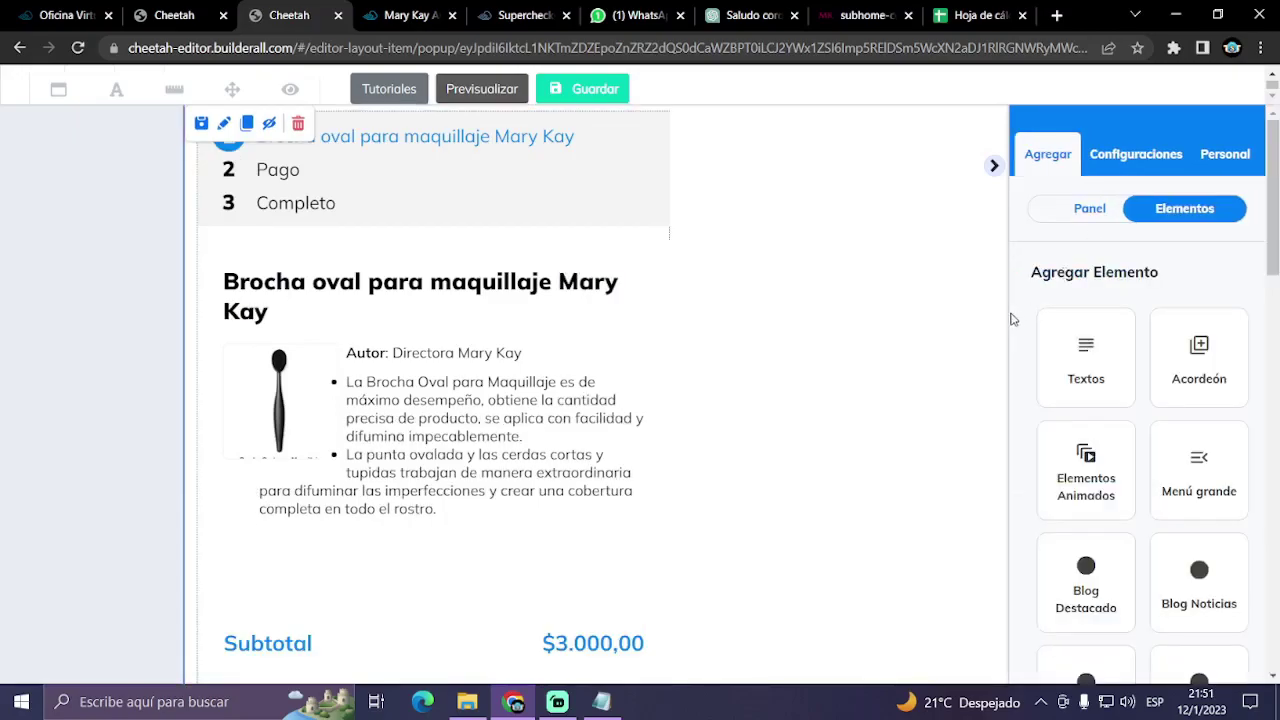
{"action": "left_click", "coordinate": [1090, 374]}
{"action": "scroll", "coordinate": [1093, 469], "scroll_direction": "down", "scroll_amount": 2}
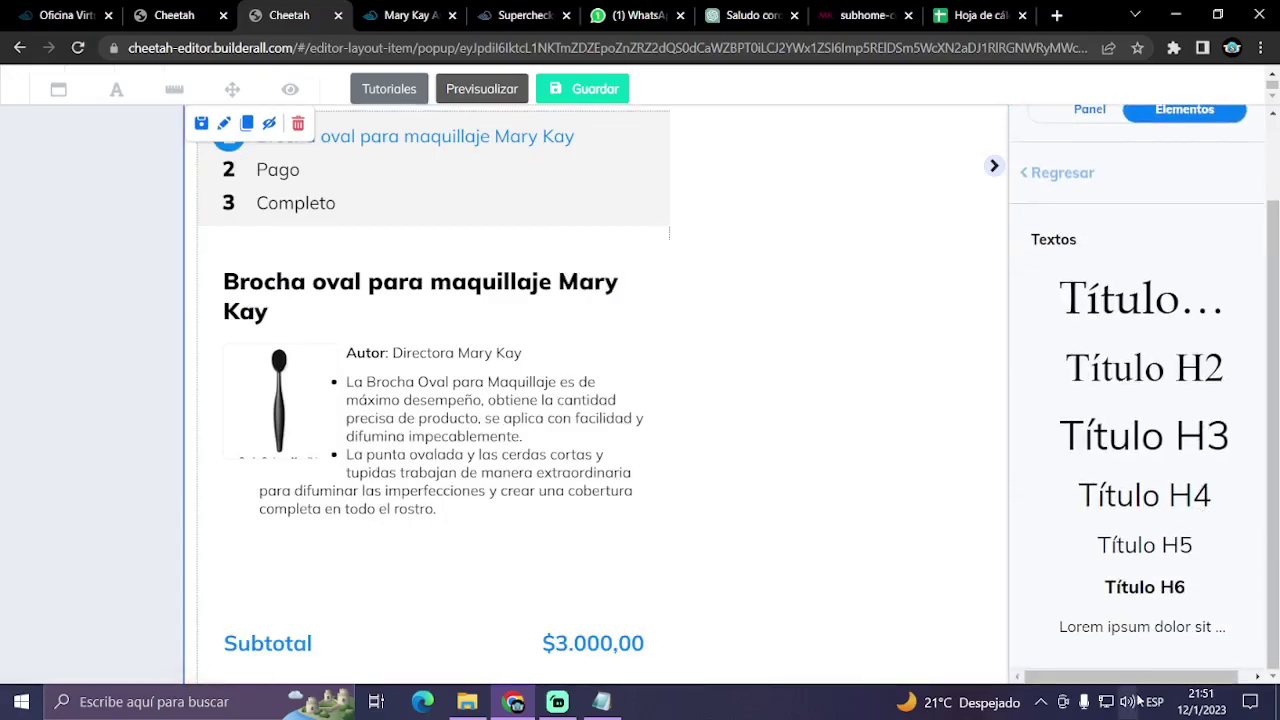
{"action": "left_click_drag", "start_coordinate": [1157, 623], "coordinate": [812, 212]}
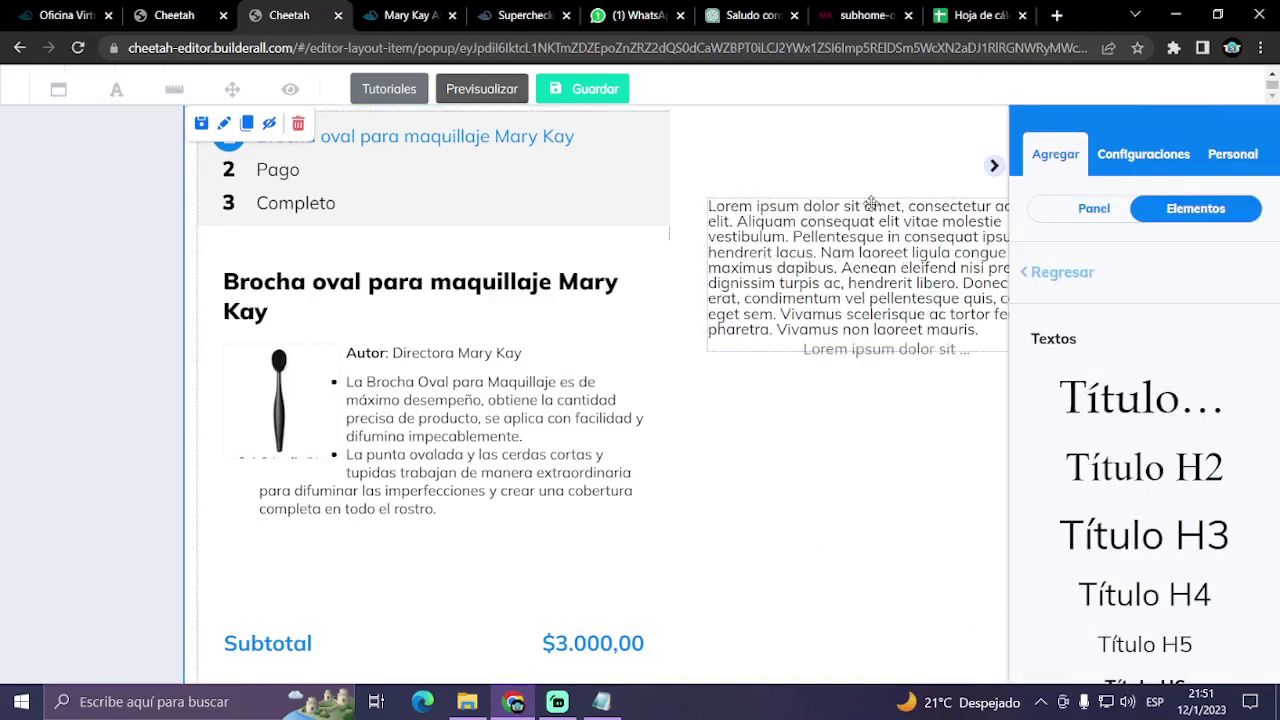
- Replace the placeholder text with "Puedes realizar tu compra desde aqui con toda seguridad y confianza, se aceptan todo tipo de tarjetas."
{"action": "left_click", "coordinate": [920, 322]}
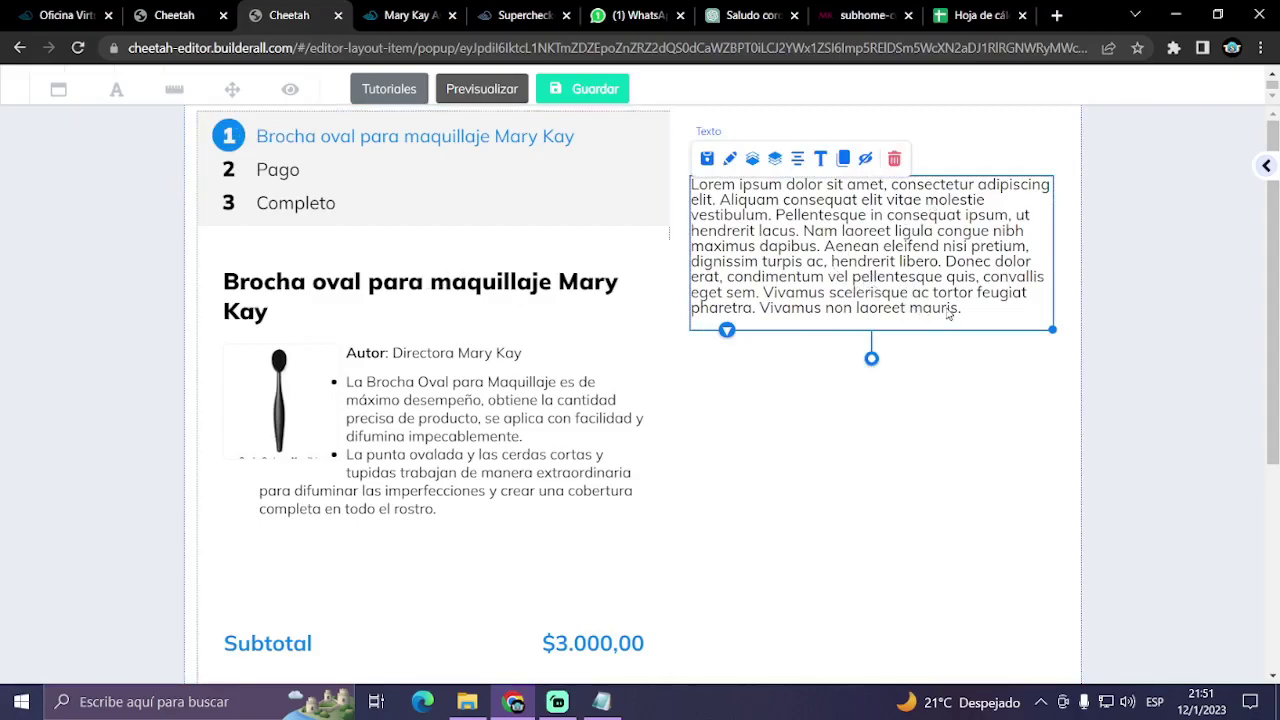
{"action": "double_click", "coordinate": [977, 314]}
{"action": "type", "text": "Puedes"}
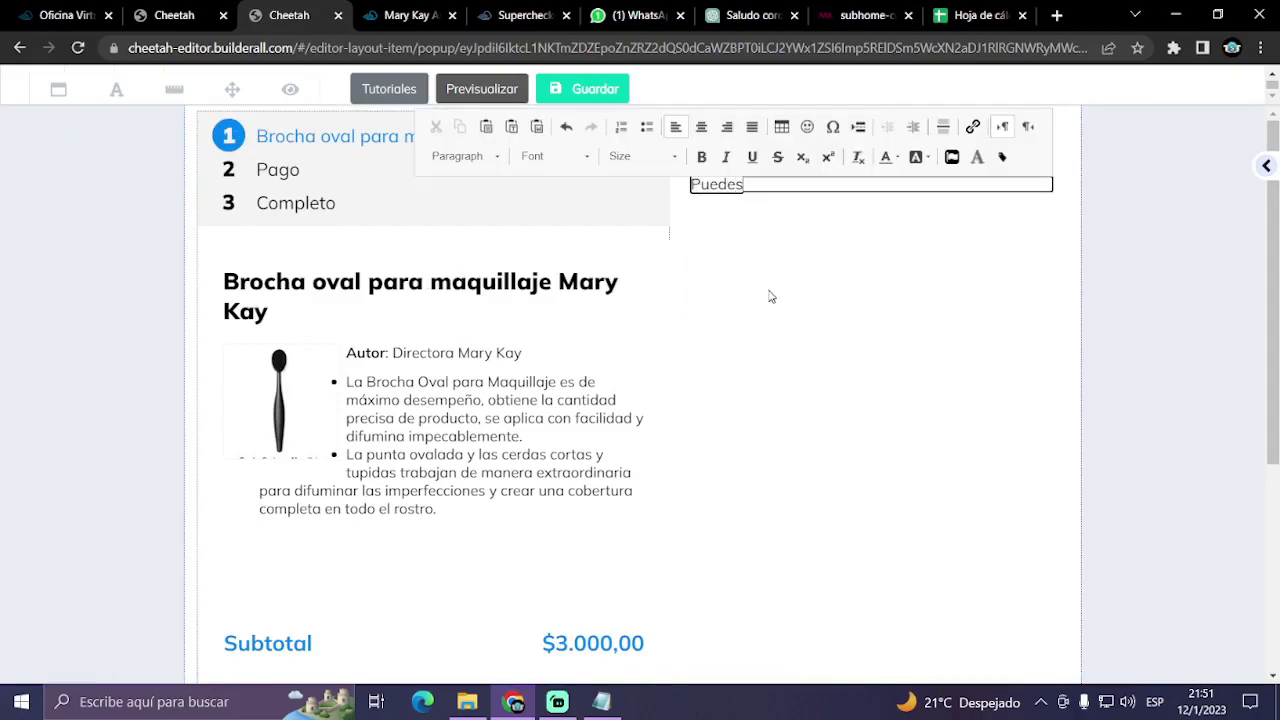
{"action": "type", "text": " realizar tu"}
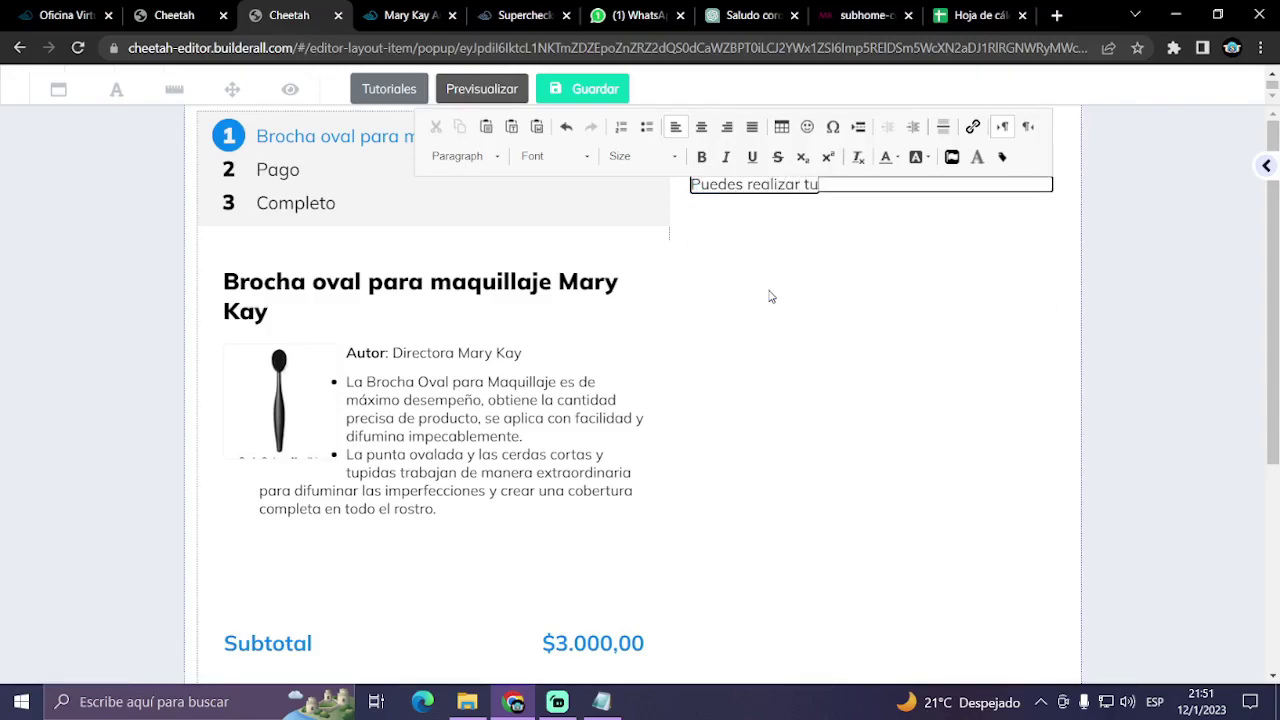
{"action": "type", "text": " compra desde"}
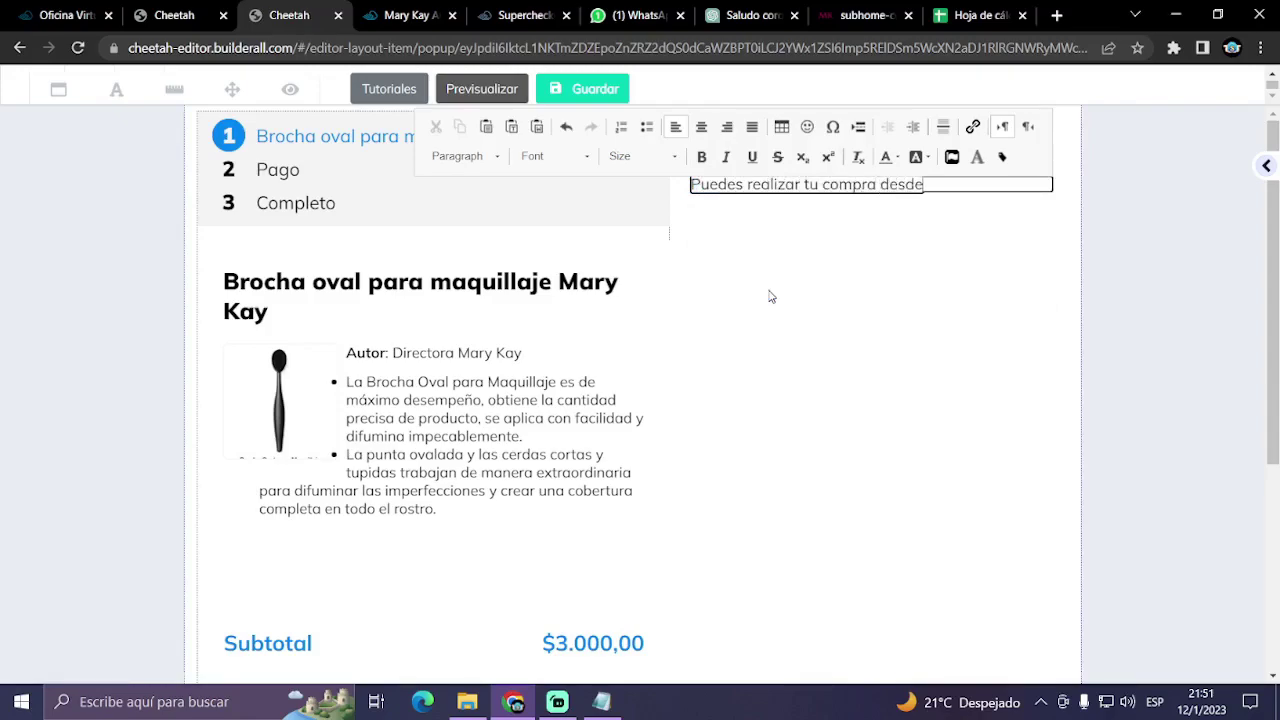
{"action": "type", "text": " aqui con"}
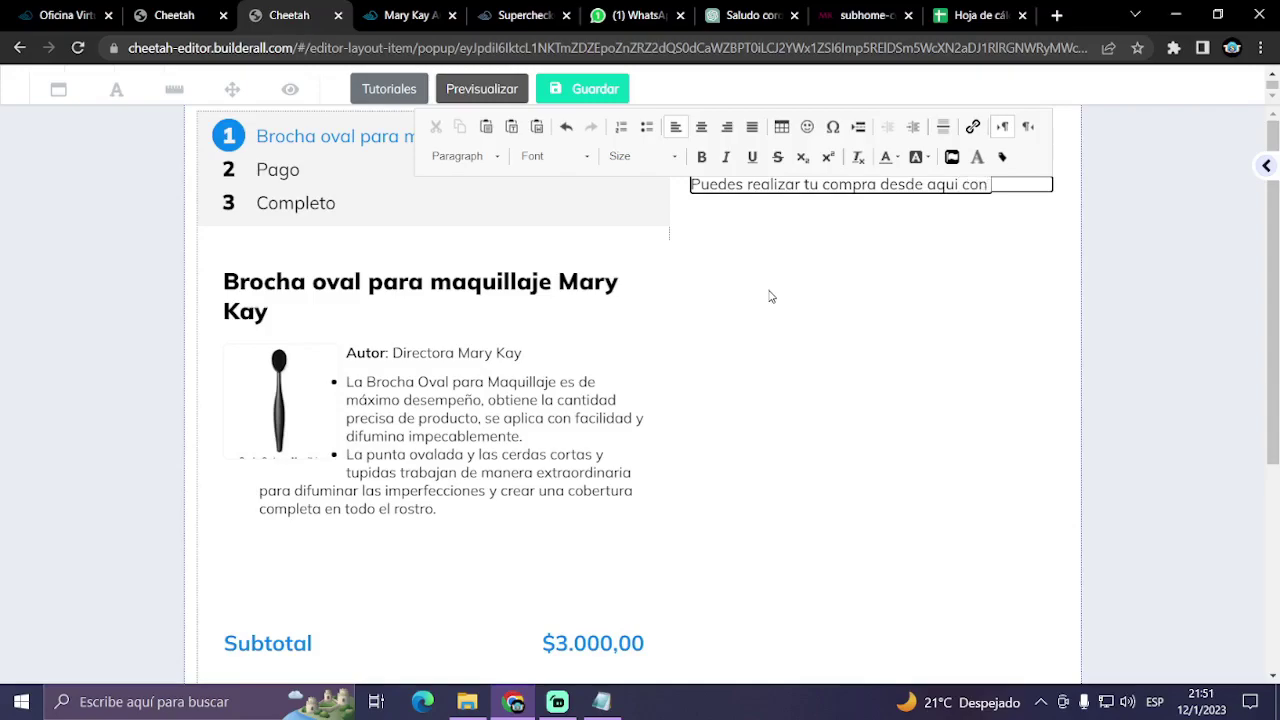
{"action": "type", "text": " toda seguridad"}
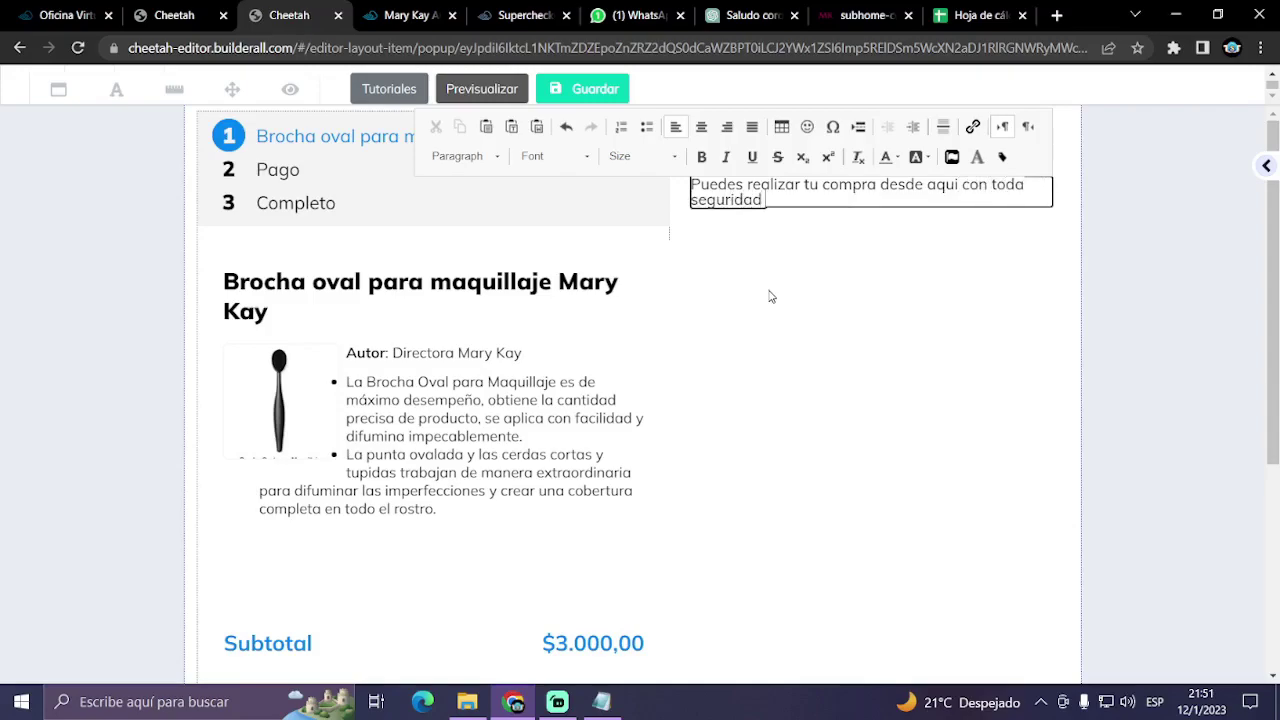
{"action": "type", "text": " y confianza,"}
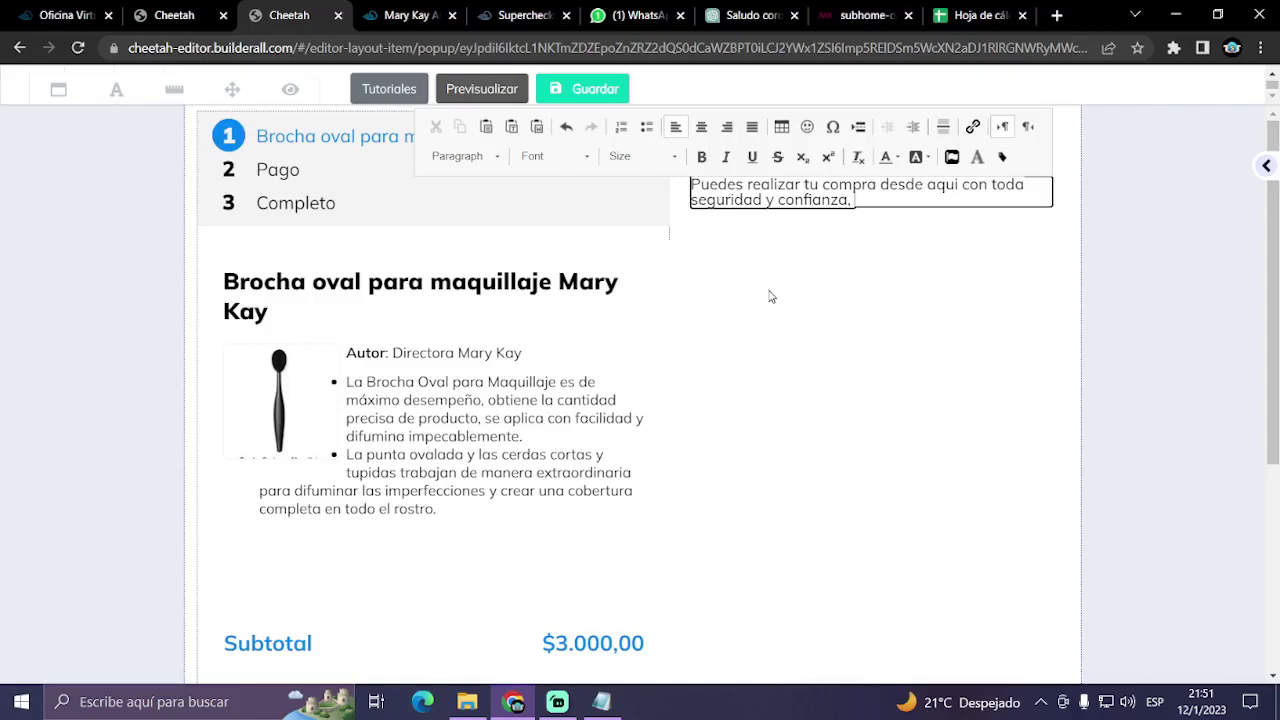
{"action": "type", "text": "se aceptan to"}
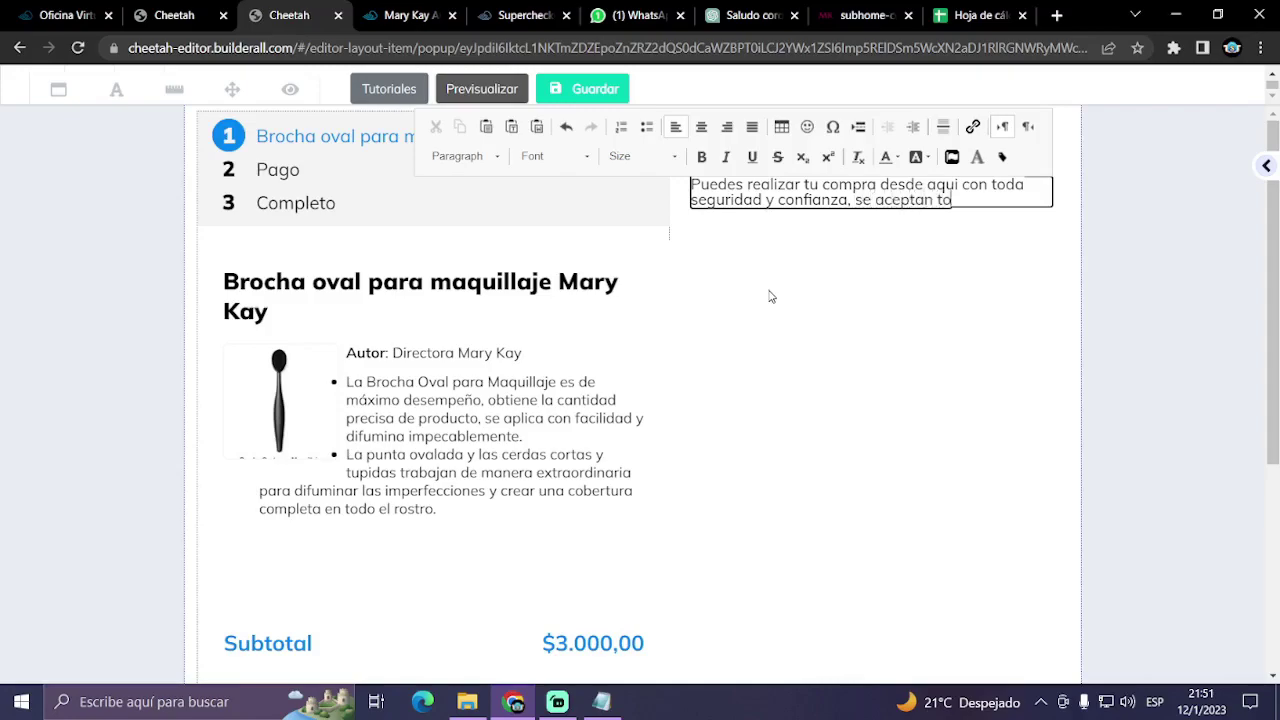
{"action": "type", "text": "do tipo de tar"}
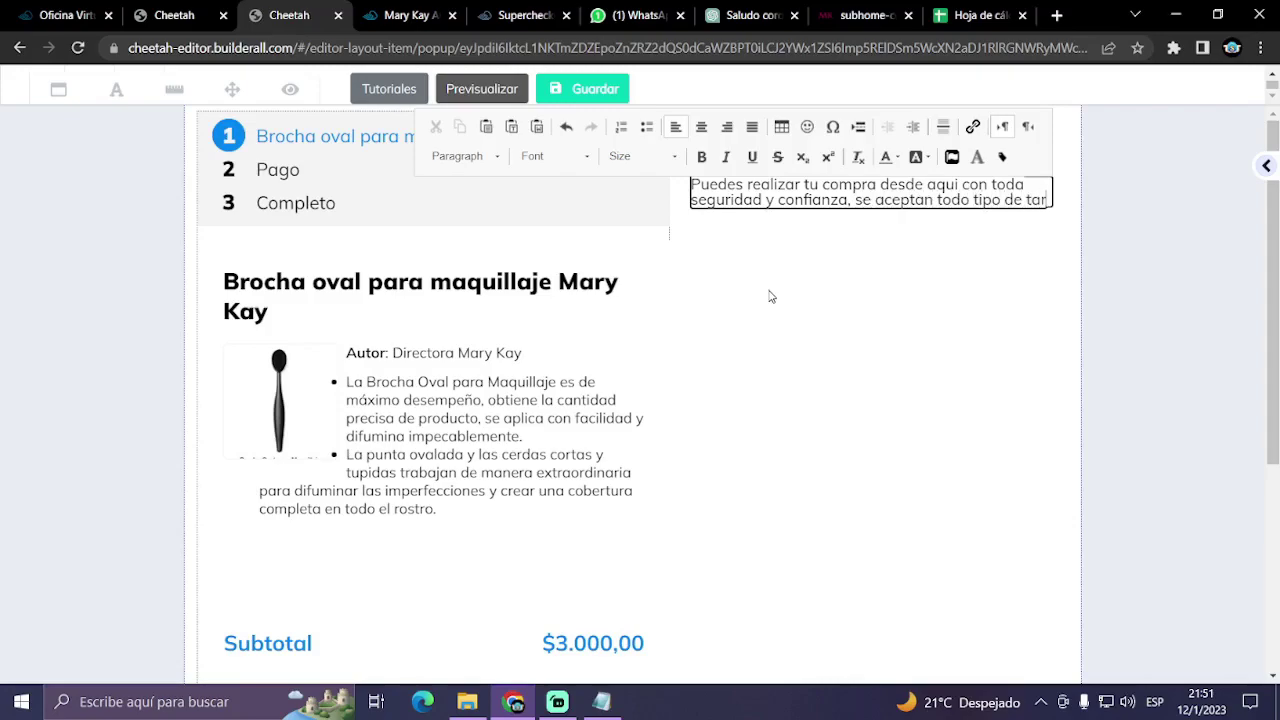
{"action": "type", "text": "jetas."}
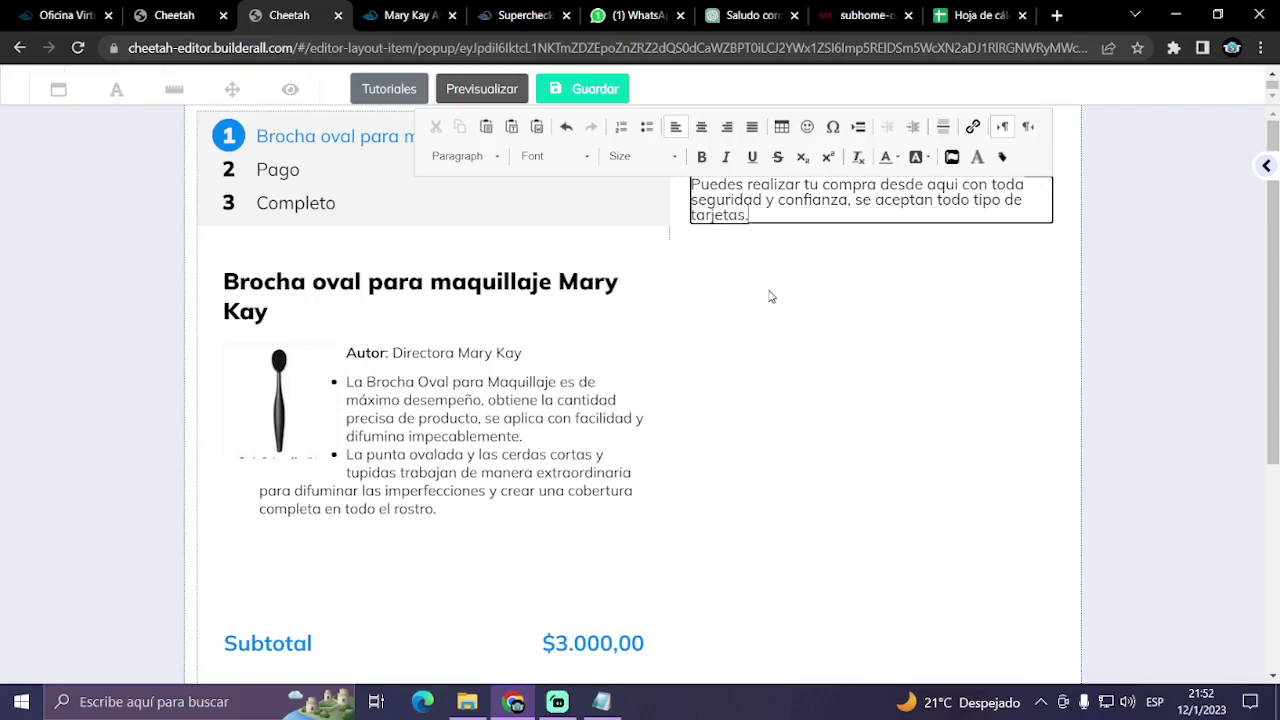
- Start a new line in the text with "Pero si deseas hacer pago en efectivo o por medio de Transferencia te recomendamos"
{"action": "key", "text": "Return"}
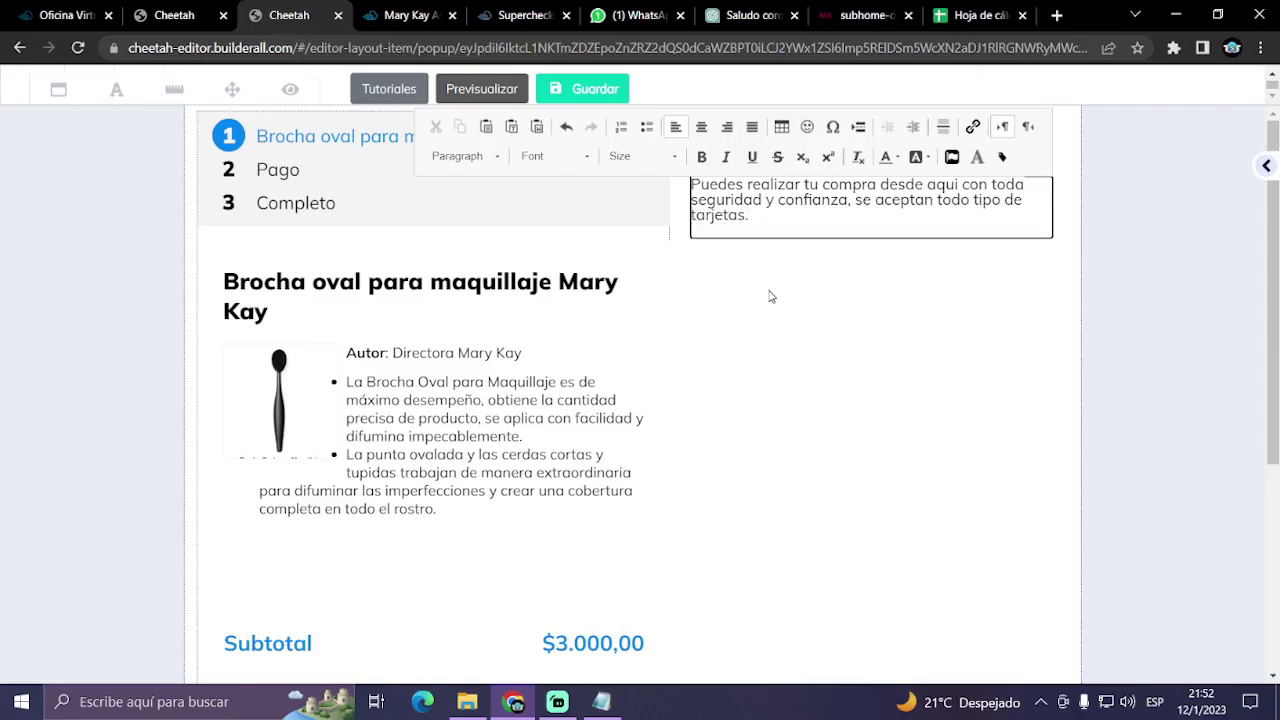
{"action": "type", "text": "Pero si deseas"}
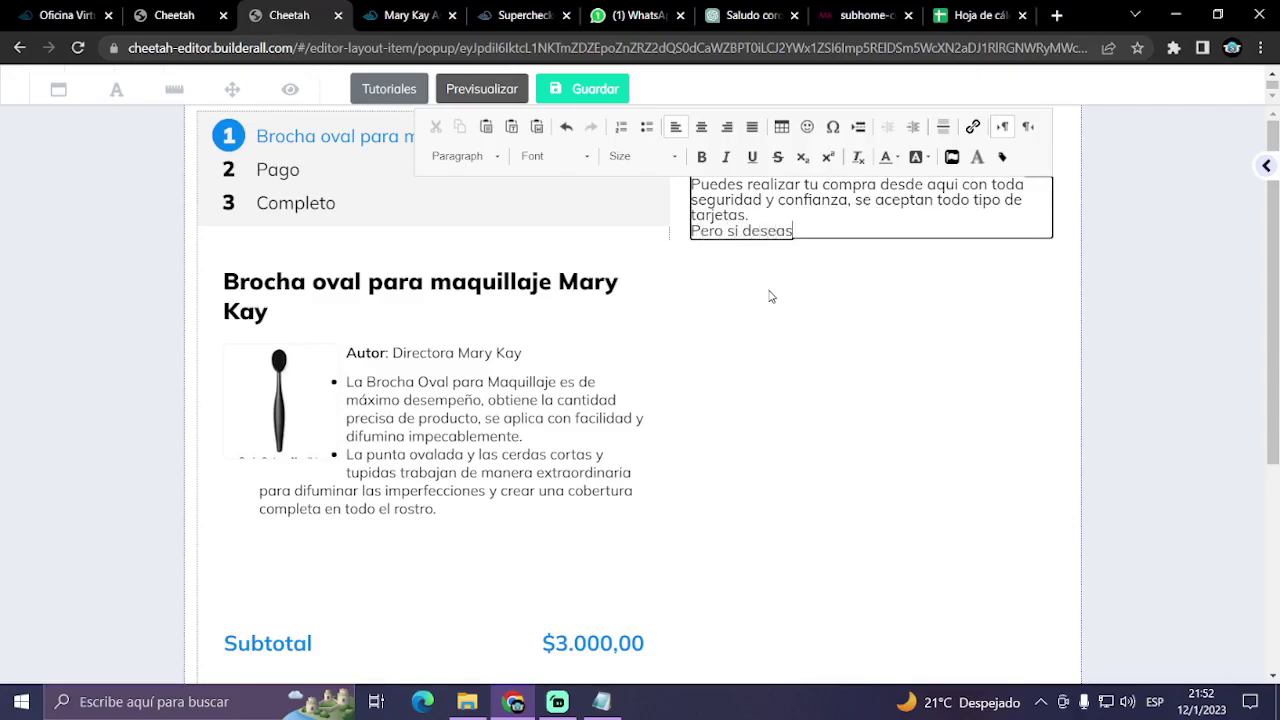
{"action": "type", "text": " hacer pago e"}
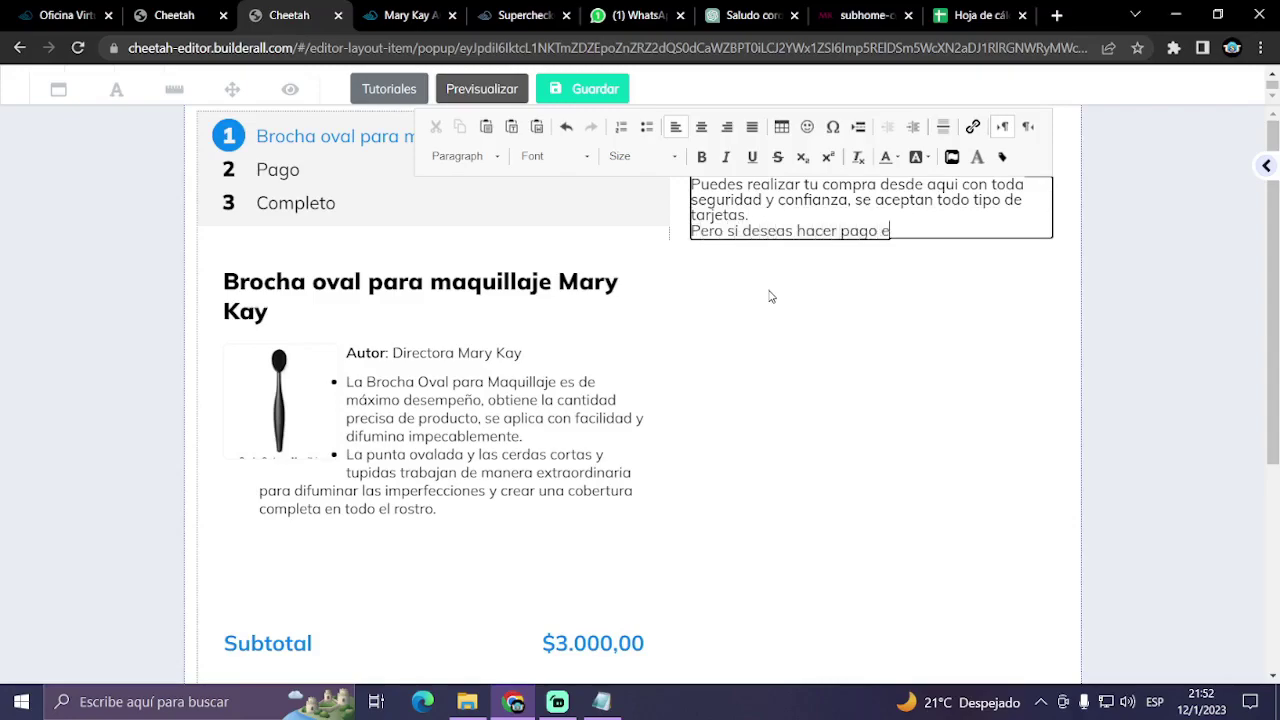
{"action": "type", "text": "n efgctivo o po"}
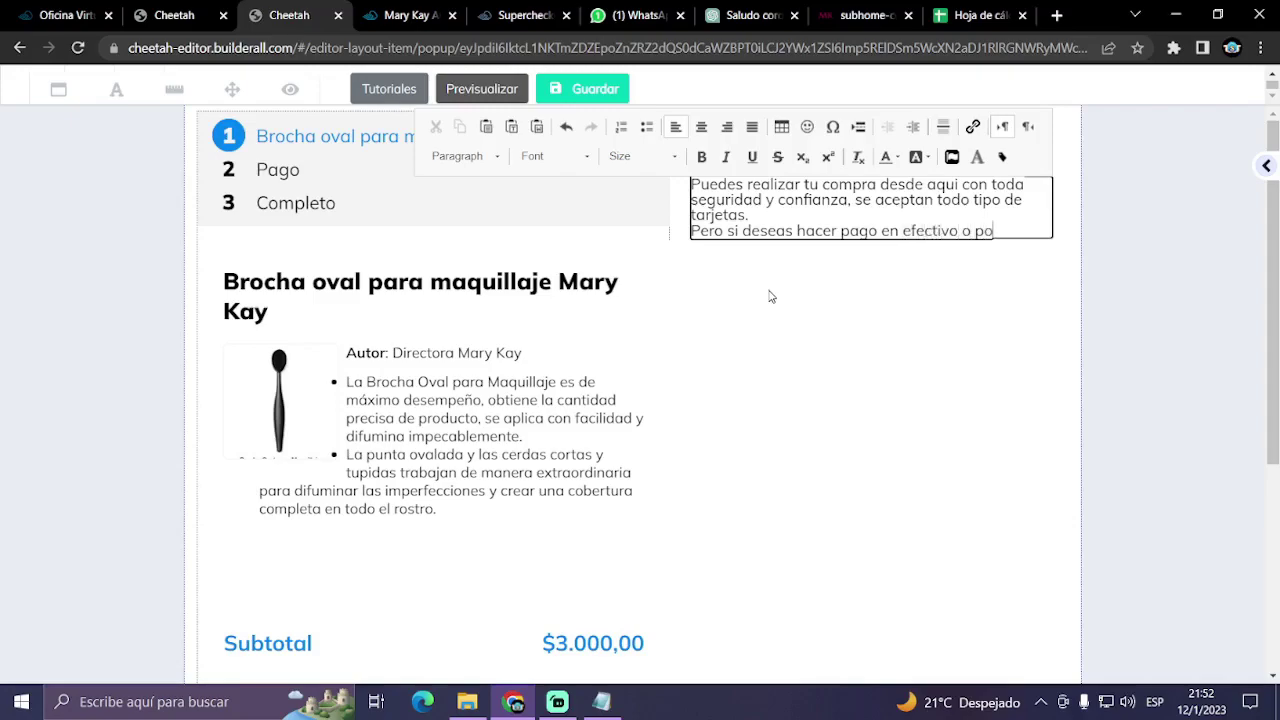
{"action": "type", "text": "r medio de T"}
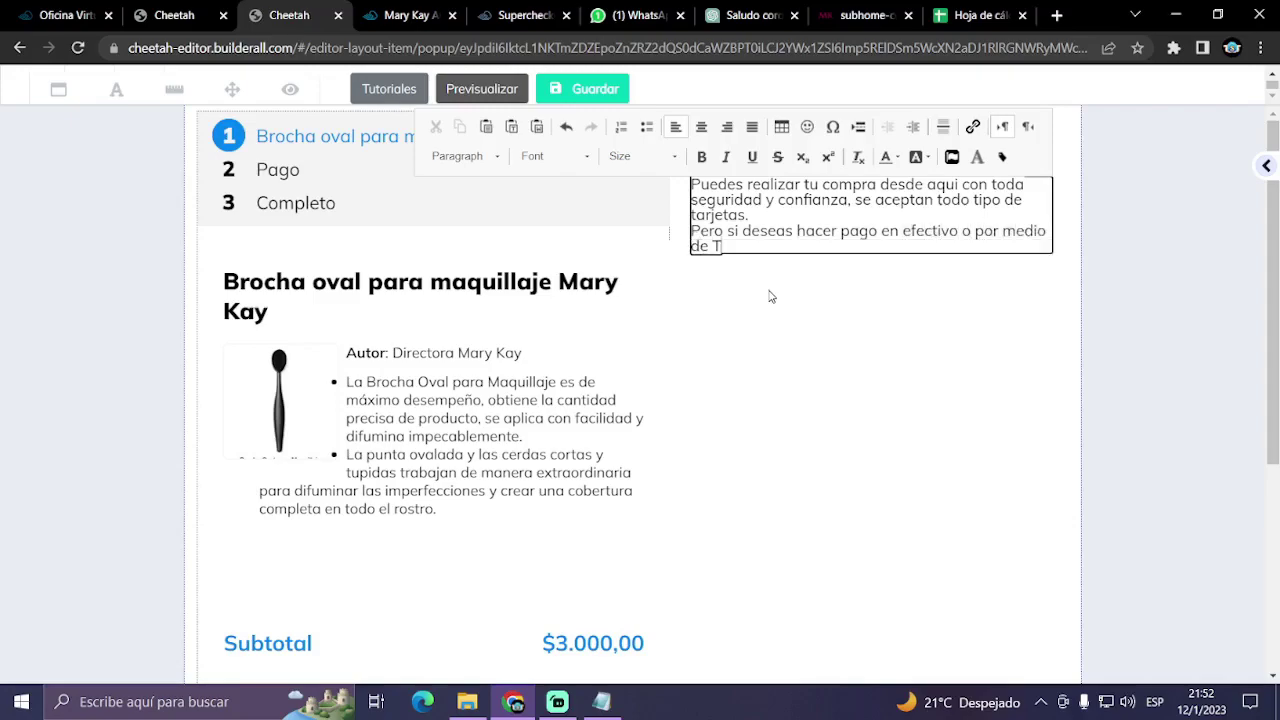
{"action": "type", "text": "ransferen"}
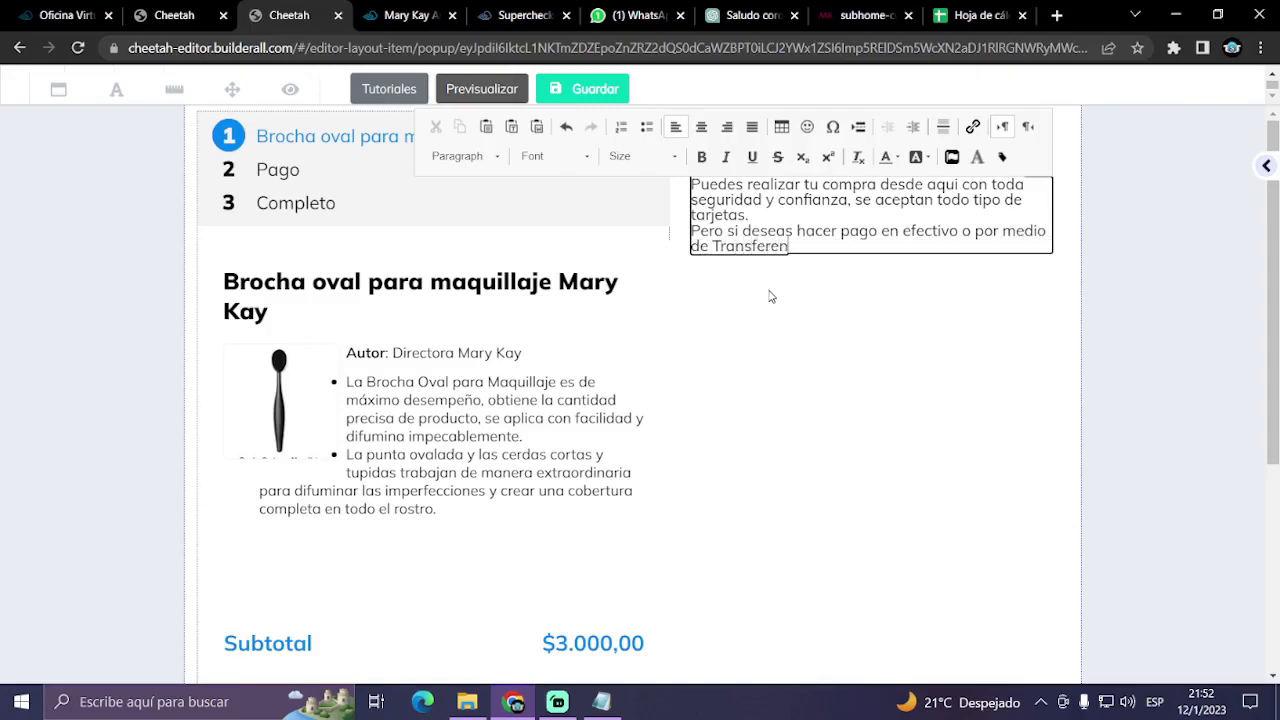
{"action": "type", "text": "cia te recomendamos "}
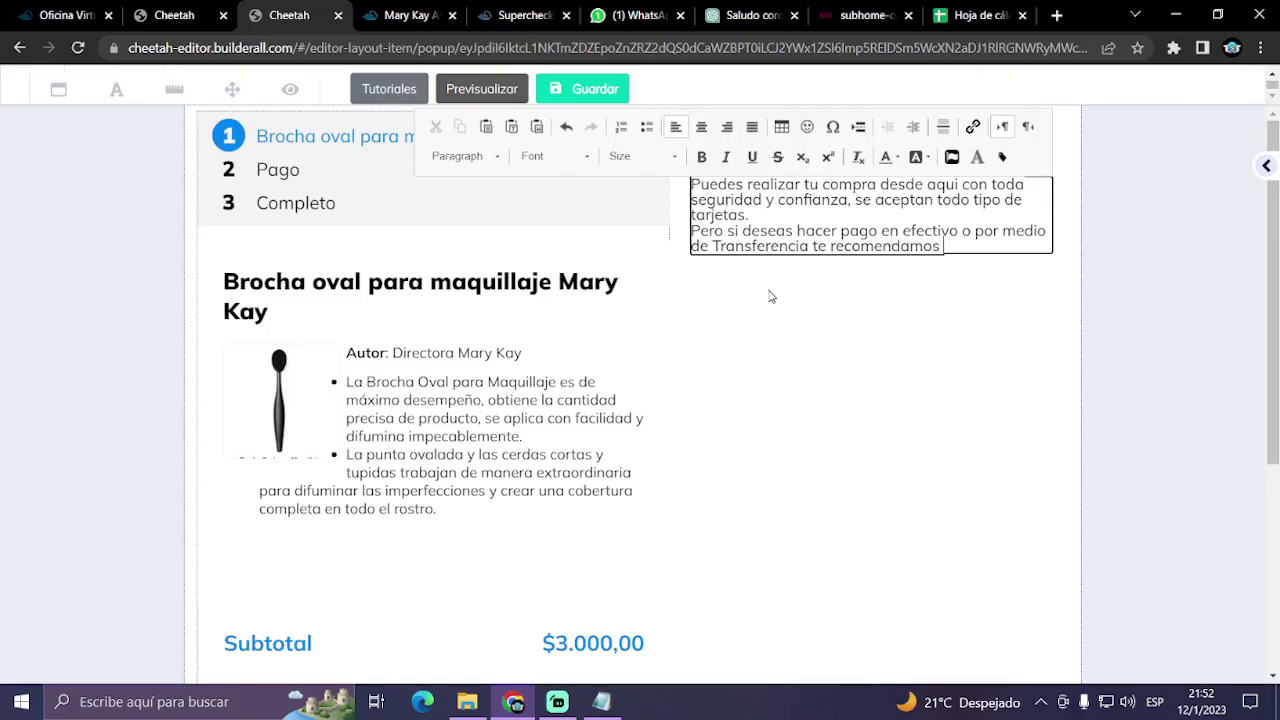
- Complete the second sentence with "que contactes con la Vendedora haciendo click en el boton de WhatsApp" and finish editing the text
{"action": "type", "text": "que contactes"}
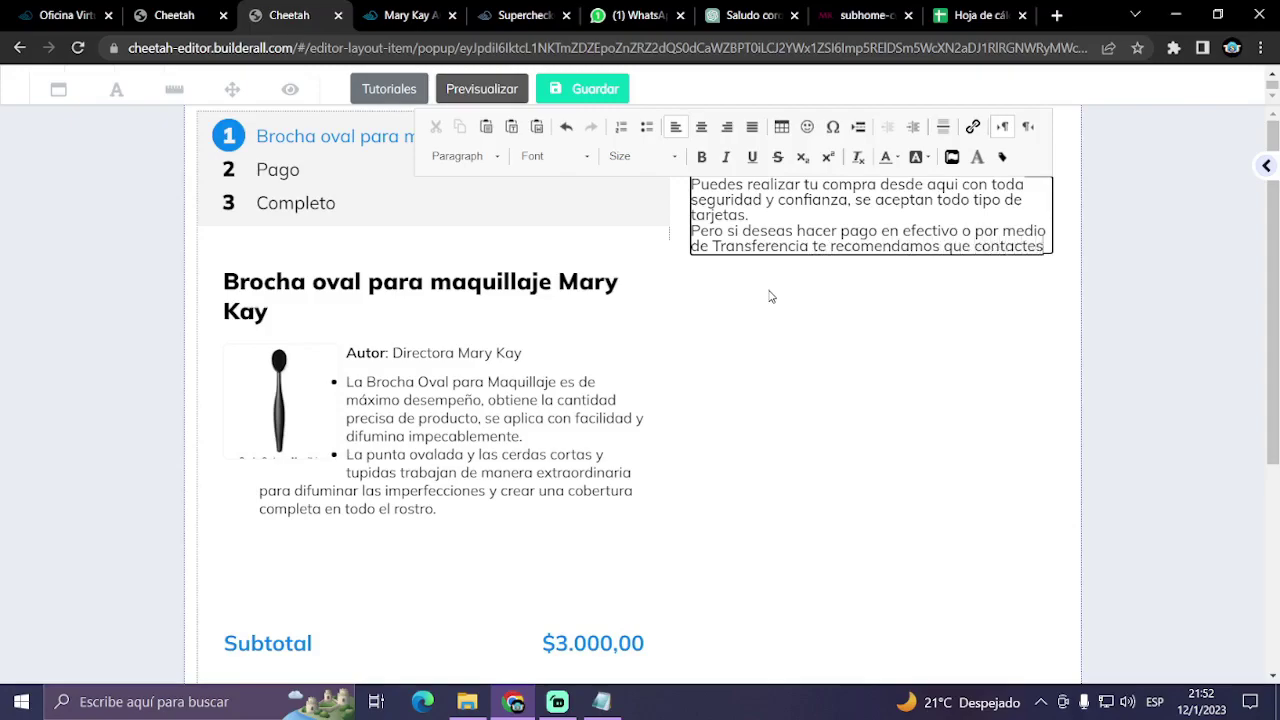
{"action": "type", "text": " con la V"}
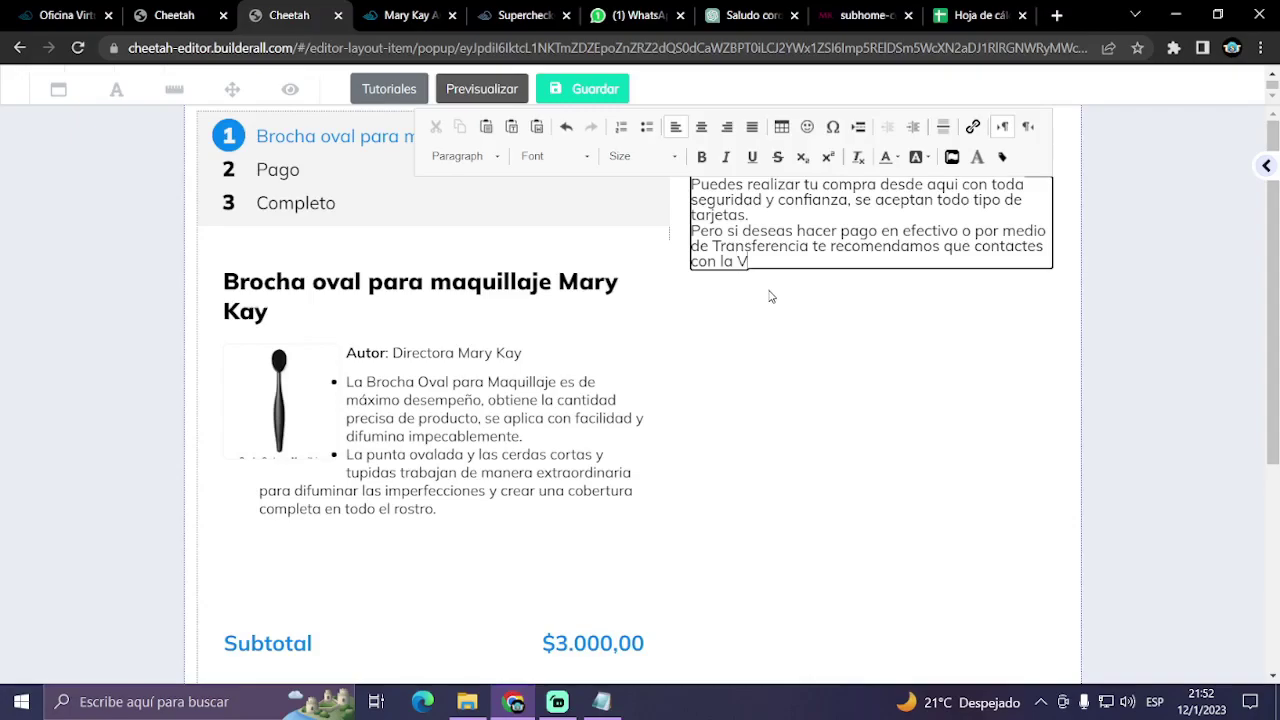
{"action": "type", "text": "endedora haciendo cli"}
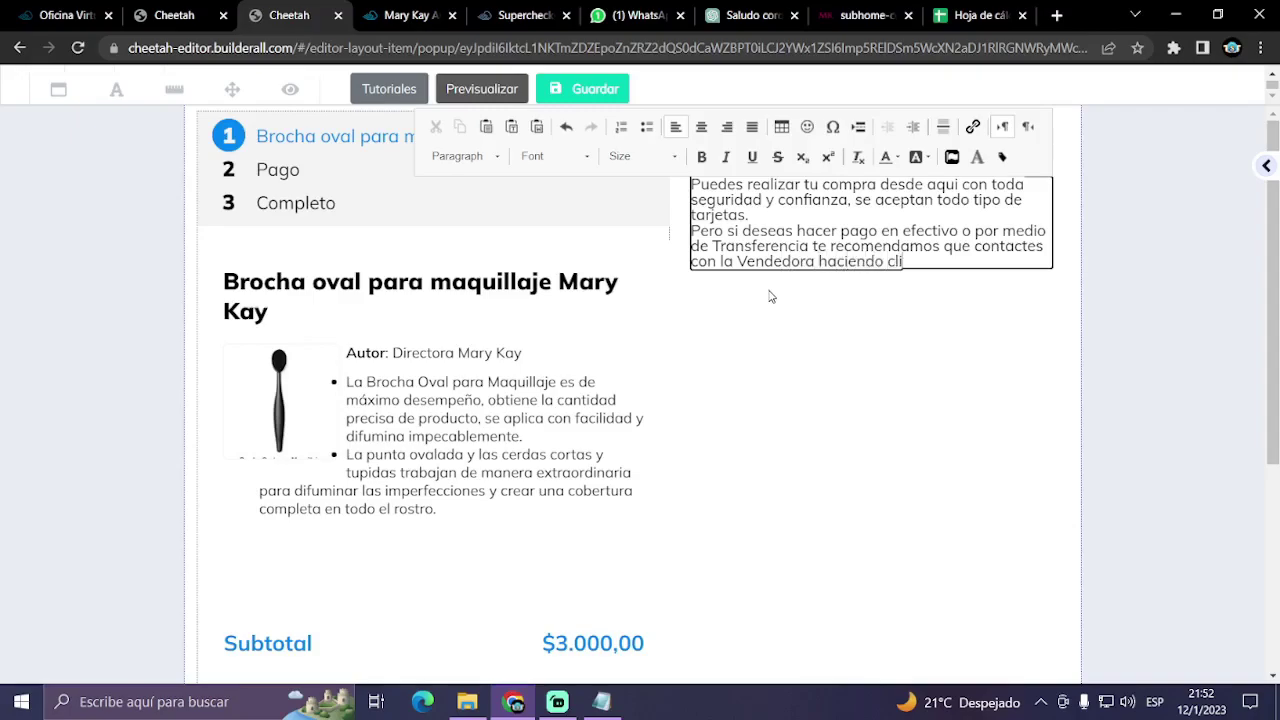
{"action": "type", "text": "ck en el boton de WhatsApp"}
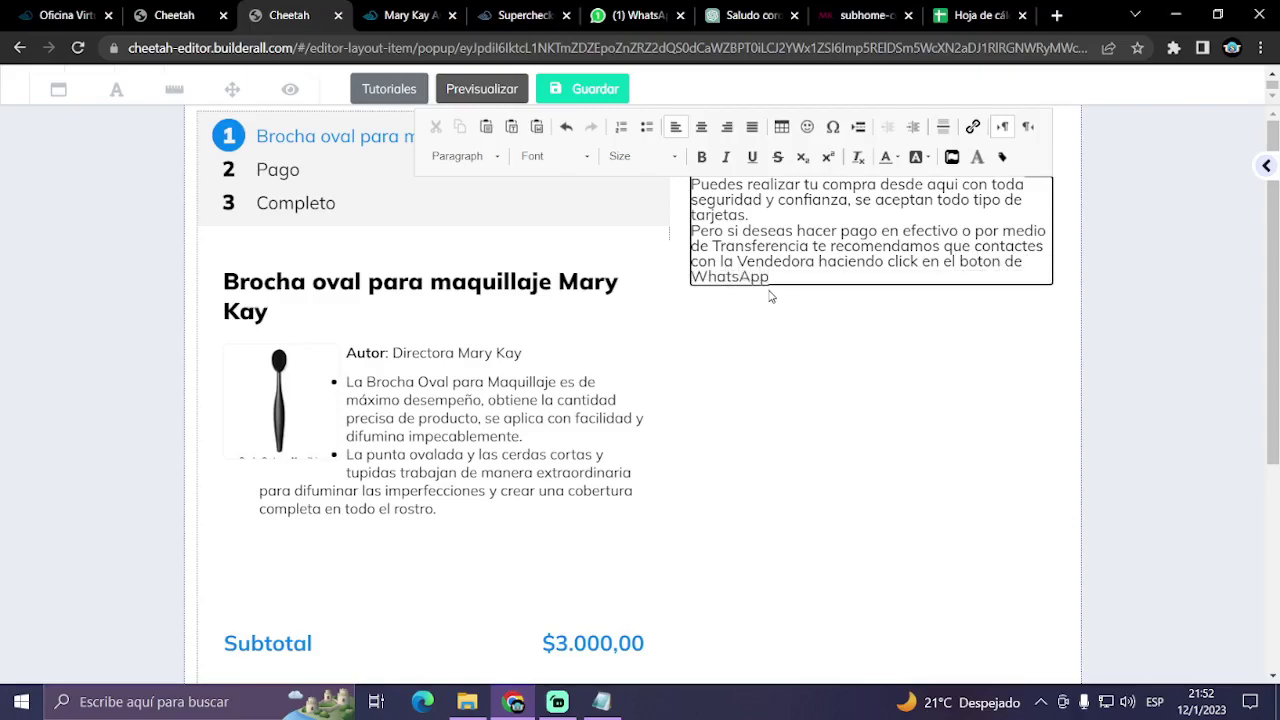
{"action": "left_click", "coordinate": [788, 385]}
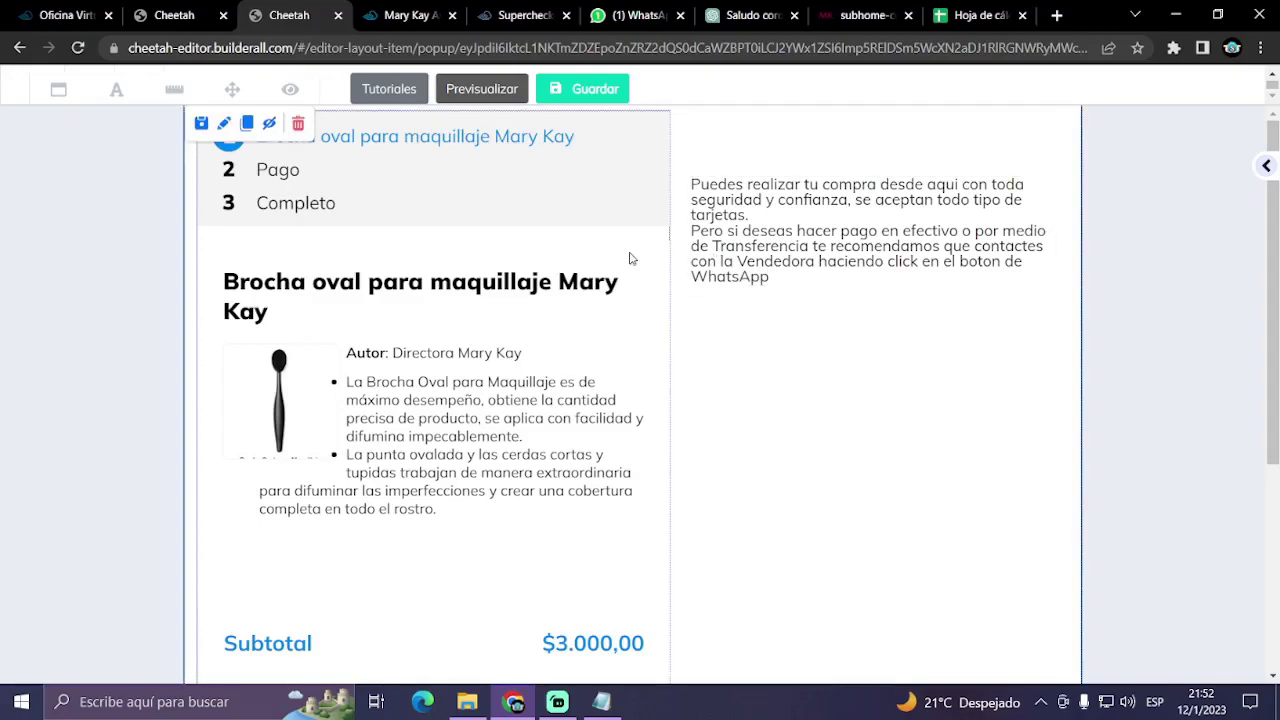
- Shrink the checkout iframe to end just below the product description and shorten the panel to fit it
{"action": "scroll", "coordinate": [746, 300], "scroll_direction": "down", "scroll_amount": 3}
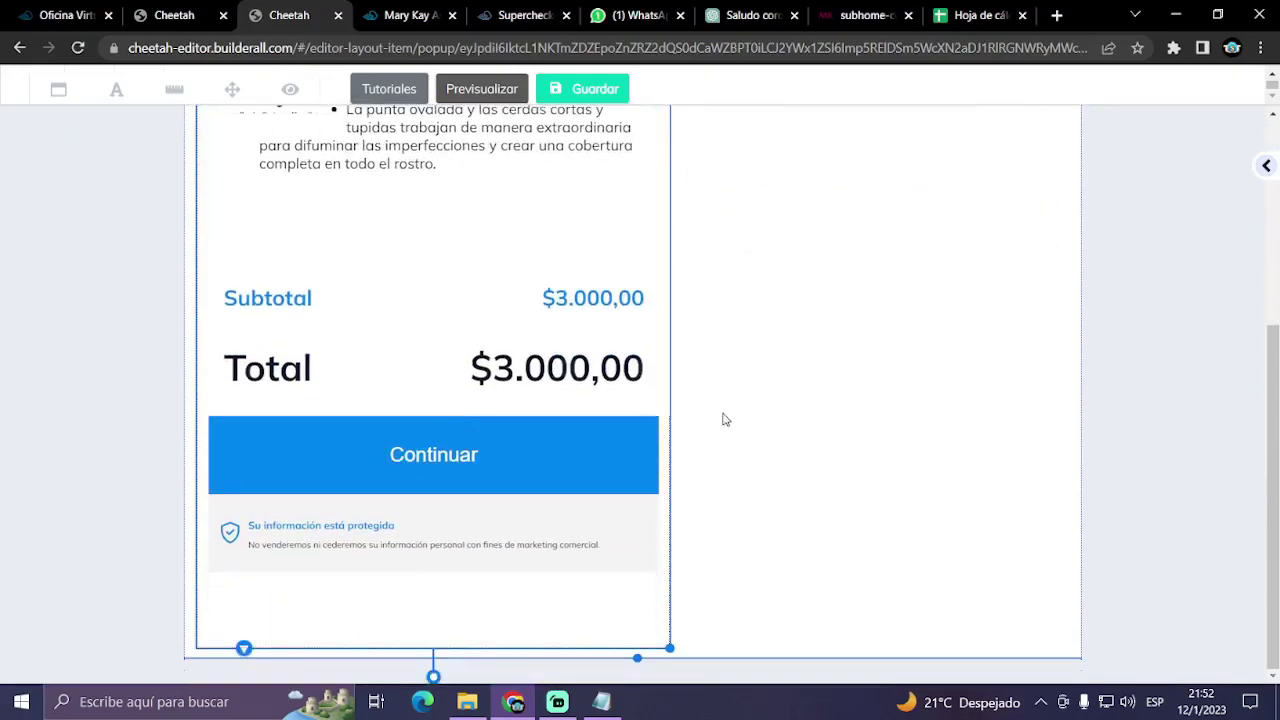
{"action": "left_click_drag", "start_coordinate": [673, 650], "coordinate": [666, 609]}
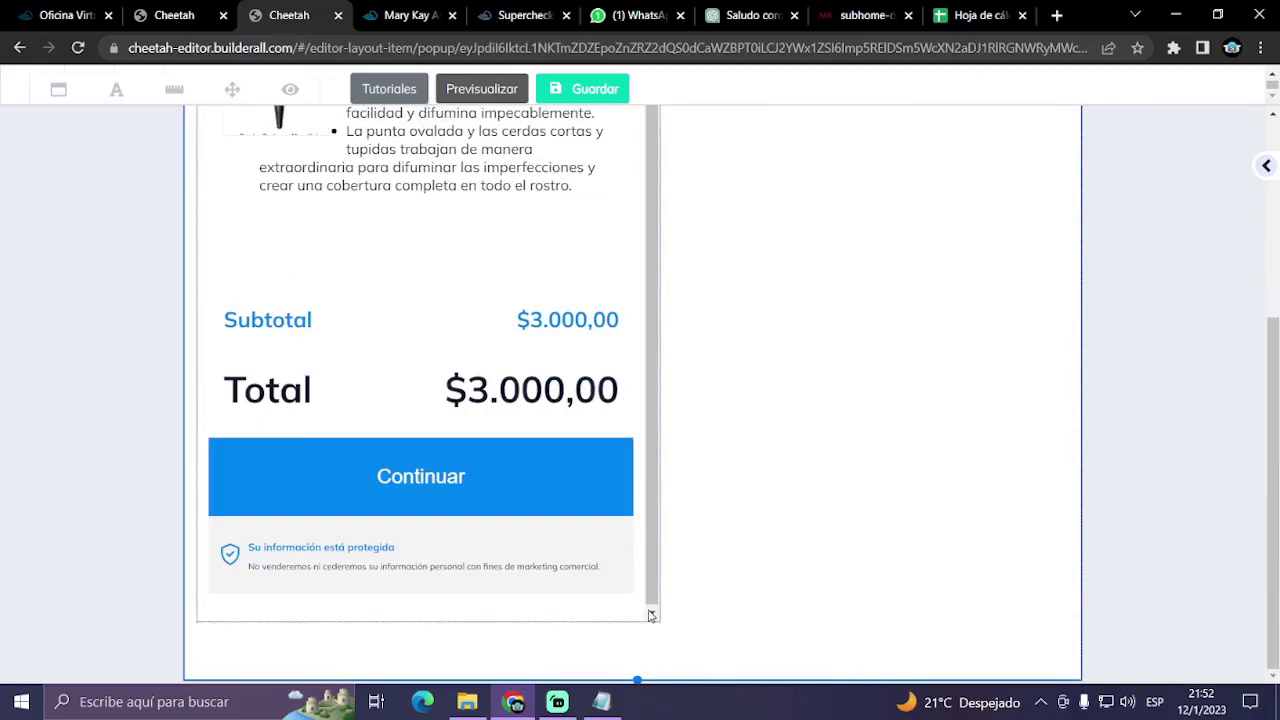
{"action": "left_click", "coordinate": [656, 621]}
{"action": "left_click_drag", "start_coordinate": [658, 618], "coordinate": [636, 259]}
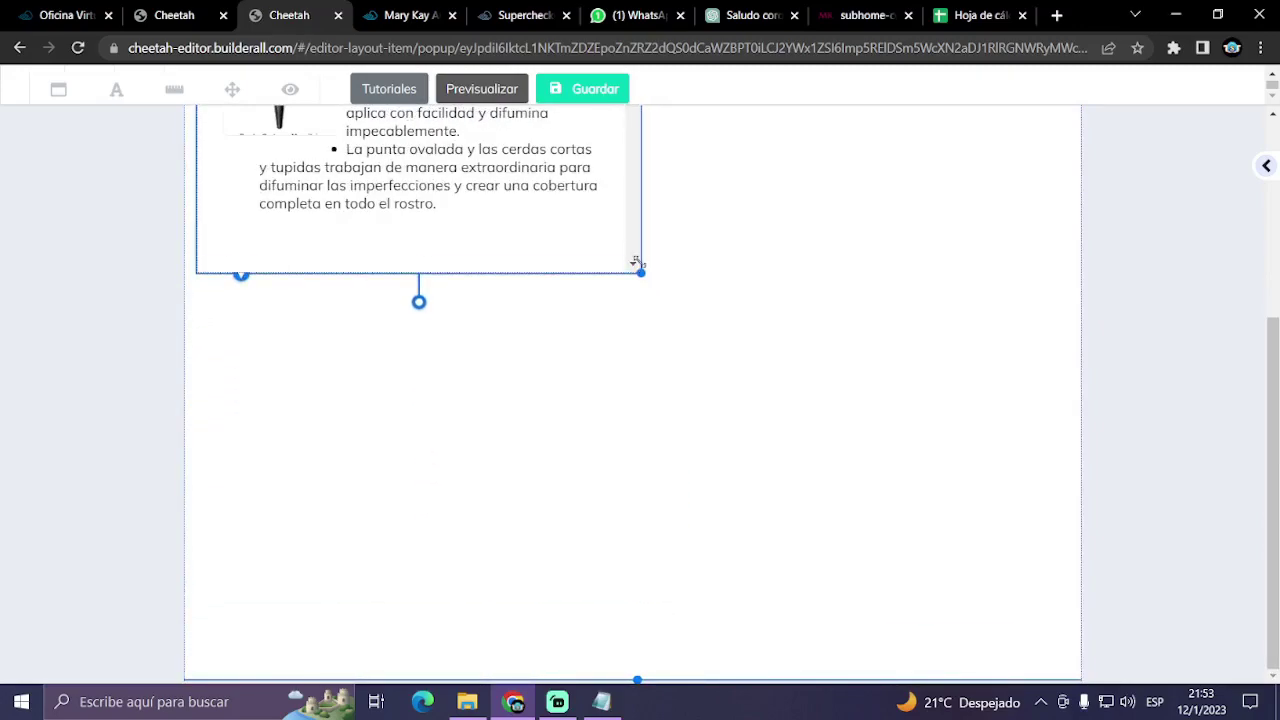
{"action": "scroll", "coordinate": [733, 357], "scroll_direction": "up", "scroll_amount": 2}
{"action": "scroll", "coordinate": [517, 226], "scroll_direction": "down", "scroll_amount": 4}
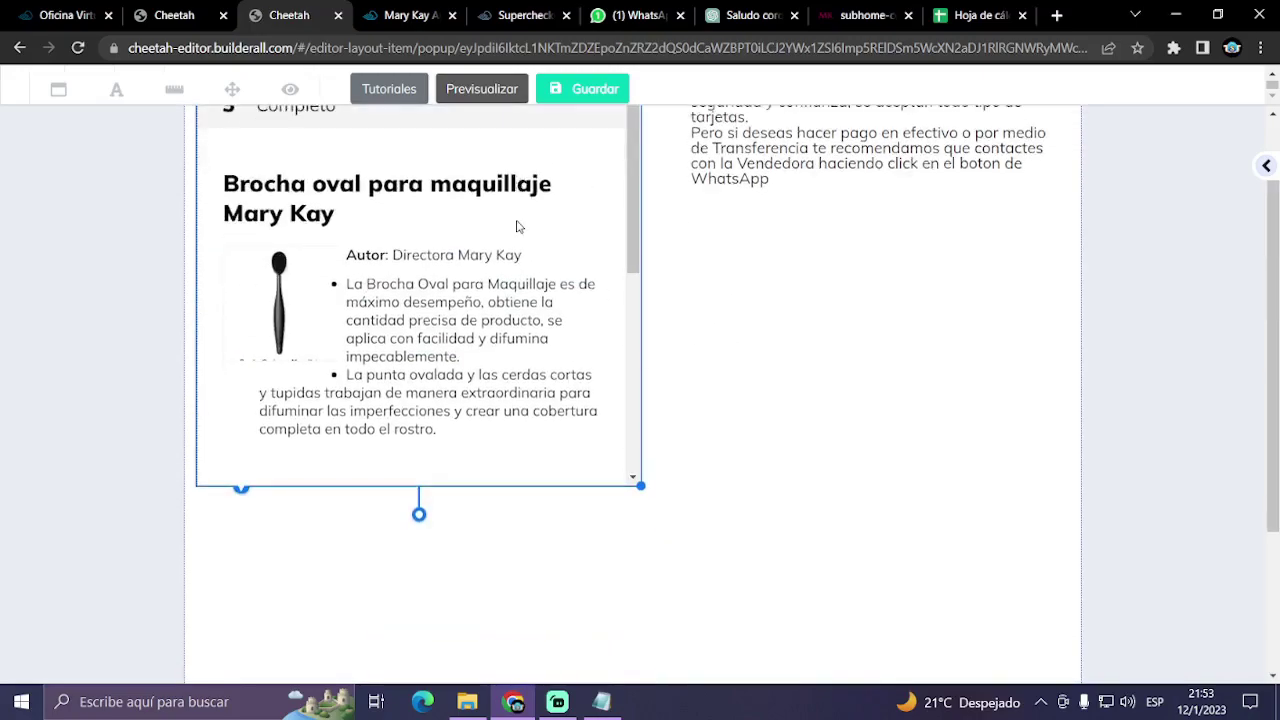
{"action": "scroll", "coordinate": [570, 350], "scroll_direction": "up", "scroll_amount": 5}
{"action": "scroll", "coordinate": [746, 429], "scroll_direction": "down", "scroll_amount": 4}
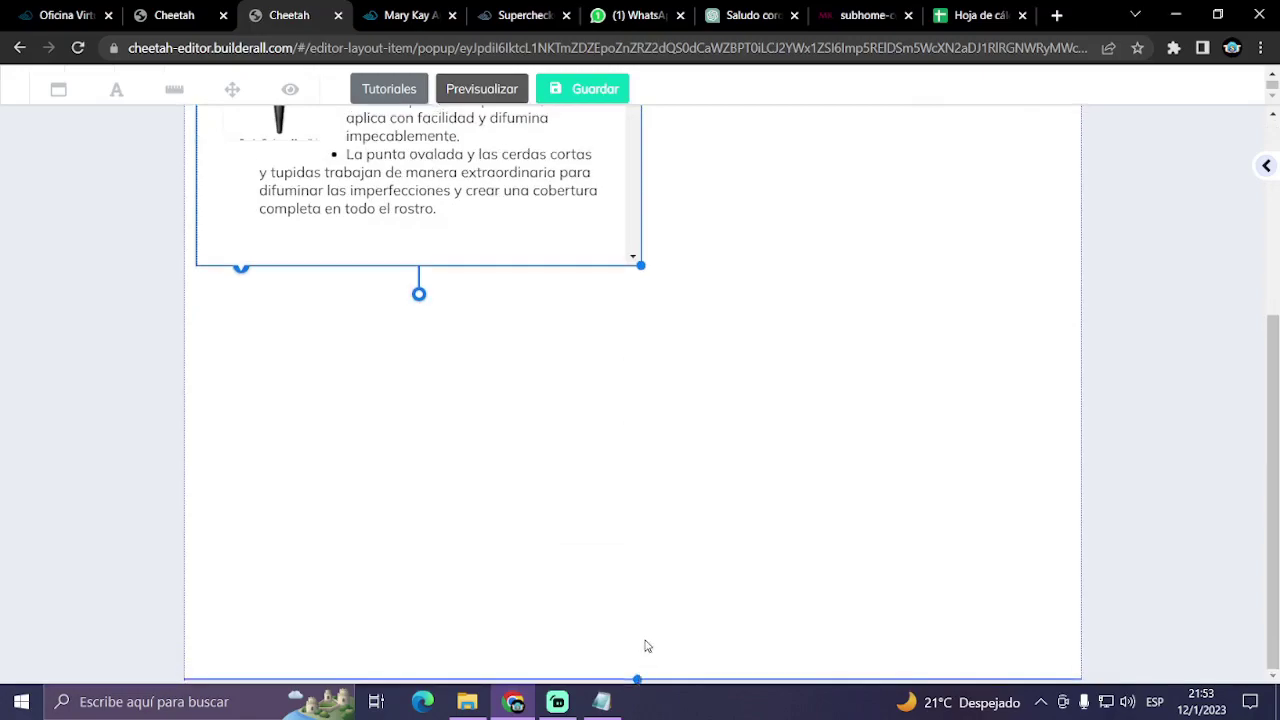
{"action": "scroll", "coordinate": [660, 420], "scroll_direction": "up", "scroll_amount": 4}
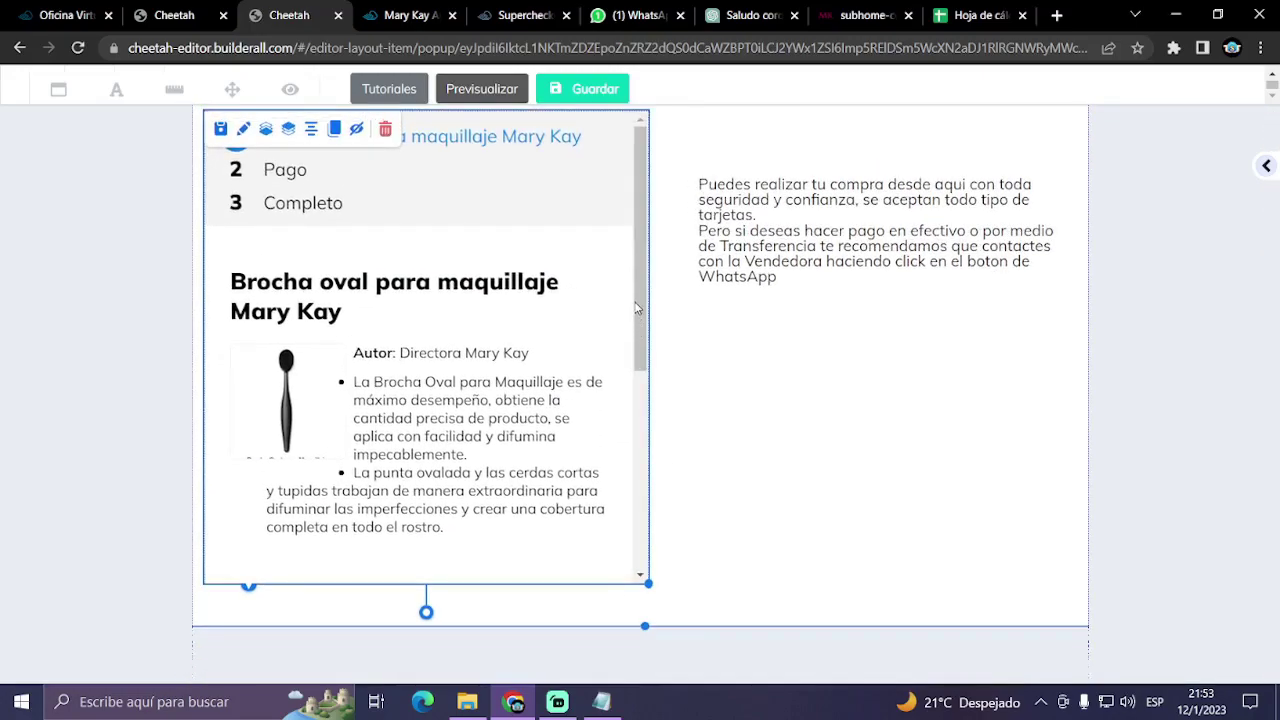
- Move the payment text block slightly upward and closer to the checkout iframe
{"action": "left_click", "coordinate": [921, 420]}
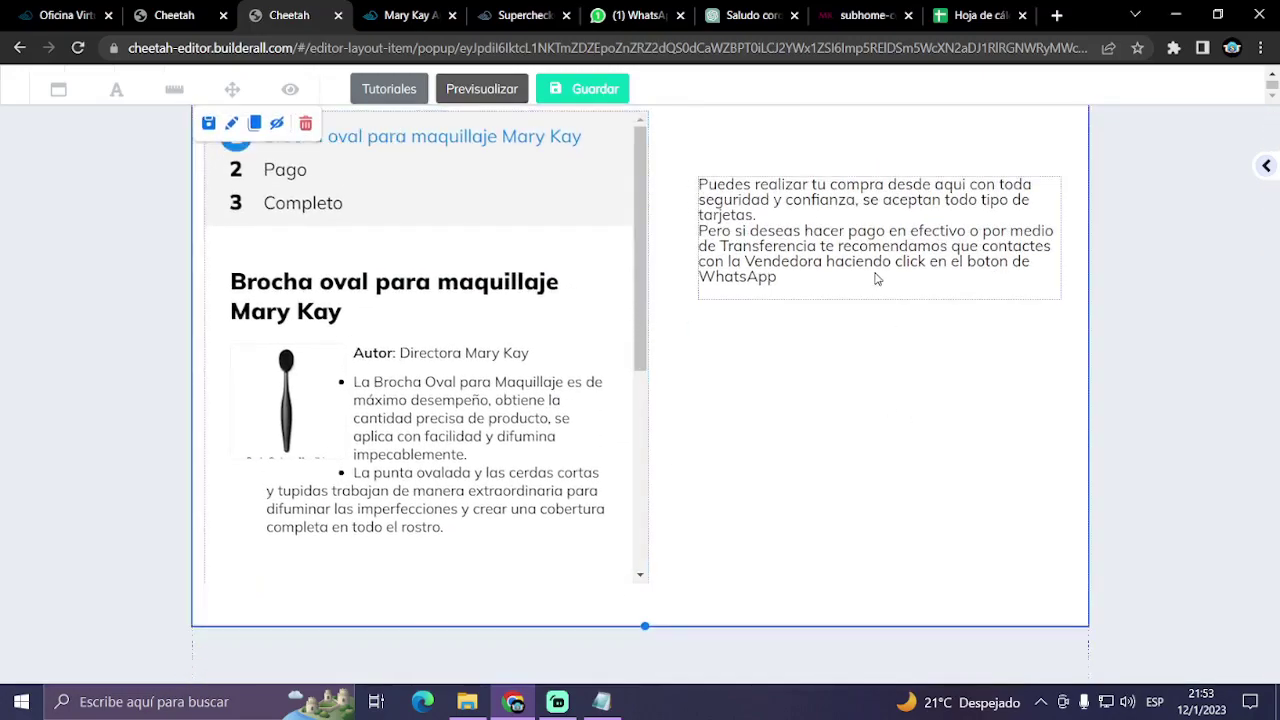
{"action": "left_click_drag", "start_coordinate": [800, 210], "coordinate": [783, 180]}
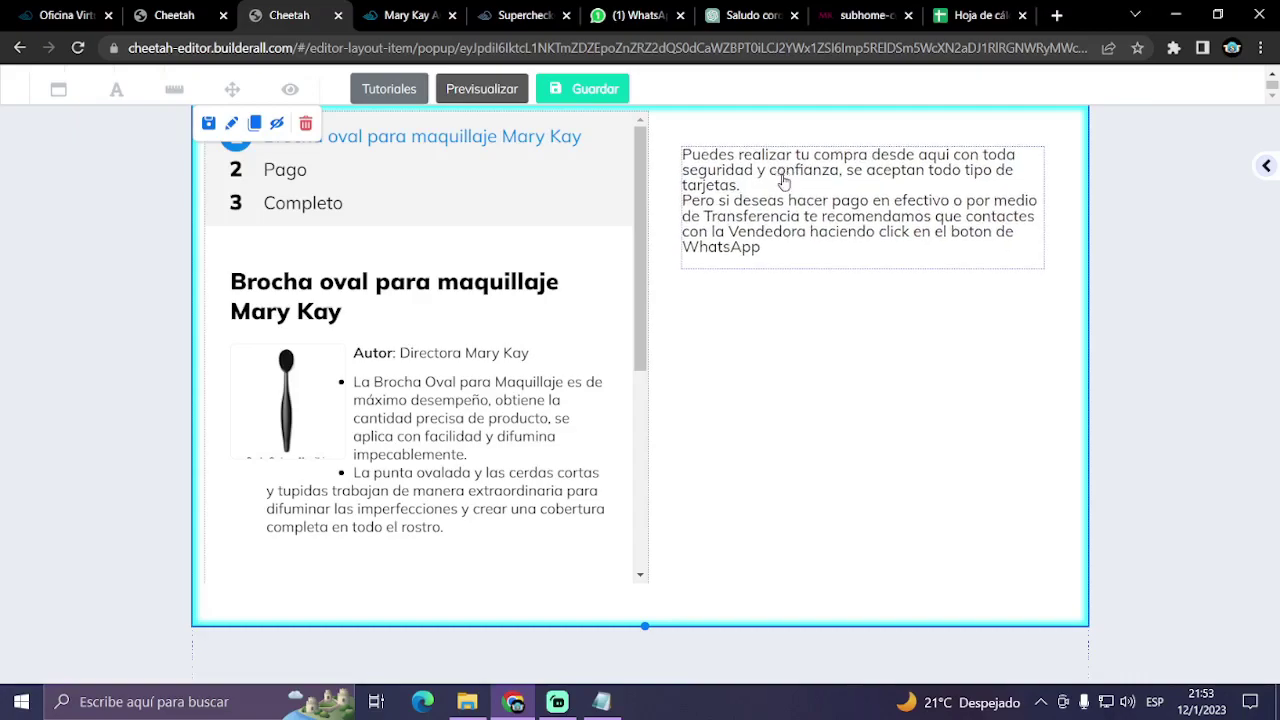
{"action": "left_click", "coordinate": [829, 437]}
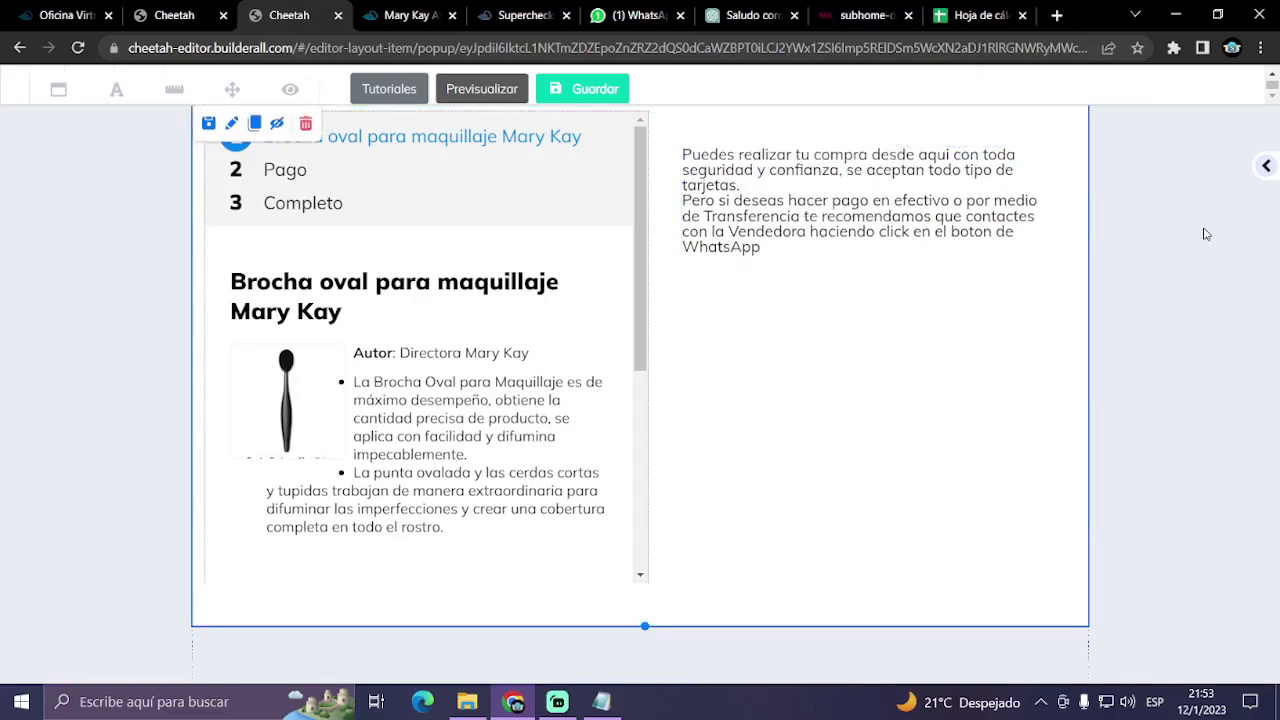
- Add the rounded green "Register now" button to the panel below the payment text and select it
{"action": "left_click", "coordinate": [1268, 168]}
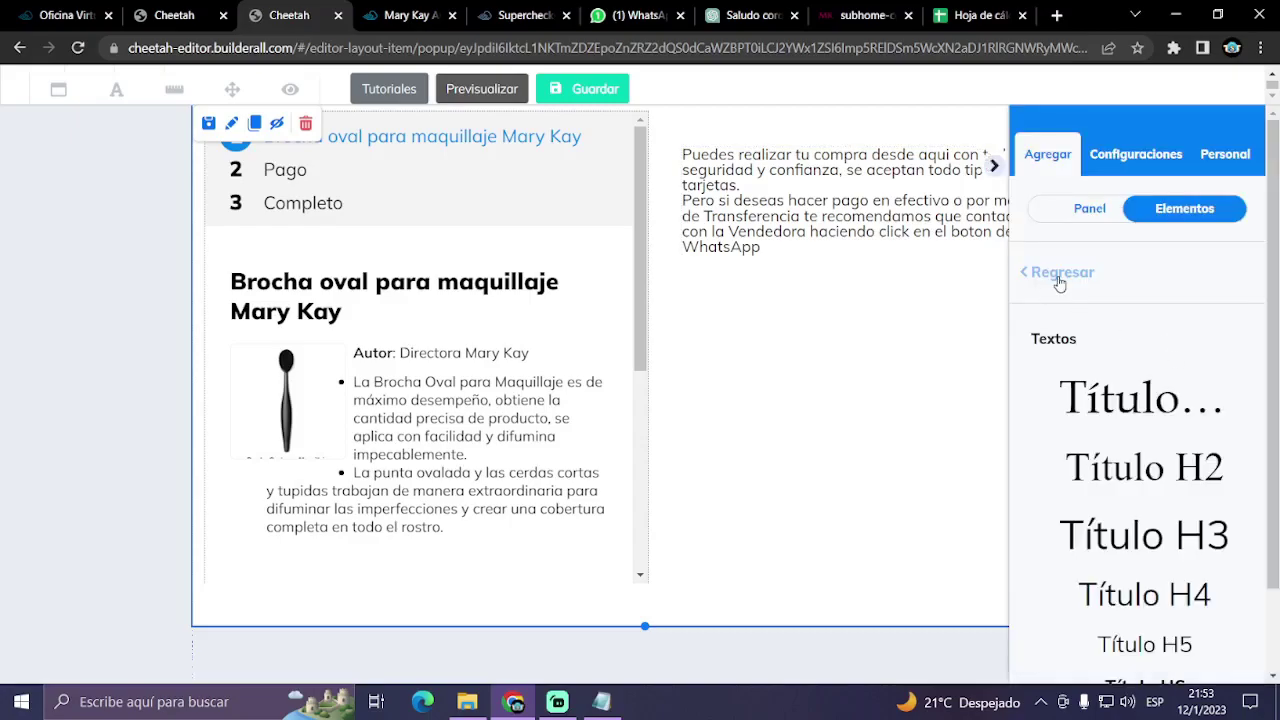
{"action": "left_click", "coordinate": [1038, 271]}
{"action": "scroll", "coordinate": [1148, 398], "scroll_direction": "down", "scroll_amount": 5}
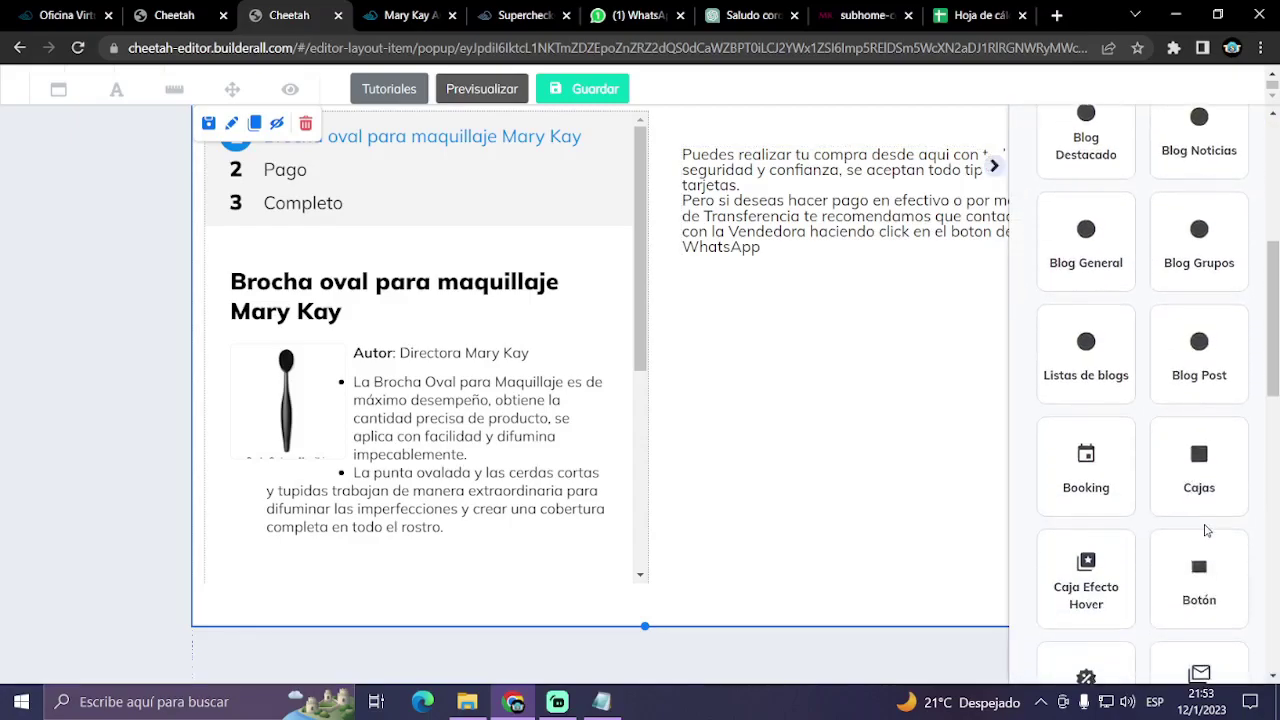
{"action": "left_click", "coordinate": [1190, 596]}
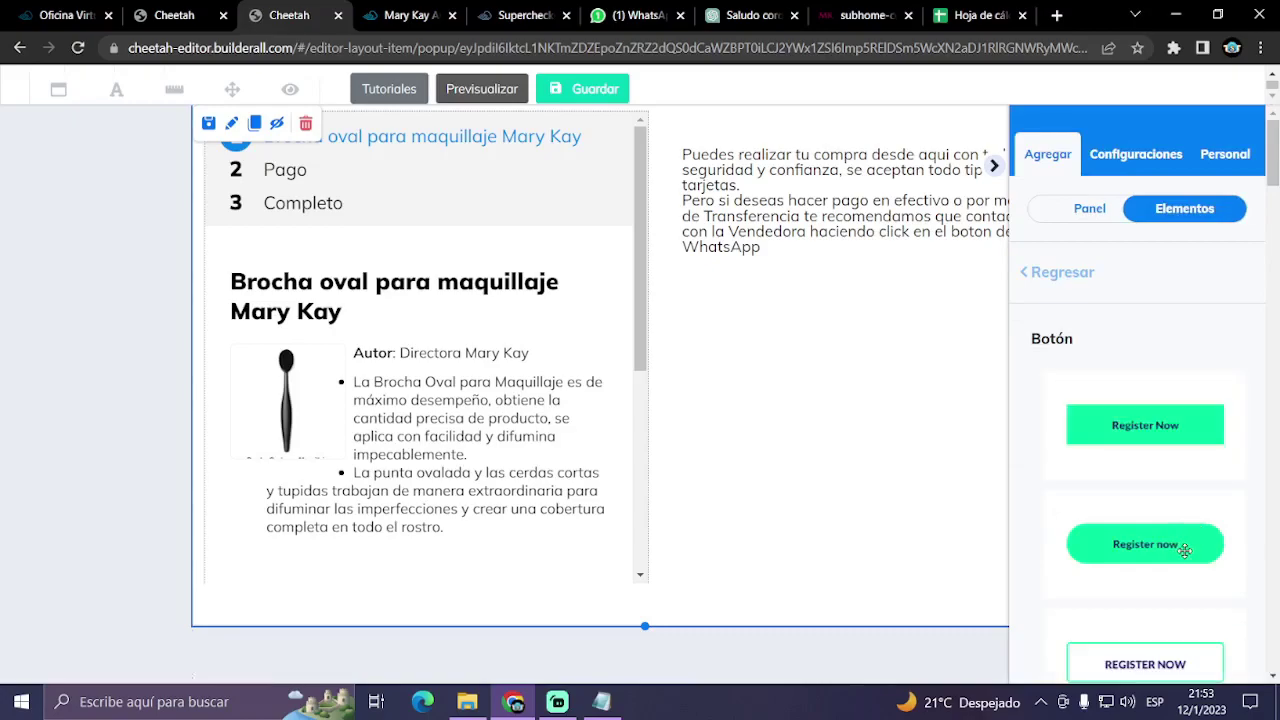
{"action": "left_click_drag", "start_coordinate": [1184, 550], "coordinate": [919, 344]}
{"action": "left_click", "coordinate": [995, 168]}
{"action": "left_click", "coordinate": [848, 345]}
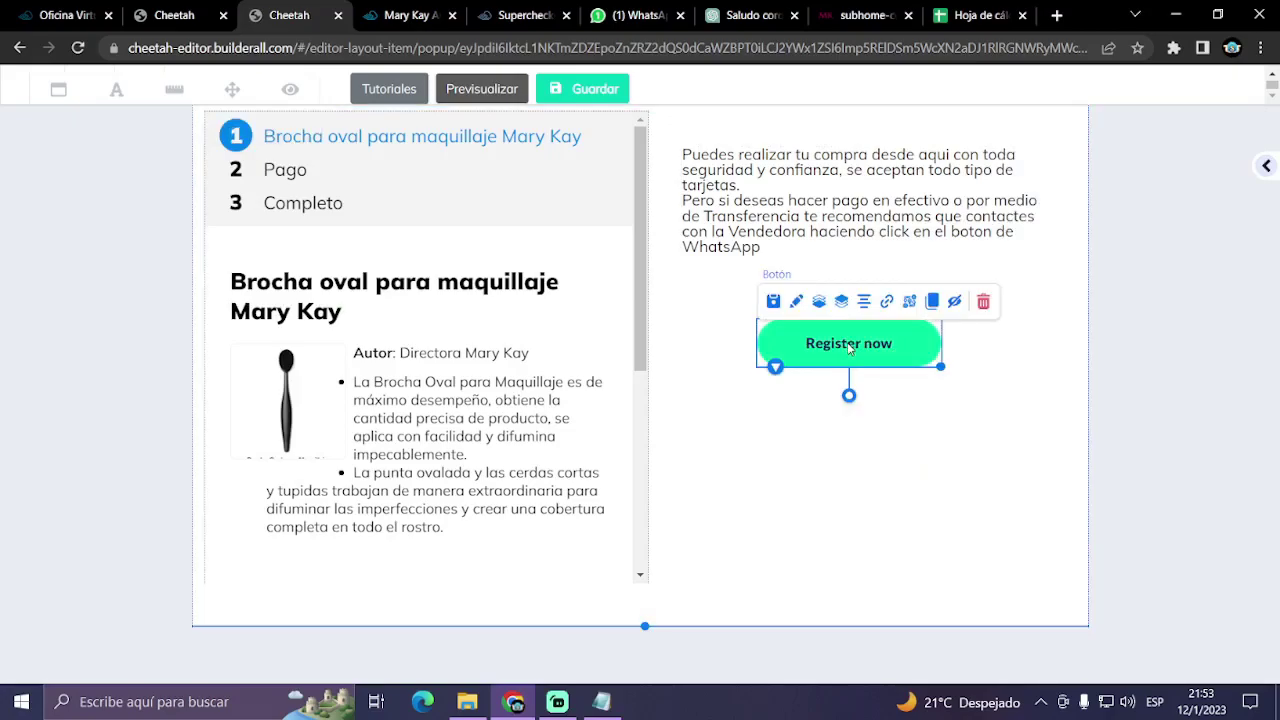
- Open the "Register now" button's settings and turn off the hover effect in its general colours
{"action": "double_click", "coordinate": [848, 345]}
{"action": "left_click_drag", "start_coordinate": [940, 378], "coordinate": [1096, 178]}
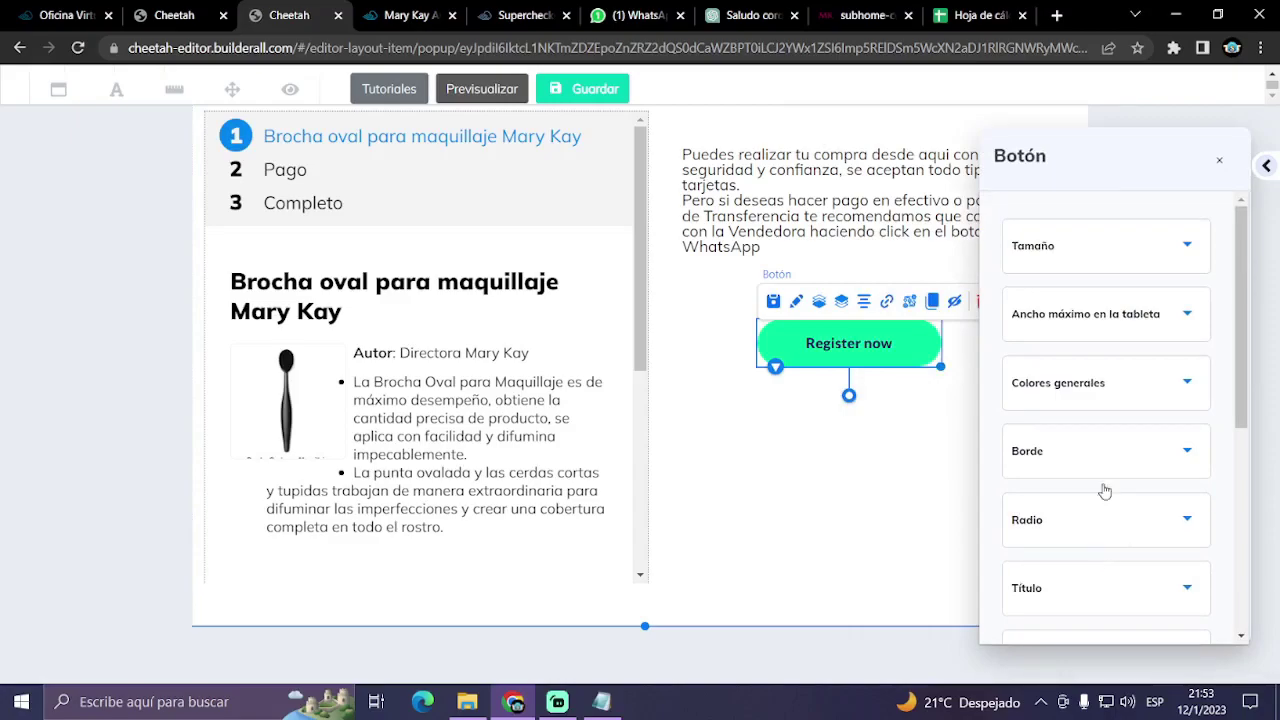
{"action": "scroll", "coordinate": [1108, 386], "scroll_direction": "down", "scroll_amount": 2}
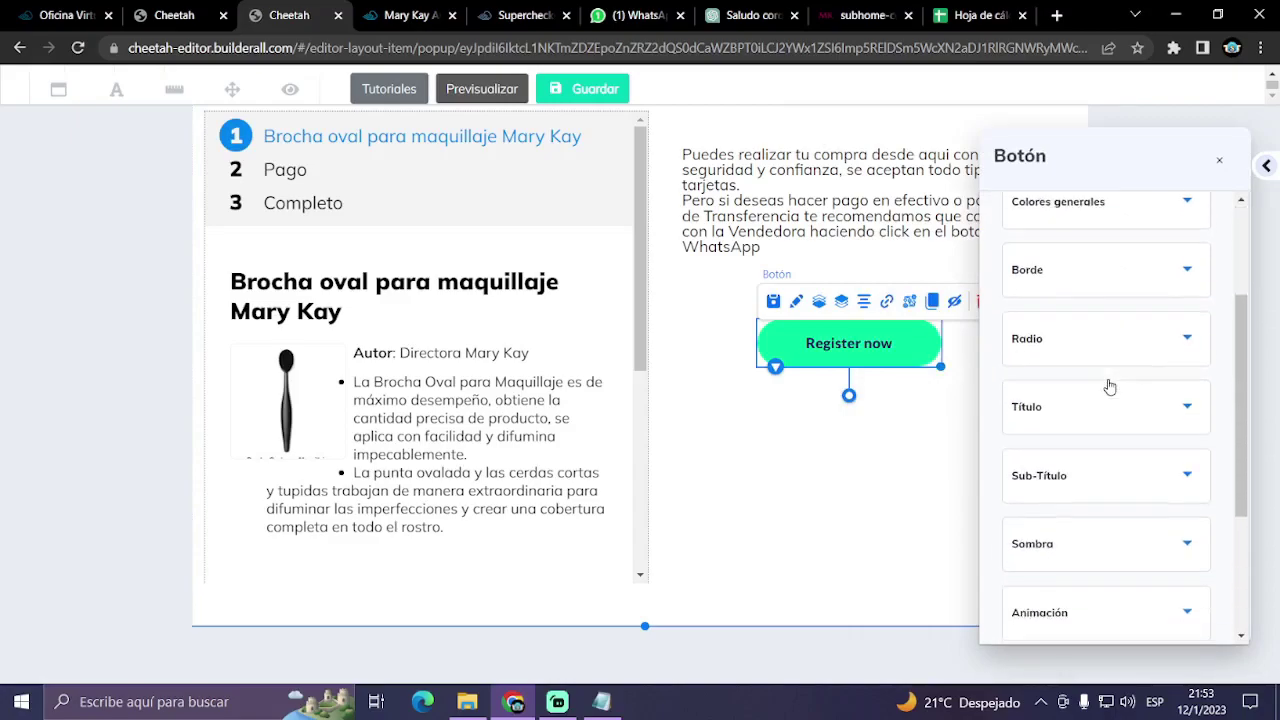
{"action": "scroll", "coordinate": [1108, 386], "scroll_direction": "down", "scroll_amount": 2}
{"action": "scroll", "coordinate": [1108, 386], "scroll_direction": "up", "scroll_amount": 3}
{"action": "scroll", "coordinate": [1108, 386], "scroll_direction": "up", "scroll_amount": 2}
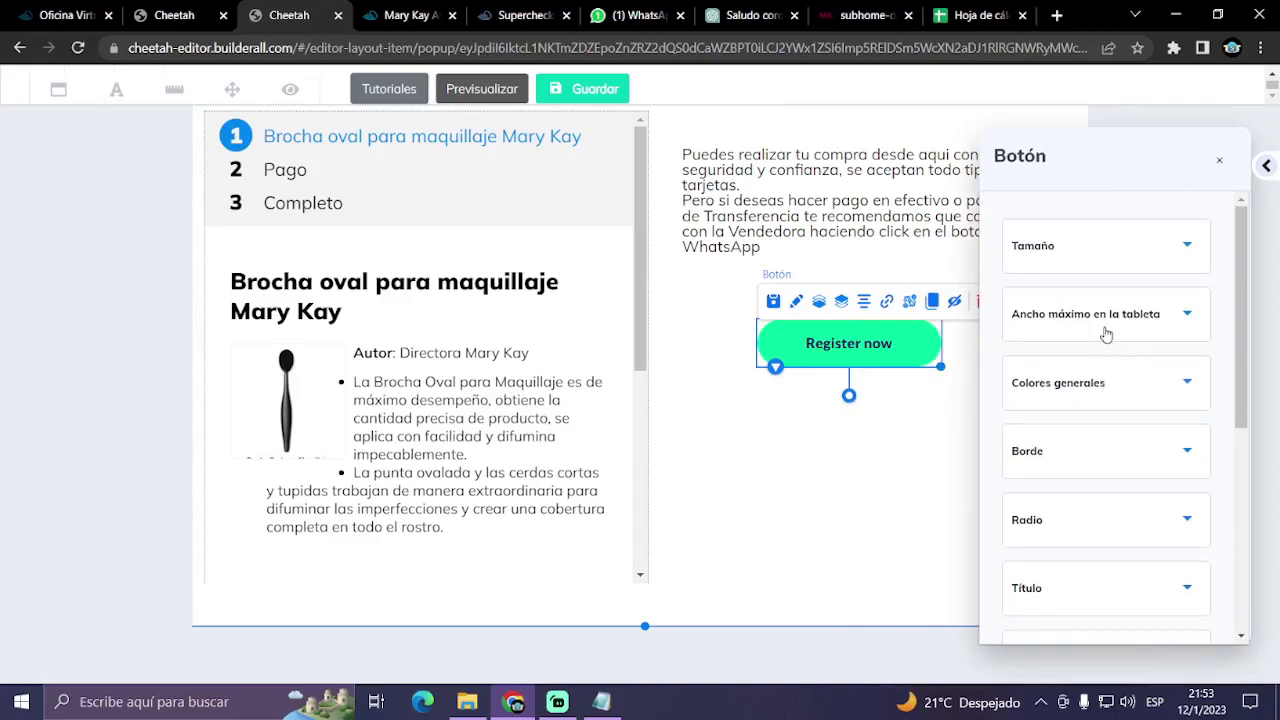
{"action": "left_click", "coordinate": [1123, 384]}
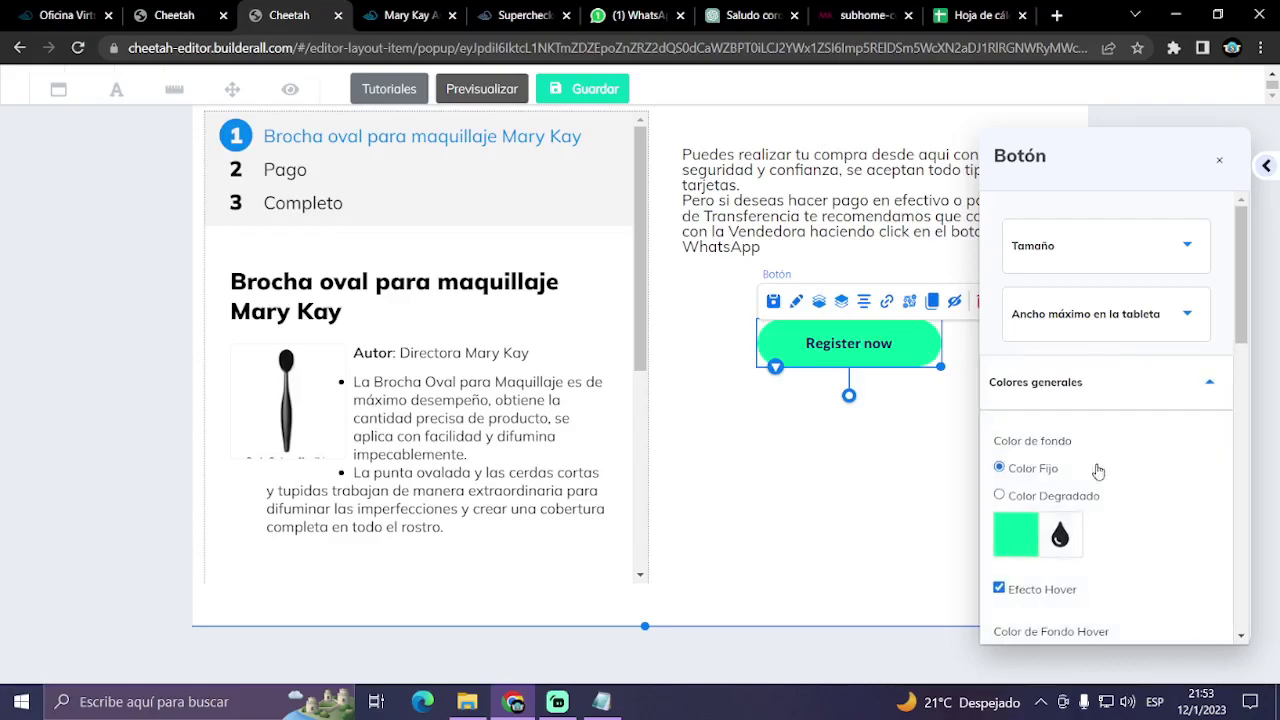
{"action": "left_click", "coordinate": [999, 589]}
- Set the whatsapp-logo-color-symbol image as the button's background and make its background colour fully transparent with alpha 0
{"action": "scroll", "coordinate": [1064, 540], "scroll_direction": "down", "scroll_amount": 2}
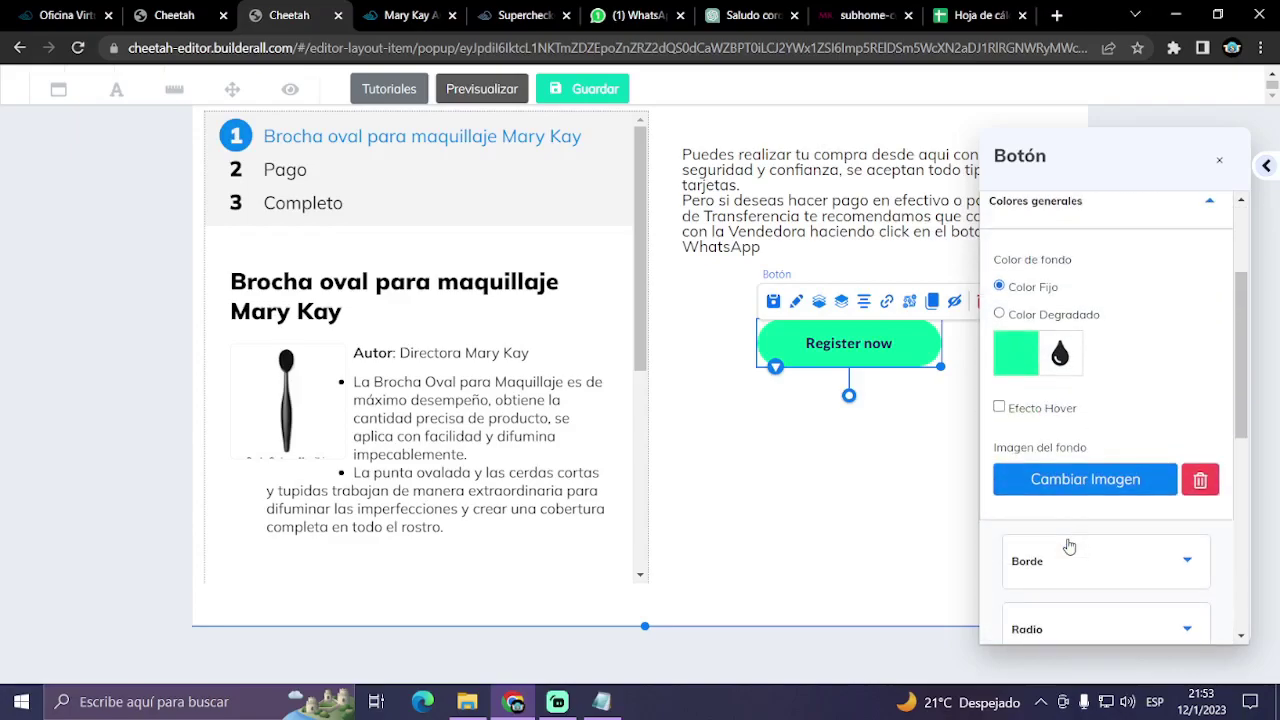
{"action": "left_click", "coordinate": [1074, 478]}
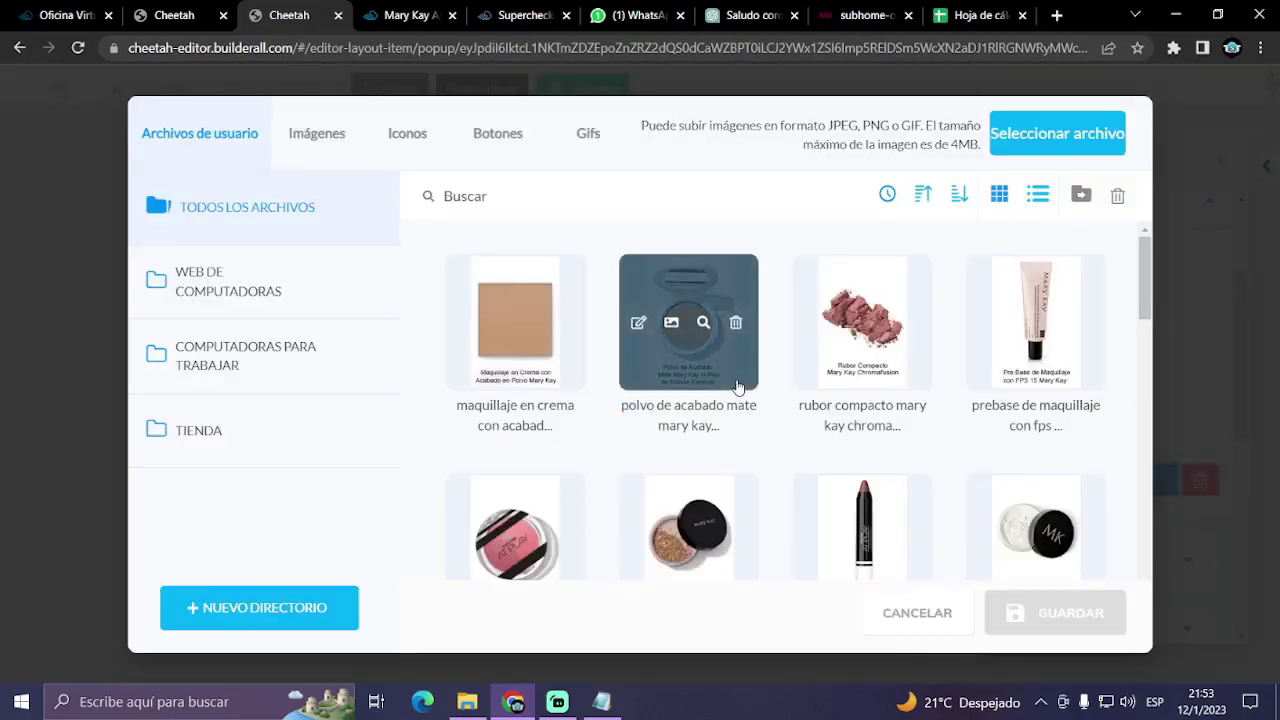
{"action": "scroll", "coordinate": [737, 387], "scroll_direction": "down", "scroll_amount": 15}
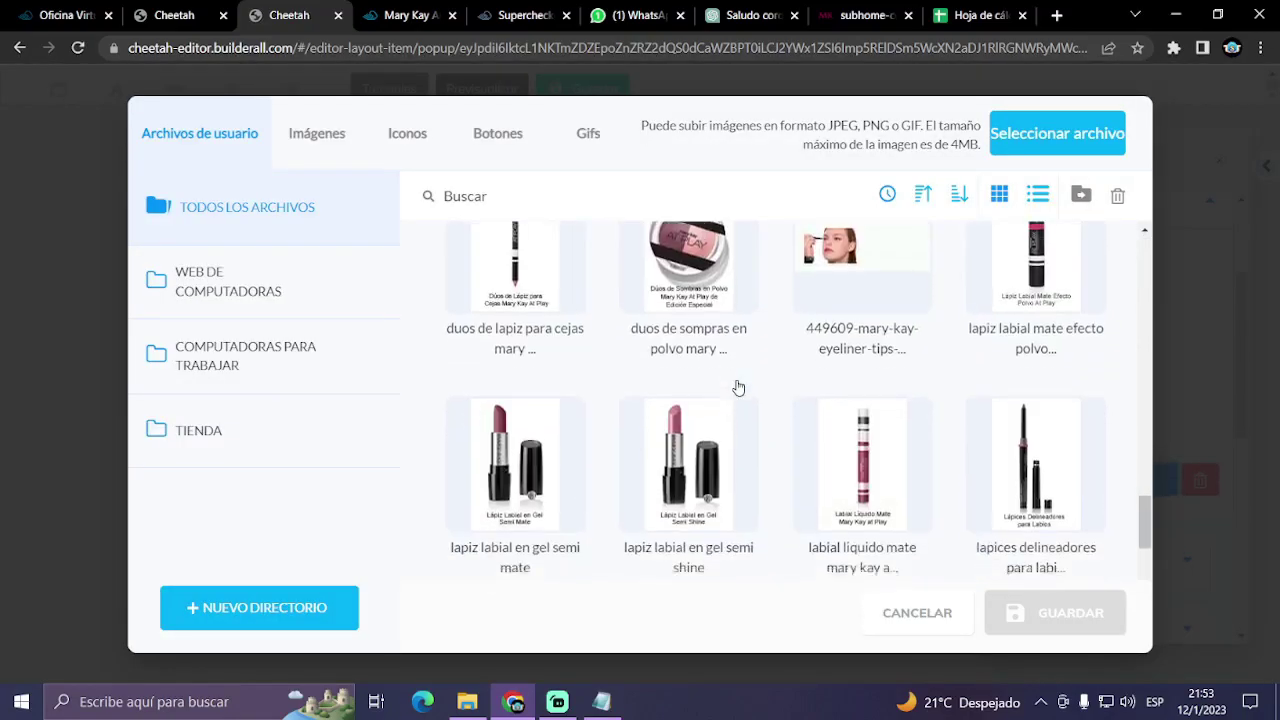
{"action": "scroll", "coordinate": [737, 387], "scroll_direction": "down", "scroll_amount": 12}
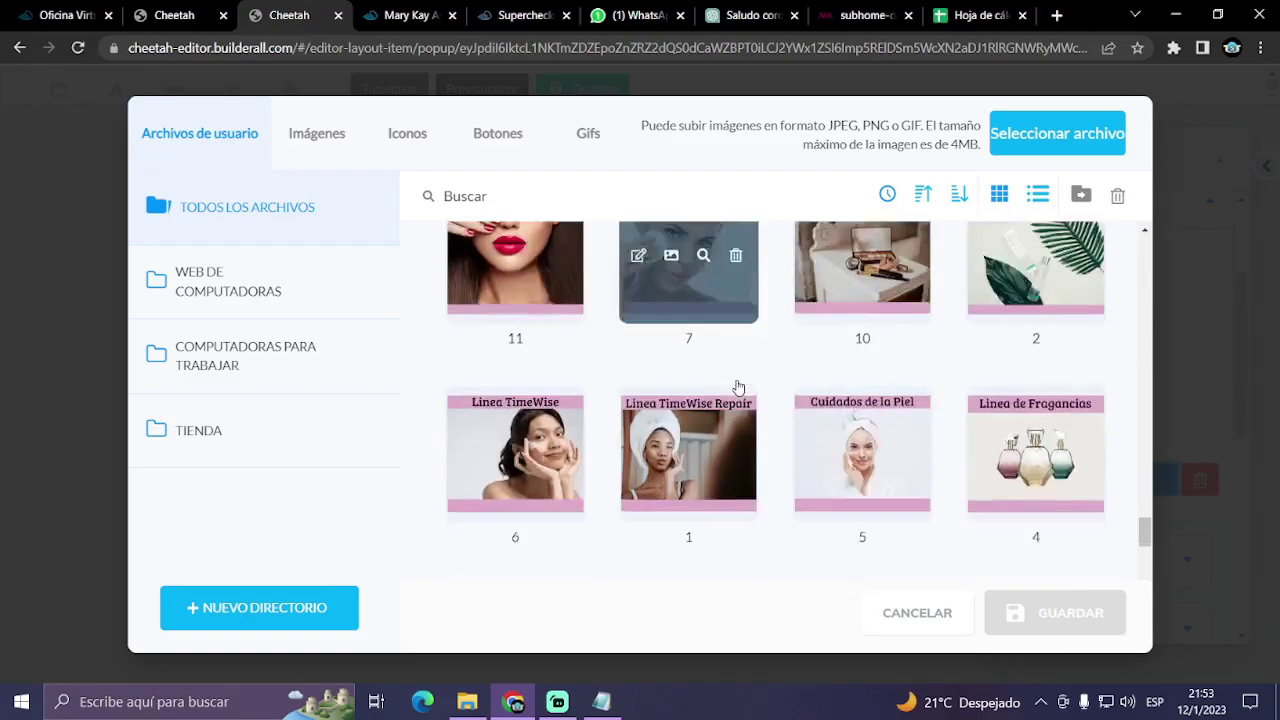
{"action": "scroll", "coordinate": [737, 387], "scroll_direction": "down", "scroll_amount": 15}
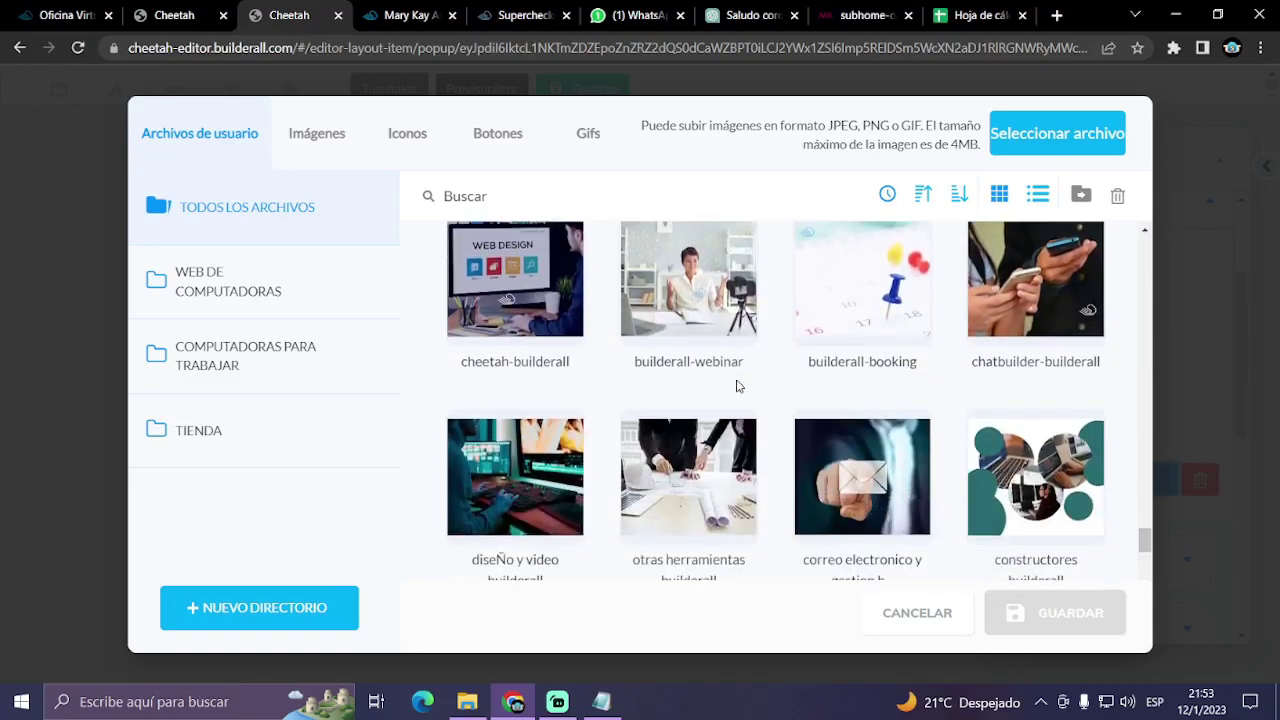
{"action": "scroll", "coordinate": [737, 387], "scroll_direction": "down", "scroll_amount": 10}
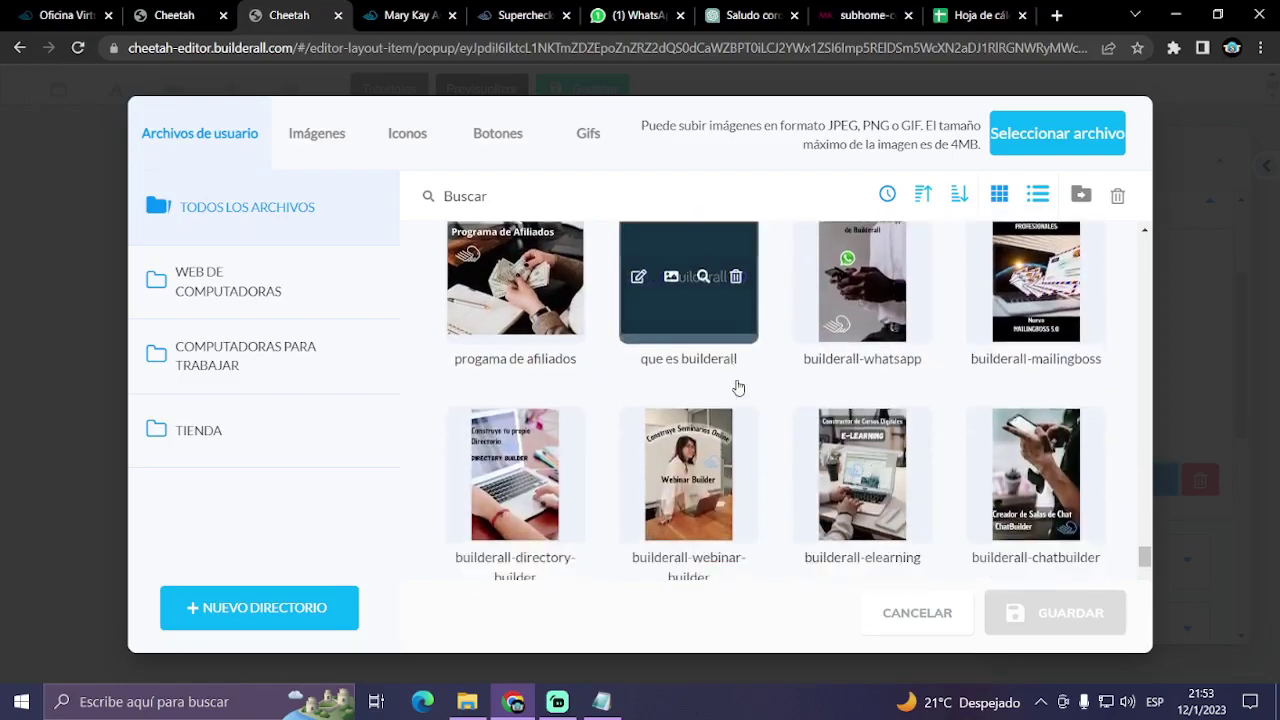
{"action": "scroll", "coordinate": [737, 387], "scroll_direction": "down", "scroll_amount": 12}
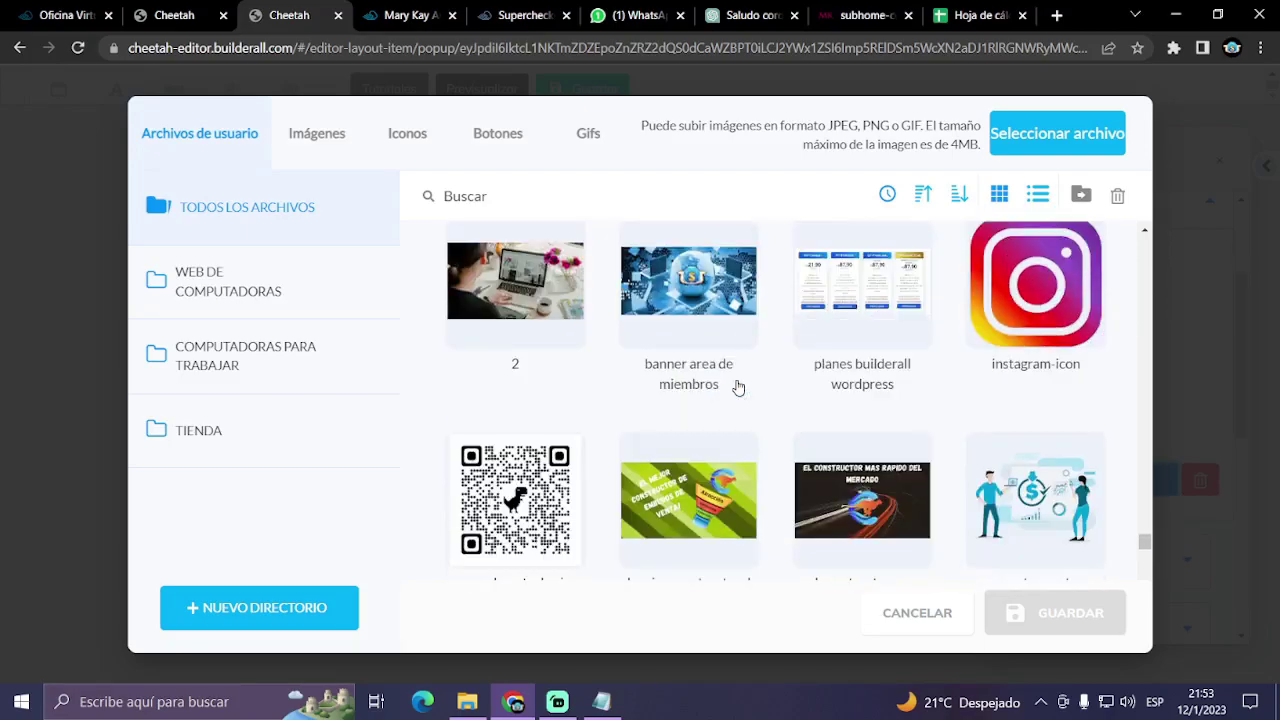
{"action": "scroll", "coordinate": [737, 387], "scroll_direction": "down", "scroll_amount": 12}
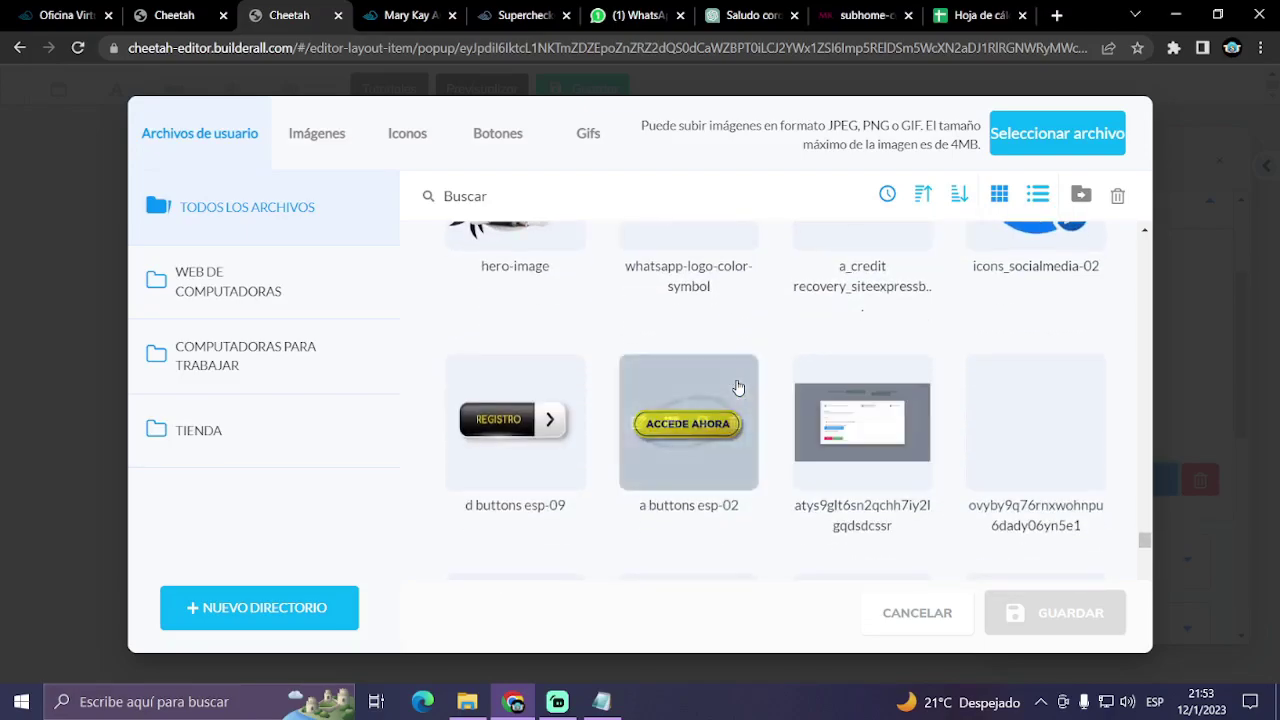
{"action": "scroll", "coordinate": [737, 387], "scroll_direction": "up", "scroll_amount": 2}
{"action": "left_click", "coordinate": [723, 322]}
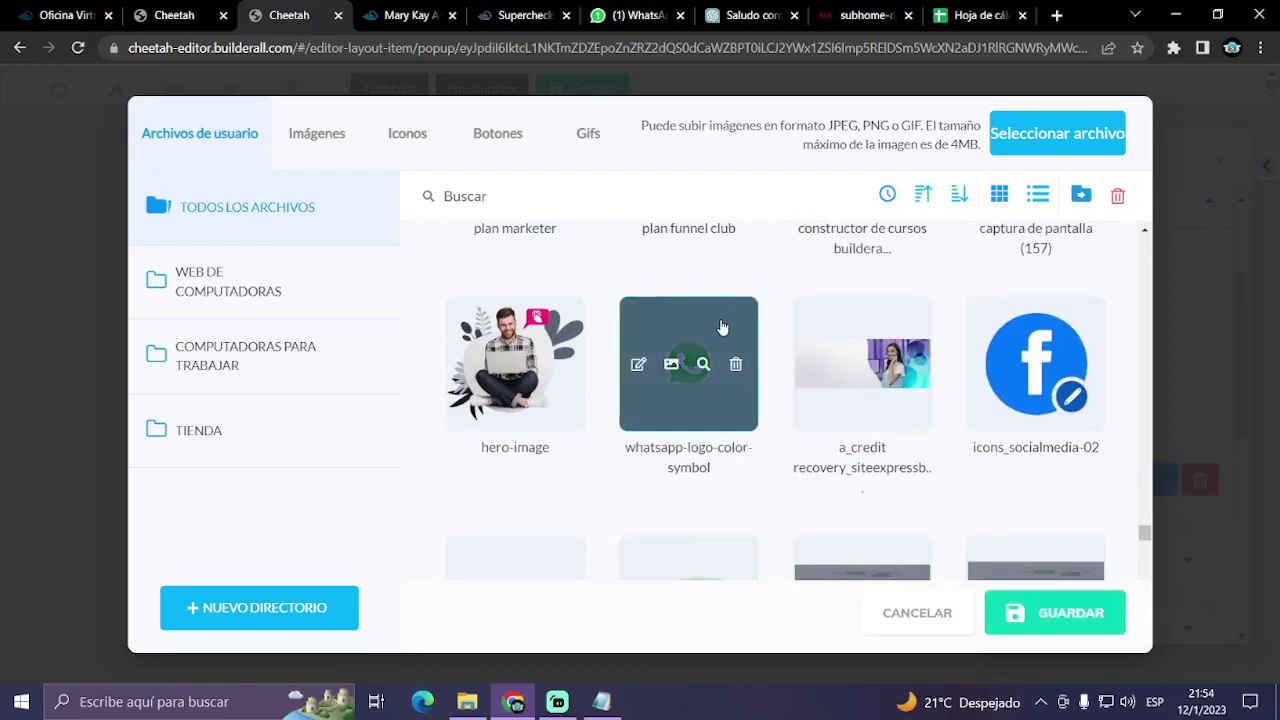
{"action": "left_click", "coordinate": [1035, 628]}
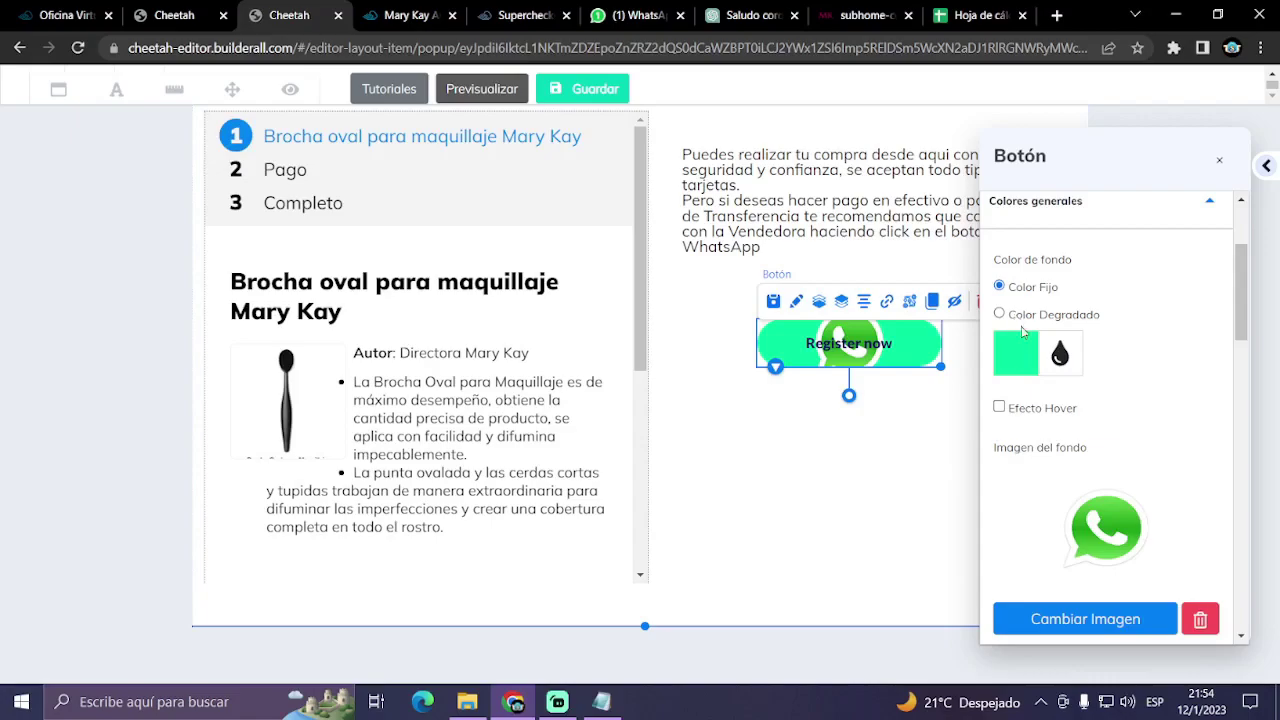
{"action": "left_click", "coordinate": [1016, 358]}
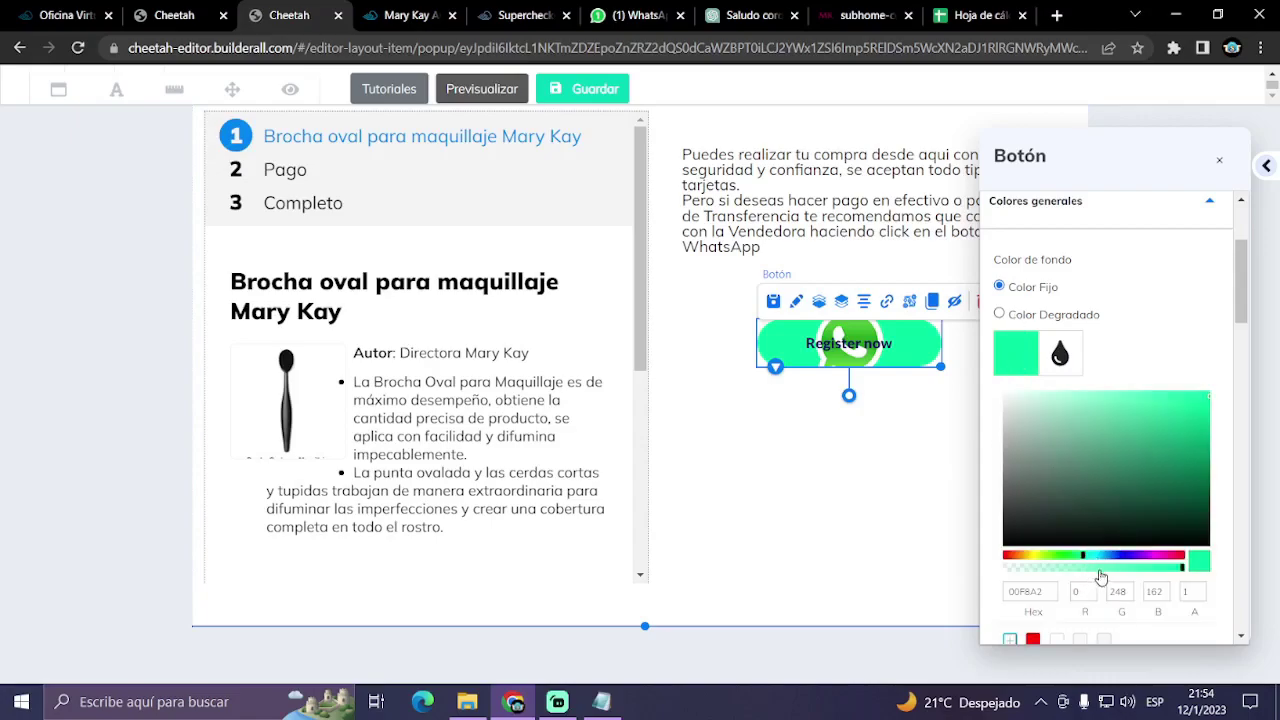
{"action": "left_click_drag", "start_coordinate": [1098, 568], "coordinate": [1005, 568]}
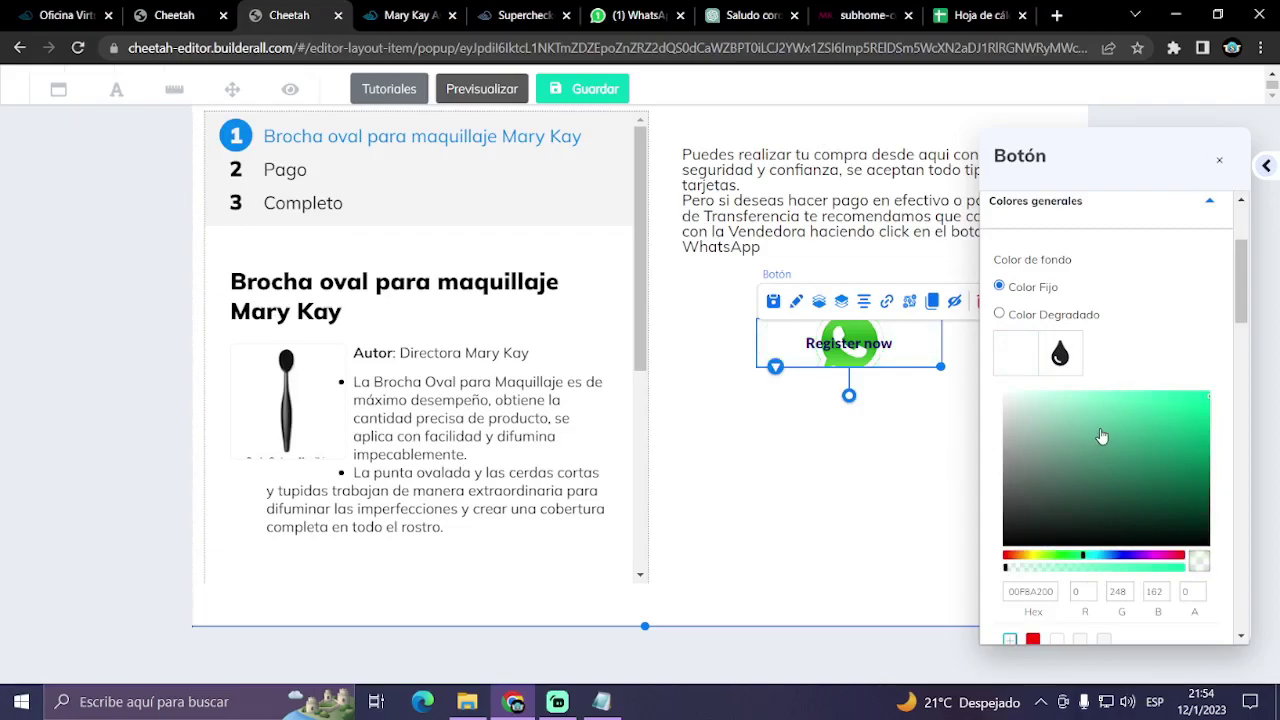
- Clear the button's title text and resize the button into a narrower, slightly taller box around the WhatsApp icon
{"action": "scroll", "coordinate": [1101, 436], "scroll_direction": "down", "scroll_amount": 8}
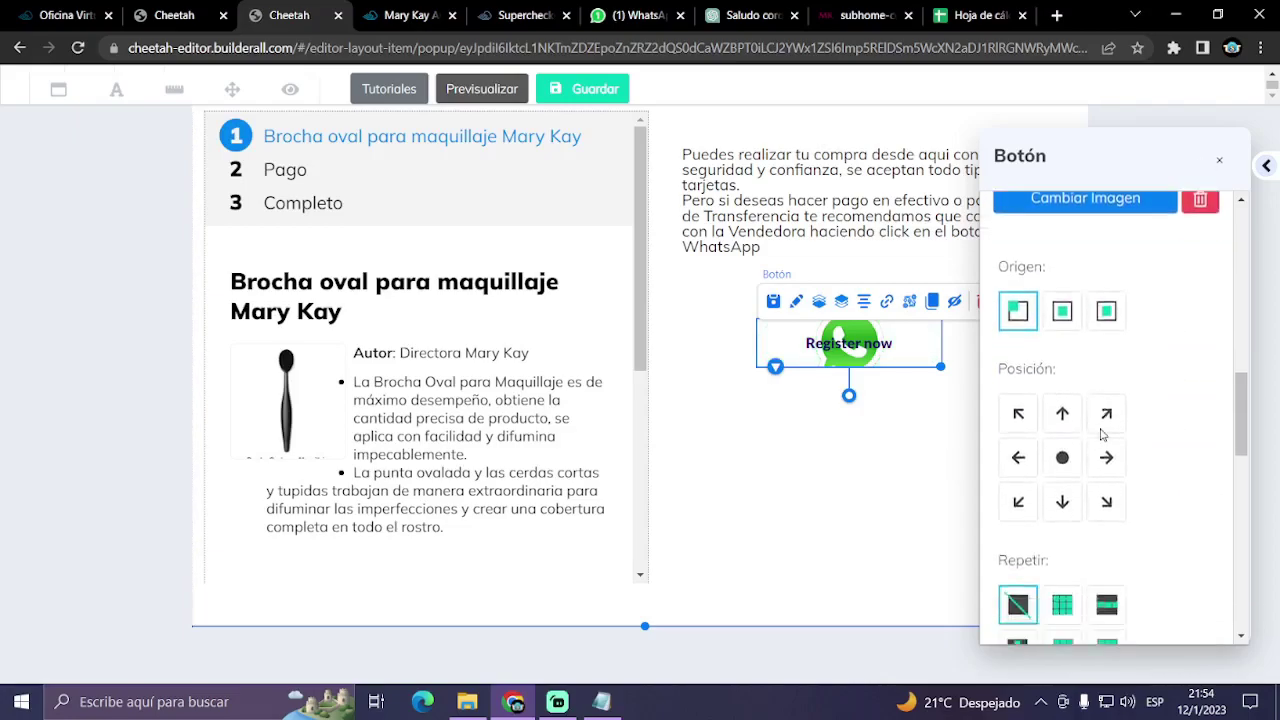
{"action": "scroll", "coordinate": [1101, 436], "scroll_direction": "down", "scroll_amount": 10}
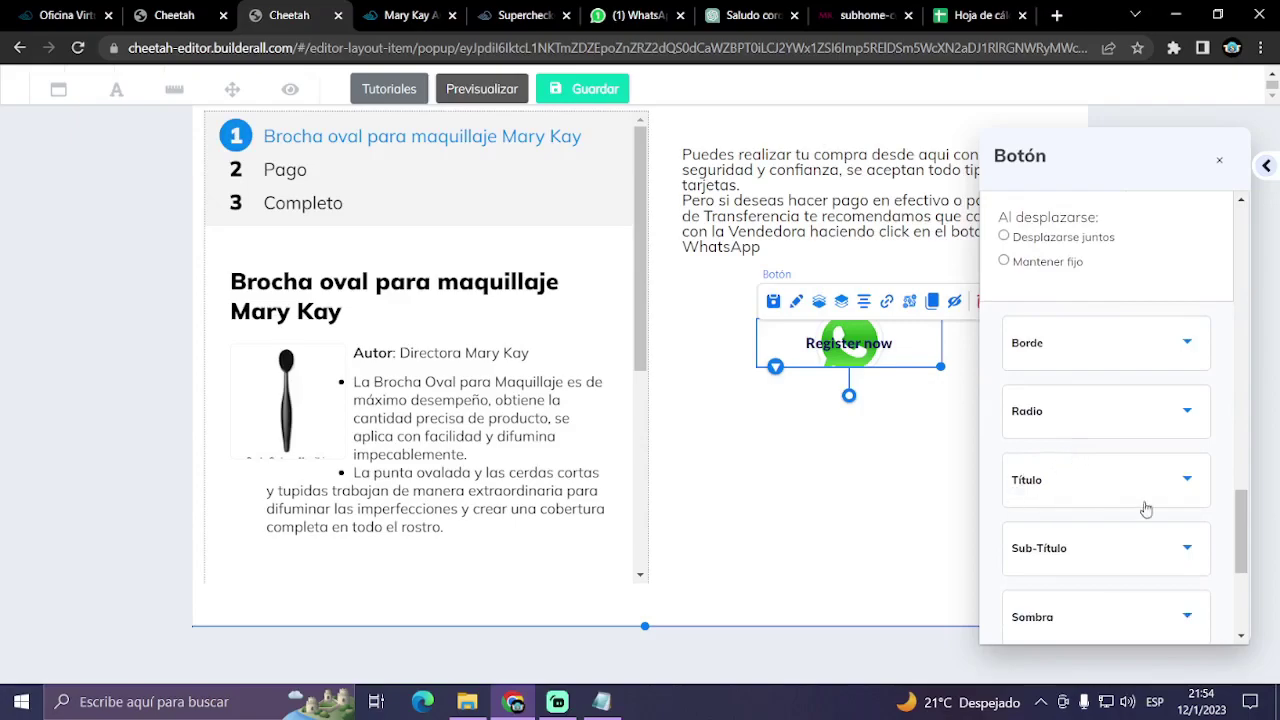
{"action": "left_click", "coordinate": [1112, 504]}
{"action": "scroll", "coordinate": [1111, 503], "scroll_direction": "down", "scroll_amount": 5}
{"action": "scroll", "coordinate": [1097, 457], "scroll_direction": "up", "scroll_amount": 5}
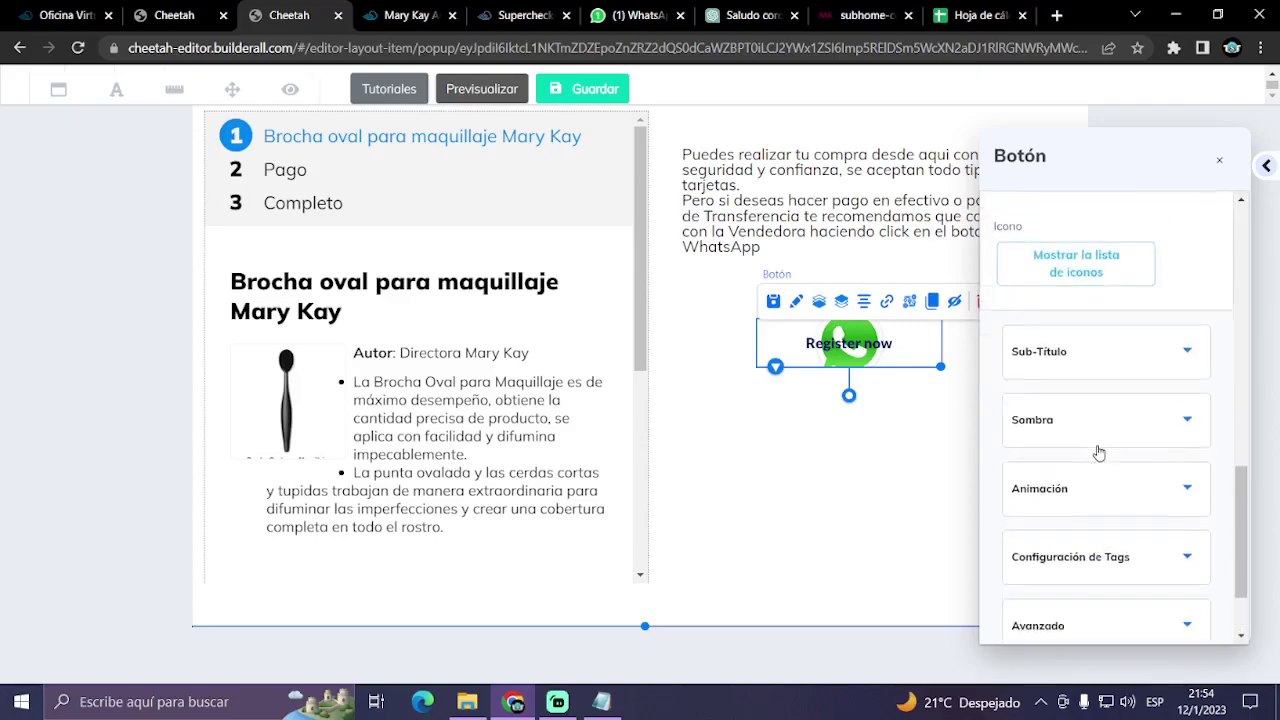
{"action": "scroll", "coordinate": [1099, 454], "scroll_direction": "up", "scroll_amount": 5}
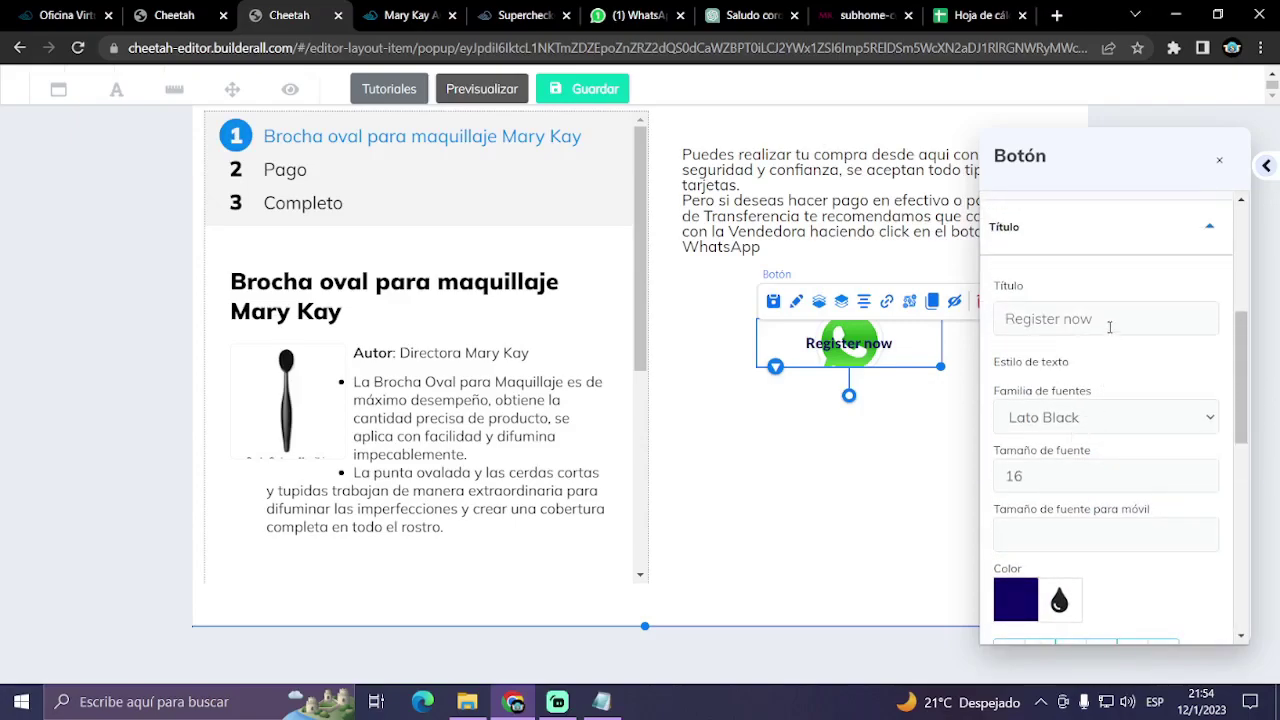
{"action": "left_click_drag", "start_coordinate": [1104, 325], "coordinate": [1009, 329]}
{"action": "key", "text": "BackSpace"}
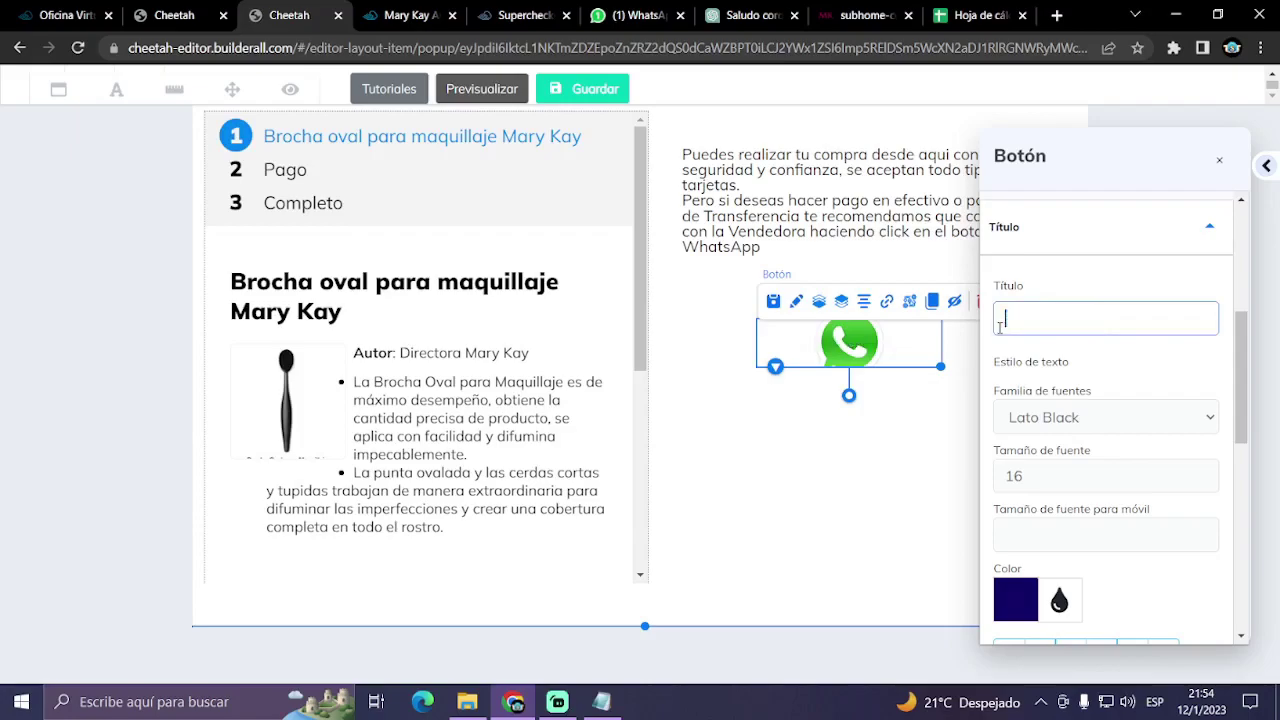
{"action": "left_click", "coordinate": [1191, 608]}
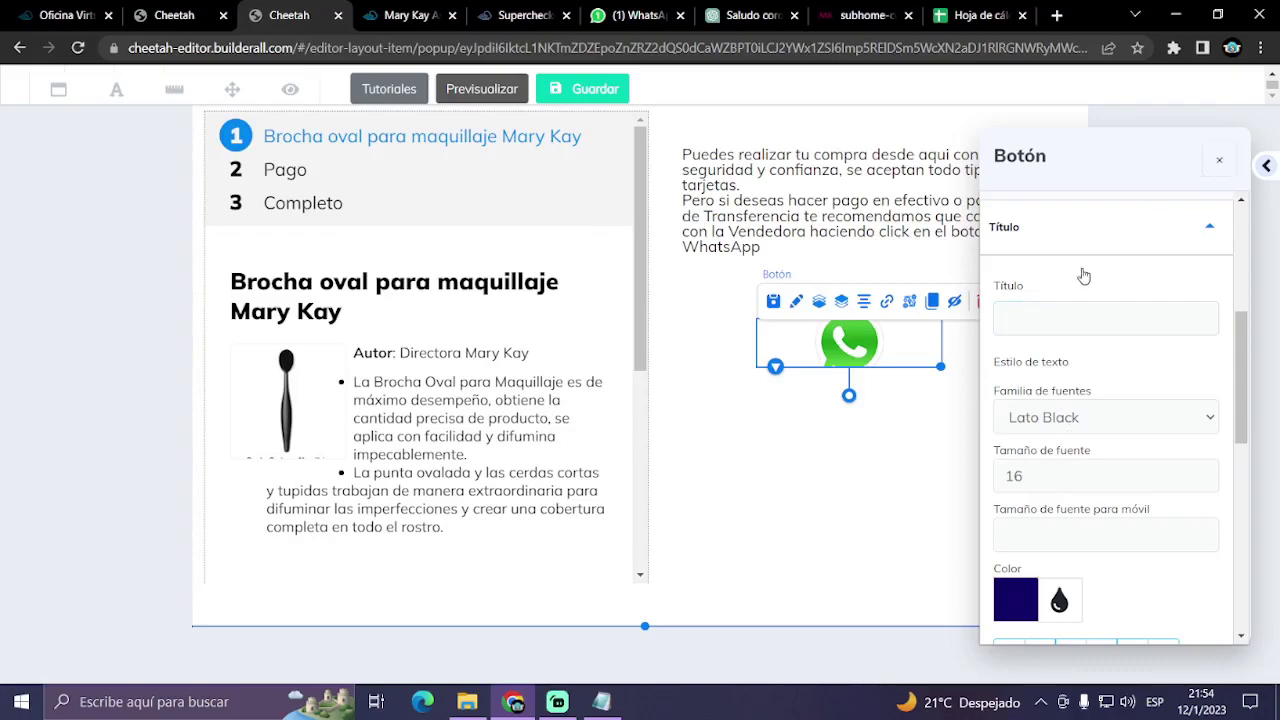
{"action": "left_click", "coordinate": [936, 449]}
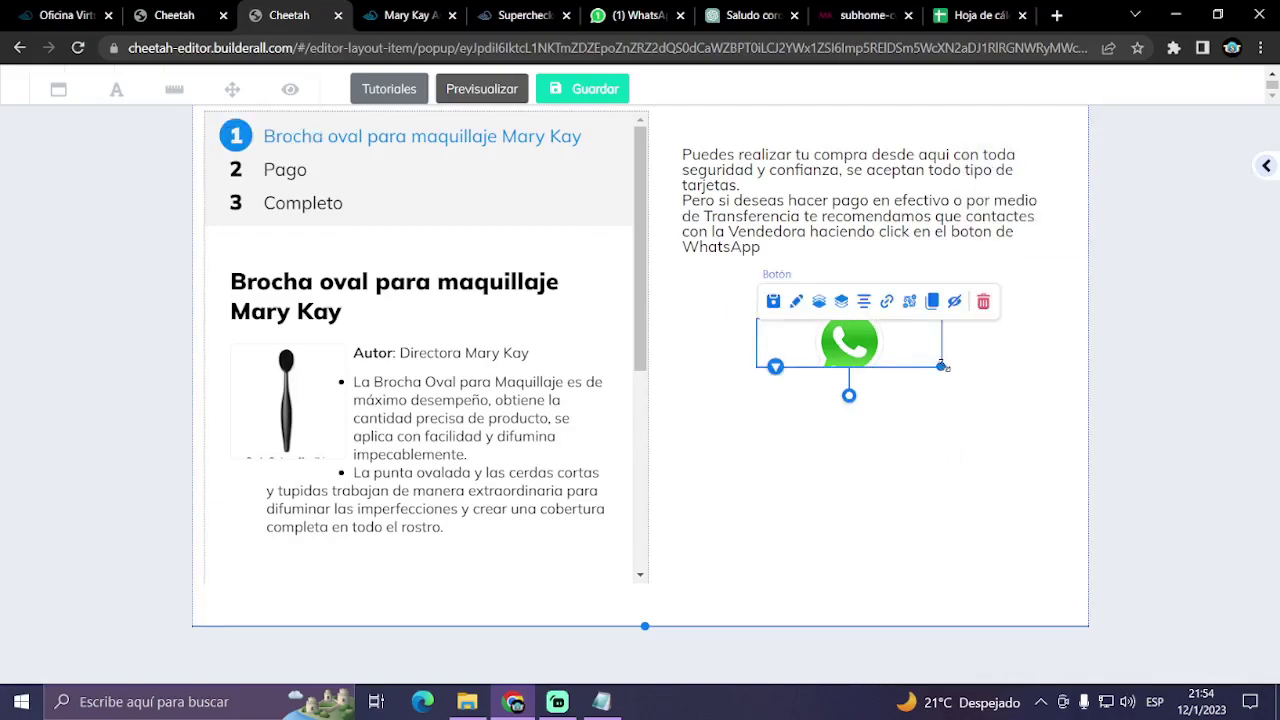
{"action": "left_click_drag", "start_coordinate": [941, 366], "coordinate": [903, 377]}
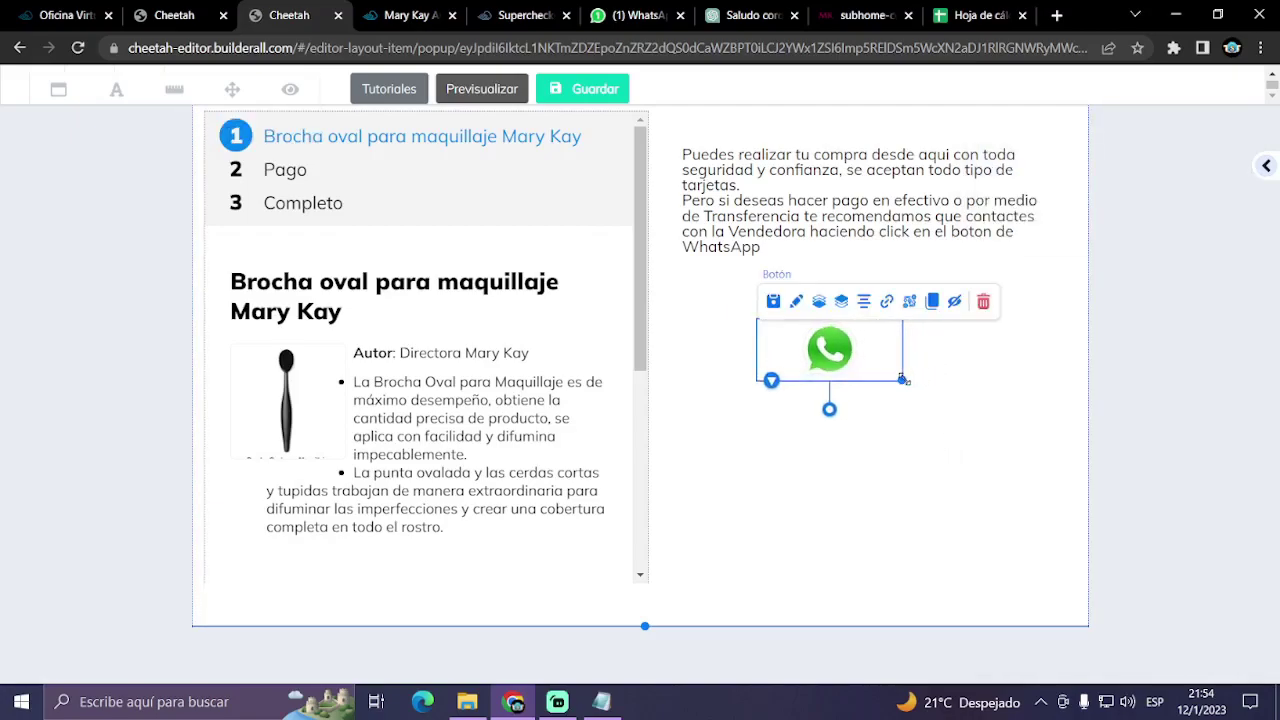
- Add an H6 title text element below the payment text, beside the WhatsApp icon
{"action": "left_click", "coordinate": [1265, 168]}
{"action": "scroll", "coordinate": [1090, 390], "scroll_direction": "up", "scroll_amount": 4}
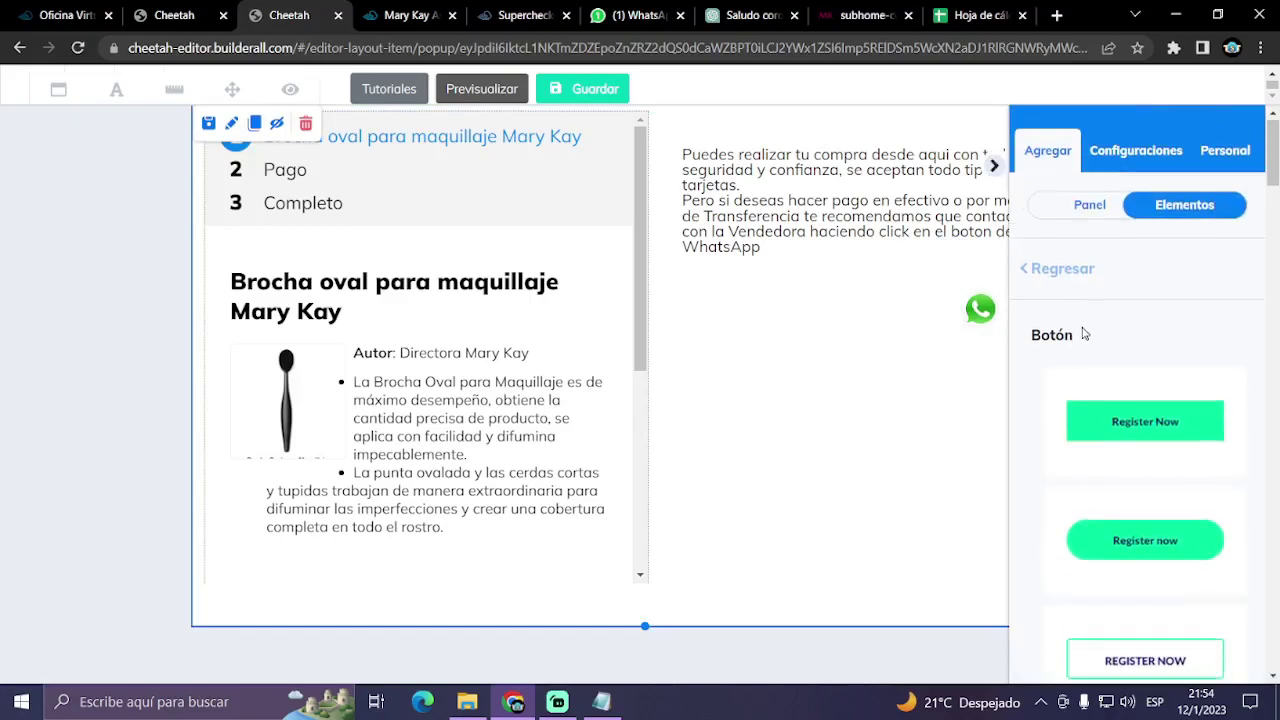
{"action": "left_click", "coordinate": [1063, 273]}
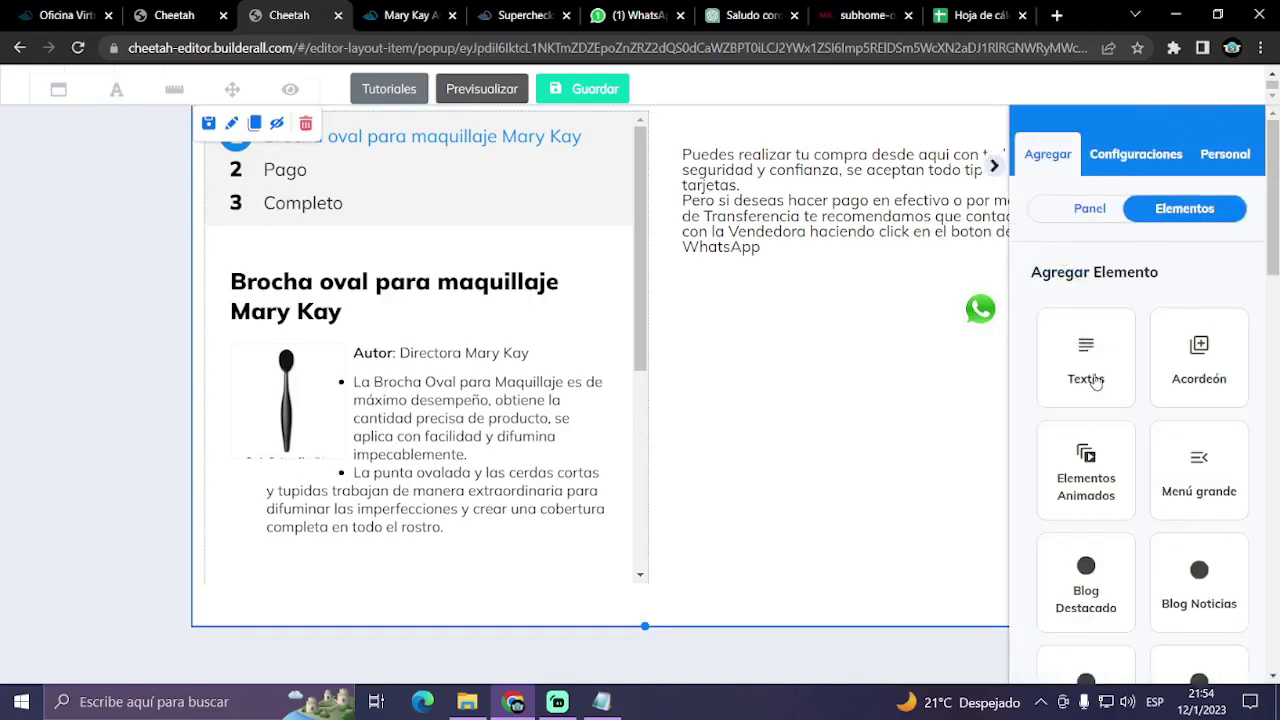
{"action": "left_click", "coordinate": [1096, 381]}
{"action": "scroll", "coordinate": [1134, 457], "scroll_direction": "down", "scroll_amount": 1}
{"action": "left_click_drag", "start_coordinate": [1165, 597], "coordinate": [780, 315]}
- Replace the H6 title's text with "Pedir por WhatsApp" and align it left
{"action": "left_click_drag", "start_coordinate": [867, 397], "coordinate": [775, 312]}
{"action": "left_click", "coordinate": [857, 322]}
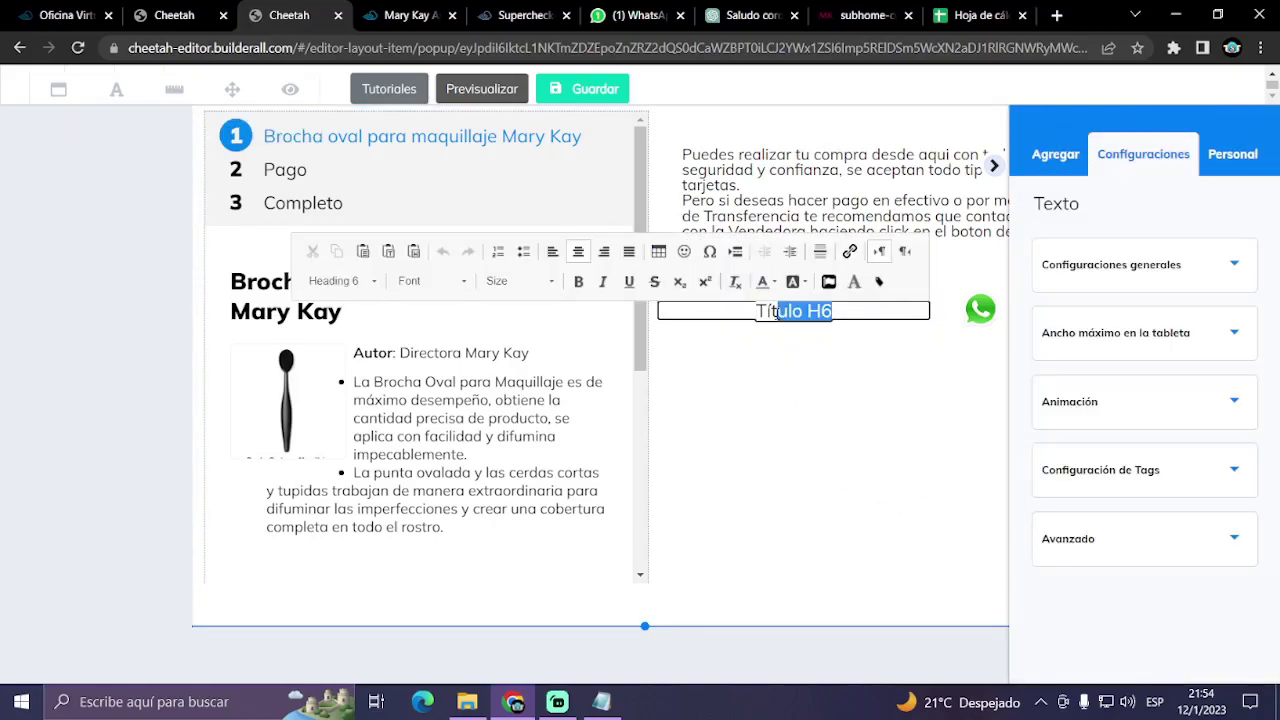
{"action": "type", "text": "P"}
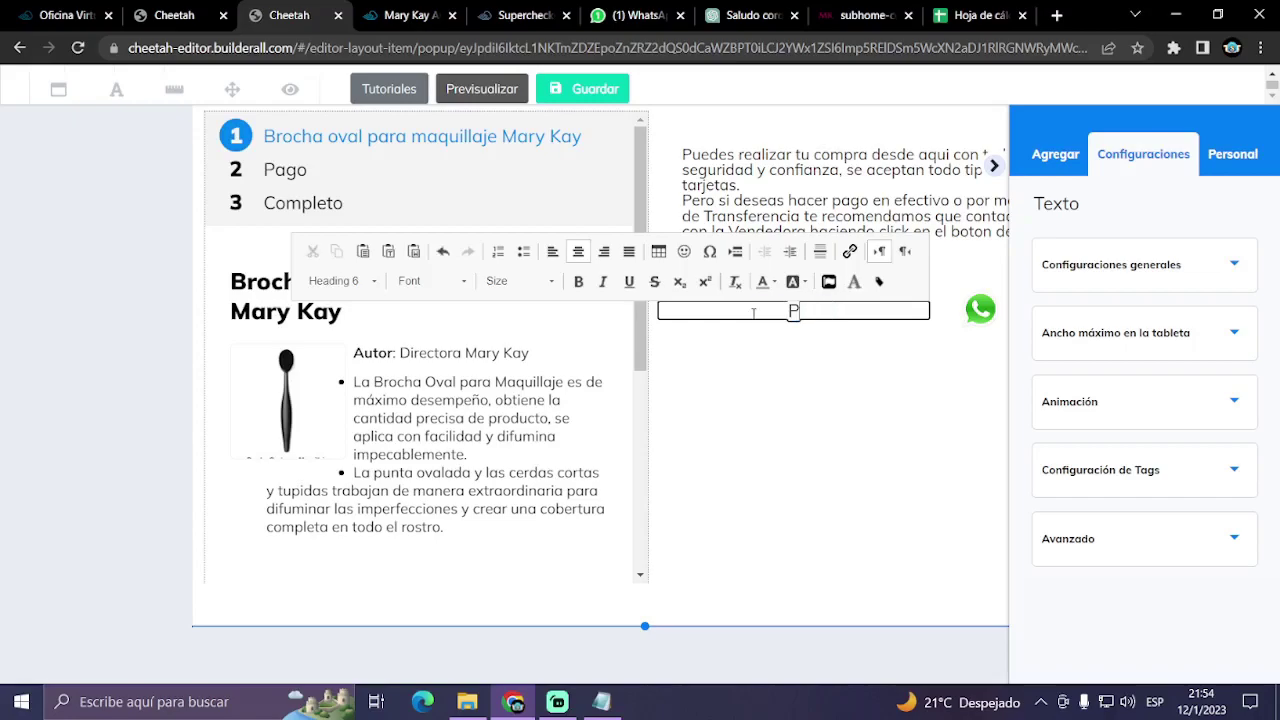
{"action": "type", "text": "edir por"}
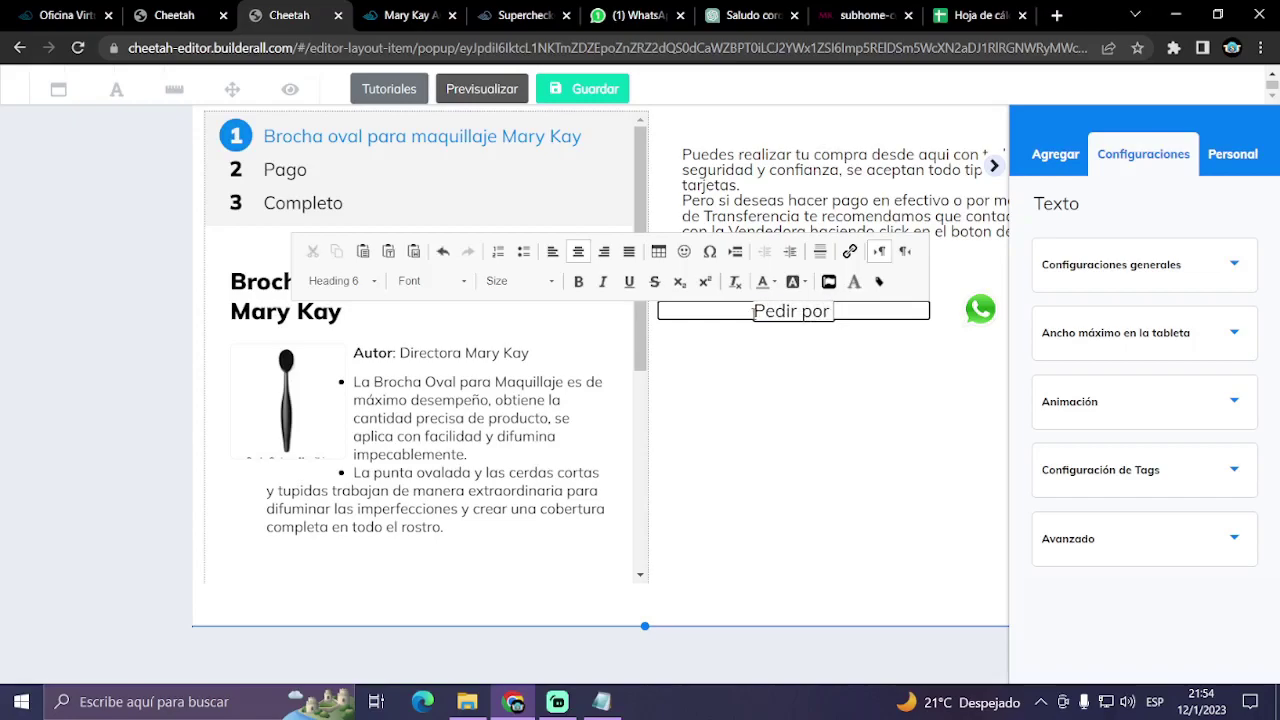
{"action": "type", "text": " Whatsap"}
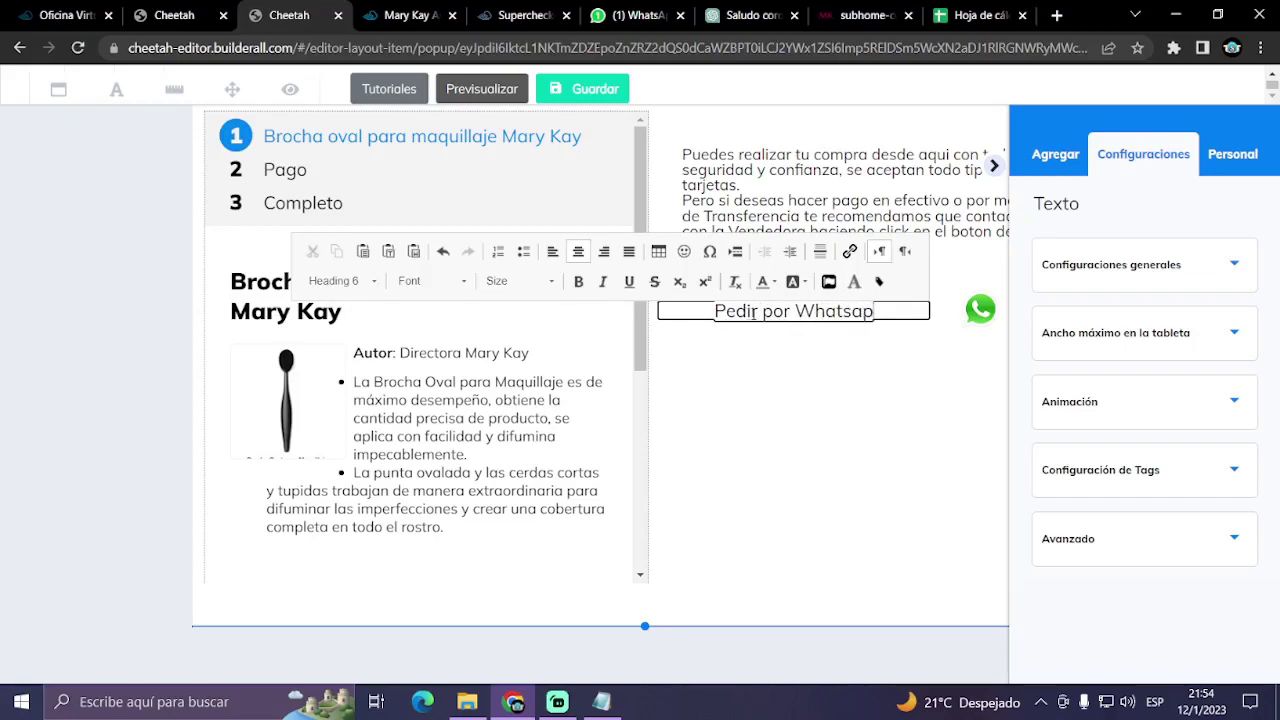
{"action": "key", "text": "BackSpace"}
{"action": "key", "text": "BackSpace"}
{"action": "type", "text": "App"}
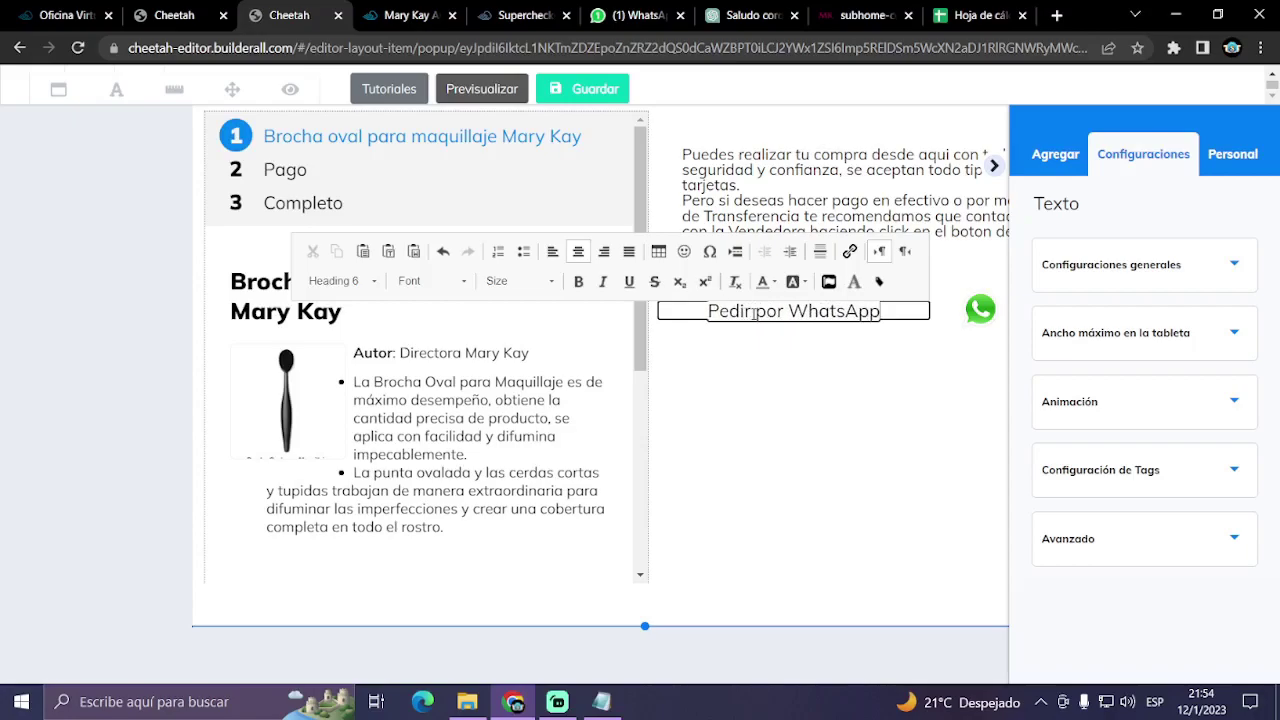
{"action": "left_click", "coordinate": [552, 251]}
{"action": "left_click", "coordinate": [992, 166]}
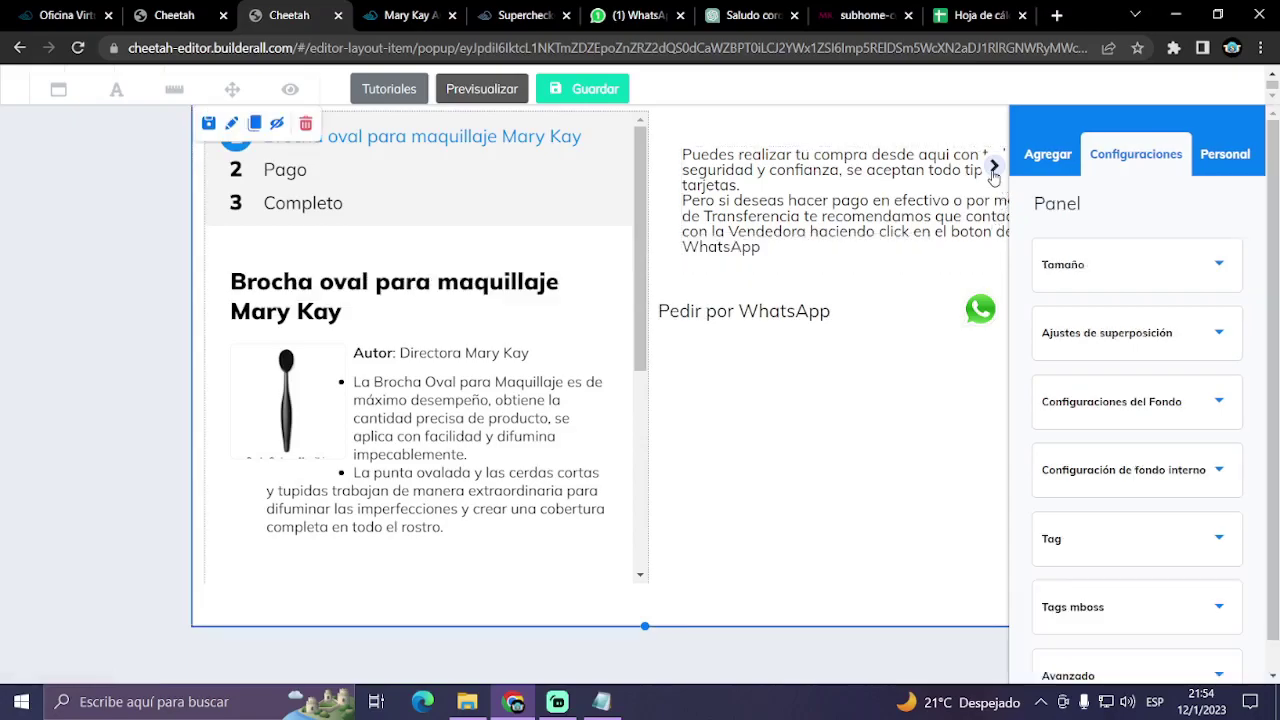
{"action": "left_click", "coordinate": [994, 165]}
- Move the payment text block left to line up with the "Pedir por WhatsApp" label and justify its text
{"action": "left_click_drag", "start_coordinate": [916, 187], "coordinate": [829, 212]}
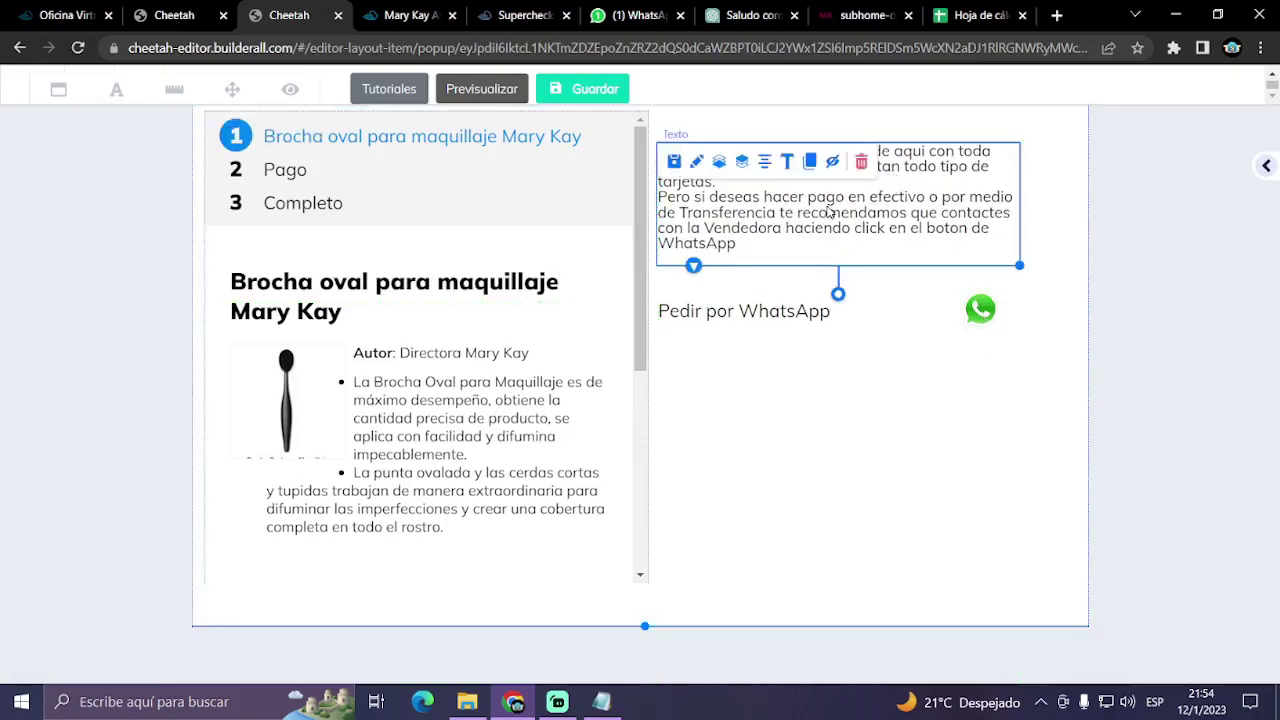
{"action": "double_click", "coordinate": [829, 212]}
{"action": "key", "text": "ctrl+a"}
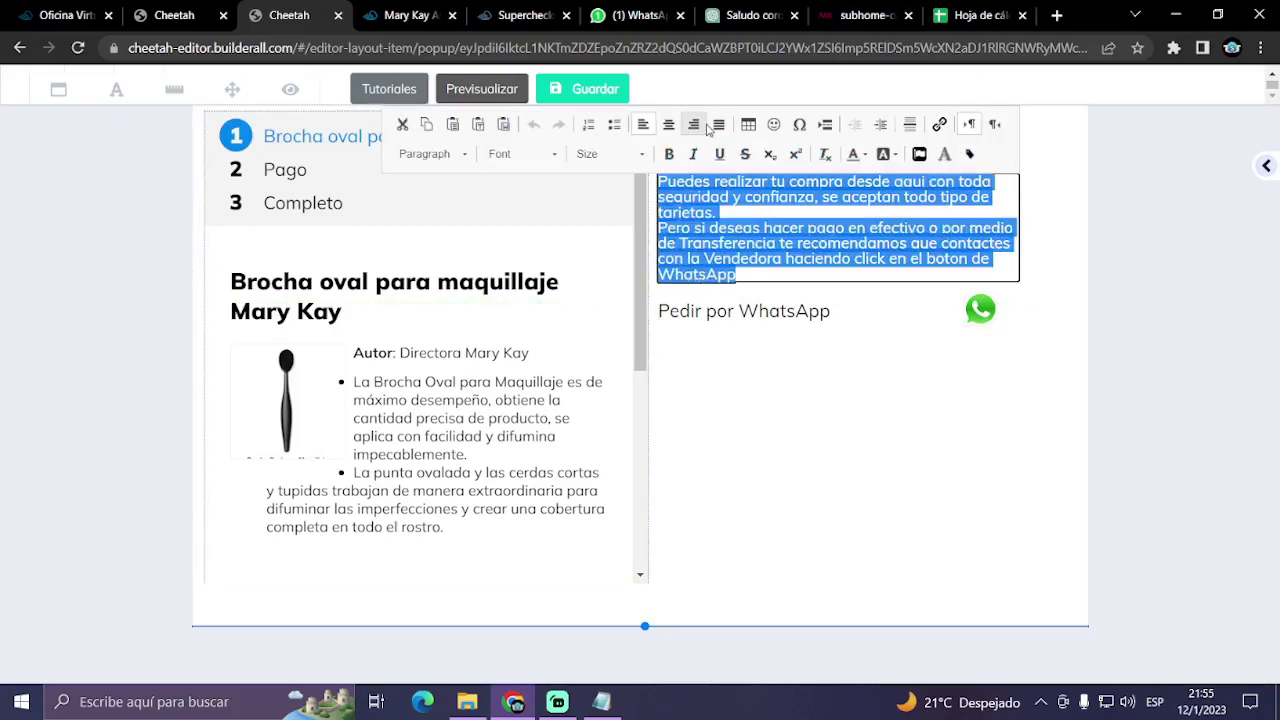
{"action": "left_click", "coordinate": [718, 124]}
{"action": "left_click", "coordinate": [816, 472]}
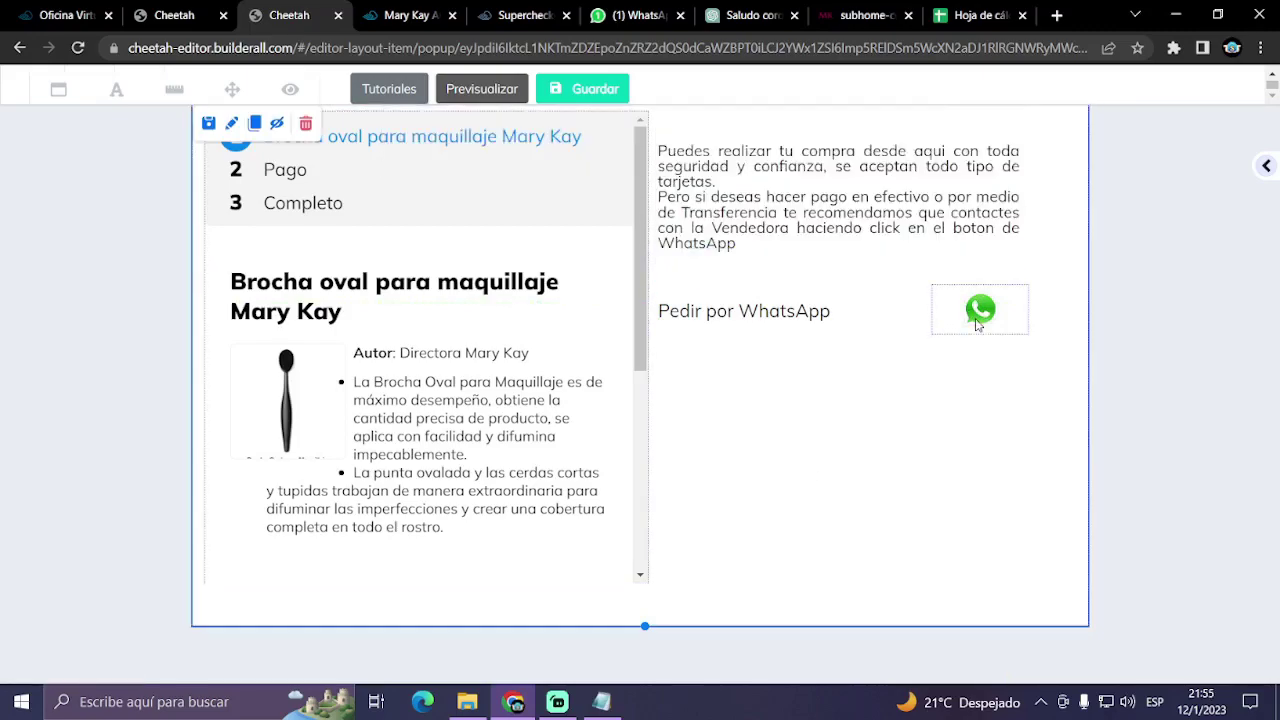
- Nudge the WhatsApp button left so its outer edge lines up with the payment text block
{"action": "left_click", "coordinate": [978, 323]}
{"action": "left_click", "coordinate": [979, 391]}
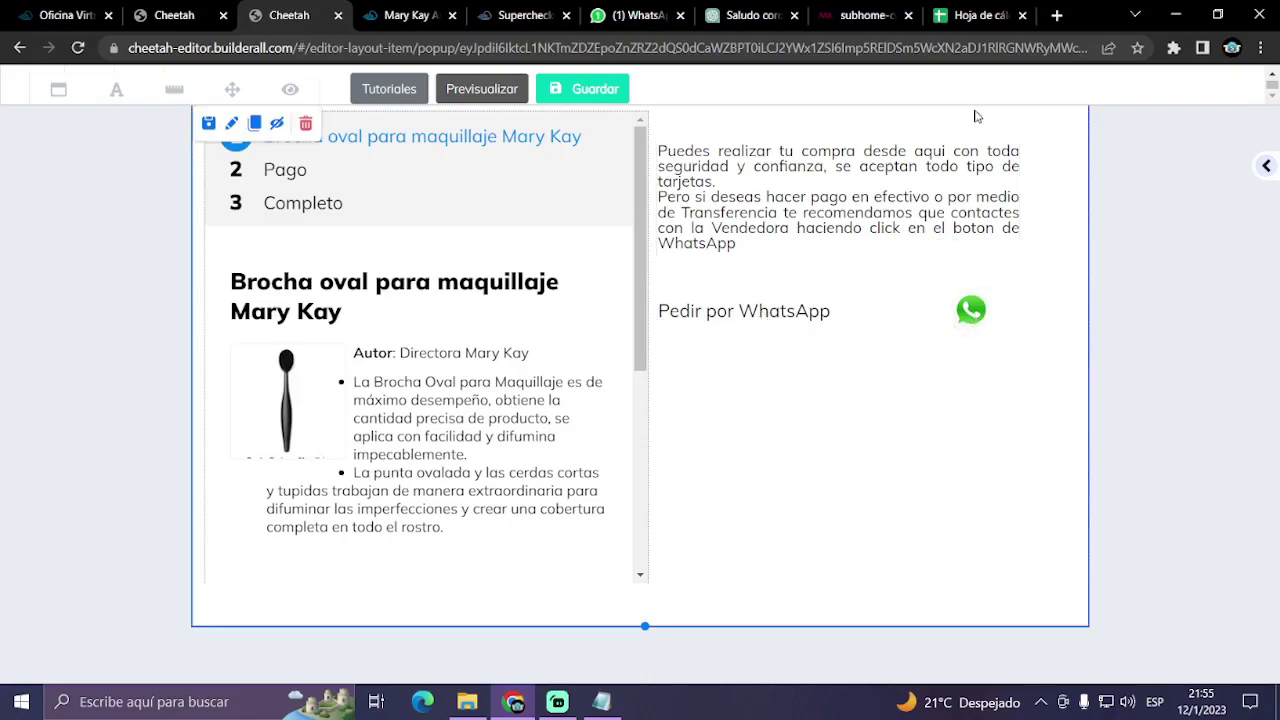
- Open the Walink WhatsApp link generator (crear.wa.link) in a new browser tab and go to its free link form
{"action": "left_click", "coordinate": [1057, 15]}
{"action": "type", "text": "wal"}
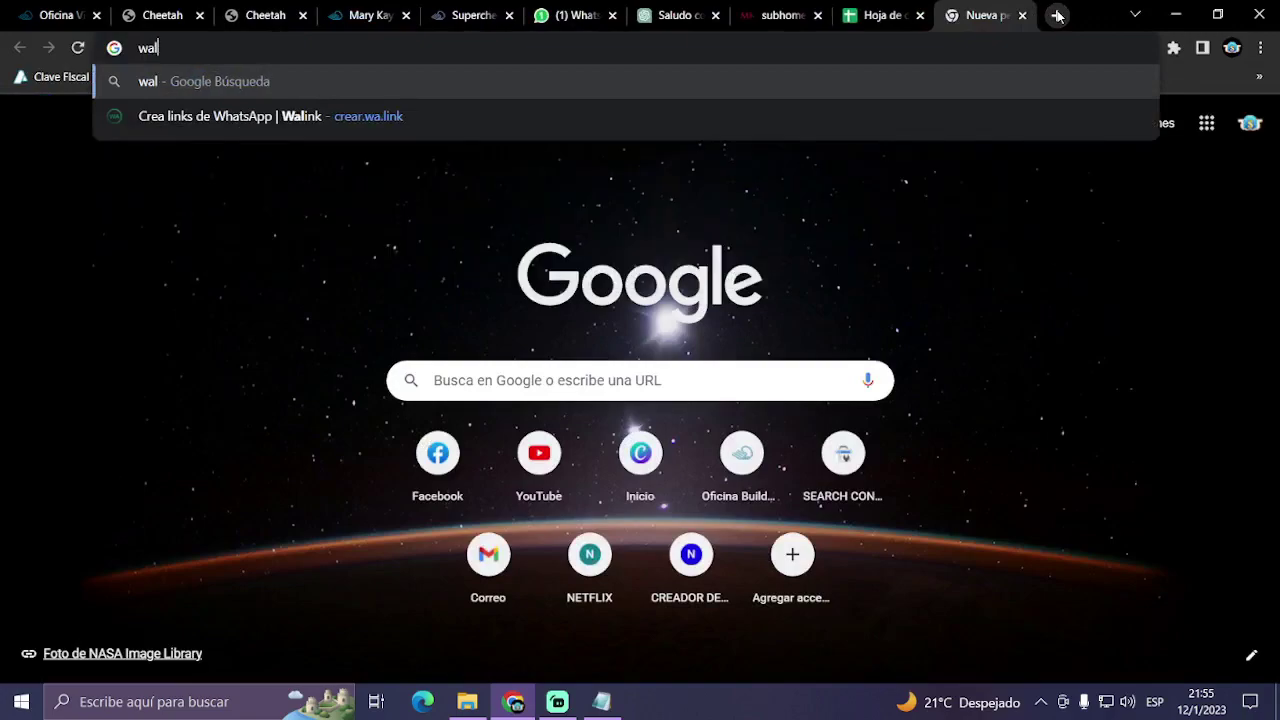
{"action": "key", "text": "Down"}
{"action": "key", "text": "Return"}
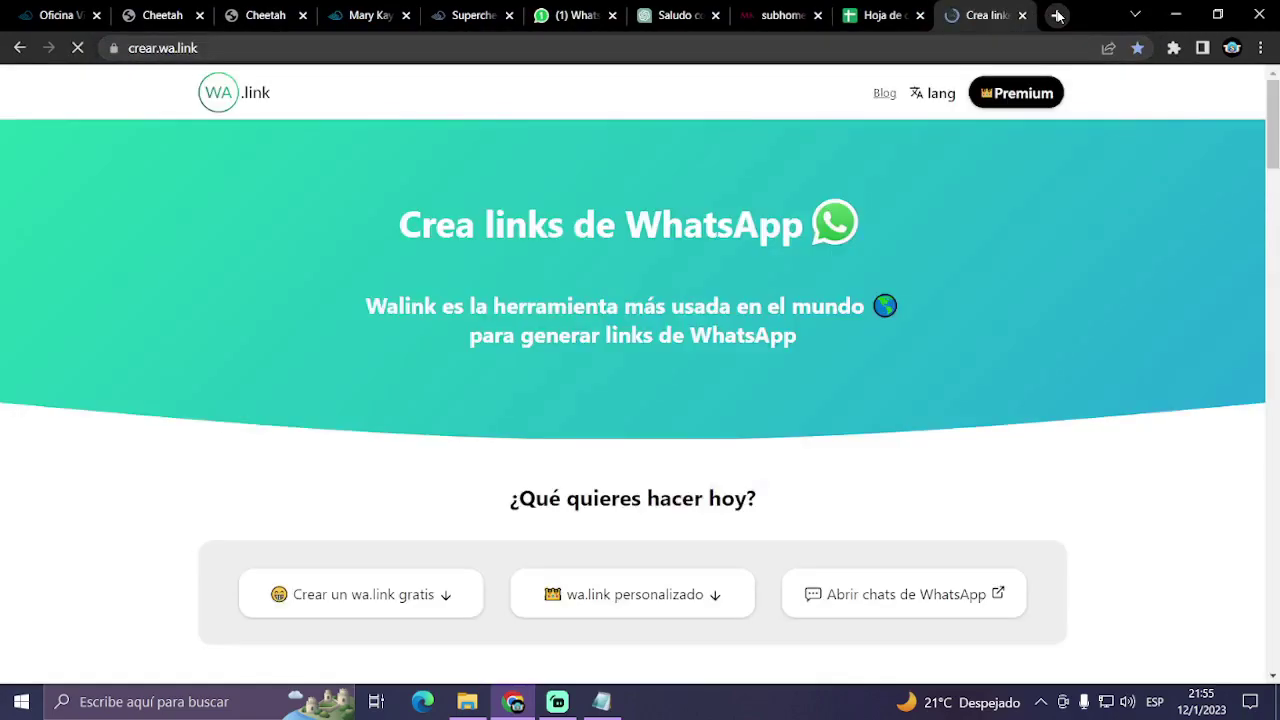
{"action": "scroll", "coordinate": [765, 173], "scroll_direction": "down", "scroll_amount": 1}
{"action": "scroll", "coordinate": [765, 180], "scroll_direction": "down", "scroll_amount": 10}
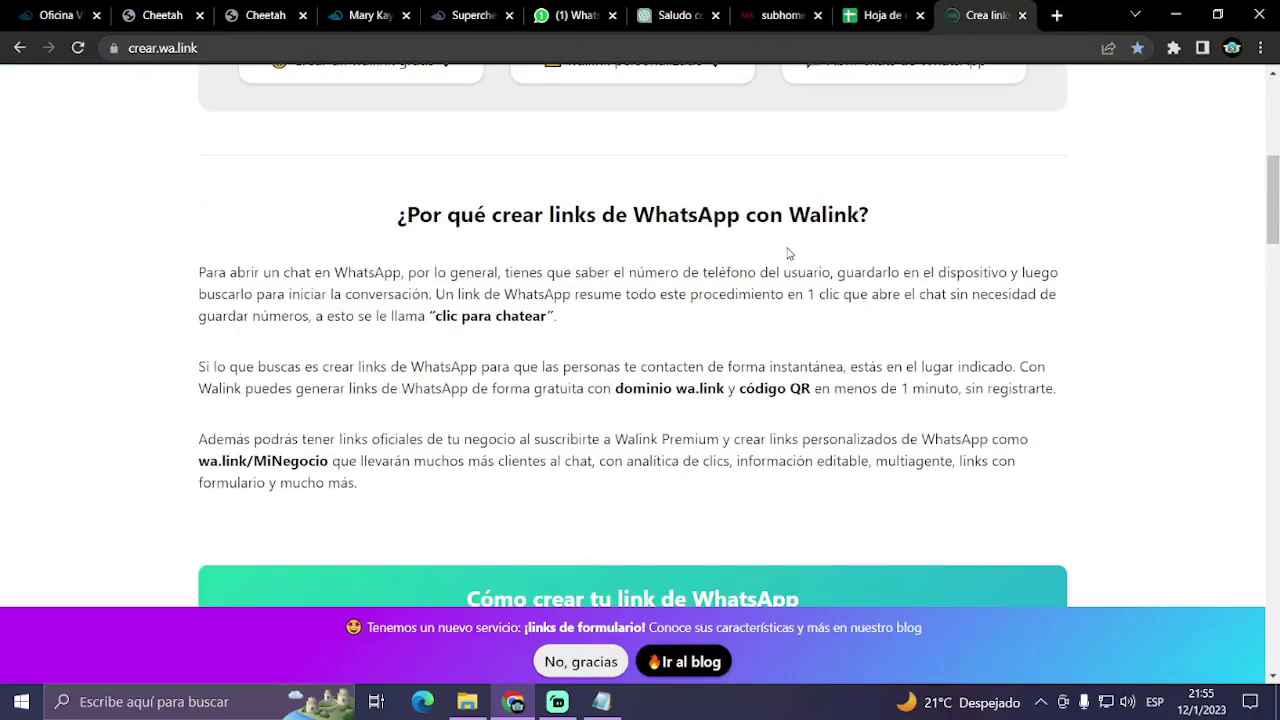
{"action": "scroll", "coordinate": [740, 286], "scroll_direction": "down", "scroll_amount": 3}
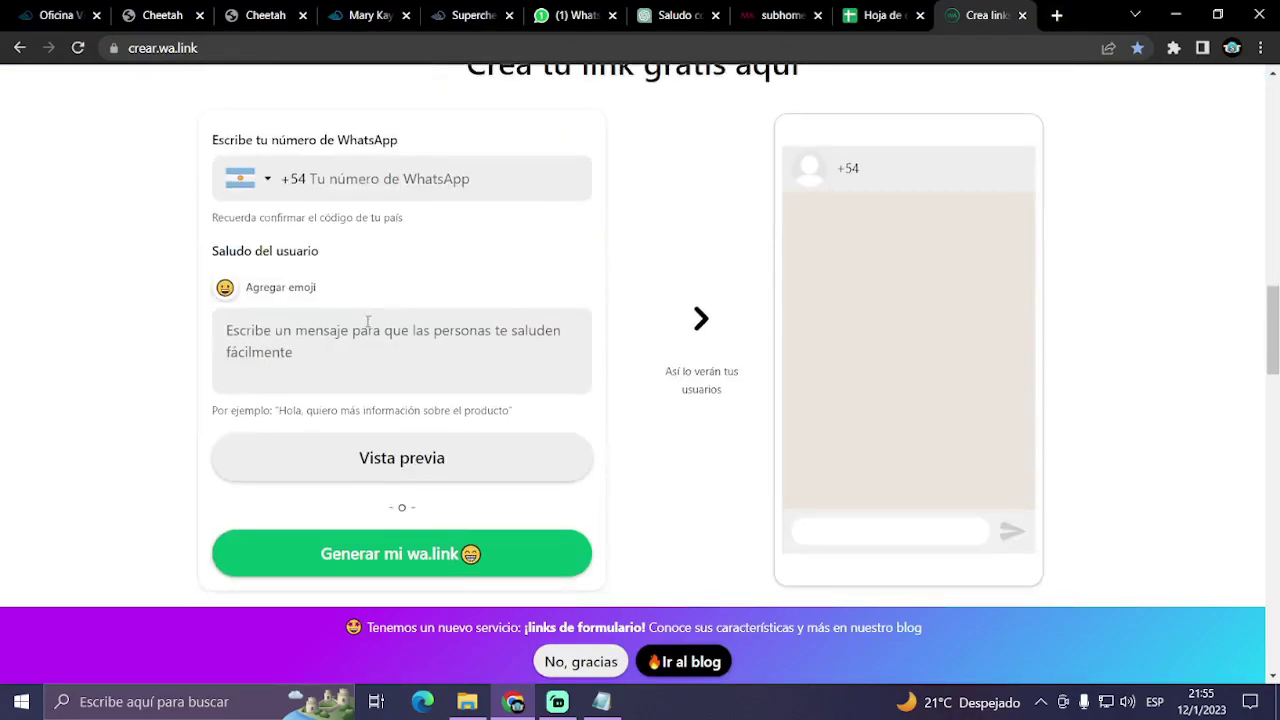
- Fill in the WhatsApp phone number and set the user greeting to "Hola quiero hacer un pedido"
{"action": "left_click", "coordinate": [344, 183]}
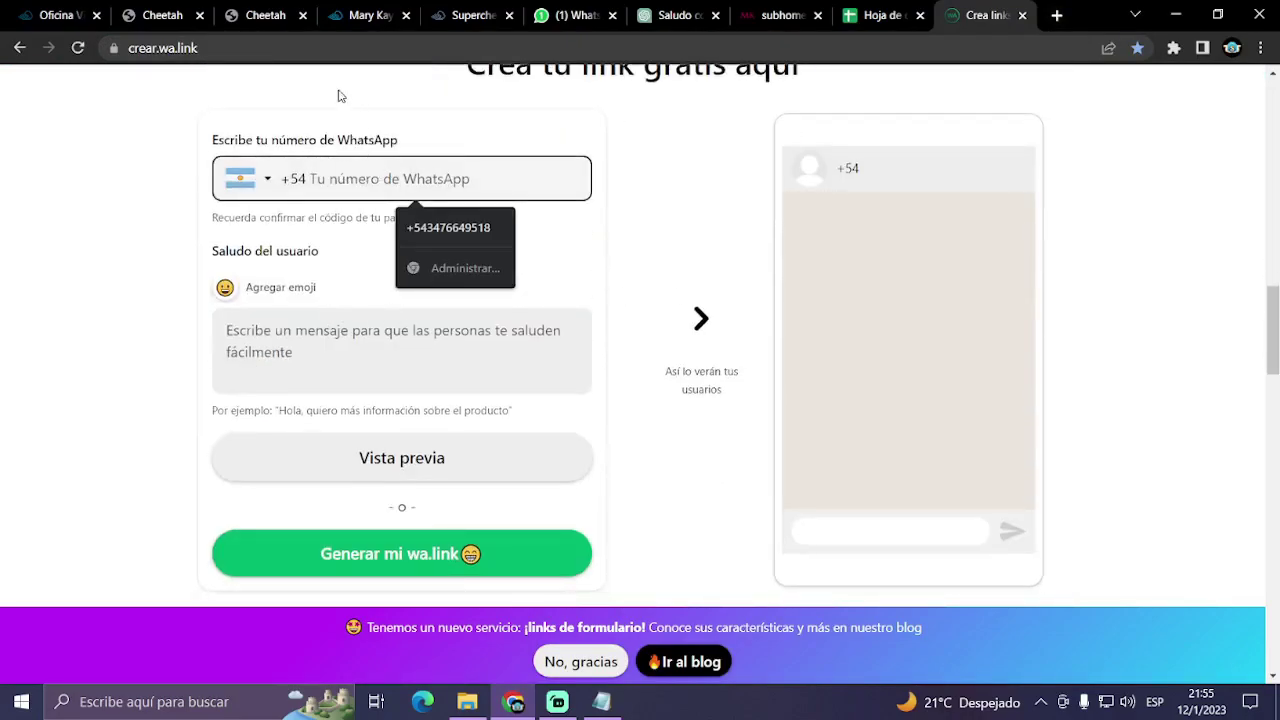
{"action": "right_click", "coordinate": [320, 180]}
{"action": "left_click", "coordinate": [360, 297]}
{"action": "left_click", "coordinate": [311, 353]}
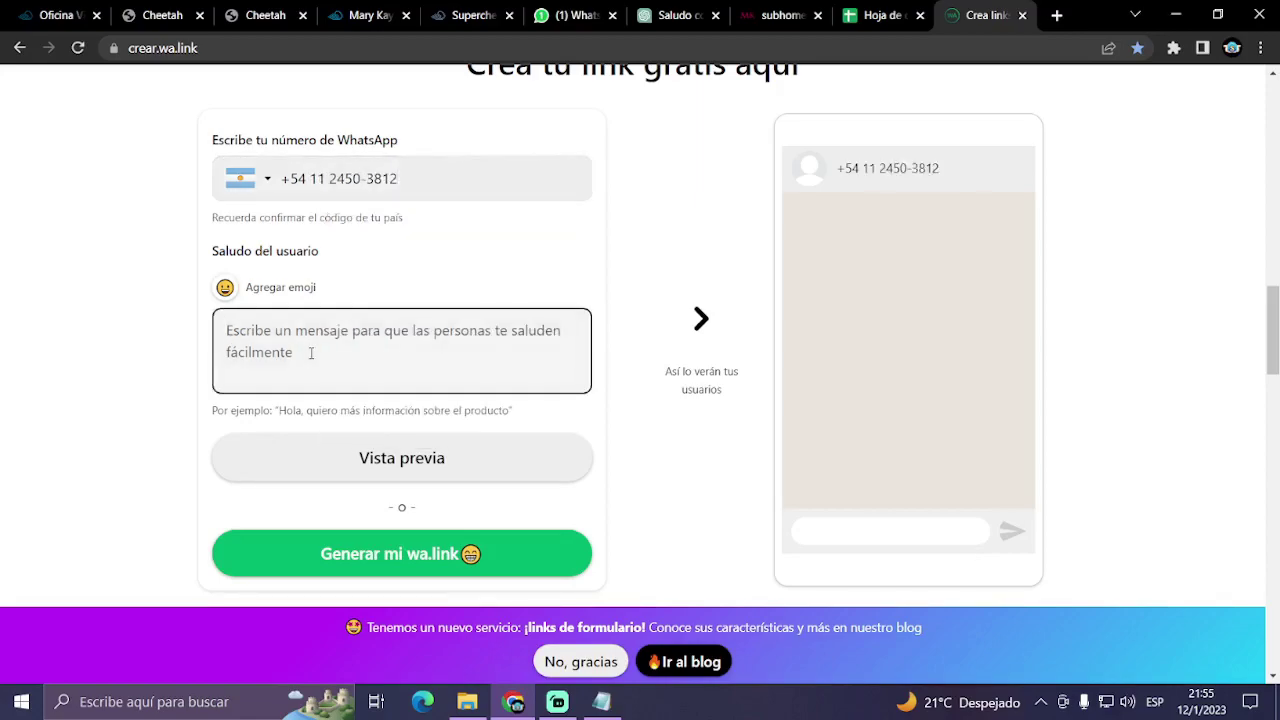
{"action": "type", "text": "Hola quiero hacer un pedido"}
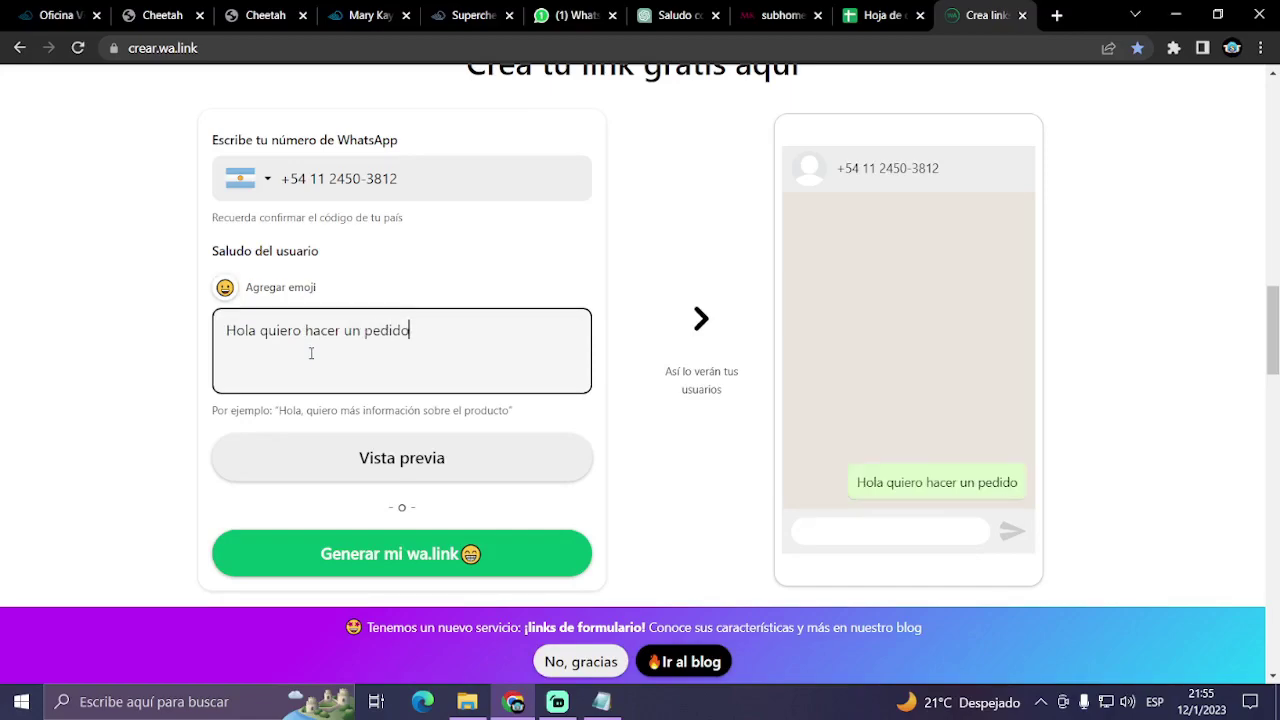
- Generate the short WhatsApp link and copy it
{"action": "left_click", "coordinate": [505, 545]}
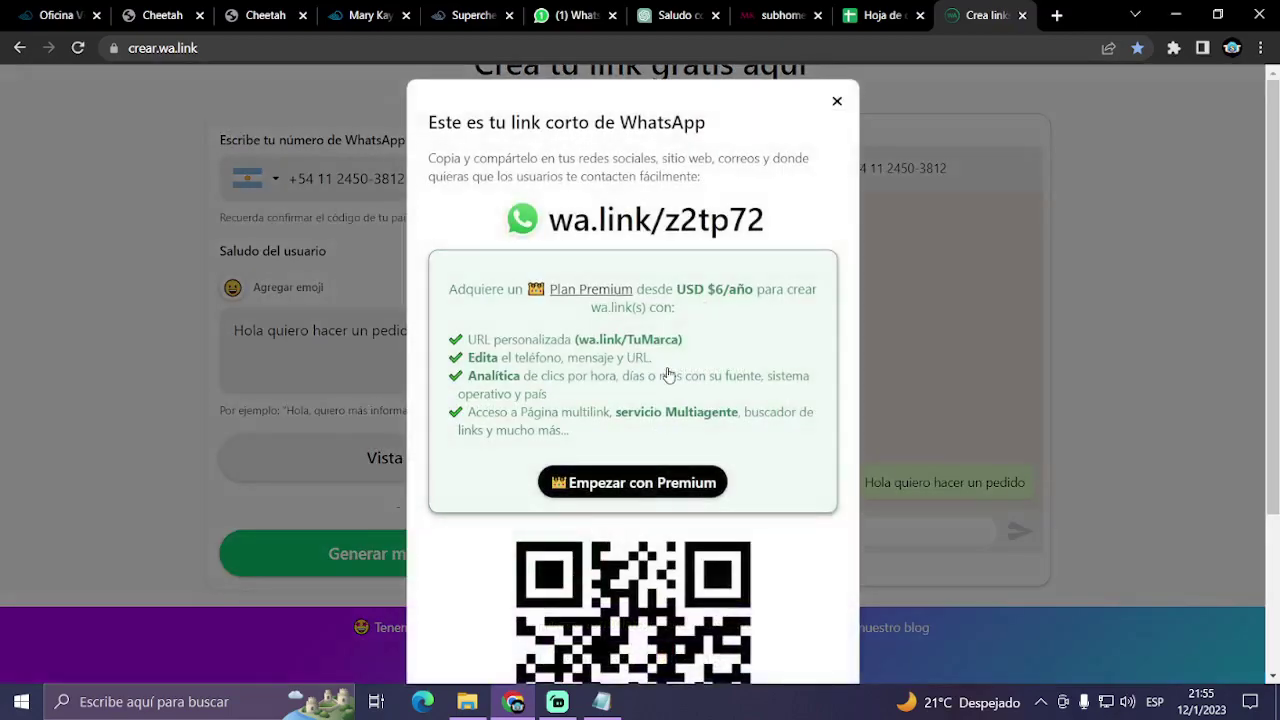
{"action": "scroll", "coordinate": [679, 274], "scroll_direction": "down", "scroll_amount": 2}
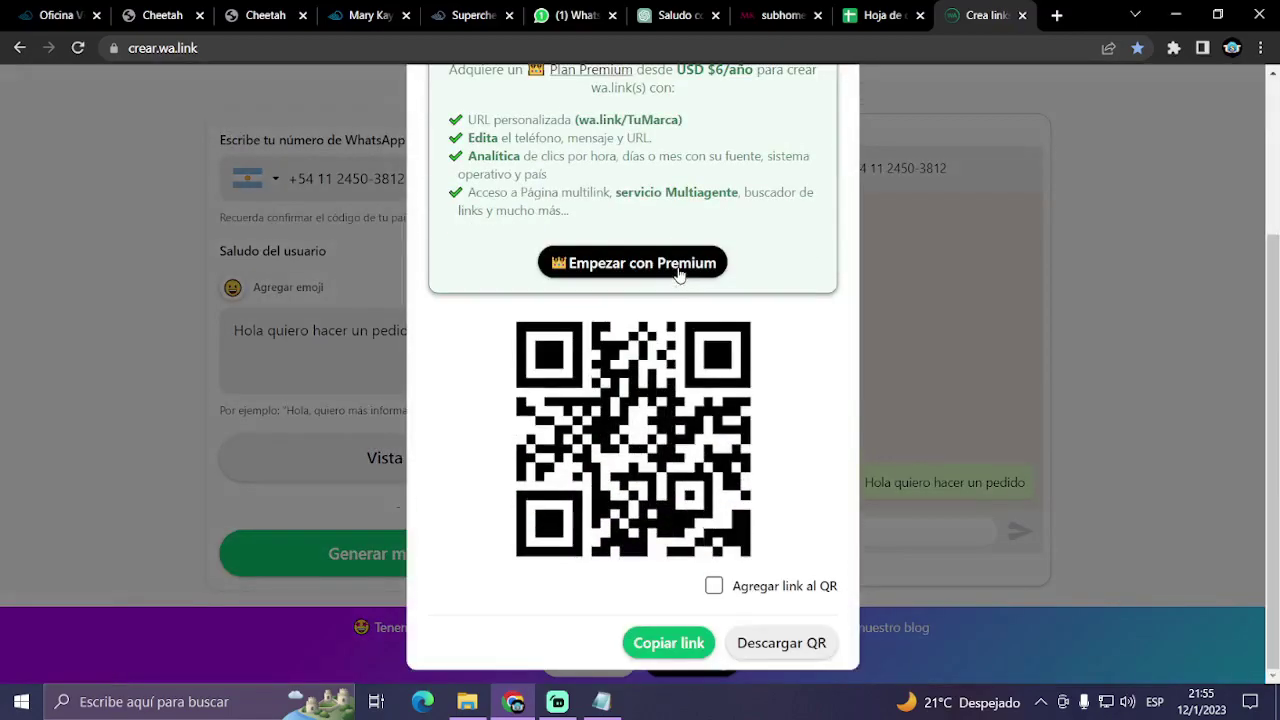
{"action": "left_click", "coordinate": [667, 645]}
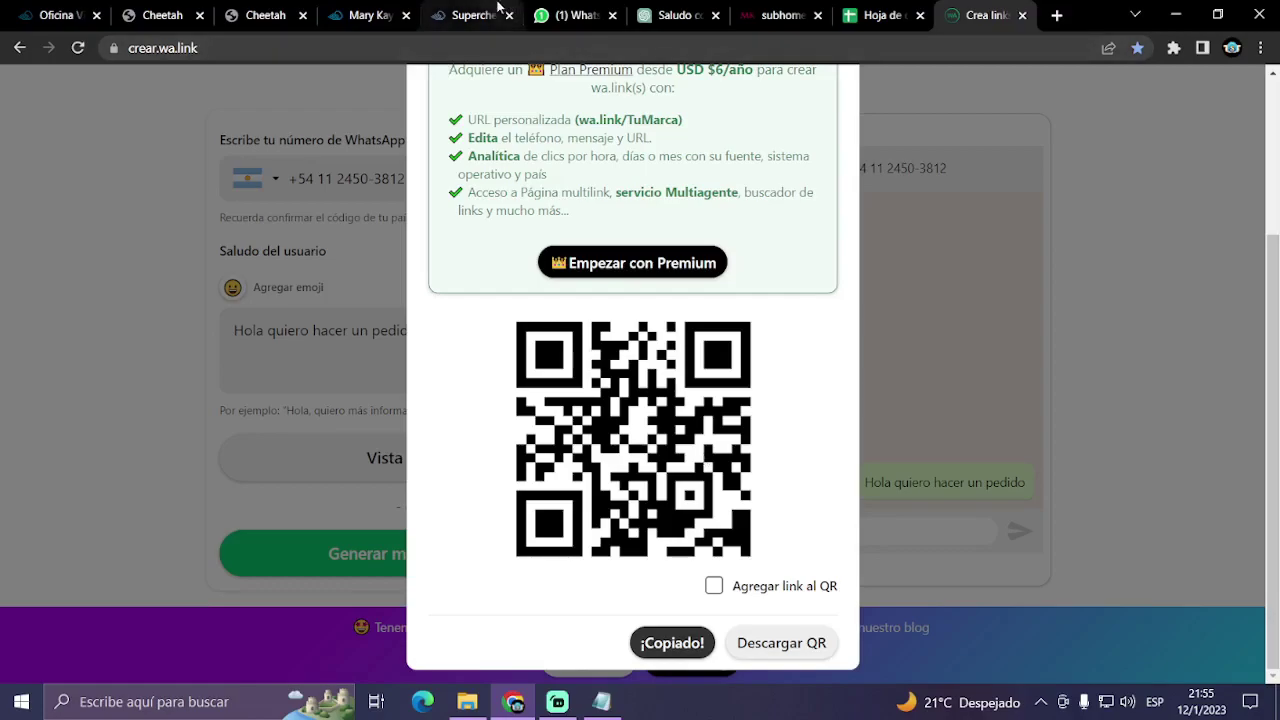
{"action": "left_click", "coordinate": [262, 15]}
{"action": "left_click", "coordinate": [988, 322]}
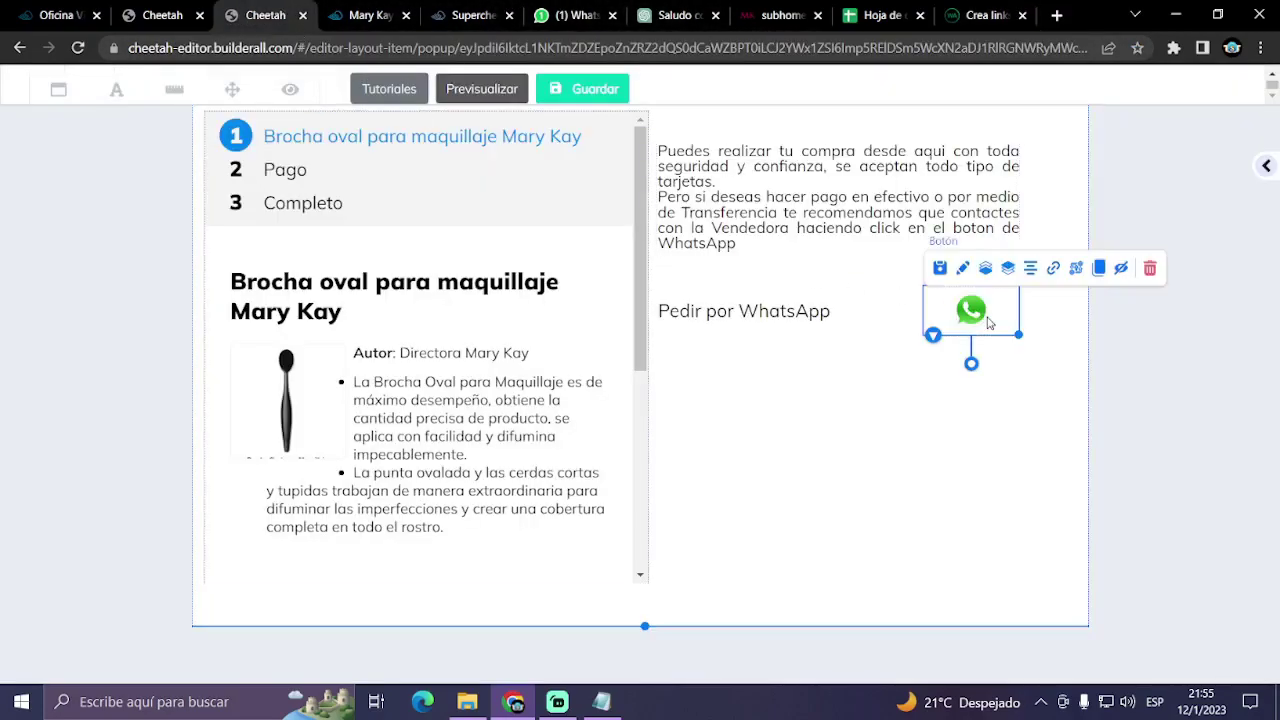
{"action": "left_click", "coordinate": [1052, 271]}
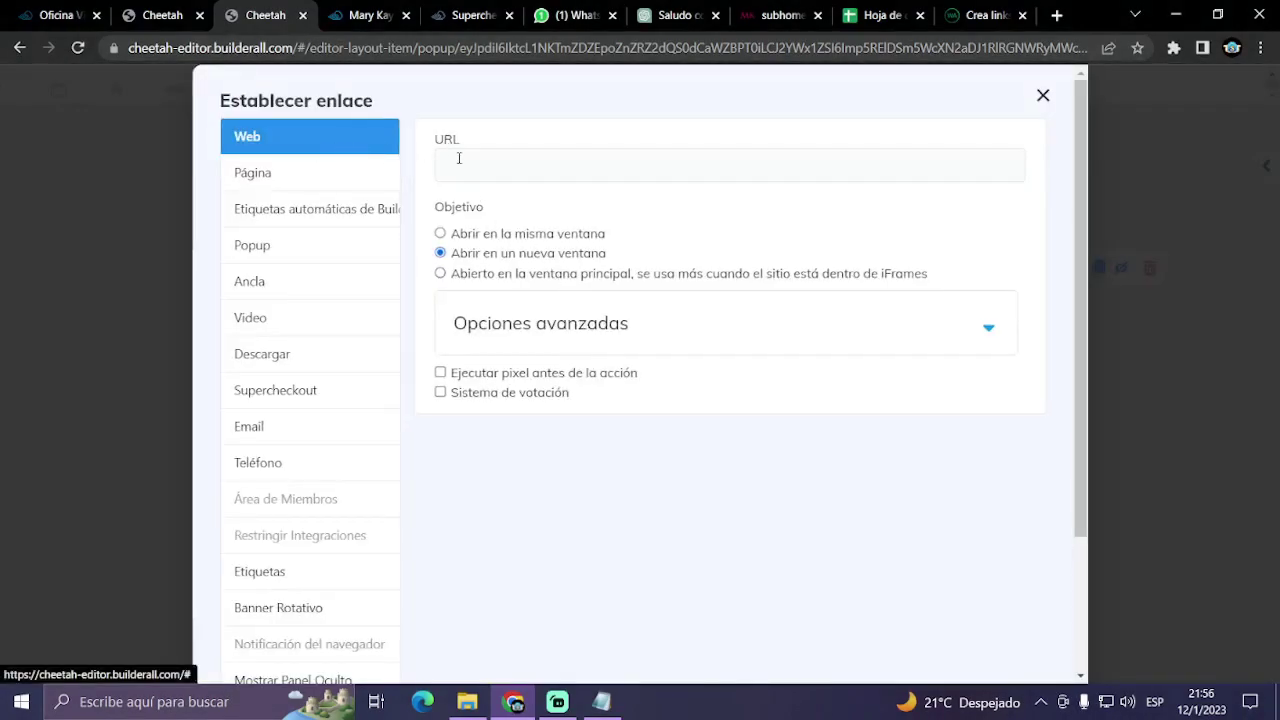
{"action": "right_click", "coordinate": [470, 160]}
{"action": "left_click", "coordinate": [545, 302]}
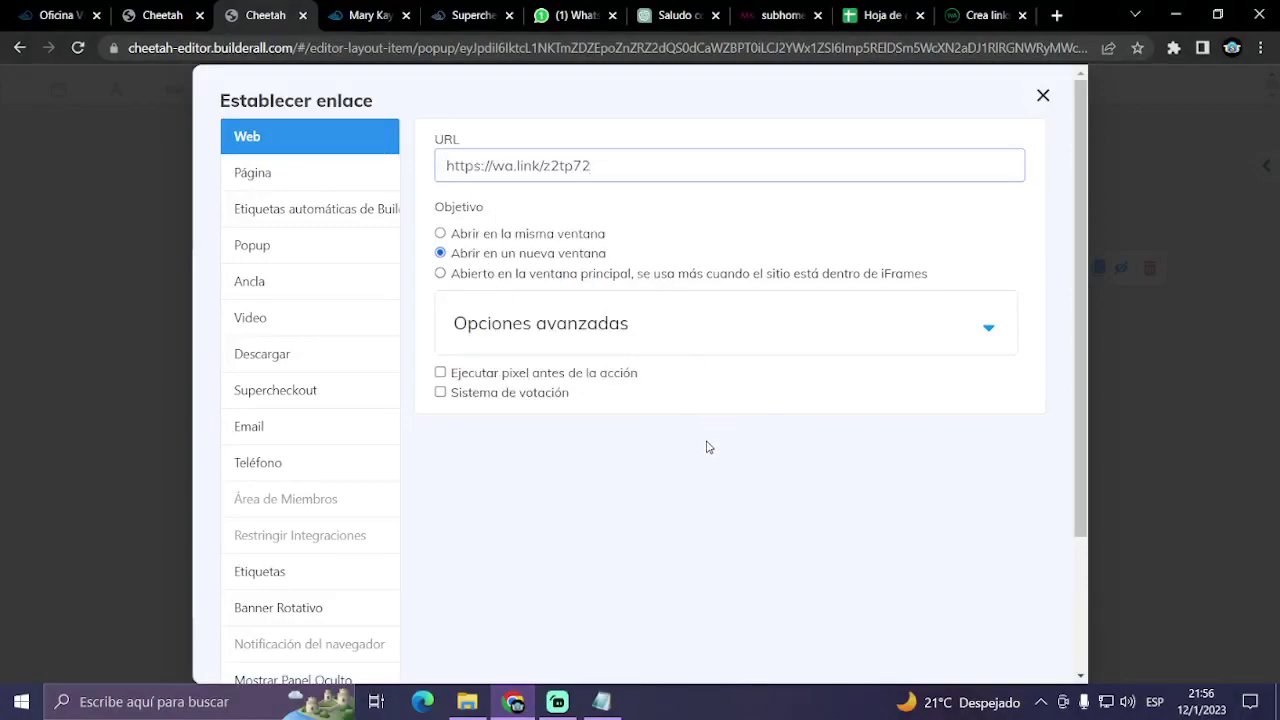
{"action": "scroll", "coordinate": [706, 447], "scroll_direction": "down", "scroll_amount": 2}
{"action": "left_click", "coordinate": [970, 624]}
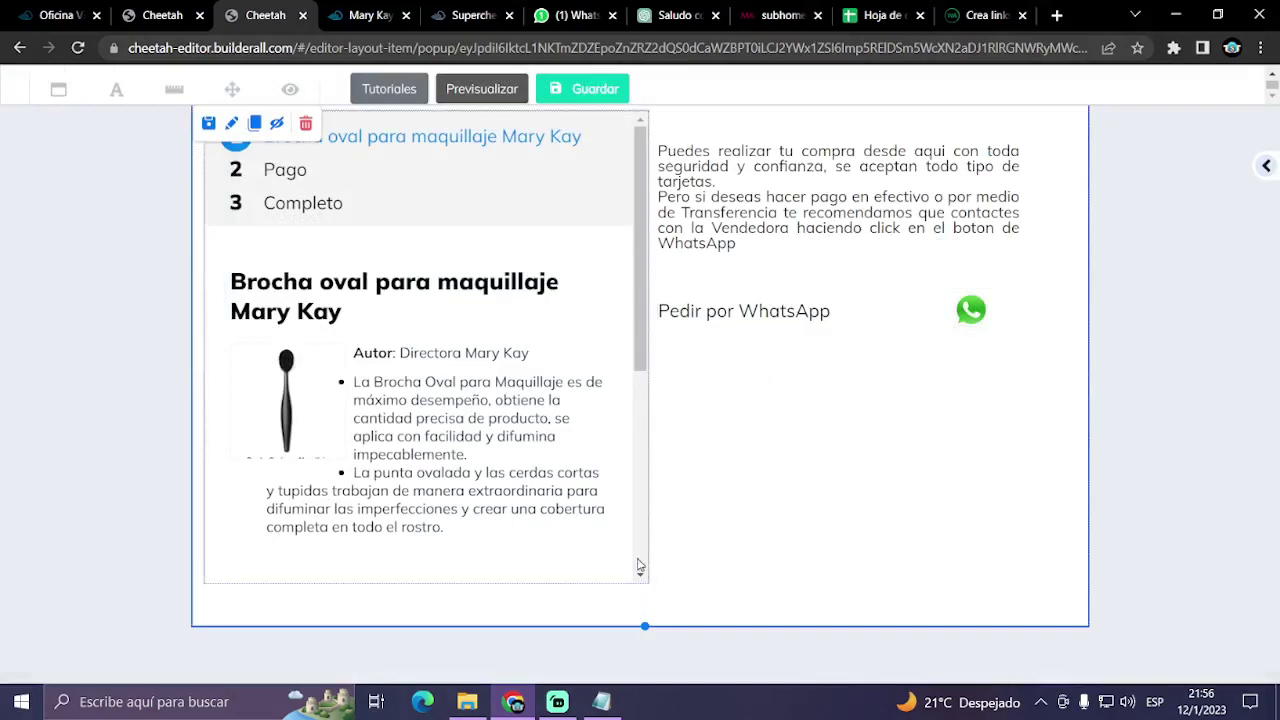
- Shorten the pop-up panel to end just below the embedded checkout, and save and publish the pop-up
{"action": "left_click", "coordinate": [638, 565]}
{"action": "left_click_drag", "start_coordinate": [643, 625], "coordinate": [643, 597]}
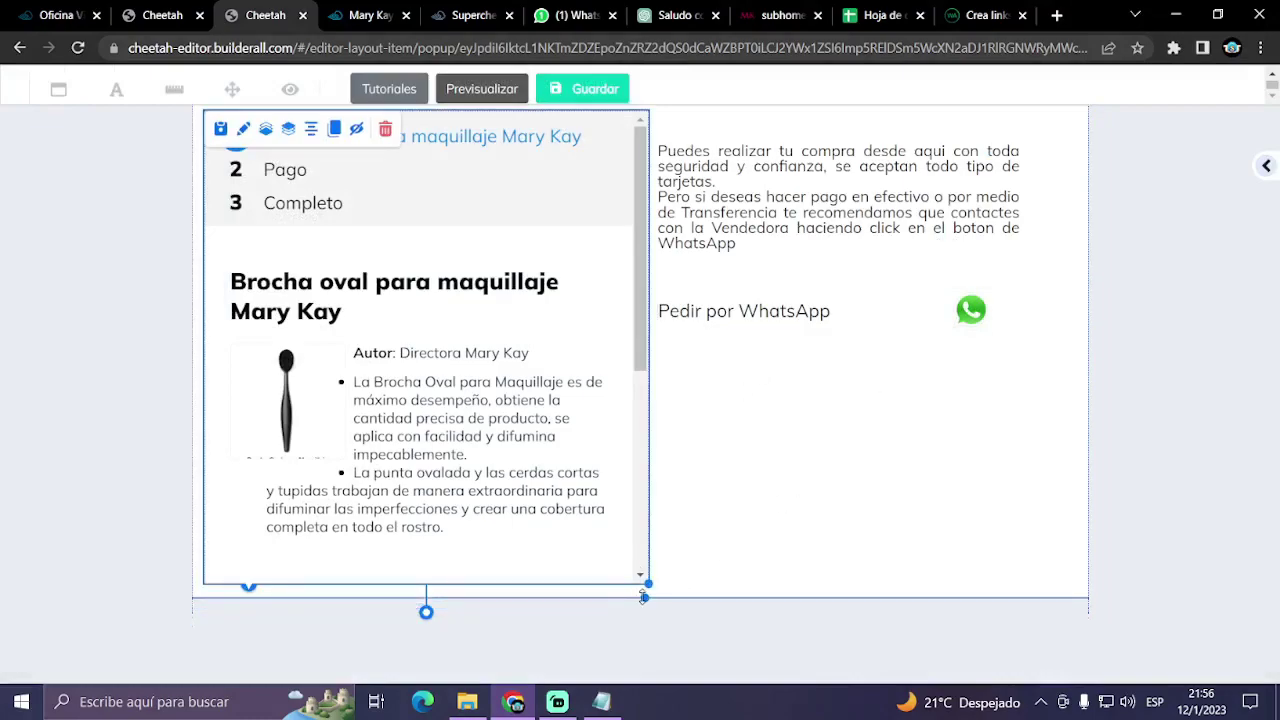
{"action": "left_click", "coordinate": [800, 512]}
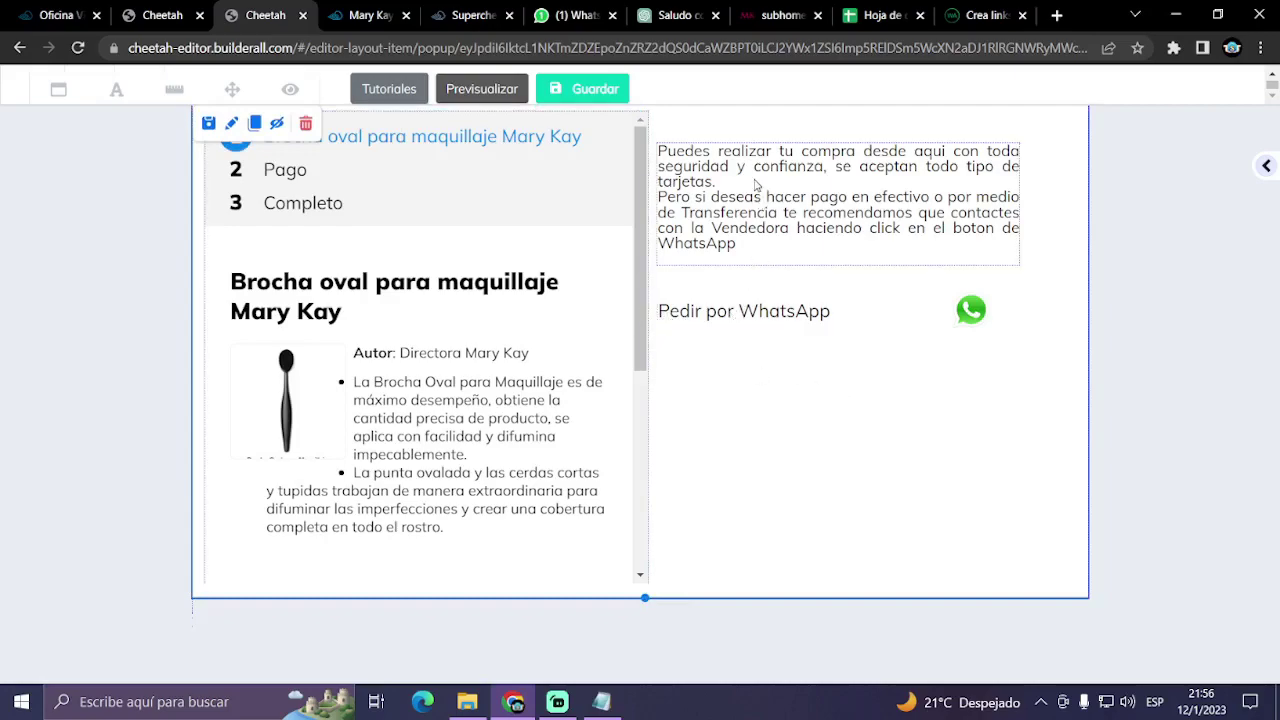
{"action": "left_click", "coordinate": [545, 92]}
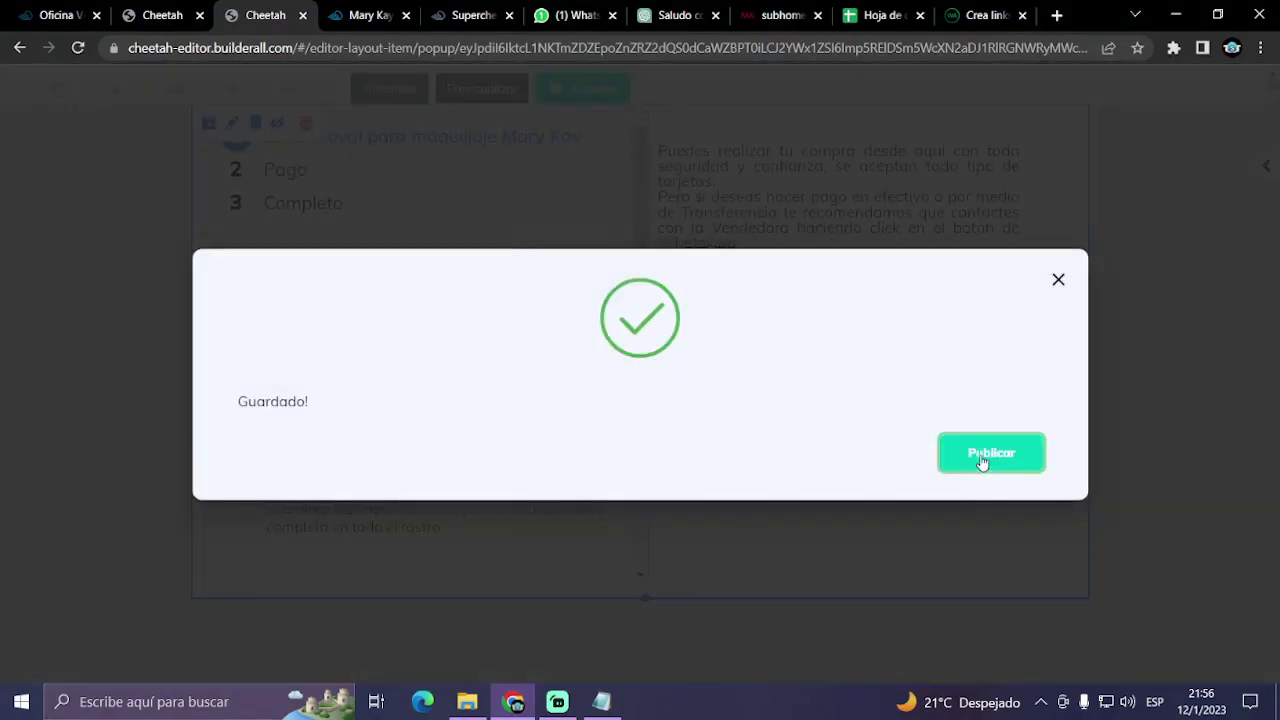
{"action": "left_click", "coordinate": [982, 455]}
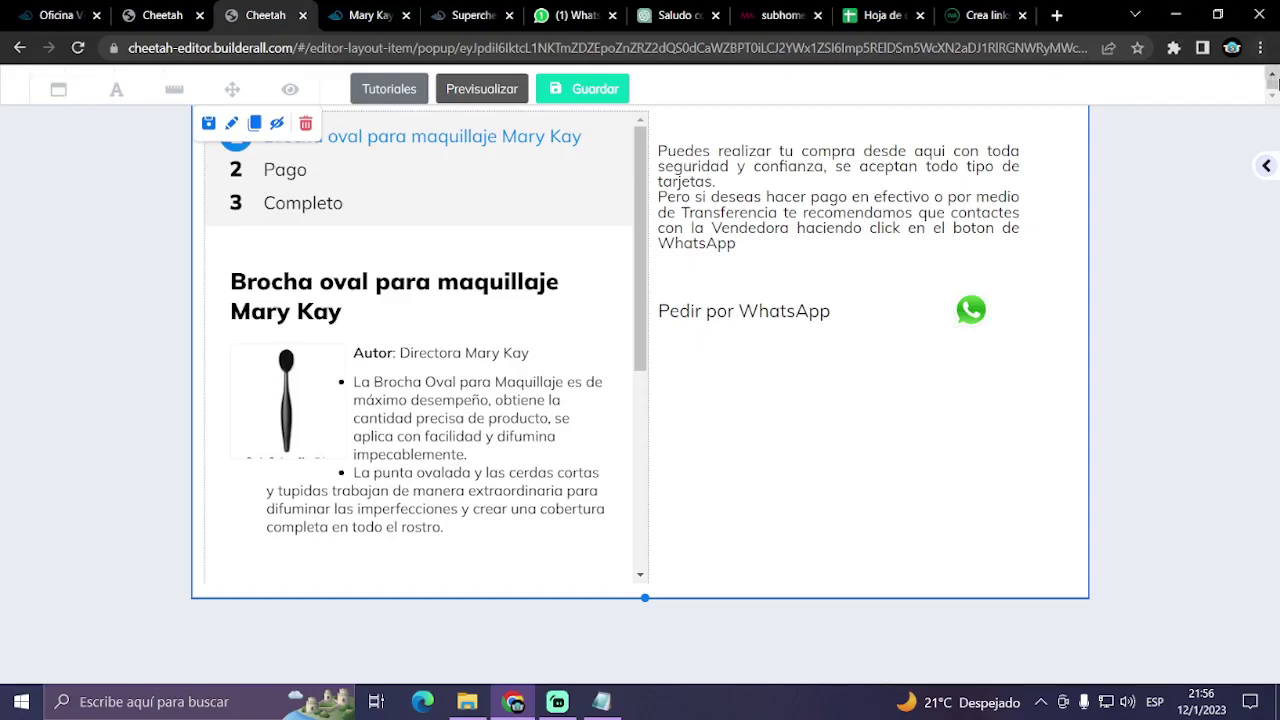
- Leave the pop-up editor for the site's page list and open the "Compactos y Aplicadores" page for editing
{"action": "left_click", "coordinate": [34, 84]}
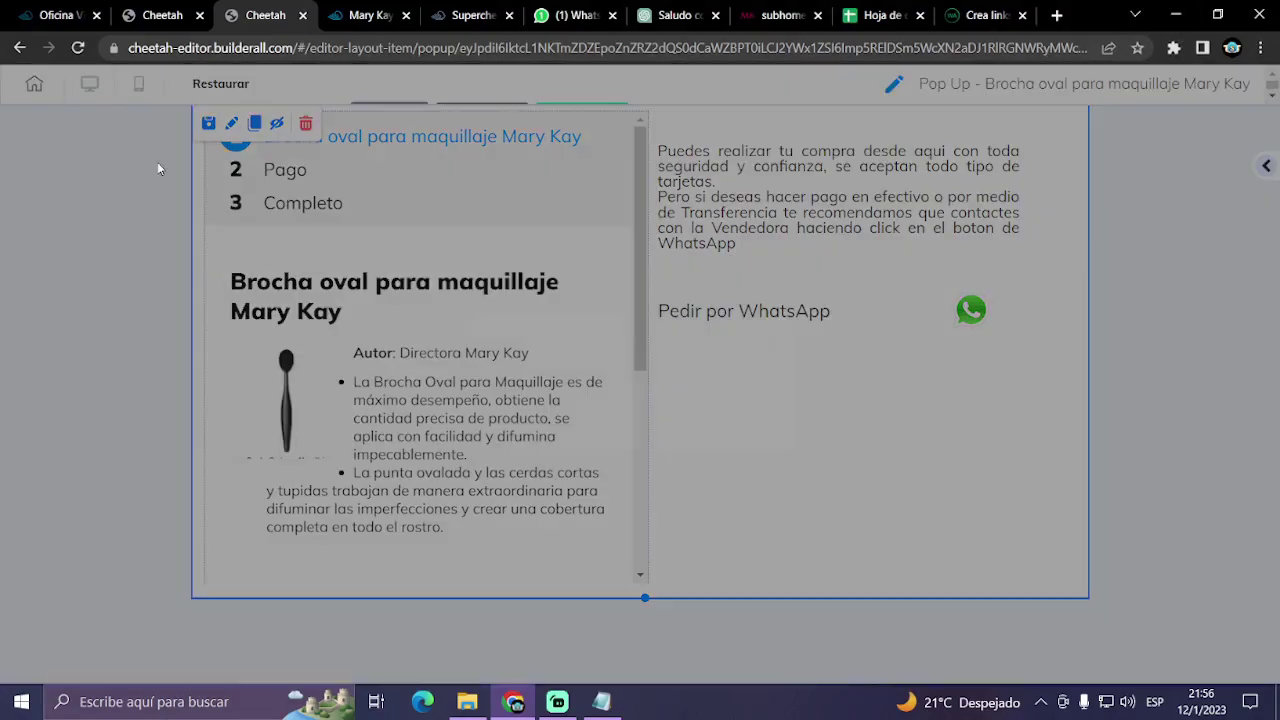
{"action": "left_click", "coordinate": [748, 400]}
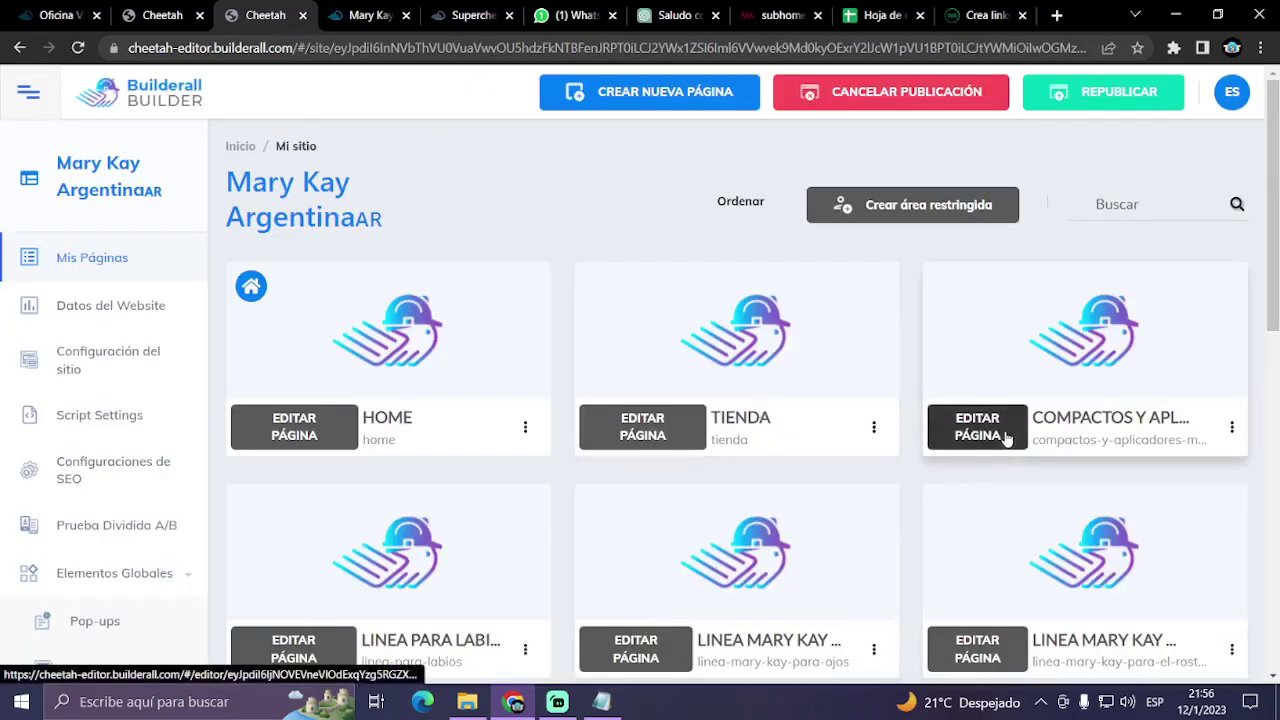
{"action": "left_click", "coordinate": [1006, 437]}
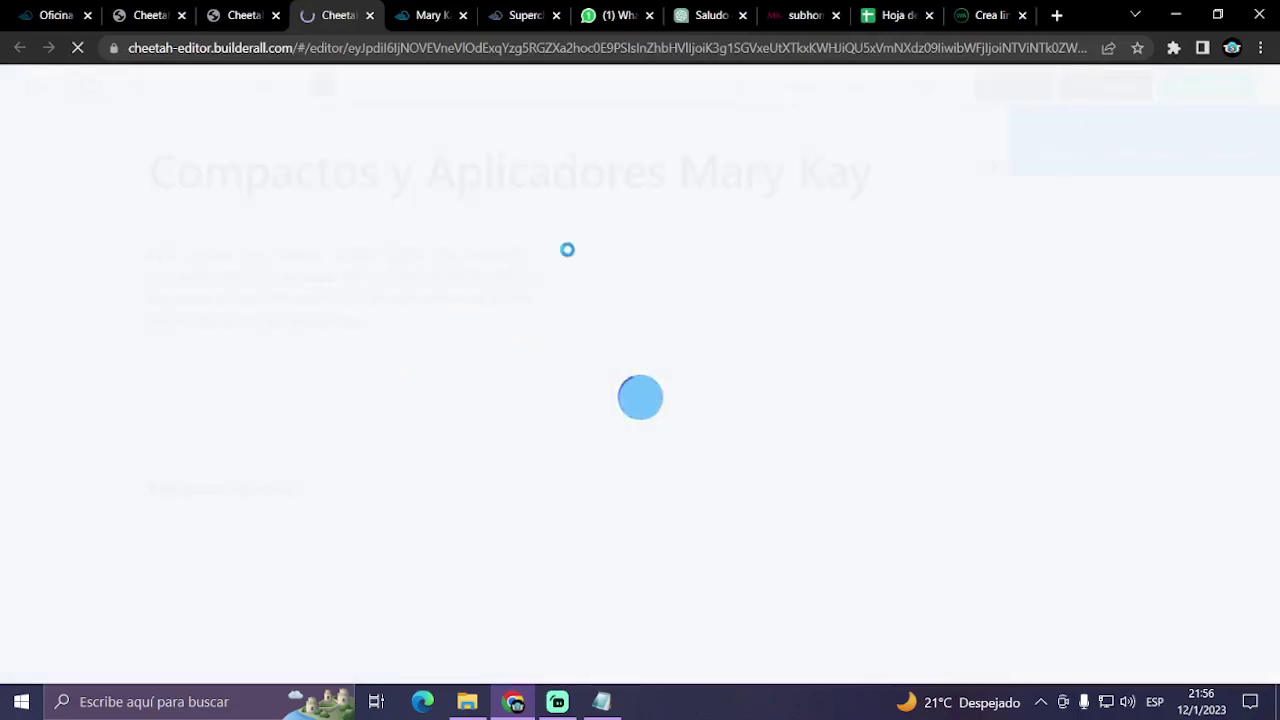
- Delete the "Aplicador para Párpados x 2" image from the Aplicadores y Brochas section
{"action": "scroll", "coordinate": [391, 434], "scroll_direction": "down", "scroll_amount": 2}
{"action": "left_click", "coordinate": [265, 400]}
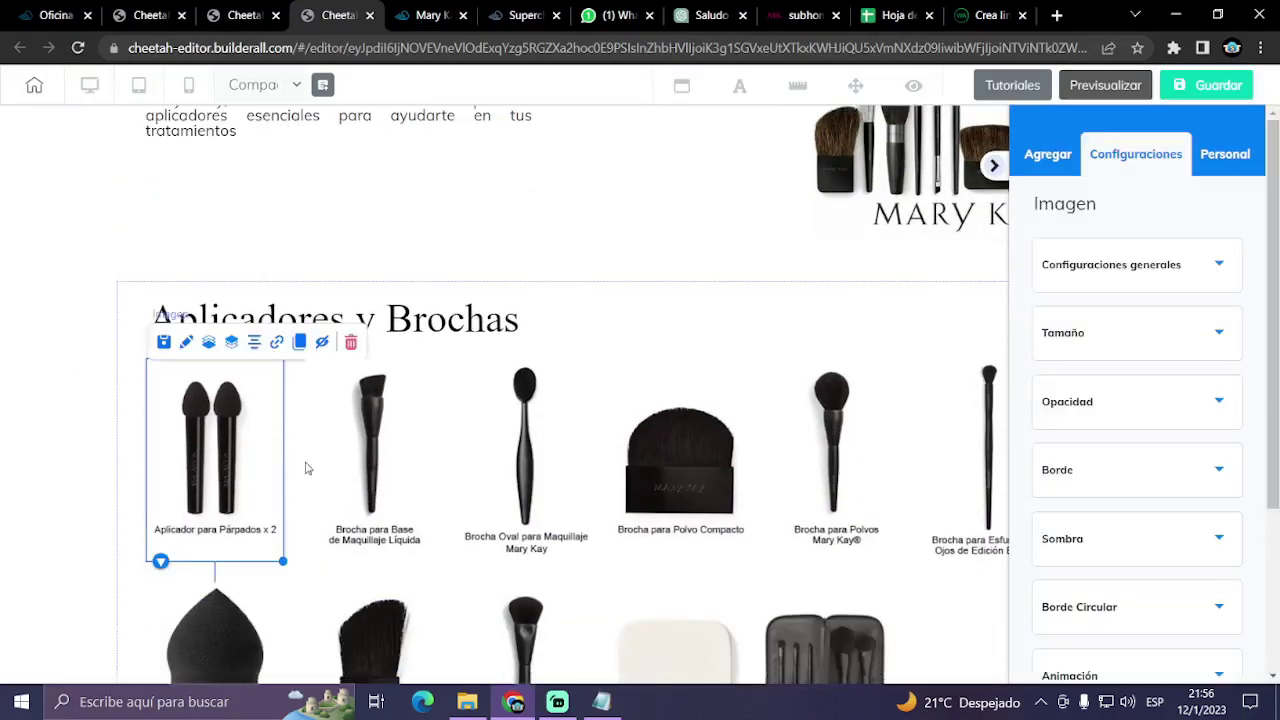
{"action": "left_click", "coordinate": [351, 343]}
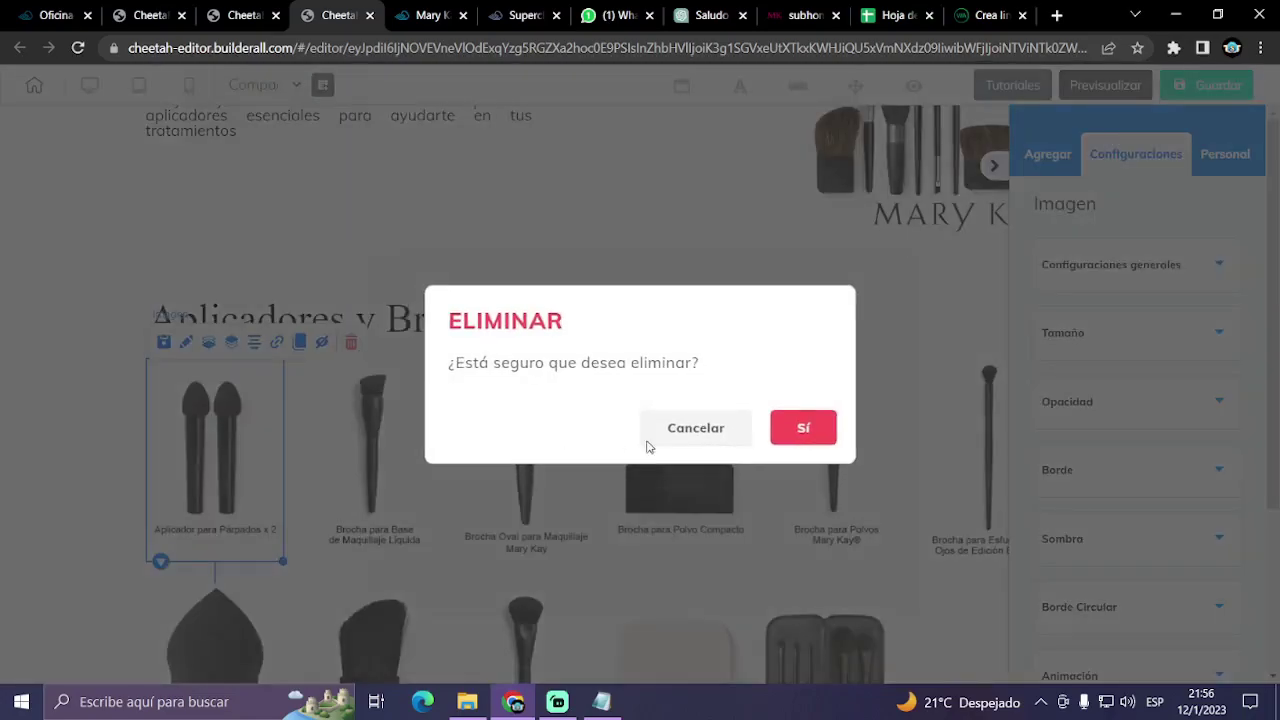
{"action": "left_click", "coordinate": [796, 434]}
- Shift the liquid foundation, oval, compact powder and powder brush images left to close the gap in the first row
{"action": "scroll", "coordinate": [677, 523], "scroll_direction": "down", "scroll_amount": 3}
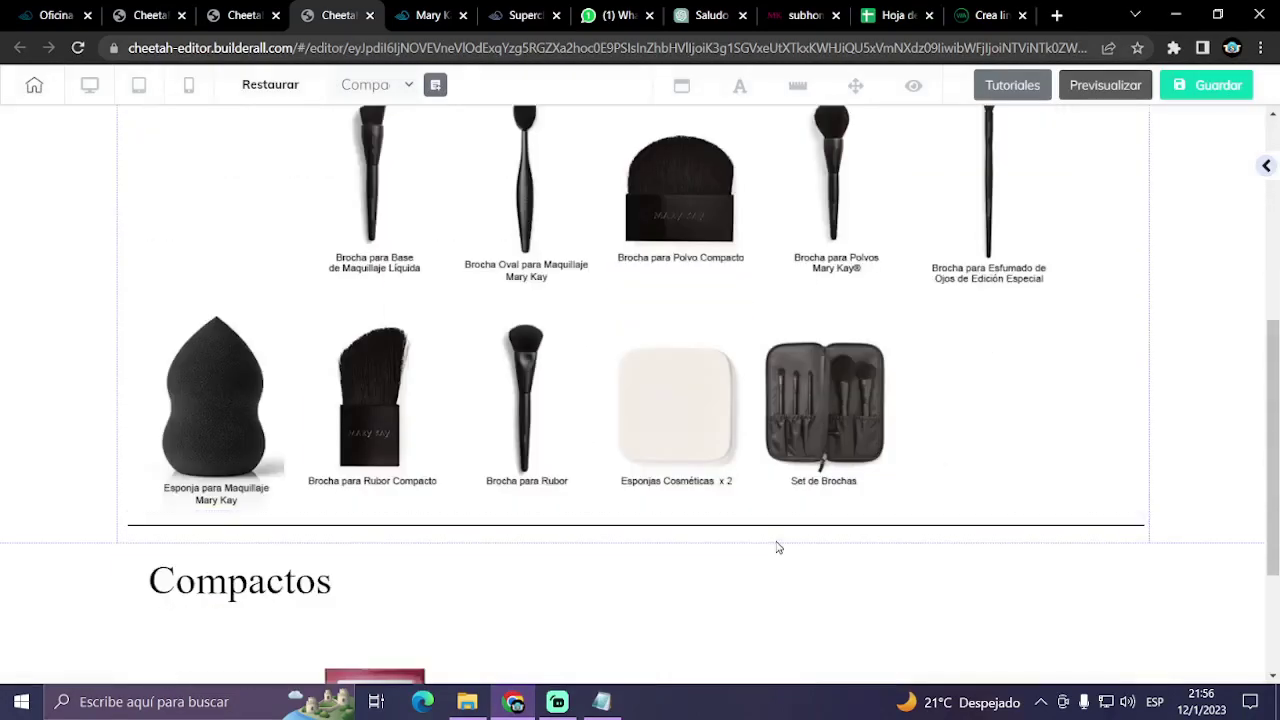
{"action": "scroll", "coordinate": [760, 530], "scroll_direction": "up", "scroll_amount": 1}
{"action": "scroll", "coordinate": [743, 507], "scroll_direction": "up", "scroll_amount": 2}
{"action": "left_click_drag", "start_coordinate": [410, 437], "coordinate": [263, 435]}
{"action": "left_click_drag", "start_coordinate": [523, 443], "coordinate": [403, 443]}
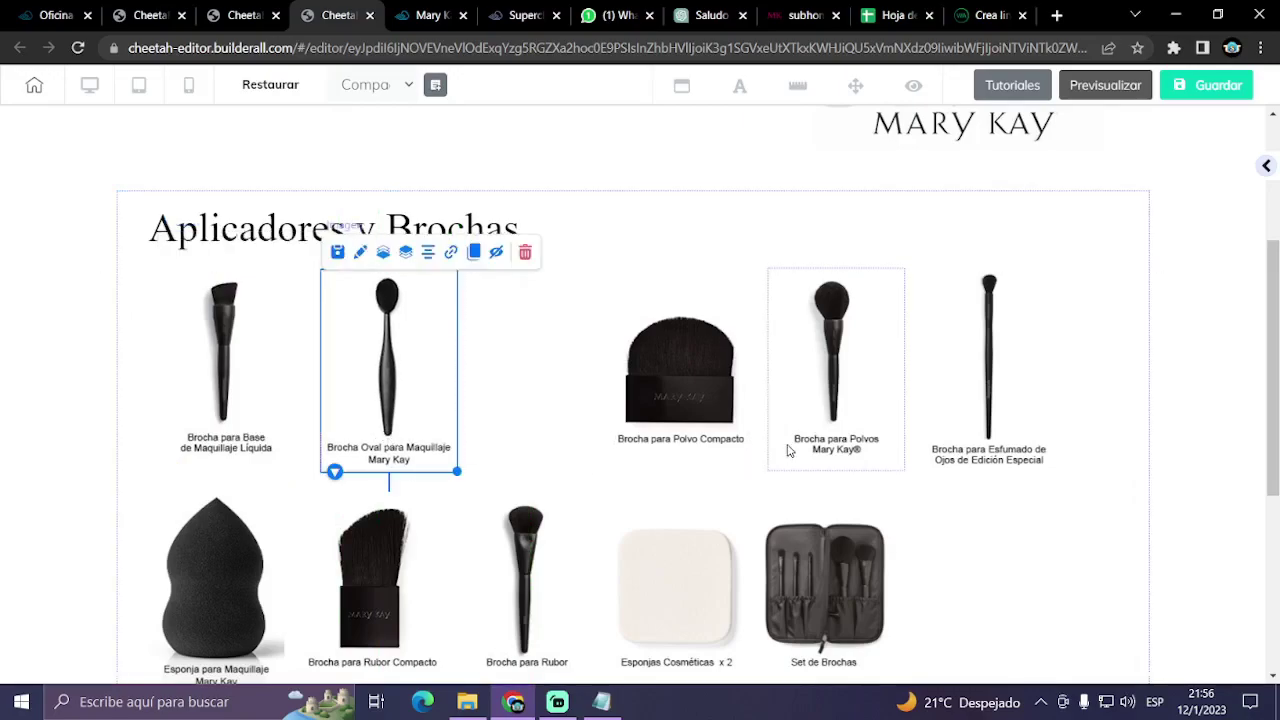
{"action": "mouse_move", "coordinate": [789, 449]}
{"action": "left_mouse_down"}
{"action": "mouse_move", "coordinate": [480, 443]}
{"action": "mouse_move", "coordinate": [812, 445]}
{"action": "left_mouse_up"}
{"action": "left_click_drag", "start_coordinate": [663, 443], "coordinate": [537, 432]}
{"action": "mouse_move", "coordinate": [879, 426]}
{"action": "left_mouse_down"}
{"action": "mouse_move", "coordinate": [729, 416]}
{"action": "mouse_move", "coordinate": [745, 421]}
{"action": "left_mouse_up"}
- Space out the first row evenly by moving the eye blending, powder, compact powder and oval brush images right
{"action": "mouse_move", "coordinate": [988, 430]}
{"action": "left_mouse_down"}
{"action": "mouse_move", "coordinate": [886, 430]}
{"action": "mouse_move", "coordinate": [1021, 422]}
{"action": "left_mouse_up"}
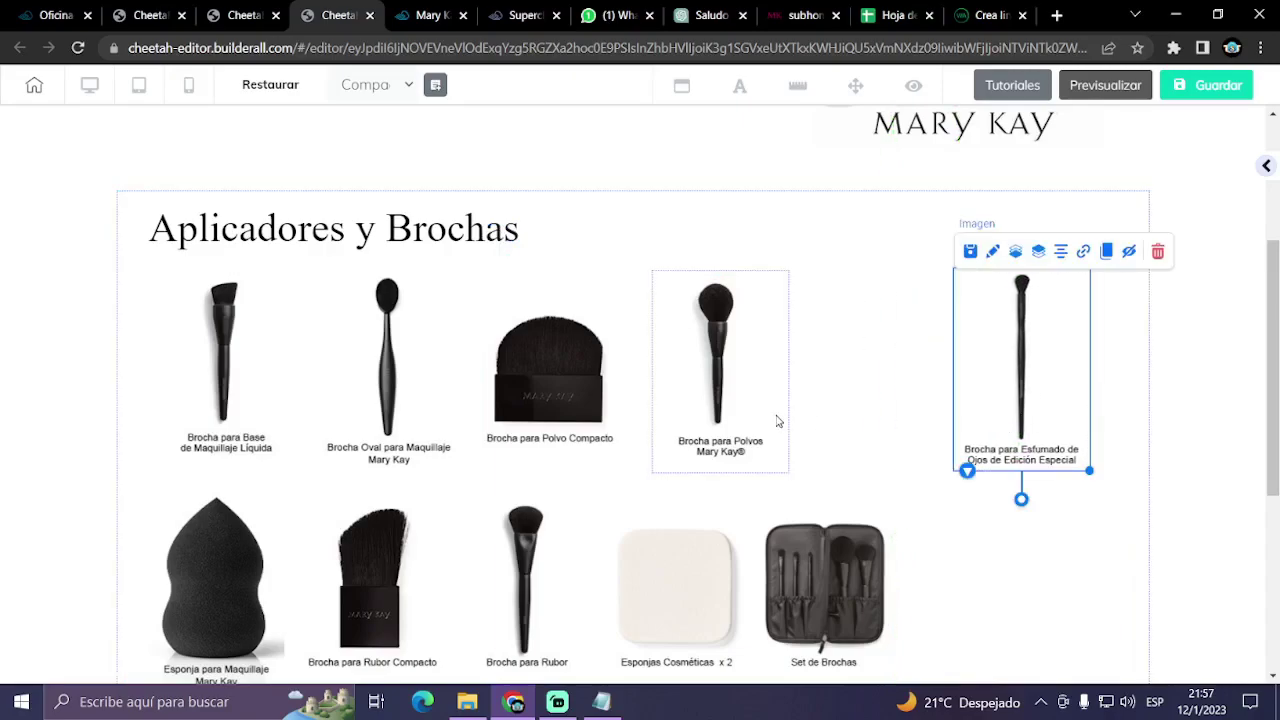
{"action": "left_click_drag", "start_coordinate": [780, 418], "coordinate": [879, 416]}
{"action": "left_click_drag", "start_coordinate": [881, 416], "coordinate": [880, 410]}
{"action": "left_click_drag", "start_coordinate": [600, 410], "coordinate": [654, 403]}
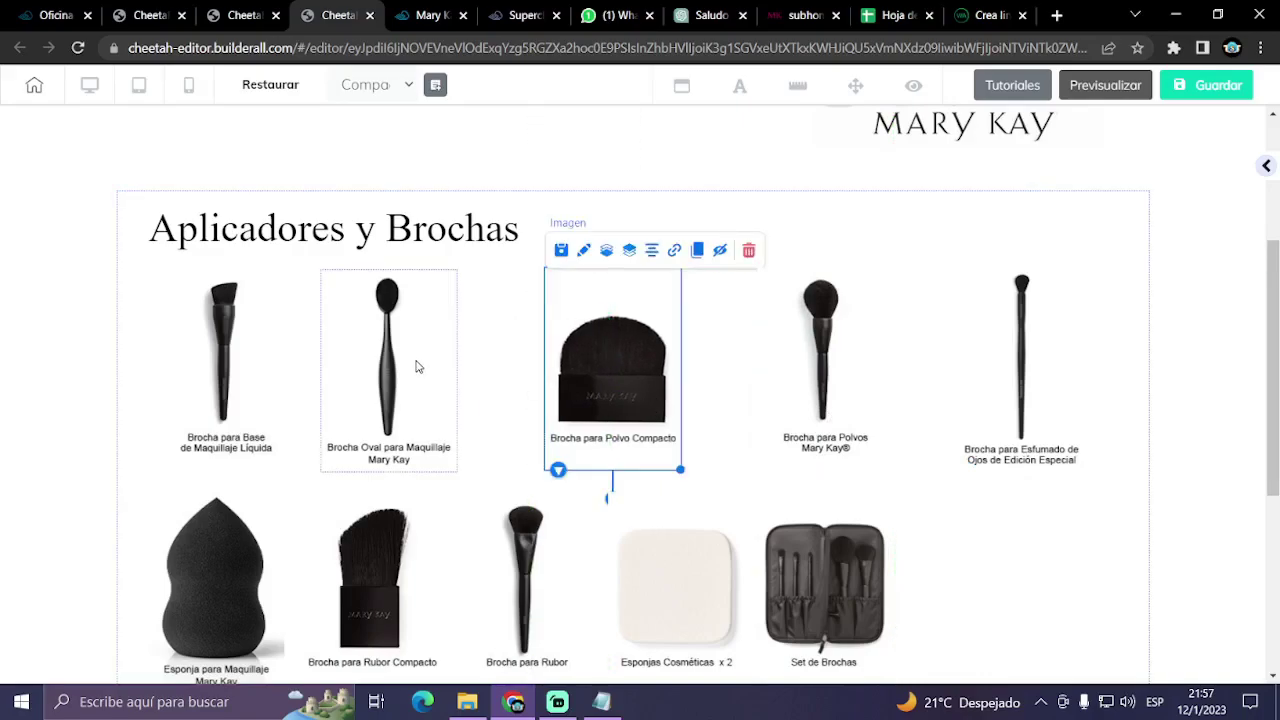
{"action": "left_click_drag", "start_coordinate": [417, 366], "coordinate": [440, 358]}
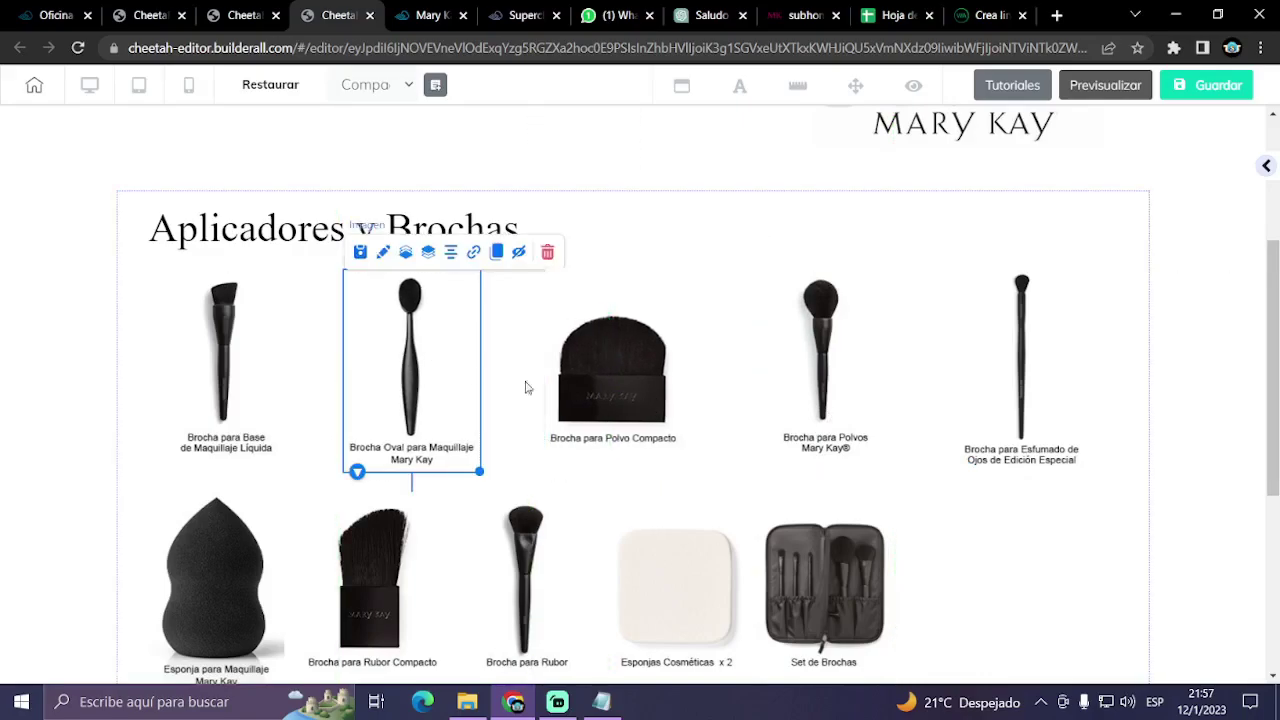
{"action": "left_click", "coordinate": [1096, 620]}
- Spread the five second-row product images, from the makeup sponge to the brush set, to line up under the first row
{"action": "scroll", "coordinate": [1068, 614], "scroll_direction": "down", "scroll_amount": 2}
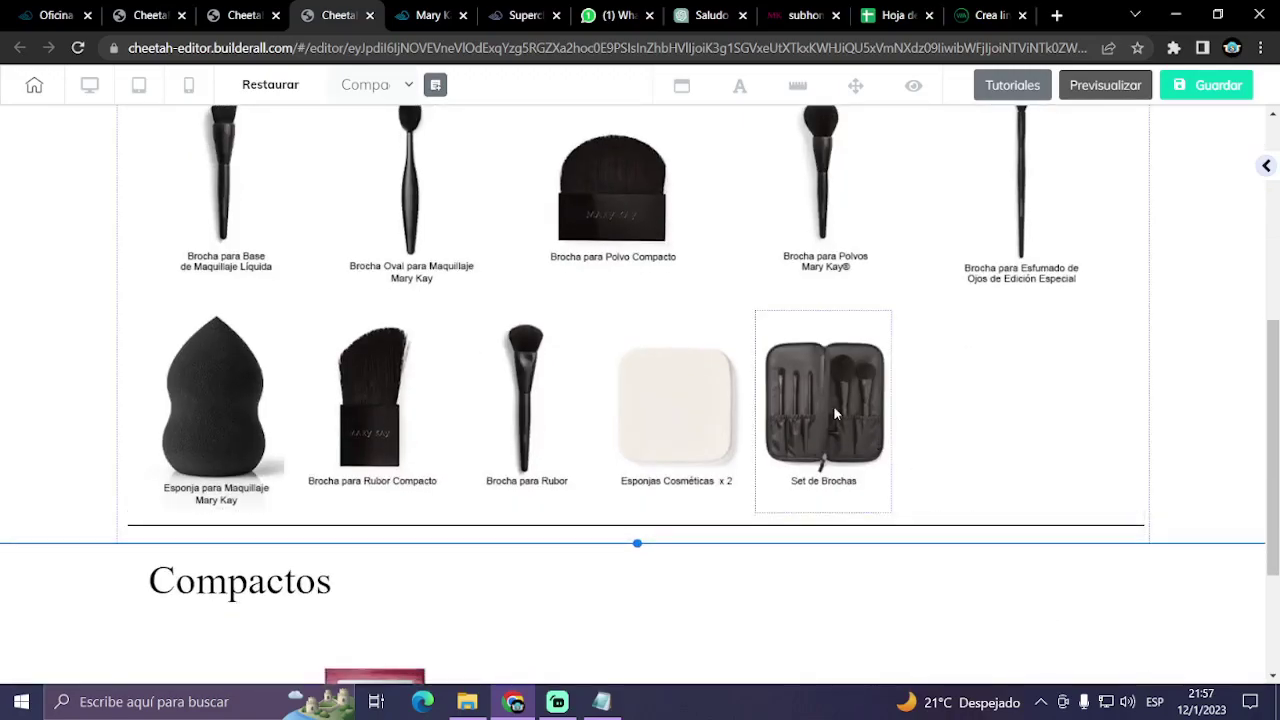
{"action": "left_click_drag", "start_coordinate": [833, 405], "coordinate": [1038, 406]}
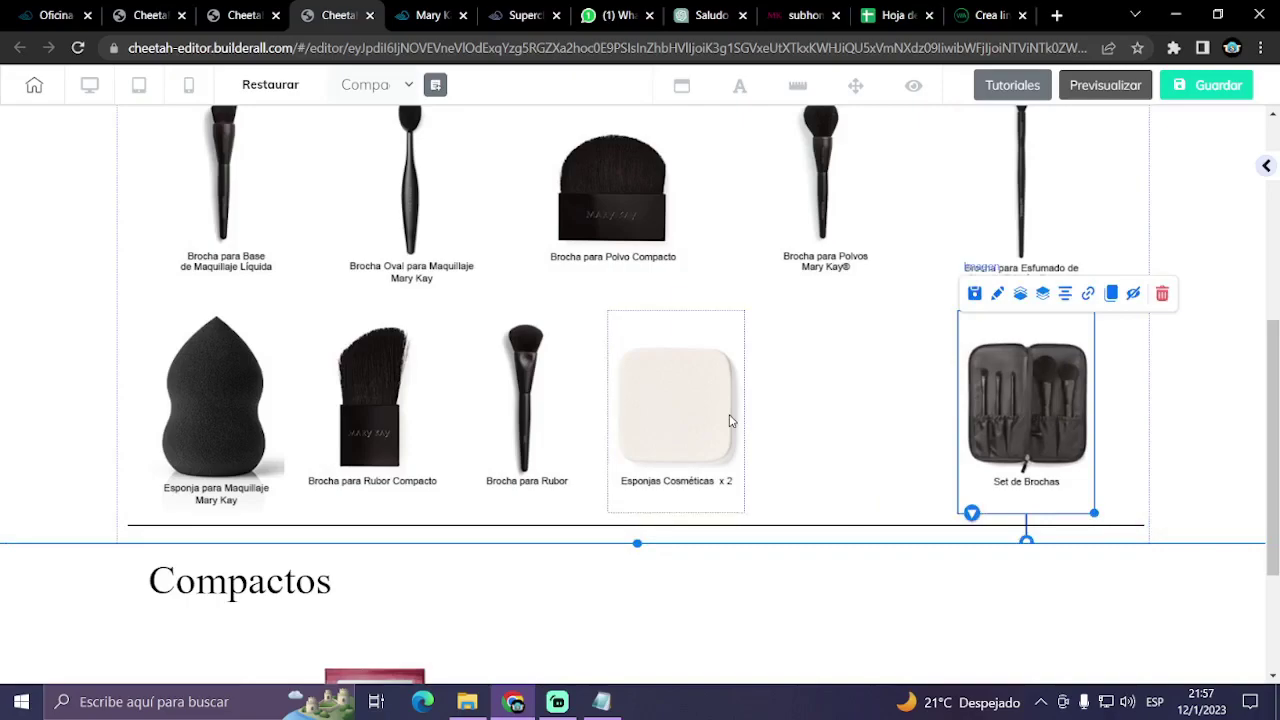
{"action": "left_click_drag", "start_coordinate": [730, 421], "coordinate": [875, 408]}
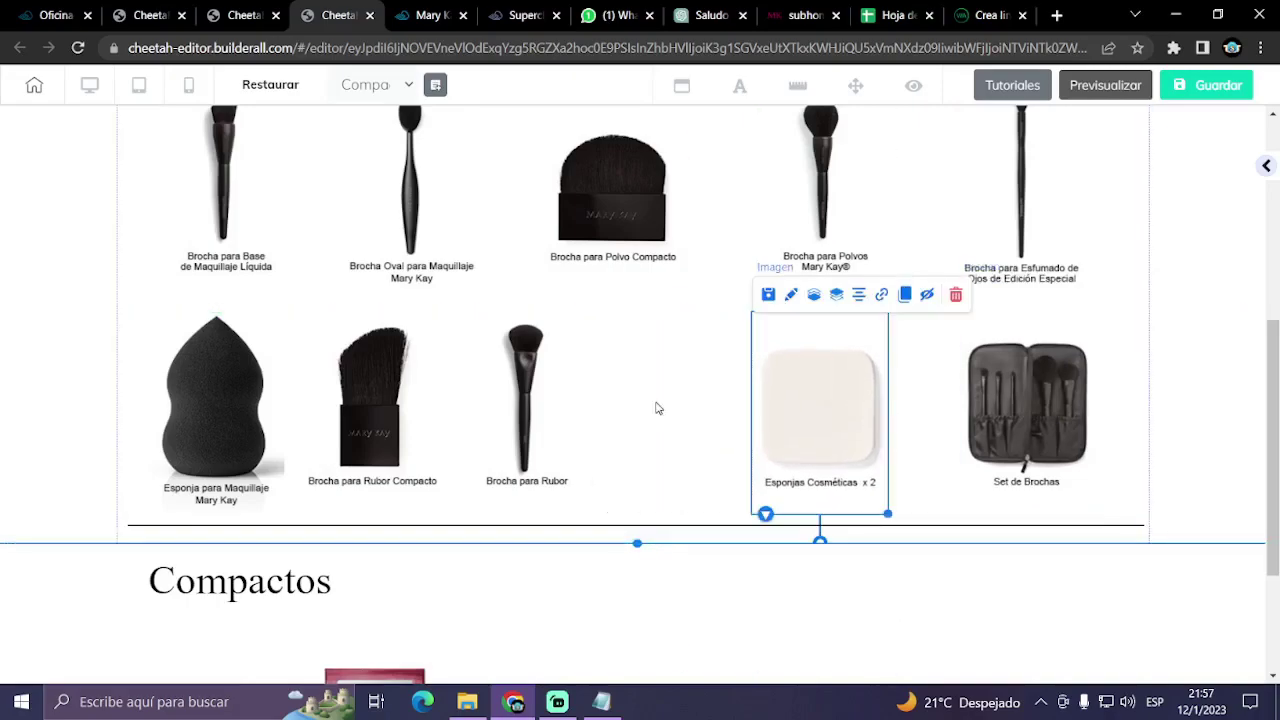
{"action": "left_click_drag", "start_coordinate": [546, 389], "coordinate": [634, 383]}
{"action": "left_click_drag", "start_coordinate": [374, 376], "coordinate": [413, 377]}
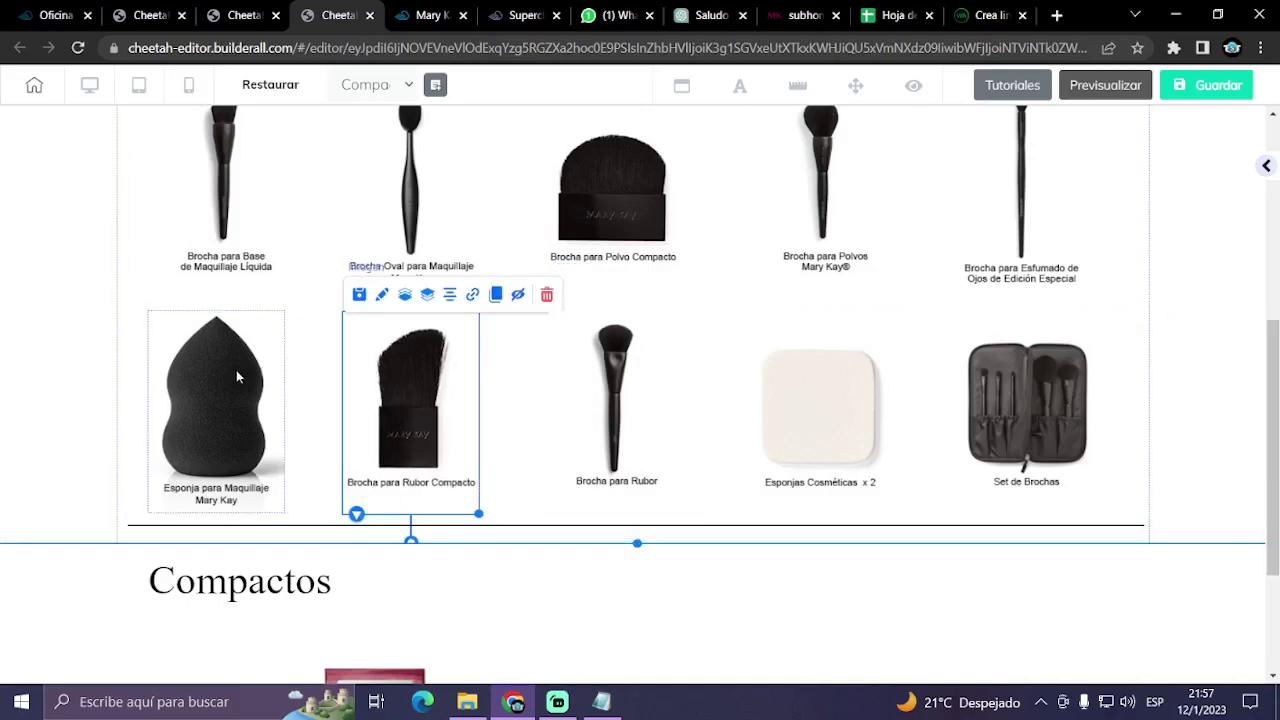
{"action": "left_click_drag", "start_coordinate": [237, 377], "coordinate": [242, 370]}
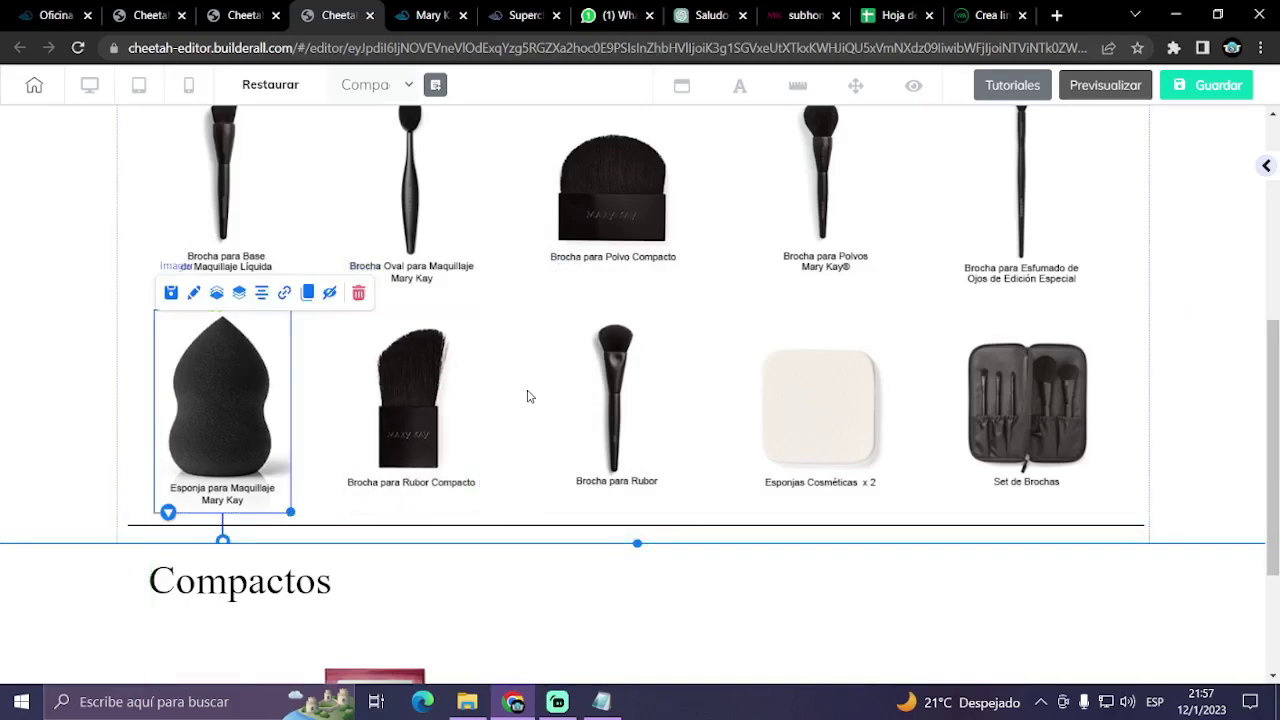
{"action": "left_click", "coordinate": [528, 395]}
{"action": "scroll", "coordinate": [457, 391], "scroll_direction": "up", "scroll_amount": 2}
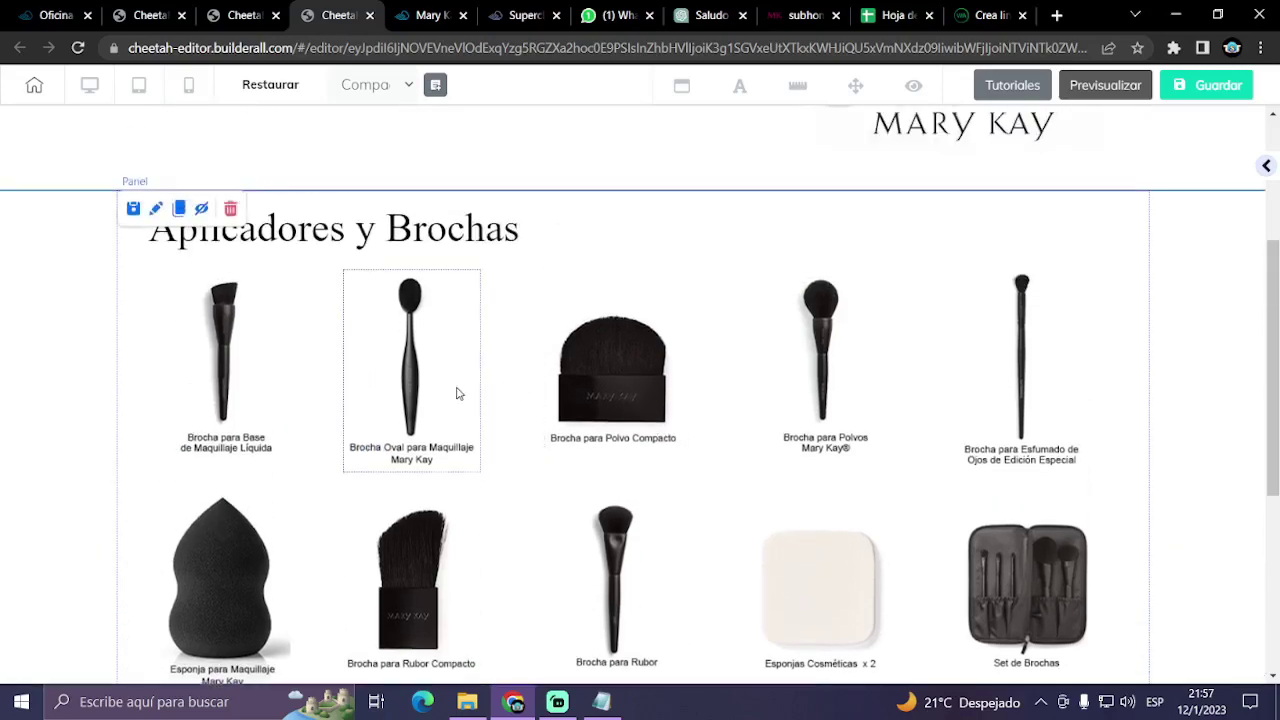
- Link the oval brush image in the Aplicadores y Brochas section to the "Brocha oval para maquillaje Mary Kay" pop-up
{"action": "left_click", "coordinate": [407, 346]}
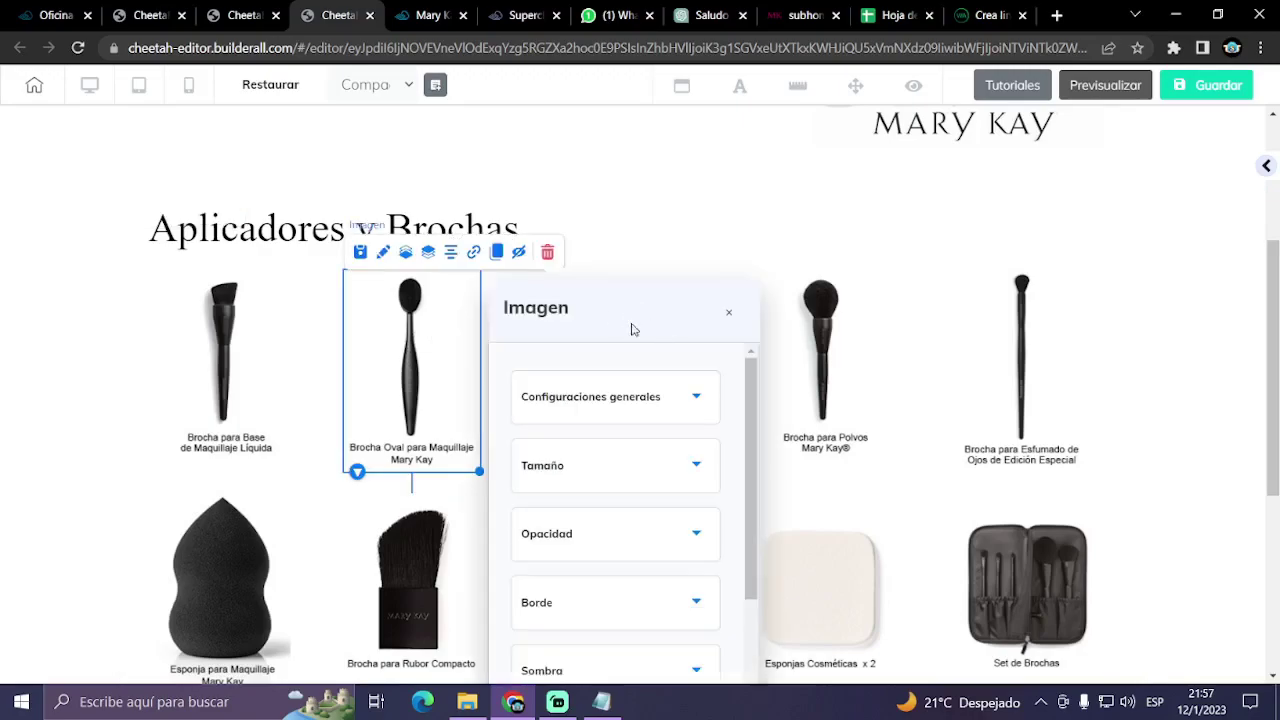
{"action": "left_click", "coordinate": [473, 259]}
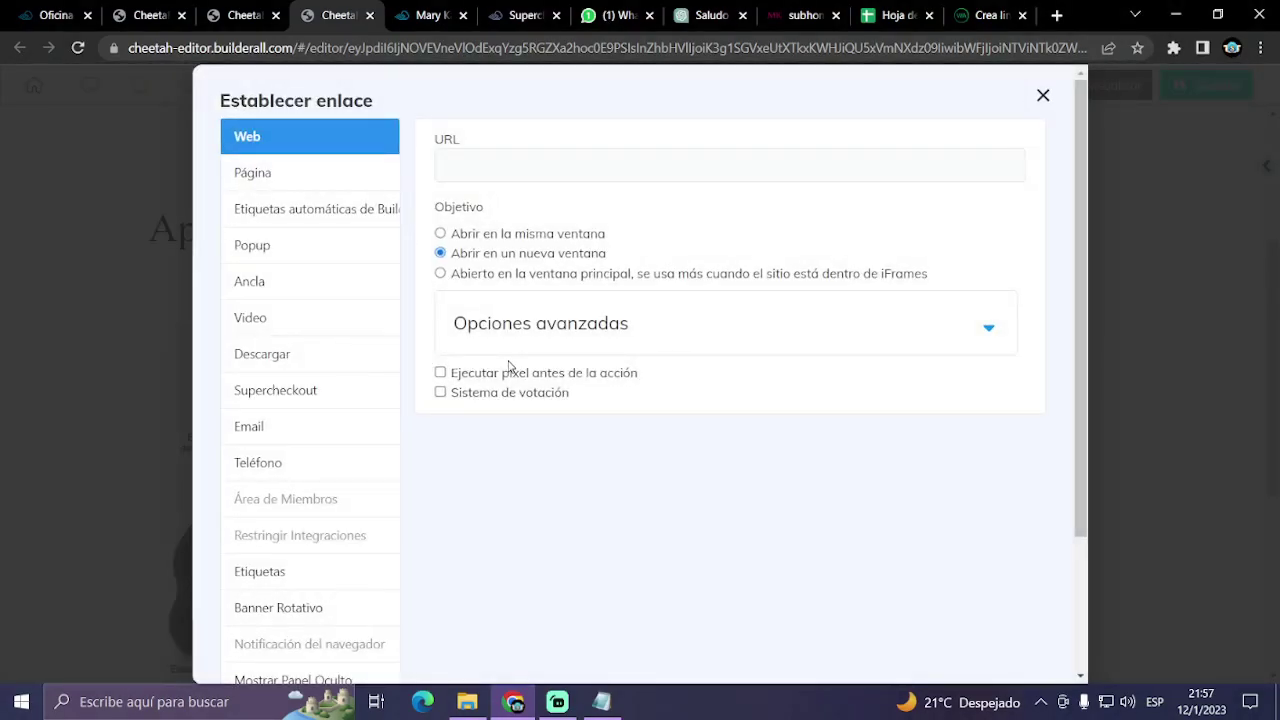
{"action": "left_click", "coordinate": [307, 258]}
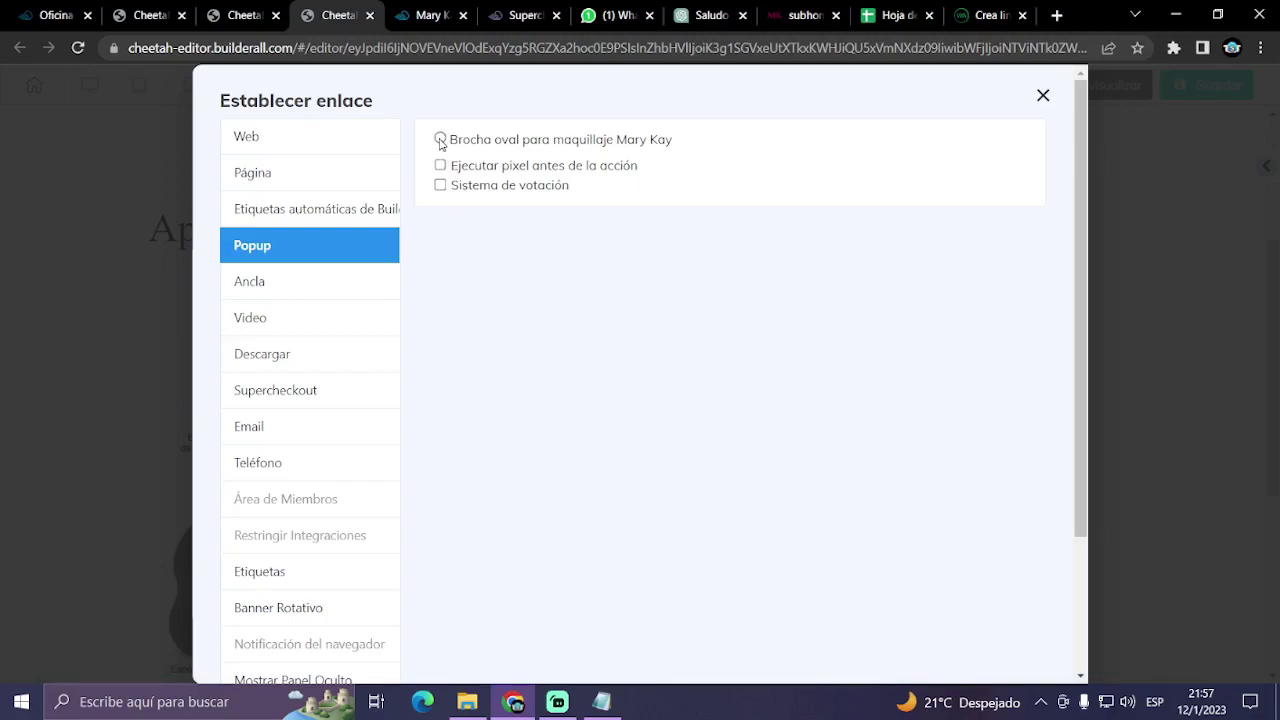
{"action": "scroll", "coordinate": [846, 440], "scroll_direction": "down", "scroll_amount": 2}
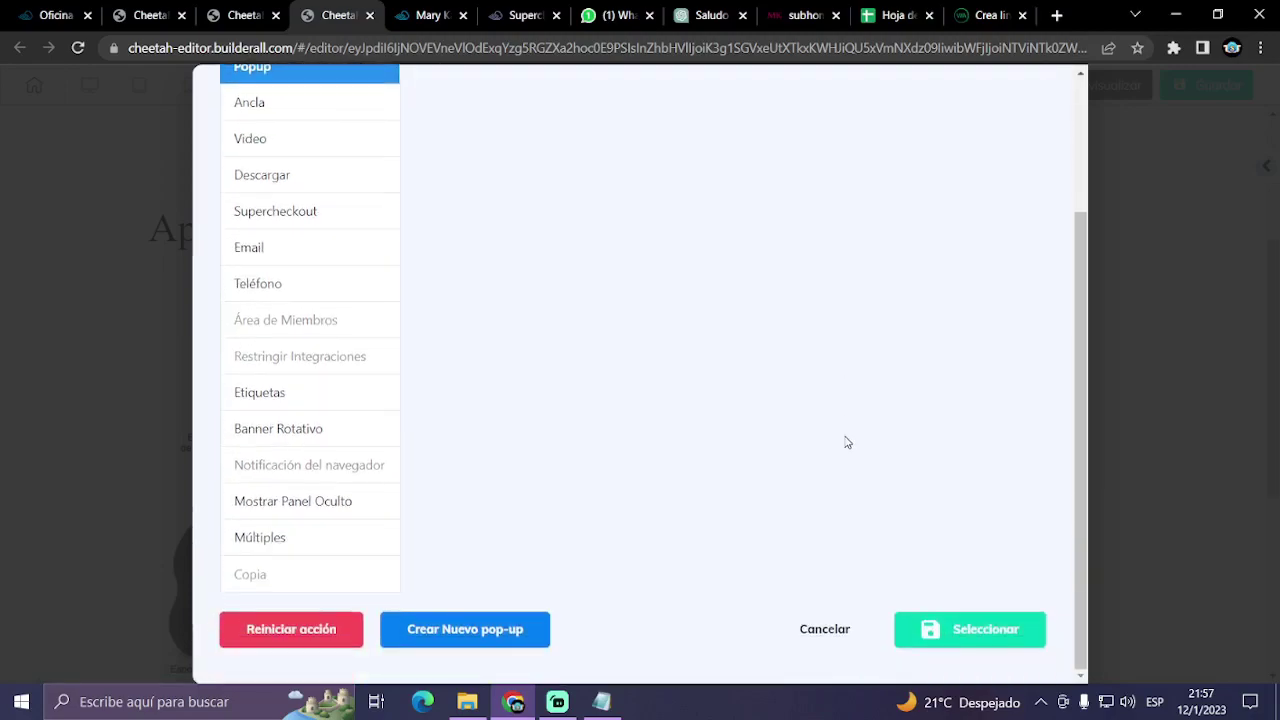
{"action": "left_click", "coordinate": [962, 631]}
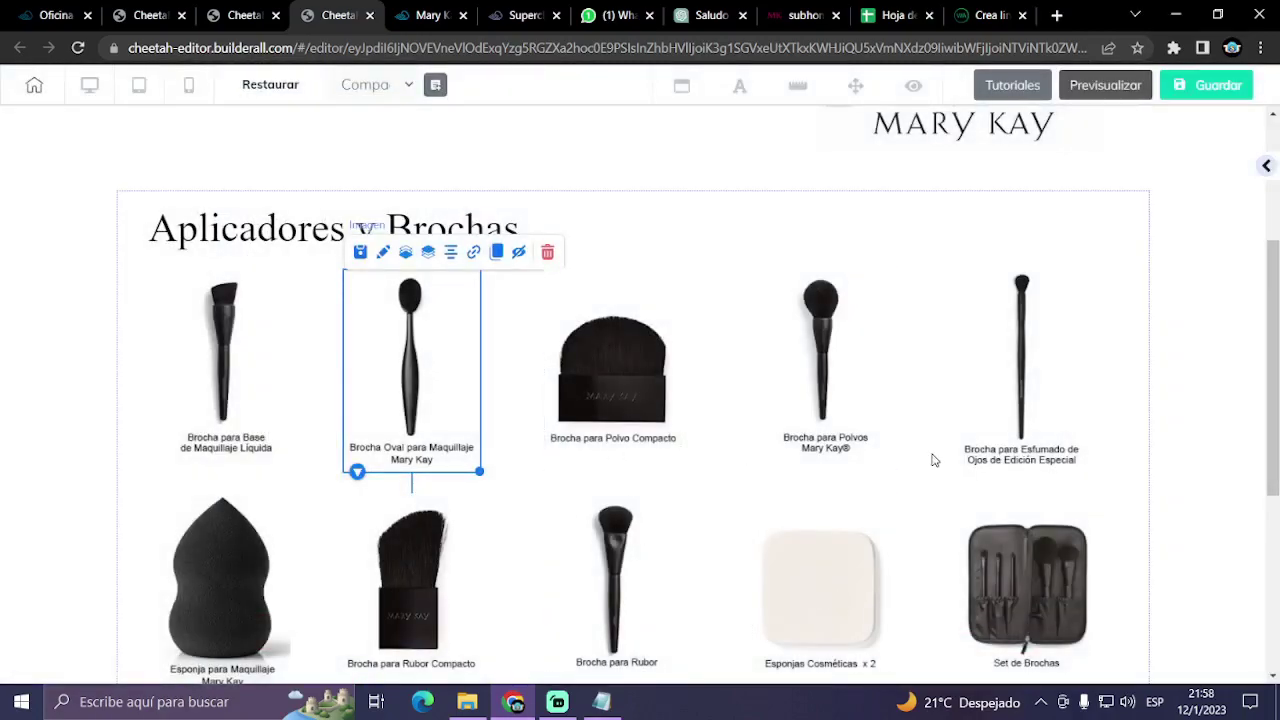
- Save and publish the Compactos y Aplicadores page, and close the leftover editor tabs
{"action": "scroll", "coordinate": [1163, 263], "scroll_direction": "up", "scroll_amount": 3}
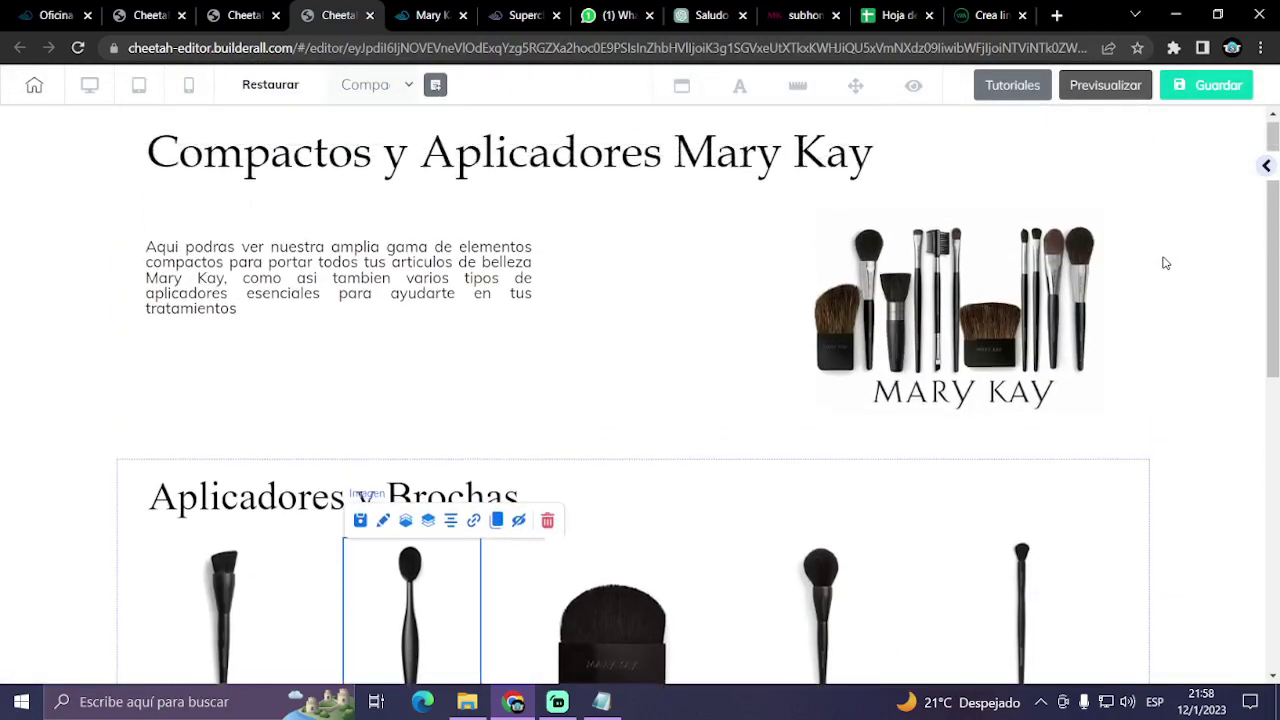
{"action": "left_click", "coordinate": [1209, 87]}
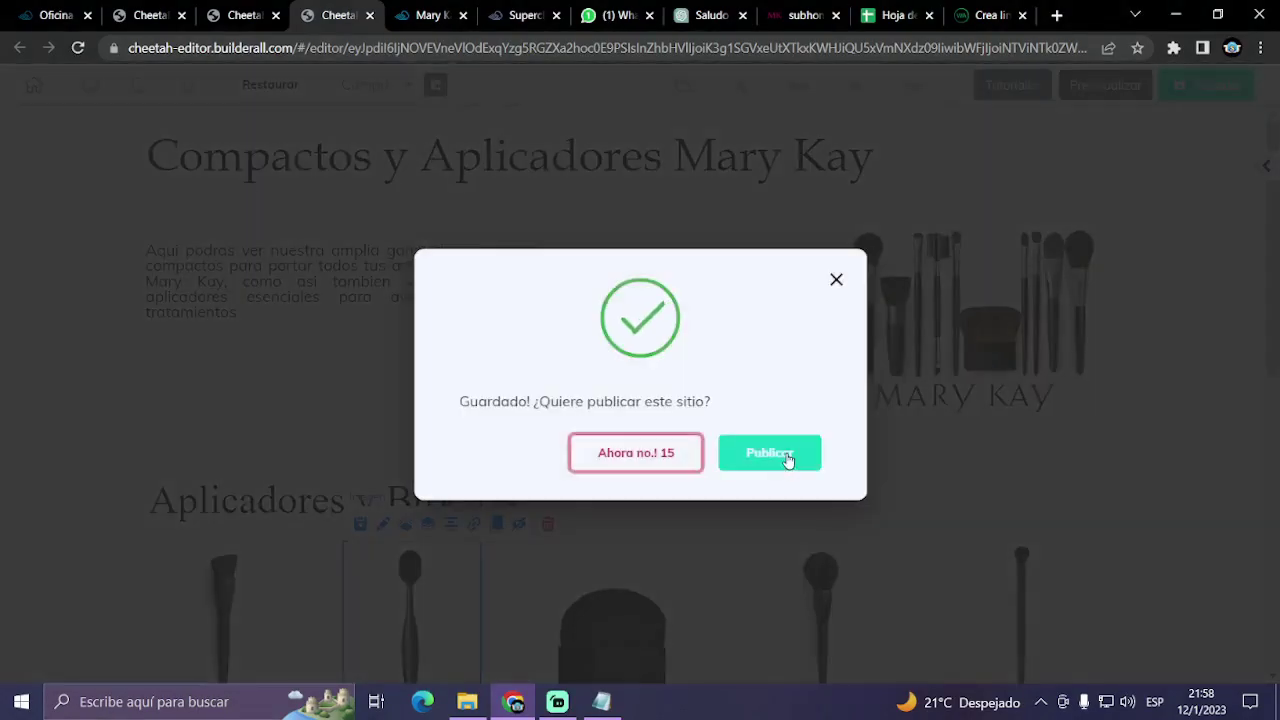
{"action": "left_click", "coordinate": [784, 458]}
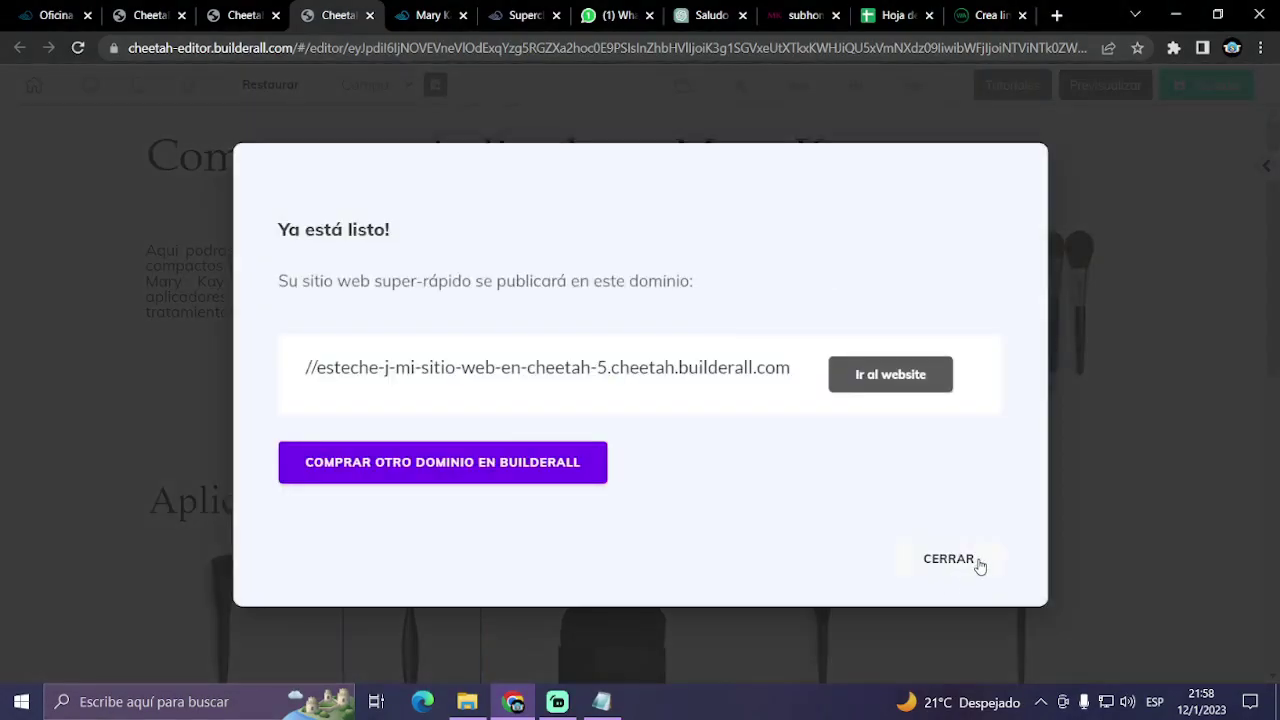
{"action": "left_click", "coordinate": [975, 563]}
{"action": "left_click", "coordinate": [34, 86]}
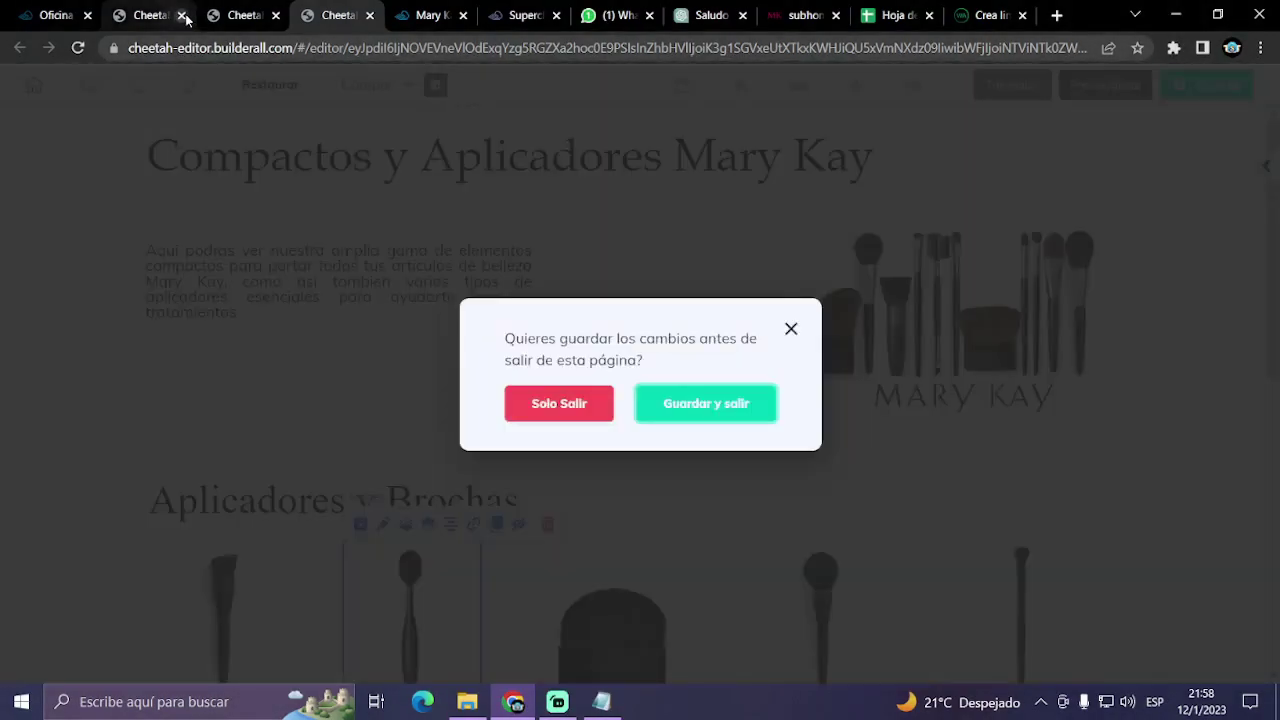
{"action": "left_click", "coordinate": [181, 15]}
{"action": "left_click", "coordinate": [179, 16]}
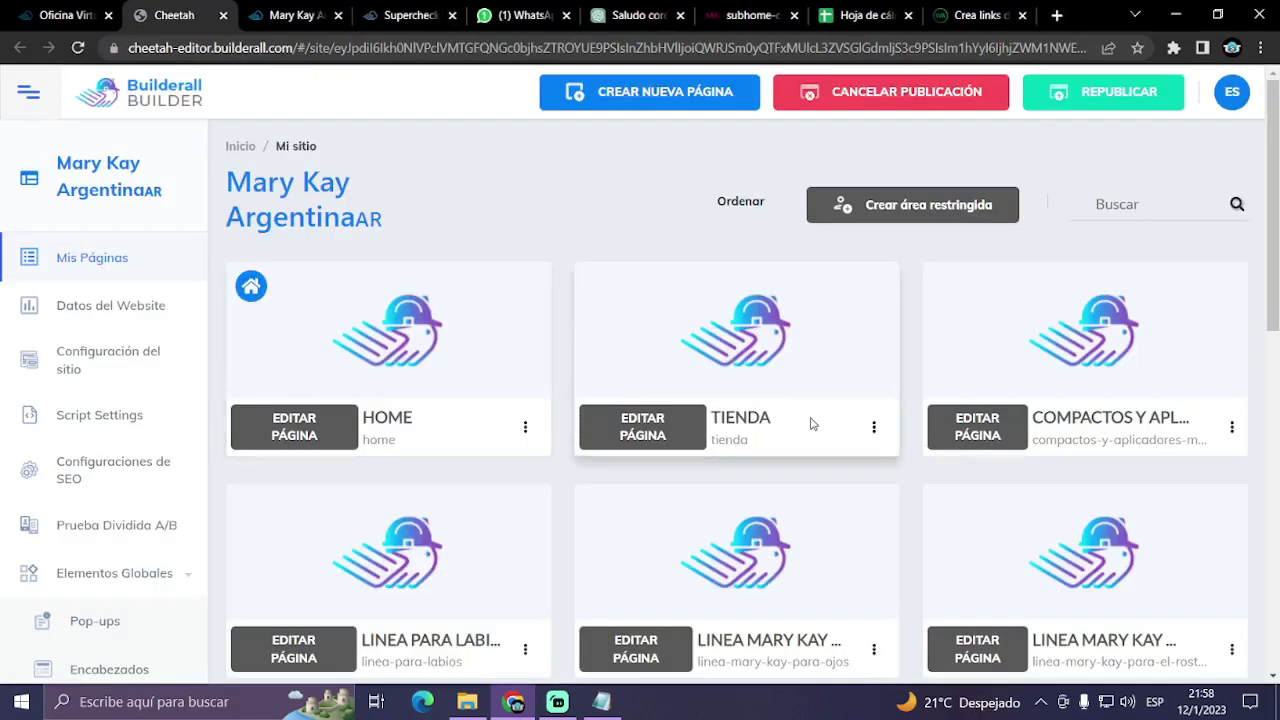
- In the Tienda page, link the Compactos y Aplicadores image to the "Compactos y Aplicadores Mary Kay" page, opening in the same window
{"action": "left_click", "coordinate": [689, 433]}
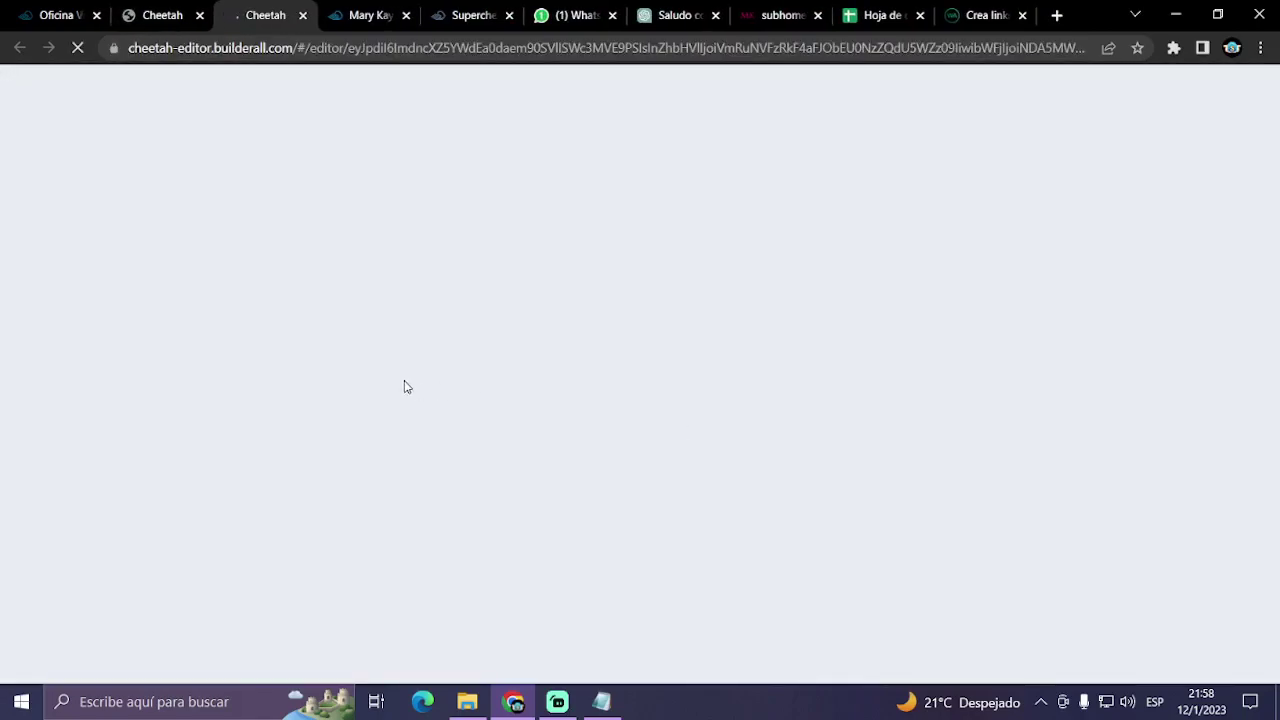
{"action": "scroll", "coordinate": [415, 375], "scroll_direction": "down", "scroll_amount": 2}
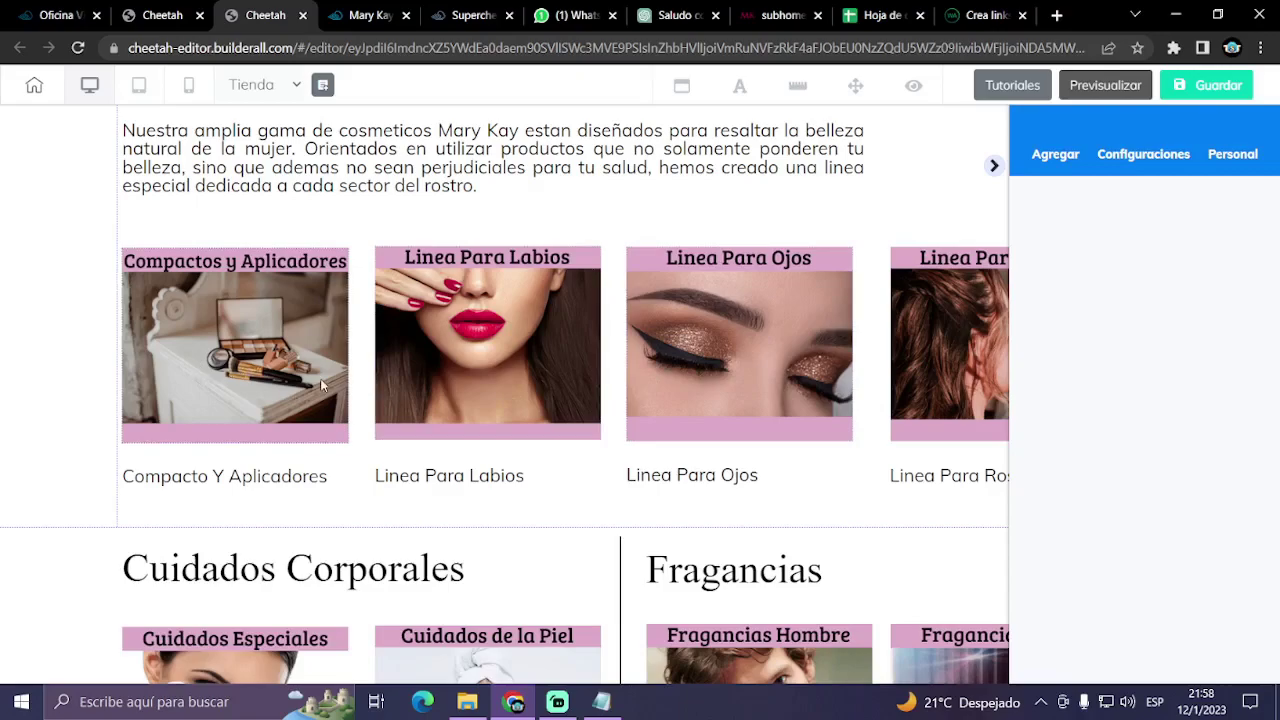
{"action": "left_click", "coordinate": [207, 342]}
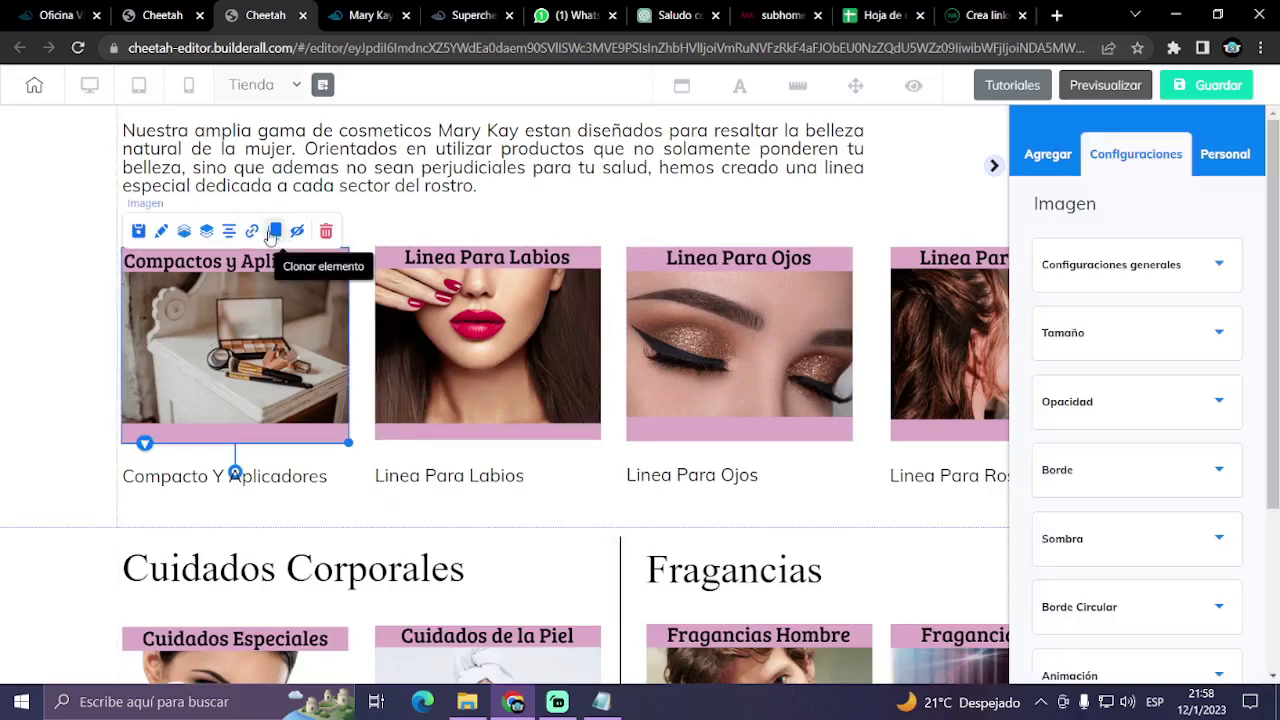
{"action": "left_click", "coordinate": [249, 229]}
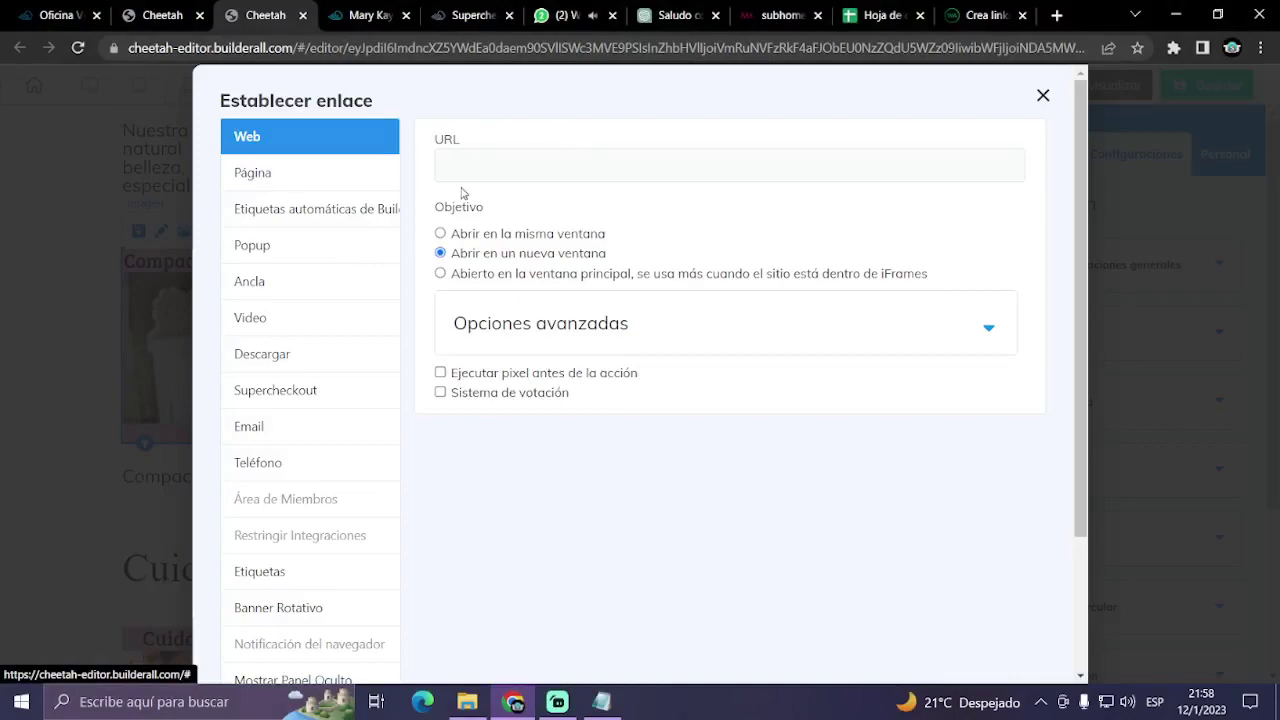
{"action": "left_click", "coordinate": [287, 178]}
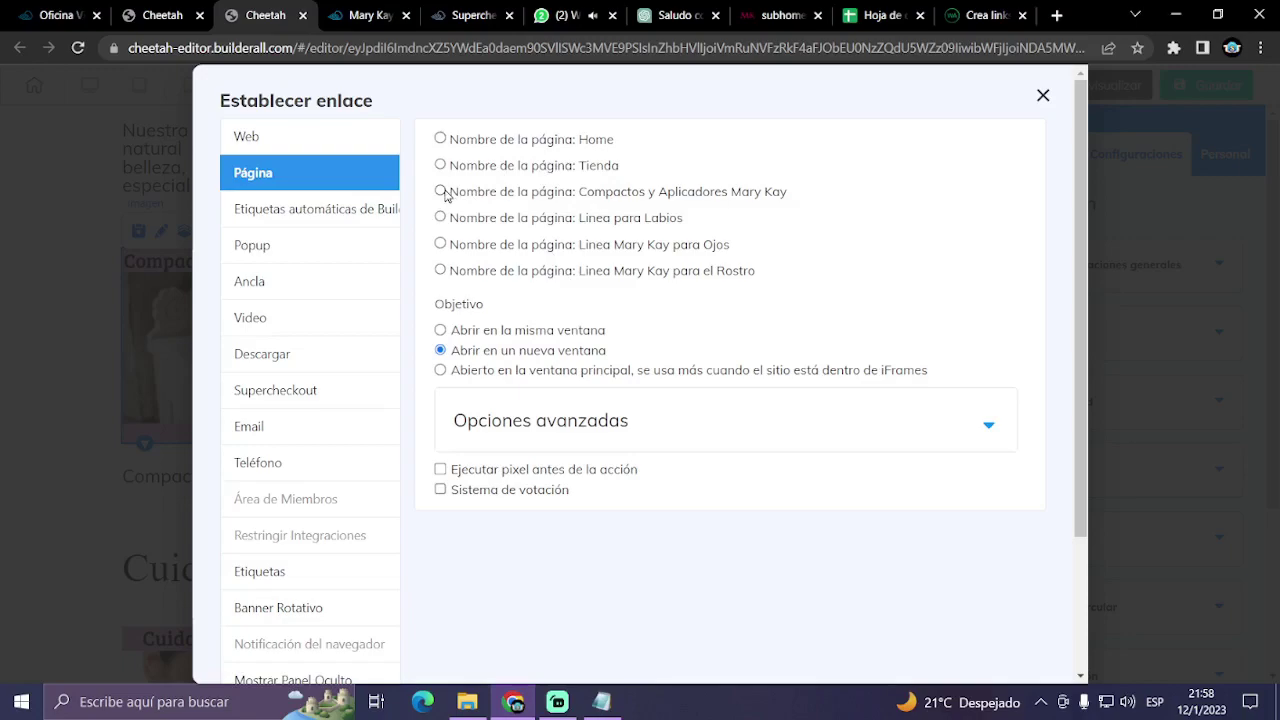
{"action": "left_click", "coordinate": [440, 331]}
{"action": "scroll", "coordinate": [691, 409], "scroll_direction": "down", "scroll_amount": 2}
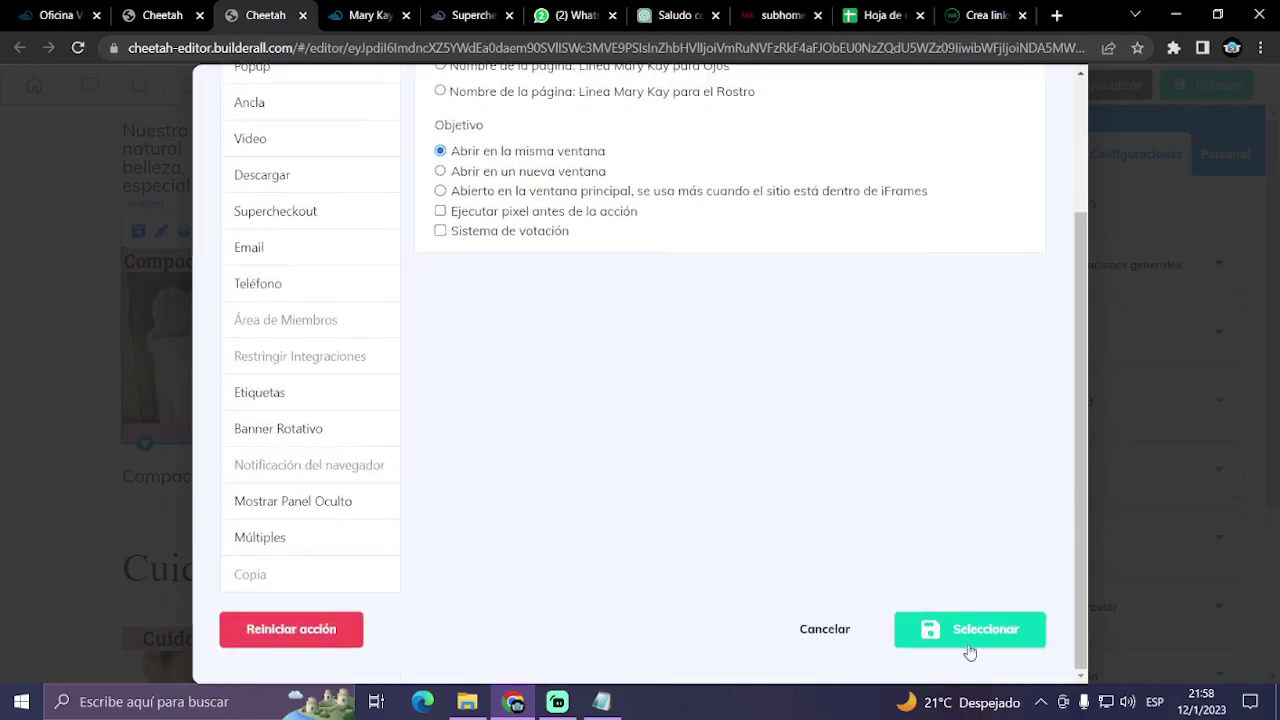
{"action": "left_click", "coordinate": [963, 629]}
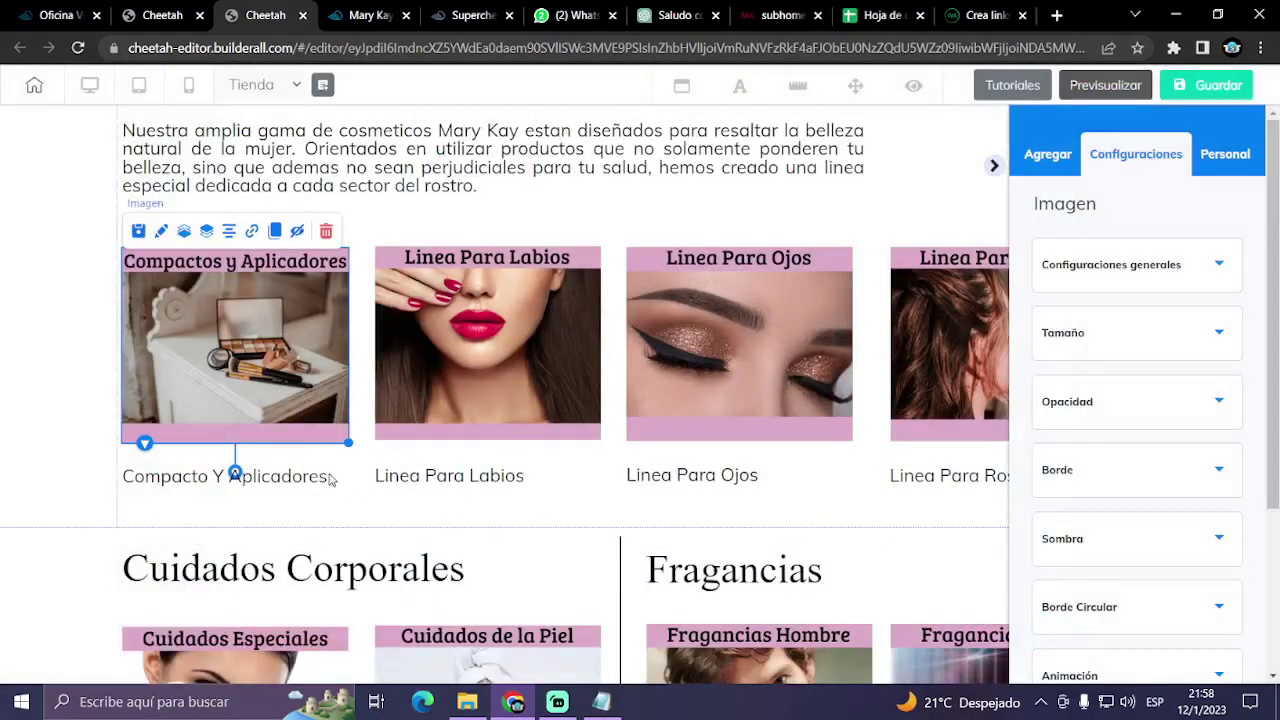
- Link the "Compacto Y Aplicadores" caption text to the "Compactos y Aplicadores Mary Kay" page, opening in the same window
{"action": "left_click", "coordinate": [281, 481]}
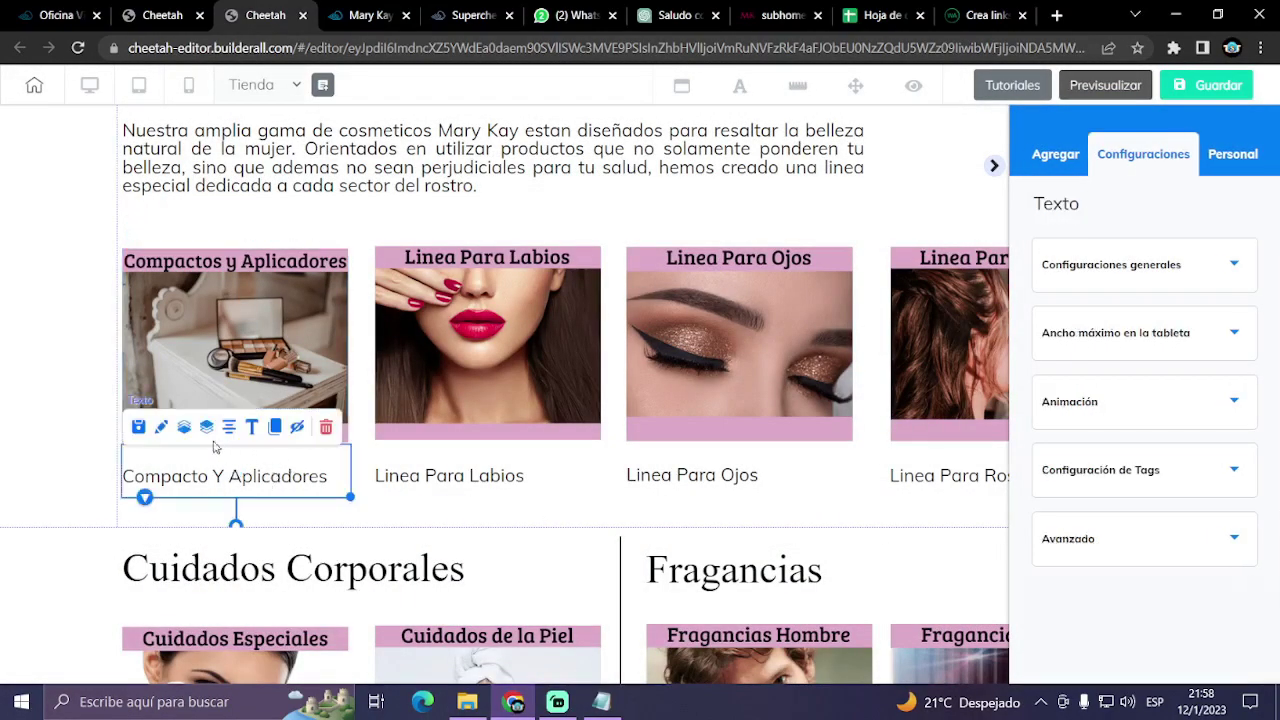
{"action": "double_click", "coordinate": [346, 481]}
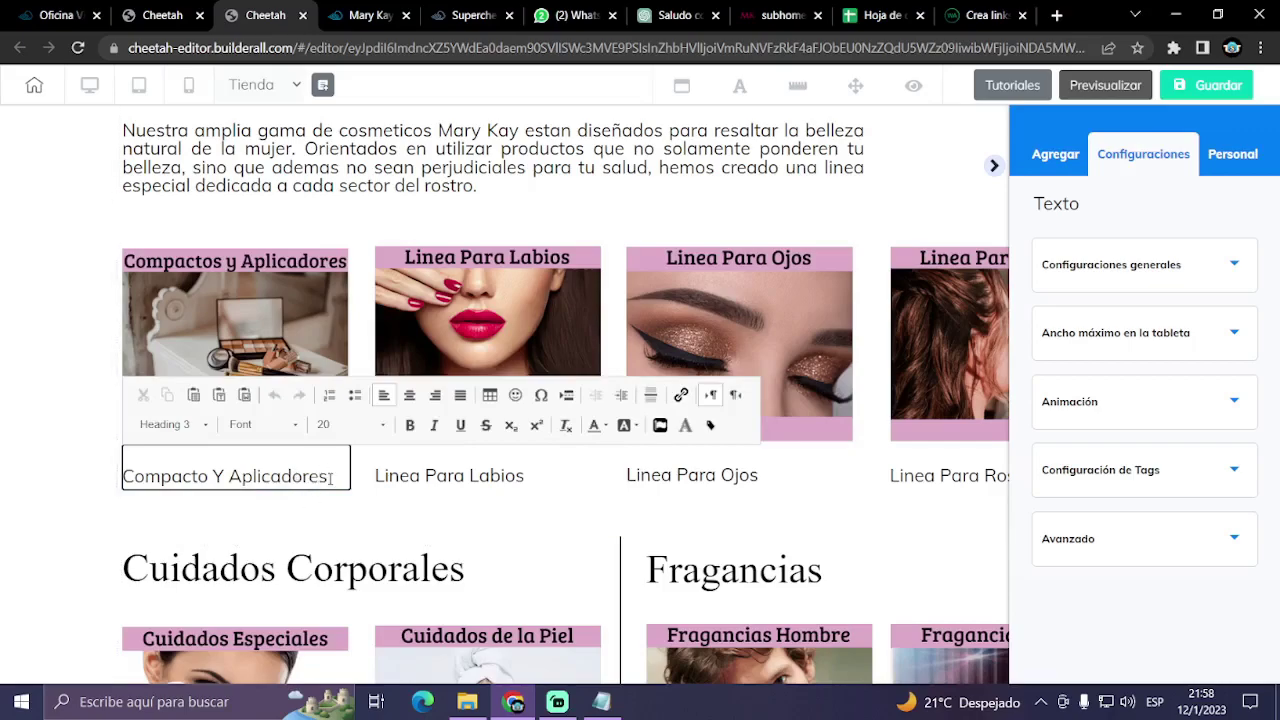
{"action": "left_click_drag", "start_coordinate": [330, 478], "coordinate": [123, 478]}
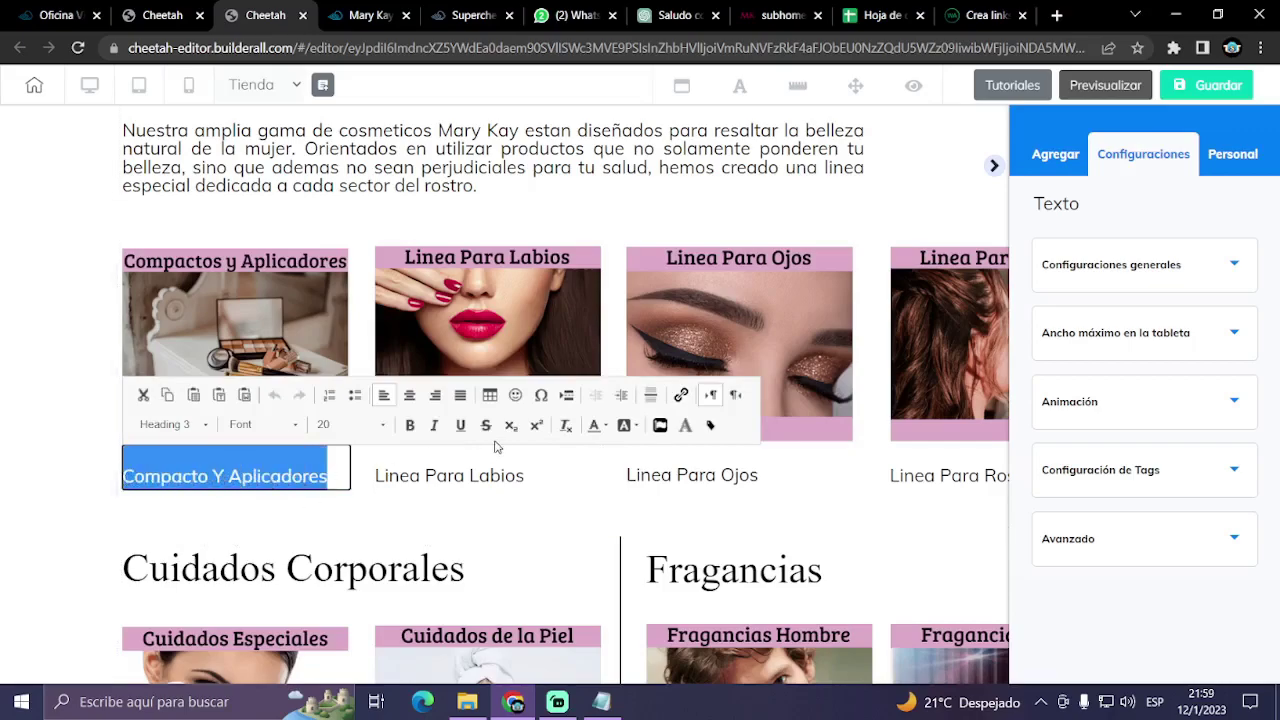
{"action": "left_click", "coordinate": [681, 396]}
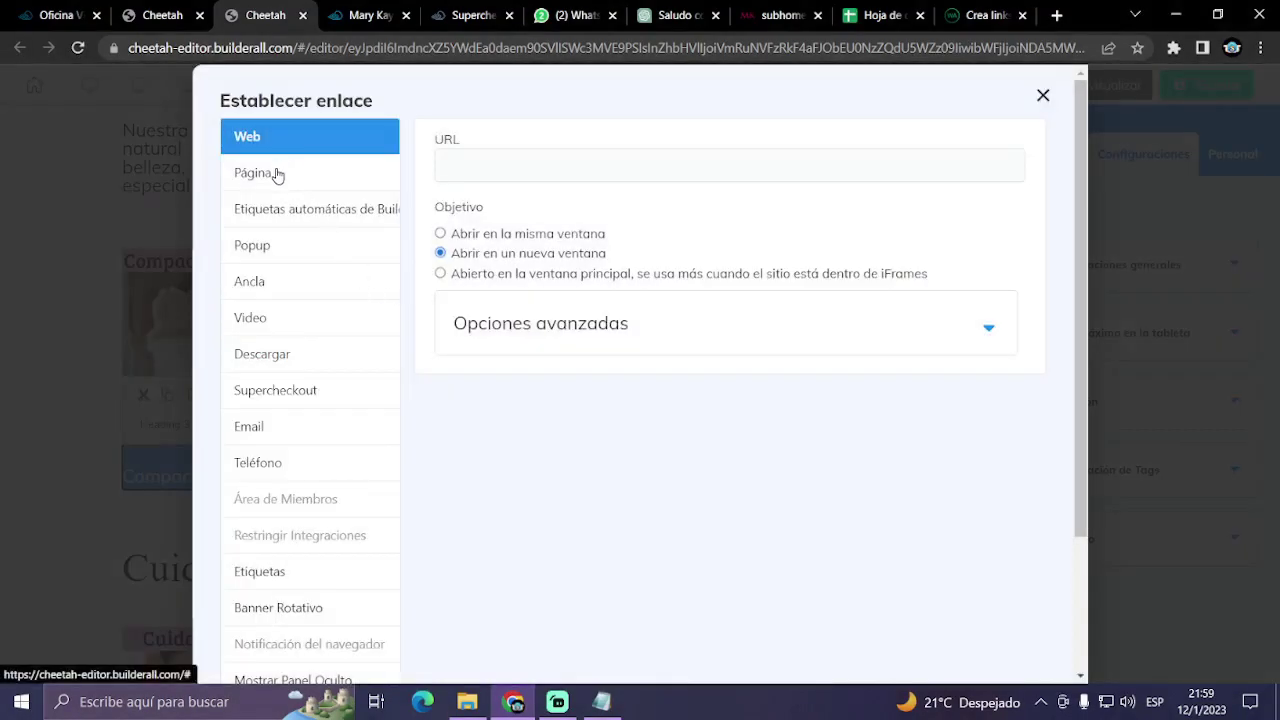
{"action": "left_click", "coordinate": [278, 173]}
{"action": "left_click", "coordinate": [440, 331]}
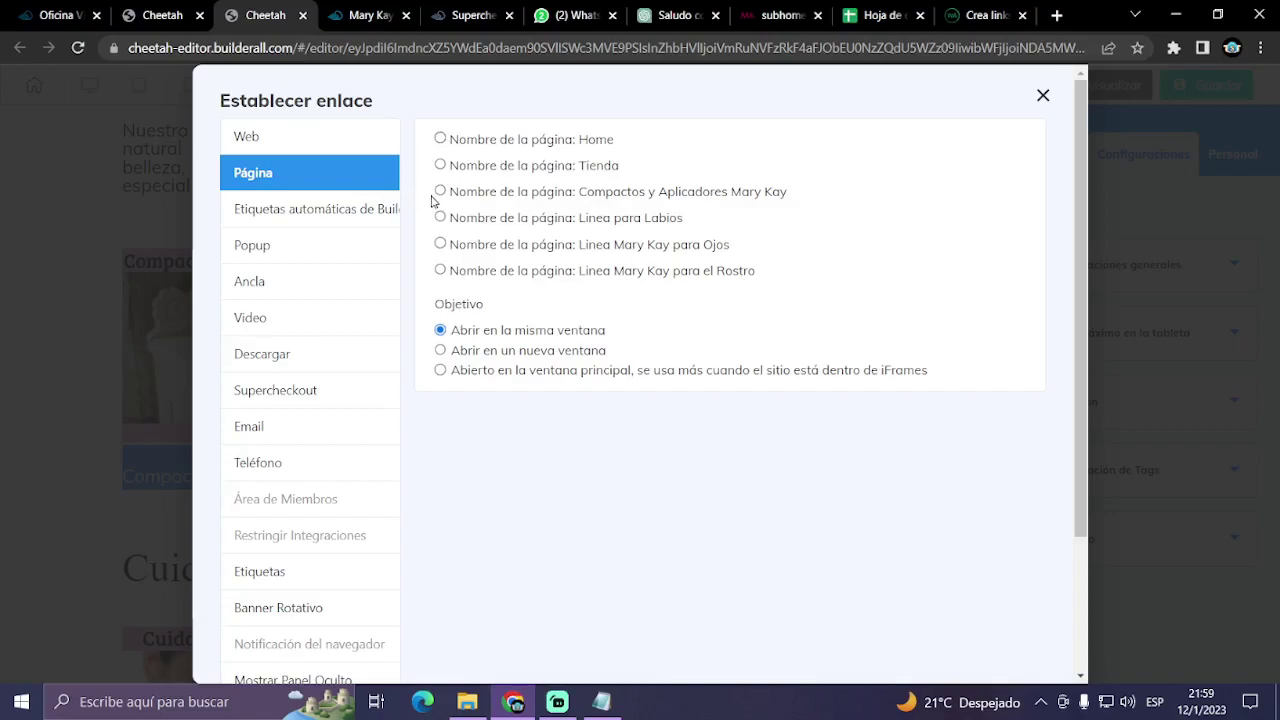
{"action": "scroll", "coordinate": [720, 414], "scroll_direction": "down", "scroll_amount": 5}
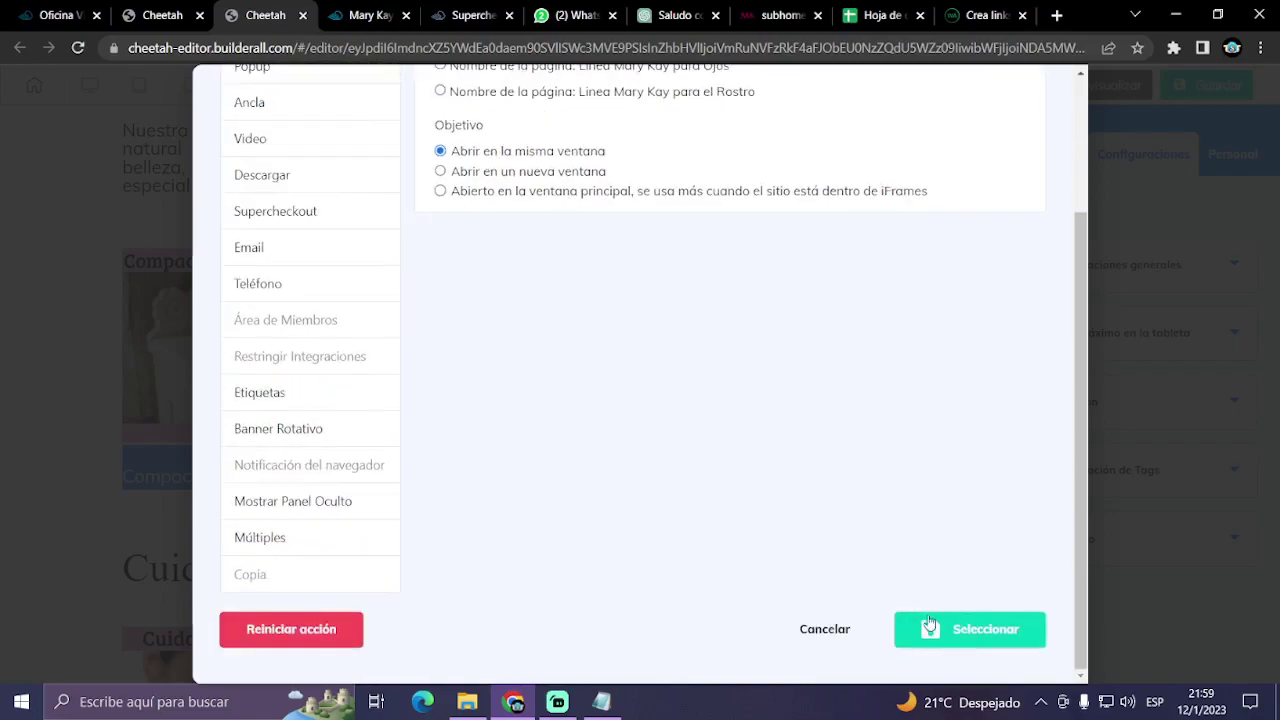
{"action": "left_click", "coordinate": [966, 636]}
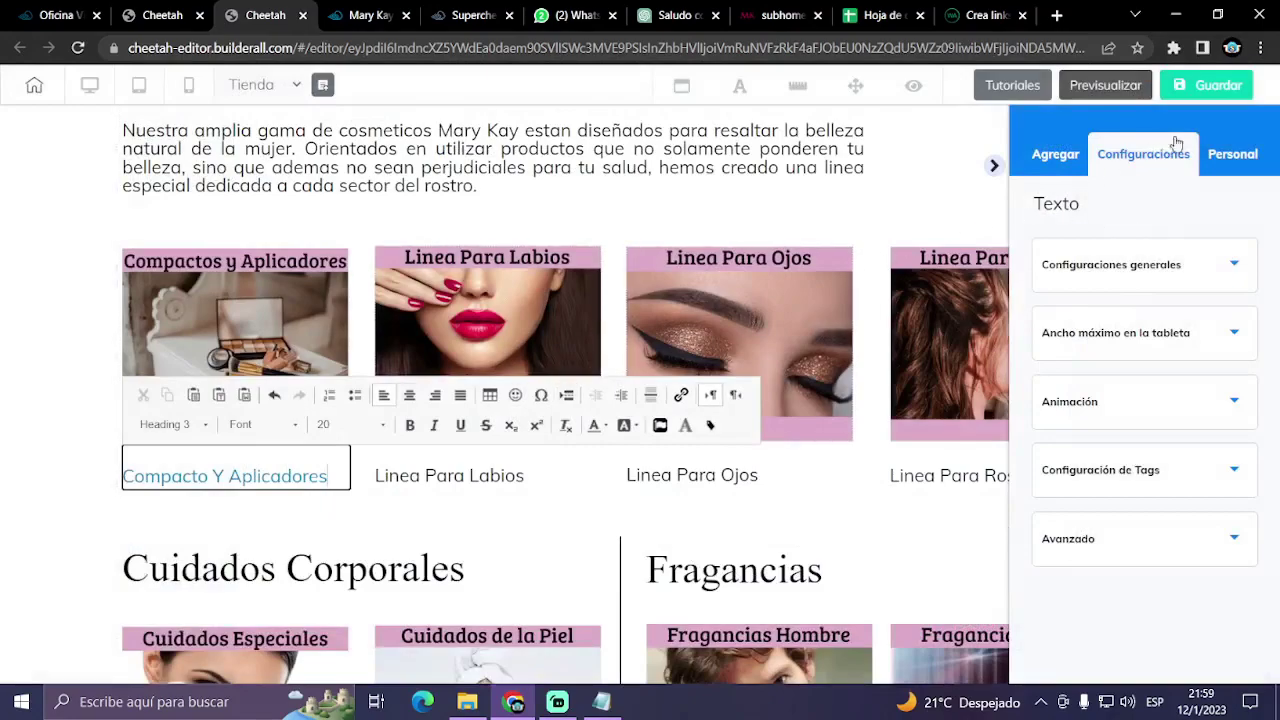
- Save the Tienda page and exit the editor to the site's page list
{"action": "left_click", "coordinate": [1206, 86]}
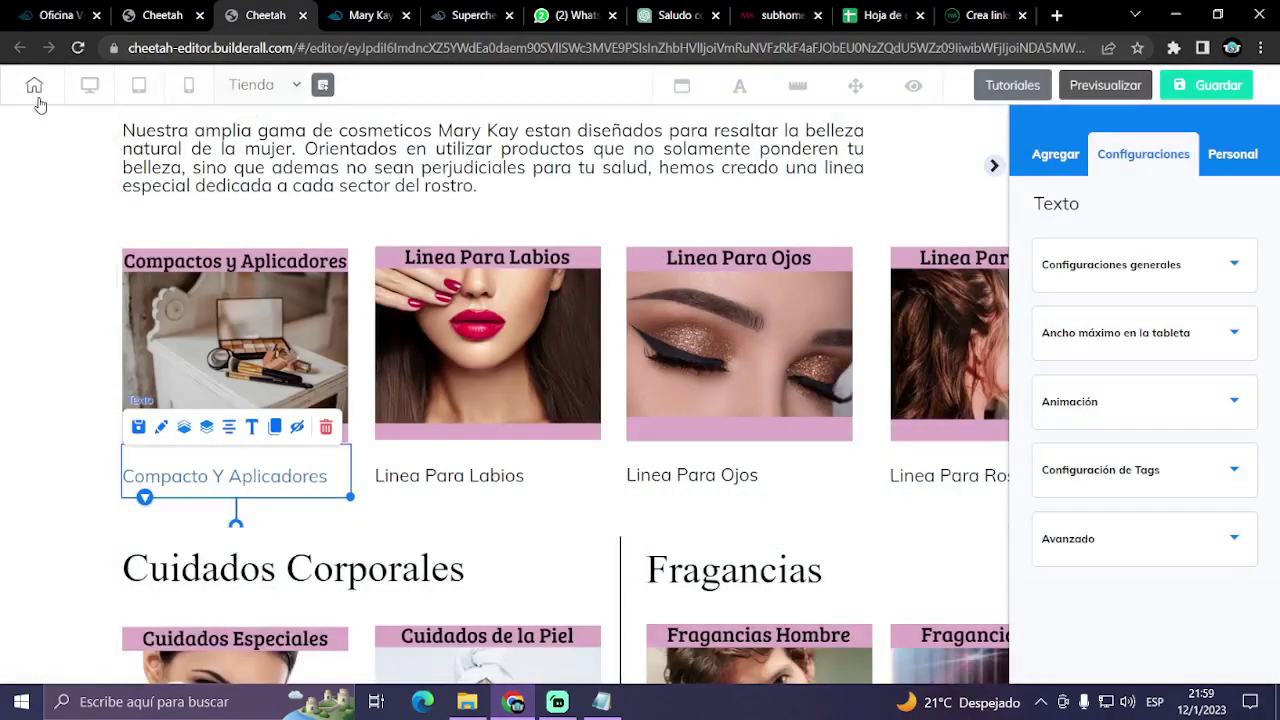
{"action": "left_click", "coordinate": [34, 86]}
{"action": "left_click", "coordinate": [666, 403]}
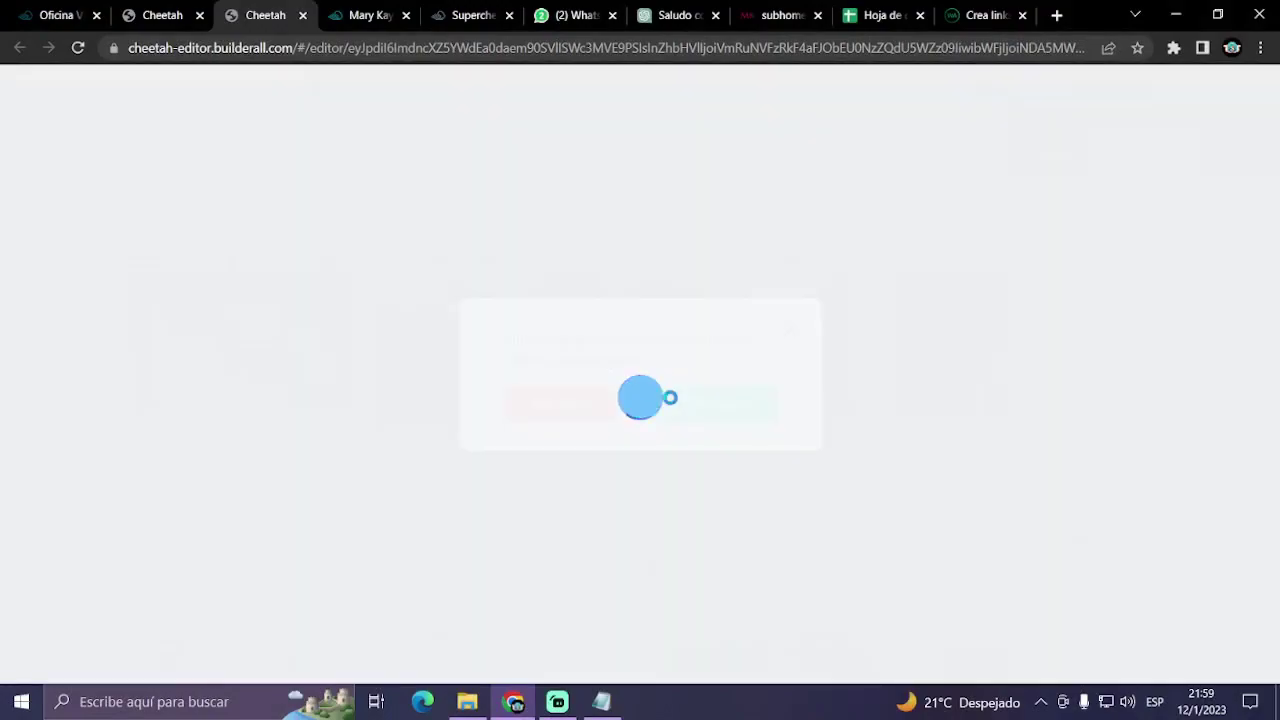
{"action": "left_click", "coordinate": [512, 412]}
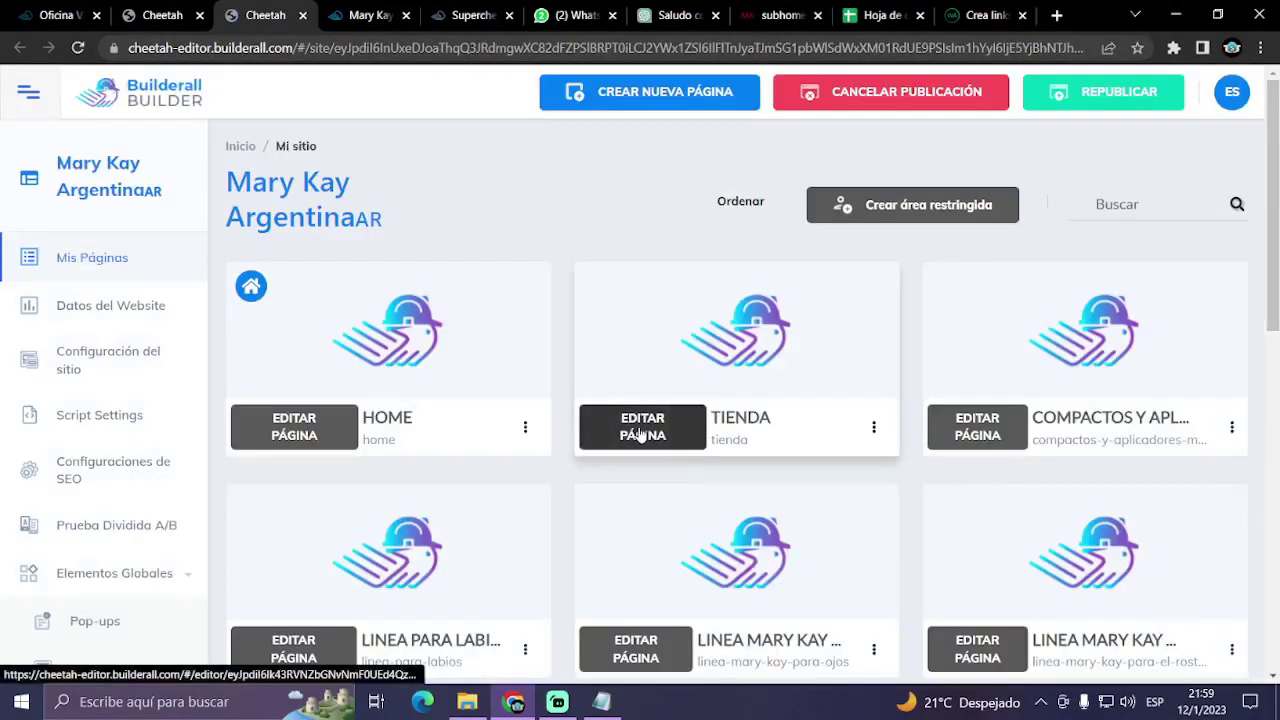
{"action": "left_click", "coordinate": [1003, 432]}
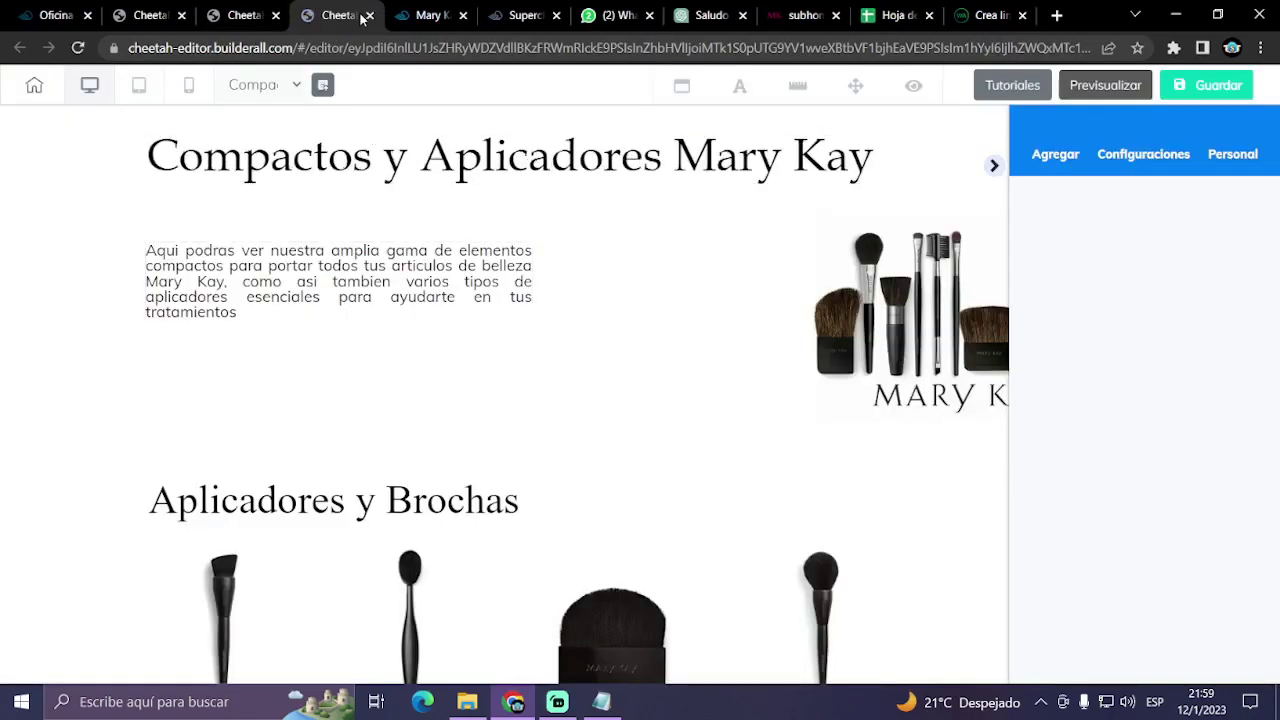
{"action": "left_click", "coordinate": [240, 15]}
{"action": "left_click", "coordinate": [369, 15]}
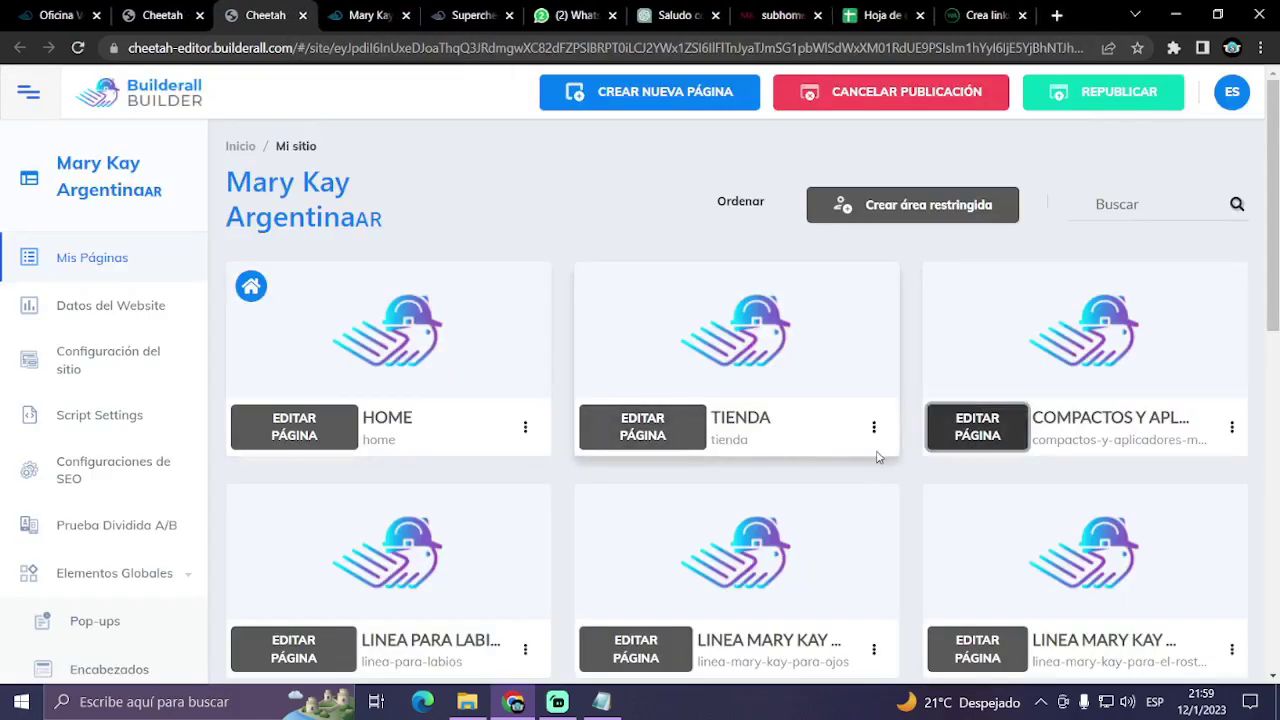
- Open the live Tienda page and test the Compactos y Aplicadores image link and the oval brush pop-up
{"action": "left_click", "coordinate": [873, 430]}
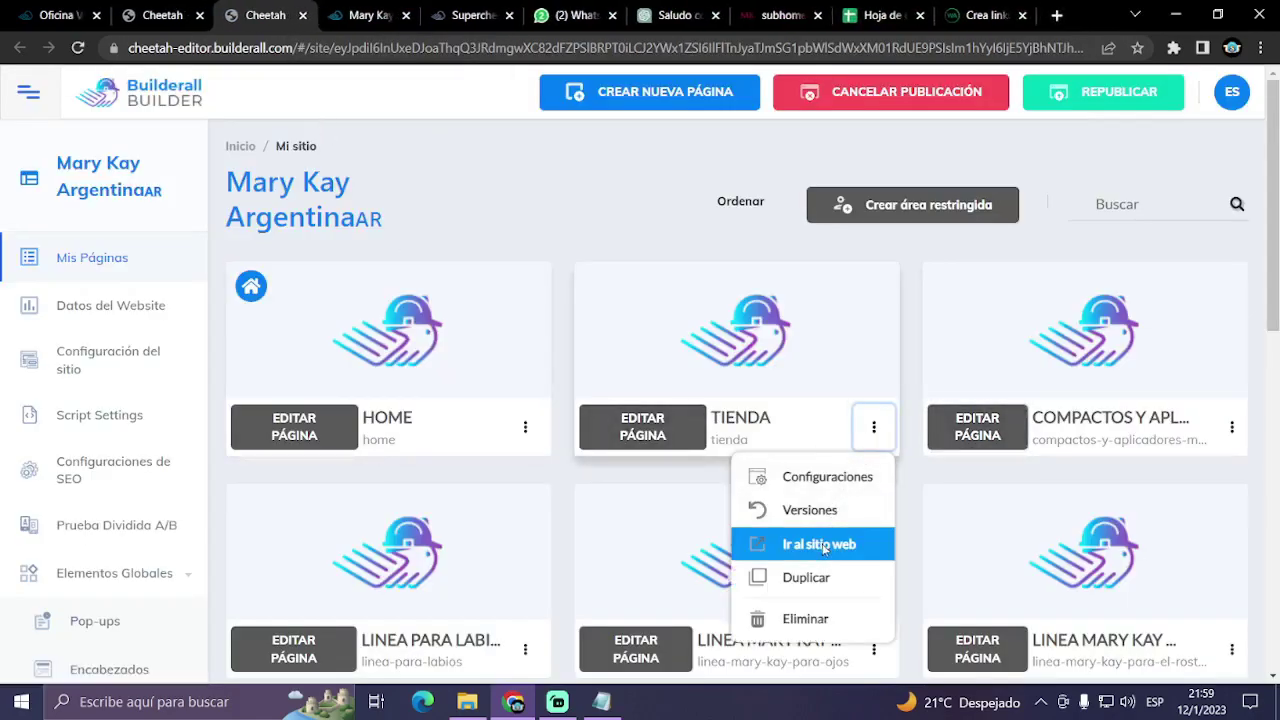
{"action": "left_click", "coordinate": [820, 544]}
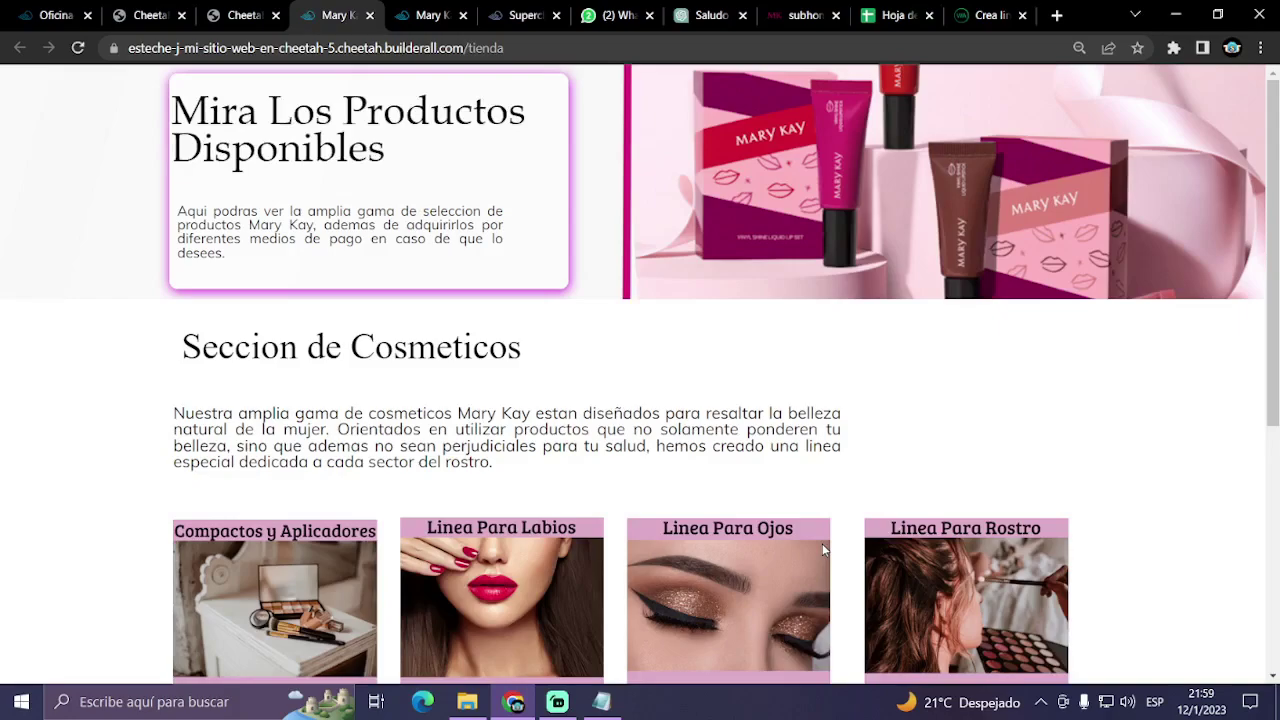
{"action": "scroll", "coordinate": [801, 421], "scroll_direction": "down", "scroll_amount": 1}
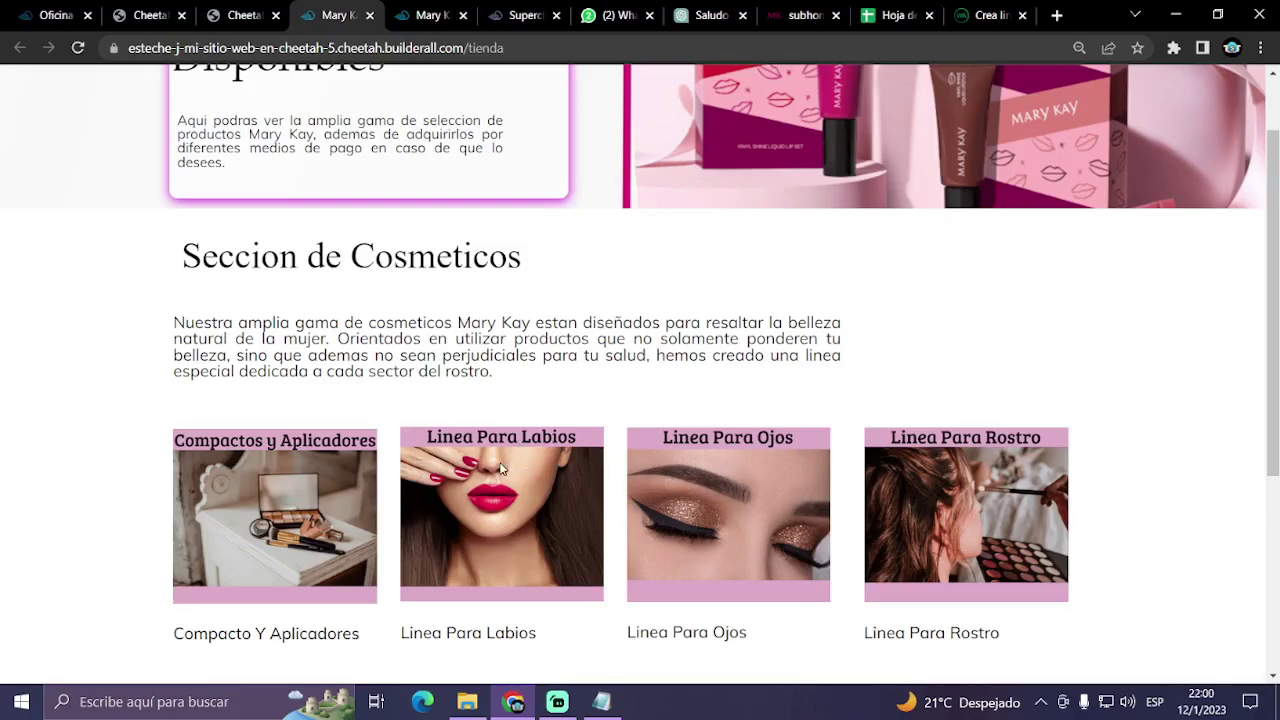
{"action": "scroll", "coordinate": [503, 469], "scroll_direction": "up", "scroll_amount": 1}
{"action": "scroll", "coordinate": [503, 469], "scroll_direction": "down", "scroll_amount": 1}
{"action": "left_click", "coordinate": [293, 497]}
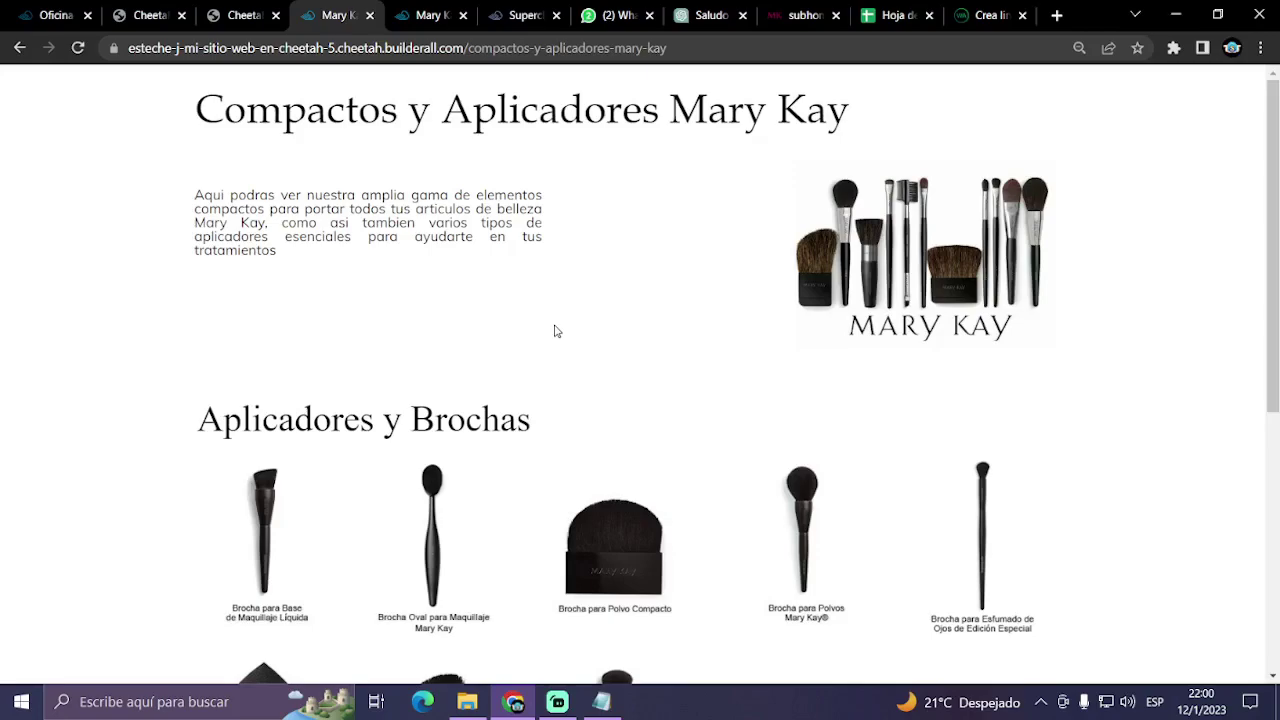
{"action": "left_click", "coordinate": [441, 533]}
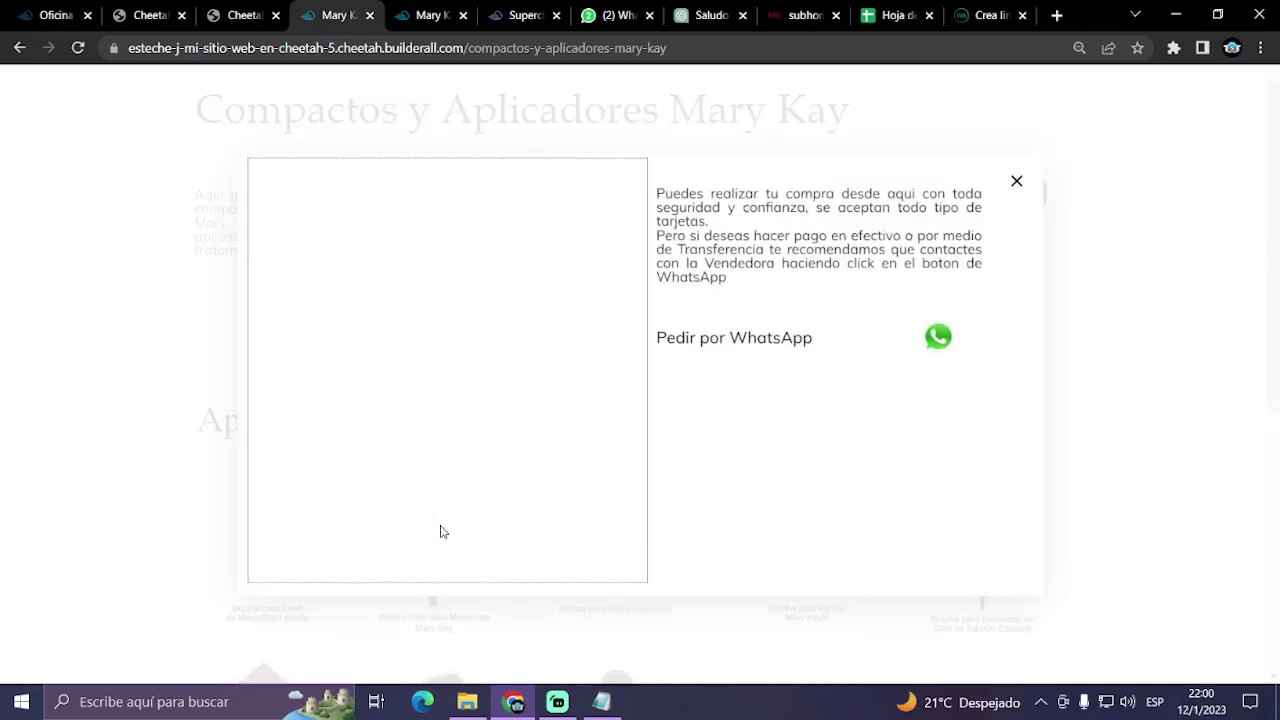
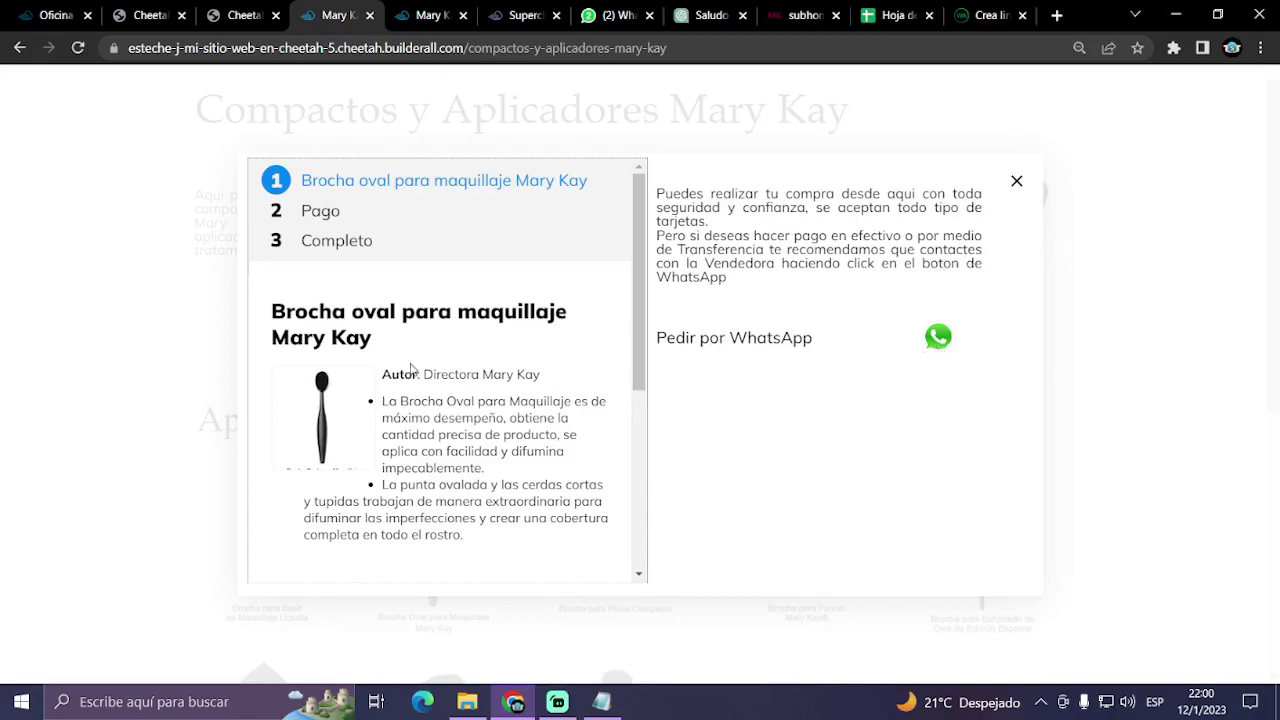
- Continue the pop-up checkout to the payment stage and raise the oval brush quantity to 8
{"action": "scroll", "coordinate": [405, 366], "scroll_direction": "down", "scroll_amount": 4}
{"action": "scroll", "coordinate": [385, 420], "scroll_direction": "down", "scroll_amount": 2}
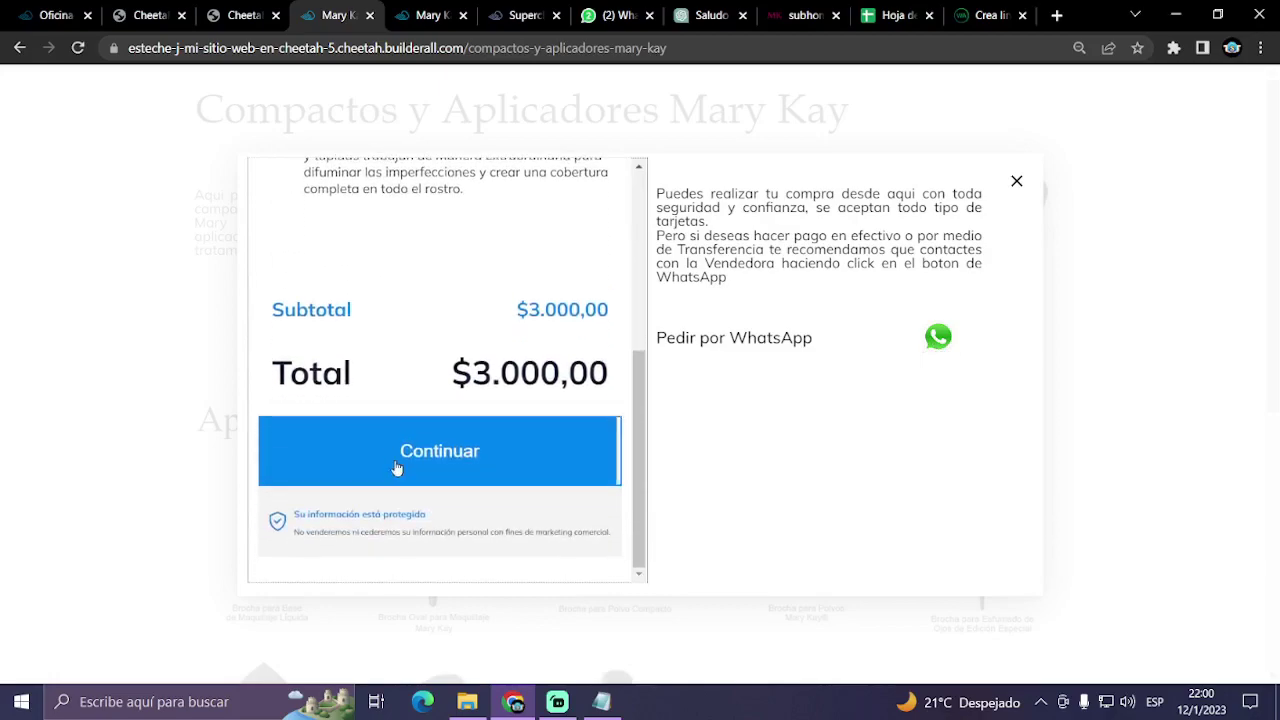
{"action": "left_click", "coordinate": [443, 451]}
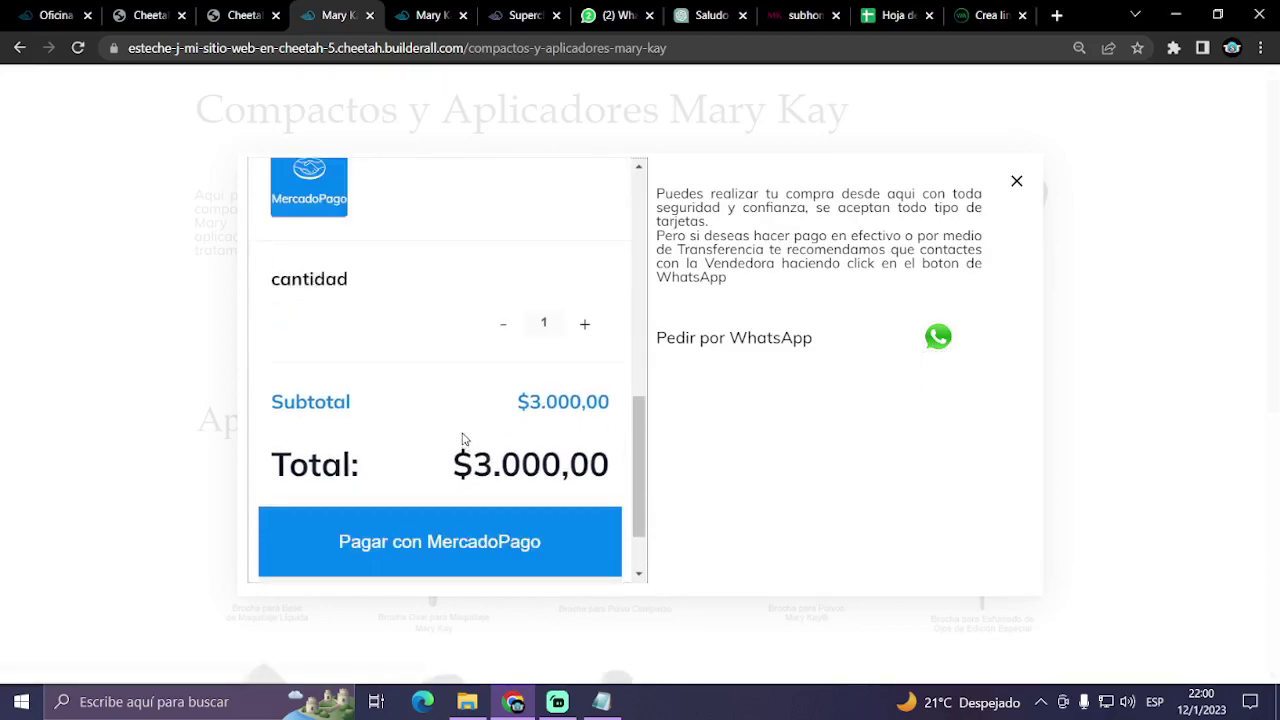
{"action": "scroll", "coordinate": [451, 420], "scroll_direction": "up", "scroll_amount": 3}
{"action": "scroll", "coordinate": [469, 423], "scroll_direction": "down", "scroll_amount": 3}
{"action": "left_click", "coordinate": [585, 324]}
{"action": "left_click", "coordinate": [585, 324]}
{"action": "left_click", "coordinate": [585, 324]}
{"action": "left_click", "coordinate": [585, 324]}
{"action": "left_click", "coordinate": [585, 324]}
{"action": "left_click", "coordinate": [585, 324]}
{"action": "left_click", "coordinate": [585, 324]}
- Review the checkout's contact, shipping address and payment fields, and test the pop-up's WhatsApp order link
{"action": "scroll", "coordinate": [497, 474], "scroll_direction": "up", "scroll_amount": 3}
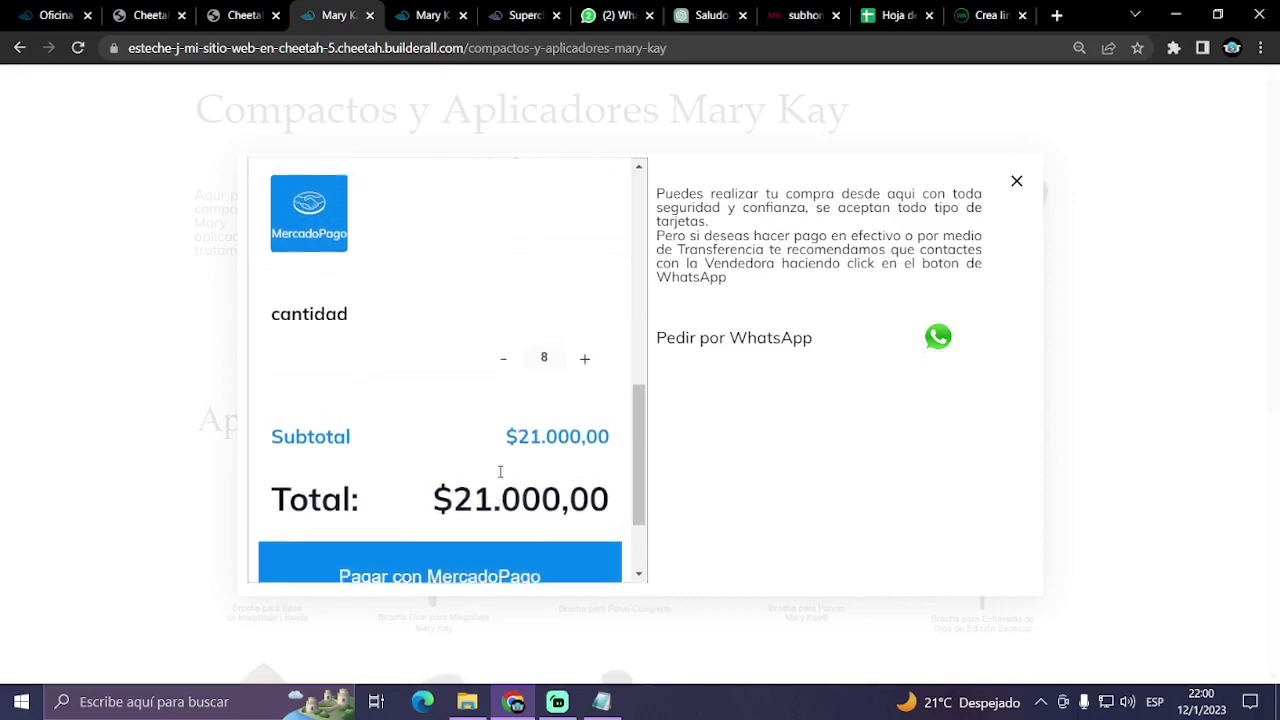
{"action": "scroll", "coordinate": [374, 400], "scroll_direction": "up", "scroll_amount": 4}
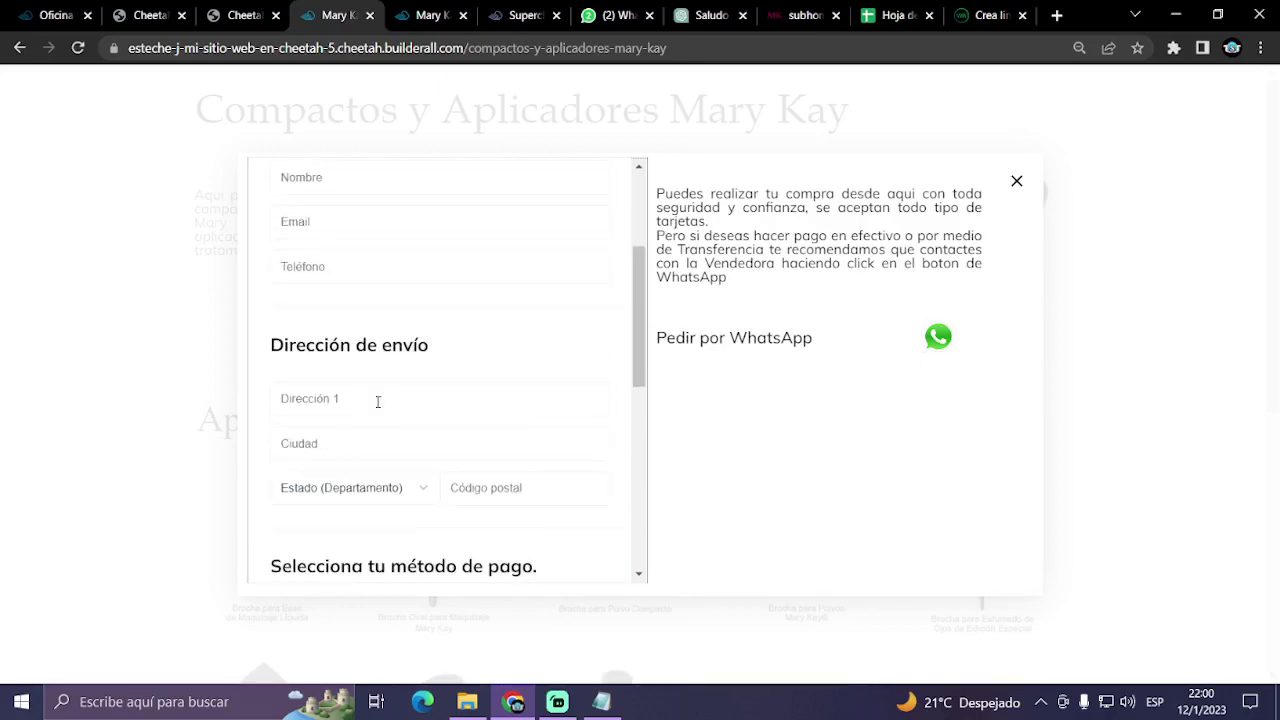
{"action": "scroll", "coordinate": [429, 382], "scroll_direction": "down", "scroll_amount": 2}
{"action": "scroll", "coordinate": [429, 382], "scroll_direction": "down", "scroll_amount": 3}
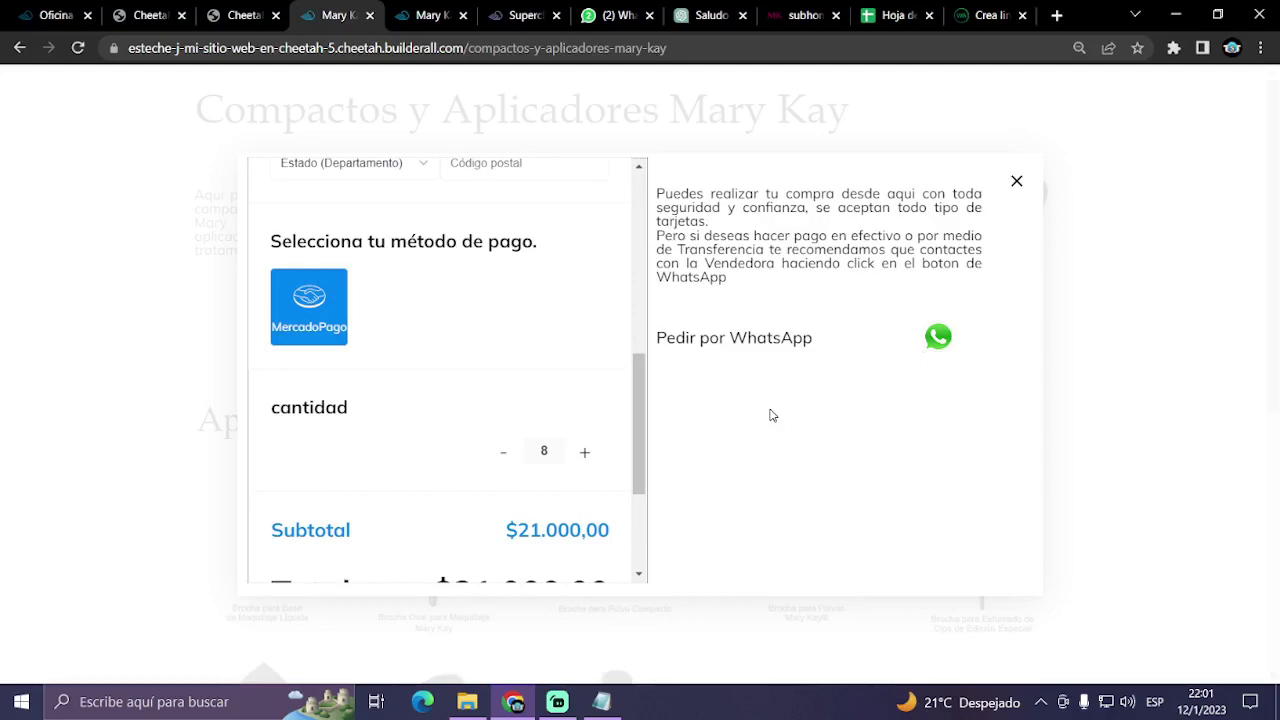
{"action": "left_click", "coordinate": [938, 340]}
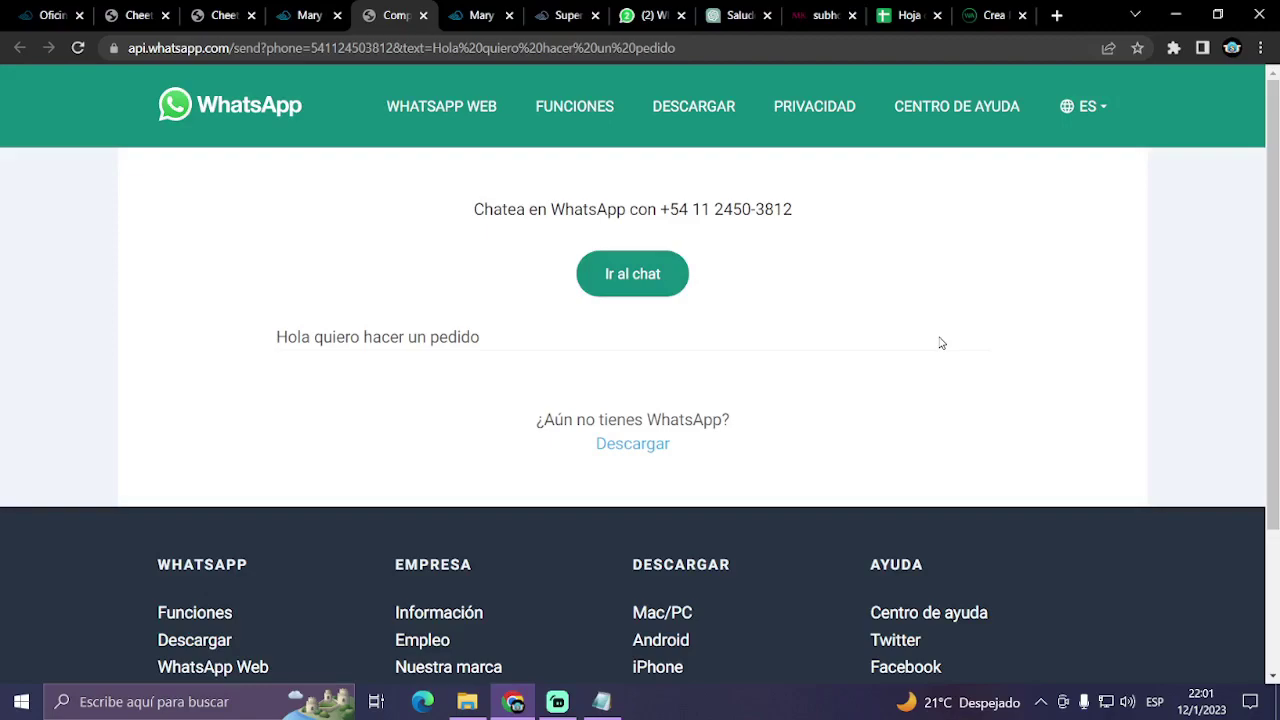
- Back in the Cheetah site manager, duplicate the oval brush pop-up and open the copy in the editor
{"action": "left_click", "coordinate": [216, 12]}
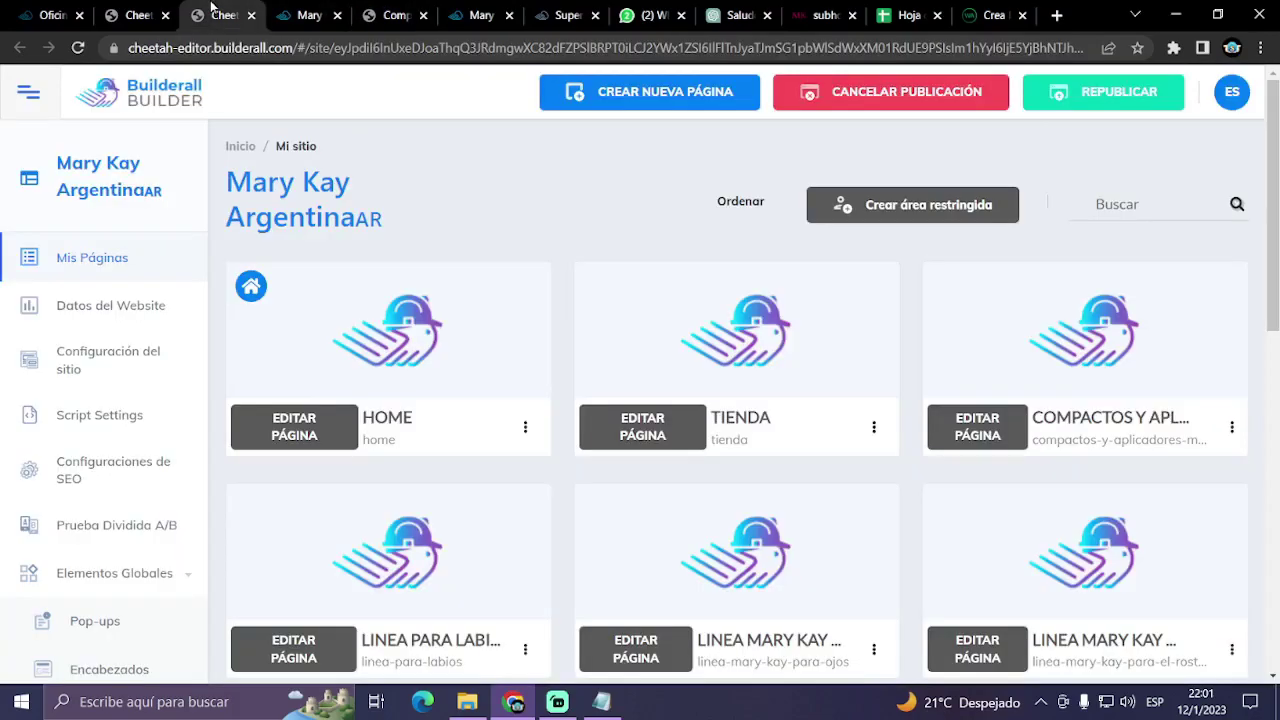
{"action": "left_click", "coordinate": [90, 619]}
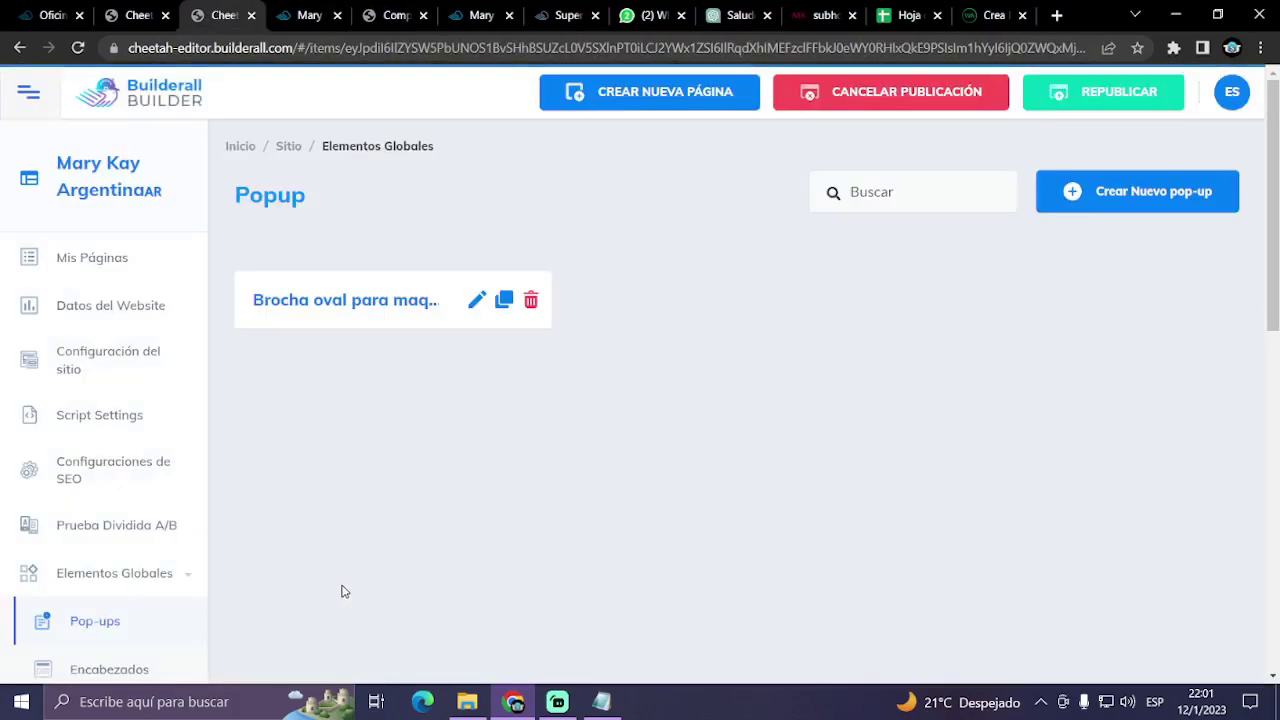
{"action": "left_click", "coordinate": [502, 305]}
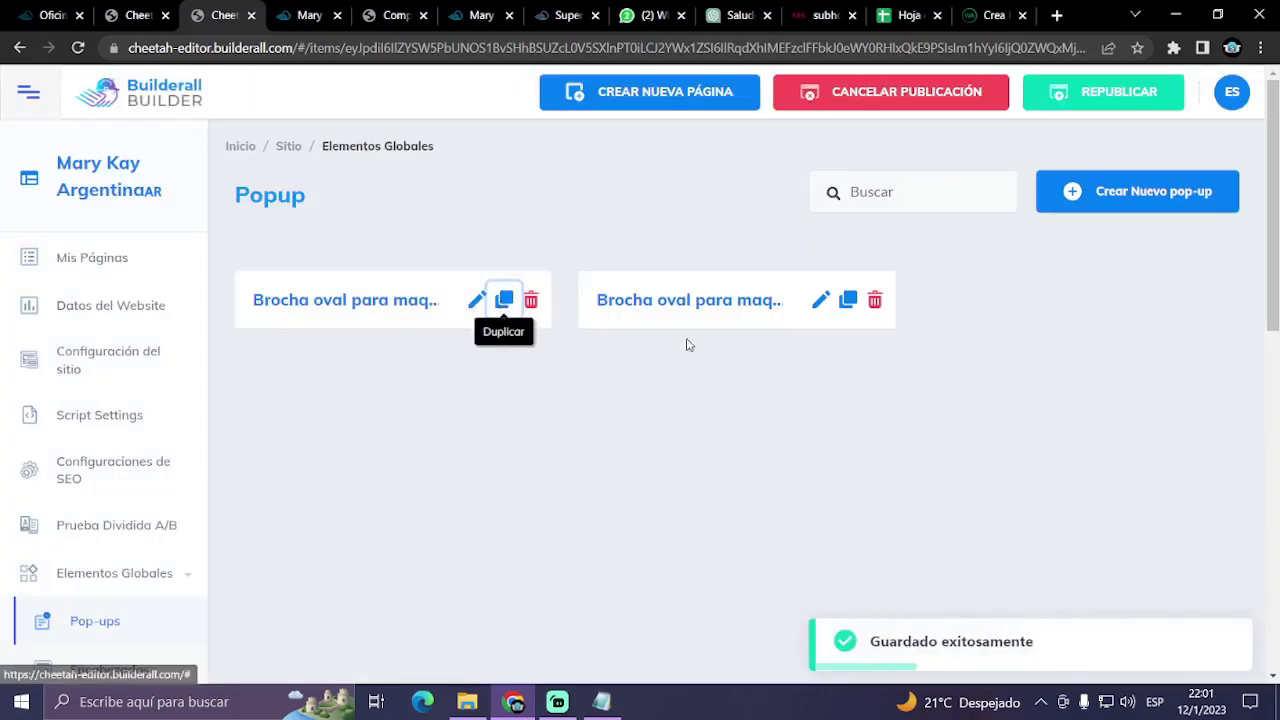
{"action": "left_click", "coordinate": [821, 299]}
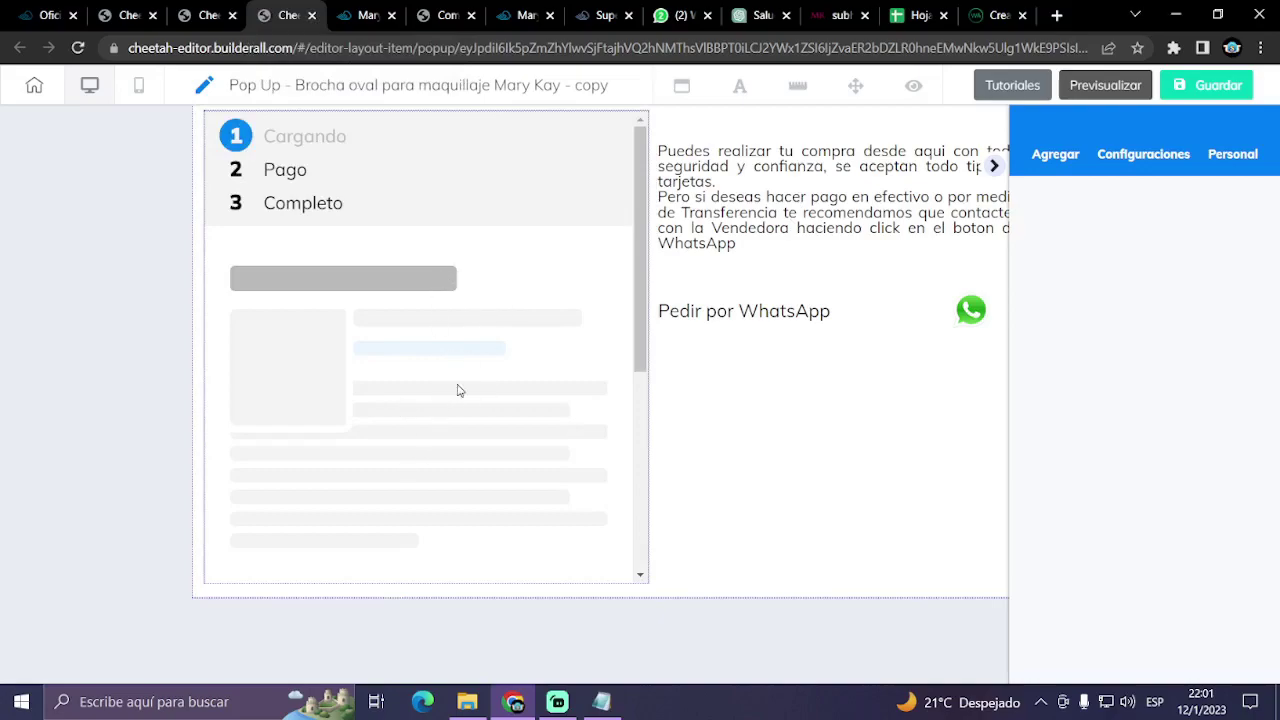
{"action": "left_click", "coordinate": [311, 15]}
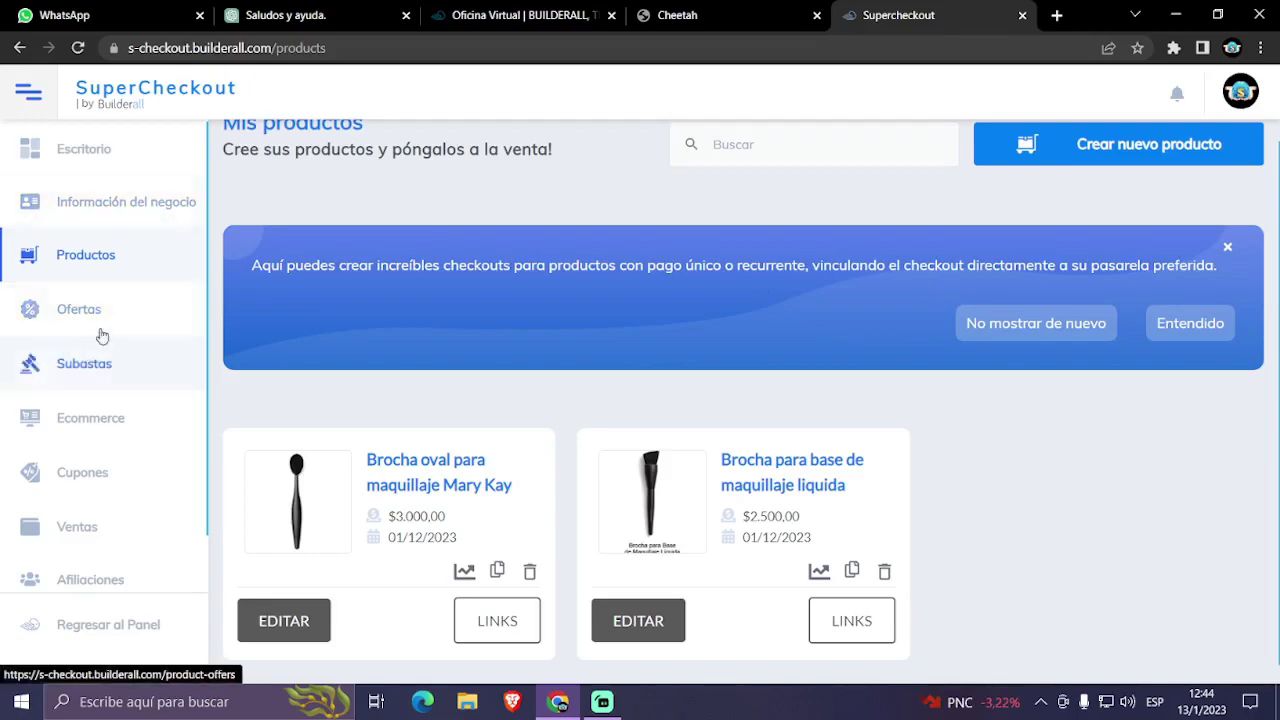
- In SuperCheckout's Ecommerce settings, name the store "Tienda Mary Kay Argentina"
{"action": "scroll", "coordinate": [106, 420], "scroll_direction": "down", "scroll_amount": 1}
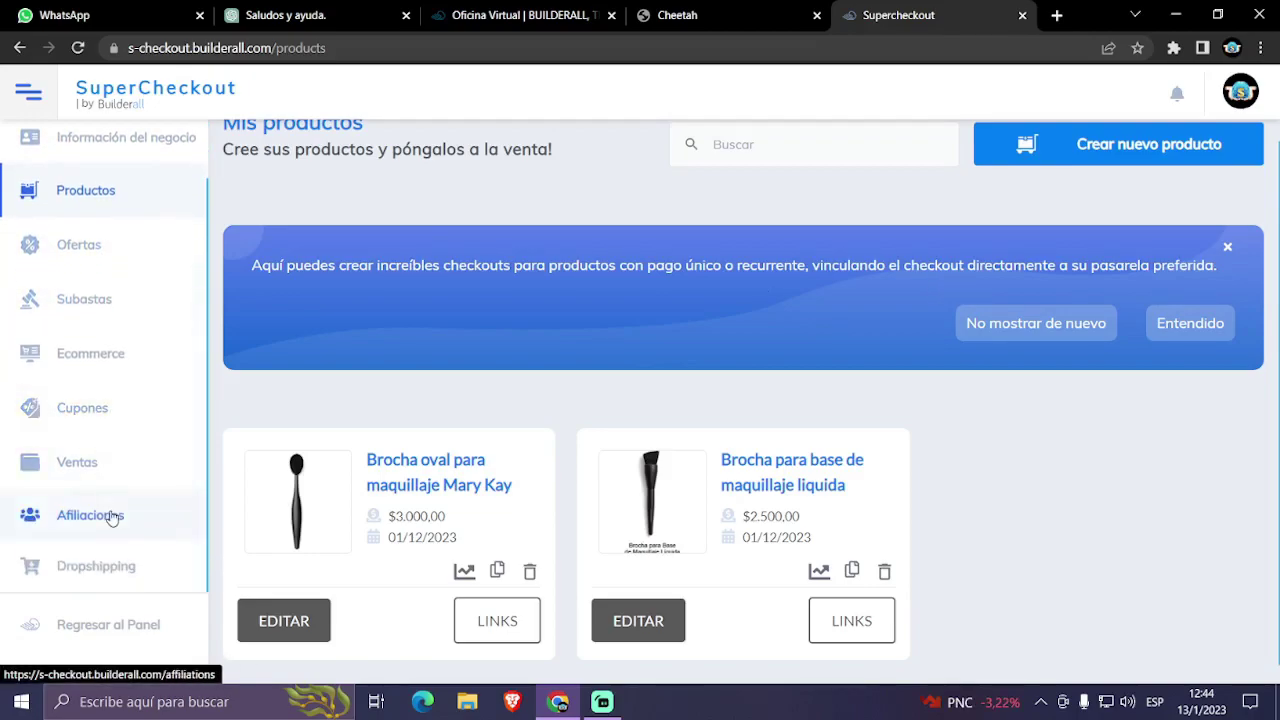
{"action": "left_click", "coordinate": [108, 362]}
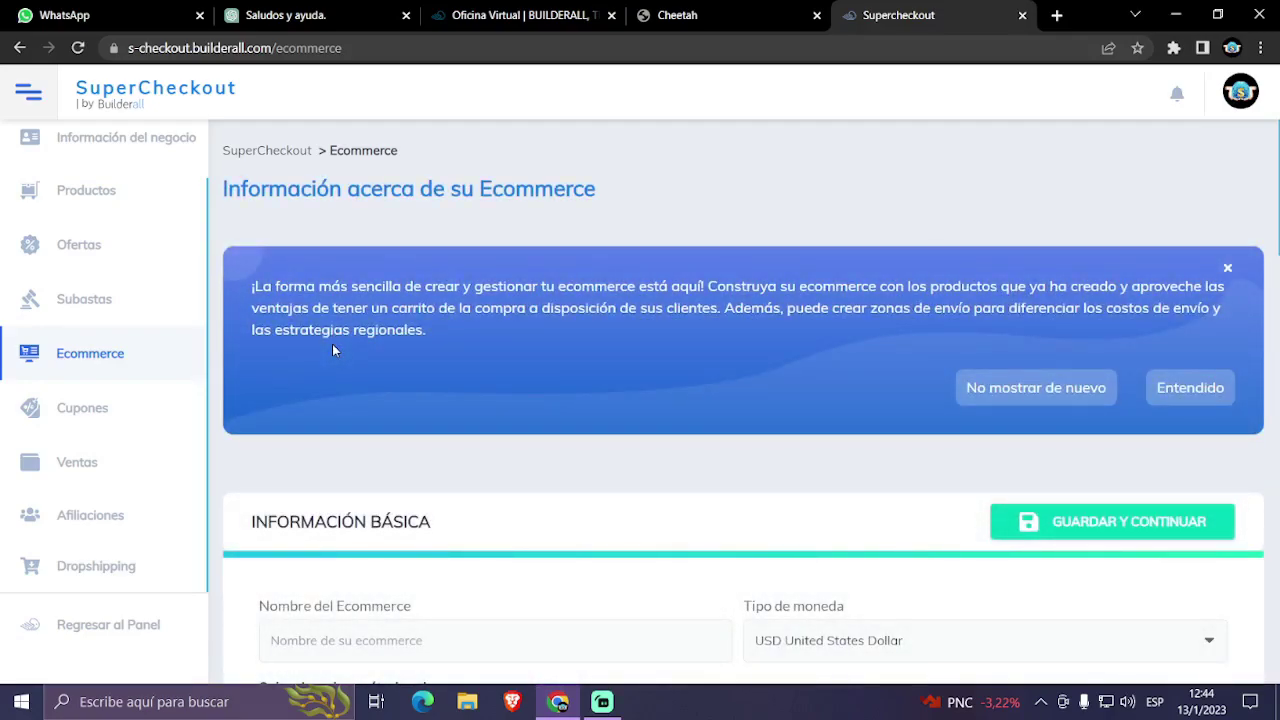
{"action": "scroll", "coordinate": [334, 349], "scroll_direction": "down", "scroll_amount": 2}
{"action": "left_click", "coordinate": [405, 458]}
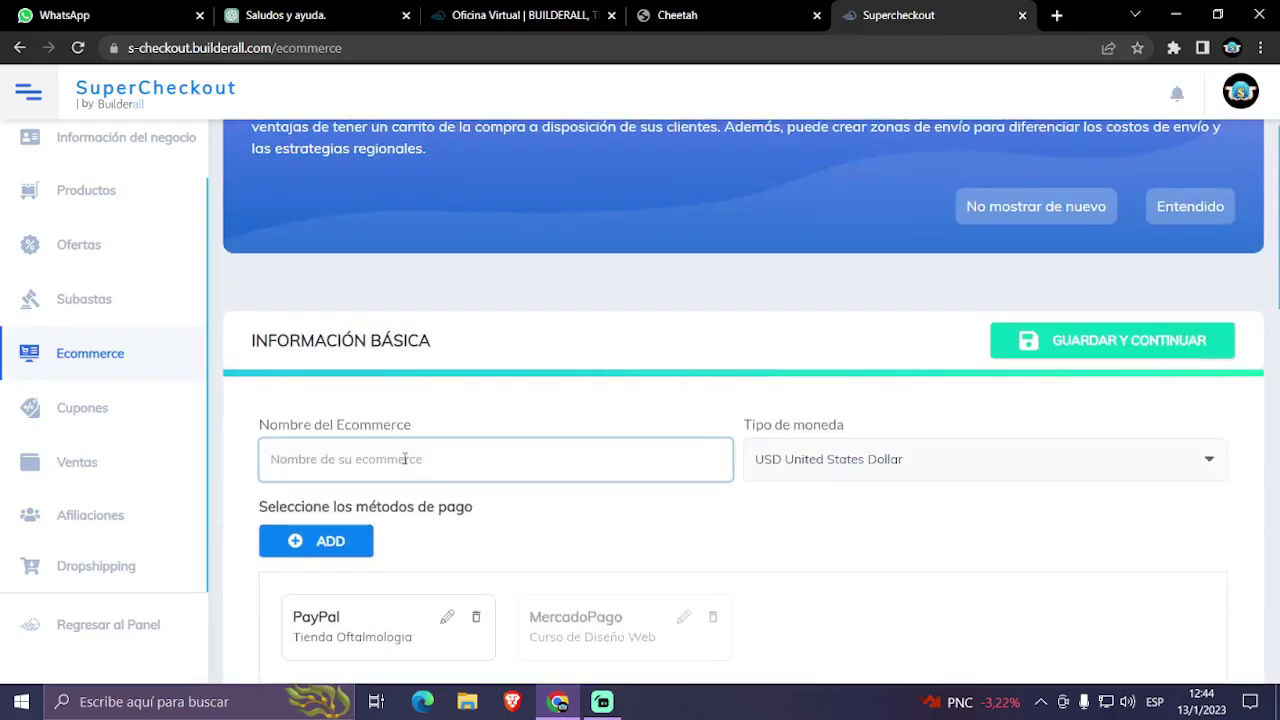
{"action": "type", "text": "Tienda Mary Kay"}
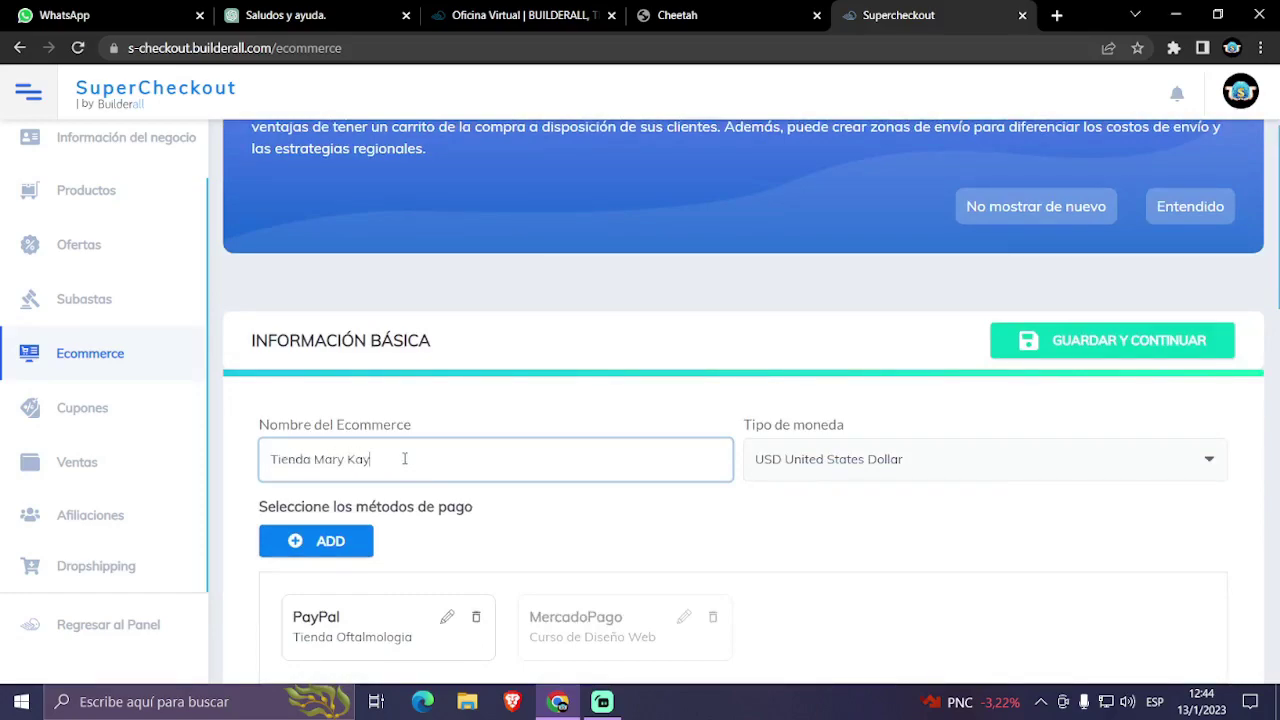
{"action": "type", "text": " Argentina"}
- Set the store's currency to ARS Argentinian Peso
{"action": "left_click", "coordinate": [867, 466]}
{"action": "scroll", "coordinate": [850, 400], "scroll_direction": "down", "scroll_amount": 1}
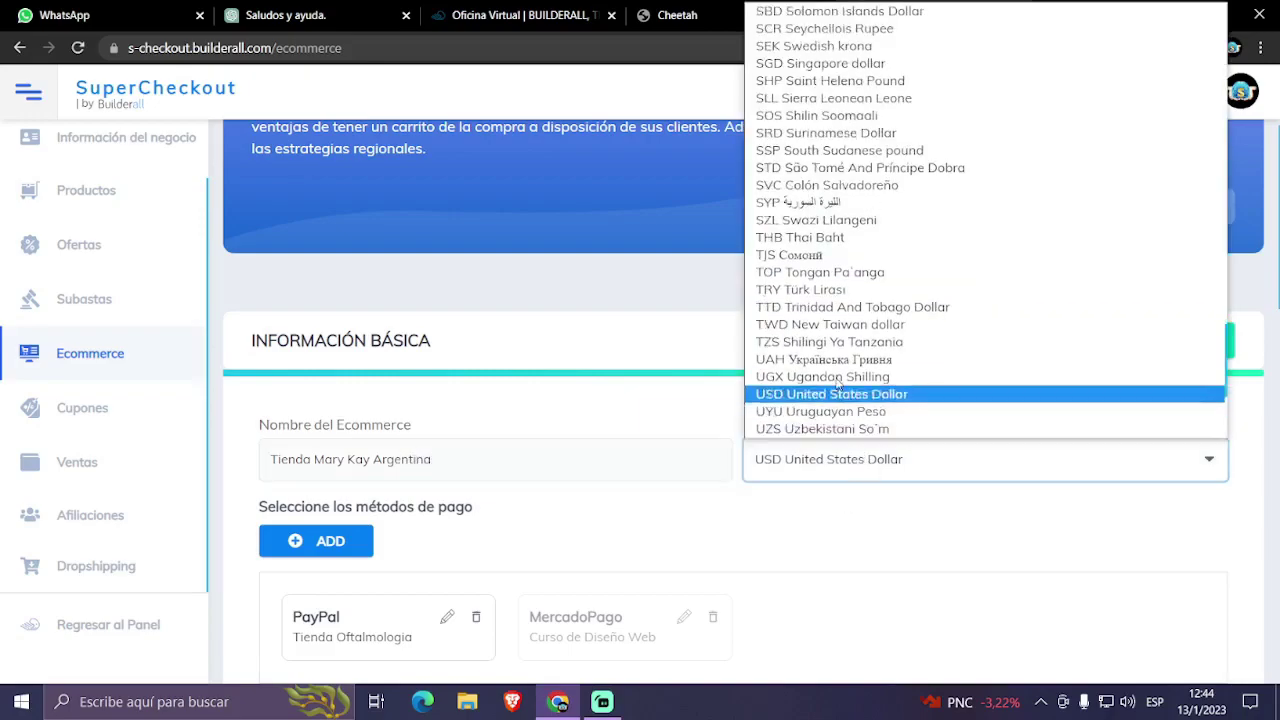
{"action": "scroll", "coordinate": [835, 257], "scroll_direction": "up", "scroll_amount": 15}
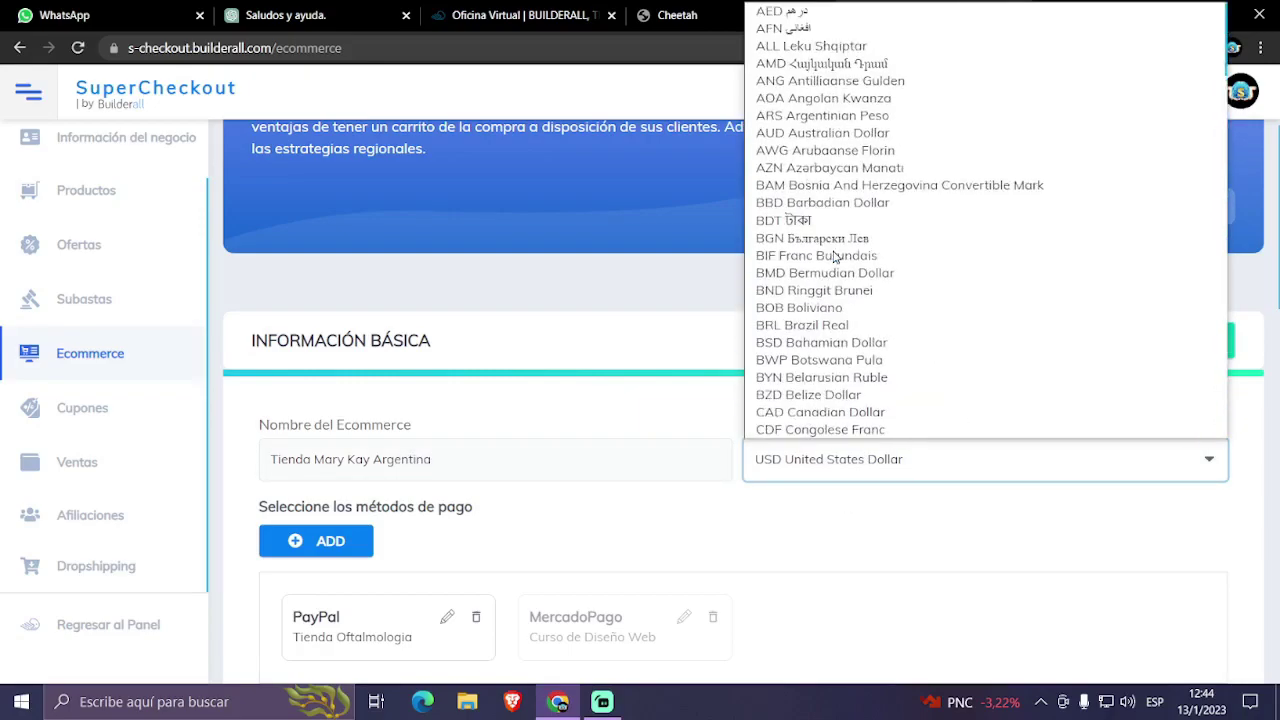
{"action": "left_click", "coordinate": [852, 117]}
- Select MercadoPago as the store's payment method and Tienda as its sales page
{"action": "scroll", "coordinate": [532, 459], "scroll_direction": "down", "scroll_amount": 2}
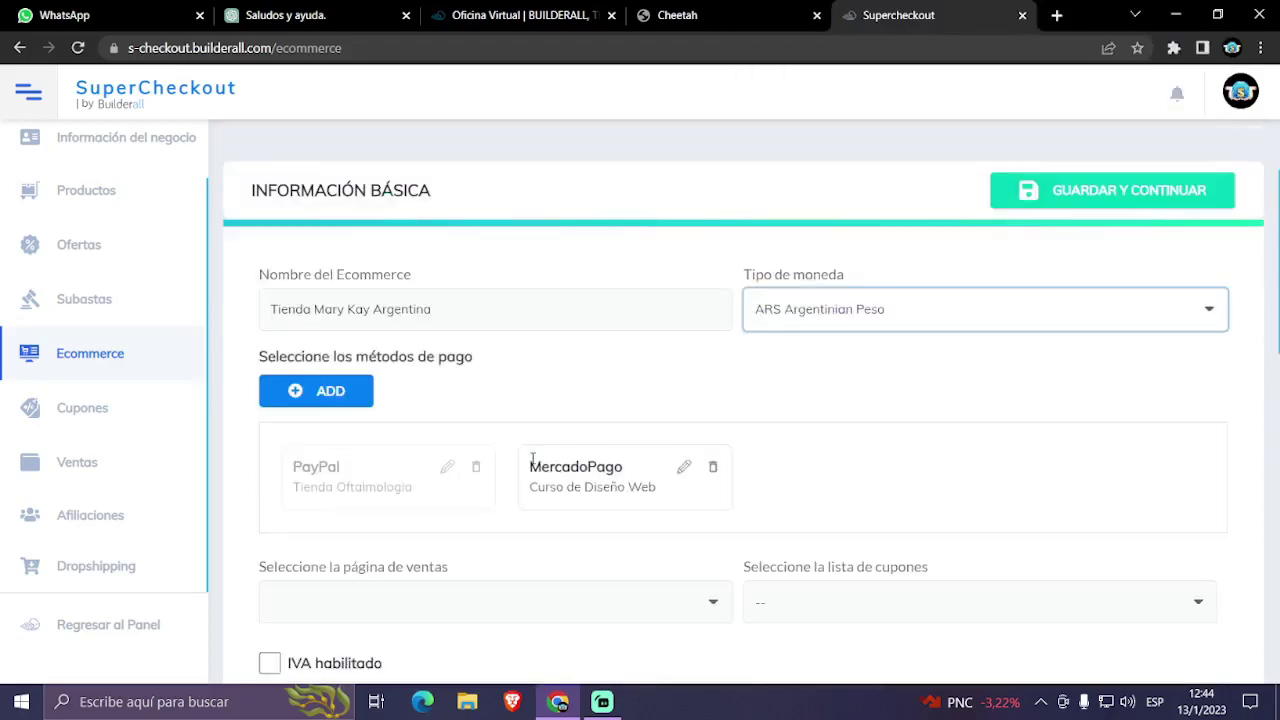
{"action": "scroll", "coordinate": [532, 459], "scroll_direction": "down", "scroll_amount": 1}
{"action": "left_click", "coordinate": [617, 358]}
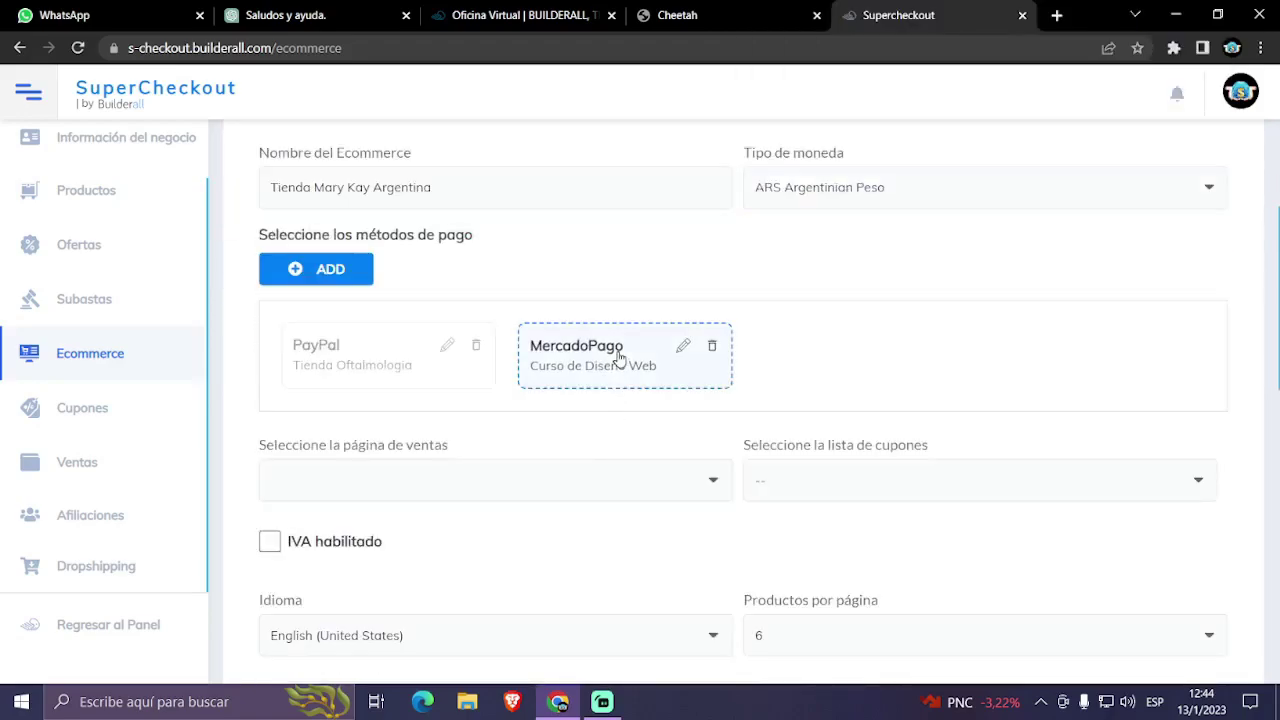
{"action": "left_click", "coordinate": [720, 484]}
{"action": "left_click", "coordinate": [386, 541]}
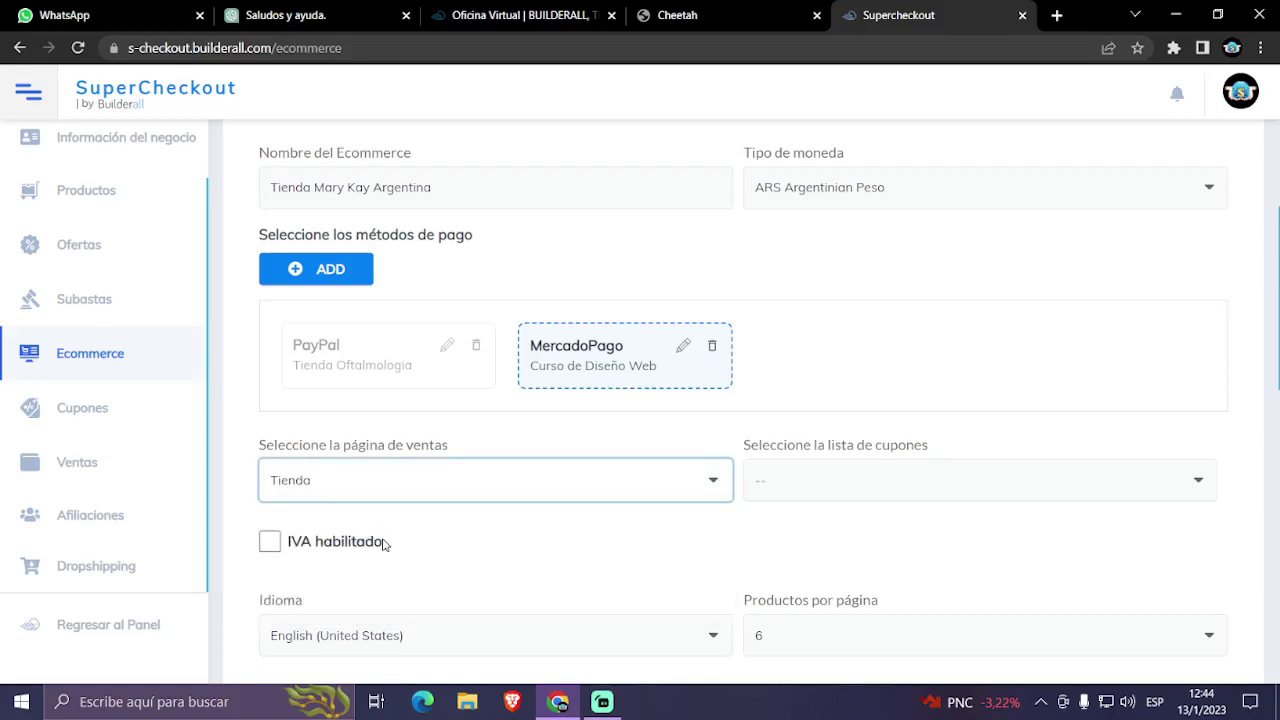
- Set the store's language to Español and show 10 products per page
{"action": "scroll", "coordinate": [547, 474], "scroll_direction": "down", "scroll_amount": 2}
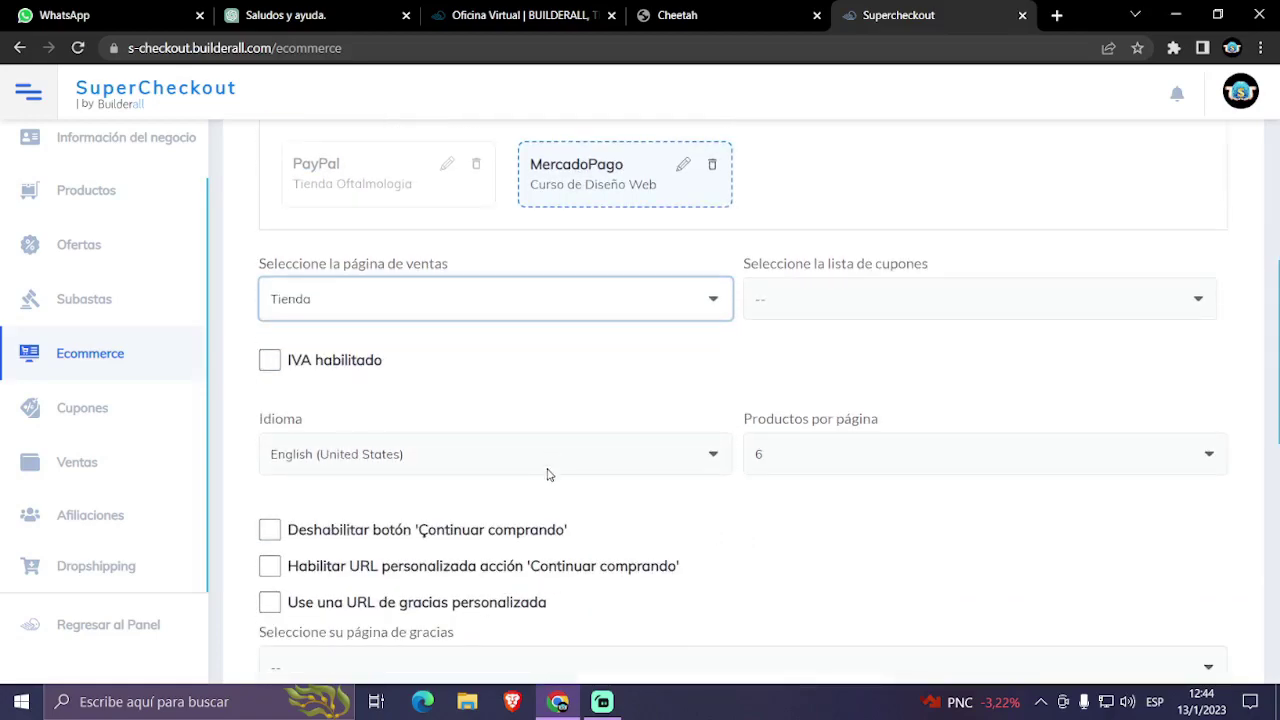
{"action": "left_click", "coordinate": [551, 456]}
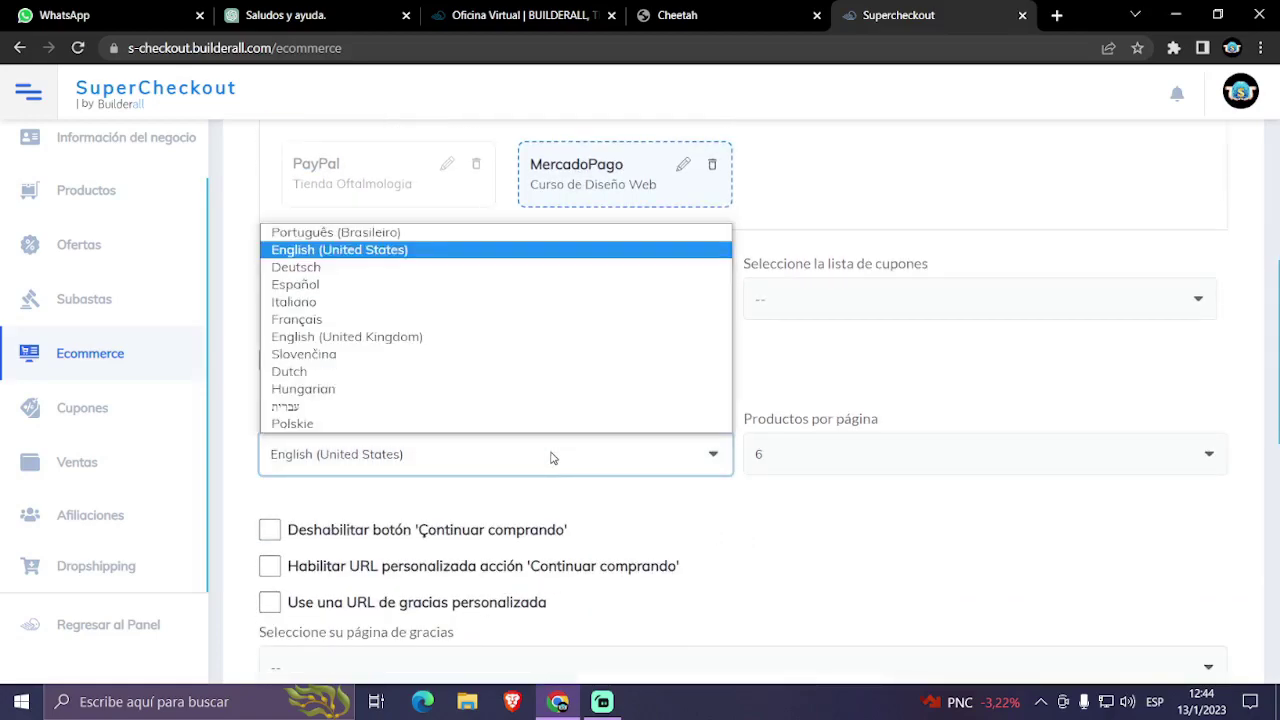
{"action": "left_click", "coordinate": [353, 284]}
{"action": "left_click", "coordinate": [927, 466]}
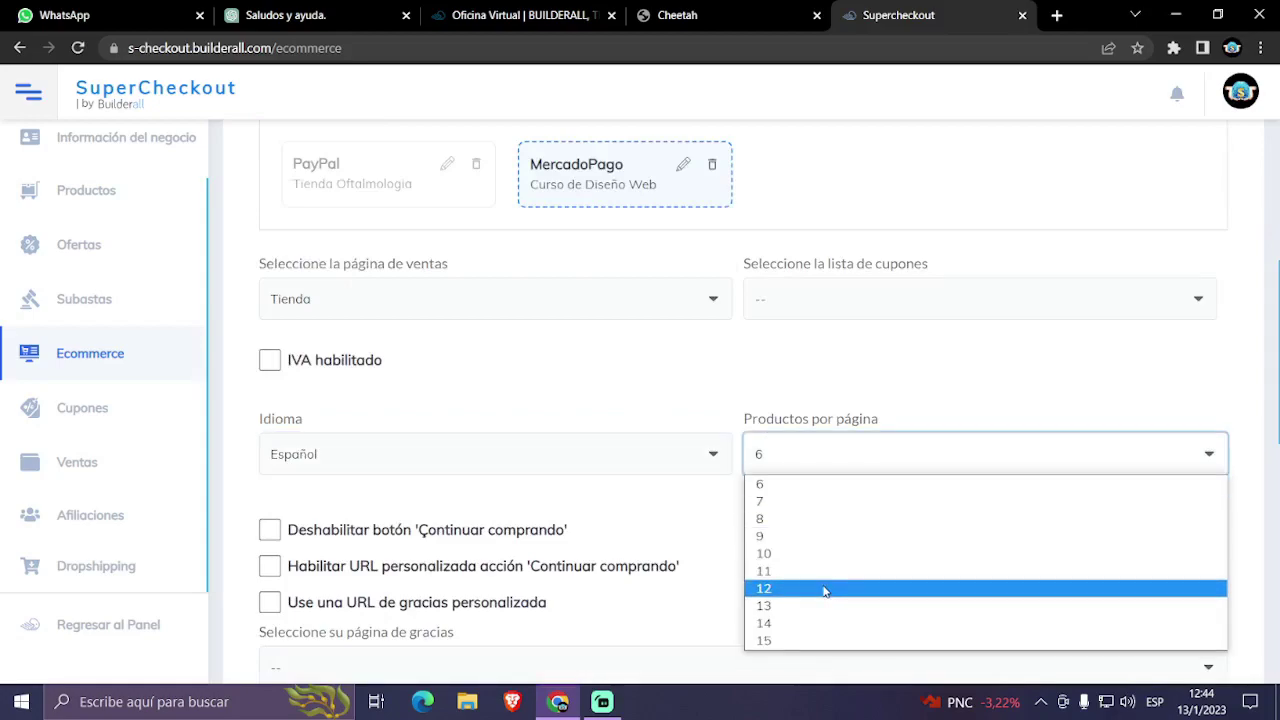
{"action": "left_click", "coordinate": [814, 554]}
- Set the Home page as the store's thank-you page
{"action": "scroll", "coordinate": [690, 560], "scroll_direction": "down", "scroll_amount": 3}
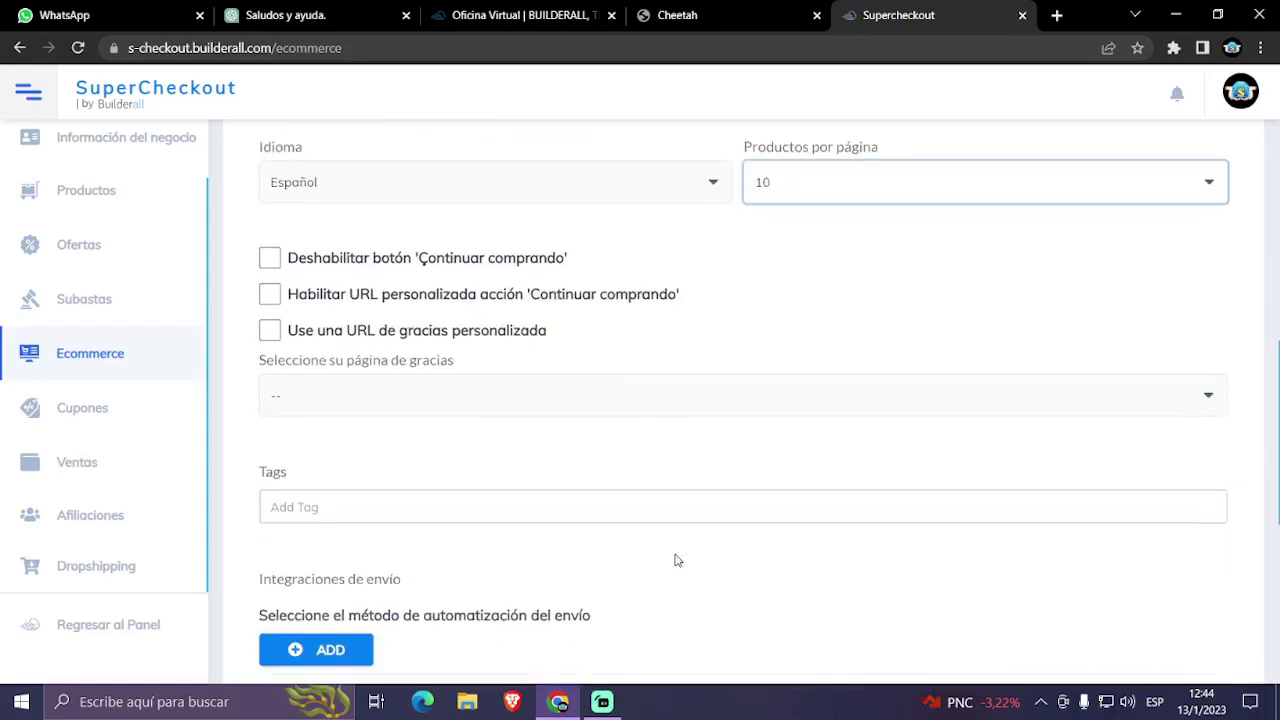
{"action": "left_click", "coordinate": [618, 400]}
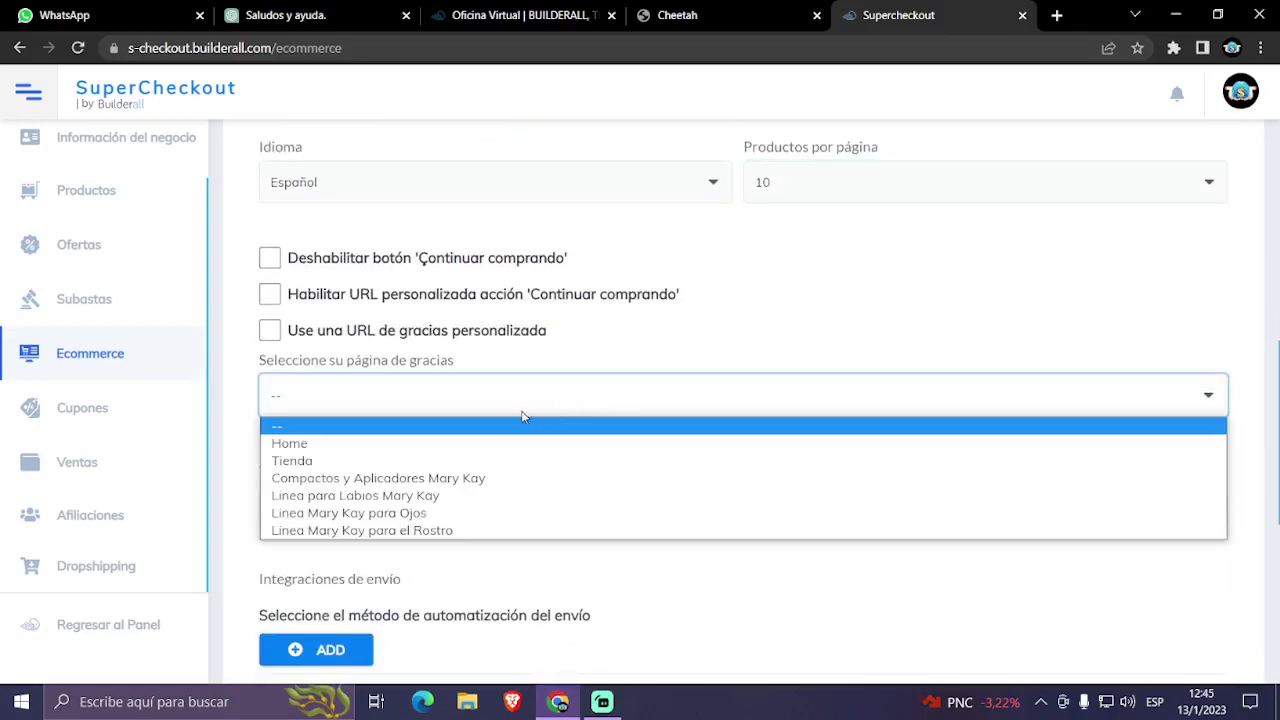
{"action": "left_click", "coordinate": [336, 448]}
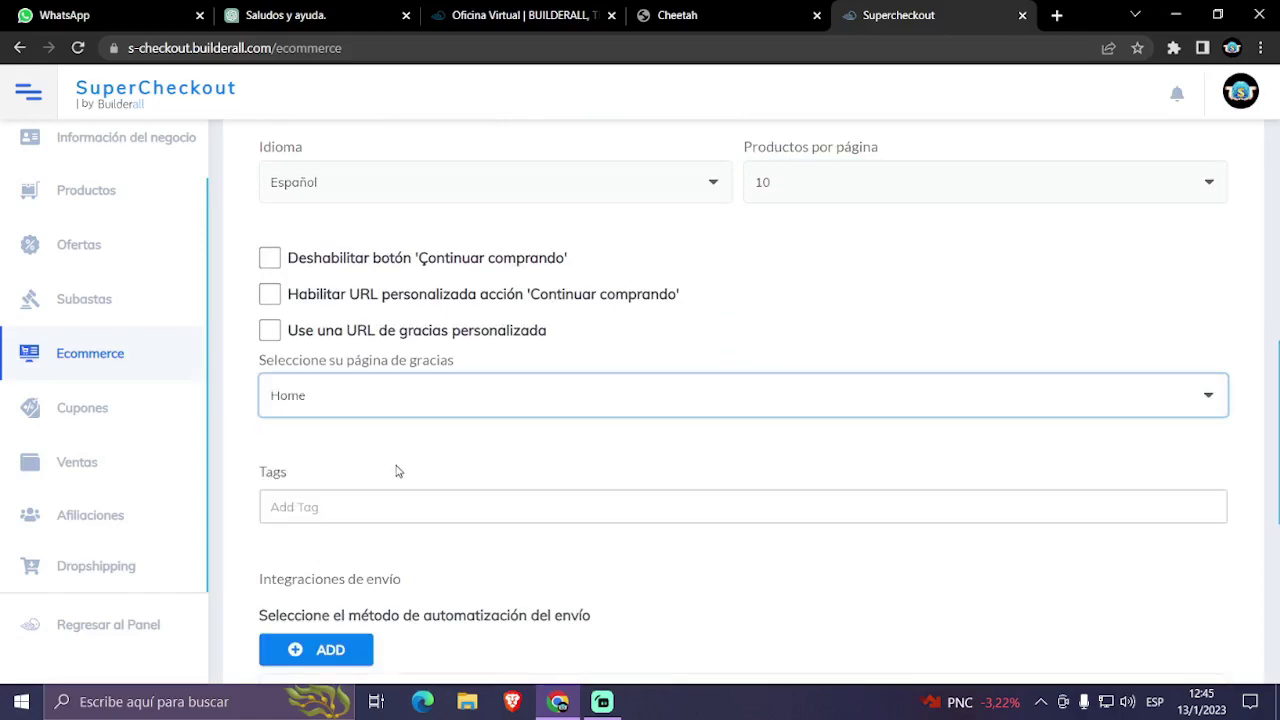
- View the available shipping API integrations without adding one
{"action": "scroll", "coordinate": [512, 493], "scroll_direction": "down", "scroll_amount": 2}
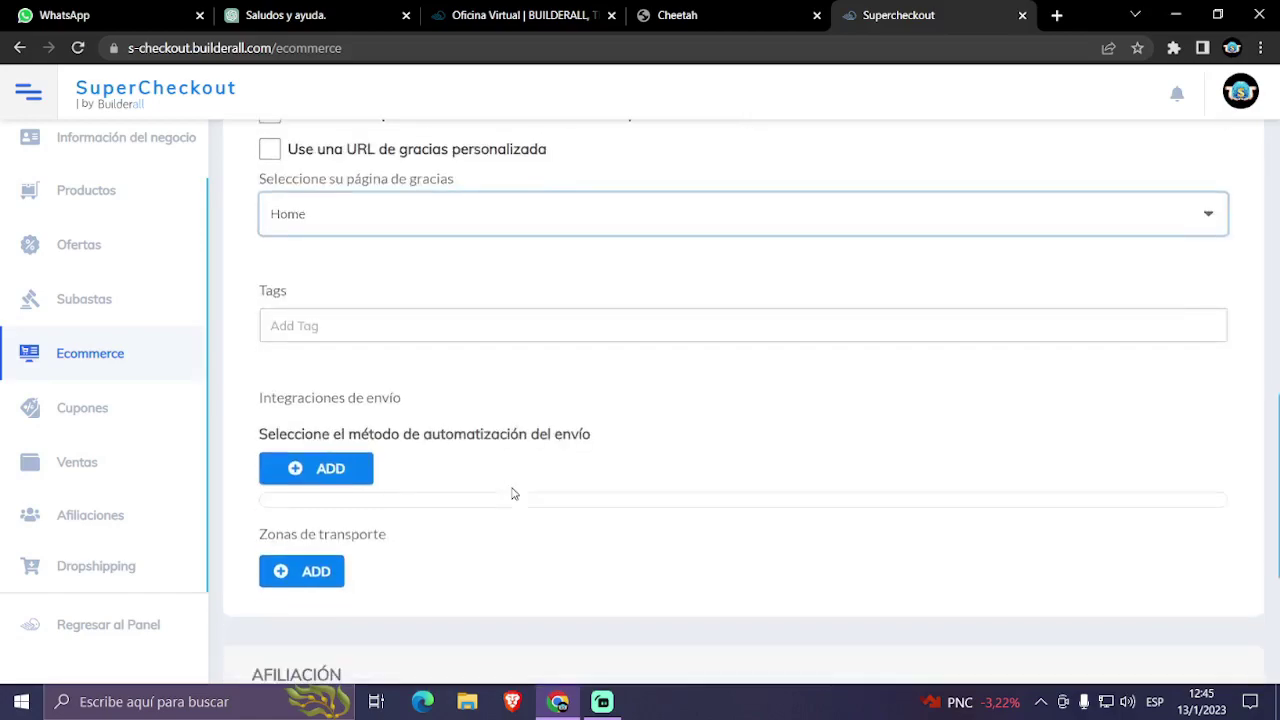
{"action": "left_click", "coordinate": [350, 468]}
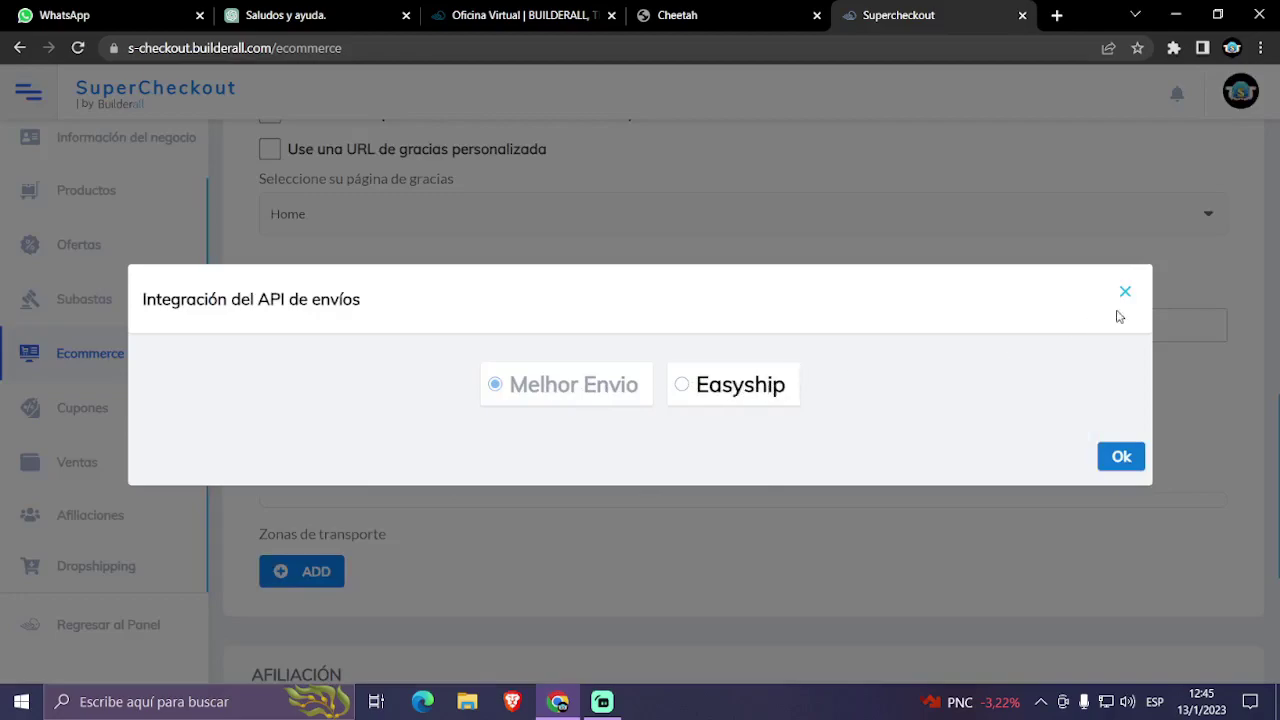
{"action": "left_click", "coordinate": [1125, 291]}
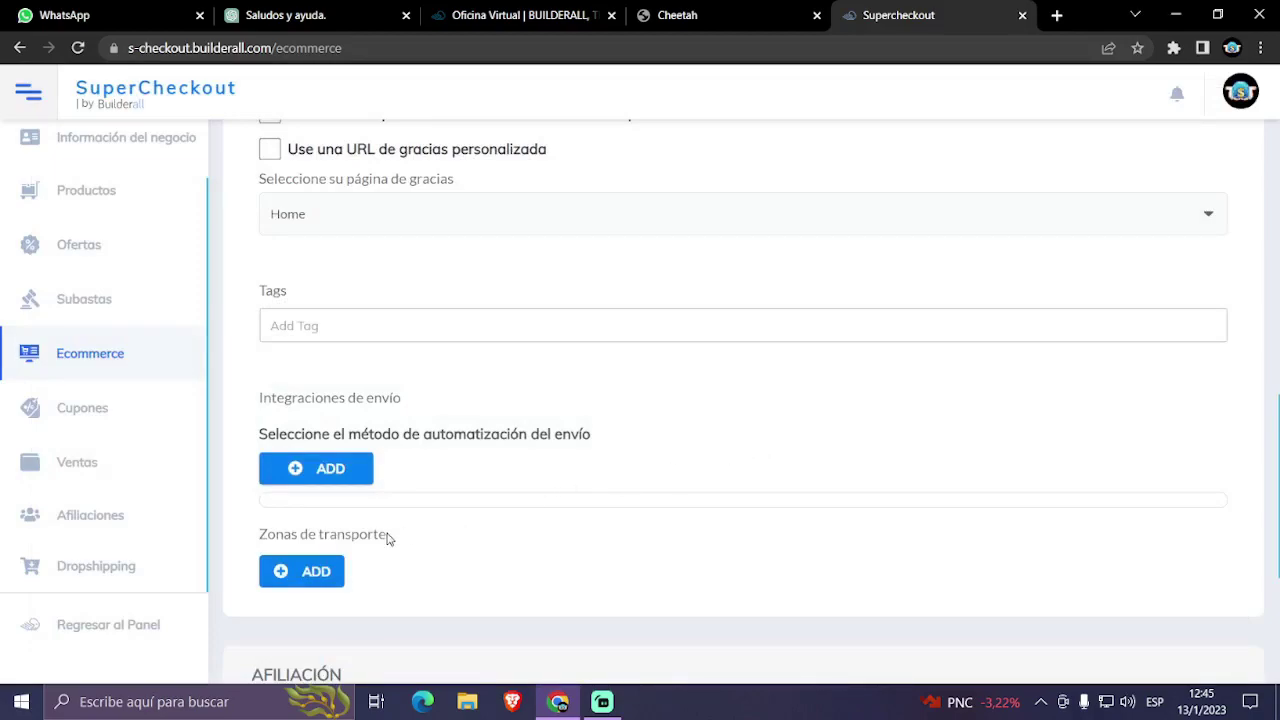
- Start a new transport zone and select Argentina's Autonomous City Of Buenos Aires and Buenos Aires Province for it
{"action": "left_click", "coordinate": [315, 571]}
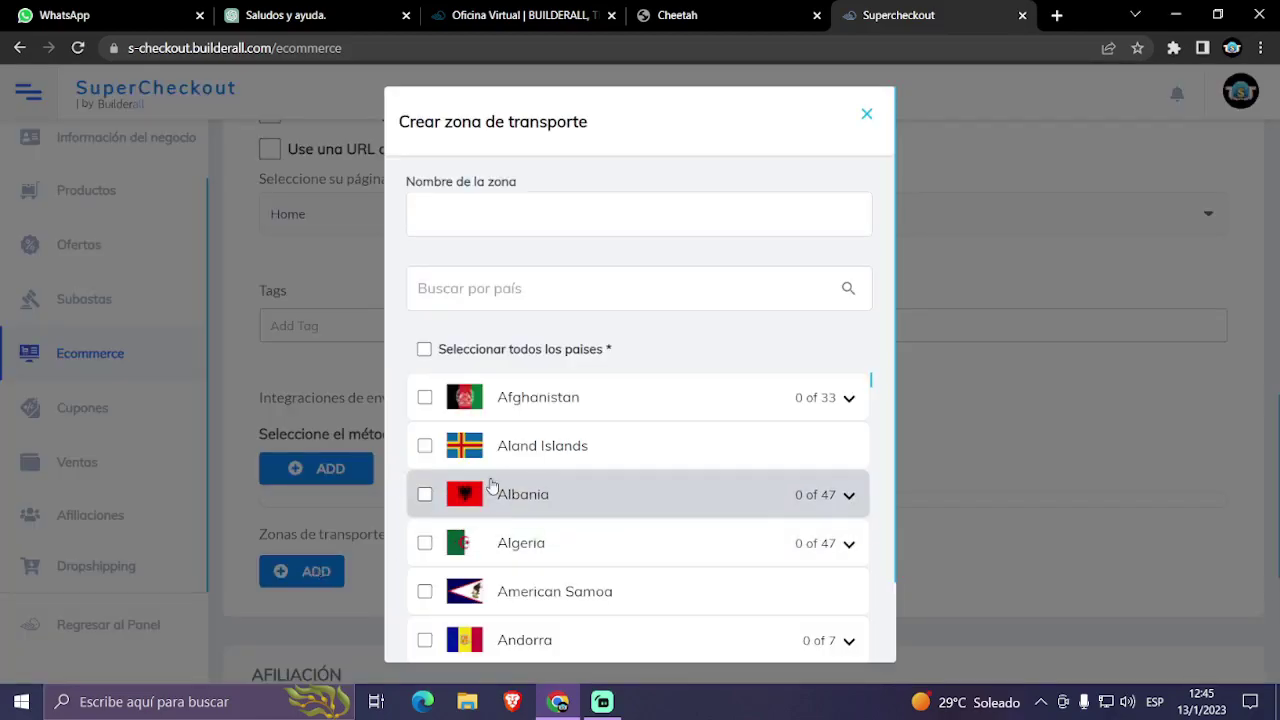
{"action": "left_click", "coordinate": [521, 289]}
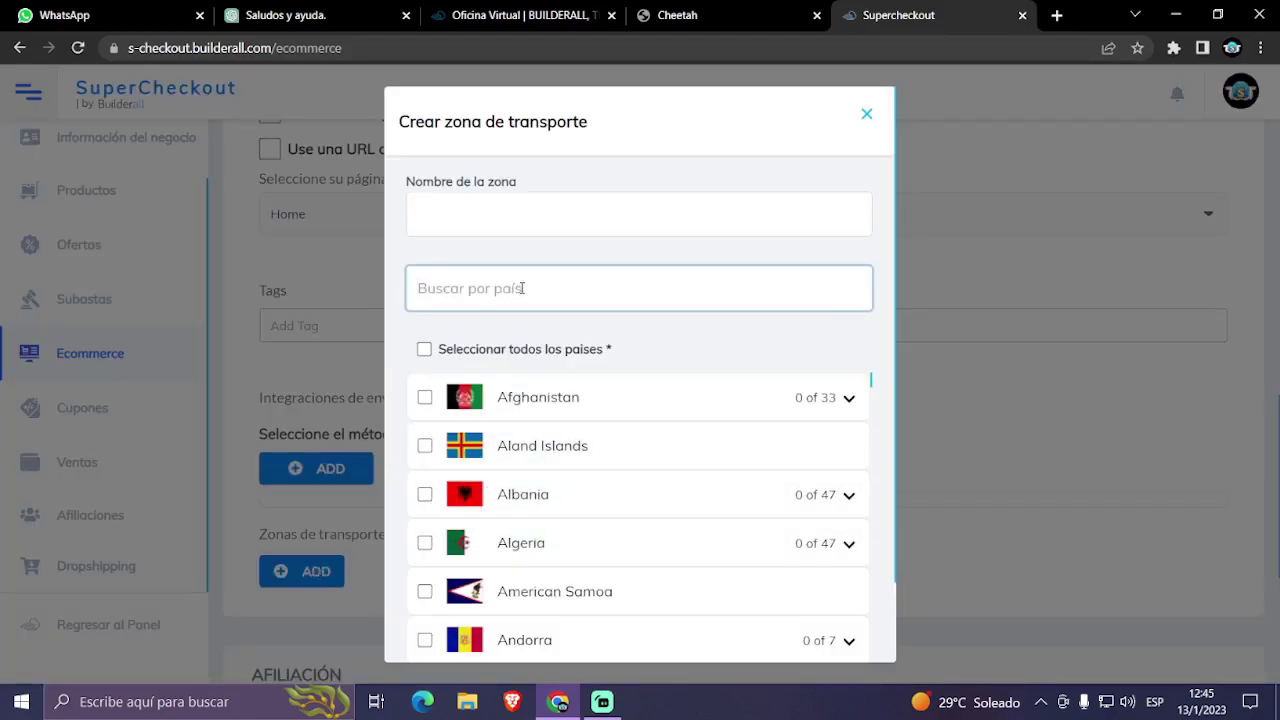
{"action": "type", "text": "arge"}
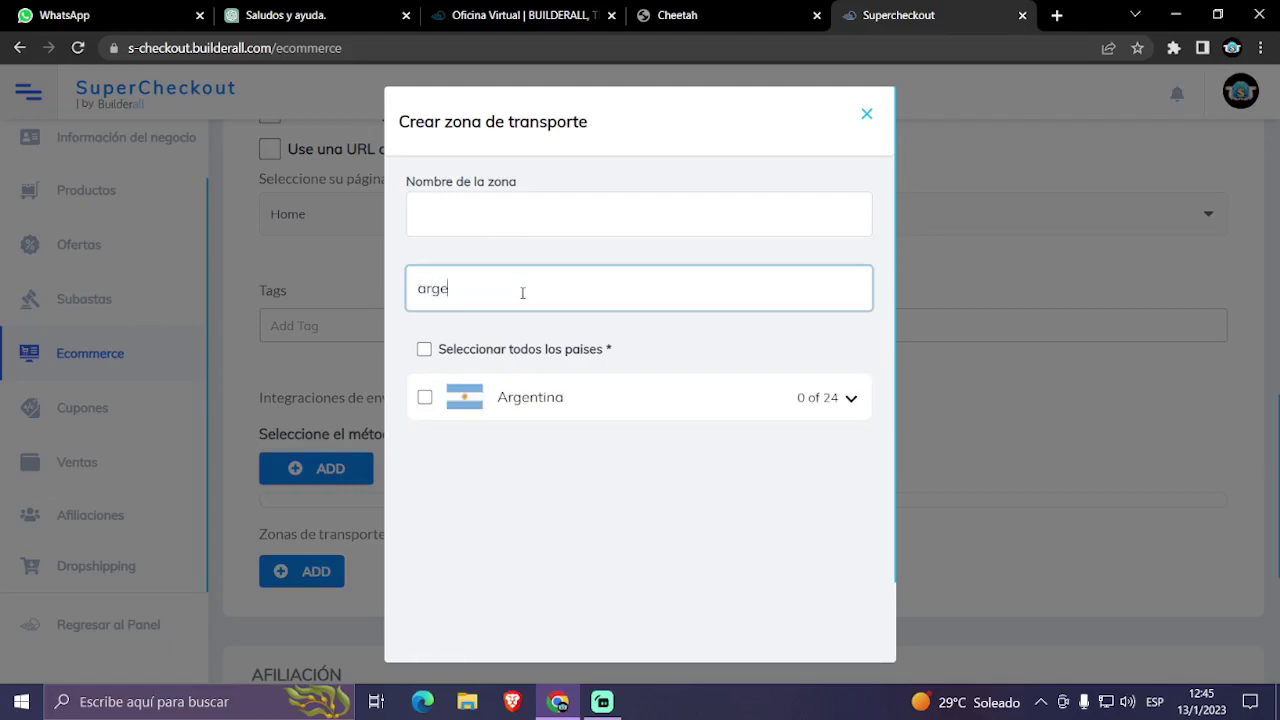
{"action": "left_click", "coordinate": [854, 399]}
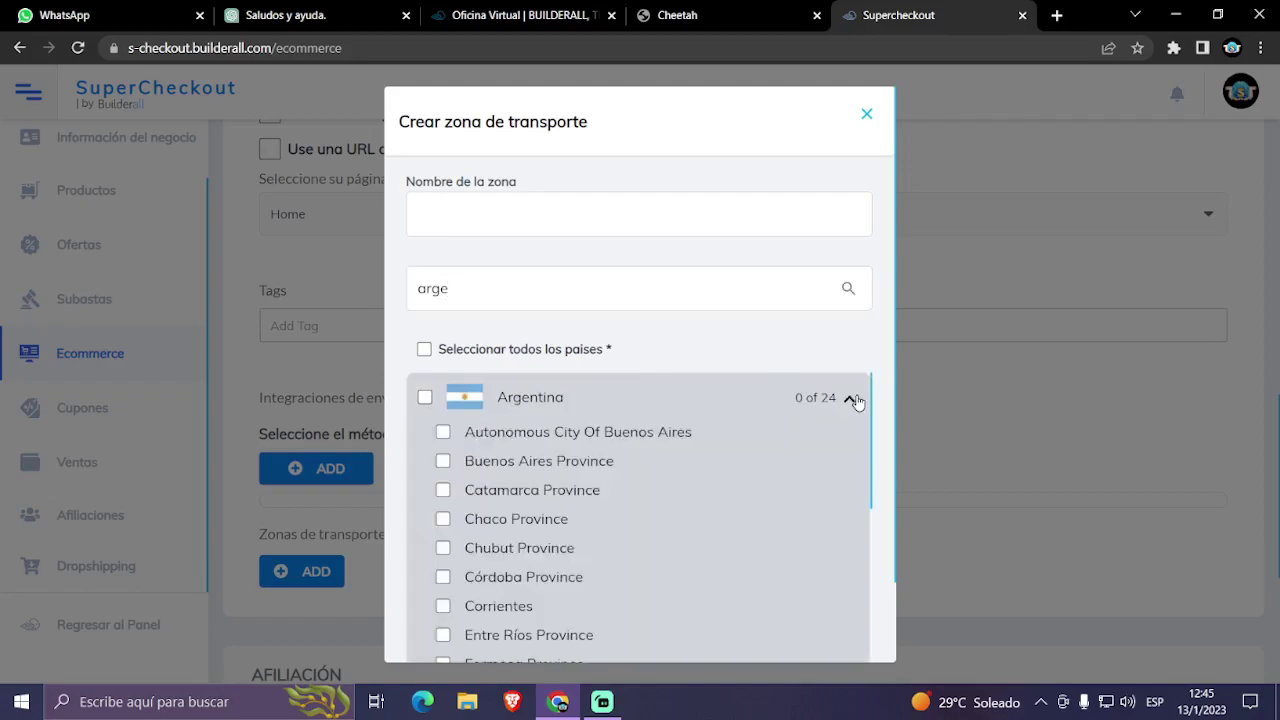
{"action": "left_click", "coordinate": [443, 461]}
{"action": "left_click", "coordinate": [444, 433]}
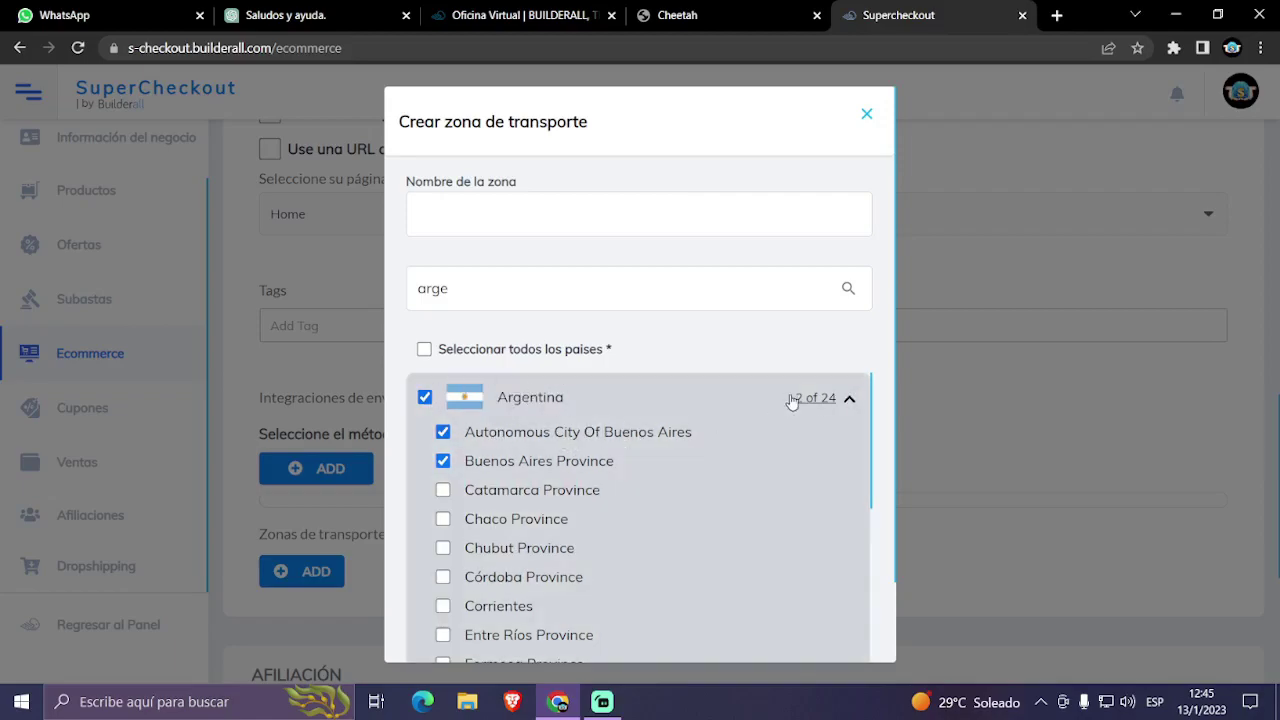
{"action": "left_click", "coordinate": [850, 403]}
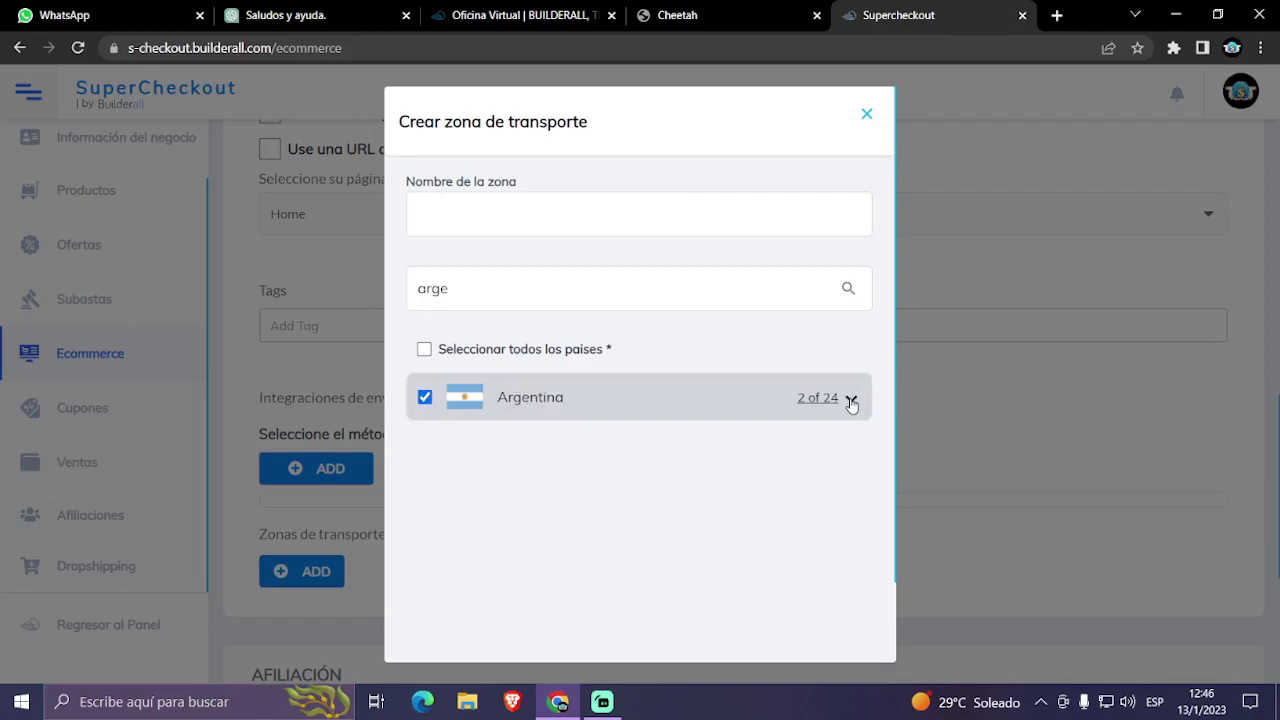
- Name the new transport zone "Envios Mary Kay" and save it
{"action": "scroll", "coordinate": [595, 450], "scroll_direction": "down", "scroll_amount": 2}
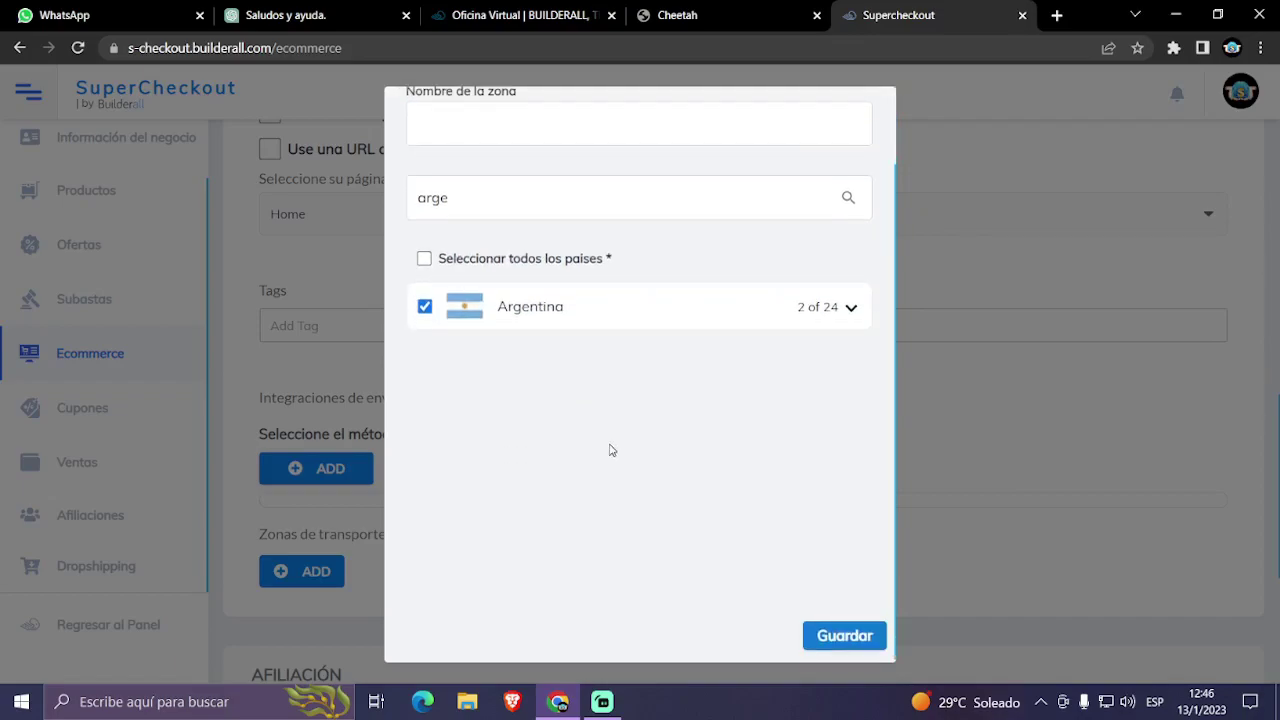
{"action": "left_click", "coordinate": [843, 633]}
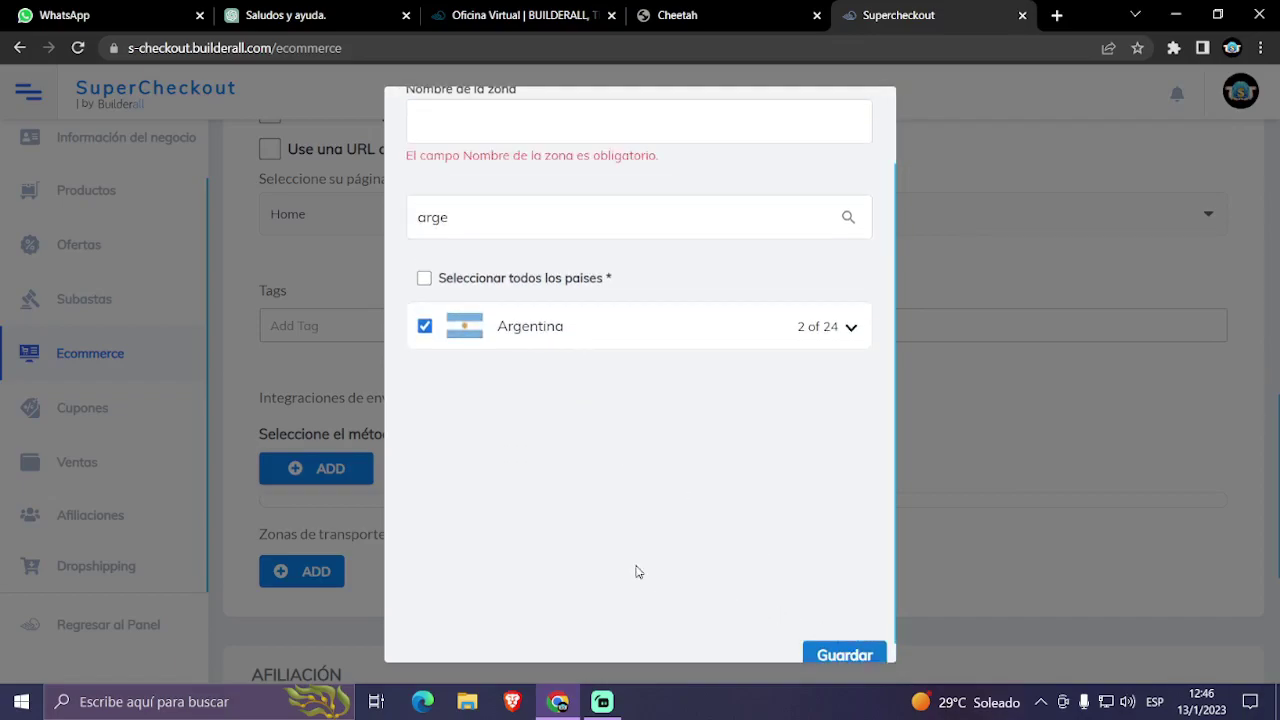
{"action": "scroll", "coordinate": [634, 451], "scroll_direction": "up", "scroll_amount": 2}
{"action": "left_click", "coordinate": [484, 218]}
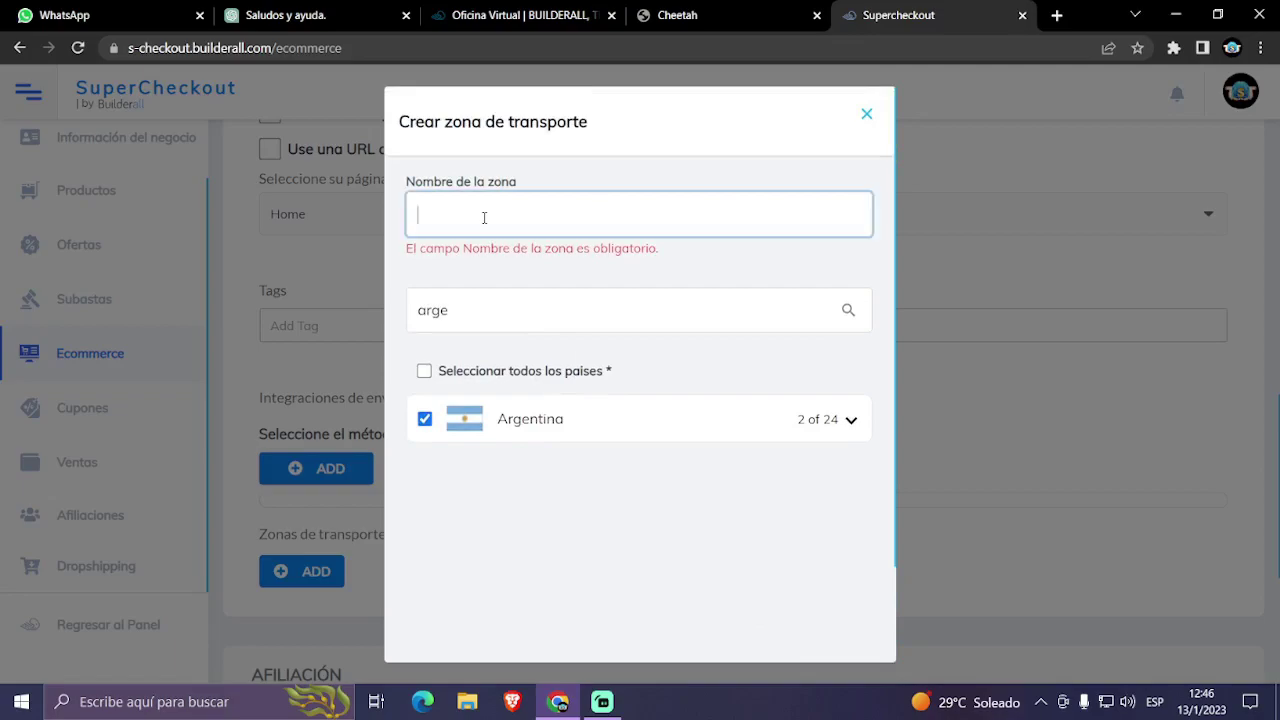
{"action": "type", "text": "Envios M"}
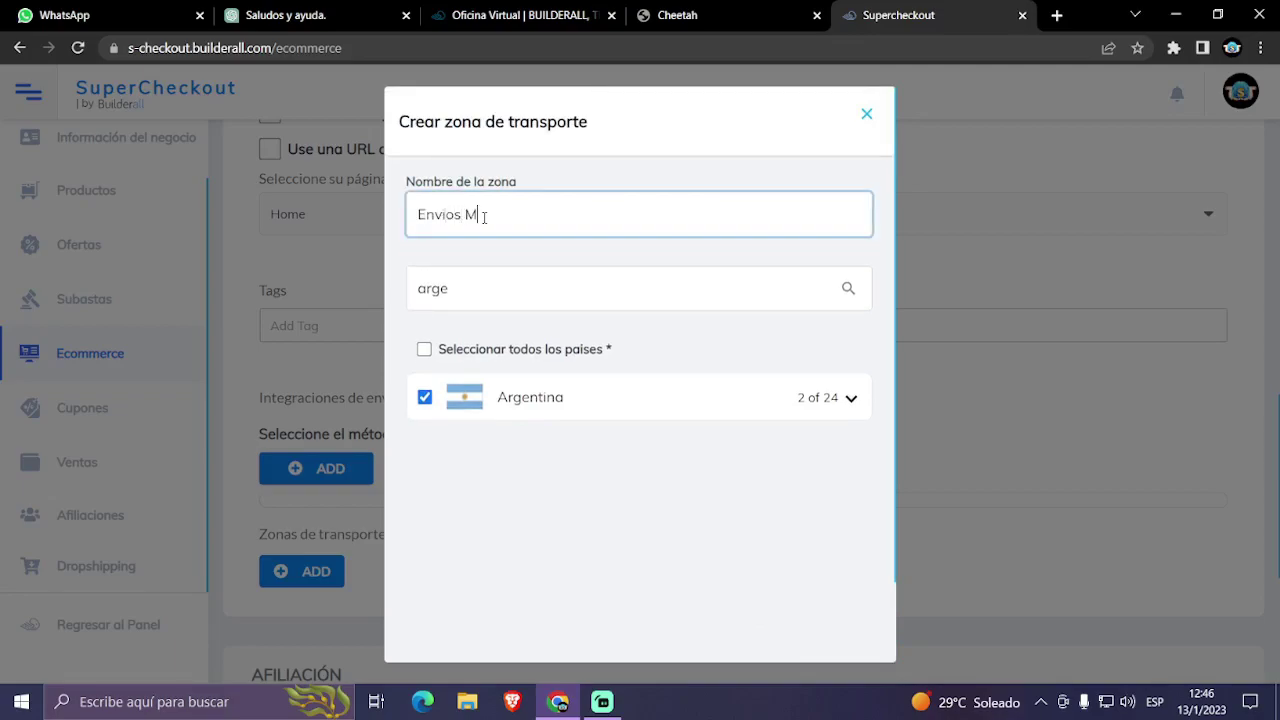
{"action": "type", "text": "ary Kay"}
{"action": "scroll", "coordinate": [689, 523], "scroll_direction": "down", "scroll_amount": 1}
{"action": "left_click", "coordinate": [831, 631]}
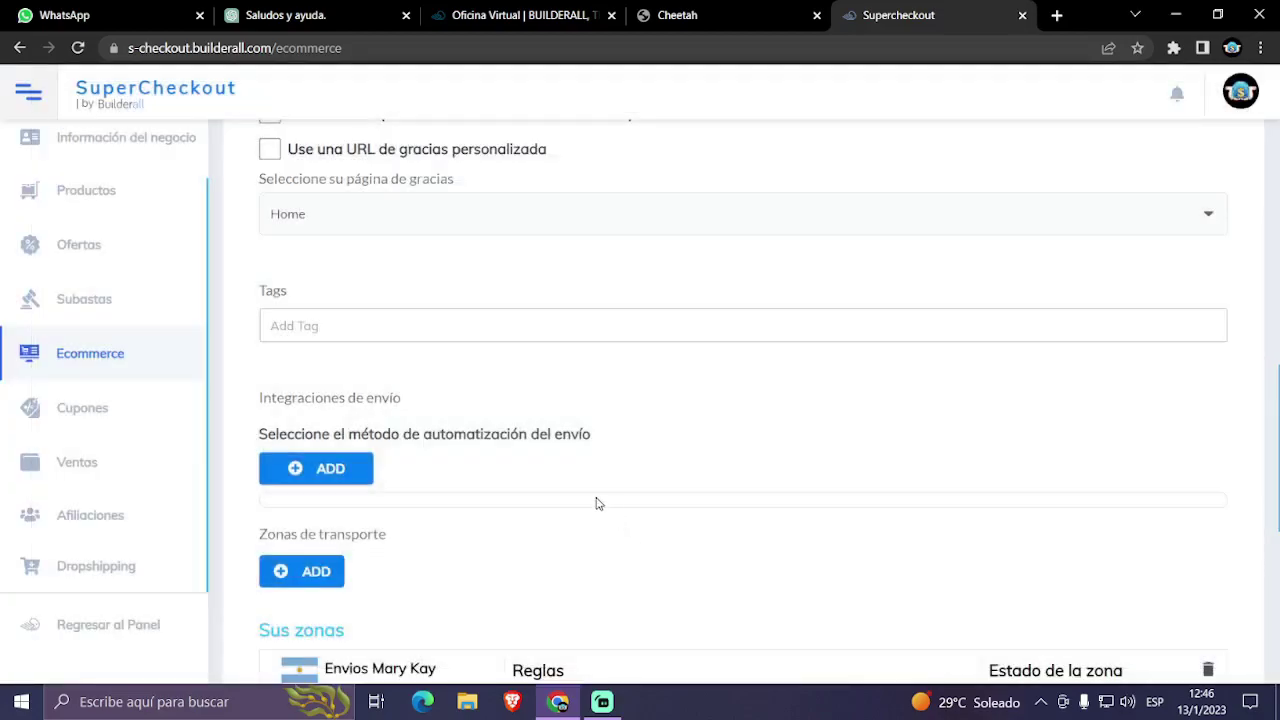
- Try a free-shipping rule for the Envios Mary Kay zone with a quantity condition of 10
{"action": "scroll", "coordinate": [596, 503], "scroll_direction": "down", "scroll_amount": 4}
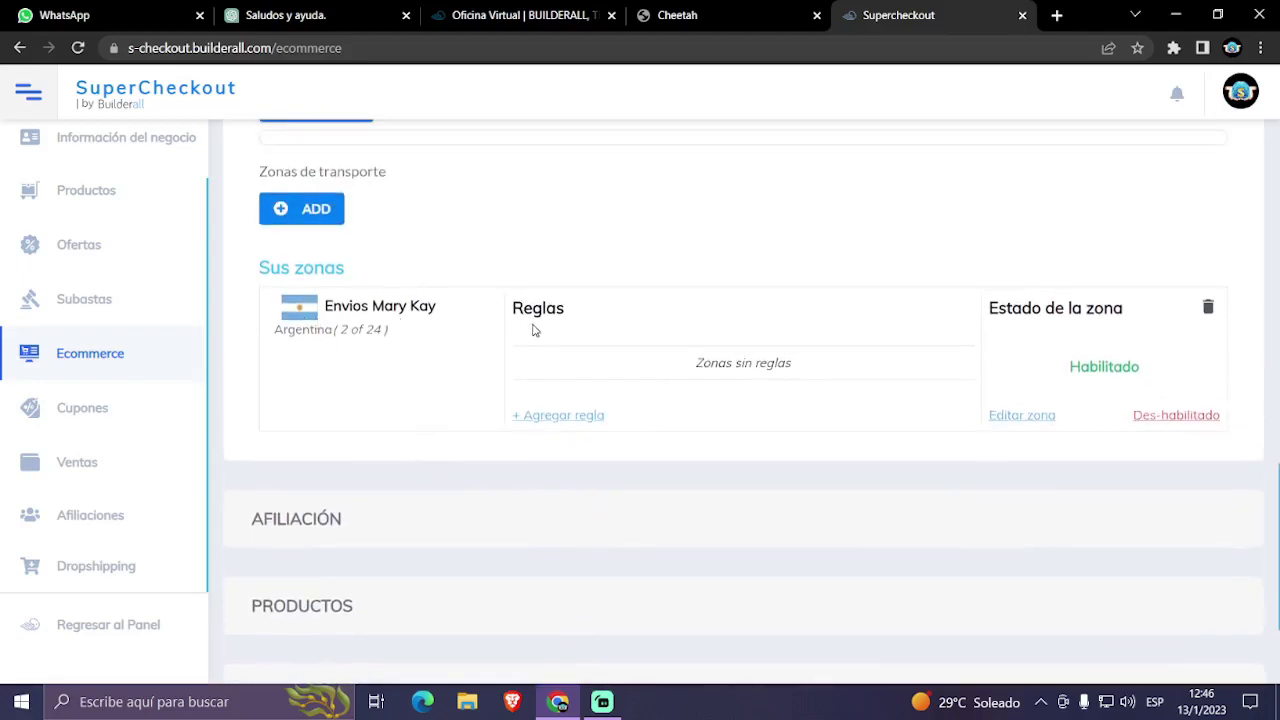
{"action": "left_click", "coordinate": [580, 420]}
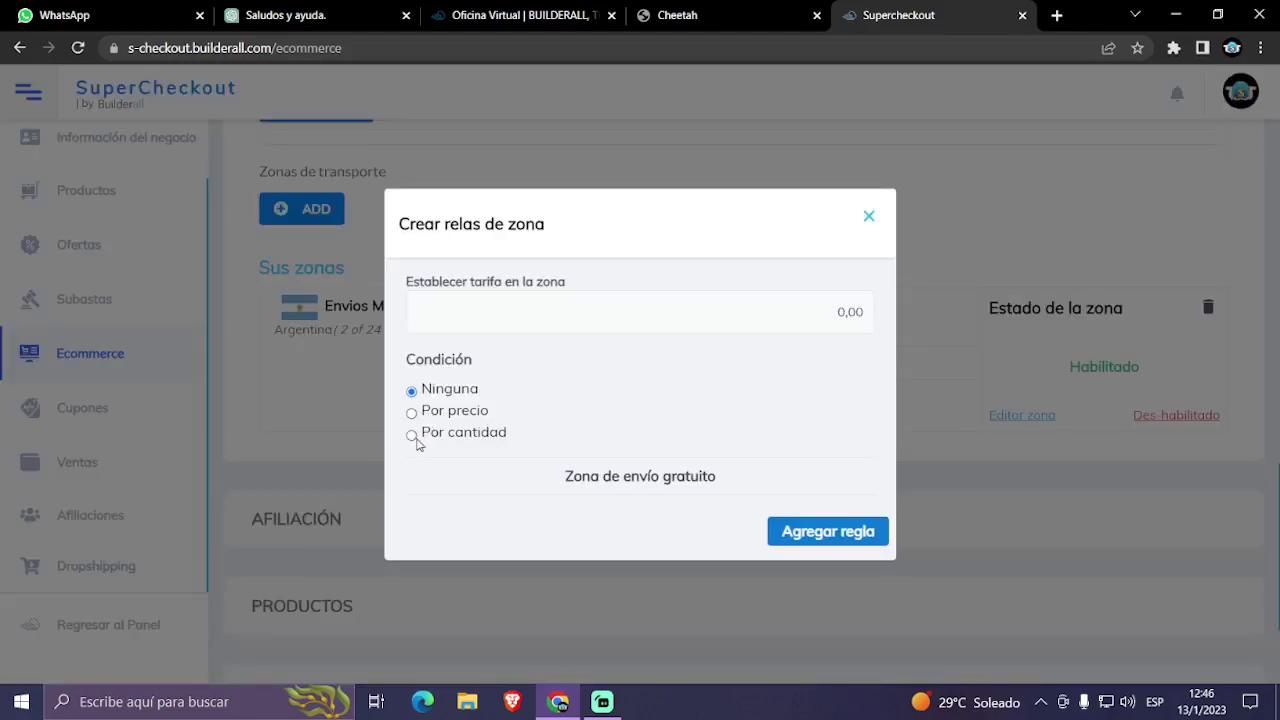
{"action": "left_click", "coordinate": [414, 437]}
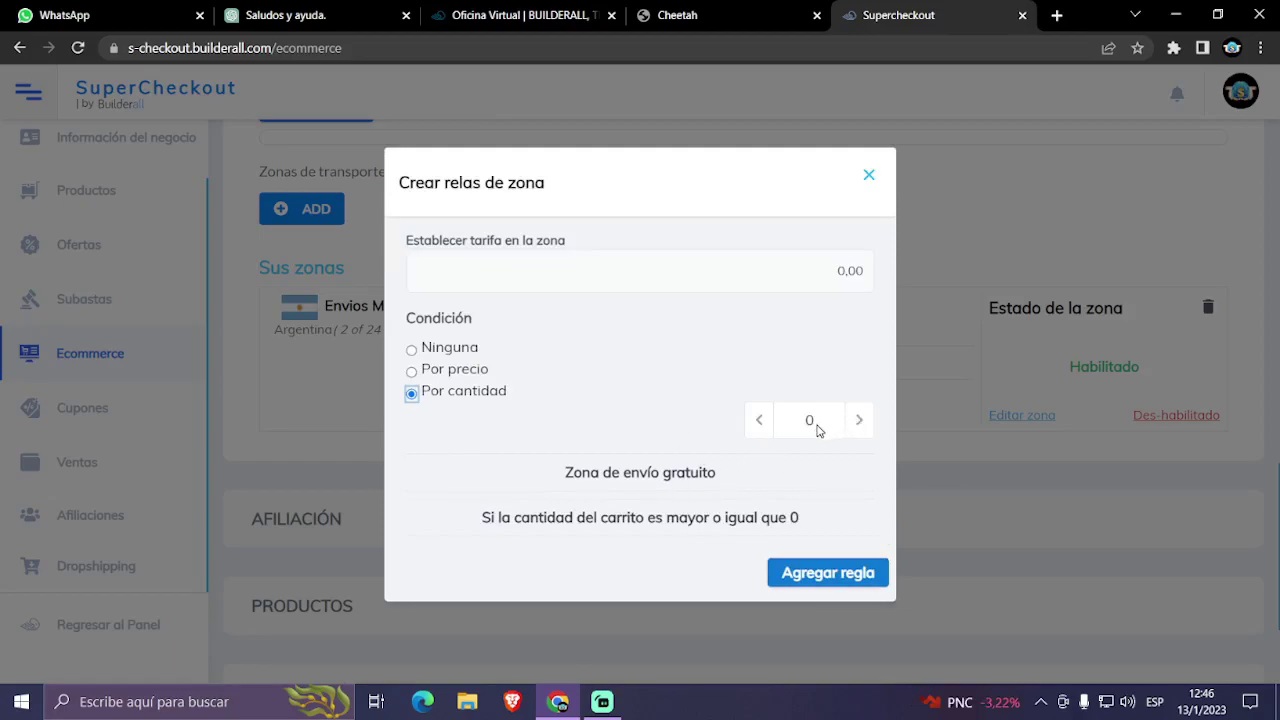
{"action": "left_click", "coordinate": [857, 421]}
{"action": "left_click", "coordinate": [857, 421]}
{"action": "left_click", "coordinate": [857, 421]}
{"action": "left_click", "coordinate": [857, 421]}
{"action": "left_click", "coordinate": [857, 421]}
{"action": "left_click", "coordinate": [857, 421]}
{"action": "left_click", "coordinate": [857, 421]}
{"action": "left_click", "coordinate": [857, 421]}
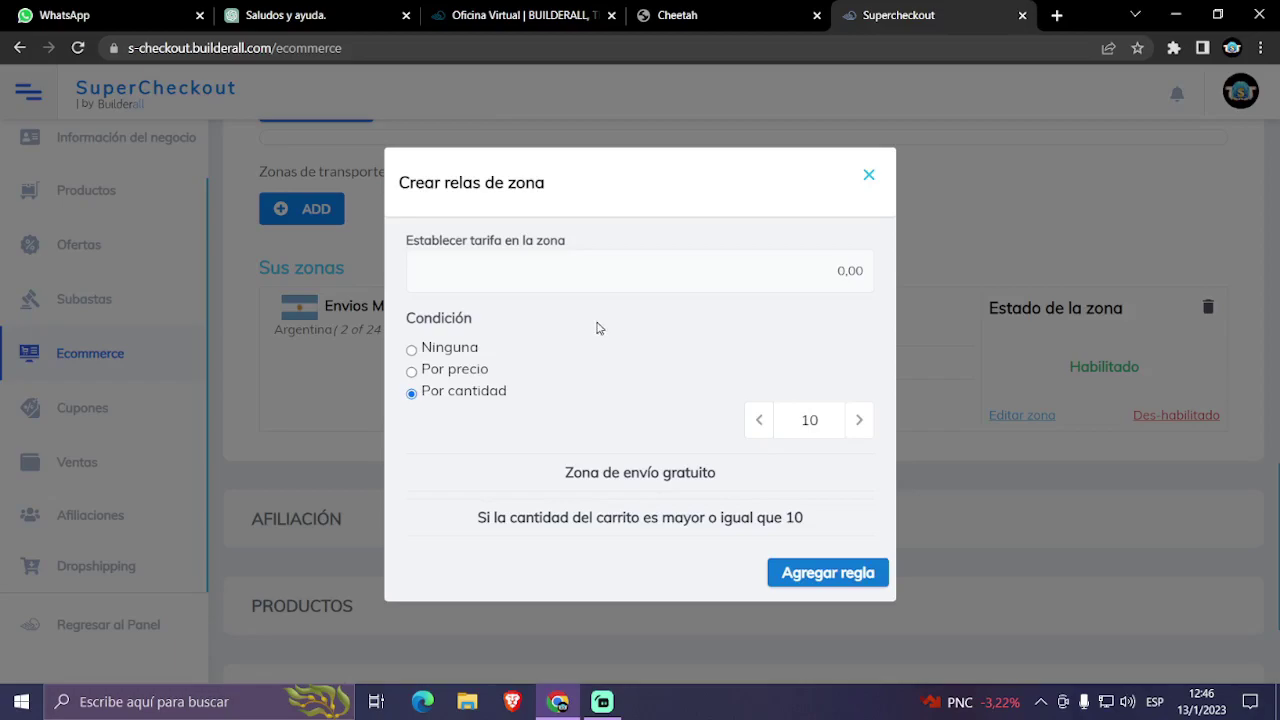
- Add a free-shipping rule with no condition to the Envios Mary Kay zone, delete it, and check the zone's settings without changes
{"action": "left_click", "coordinate": [411, 352]}
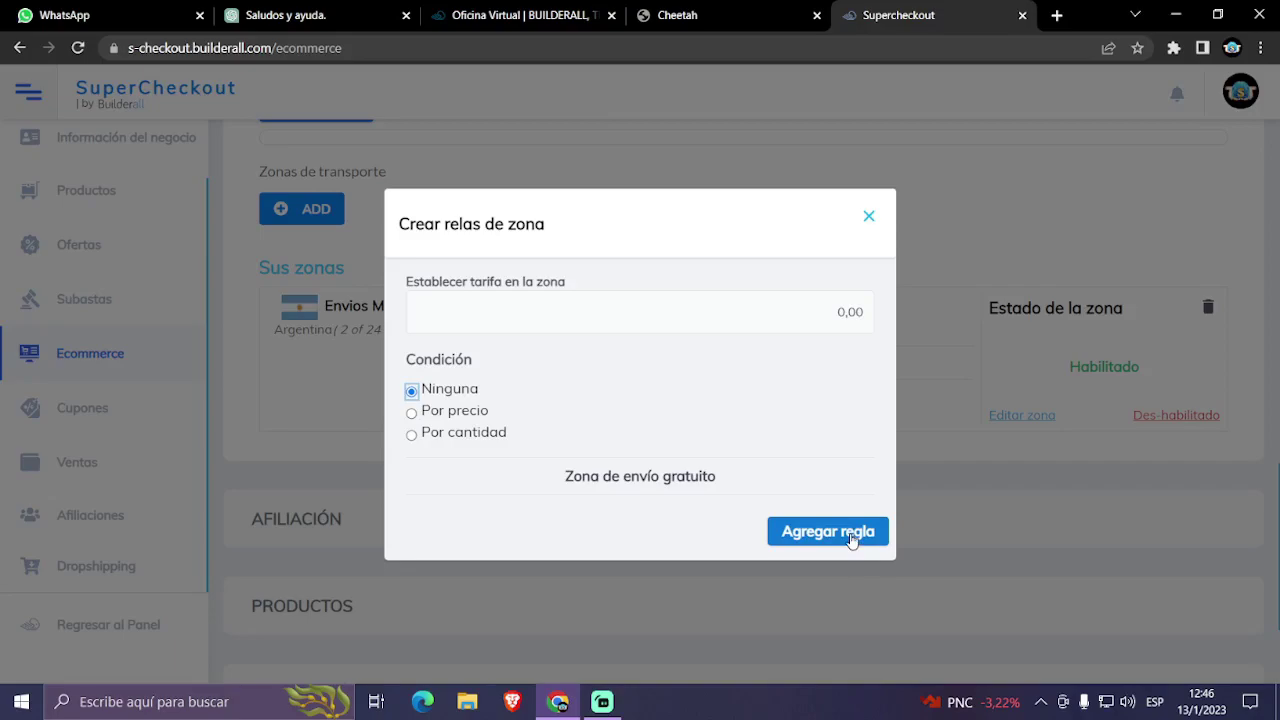
{"action": "left_click", "coordinate": [850, 536]}
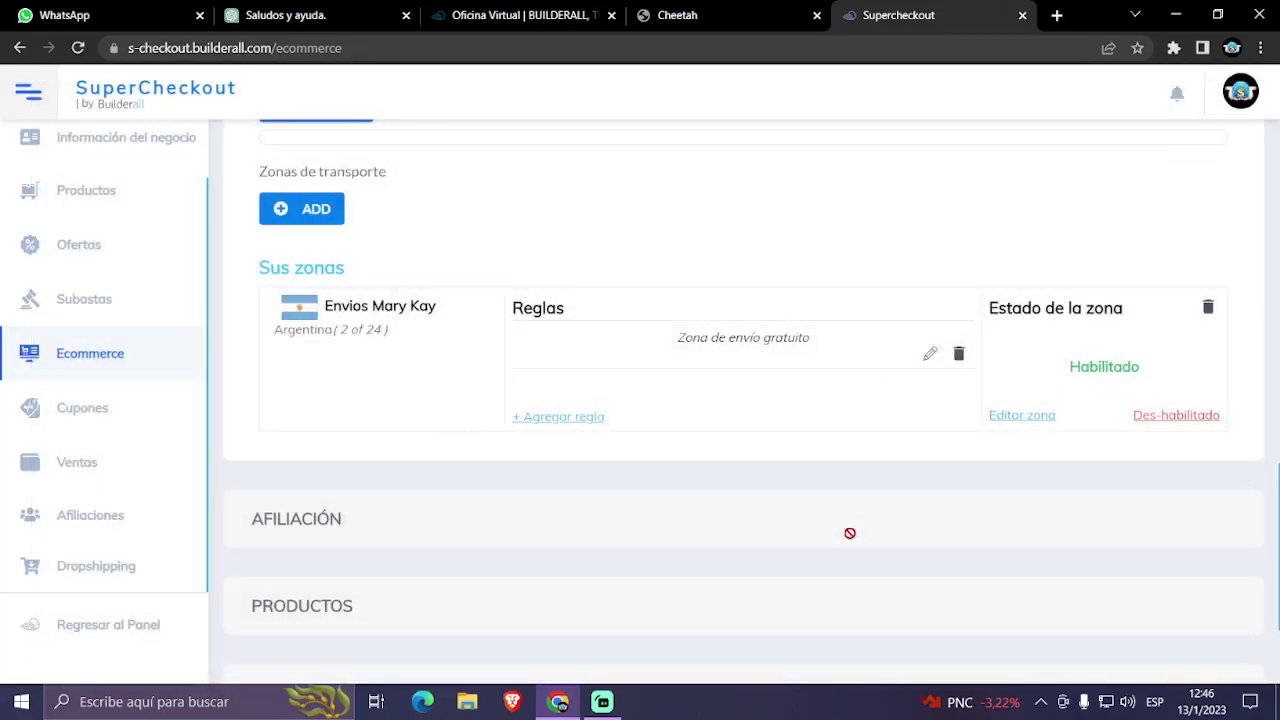
{"action": "left_click", "coordinate": [958, 356]}
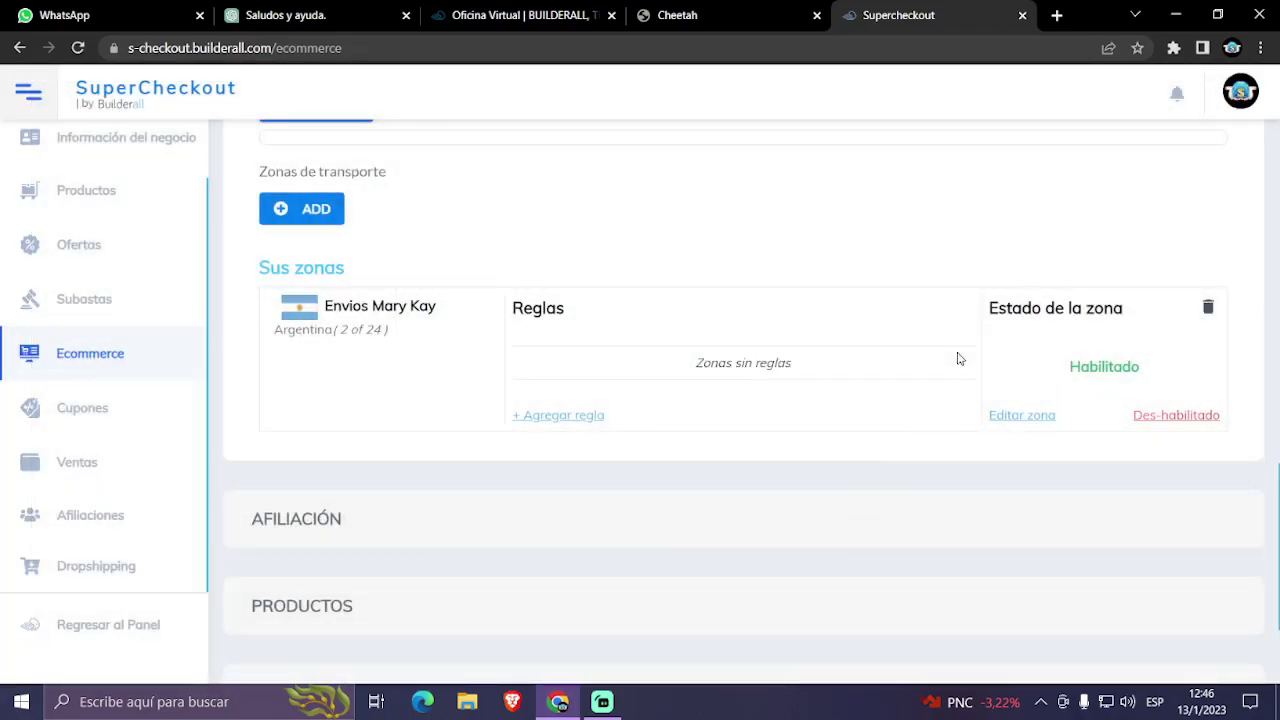
{"action": "left_click", "coordinate": [1021, 415]}
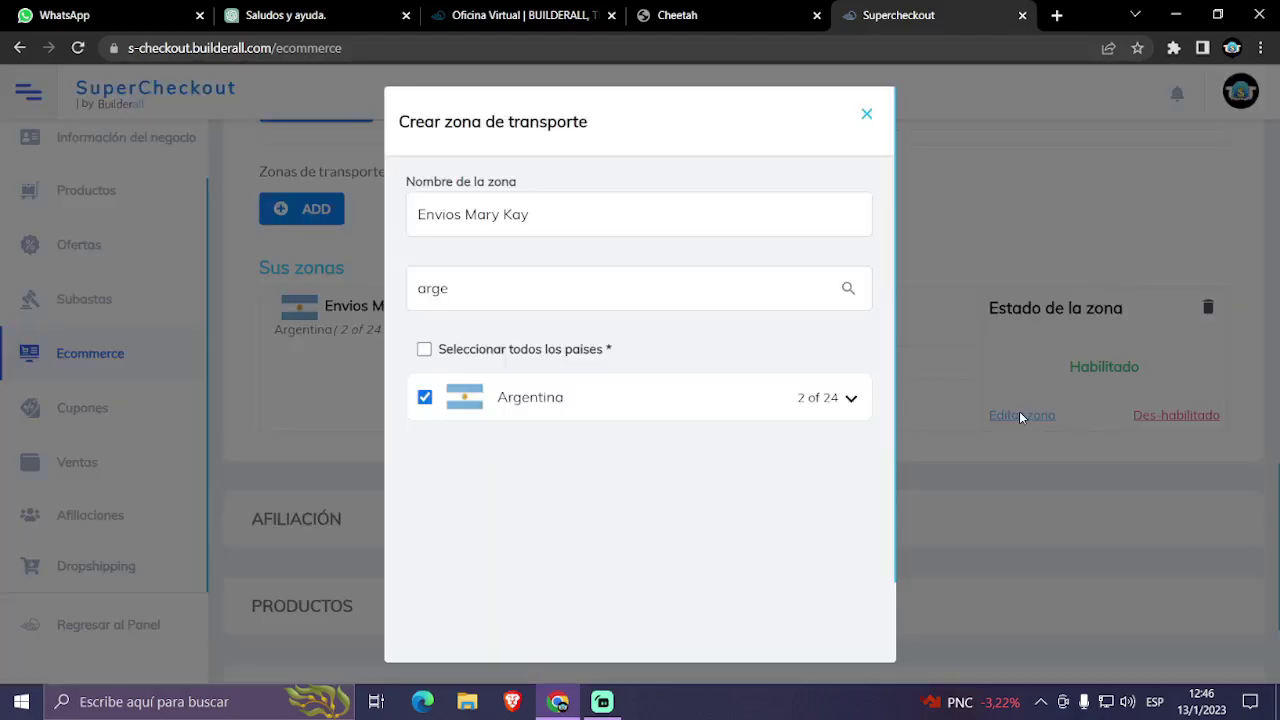
{"action": "left_click", "coordinate": [867, 111]}
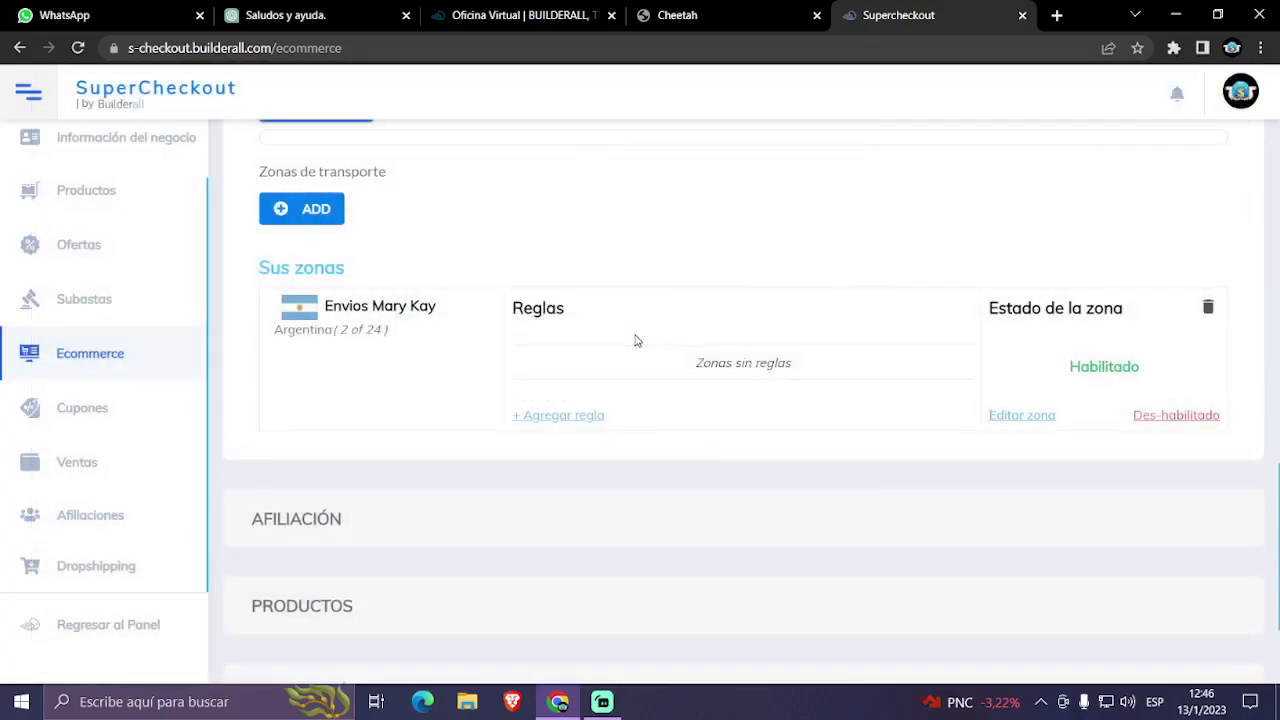
- Save the ecommerce's basic information and continue
{"action": "scroll", "coordinate": [634, 341], "scroll_direction": "down", "scroll_amount": 2}
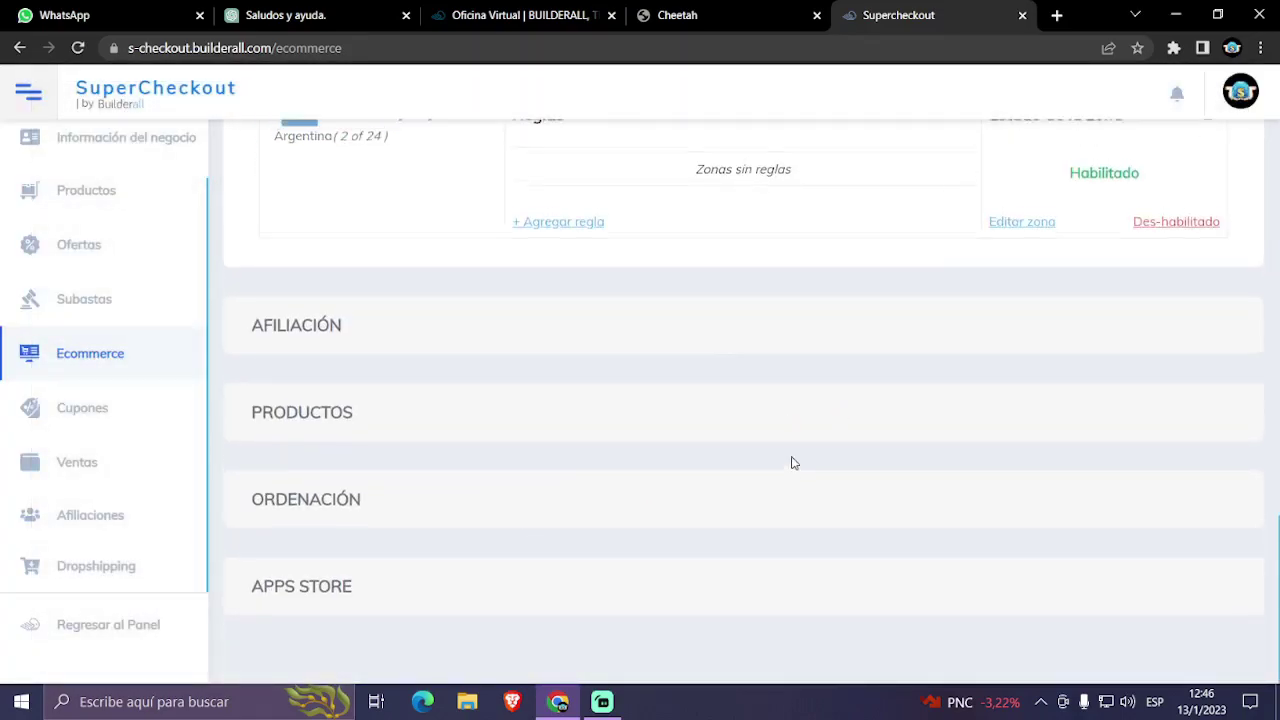
{"action": "scroll", "coordinate": [760, 475], "scroll_direction": "up", "scroll_amount": 10}
{"action": "scroll", "coordinate": [757, 477], "scroll_direction": "up", "scroll_amount": 6}
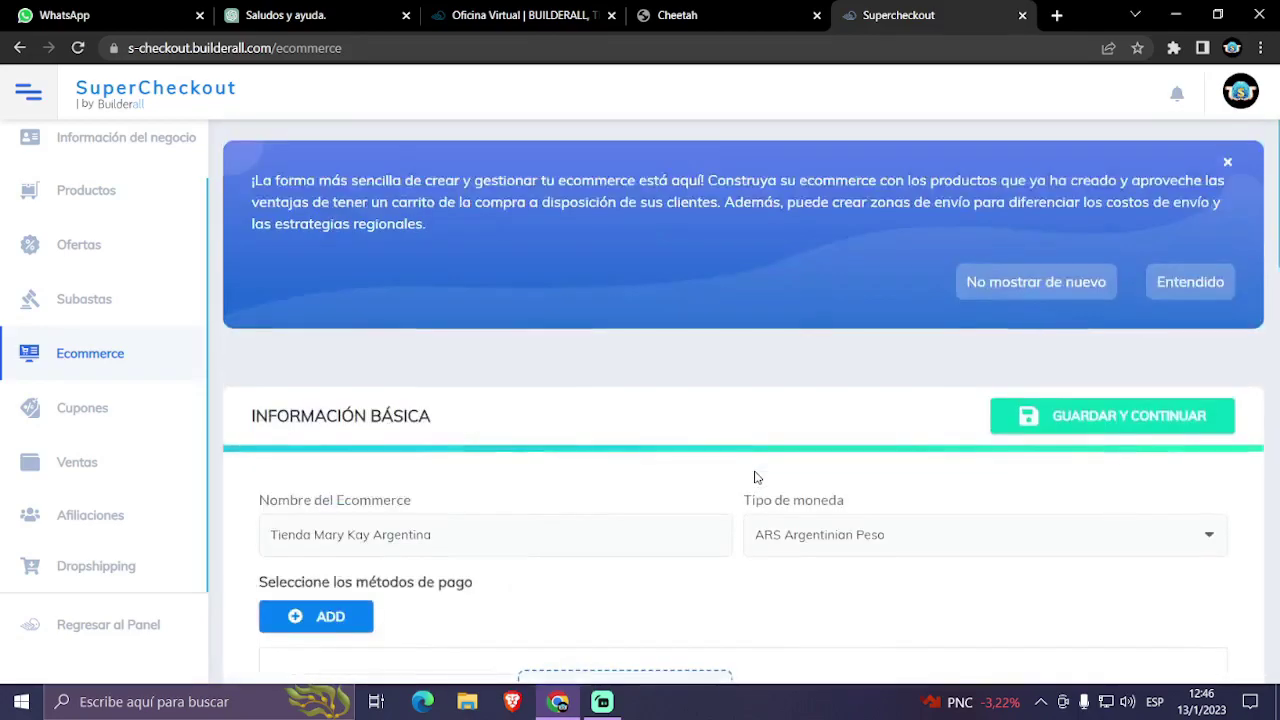
{"action": "scroll", "coordinate": [937, 486], "scroll_direction": "down", "scroll_amount": 3}
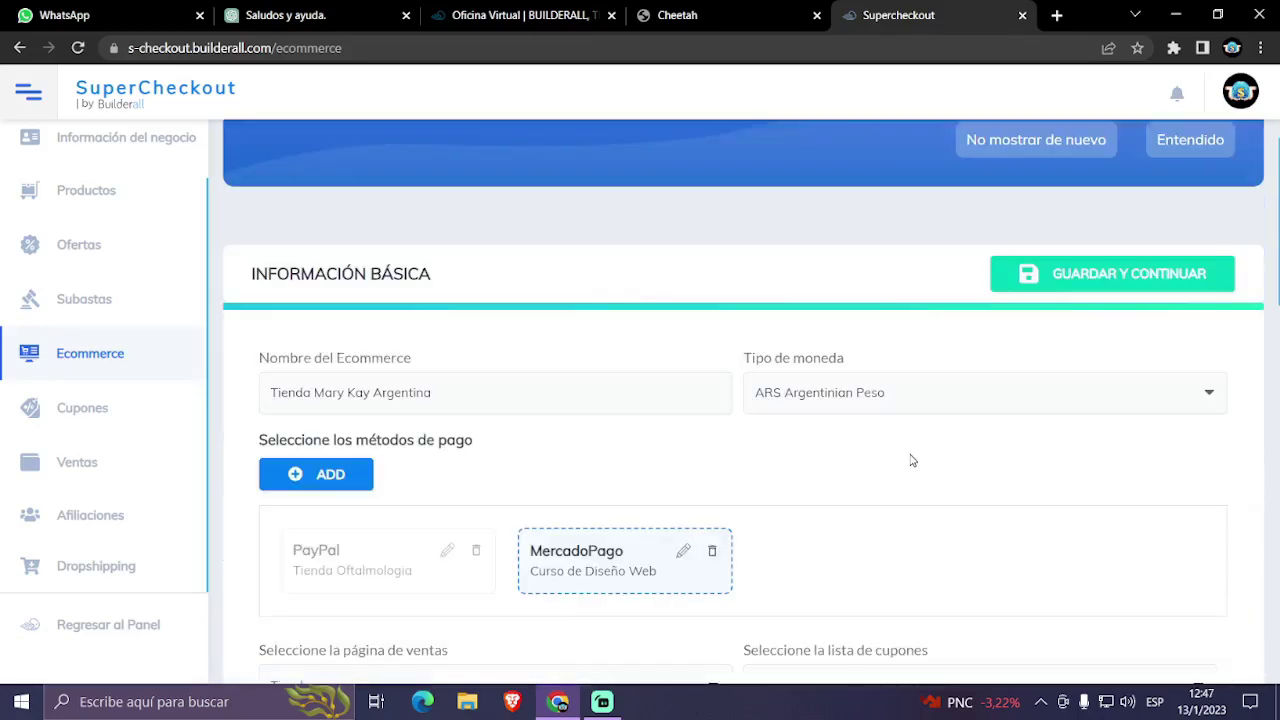
{"action": "left_click", "coordinate": [1072, 284]}
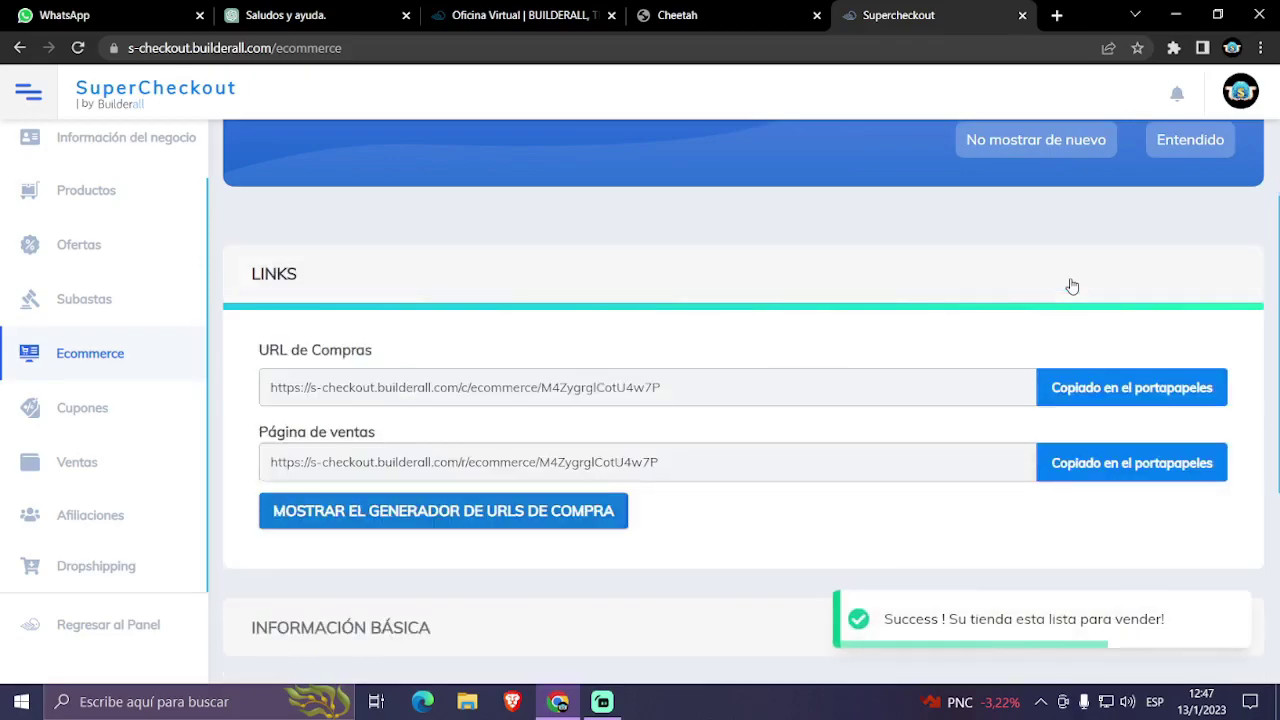
- Copy the store's sales page link and open it in a new browser tab
{"action": "scroll", "coordinate": [643, 448], "scroll_direction": "down", "scroll_amount": 3}
{"action": "scroll", "coordinate": [645, 450], "scroll_direction": "up", "scroll_amount": 3}
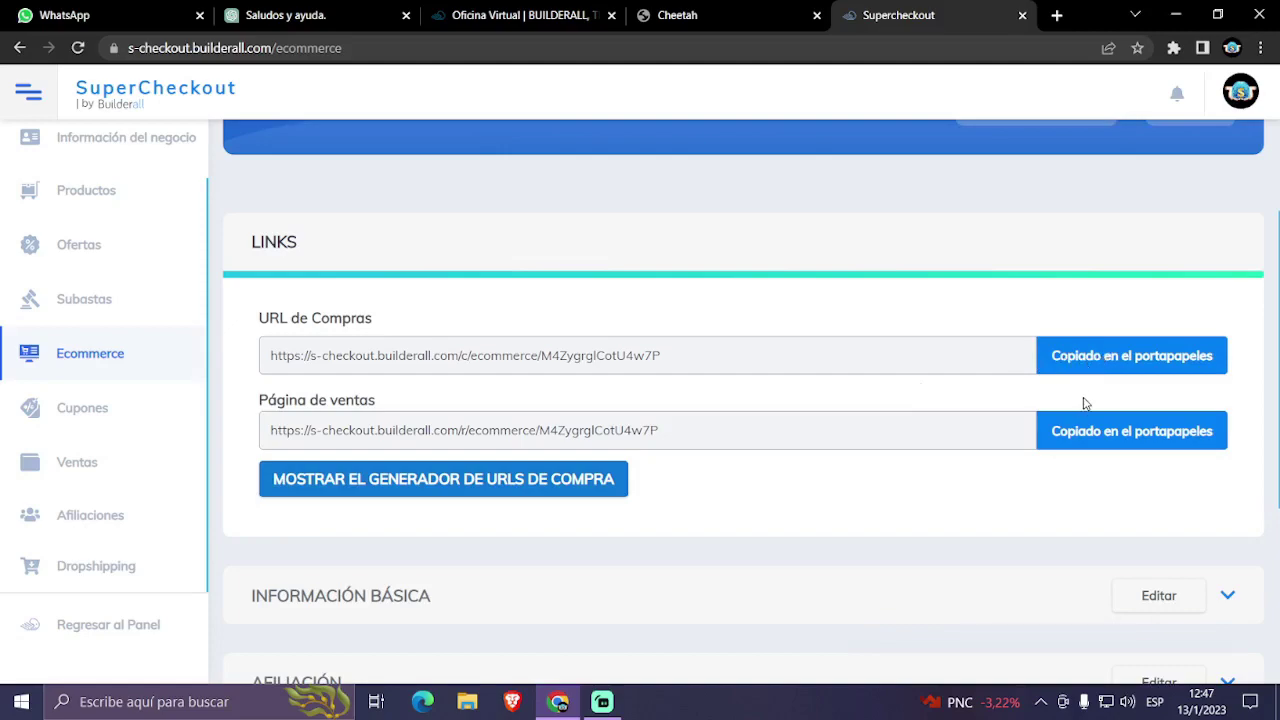
{"action": "left_click", "coordinate": [1081, 437]}
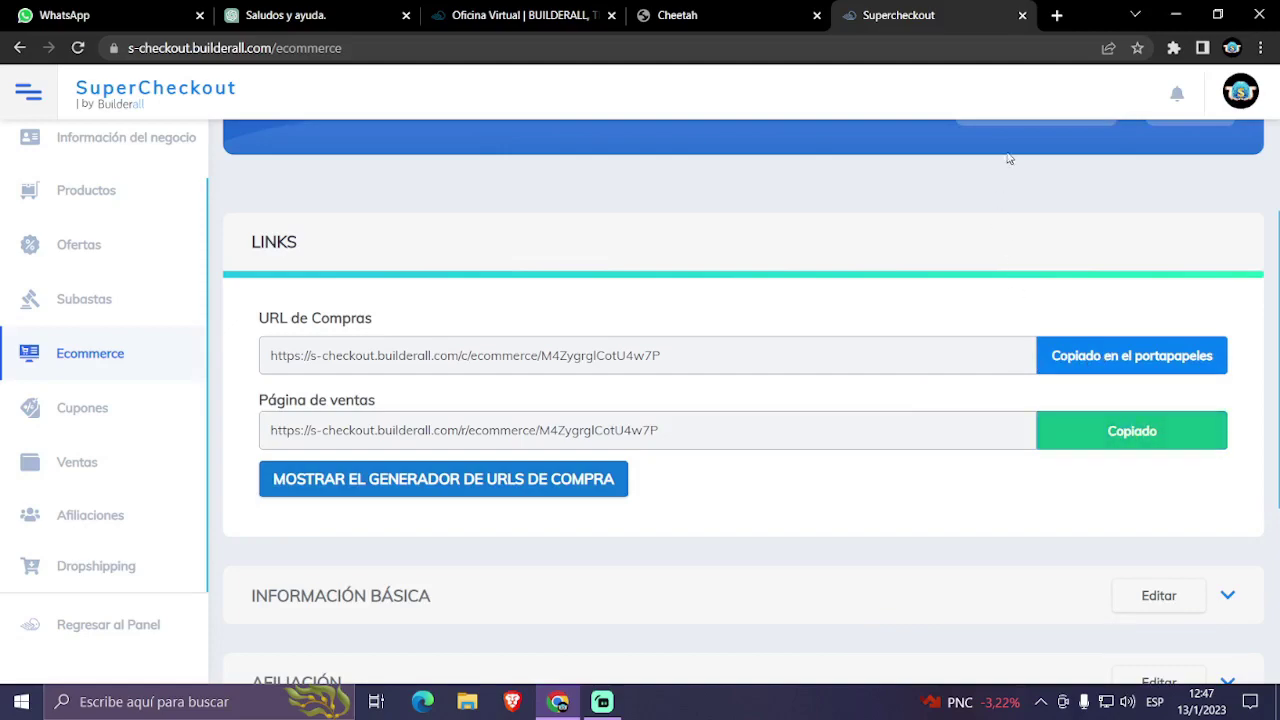
{"action": "left_click", "coordinate": [1057, 15]}
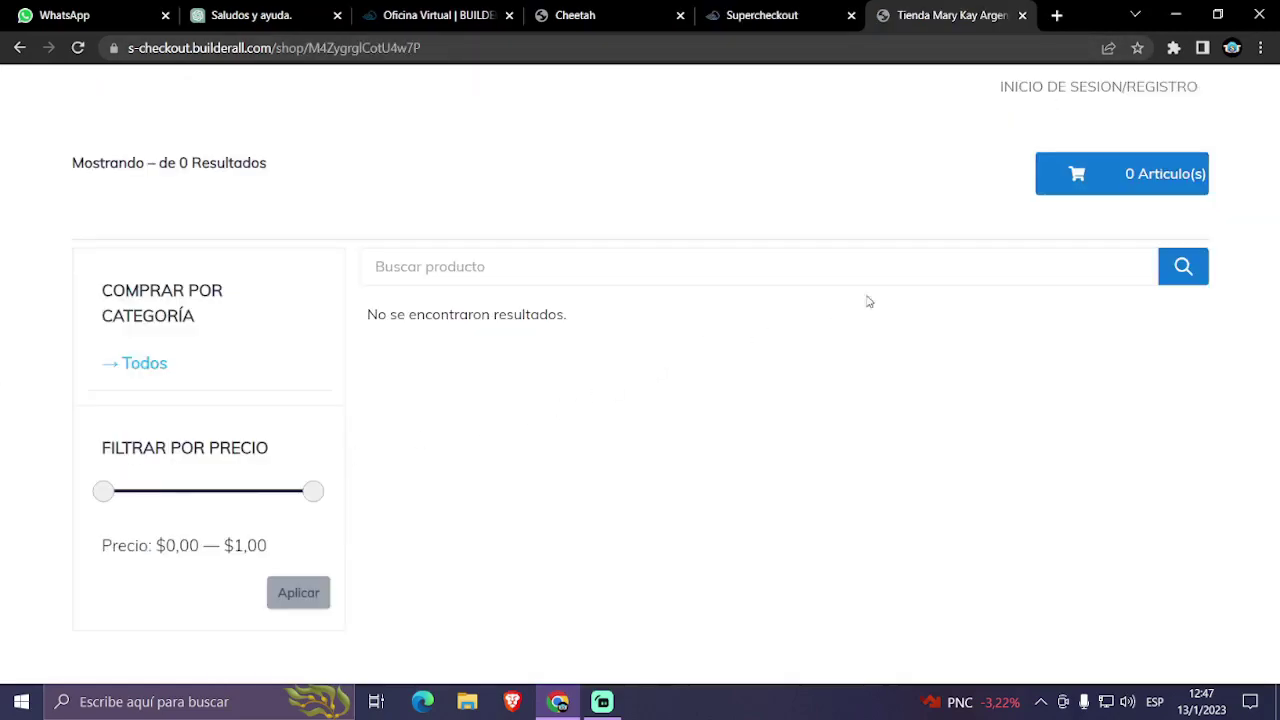
- Return to SuperCheckout and make both the oval brush and the liquid foundation brush visible in the store's products
{"action": "left_click", "coordinate": [773, 17]}
{"action": "scroll", "coordinate": [680, 446], "scroll_direction": "down", "scroll_amount": 3}
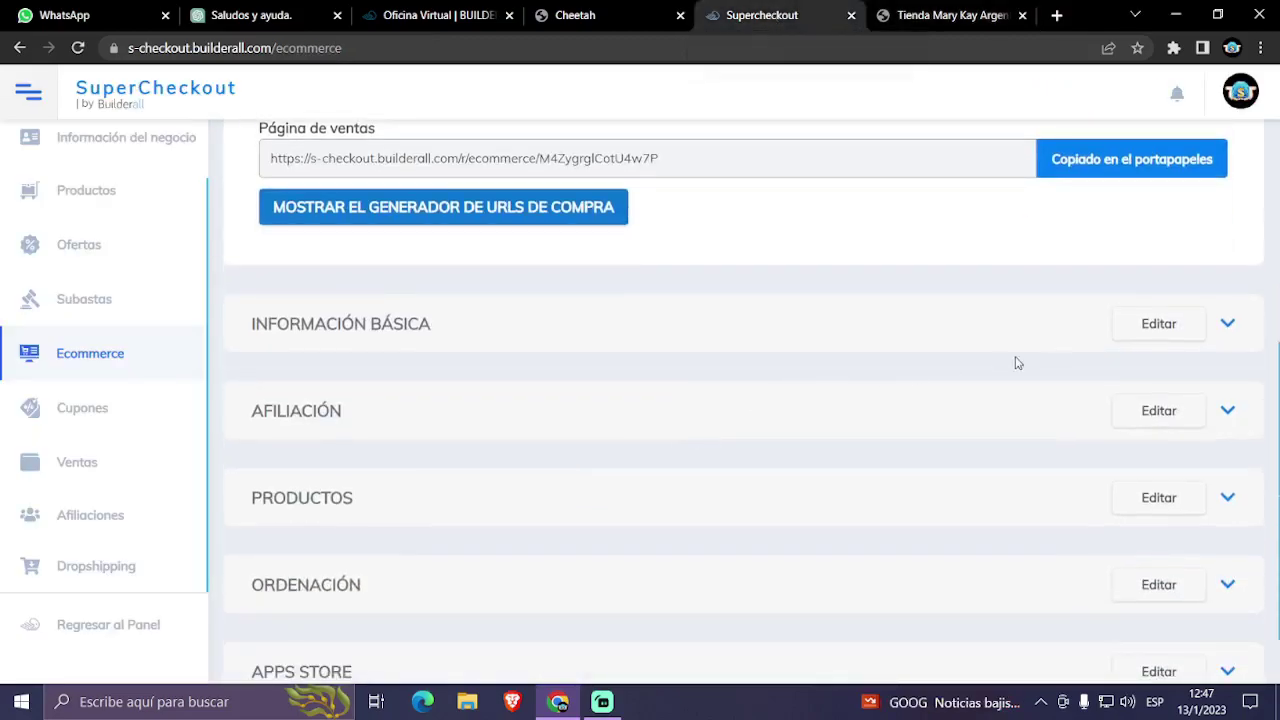
{"action": "left_click", "coordinate": [1228, 497]}
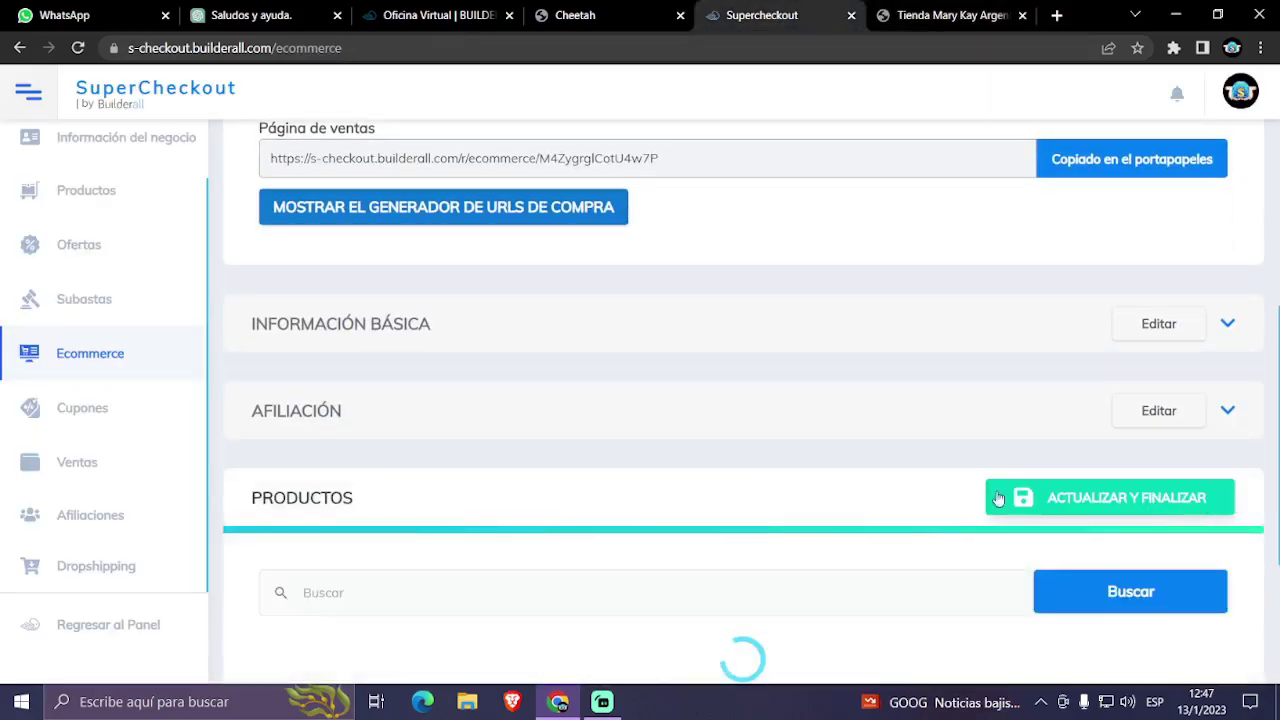
{"action": "scroll", "coordinate": [829, 515], "scroll_direction": "down", "scroll_amount": 1}
{"action": "scroll", "coordinate": [829, 515], "scroll_direction": "down", "scroll_amount": 4}
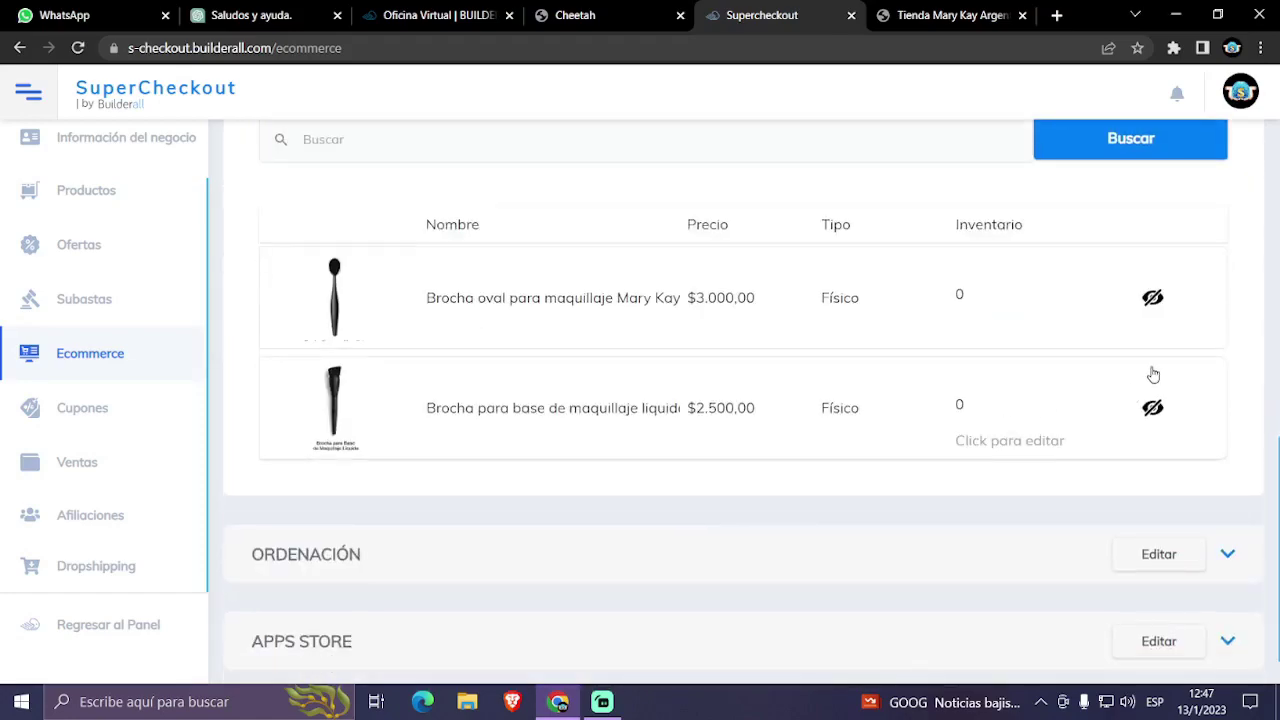
{"action": "left_click", "coordinate": [1153, 300]}
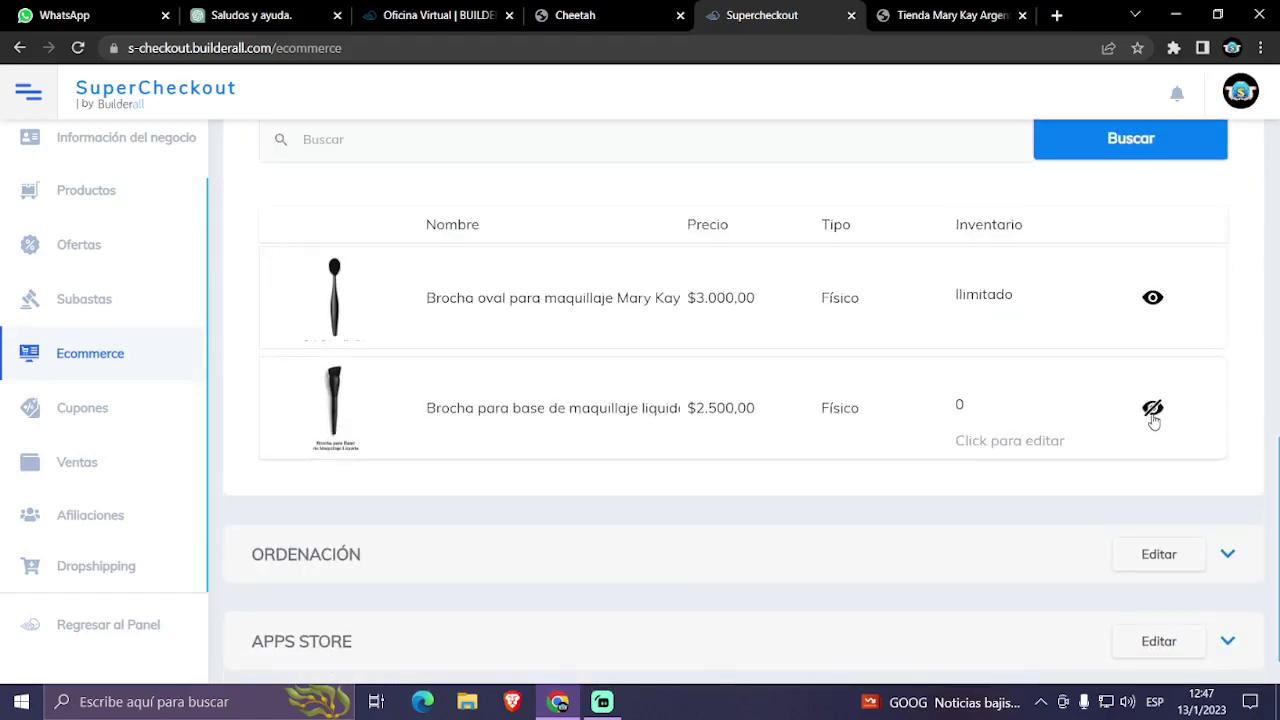
{"action": "left_click", "coordinate": [1151, 409]}
{"action": "scroll", "coordinate": [1015, 453], "scroll_direction": "up", "scroll_amount": 1}
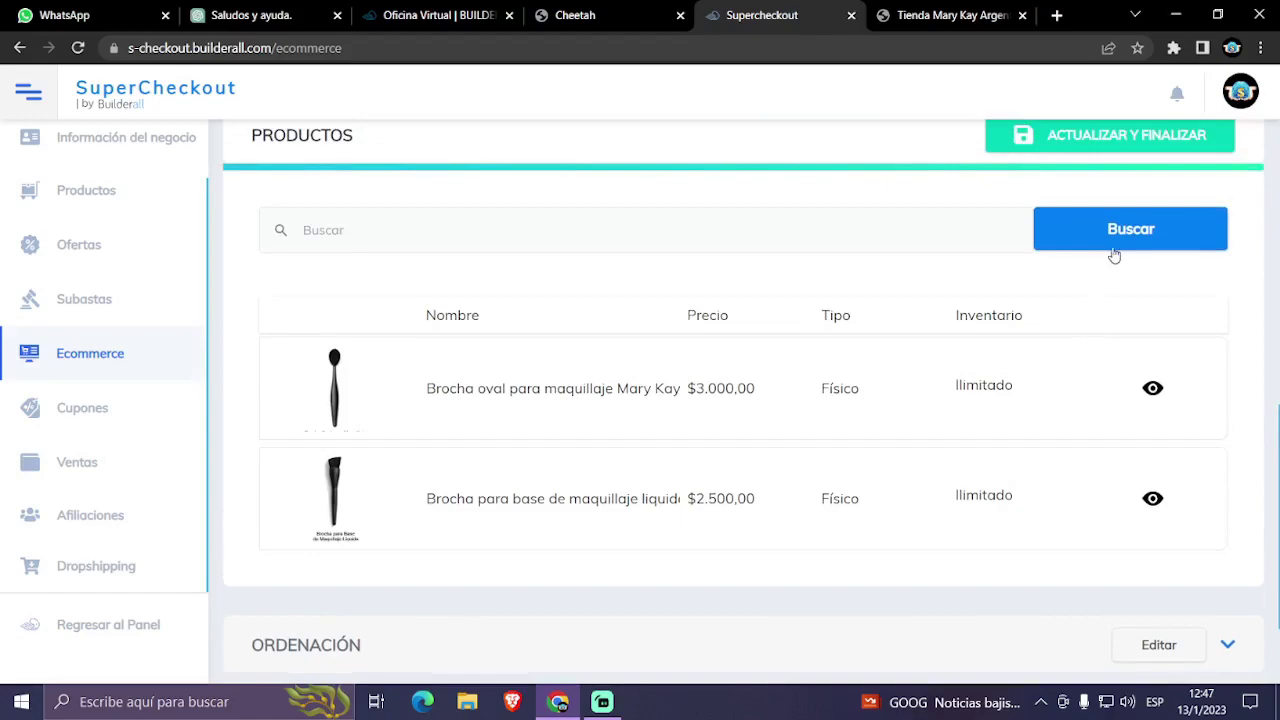
- Examine the apps available for the store in the Apps Store section without installing any
{"action": "scroll", "coordinate": [1086, 317], "scroll_direction": "down", "scroll_amount": 2}
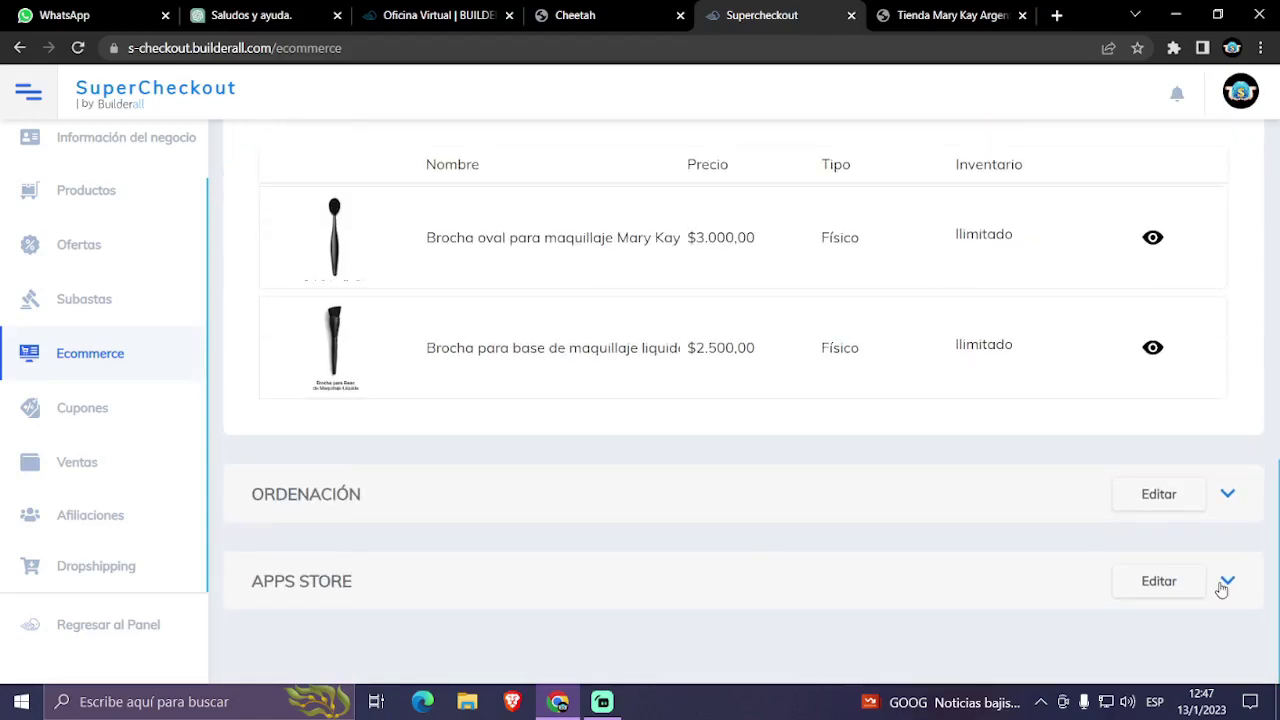
{"action": "left_click", "coordinate": [1221, 588]}
{"action": "scroll", "coordinate": [886, 595], "scroll_direction": "down", "scroll_amount": 2}
{"action": "scroll", "coordinate": [871, 580], "scroll_direction": "down", "scroll_amount": 2}
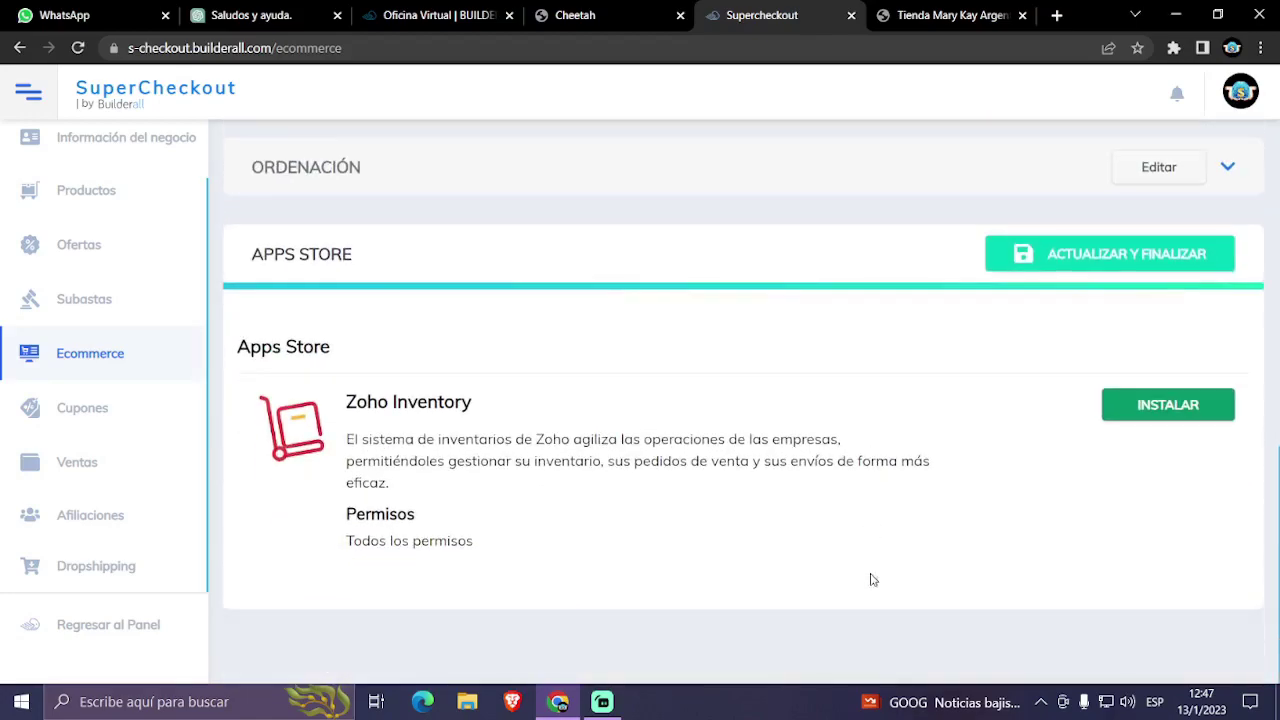
{"action": "scroll", "coordinate": [871, 580], "scroll_direction": "up", "scroll_amount": 1}
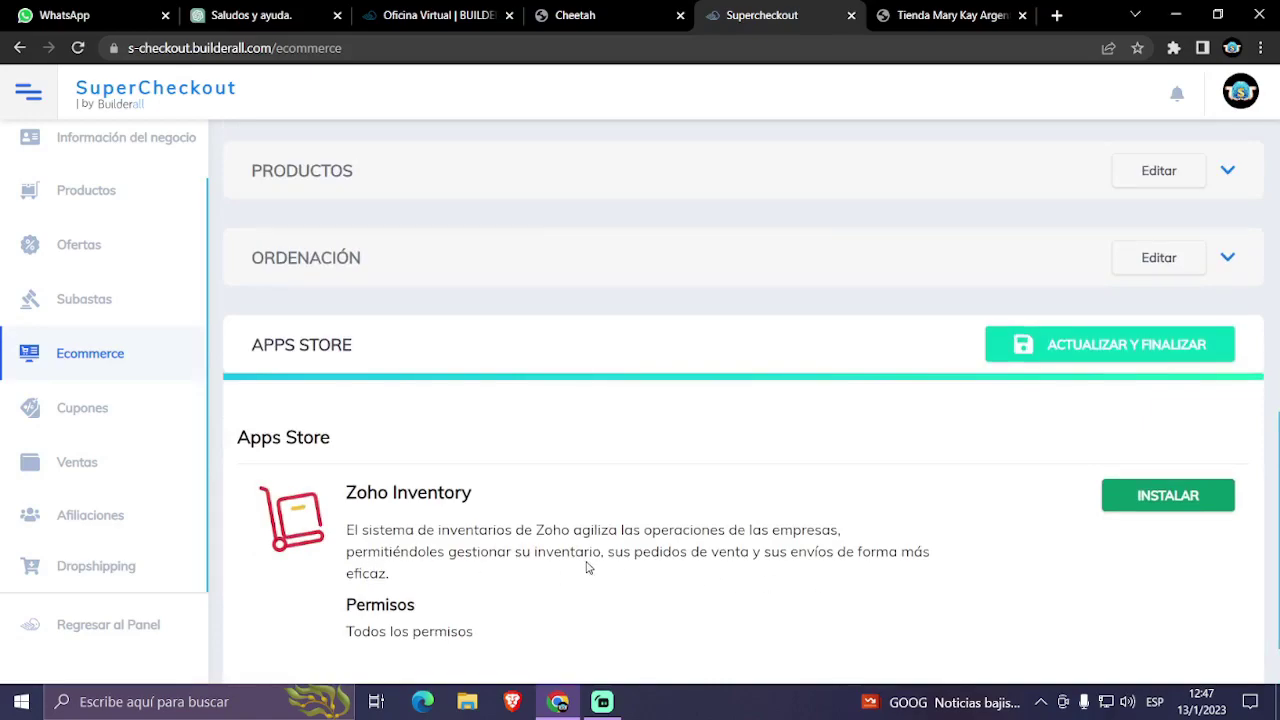
{"action": "scroll", "coordinate": [588, 567], "scroll_direction": "up", "scroll_amount": 2}
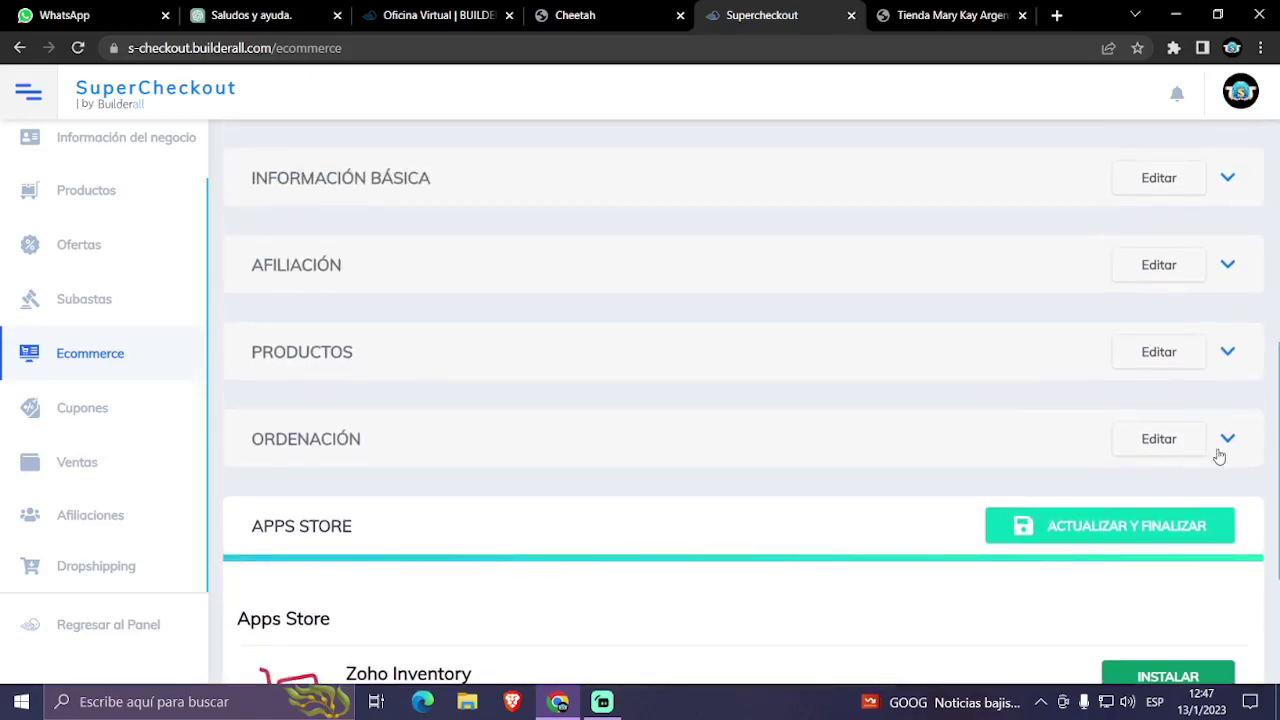
- Review the product order in the Ordenación section, then update and finalize the store
{"action": "left_click", "coordinate": [1228, 443]}
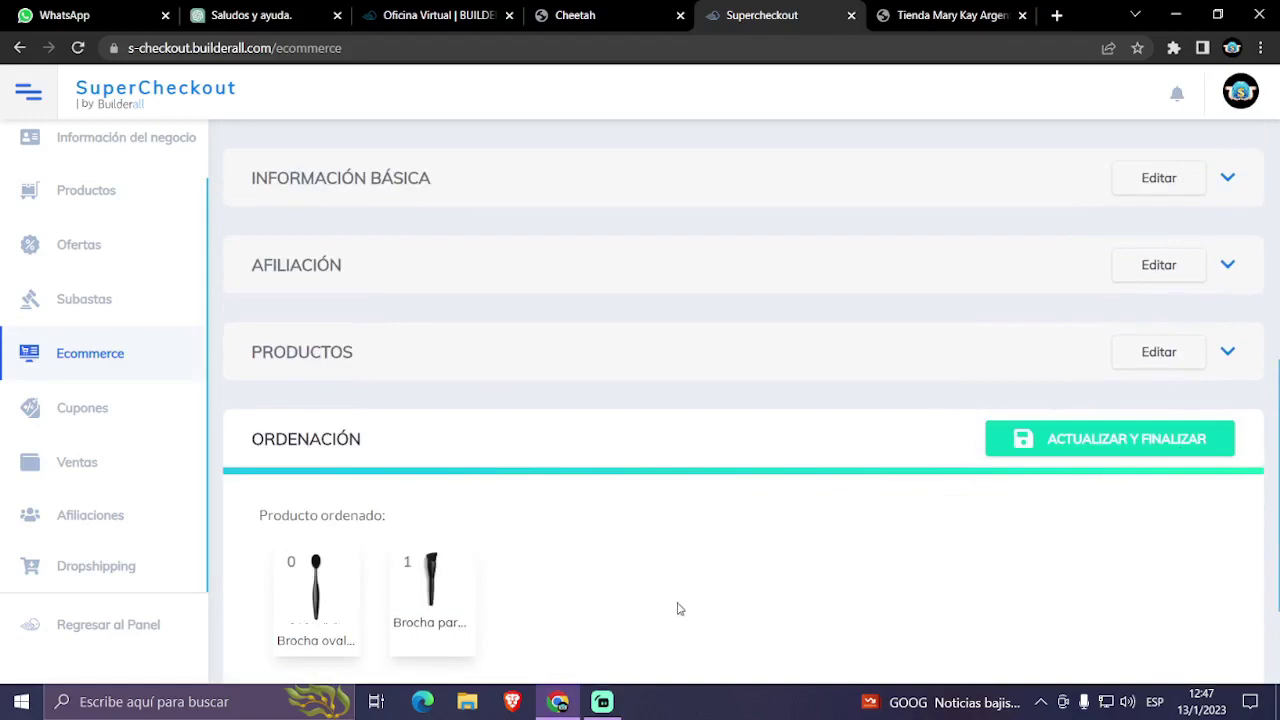
{"action": "scroll", "coordinate": [677, 606], "scroll_direction": "down", "scroll_amount": 2}
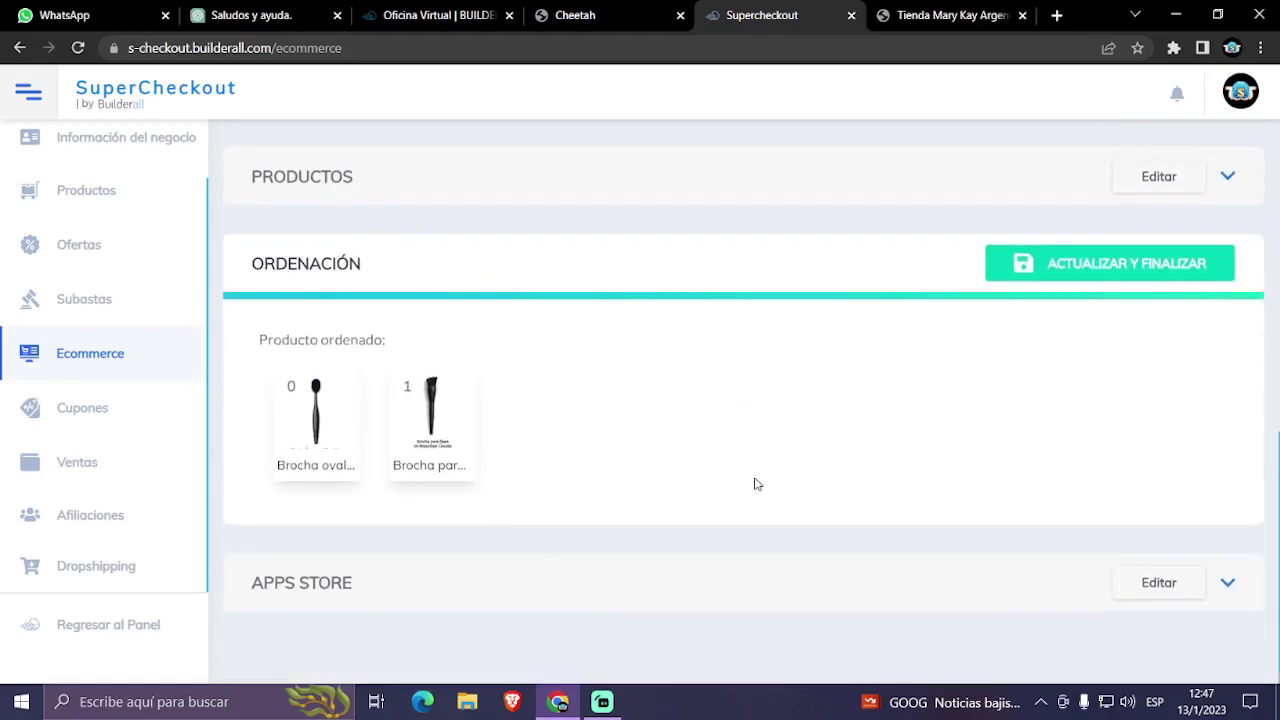
{"action": "scroll", "coordinate": [851, 503], "scroll_direction": "up", "scroll_amount": 5}
{"action": "scroll", "coordinate": [993, 505], "scroll_direction": "down", "scroll_amount": 2}
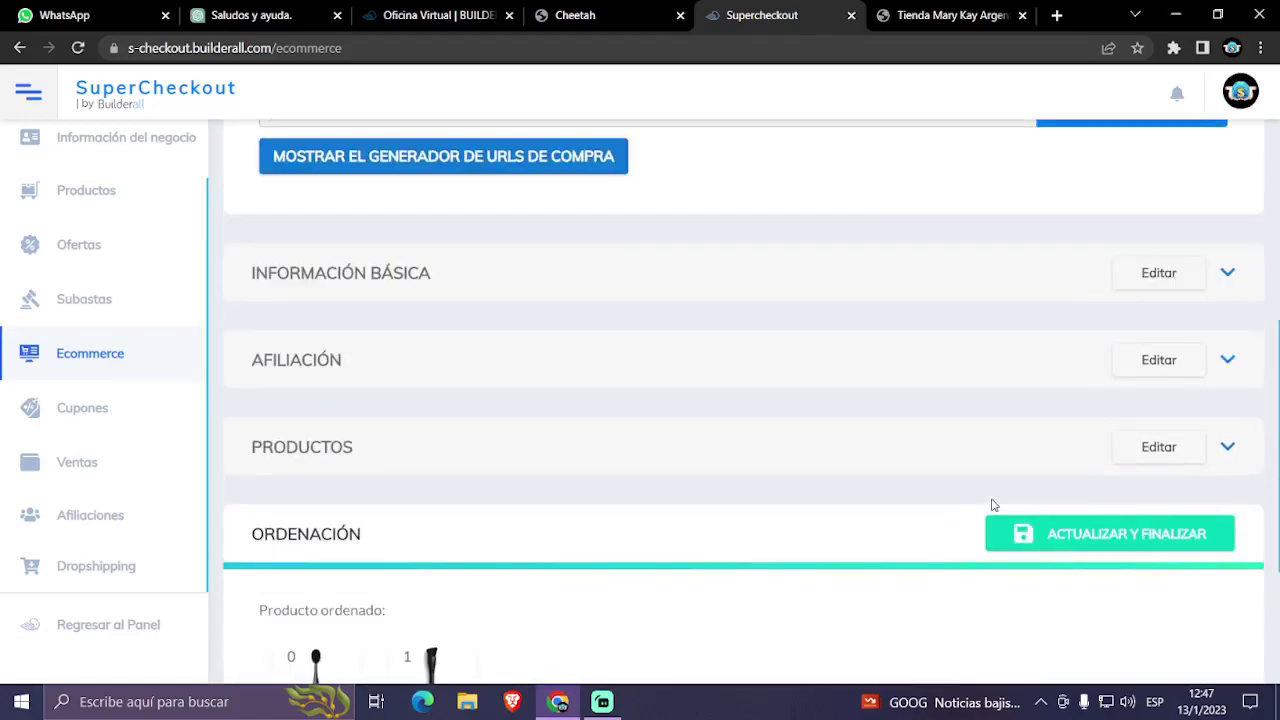
{"action": "left_click", "coordinate": [1054, 546]}
- Return to the Tienda Mary Kay Argentina storefront and reload it to check the published products
{"action": "scroll", "coordinate": [905, 527], "scroll_direction": "up", "scroll_amount": 6}
{"action": "scroll", "coordinate": [926, 517], "scroll_direction": "down", "scroll_amount": 2}
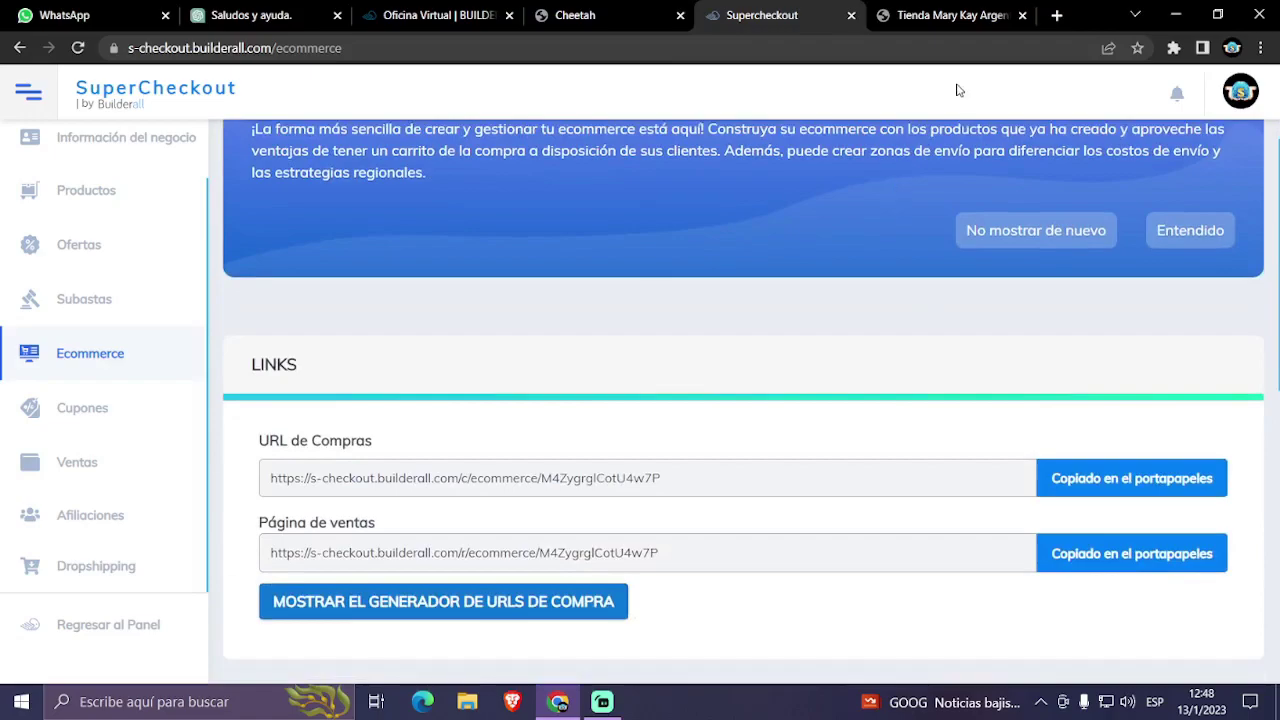
{"action": "left_click", "coordinate": [950, 15]}
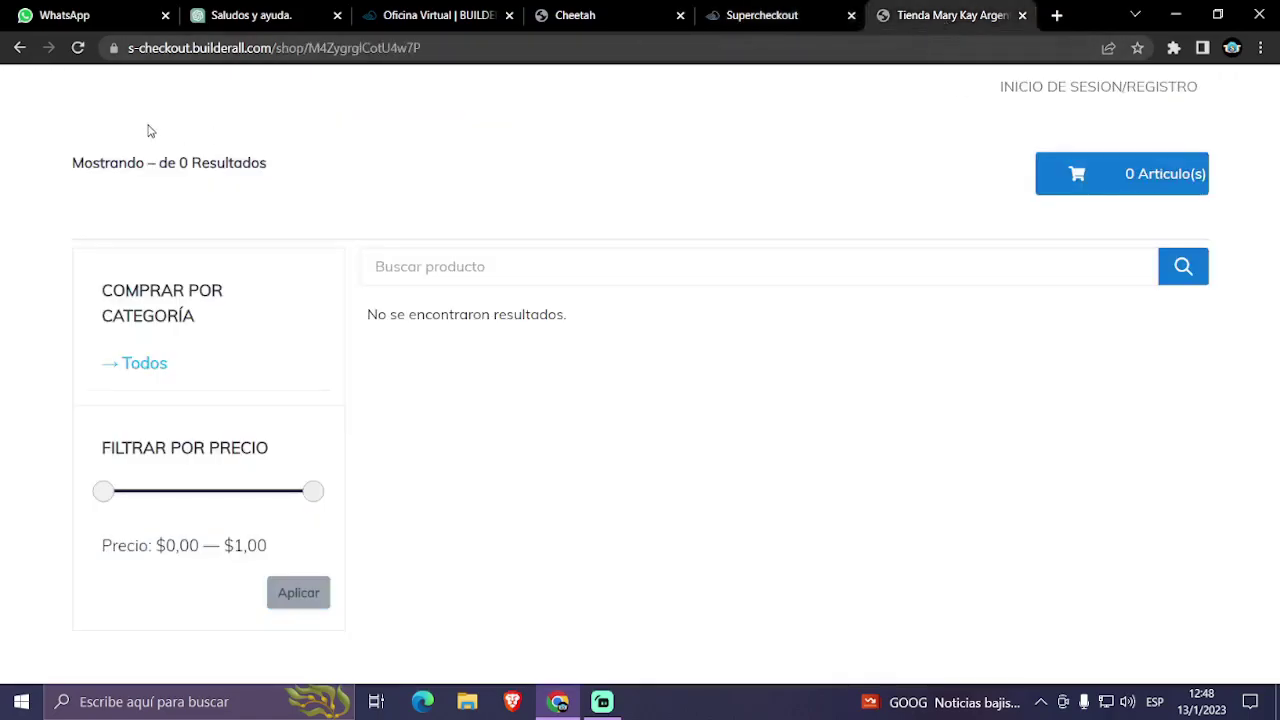
{"action": "left_click", "coordinate": [77, 48]}
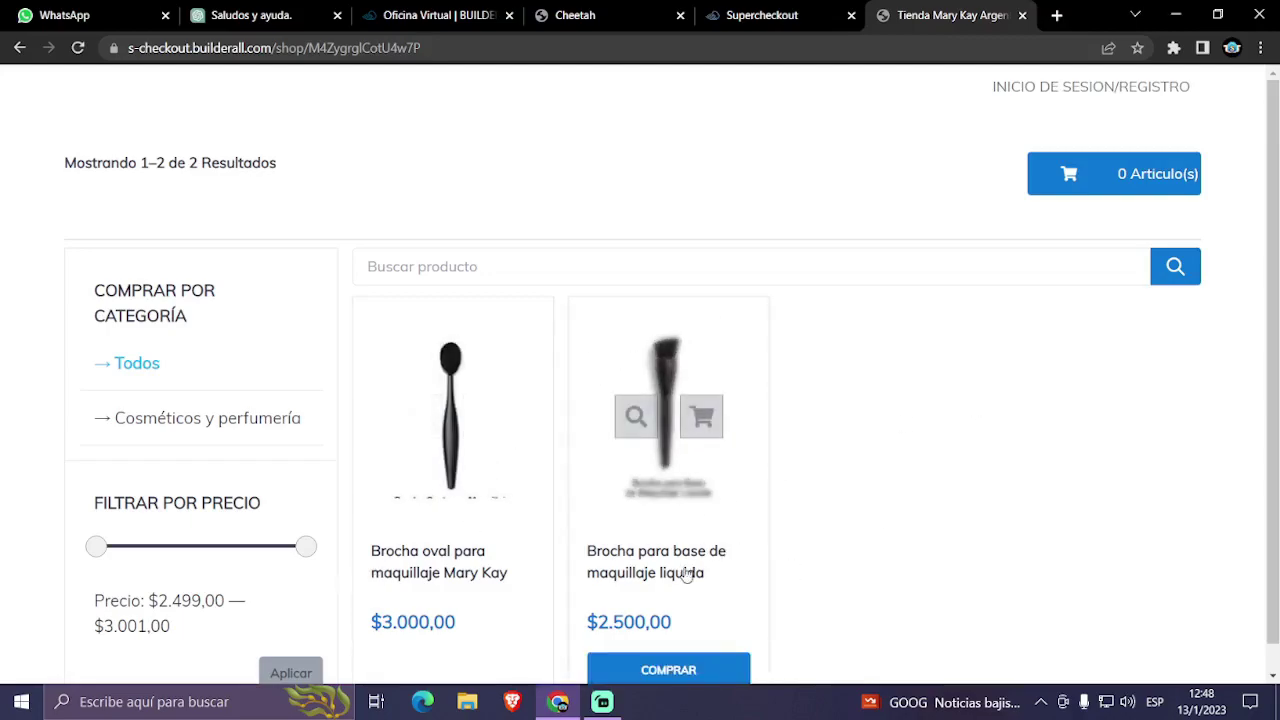
- Open the product page of the oval makeup brush in the storefront and copy its web address
{"action": "left_click", "coordinate": [459, 507]}
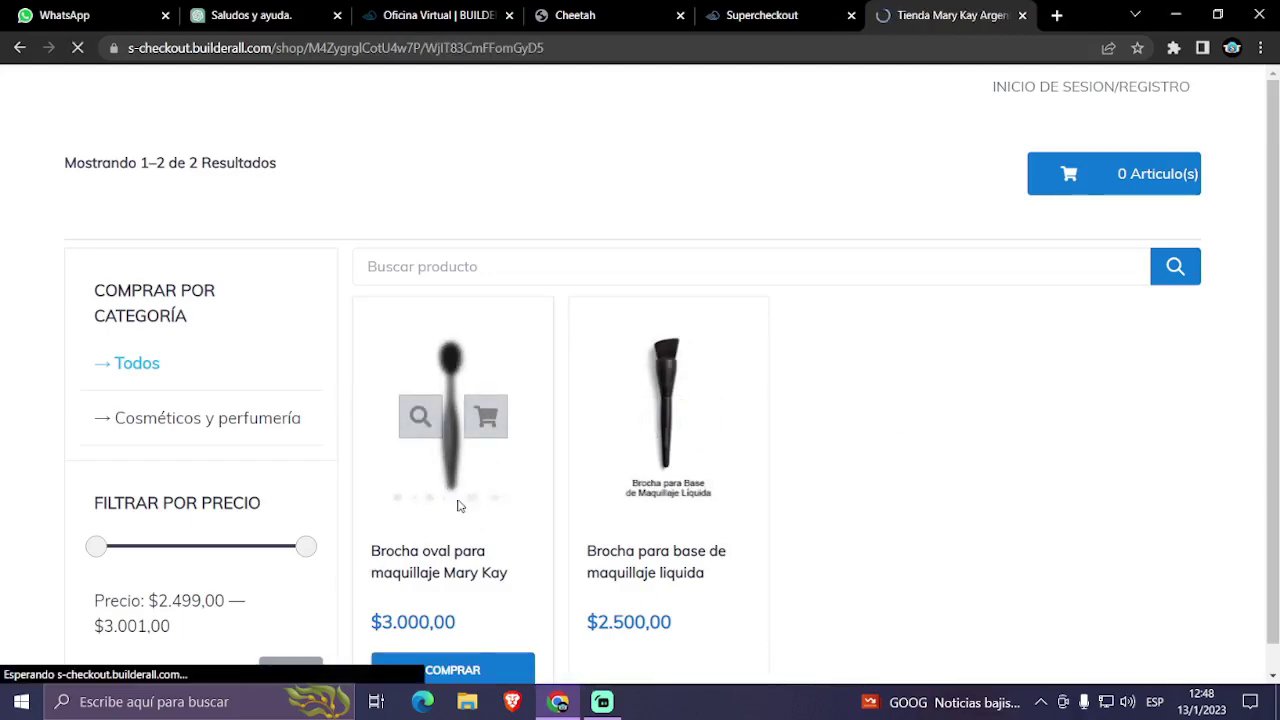
{"action": "left_click", "coordinate": [553, 48]}
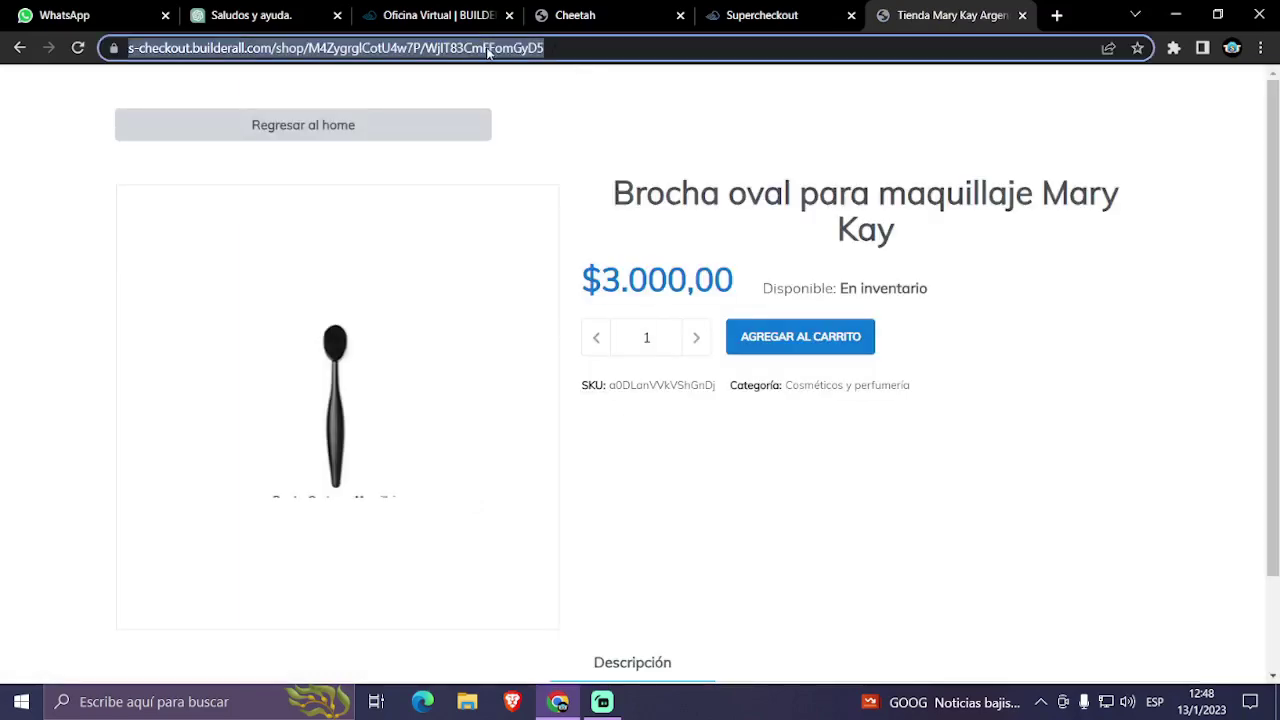
{"action": "right_click", "coordinate": [507, 46]}
{"action": "left_click", "coordinate": [572, 169]}
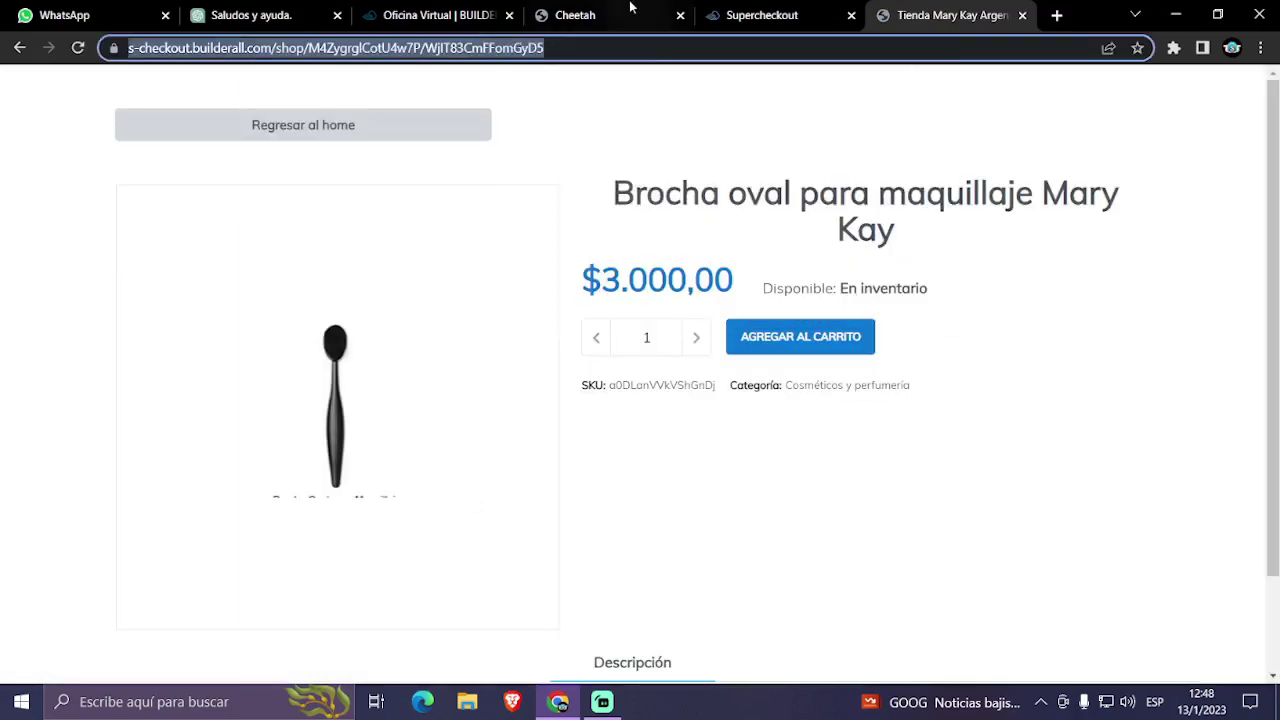
- In the Cheetah site builder, open the first "Brocha oval para maquillaje Mary Kay" pop-up for editing
{"action": "left_click", "coordinate": [622, 12]}
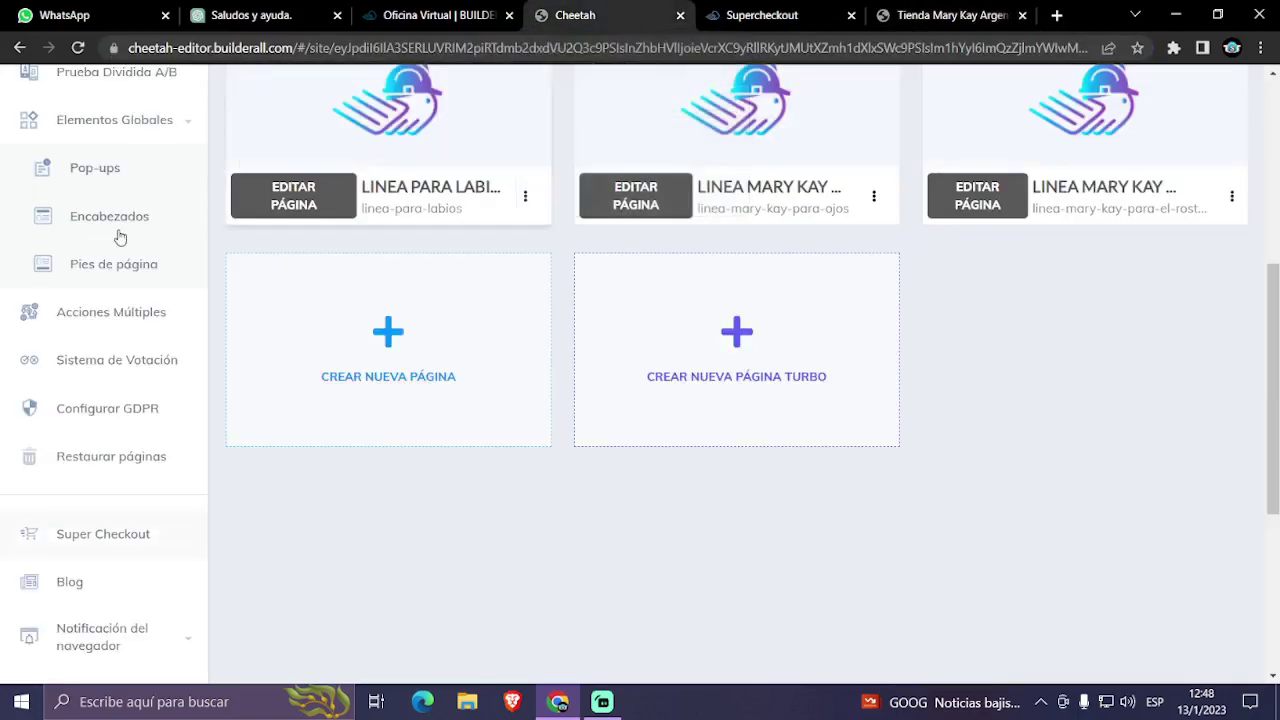
{"action": "scroll", "coordinate": [120, 380], "scroll_direction": "up", "scroll_amount": 2}
{"action": "left_click", "coordinate": [167, 350]}
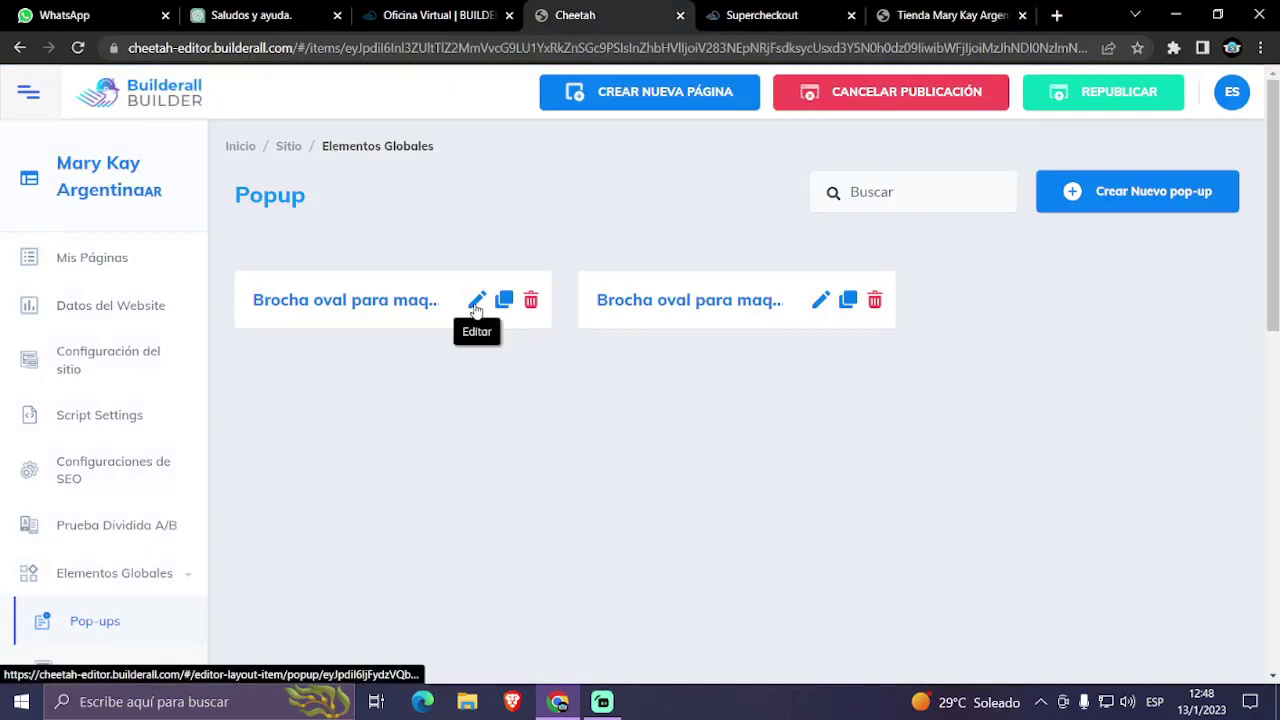
{"action": "left_click", "coordinate": [475, 304]}
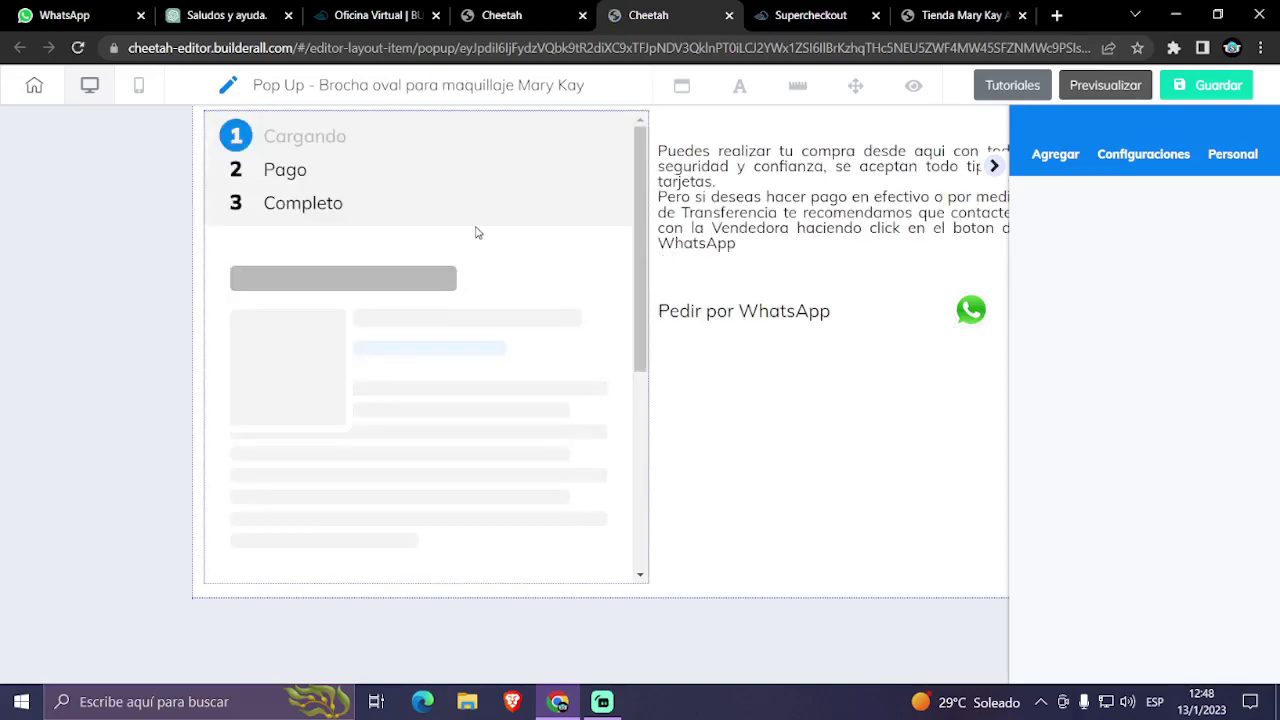
- Replace the URL of the pop-up's iframe with the copied oval brush product page address and apply it
{"action": "left_click", "coordinate": [476, 232]}
{"action": "left_click", "coordinate": [1067, 262]}
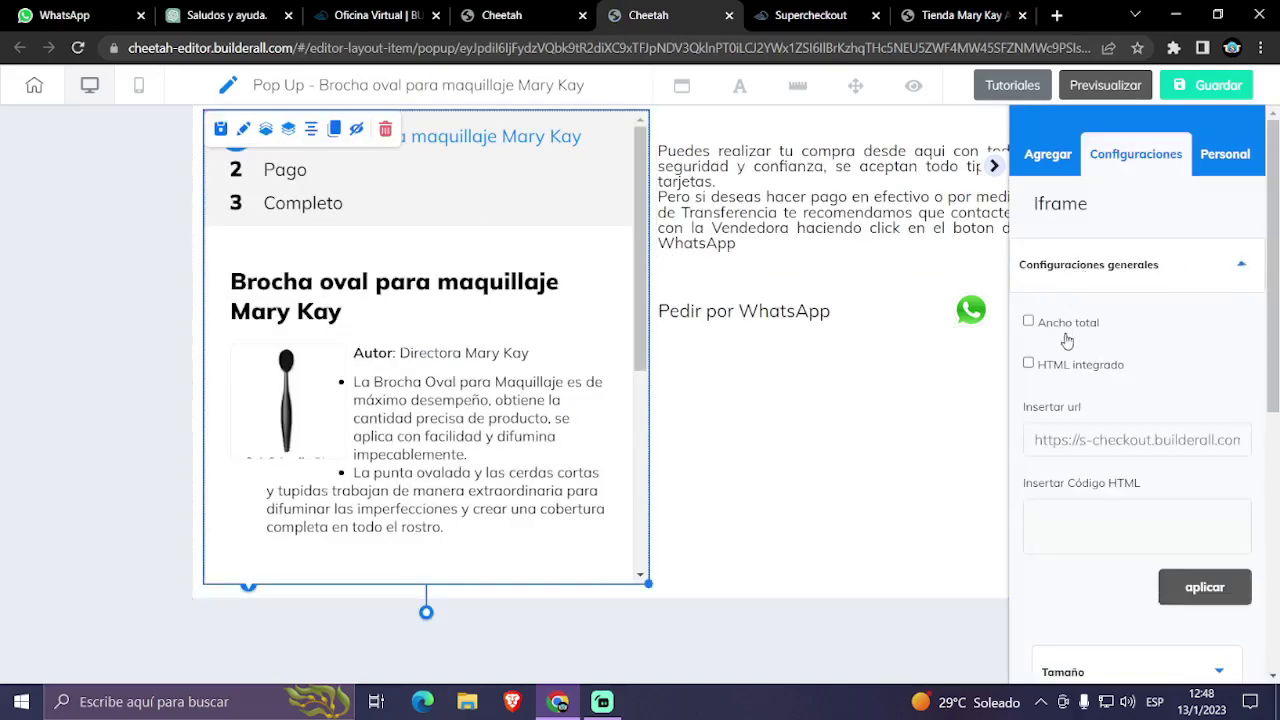
{"action": "left_click_drag", "start_coordinate": [1045, 440], "coordinate": [1278, 484]}
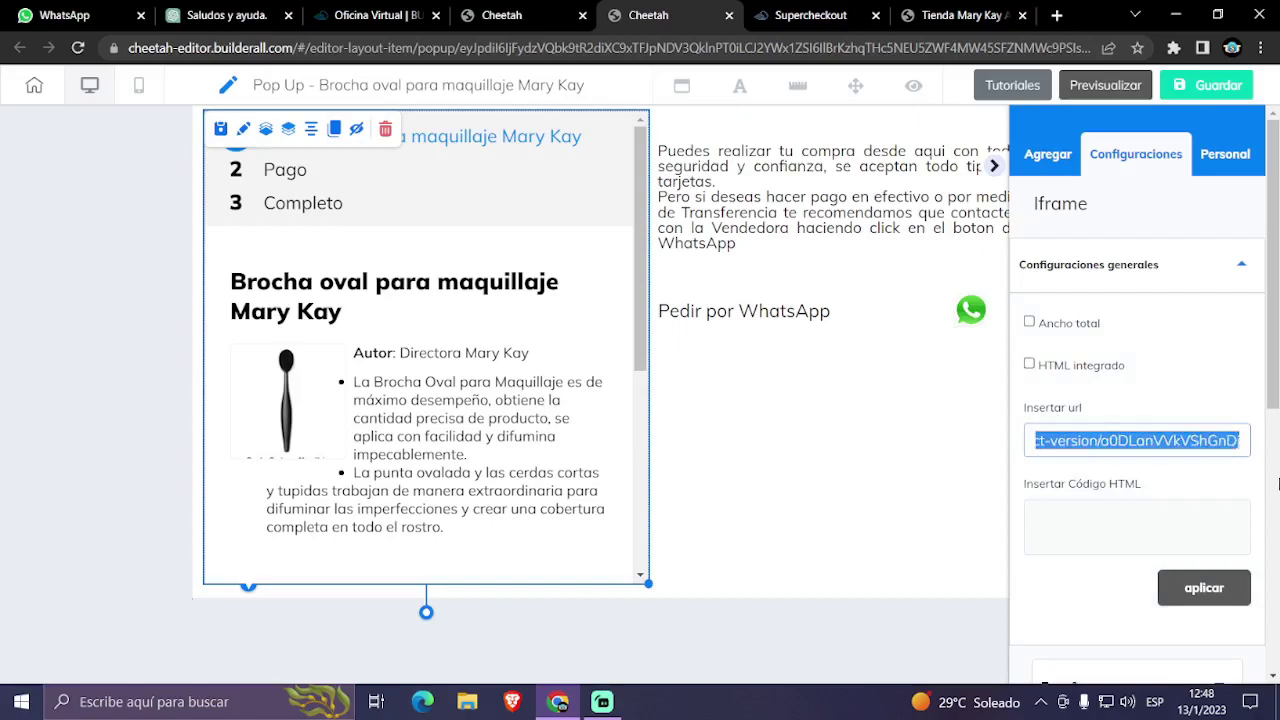
{"action": "key", "text": "ctrl+v"}
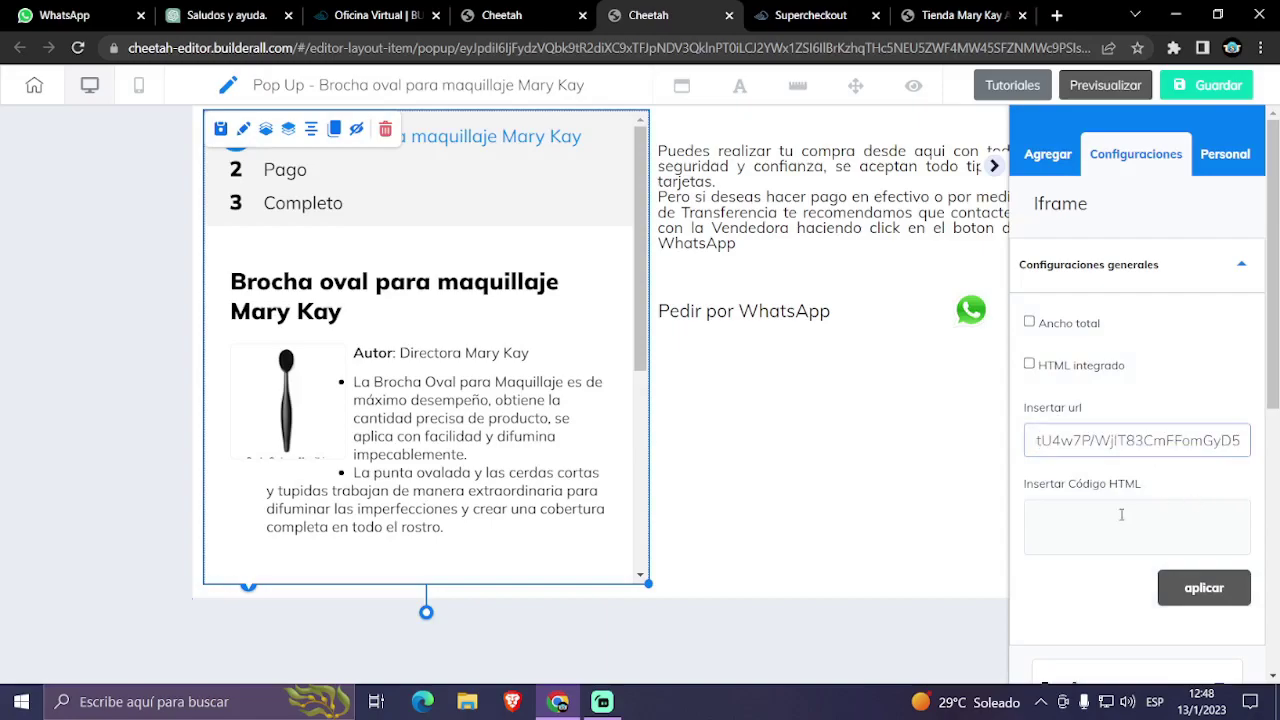
{"action": "left_click", "coordinate": [1204, 588]}
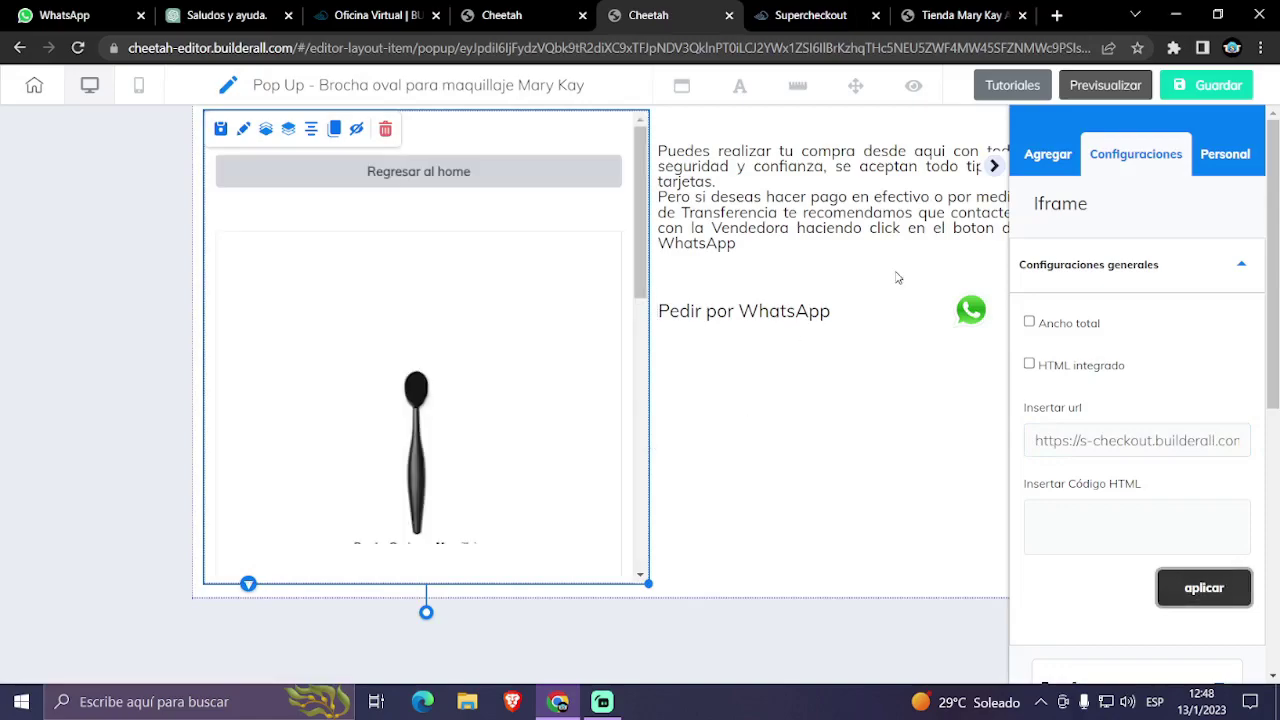
- Move the payment text, the "Pedir por WhatsApp" label and the WhatsApp icon out of the way, and widen the iframe to nearly the pop-up's full width
{"action": "left_click", "coordinate": [993, 165]}
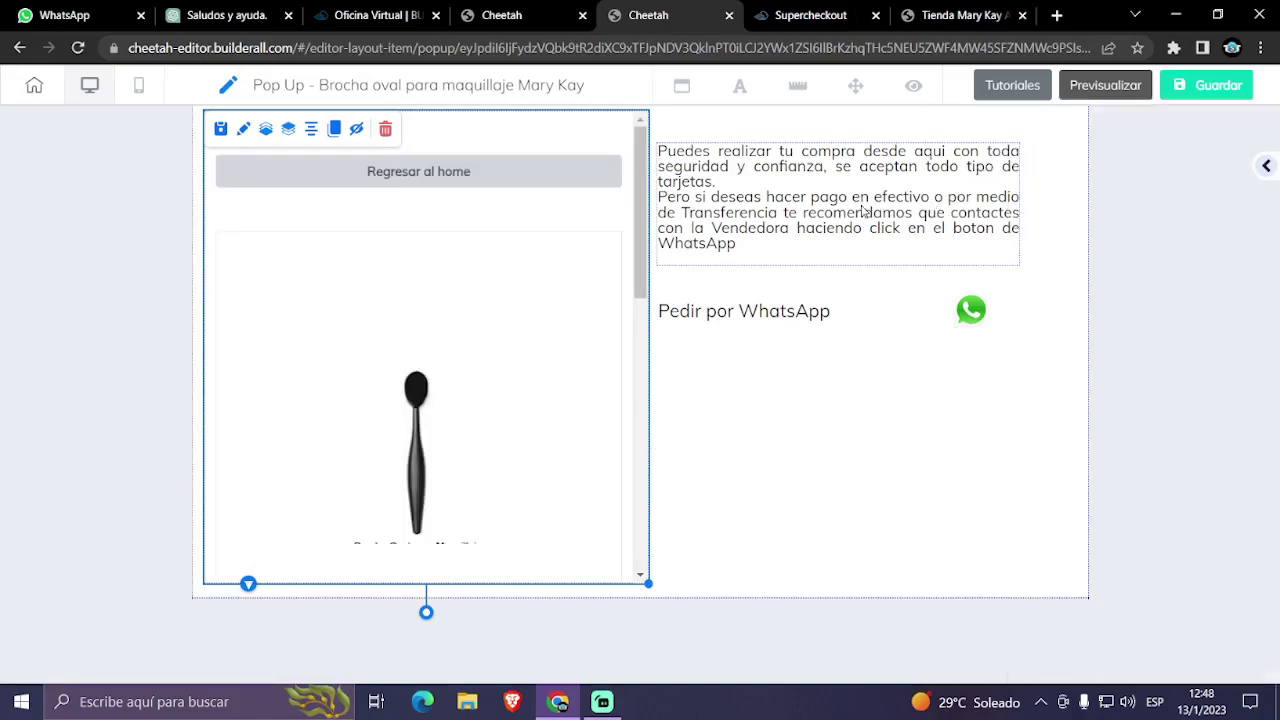
{"action": "left_click_drag", "start_coordinate": [865, 212], "coordinate": [852, 520]}
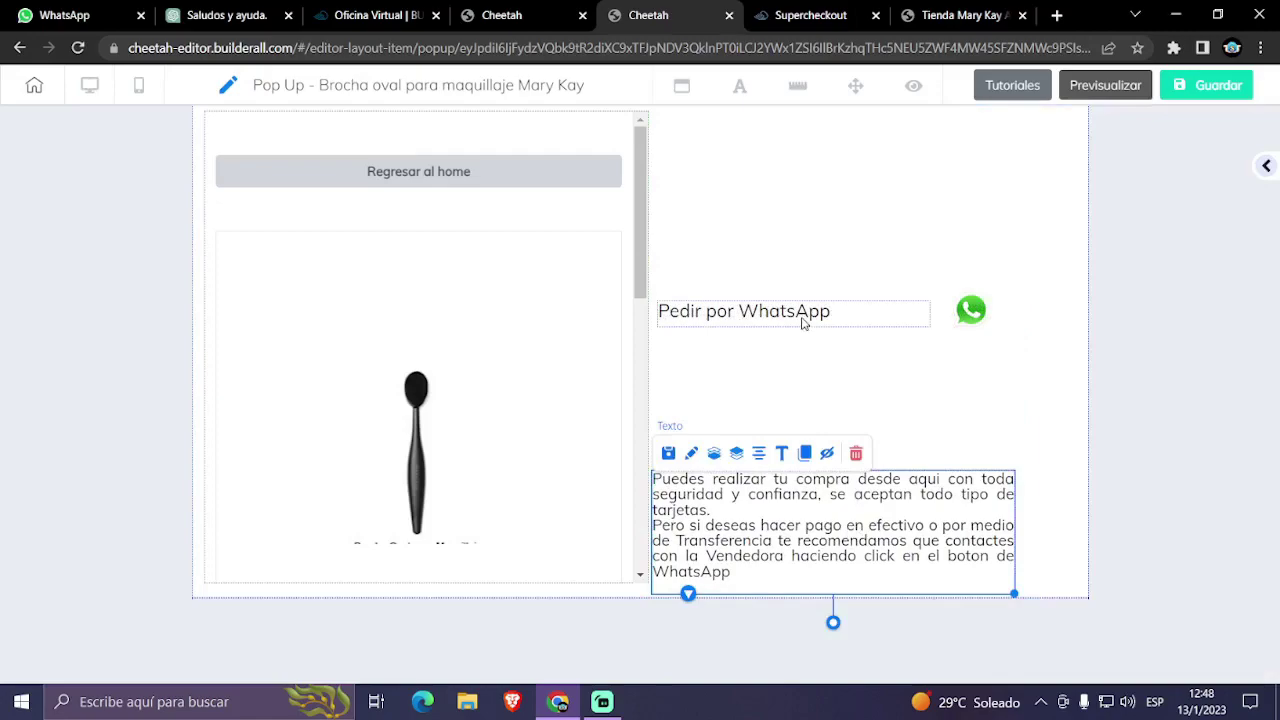
{"action": "left_click_drag", "start_coordinate": [802, 322], "coordinate": [812, 625]}
{"action": "left_click_drag", "start_coordinate": [848, 524], "coordinate": [1123, 622]}
{"action": "left_click_drag", "start_coordinate": [980, 358], "coordinate": [1174, 463]}
{"action": "left_click", "coordinate": [632, 558]}
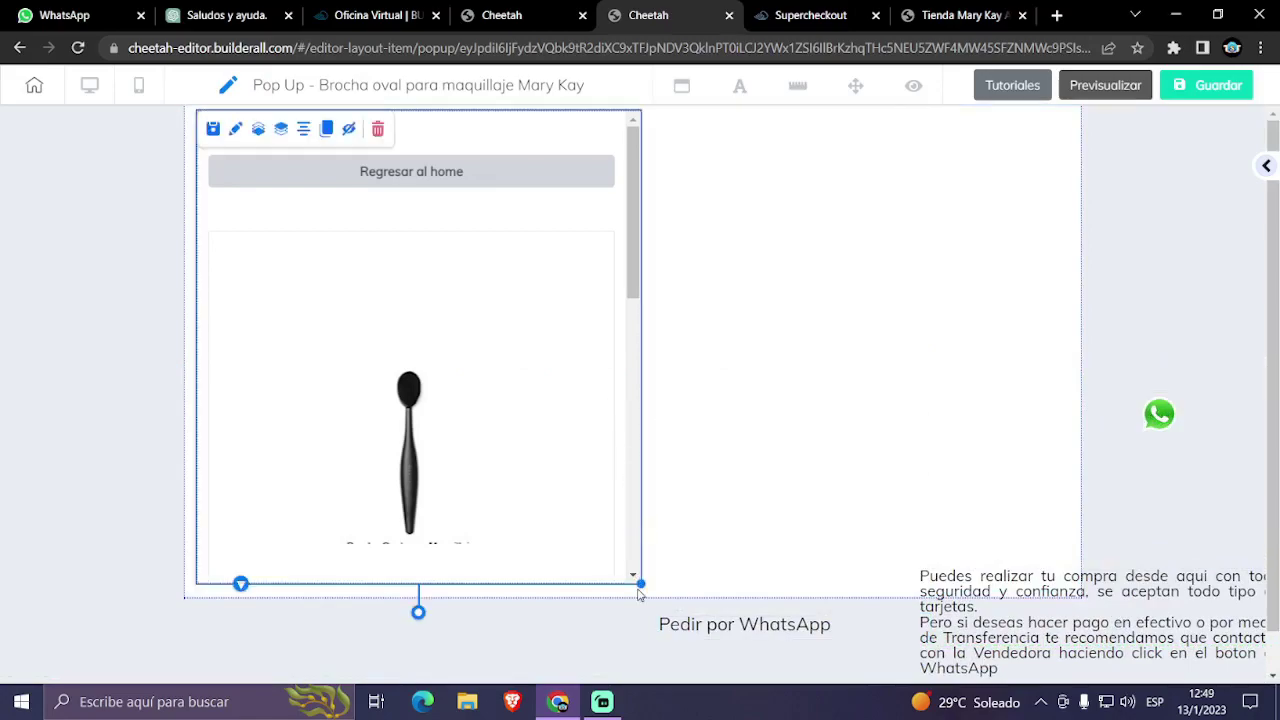
{"action": "left_click_drag", "start_coordinate": [643, 585], "coordinate": [1072, 562]}
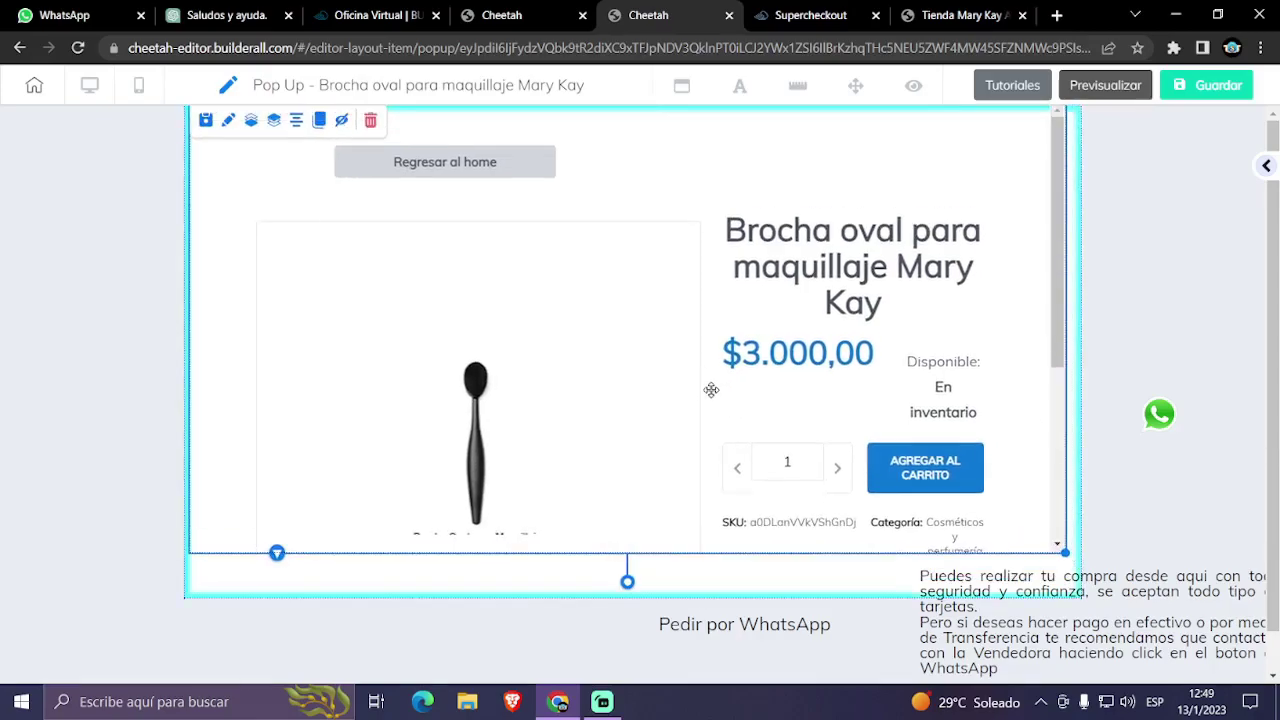
- Switch back to the store's ecommerce links in SuperCheckout
{"action": "left_click", "coordinate": [957, 20]}
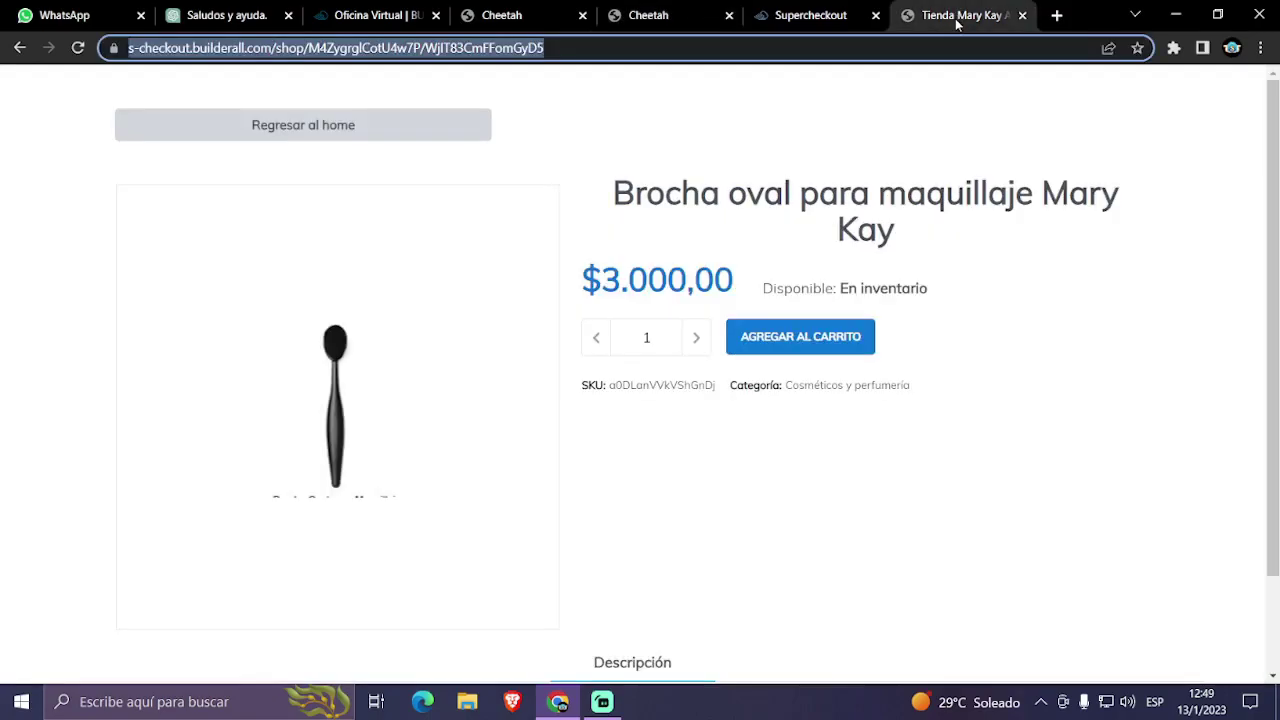
{"action": "left_click", "coordinate": [790, 17]}
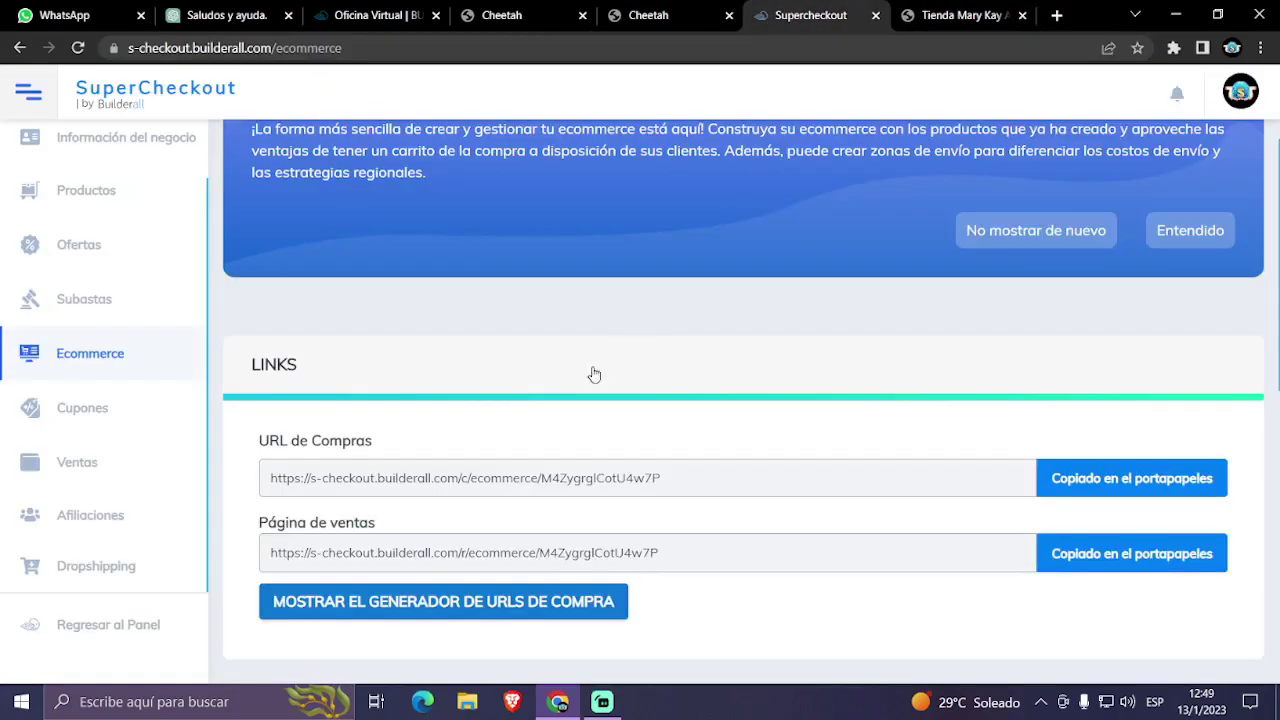